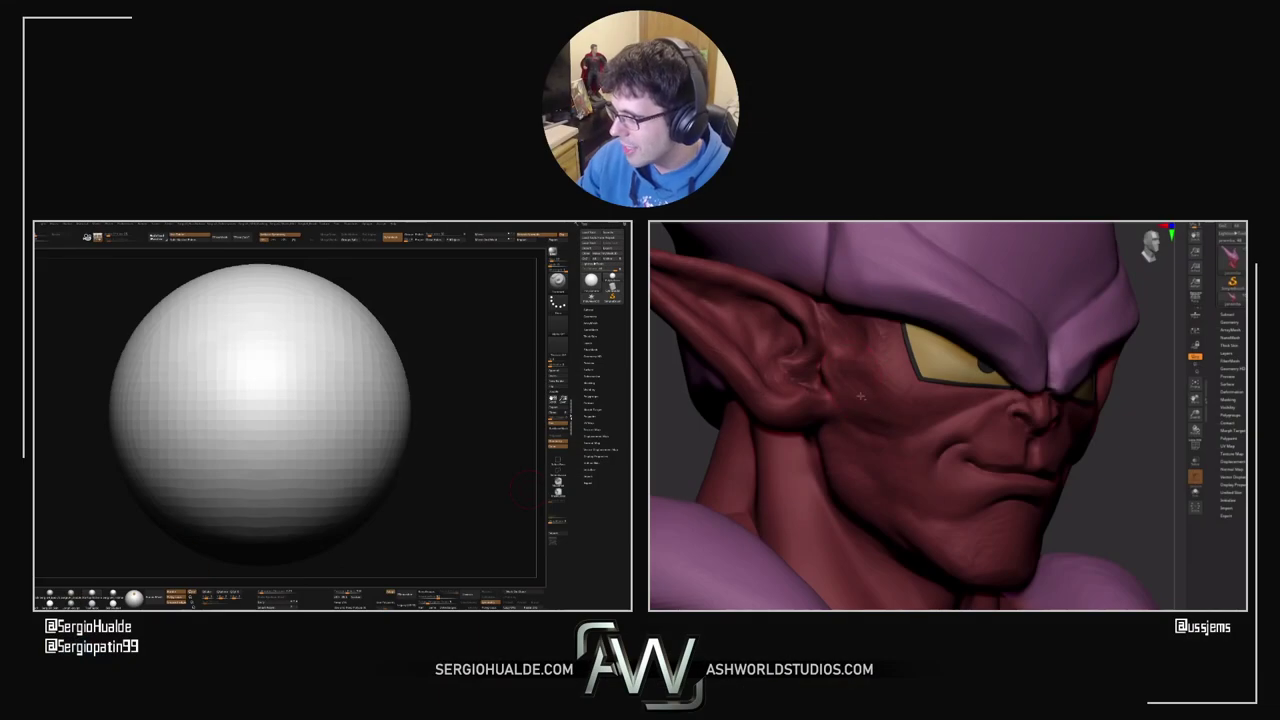
Step: Select the purple-armoured character's arms and isolate them from the other subtools
left_click_drag(1088, 514, 1071, 506)
mouse_move(810, 484)
left_mouse_down("alt")
mouse_move(768, 478)
mouse_move(692, 326)
left_mouse_up("alt")
left_click_drag(1088, 370, 1150, 375)
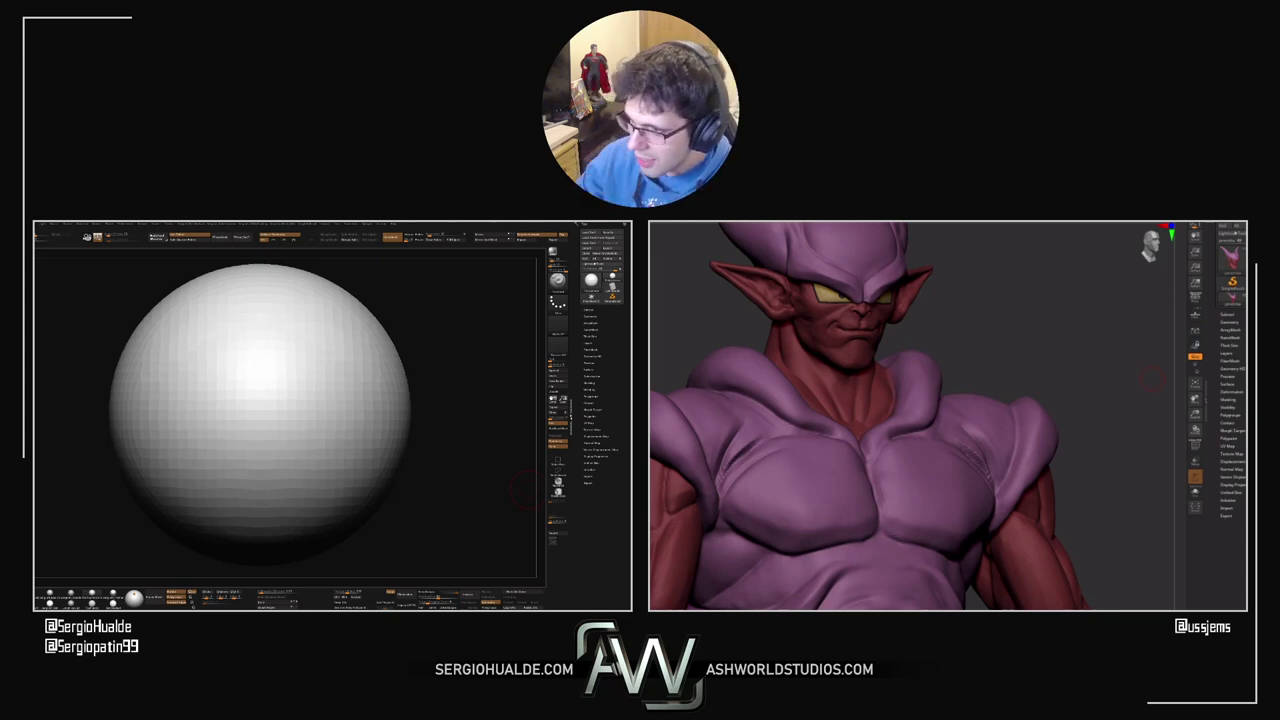
left_click(655, 482, "alt")
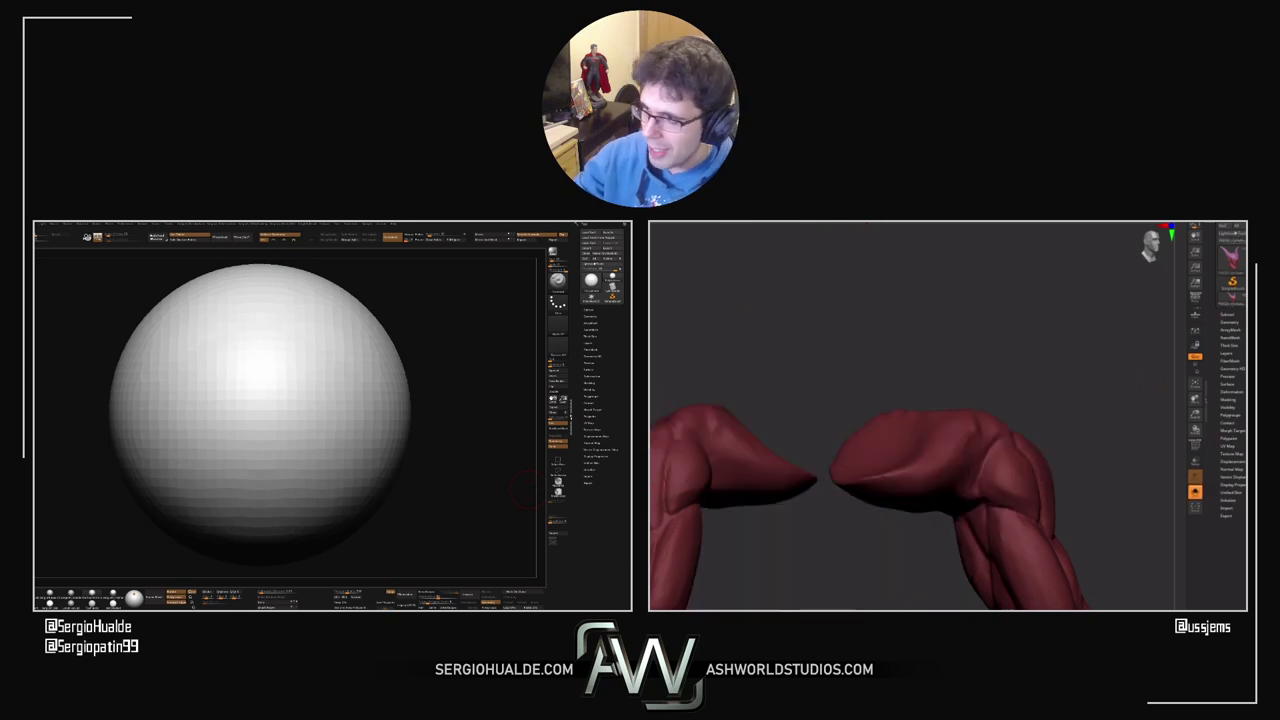
left_click_drag(760, 578, 879, 435, "alt")
key("s")
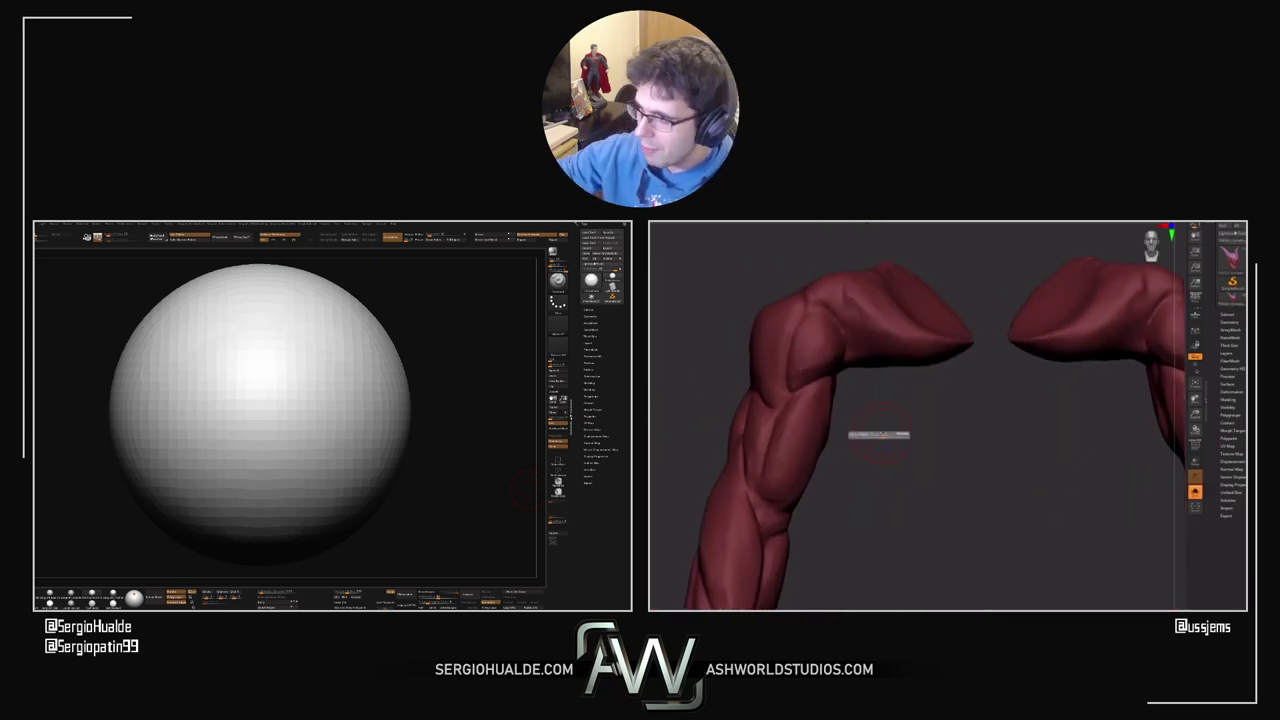
Step: Refine the deltoid and upper-arm muscle forms on the isolated arms, checking them from the front and side
left_click_drag(696, 370, 738, 350)
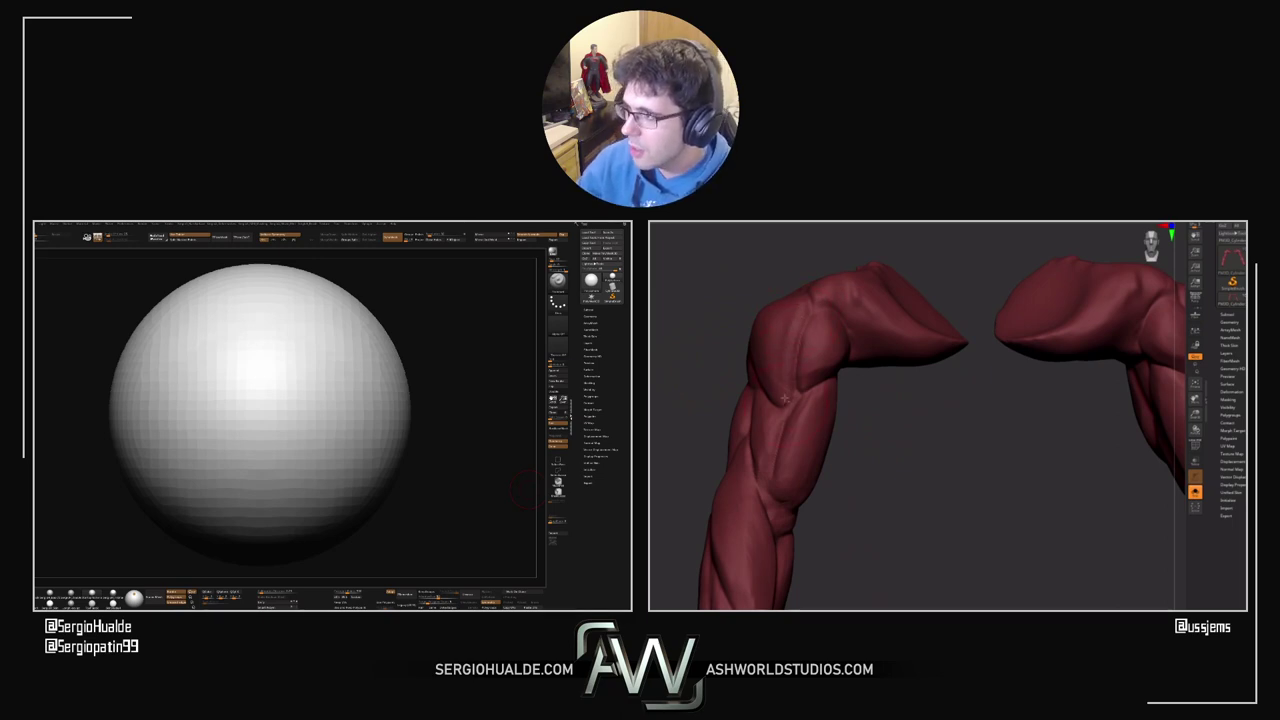
left_click_drag(865, 428, 805, 349)
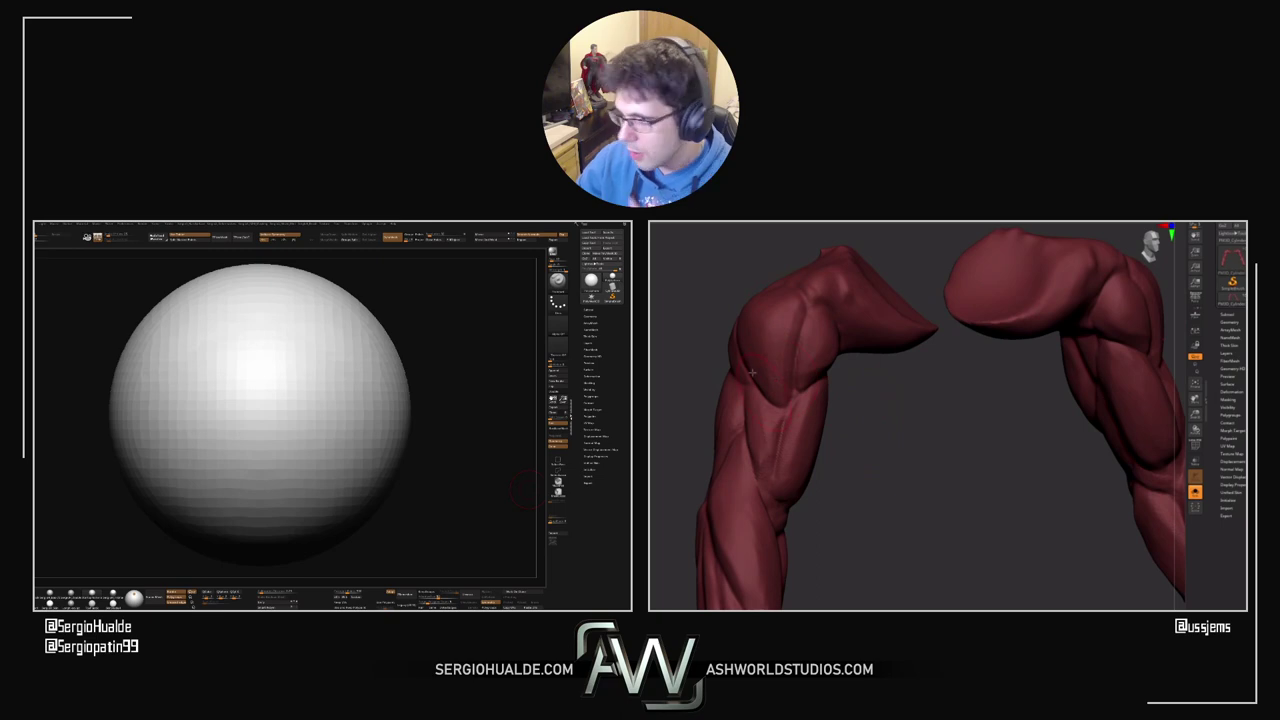
key("b")
left_click(1018, 376)
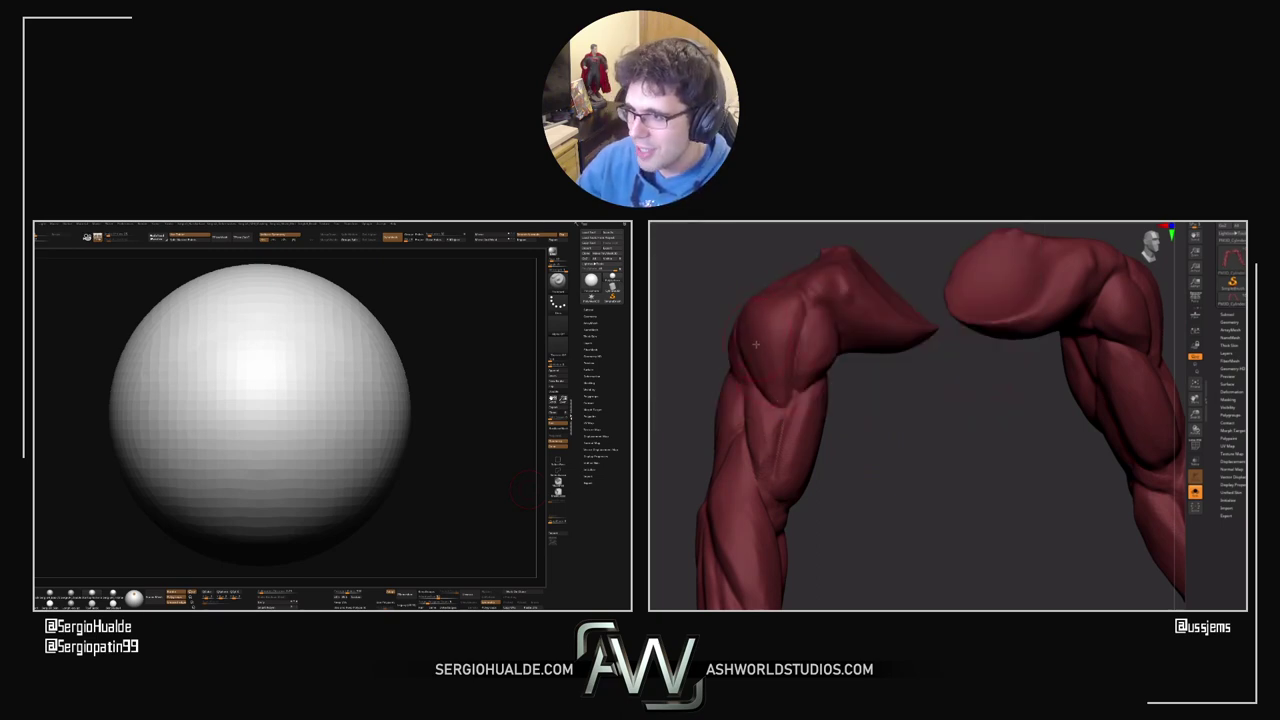
left_click_drag(932, 424, 866, 404)
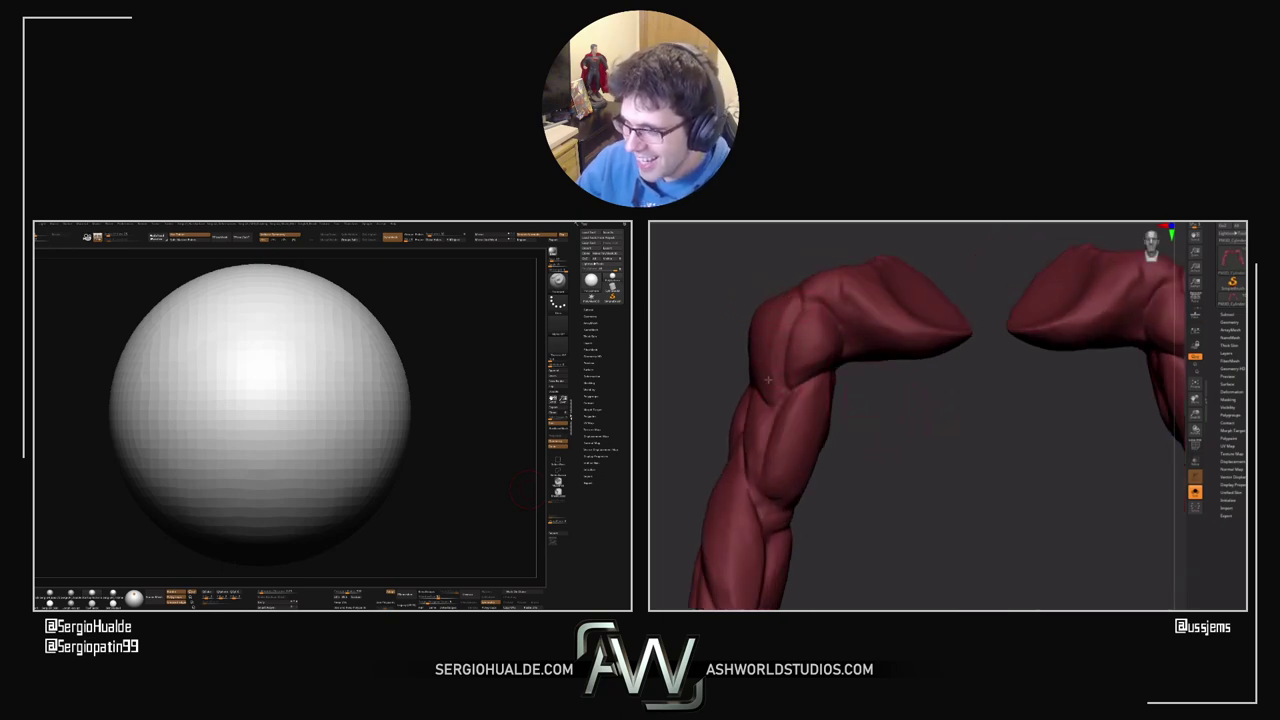
right_click_drag(763, 348, 762, 388)
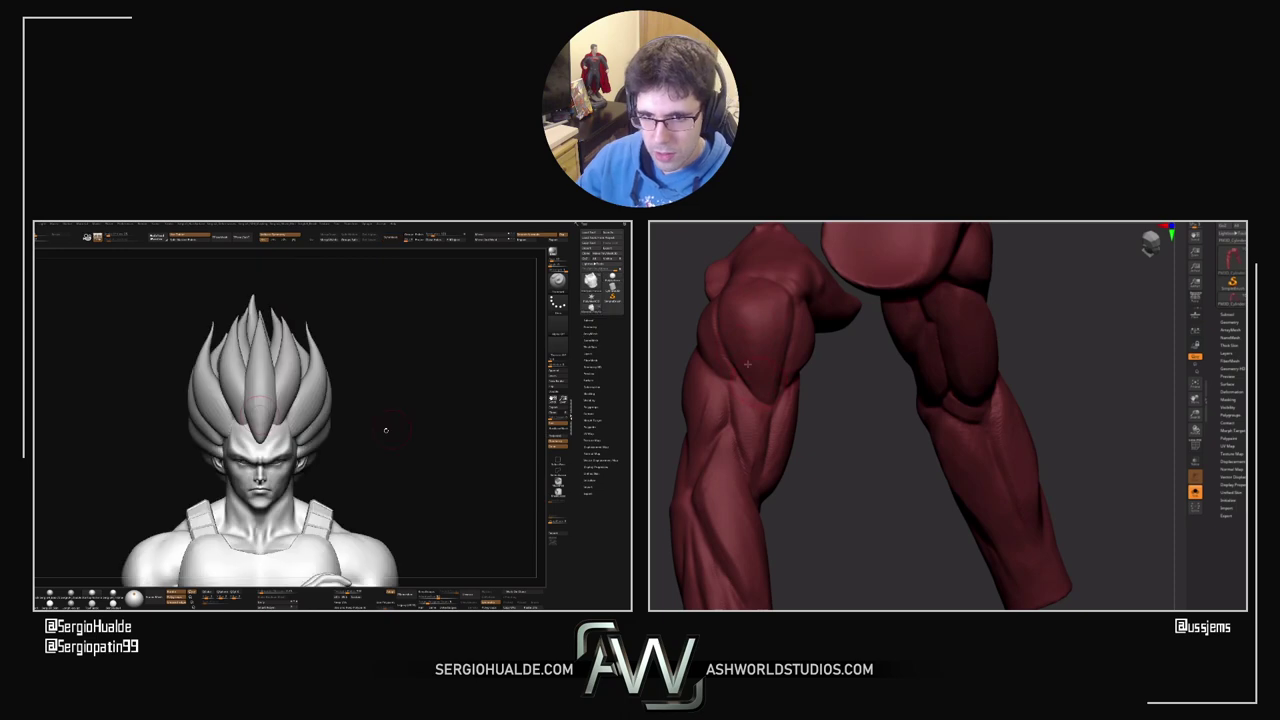
left_click_drag(815, 448, 694, 340)
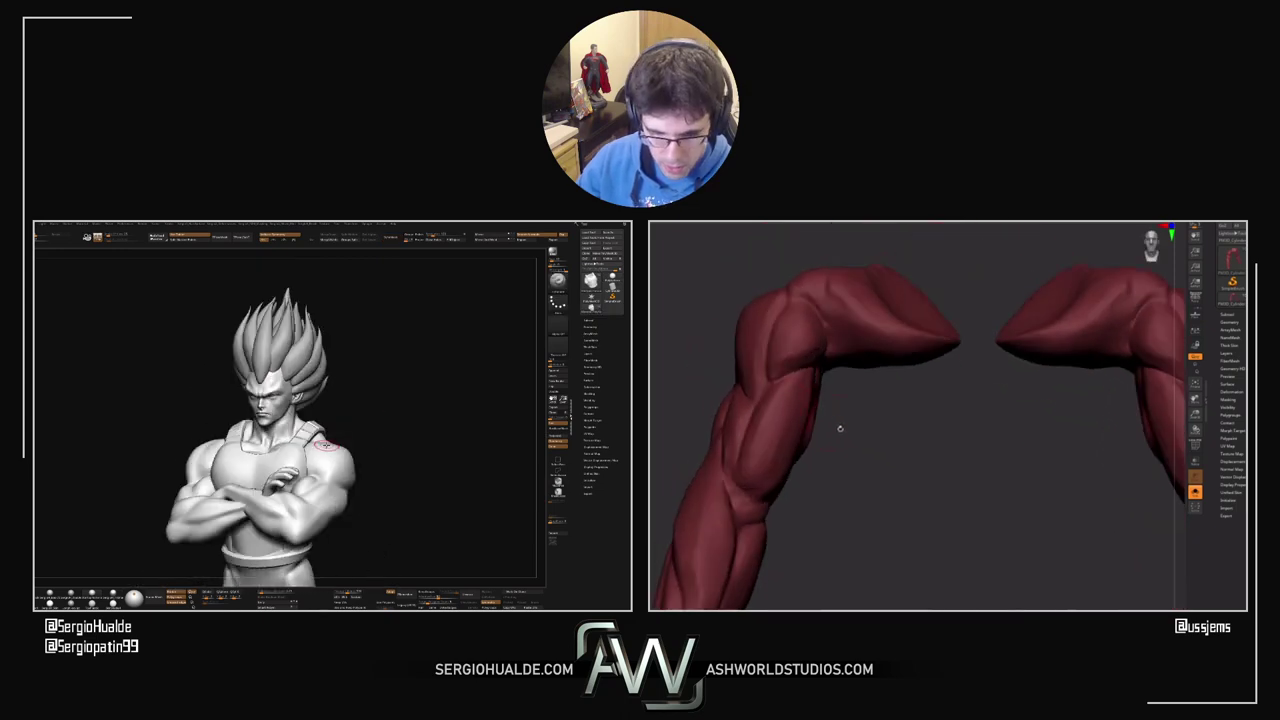
left_click_drag(840, 428, 859, 457)
mouse_move(684, 410)
left_mouse_down()
mouse_move(746, 413)
mouse_move(694, 398)
left_mouse_up()
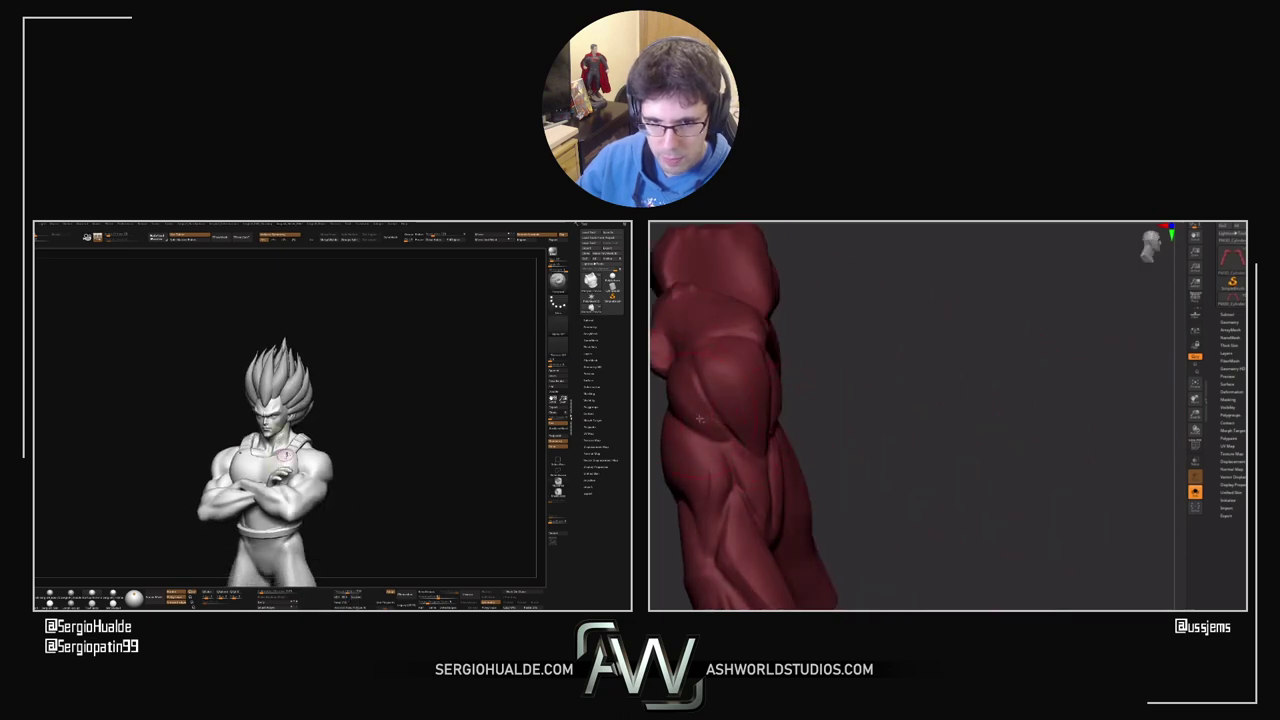
right_click_drag(803, 426, 795, 432)
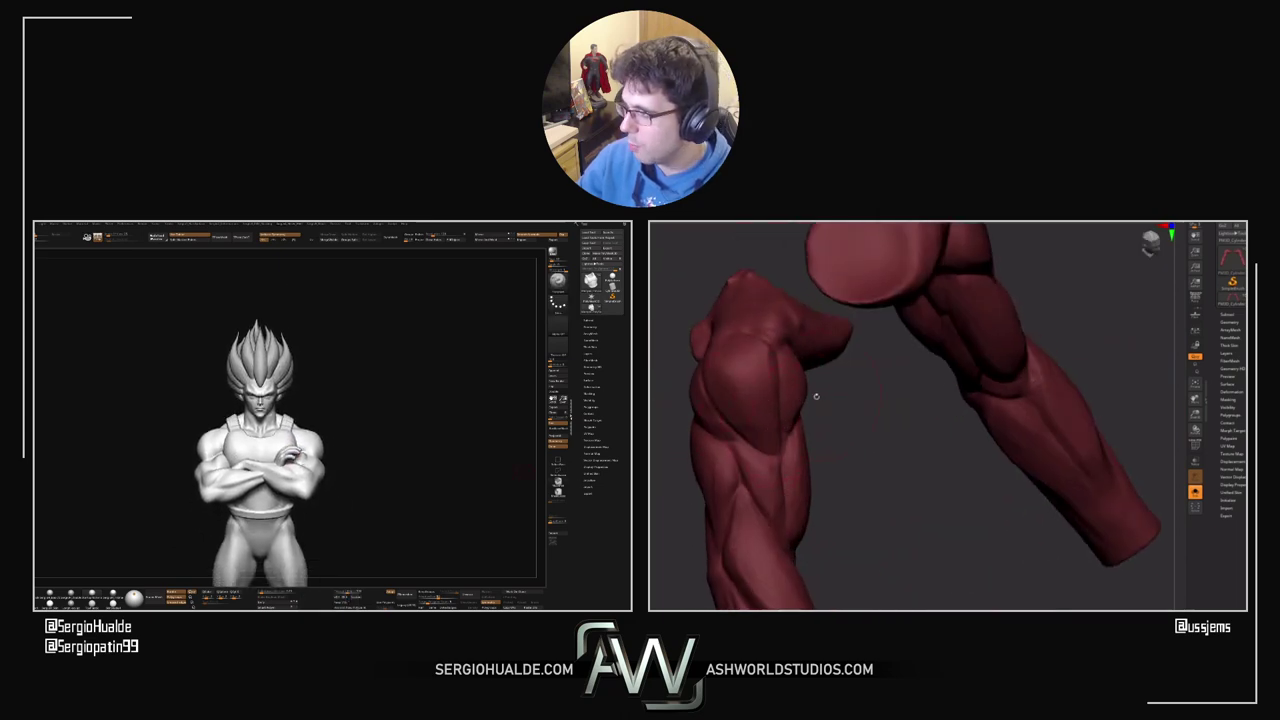
Step: Show all subtools again and frame the whole armoured character
left_click_drag(816, 396, 785, 425)
left_click_drag(876, 448, 871, 549)
key("alt+s")
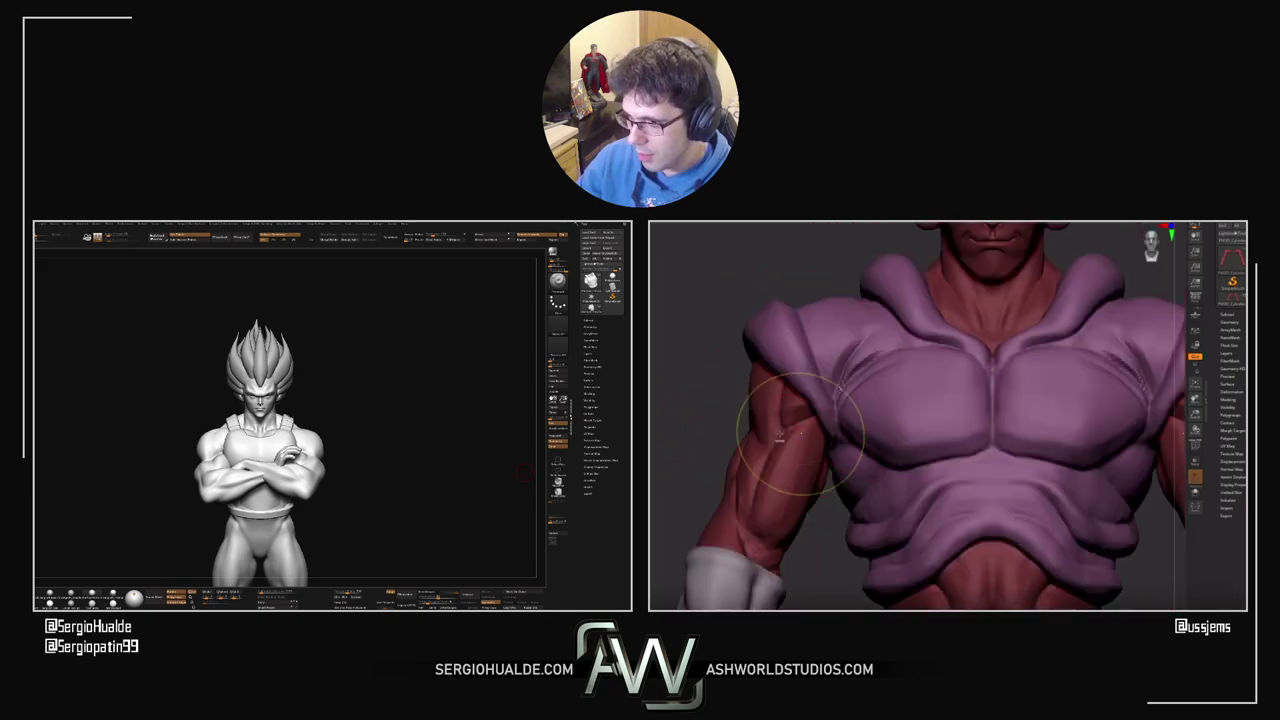
key("f")
key("f")
Step: Append a sphere as a new subtool to the armoured character
left_click(1229, 314)
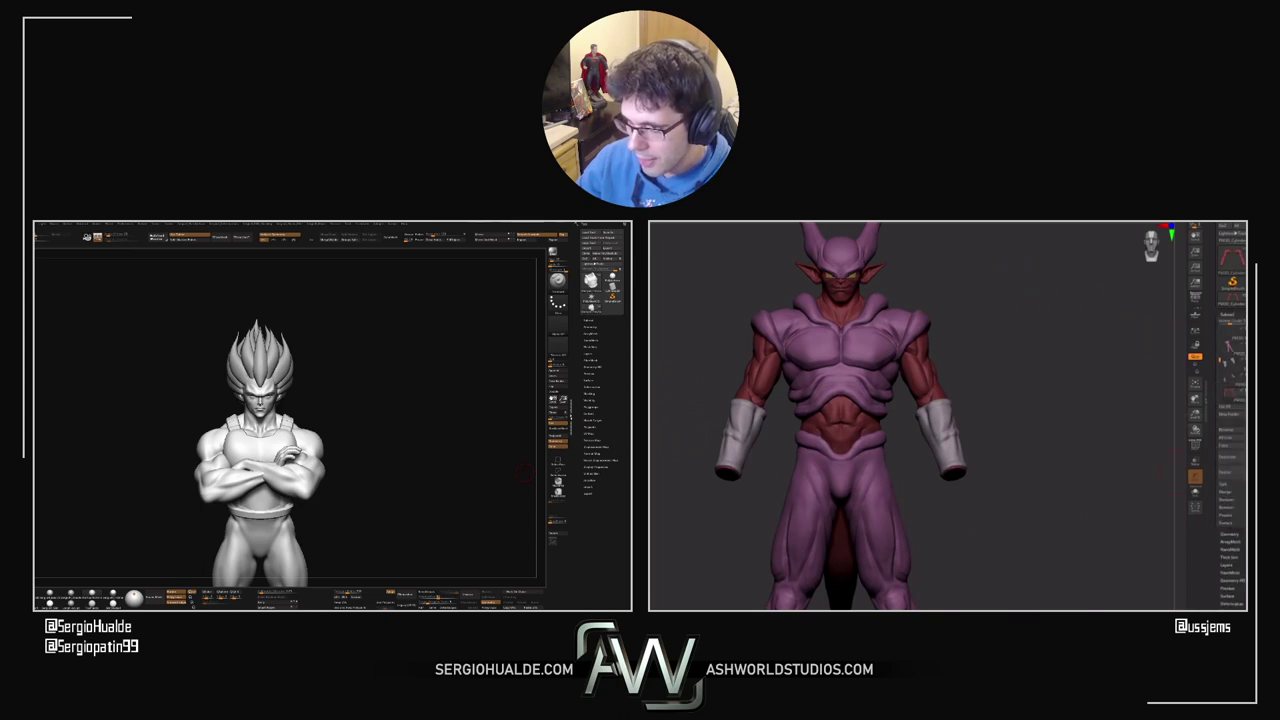
key("b")
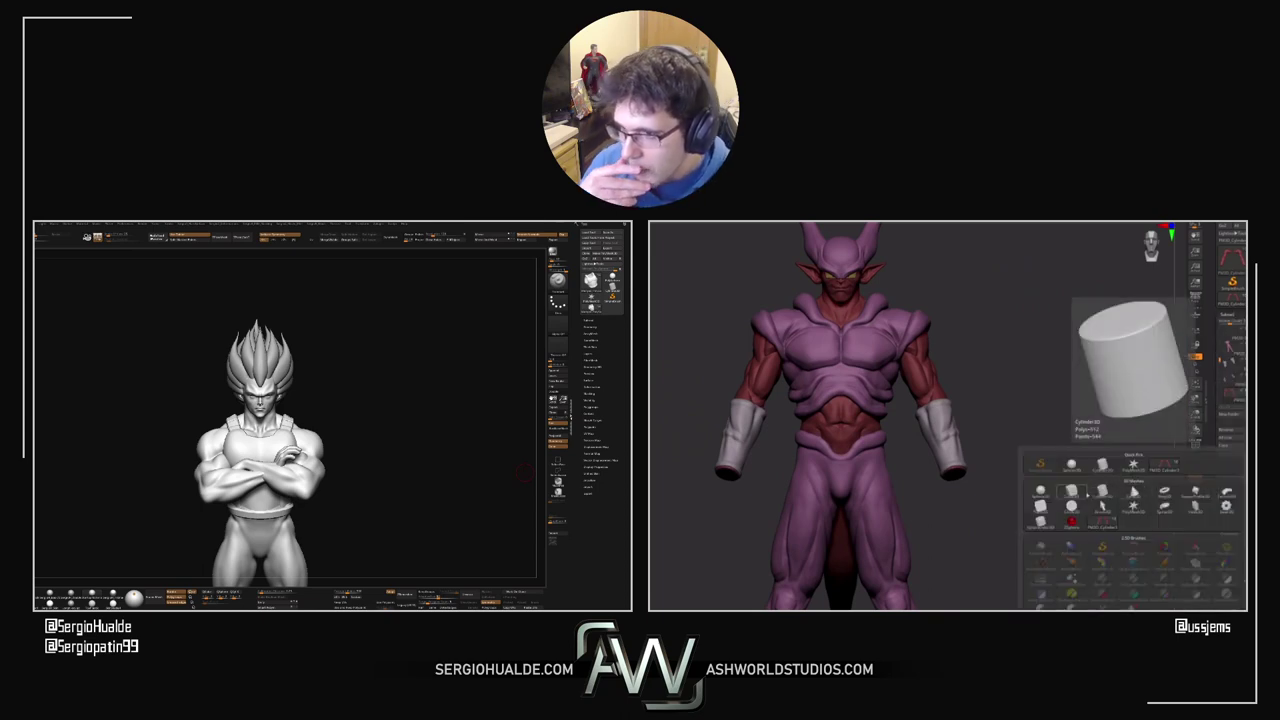
mouse_move(1071, 491)
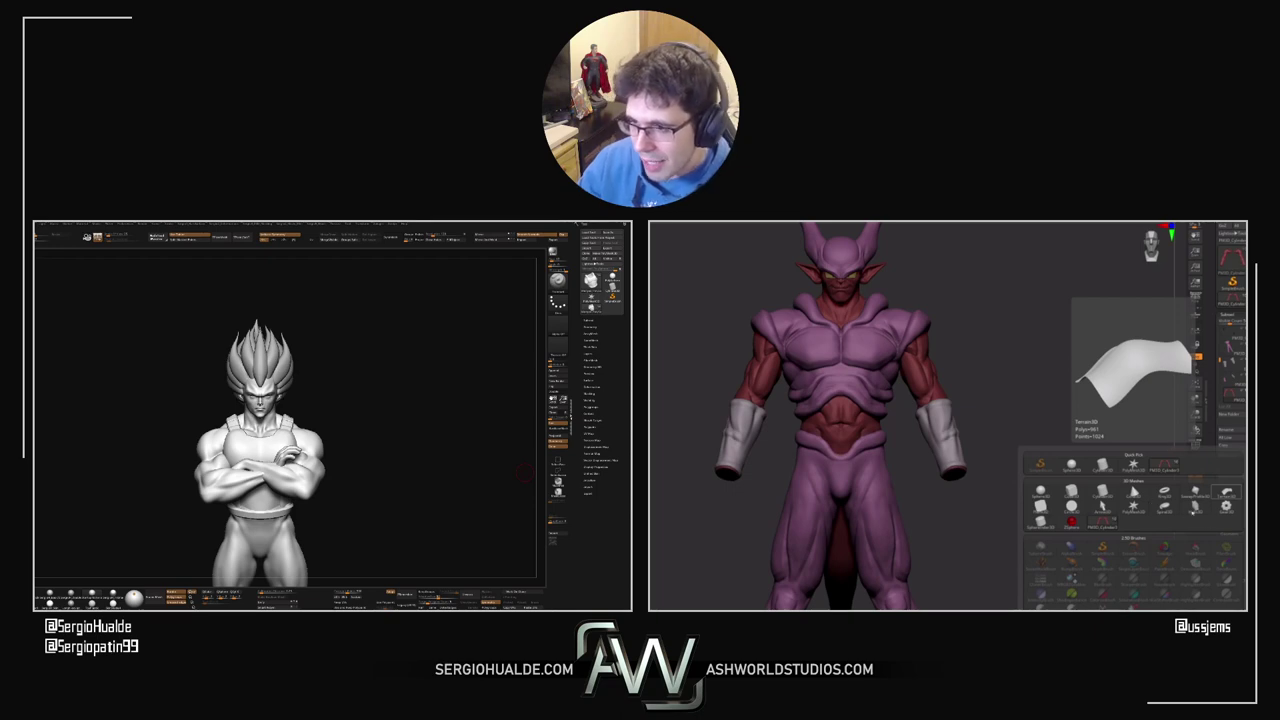
left_click(1041, 491)
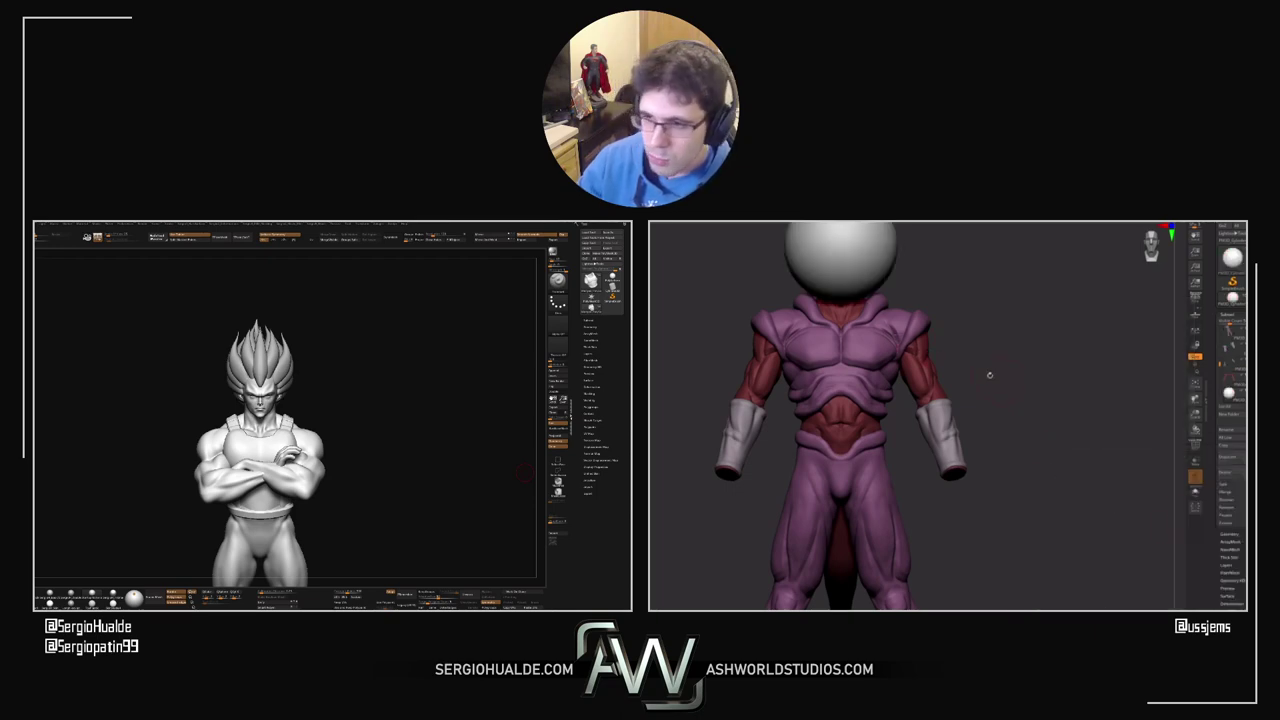
Step: Select the appended sphere over the character's head and isolate it for sculpting
left_click_drag(991, 377, 940, 371, "alt")
left_click_drag(938, 324, 1005, 348, "alt")
key("w")
key("q")
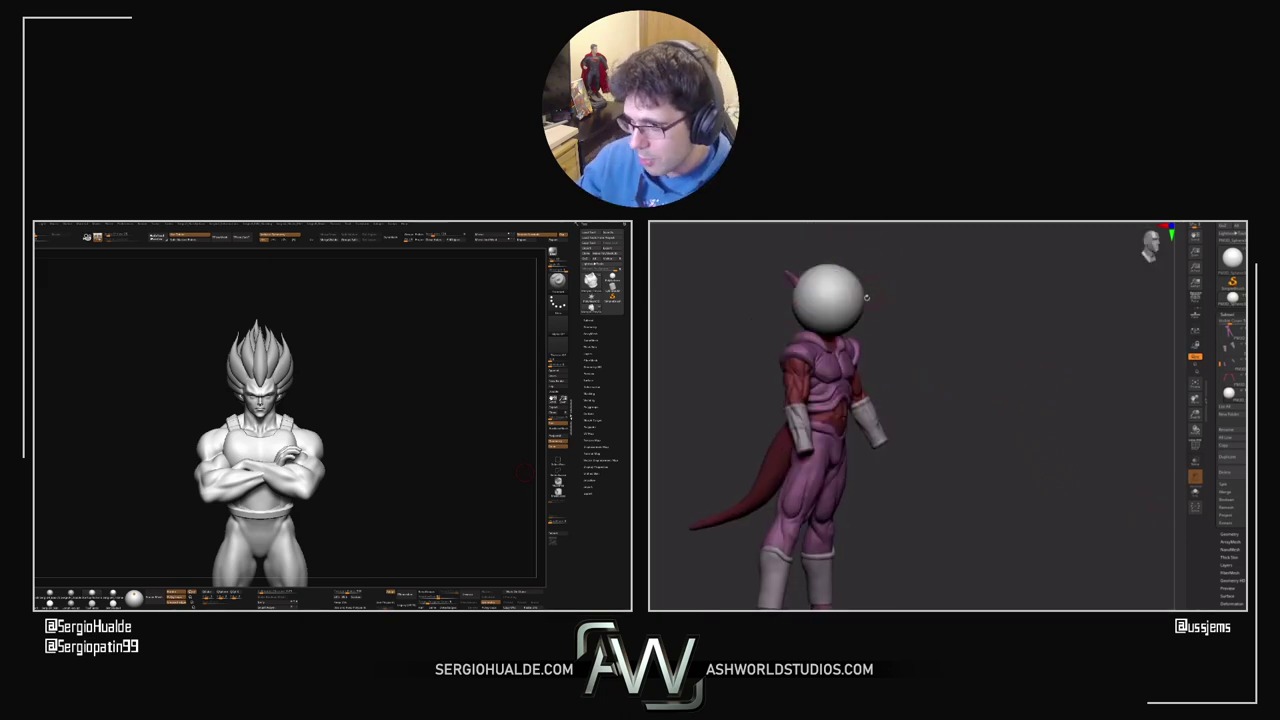
key("alt+s")
left_click_drag(894, 329, 949, 411, "alt")
key("w")
key("q")
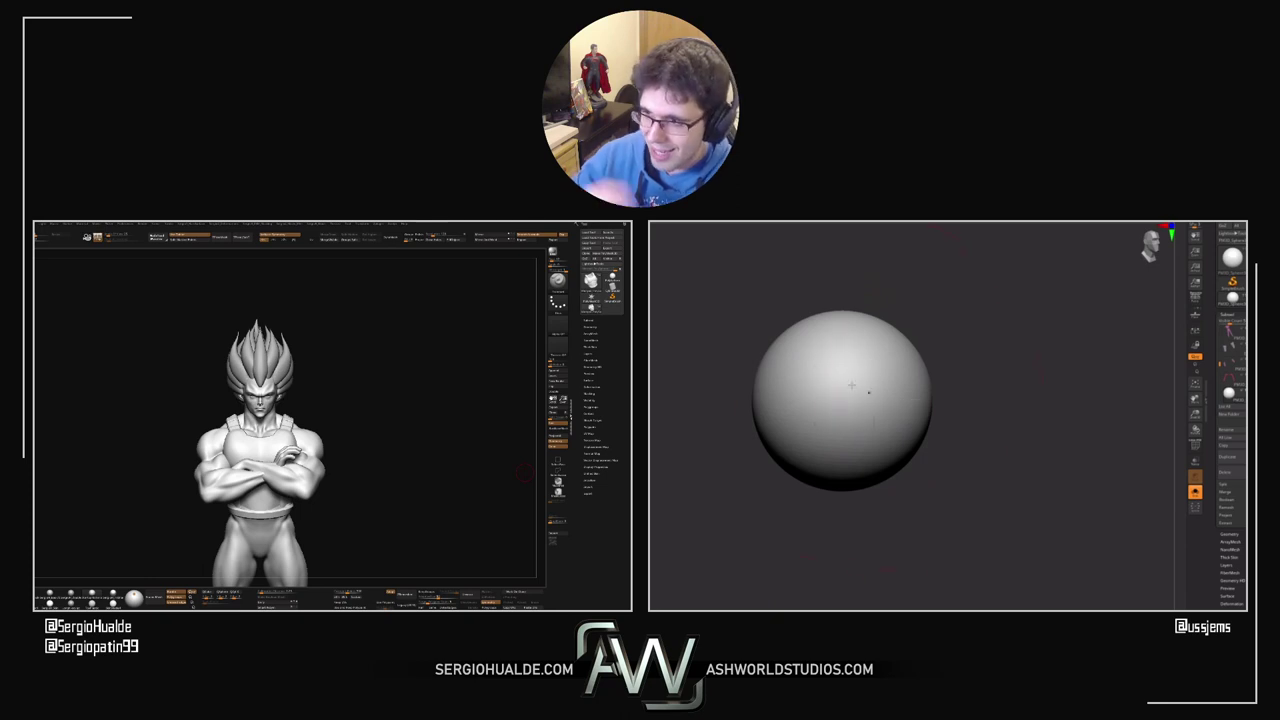
Step: Narrow and flatten the isolated sphere into a slim egg-shaped form
right_click_drag(852, 385, 654, 361)
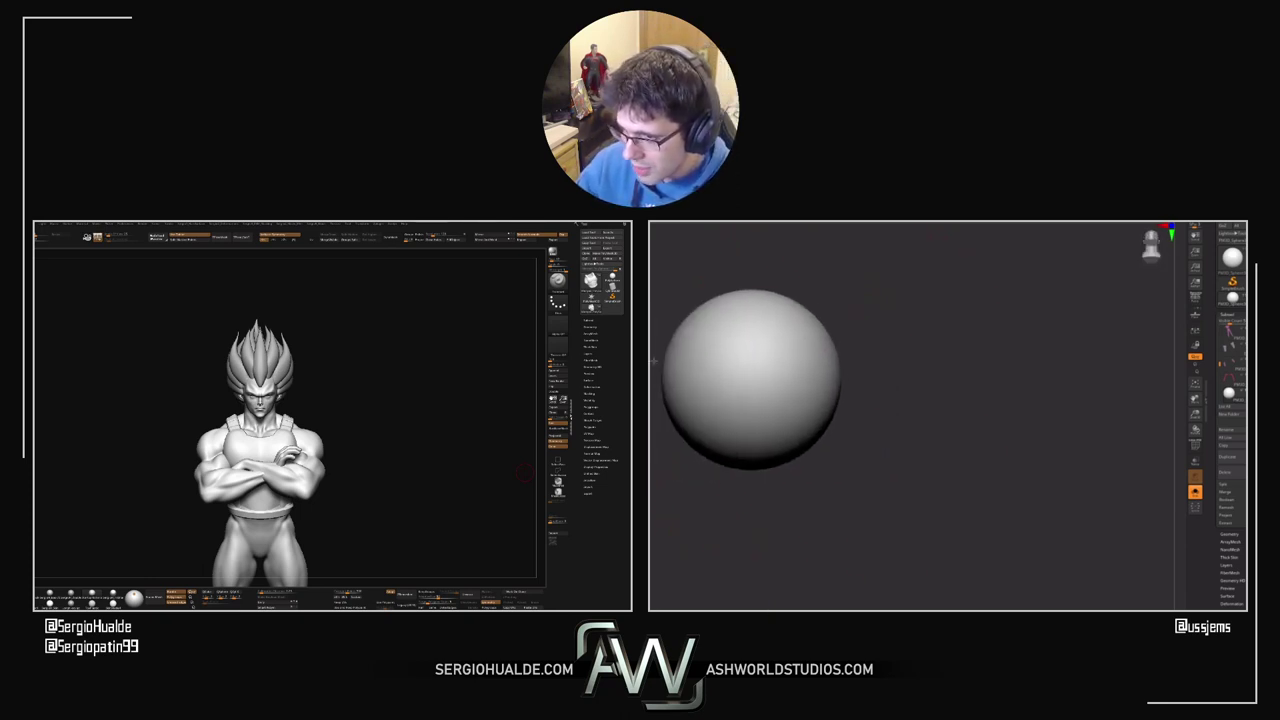
left_click_drag(656, 362, 682, 364)
mouse_move(682, 364)
right_mouse_down()
mouse_move(746, 363)
mouse_move(682, 364)
right_mouse_up()
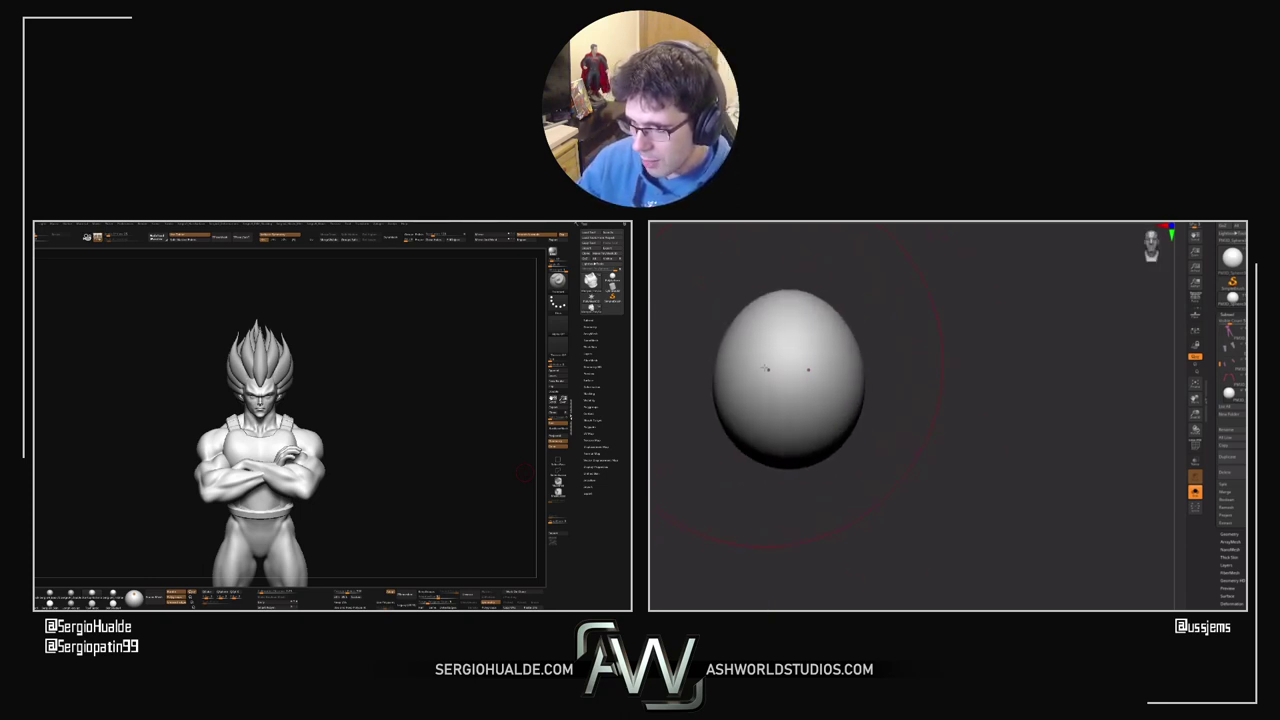
right_click_drag(765, 368, 802, 427)
key("alt+s")
key("alt+s")
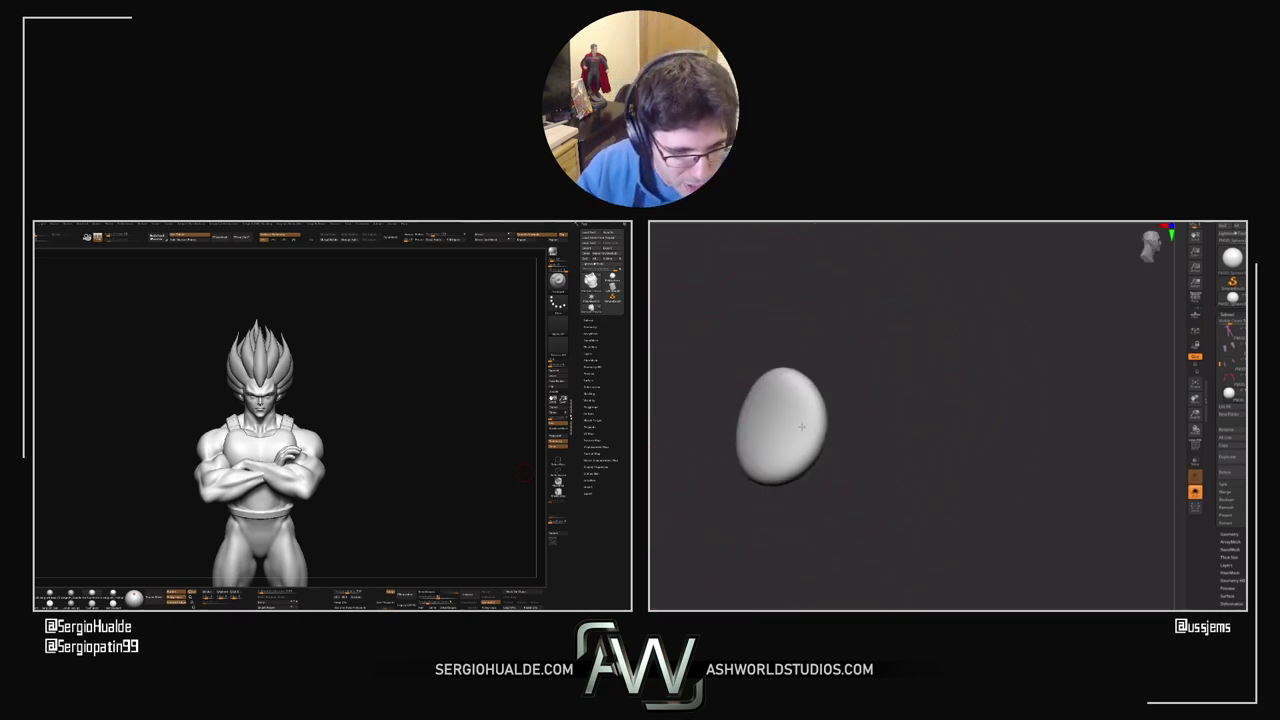
mouse_move(801, 427)
left_mouse_down()
mouse_move(820, 423)
mouse_move(805, 423)
left_mouse_up()
right_click_drag(805, 440, 808, 449)
Step: Widen the lower end of the egg-shaped form and slant its bottom edge, undoing one stroke along the way
mouse_move(766, 483)
left_mouse_down()
mouse_move(767, 462)
mouse_move(726, 483)
mouse_move(820, 457)
mouse_move(838, 434)
mouse_move(878, 456)
left_mouse_up()
key("ctrl+z")
left_click_drag(763, 506, 800, 541)
left_click_drag(500, 480, 457, 488)
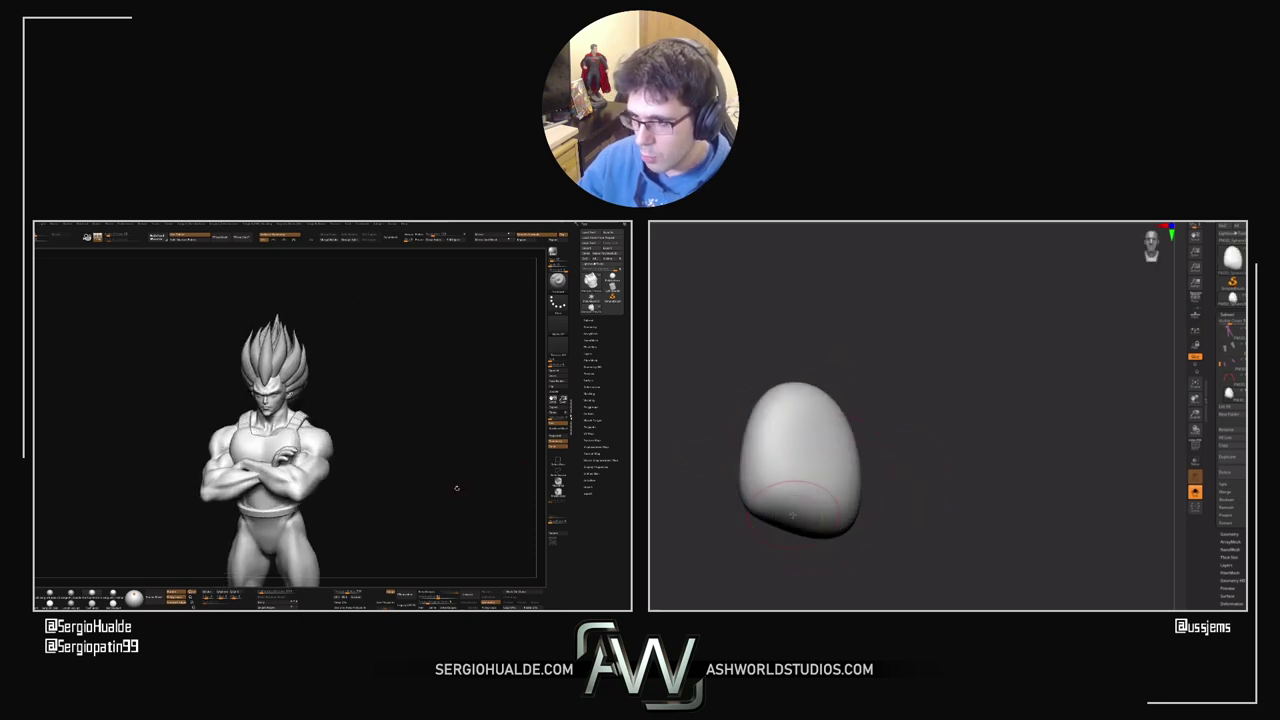
right_click_drag(408, 508, 386, 494, "ctrl")
left_click_drag(386, 494, 337, 474)
right_click_drag(337, 474, 321, 491, "ctrl")
Step: Flatten a slanted plane along the form's lower edge and sharpen its boundary
left_click_drag(785, 488, 825, 519)
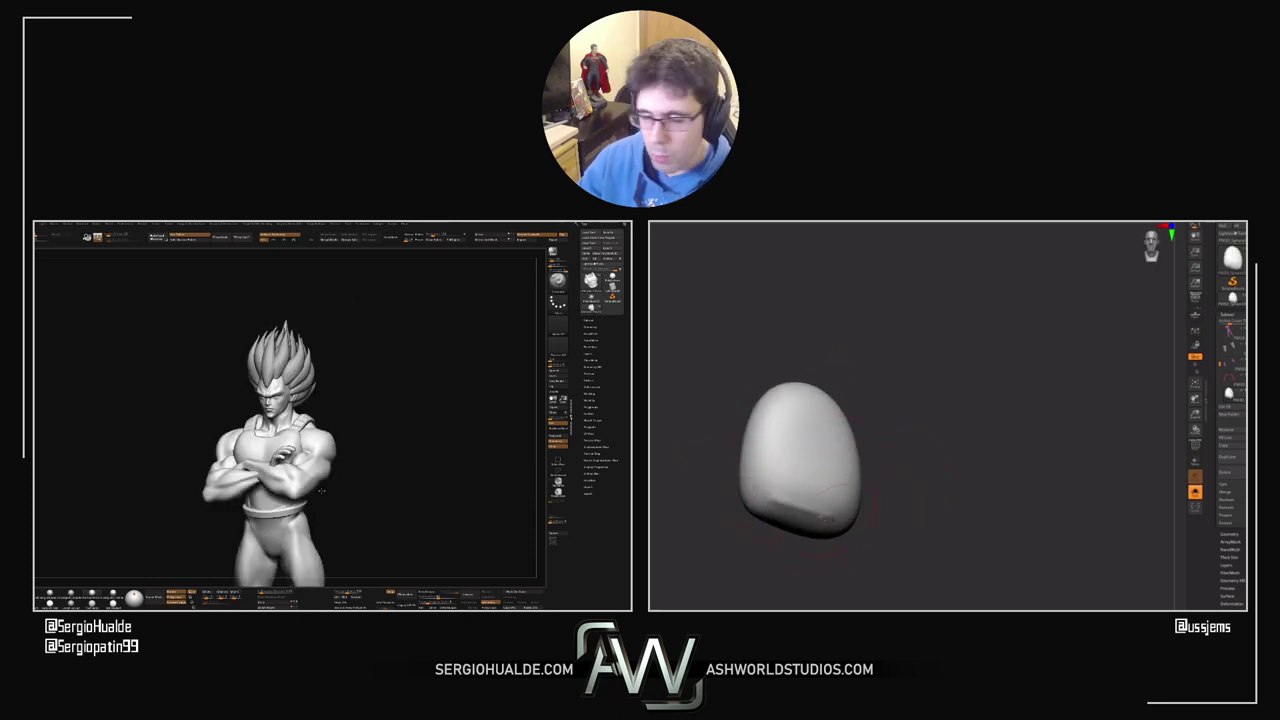
left_click_drag(321, 491, 304, 484)
left_click_drag(764, 492, 850, 528)
right_click_drag(304, 484, 297, 497, "ctrl")
left_click_drag(775, 482, 838, 525)
right_click_drag(297, 497, 293, 488, "ctrl")
left_click_drag(848, 531, 890, 540)
right_click_drag(293, 488, 288, 454, "ctrl")
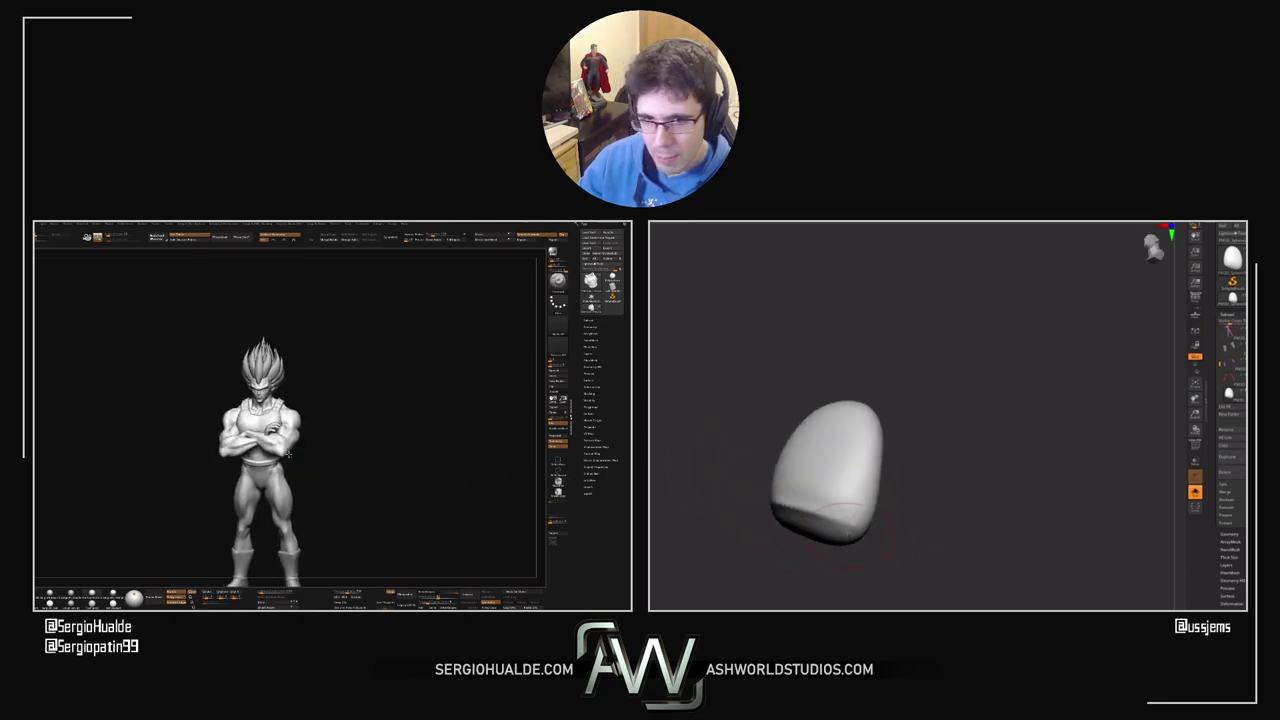
left_click_drag(852, 528, 897, 512)
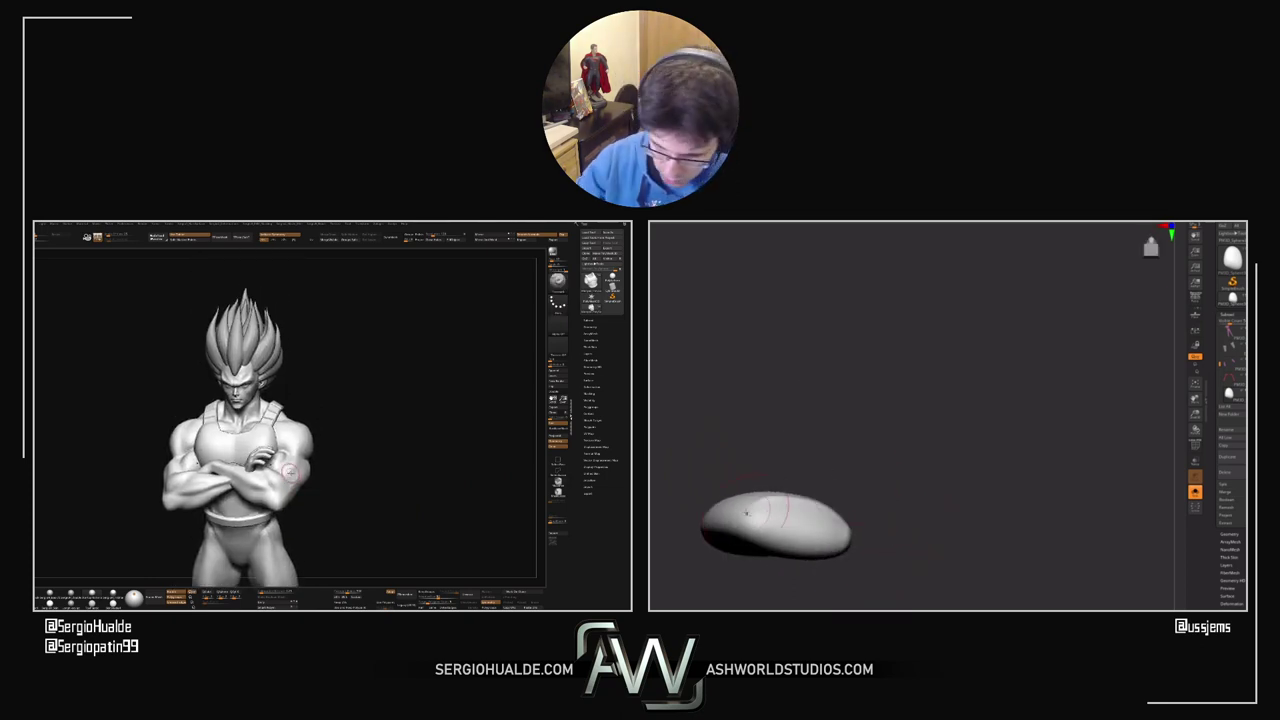
Step: Carve a diagonal crease across the broad face of the form
left_click_drag(791, 500, 751, 455)
left_click_drag(740, 532, 780, 584)
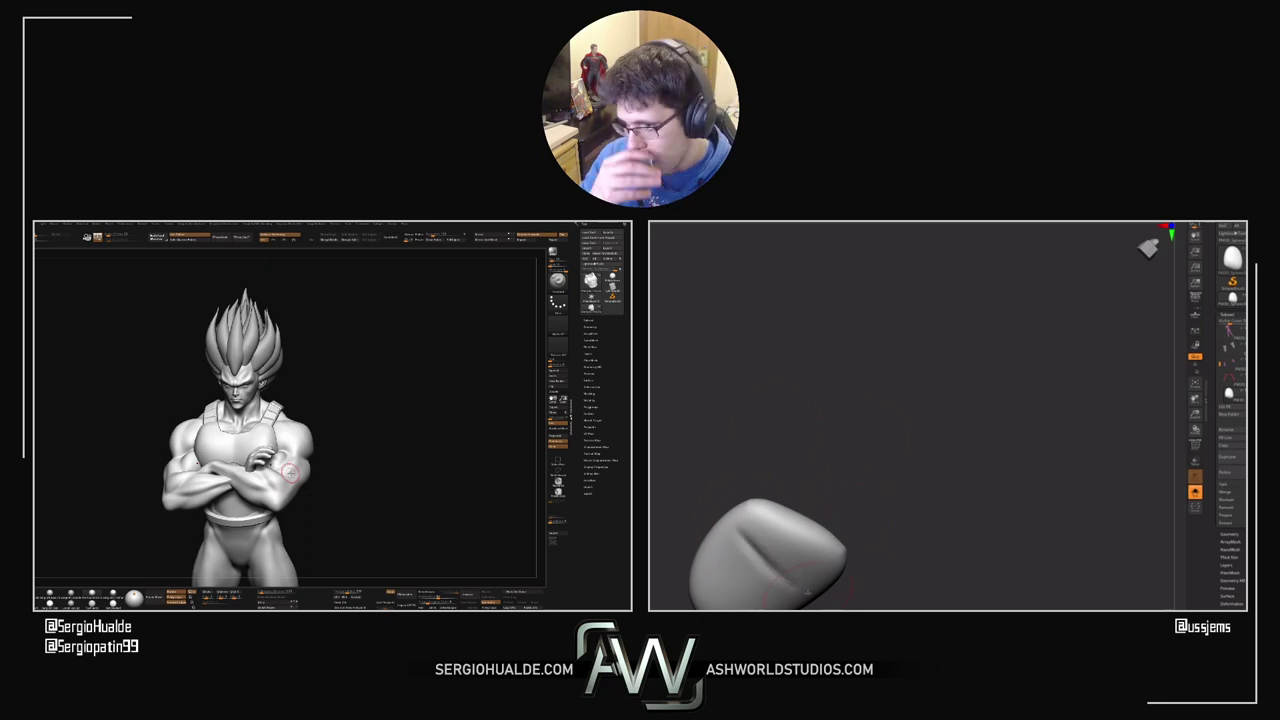
left_click_drag(866, 588, 968, 460, "alt")
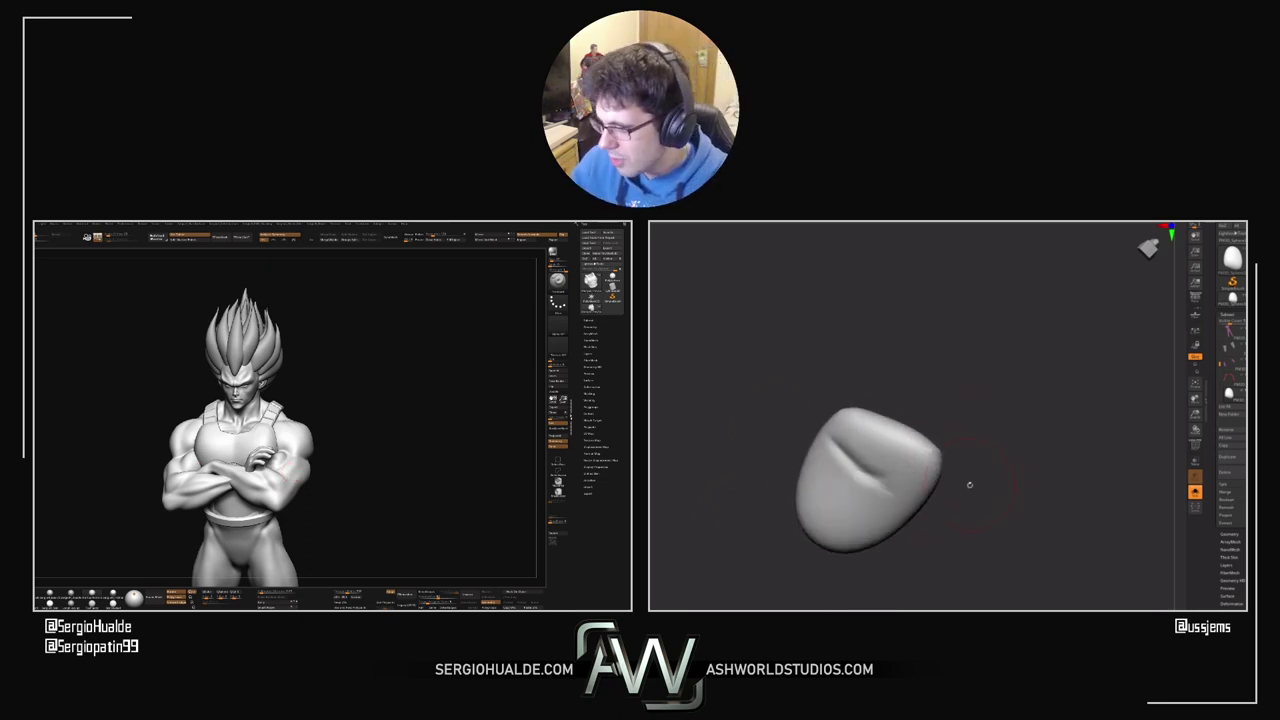
Step: Deepen the diagonal crease and build up a rounded volume on the form's surface beside it
left_click_drag(834, 449, 875, 491)
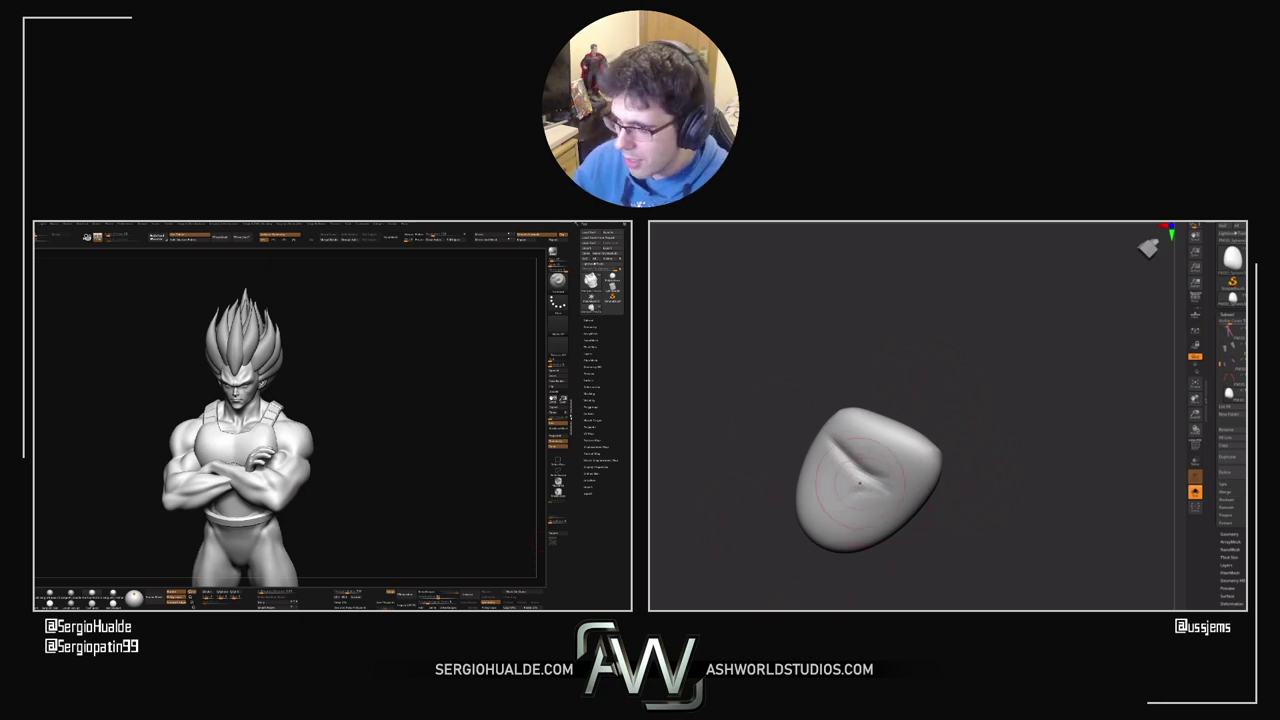
left_click_drag(856, 512, 886, 500)
mouse_move(838, 454)
left_mouse_down()
mouse_move(850, 468)
mouse_move(856, 452)
mouse_move(870, 500)
left_mouse_up()
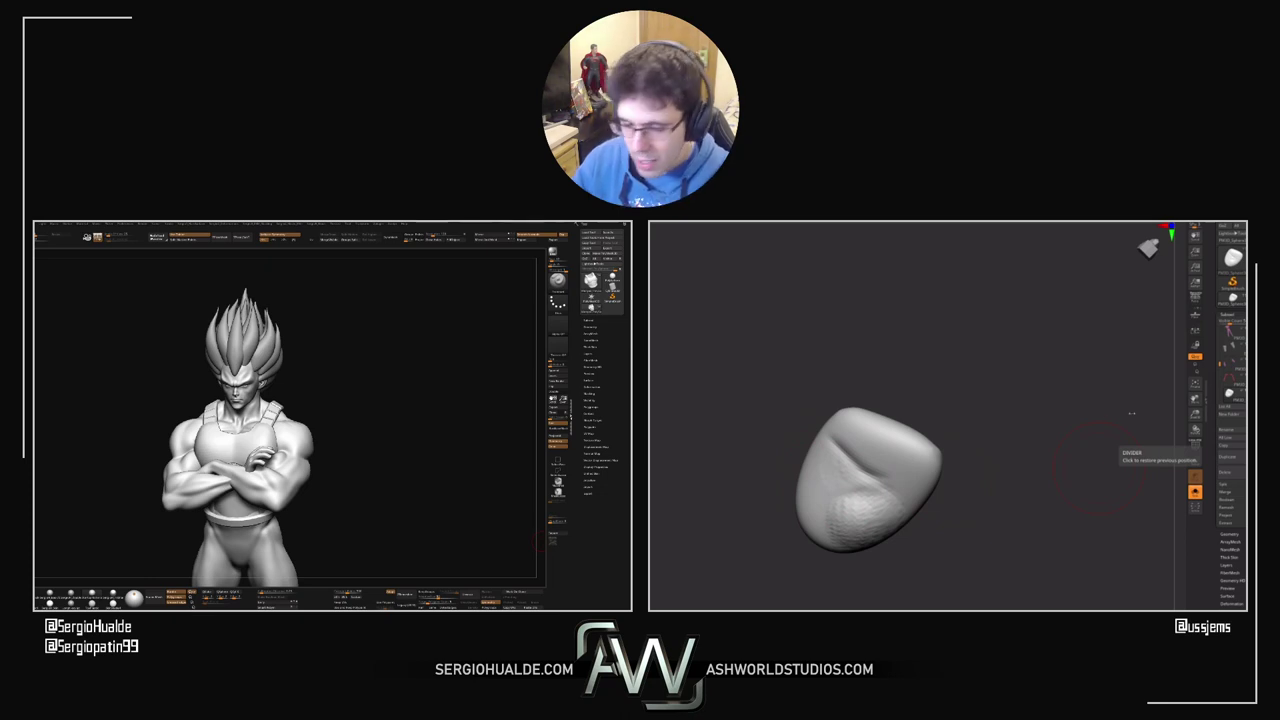
left_click_drag(954, 470, 925, 475)
mouse_move(873, 503)
right_mouse_down()
mouse_move(832, 484)
mouse_move(870, 480)
right_mouse_up()
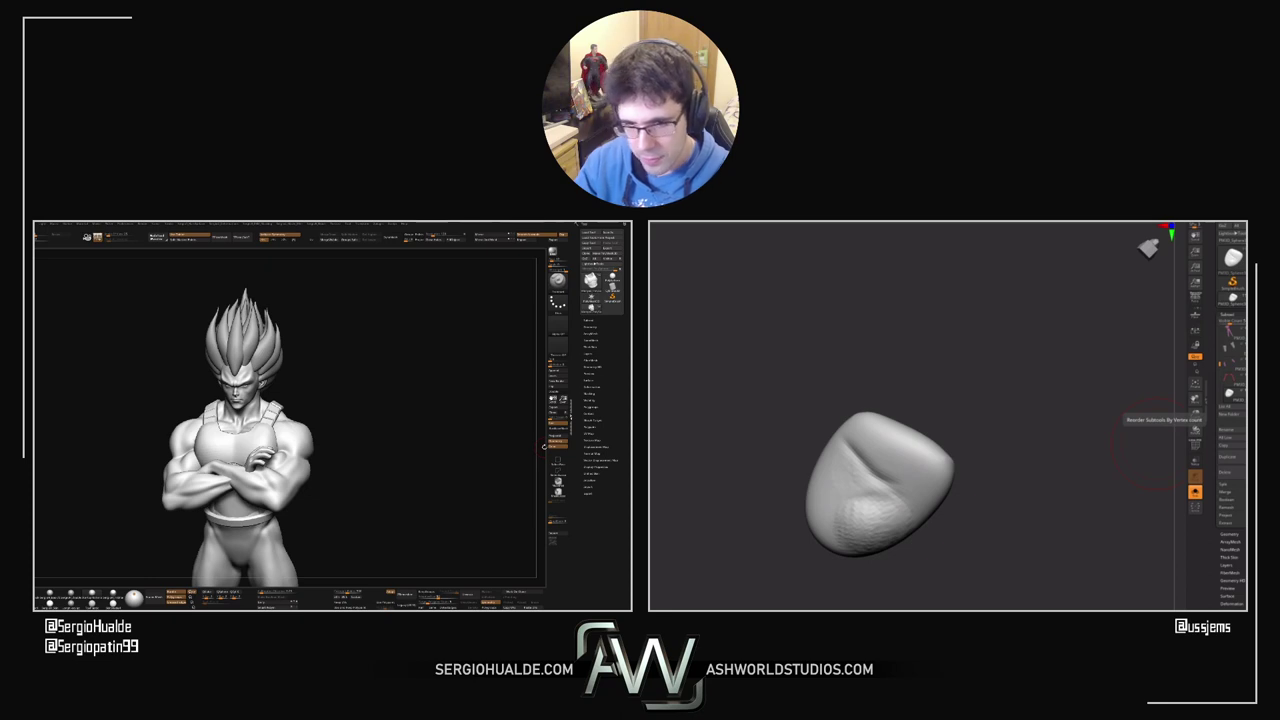
Step: Select the body of the crossed-arm figure and isolate it from its hair and clothing
left_click_drag(357, 398, 324, 410)
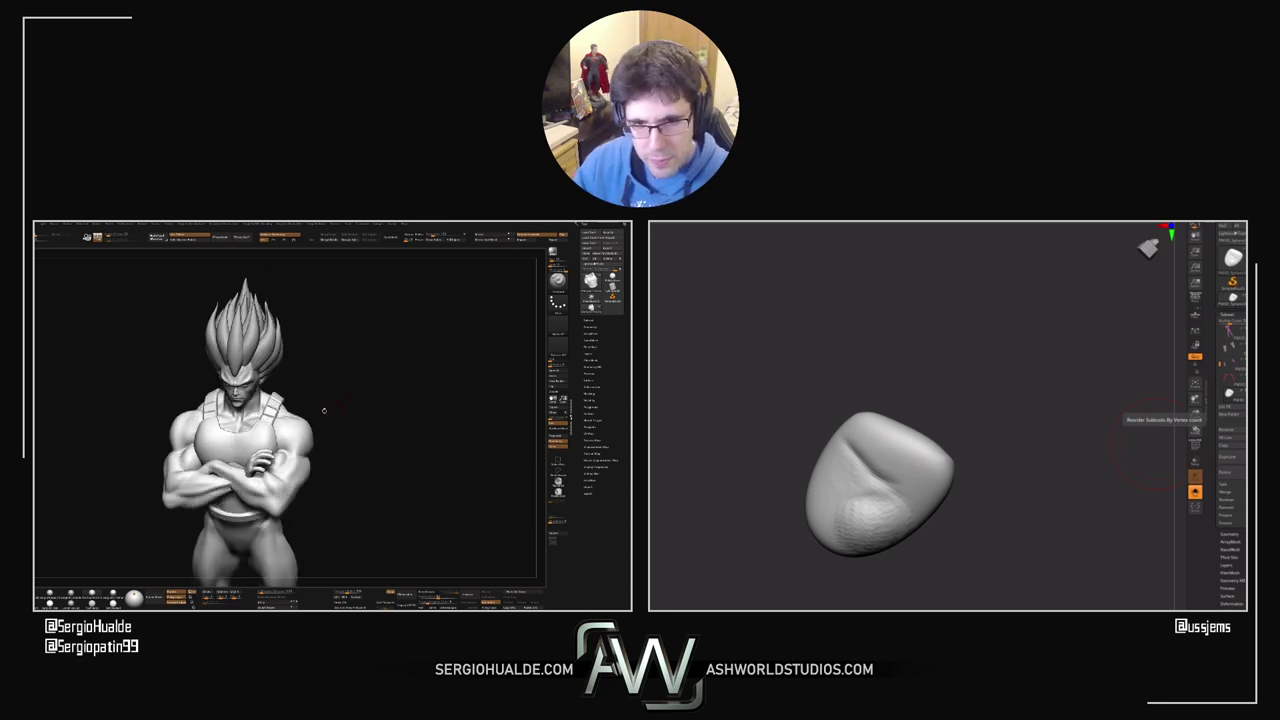
left_click(293, 450, "alt")
key("shift+alt+s")
right_click_drag(293, 443, 287, 470, "ctrl")
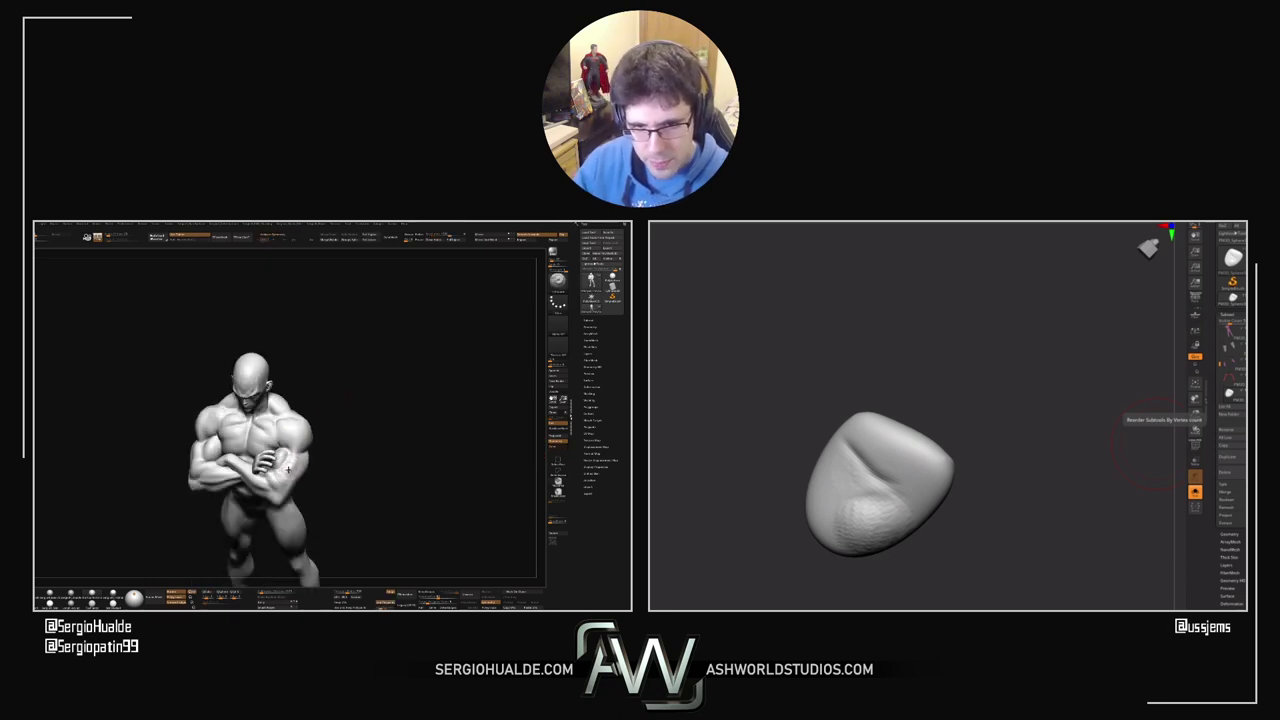
Step: Turn on the polyframe and hide the torso and left-arm polygroups, keeping only the right arm and hand visible
key("shift+f")
left_click(289, 468, "ctrl+shift")
left_click(292, 469, "ctrl+shift")
left_click(203, 480, "ctrl+shift")
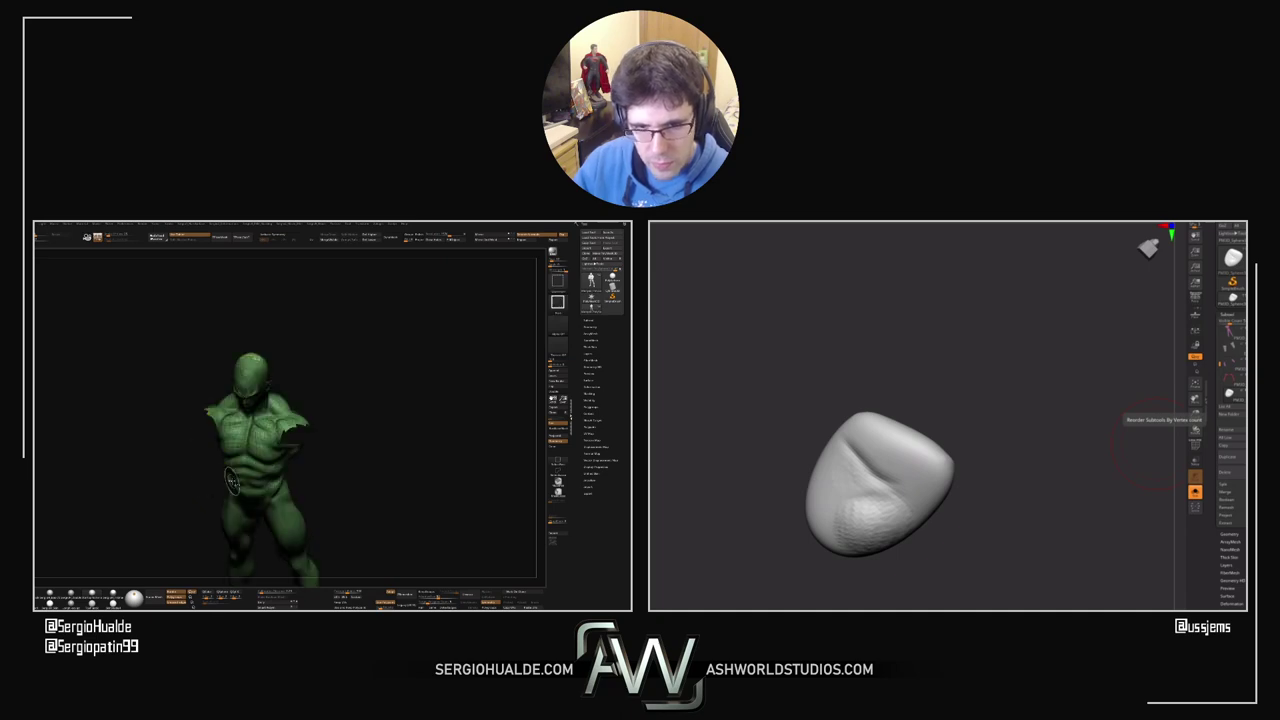
left_click_drag(340, 432, 352, 444, "ctrl+shift")
right_click_drag(300, 440, 245, 474, "ctrl")
left_click_drag(234, 482, 217, 484)
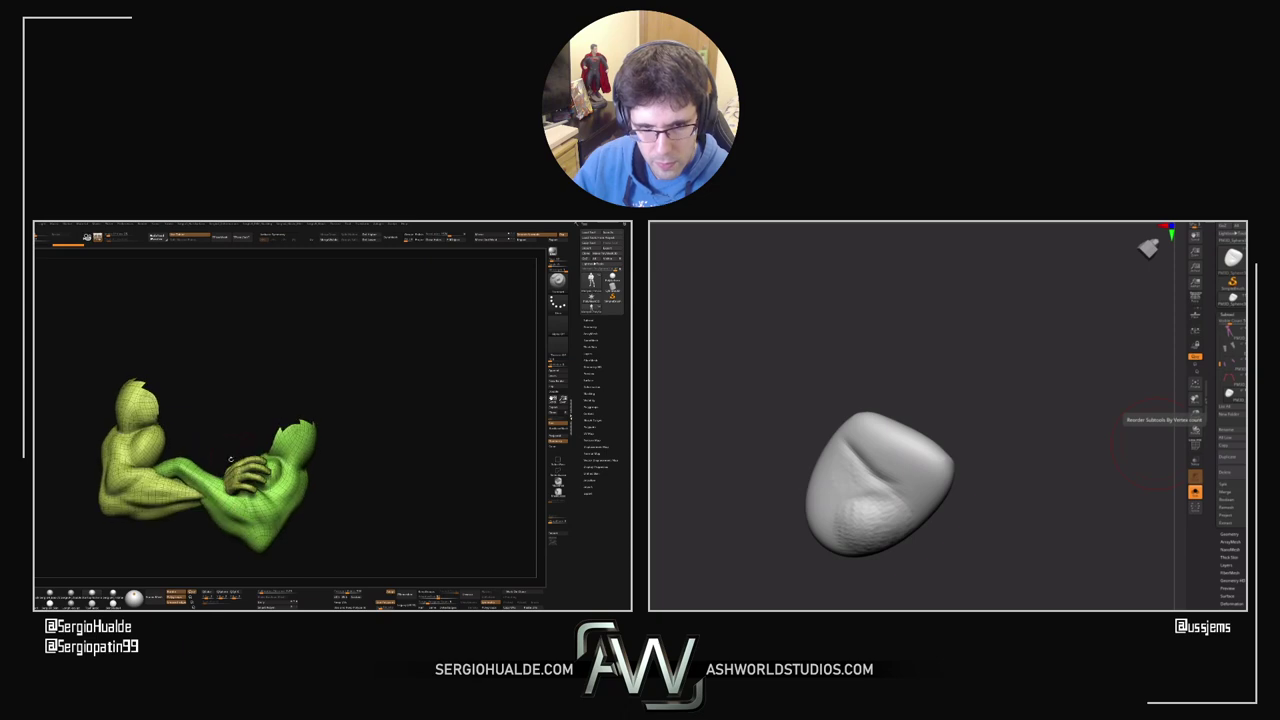
left_click(295, 489, "ctrl+shift")
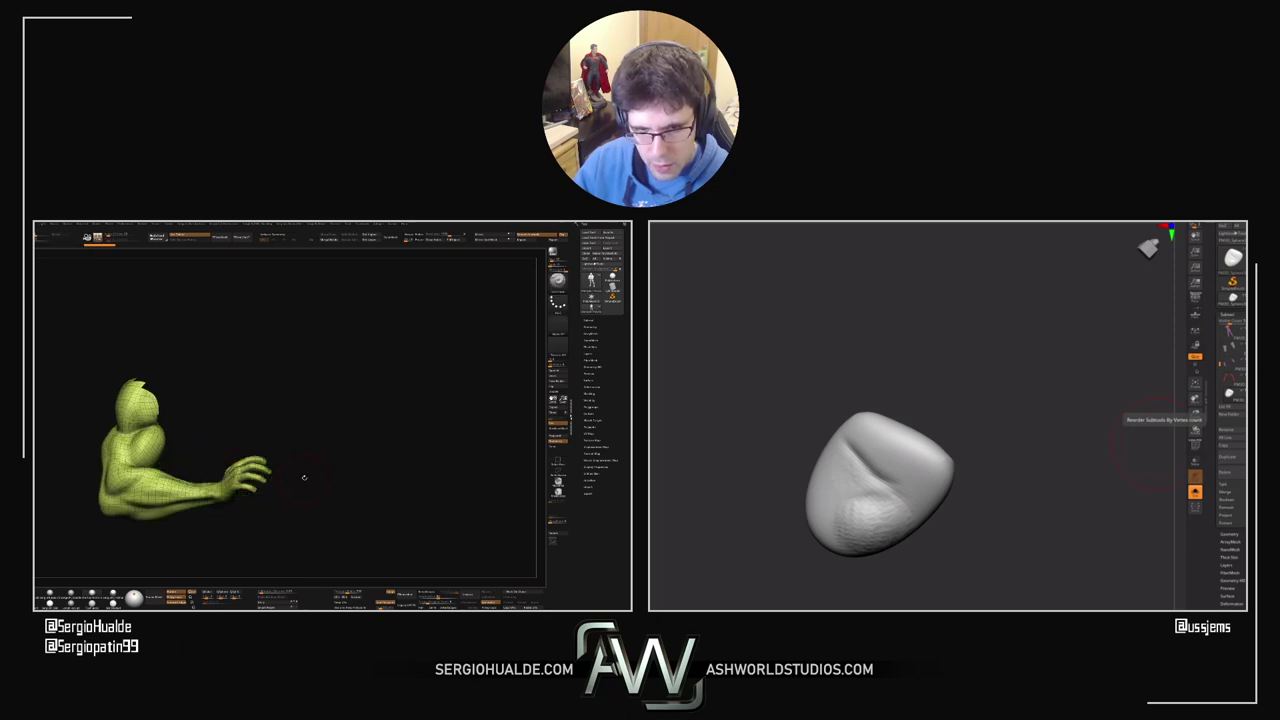
Step: Isolate the crossed-arm figure's other arm, hide the polyframe and reshape the upper arm down to the elbow
left_click(302, 479, "ctrl+shift")
left_click(287, 486, "ctrl+shift")
right_click_drag(287, 486, 256, 460)
key("shift+f")
left_click_drag(252, 478, 249, 450)
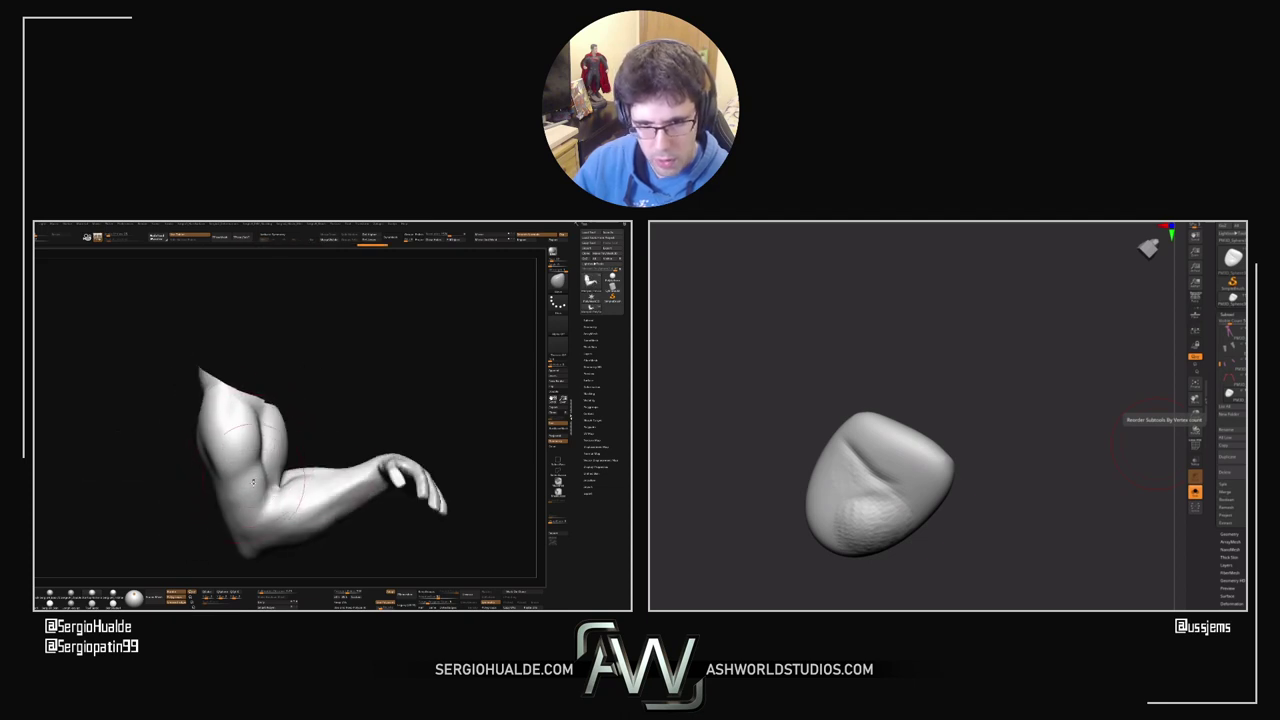
left_click_drag(249, 508, 256, 475)
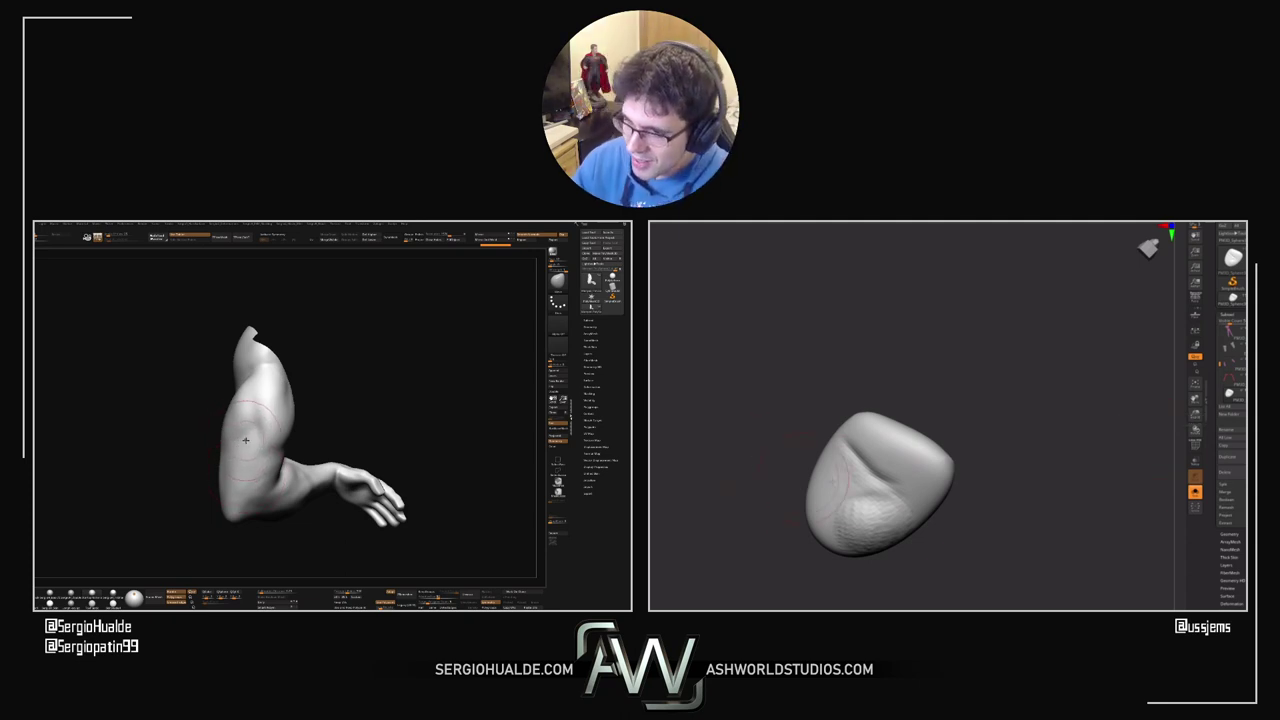
Step: Refine the isolated arm's biceps and outer upper arm, and deepen the creases between the raised volumes on the palm form
left_click_drag(944, 416, 957, 411)
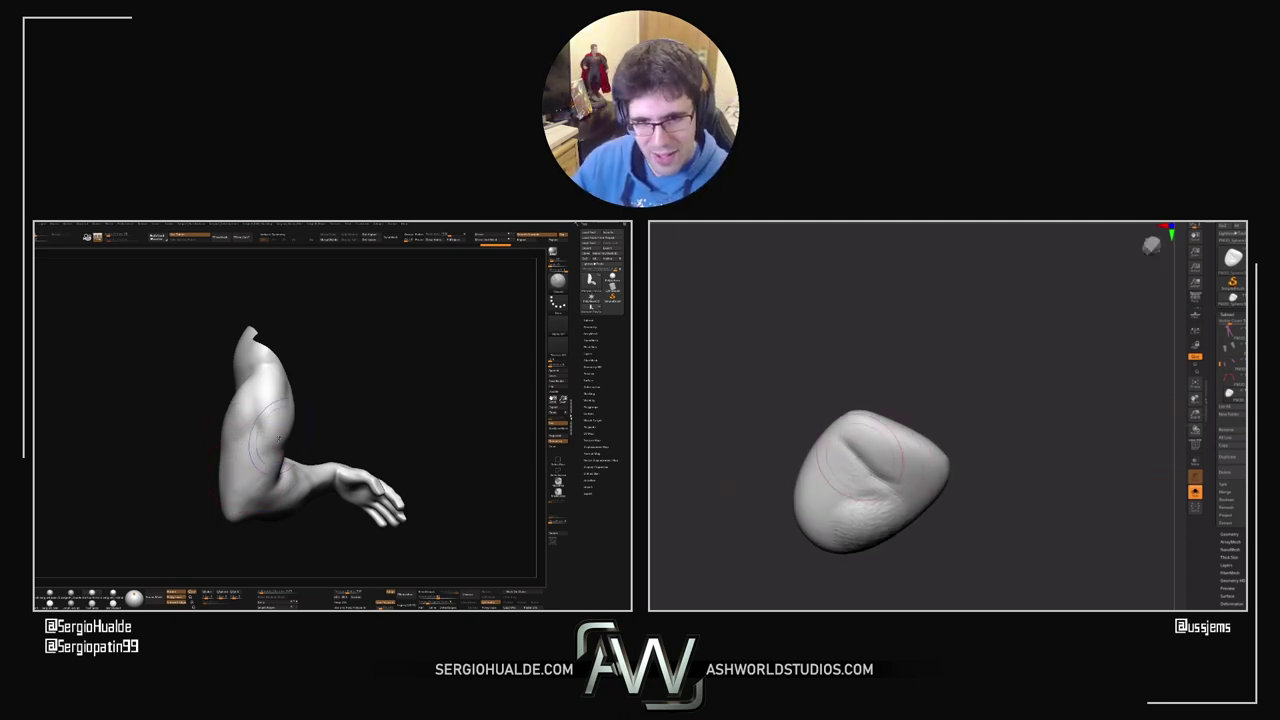
left_click_drag(265, 463, 291, 453)
left_click_drag(976, 514, 969, 520)
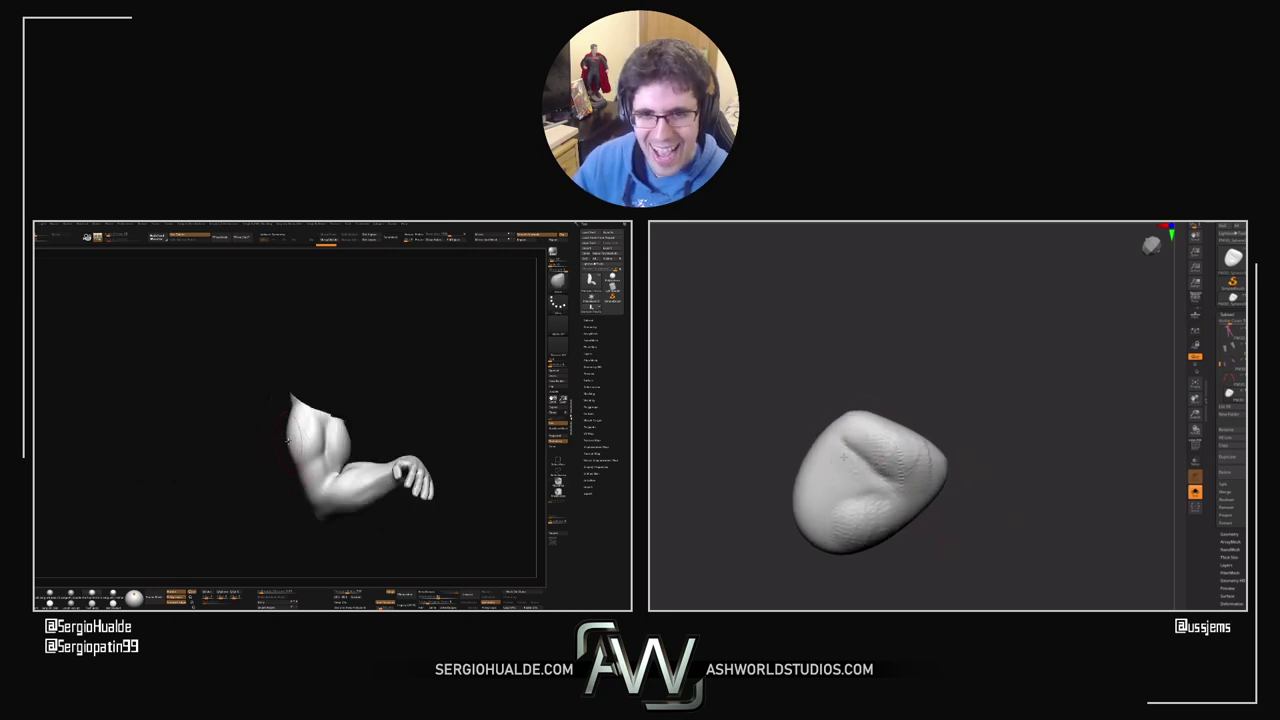
mouse_move(846, 464)
left_mouse_down()
mouse_move(844, 508)
mouse_move(806, 530)
mouse_move(830, 460)
left_mouse_up()
left_click_drag(290, 446, 297, 440)
left_click_drag(945, 528, 950, 527)
left_click_drag(297, 440, 294, 442)
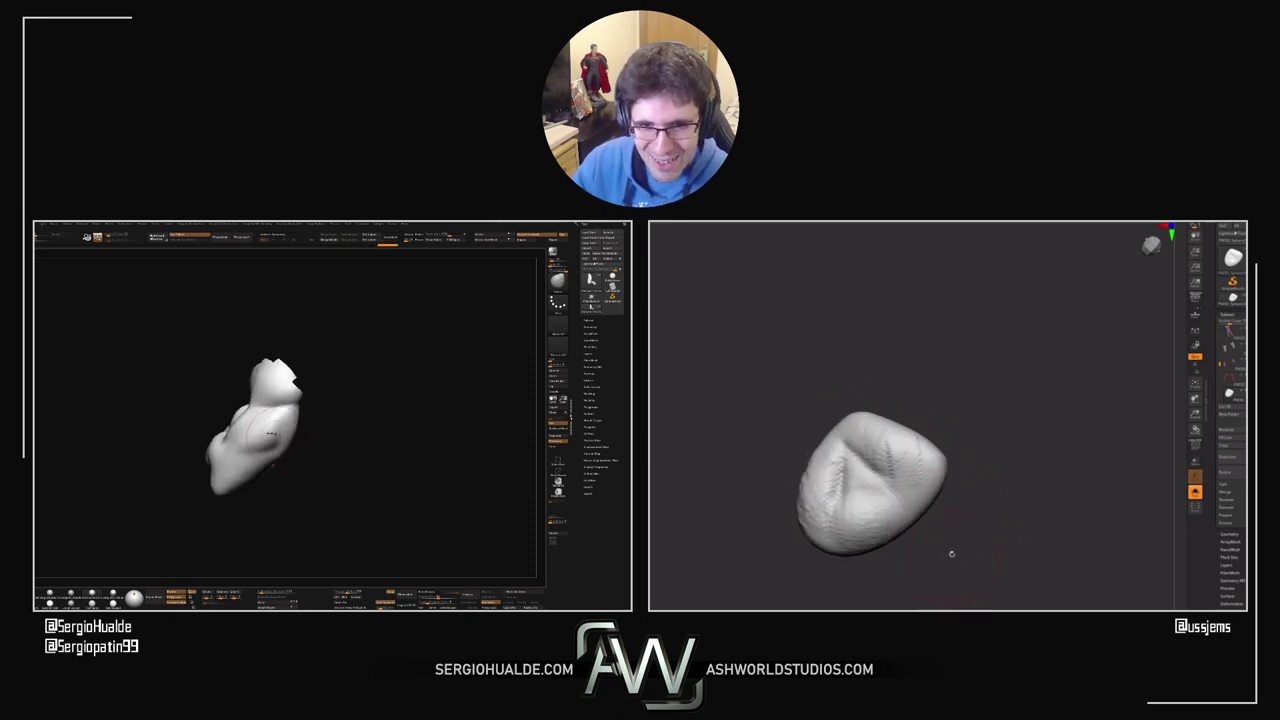
Step: Shape the isolated arm's upper arm and inner elbow, and adjust the narrow side profile of the palm form
left_click_drag(951, 552, 883, 483)
left_click_drag(294, 442, 290, 445)
left_click_drag(883, 483, 959, 400, "alt")
left_click_drag(290, 445, 282, 448)
left_click_drag(959, 399, 930, 410)
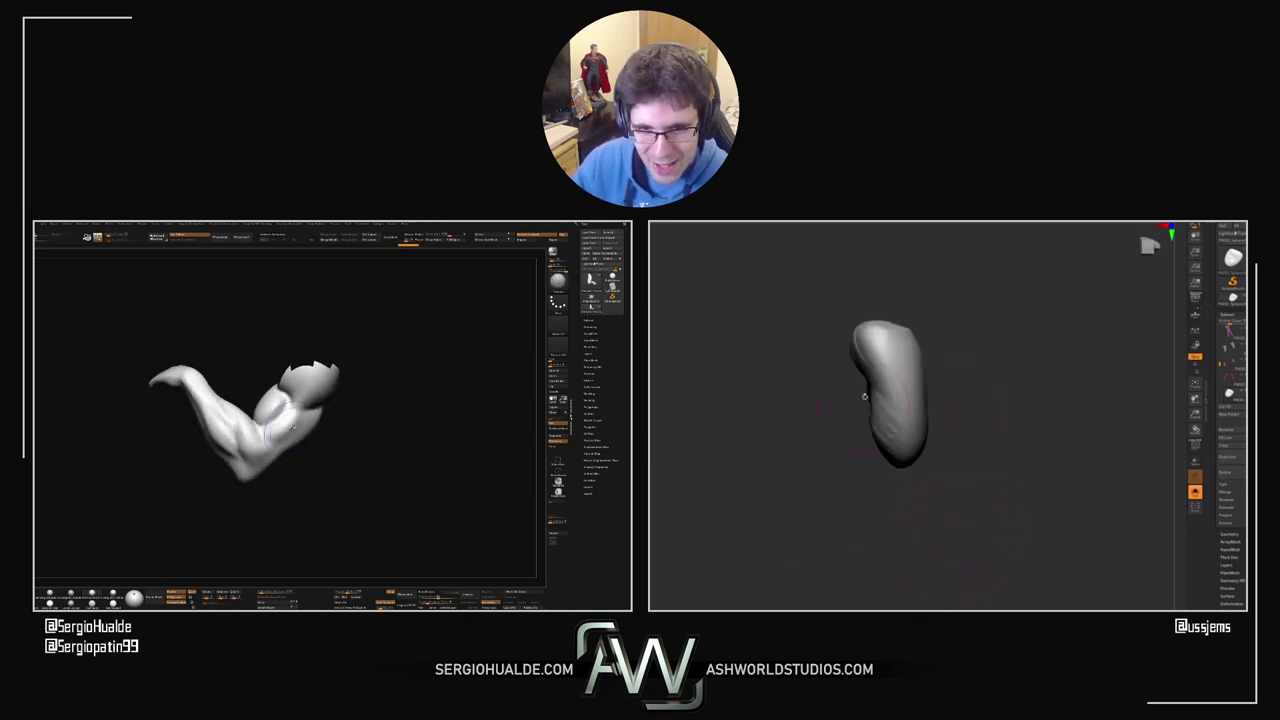
left_click_drag(282, 448, 290, 428)
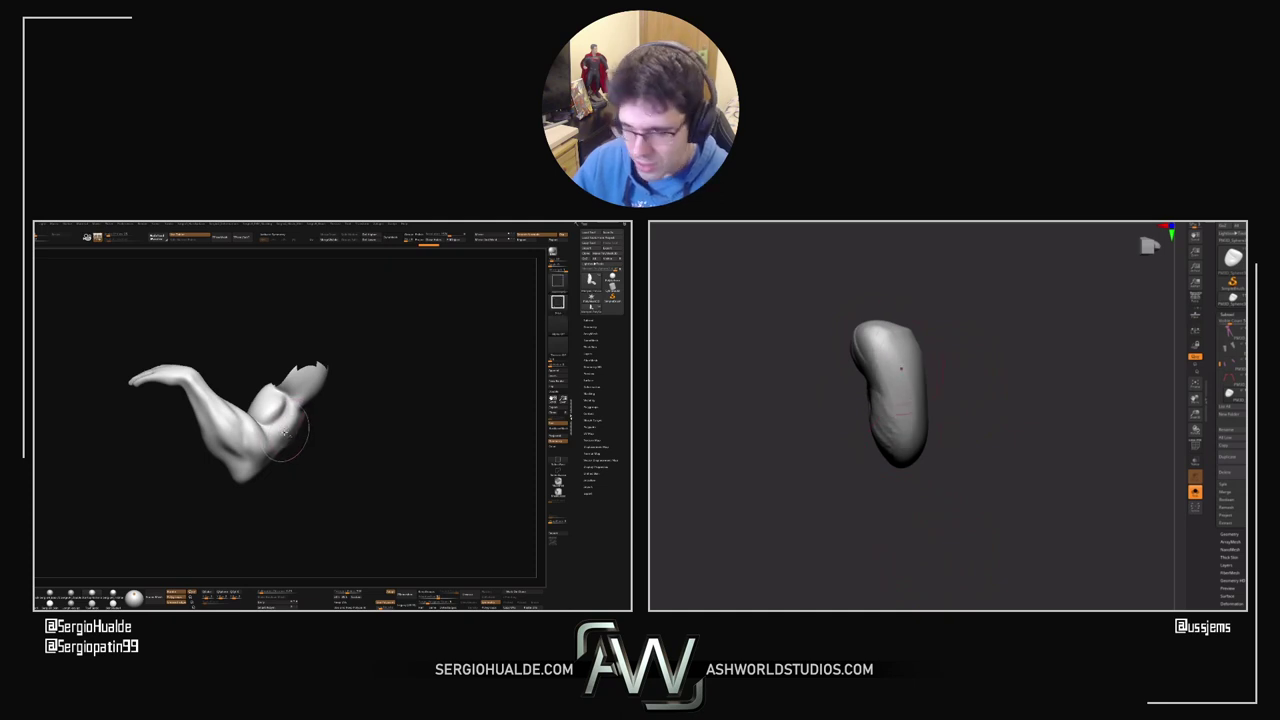
mouse_move(932, 446)
left_mouse_down()
mouse_move(960, 432)
mouse_move(944, 466)
left_mouse_up()
left_click_drag(294, 434, 286, 432)
left_click_drag(944, 470, 967, 484, "alt")
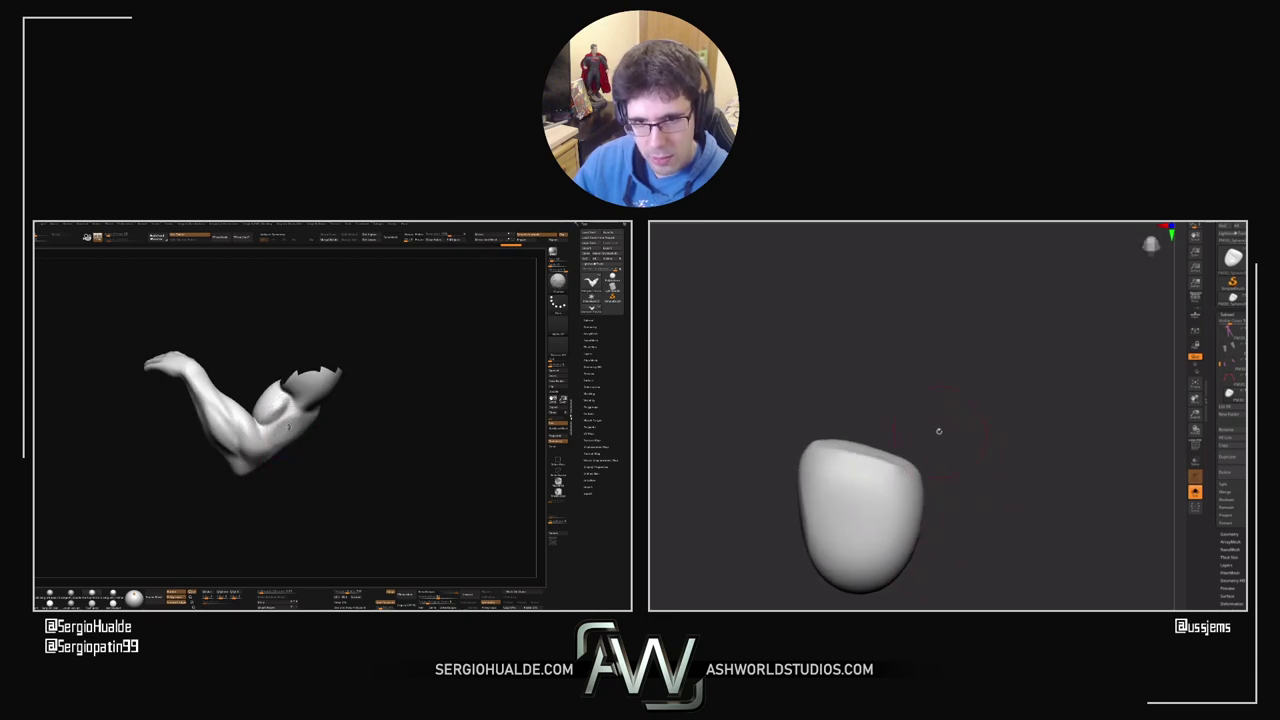
Step: Hide the arm's polyframe and rework the transition from biceps to elbow, and build up the palm form's creased face
left_click_drag(975, 456, 947, 489)
right_click_drag(272, 422, 275, 430, "ctrl")
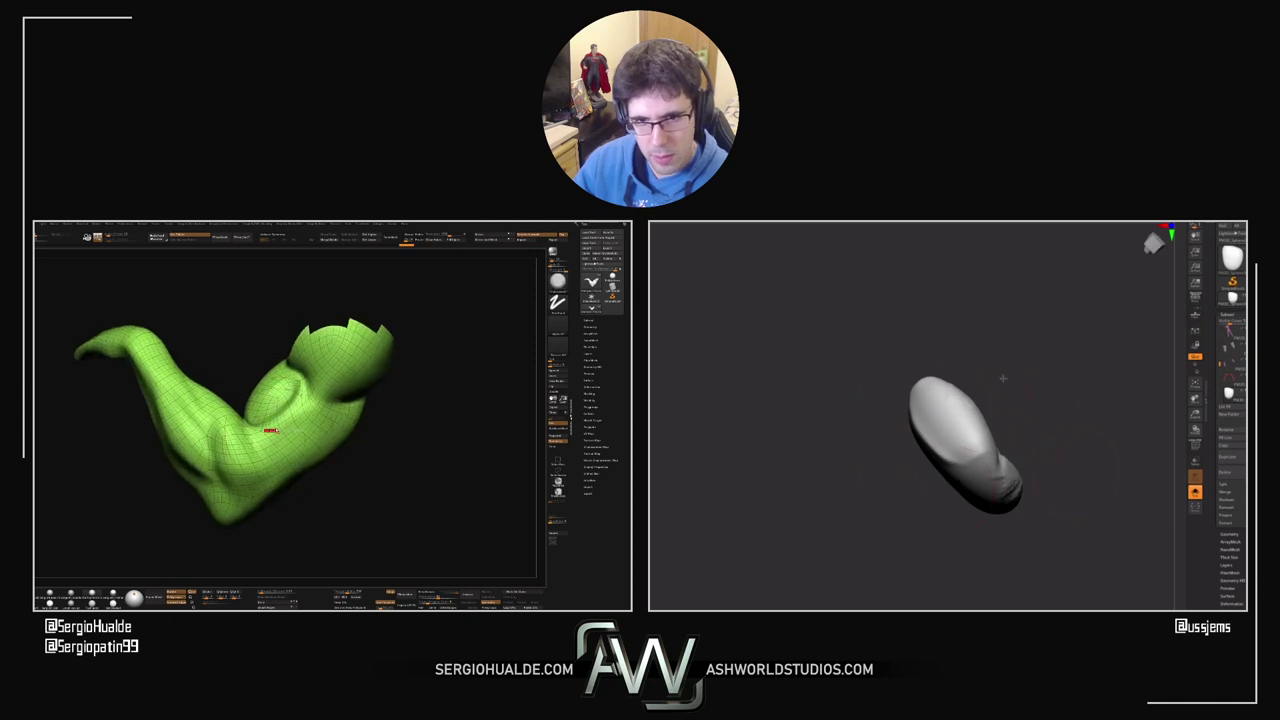
key("shift+f")
key("space")
left_click_drag(1014, 351, 1060, 390)
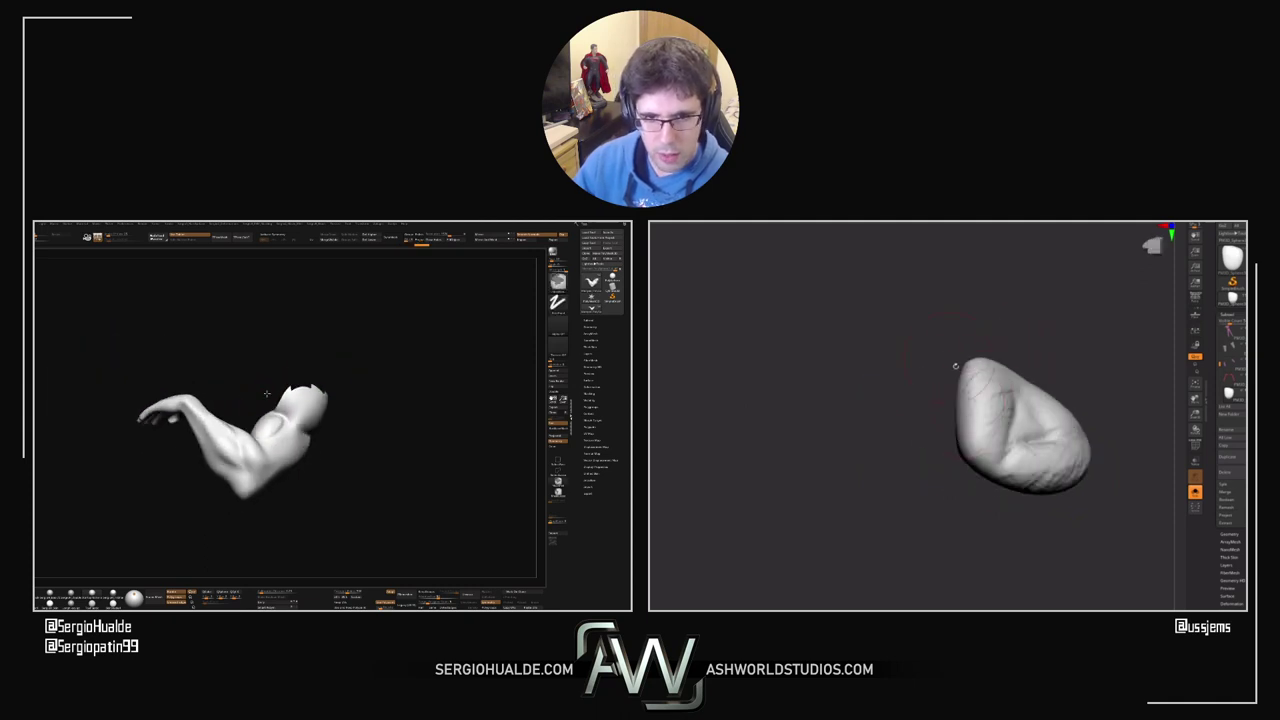
left_click_drag(975, 440, 990, 478)
right_click_drag(237, 452, 243, 452)
left_click_drag(990, 478, 937, 457)
right_click_drag(243, 452, 263, 455)
Step: Restore the visibility of the crossed-arm figure's whole body and turn off the polyframe
mouse_move(957, 354)
left_mouse_down()
mouse_move(947, 379)
mouse_move(886, 386)
mouse_move(909, 374)
mouse_move(968, 396)
left_mouse_up()
right_click_drag(309, 417, 348, 457)
mouse_move(968, 396)
left_mouse_down("alt")
mouse_move(1048, 471)
mouse_move(1008, 397)
left_mouse_up("alt")
left_click(348, 457, "ctrl+shift")
mouse_move(348, 457)
right_mouse_down()
mouse_move(362, 478)
mouse_move(300, 466)
mouse_move(300, 440)
mouse_move(298, 452)
mouse_move(318, 456)
mouse_move(300, 410)
right_mouse_up()
key("ctrl+shift+Escape")
key("shift+f")
key("alt+F4")
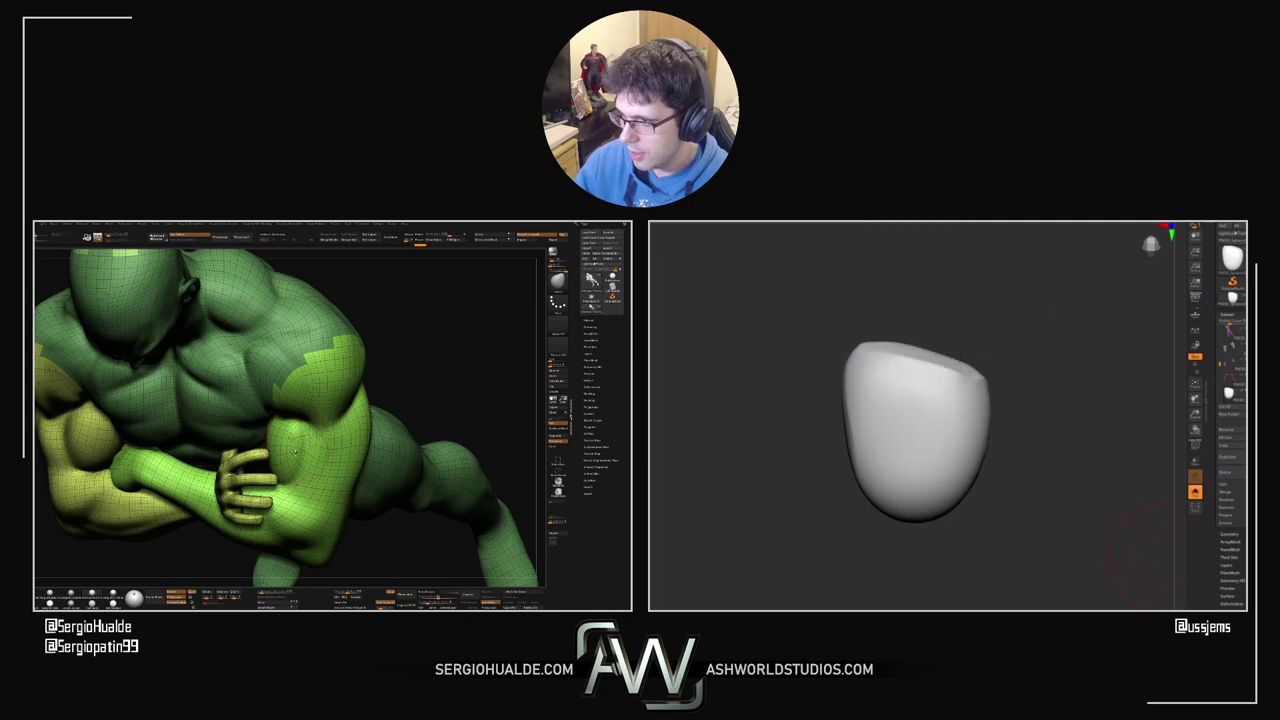
key("shift+f")
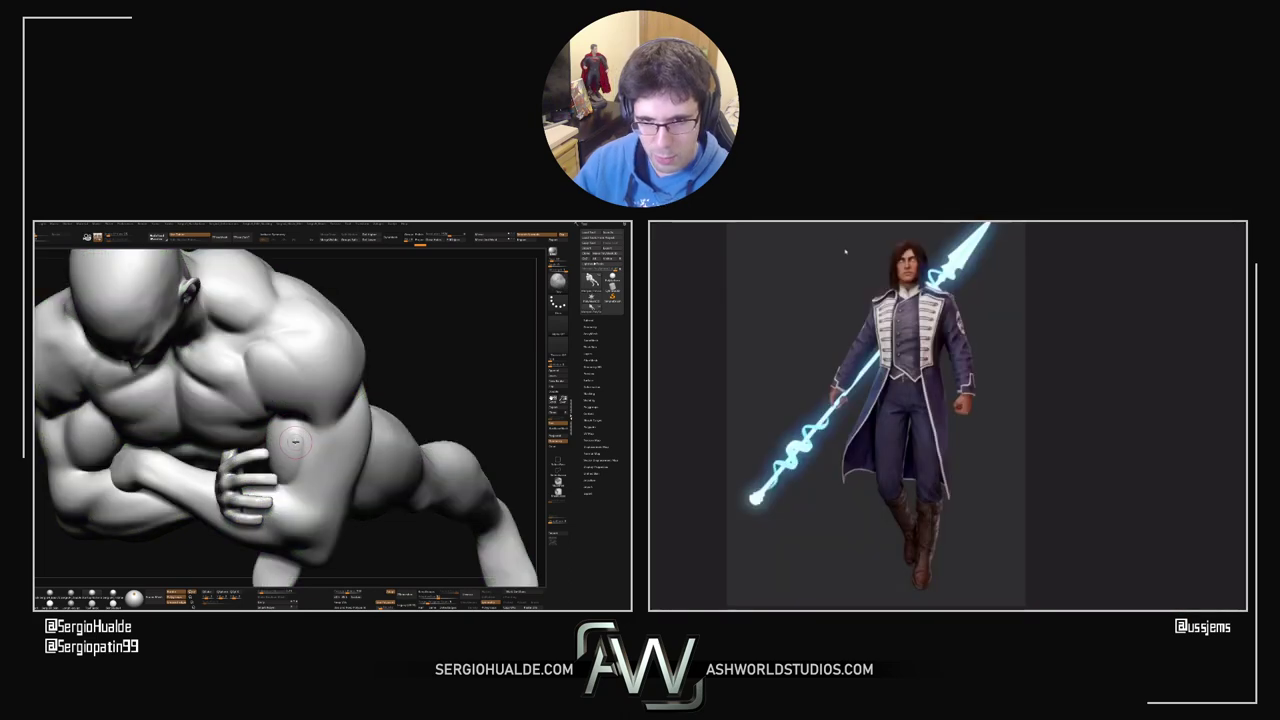
Step: Examine the crossed arms and the hand resting on the upper arm from the front, from above and up close
left_click_drag(290, 425, 296, 452, "ctrl")
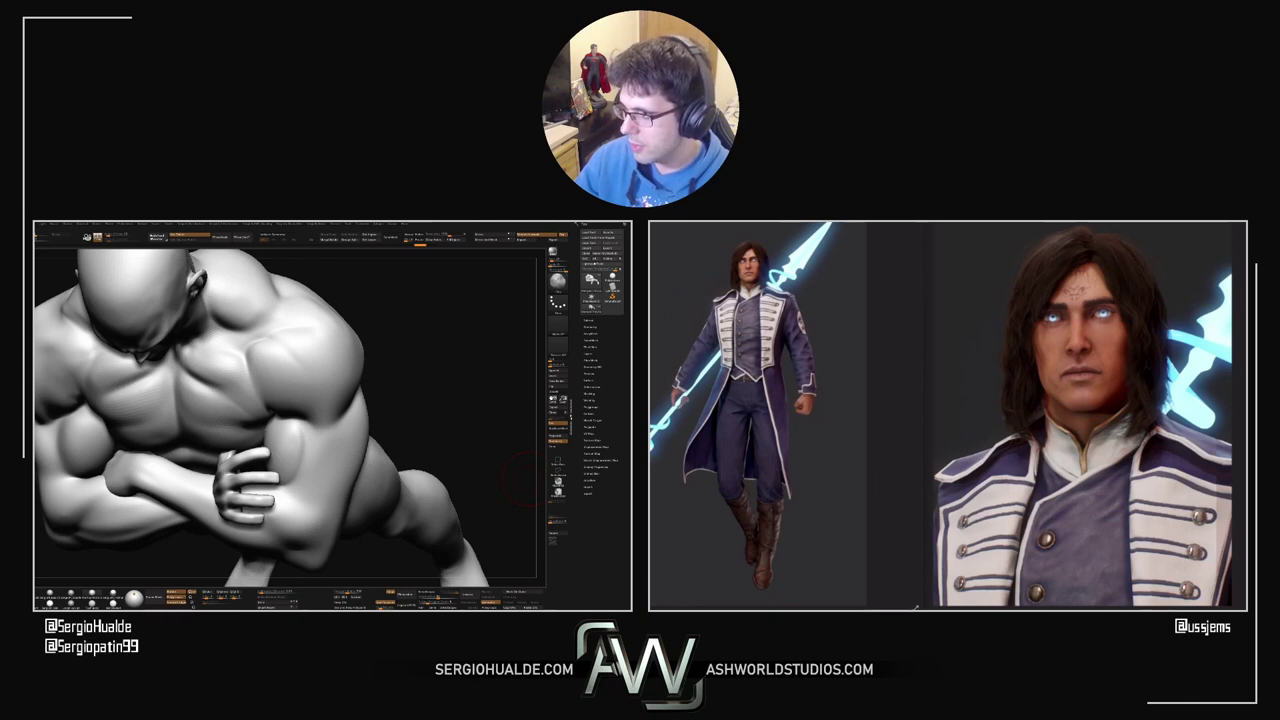
left_click_drag(523, 480, 311, 444)
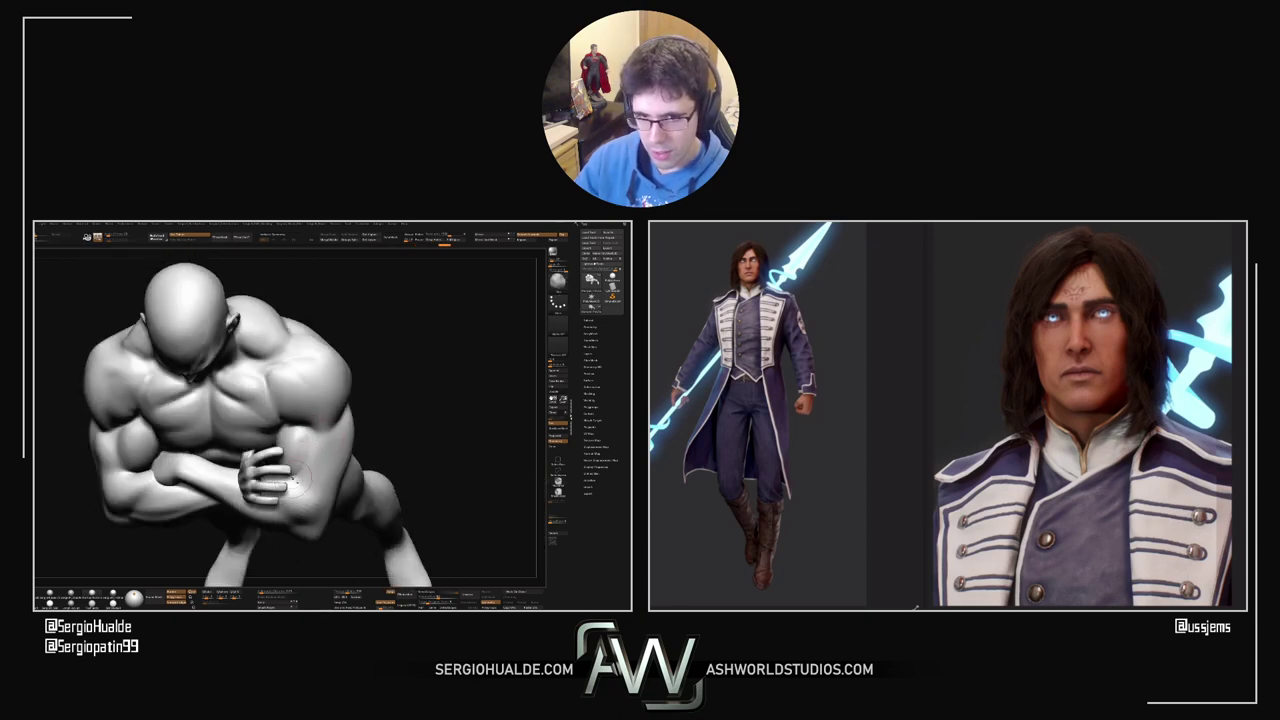
scroll(294, 447, "up", 3)
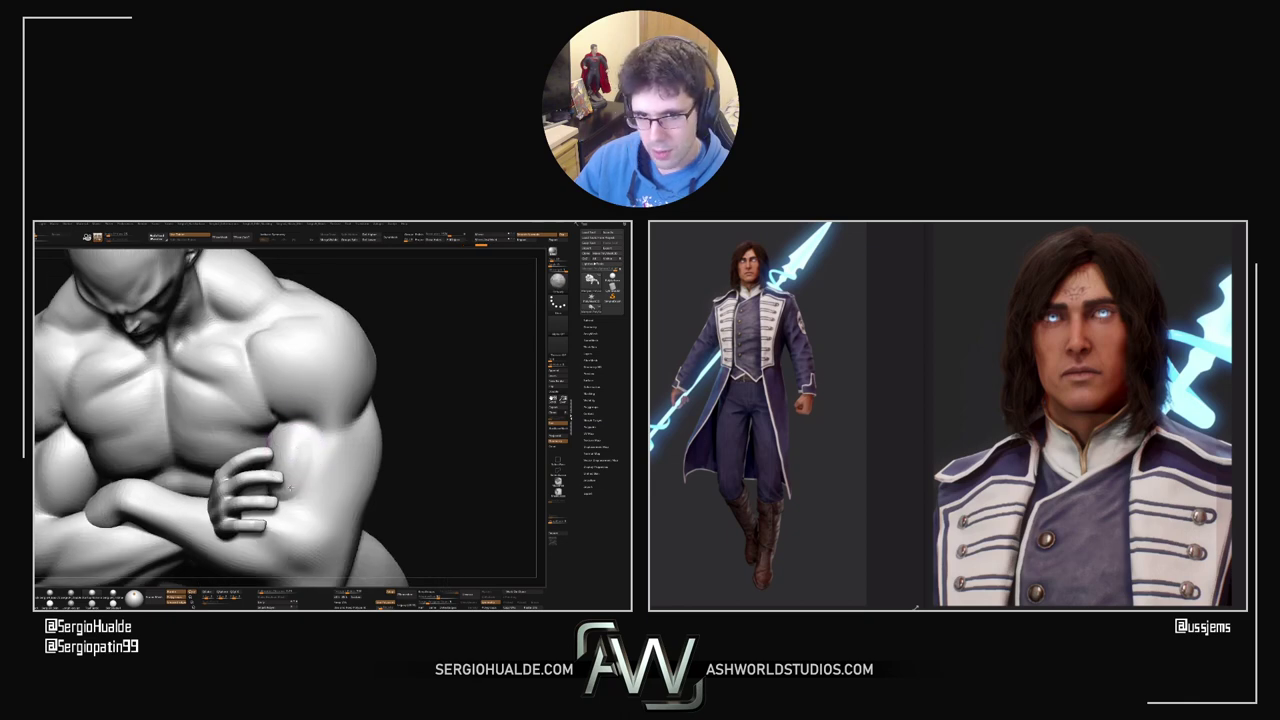
right_click_drag(298, 488, 298, 440, "ctrl")
right_click_drag(298, 440, 314, 482)
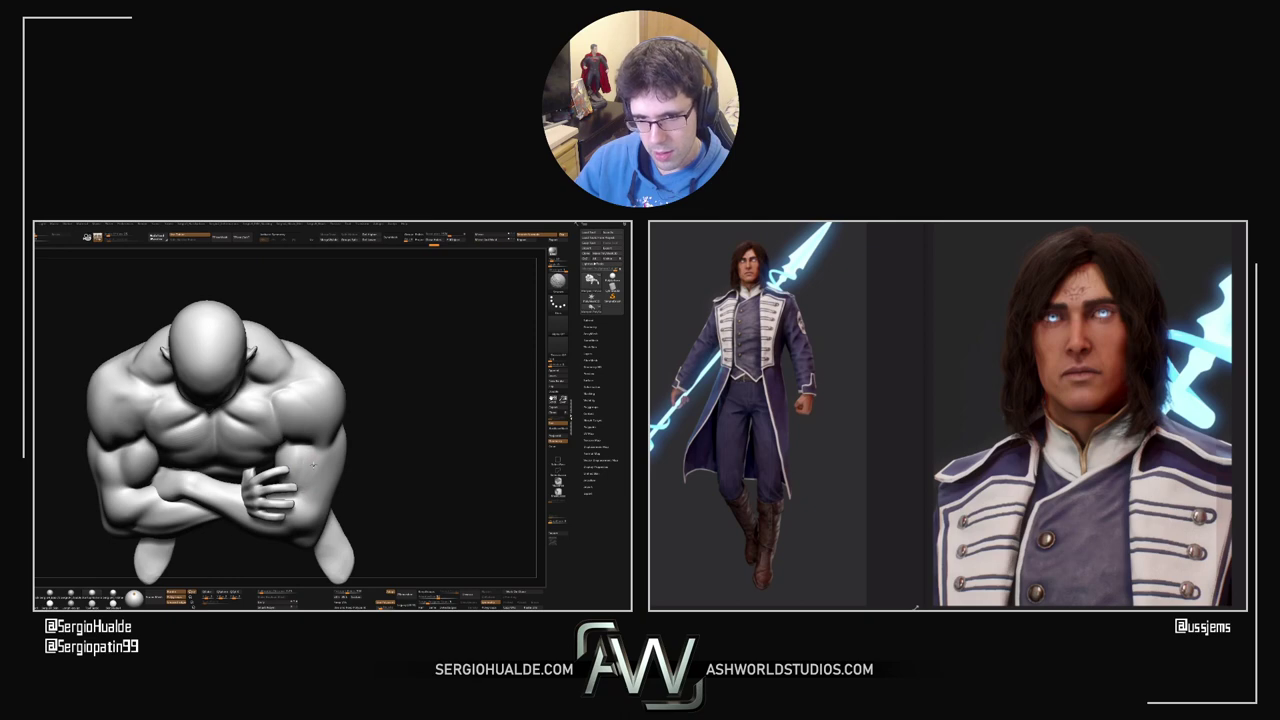
right_click_drag(314, 463, 325, 446)
mouse_move(330, 535)
right_mouse_down("ctrl")
mouse_move(329, 469)
mouse_move(328, 506)
mouse_move(281, 502)
right_mouse_up("ctrl")
key("s")
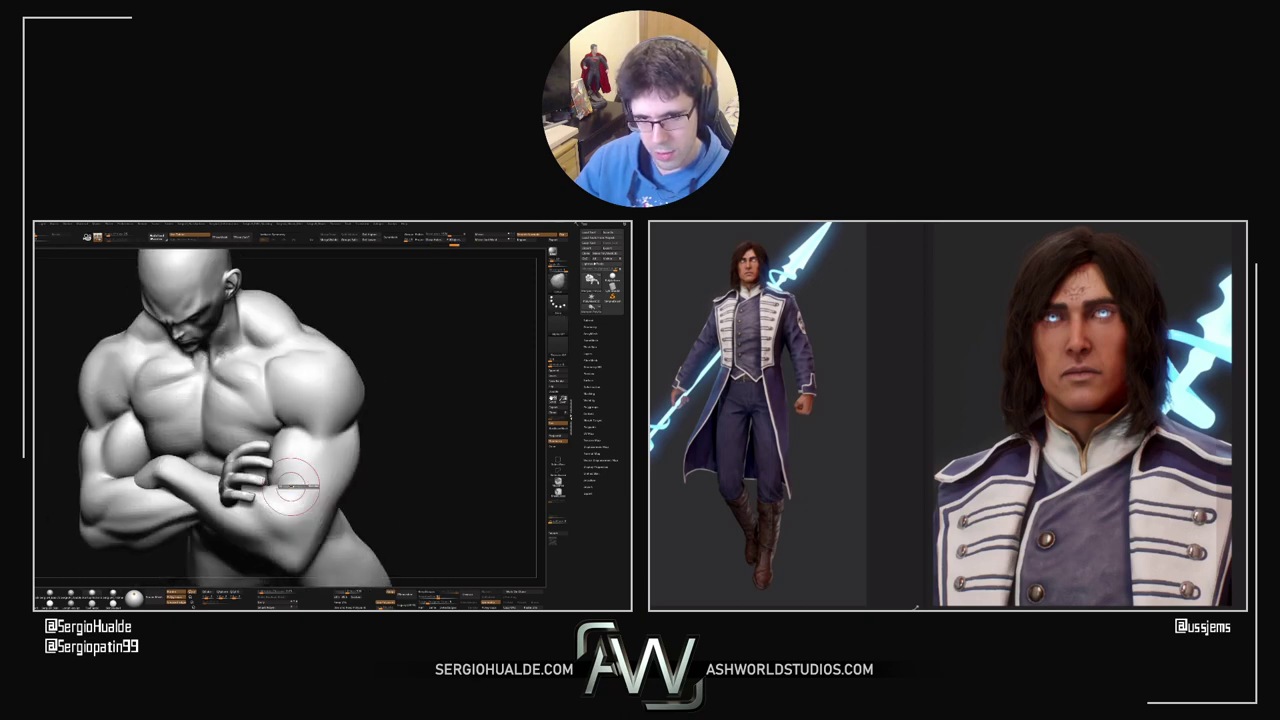
Step: Isolate the arm under the resting hand again, then refine and smooth its upper arm and forearm
left_click(285, 486, "ctrl+shift")
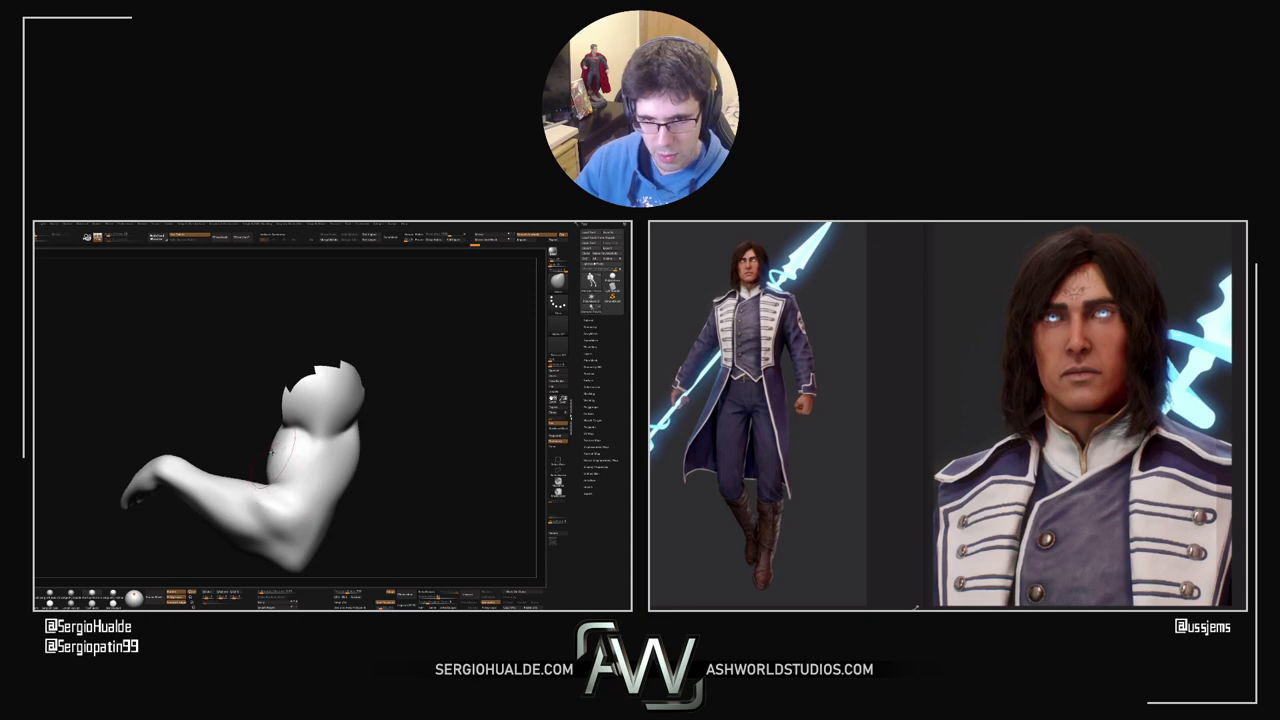
mouse_move(272, 451)
right_mouse_down()
mouse_move(275, 464)
mouse_move(255, 453)
mouse_move(276, 421)
mouse_move(255, 421)
mouse_move(272, 419)
mouse_move(291, 444)
mouse_move(271, 468)
right_mouse_up()
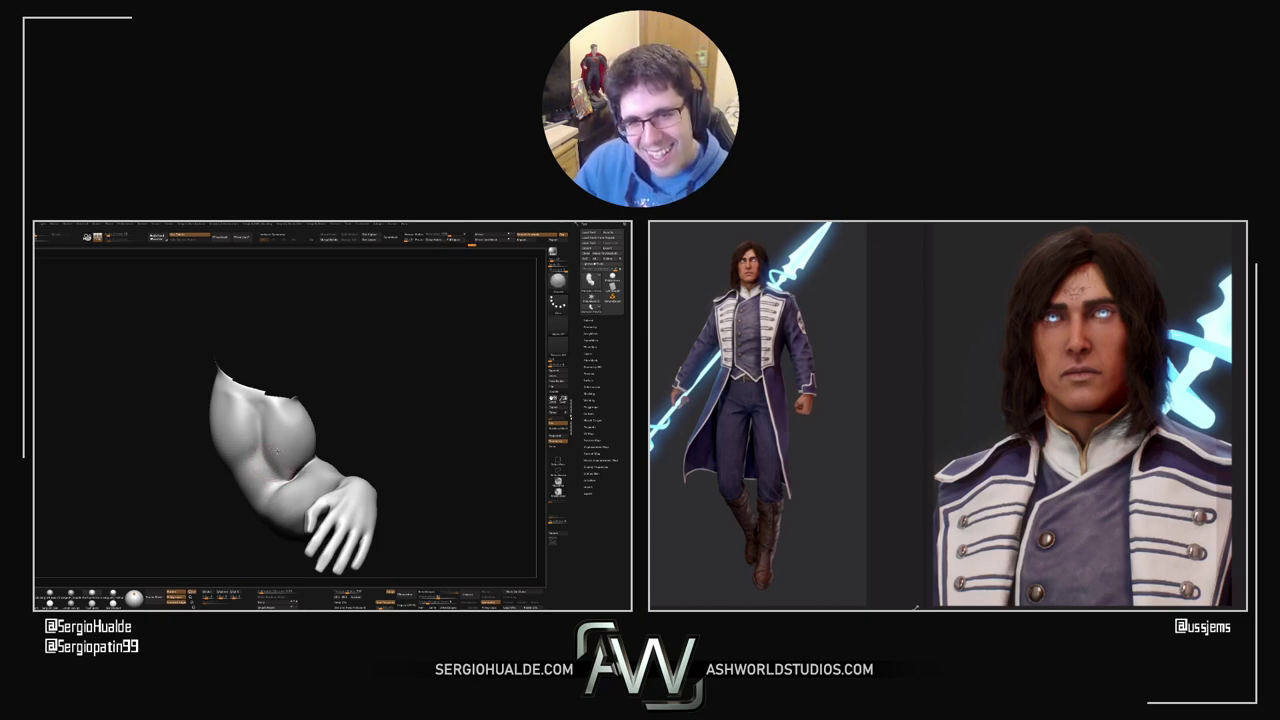
mouse_move(284, 482)
right_mouse_down()
mouse_move(258, 482)
mouse_move(317, 493)
mouse_move(316, 462)
mouse_move(320, 500)
right_mouse_up()
left_click_drag(336, 435, 314, 442, "shift")
right_click_drag(335, 465, 299, 440)
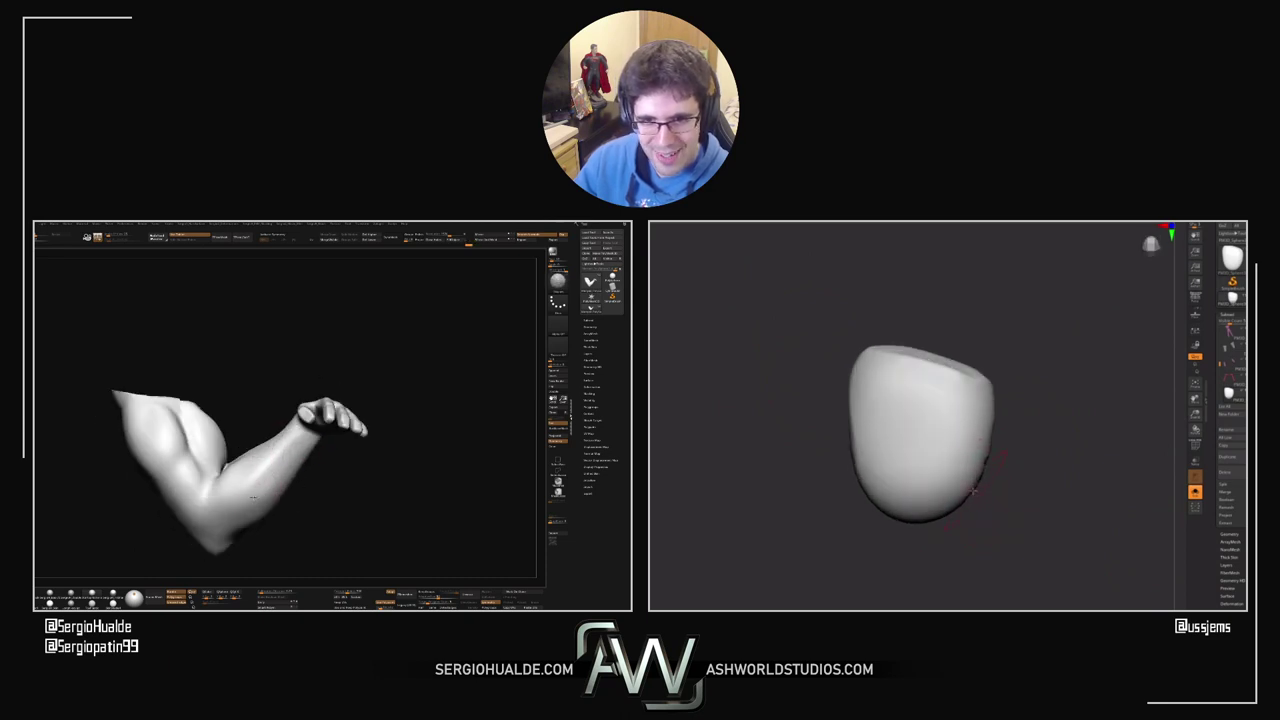
right_click_drag(270, 491, 229, 514)
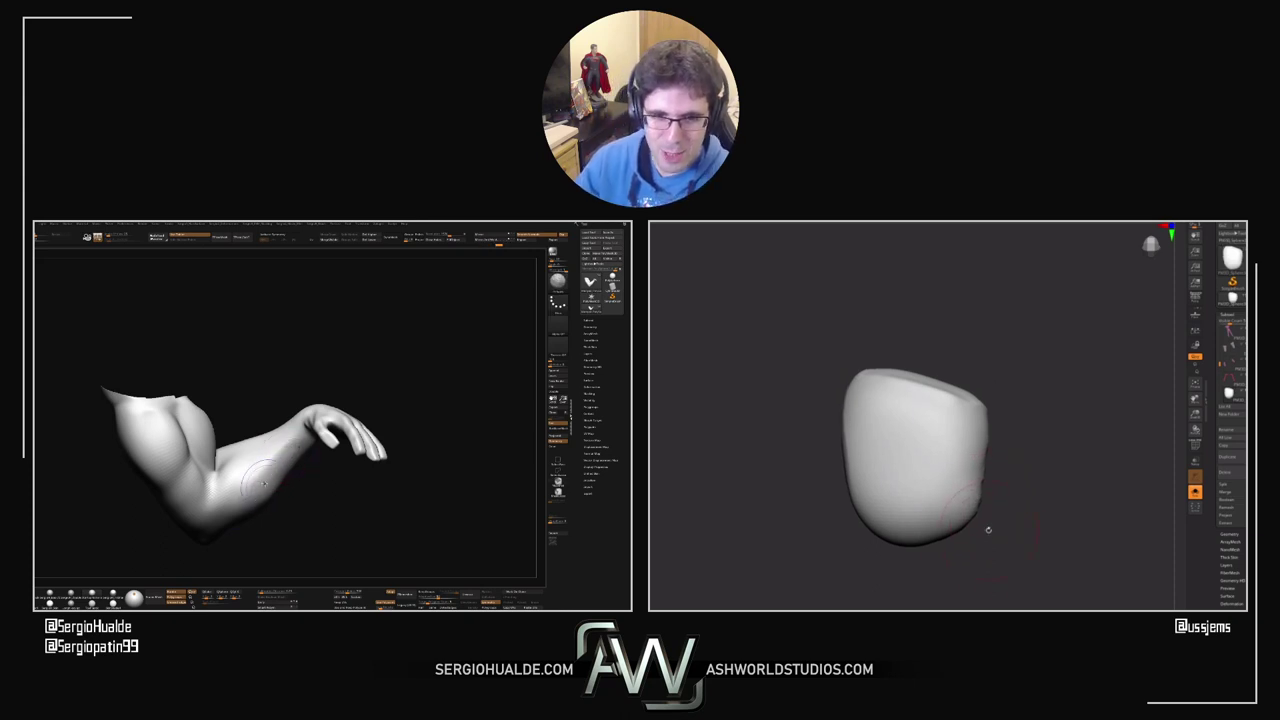
left_click_drag(264, 484, 233, 488, "shift")
mouse_move(272, 462)
right_mouse_down()
mouse_move(274, 488)
mouse_move(277, 472)
mouse_move(232, 525)
mouse_move(275, 457)
mouse_move(248, 467)
right_mouse_up()
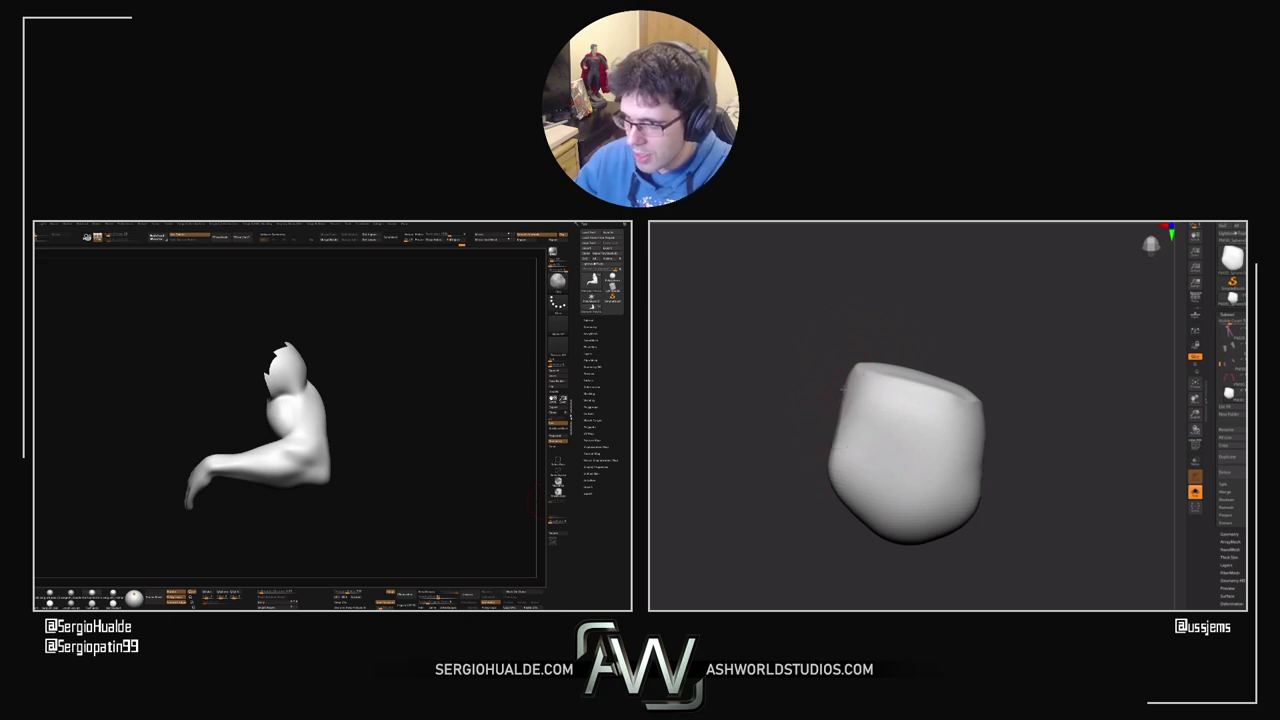
Step: Carve a crease under the upper edge of the palm form and build up the volume below it
right_click_drag(872, 414, 880, 500)
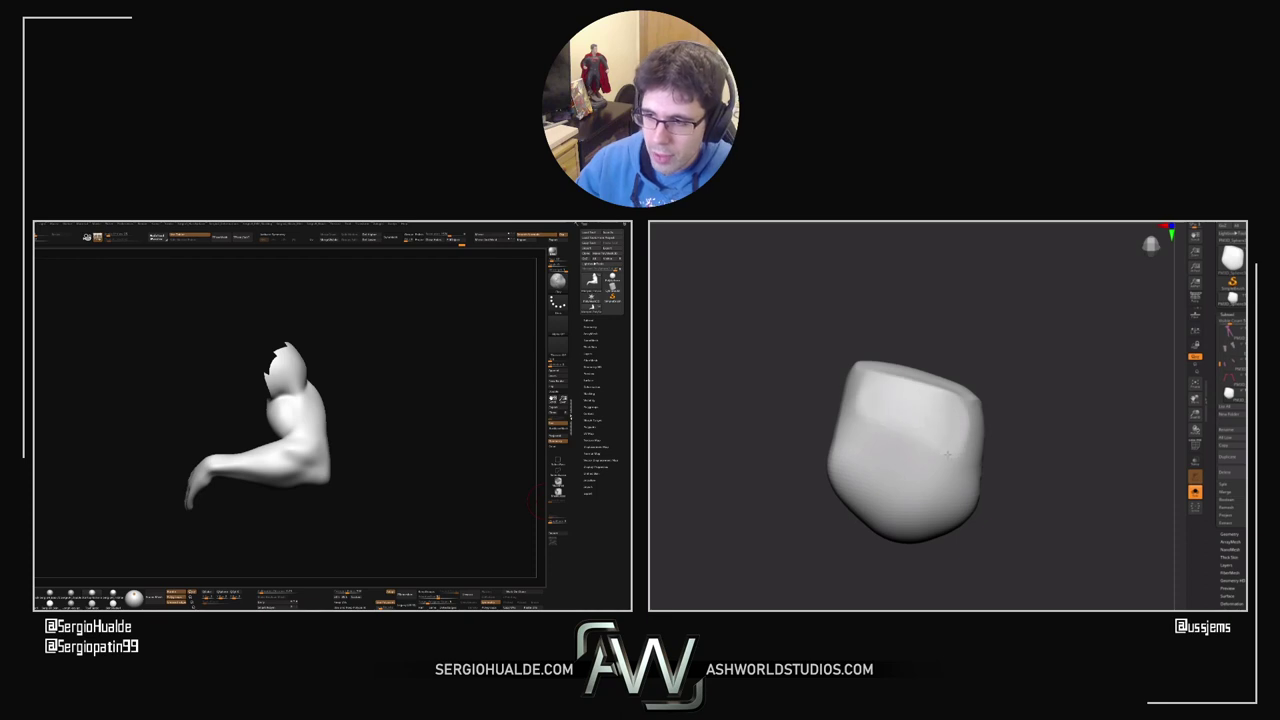
mouse_move(892, 466)
left_mouse_down()
mouse_move(908, 516)
mouse_move(866, 457)
mouse_move(868, 482)
left_mouse_up()
left_click_drag(795, 492, 880, 482)
left_click_drag(834, 438, 804, 506)
left_click_drag(848, 462, 810, 514)
mouse_move(915, 495)
left_mouse_down()
mouse_move(837, 463)
mouse_move(804, 494)
left_mouse_up()
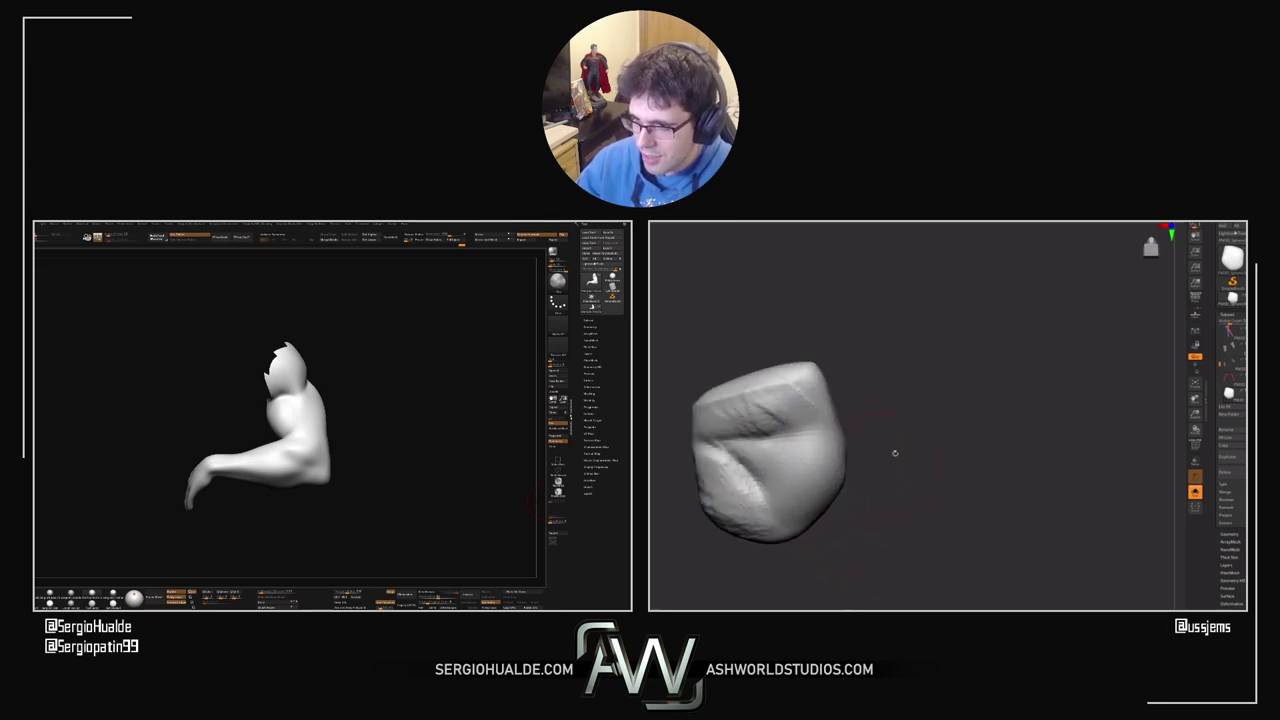
Step: Smooth the built-up volumes on the palm form and hollow the centre below the crease
mouse_move(943, 465)
left_mouse_down()
mouse_move(970, 468)
mouse_move(916, 394)
mouse_move(818, 423)
left_mouse_up()
left_click_drag(890, 400, 840, 427)
mouse_move(757, 397)
left_mouse_down()
mouse_move(826, 534)
mouse_move(742, 471)
left_mouse_up()
left_click_drag(781, 568, 755, 537)
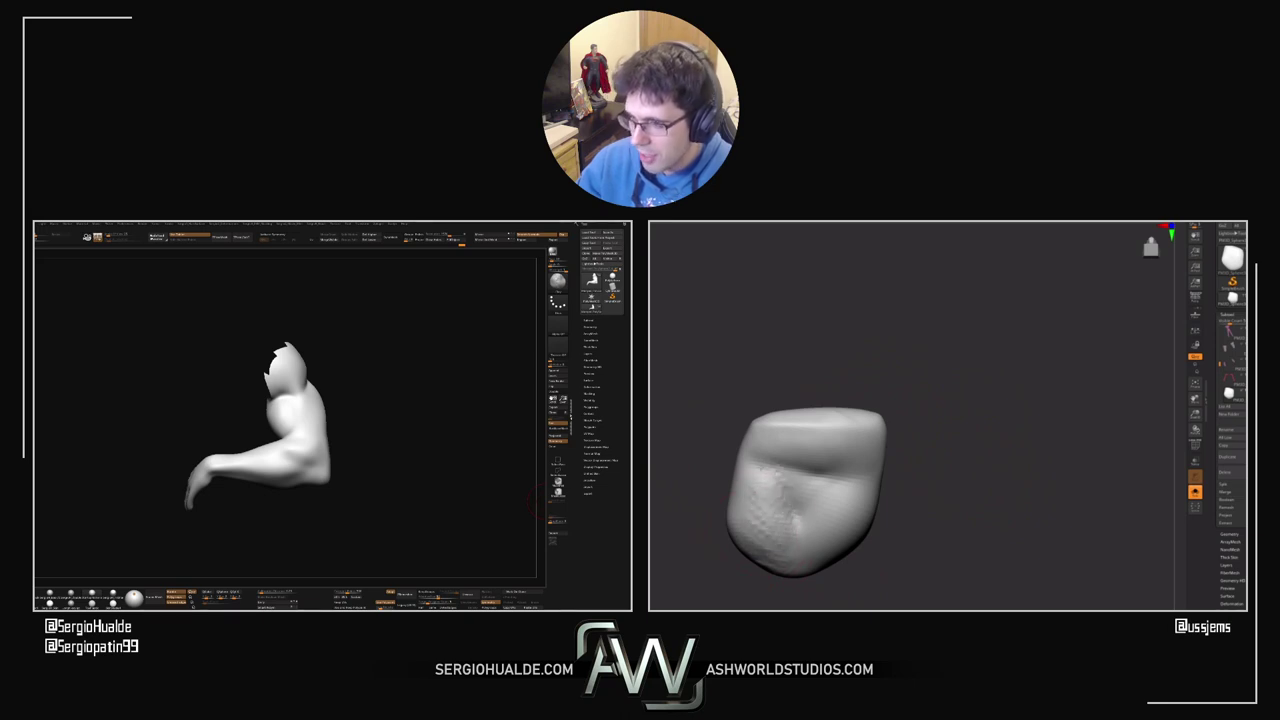
mouse_move(767, 501)
left_mouse_down()
mouse_move(800, 510)
mouse_move(791, 478)
left_mouse_up()
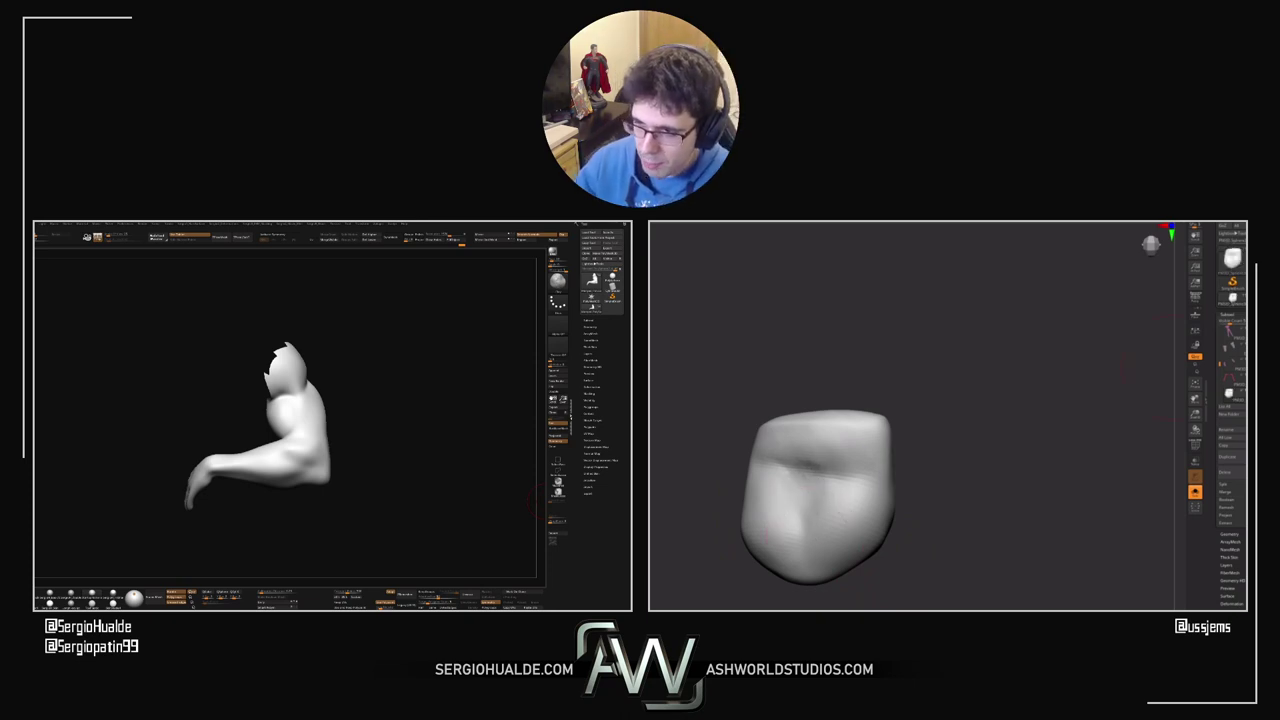
mouse_move(976, 483)
left_mouse_down()
mouse_move(866, 449)
mouse_move(971, 391)
mouse_move(876, 541)
mouse_move(903, 449)
mouse_move(894, 420)
left_mouse_up()
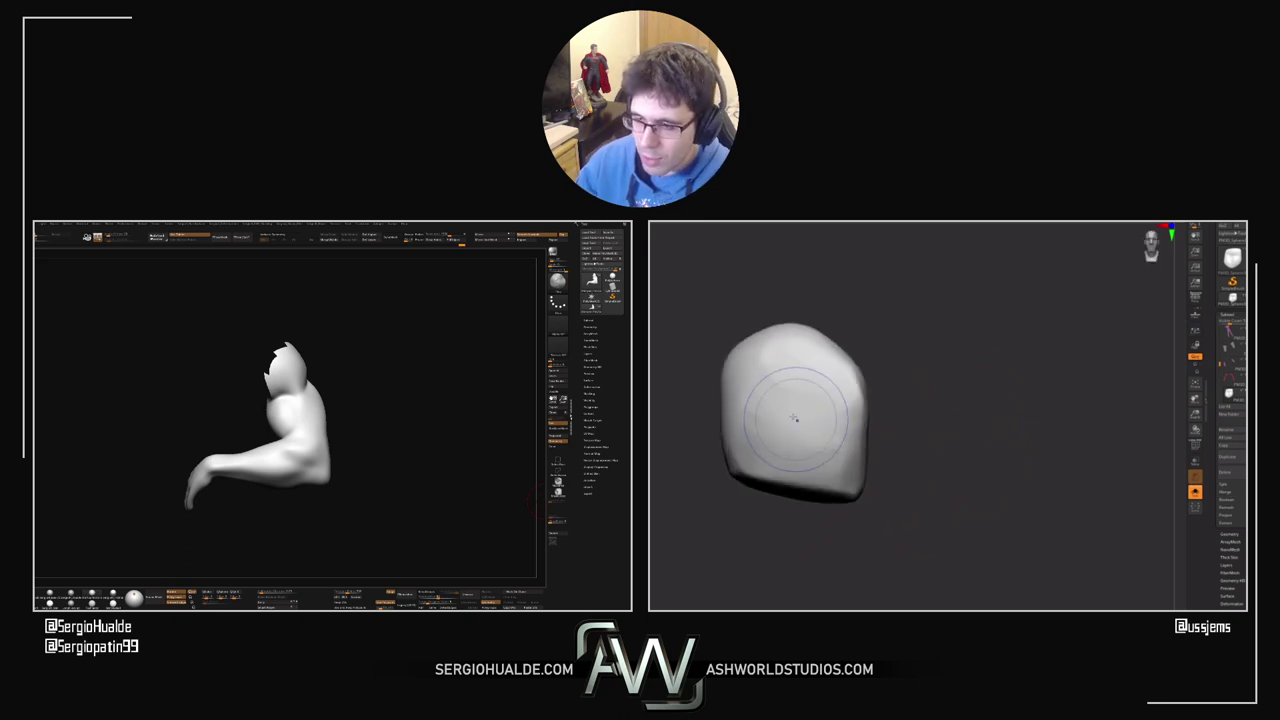
Step: Mask the palm form except for a spot on its side and pull that area outward into a thumb stub
mouse_move(769, 395)
left_mouse_down()
mouse_move(803, 434)
mouse_move(980, 454)
mouse_move(792, 454)
mouse_move(890, 454)
mouse_move(803, 455)
left_mouse_up()
right_click_drag(780, 456, 820, 454)
key("w")
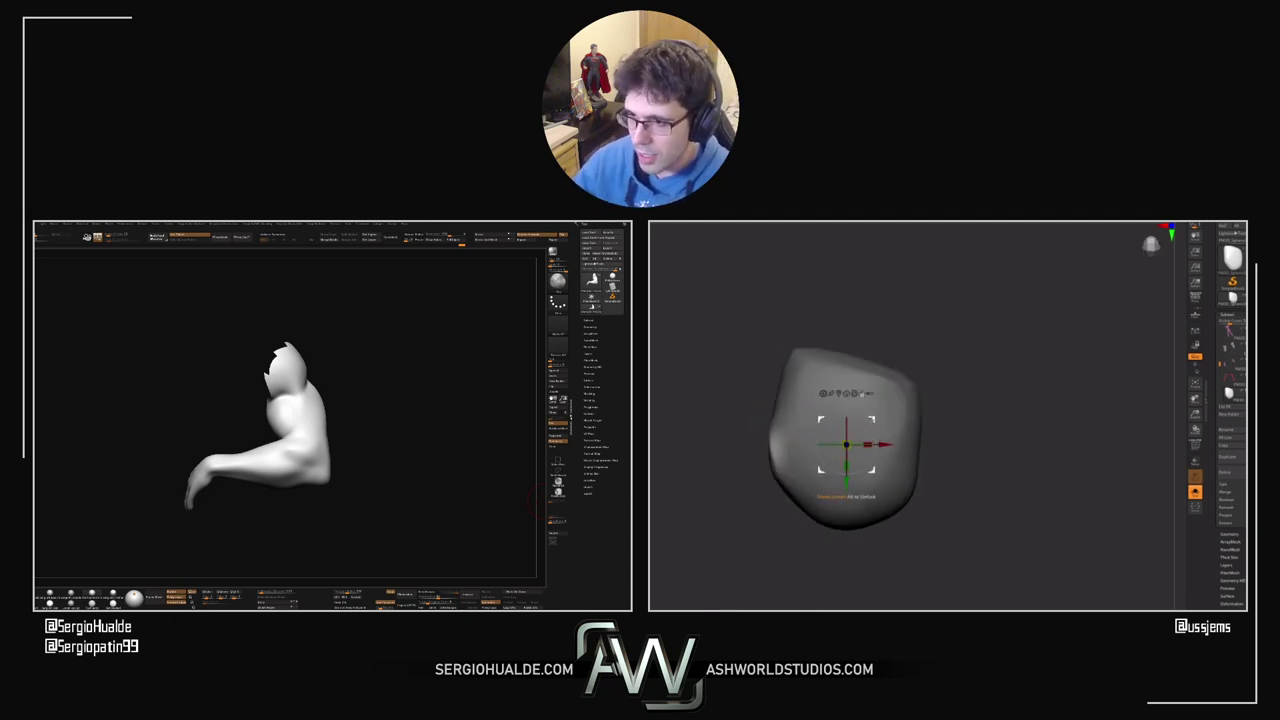
mouse_move(846, 445)
left_mouse_down()
mouse_move(757, 443)
mouse_move(715, 420)
mouse_move(697, 498)
mouse_move(728, 539)
left_mouse_up()
key("q")
key("w")
Step: Turn on DynaMesh for the palm form to rebuild the stretched thumb geometry
left_click(1229, 534)
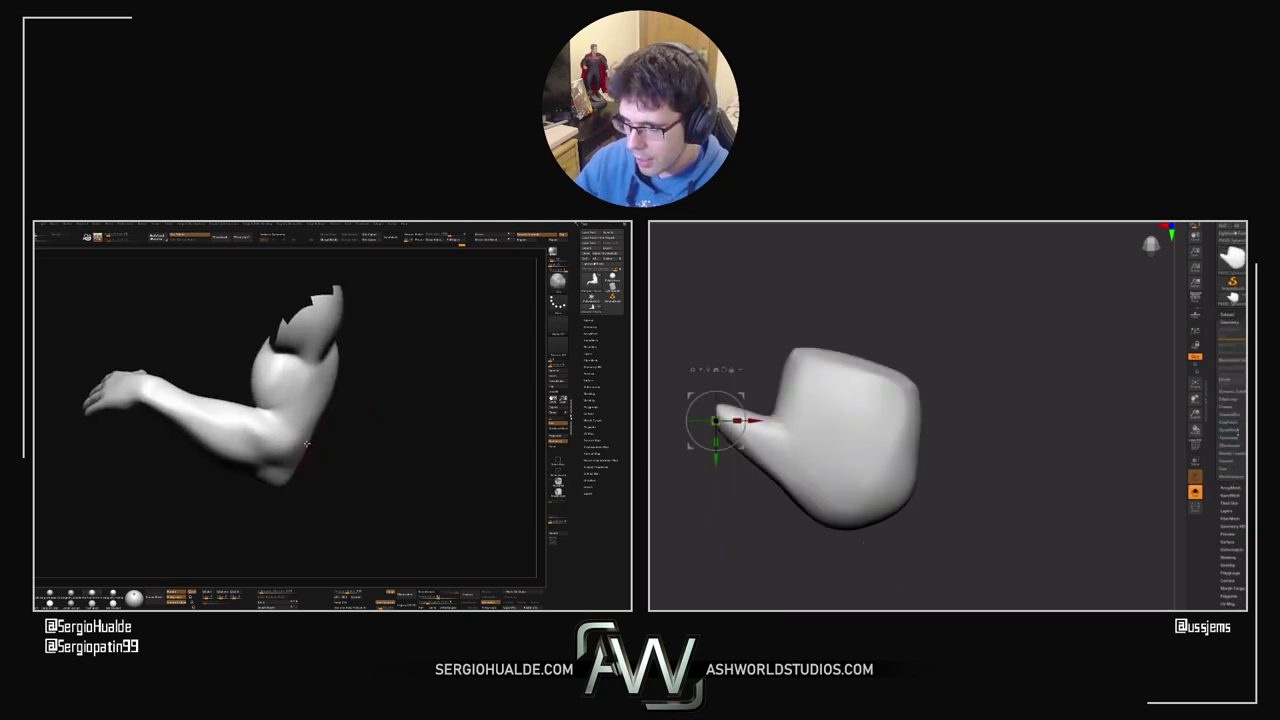
left_click_drag(307, 443, 308, 435)
left_click(1238, 432)
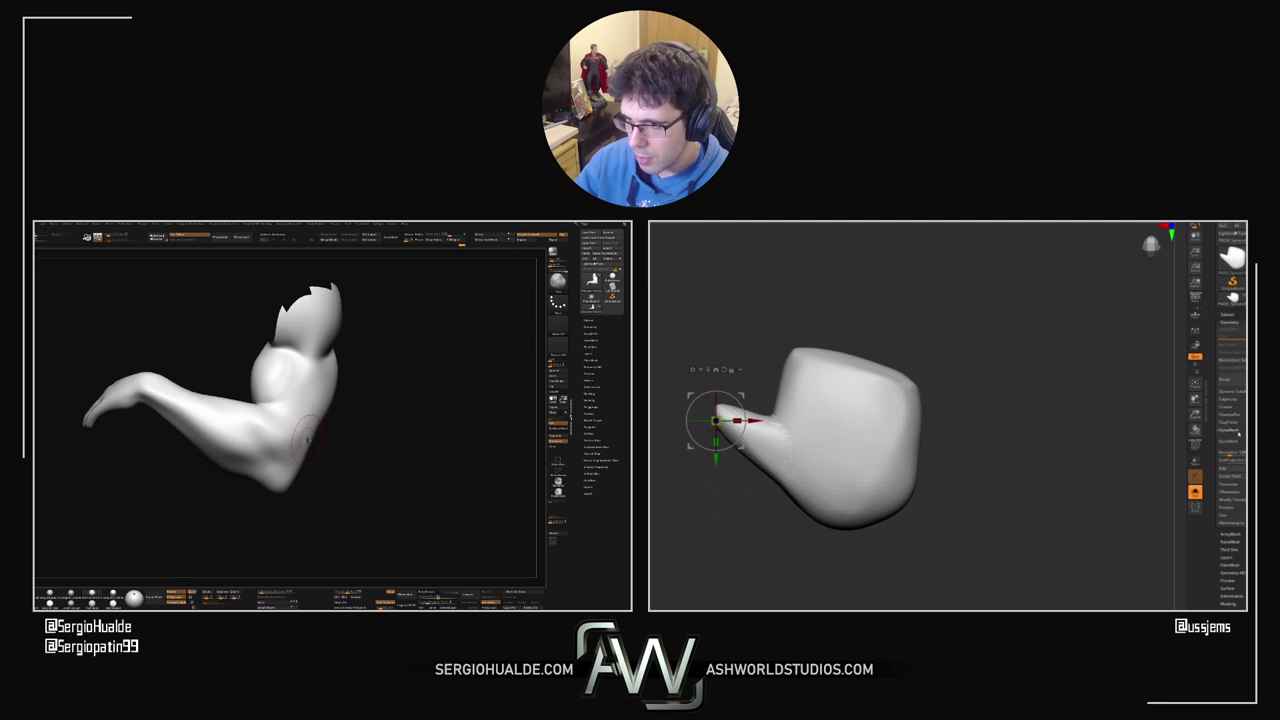
left_click_drag(918, 446, 1062, 460, "alt")
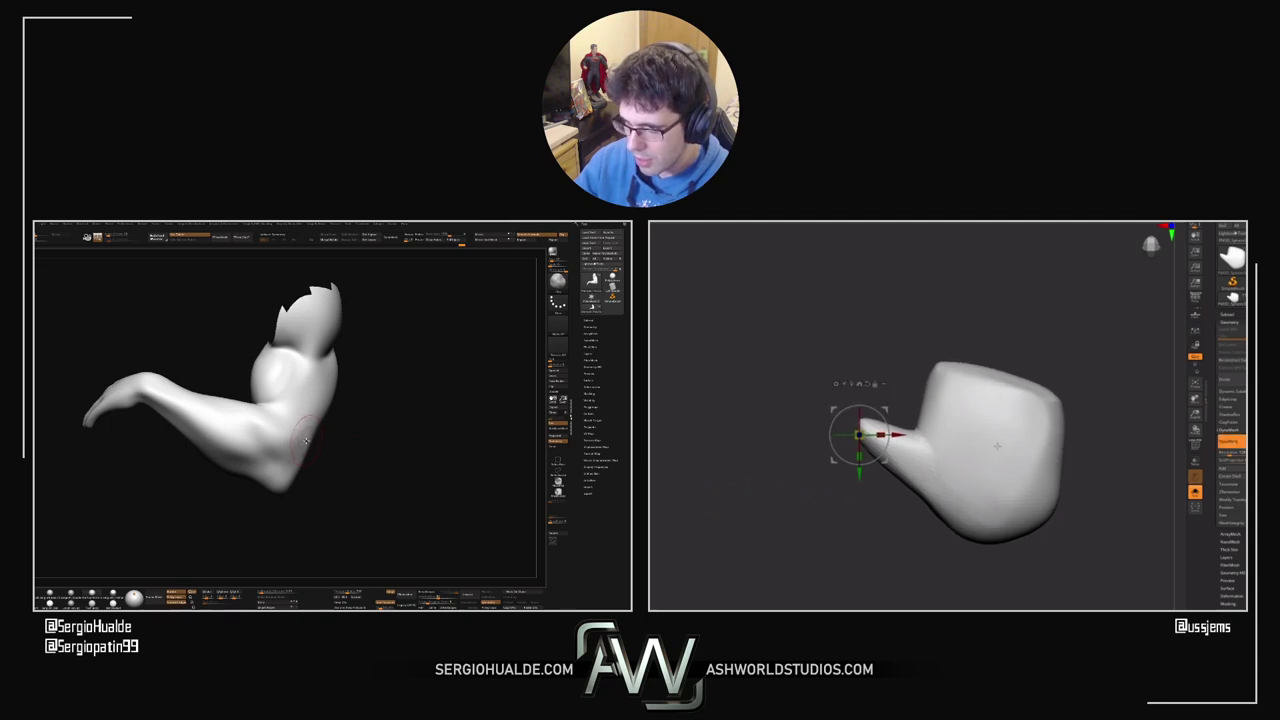
Step: Mask the tip of the thumb stub and invert the mask so only the tip stays editable
key("q")
left_click_drag(830, 396, 896, 498, "ctrl")
key("ctrl+z")
mouse_move(307, 441)
right_mouse_down("alt")
mouse_move(315, 454)
mouse_move(288, 410)
right_mouse_up("alt")
left_click_drag(867, 431, 872, 433, "ctrl")
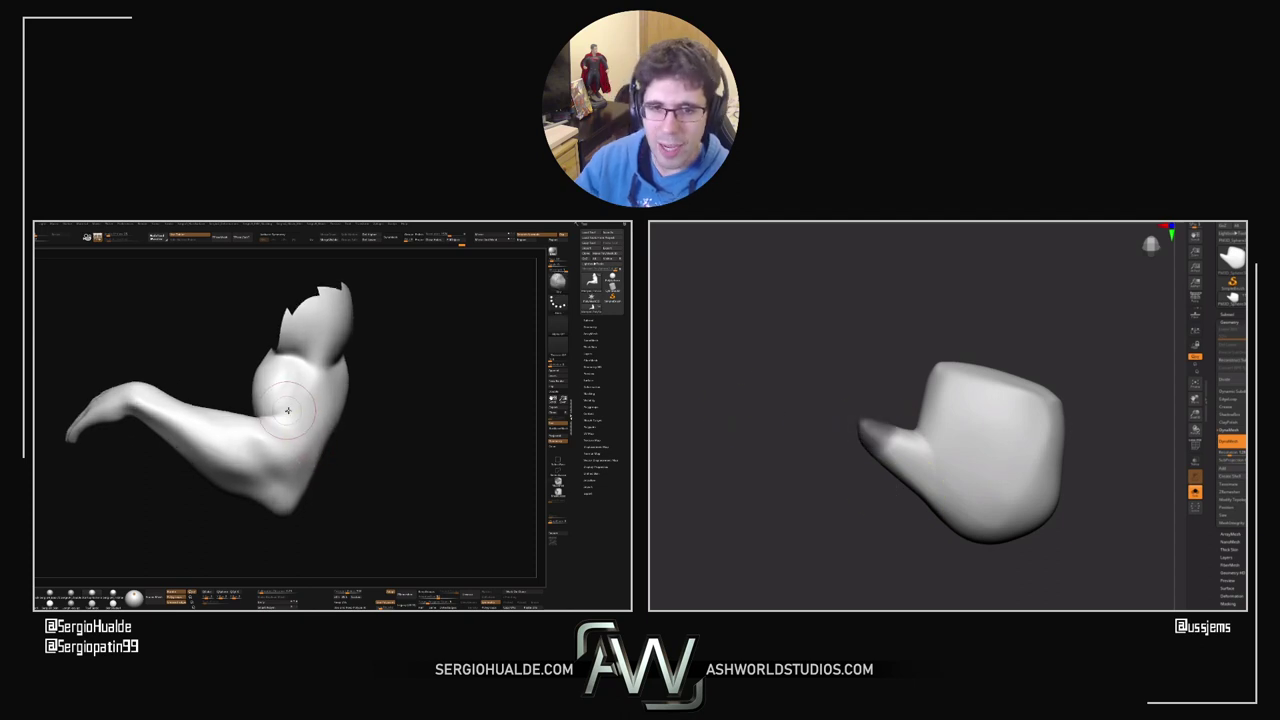
right_click_drag(288, 410, 300, 434)
left_click_drag(872, 433, 887, 441, "ctrl")
right_click_drag(300, 434, 304, 450)
left_click(820, 436, "ctrl")
Step: Move the unmasked tip of the palm form's thumb outward and upward to lengthen the stub
key("w")
left_click_drag(883, 400, 876, 383)
right_click_drag(286, 452, 279, 460)
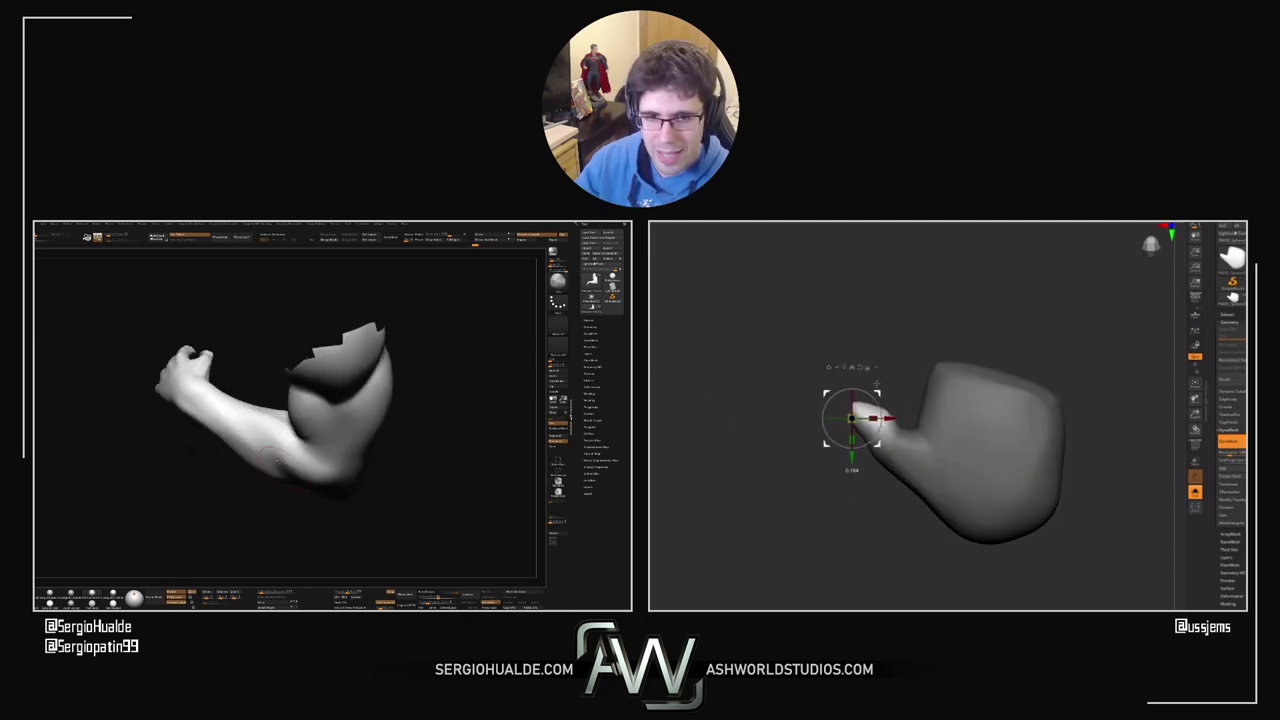
mouse_move(876, 383)
left_mouse_down()
mouse_move(858, 359)
mouse_move(867, 370)
left_mouse_up()
right_click_drag(246, 431, 291, 473, "alt")
right_click_drag(867, 370, 921, 390)
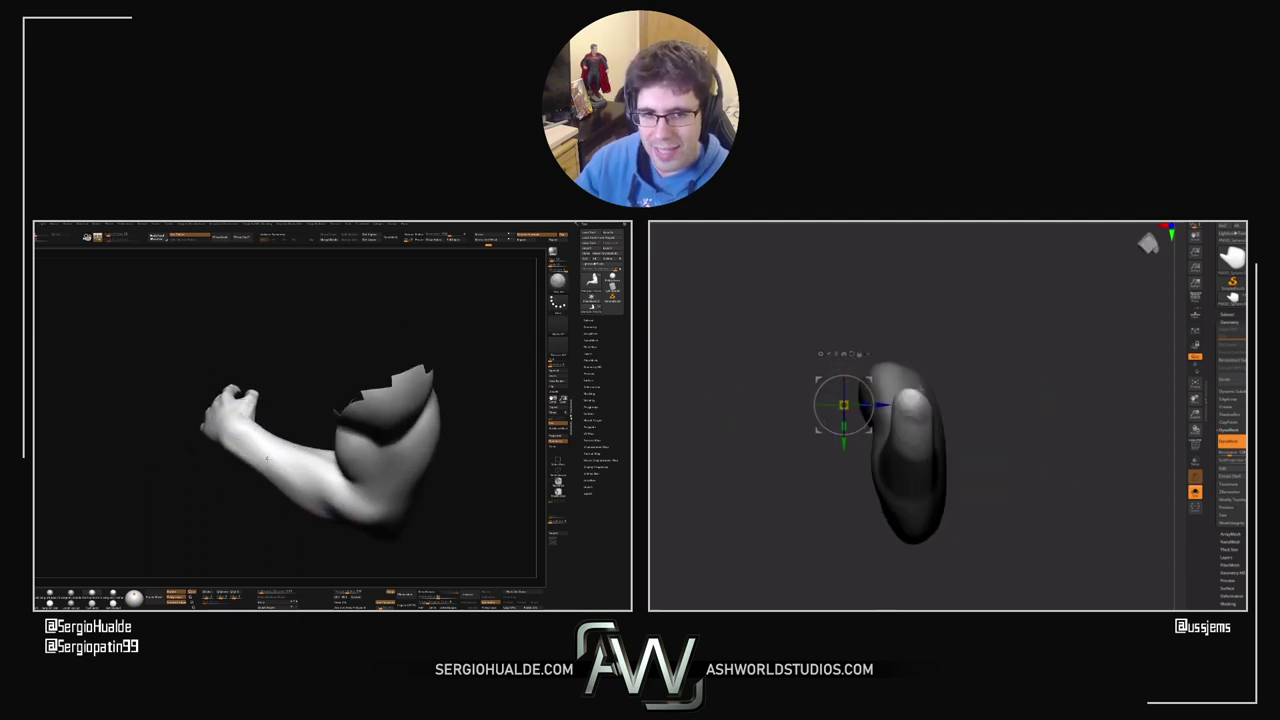
Step: Shift the palm form's thumb tip sideways in an edge-on view to line it up with its base, and return to sculpting
left_click_drag(266, 458, 288, 475)
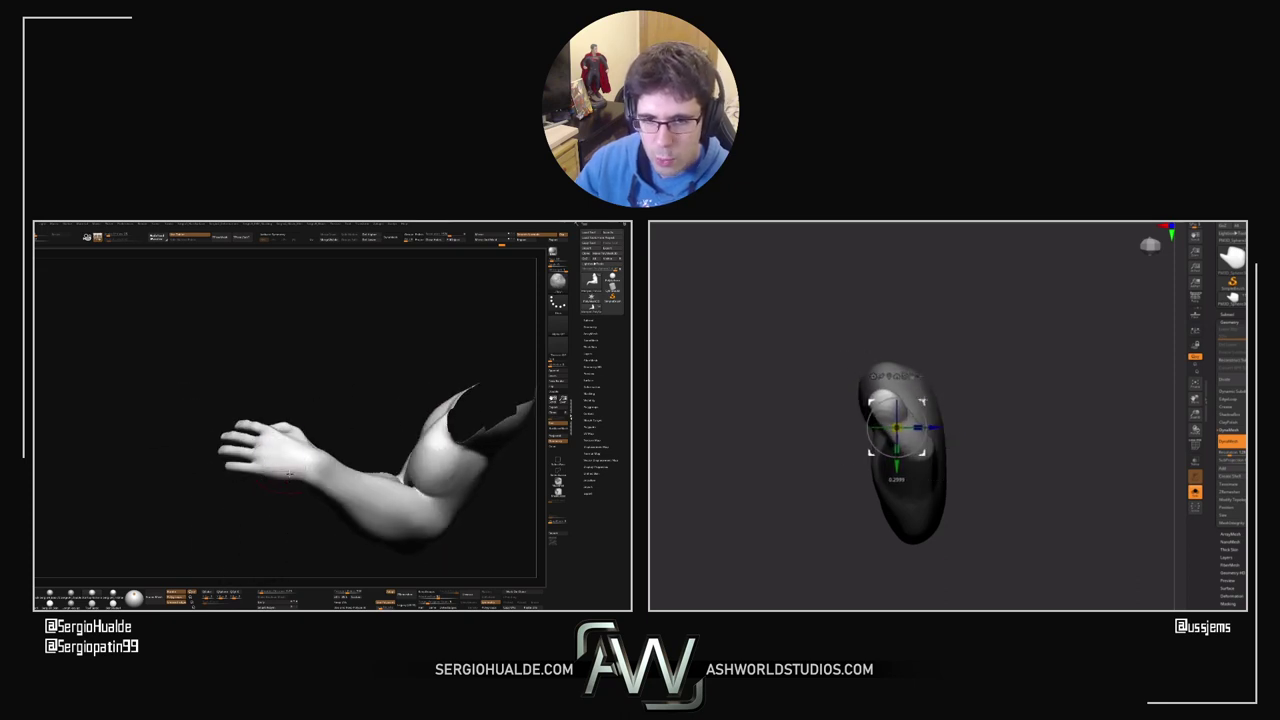
right_click_drag(290, 474, 271, 444)
right_click_drag(921, 390, 850, 392)
left_click_drag(1040, 427, 1046, 427)
right_click_drag(271, 444, 250, 467)
right_click_drag(910, 400, 982, 408)
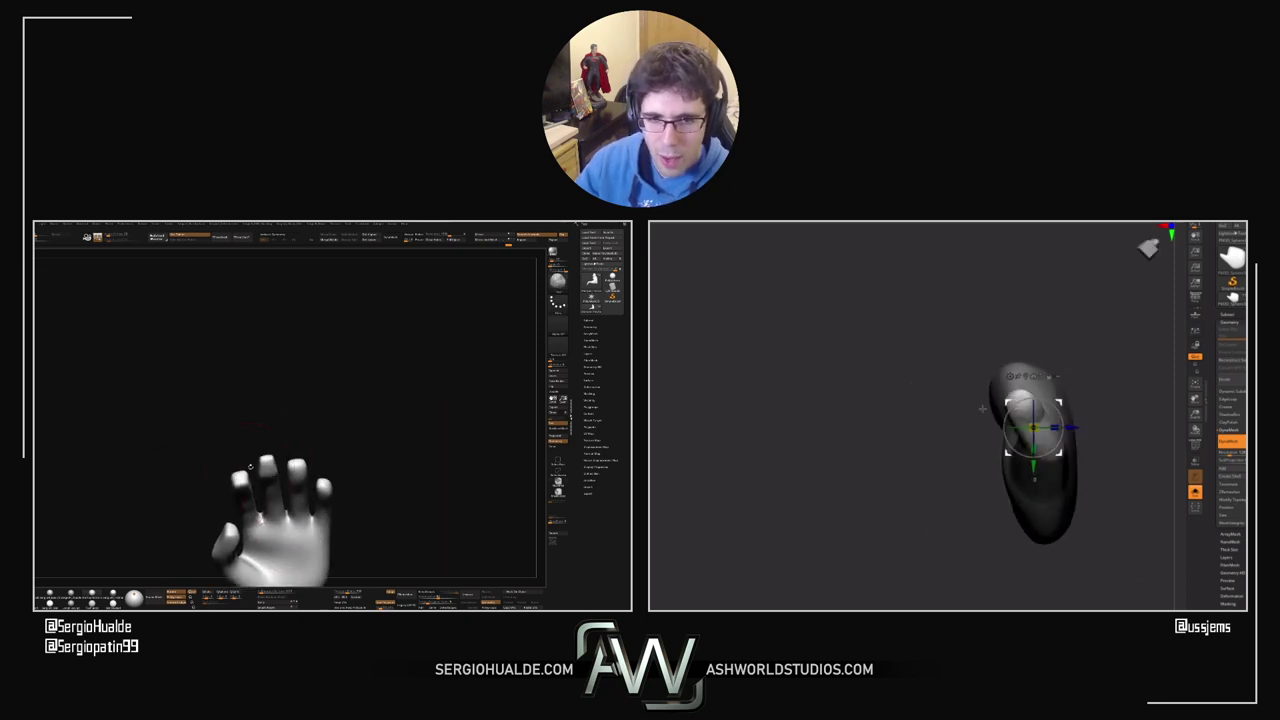
left_click_drag(1036, 427, 1046, 428)
mouse_move(1100, 440)
right_mouse_down()
mouse_move(1020, 458)
mouse_move(1100, 502)
mouse_move(1060, 500)
right_mouse_up()
key("q")
Step: Reshape the fingertips on the arm's hand so the fingers taper and separate more clearly
right_click_drag(322, 481, 311, 523)
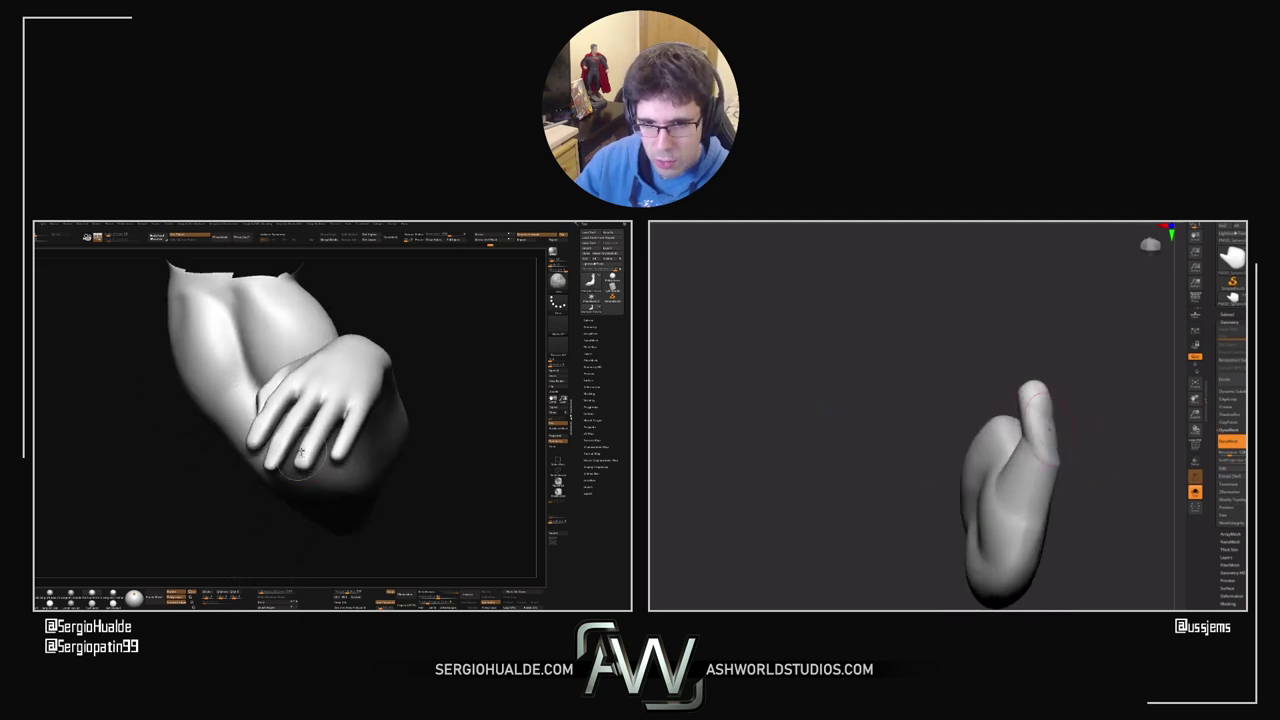
mouse_move(301, 451)
left_mouse_down()
mouse_move(289, 463)
mouse_move(306, 462)
left_mouse_up()
right_click_drag(1085, 446, 1030, 448)
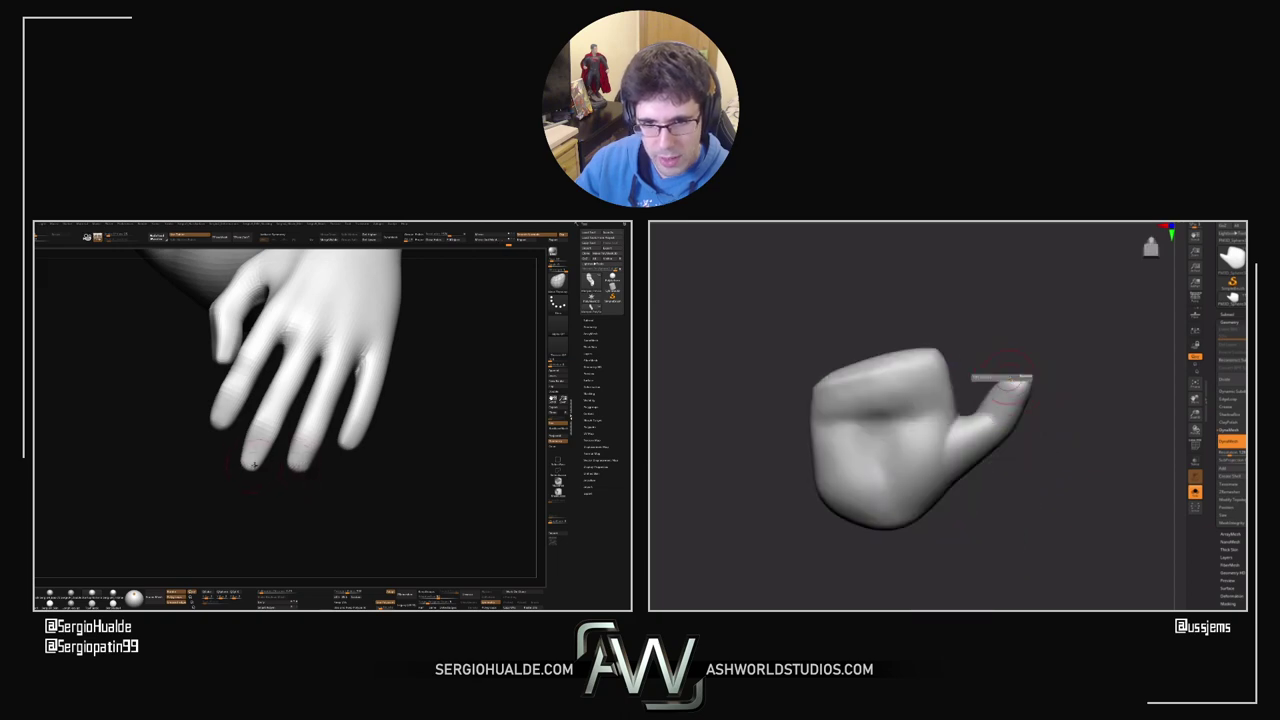
right_click_drag(1012, 383, 1006, 380)
right_click_drag(254, 464, 226, 428)
left_click_drag(214, 412, 212, 447)
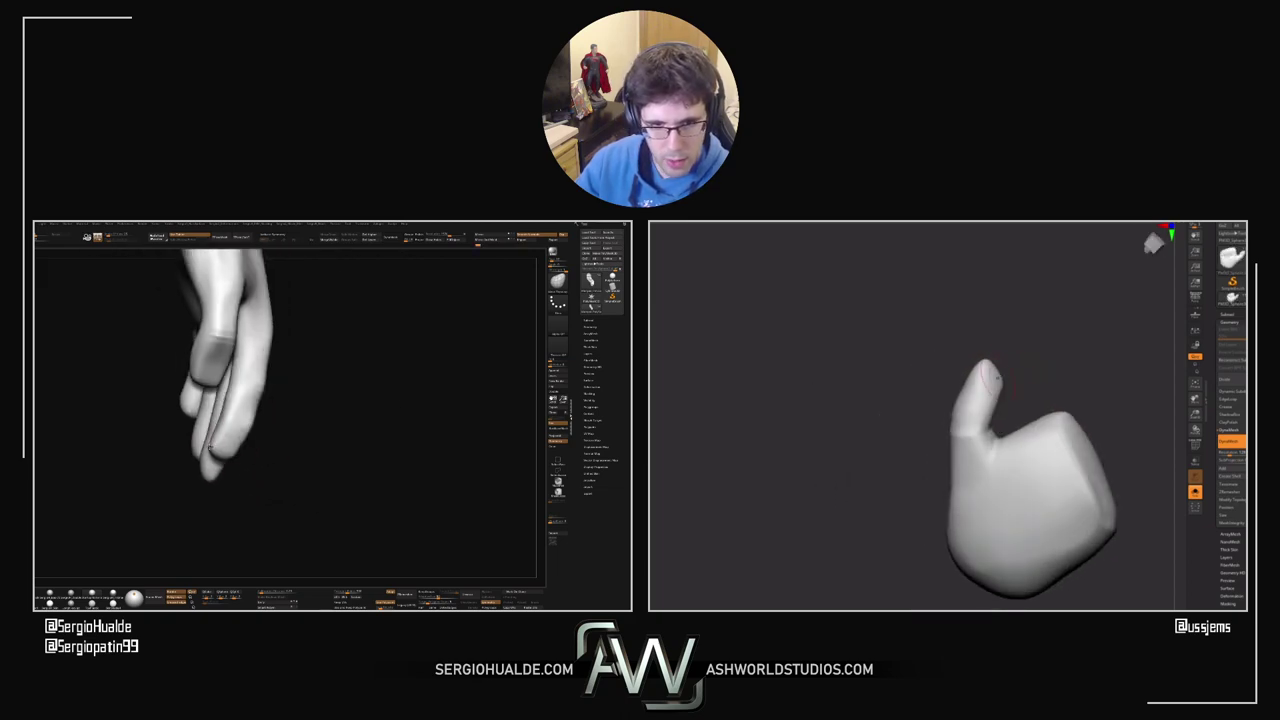
Step: Adjust the bend and spacing of the fingers on the arm's hand from the side and underneath
right_click_drag(219, 452, 200, 474)
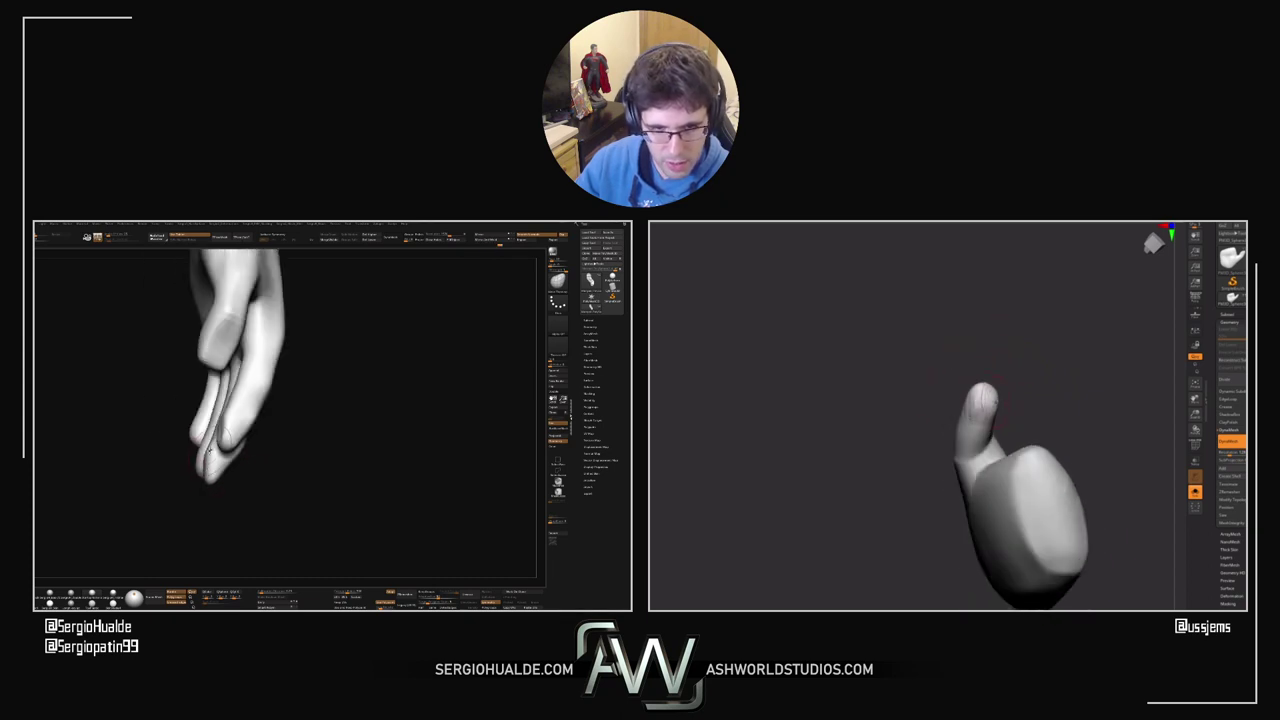
left_click_drag(205, 447, 190, 441)
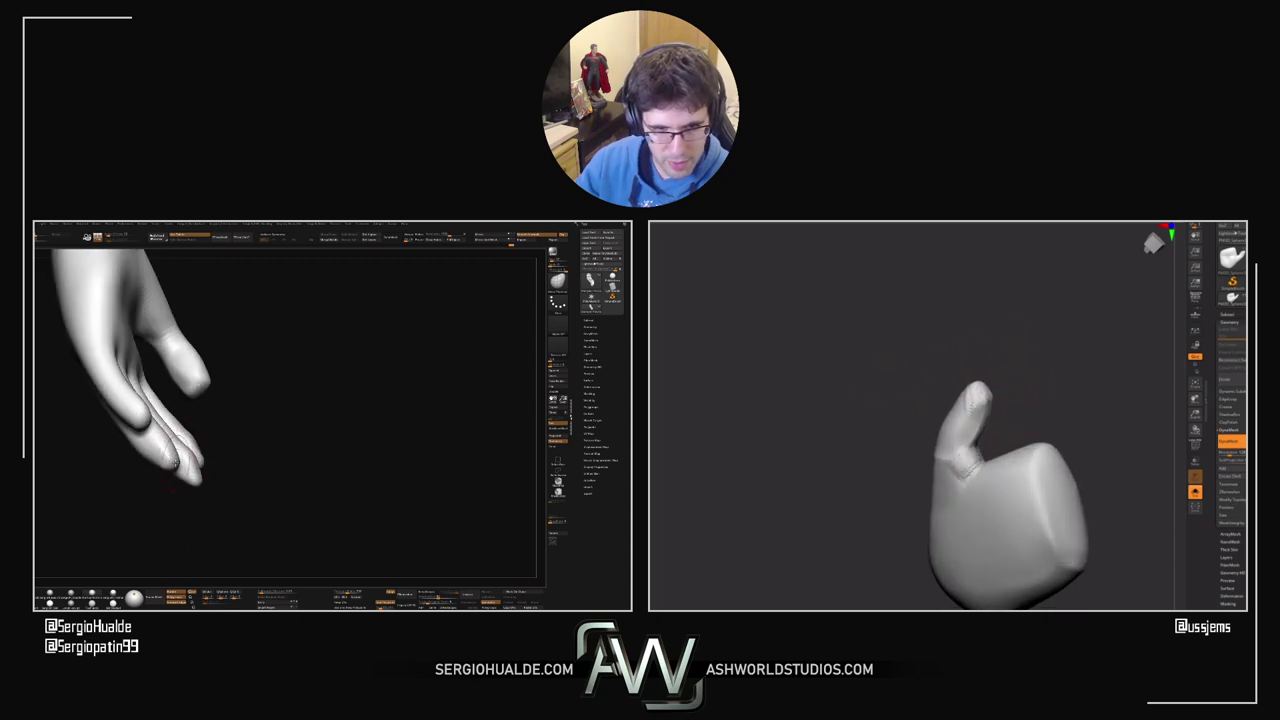
mouse_move(172, 485)
left_mouse_down()
mouse_move(133, 460)
mouse_move(170, 443)
mouse_move(131, 463)
mouse_move(197, 453)
mouse_move(149, 454)
mouse_move(141, 432)
left_mouse_up()
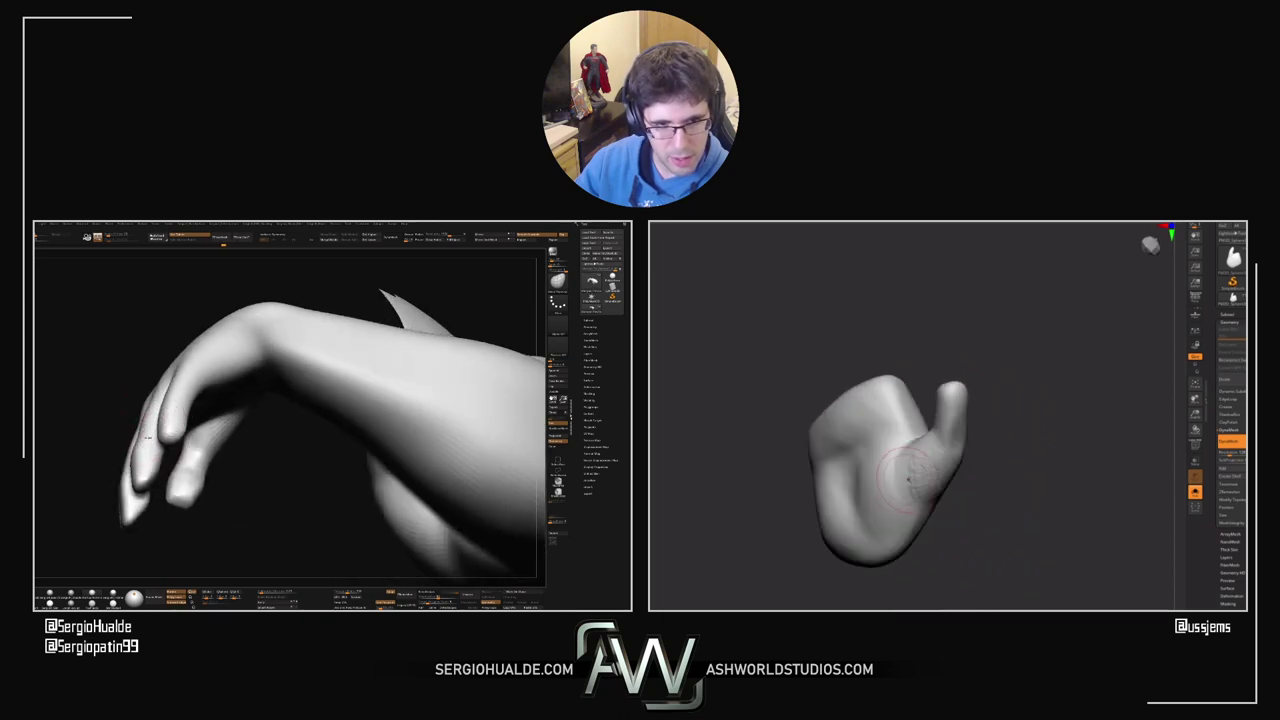
left_click_drag(146, 432, 144, 478)
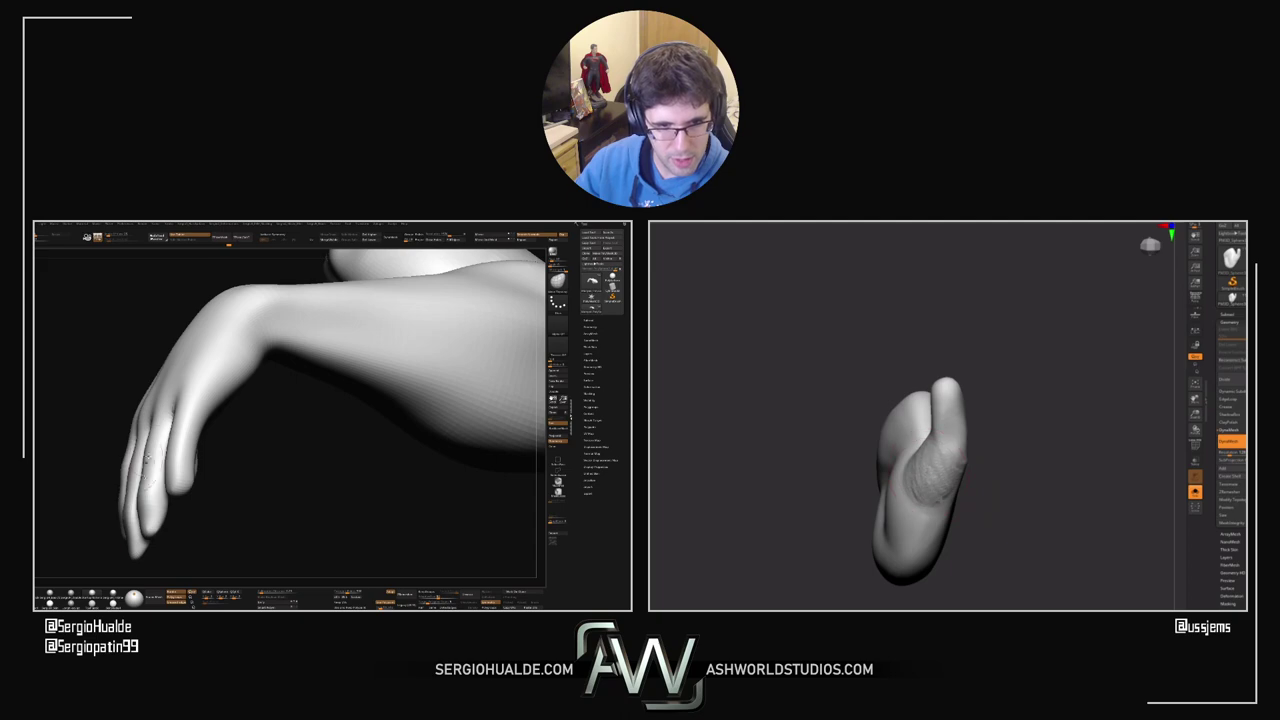
mouse_move(149, 433)
left_mouse_down()
mouse_move(177, 457)
mouse_move(182, 484)
left_mouse_up()
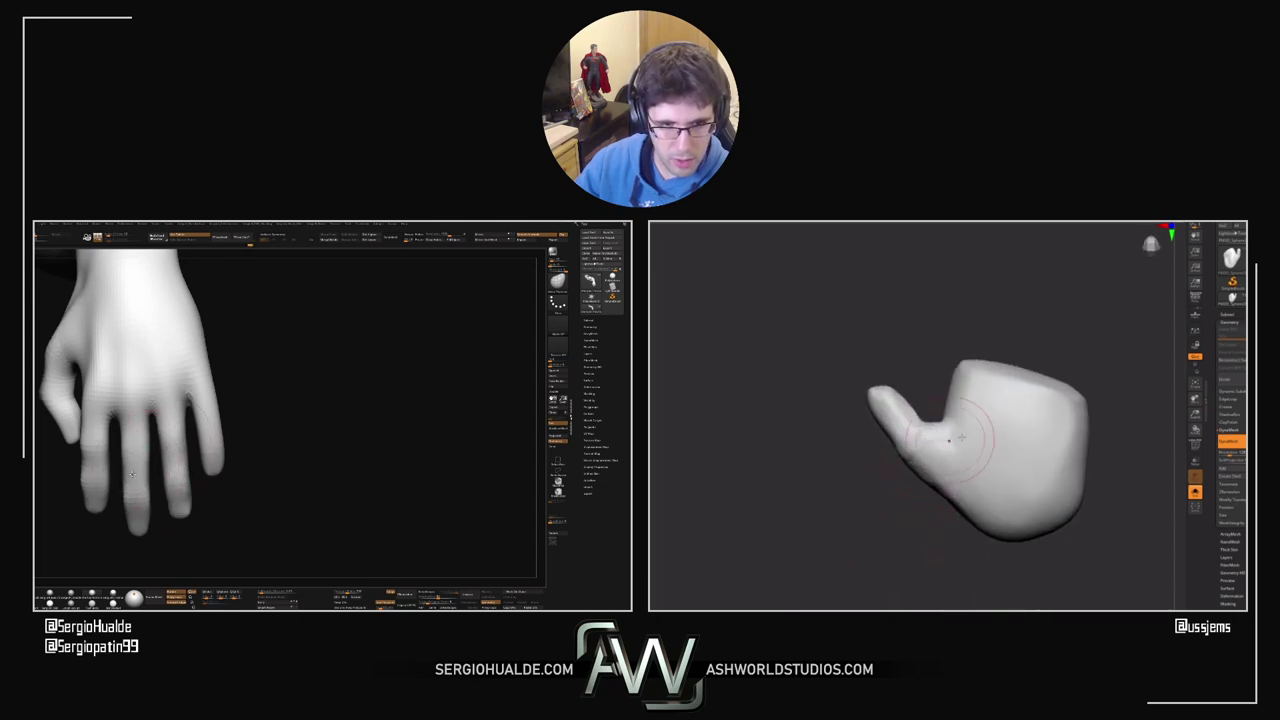
Step: Sculpt the finger volumes and joints on the back of the arm's hand with freehand strokes
right_click_drag(131, 475, 91, 478)
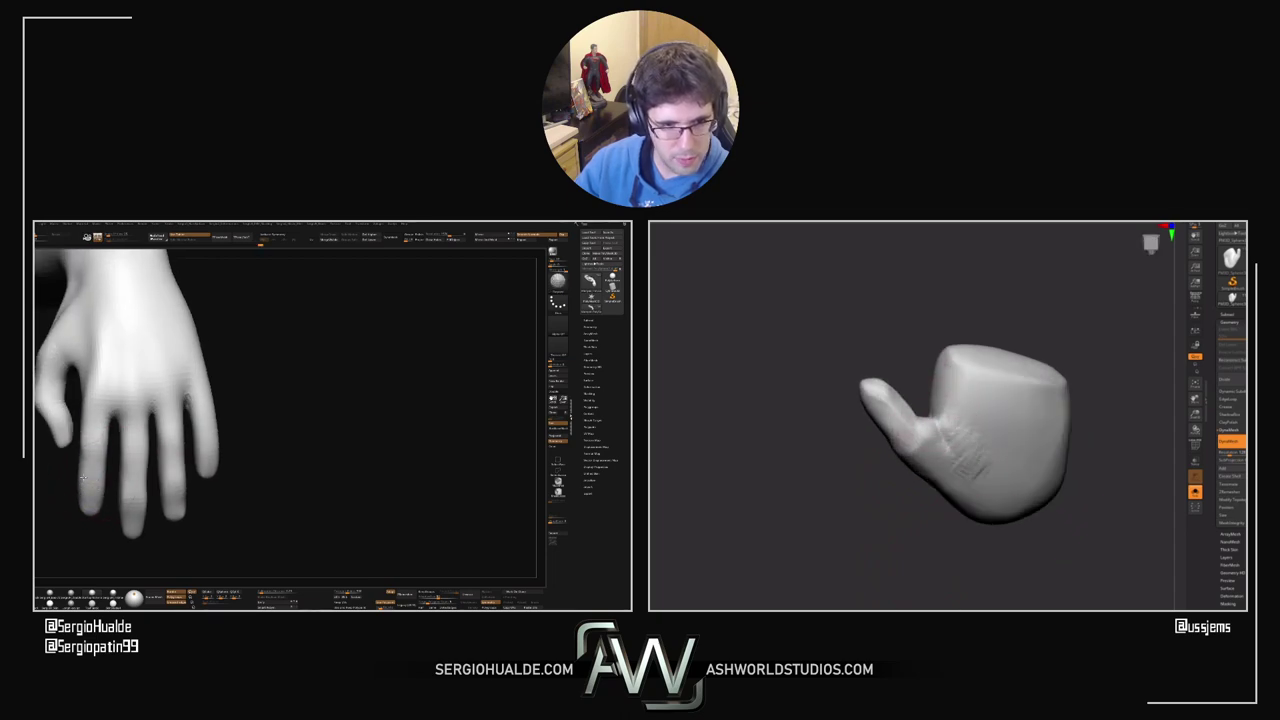
right_click_drag(90, 478, 101, 500)
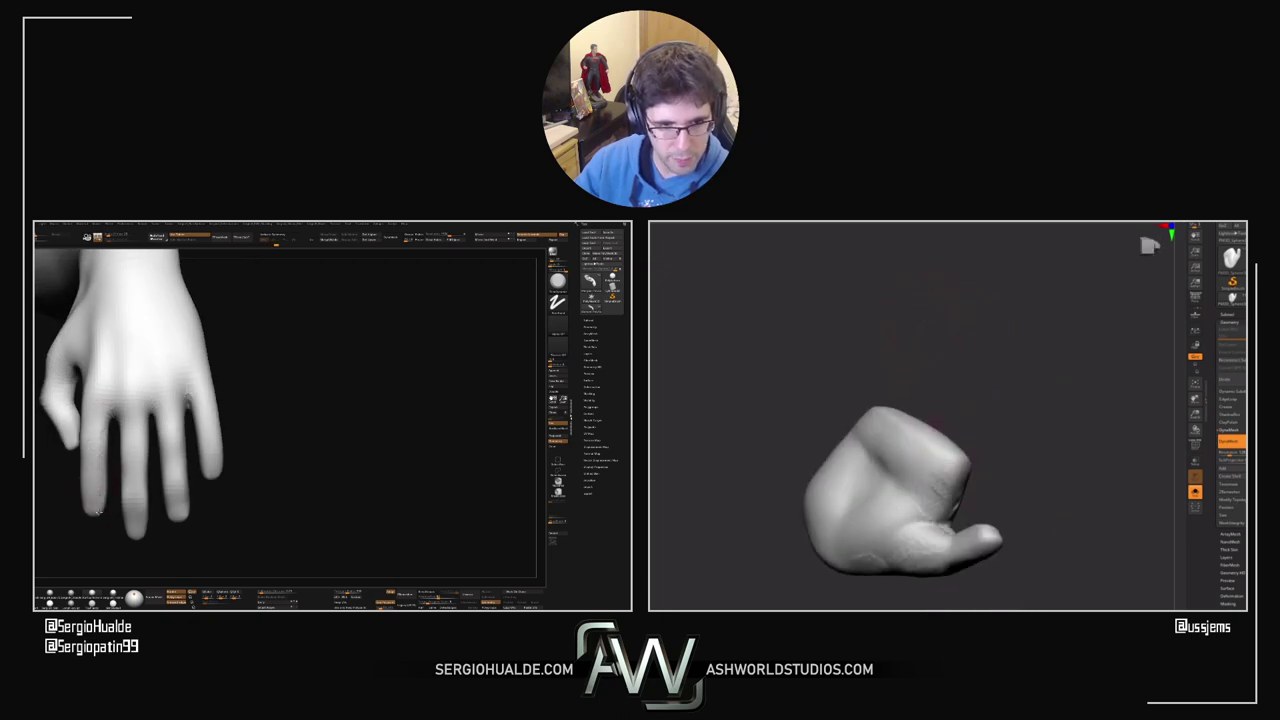
mouse_move(97, 511)
left_mouse_down()
mouse_move(85, 443)
mouse_move(104, 424)
mouse_move(128, 435)
mouse_move(105, 482)
mouse_move(124, 410)
left_mouse_up()
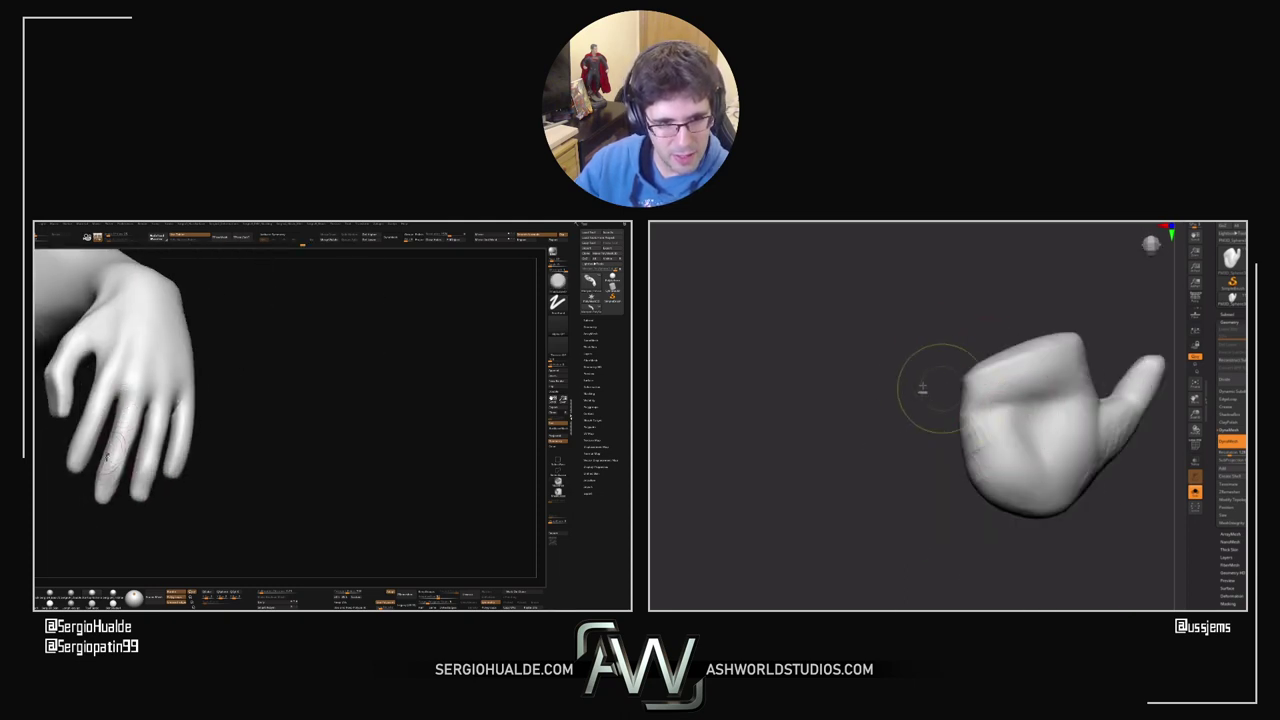
right_click_drag(140, 477, 149, 428)
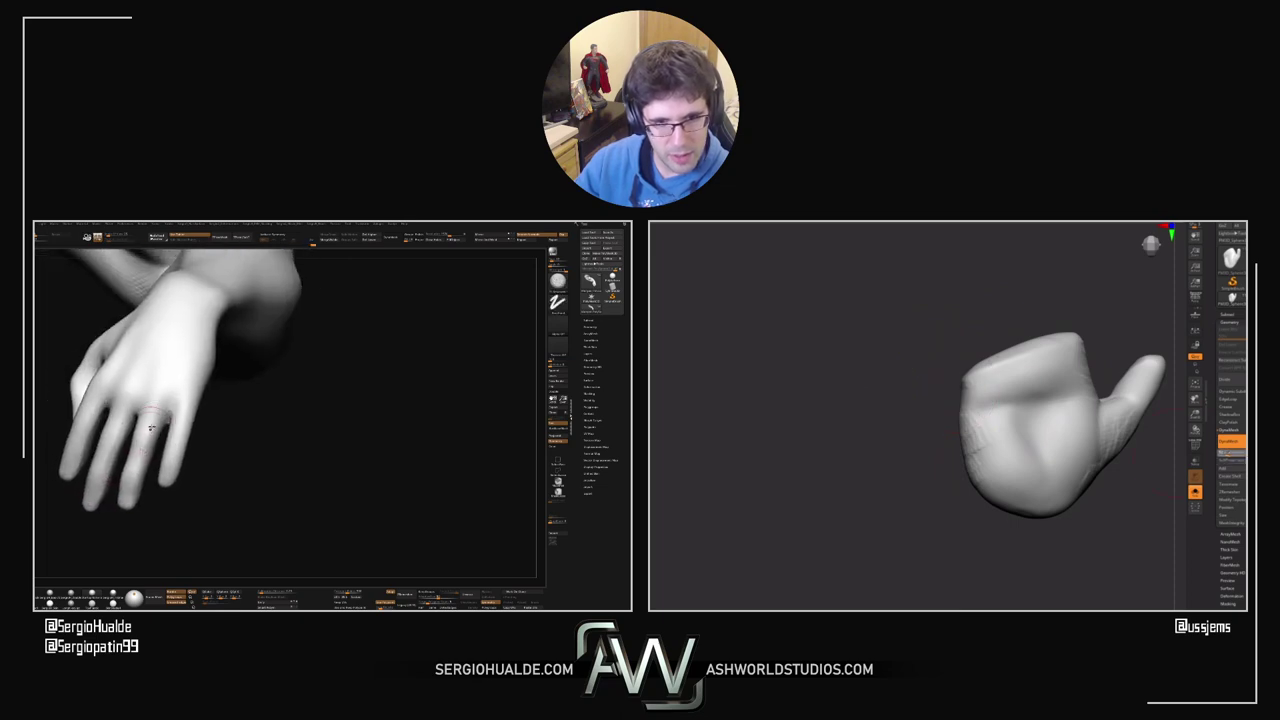
left_click_drag(137, 478, 122, 474)
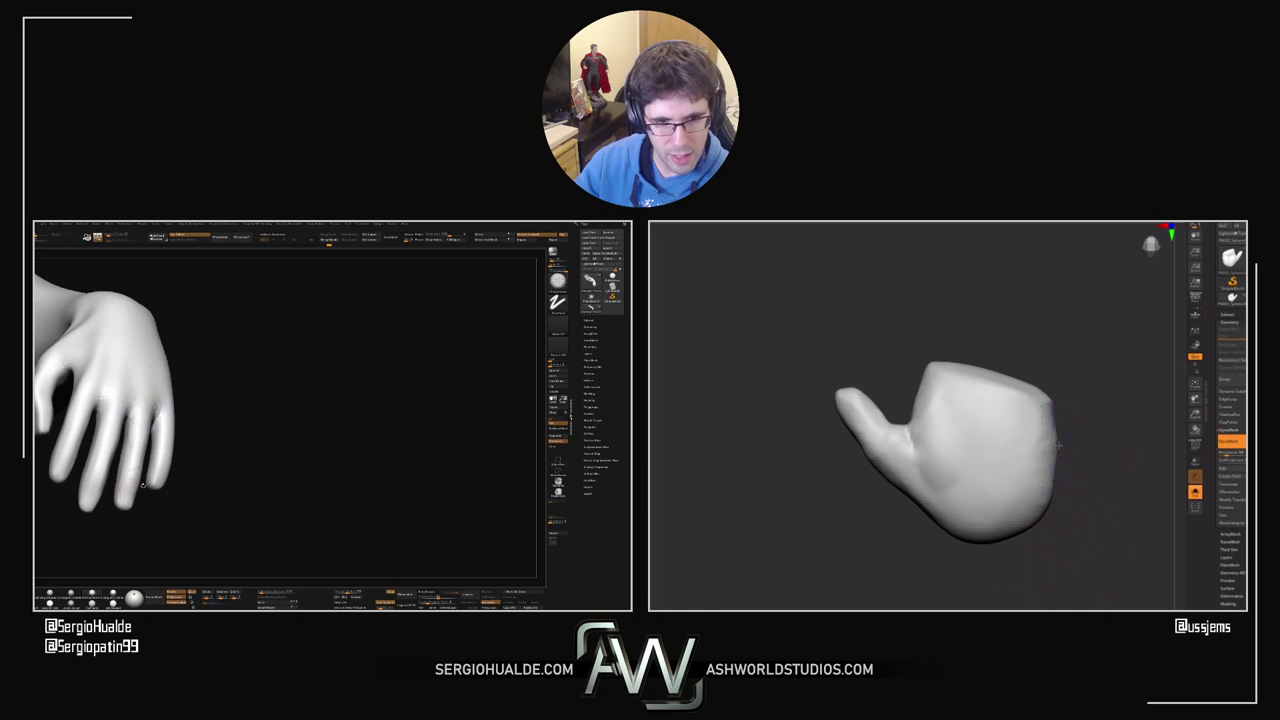
mouse_move(142, 485)
left_mouse_down()
mouse_move(156, 482)
mouse_move(131, 408)
mouse_move(198, 478)
mouse_move(194, 461)
mouse_move(160, 480)
mouse_move(166, 466)
mouse_move(152, 490)
mouse_move(157, 449)
mouse_move(158, 525)
mouse_move(147, 517)
left_mouse_up()
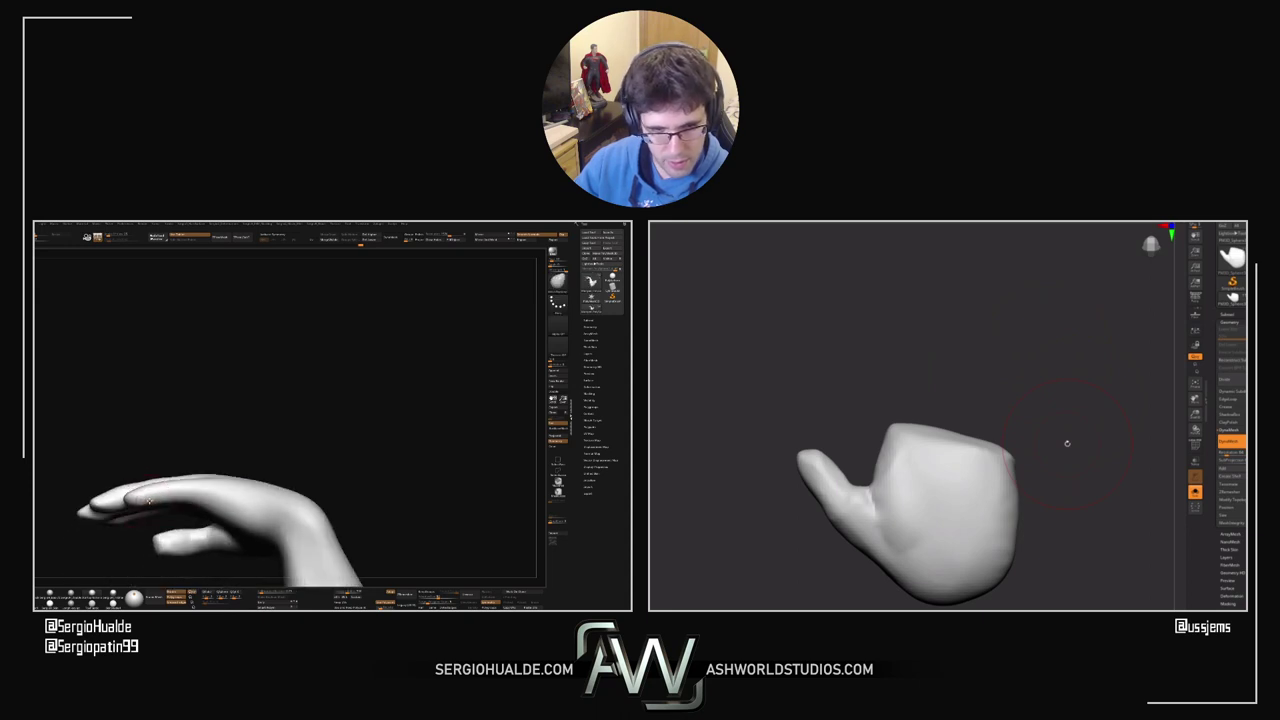
Step: Refine the finger profile and thumb outline of the arm's hand from side and palm views
right_click_drag(160, 493, 163, 484)
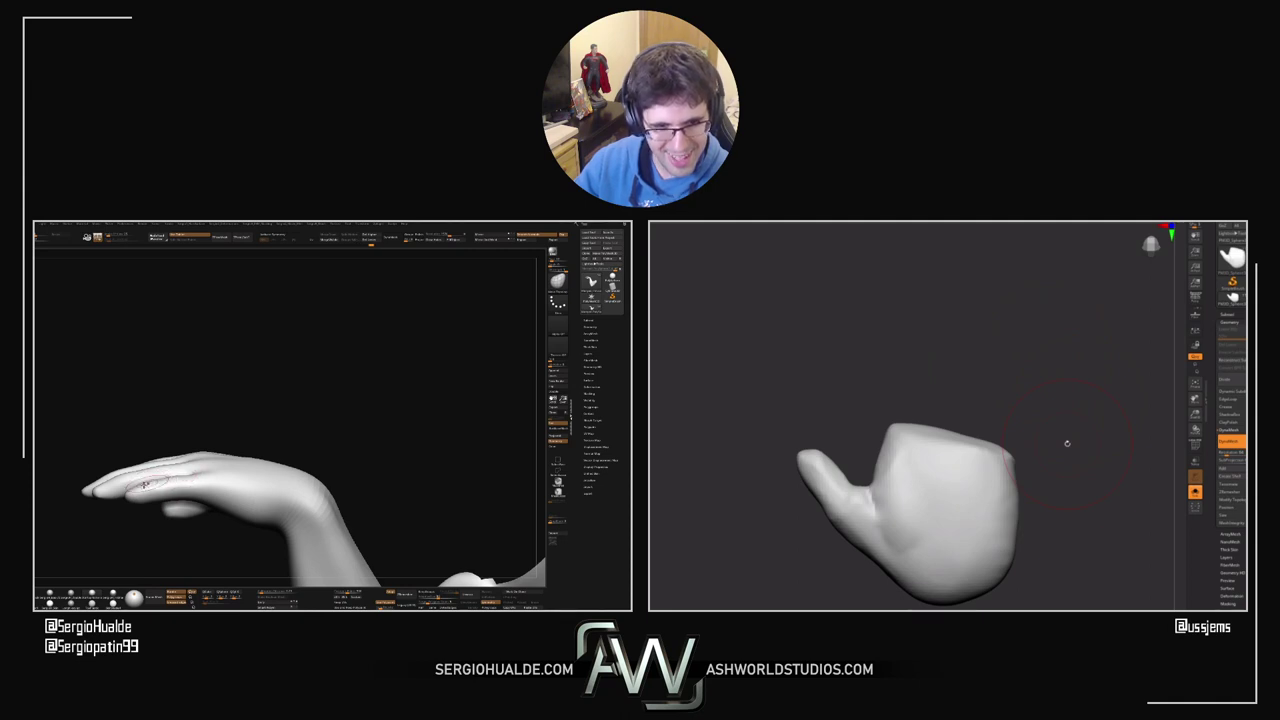
mouse_move(137, 492)
left_mouse_down()
mouse_move(151, 514)
mouse_move(180, 501)
left_mouse_up()
mouse_move(180, 501)
right_mouse_down()
mouse_move(188, 466)
mouse_move(204, 476)
mouse_move(223, 460)
right_mouse_up()
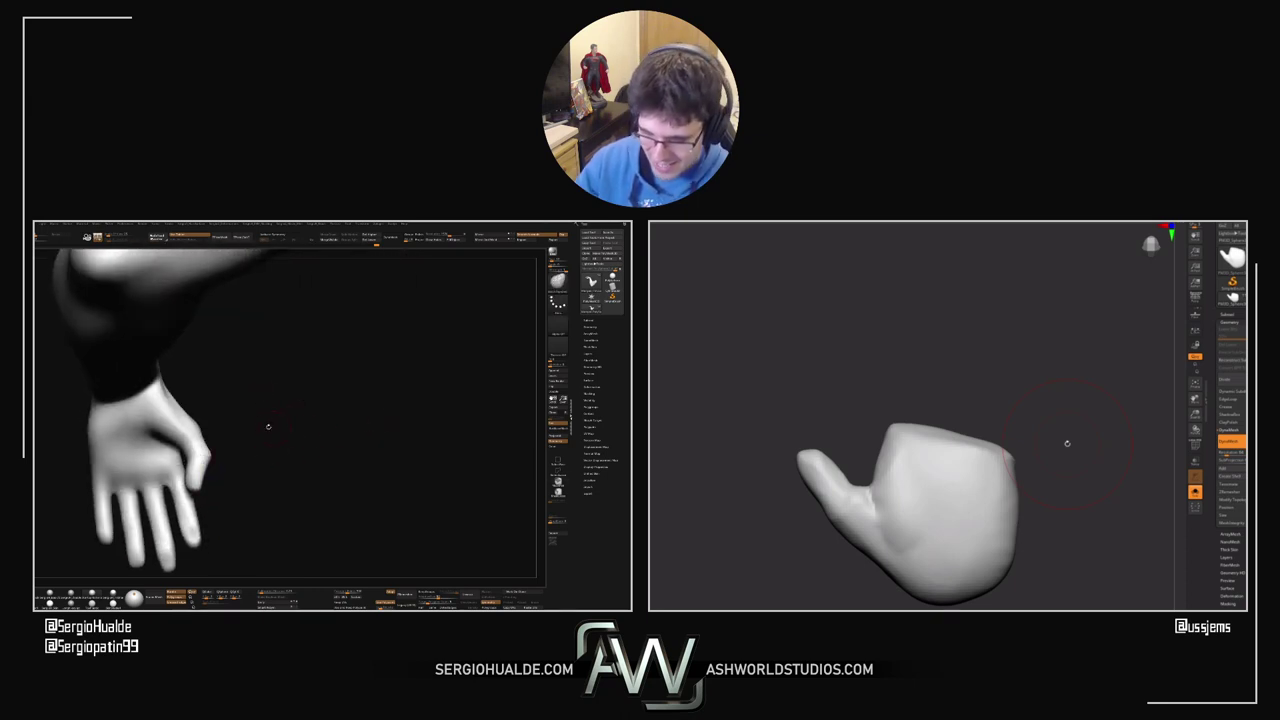
mouse_move(251, 435)
left_mouse_down()
mouse_move(207, 460)
mouse_move(212, 486)
left_mouse_up()
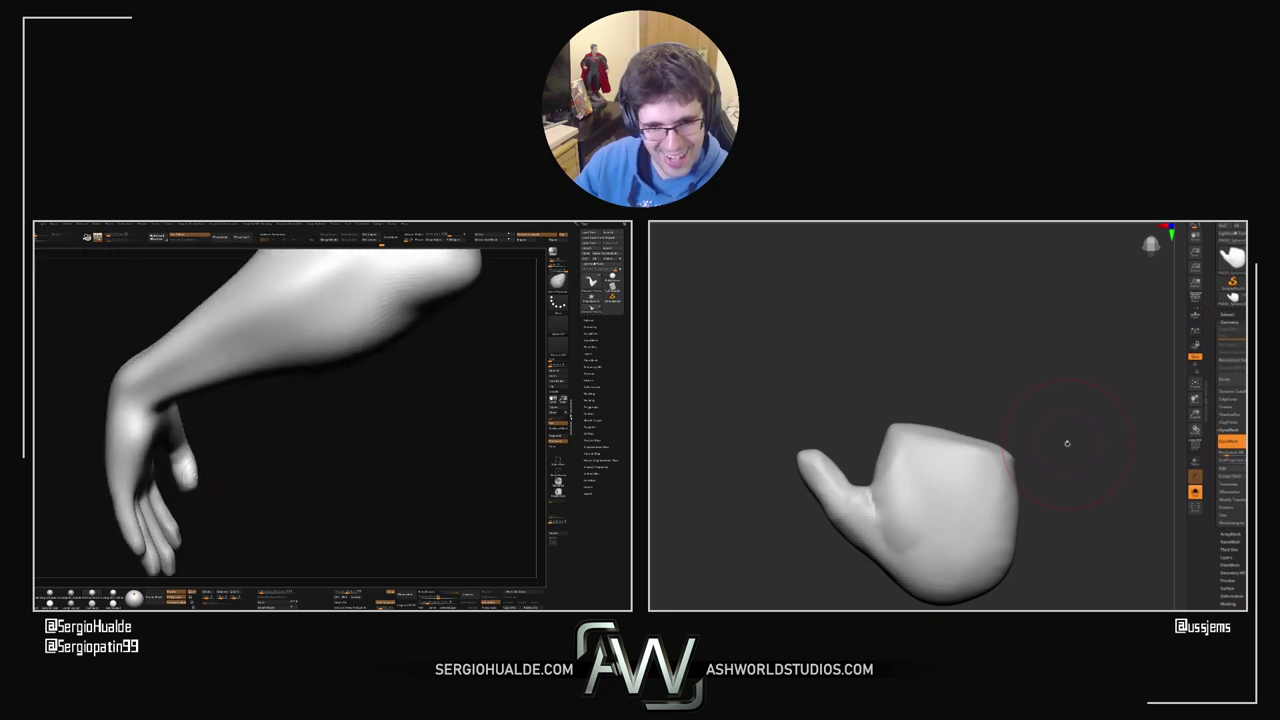
right_click_drag(186, 461, 186, 474)
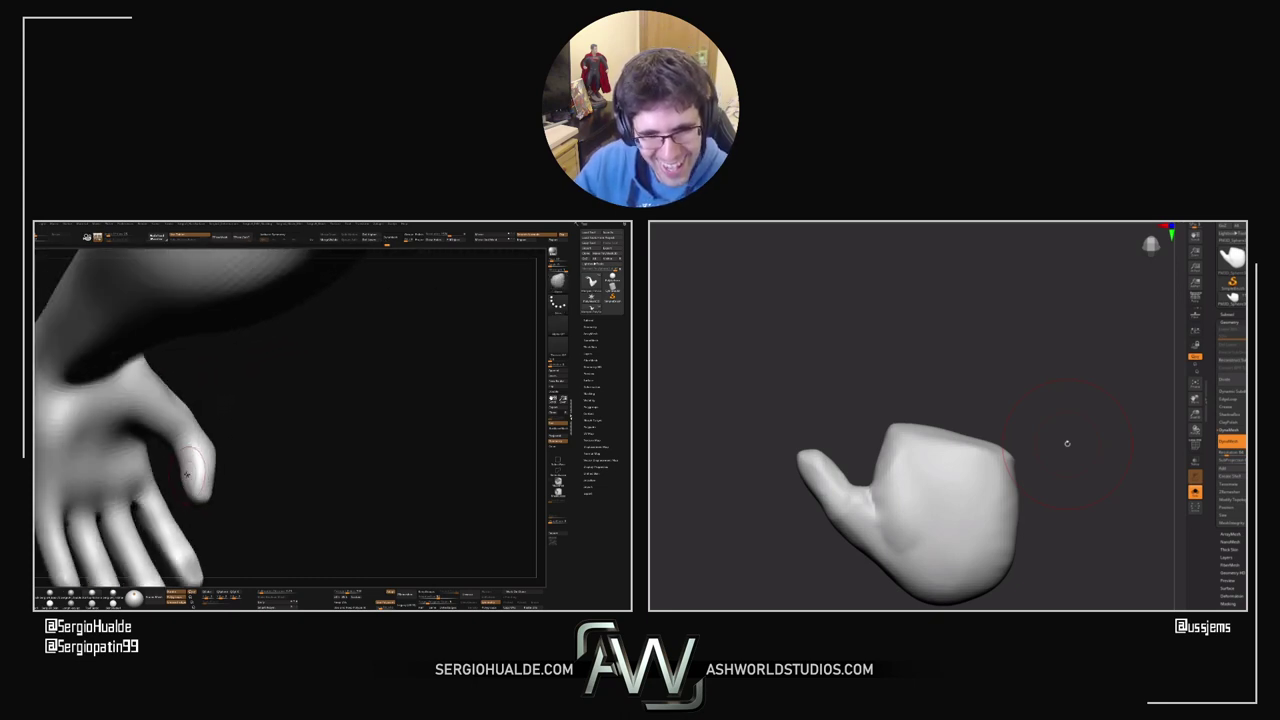
left_click_drag(182, 470, 189, 460)
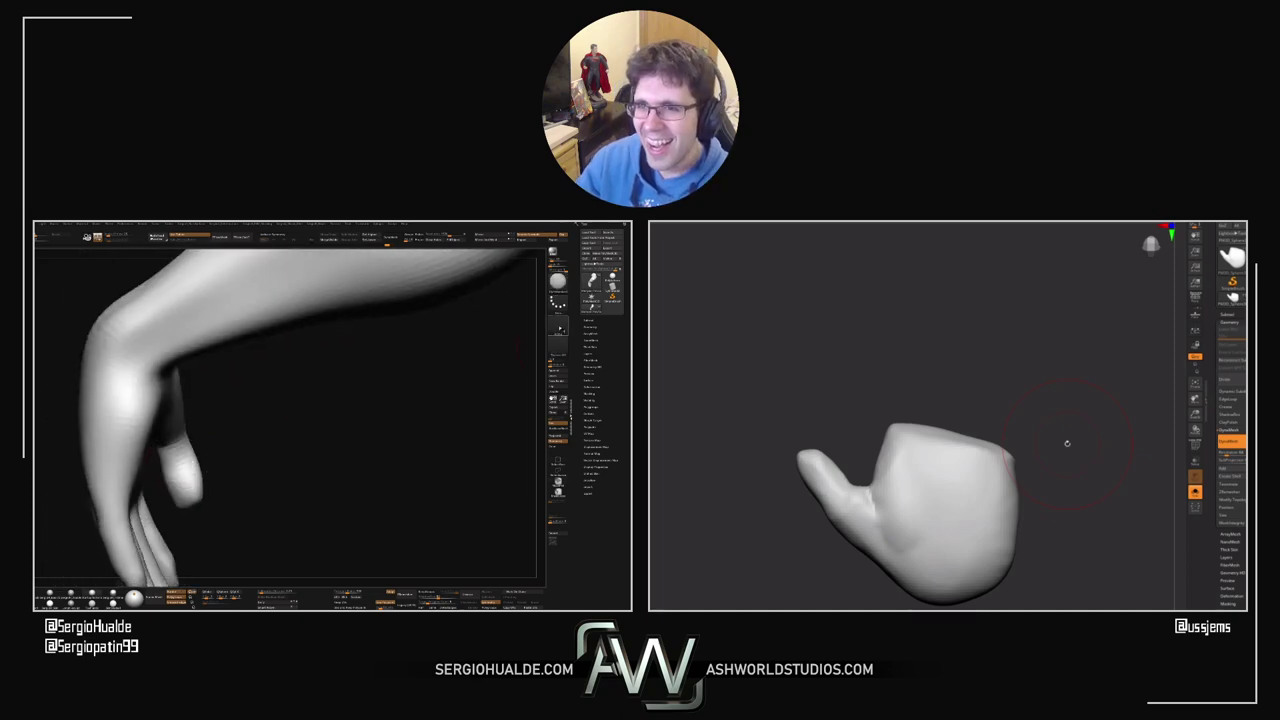
Step: Bring up the alpha choices for masking on the arm model and face the palm form's back
key("b")
key("b")
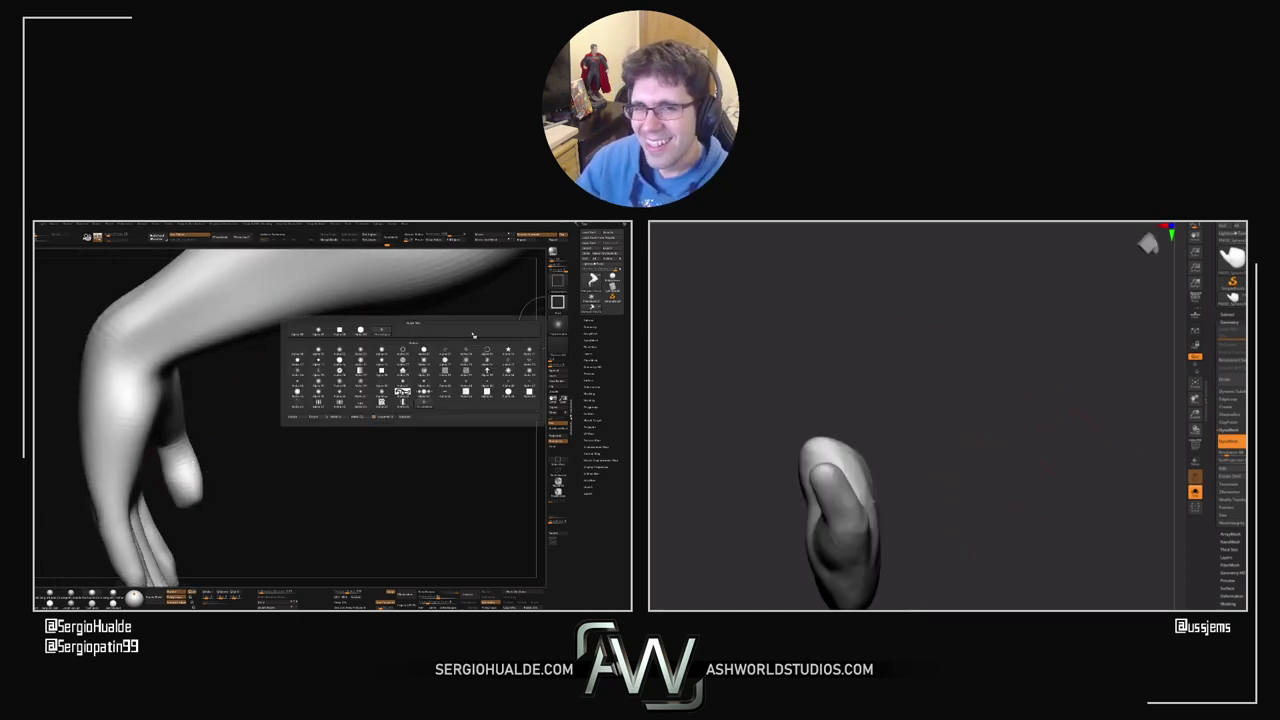
key("Escape")
left_click_drag(934, 437, 903, 435)
key("b")
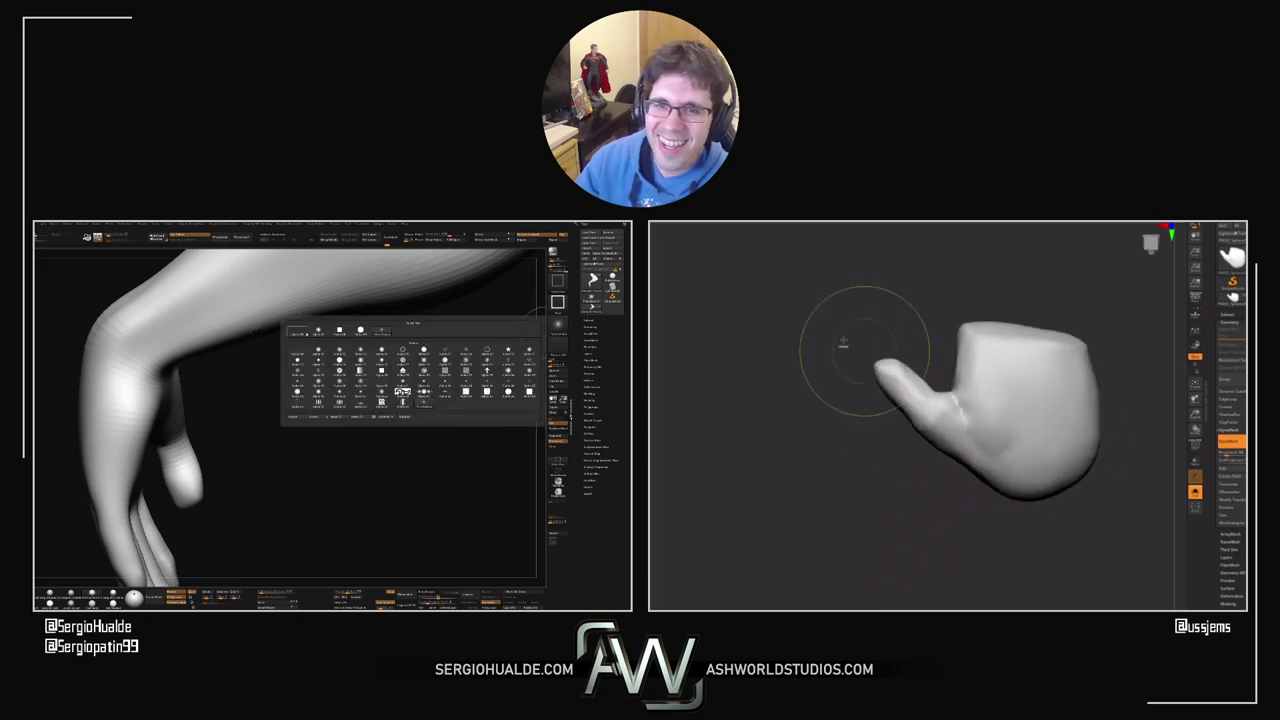
Step: Mask the palm form's whole thumb, soften the mask edge, and invert it so only the thumb stays editable
mouse_move(804, 324)
left_mouse_down("ctrl")
mouse_move(936, 358)
mouse_move(964, 482)
mouse_move(957, 551)
left_mouse_up("ctrl")
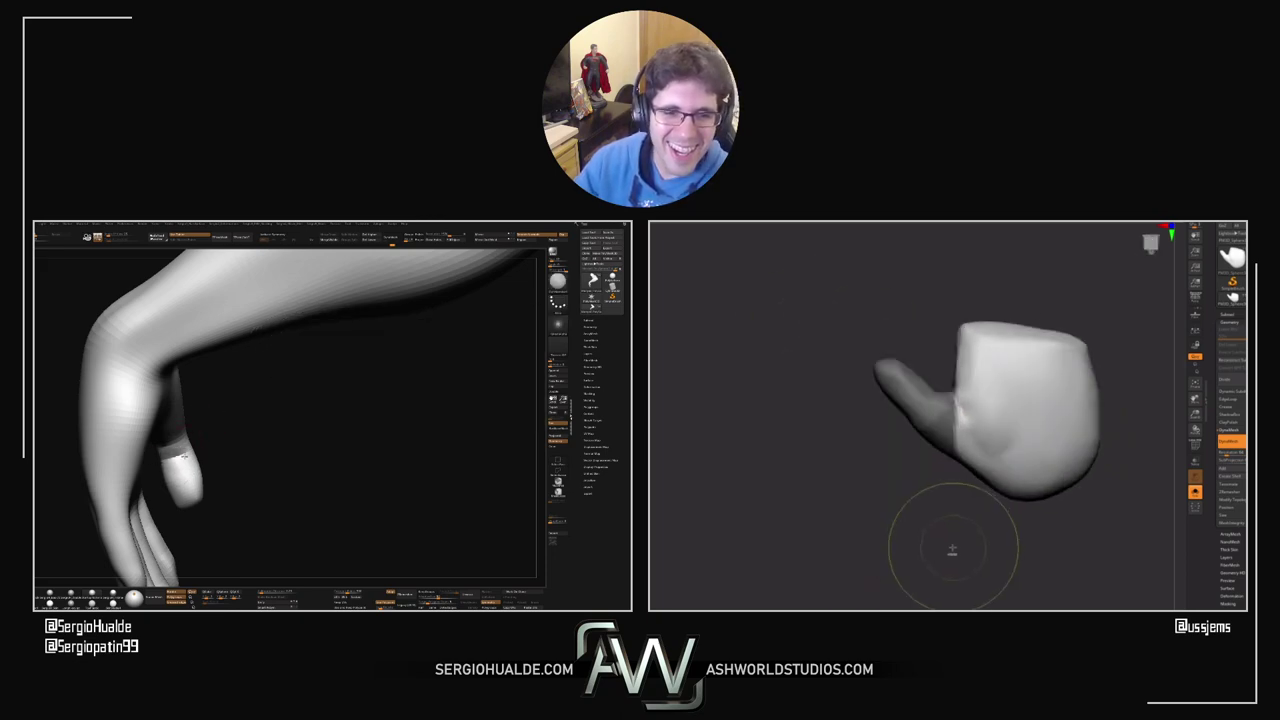
left_click(898, 404, "ctrl")
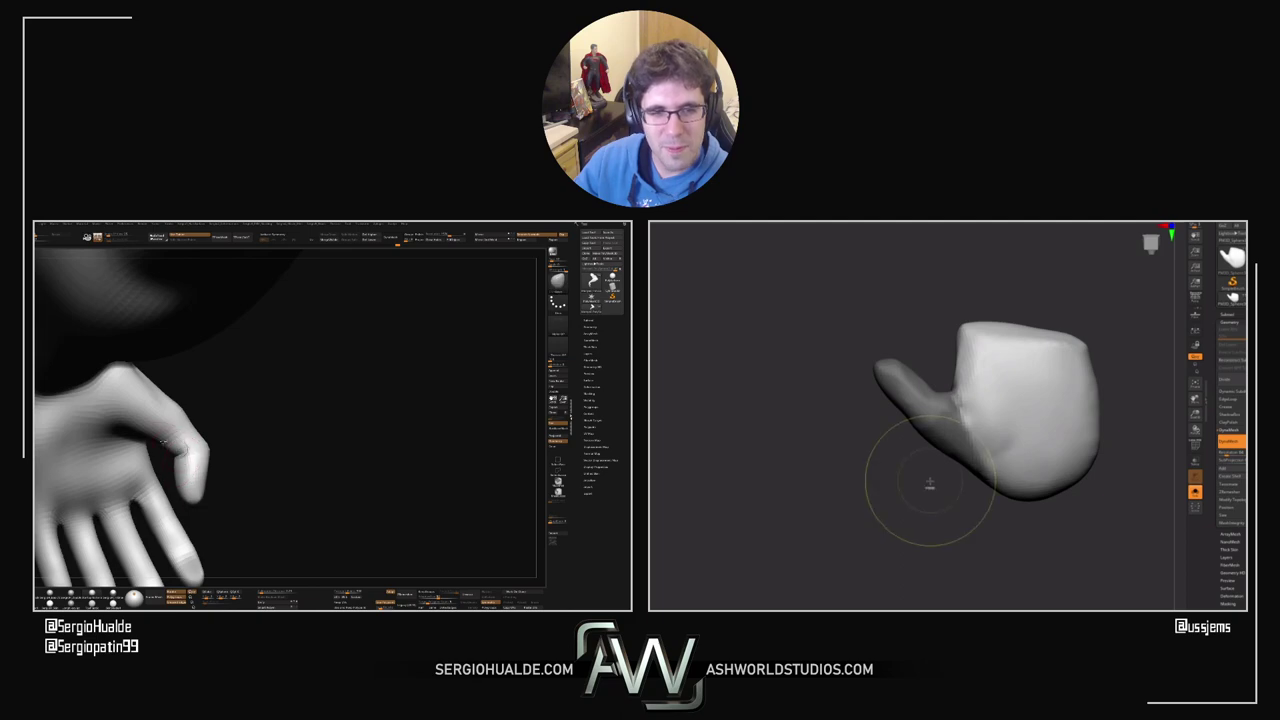
left_click_drag(929, 484, 926, 460)
left_click_drag(948, 508, 1025, 495)
left_click_drag(143, 445, 157, 440)
left_click(1069, 499, "ctrl")
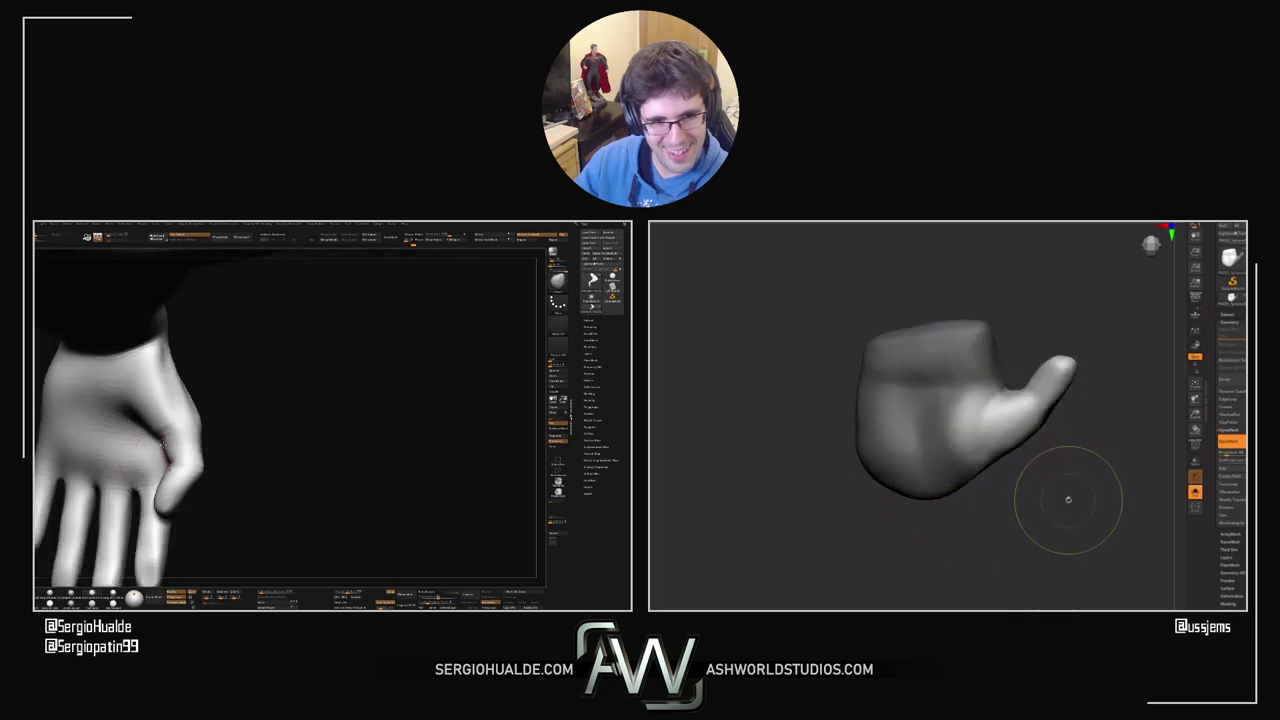
Step: Place the transform gizmo at the thumb's base and move the palm form's thumb forward, away from the palm
key("w")
left_click_drag(1074, 397, 1002, 417, "alt")
left_click_drag(1021, 510, 1108, 508)
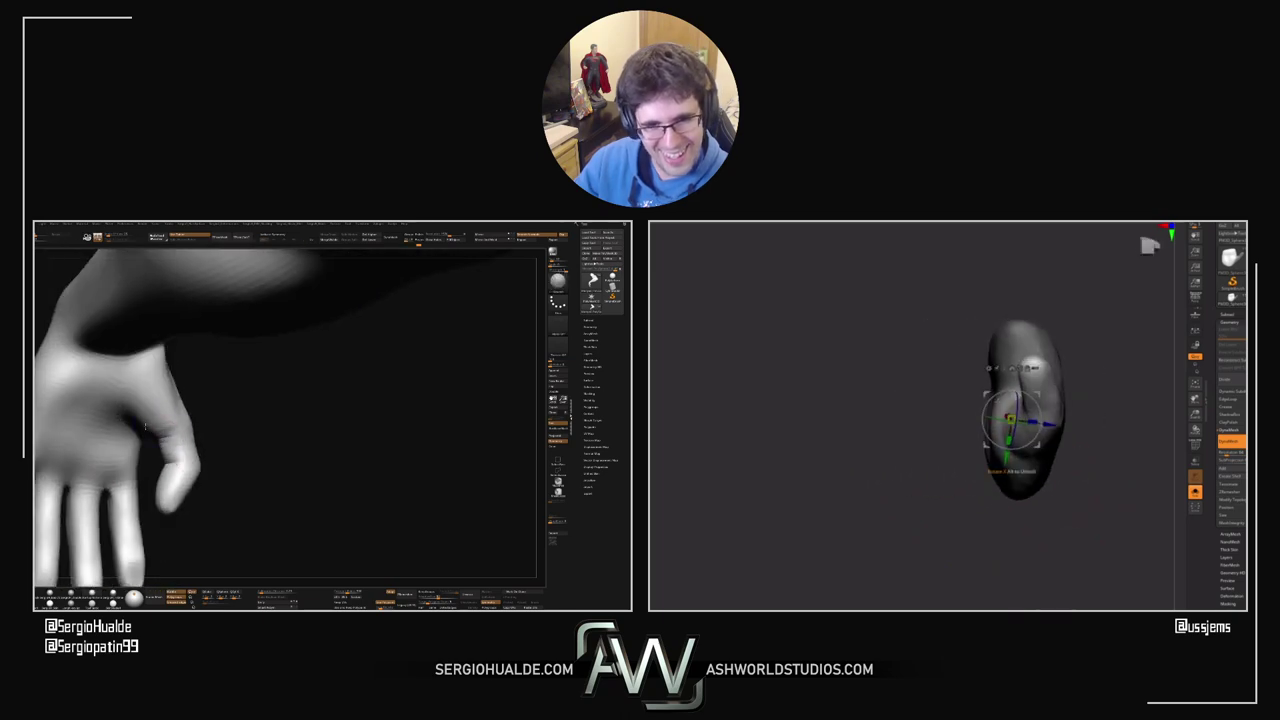
mouse_move(176, 470)
right_mouse_down()
mouse_move(172, 450)
mouse_move(156, 471)
right_mouse_up()
left_click_drag(1010, 420, 996, 416)
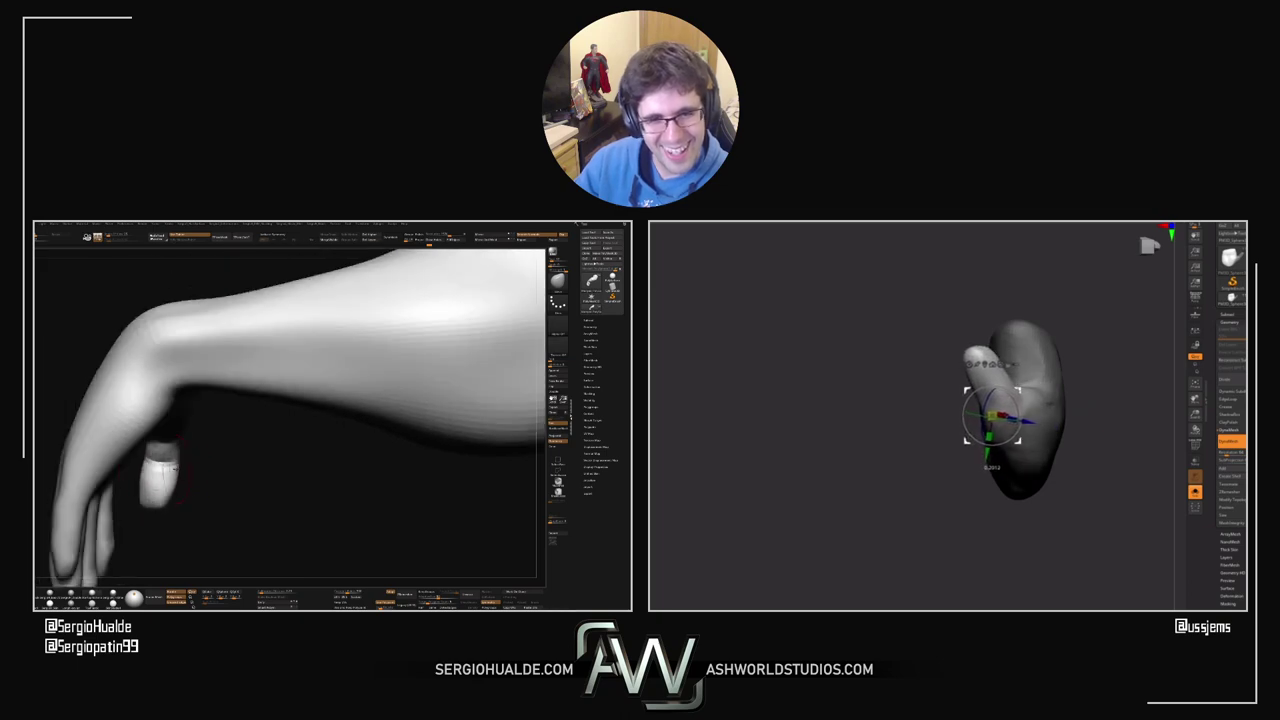
Step: Reshape the end segment of the thumb on the arm's hand into a fuller, more defined tip
left_click_drag(145, 467, 172, 478)
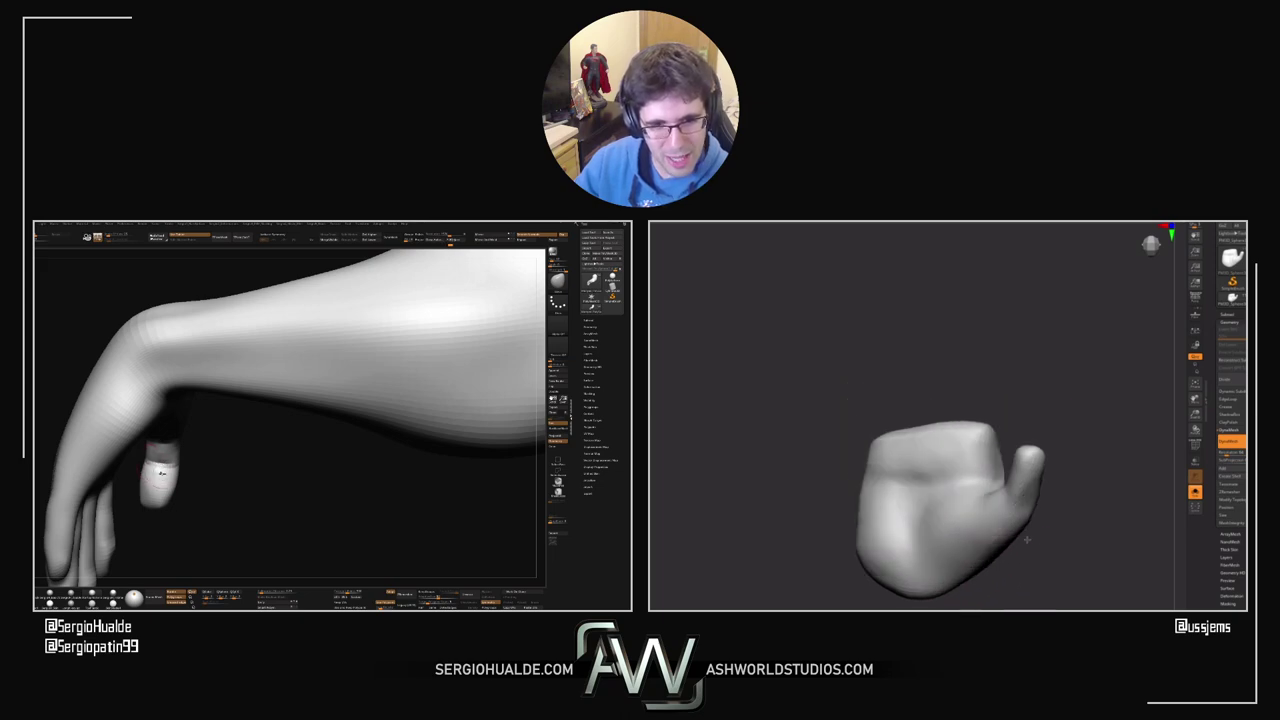
left_click_drag(162, 467, 181, 470)
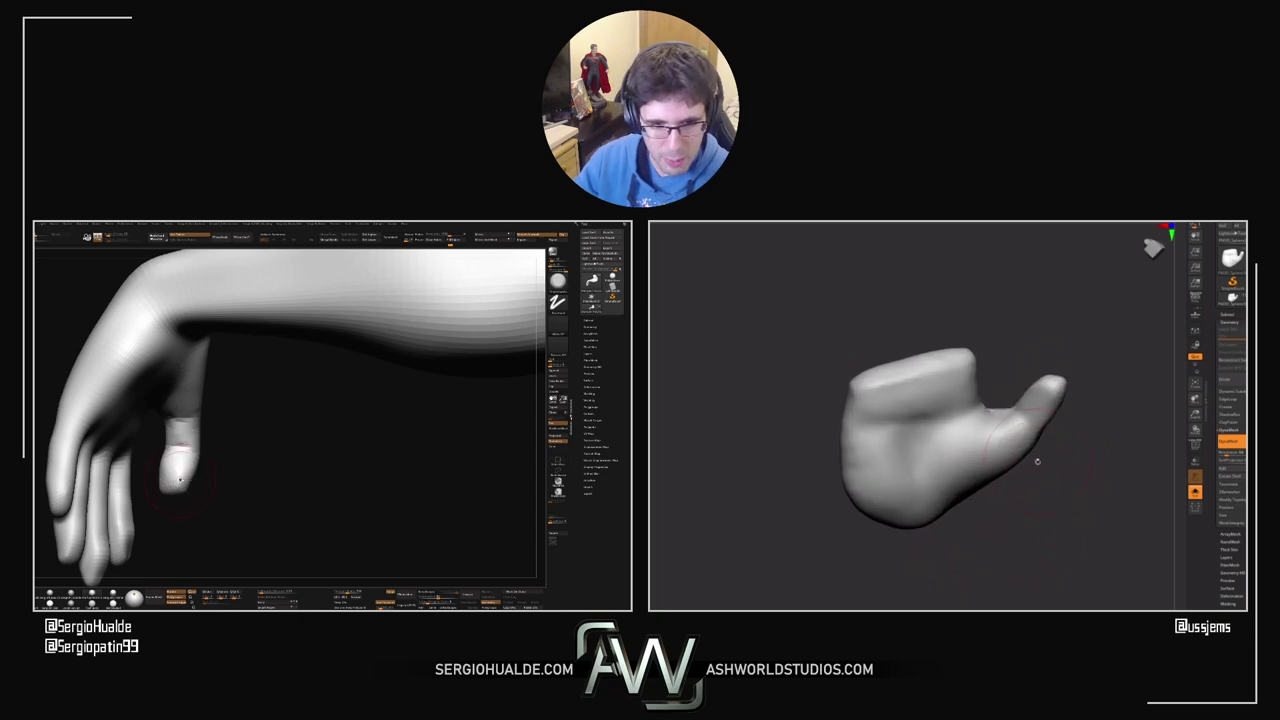
left_click_drag(180, 480, 179, 484)
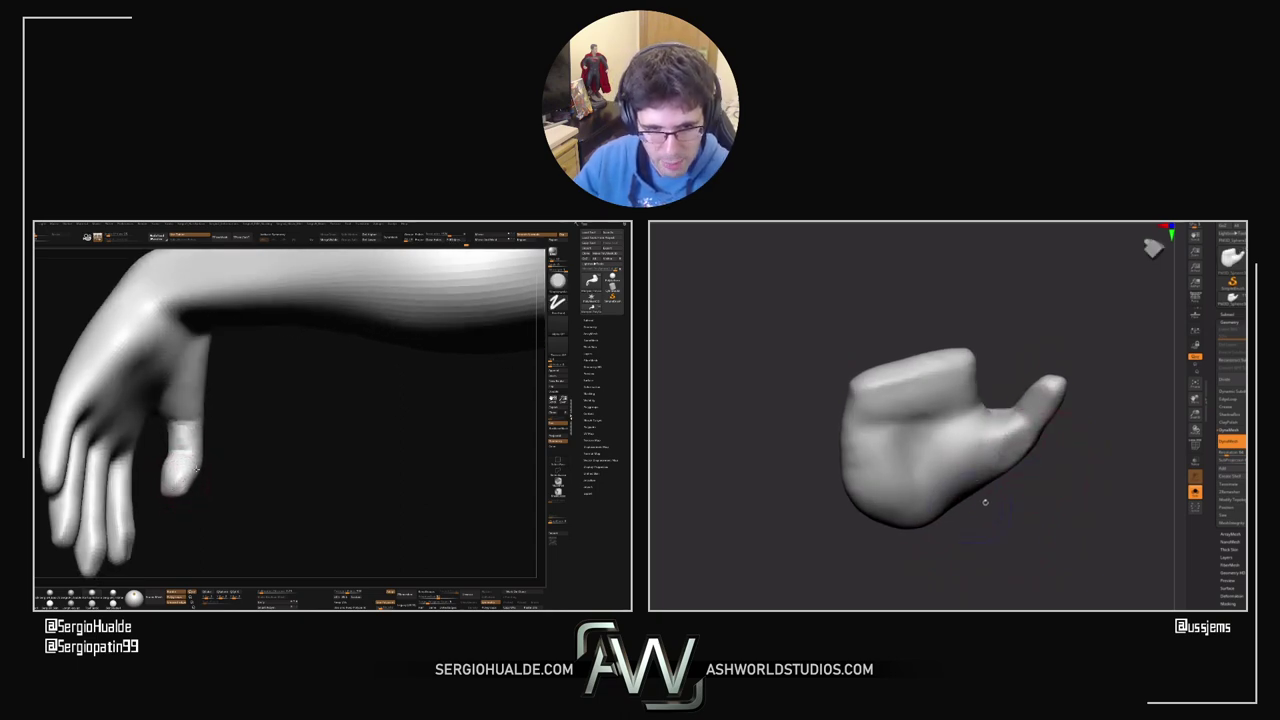
Step: Refine the palm form's thumb tip with the Move brush and smooth the thumb tip on the arm's hand
left_click_drag(985, 502, 1089, 431)
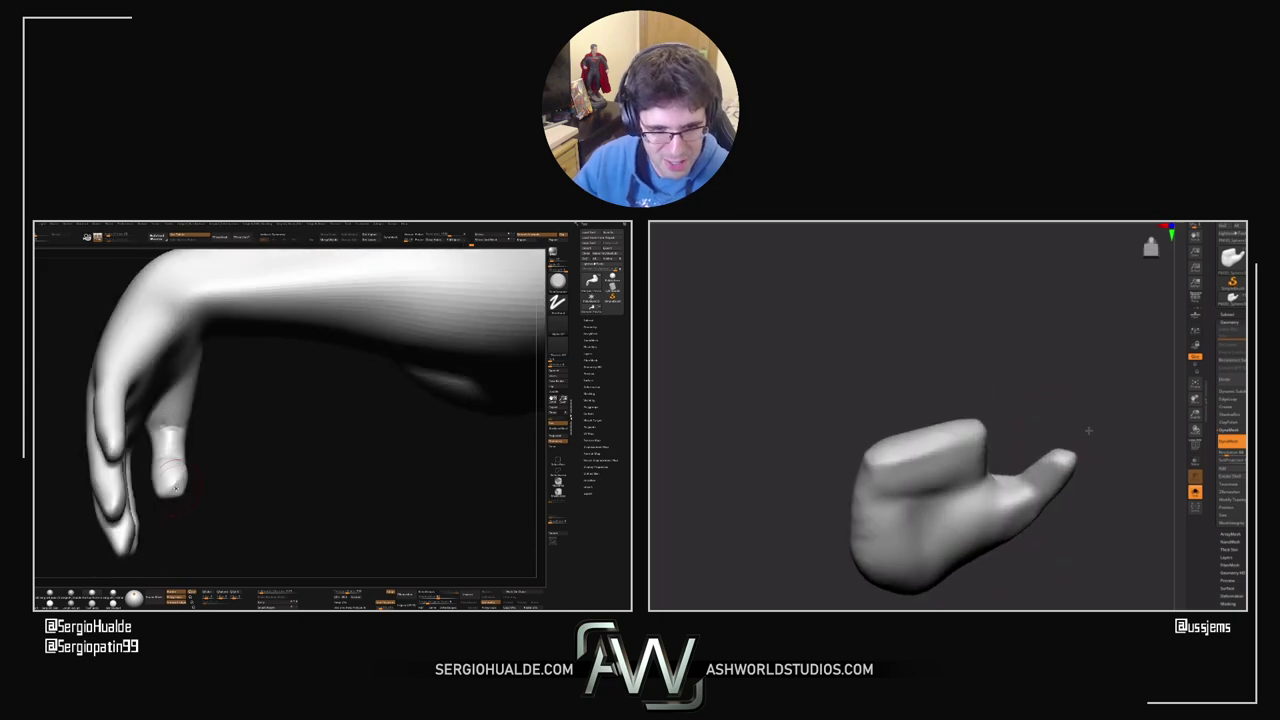
key("b")
key("m")
key("v")
mouse_move(1058, 465)
right_mouse_down()
mouse_move(1078, 464)
mouse_move(1066, 500)
right_mouse_up()
key("s")
left_click_drag(170, 485, 172, 486, "shift")
right_click_drag(172, 486, 161, 491)
right_click_drag(1066, 500, 1071, 504)
left_click_drag(1070, 503, 1040, 512)
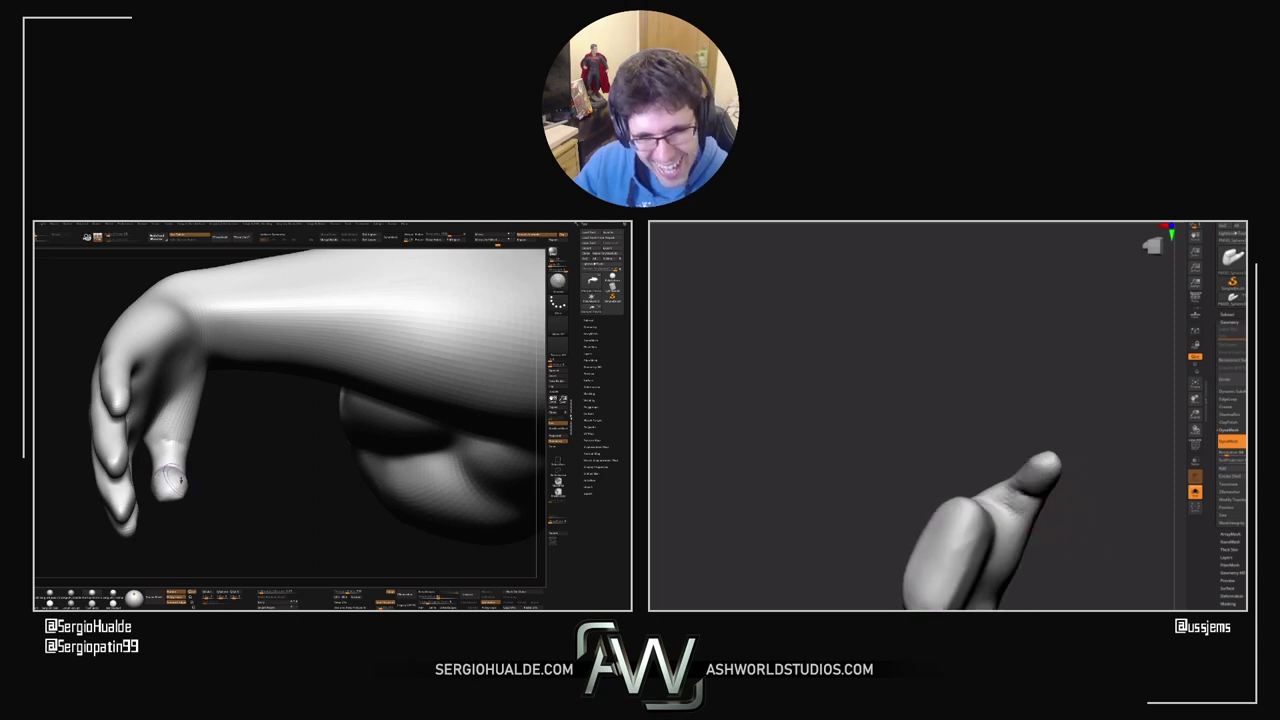
Step: Refine the thumb tip on the arm's hand and shape the joint at the palm form's thumb base
right_click_drag(175, 481, 171, 472)
left_click_drag(1040, 512, 1050, 524)
right_click_drag(171, 472, 181, 465)
left_click_drag(1003, 500, 1002, 510)
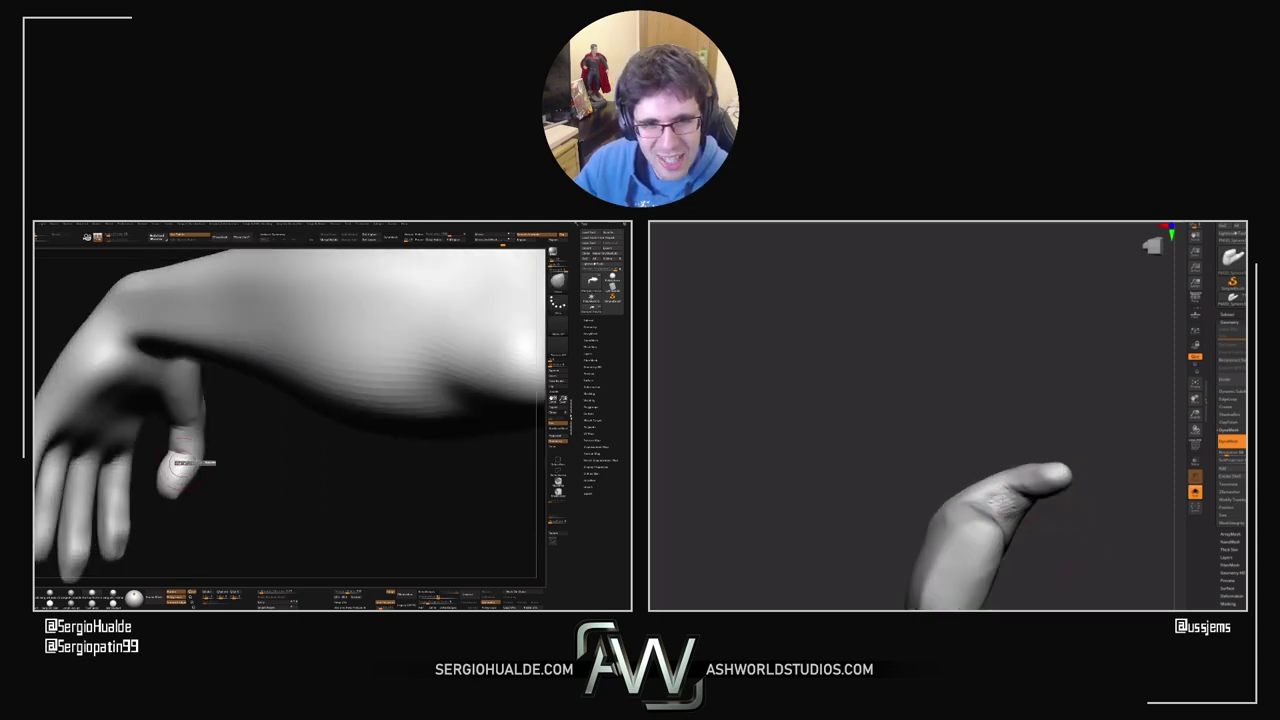
right_click_drag(1012, 507, 978, 490)
right_click_drag(162, 475, 192, 476)
left_click_drag(186, 474, 194, 482, "ctrl")
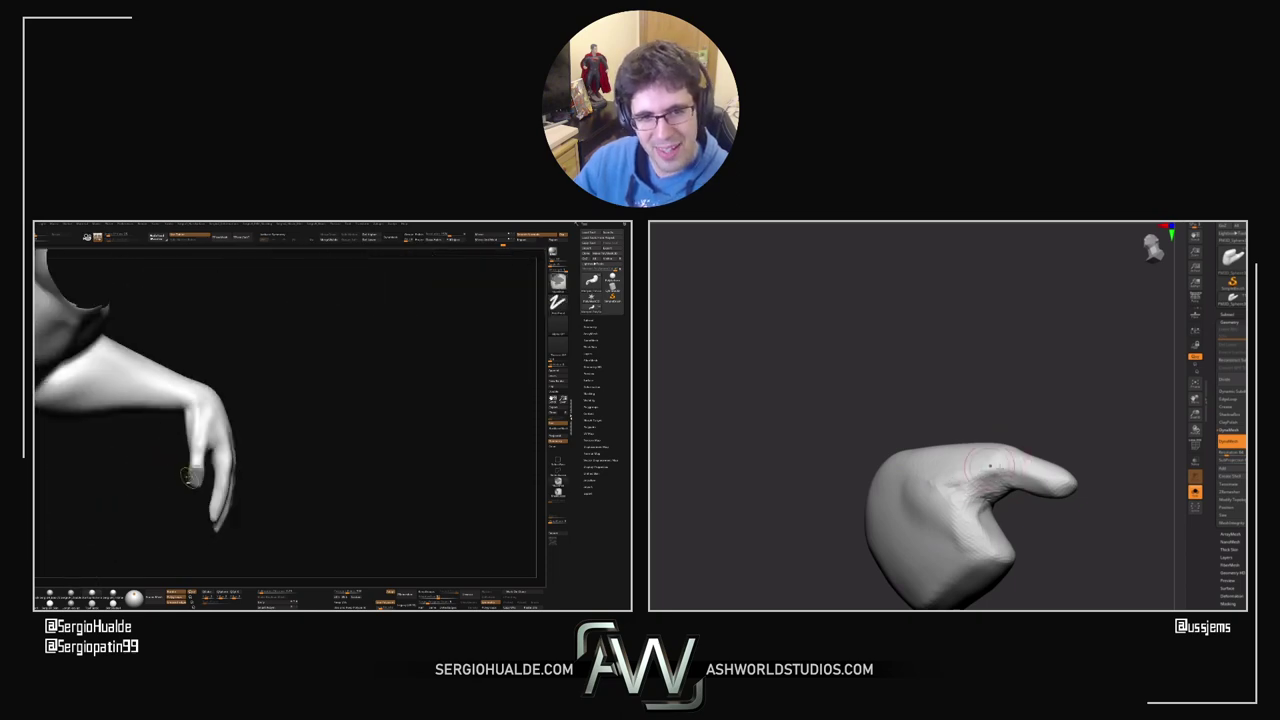
Step: Adjust the thumb contour on the arm's hand and smooth the palm form's surface beside its thumb
right_click_drag(194, 482, 199, 480)
right_click_drag(1004, 520, 1025, 531)
right_click_drag(199, 480, 198, 494, "ctrl")
left_click_drag(197, 494, 201, 506)
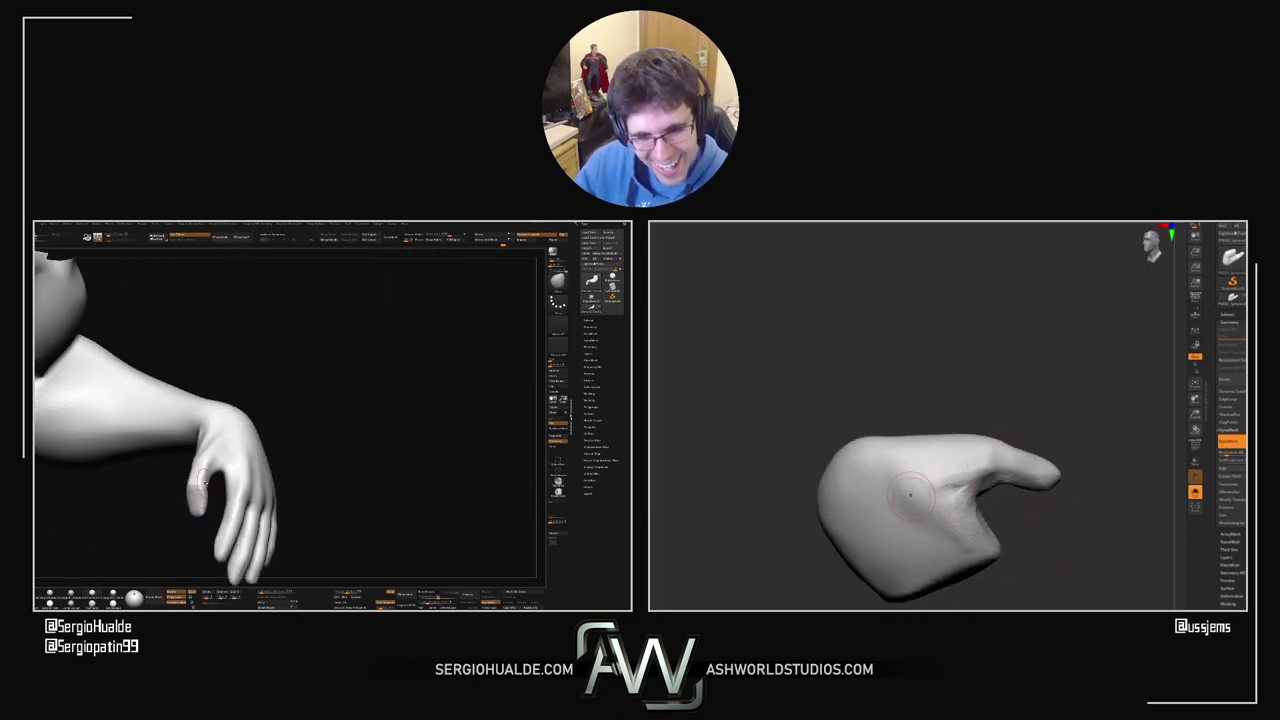
left_click_drag(910, 494, 958, 486)
left_click_drag(205, 459, 201, 494)
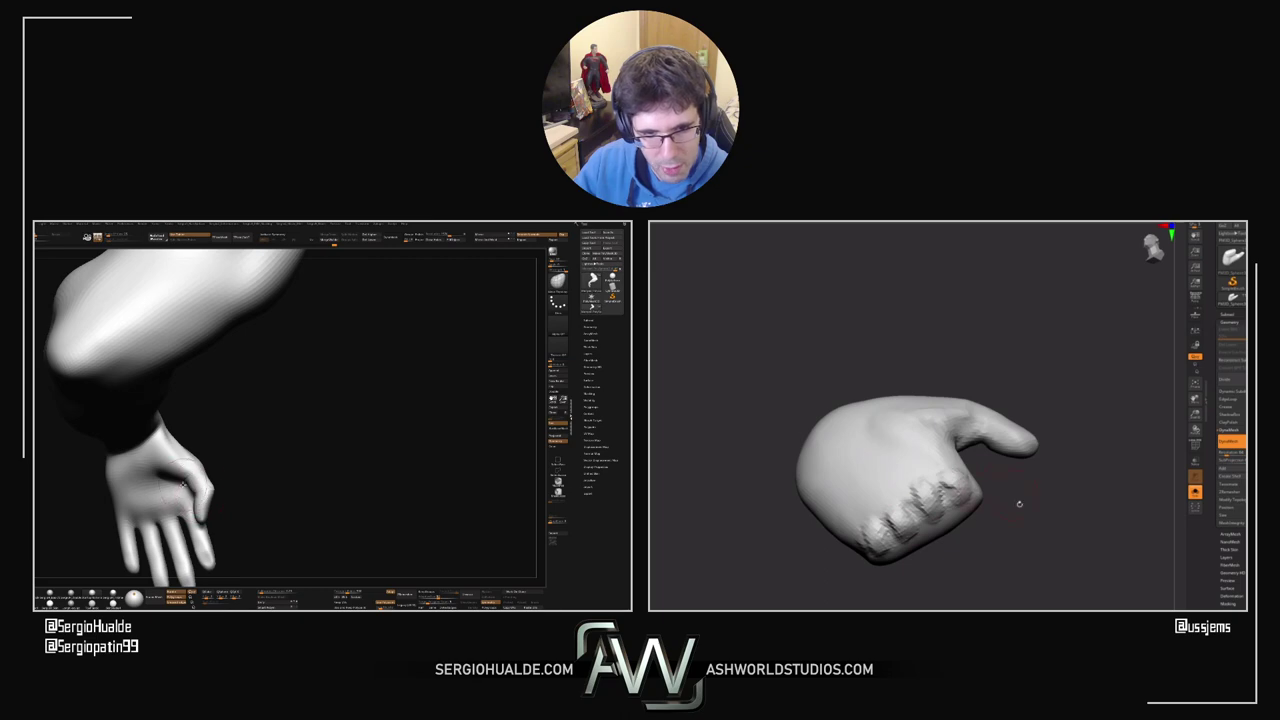
Step: Sculpt the palm and thumb base on the arm's hand and round the palm form's index knuckle
right_click_drag(183, 485, 186, 489)
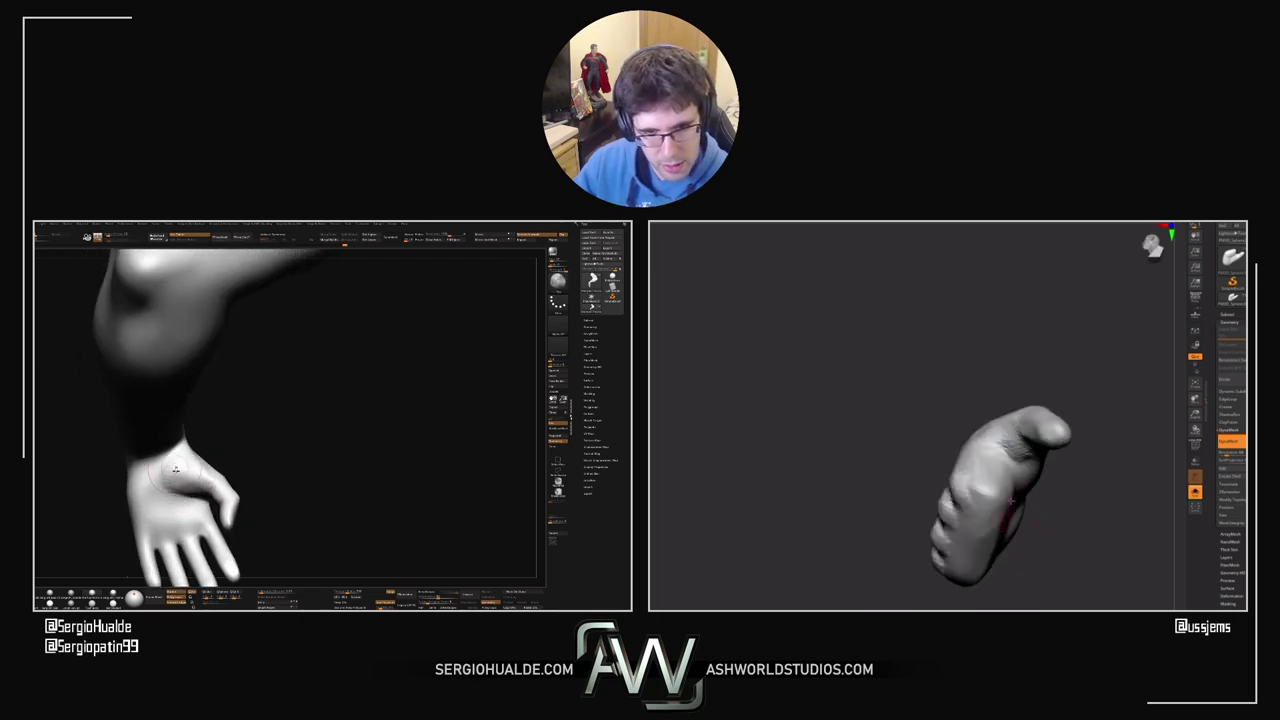
left_click_drag(184, 478, 192, 492)
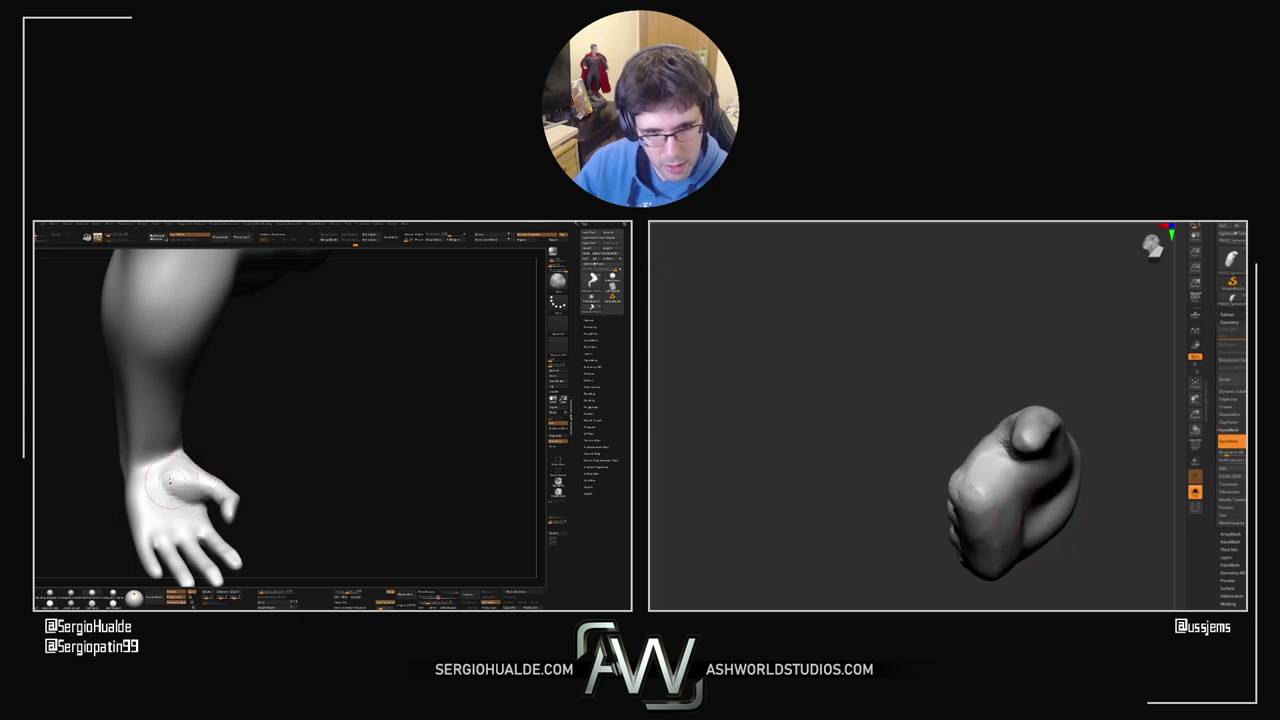
left_click_drag(172, 474, 185, 502)
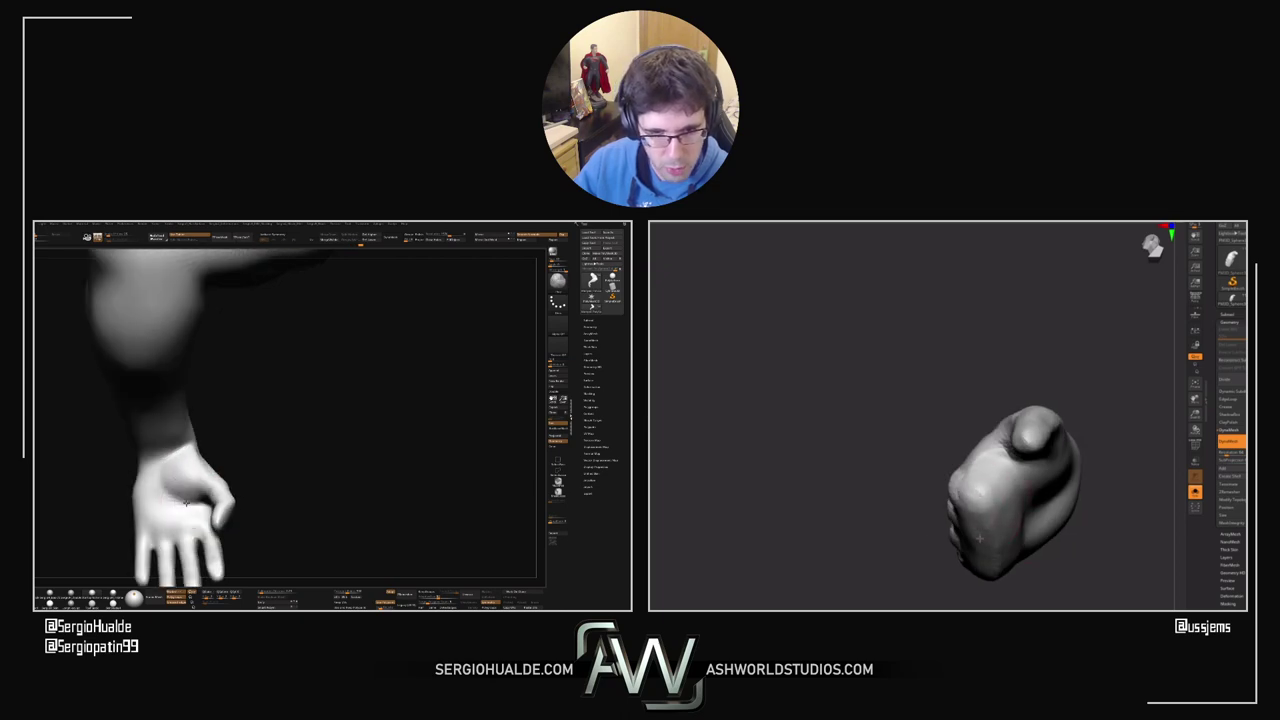
right_click_drag(193, 479, 203, 446)
right_click_drag(995, 475, 999, 463)
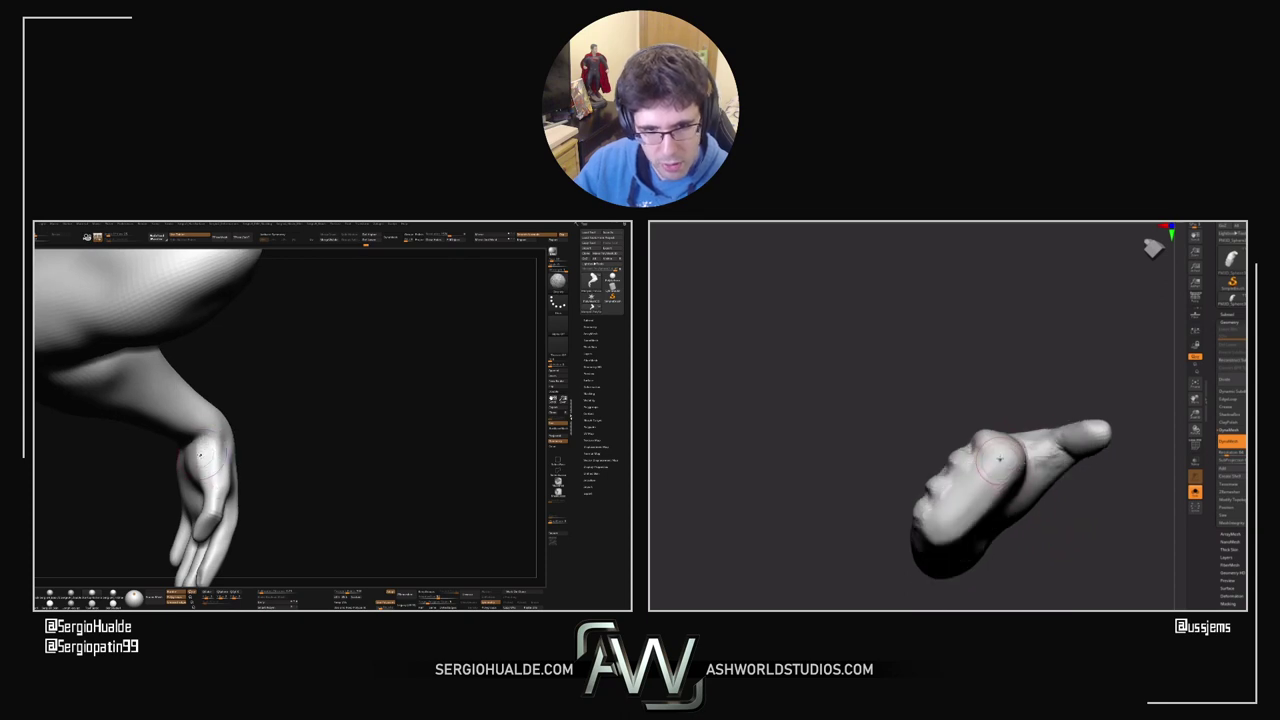
left_click_drag(996, 449, 999, 460)
right_click_drag(991, 484, 1003, 429)
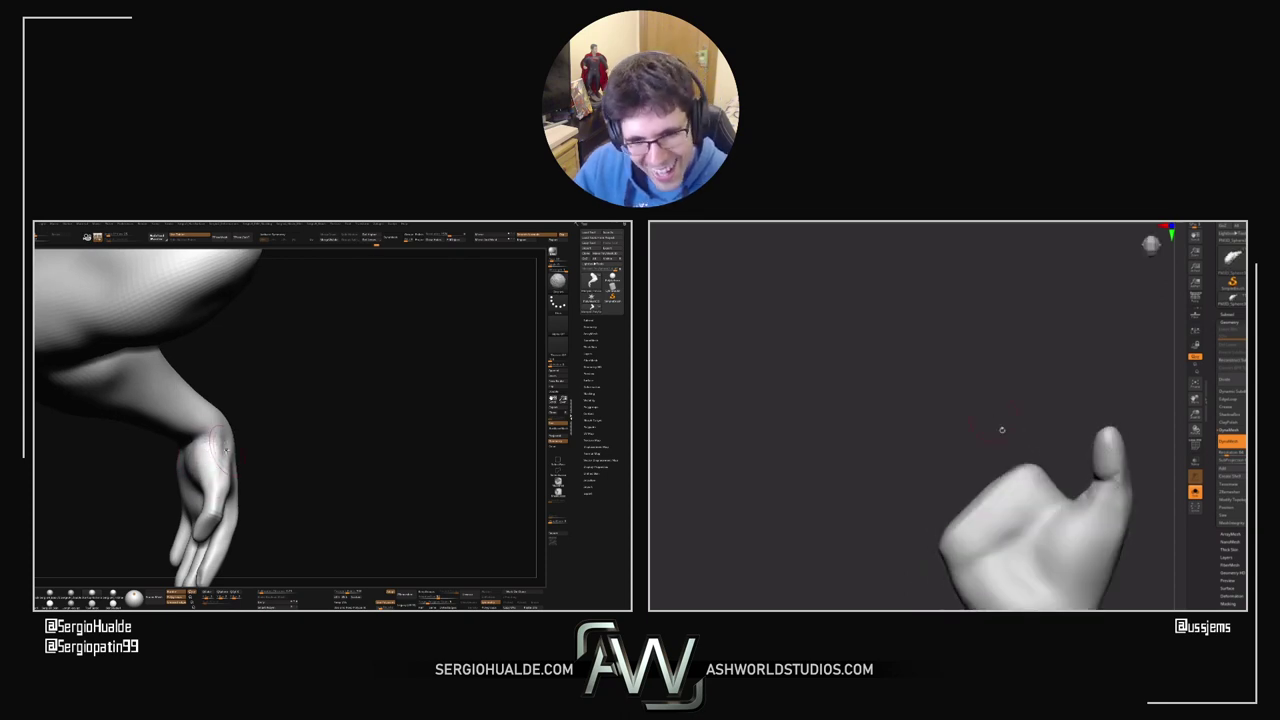
Step: Isolate the palm form's index knuckle with a mask and refine the outer thumb-base contour on the arm's hand
right_click_drag(198, 461, 226, 463)
right_click_drag(1029, 449, 1044, 441)
right_click_drag(226, 463, 220, 460)
left_click_drag(1045, 440, 1035, 470)
right_click_drag(196, 462, 228, 450)
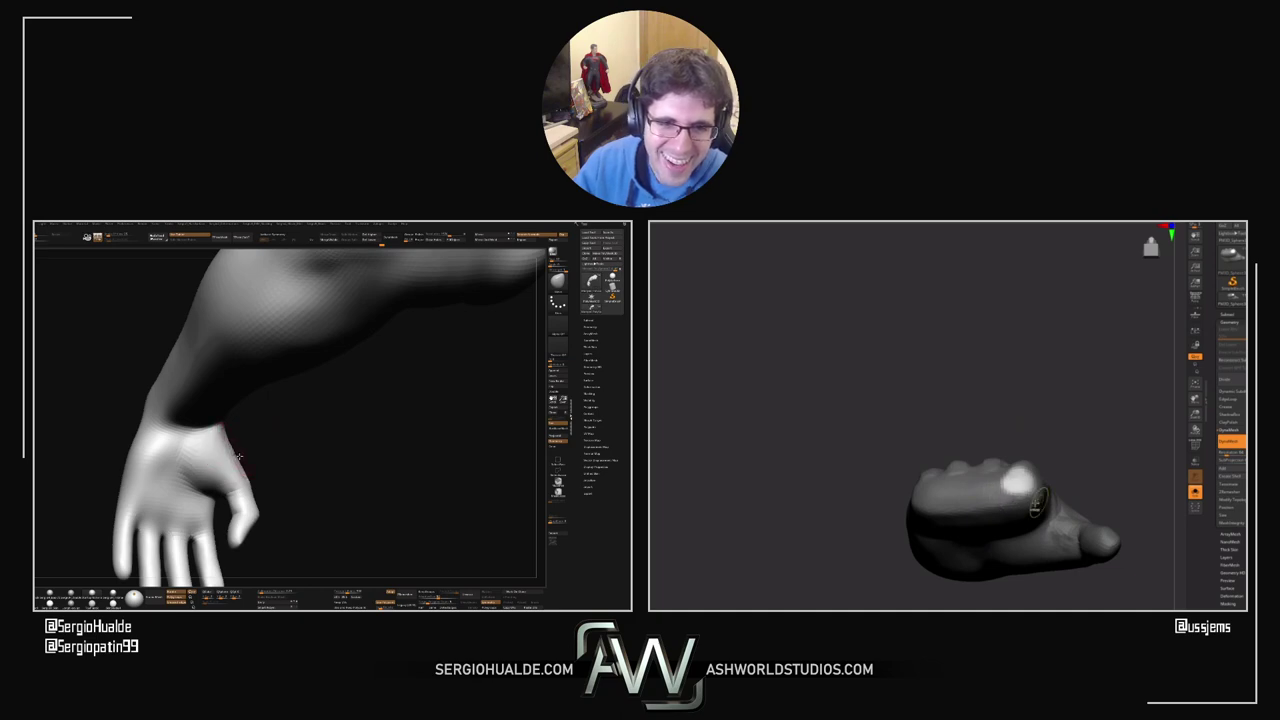
left_click_drag(238, 457, 248, 438)
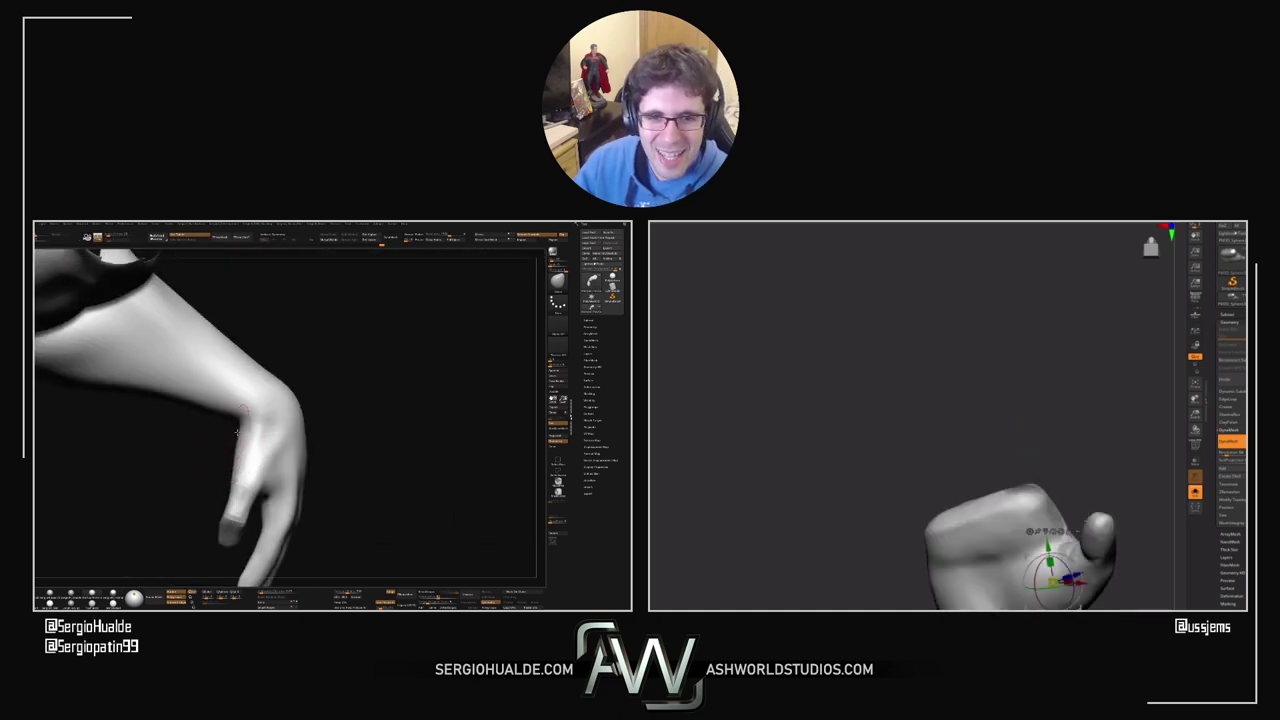
Step: Reposition the transform gizmo on the palm form, return to brush mode, and refine the contour below its thumb
left_click_drag(1065, 493, 1064, 530)
left_click_drag(1078, 596, 1032, 426, "alt")
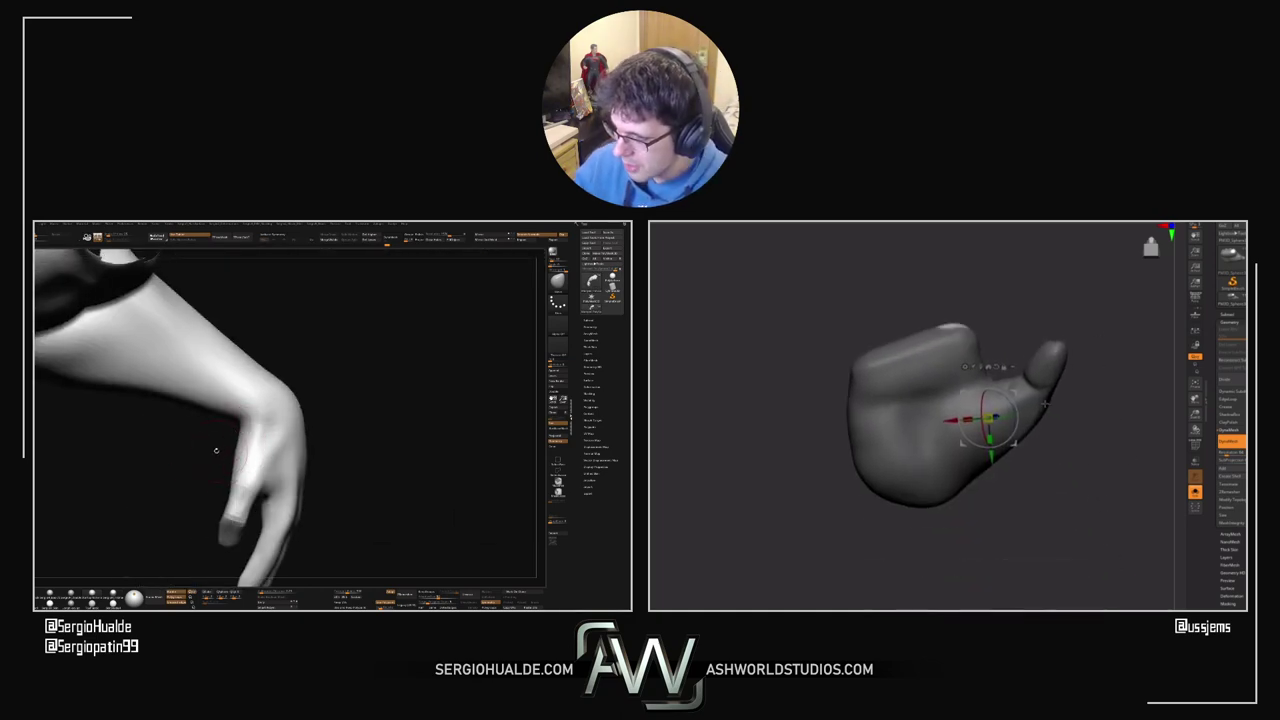
key("q")
left_click(1041, 444, "ctrl")
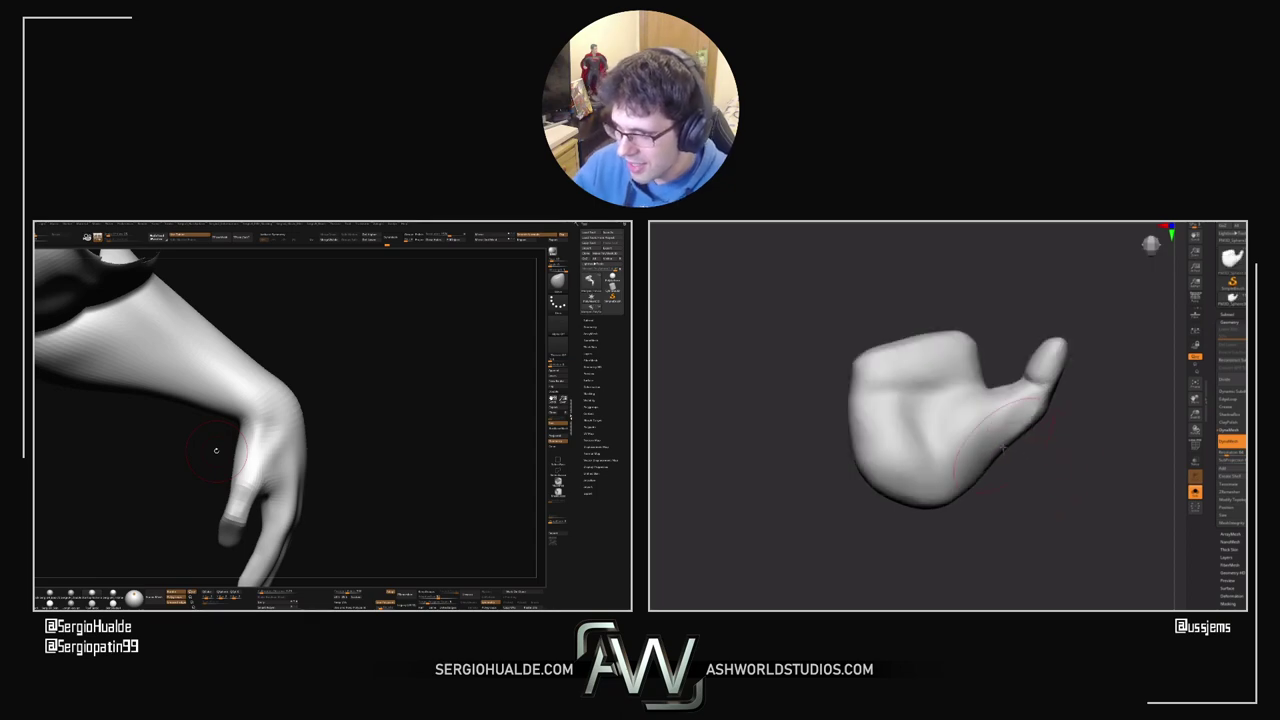
left_click_drag(216, 450, 290, 490)
left_click_drag(1012, 465, 1015, 471)
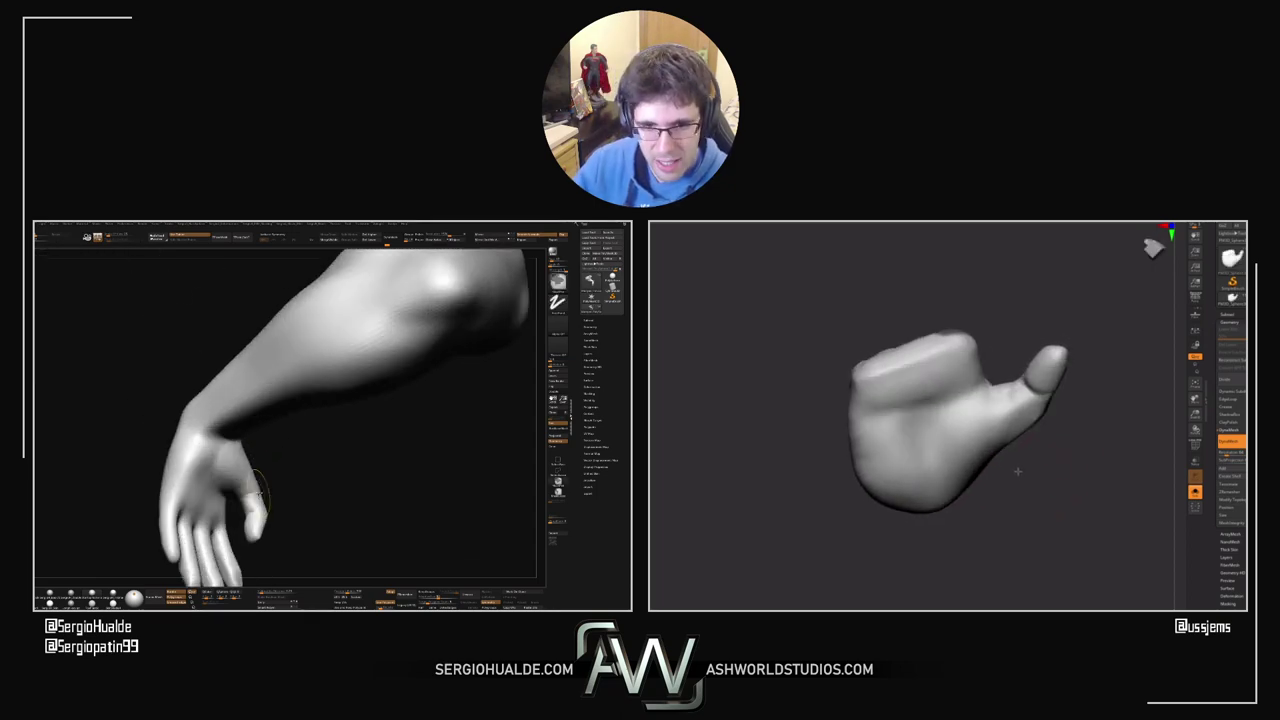
Step: Pull an index finger out of the palm form's unmasked knuckle with the transform gizmo
left_click_drag(290, 490, 312, 488)
left_click_drag(1015, 471, 1018, 490)
left_click_drag(1020, 408, 988, 405)
left_click_drag(1060, 455, 1065, 505)
left_click_drag(252, 485, 198, 481)
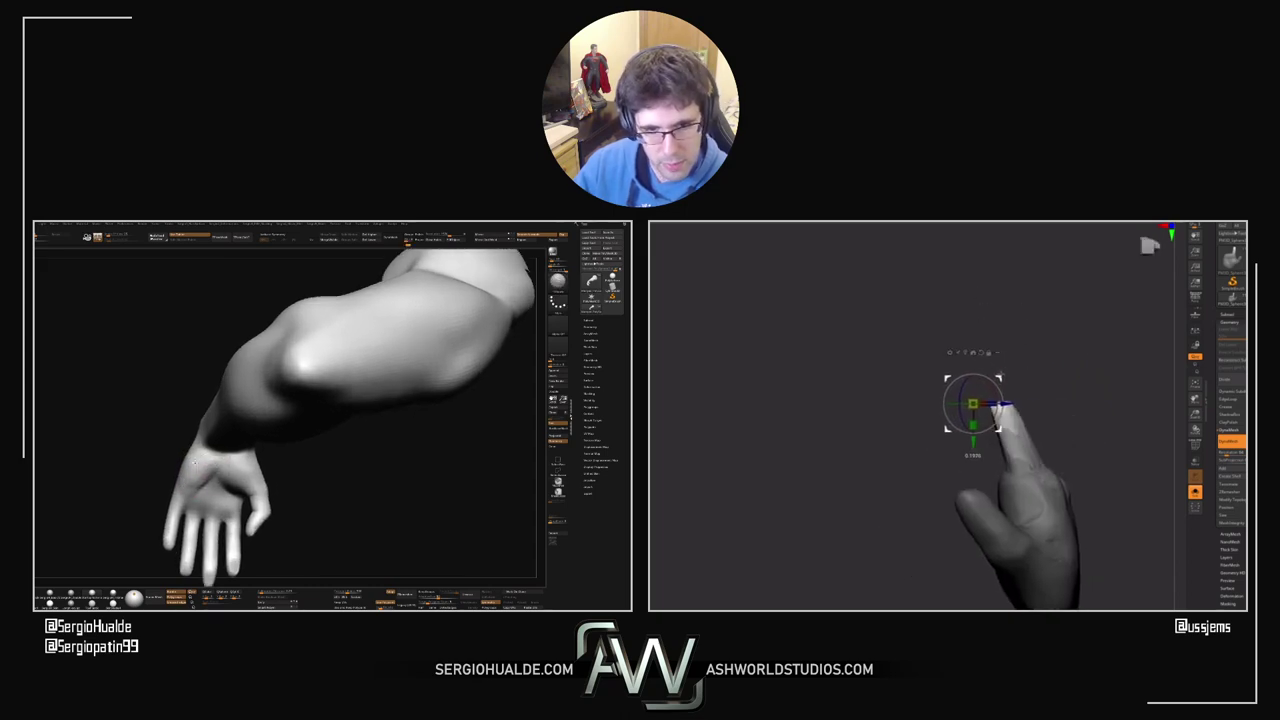
Step: Shape the hollow of the palm and the outer edge of the arm's hand
right_click_drag(207, 463, 220, 480)
left_click_drag(219, 480, 225, 478)
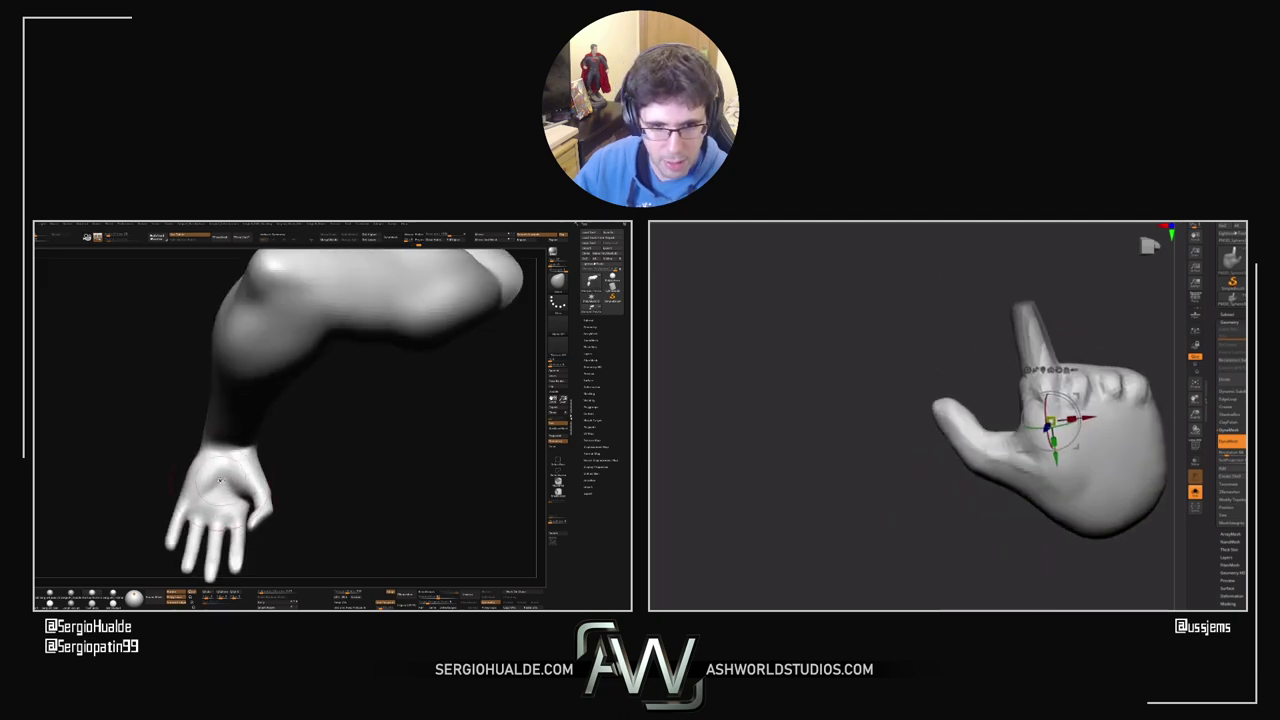
mouse_move(222, 479)
left_mouse_down()
mouse_move(232, 486)
mouse_move(212, 466)
left_mouse_up()
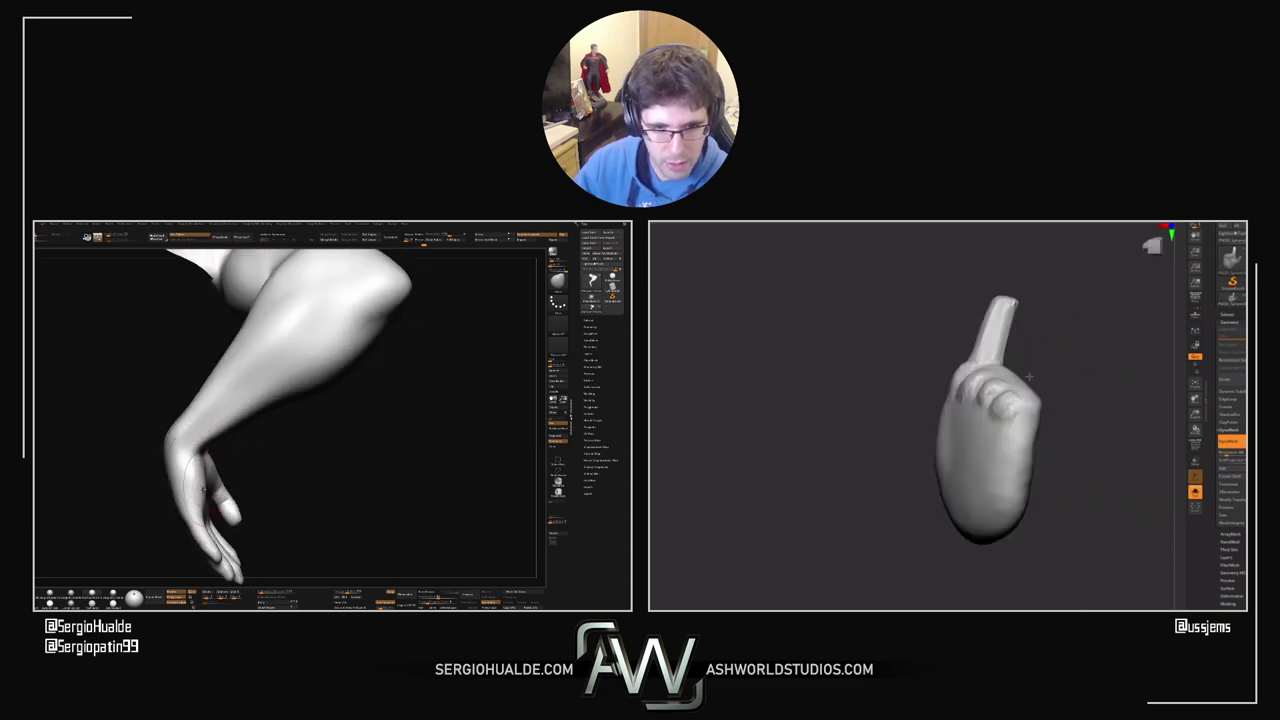
left_click_drag(210, 492, 219, 488)
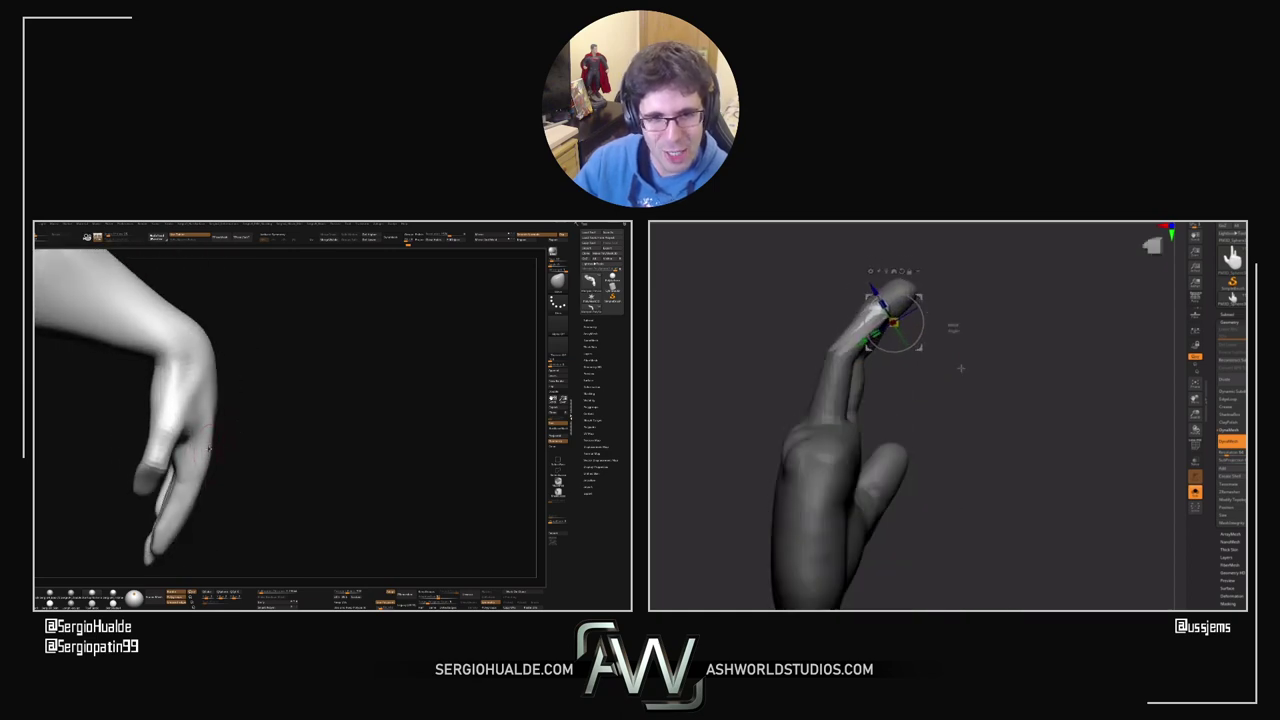
Step: Adjust the palm form's extended fingers with the transform gizmo, remove the masking, and touch up the arm's wrist
mouse_move(782, 338)
left_mouse_down()
mouse_move(730, 335)
mouse_move(718, 315)
mouse_move(791, 329)
mouse_move(853, 404)
mouse_move(823, 404)
mouse_move(842, 400)
left_mouse_up()
key("w")
mouse_move(214, 427)
right_mouse_down()
mouse_move(249, 411)
mouse_move(218, 435)
mouse_move(233, 428)
right_mouse_up()
left_click_drag(915, 505, 885, 425)
key("q")
left_click_drag(808, 415, 795, 465, "ctrl+alt")
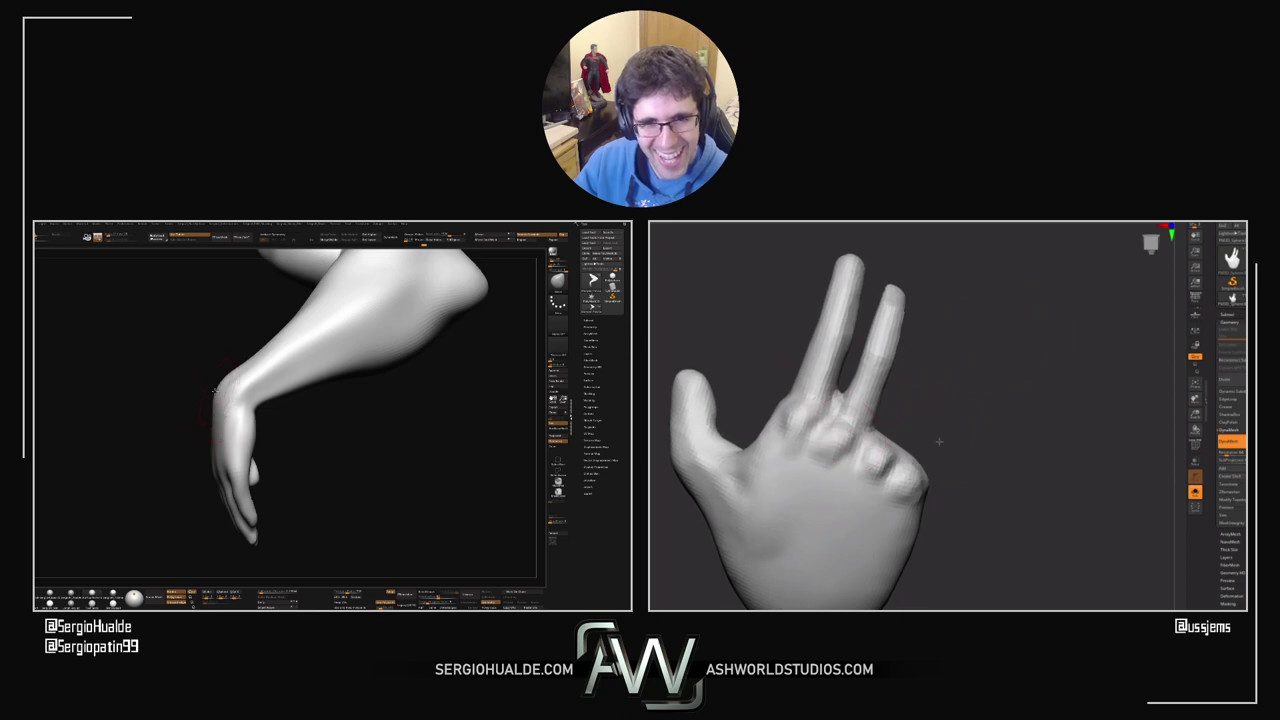
mouse_move(212, 400)
left_mouse_down()
mouse_move(234, 397)
mouse_move(213, 401)
left_mouse_up()
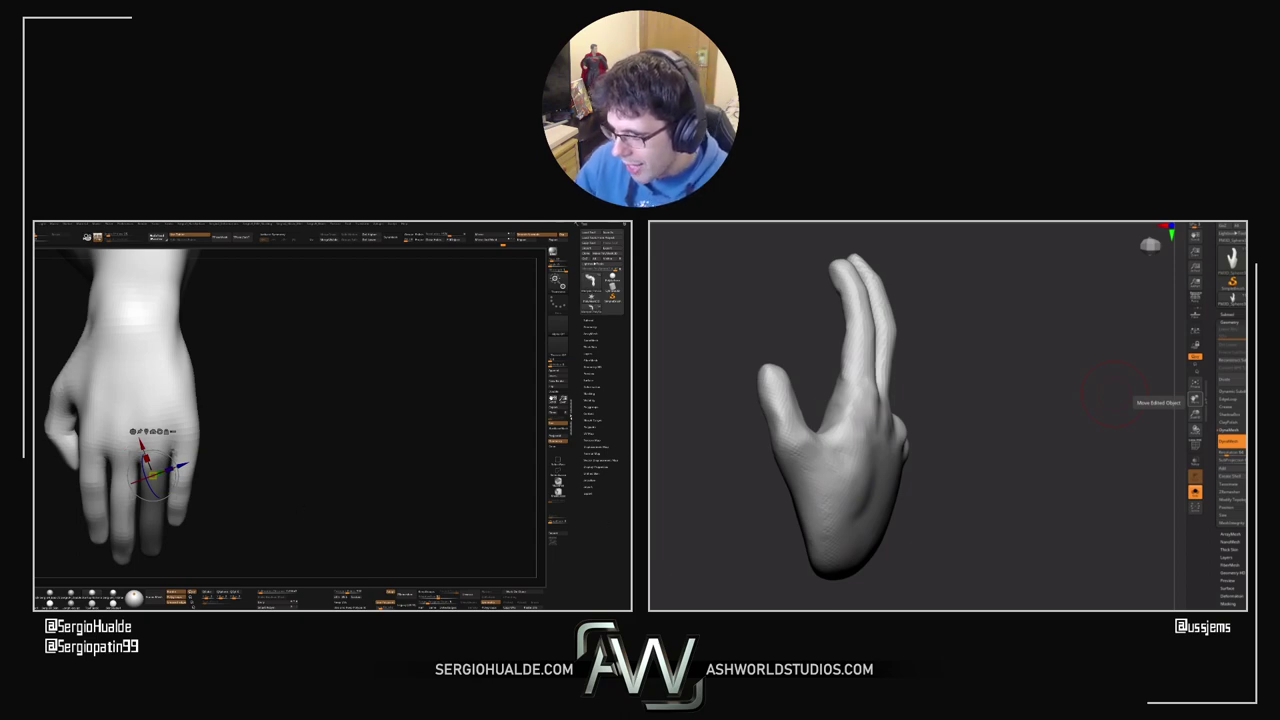
Step: Invert the palm form's mask around the ring-finger knuckle and pull out a ring finger with the transform gizmo
left_click_drag(1112, 390, 925, 485)
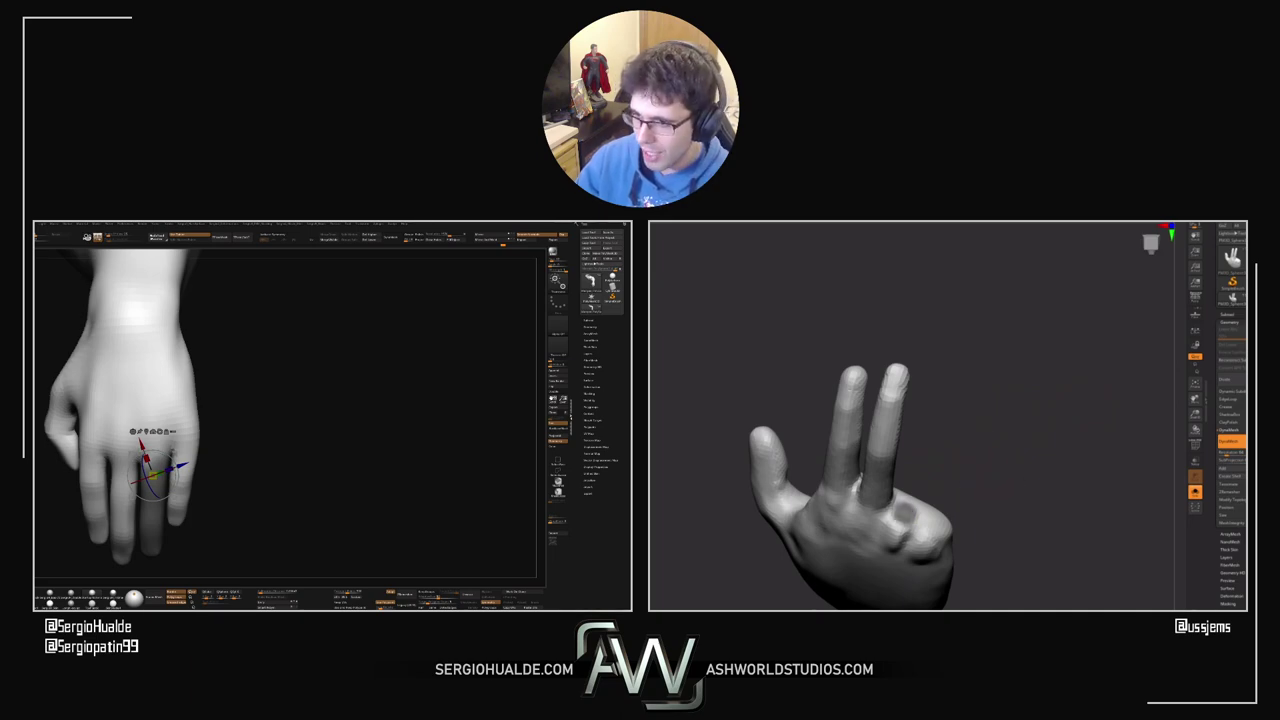
left_click(987, 477, "ctrl")
key("w")
left_click_drag(954, 489, 942, 394)
left_click_drag(284, 427, 238, 454)
left_click_drag(942, 394, 945, 391)
Step: Adjust the unmasked fingers on the arm's hand with the gizmo, settle the palm form's ring finger, and clear its mask
left_click(232, 457, "ctrl")
left_click_drag(231, 457, 218, 445)
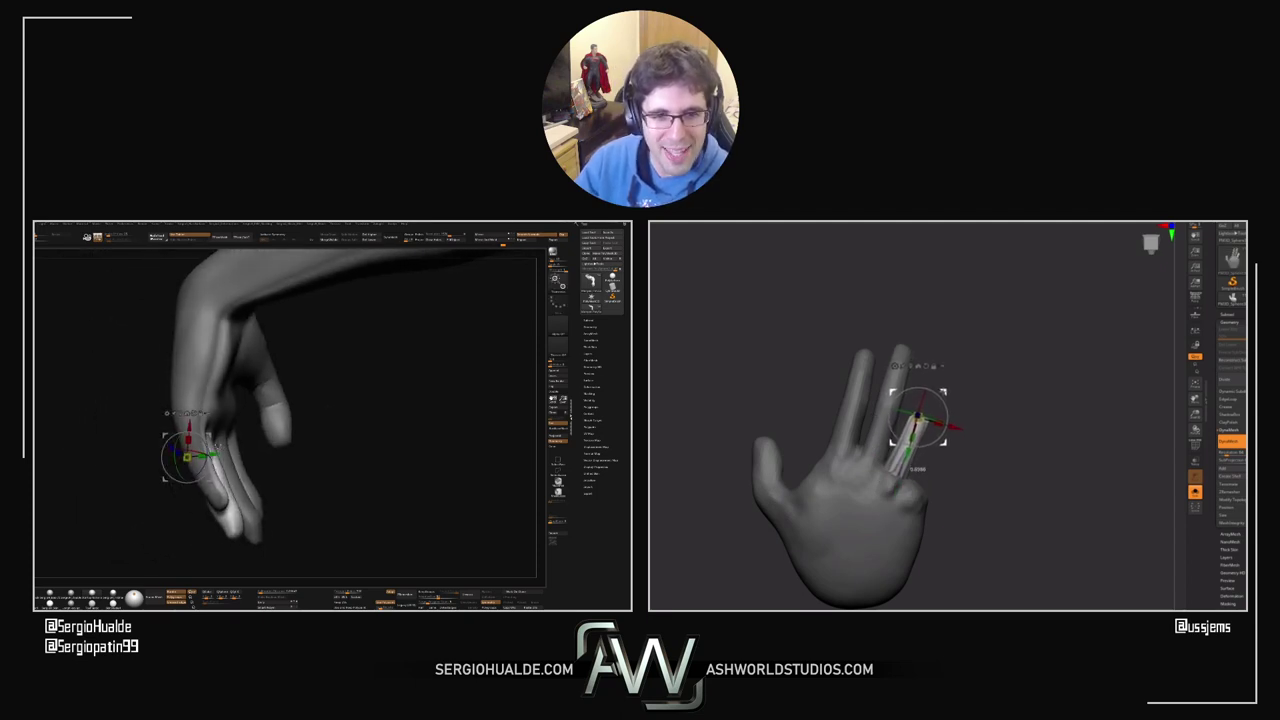
left_click_drag(945, 391, 941, 396)
left_click_drag(217, 445, 212, 442)
left_click_drag(1014, 508, 1019, 521, "ctrl")
left_click_drag(212, 442, 215, 431)
key("q")
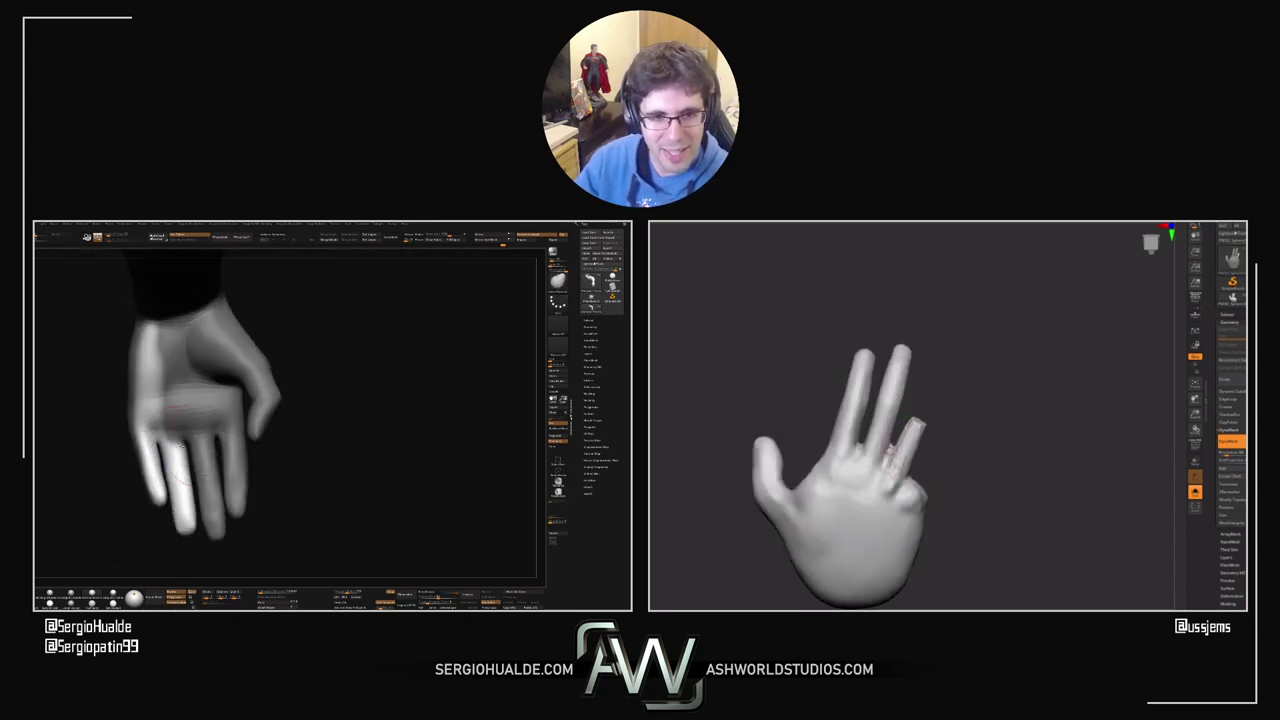
Step: Clear the mask on the arm's hand and smooth the base of the palm form's ring finger
right_click_drag(147, 457, 131, 460, "ctrl")
left_click_drag(123, 473, 152, 484, "ctrl")
left_click_drag(891, 471, 893, 490, "shift")
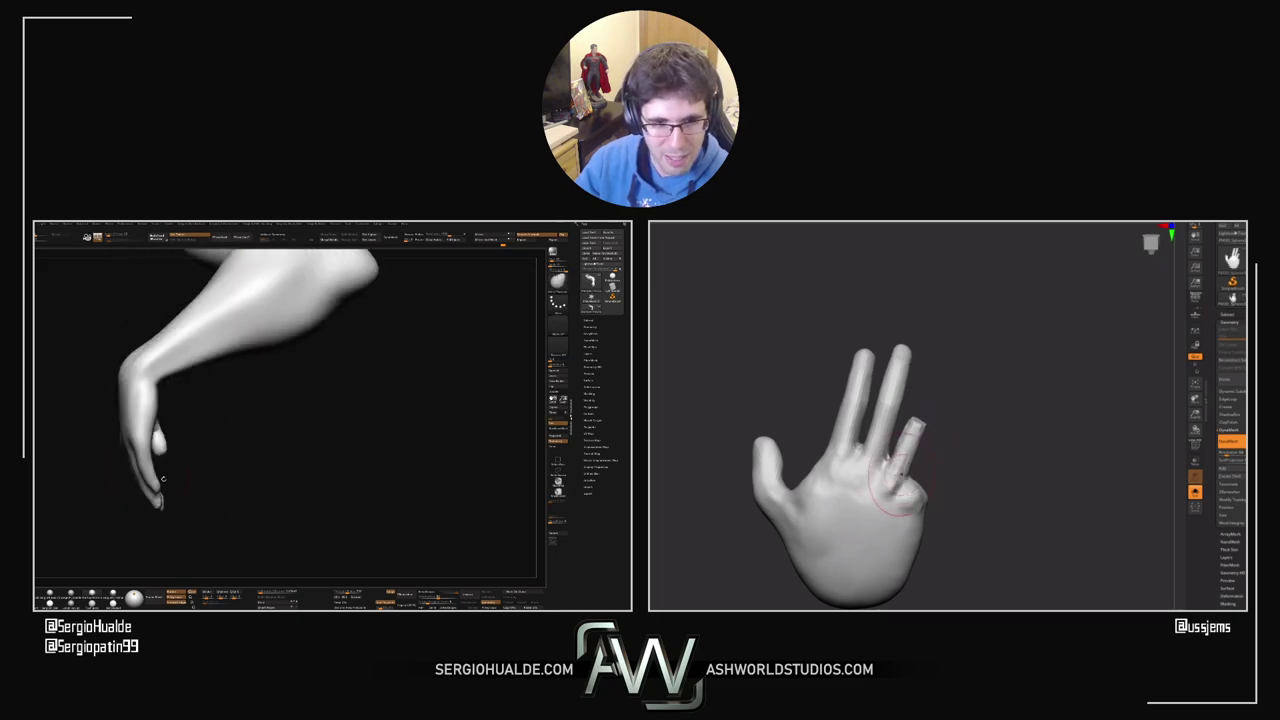
left_click_drag(152, 484, 196, 437)
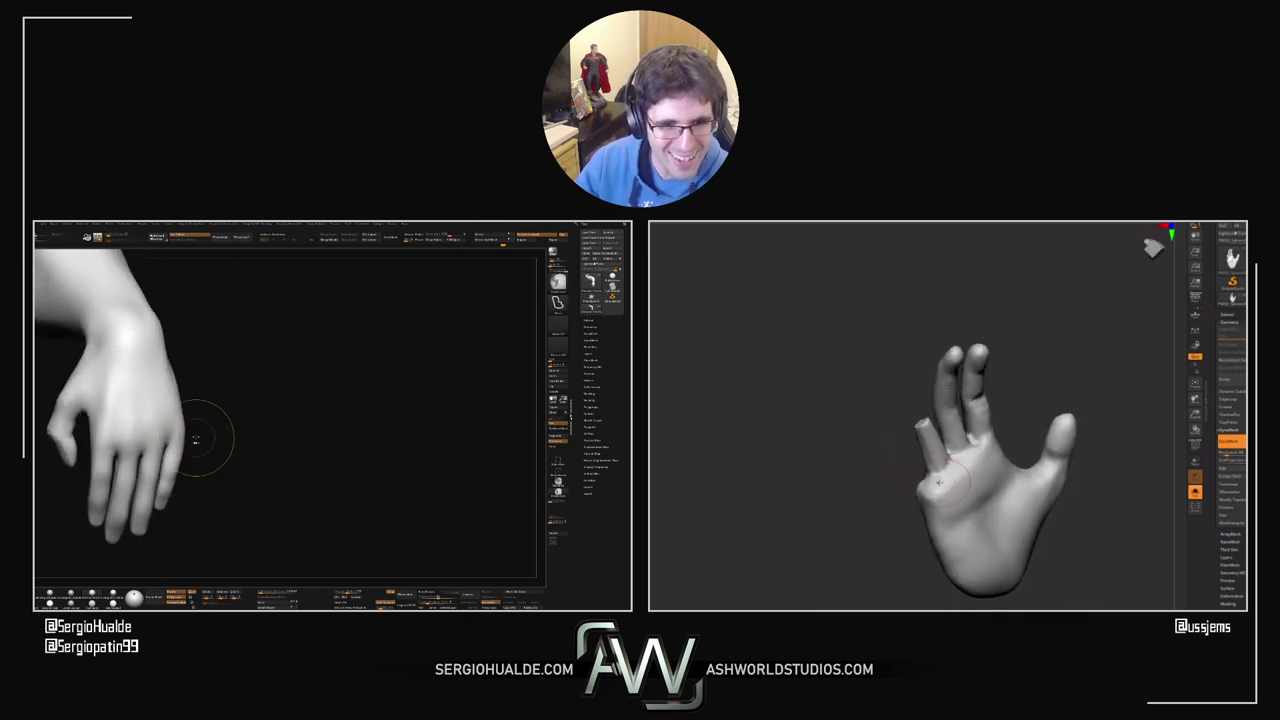
Step: Lasso-mask the four fingers on the arm's hand, soften and invert the mask, and bend them with the transform gizmo
left_click_drag(76, 463, 97, 590, "ctrl")
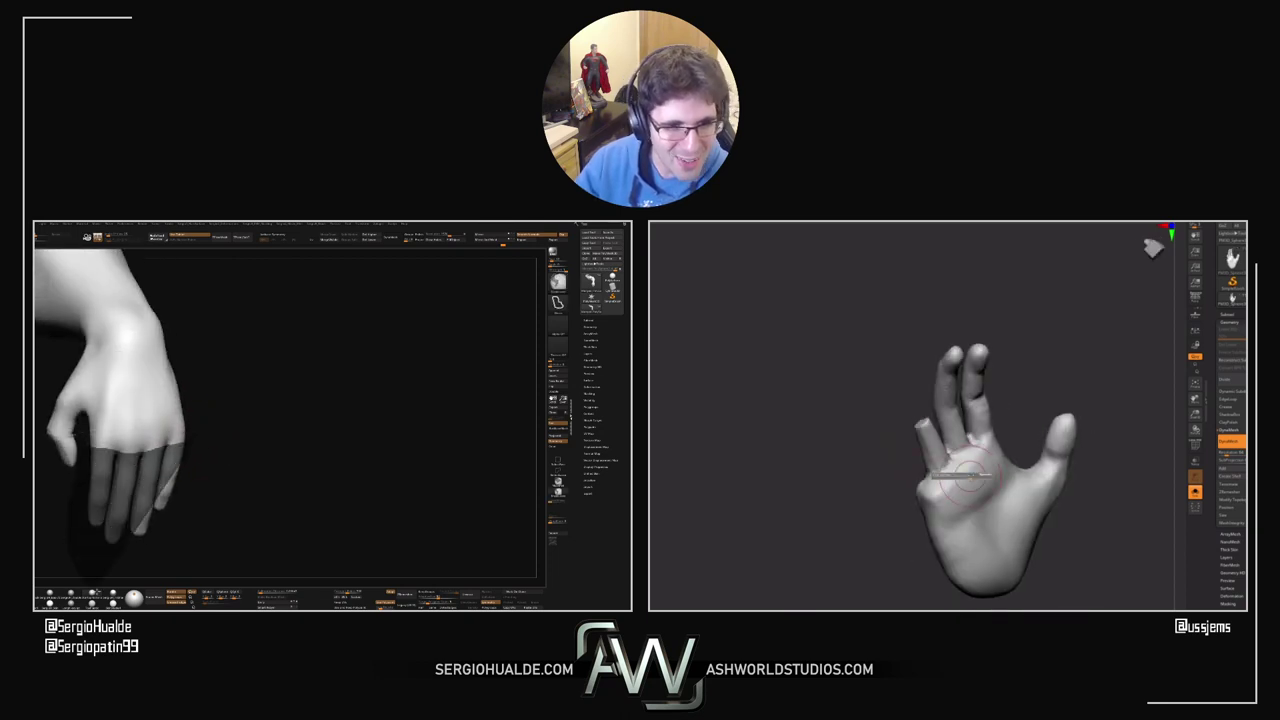
left_click(63, 486, "ctrl")
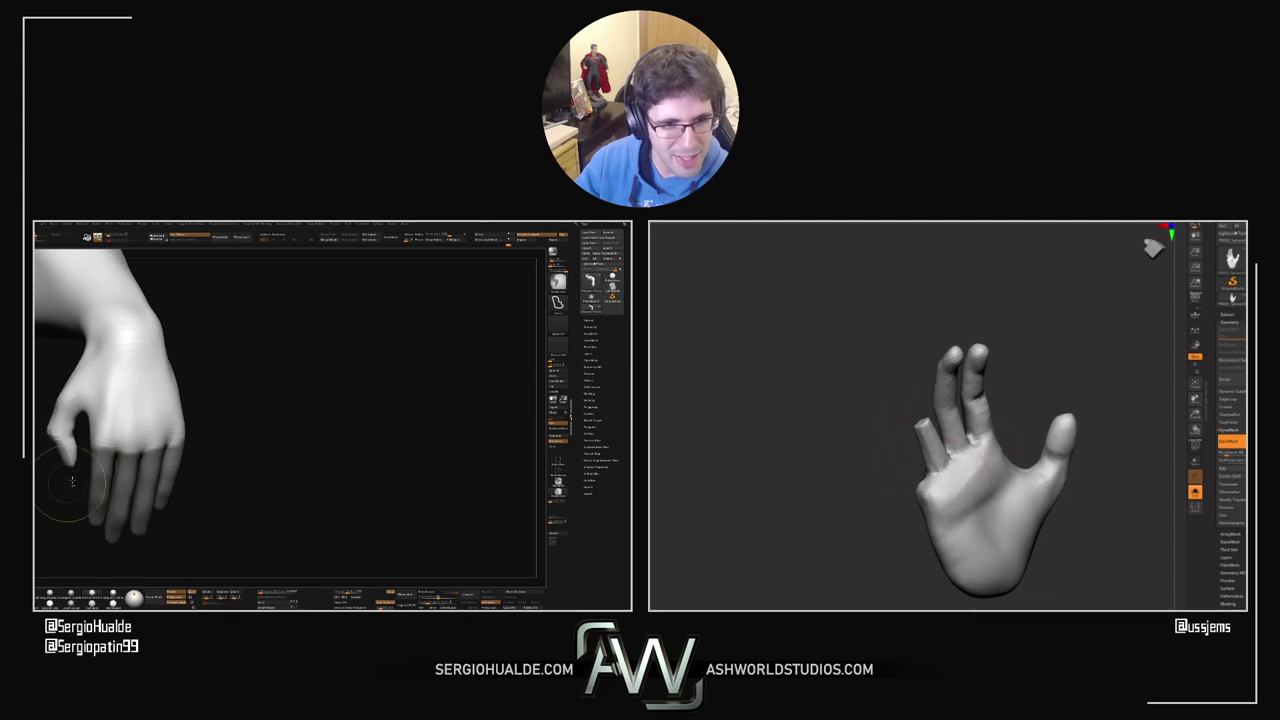
left_click_drag(130, 458, 166, 470)
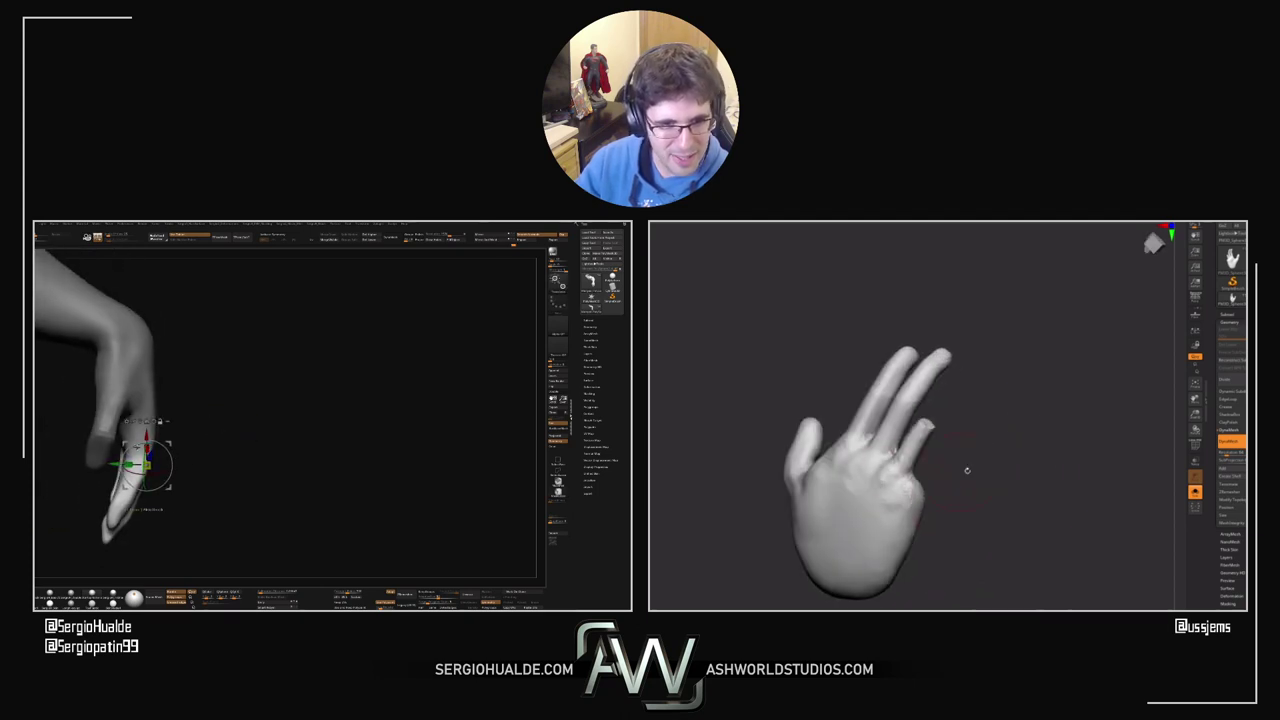
left_click_drag(967, 470, 991, 490)
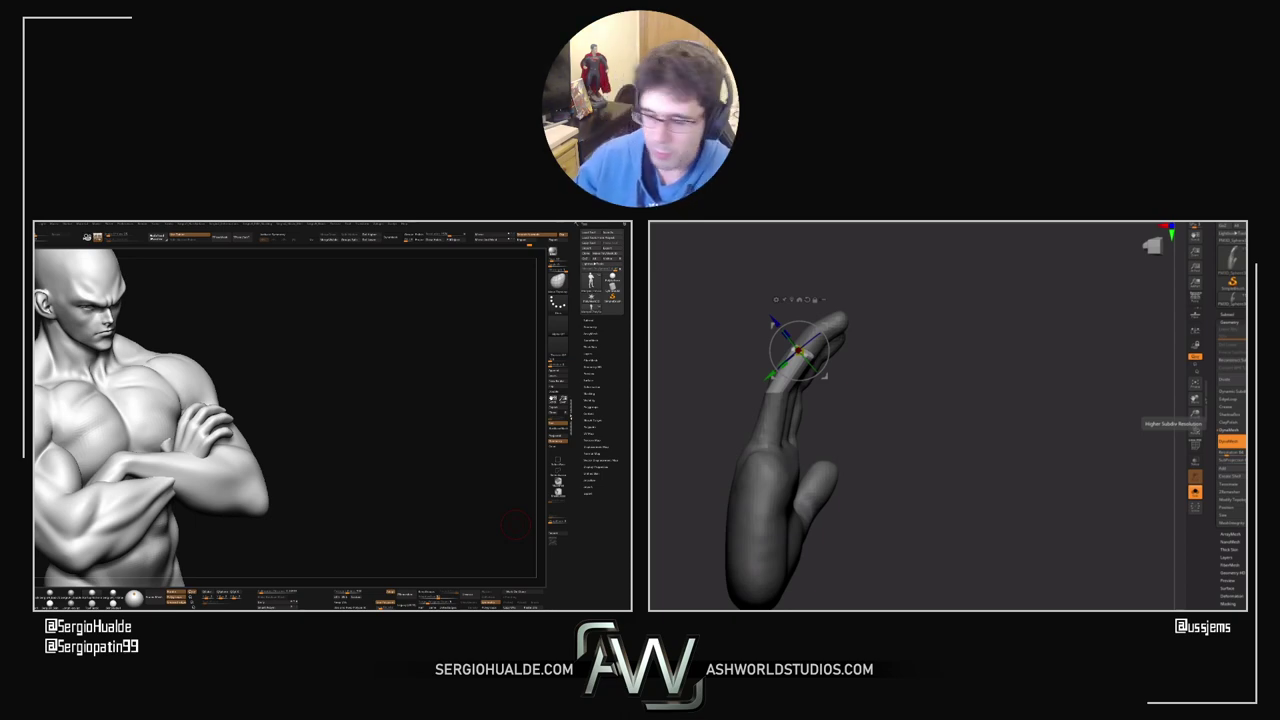
Step: Isolate the crossed-arm figure's arm and hand by hiding the rest of the body
left_click_drag(341, 444, 226, 463)
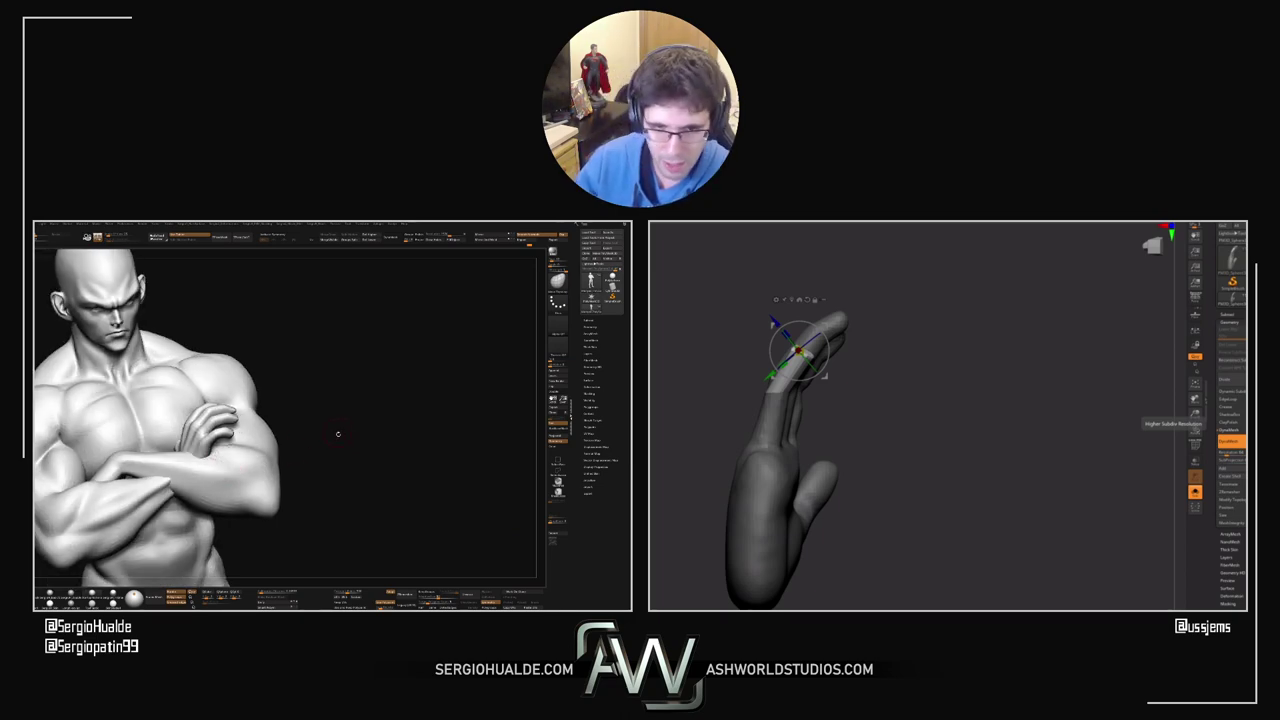
left_click_drag(338, 434, 340, 390)
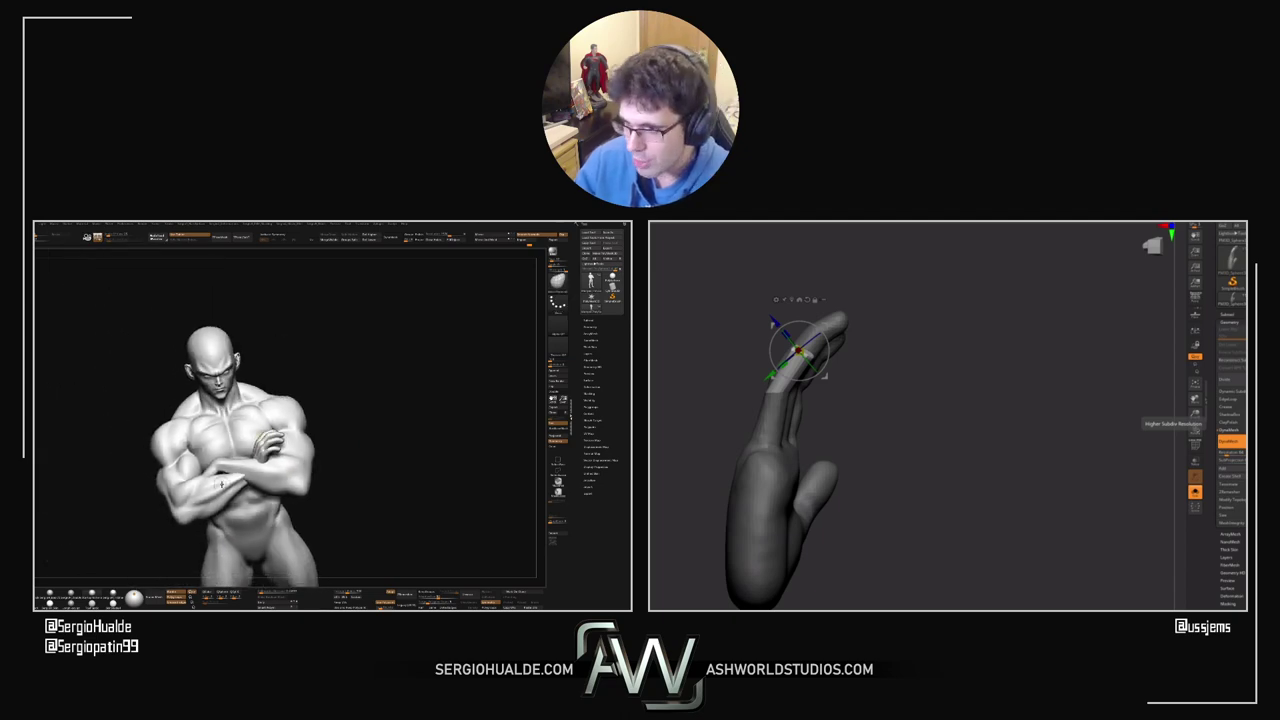
right_click_drag(250, 460, 206, 474, "ctrl")
left_click(228, 477, "ctrl+shift")
mouse_move(205, 474)
left_mouse_down()
mouse_move(186, 462)
mouse_move(201, 473)
left_mouse_up()
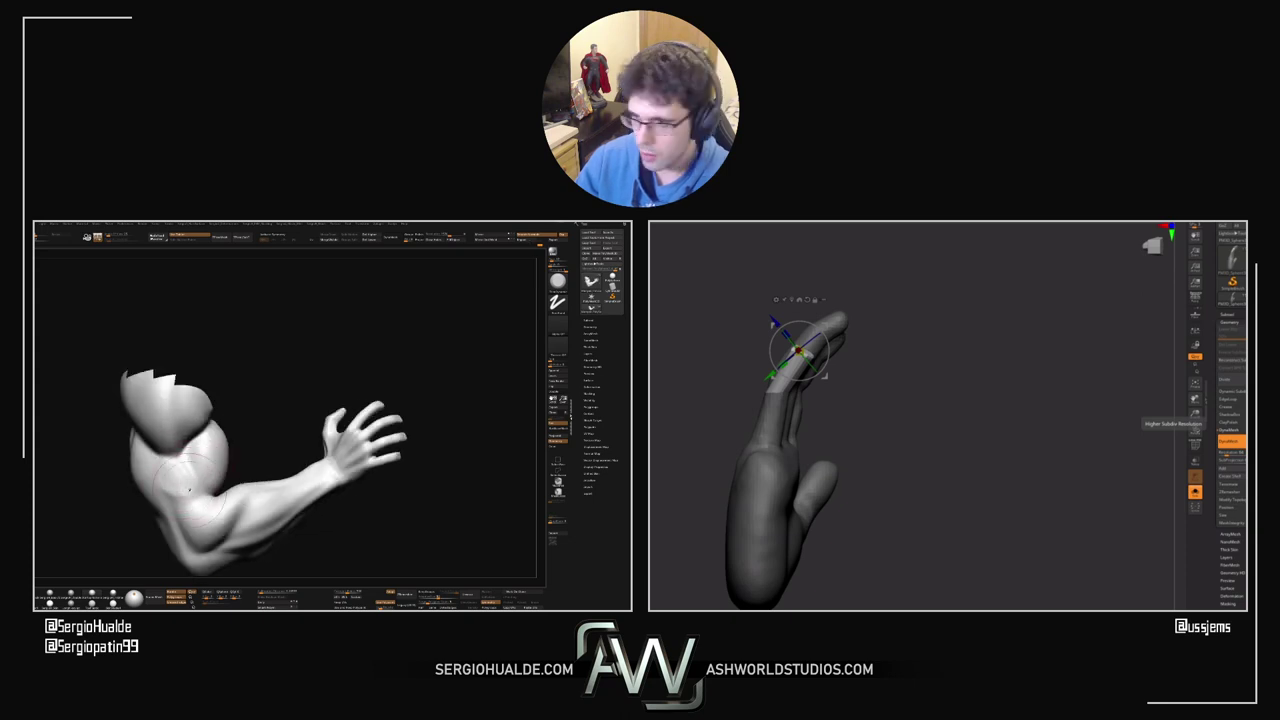
Step: Mask part of the palm form's ring finger, activate its transform gizmo, and refine the isolated upper arm
left_click_drag(1014, 344, 1105, 342)
left_click_drag(186, 487, 200, 481)
key("q")
left_click_drag(835, 380, 843, 434, "ctrl")
key("w")
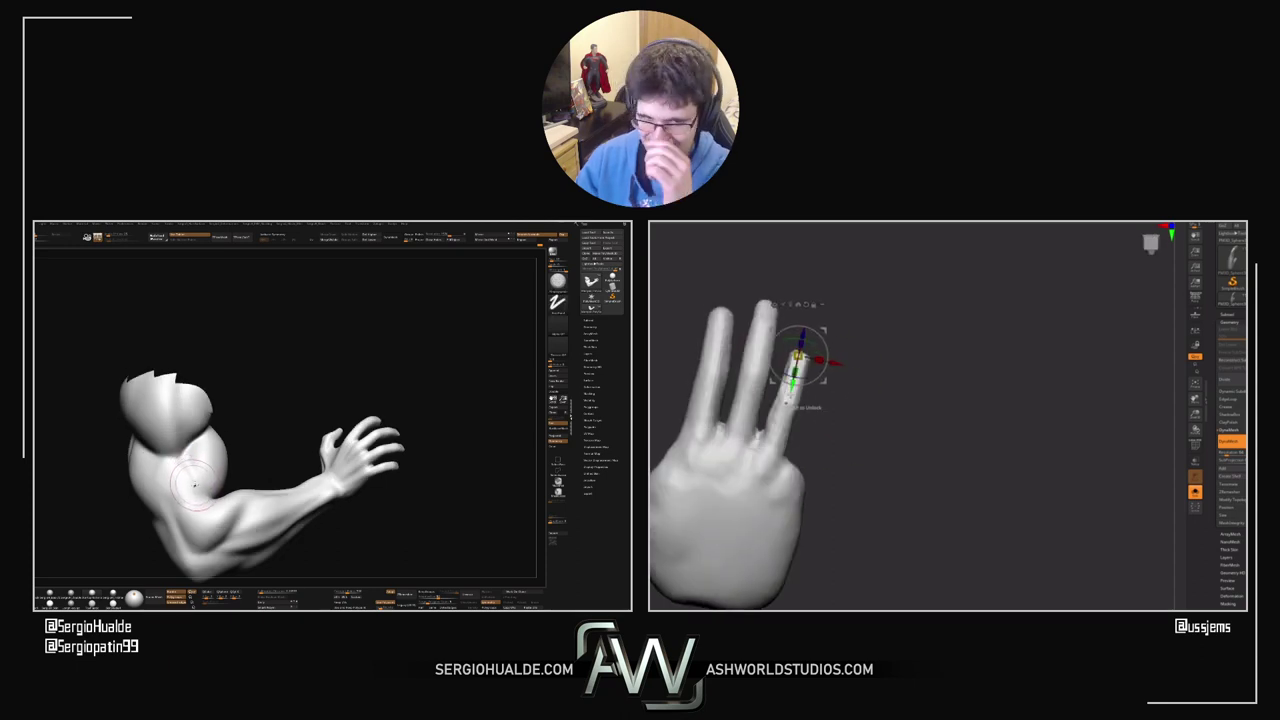
Step: Finish the extended ring finger segment on the palm form and refine the isolated upper arm
key("q")
right_click_drag(178, 469, 180, 465)
left_click_drag(804, 424, 796, 421)
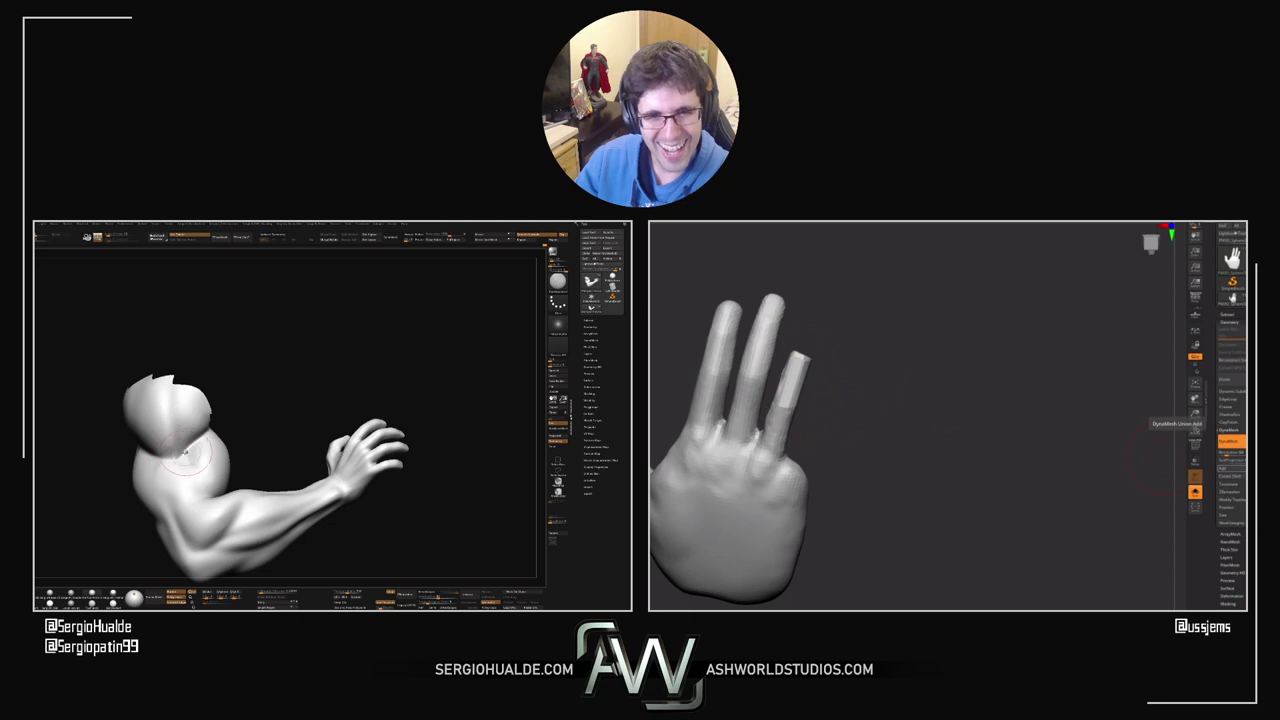
right_click_drag(178, 467, 187, 477)
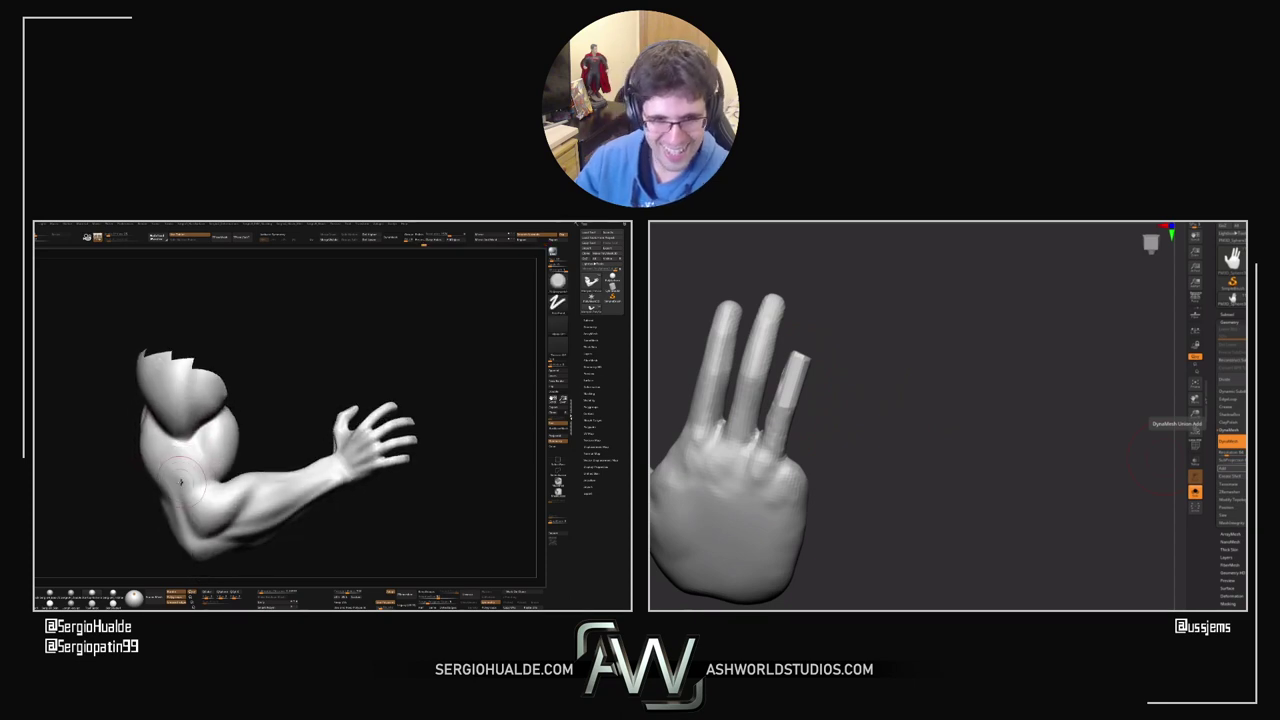
left_click_drag(966, 386, 978, 384)
left_click_drag(906, 363, 983, 391, "alt")
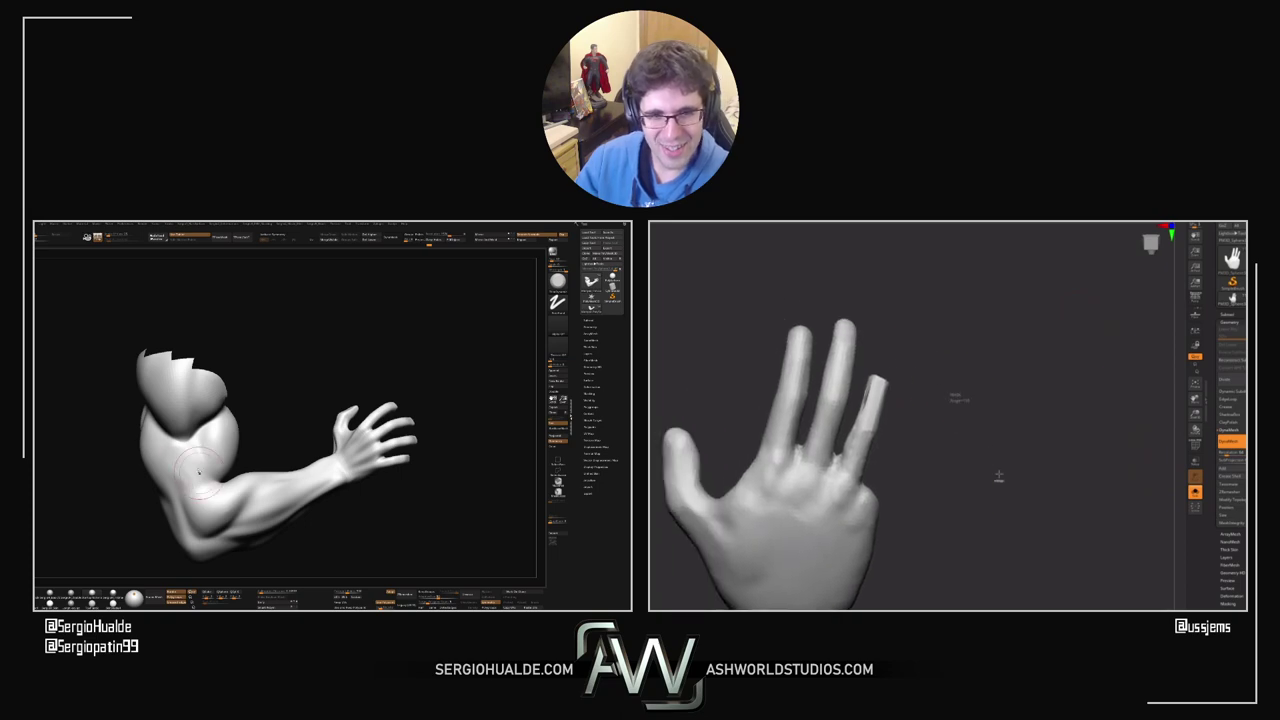
Step: Mask the tip of the palm form's ring finger, invert the mask, and extend the finger with the transform gizmo
right_click_drag(879, 388, 850, 425)
right_click_drag(909, 366, 901, 377)
left_click_drag(868, 380, 888, 384, "ctrl")
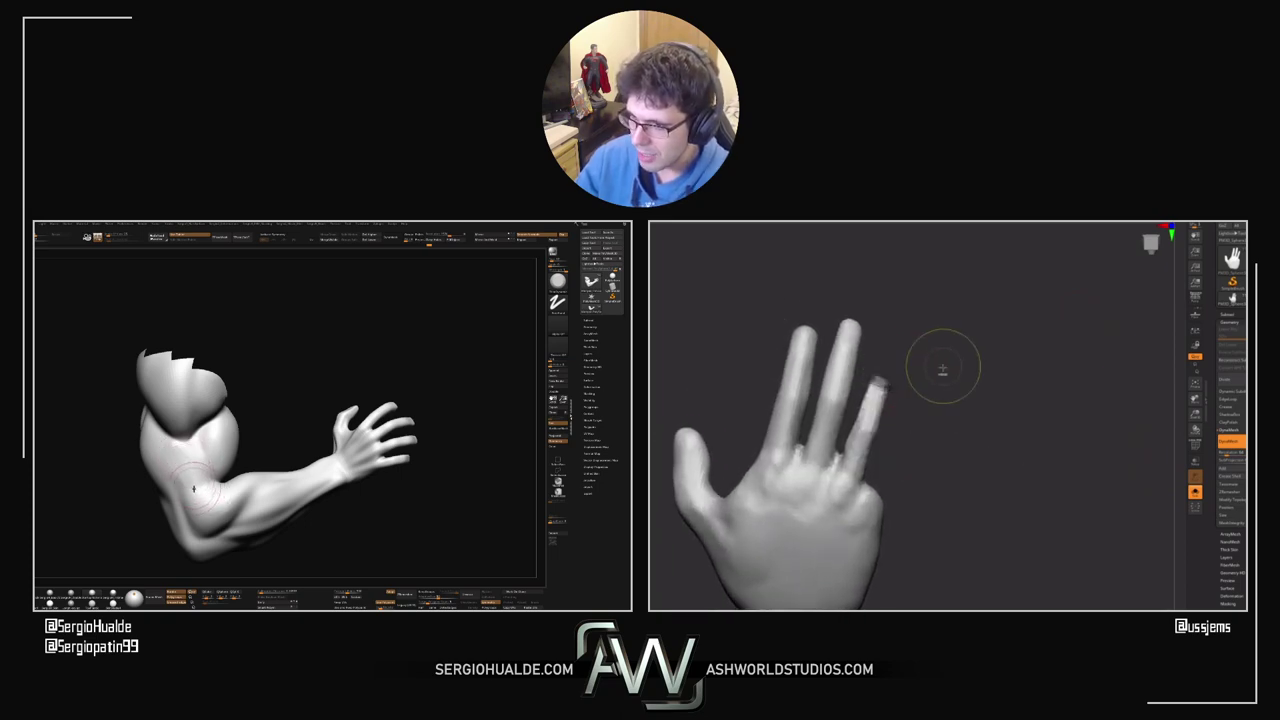
left_click(926, 383, "ctrl")
key("w")
right_click_drag(914, 386, 918, 364)
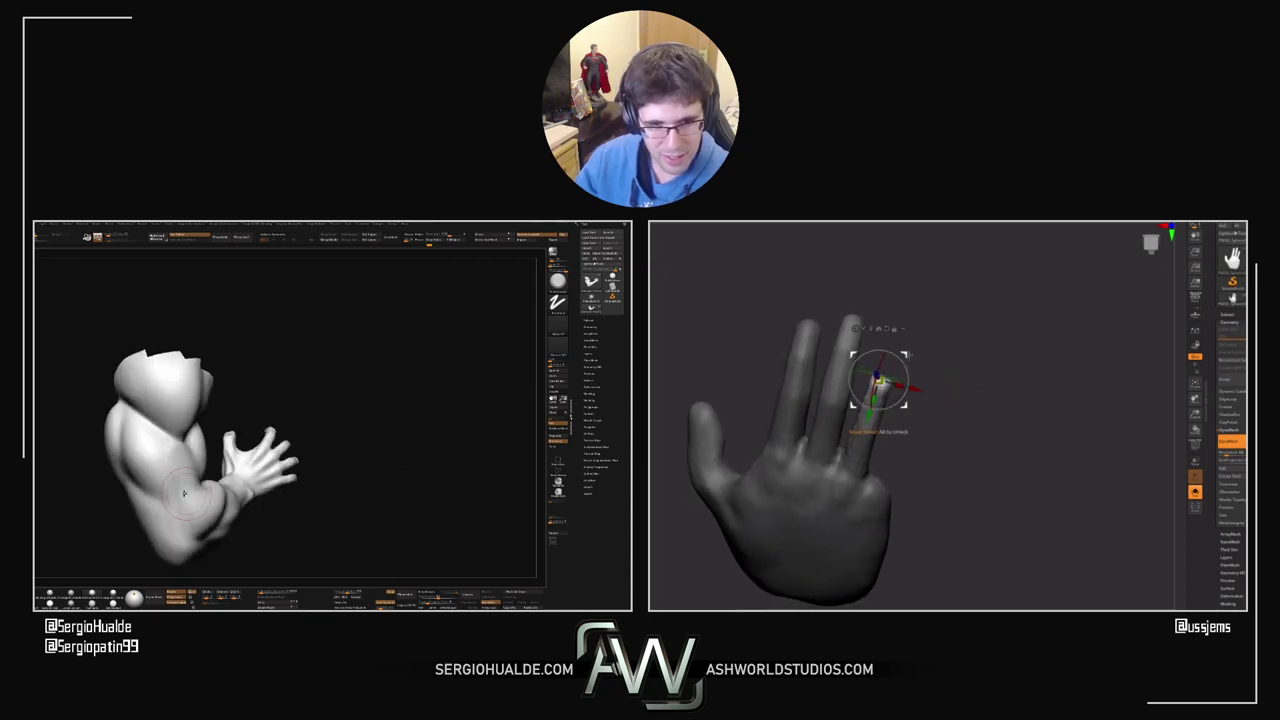
left_click_drag(871, 411, 782, 367)
key("q")
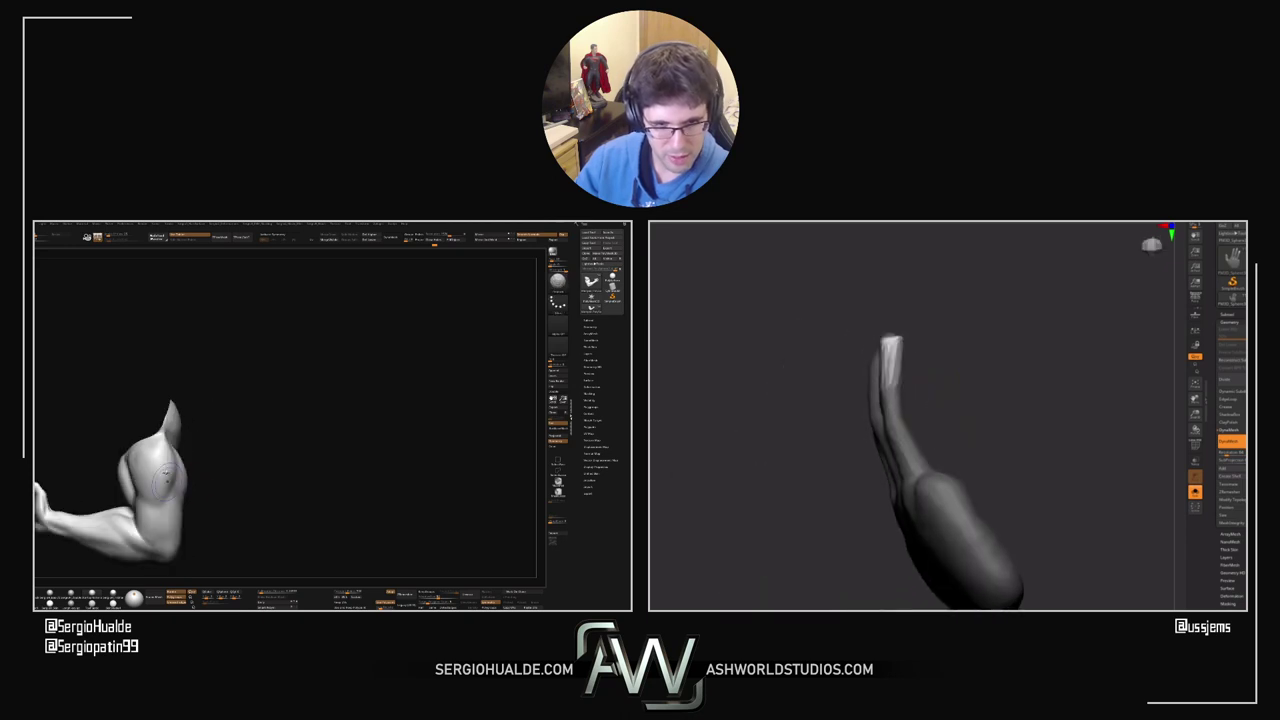
Step: Clear the mask and even out the lengthened ring finger's shape along its upper segments
left_click_drag(951, 360, 968, 390, "ctrl")
left_click_drag(842, 358, 924, 357)
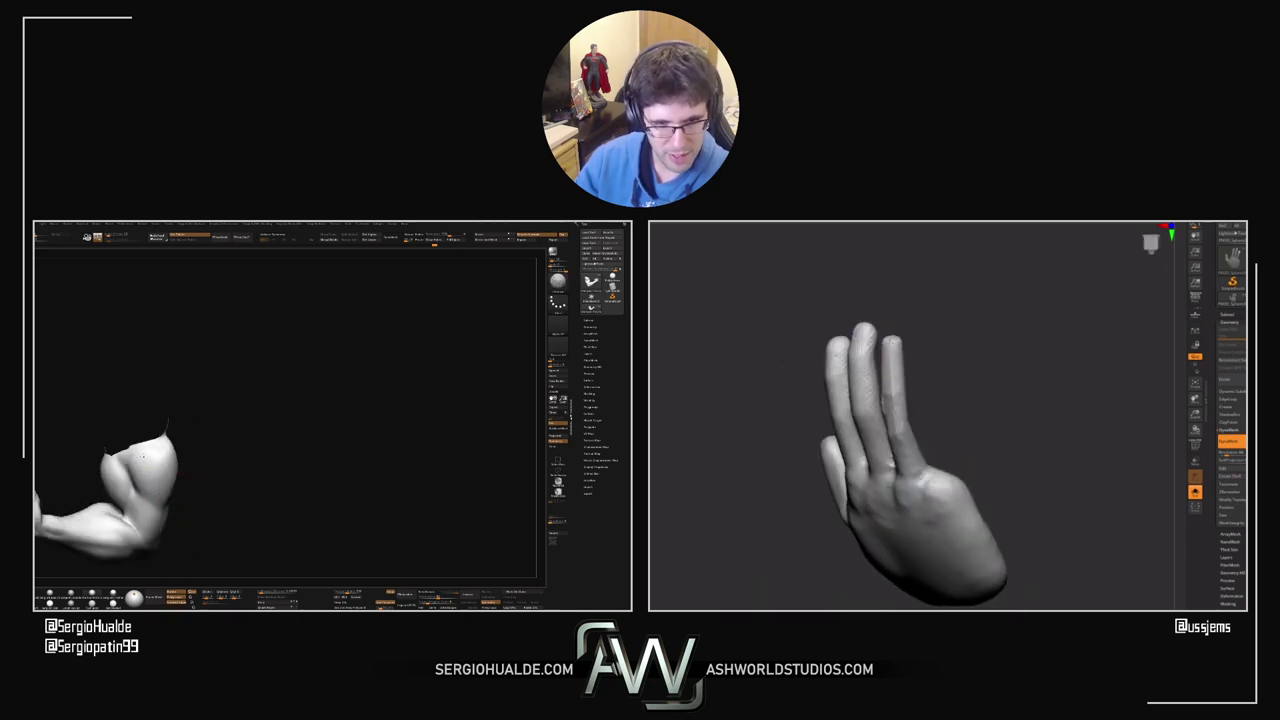
left_click_drag(816, 360, 912, 350)
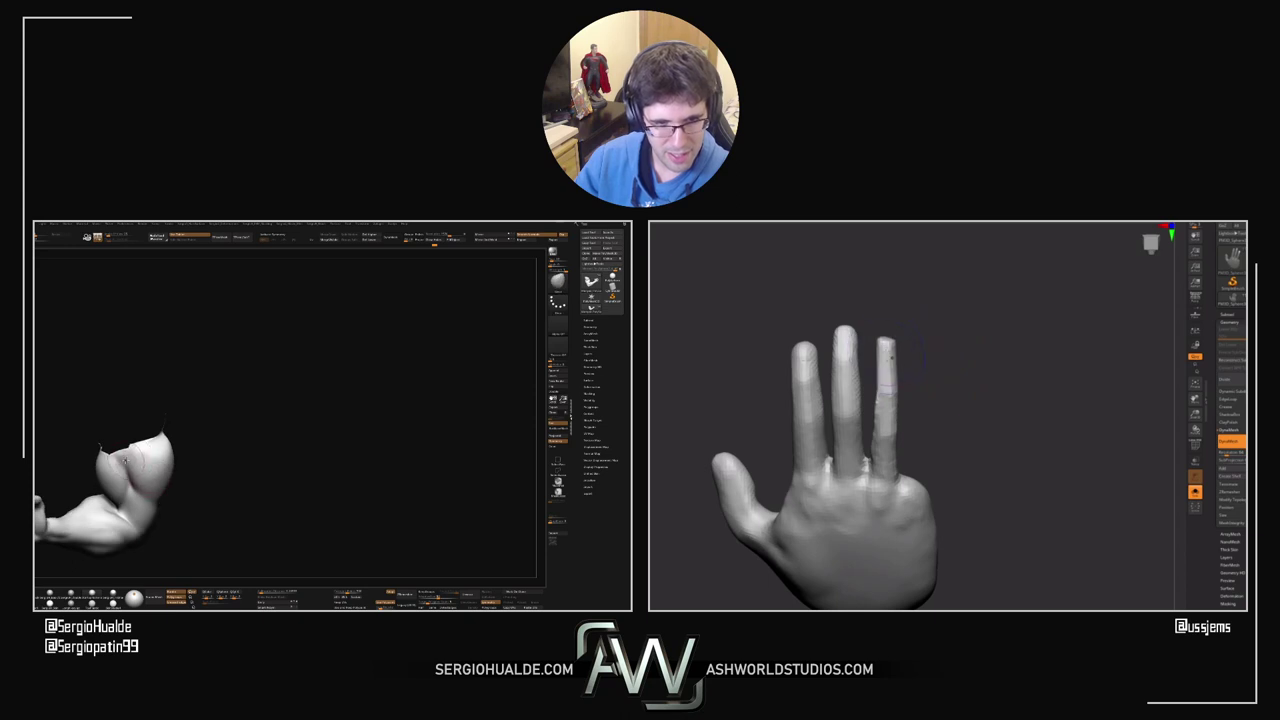
left_click_drag(961, 408, 959, 426)
left_click_drag(886, 392, 884, 425)
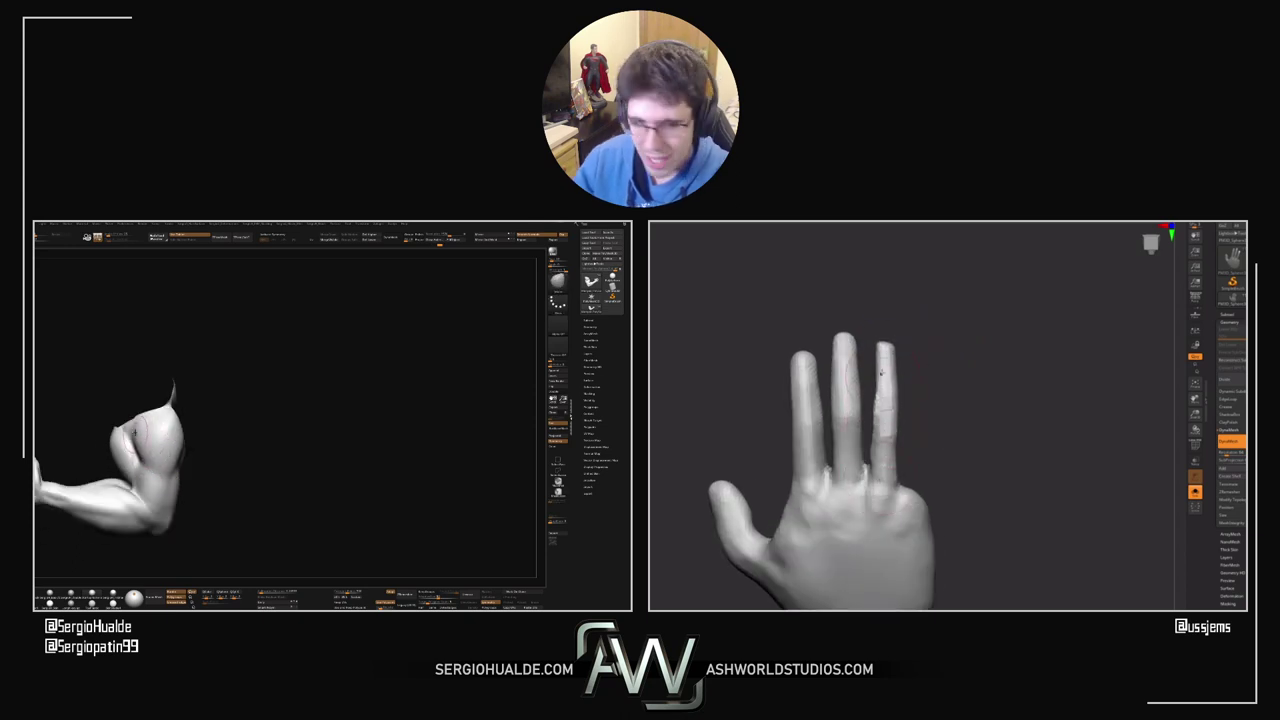
mouse_move(908, 364)
left_mouse_down()
mouse_move(897, 378)
mouse_move(920, 406)
mouse_move(851, 360)
mouse_move(932, 433)
mouse_move(897, 434)
mouse_move(893, 449)
mouse_move(886, 410)
mouse_move(946, 423)
mouse_move(865, 388)
mouse_move(888, 272)
left_mouse_up()
key("s")
left_click(883, 388)
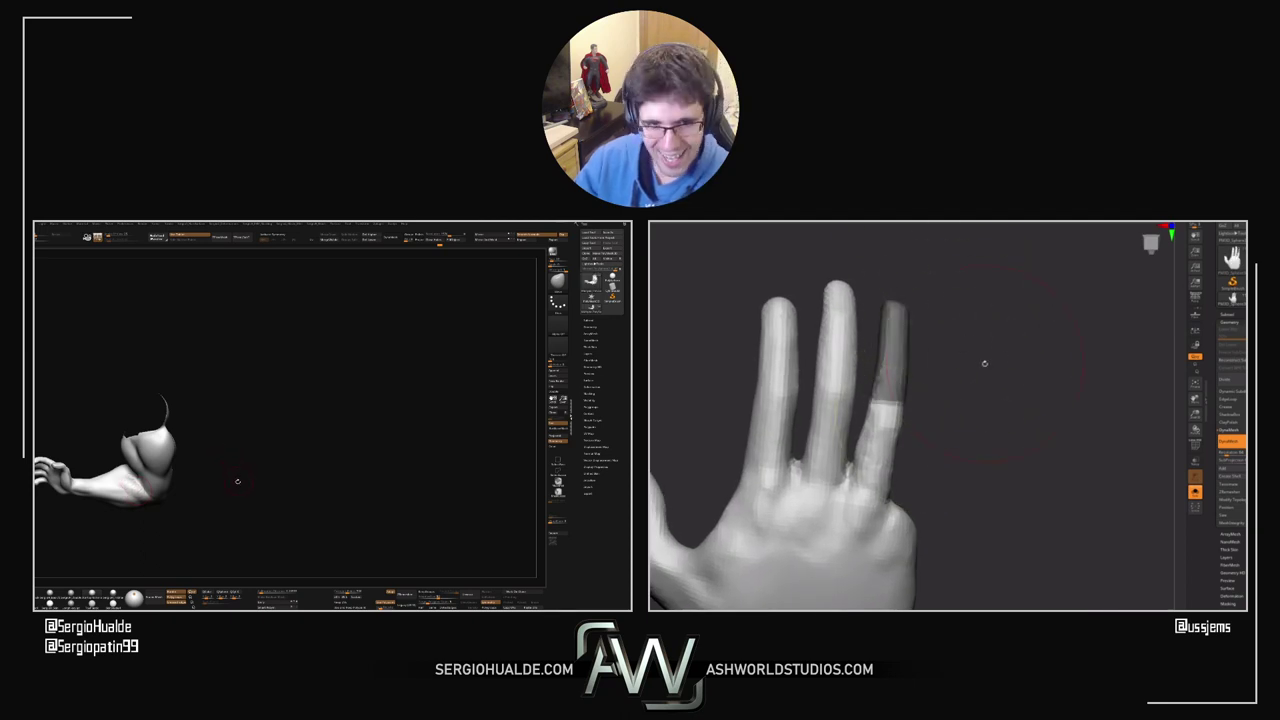
Step: Refine the shoulder and upper arm volumes of the isolated arm from several angles
left_click_drag(237, 481, 168, 435)
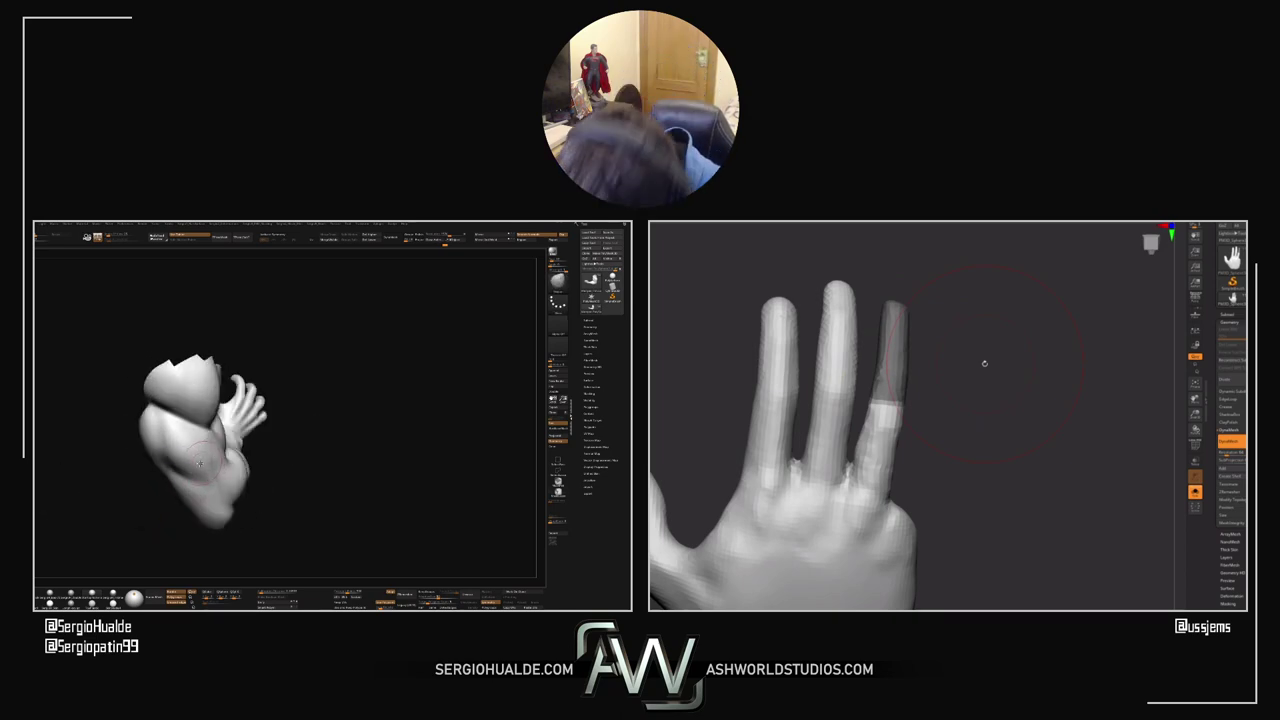
right_click_drag(184, 436, 175, 432)
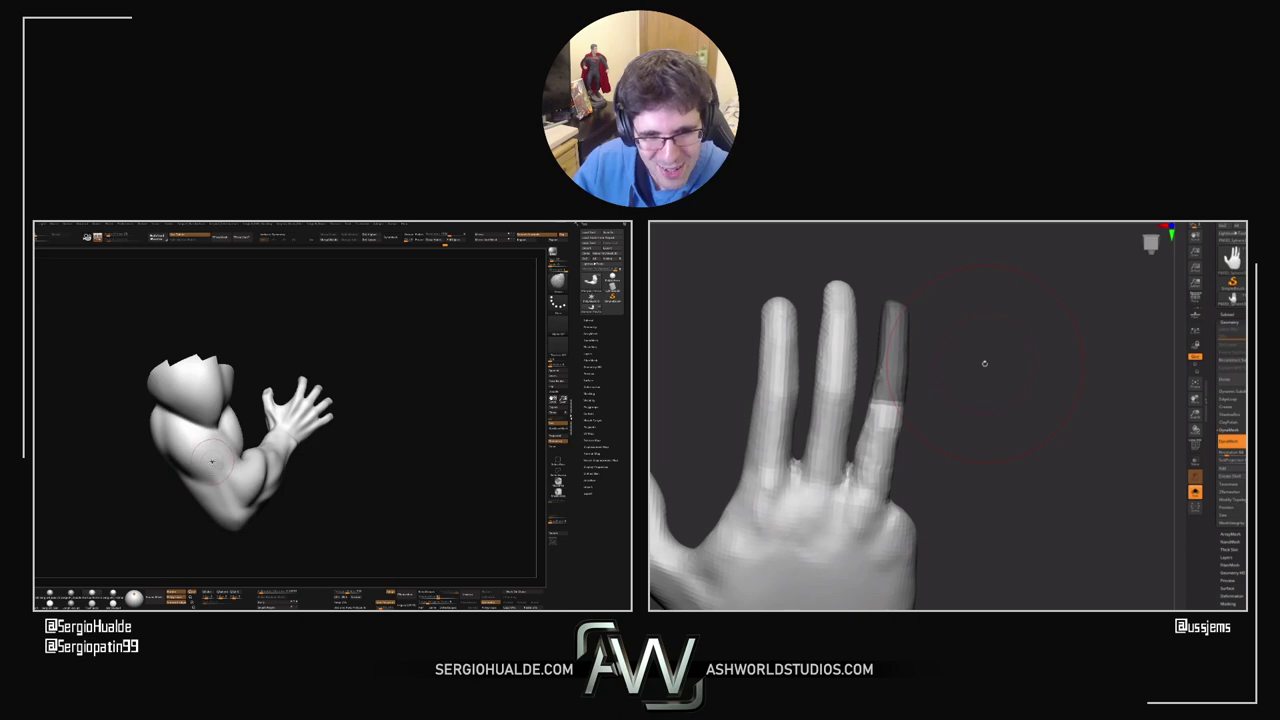
mouse_move(213, 460)
left_mouse_down()
mouse_move(196, 442)
mouse_move(217, 468)
mouse_move(213, 439)
left_mouse_up()
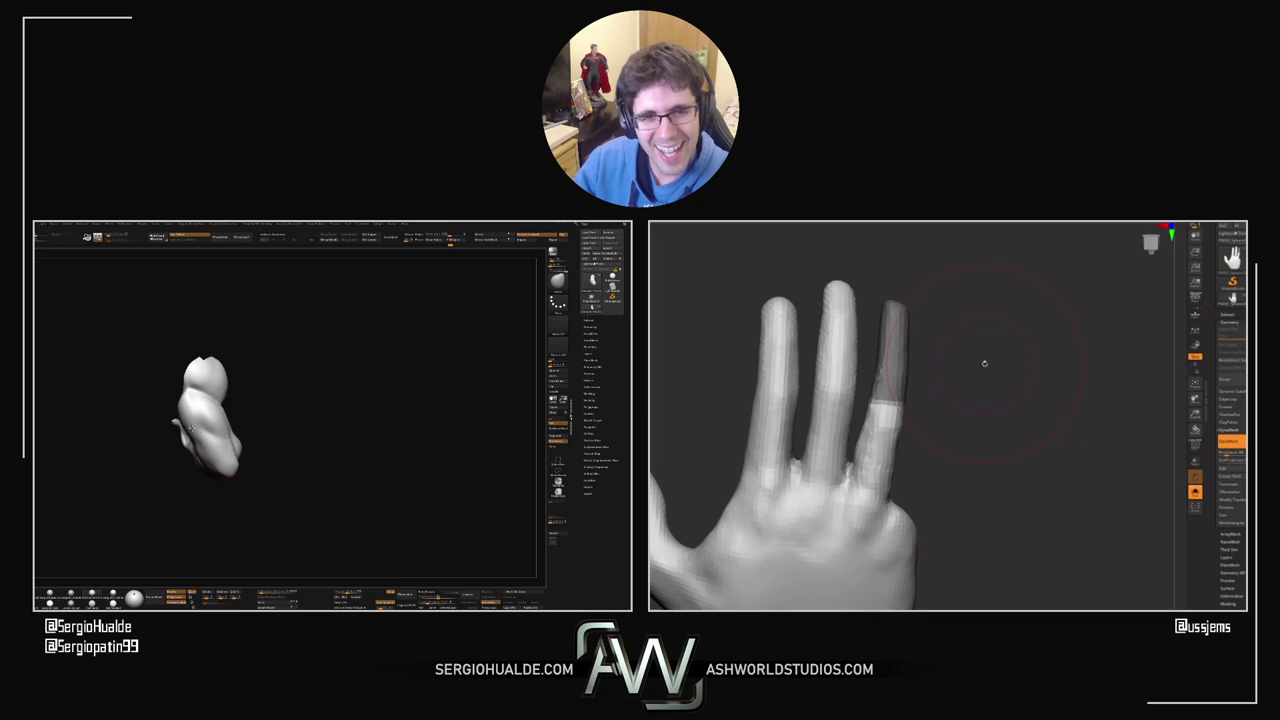
Step: Clear the ring finger's mask and reduce the brush size for detailing the finger
left_click_drag(976, 404, 1014, 446)
left_click_drag(974, 378, 1118, 572, "ctrl")
left_click_drag(1030, 452, 880, 452)
left_click_drag(867, 449, 922, 459, "ctrl")
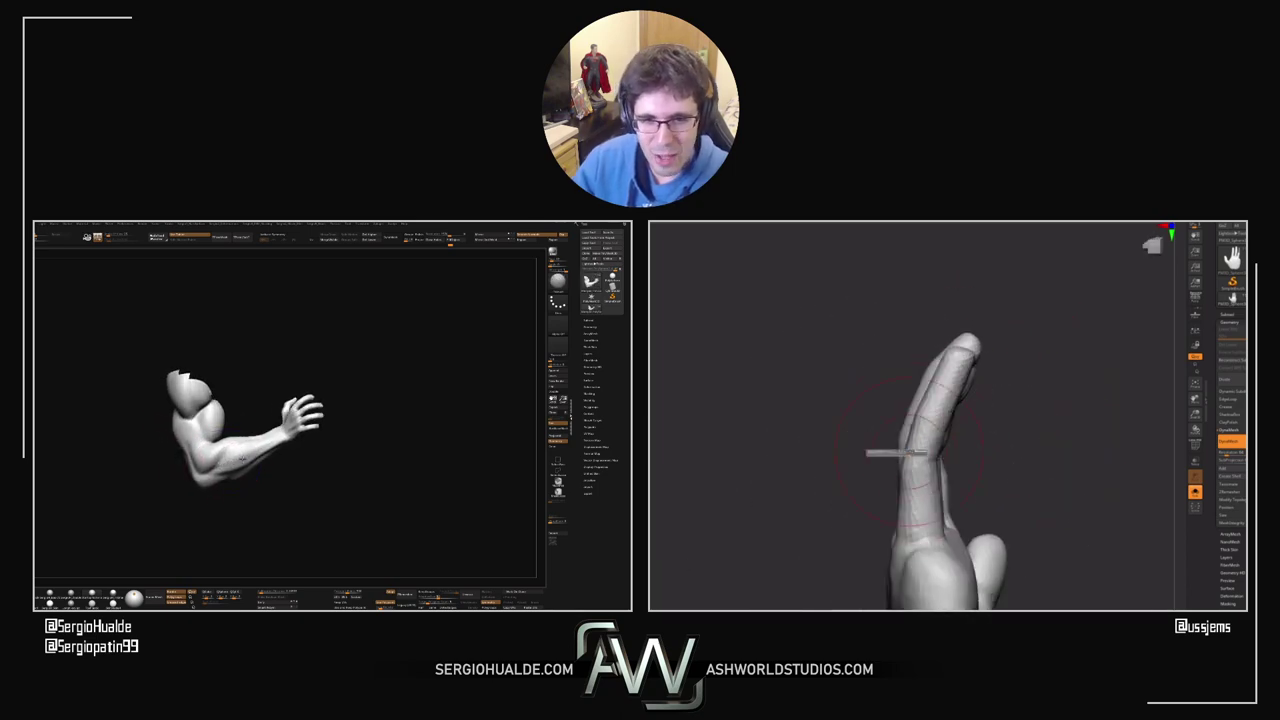
right_click_drag(253, 450, 228, 450)
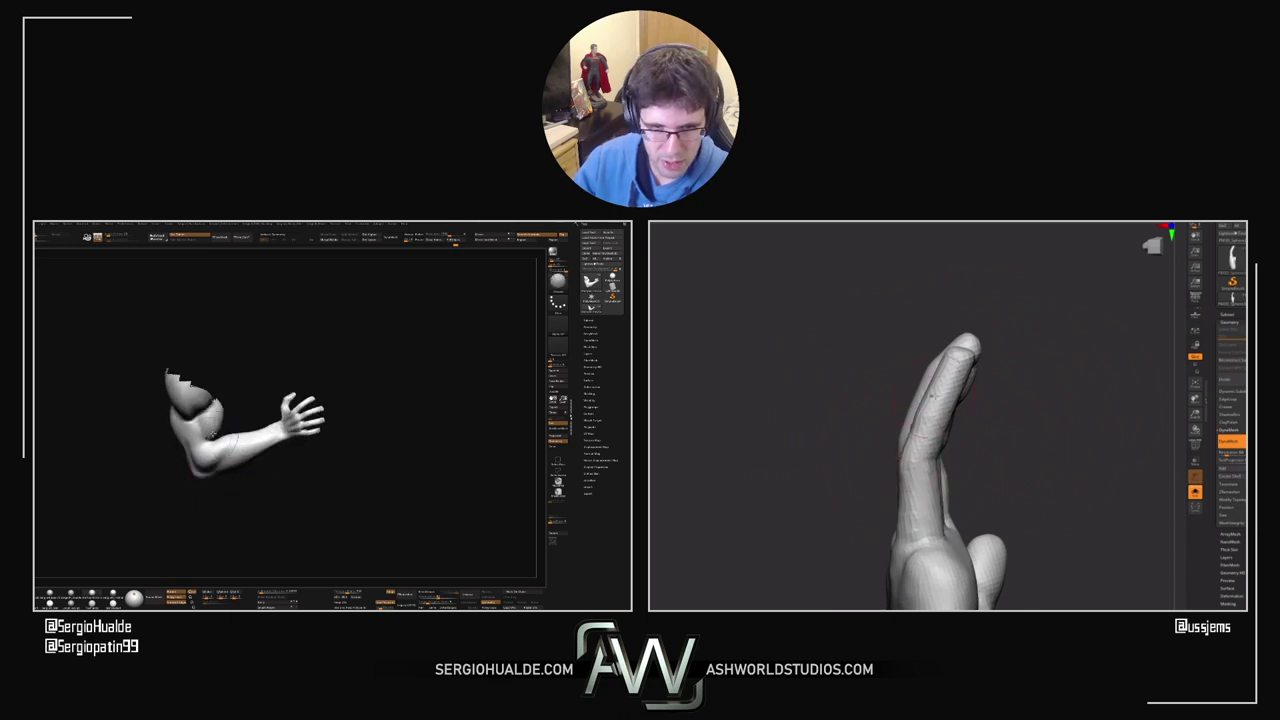
Step: Mask the ring finger's upper segment, soften and invert the mask, and bend the fingertip forward with the transform gizmo
mouse_move(838, 398)
left_mouse_down()
mouse_move(946, 395)
mouse_move(990, 325)
left_mouse_up()
left_click(919, 394, "ctrl")
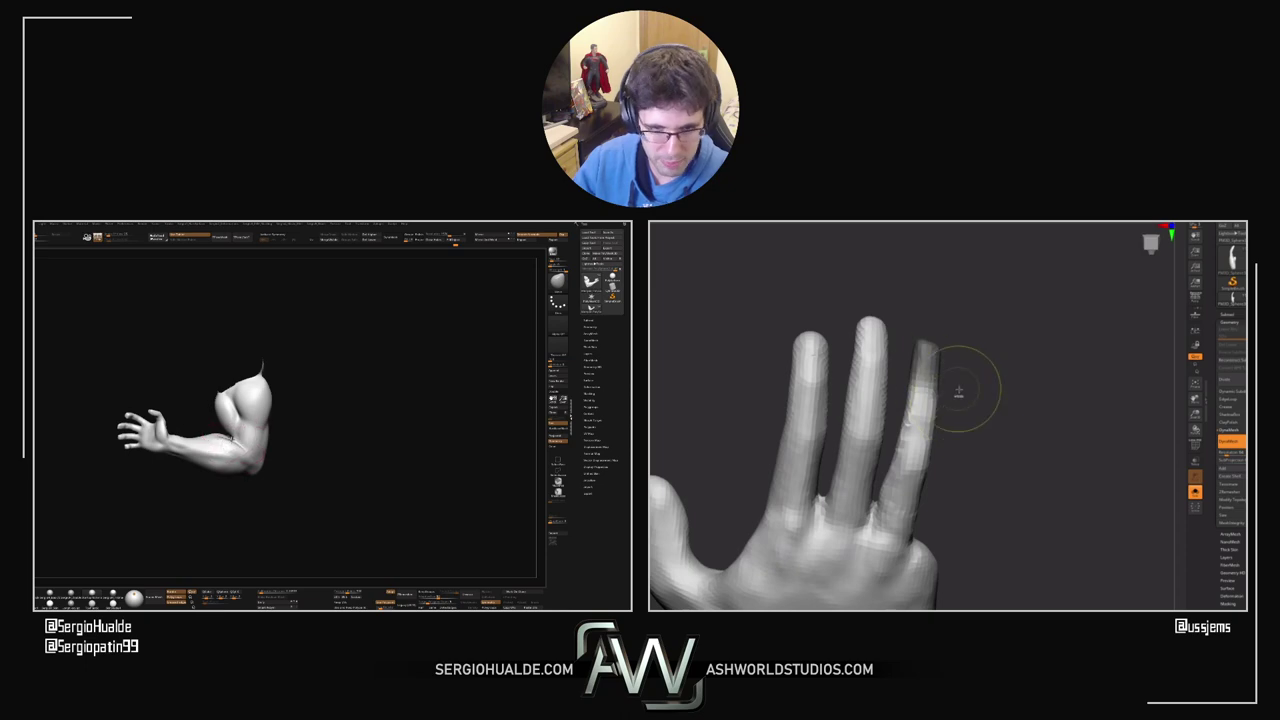
key("ctrl+z")
left_click(967, 389, "ctrl")
left_click(938, 388, "ctrl")
key("w")
left_click_drag(974, 409, 872, 409)
mouse_move(955, 345)
left_mouse_down("alt")
mouse_move(953, 388)
mouse_move(974, 369)
mouse_move(1034, 406)
mouse_move(930, 425)
mouse_move(895, 418)
mouse_move(887, 388)
left_mouse_up("alt")
key("q")
right_click_drag(214, 453, 229, 443)
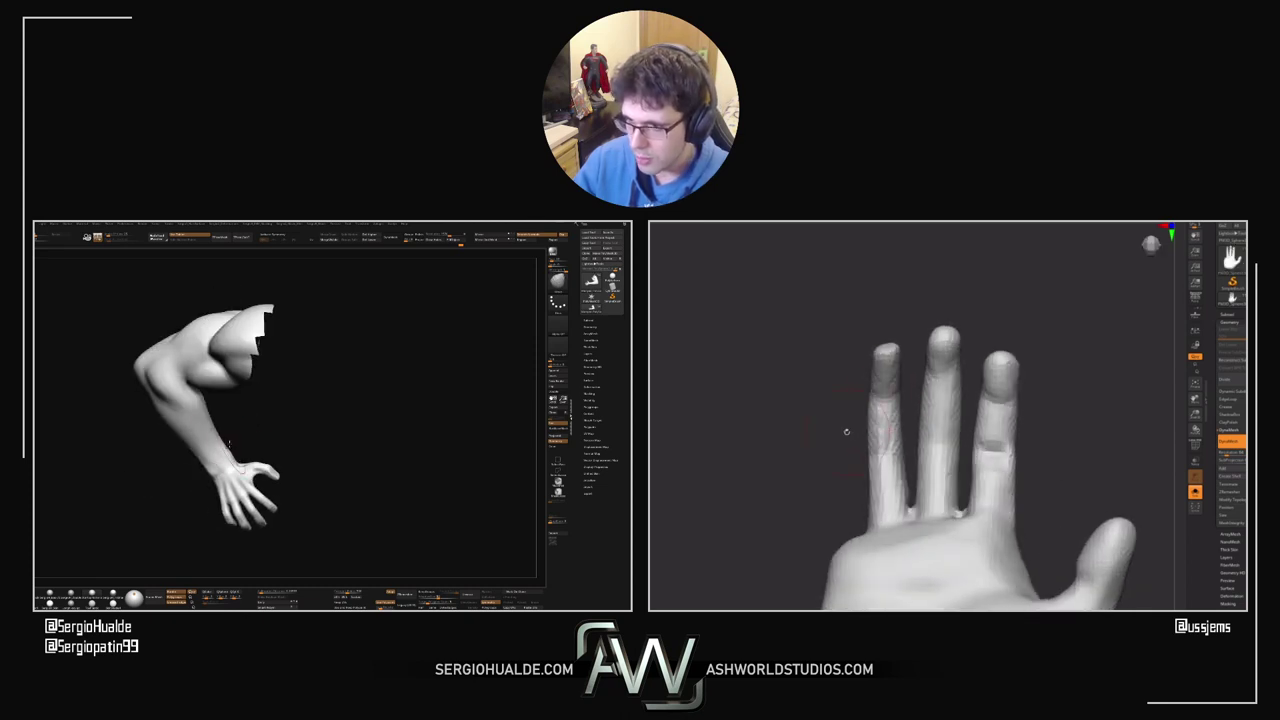
Step: Mask the outer knuckle on the palm form, invert the mask, extrude the little finger's first segment, and clear the mask
left_click_drag(847, 435, 910, 460)
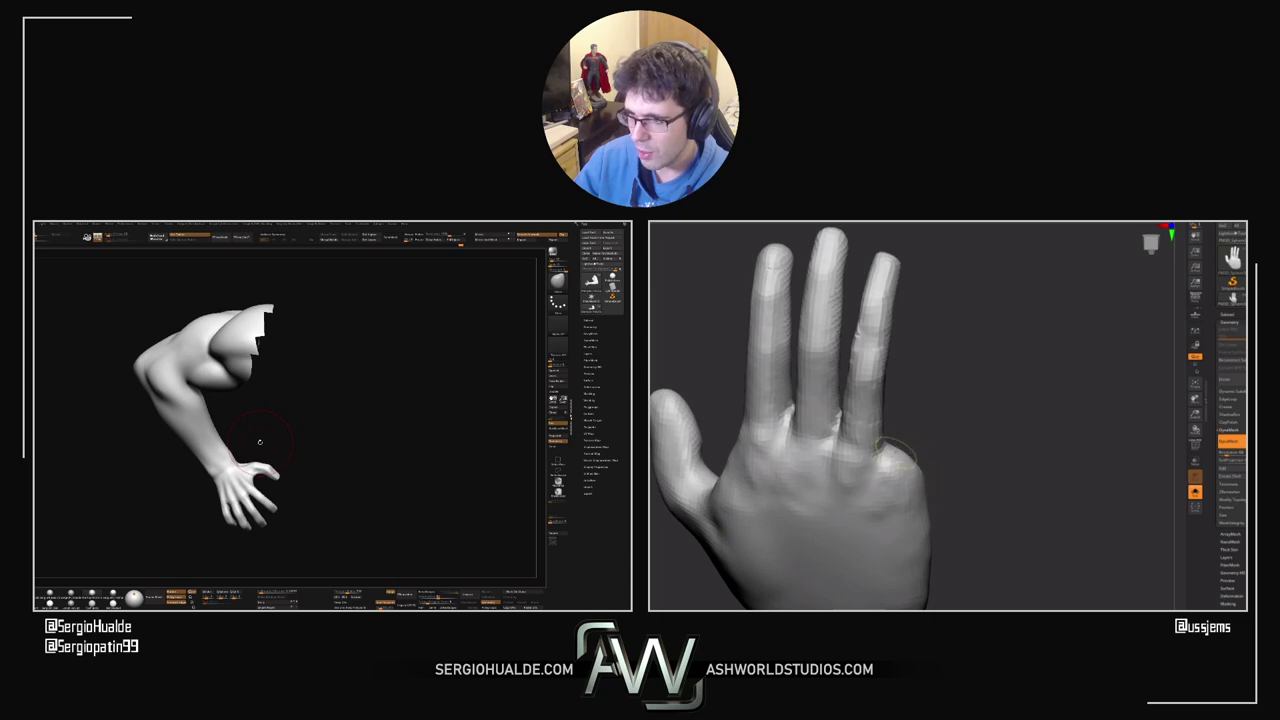
left_click_drag(260, 442, 220, 449)
left_click_drag(920, 468, 919, 378, "alt")
left_click(928, 471, "ctrl")
key("w")
left_click(846, 277)
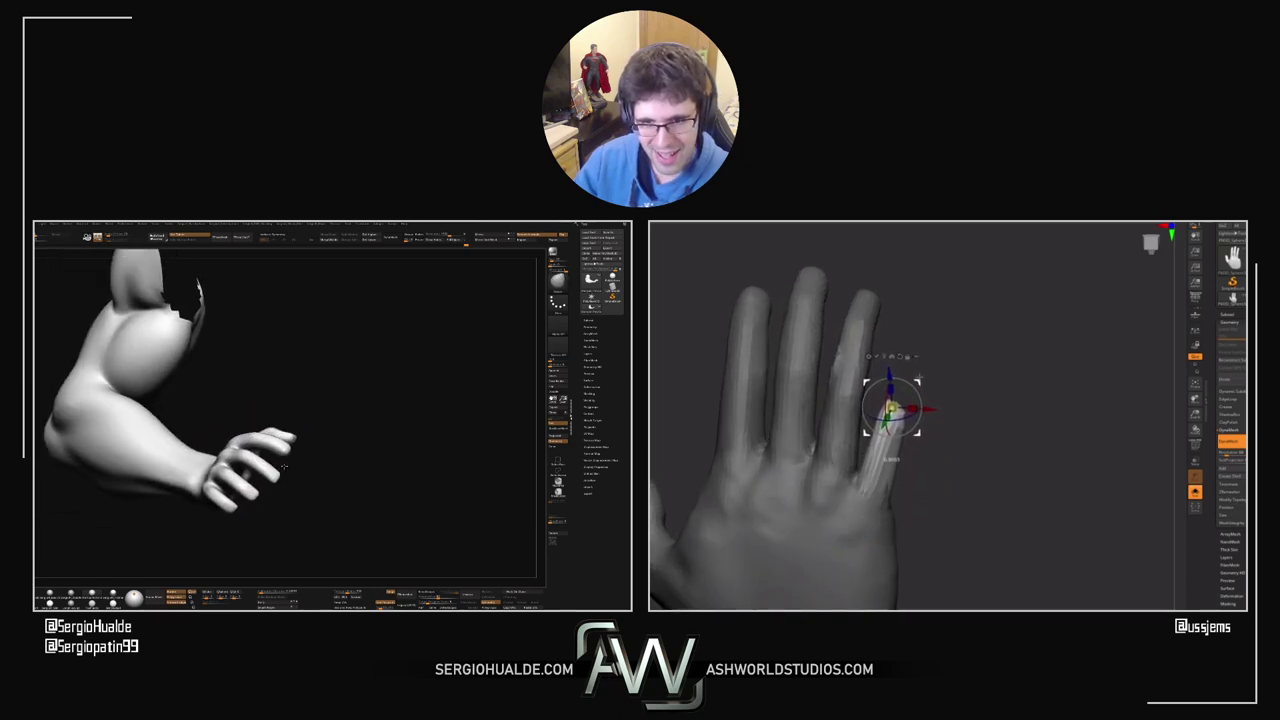
left_click_drag(965, 430, 878, 420)
left_click_drag(985, 466, 1008, 489, "ctrl")
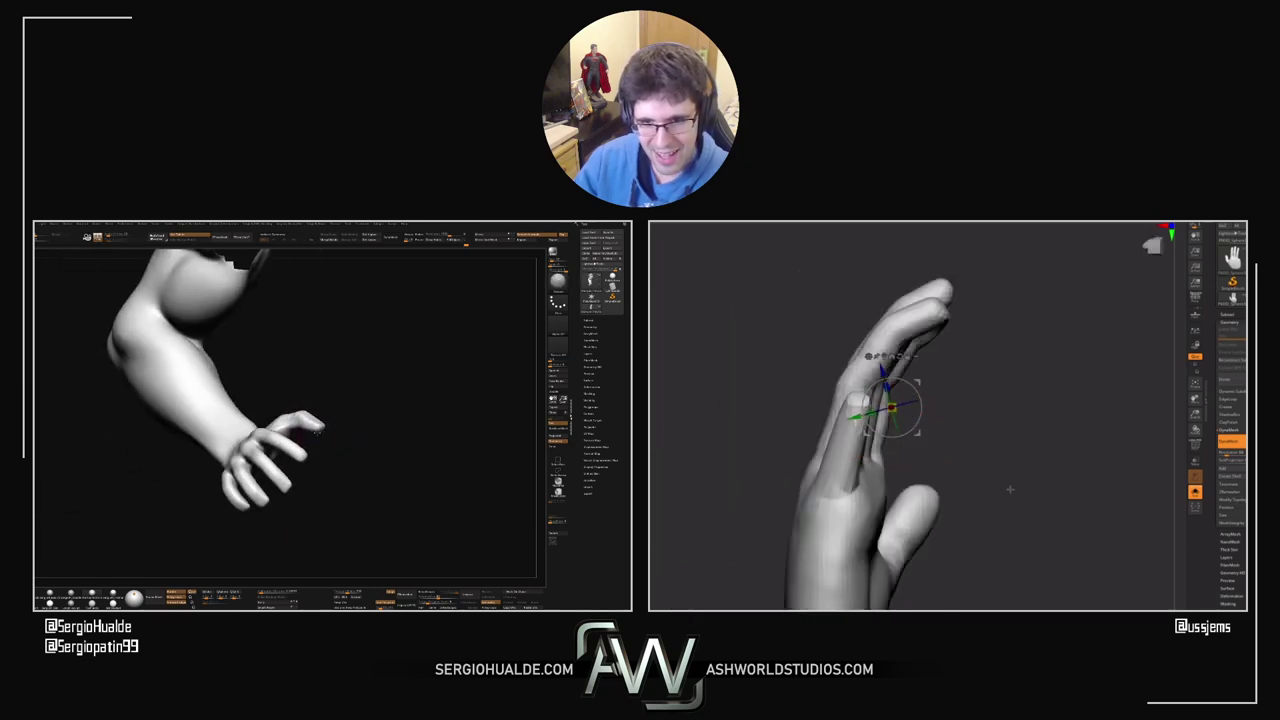
Step: Smooth the base of the little finger and its transition into the palm form
key("q")
mouse_move(872, 420)
left_mouse_down()
mouse_move(894, 437)
mouse_move(822, 444)
mouse_move(819, 474)
left_mouse_up()
mouse_move(892, 436)
left_mouse_down()
mouse_move(882, 450)
mouse_move(898, 452)
mouse_move(819, 458)
left_mouse_up()
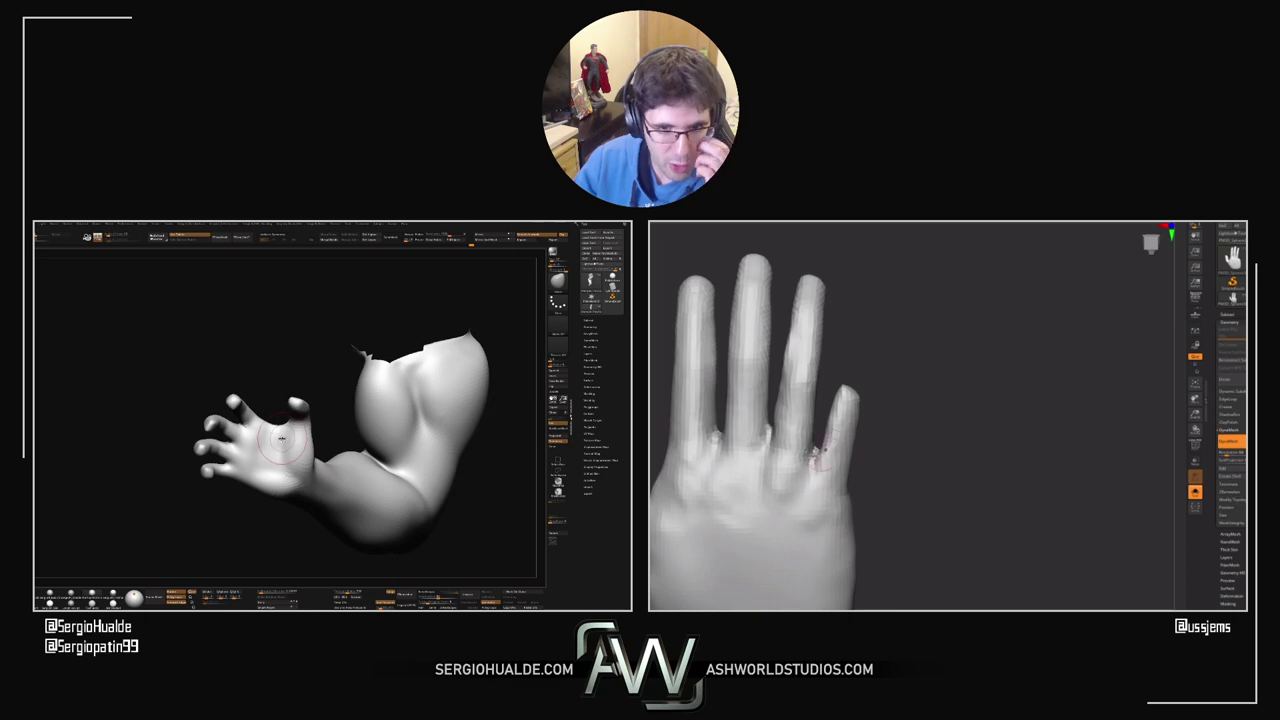
mouse_move(964, 427)
left_mouse_down("alt")
mouse_move(1005, 451)
mouse_move(968, 468)
mouse_move(922, 441)
left_mouse_up("alt")
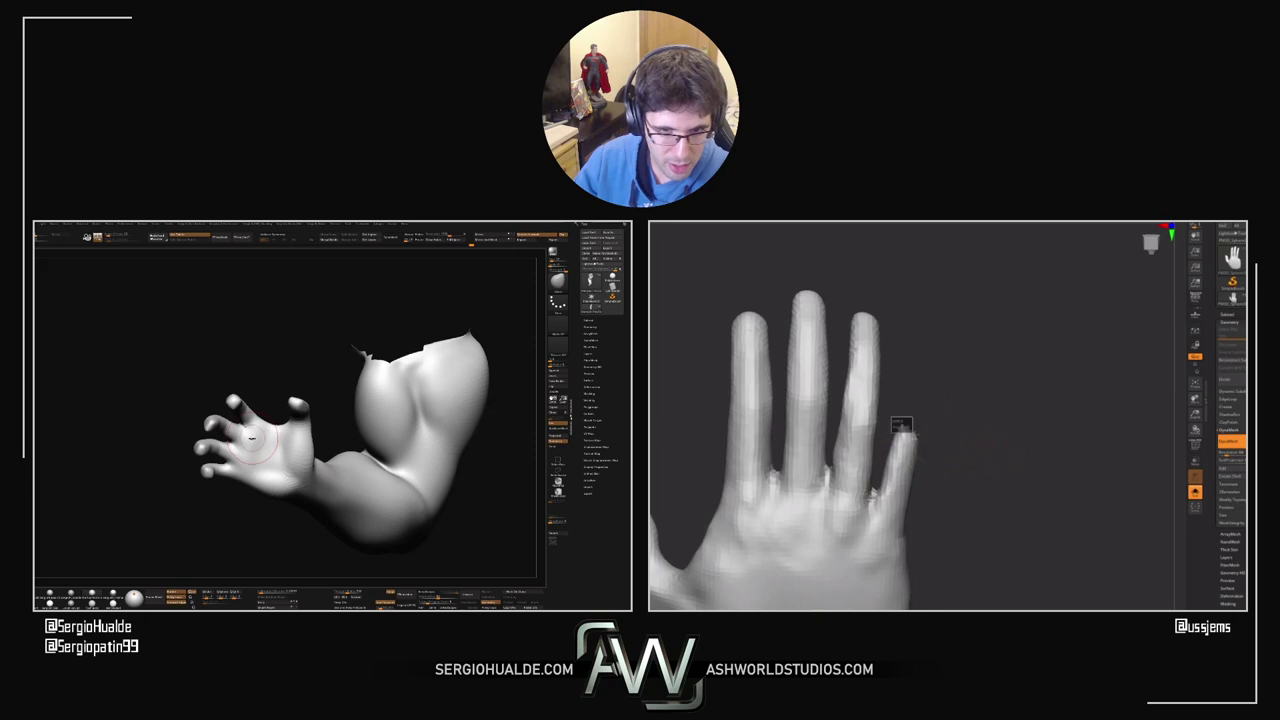
Step: Isolate the little finger's tip with a mask, extend and bend it with the transform gizmo, and clear the mask
left_click(943, 444, "ctrl")
key("w")
left_click_drag(950, 444, 907, 384)
mouse_move(985, 410)
left_mouse_down()
mouse_move(930, 408)
mouse_move(941, 398)
mouse_move(917, 414)
mouse_move(942, 426)
left_mouse_up()
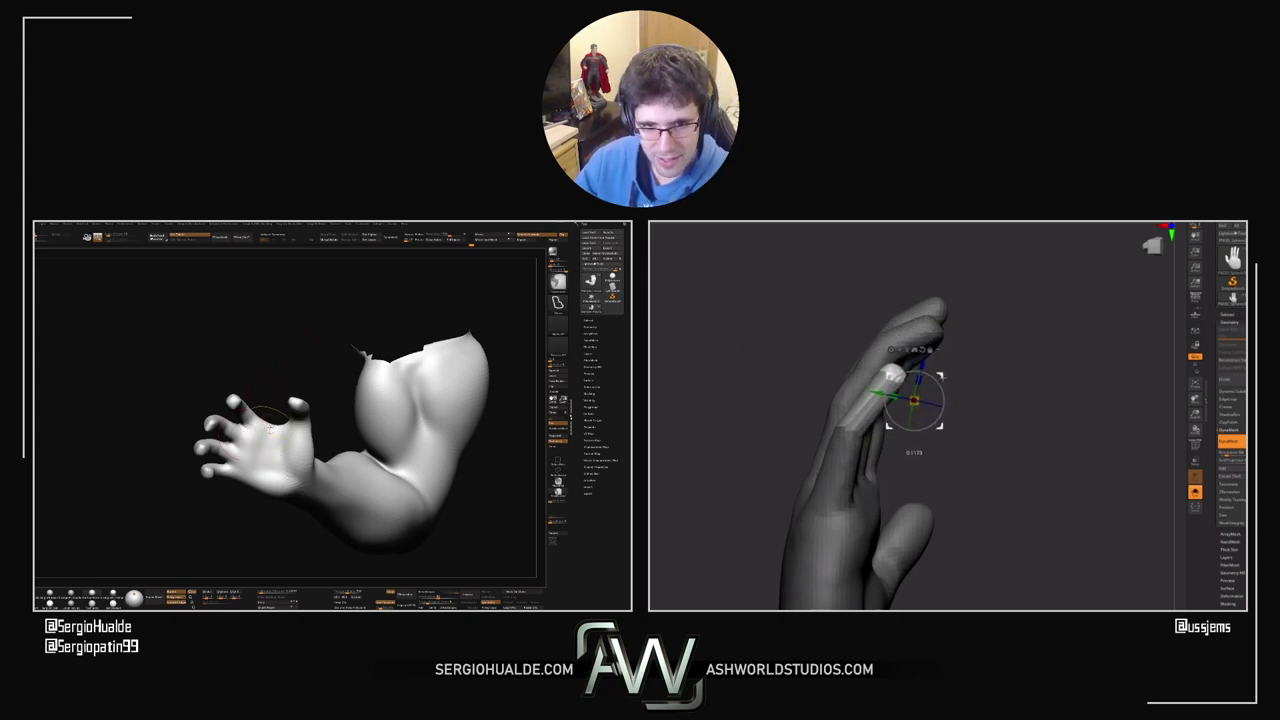
right_click_drag(300, 360, 262, 425, "ctrl")
mouse_move(942, 426)
left_mouse_down()
mouse_move(972, 388)
mouse_move(986, 524)
left_mouse_up()
key("f")
key("q")
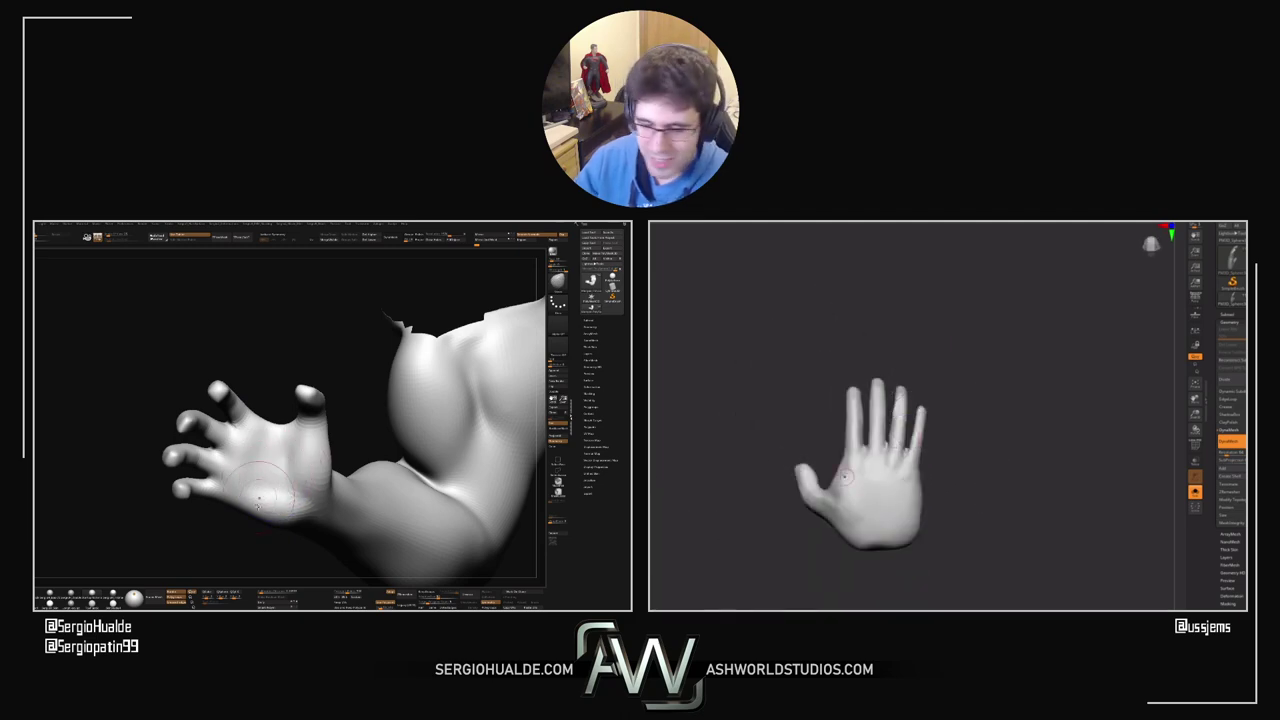
Step: Reshape the back of the separate hand and the webbing between the thumb and index finger
right_click_drag(925, 432, 963, 440, "ctrl")
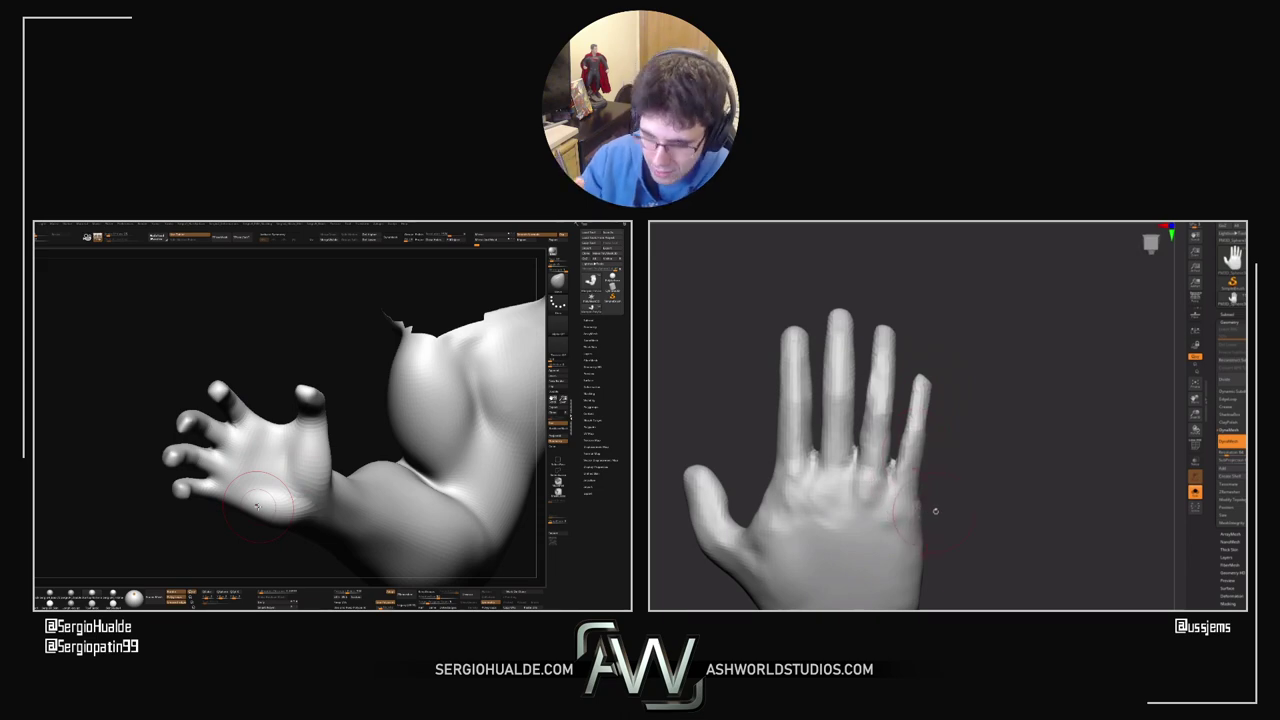
left_click_drag(935, 511, 880, 480)
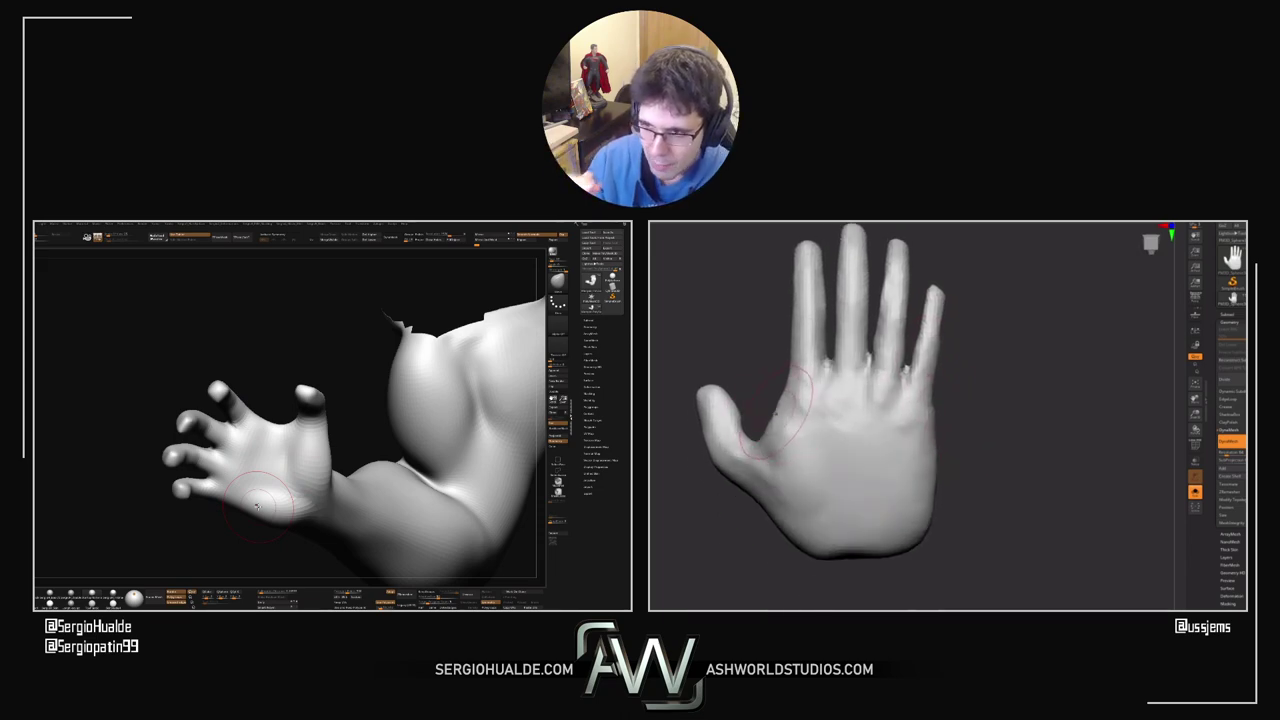
mouse_move(776, 413)
left_mouse_down()
mouse_move(836, 418)
mouse_move(850, 440)
mouse_move(810, 456)
mouse_move(831, 422)
left_mouse_up()
mouse_move(271, 466)
right_mouse_down("ctrl")
mouse_move(274, 430)
mouse_move(261, 468)
right_mouse_up("ctrl")
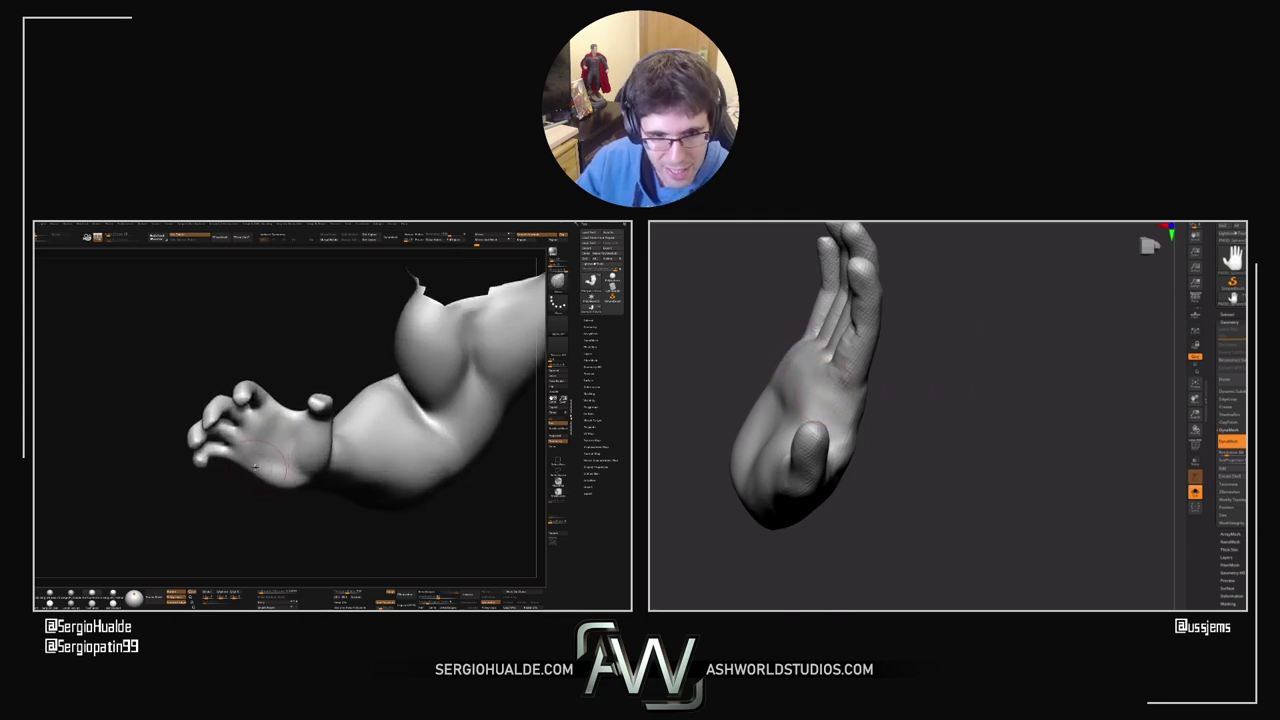
Step: Sculpt the palm side of the separate hand, building the pad below the fingers and the crease beneath it
right_click_drag(790, 392, 955, 448)
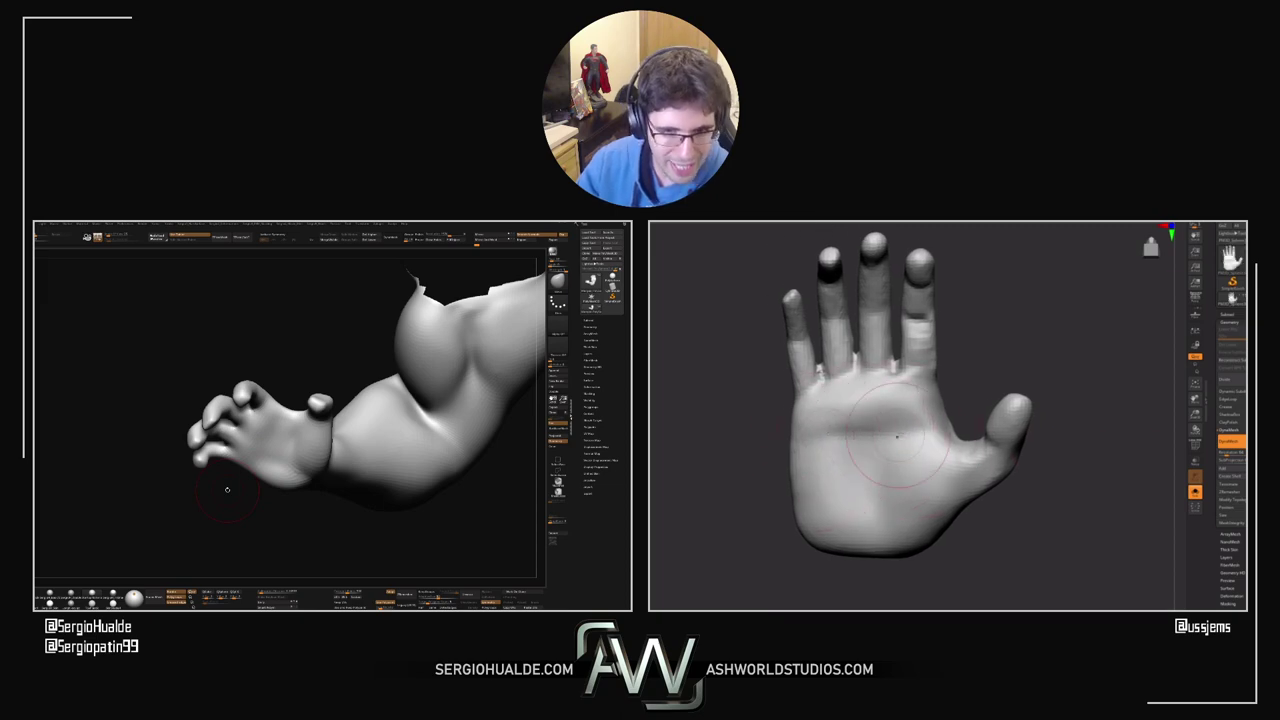
mouse_move(926, 428)
right_mouse_down()
mouse_move(1015, 428)
mouse_move(931, 425)
right_mouse_up()
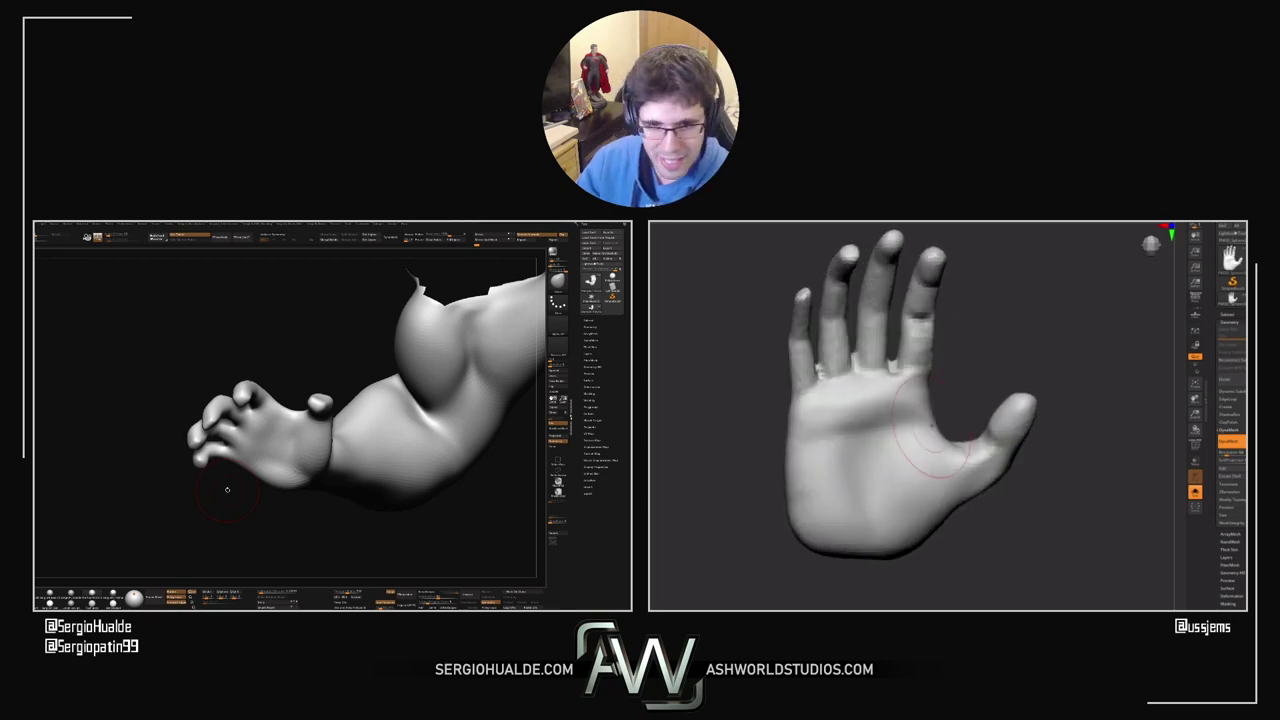
right_click_drag(987, 340, 960, 368)
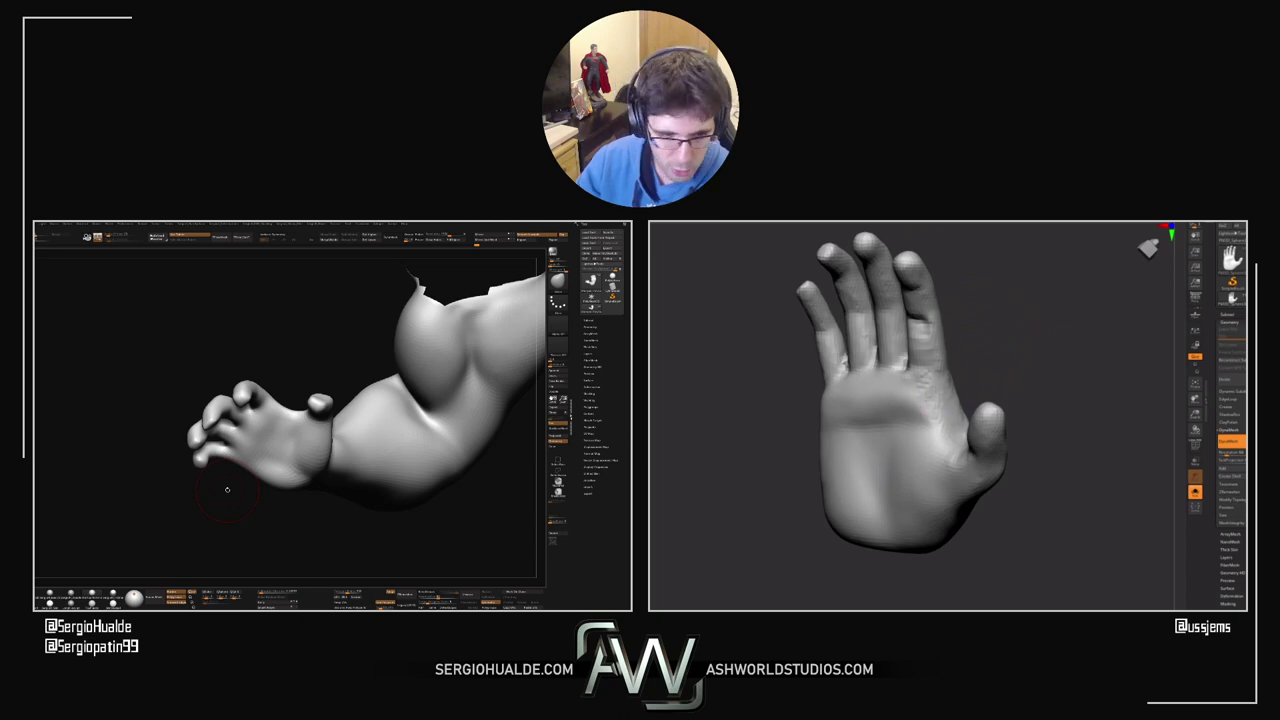
right_click_drag(978, 394, 988, 360)
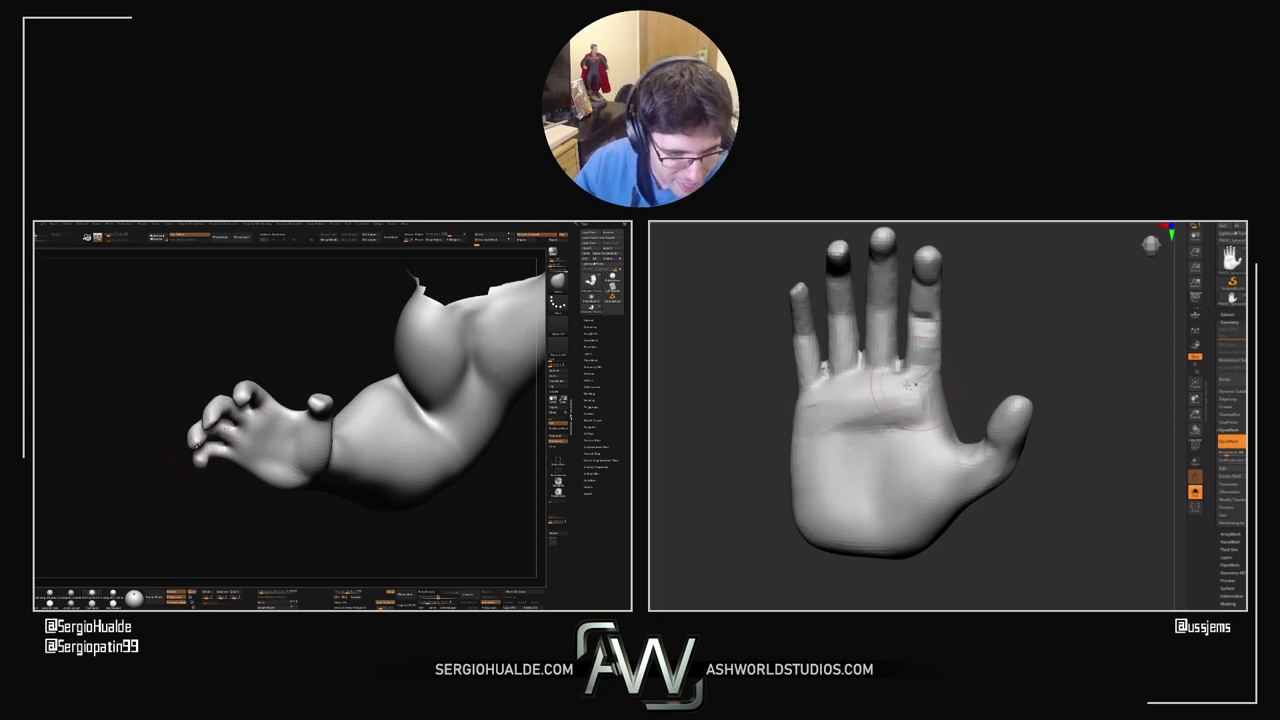
left_click_drag(892, 422, 840, 428)
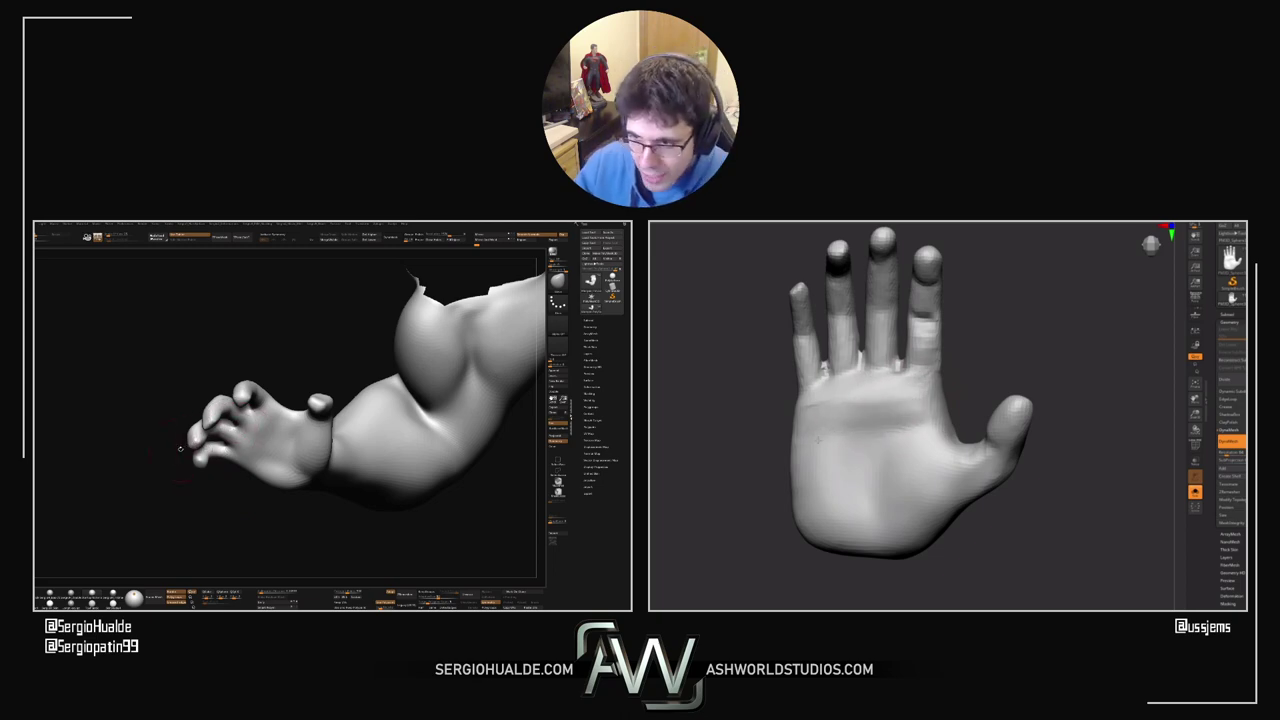
Step: Undo the last strokes near the little finger's base on the back of the separate hand
left_click_drag(977, 360, 1079, 412)
right_click_drag(1078, 412, 1072, 478)
left_click_drag(1072, 478, 1066, 486)
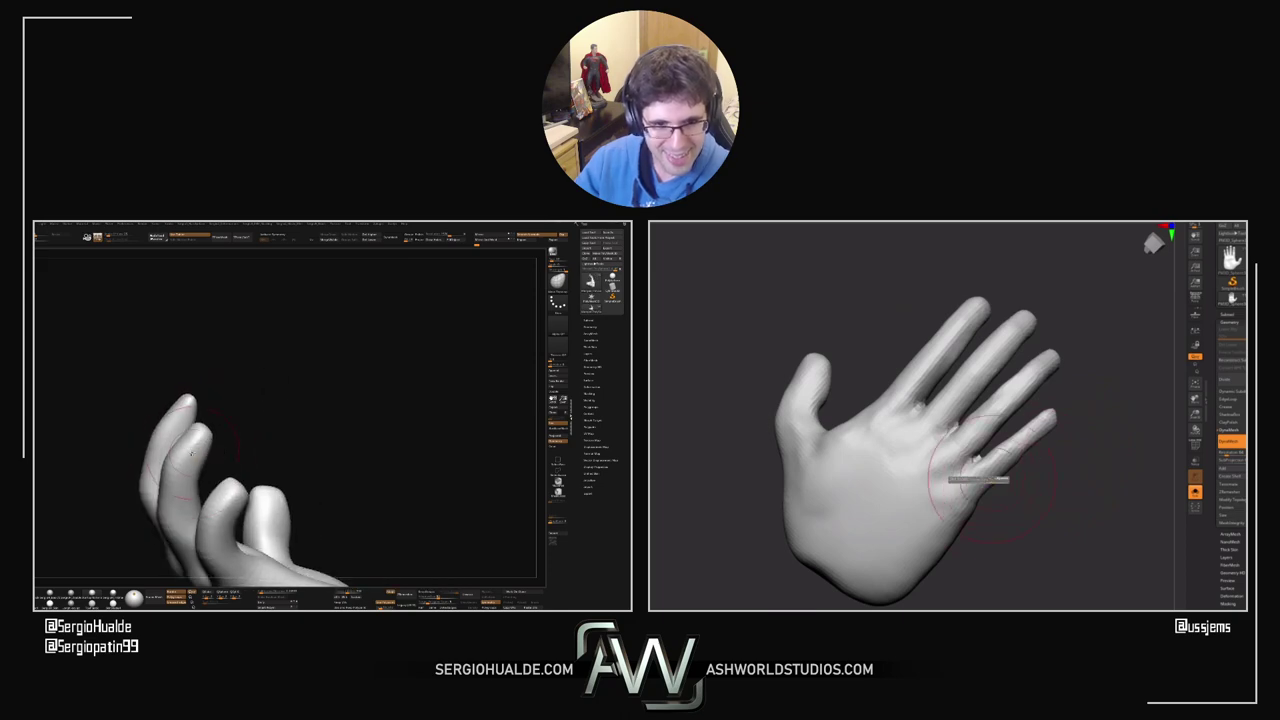
key("ctrl+z")
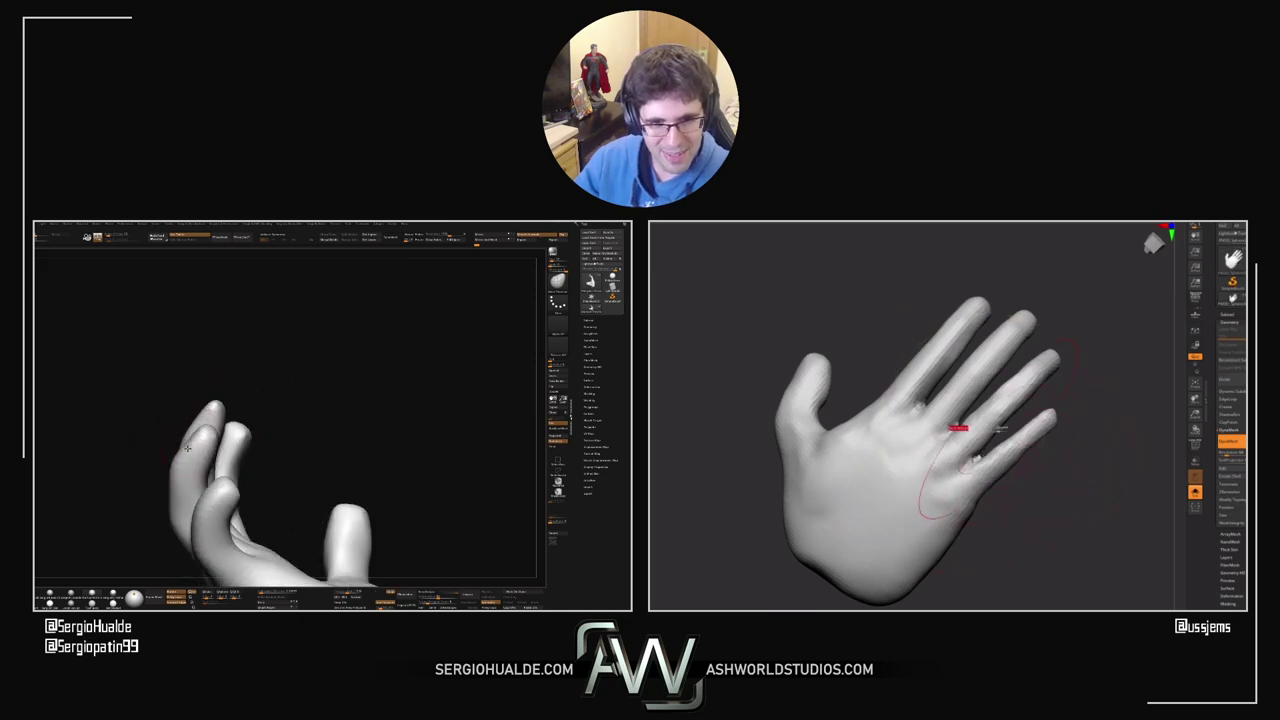
left_click_drag(1030, 455, 1030, 445)
key("ctrl+z")
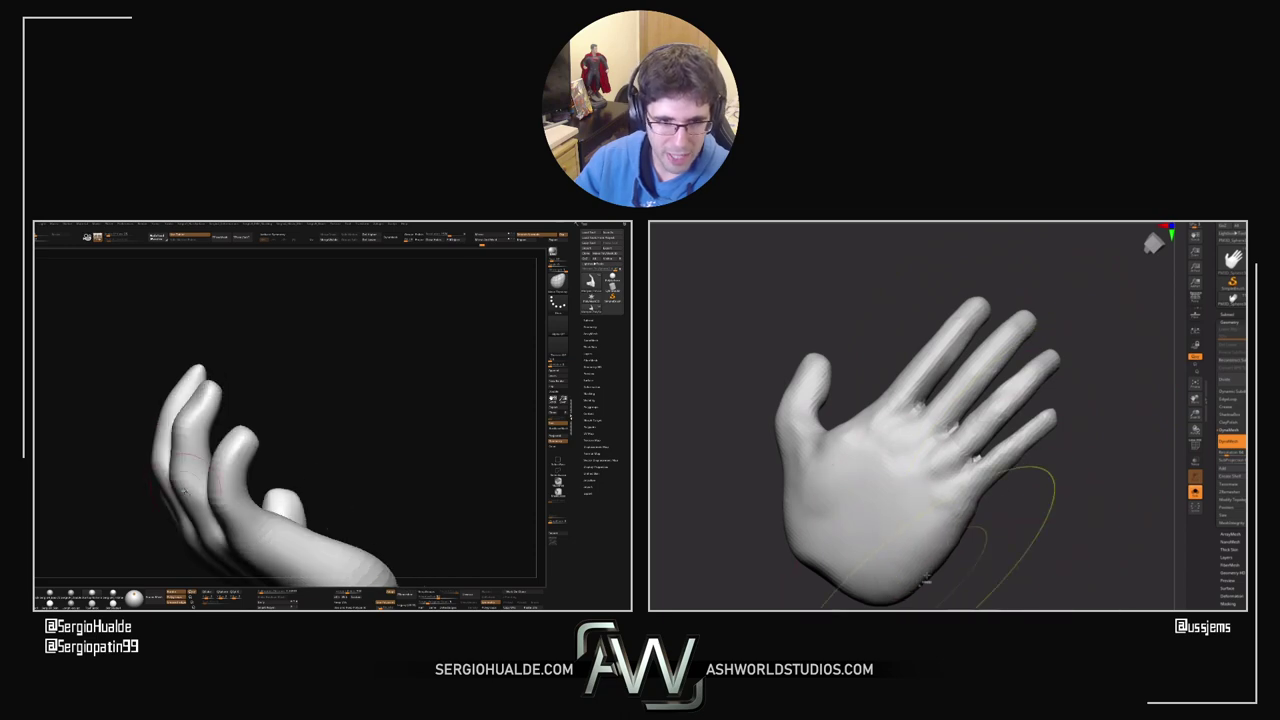
Step: Clean up the webbing at the finger bases of the separate hand and undo the change that thickened the little finger
left_click_drag(1008, 544, 1030, 483)
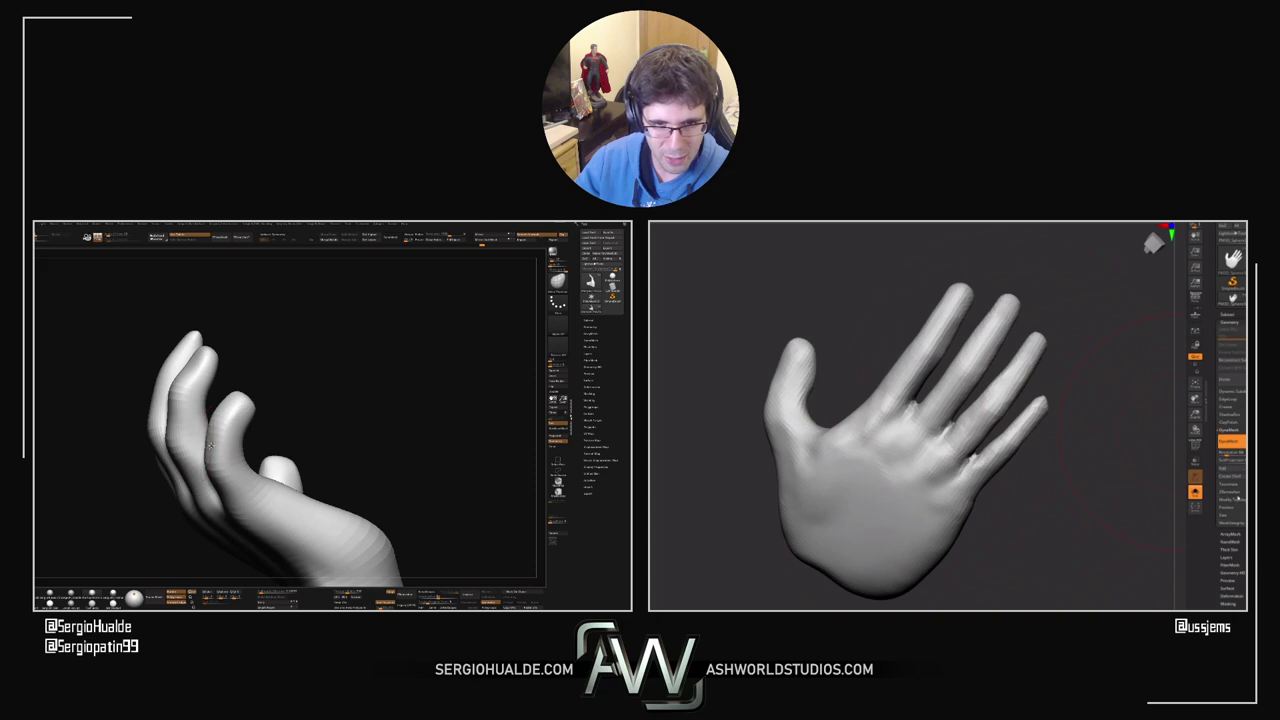
right_click_drag(210, 444, 227, 398)
left_click_drag(985, 470, 988, 450)
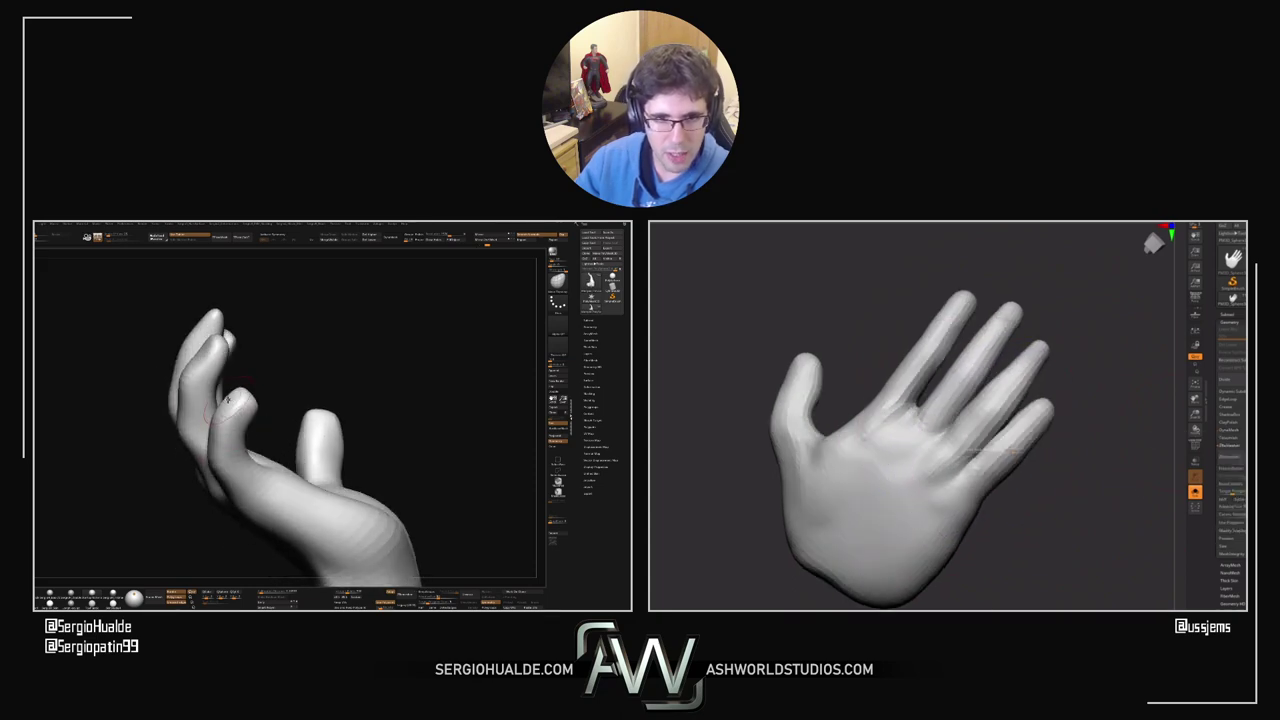
mouse_move(227, 400)
right_mouse_down()
mouse_move(256, 393)
mouse_move(246, 458)
right_mouse_up()
key("ctrl+z")
mouse_move(1030, 430)
right_mouse_down()
mouse_move(1050, 385)
mouse_move(1030, 360)
right_mouse_up()
left_click_drag(246, 458, 262, 457)
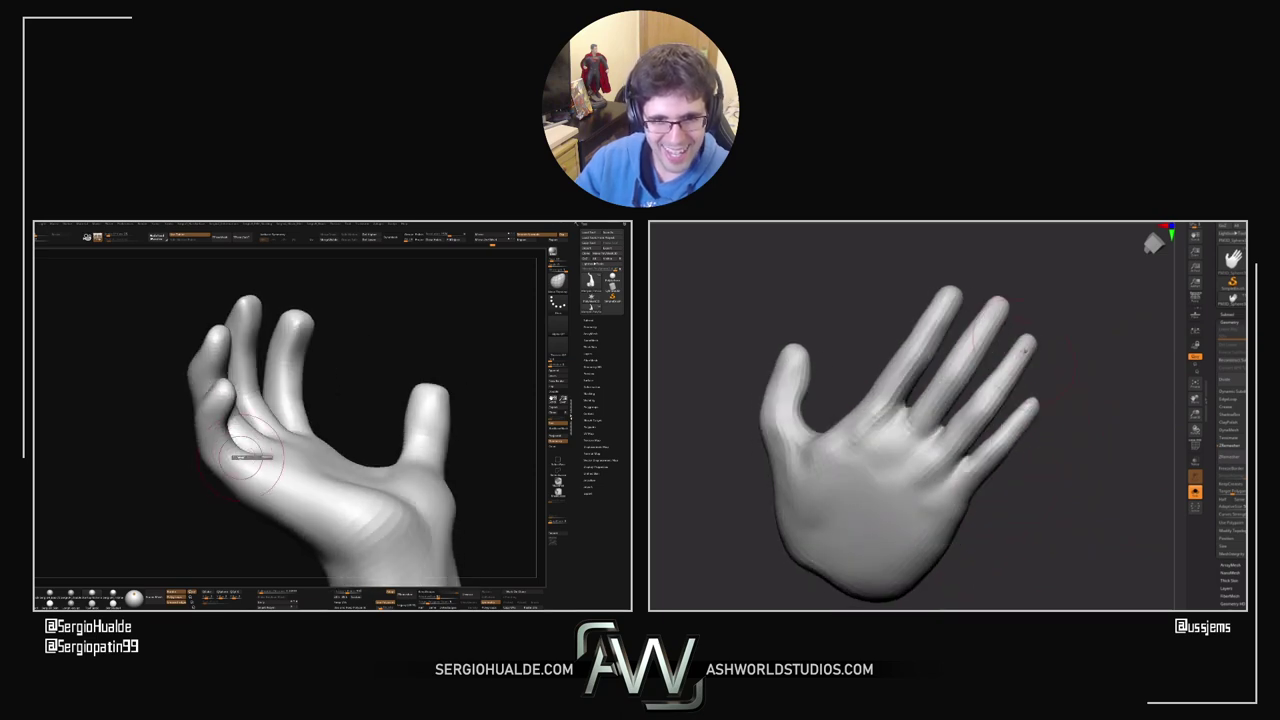
Step: Examine the finger shapes and spacing of both hands from the back, the side and the palm
right_click_drag(1020, 357, 1002, 382)
mouse_move(245, 448)
right_mouse_down()
mouse_move(216, 458)
mouse_move(192, 440)
right_mouse_up()
mouse_move(1043, 335)
right_mouse_down()
mouse_move(1028, 345)
mouse_move(1036, 338)
right_mouse_up()
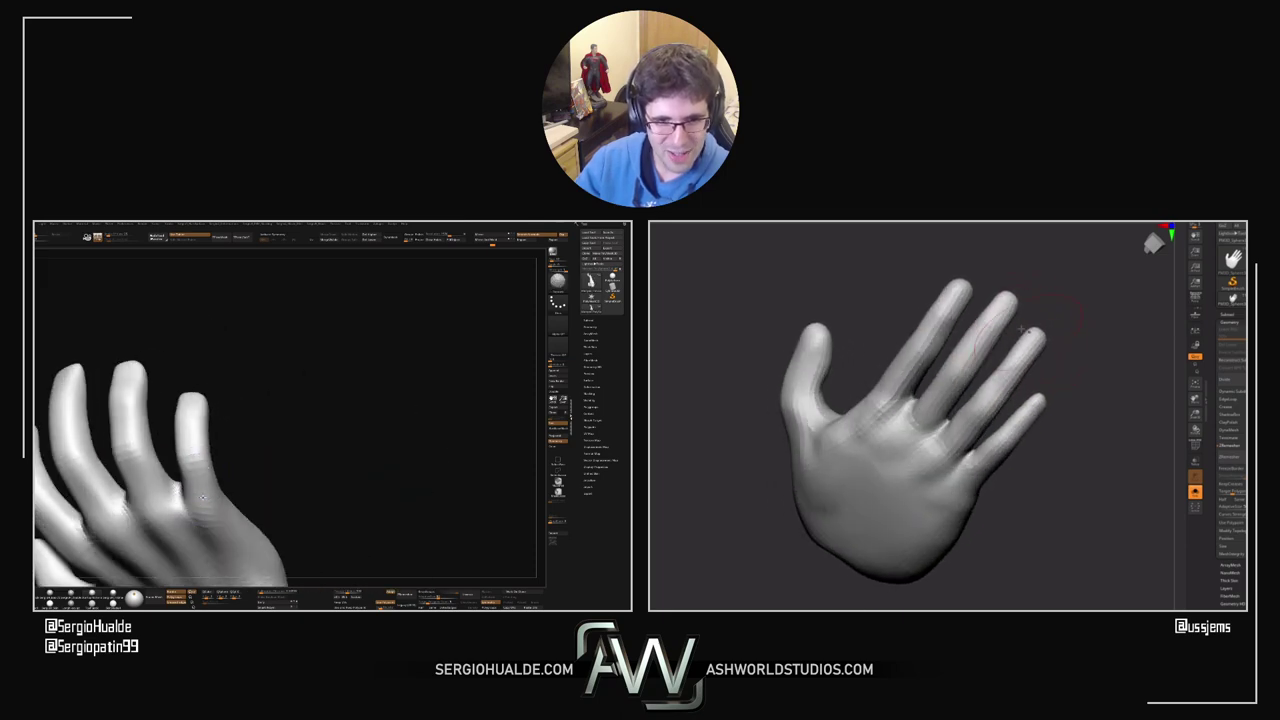
mouse_move(191, 424)
right_mouse_down()
mouse_move(191, 412)
mouse_move(206, 444)
mouse_move(215, 425)
right_mouse_up()
right_click_drag(1010, 408, 1074, 489)
right_click_drag(215, 425, 223, 434)
right_click_drag(1074, 489, 1070, 400, "alt")
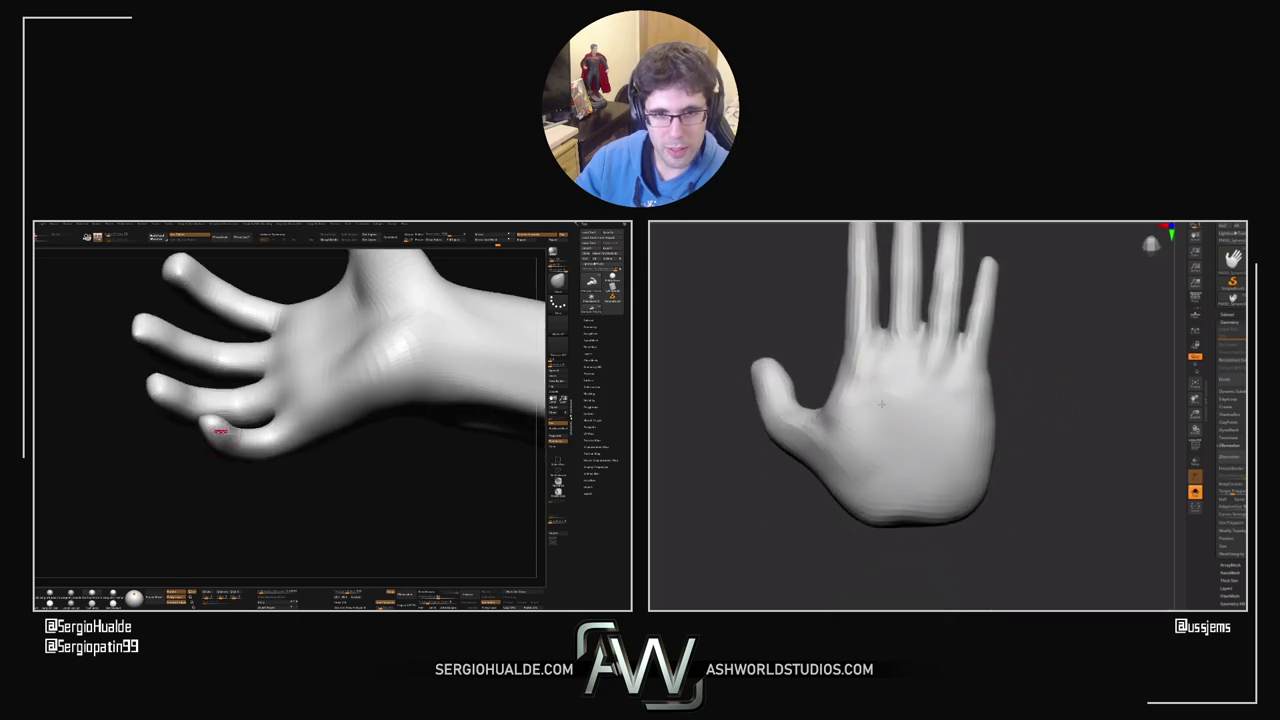
Step: Try a reshaping stroke on the webbing between the separate hand's thumb and index finger, and undo it
right_click_drag(826, 377, 848, 386)
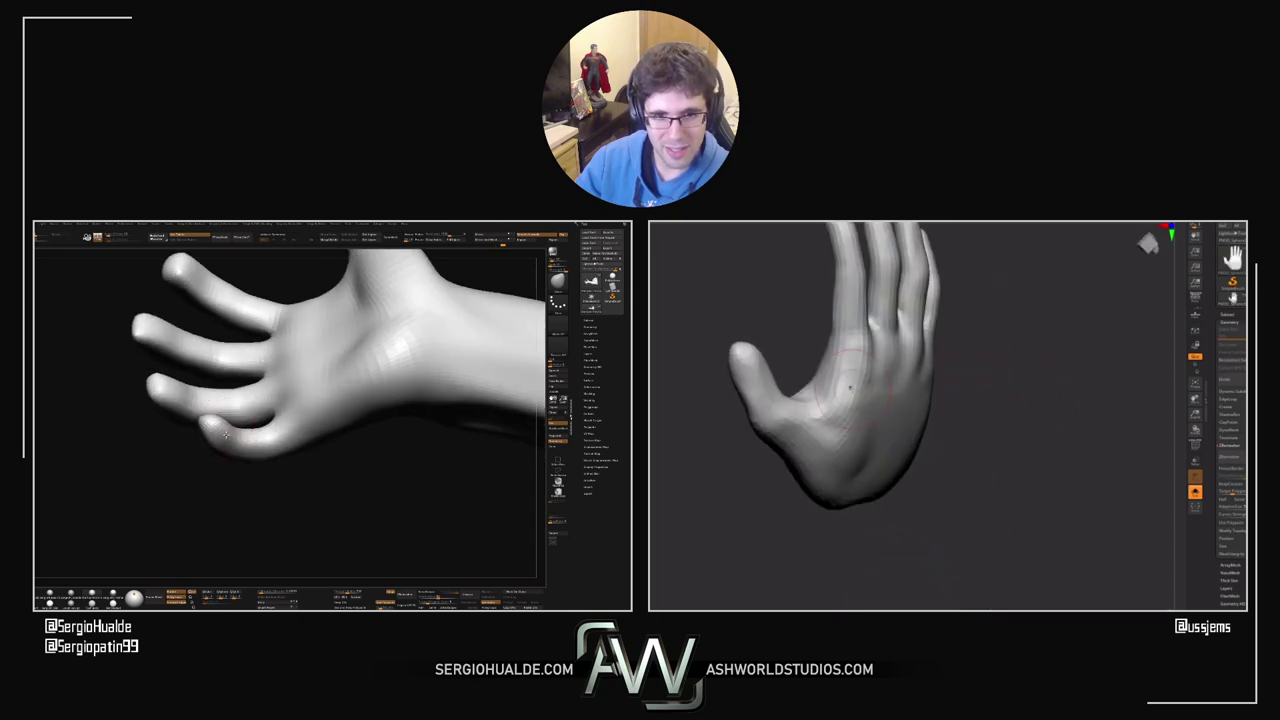
left_click_drag(848, 386, 815, 398)
key("ctrl+z")
right_click_drag(229, 437, 221, 443)
right_click_drag(796, 374, 828, 378)
right_click_drag(221, 443, 222, 440)
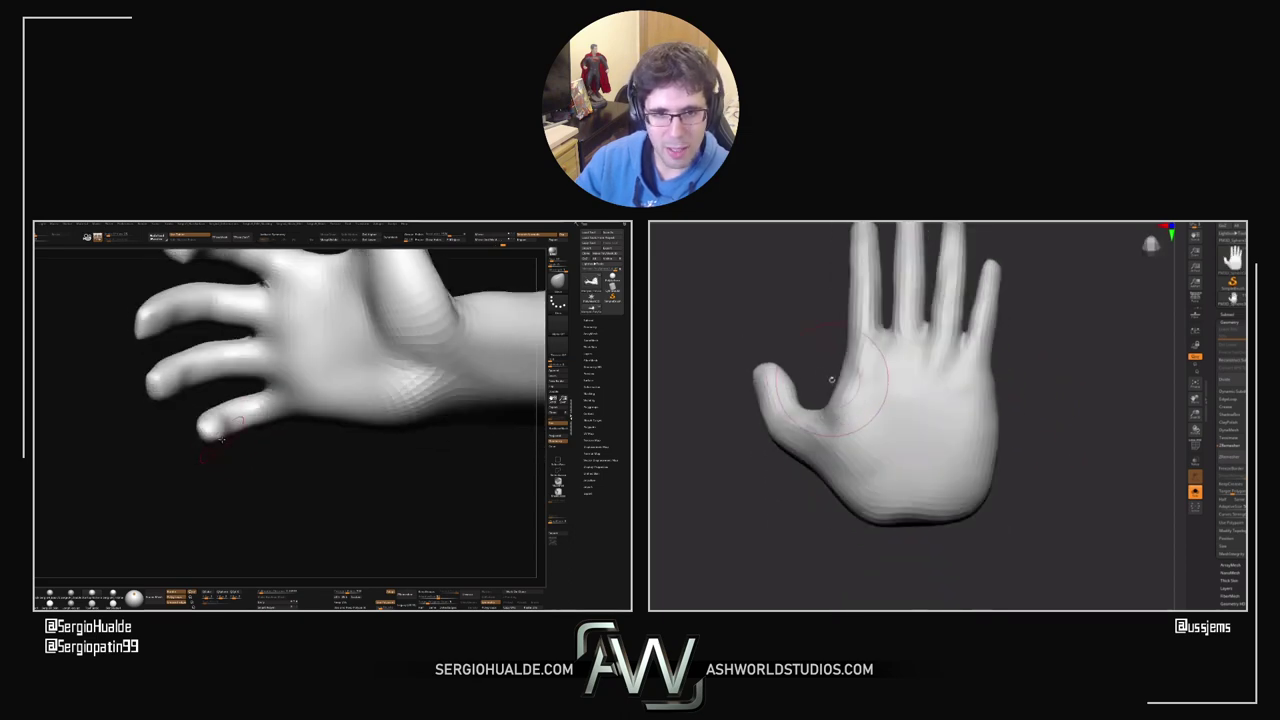
Step: Refine the fingers of the crossed-arm figure's isolated hand, defining their bends, knuckles and flattened tips
right_click_drag(1041, 442, 1031, 486, "alt")
mouse_move(225, 427)
right_mouse_down()
mouse_move(234, 394)
mouse_move(226, 454)
mouse_move(238, 475)
mouse_move(234, 487)
mouse_move(224, 448)
mouse_move(206, 503)
mouse_move(251, 449)
mouse_move(234, 472)
mouse_move(249, 457)
mouse_move(226, 456)
mouse_move(258, 448)
mouse_move(210, 456)
mouse_move(224, 430)
mouse_move(241, 447)
mouse_move(248, 498)
right_mouse_up()
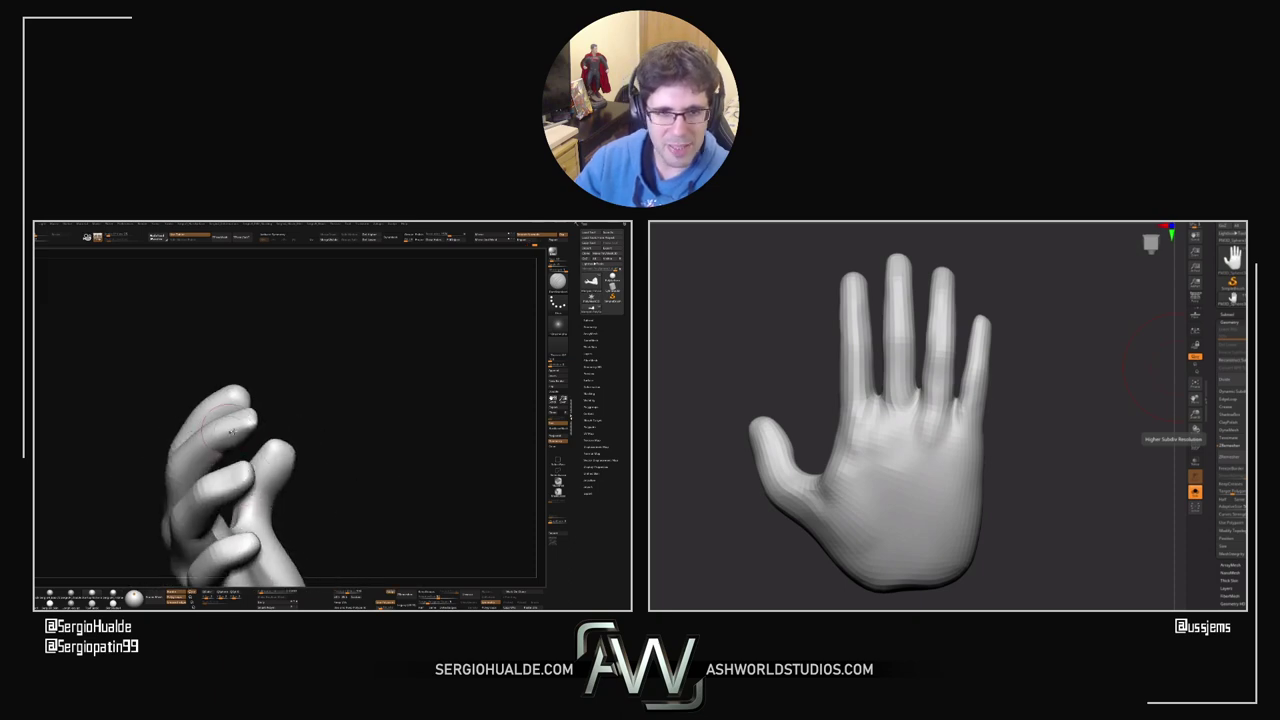
right_click_drag(231, 432, 208, 471)
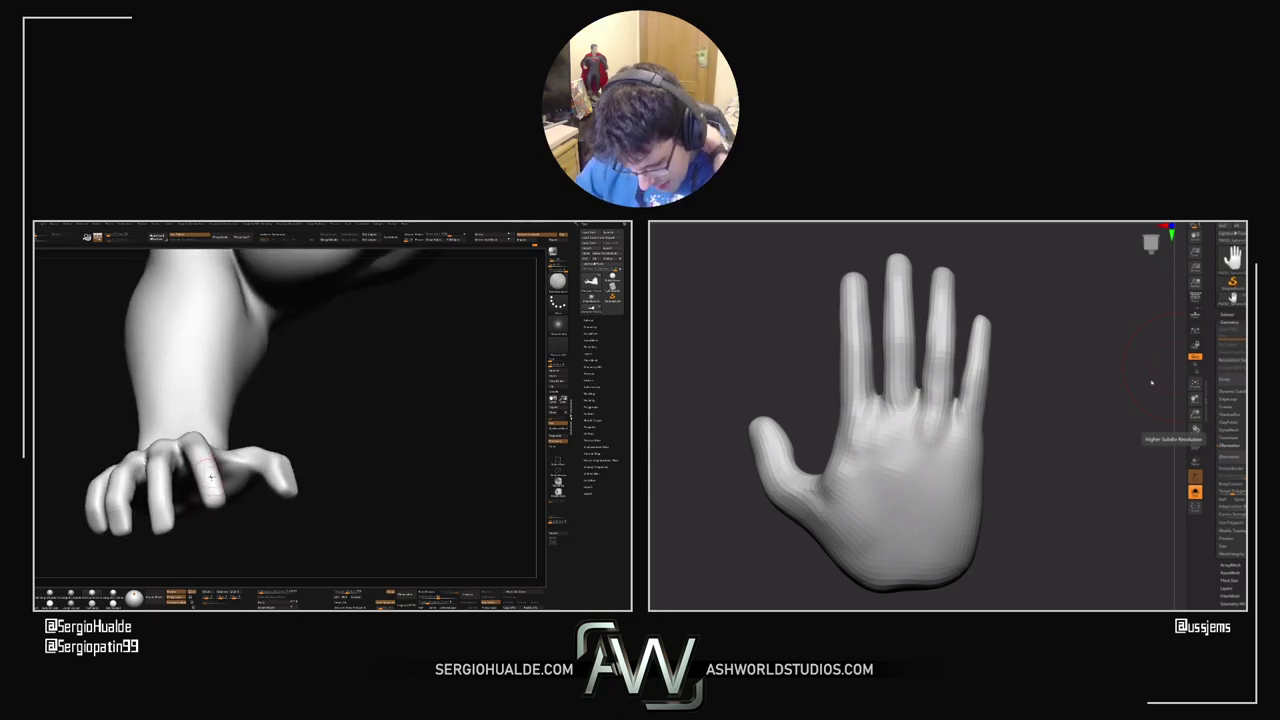
mouse_move(211, 478)
right_mouse_down()
mouse_move(220, 488)
mouse_move(202, 470)
right_mouse_up()
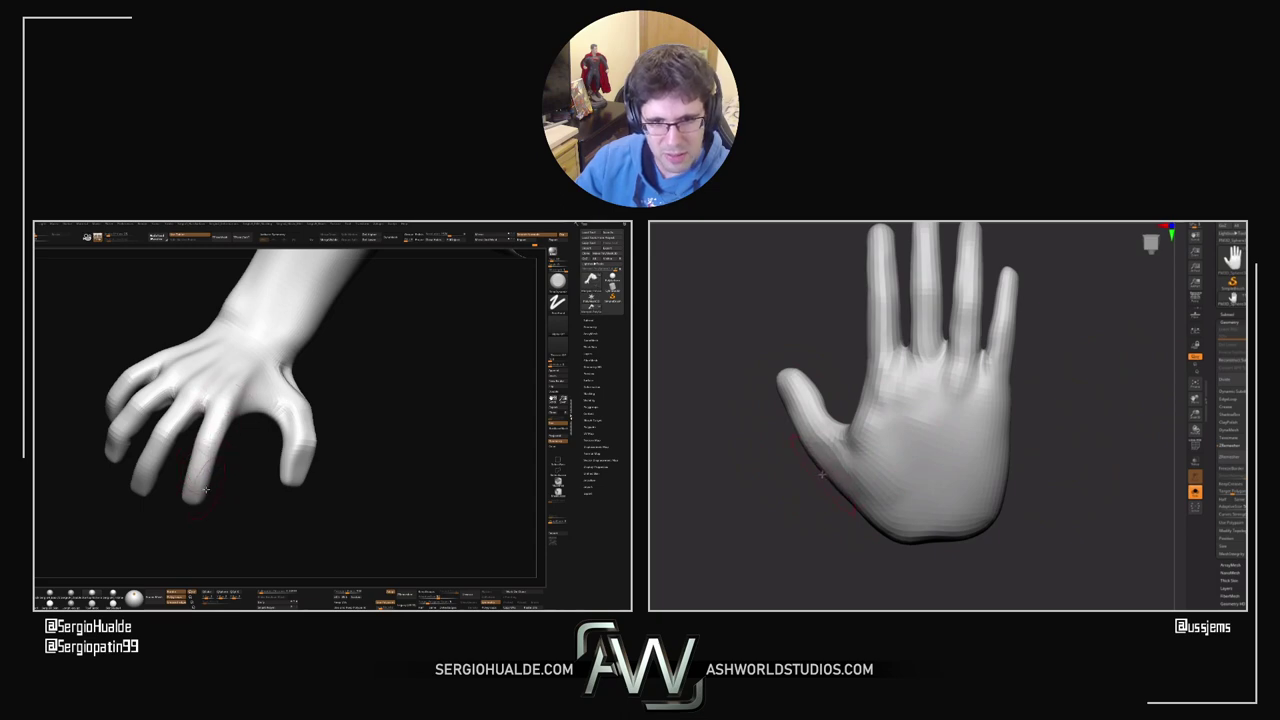
right_click_drag(205, 489, 212, 455)
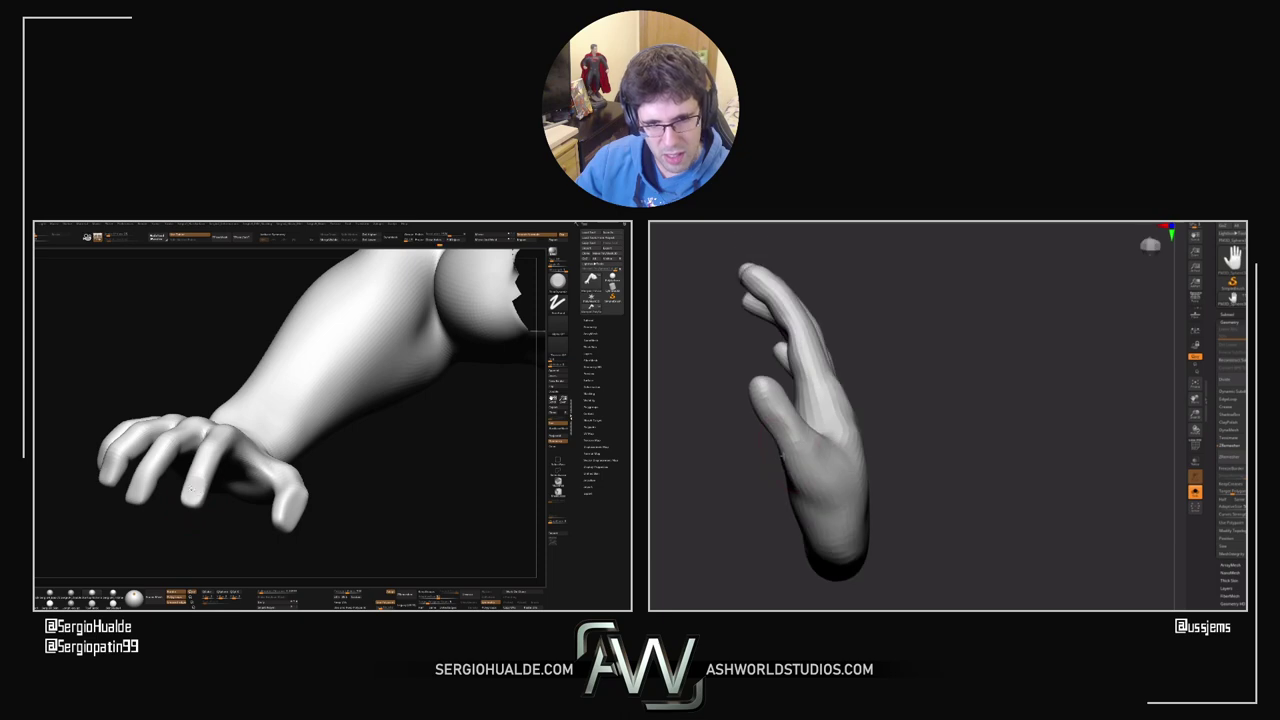
right_click_drag(205, 490, 225, 441)
right_click_drag(201, 494, 205, 463)
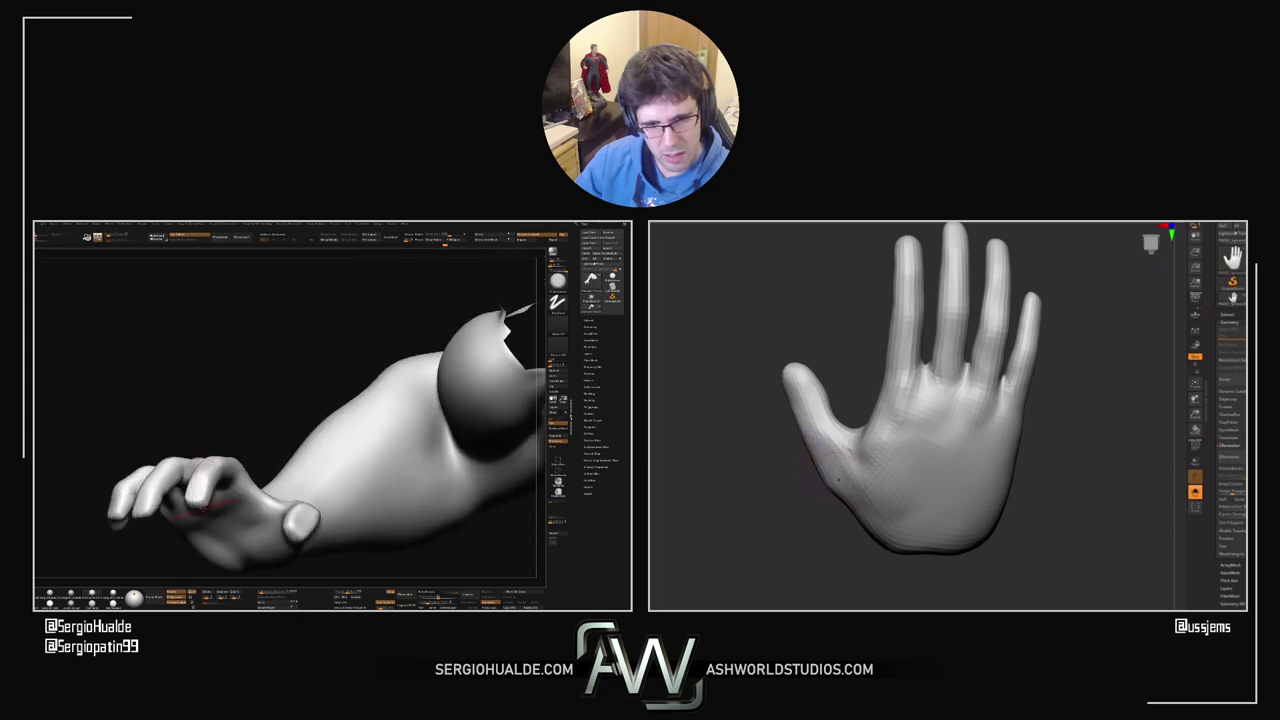
right_click_drag(203, 509, 184, 464)
right_click_drag(440, 425, 175, 500)
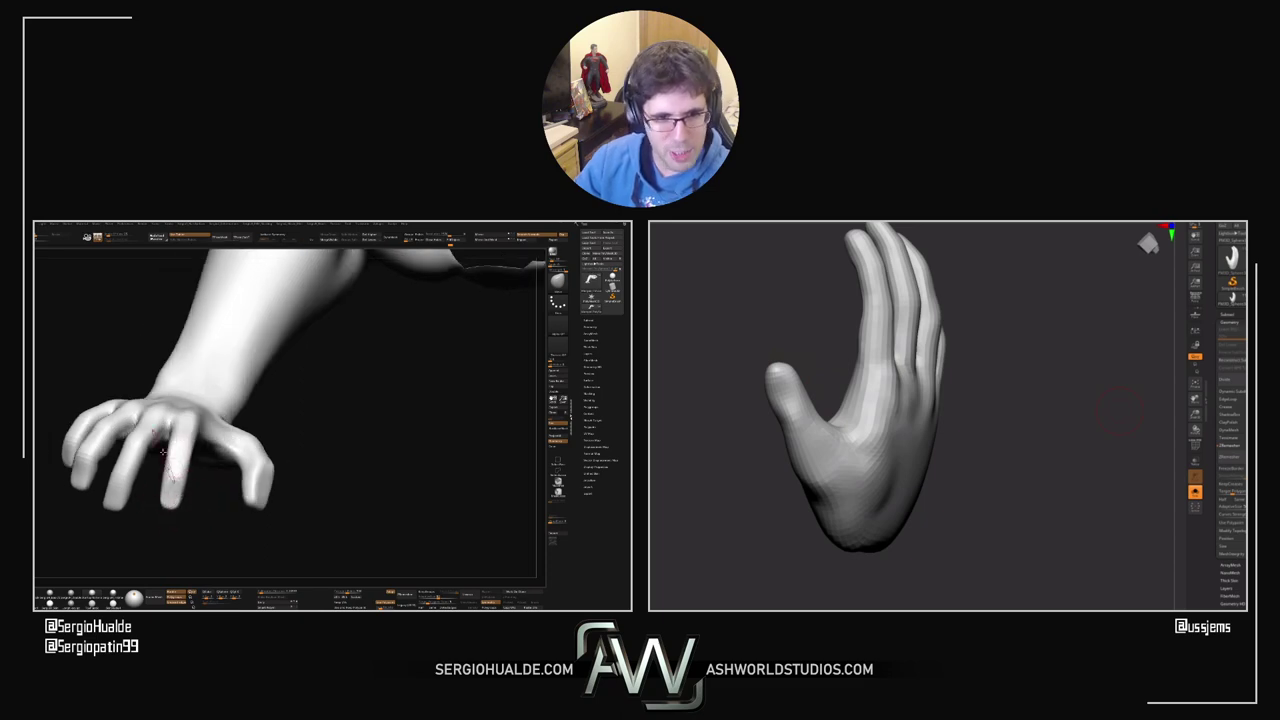
Step: Refine the thumb of the crossed-arm figure's isolated hand and the transition into the index finger
right_click_drag(176, 473, 218, 493)
left_click_drag(1024, 400, 940, 360)
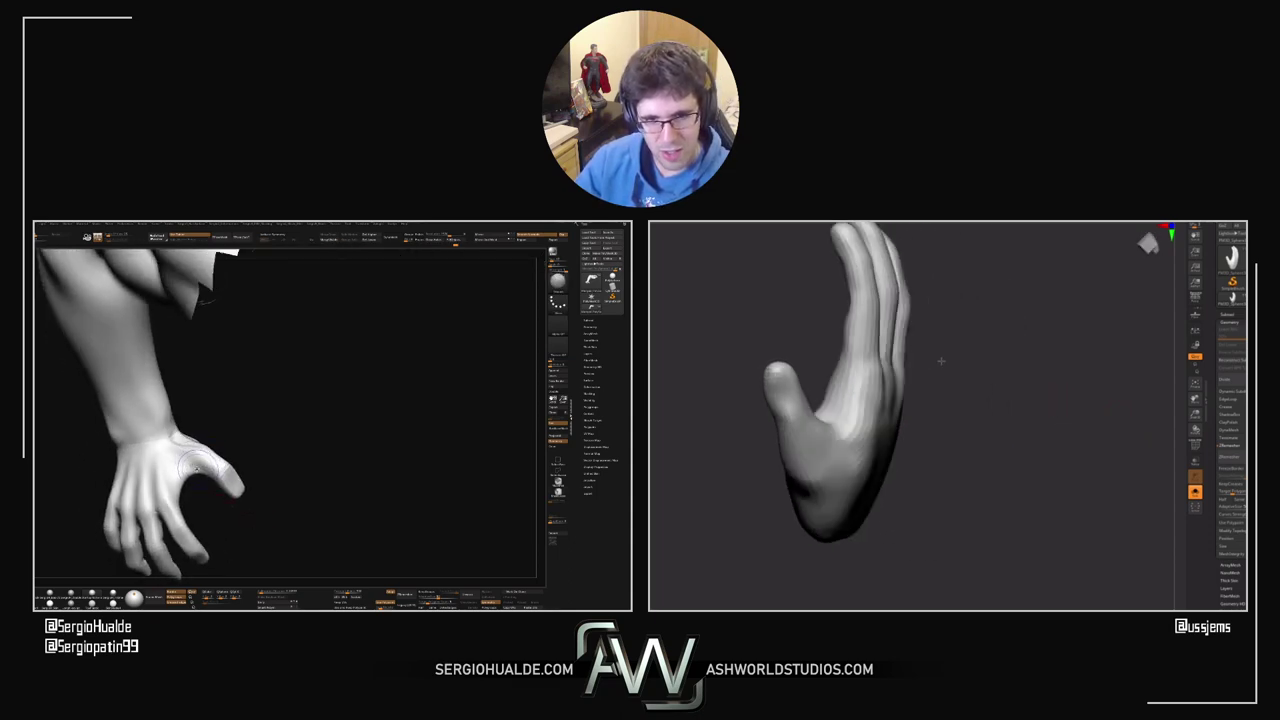
right_click_drag(209, 456, 213, 467)
left_click_drag(937, 351, 910, 370)
right_click_drag(213, 465, 228, 440)
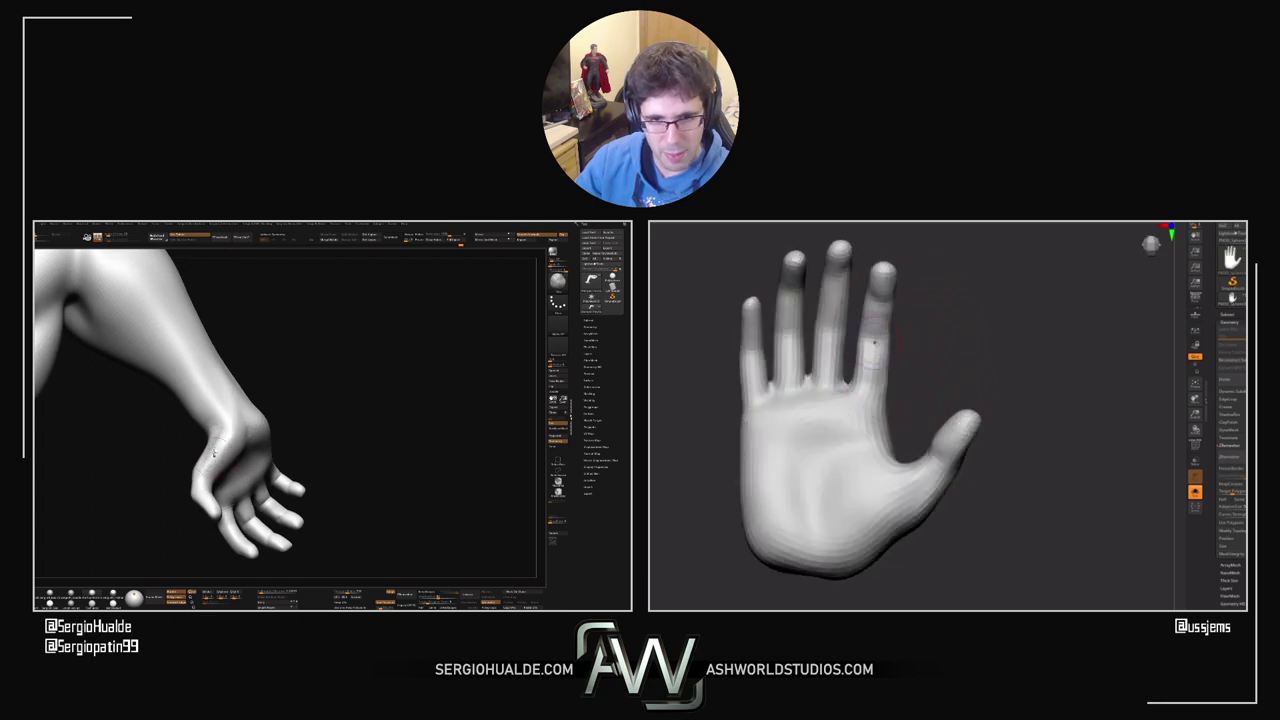
Step: Shape the thumb pad, palm and wrist of the crossed-arm figure's isolated hand
right_click_drag(213, 452, 236, 440)
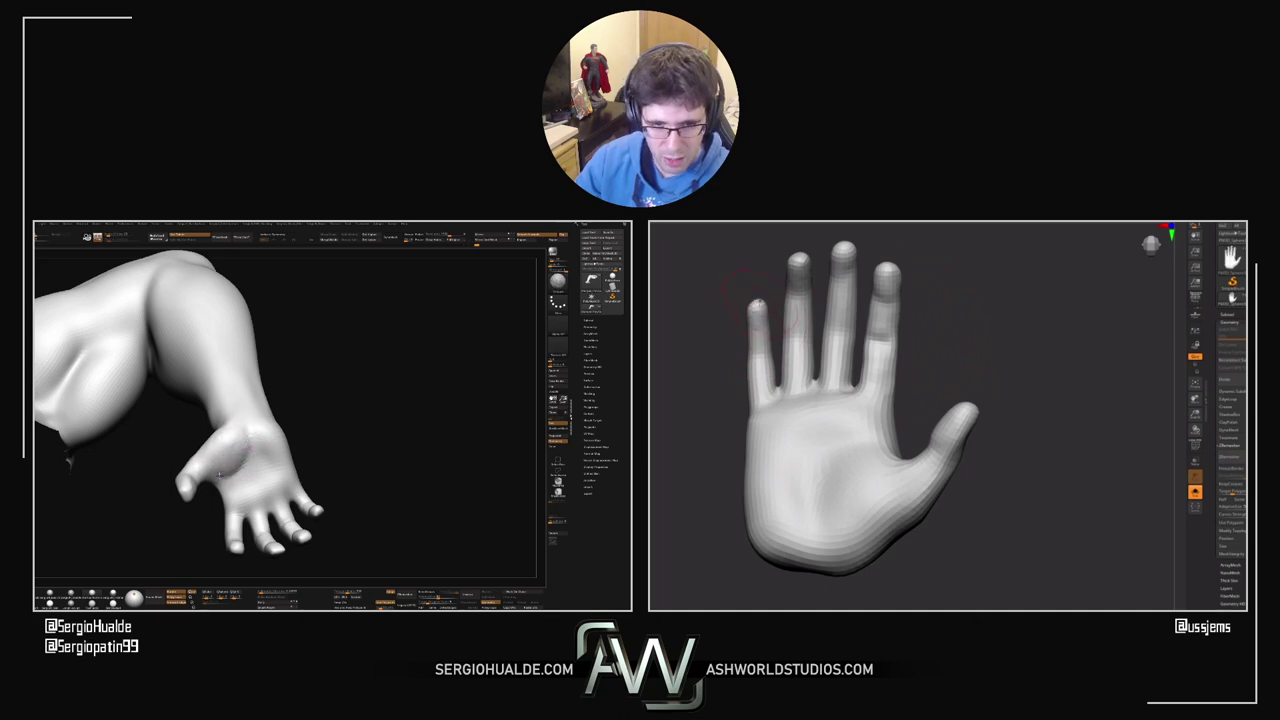
right_click_drag(221, 478, 236, 440)
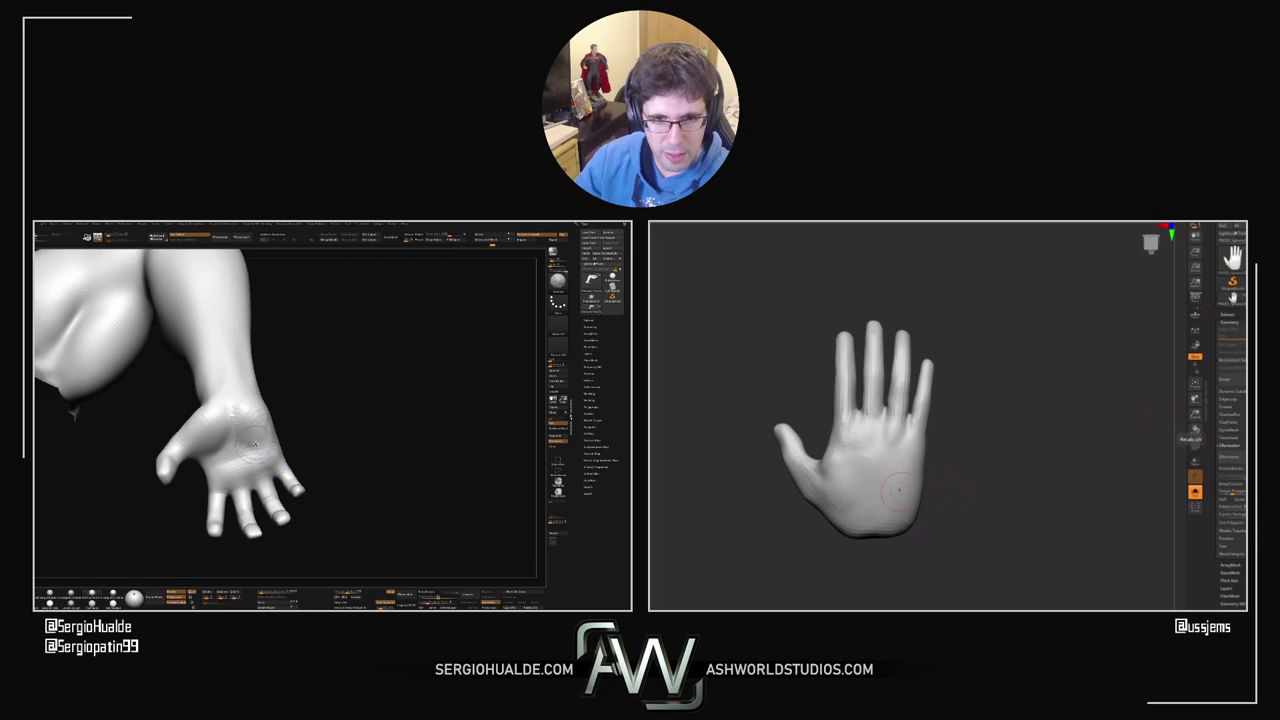
right_click_drag(256, 444, 161, 495)
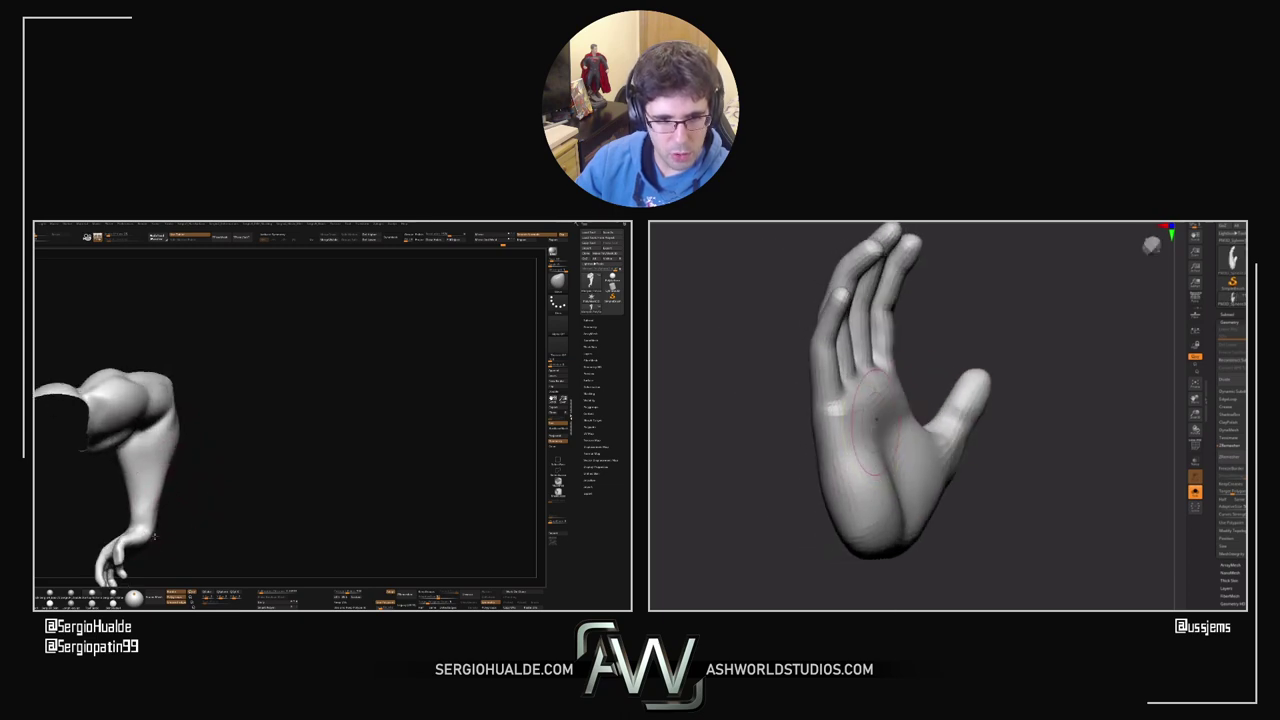
right_click_drag(152, 540, 231, 465)
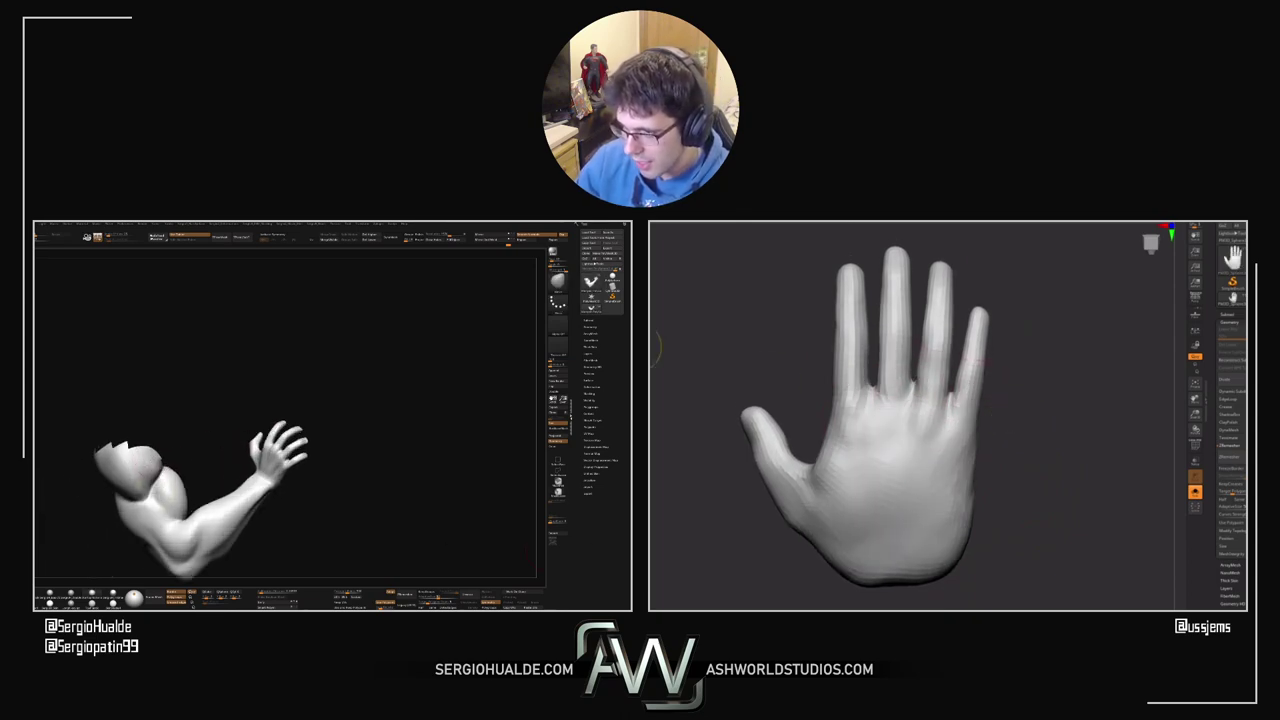
Step: Isolate the separate hand's little finger with a mask, place the gizmo at its base, and rotate the finger outward
left_click(650, 347)
left_click(650, 298)
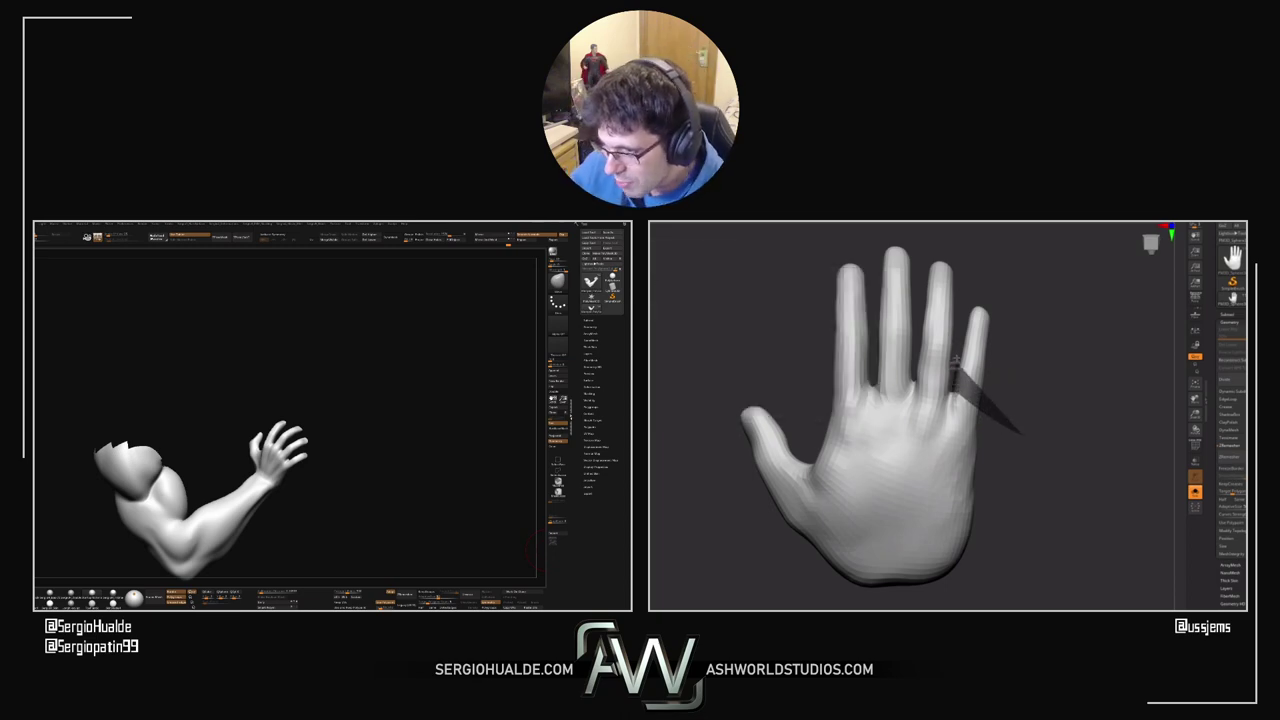
mouse_move(956, 360)
left_mouse_down("ctrl")
mouse_move(1015, 270)
mouse_move(1000, 452)
left_mouse_up("ctrl")
left_click(1033, 437, "ctrl")
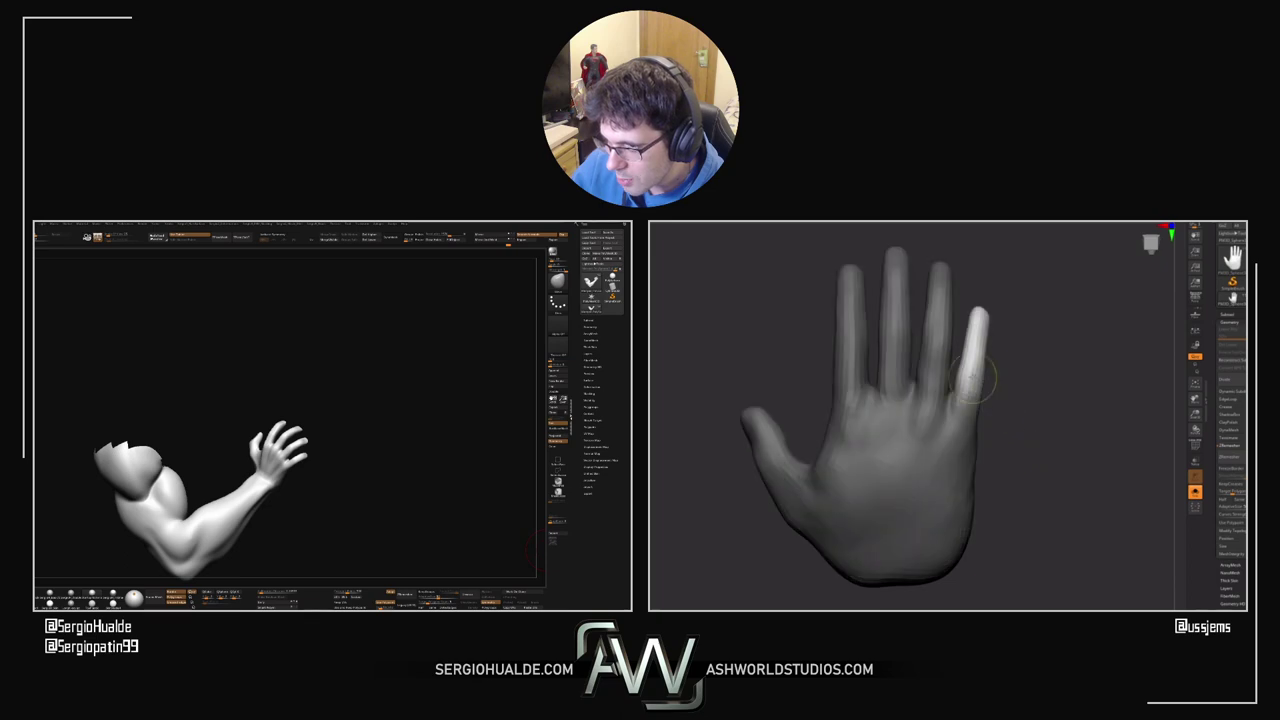
key("w")
left_click_drag(1003, 301, 995, 371, "alt")
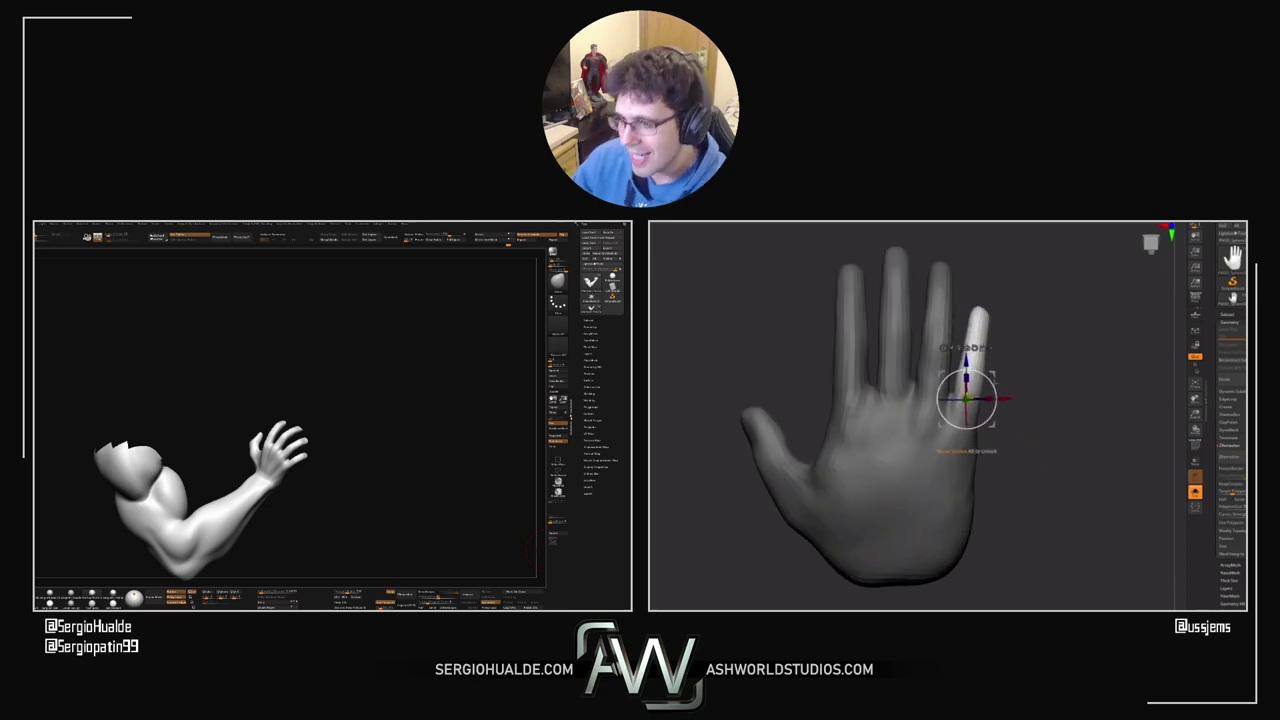
left_click_drag(1038, 420, 1018, 472)
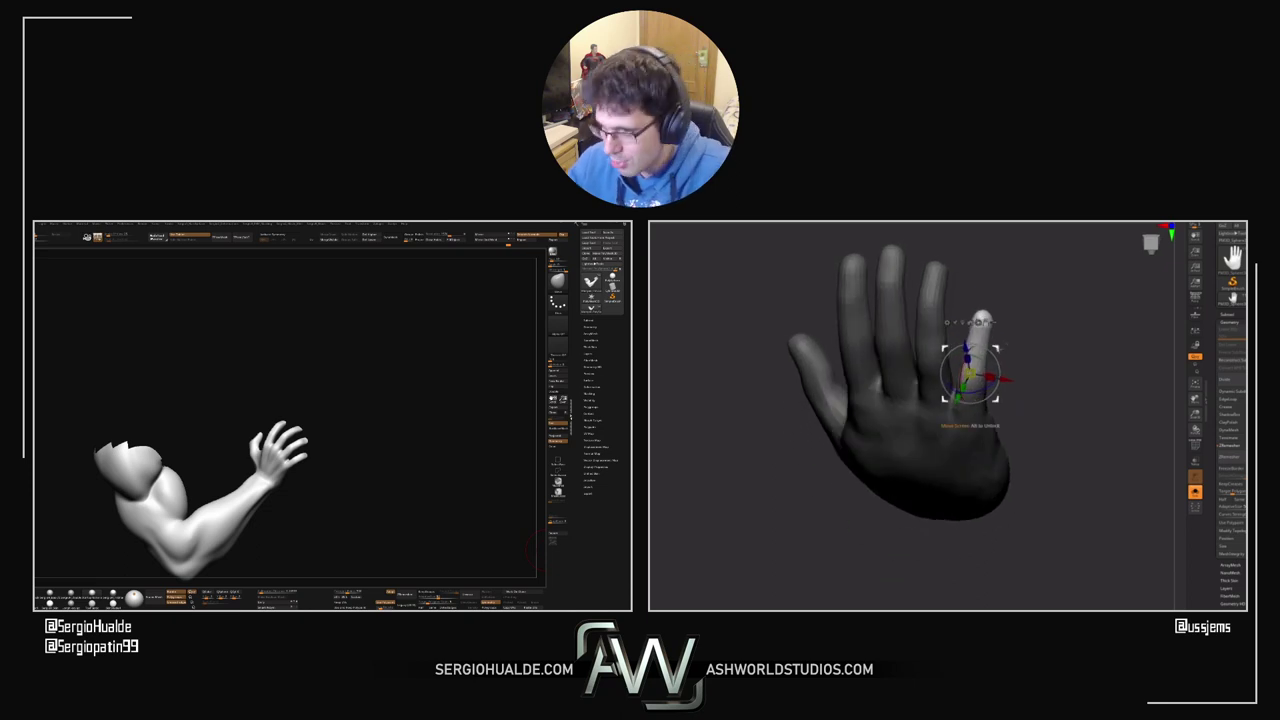
left_click_drag(998, 351, 998, 370)
left_click_drag(1064, 424, 950, 418)
left_click_drag(1002, 368, 1048, 408)
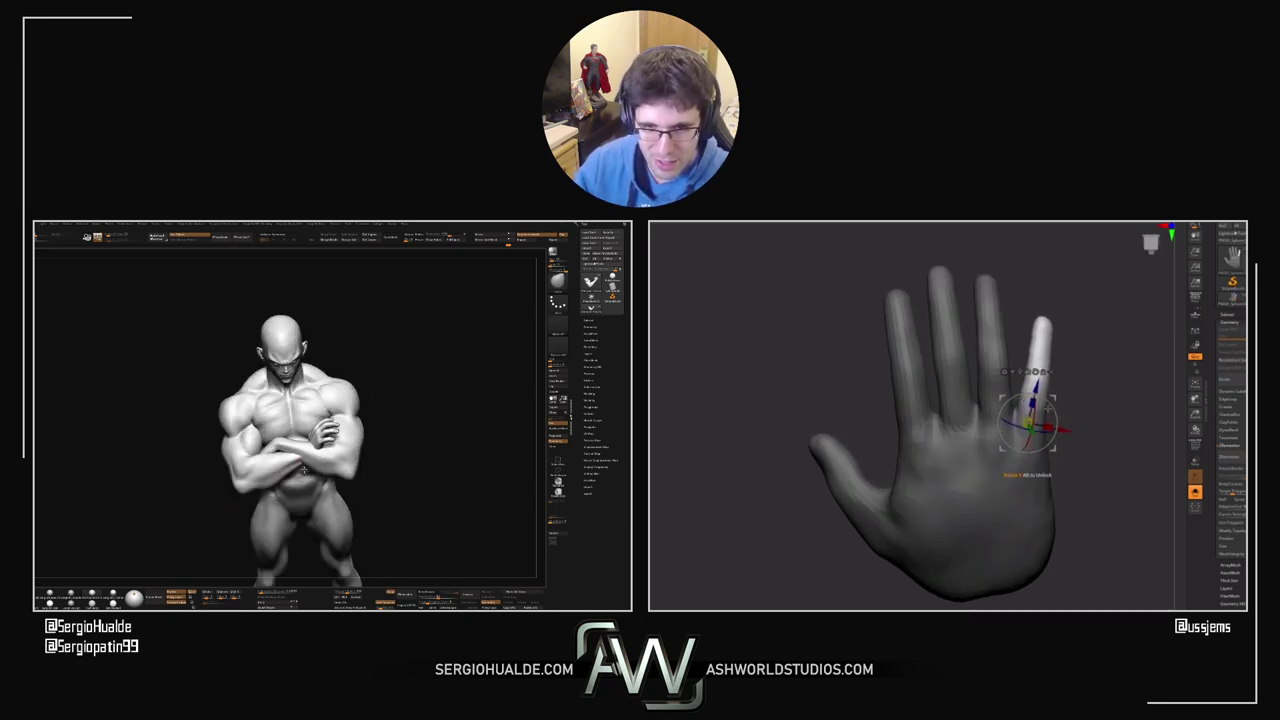
Step: Isolate the separate hand's ring finger with a mask, adjust its angle, and clear the mask; place the crossed-arm figure's gizmo at the elbow
mouse_move(1105, 374)
left_mouse_down("alt")
mouse_move(1096, 407)
mouse_move(1108, 422)
mouse_move(1008, 424)
mouse_move(1010, 478)
mouse_move(1007, 459)
left_mouse_up("alt")
key("q")
mouse_move(1004, 400)
left_mouse_down("ctrl")
mouse_move(989, 332)
mouse_move(955, 365)
mouse_move(979, 501)
mouse_move(1001, 506)
mouse_move(1011, 442)
left_mouse_up("ctrl")
left_click(997, 452, "ctrl")
left_click(1107, 474, "ctrl")
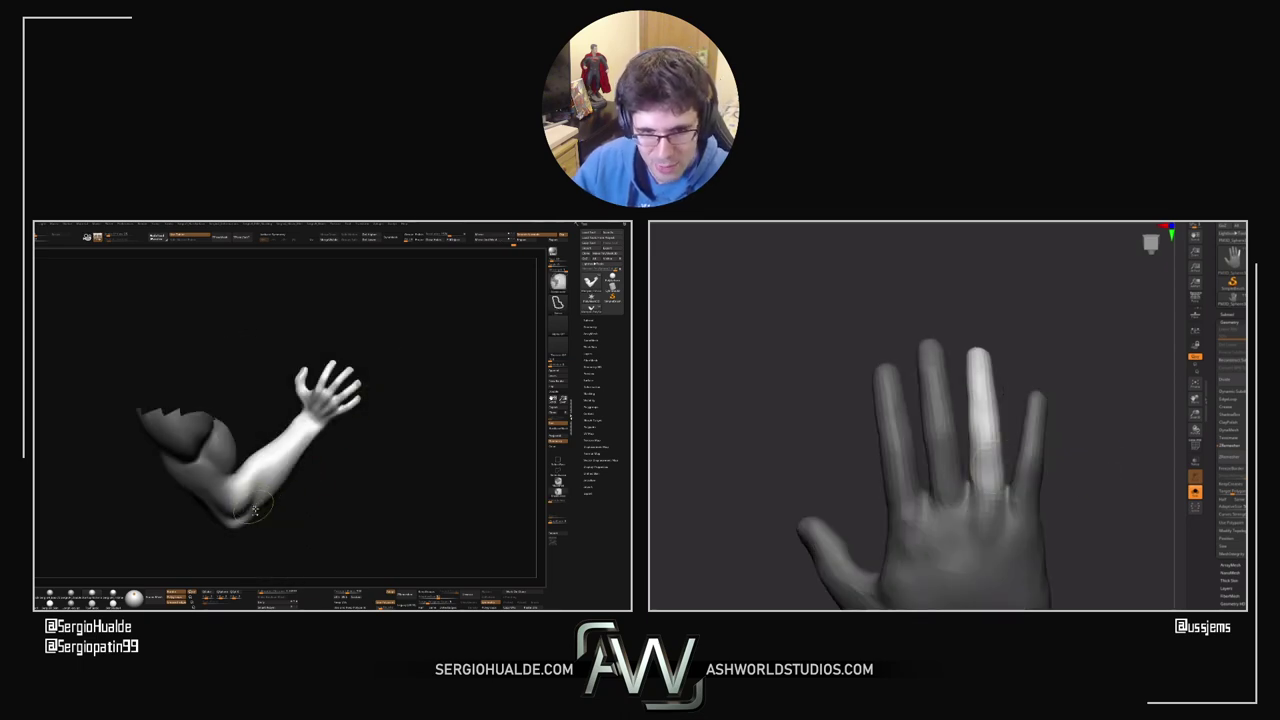
key("w")
key("alt+s")
left_click(236, 523, "alt")
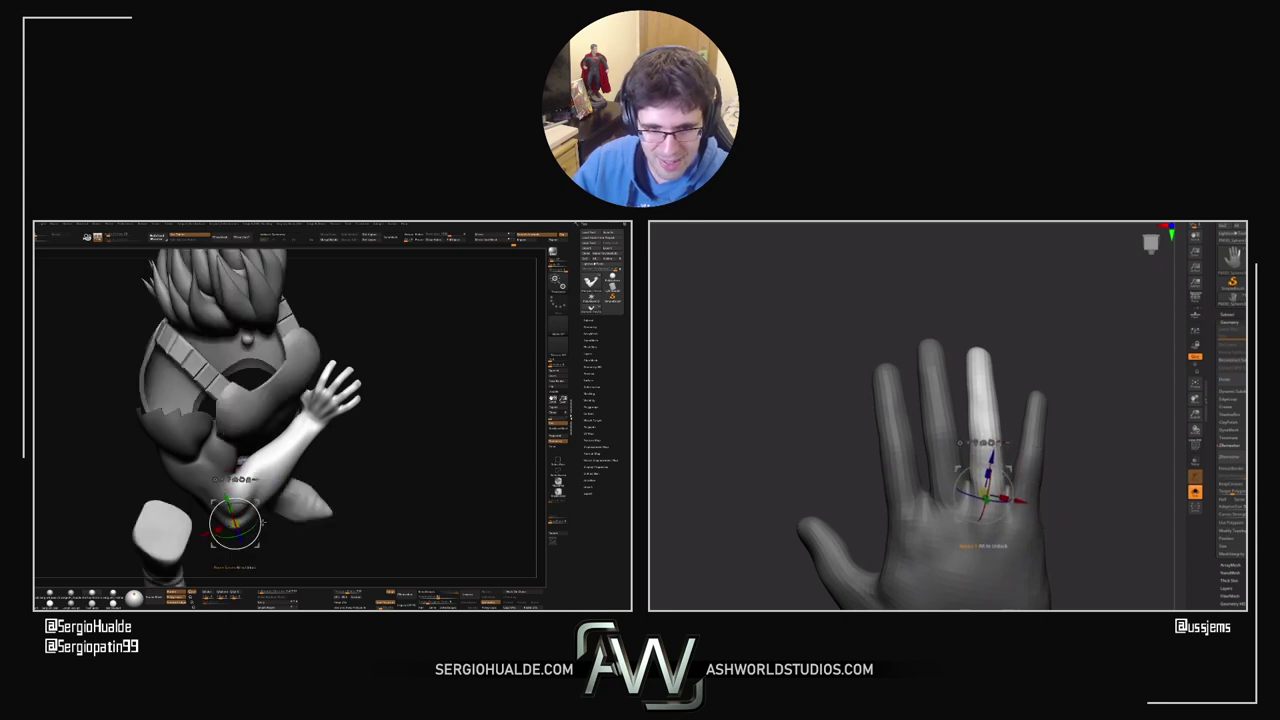
left_click_drag(965, 474, 969, 470)
left_click_drag(1117, 479, 1089, 429, "ctrl")
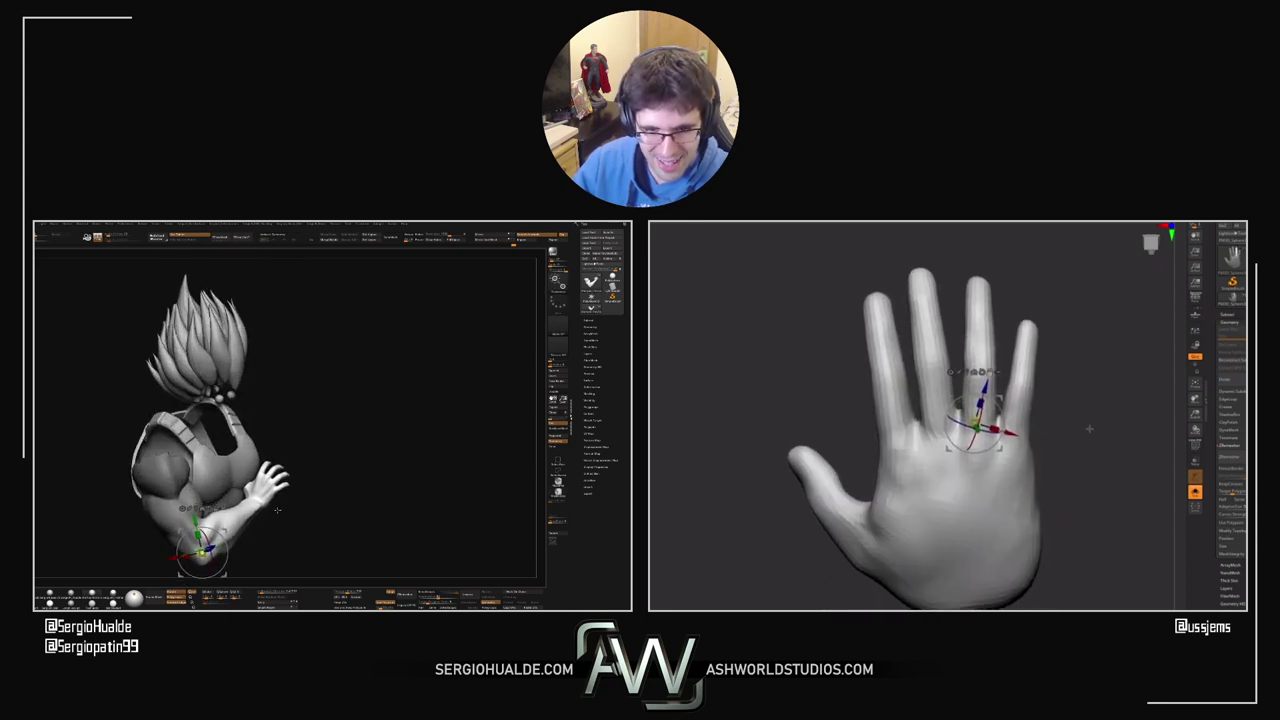
Step: Lower the separate hand's subdivision level by two and check the crossed-arm figure's unmasked forearm against the whole body
left_click_drag(278, 510, 266, 520)
key("q")
key("shift+d")
key("shift+d")
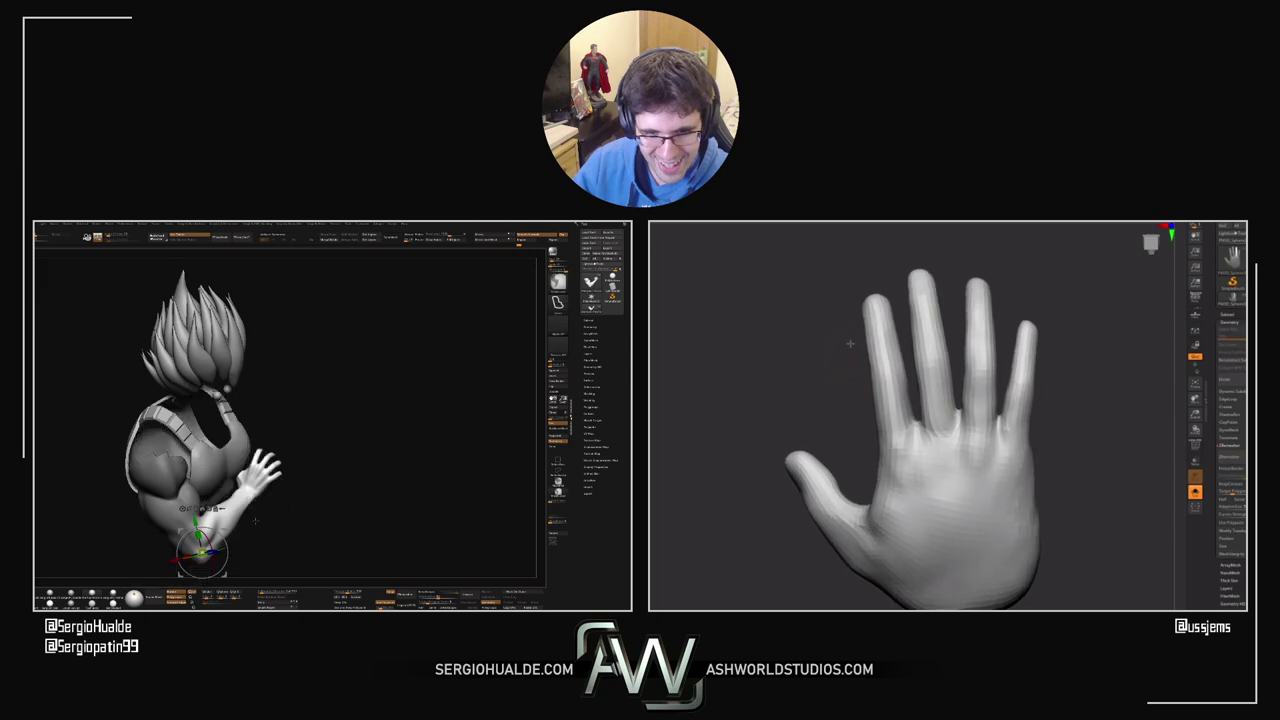
left_click_drag(850, 344, 920, 348)
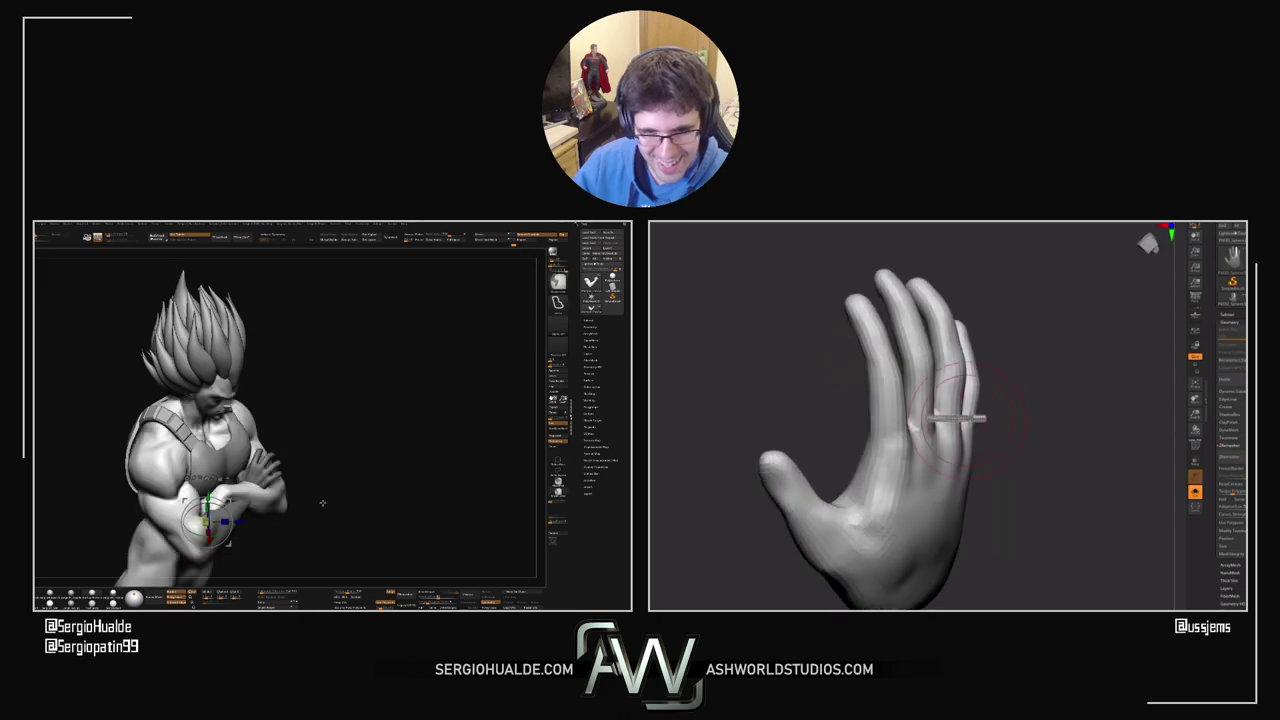
left_click(322, 503, "ctrl")
left_click_drag(322, 503, 340, 500)
left_click_drag(1010, 440, 956, 459)
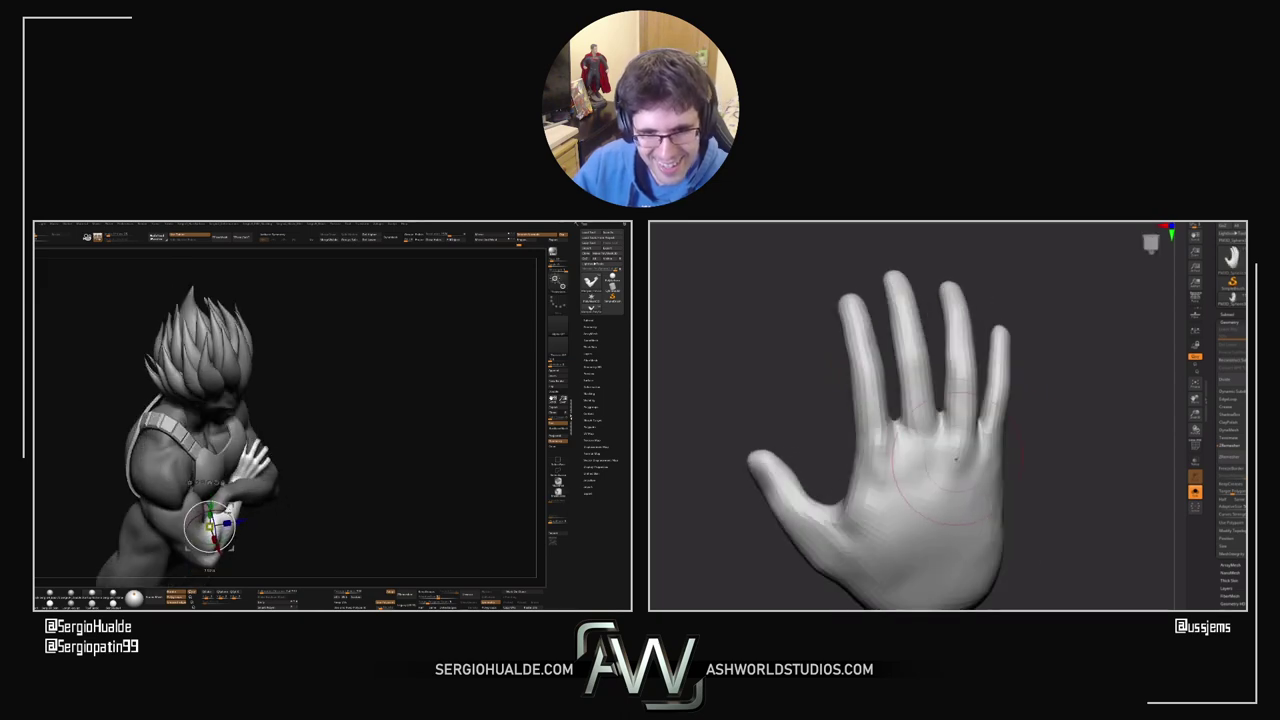
Step: Sculpt tendon lines on the back of the separate hand, running from the four knuckles toward the wrist with a smaller brush
key("bracketleft")
mouse_move(876, 446)
left_mouse_down()
mouse_move(900, 460)
mouse_move(893, 430)
mouse_move(893, 492)
left_mouse_up()
left_click_drag(236, 442, 234, 455)
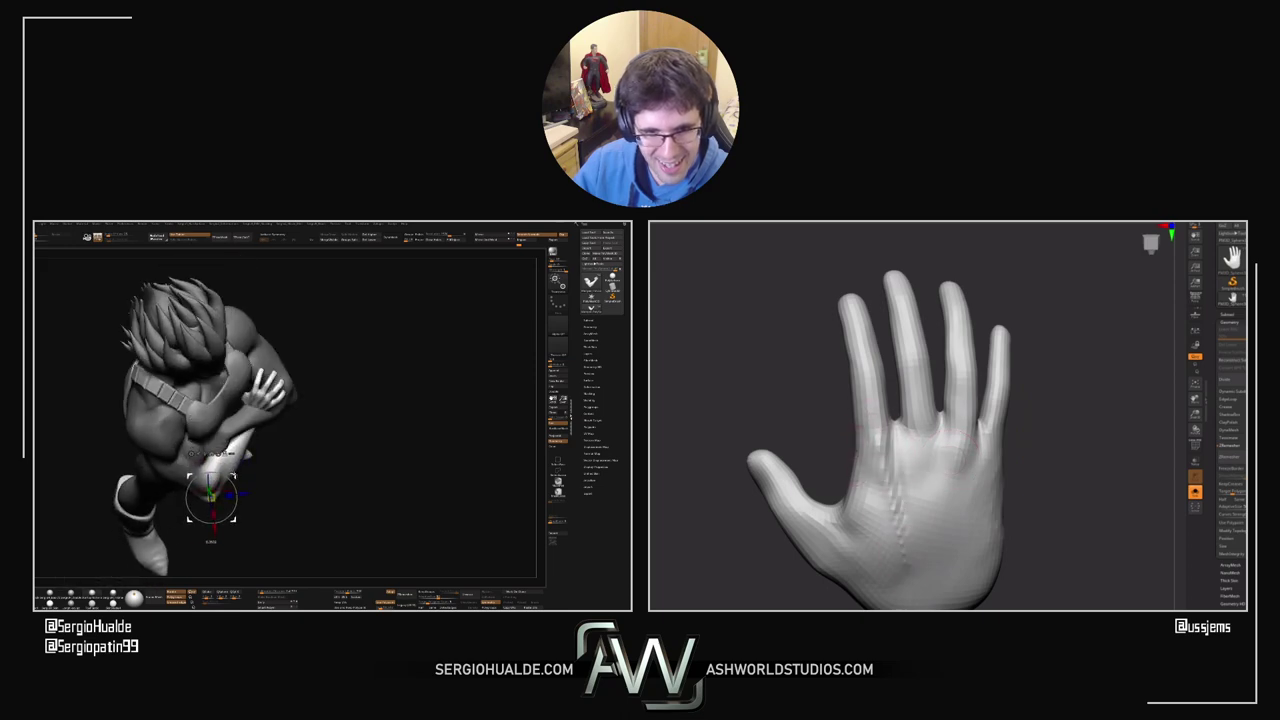
mouse_move(914, 425)
left_mouse_down()
mouse_move(927, 545)
mouse_move(918, 470)
mouse_move(950, 494)
mouse_move(938, 555)
left_mouse_up()
left_click_drag(955, 482, 957, 566)
left_click_drag(976, 452, 984, 562)
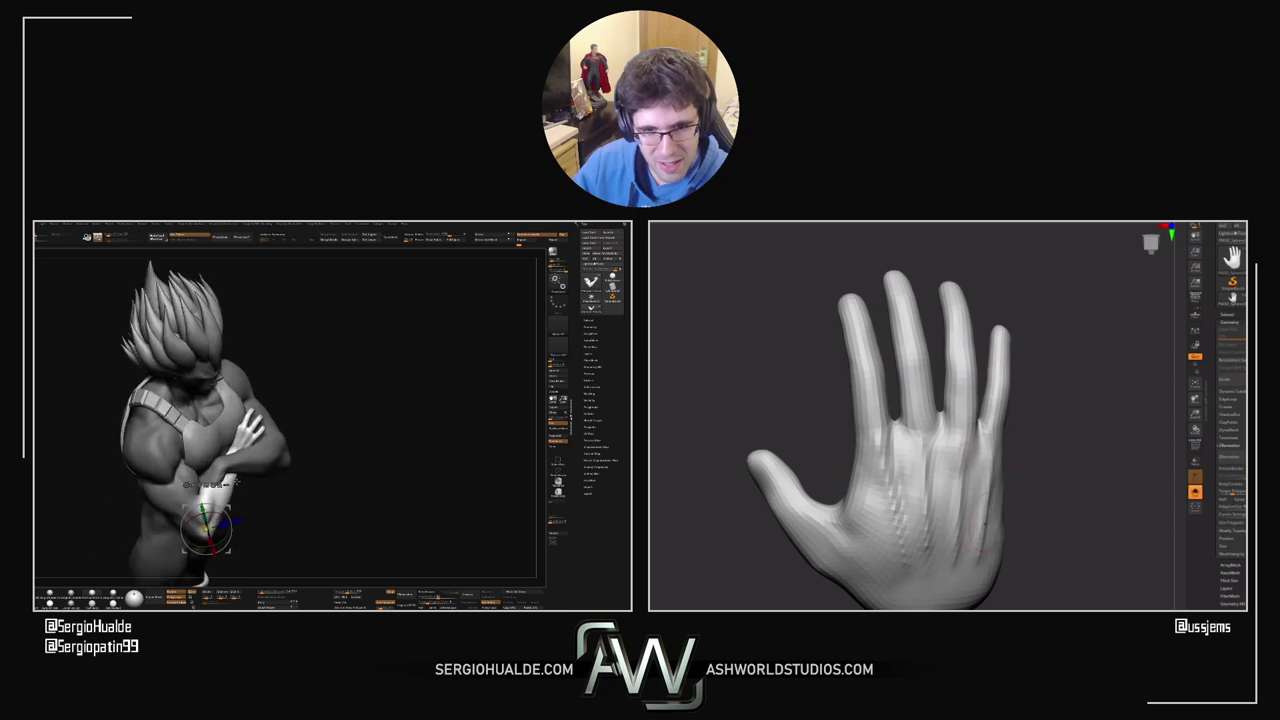
Step: Rotate the crossed-arm figure's unmasked forearm about the elbow to fold it across the torso, and return to sculpting
right_click_drag(980, 480, 1012, 473)
mouse_move(236, 485)
right_mouse_down()
mouse_move(258, 470)
mouse_move(246, 492)
right_mouse_up()
right_click_drag(964, 369, 943, 365)
right_click_drag(246, 492, 257, 474)
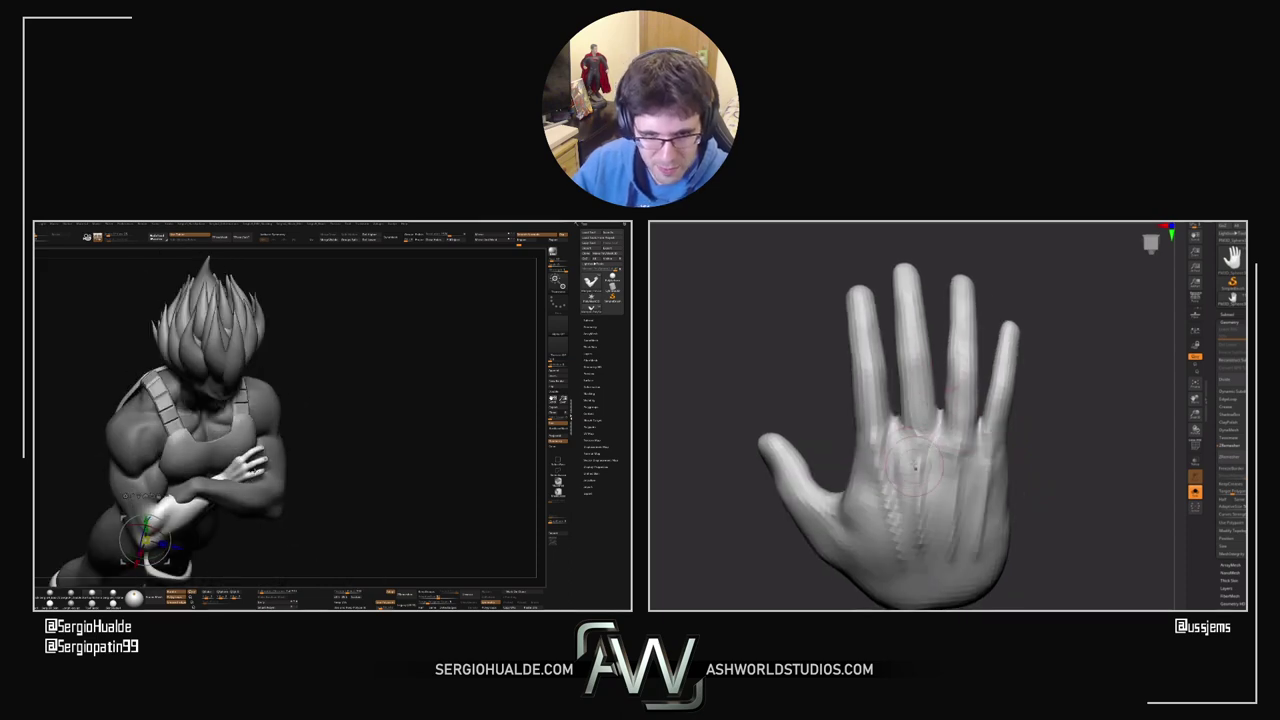
mouse_move(1042, 474)
left_mouse_down()
mouse_move(1051, 463)
mouse_move(1038, 480)
left_mouse_up()
left_click_drag(165, 524, 176, 538)
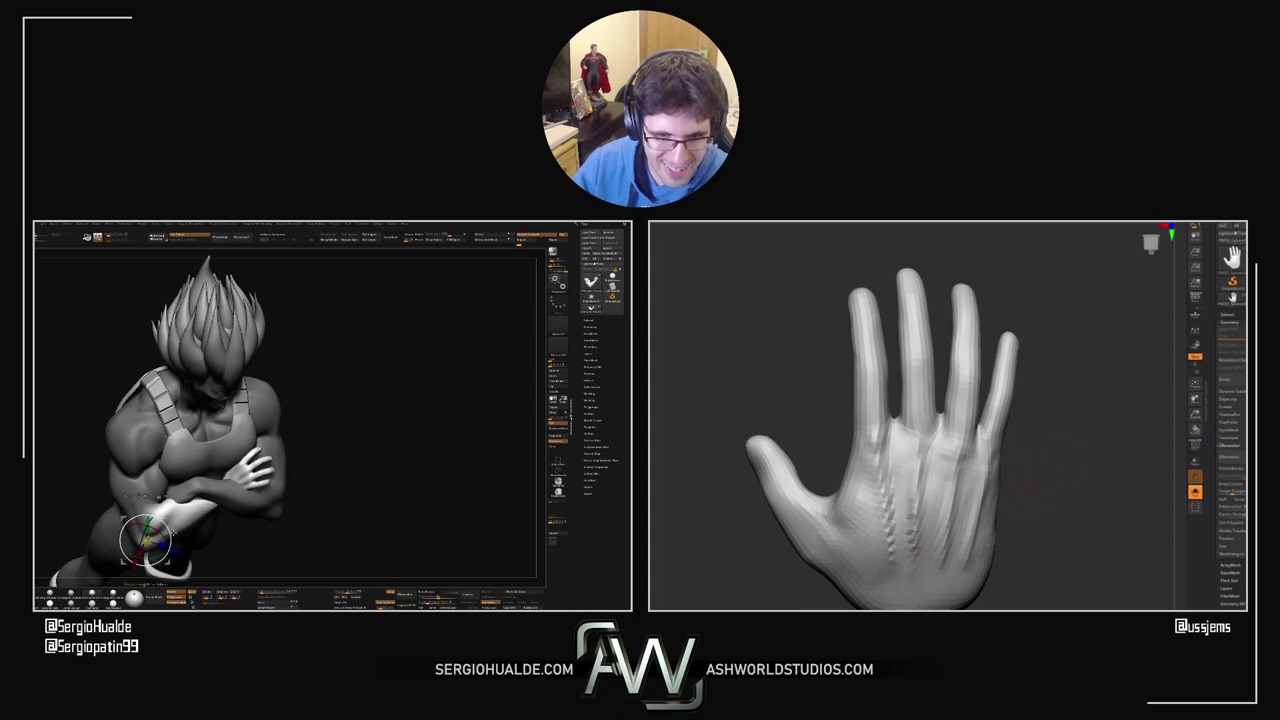
mouse_move(200, 515)
right_mouse_down()
mouse_move(249, 479)
mouse_move(252, 493)
right_mouse_up()
right_click_drag(963, 480, 979, 501)
key("q")
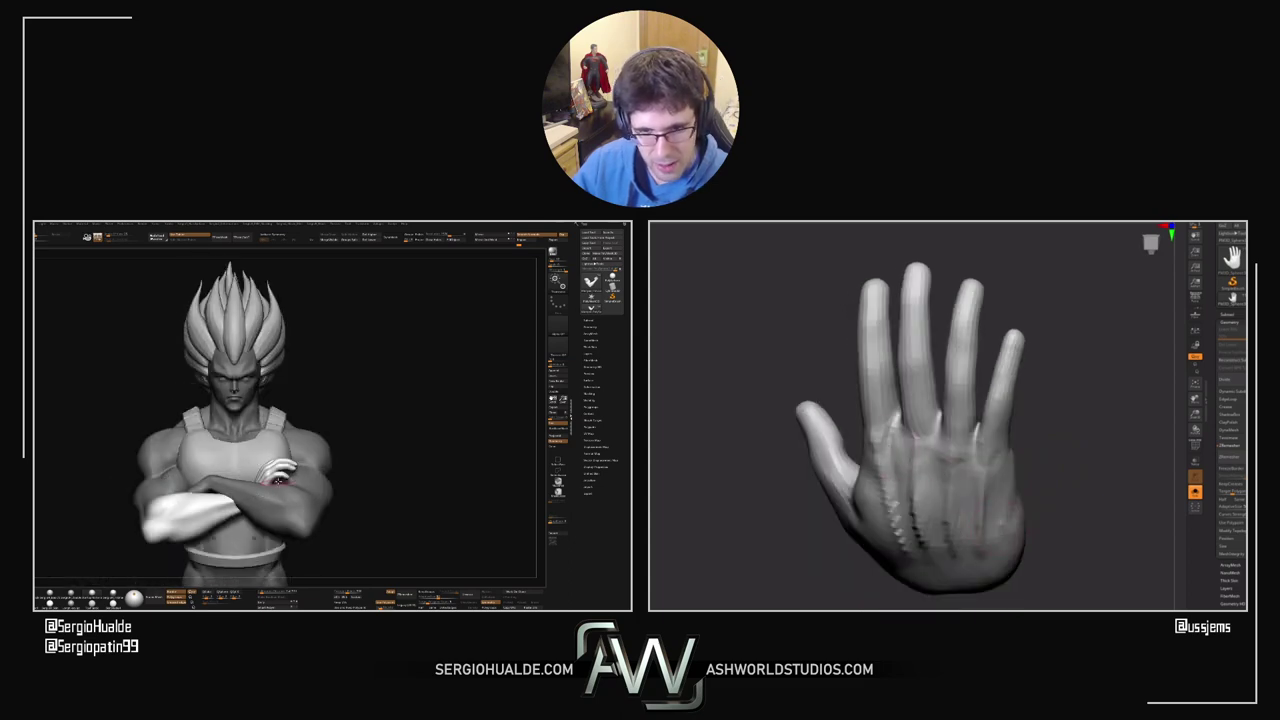
Step: Adjust the crossed-arm figure's unmasked forearm at the elbow and refine the tendon relief on the back of the separate hand
left_click_drag(880, 448, 886, 429)
key("w")
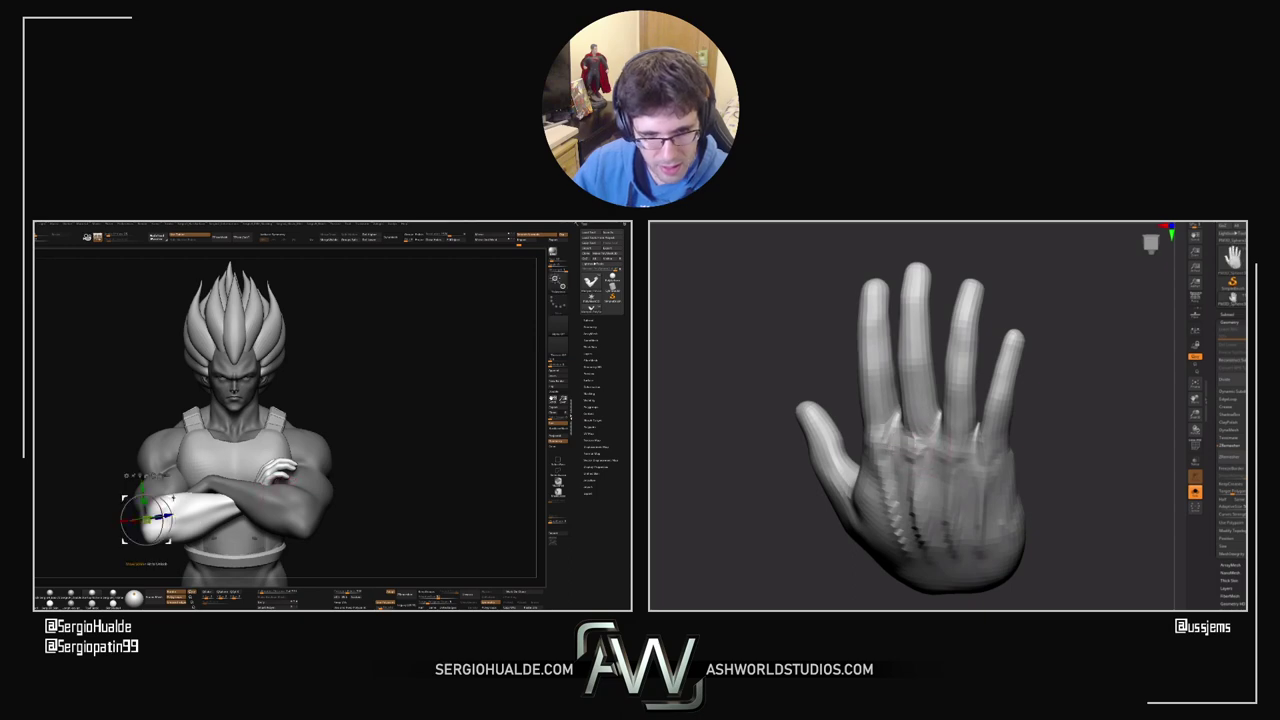
right_click_drag(167, 510, 181, 527)
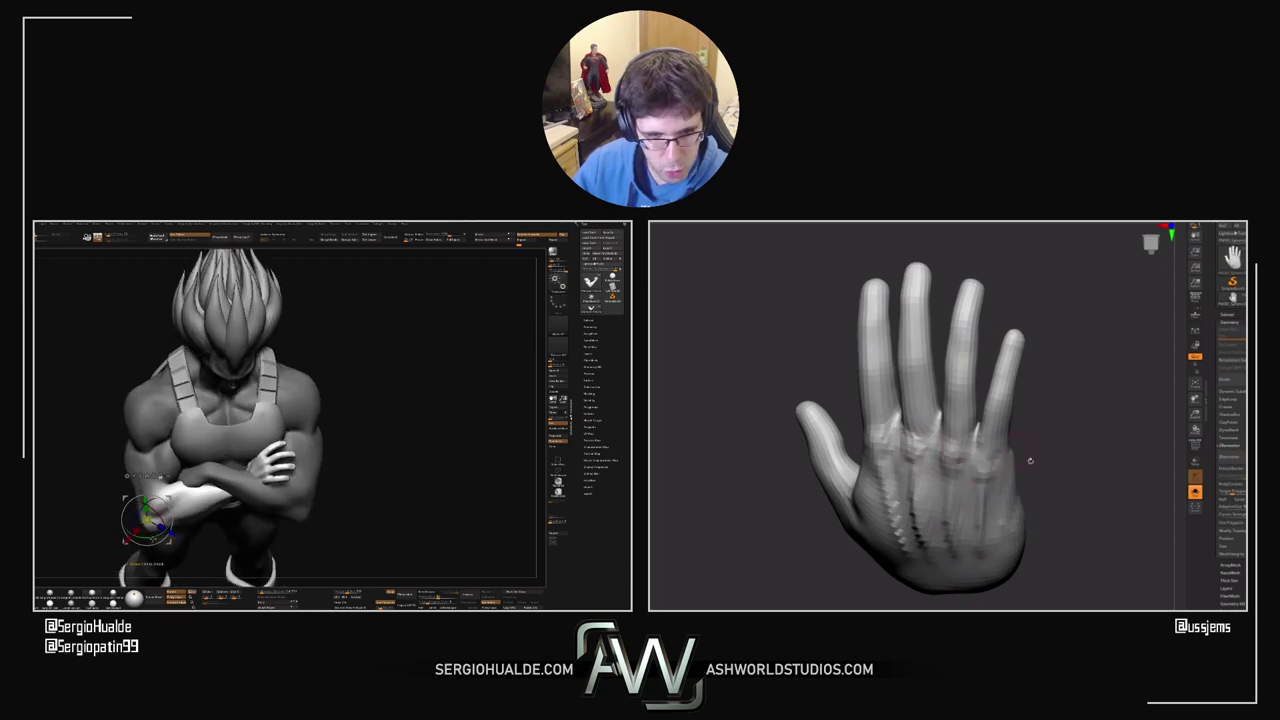
mouse_move(1031, 460)
right_mouse_down()
mouse_move(1050, 463)
mouse_move(1049, 420)
mouse_move(1052, 430)
right_mouse_up()
left_click_drag(164, 515, 167, 512)
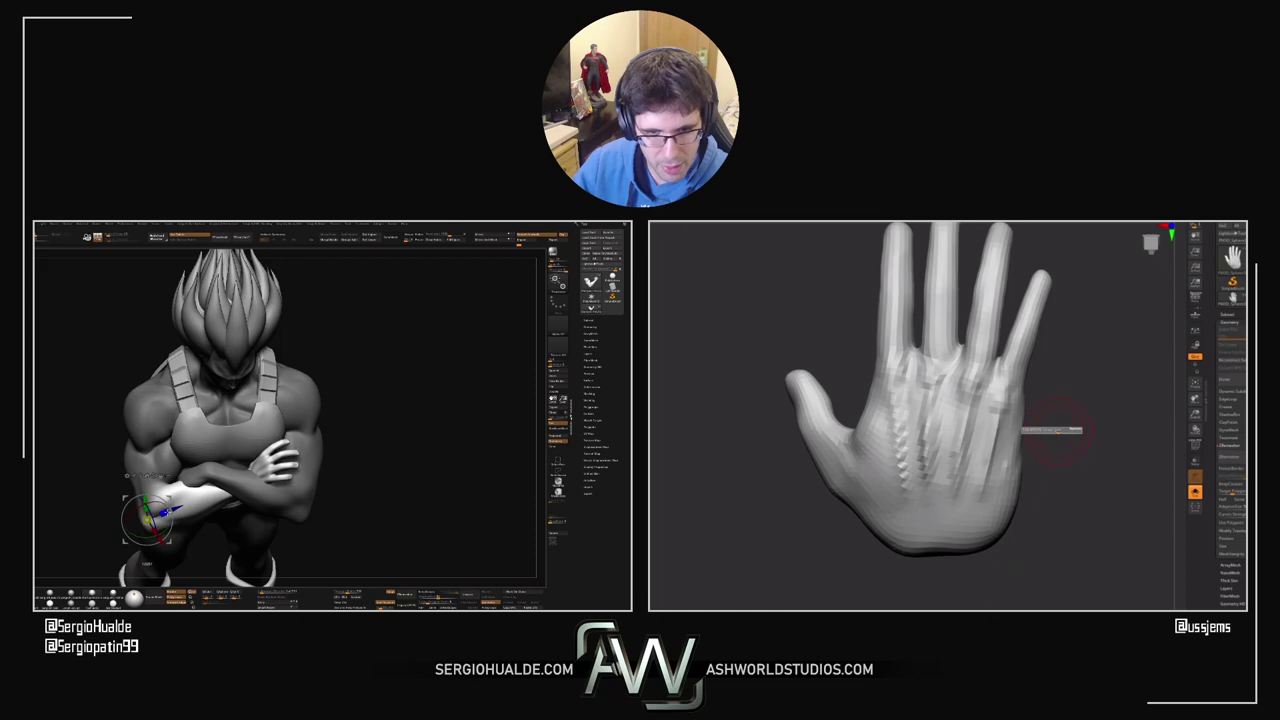
right_click_drag(1052, 430, 1062, 439)
left_click_drag(1062, 438, 878, 447)
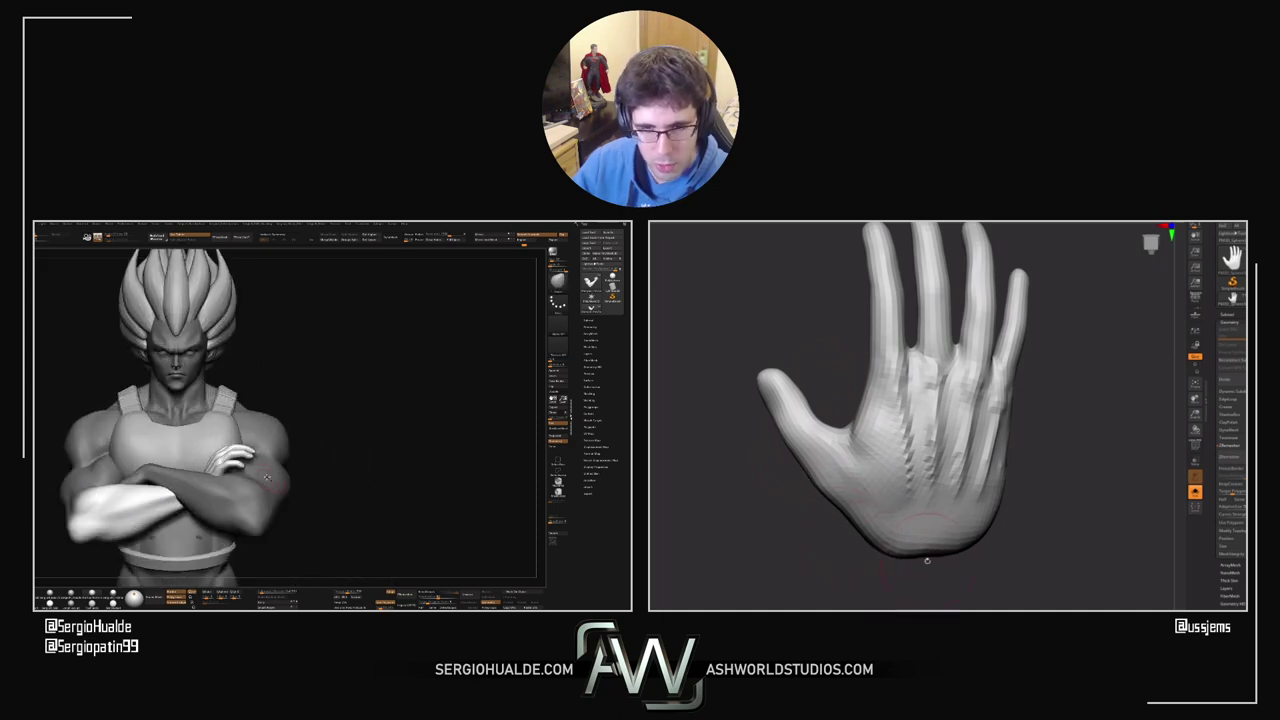
Step: Mask the separate hand except its wrist end, pull that end out into a short forearm stub, and clear the mask
left_click_drag(929, 560, 928, 445)
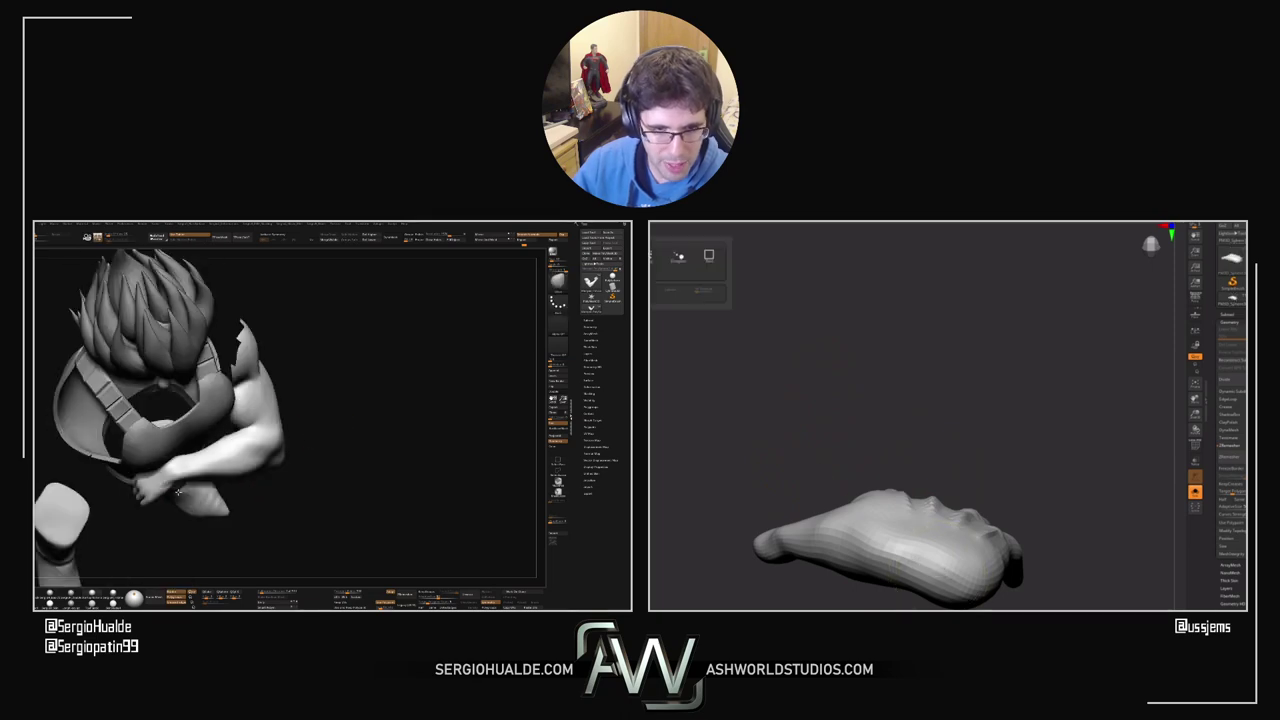
mouse_move(903, 560)
left_mouse_down("ctrl")
mouse_move(956, 581)
mouse_move(1029, 394)
left_mouse_up("ctrl")
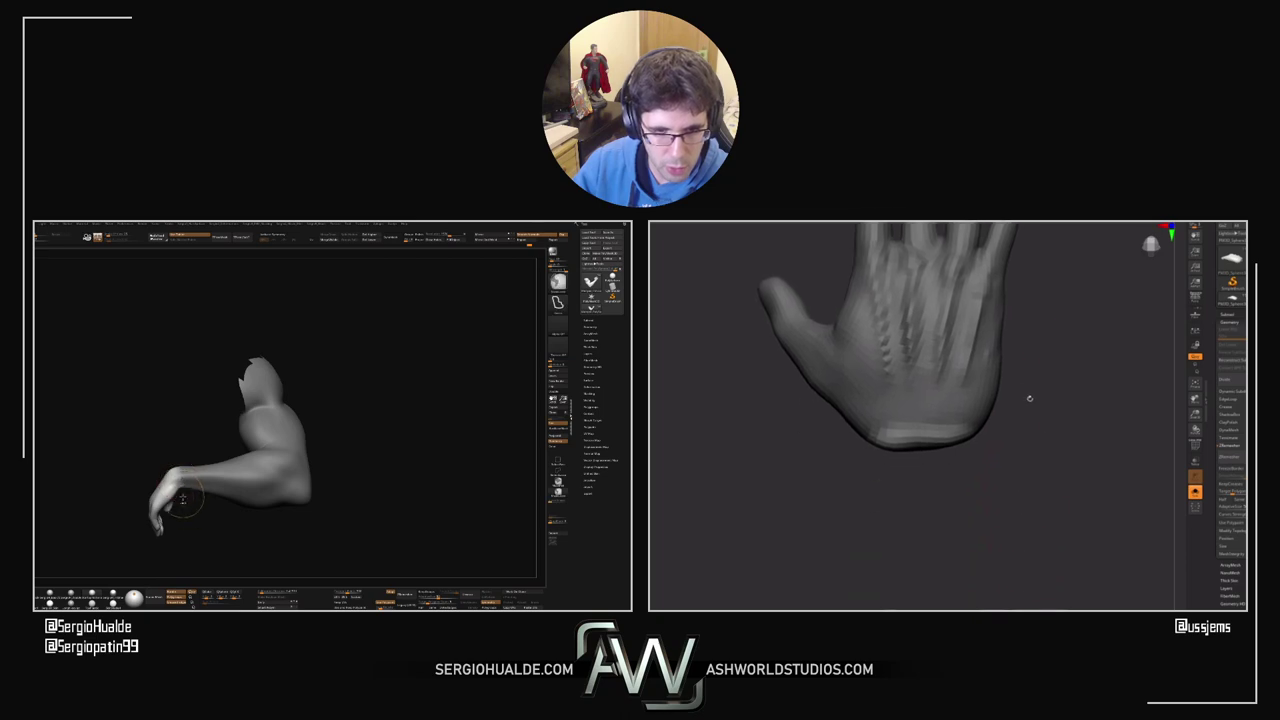
key("w")
left_click(949, 303)
left_click_drag(939, 460, 938, 604)
left_click_drag(1117, 511, 1063, 540, "ctrl")
key("q")
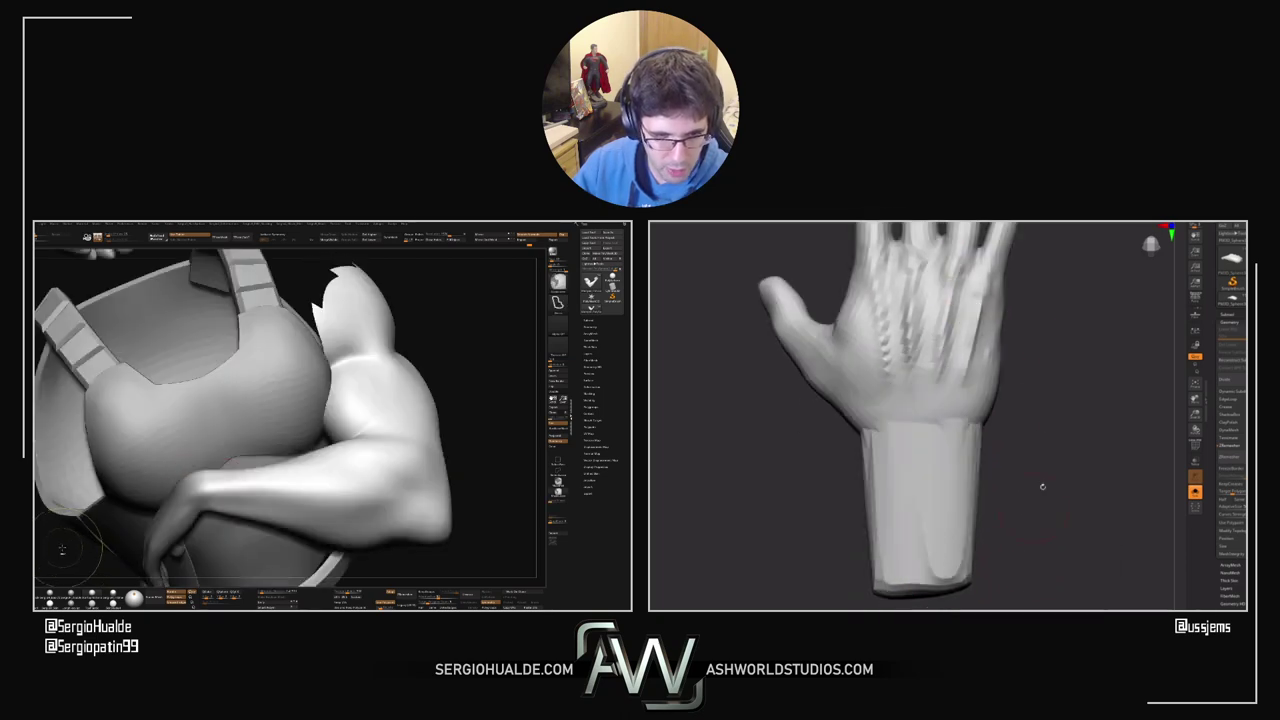
Step: Remesh the separate hand with its extended wrist, check the topology with the polyframe, and subdivide the mesh
left_click(1229, 457)
left_click(465, 407, "ctrl")
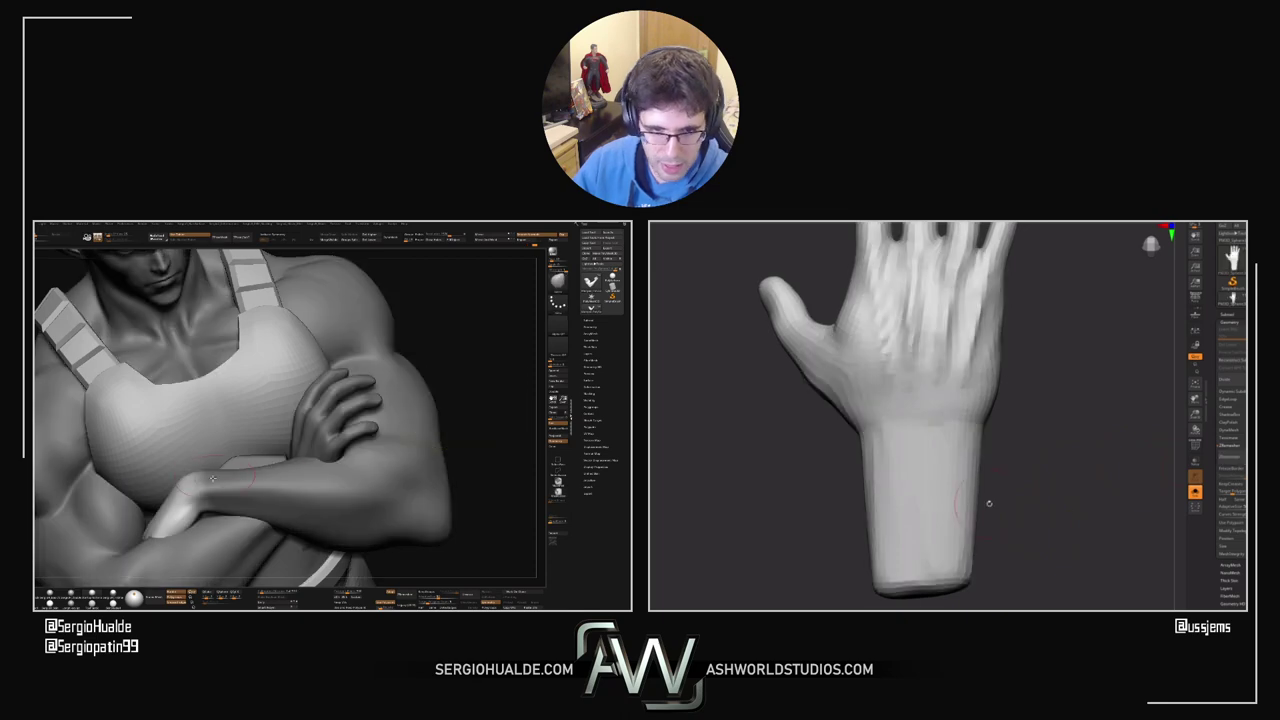
left_click(1195, 446)
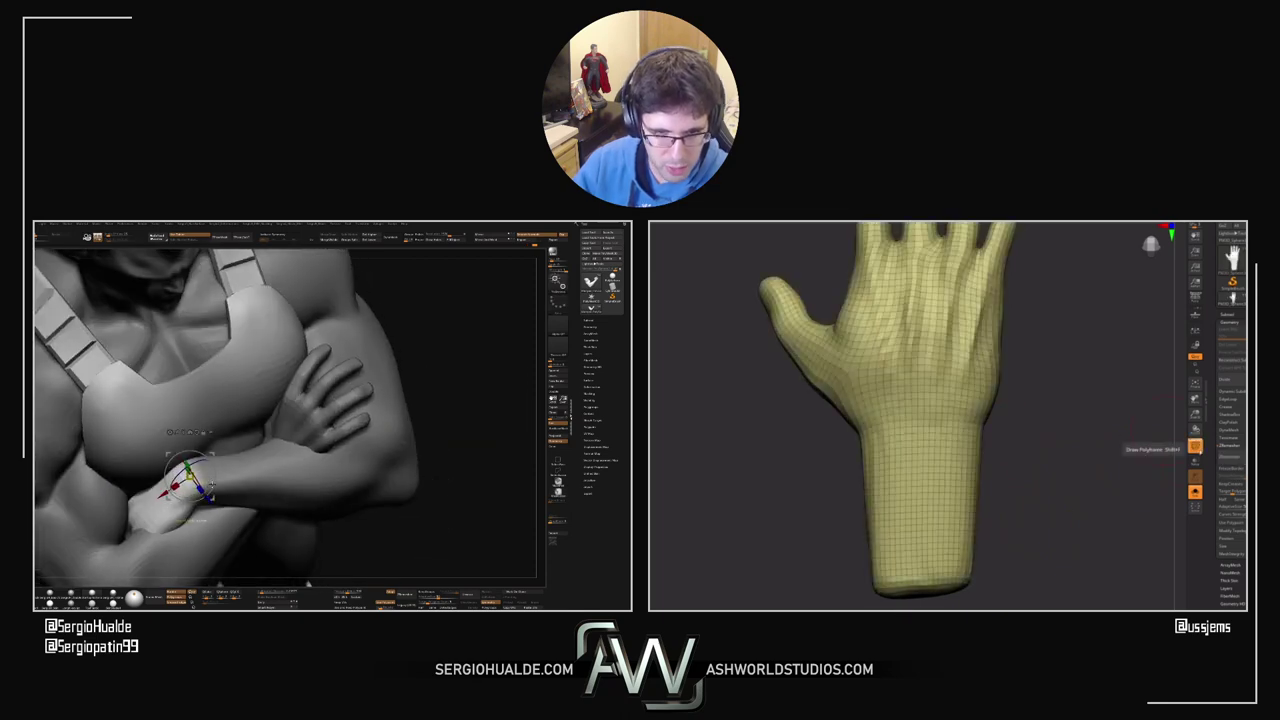
left_click(1197, 447)
left_click_drag(1151, 429, 1034, 429)
key("ctrl+d")
Step: Smooth the transition between the separate hand and its new forearm stub
key("f")
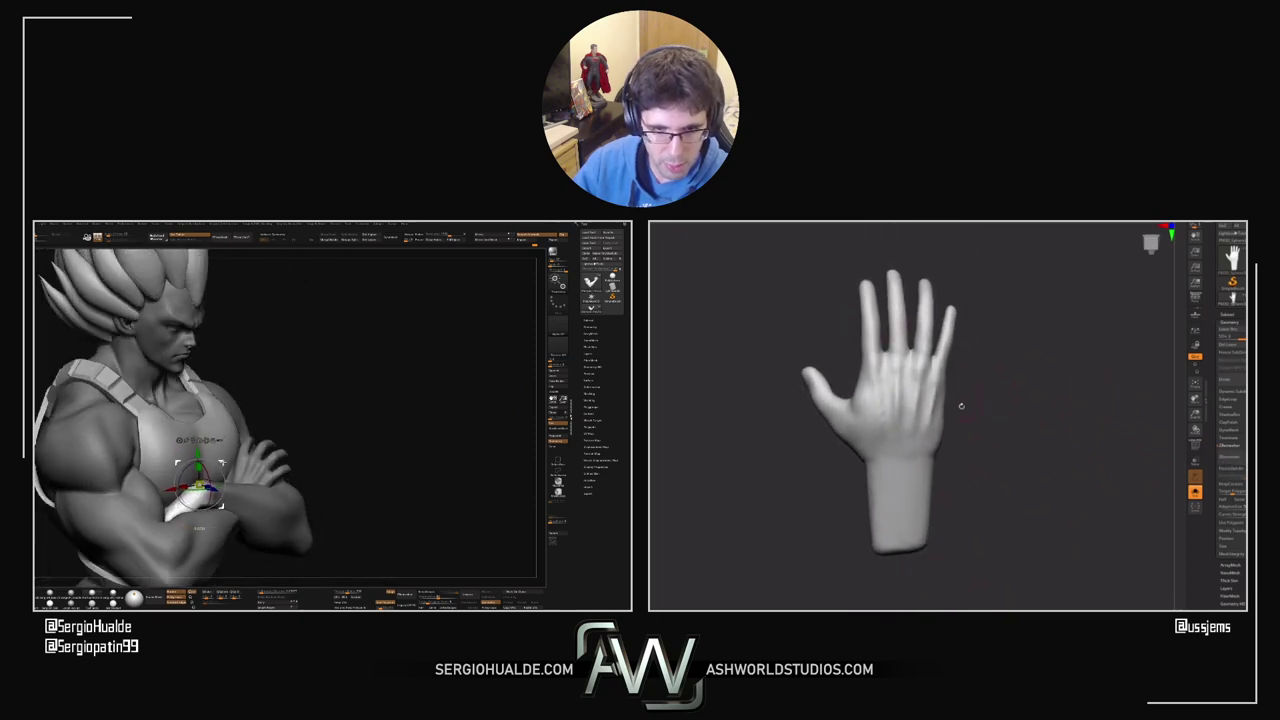
mouse_move(951, 402)
left_mouse_down("alt")
mouse_move(977, 403)
mouse_move(971, 374)
mouse_move(984, 375)
left_mouse_up("alt")
key("s")
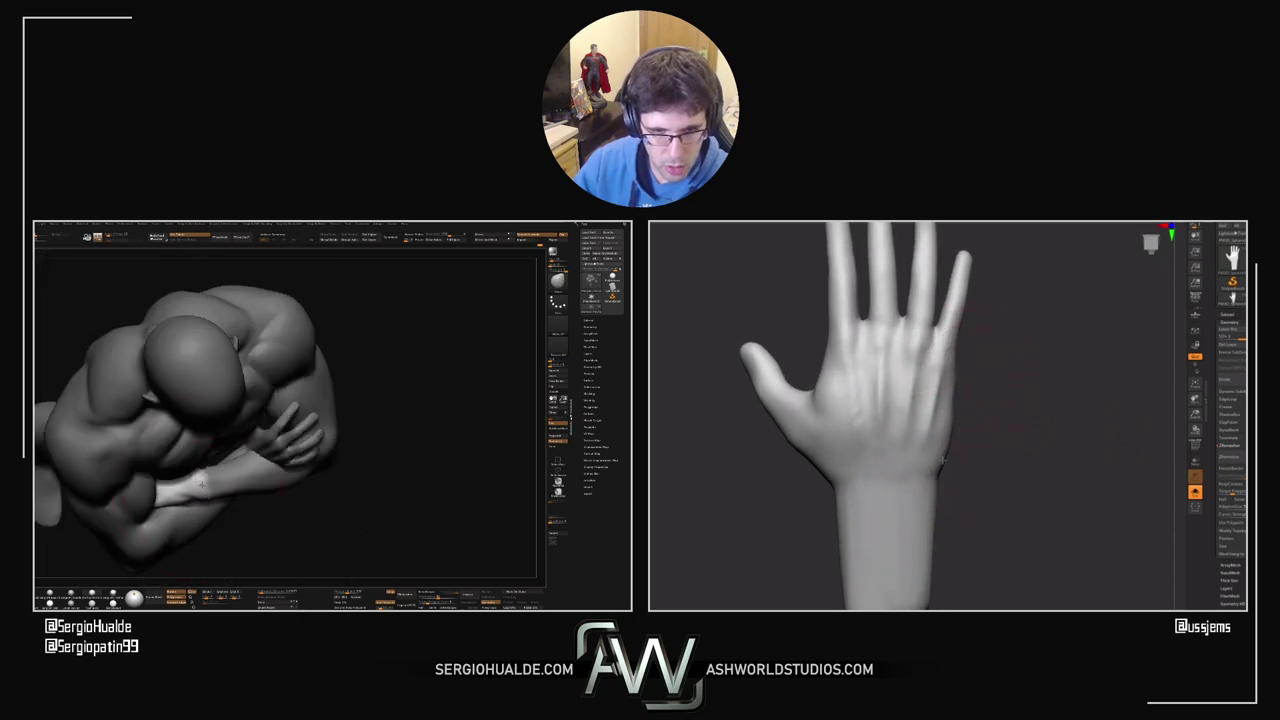
left_click_drag(969, 426, 974, 452, "alt")
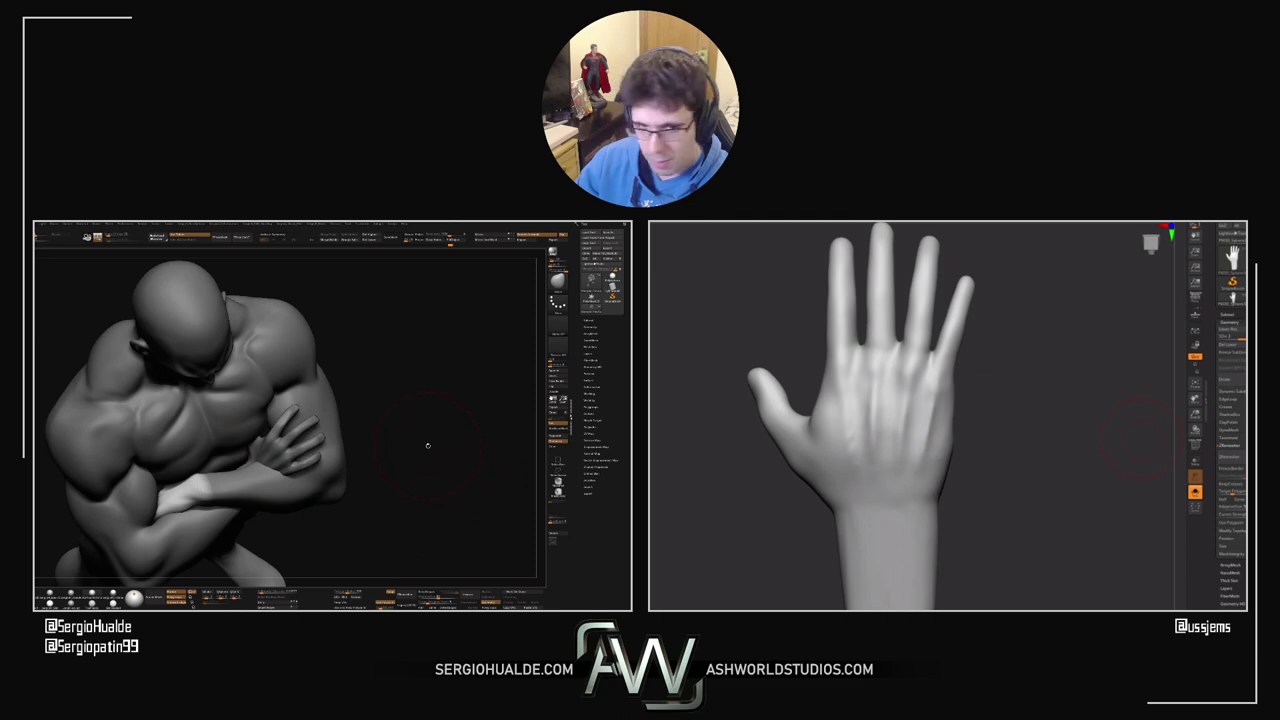
Step: Isolate the crossed-arm figure's bent arm and refine its wrist and forearm shape before checking it against the body
left_click_drag(377, 445, 374, 425)
left_click(318, 435, "ctrl+shift")
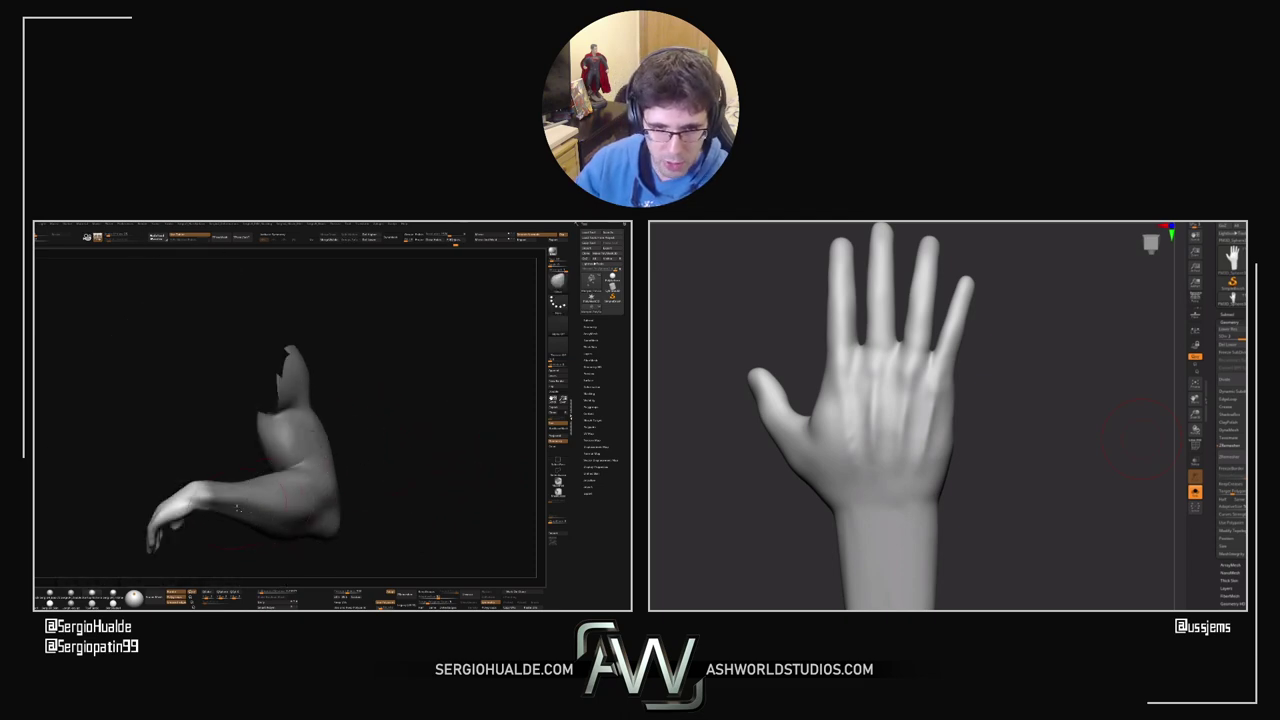
mouse_move(215, 430)
left_mouse_down("alt")
mouse_move(259, 406)
mouse_move(234, 470)
left_mouse_up("alt")
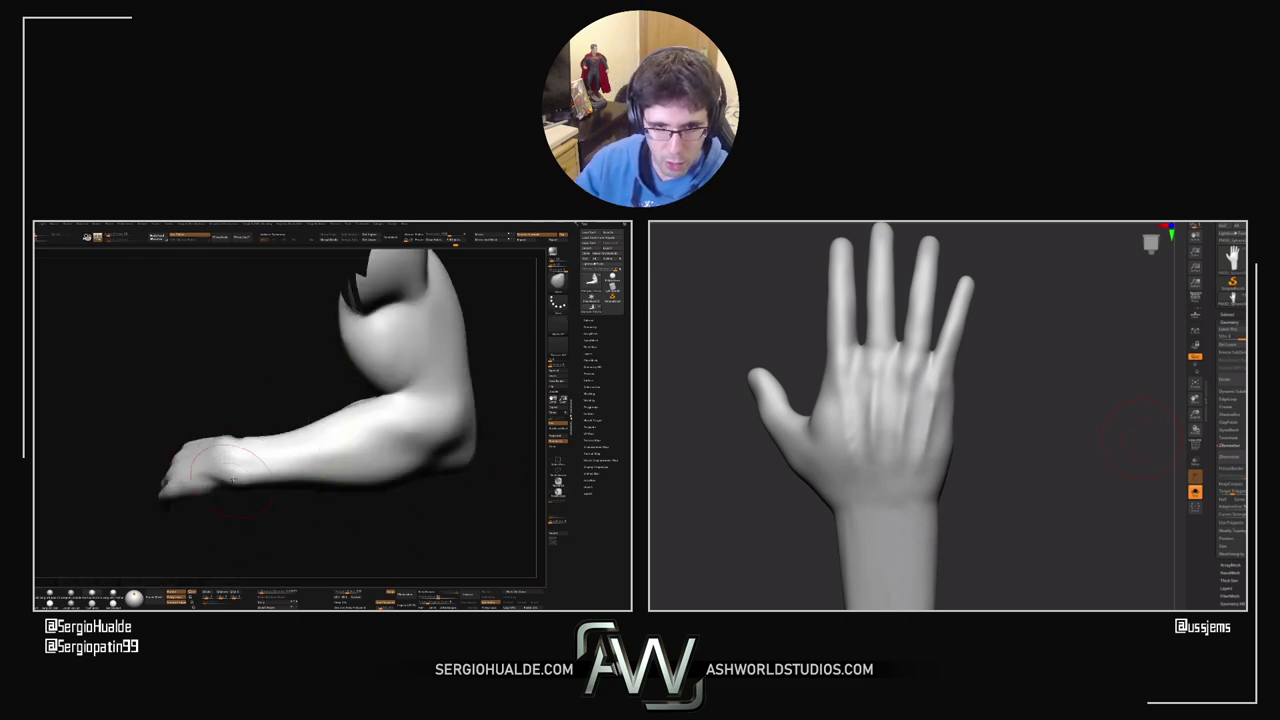
right_click_drag(233, 480, 241, 482)
key("s")
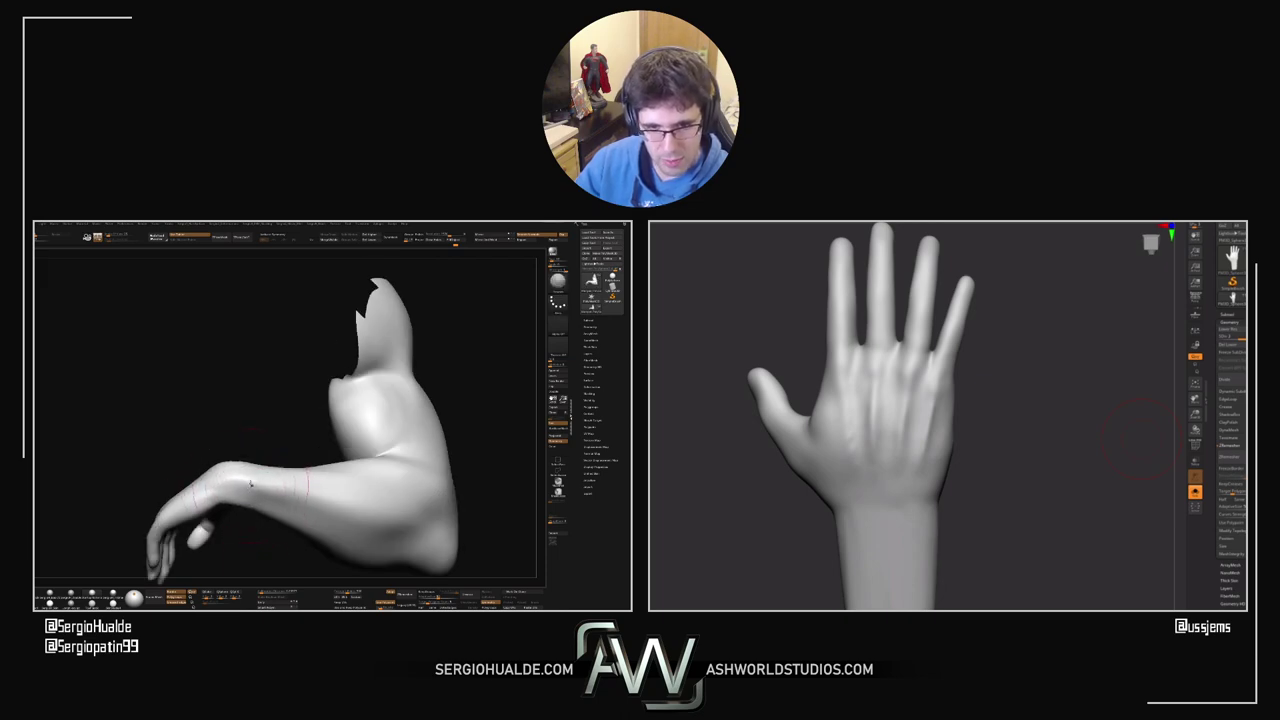
mouse_move(252, 491)
left_mouse_down()
mouse_move(250, 458)
mouse_move(234, 484)
mouse_move(257, 477)
left_mouse_up()
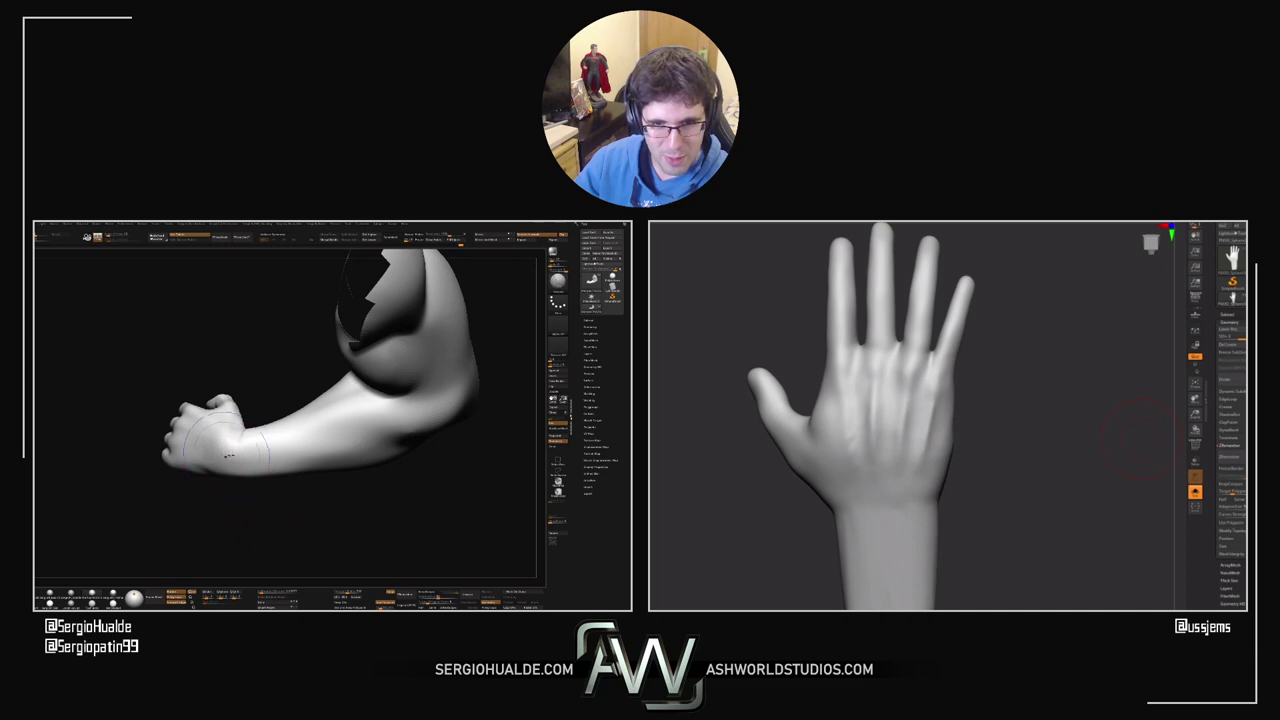
left_click_drag(228, 457, 294, 461)
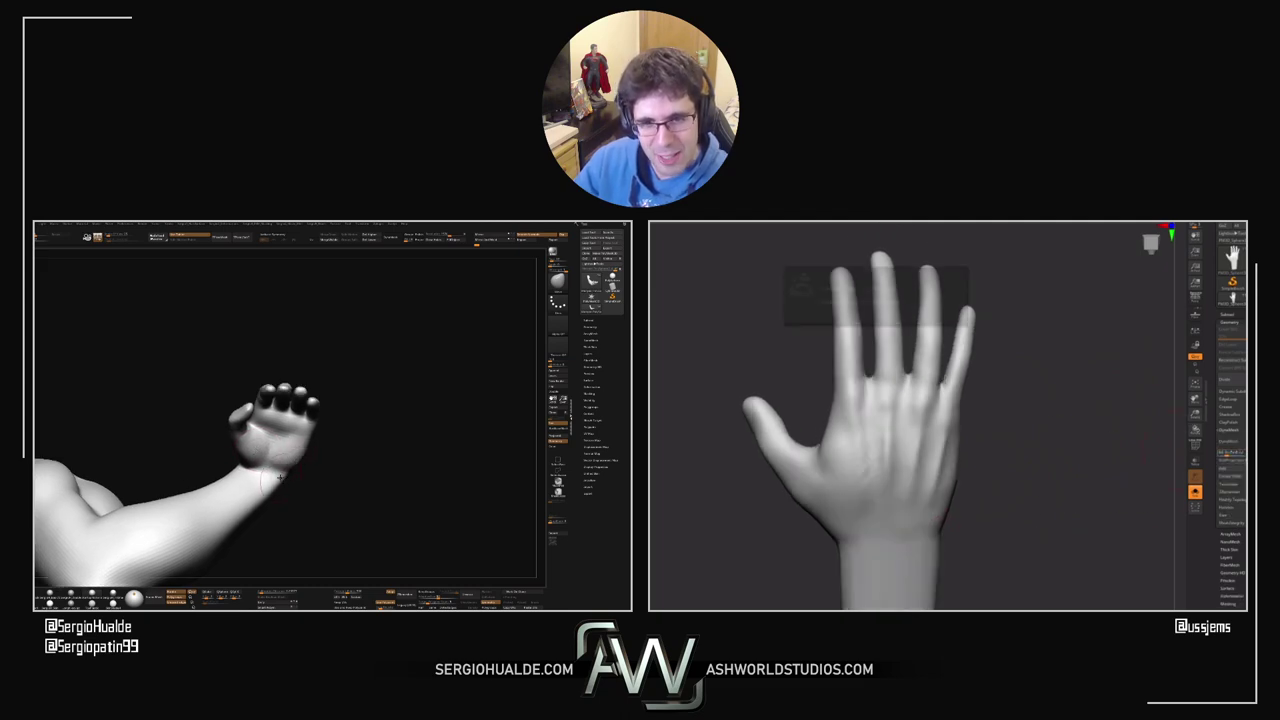
left_click_drag(280, 476, 240, 520)
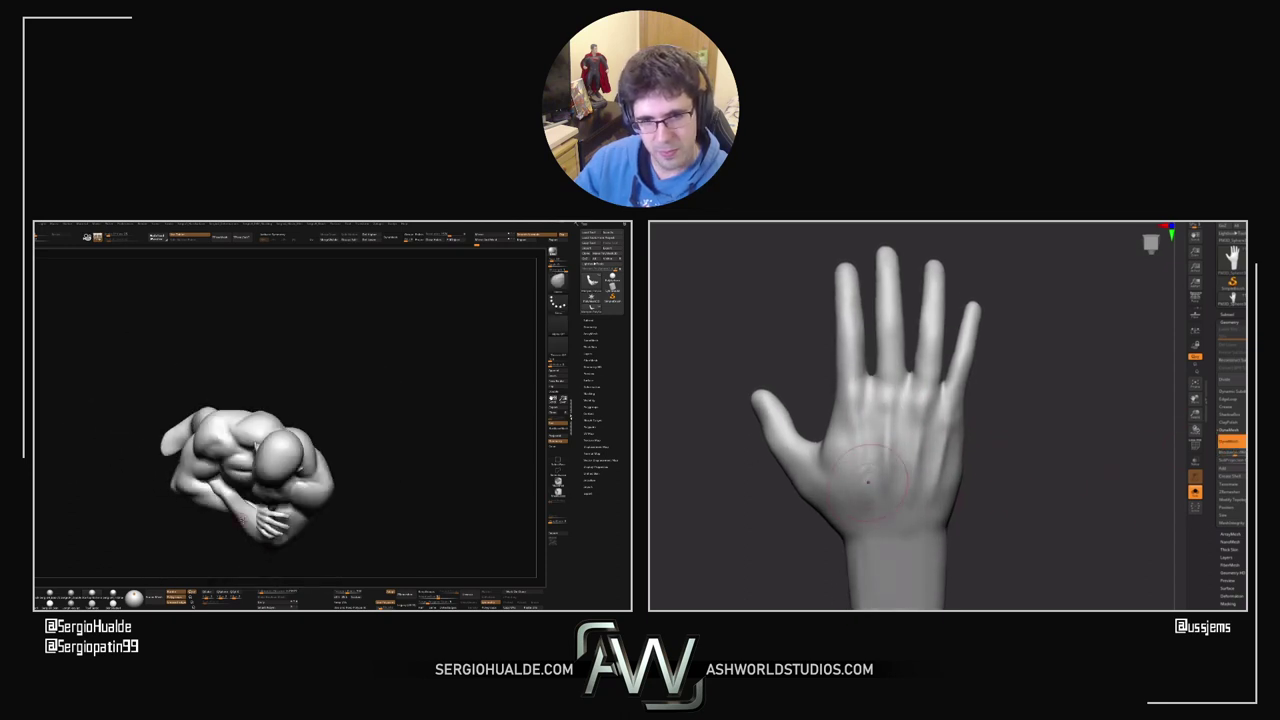
Step: Sculpt the crossed-arm figure's rear shoulder and upper arm where they meet the back
mouse_move(240, 520)
right_mouse_down()
mouse_move(241, 502)
mouse_move(268, 502)
mouse_move(251, 536)
mouse_move(244, 500)
mouse_move(265, 498)
right_mouse_up()
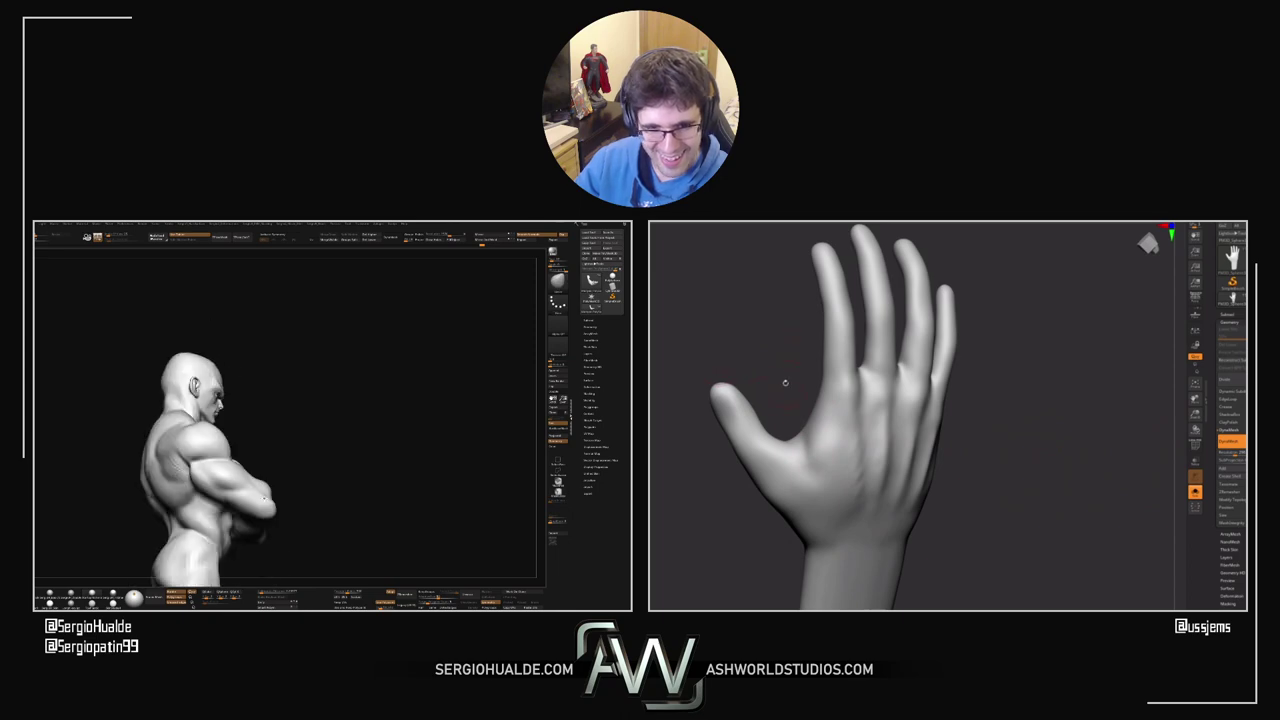
left_click_drag(265, 507, 220, 485)
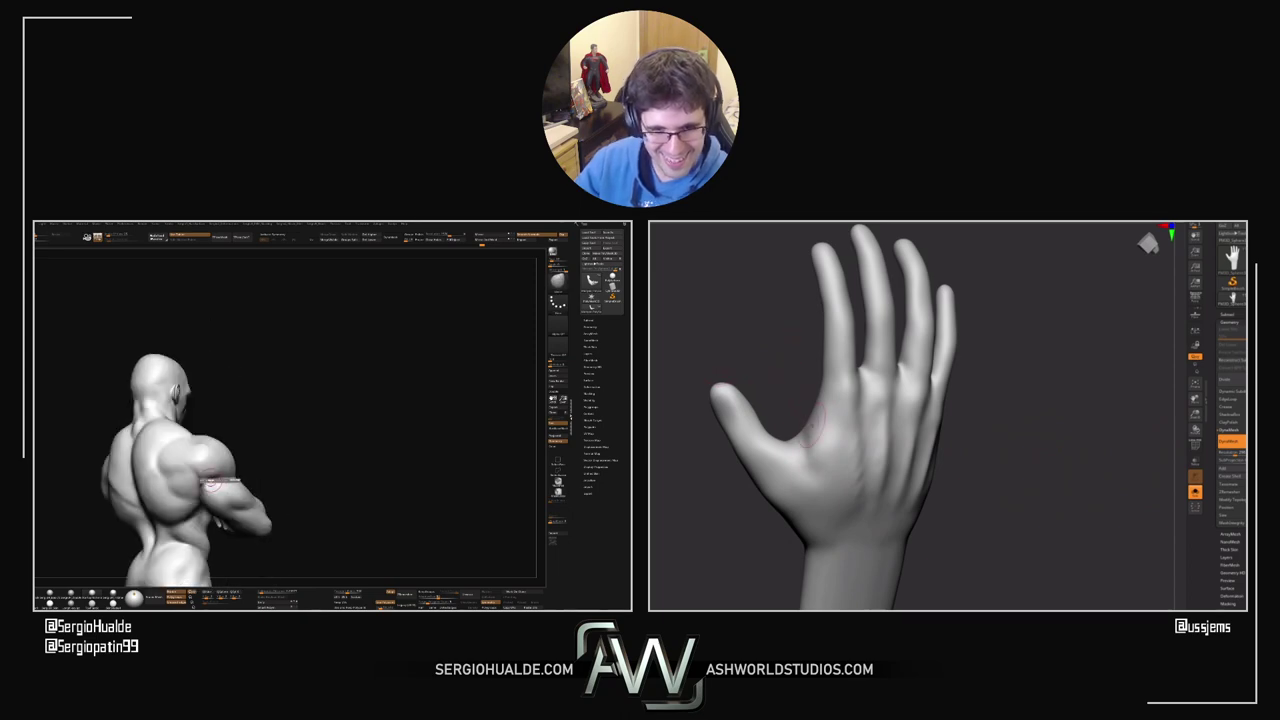
left_click(212, 485, "alt")
right_click_drag(212, 486, 210, 508, "ctrl")
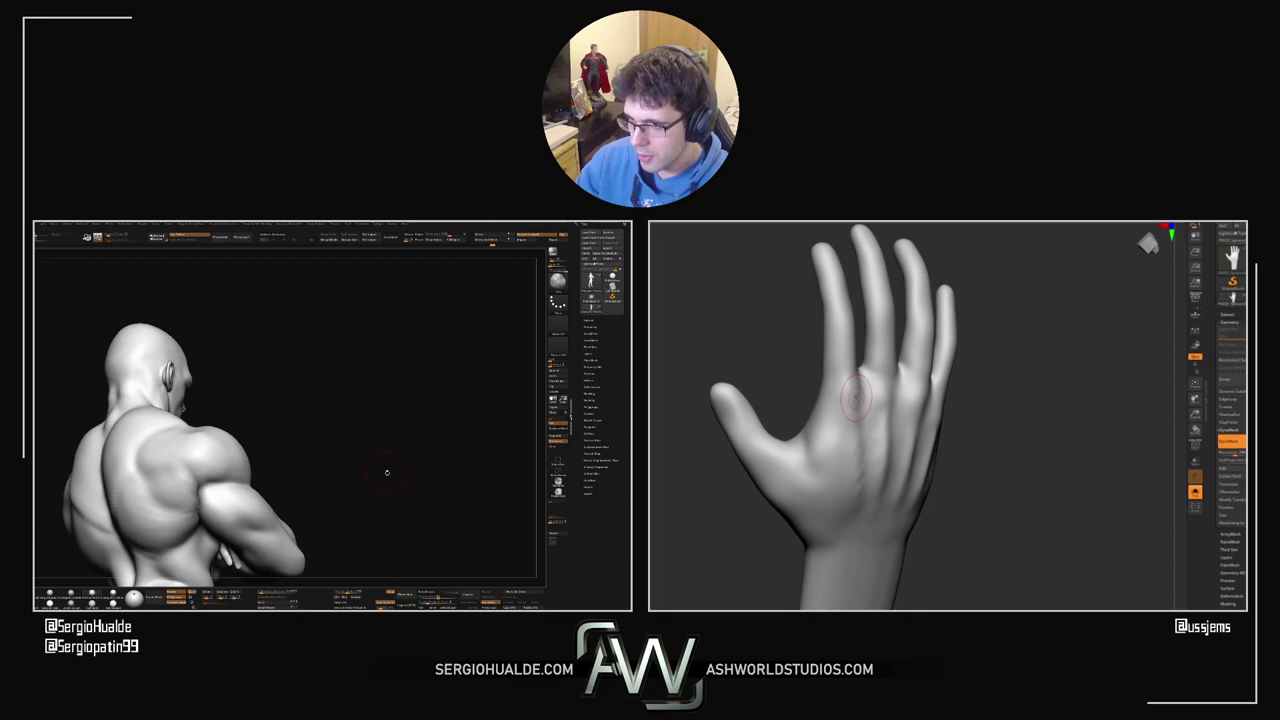
mouse_move(413, 459)
left_mouse_down()
mouse_move(268, 455)
mouse_move(212, 478)
left_mouse_up()
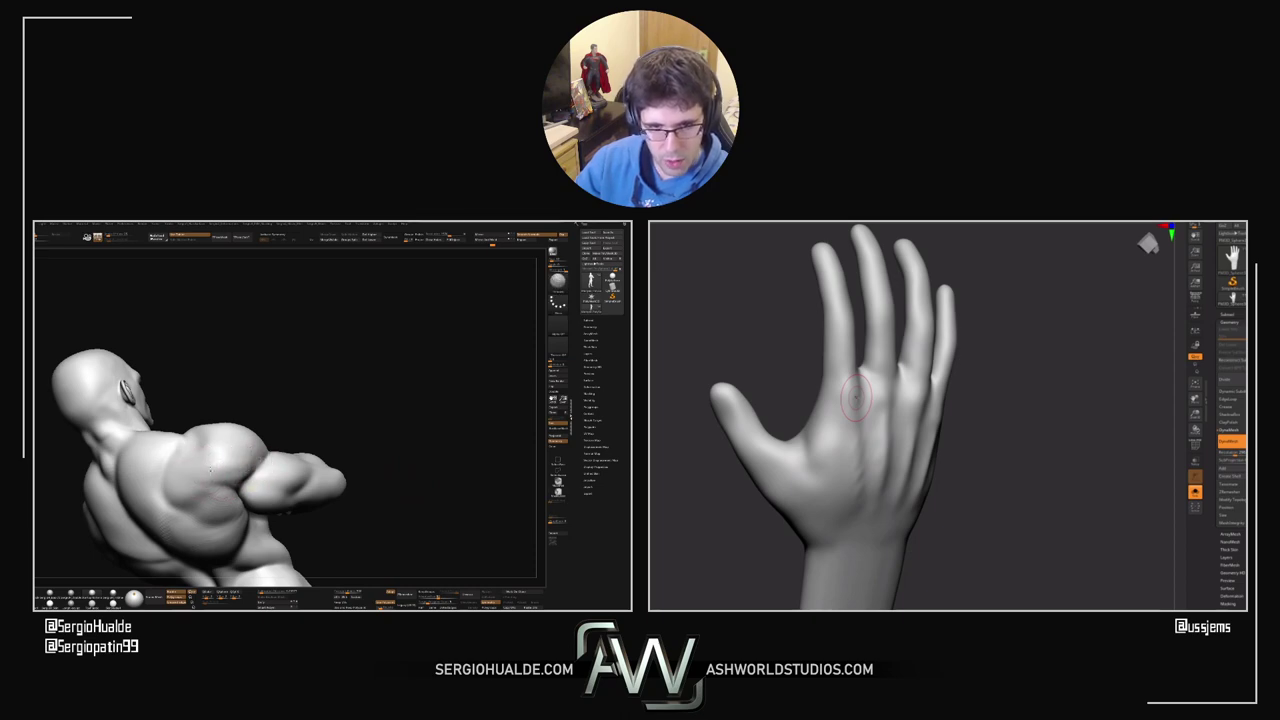
right_click_drag(202, 468, 240, 472)
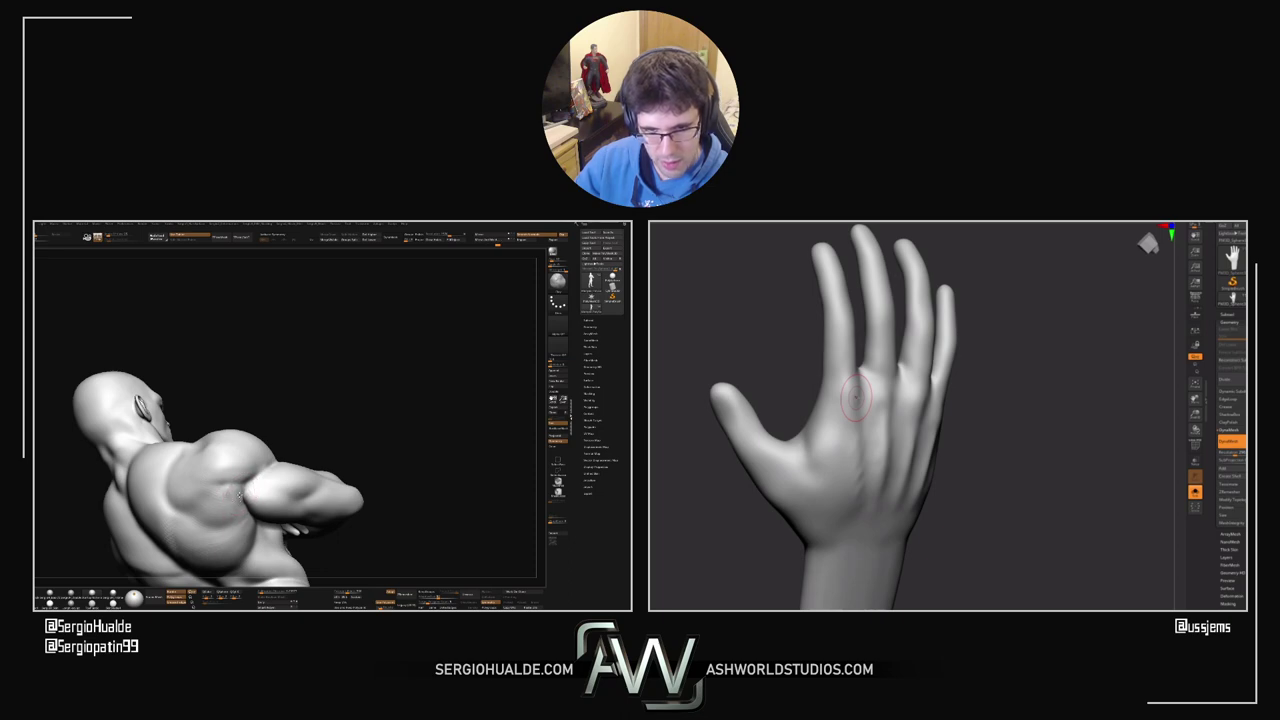
right_click_drag(238, 515, 242, 509)
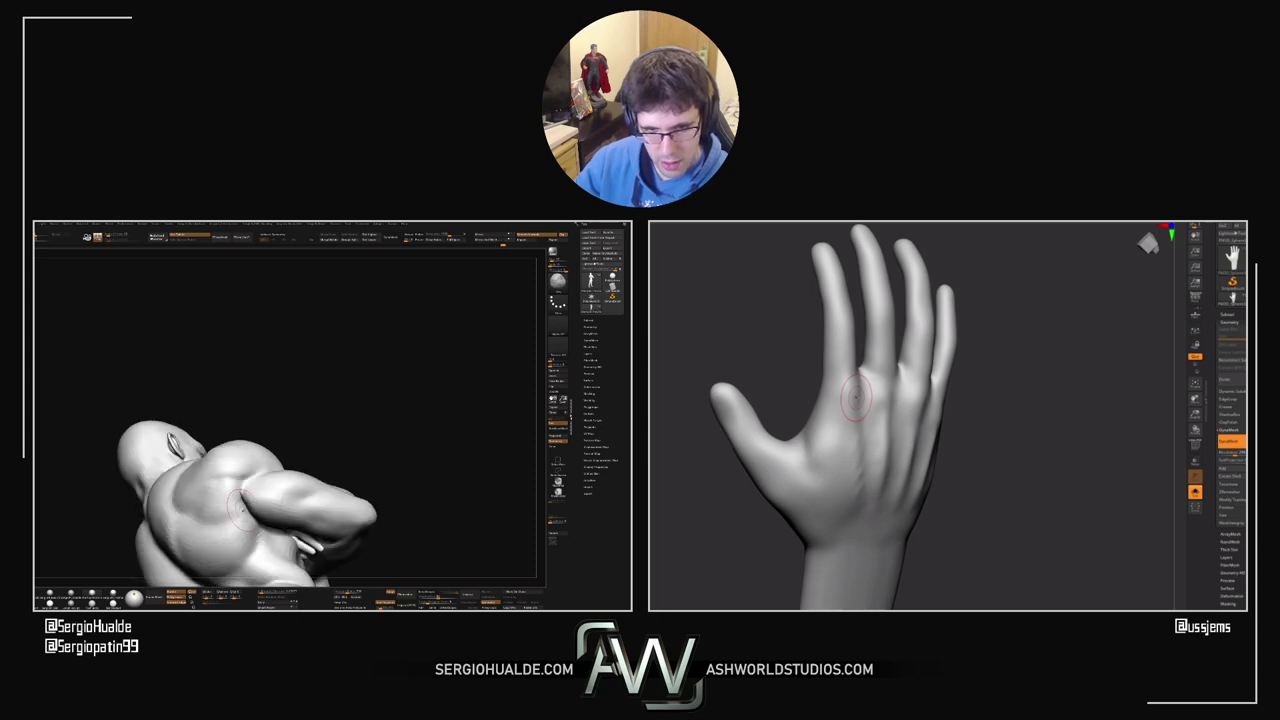
left_click_drag(231, 510, 245, 518)
right_click_drag(247, 518, 250, 521, "ctrl")
mouse_move(250, 521)
left_mouse_down()
mouse_move(273, 532)
mouse_move(246, 516)
left_mouse_up()
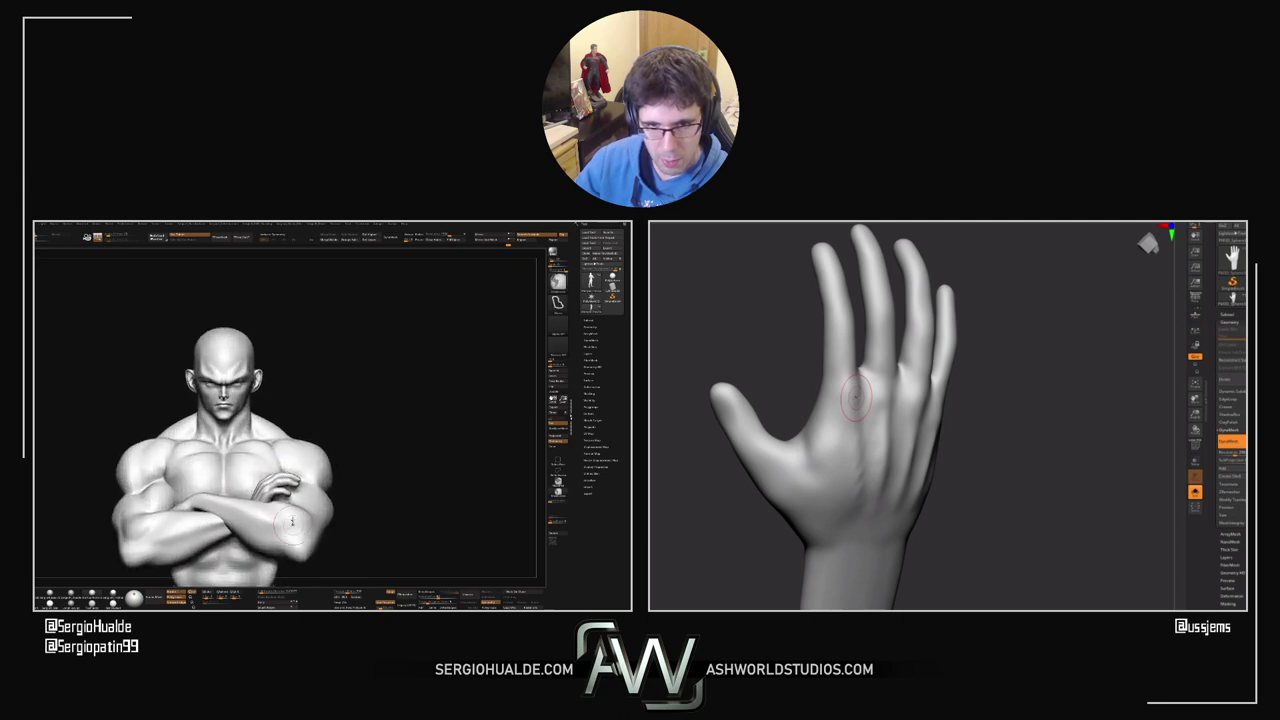
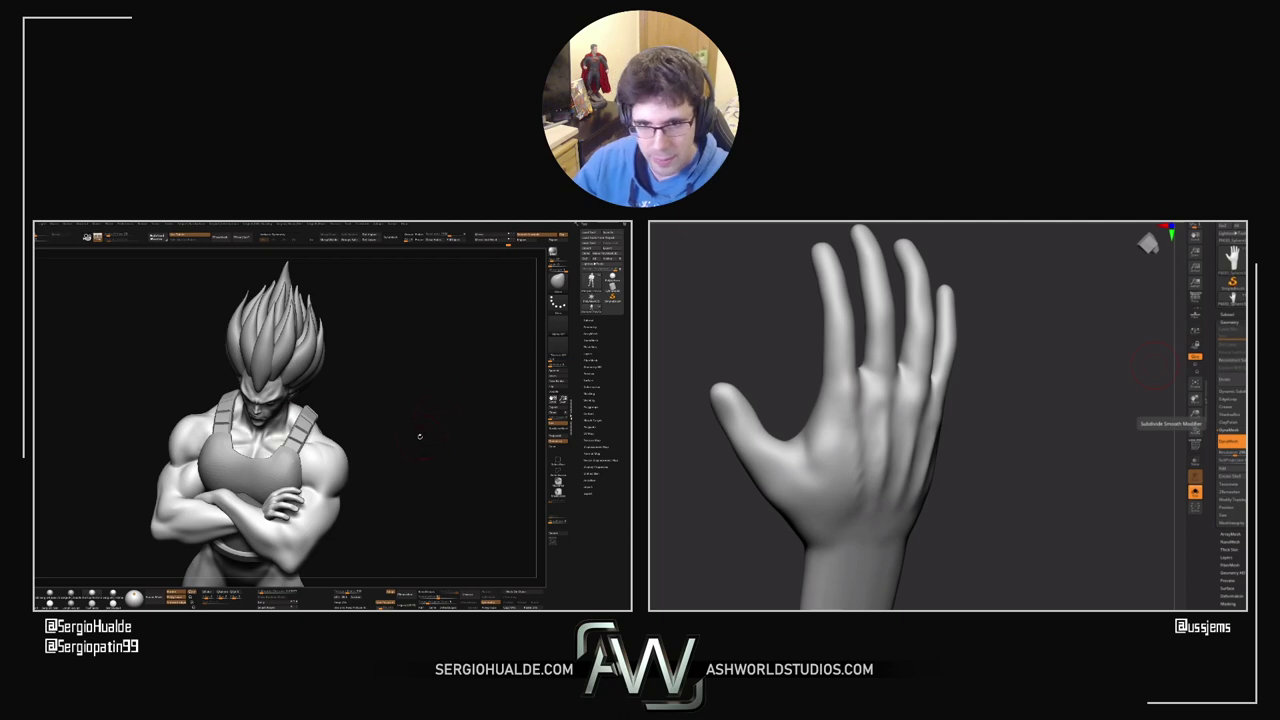
Step: Mask the crossed-arm figure's body so that only the folded arm can be edited, and return to sculpting
left_click_drag(420, 437, 326, 443)
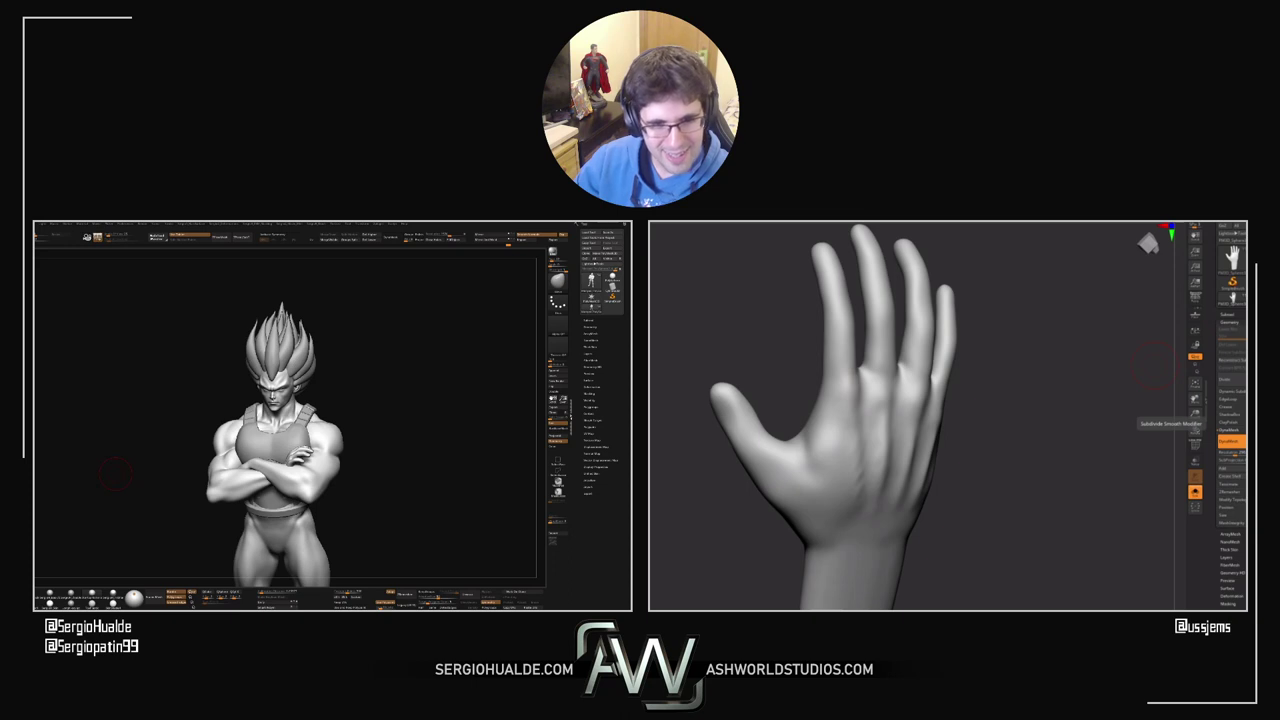
left_click_drag(394, 449, 318, 489, "alt")
mouse_move(318, 489)
right_mouse_down()
mouse_move(348, 487)
mouse_move(294, 484)
right_mouse_up()
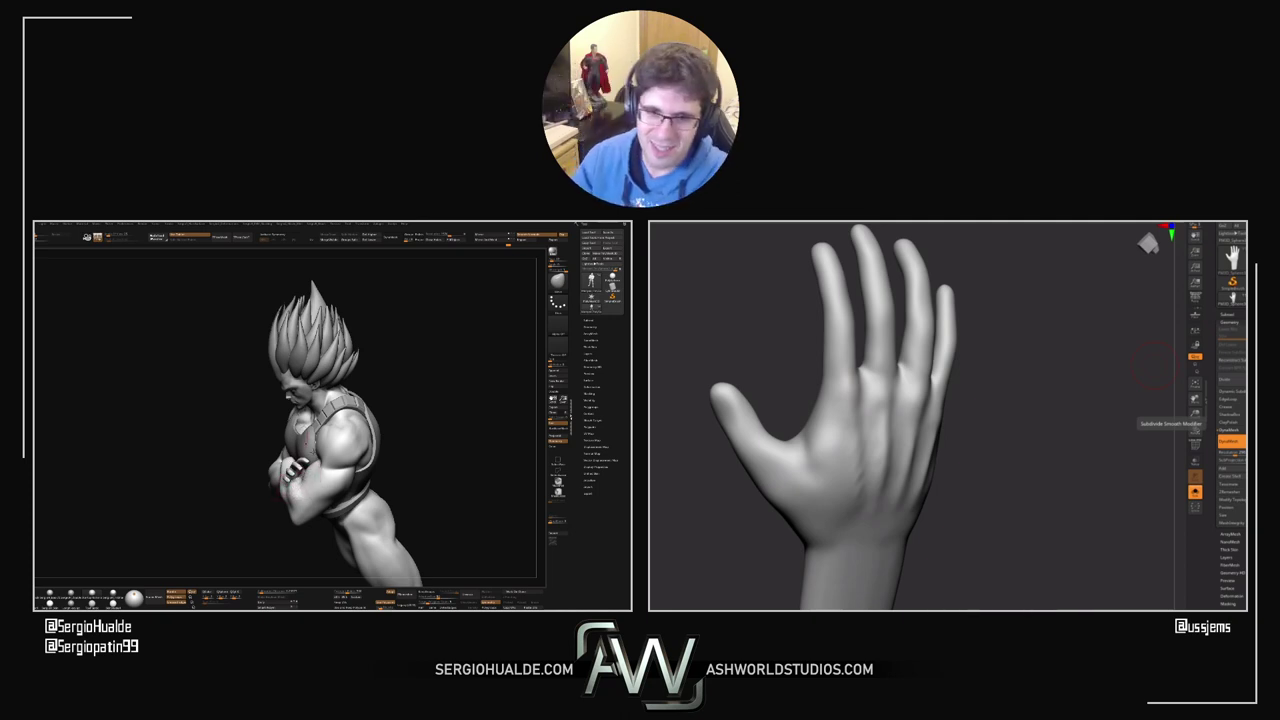
left_click_drag(300, 470, 272, 480)
key("w")
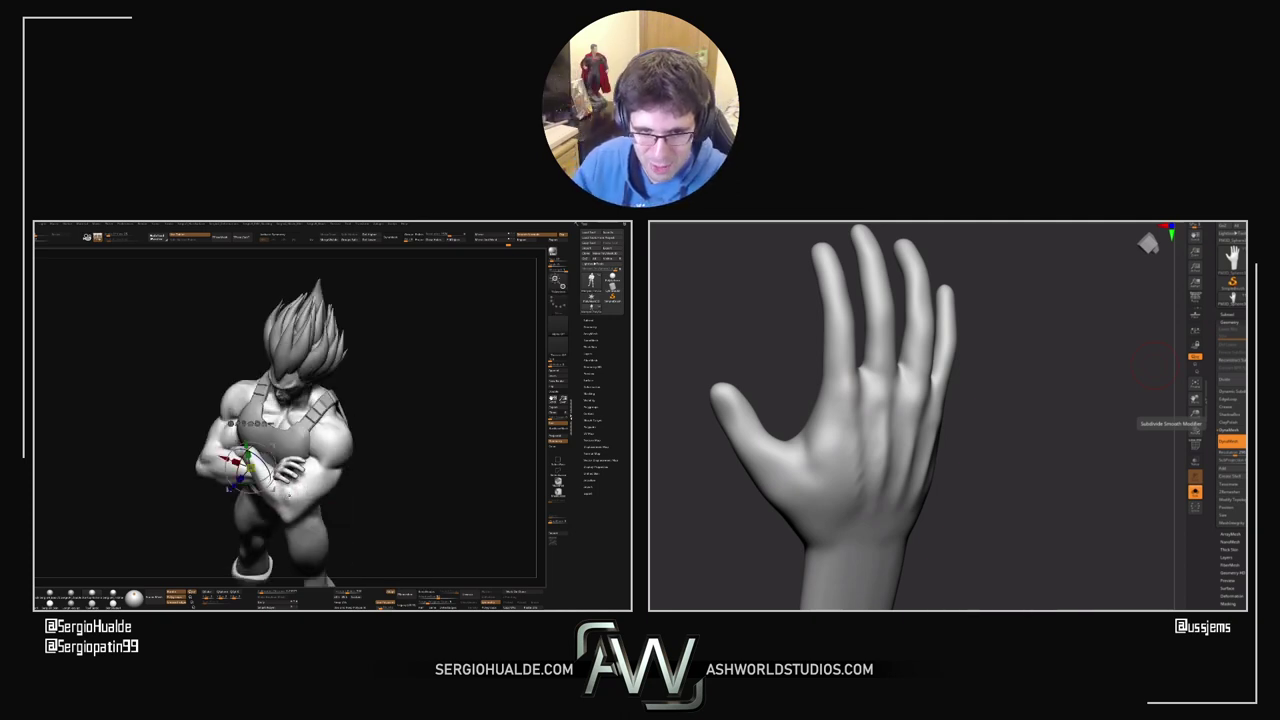
left_click(283, 496, "ctrl")
key("q")
right_click_drag(290, 494, 296, 479, "ctrl")
Step: Refine the knuckles and tendons on the back of the separate hand with an adjusted brush size
left_click_drag(1020, 440, 890, 445)
right_click_drag(890, 380, 862, 402, "ctrl")
right_click_drag(296, 479, 293, 508)
right_click_drag(862, 402, 874, 402)
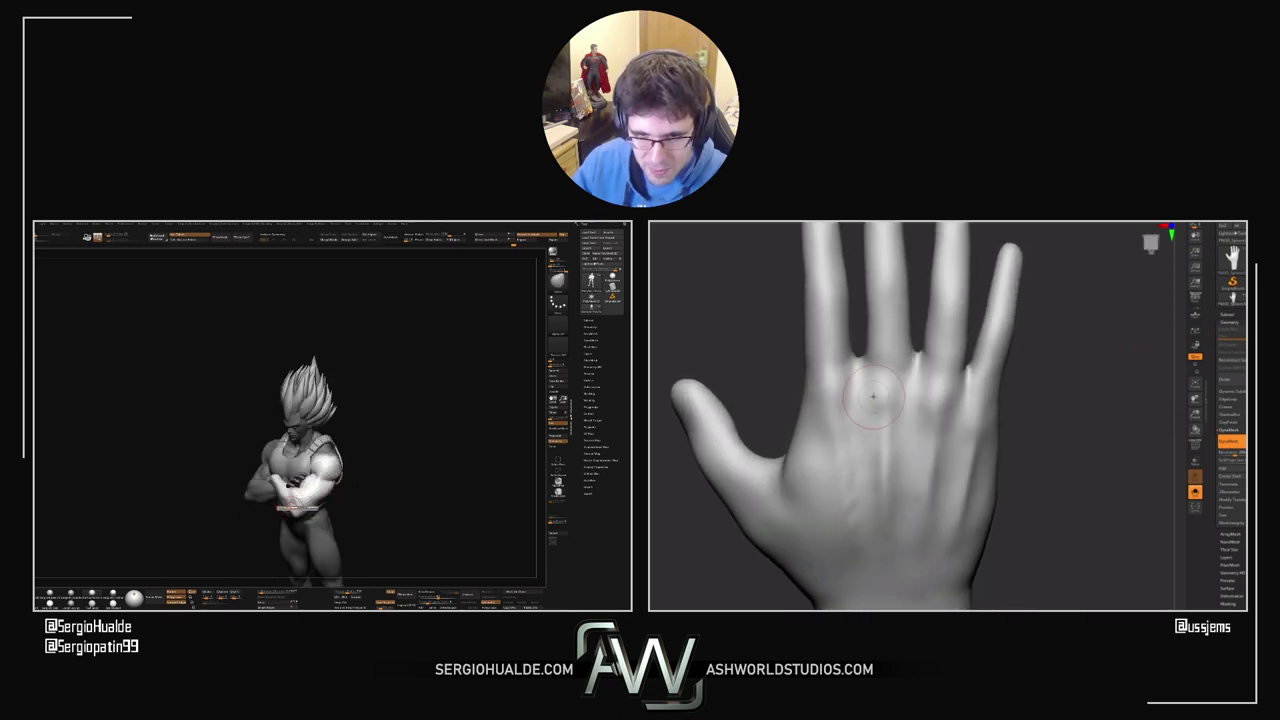
Step: Adjust the shape of the crossed-arm figure's unmasked upper arm and forearm against the torso
right_click_drag(293, 508, 293, 484)
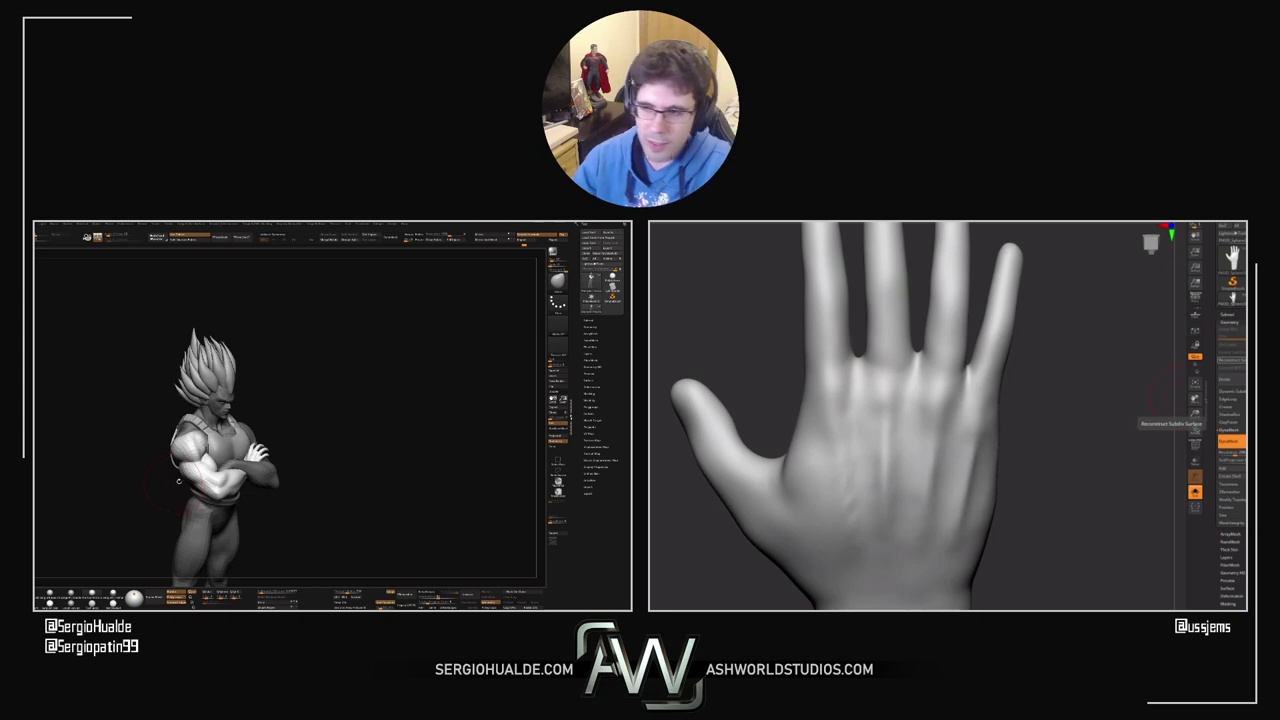
left_click_drag(310, 440, 273, 447)
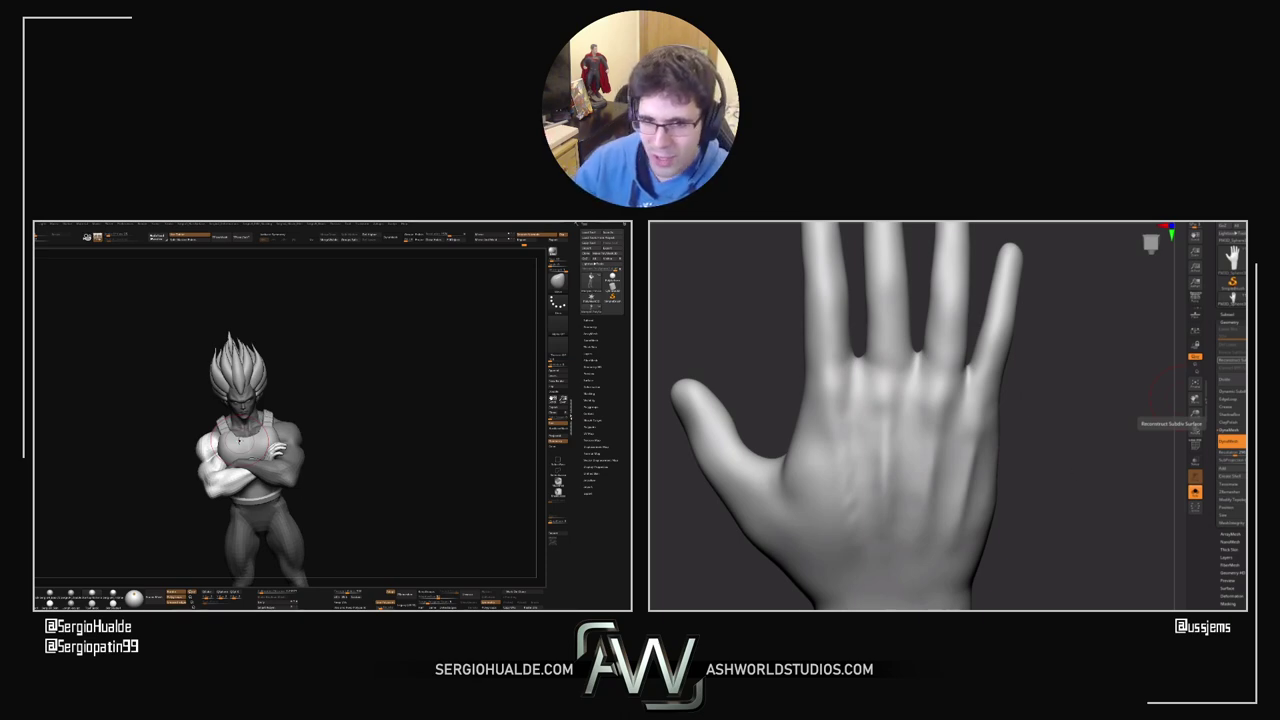
left_click_drag(346, 450, 300, 485)
mouse_move(294, 492)
right_mouse_down("ctrl")
mouse_move(280, 452)
mouse_move(285, 494)
mouse_move(272, 467)
mouse_move(276, 479)
mouse_move(306, 470)
mouse_move(281, 493)
right_mouse_up("ctrl")
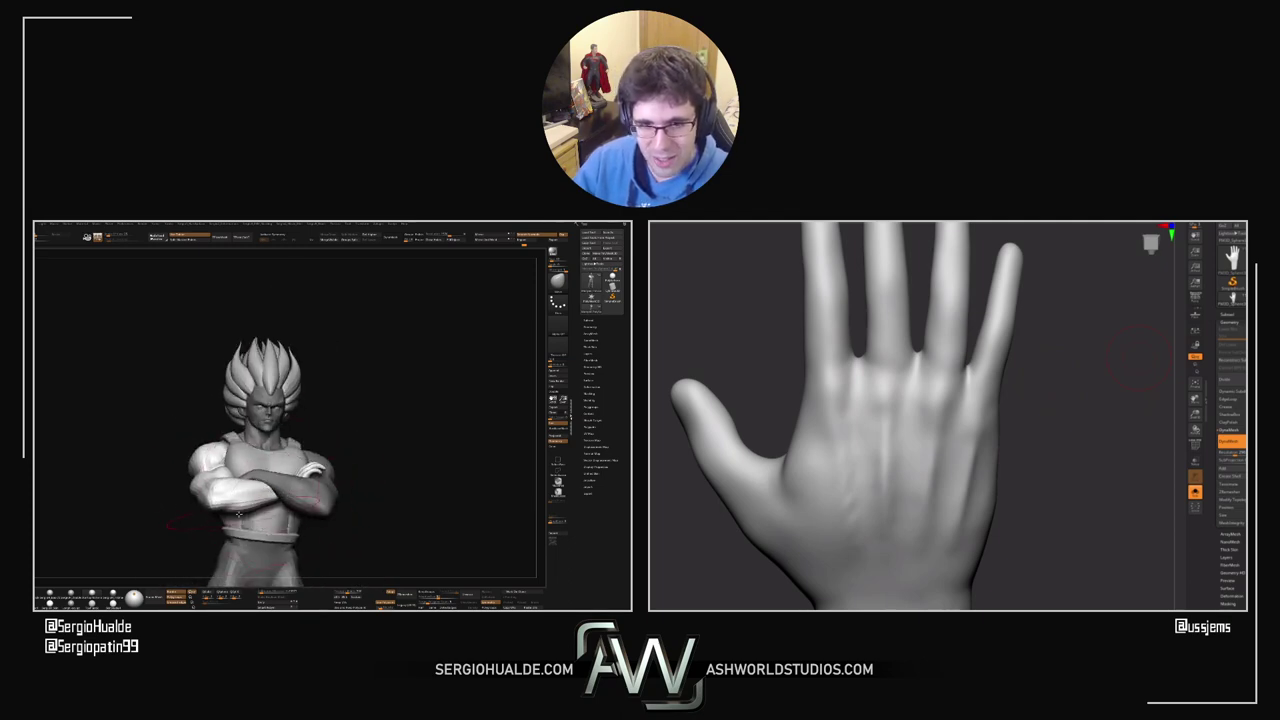
Step: Refine the crossed-arm figure's unmasked forearm from below and sculpt the web between the separate hand's thumb and index finger
left_click_drag(220, 509, 244, 545)
right_click_drag(247, 532, 275, 508, "ctrl")
left_click_drag(250, 527, 268, 508)
left_click_drag(783, 374, 845, 410)
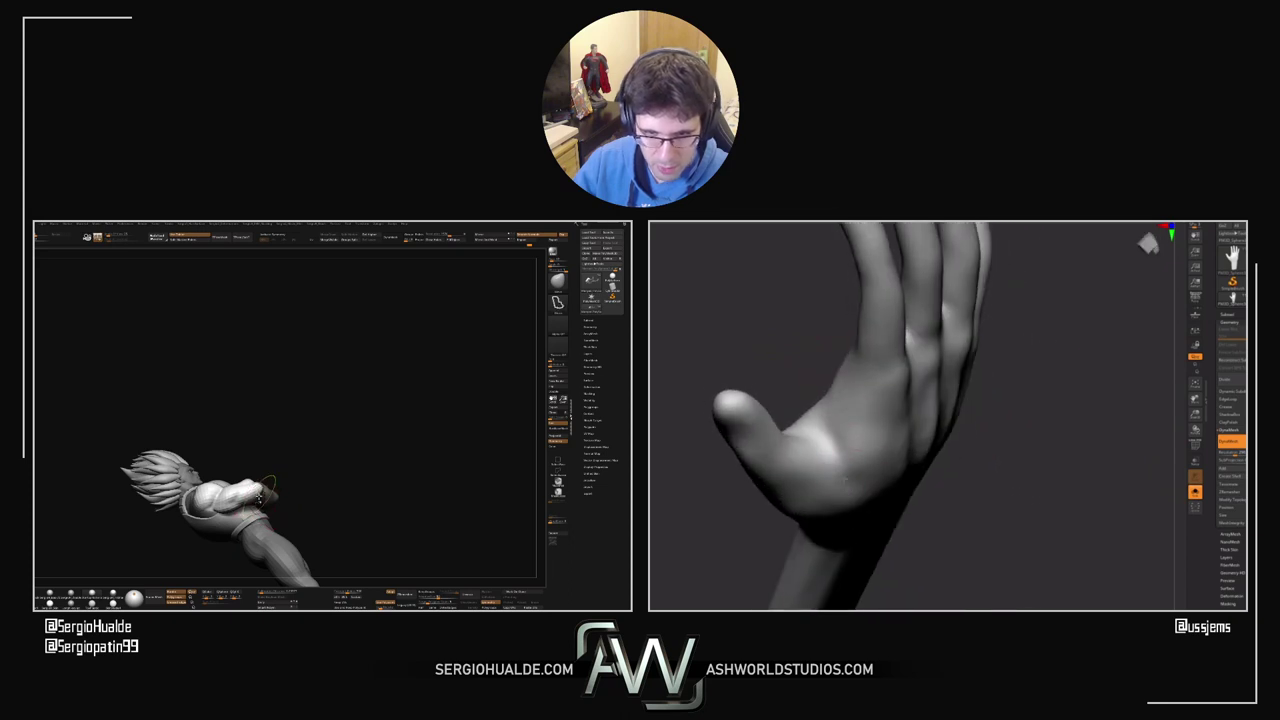
left_click_drag(258, 504, 258, 513)
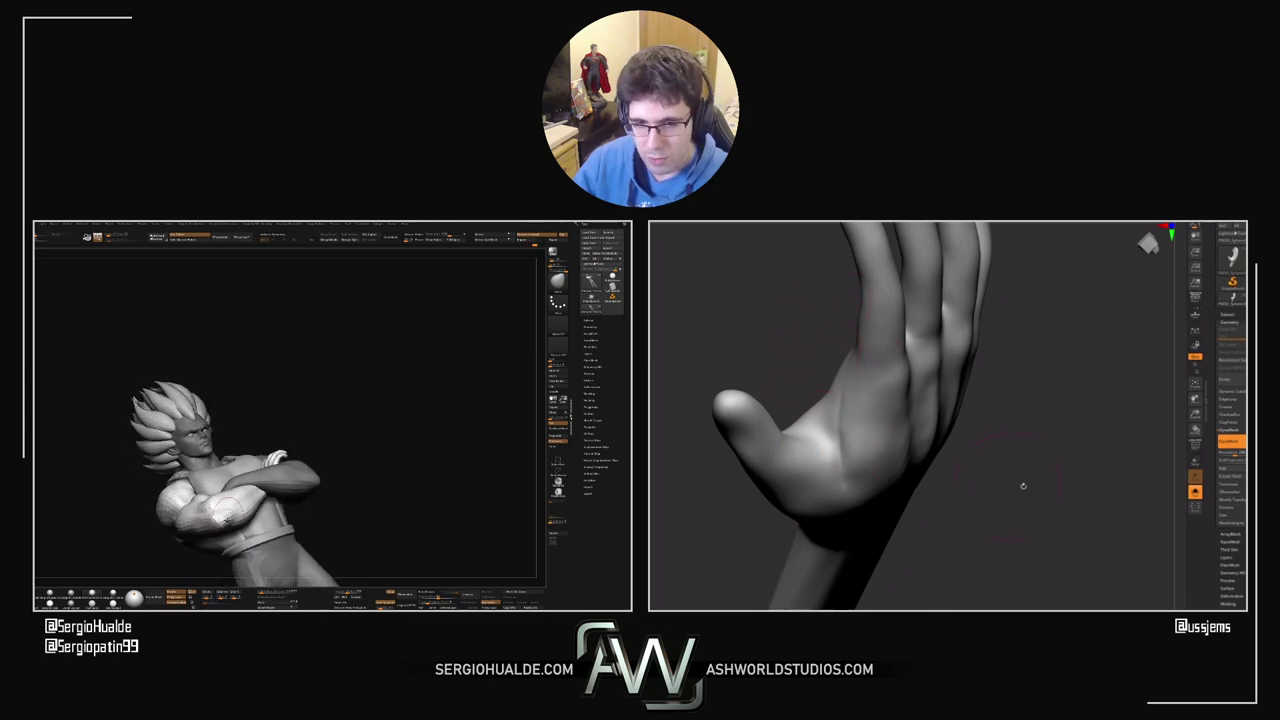
Step: Refine the tendons and the webs between the fingers on the back of the separate hand
left_click_drag(1023, 486, 915, 462)
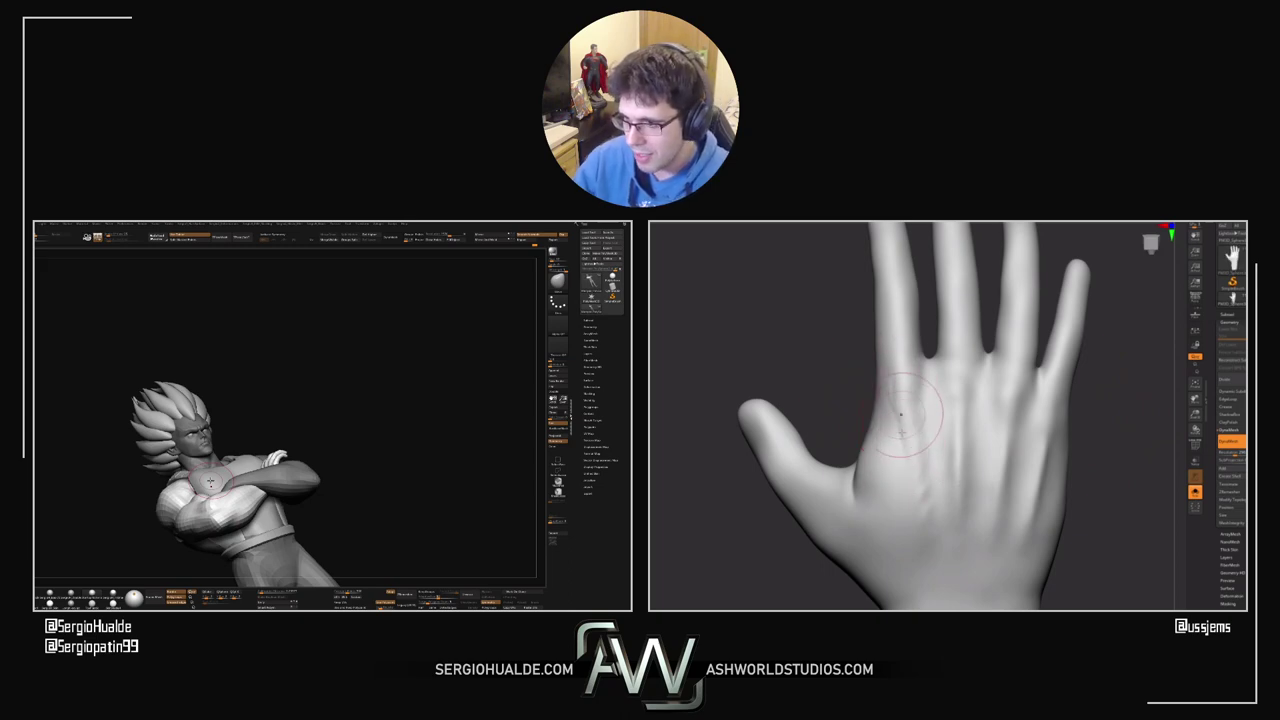
mouse_move(920, 405)
left_mouse_down()
mouse_move(932, 424)
mouse_move(924, 400)
left_mouse_up()
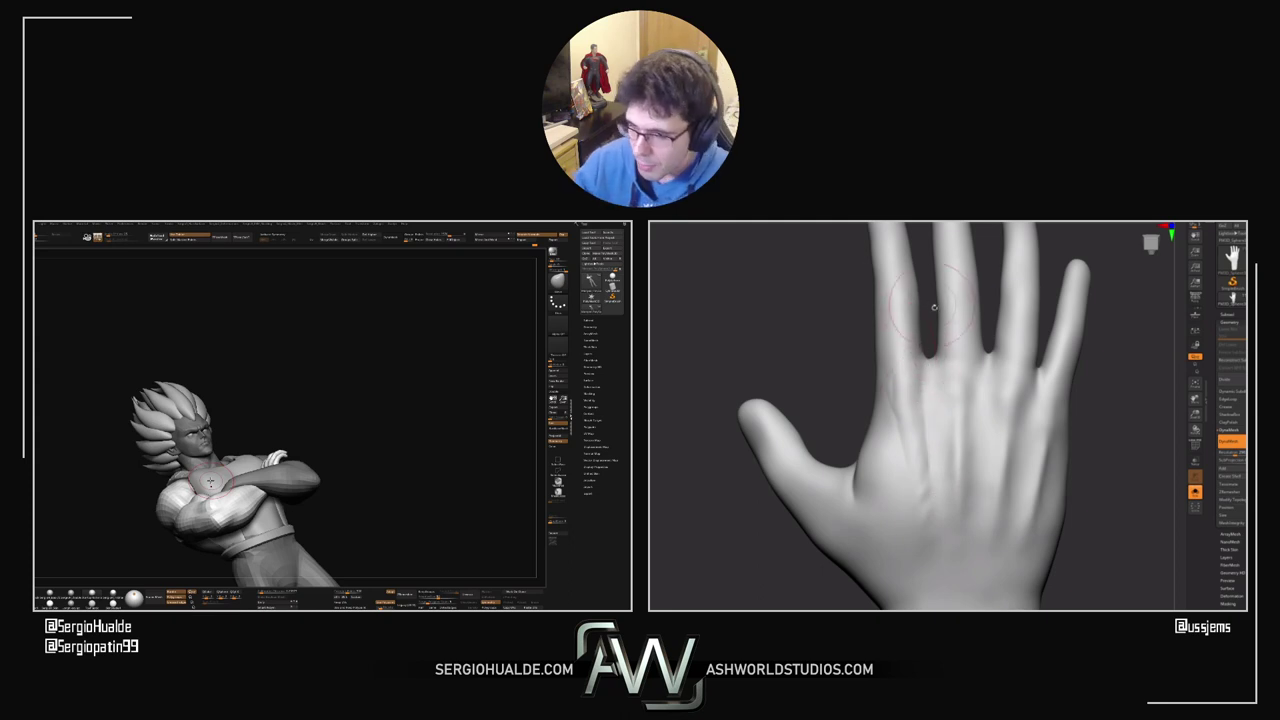
left_click_drag(934, 307, 930, 344)
left_click_drag(354, 425, 253, 497)
left_click_drag(987, 318, 982, 345)
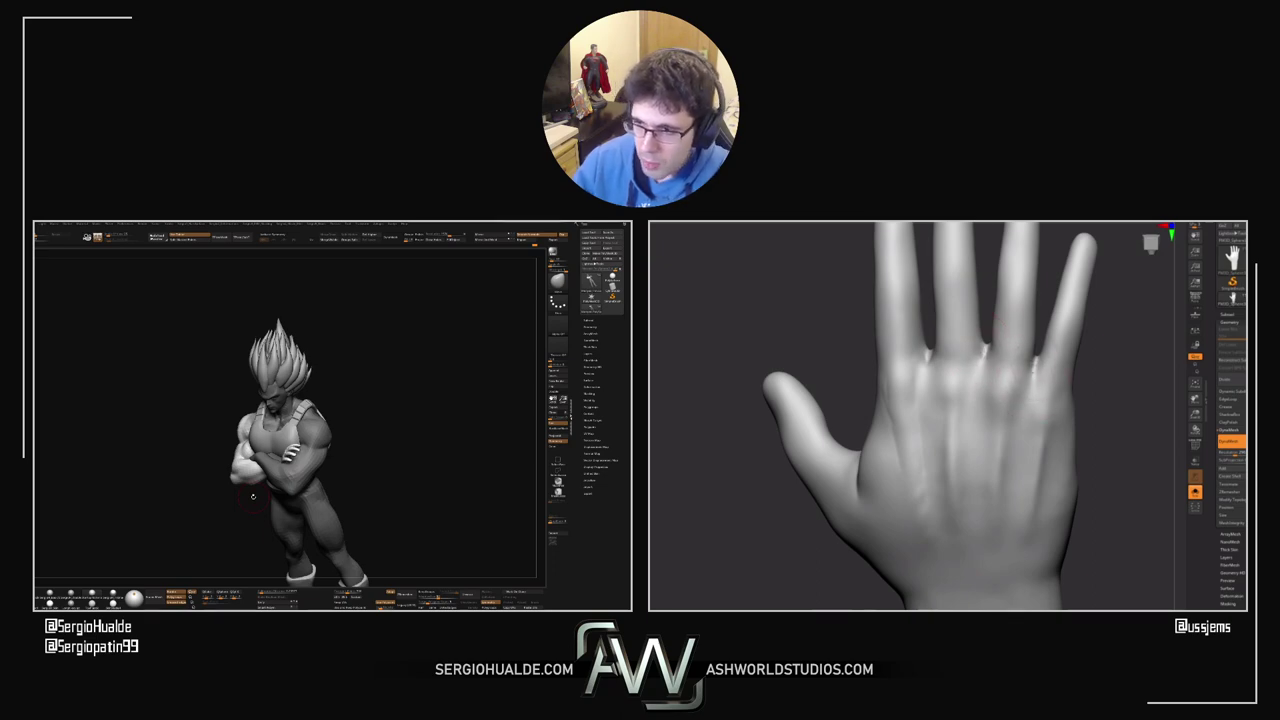
left_click_drag(1090, 425, 986, 412)
Step: Isolate the crossed-arm figure's folded arm, mask all but its forearm and hand, and activate the transform gizmo
left_click_drag(335, 423, 340, 445)
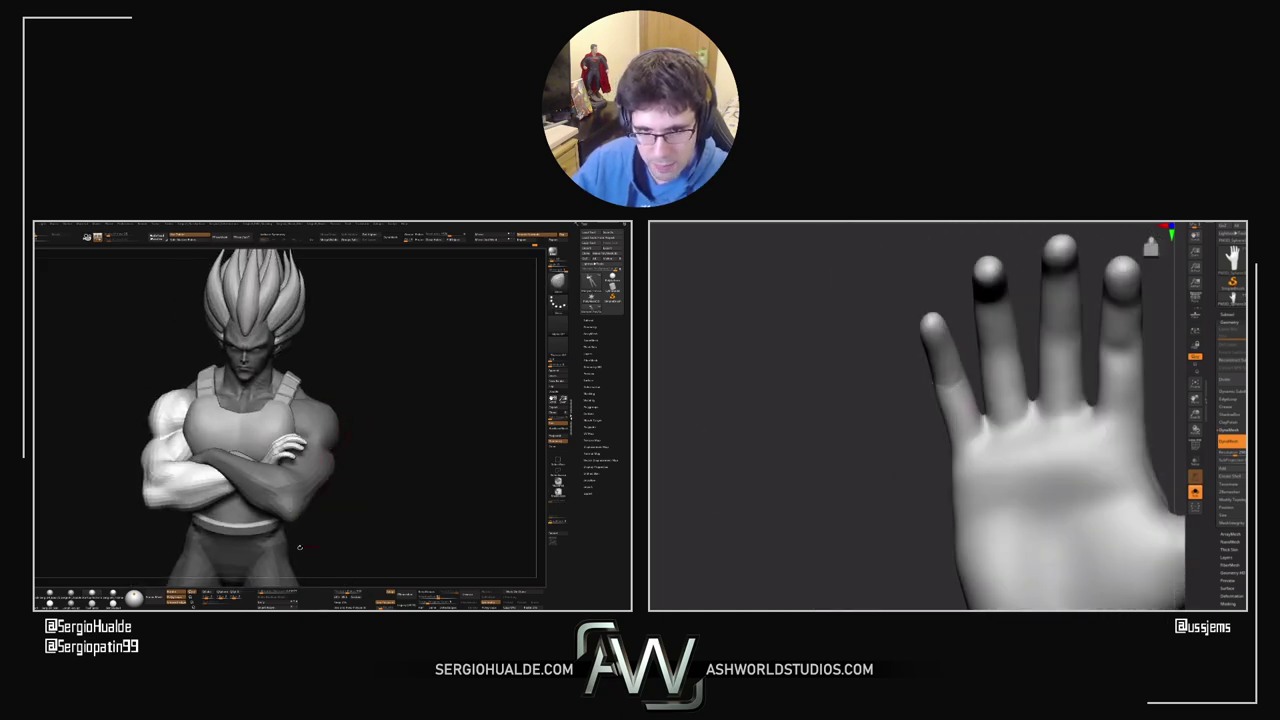
left_click_drag(890, 388, 954, 327)
left_click(206, 456, "ctrl+shift")
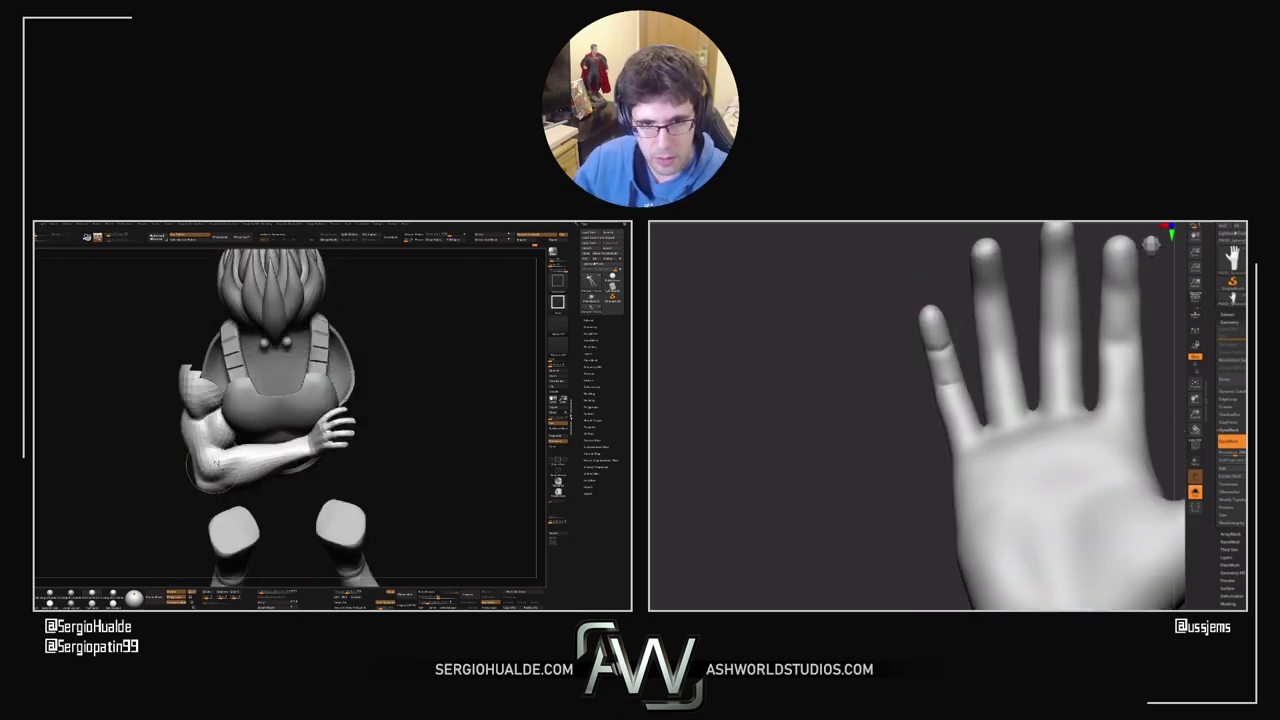
mouse_move(164, 466)
left_mouse_down()
mouse_move(238, 455)
mouse_move(256, 422)
mouse_move(178, 500)
left_mouse_up()
left_click_drag(914, 451, 928, 440)
mouse_move(178, 500)
left_mouse_down("ctrl")
mouse_move(448, 498)
mouse_move(282, 406)
left_mouse_up("ctrl")
right_click_drag(267, 452, 271, 470)
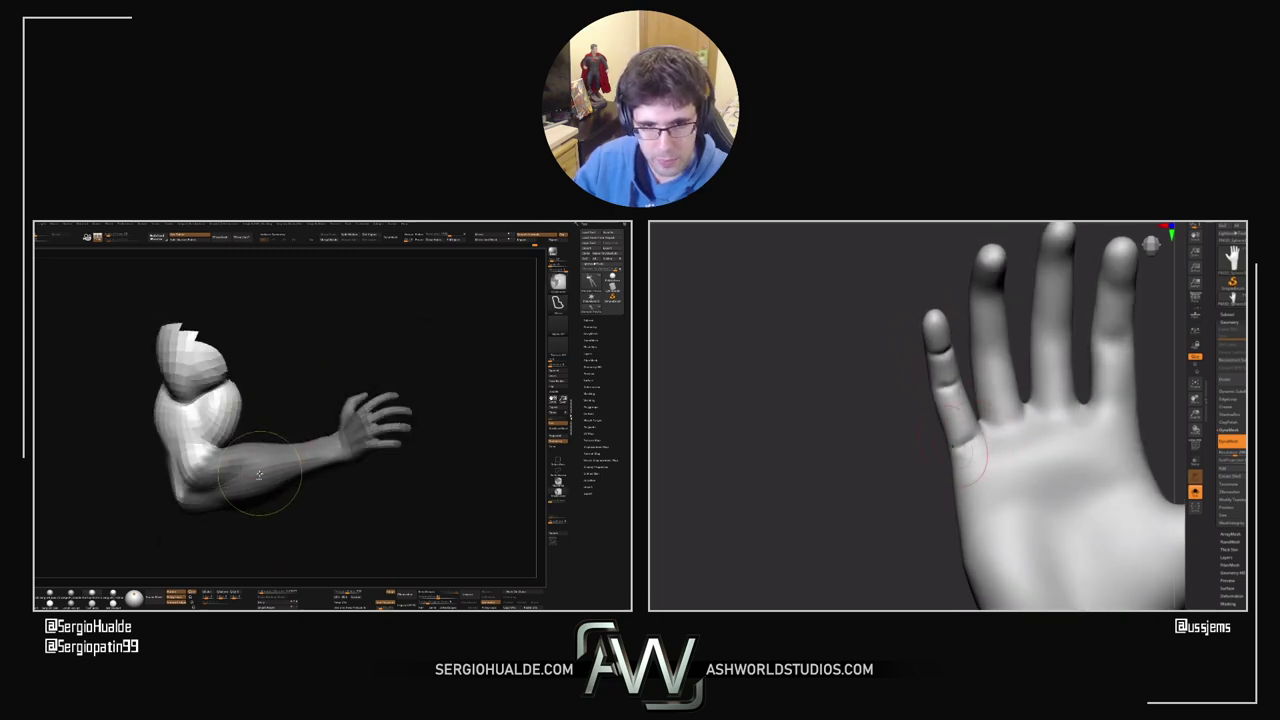
left_click(266, 523, "ctrl")
key("w")
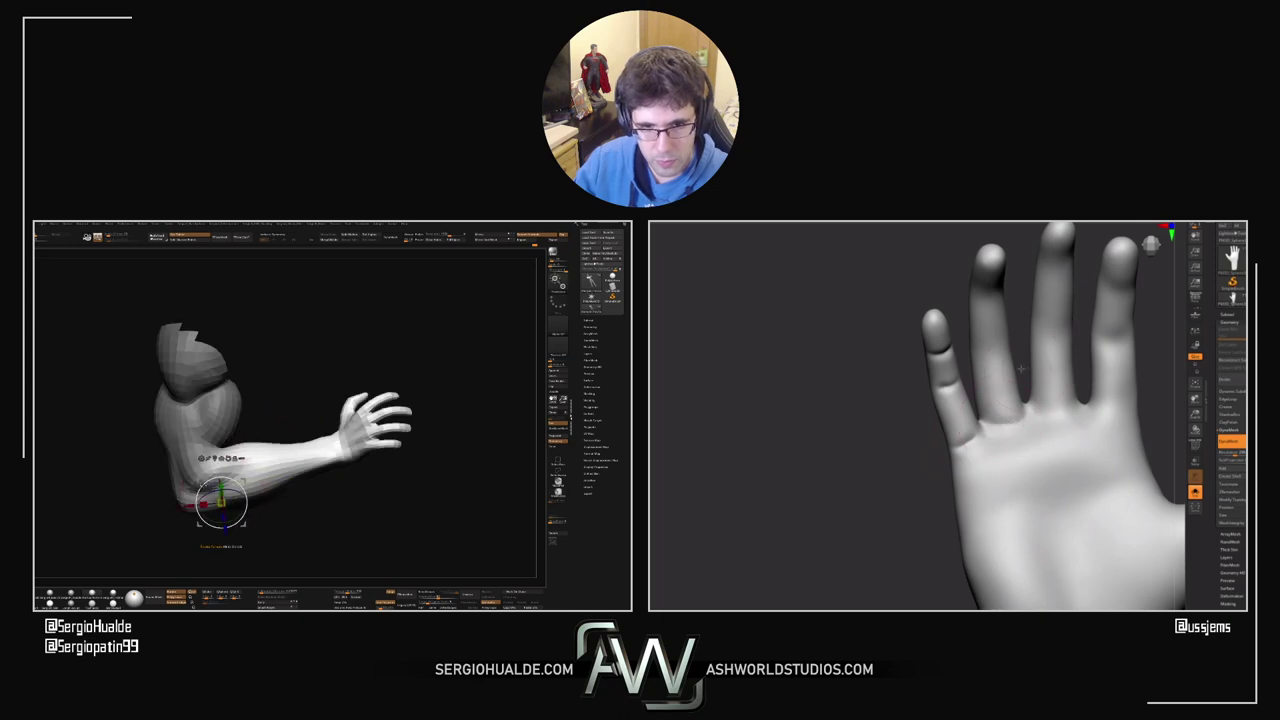
Step: Place the transform pivot at the elbow, adjust the unmasked forearm's position, and carve finger creases on the separate hand's palm side
right_click_drag(228, 500, 243, 402)
left_click_drag(212, 493, 187, 508, "alt")
mouse_move(240, 480)
right_mouse_down()
mouse_move(244, 495)
mouse_move(231, 495)
right_mouse_up()
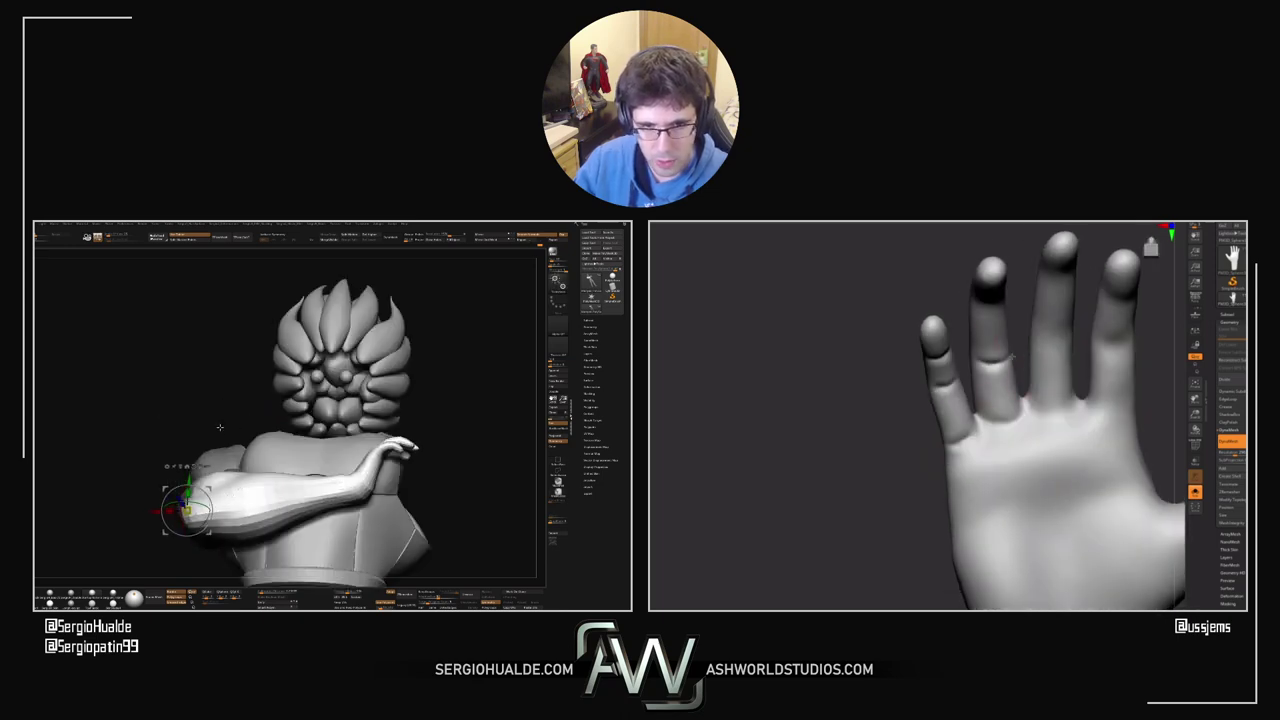
right_click_drag(1012, 356, 1009, 292)
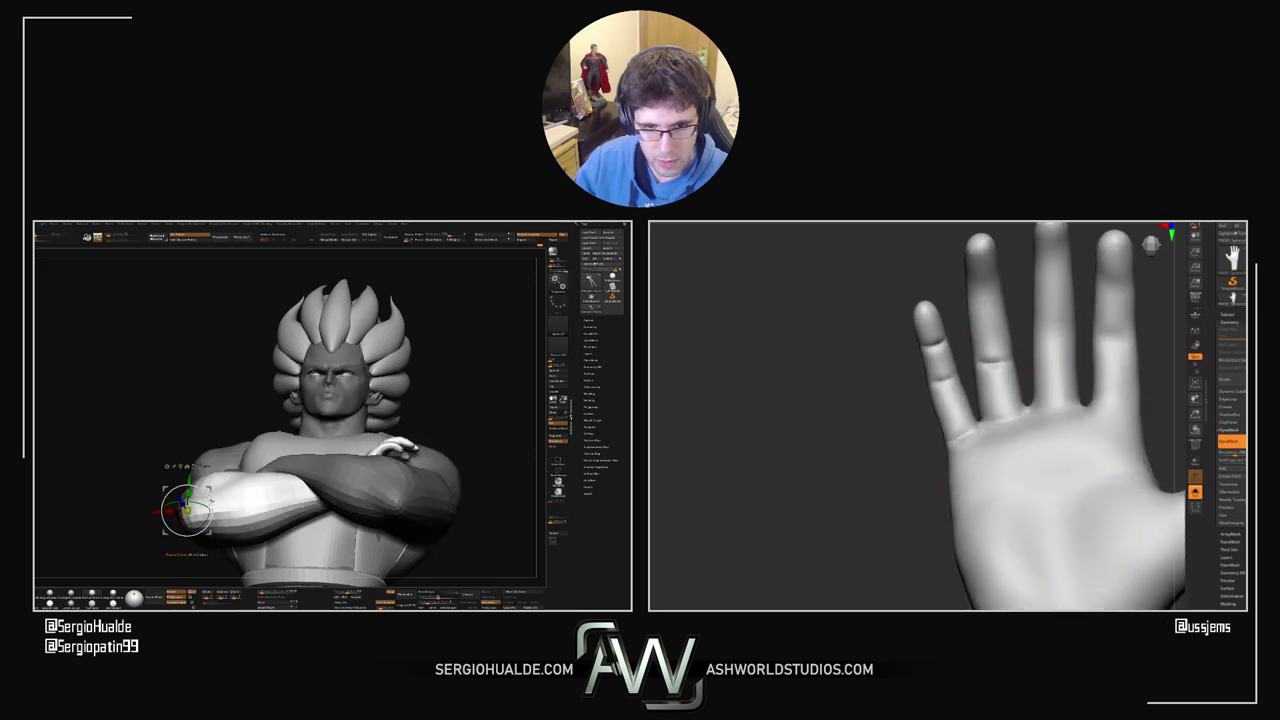
left_click_drag(212, 501, 211, 503)
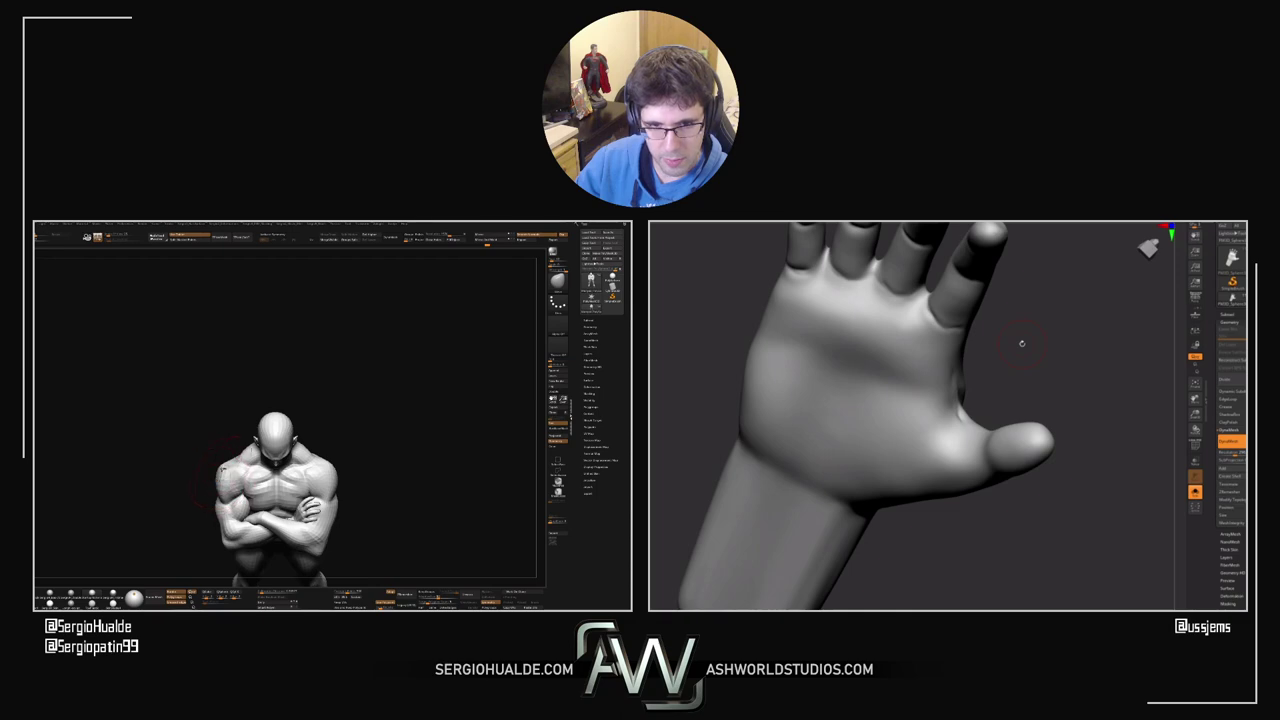
Step: Build up the thumb-base pad on the separate hand's palm with an adjusted brush size
left_click_drag(1041, 369, 1103, 320)
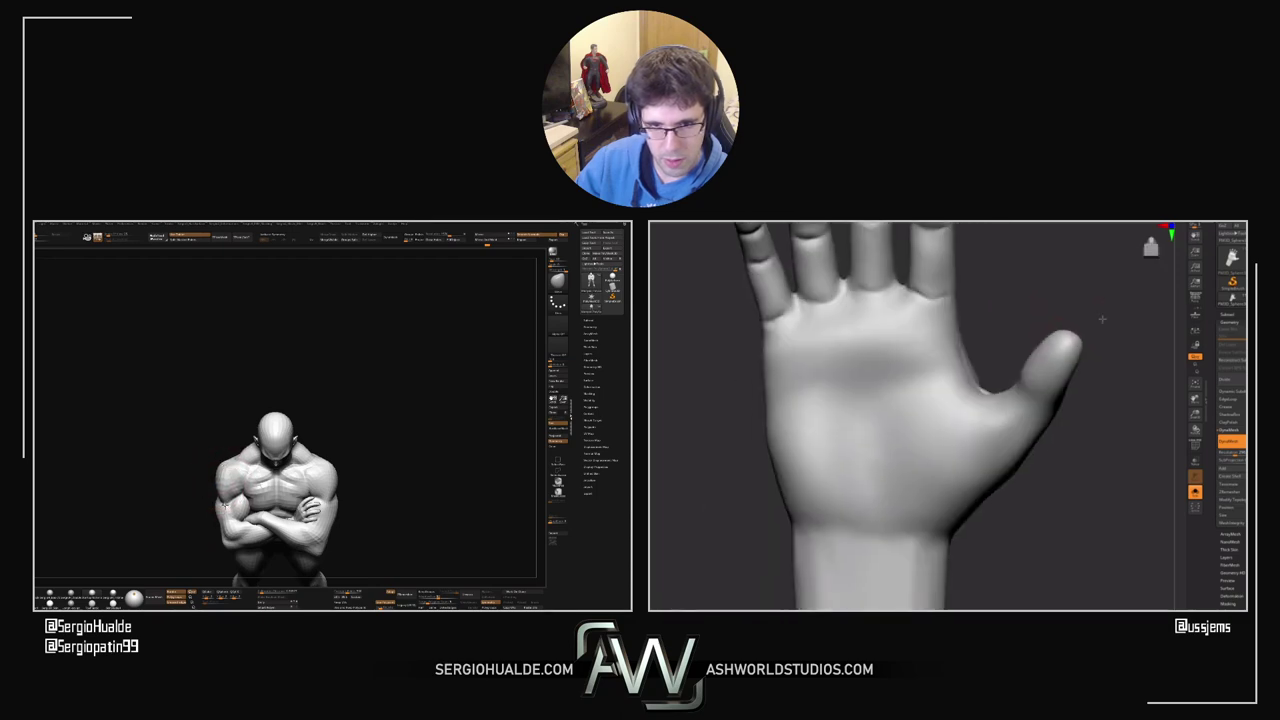
key("s")
key("s")
mouse_move(903, 414)
left_mouse_down()
mouse_move(926, 414)
mouse_move(911, 416)
mouse_move(936, 490)
left_mouse_up()
key("s")
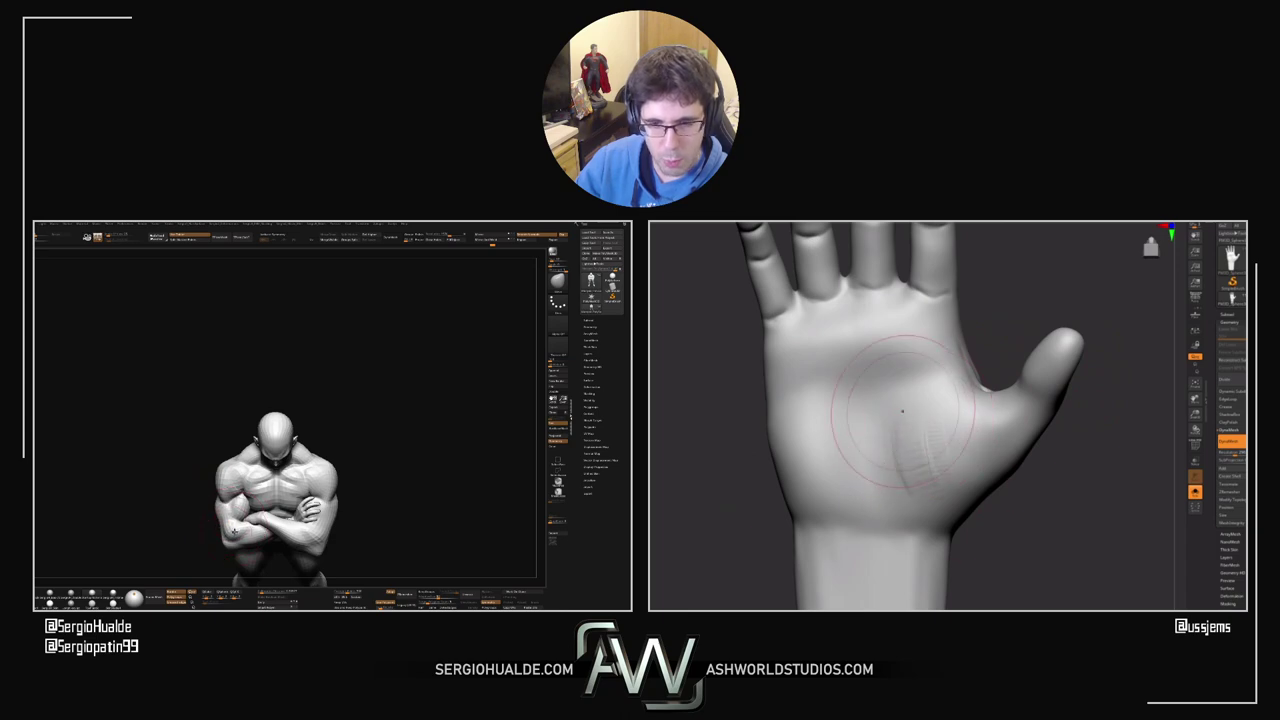
mouse_move(911, 415)
left_mouse_down()
mouse_move(940, 472)
mouse_move(921, 462)
mouse_move(948, 458)
left_mouse_up()
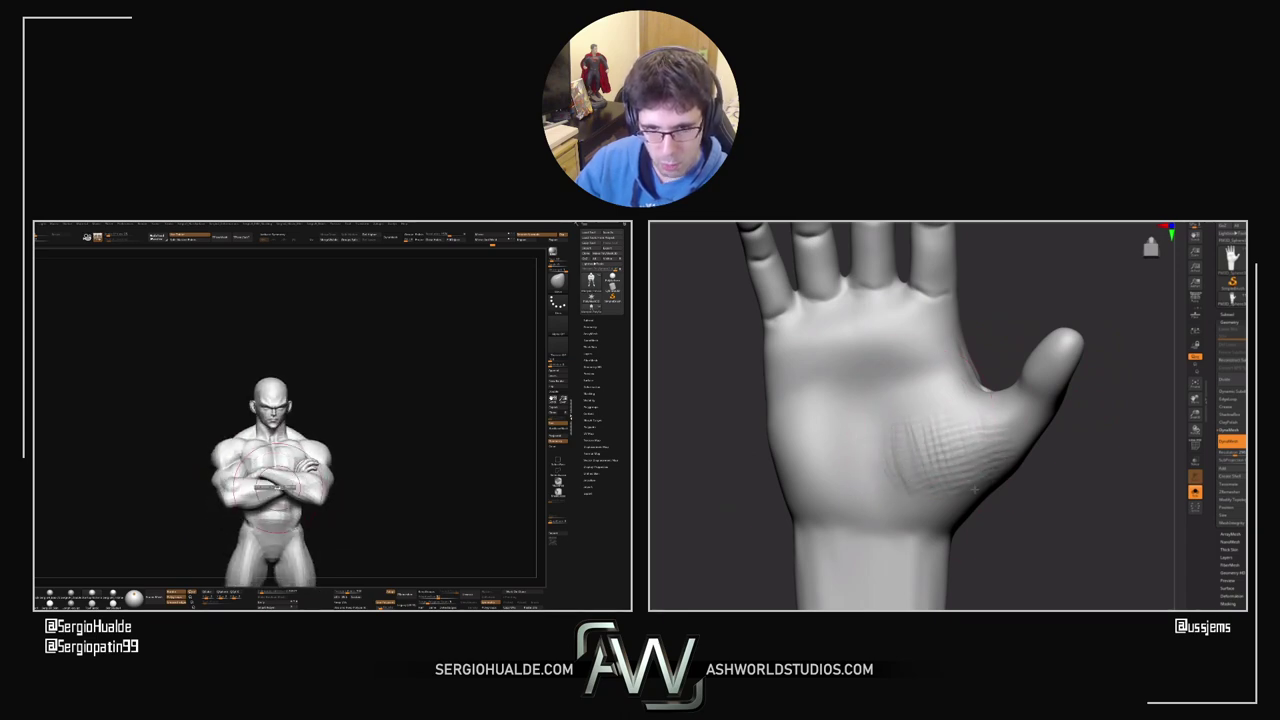
left_click_drag(1068, 497, 1000, 490)
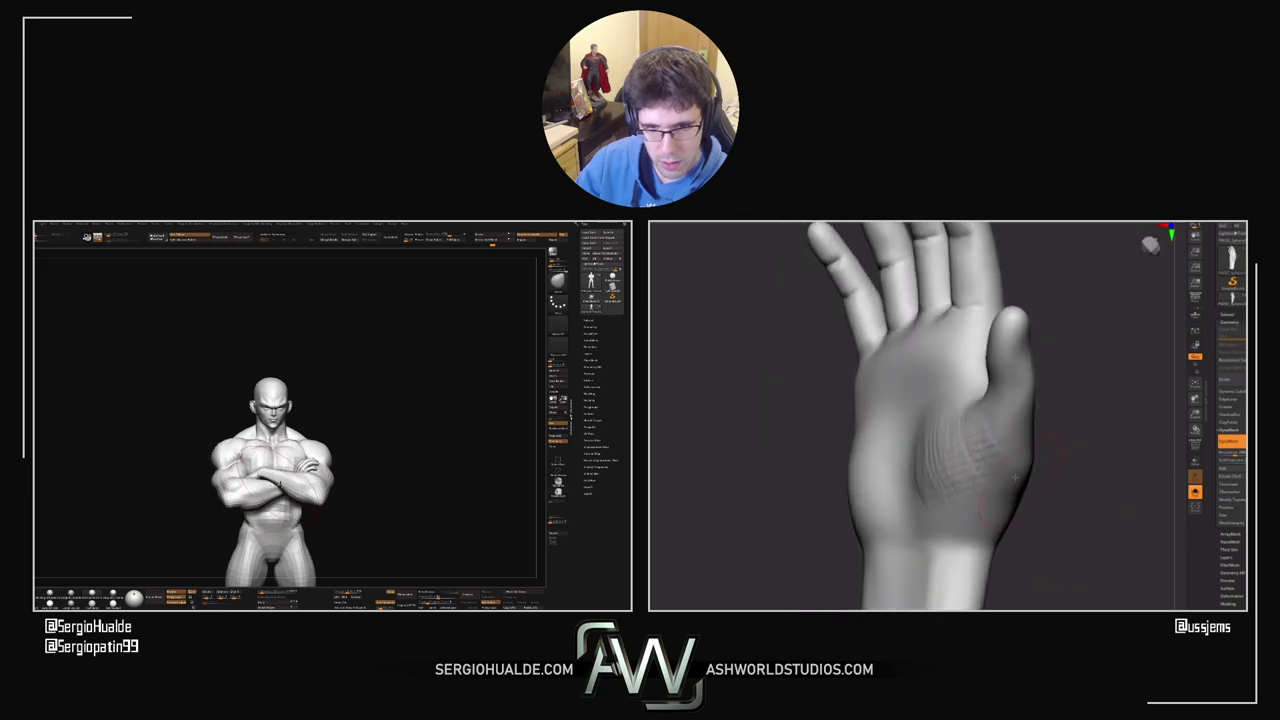
Step: Mask the crossed-arm figure's head, torso and legs so only the arms are editable, and adjust the shape of the crossed forearms
left_click(300, 487, "ctrl+shift")
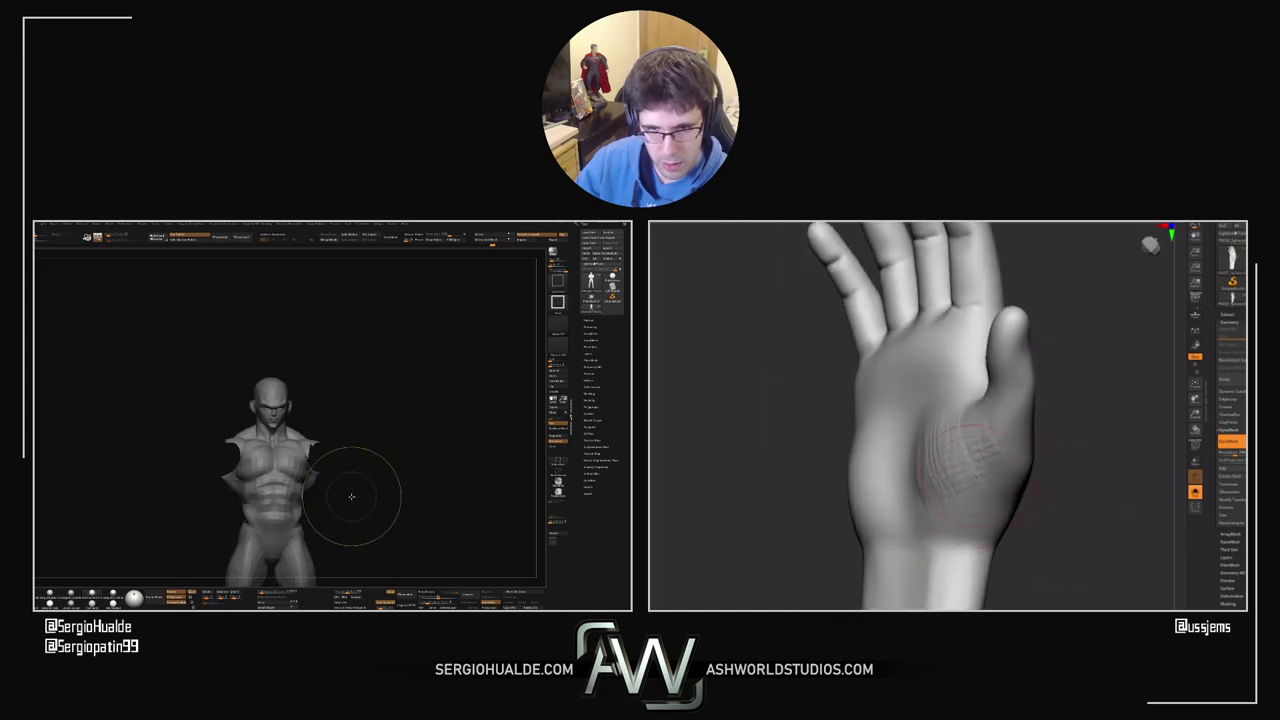
mouse_move(1022, 490)
left_mouse_down()
mouse_move(1096, 491)
mouse_move(1116, 435)
mouse_move(1094, 457)
mouse_move(1106, 443)
mouse_move(1092, 410)
mouse_move(1051, 434)
mouse_move(1018, 430)
left_mouse_up()
key("s")
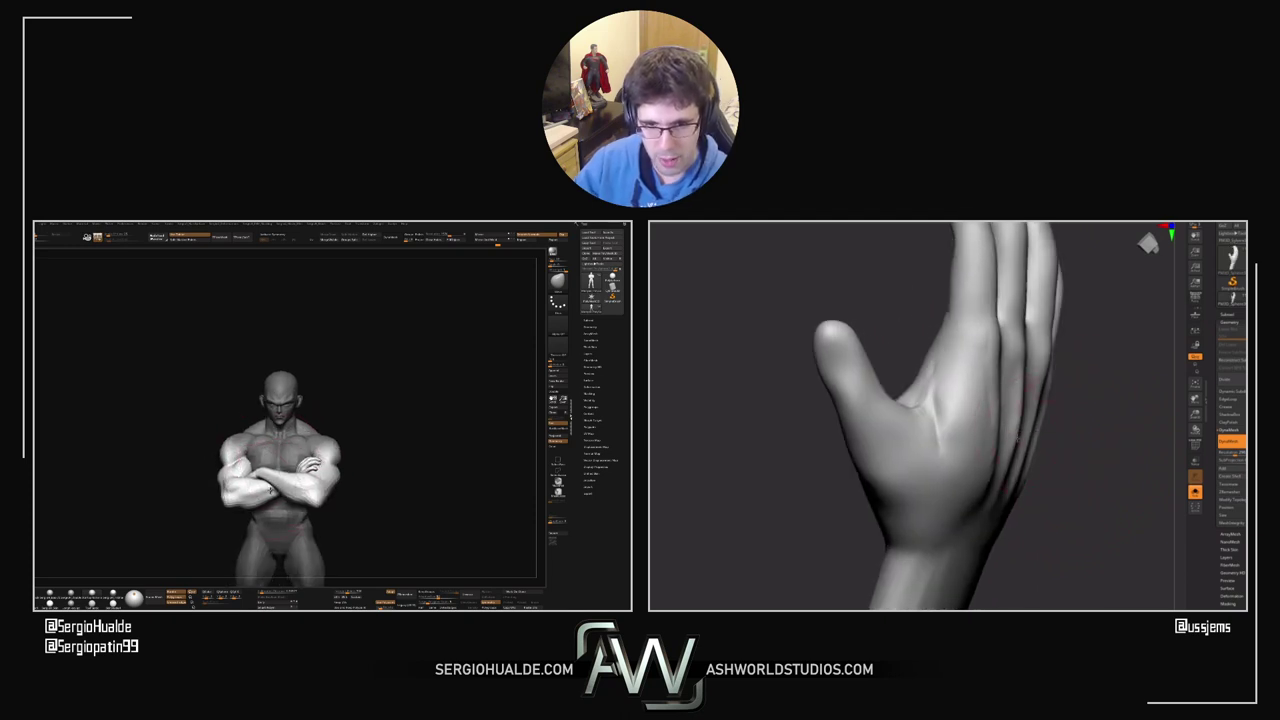
right_click_drag(274, 489, 270, 478)
left_click_drag(1026, 354, 1082, 388)
right_click_drag(272, 474, 279, 482)
mouse_move(1082, 390)
left_mouse_down()
mouse_move(1049, 416)
mouse_move(889, 354)
mouse_move(918, 377)
left_mouse_up()
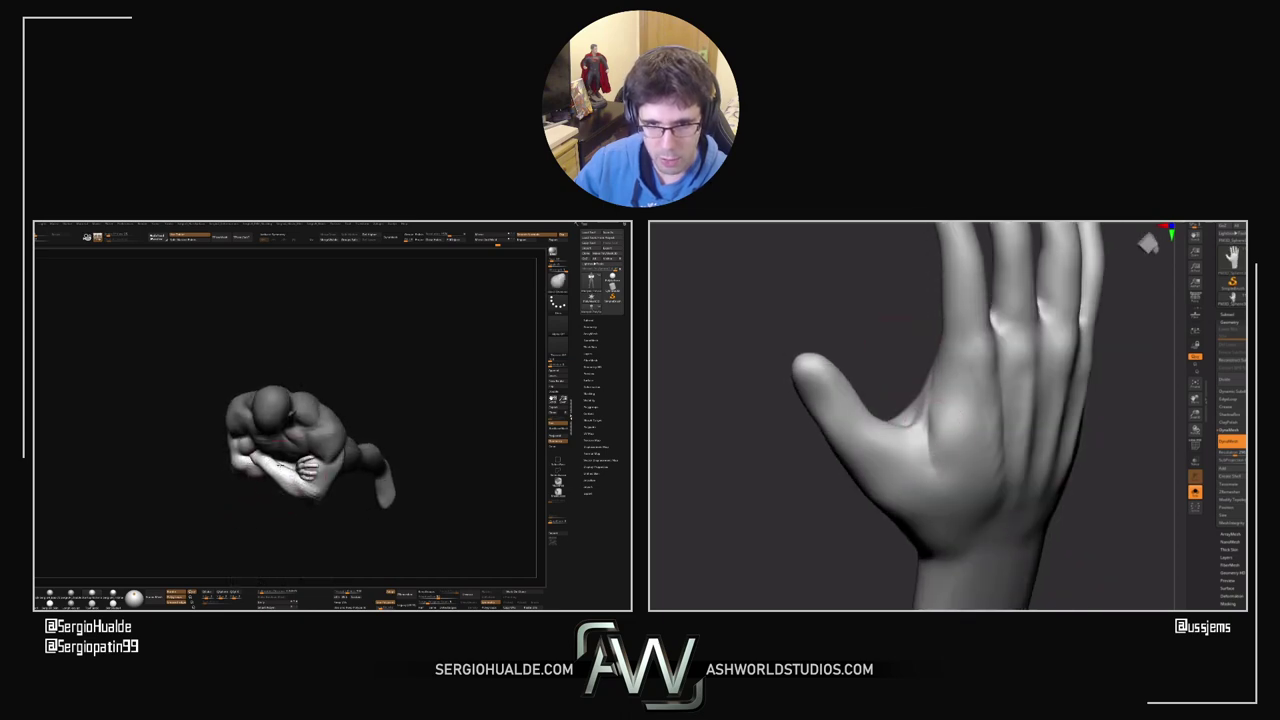
Step: Sculpt skin folds beside the thumb web and wrinkles over the knuckles on the back of the separate hand
left_click_drag(948, 429, 951, 459)
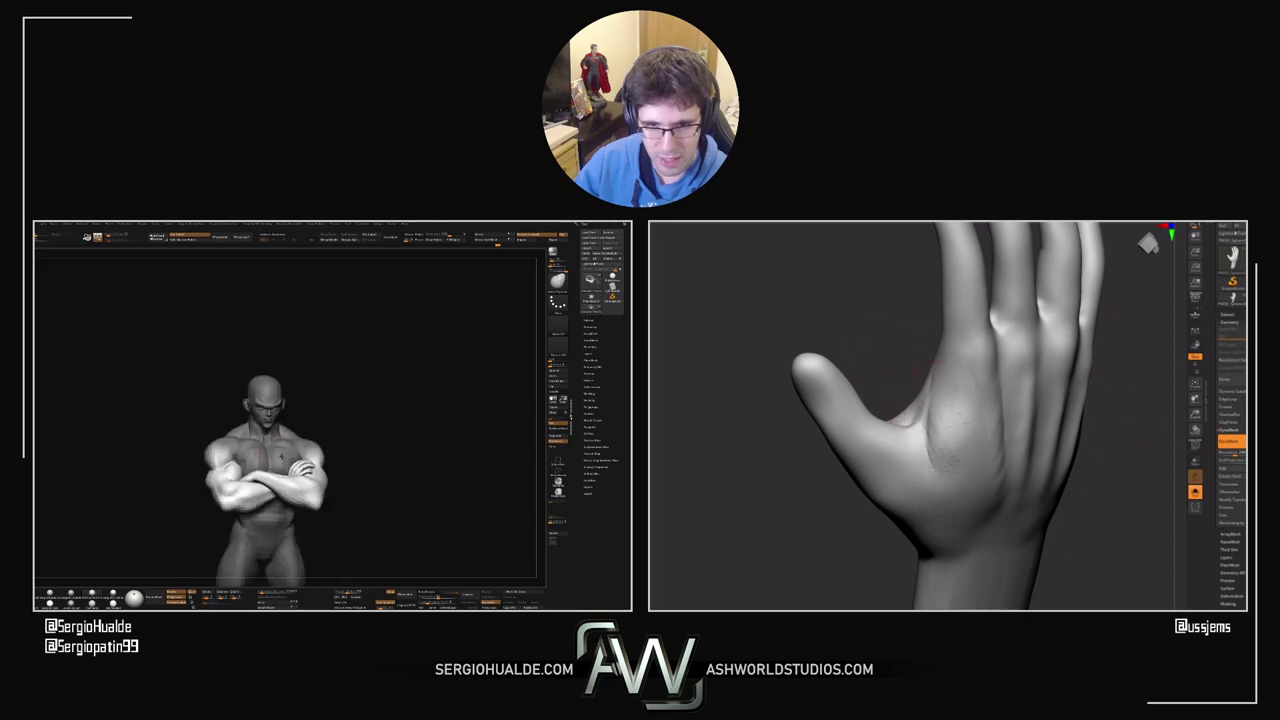
left_click_drag(913, 330, 942, 379)
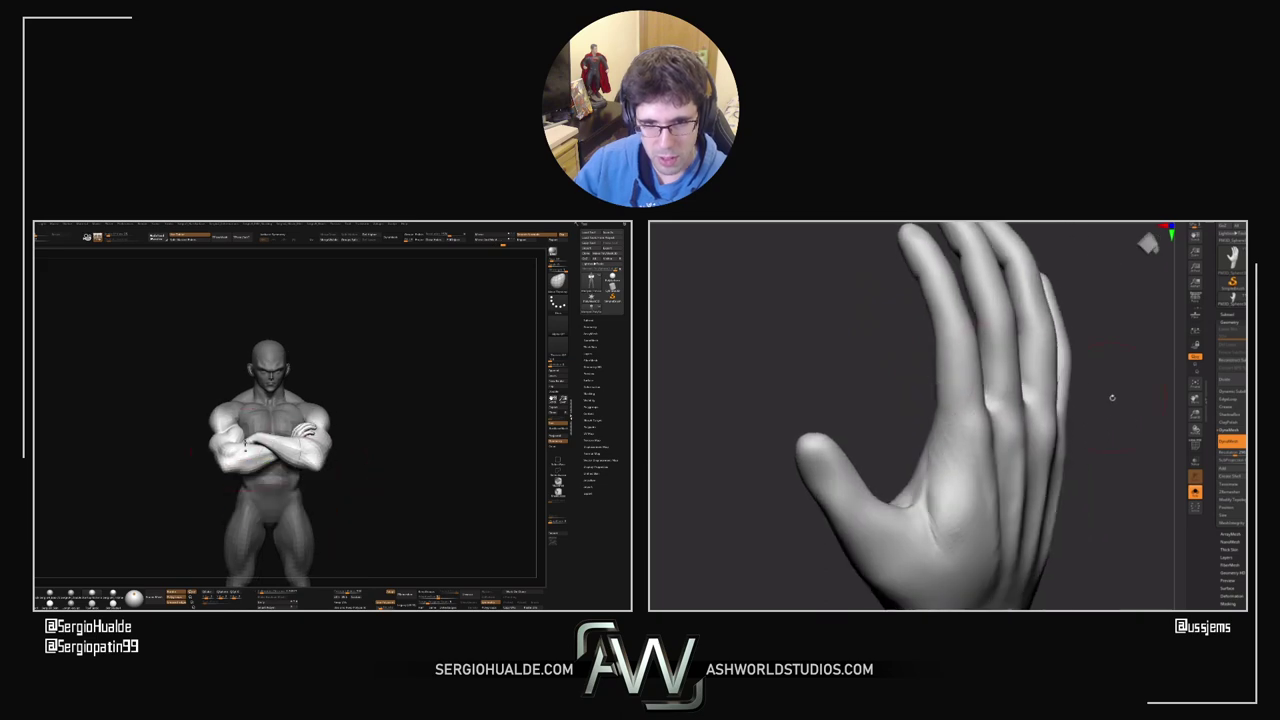
left_click_drag(1111, 397, 1035, 388)
left_click_drag(909, 349, 918, 356)
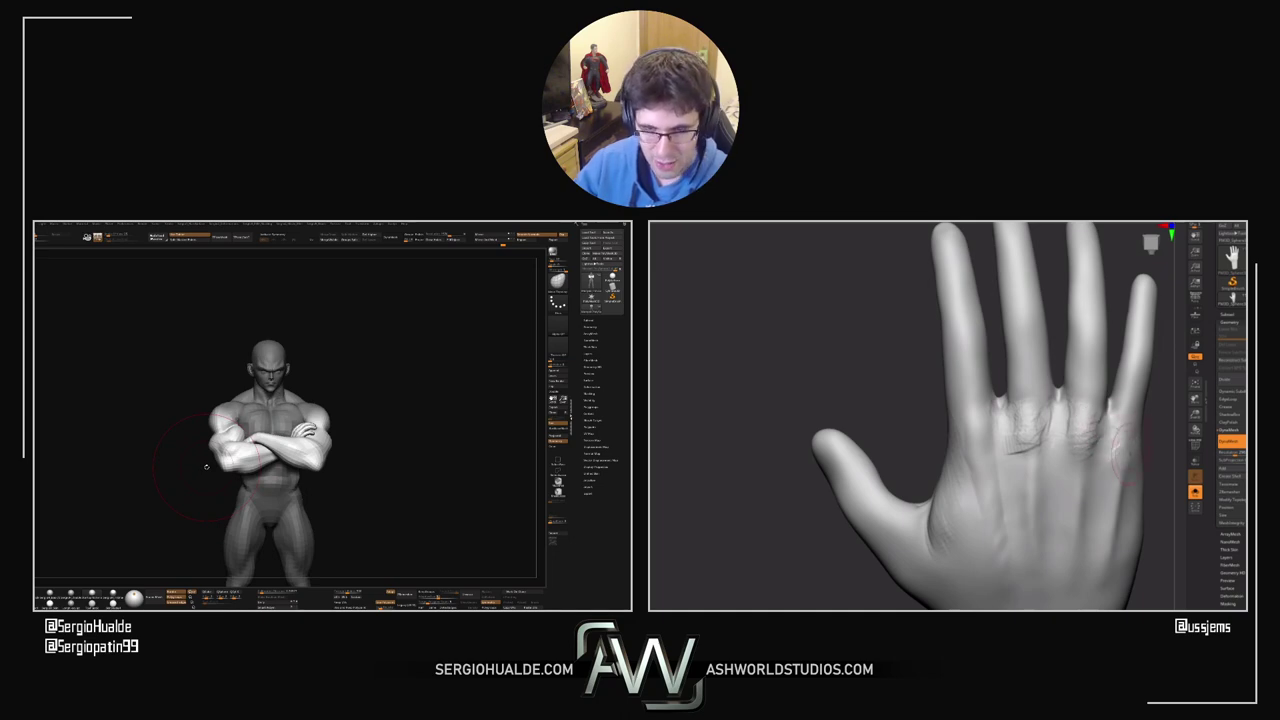
Step: Smooth the surface of the crossed-arm figure's outer forearm near the elbow
mouse_move(372, 445)
left_mouse_down()
mouse_move(343, 457)
mouse_move(360, 439)
left_mouse_up()
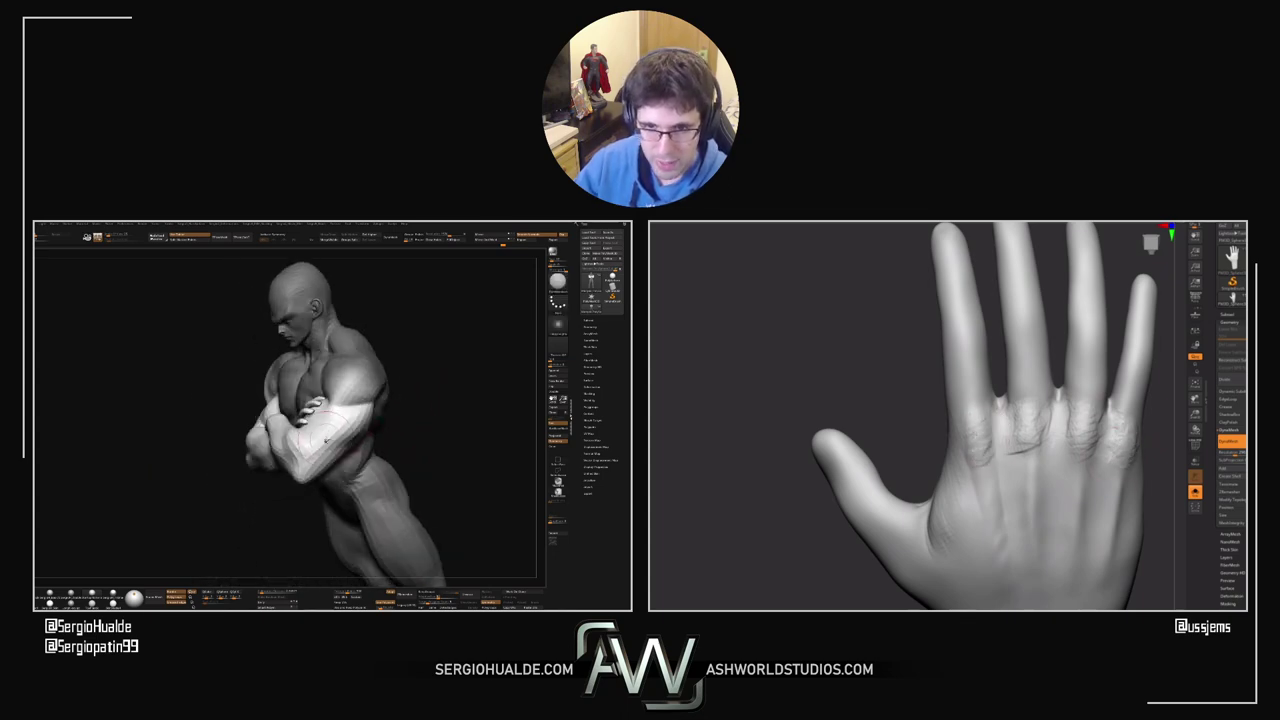
mouse_move(338, 444)
right_mouse_down("shift")
mouse_move(322, 437)
mouse_move(363, 440)
mouse_move(339, 449)
right_mouse_up("shift")
key("shift+f")
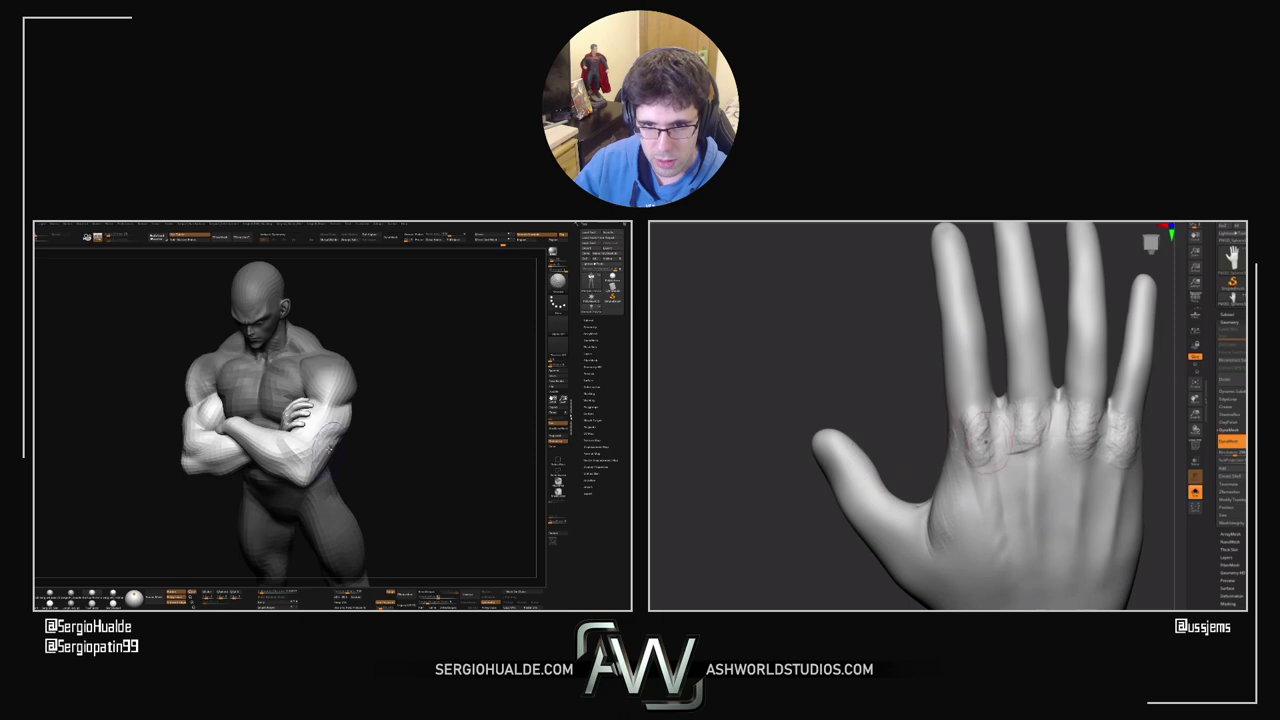
left_click_drag(330, 449, 338, 447, "shift")
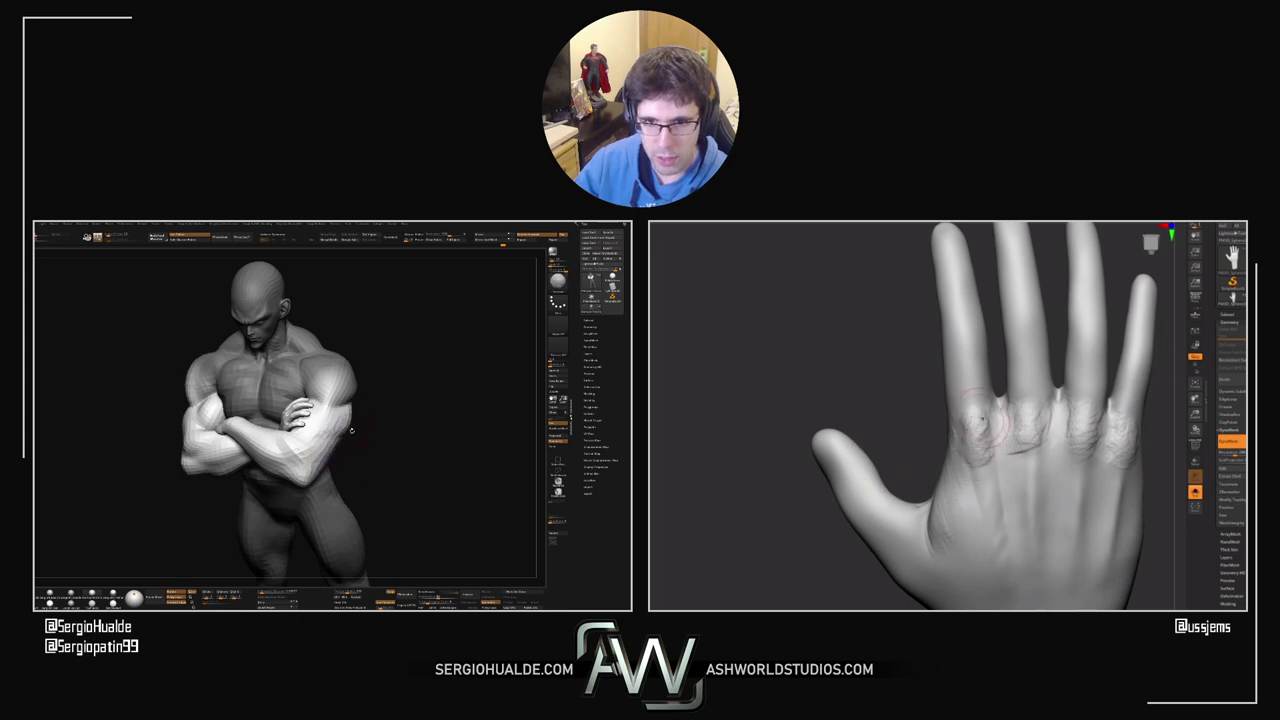
right_click_drag(352, 431, 349, 424, "shift")
left_click_drag(912, 394, 850, 310)
Step: Adjust the crossed-arm figure's elbow and outer forearm contour from the side and front
right_click_drag(307, 433, 330, 440)
mouse_move(300, 462)
left_mouse_down()
mouse_move(345, 429)
mouse_move(317, 434)
mouse_move(320, 460)
mouse_move(278, 466)
left_mouse_up()
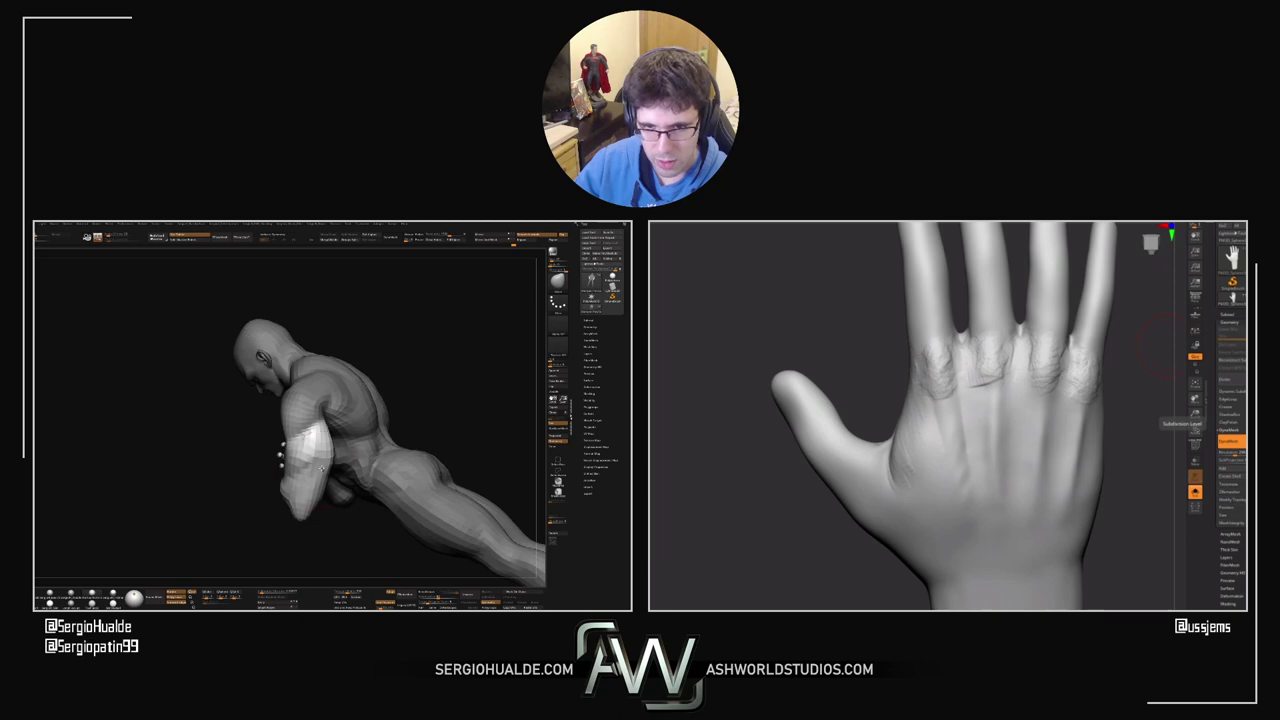
mouse_move(300, 468)
right_mouse_down()
mouse_move(318, 466)
mouse_move(303, 458)
right_mouse_up()
left_click_drag(301, 458, 306, 498)
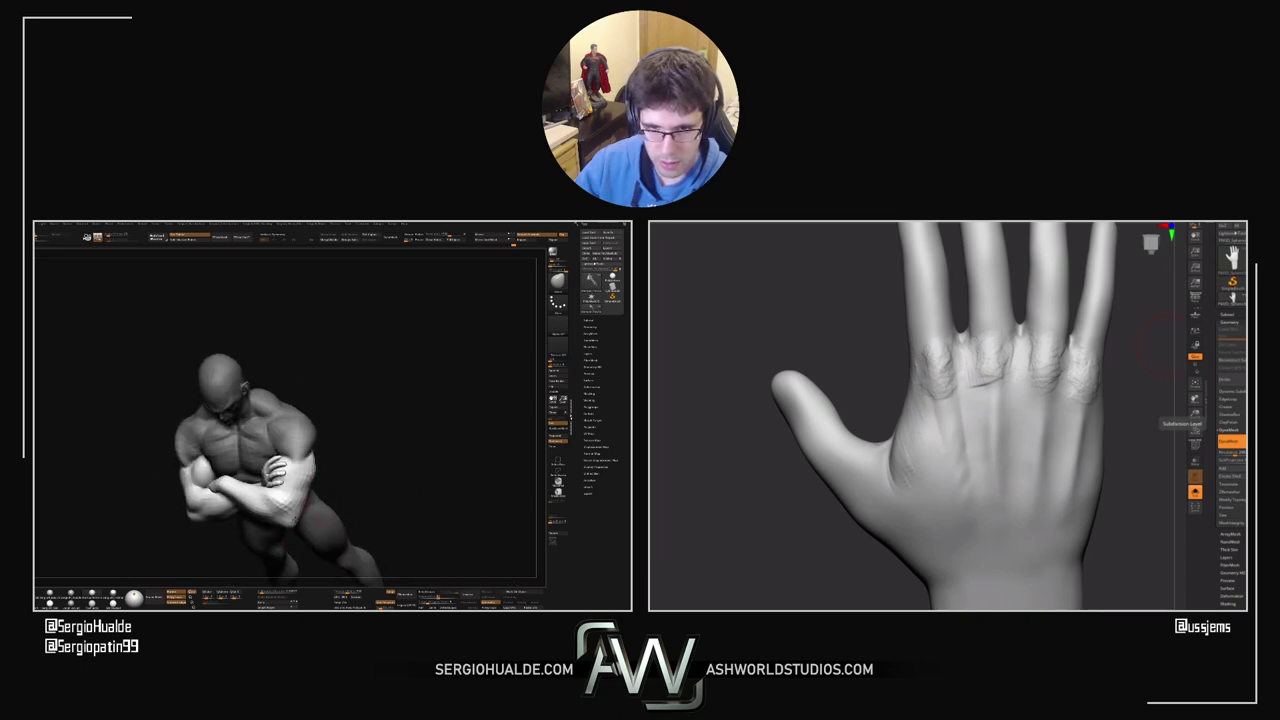
mouse_move(305, 508)
left_mouse_down()
mouse_move(271, 498)
mouse_move(265, 513)
mouse_move(302, 483)
mouse_move(291, 484)
mouse_move(298, 508)
left_mouse_up()
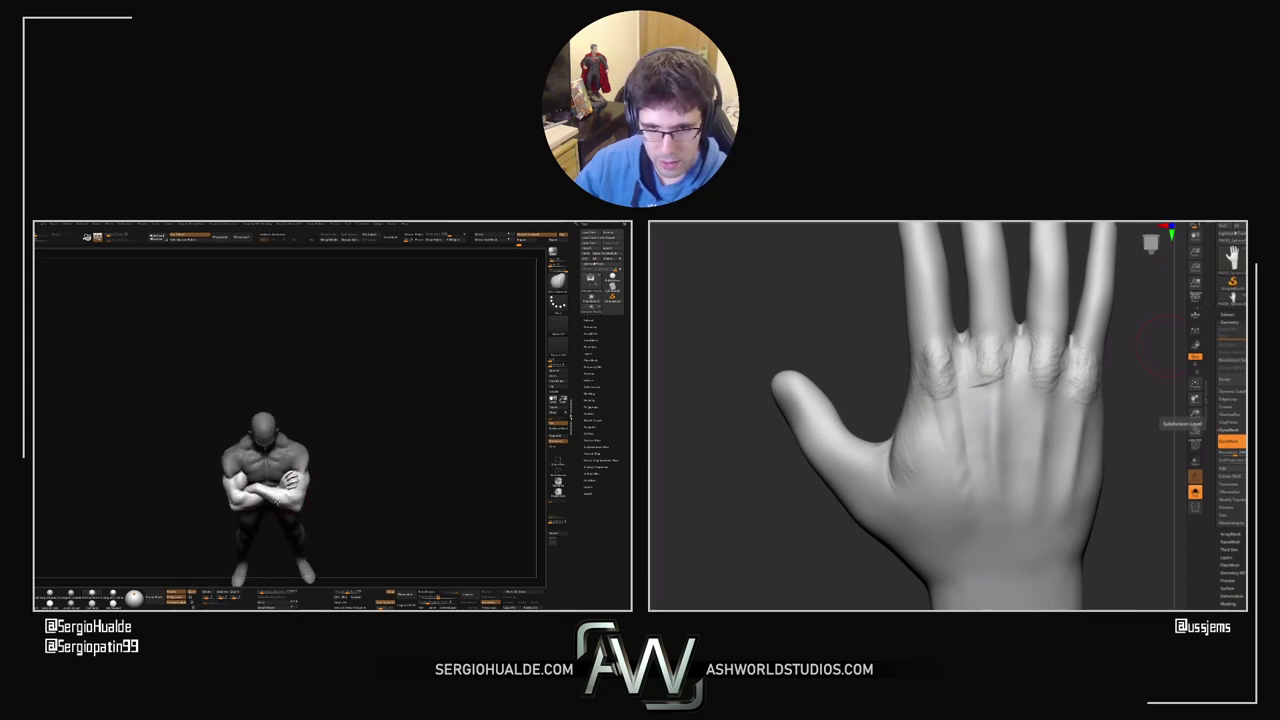
Step: Add fine skin folds along the separate hand's side between thumb and index finger, and adjust the figure's forearm with a resized brush
mouse_move(844, 395)
left_mouse_down()
mouse_move(882, 391)
mouse_move(870, 400)
left_mouse_up()
key("s")
left_click_drag(296, 505, 258, 482)
key("s")
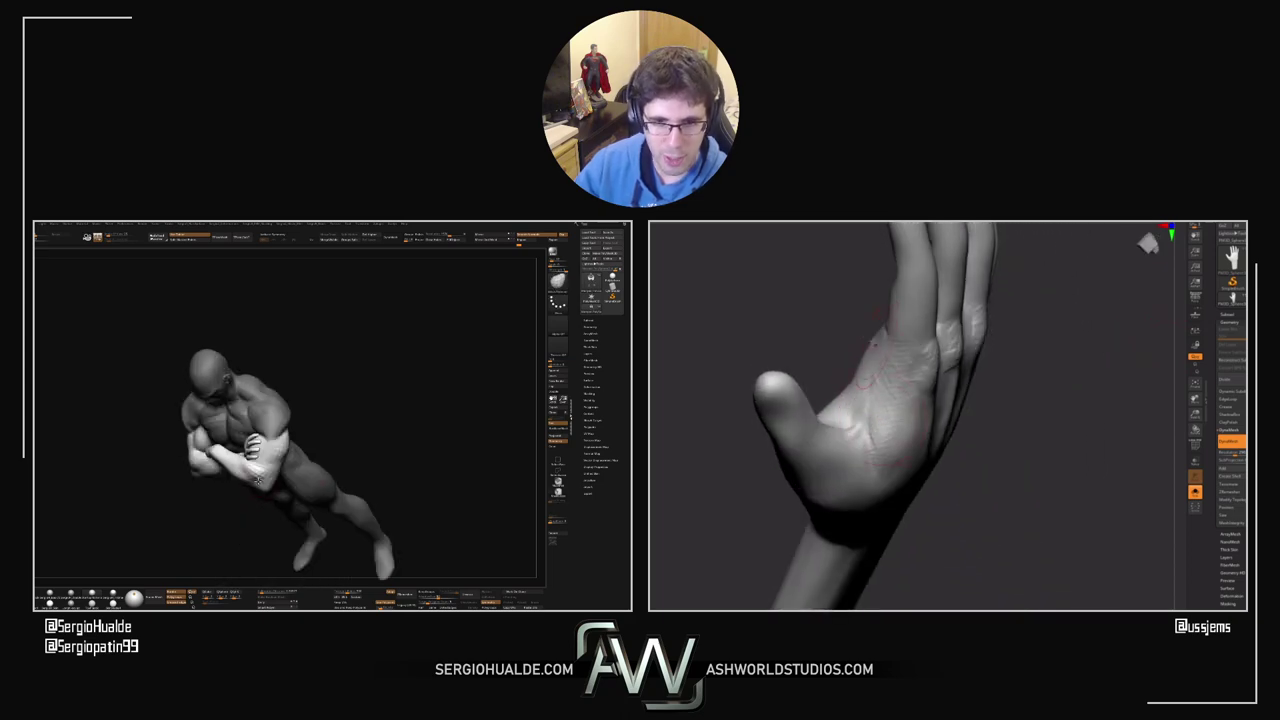
left_click_drag(875, 345, 969, 391)
left_click_drag(258, 481, 290, 475)
left_click_drag(969, 391, 943, 362)
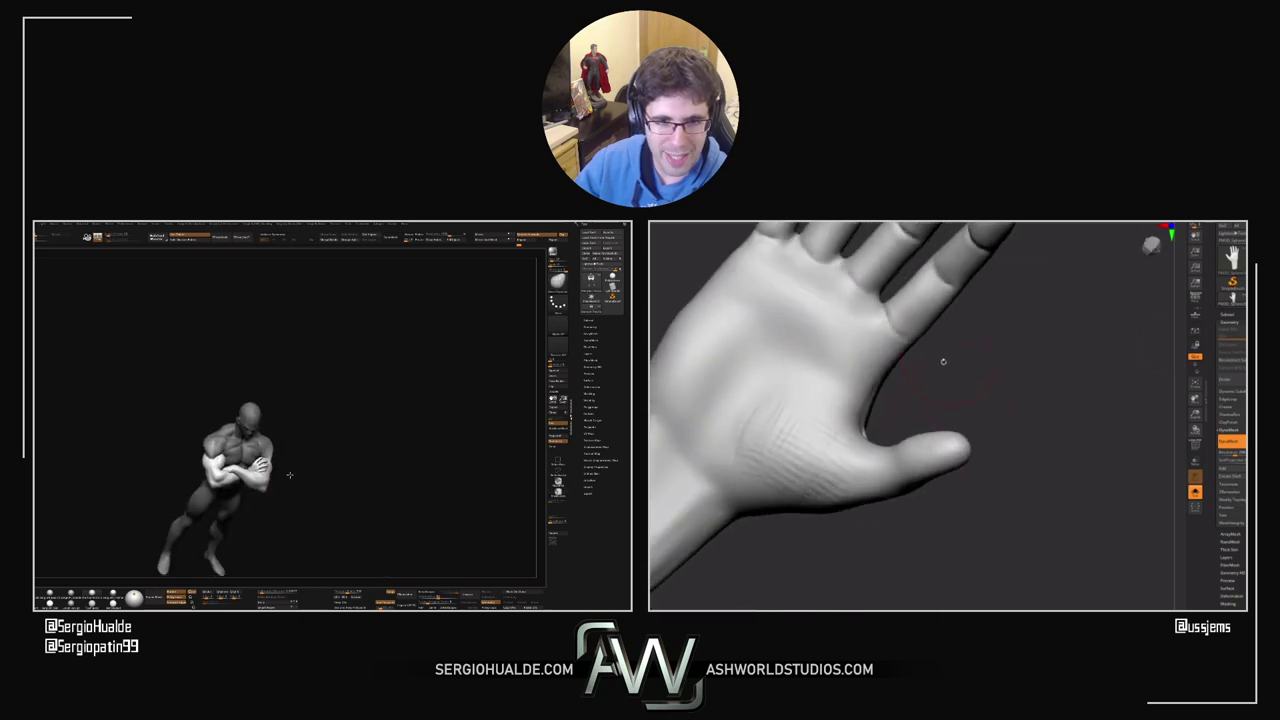
Step: Carve creases into the separate hand's palm from the thumb web toward the base of the index finger
left_click_drag(290, 475, 331, 471)
left_click_drag(943, 362, 954, 406)
left_click_drag(331, 471, 352, 472, "shift")
left_click_drag(957, 411, 915, 405)
left_click_drag(352, 472, 345, 490, "alt")
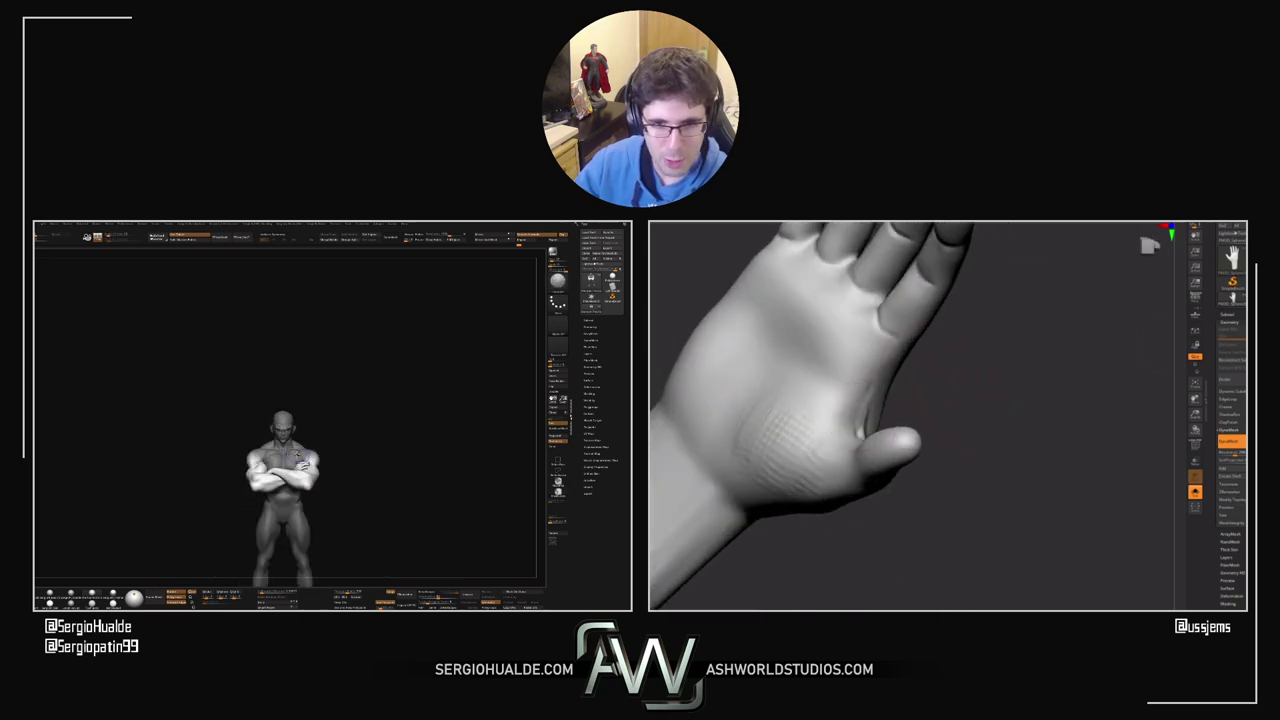
right_click_drag(298, 457, 306, 457, "alt")
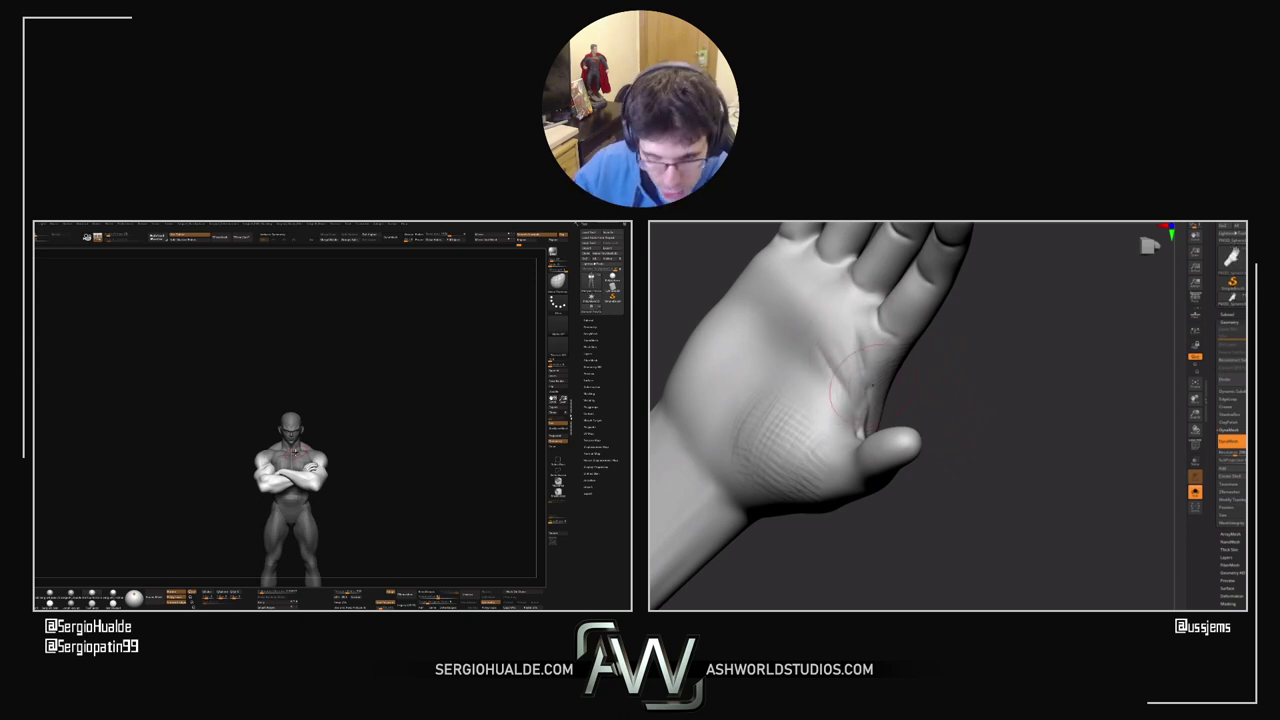
left_click_drag(900, 400, 1130, 378)
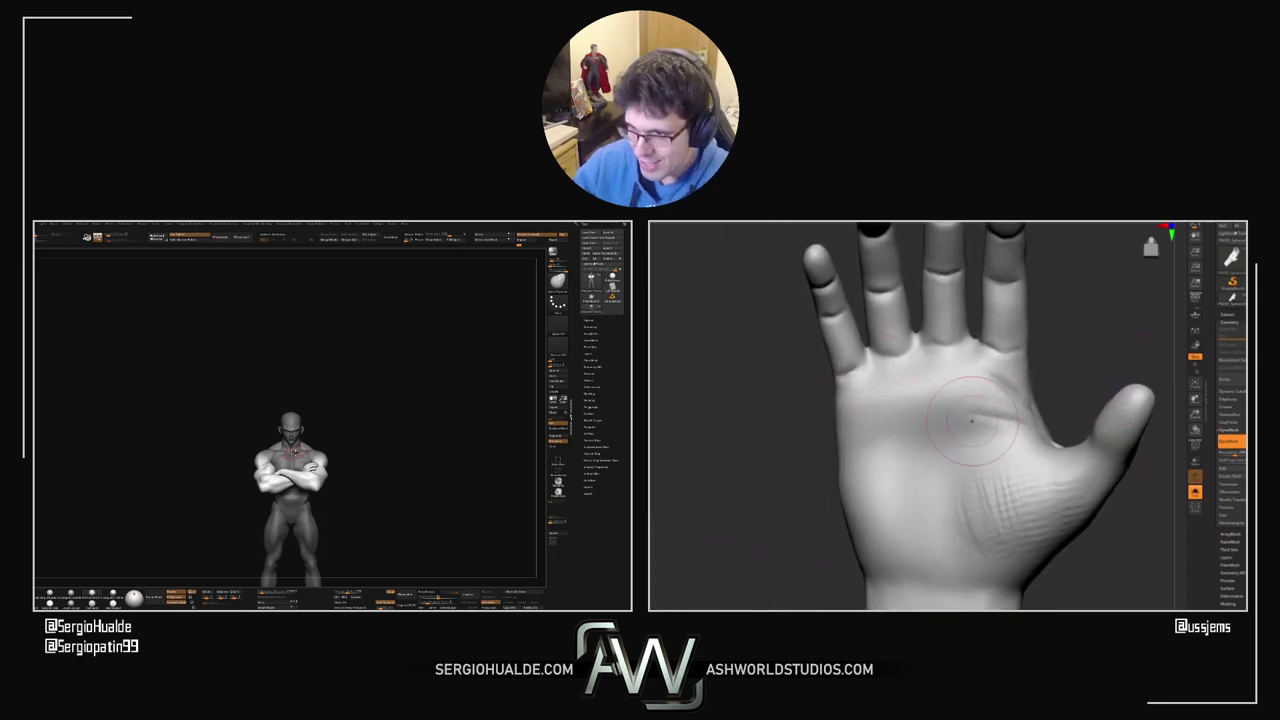
Step: Reshape the crossed-arm figure's unmasked forearms from the front and from a raised three-quarter view
left_click_drag(386, 451, 366, 438)
right_click_drag(315, 440, 315, 490, "ctrl")
left_click_drag(343, 457, 349, 460)
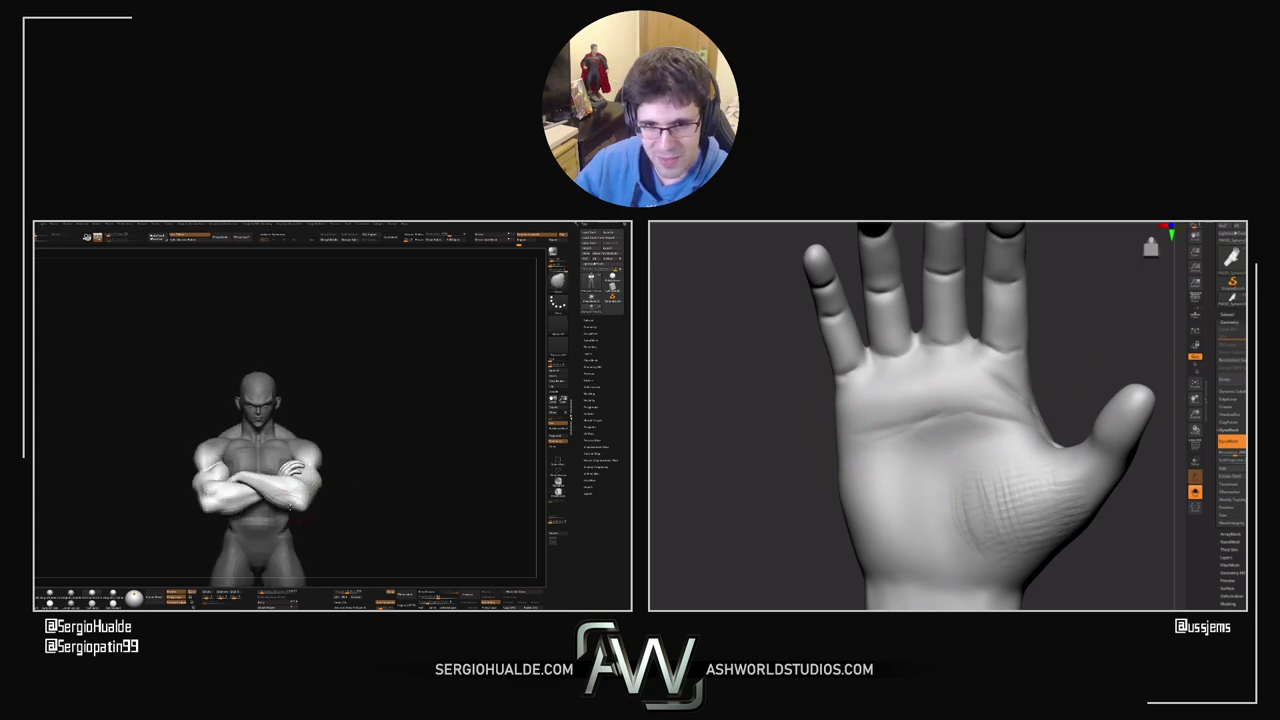
left_click_drag(292, 491, 286, 502, "shift")
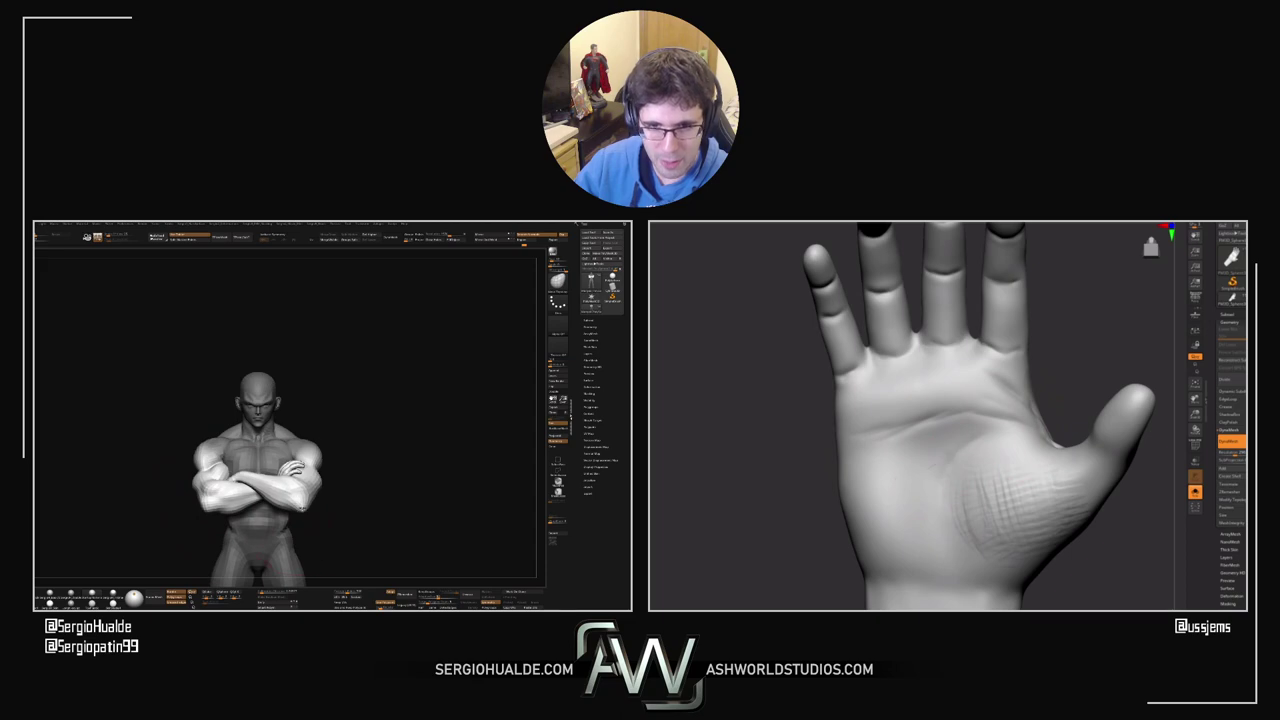
left_click_drag(300, 505, 285, 495)
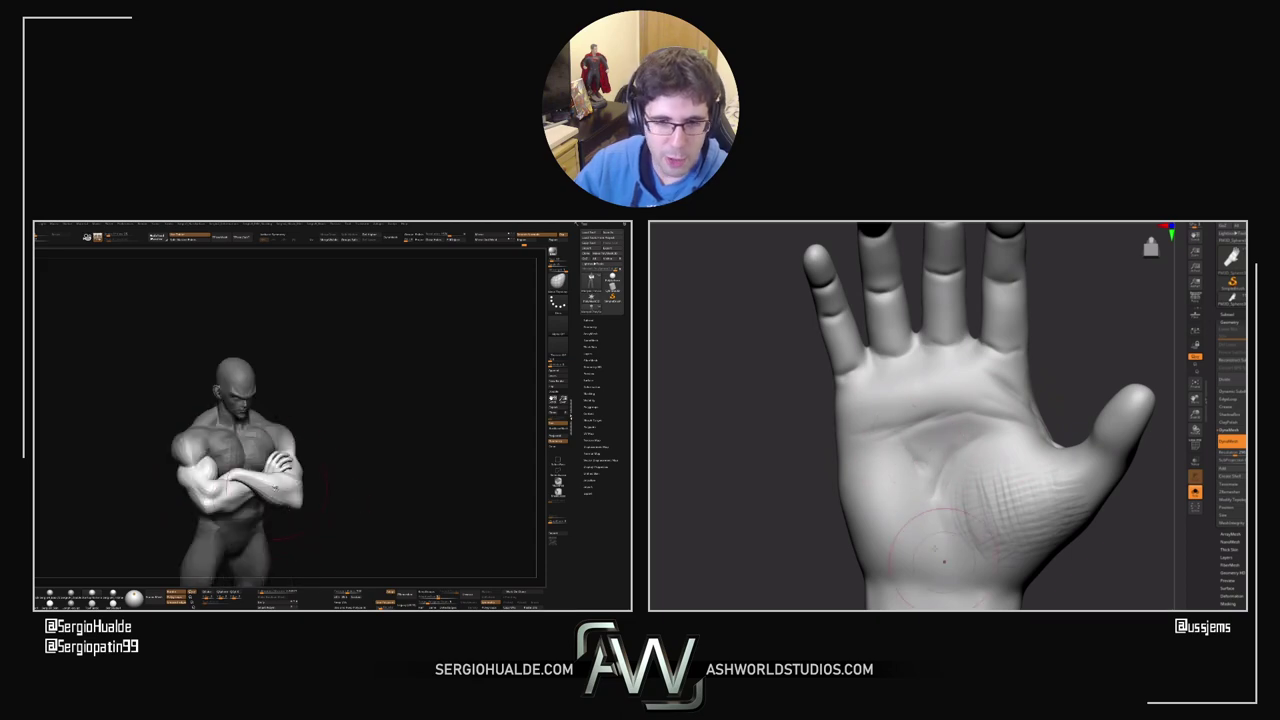
right_click_drag(275, 488, 257, 489)
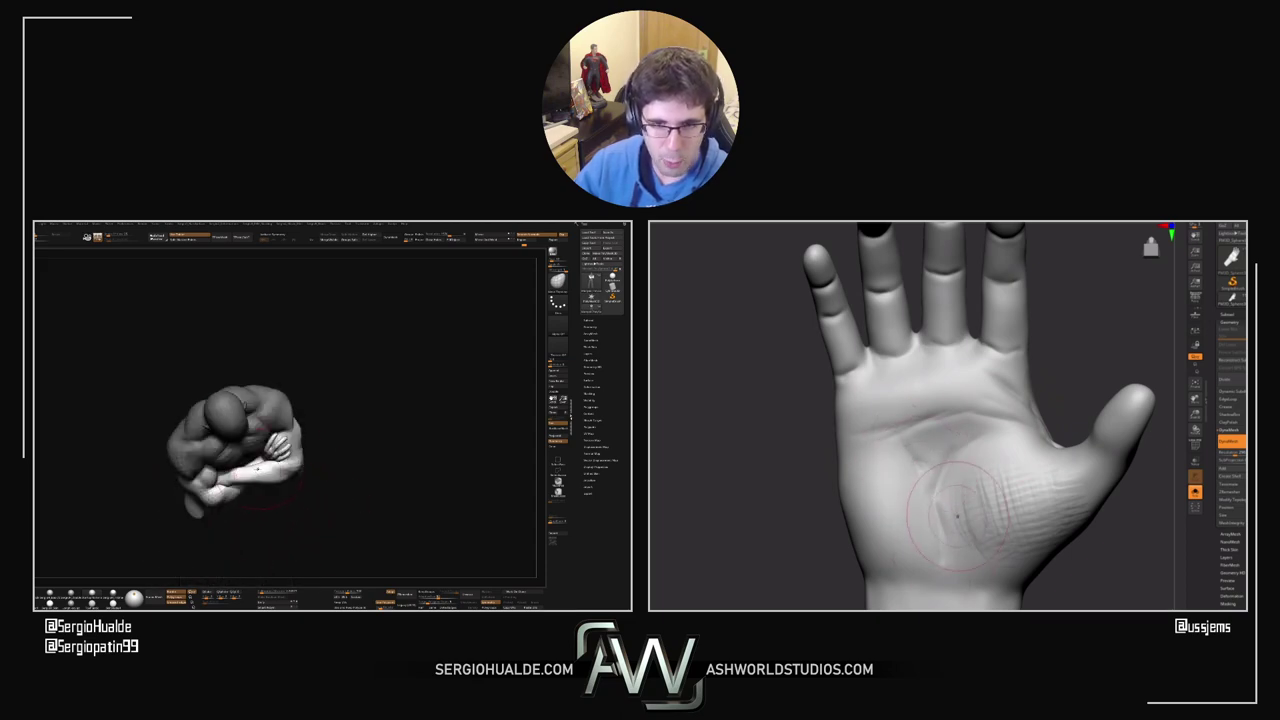
Step: Carve the separate hand's palm crease alongside the thumb pad and a crease across the inner wrist
left_click_drag(957, 516, 972, 499)
left_click_drag(1097, 591, 1083, 471, "alt")
left_click_drag(888, 472, 950, 480)
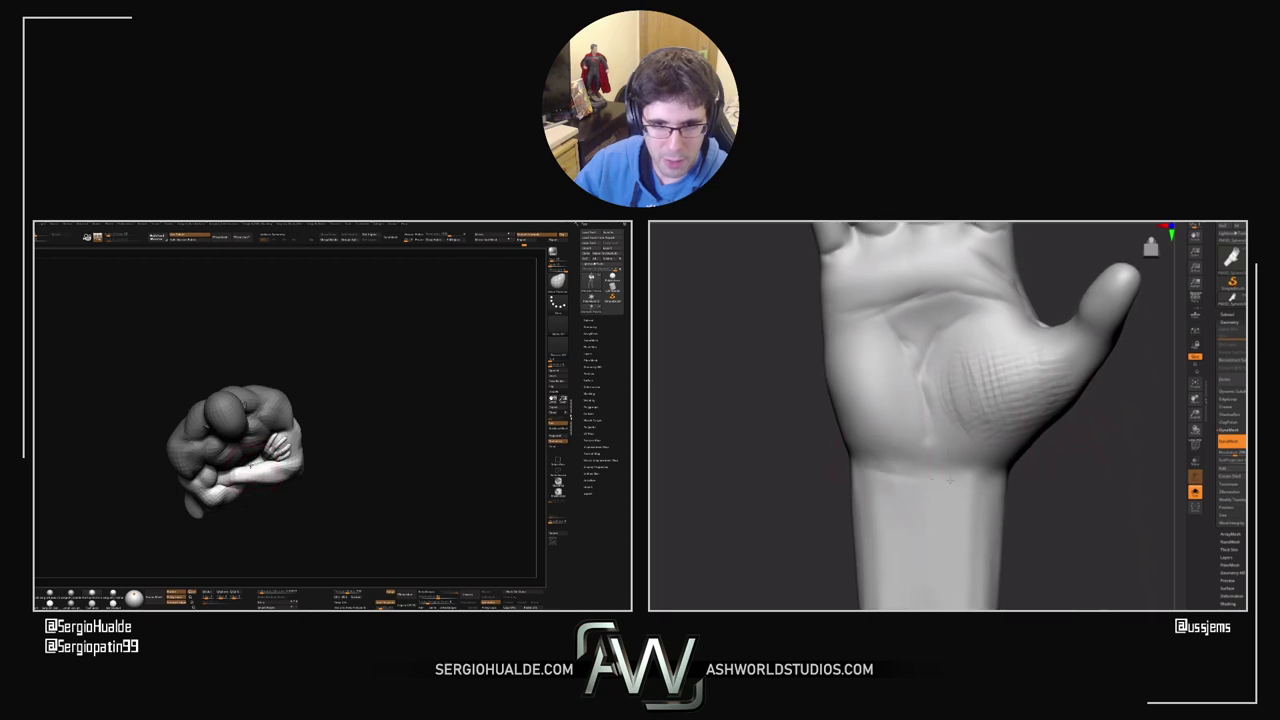
left_click_drag(265, 493, 240, 483)
left_click_drag(1045, 462, 1028, 454)
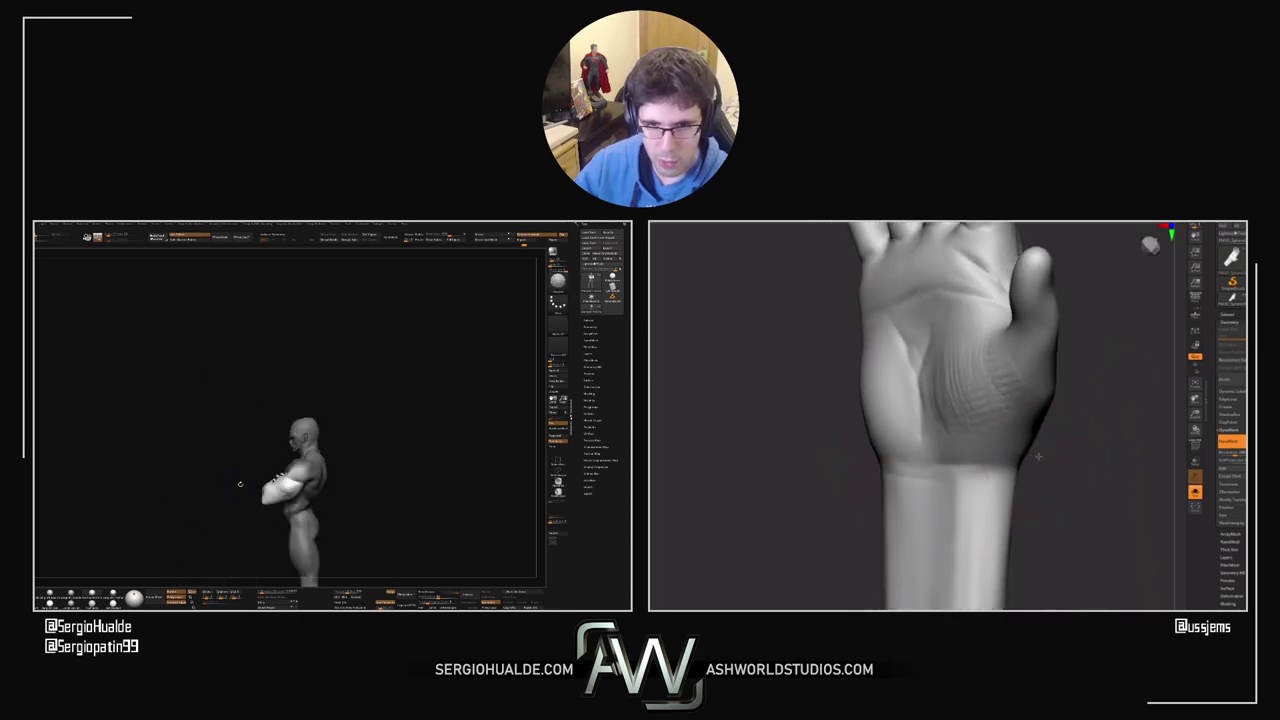
Step: Check the figure's crossed forearms from the side and above, and clear the mask from its body
left_click_drag(240, 483, 302, 494)
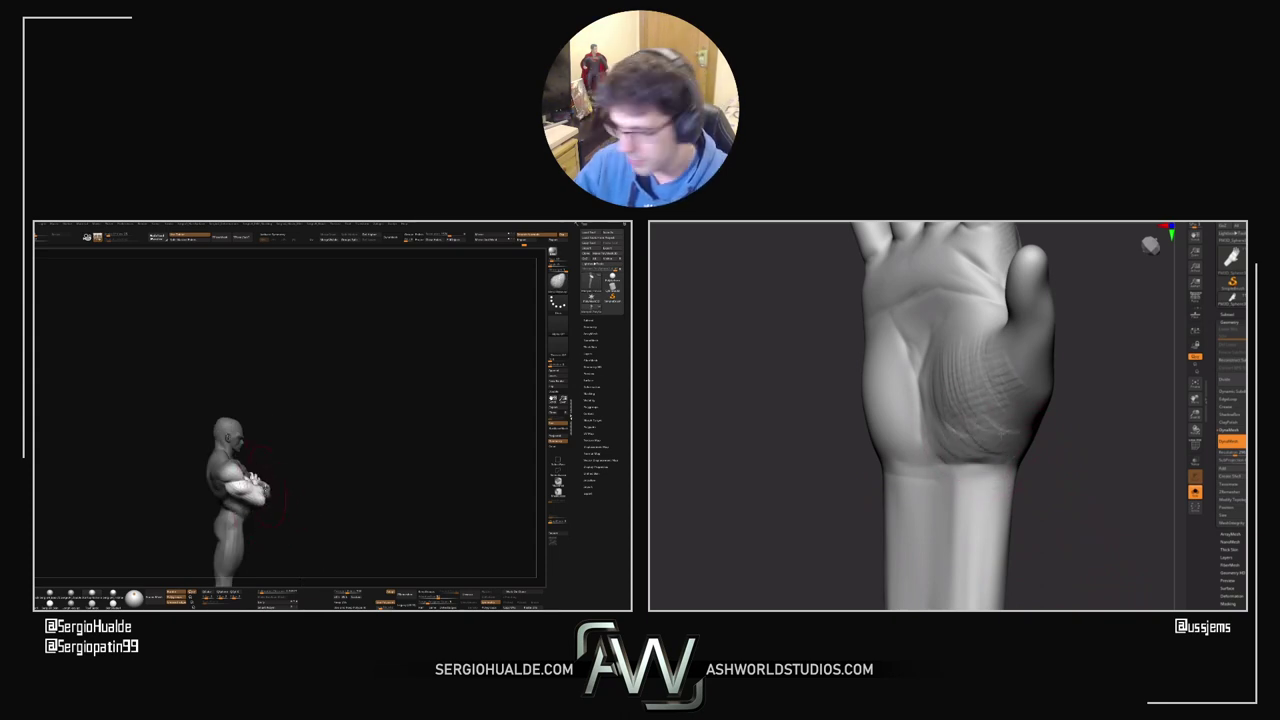
mouse_move(1090, 455)
left_mouse_down()
mouse_move(1030, 410)
mouse_move(871, 389)
left_mouse_up()
left_click_drag(265, 508, 286, 530)
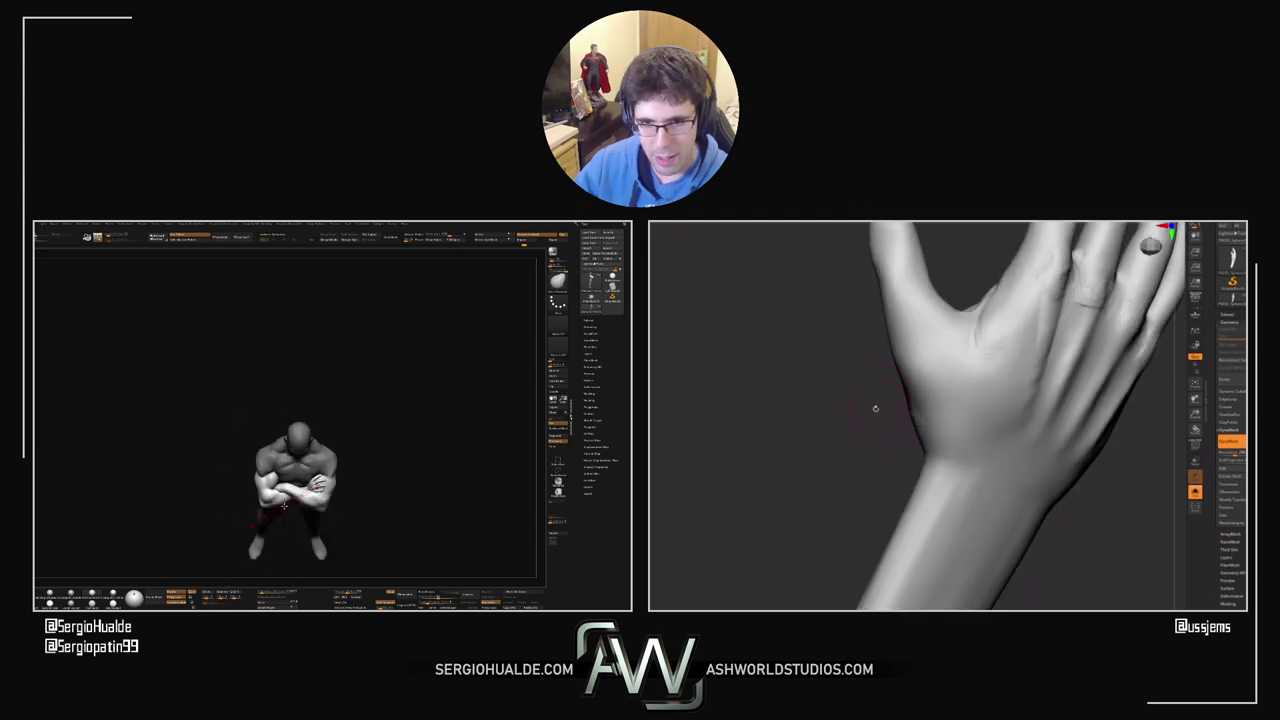
left_click_drag(881, 389, 898, 381)
mouse_move(257, 492)
left_mouse_down()
mouse_move(233, 484)
mouse_move(238, 470)
mouse_move(219, 454)
left_mouse_up()
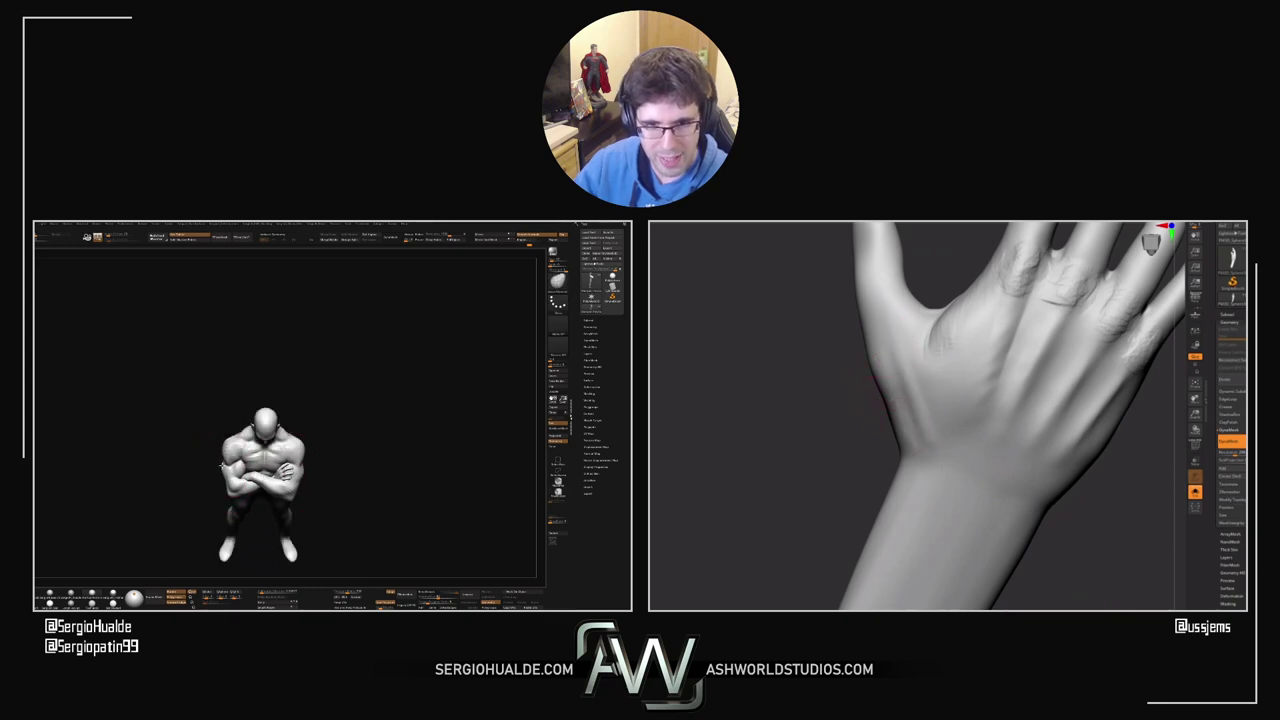
Step: Sculpt skin folds on the back of the separate hand along the thumb base toward the wrist
mouse_move(884, 421)
left_mouse_down()
mouse_move(876, 411)
mouse_move(912, 381)
mouse_move(888, 352)
mouse_move(929, 364)
mouse_move(897, 340)
left_mouse_up()
right_click_drag(292, 495, 294, 468)
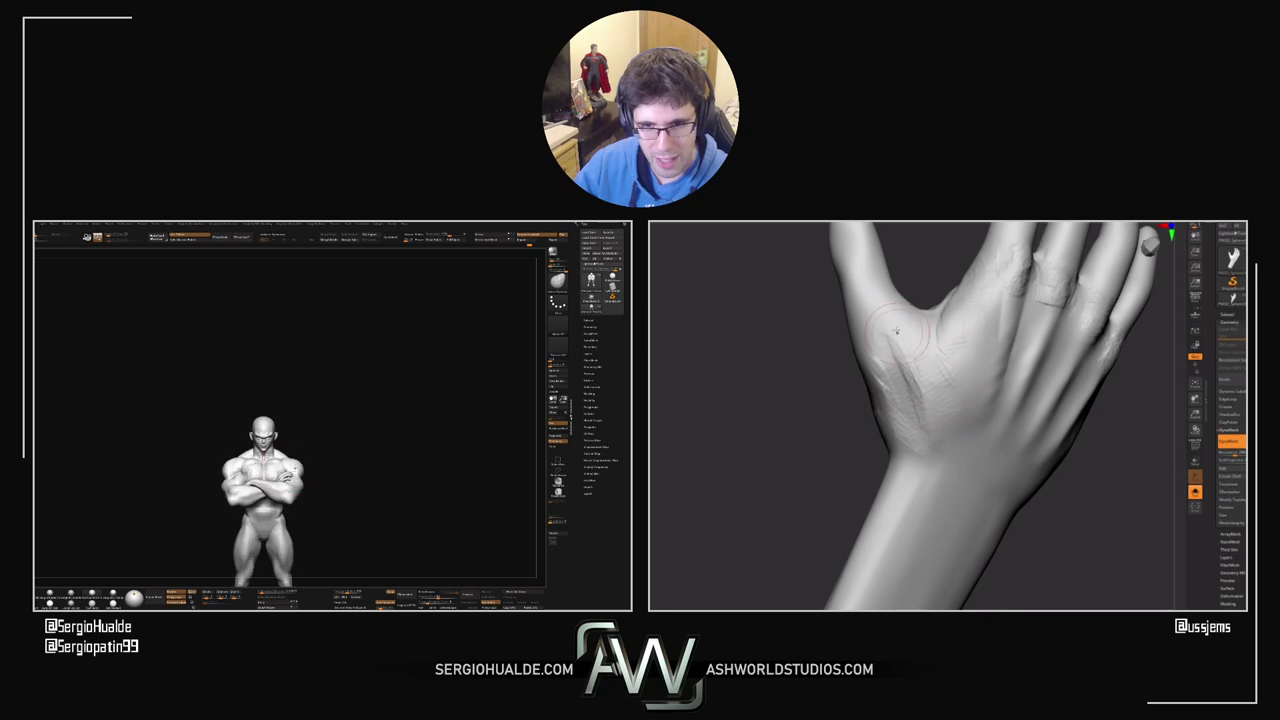
mouse_move(831, 401)
left_mouse_down()
mouse_move(857, 429)
mouse_move(940, 445)
left_mouse_up()
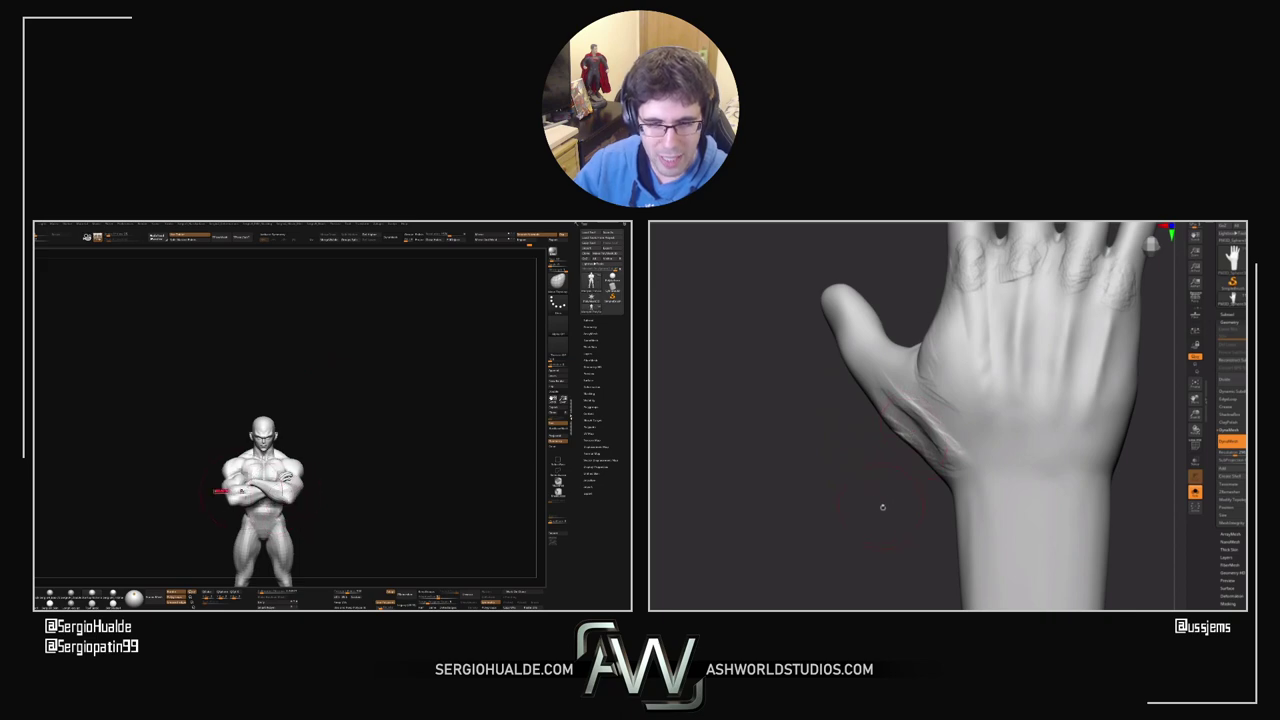
left_click_drag(882, 507, 908, 481)
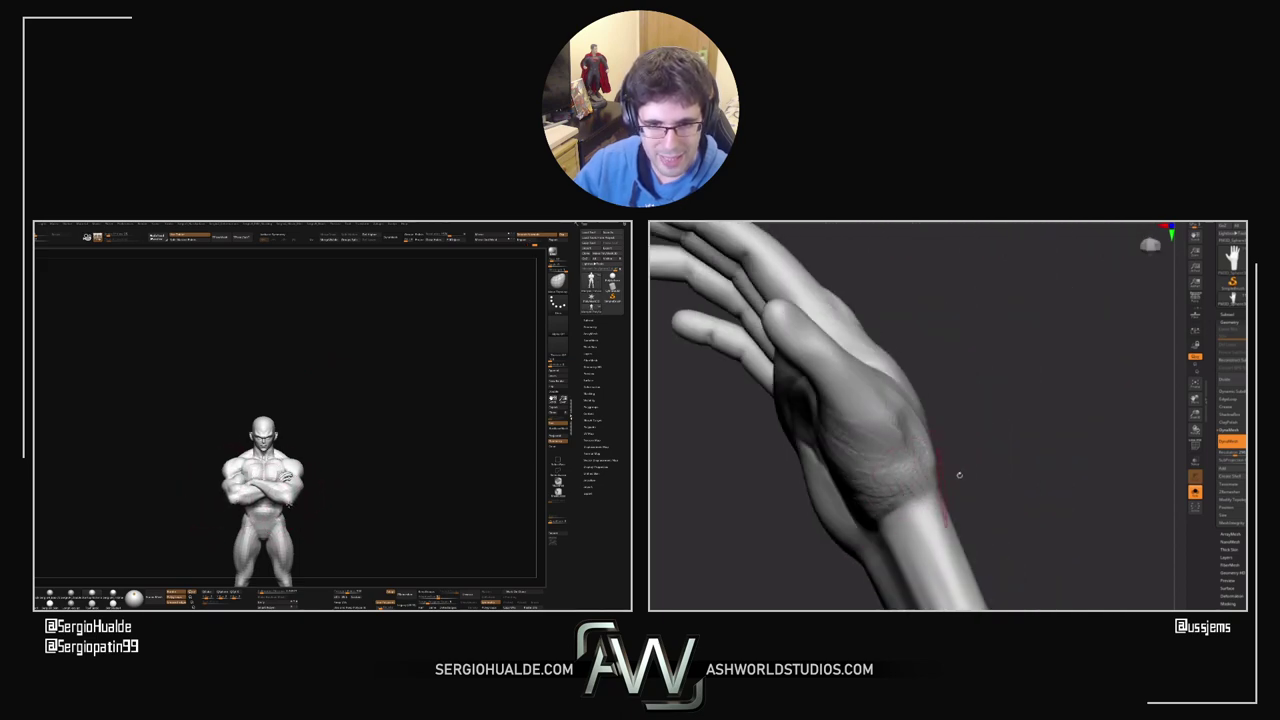
left_click_drag(958, 475, 950, 445)
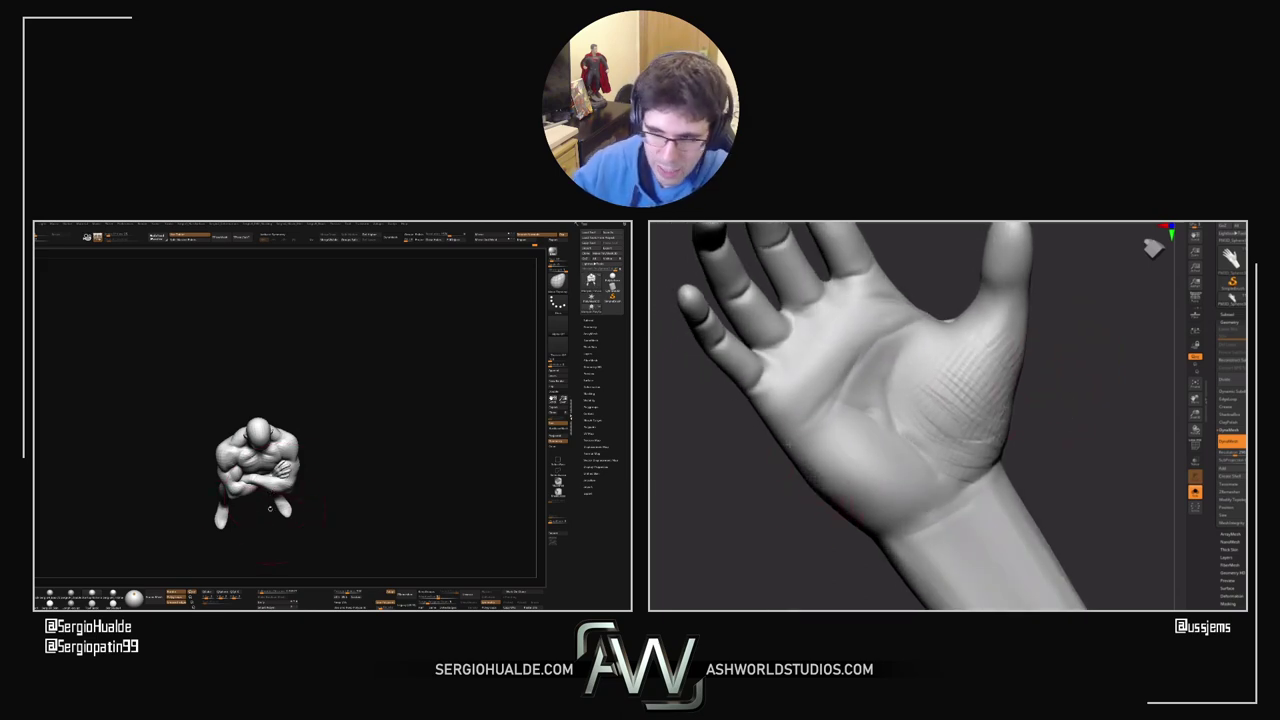
Step: Build up the heel of the separate hand's palm below the little finger with fine skin folds
left_click_drag(821, 538, 837, 471)
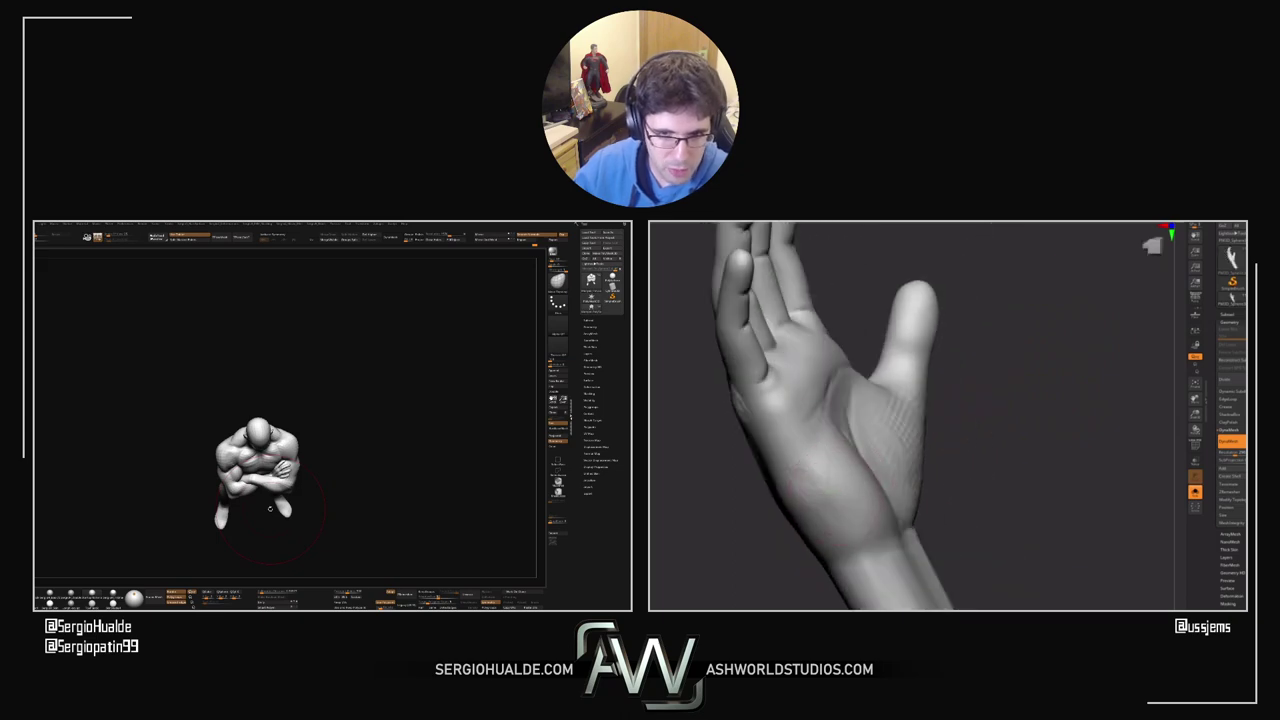
left_click_drag(944, 511, 930, 575)
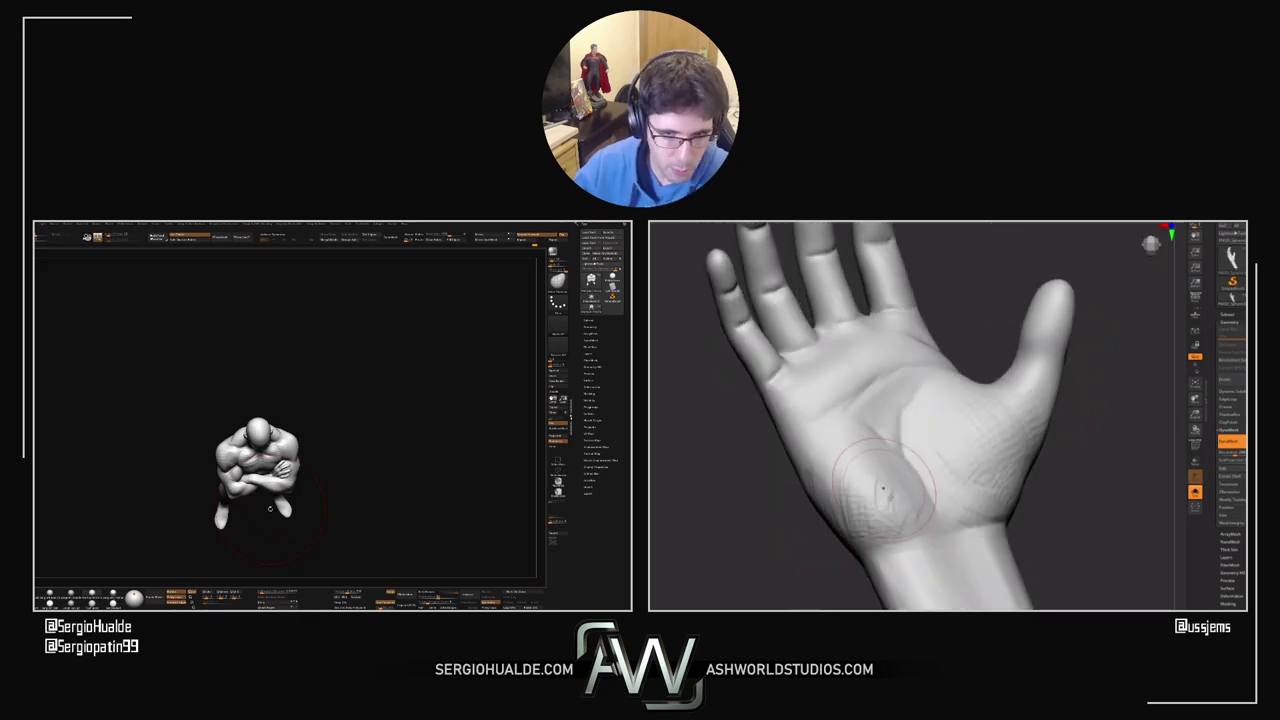
left_click_drag(812, 462, 842, 500)
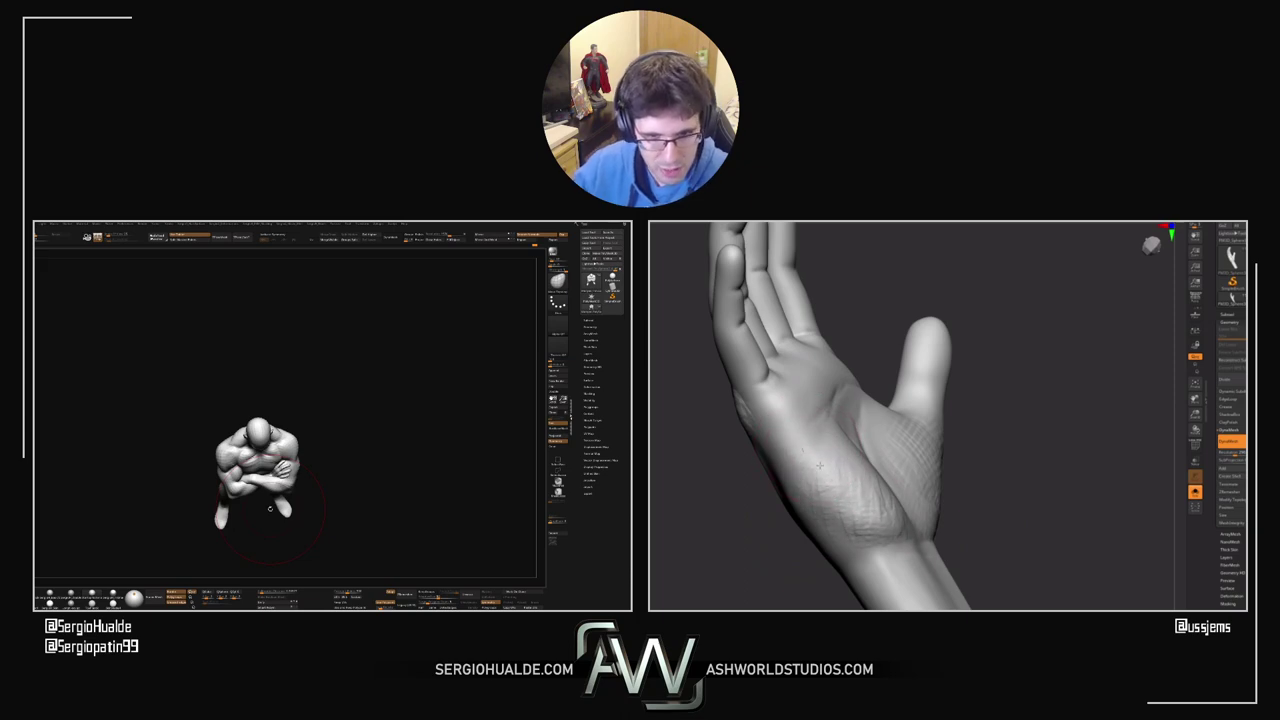
left_click_drag(754, 469, 776, 483)
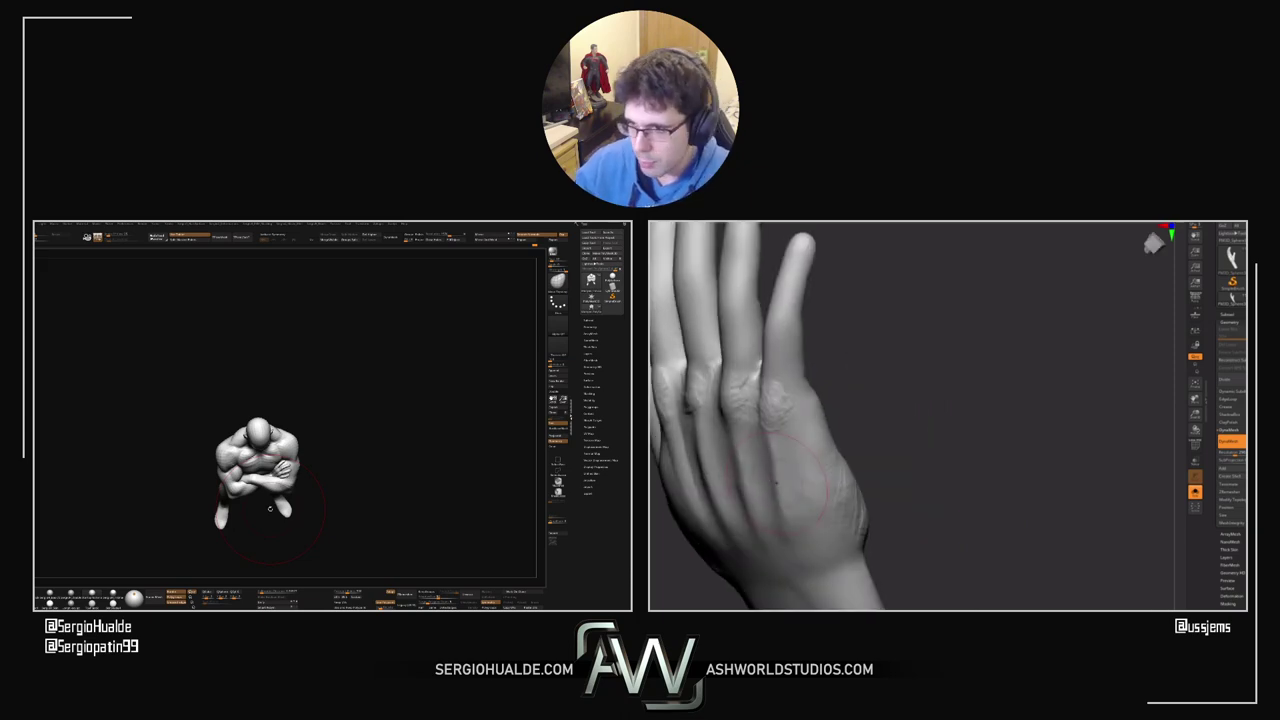
Step: Refine the skin detail along the separate hand's sides with a resized brush
left_click_drag(831, 419, 934, 374)
key("s")
left_click_drag(764, 387, 783, 387)
key("s")
left_click_drag(775, 317, 757, 314)
left_click_drag(343, 446, 343, 434)
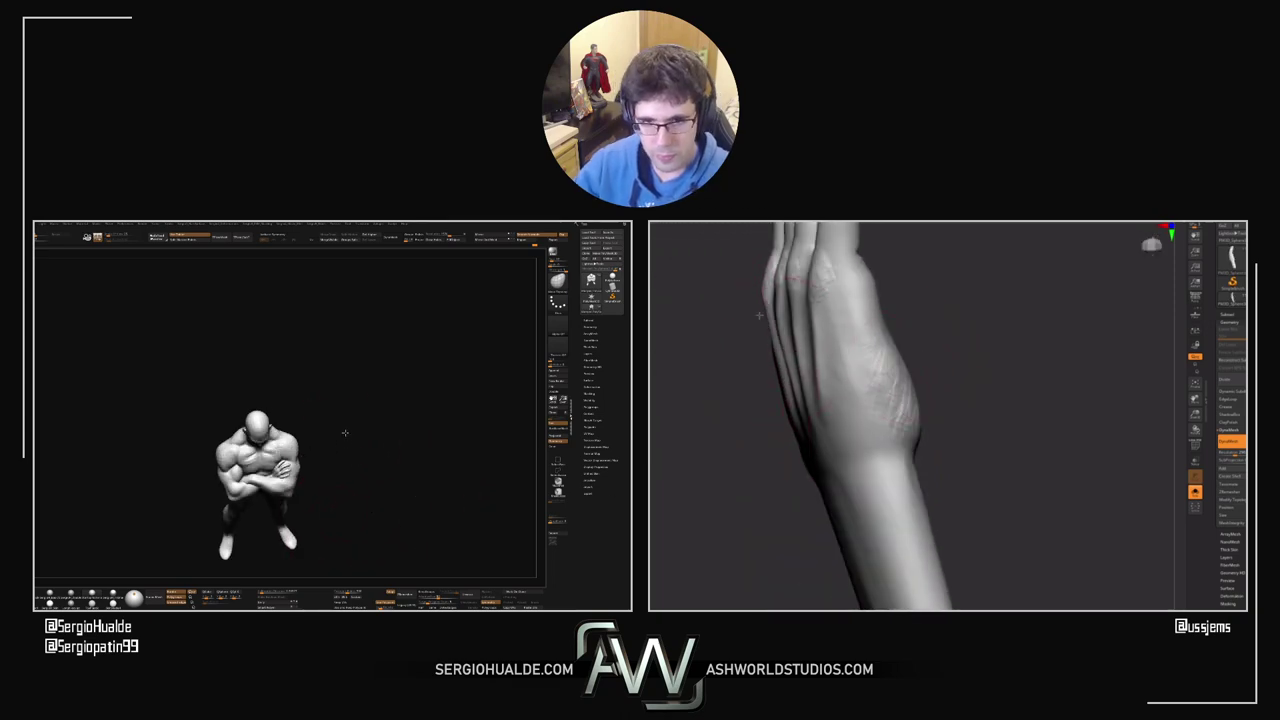
left_click_drag(757, 314, 757, 313)
left_click_drag(343, 434, 340, 408)
left_click_drag(757, 313, 754, 316)
mouse_move(284, 456)
left_mouse_down()
mouse_move(297, 483)
mouse_move(282, 496)
left_mouse_up()
left_click_drag(751, 354, 794, 346)
left_click_drag(282, 496, 301, 449, "alt")
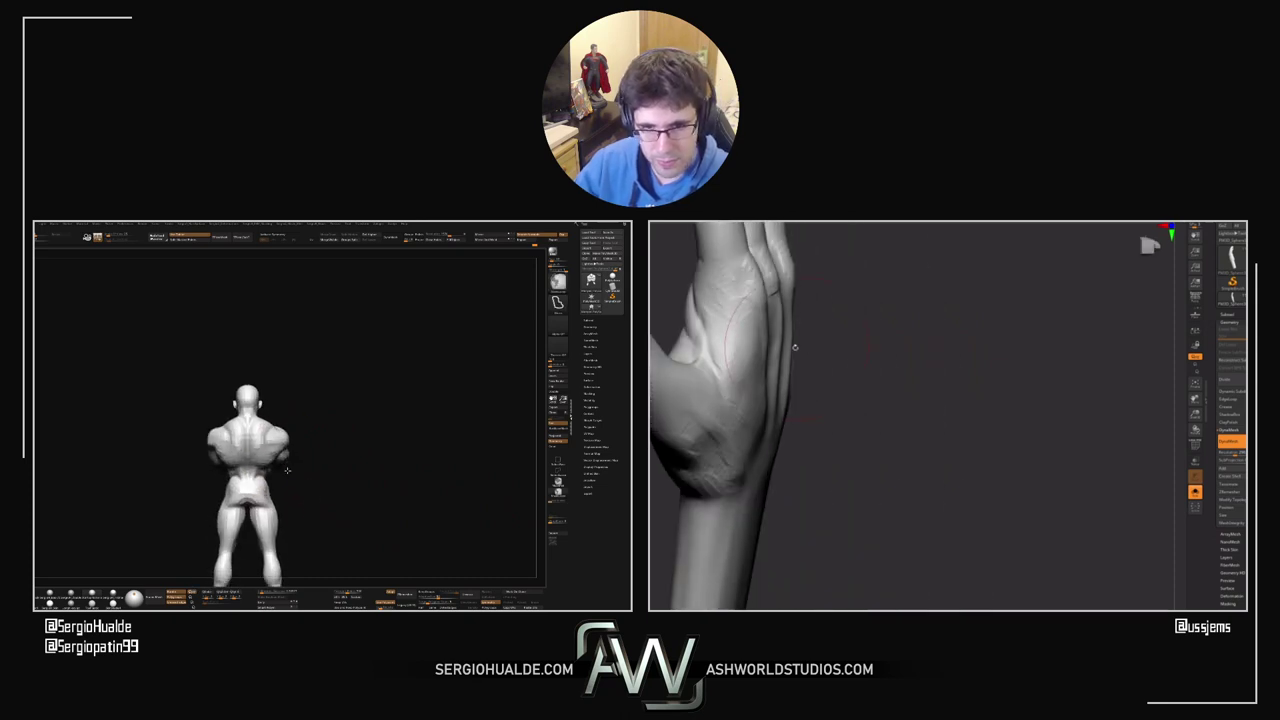
key("space")
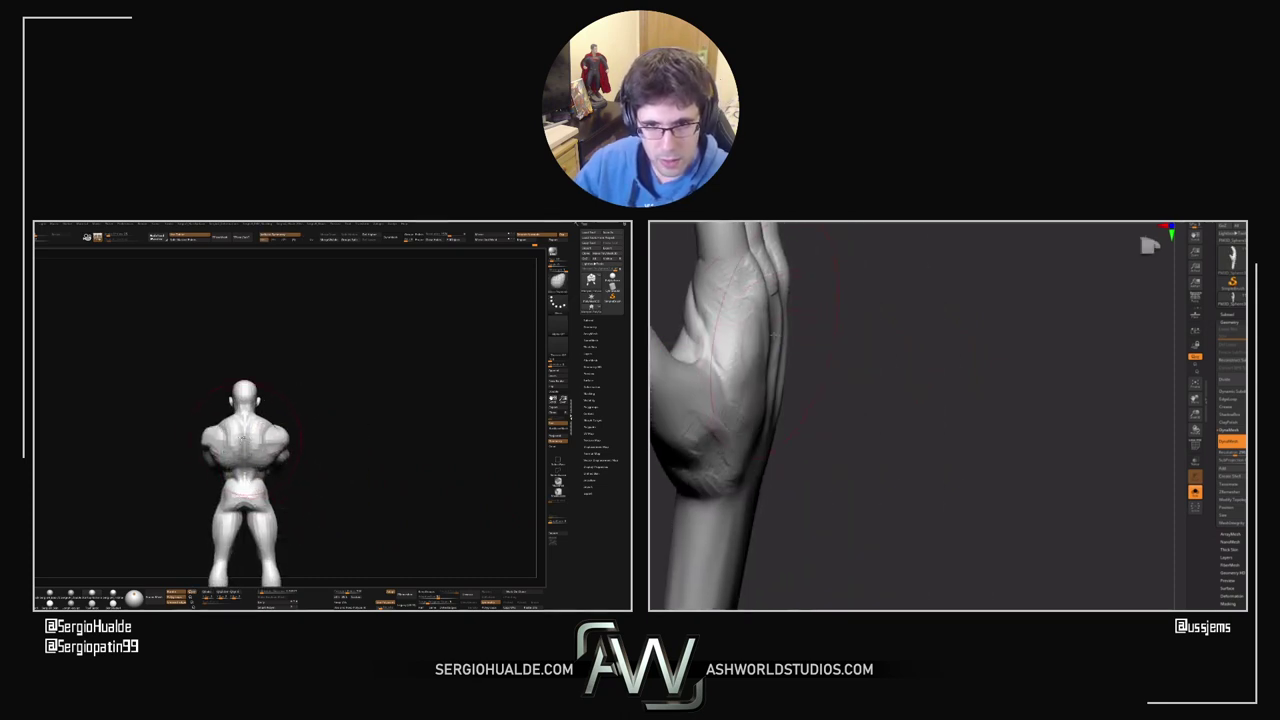
Step: Switch the crossed-arm figure to a lower subdivision level and adjust its back and rear upper arm
left_click_drag(888, 440, 857, 320, "alt")
left_click(909, 495)
mouse_move(1085, 450)
left_mouse_down()
mouse_move(981, 478)
mouse_move(991, 469)
mouse_move(988, 502)
mouse_move(1050, 458)
left_mouse_up()
left_click(1012, 483)
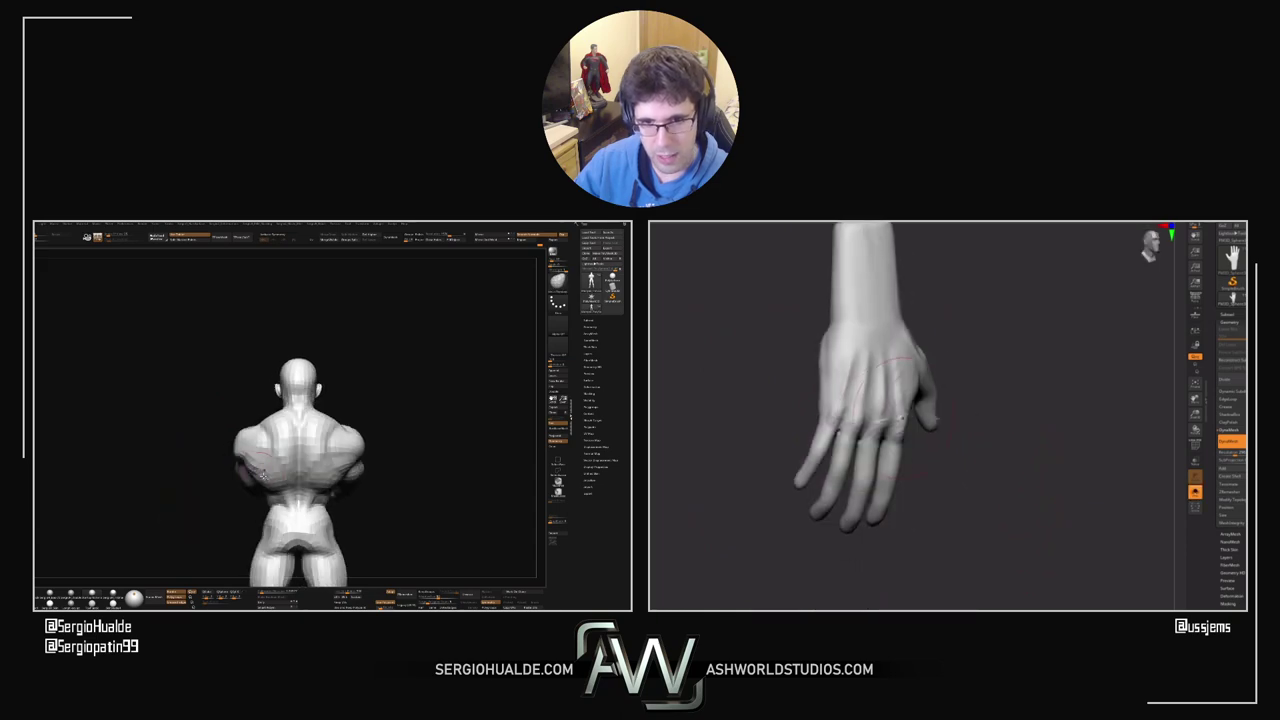
right_click_drag(280, 476, 248, 464, "alt")
left_click_drag(1050, 458, 1083, 437, "shift")
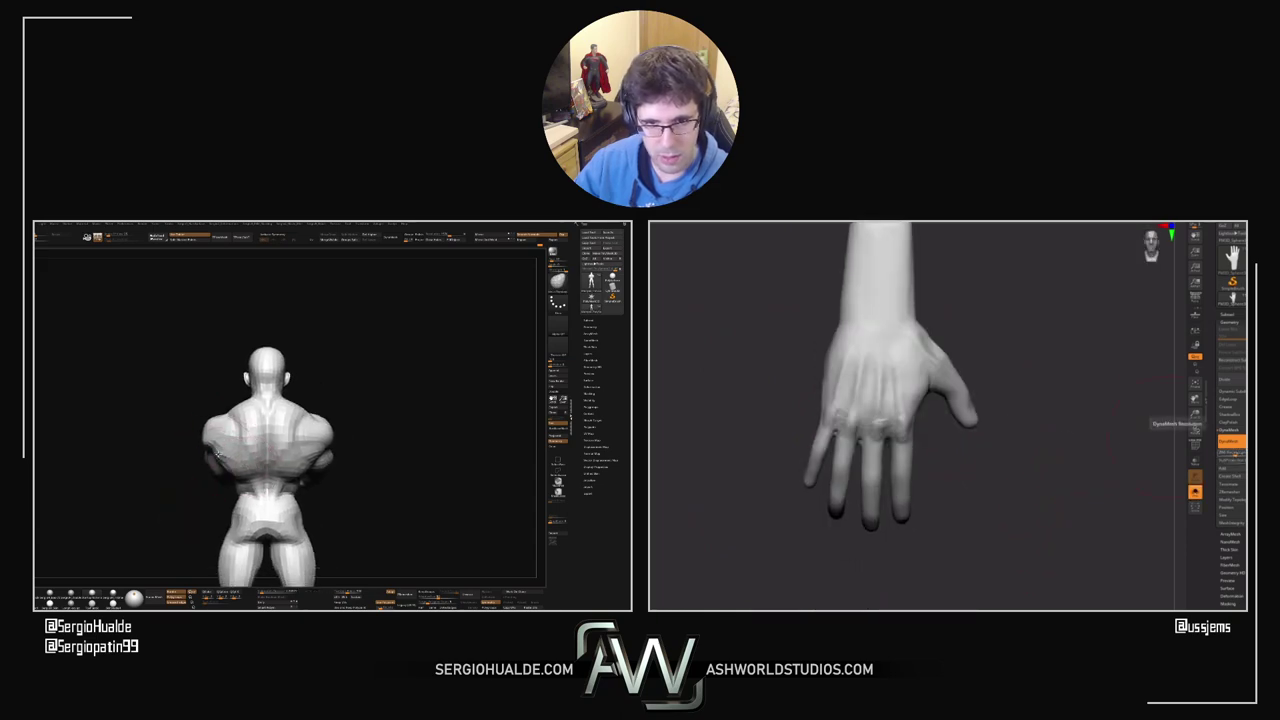
right_click_drag(323, 450, 300, 455)
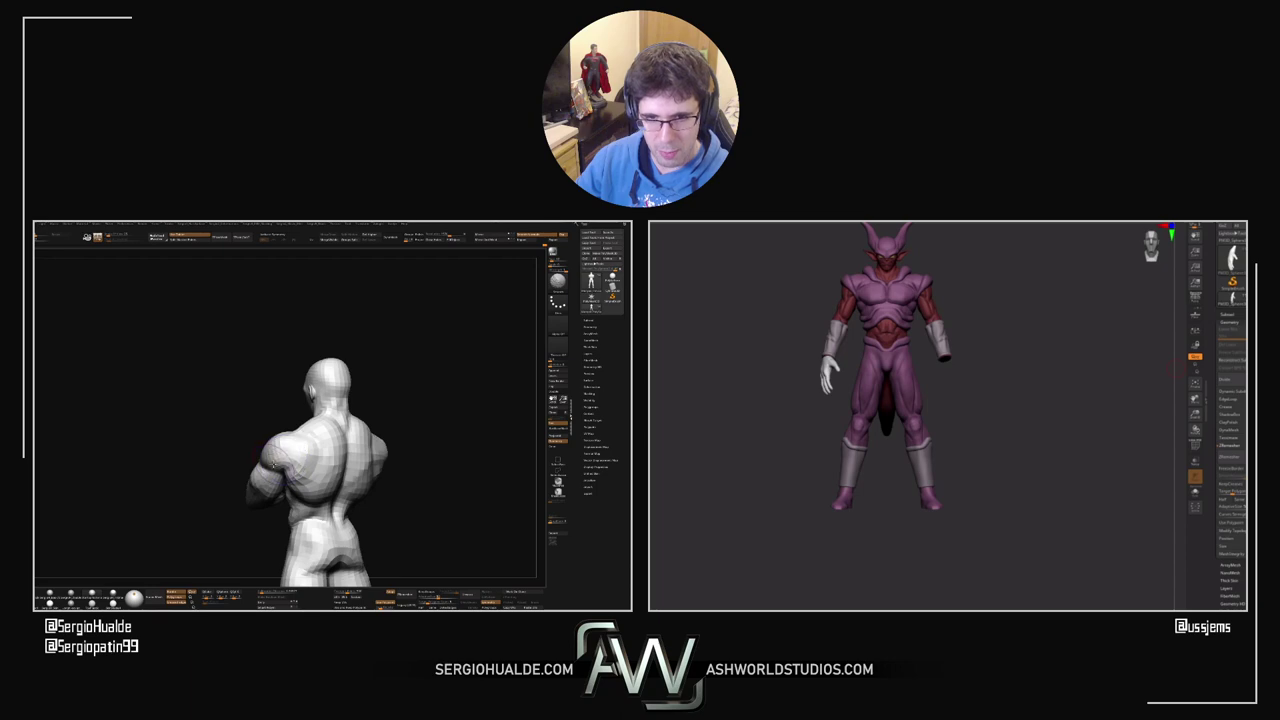
Step: Reshape the crossed-arm figure's upper arm and elbow contour from the back and side
mouse_move(273, 465)
right_mouse_down()
mouse_move(254, 466)
mouse_move(267, 469)
right_mouse_up()
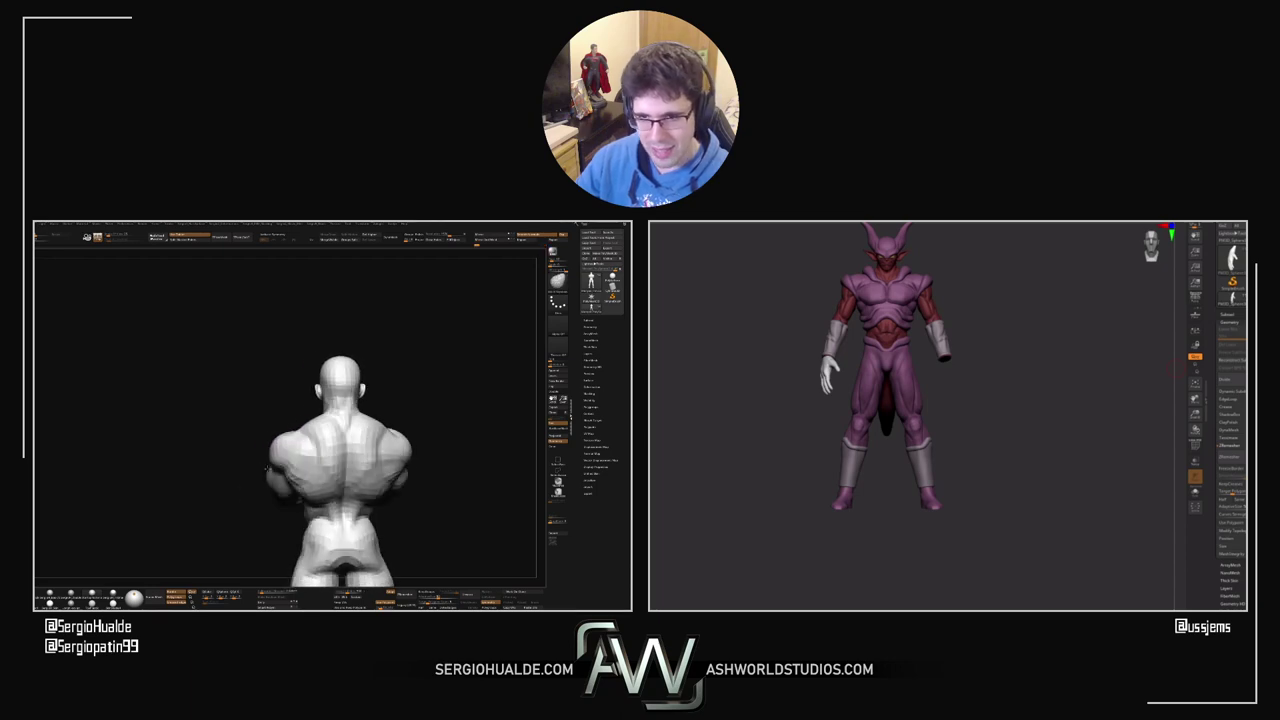
mouse_move(267, 468)
left_mouse_down()
mouse_move(240, 465)
mouse_move(259, 428)
mouse_move(268, 466)
mouse_move(245, 462)
mouse_move(295, 464)
mouse_move(260, 486)
mouse_move(247, 468)
mouse_move(282, 500)
mouse_move(273, 506)
left_mouse_up()
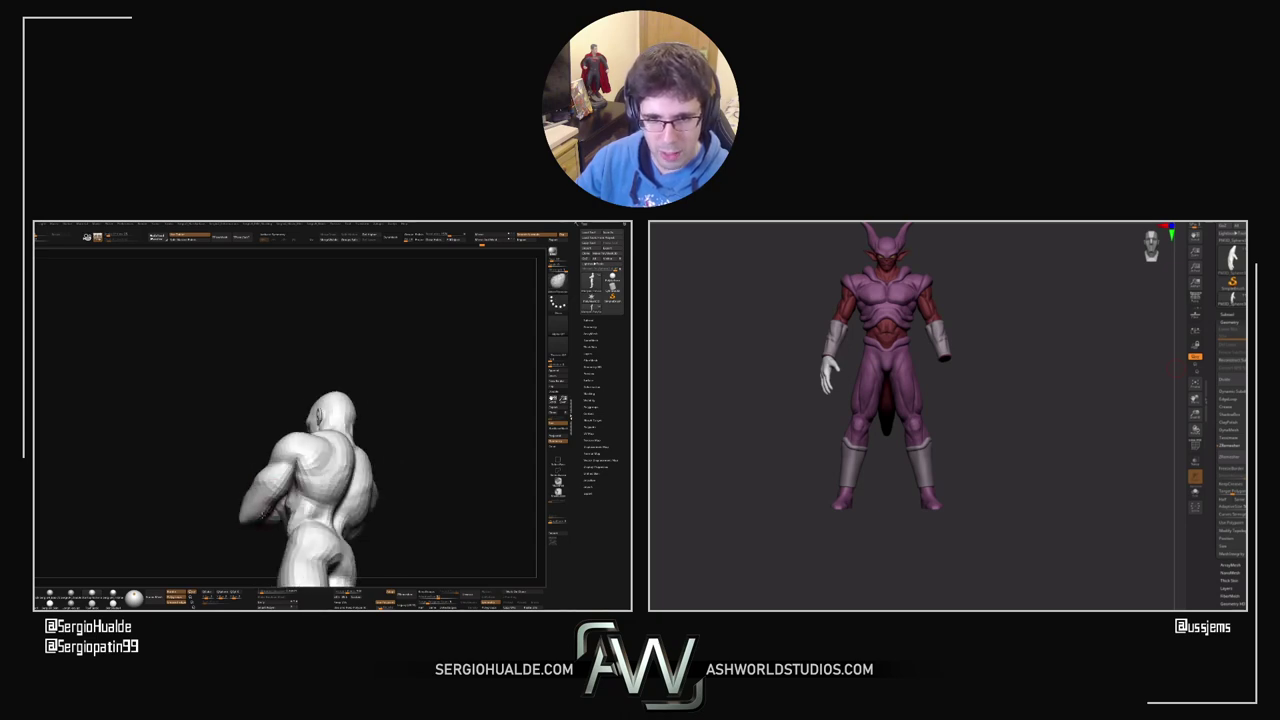
mouse_move(265, 515)
right_mouse_down()
mouse_move(279, 519)
mouse_move(243, 525)
right_mouse_up()
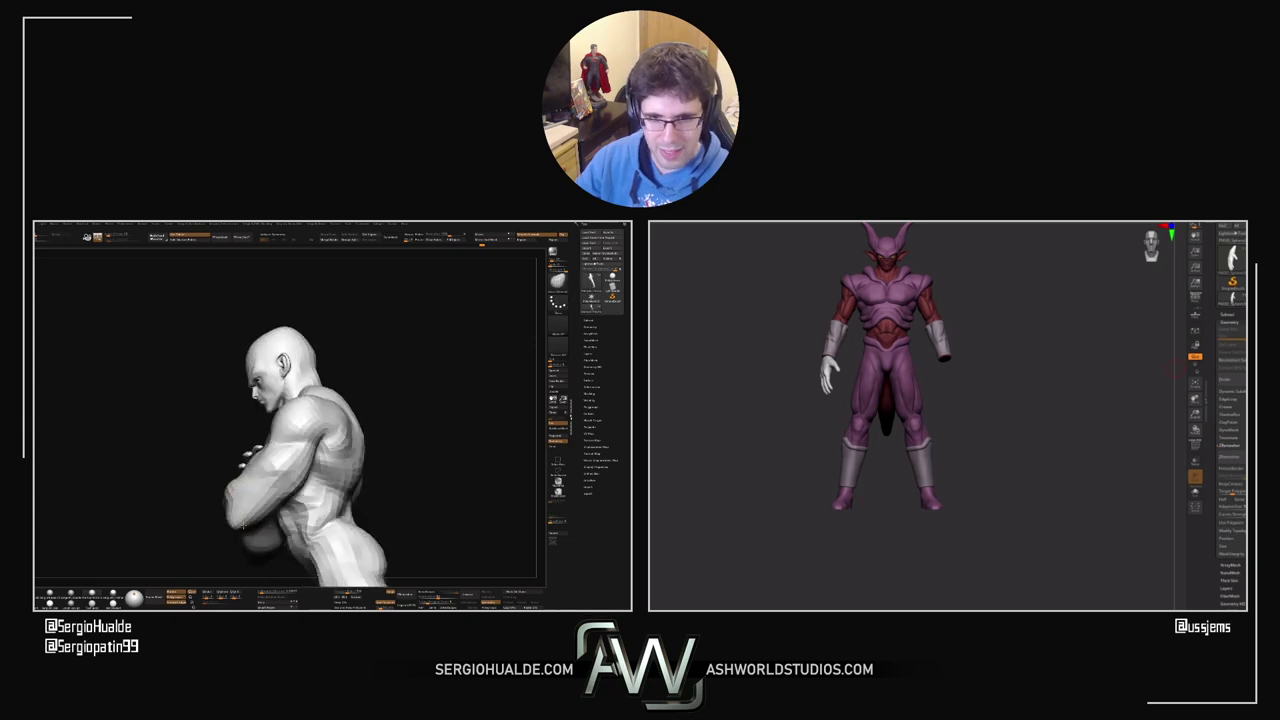
left_click_drag(242, 525, 228, 518)
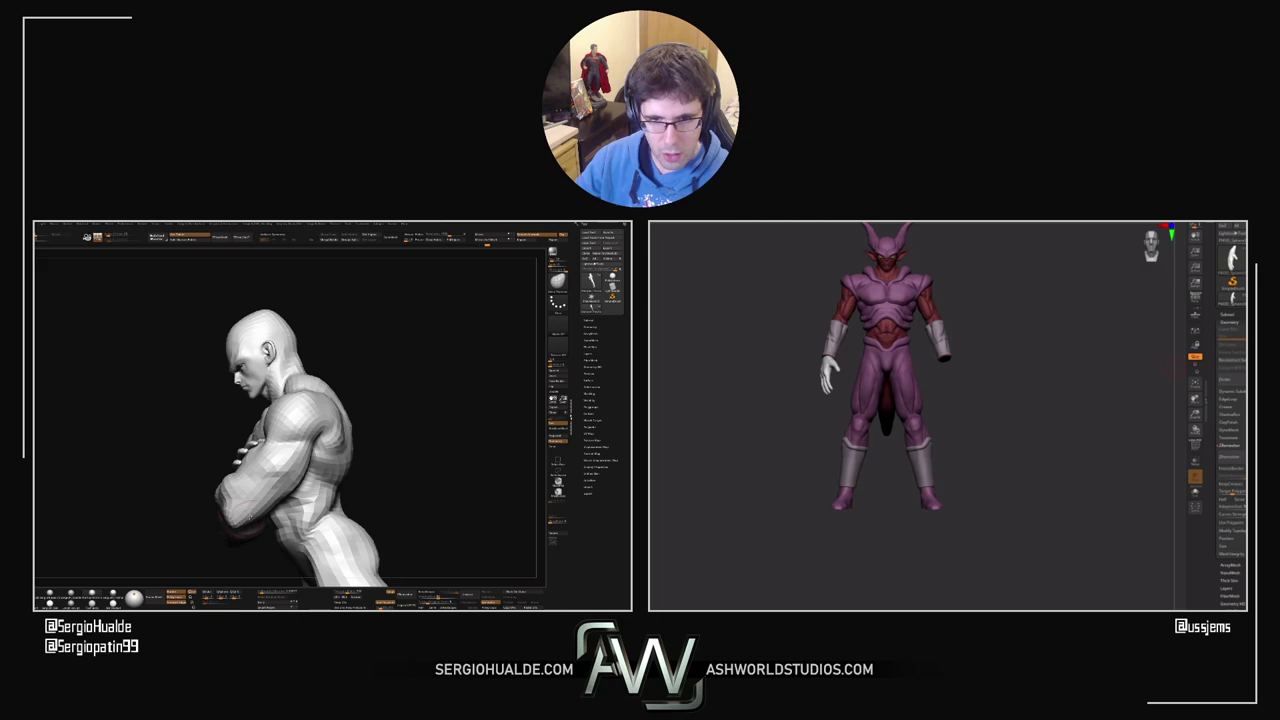
mouse_move(228, 518)
left_mouse_down()
mouse_move(282, 478)
mouse_move(232, 516)
left_mouse_up()
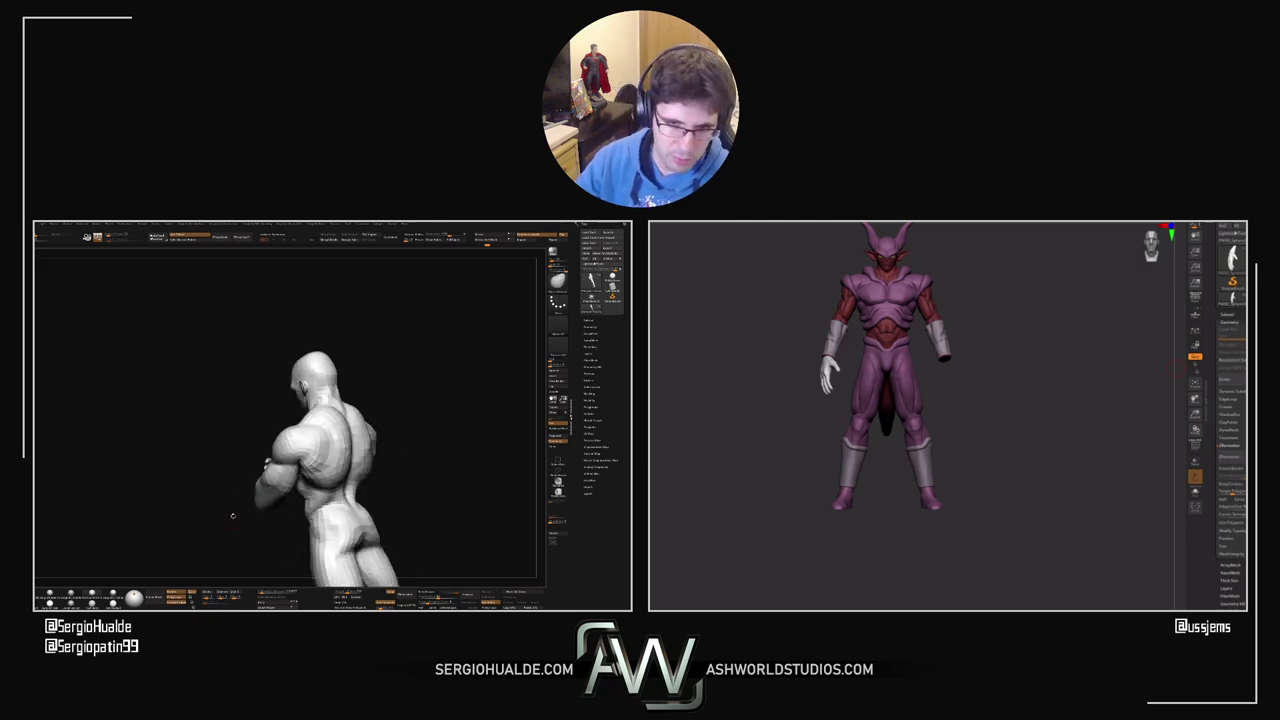
Step: Define the crossed-arm figure's elbow and forearm forms, using the DamStandard brush for creases
mouse_move(267, 437)
left_mouse_down()
mouse_move(262, 475)
mouse_move(220, 490)
mouse_move(266, 465)
left_mouse_up()
key("b")
key("d")
key("s")
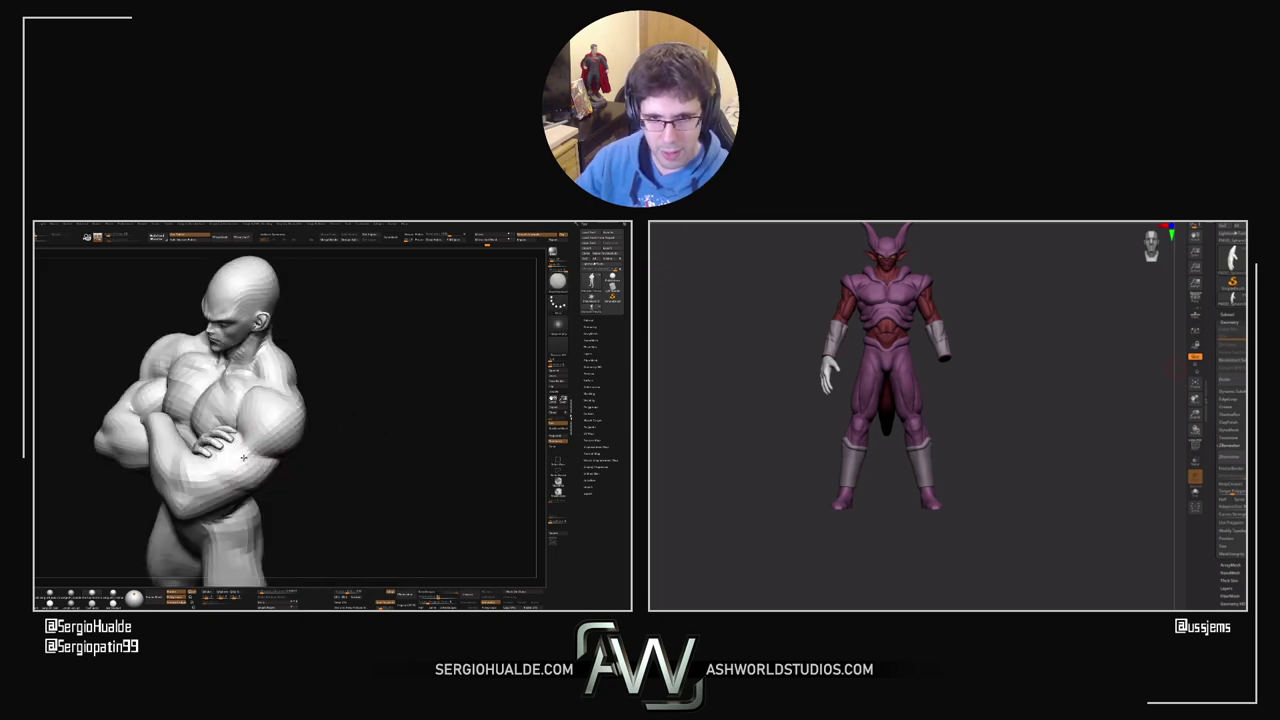
left_click_drag(284, 465, 266, 467)
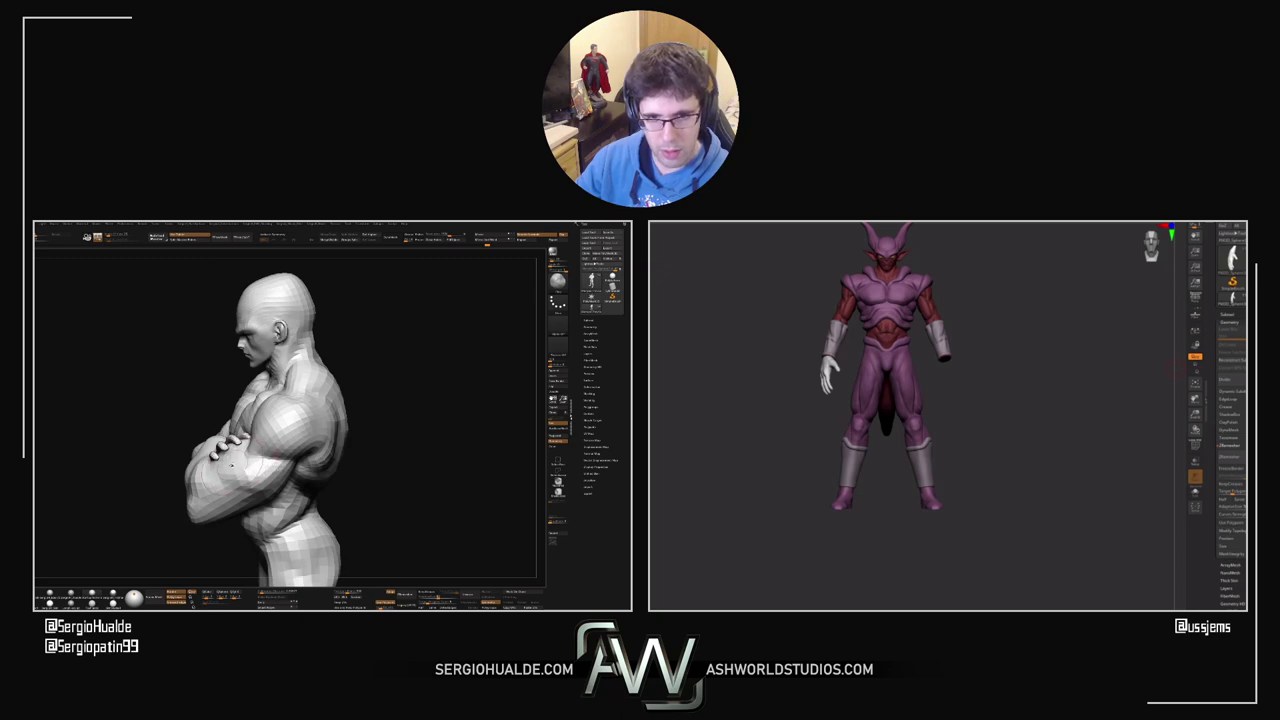
mouse_move(203, 488)
left_mouse_down()
mouse_move(265, 492)
mouse_move(228, 472)
left_mouse_up()
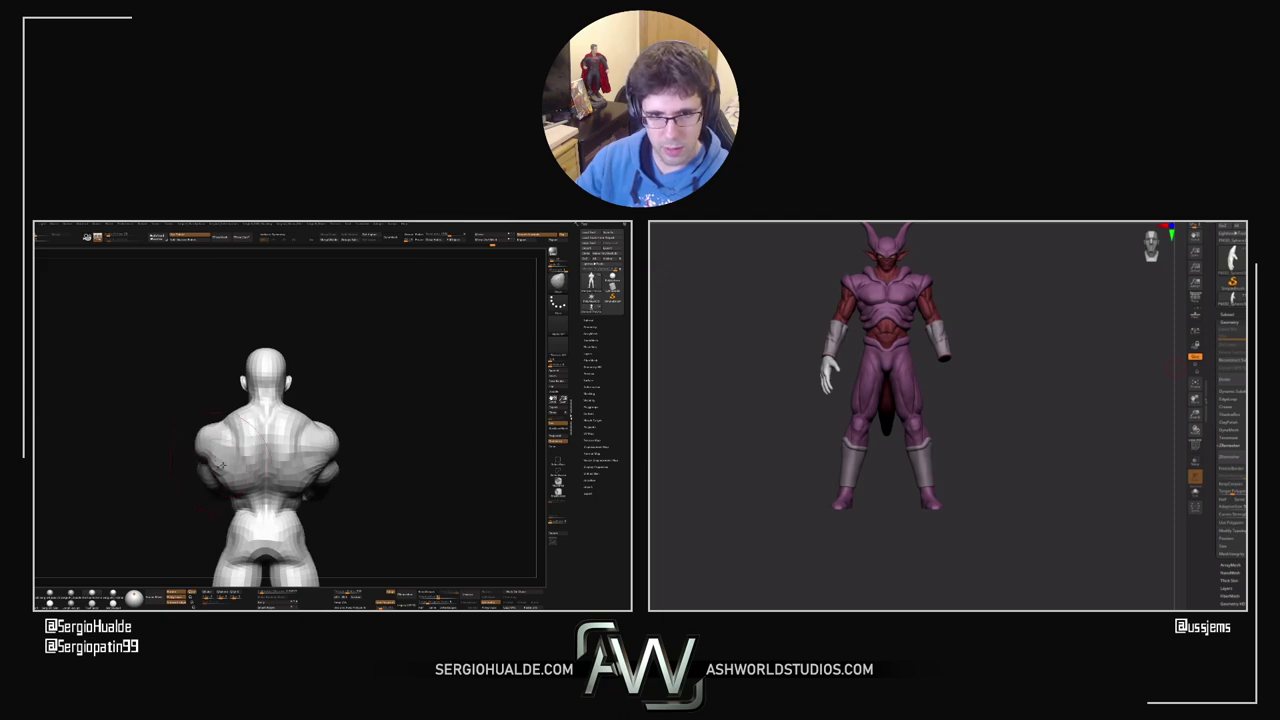
Step: Adjust the crossed-arm figure's shoulder and upper-arm volume from the back and from above
right_click_drag(222, 466, 216, 462)
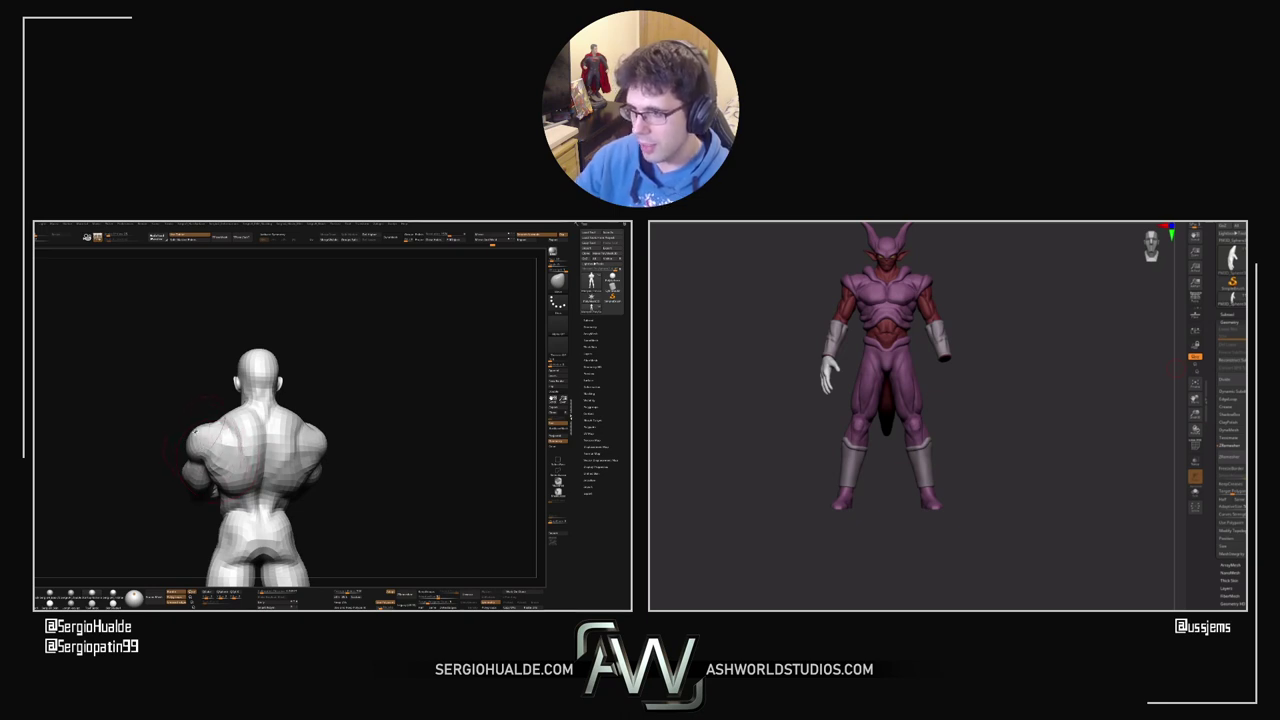
right_click_drag(204, 459, 223, 461)
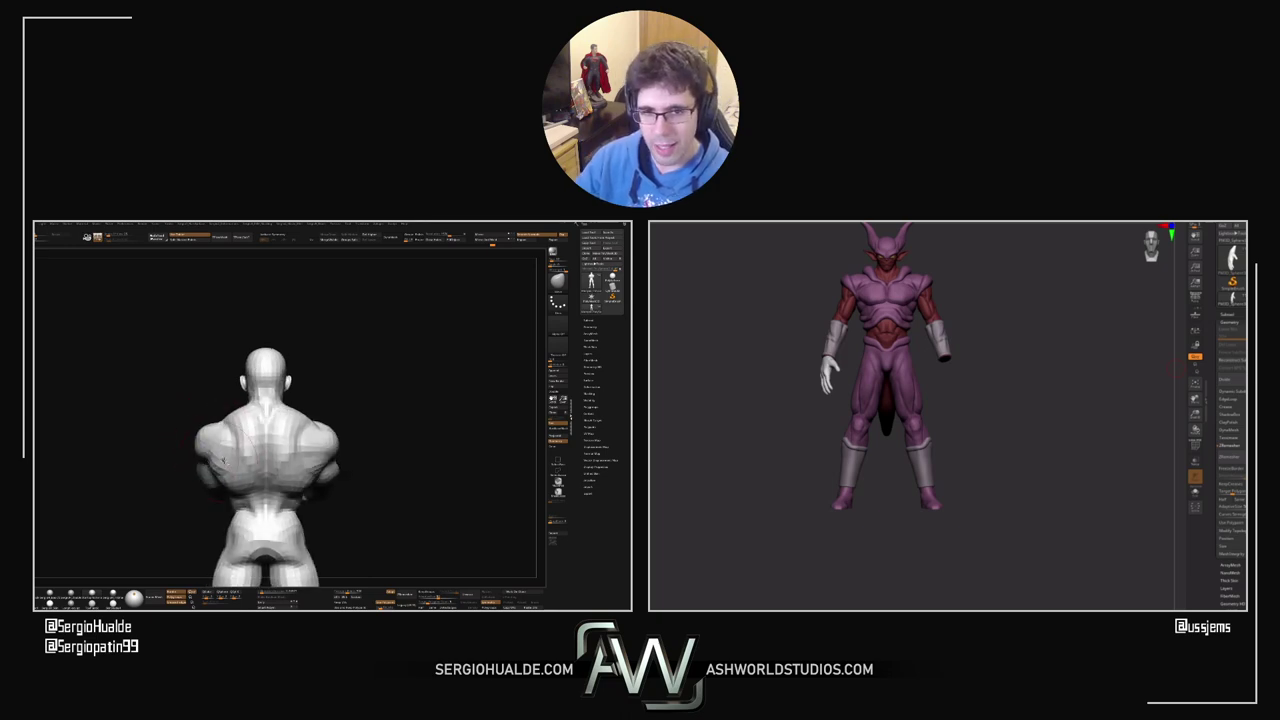
mouse_move(224, 460)
left_mouse_down("alt")
mouse_move(180, 438)
mouse_move(215, 429)
left_mouse_up("alt")
mouse_move(321, 442)
left_mouse_down()
mouse_move(206, 478)
mouse_move(178, 458)
left_mouse_up()
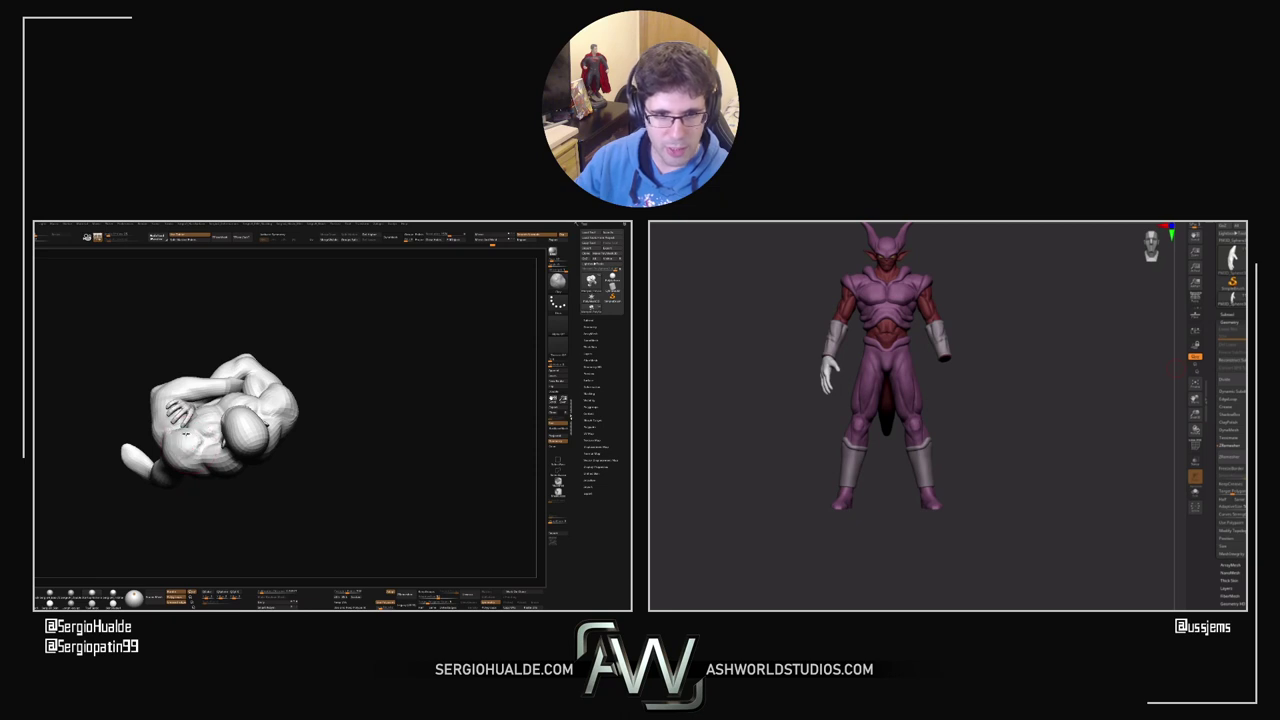
mouse_move(190, 455)
left_mouse_down()
mouse_move(180, 424)
mouse_move(196, 482)
mouse_move(214, 484)
mouse_move(250, 452)
left_mouse_up()
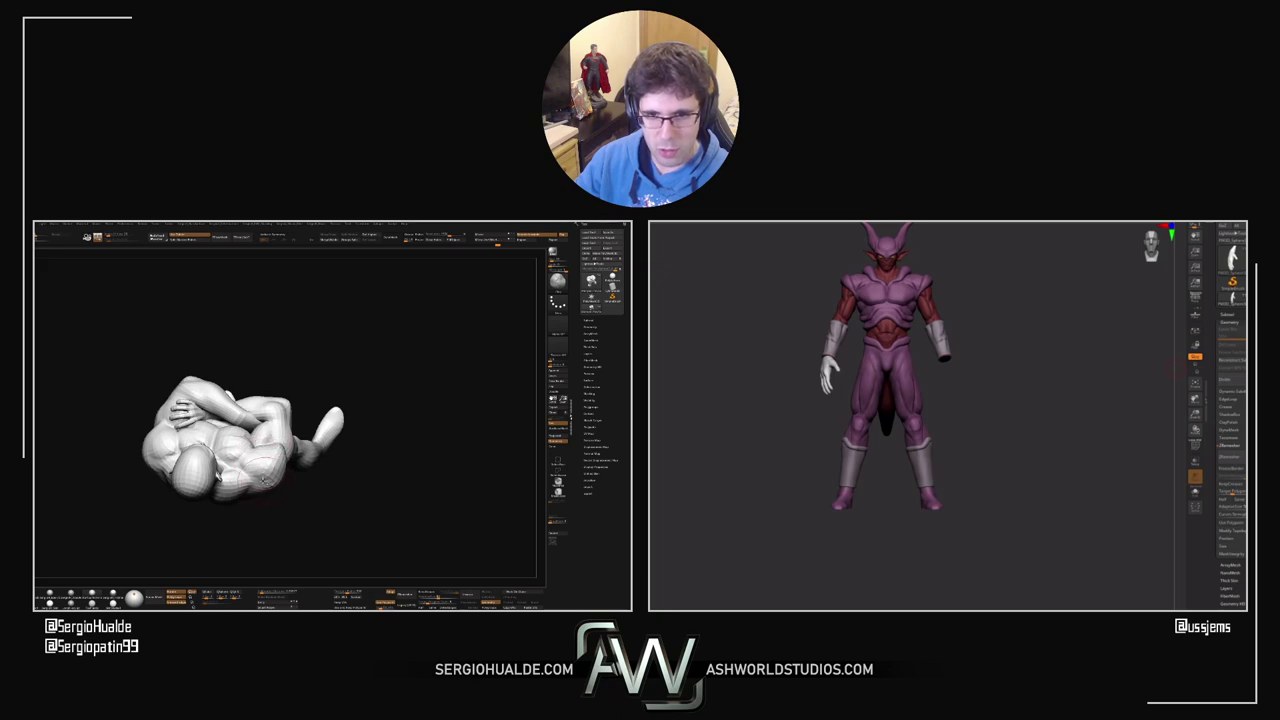
Step: Refine the crossed-arm figure's shoulders from above and behind, and fit the separate hand to the horned character's wrist
mouse_move(251, 471)
left_mouse_down()
mouse_move(260, 426)
mouse_move(263, 499)
left_mouse_up()
left_click_drag(832, 340, 875, 351, "alt")
left_click_drag(263, 498, 254, 466)
left_click_drag(925, 374, 853, 374)
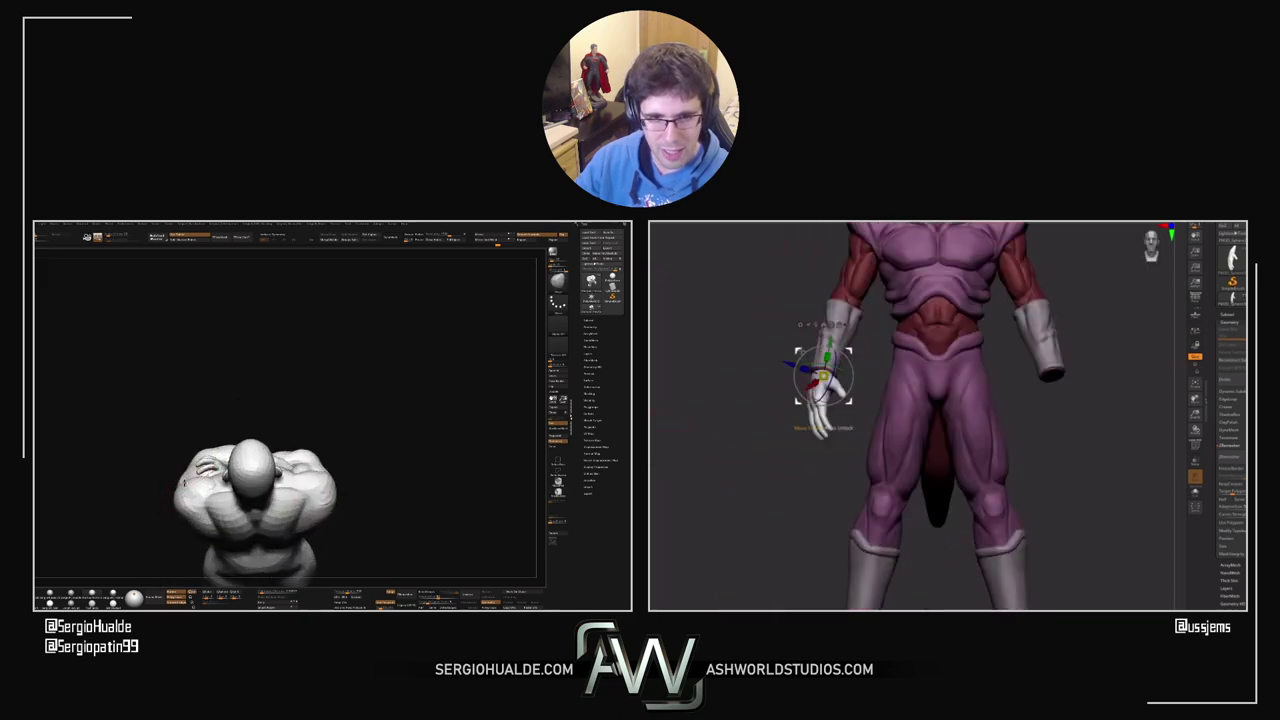
key("q")
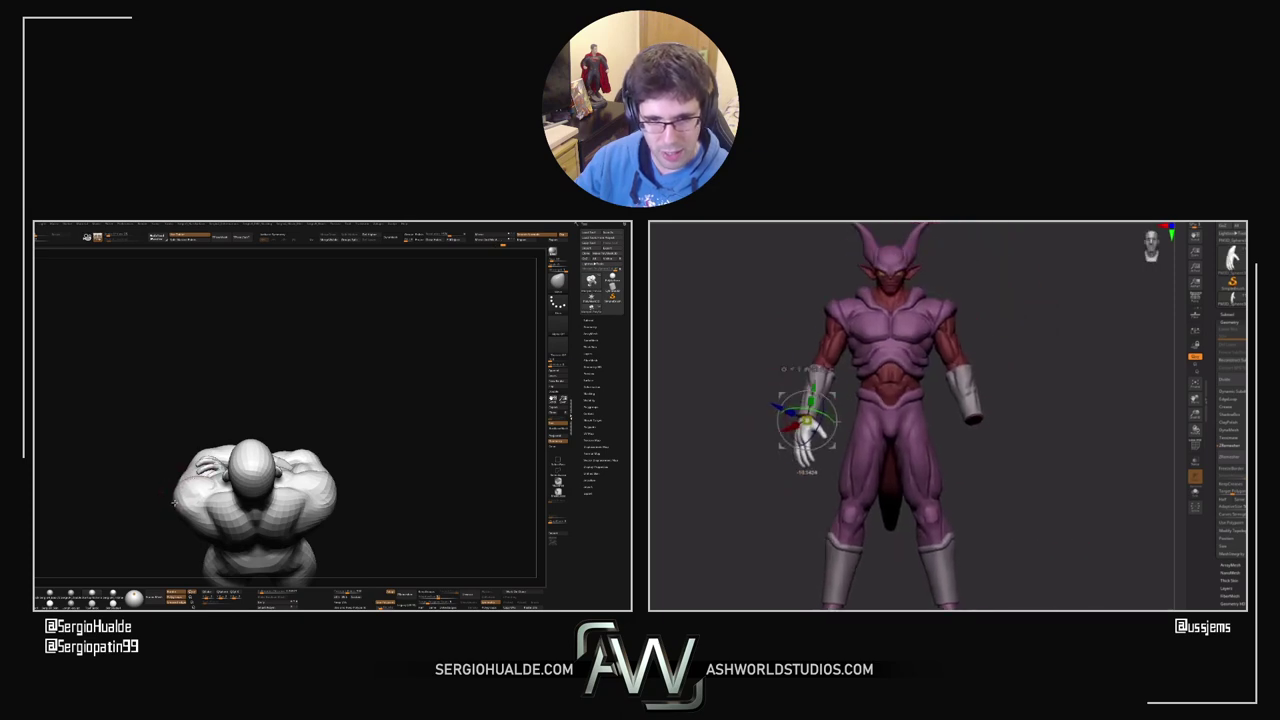
mouse_move(190, 488)
right_mouse_down("ctrl")
mouse_move(199, 466)
mouse_move(212, 496)
right_mouse_up("ctrl")
left_click_drag(212, 495, 233, 455)
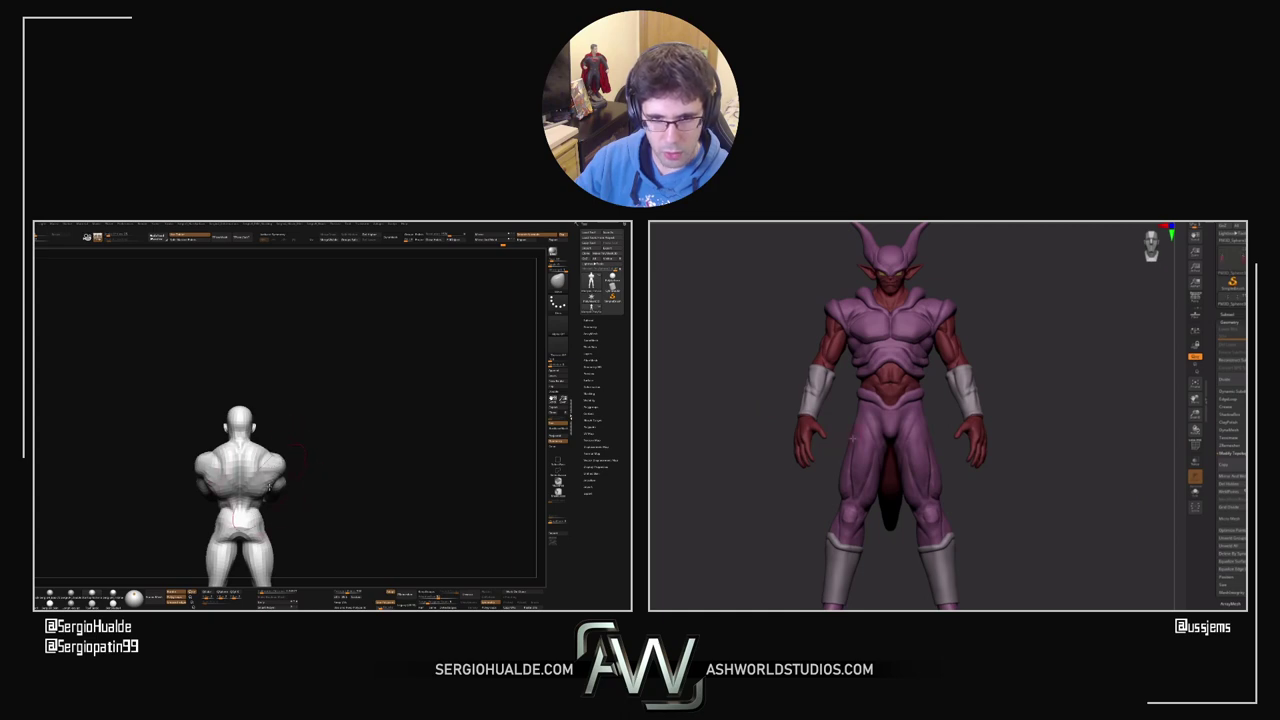
mouse_move(269, 485)
right_mouse_down()
mouse_move(255, 508)
mouse_move(228, 485)
mouse_move(272, 455)
mouse_move(280, 482)
mouse_move(268, 482)
right_mouse_up()
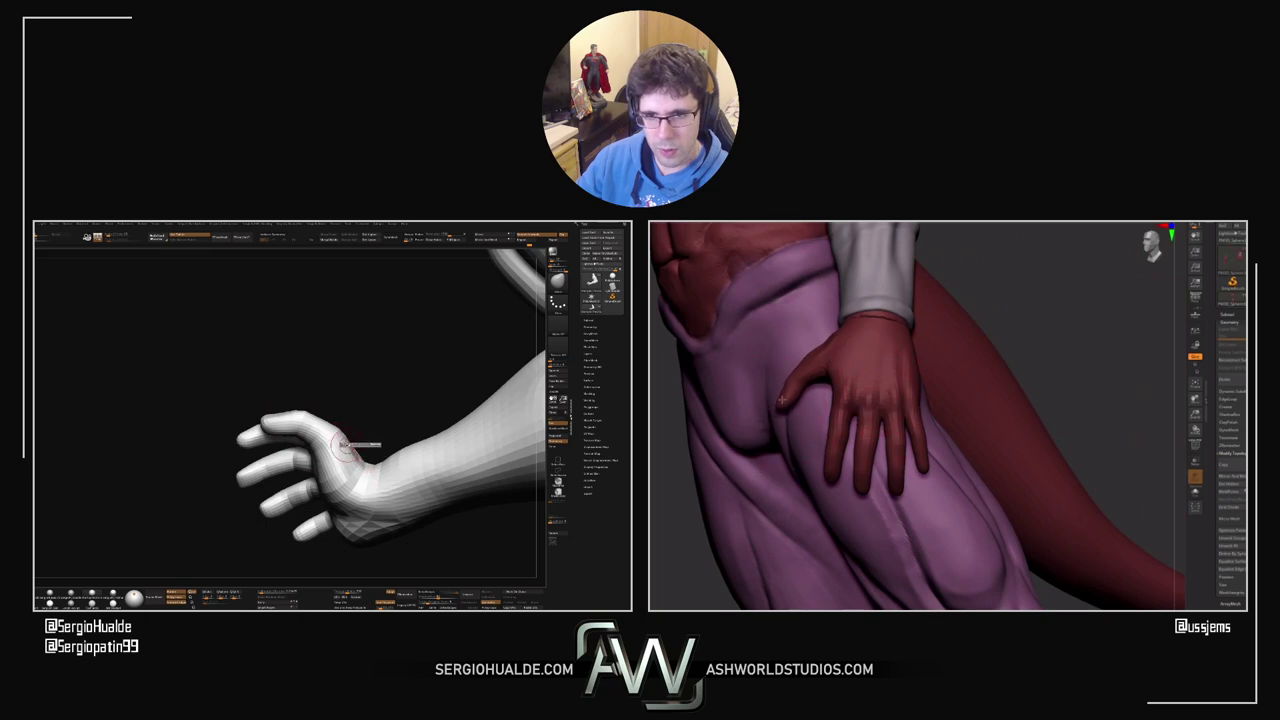
Step: Shape the wrist and thumb base on the crossed-arm figure's isolated forearm, checking the horned character's hands from several angles
right_click_drag(343, 455, 357, 468)
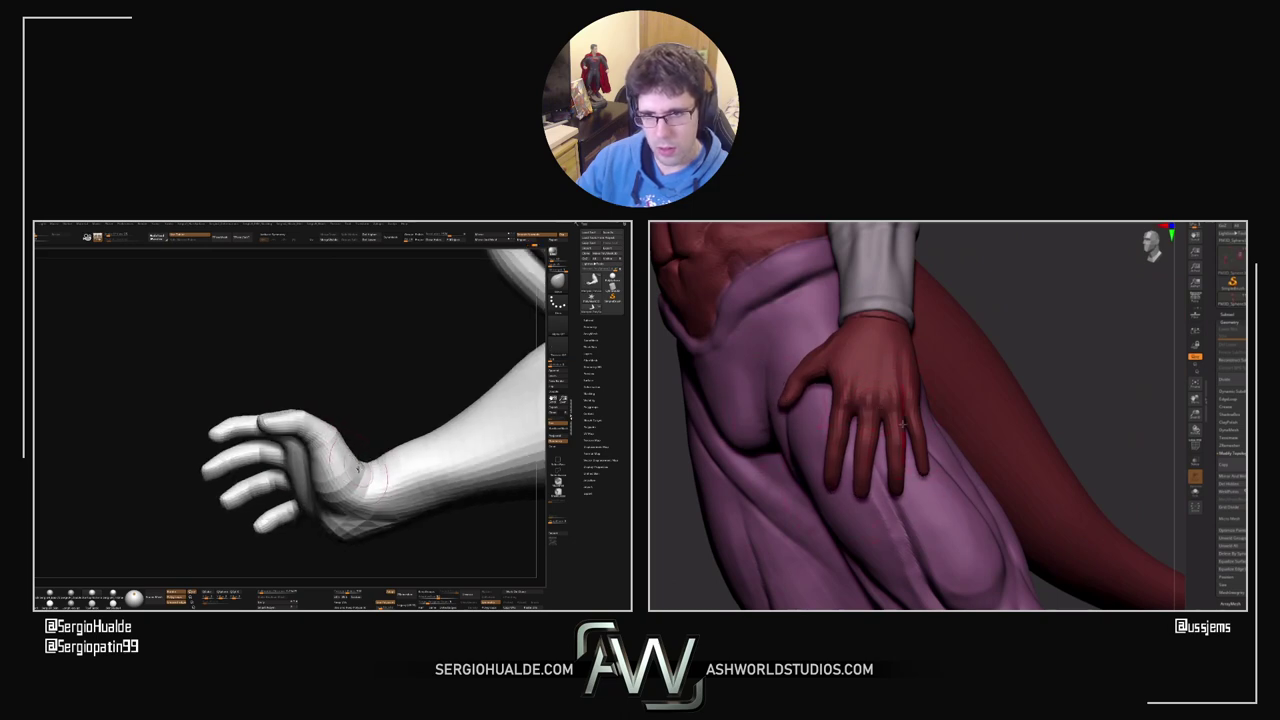
right_click_drag(902, 424, 898, 357)
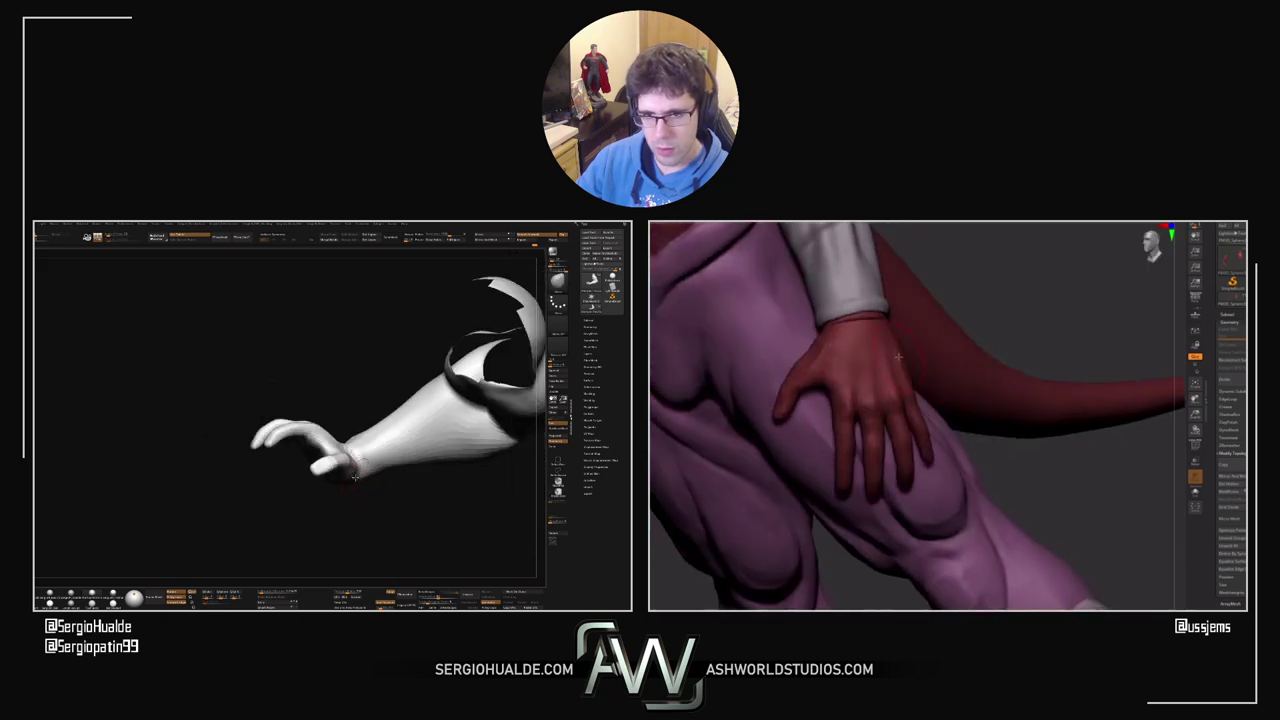
right_click_drag(355, 478, 331, 483)
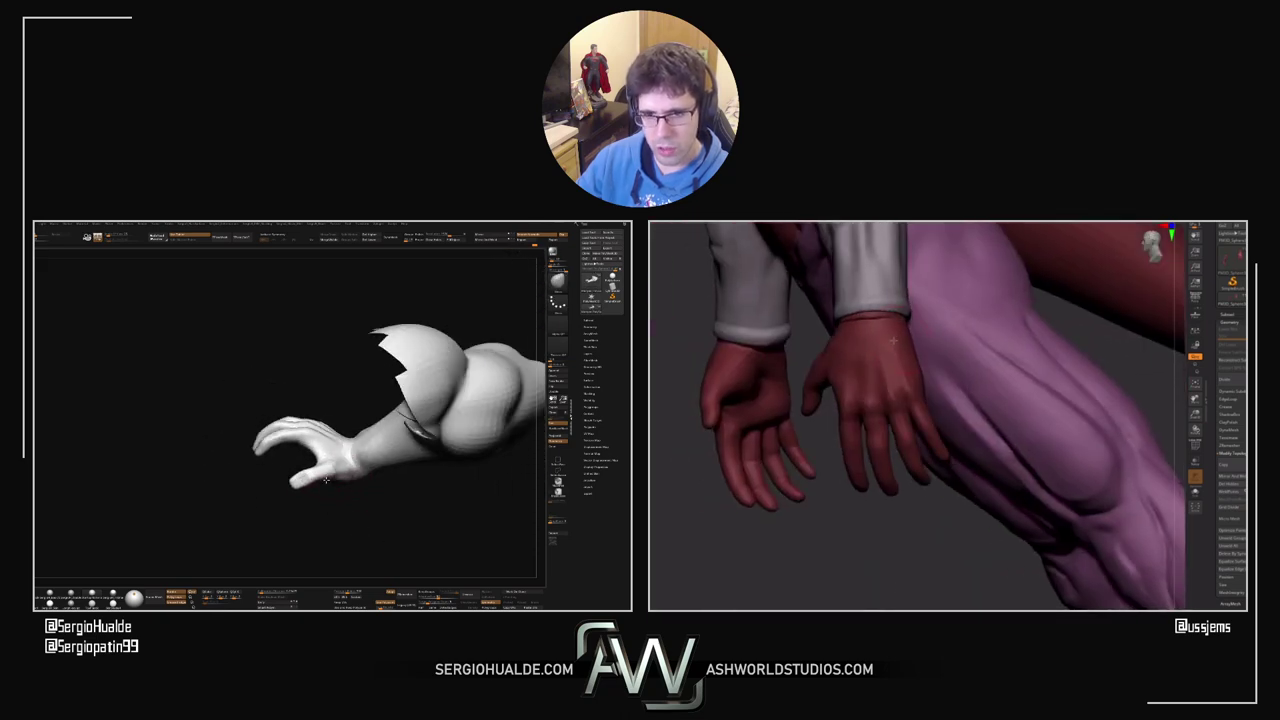
right_click_drag(893, 341, 883, 410)
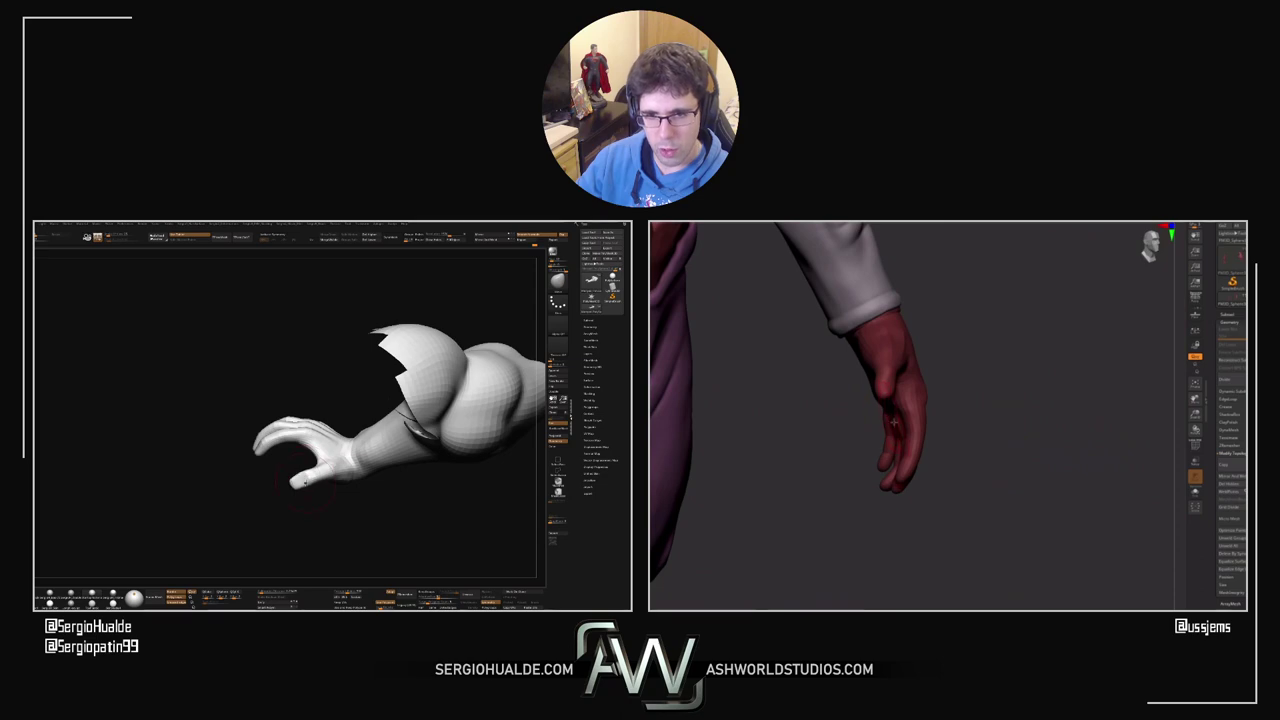
right_click_drag(305, 473, 309, 471)
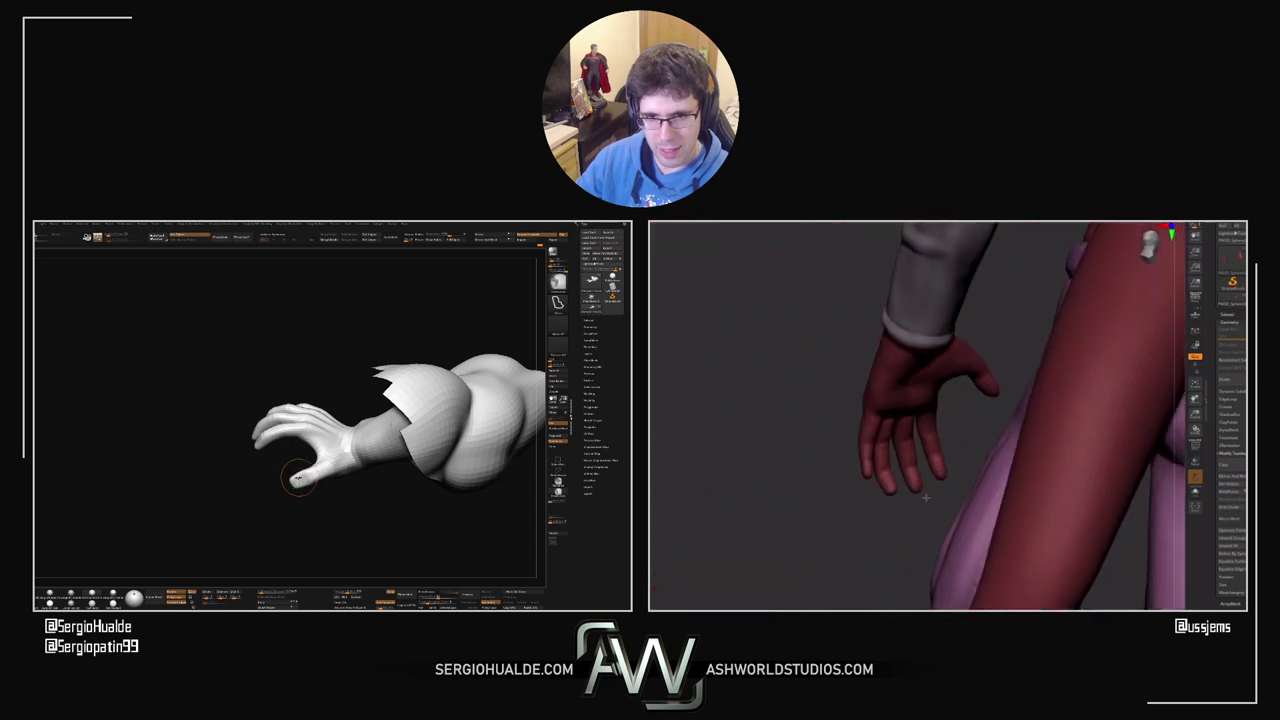
Step: Refine the isolated arm's thumb and palm forms from the front, underneath and the palm side
mouse_move(291, 486)
right_mouse_down()
mouse_move(297, 460)
mouse_move(299, 498)
right_mouse_up()
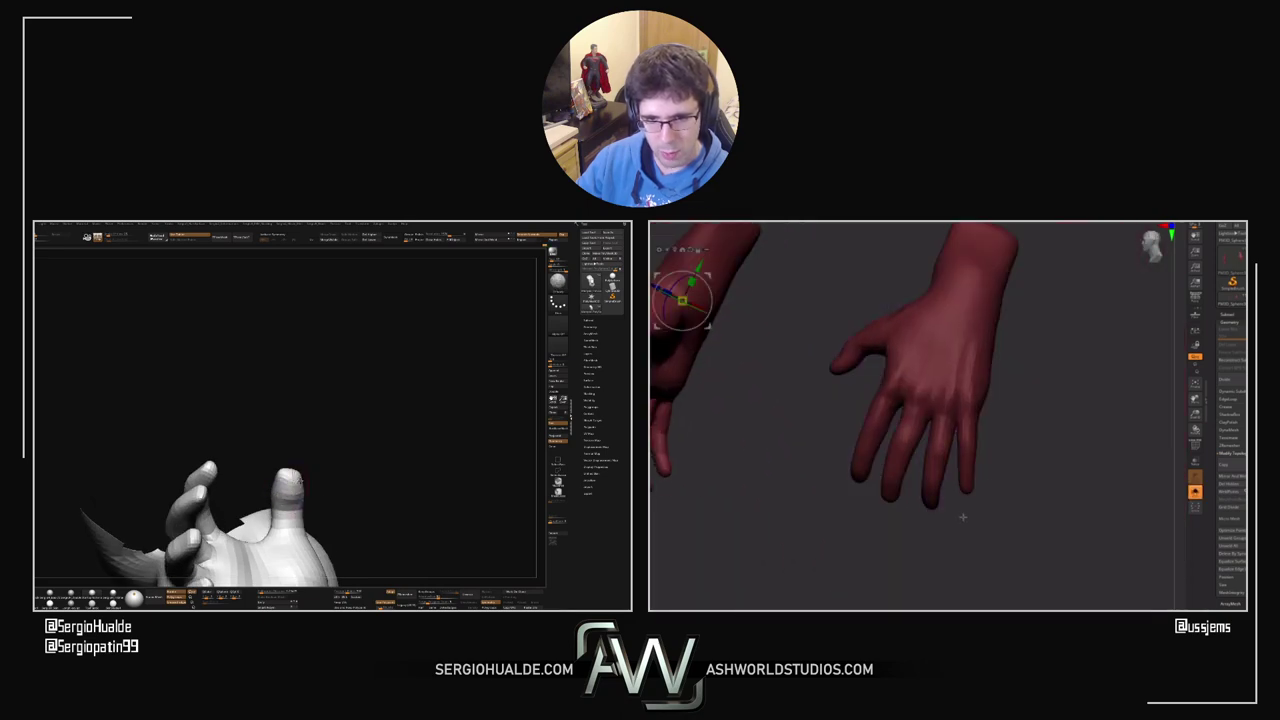
right_click_drag(301, 483, 325, 455)
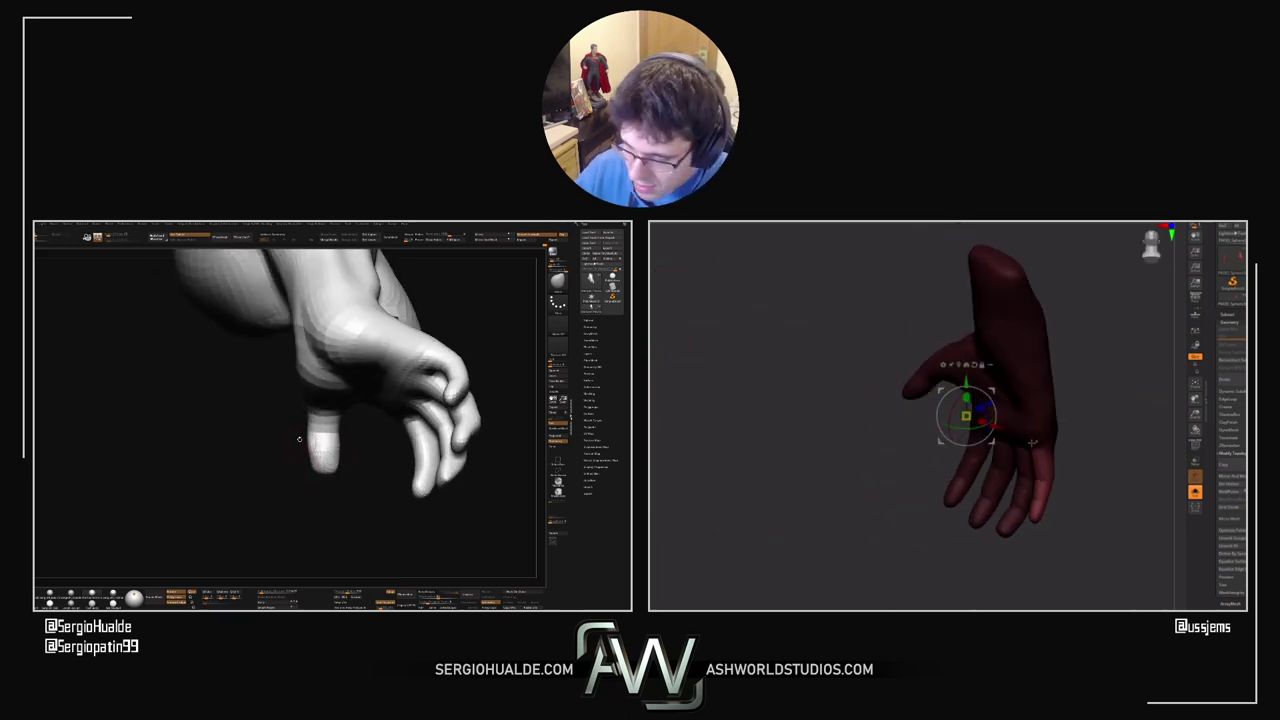
mouse_move(297, 443)
right_mouse_down()
mouse_move(316, 451)
mouse_move(306, 436)
mouse_move(323, 434)
mouse_move(305, 449)
mouse_move(279, 430)
mouse_move(269, 450)
mouse_move(277, 430)
mouse_move(240, 467)
right_mouse_up()
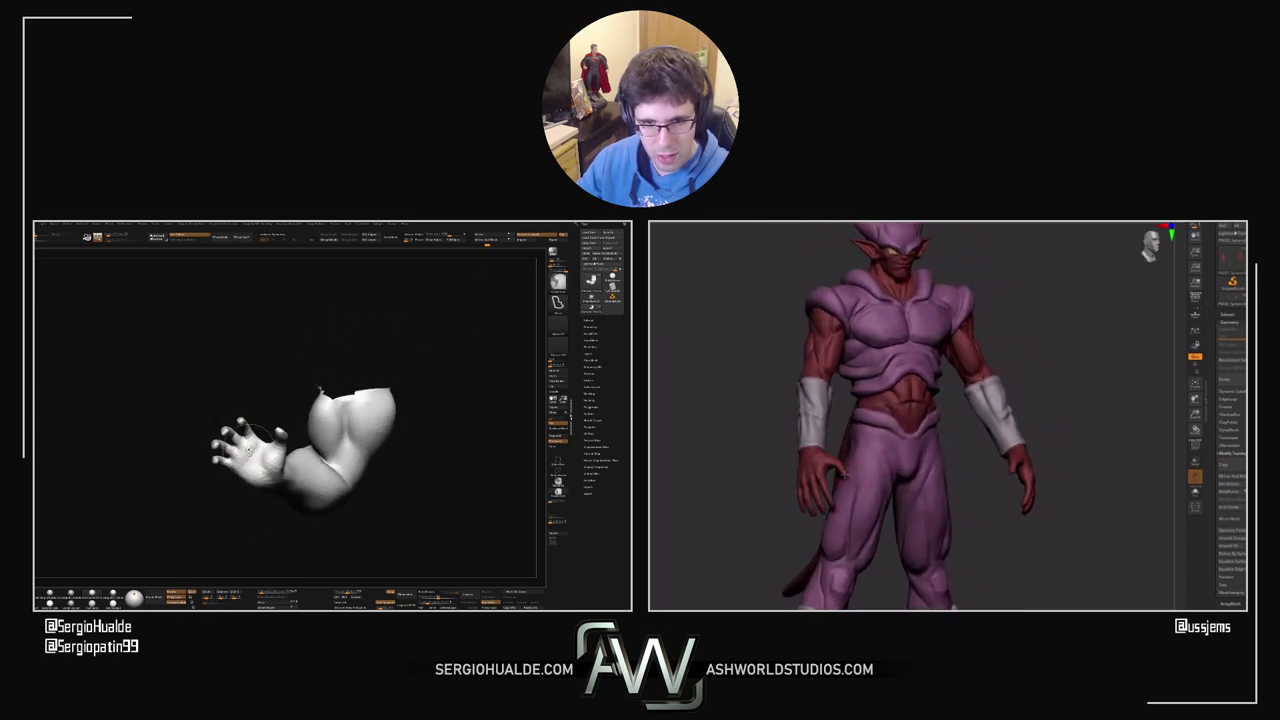
mouse_move(250, 481)
right_mouse_down()
mouse_move(270, 464)
mouse_move(257, 477)
right_mouse_up()
key("shift")
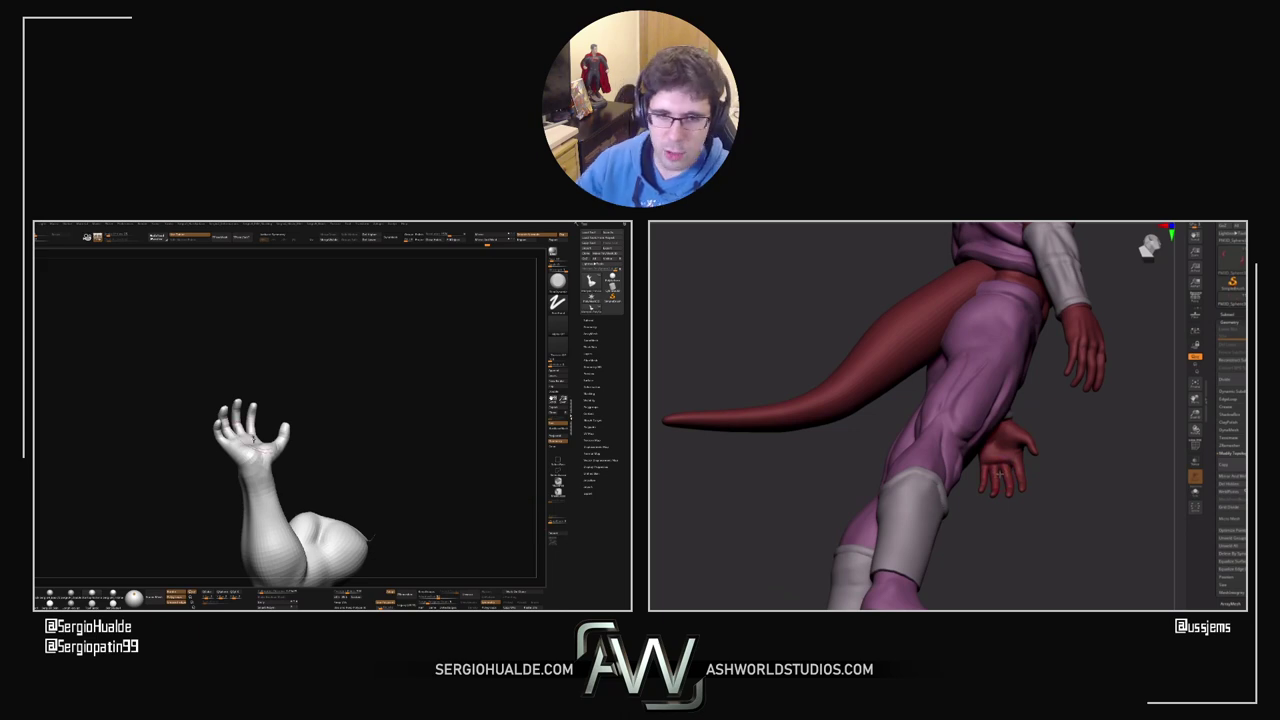
left_click_drag(330, 463, 272, 478)
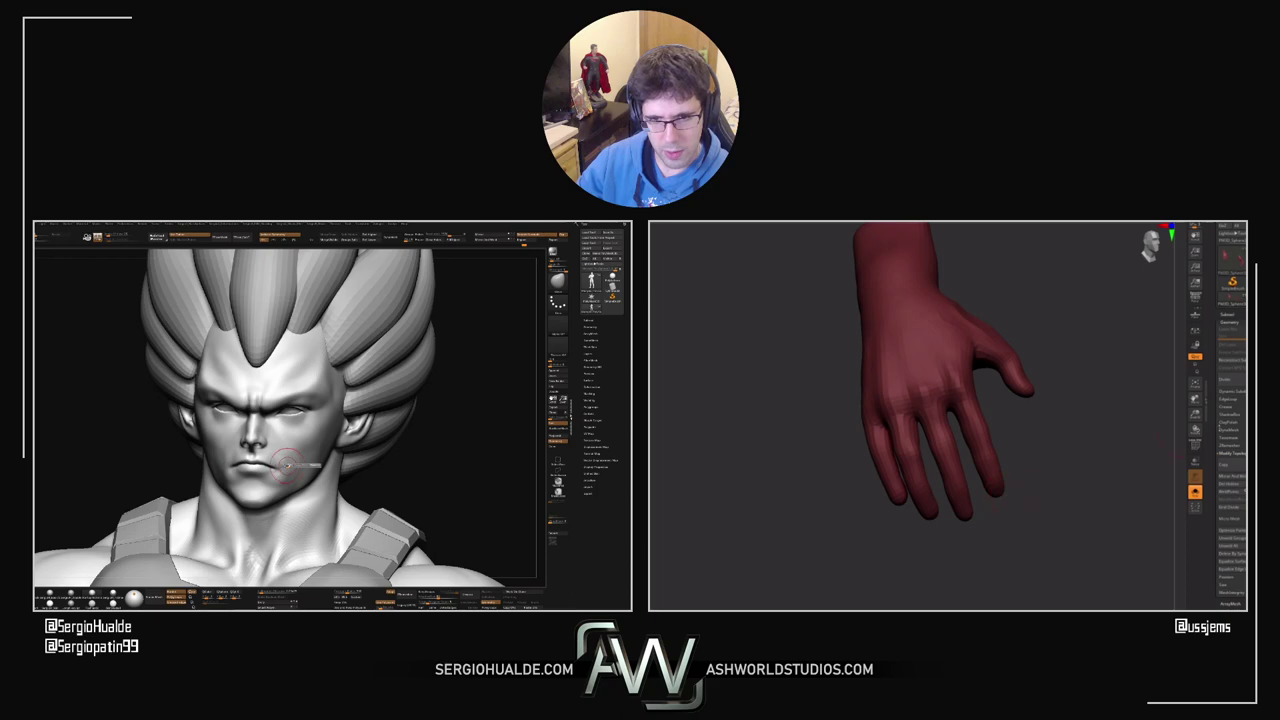
Step: Refine the spiky-haired figure's cheeks, jaw, mouth corners and brow from the front
mouse_move(287, 462)
right_mouse_down("ctrl")
mouse_move(300, 470)
mouse_move(290, 463)
right_mouse_up("ctrl")
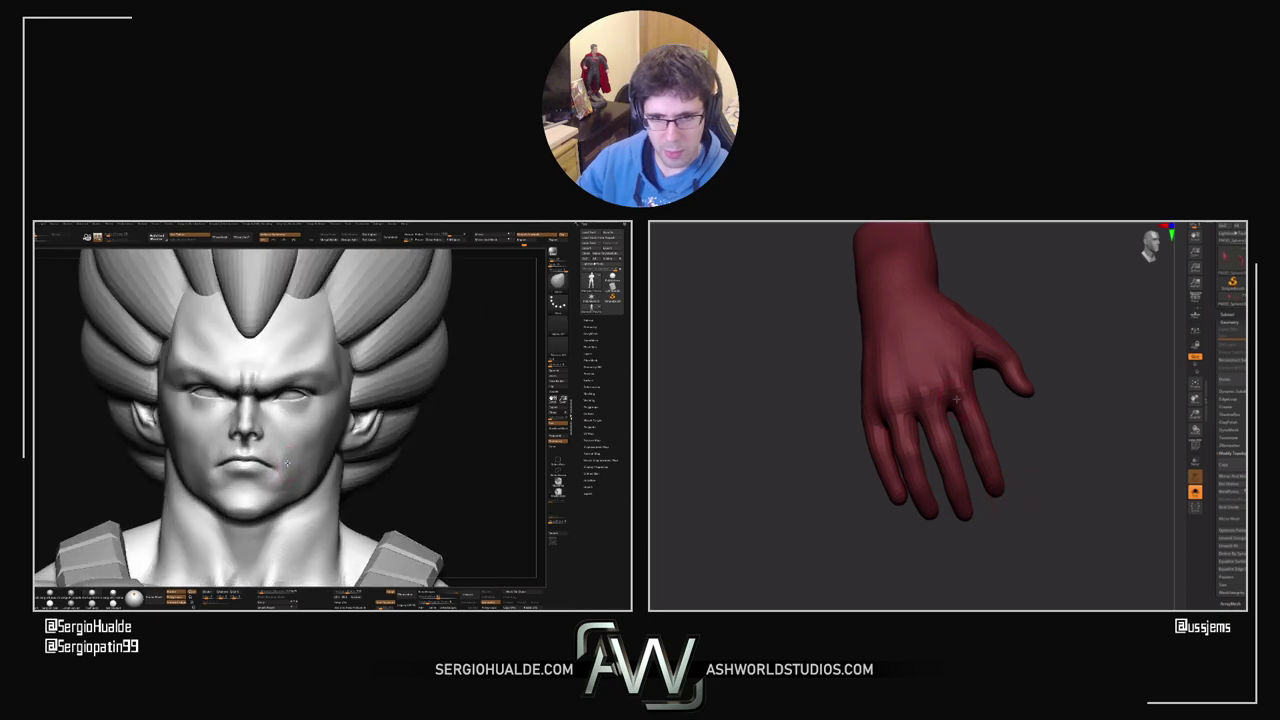
left_click_drag(295, 466, 285, 455)
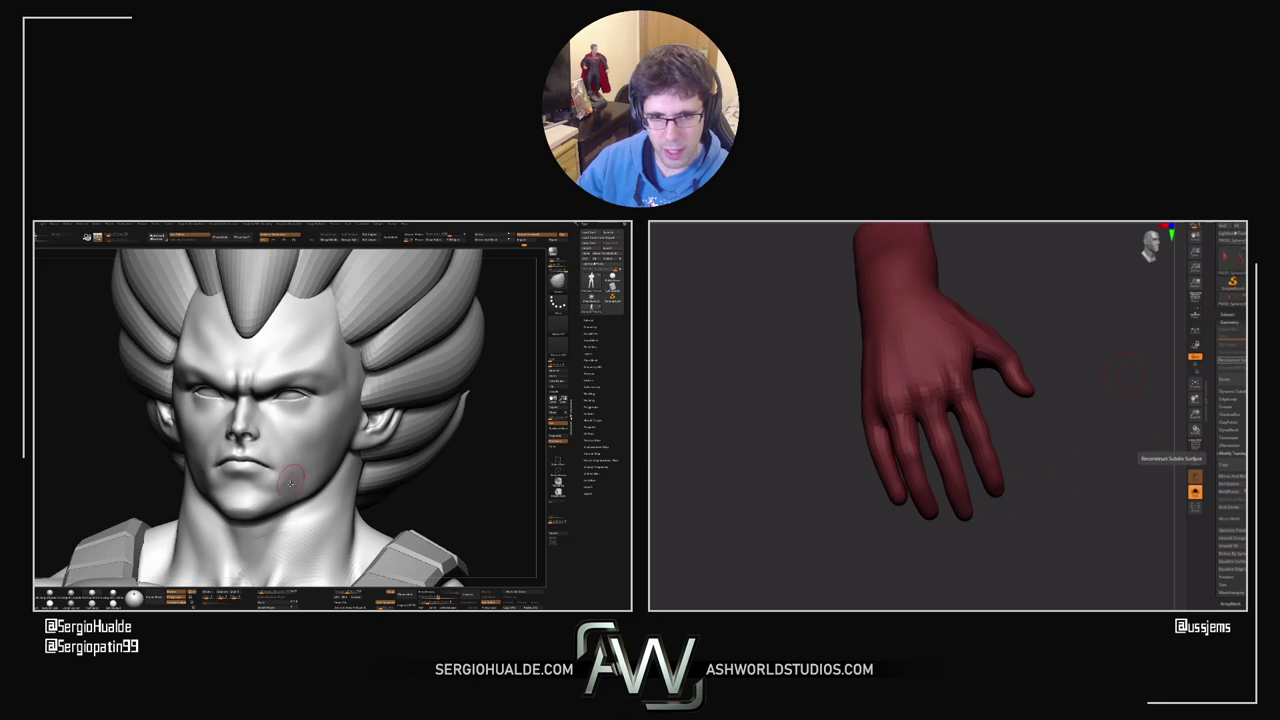
mouse_move(291, 483)
right_mouse_down("ctrl")
mouse_move(284, 450)
mouse_move(300, 455)
mouse_move(211, 484)
right_mouse_up("ctrl")
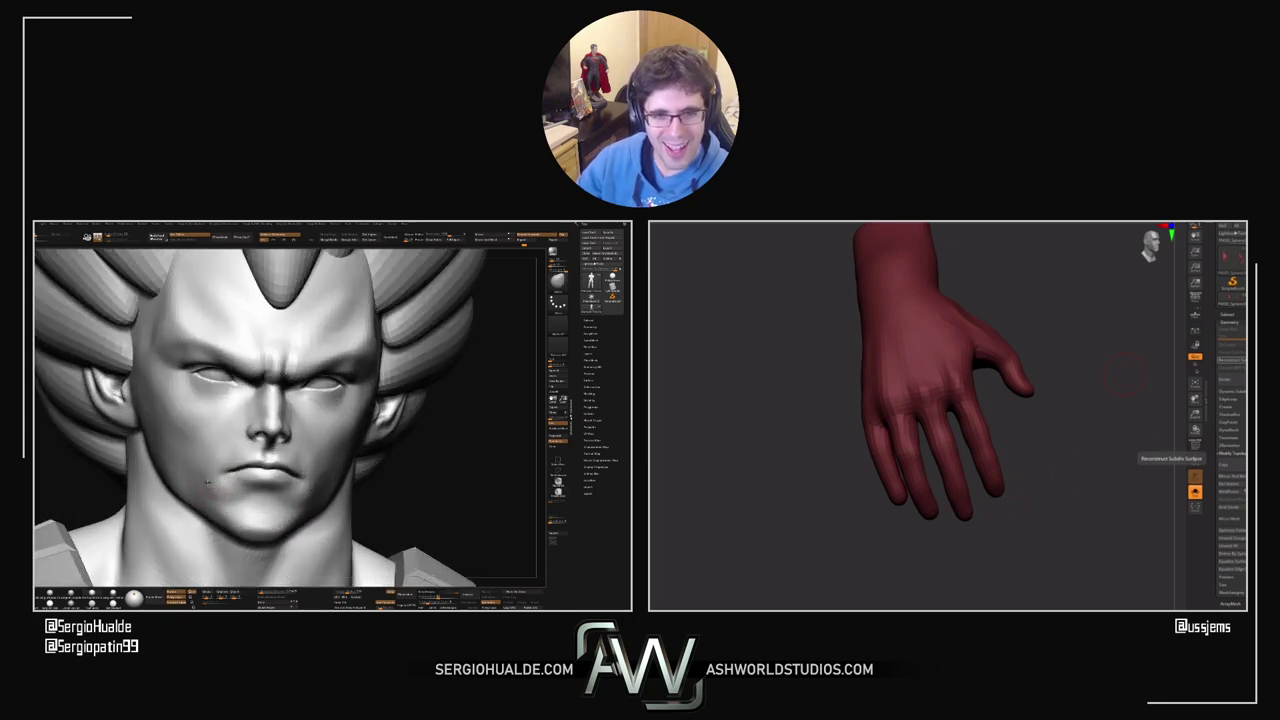
left_click_drag(208, 485, 215, 496)
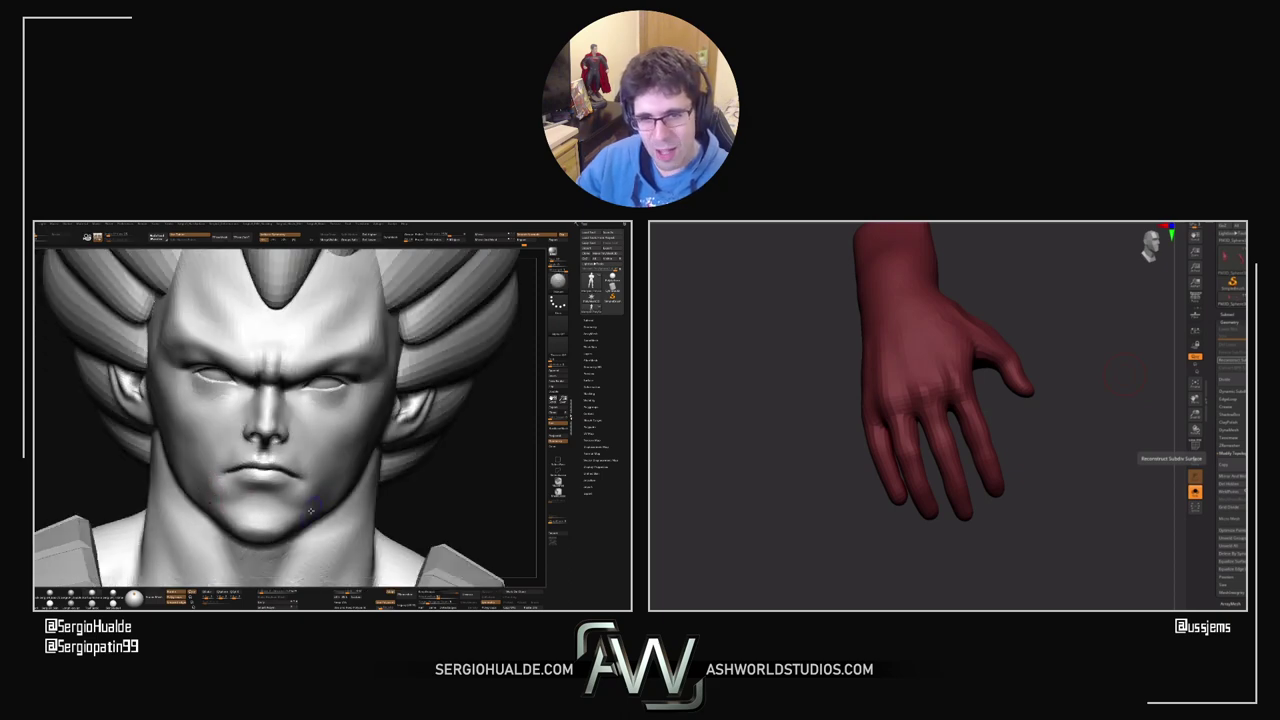
right_click_drag(321, 514, 311, 456, "ctrl")
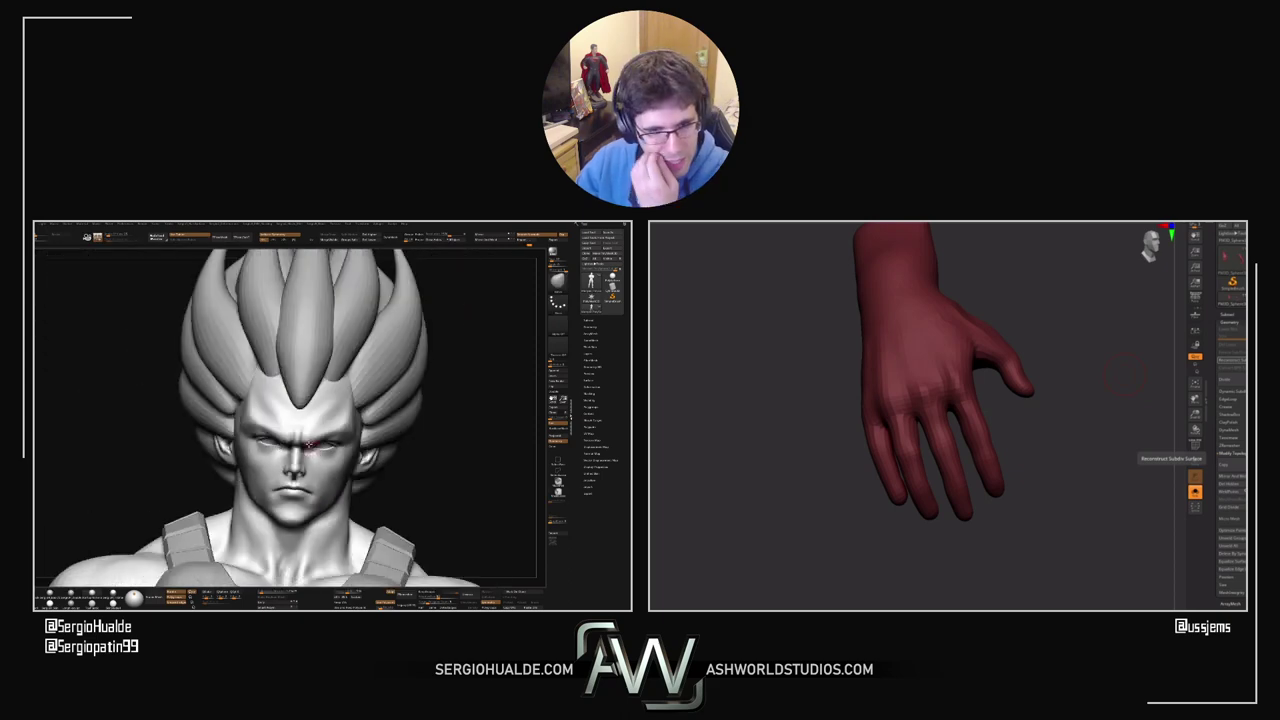
left_click_drag(310, 451, 316, 468)
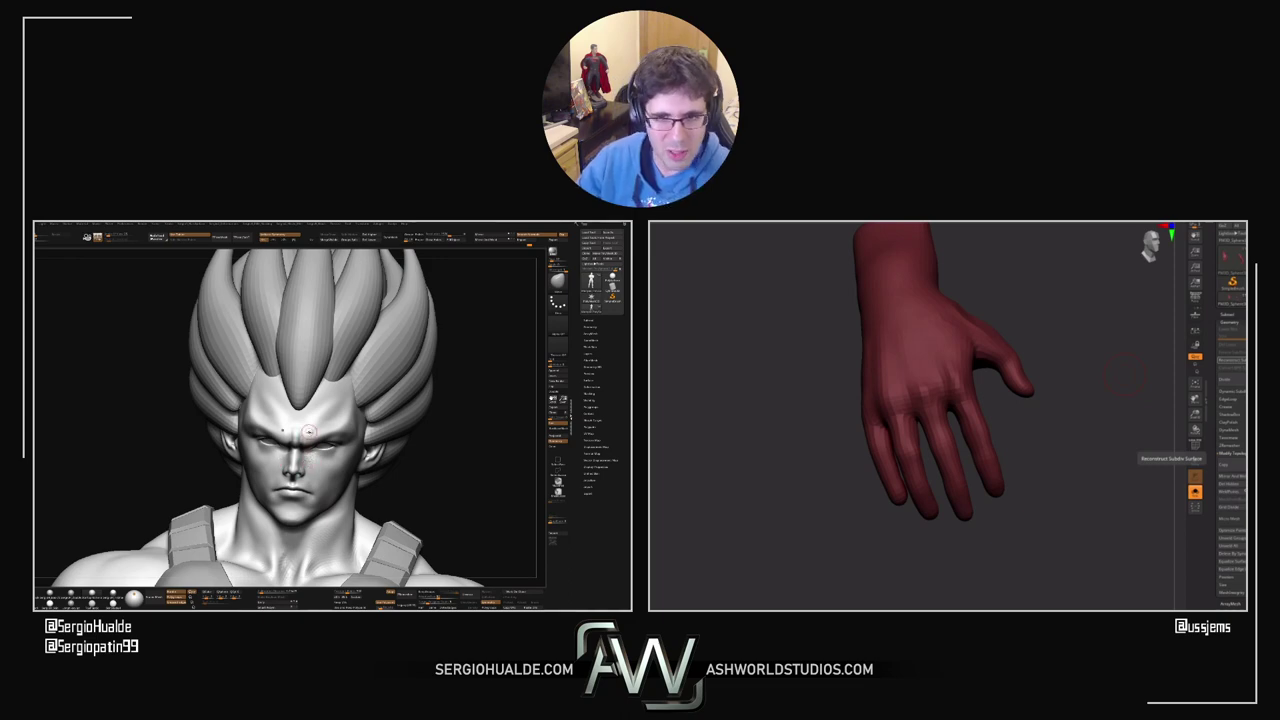
mouse_move(308, 432)
left_mouse_down()
mouse_move(300, 470)
mouse_move(313, 442)
left_mouse_up()
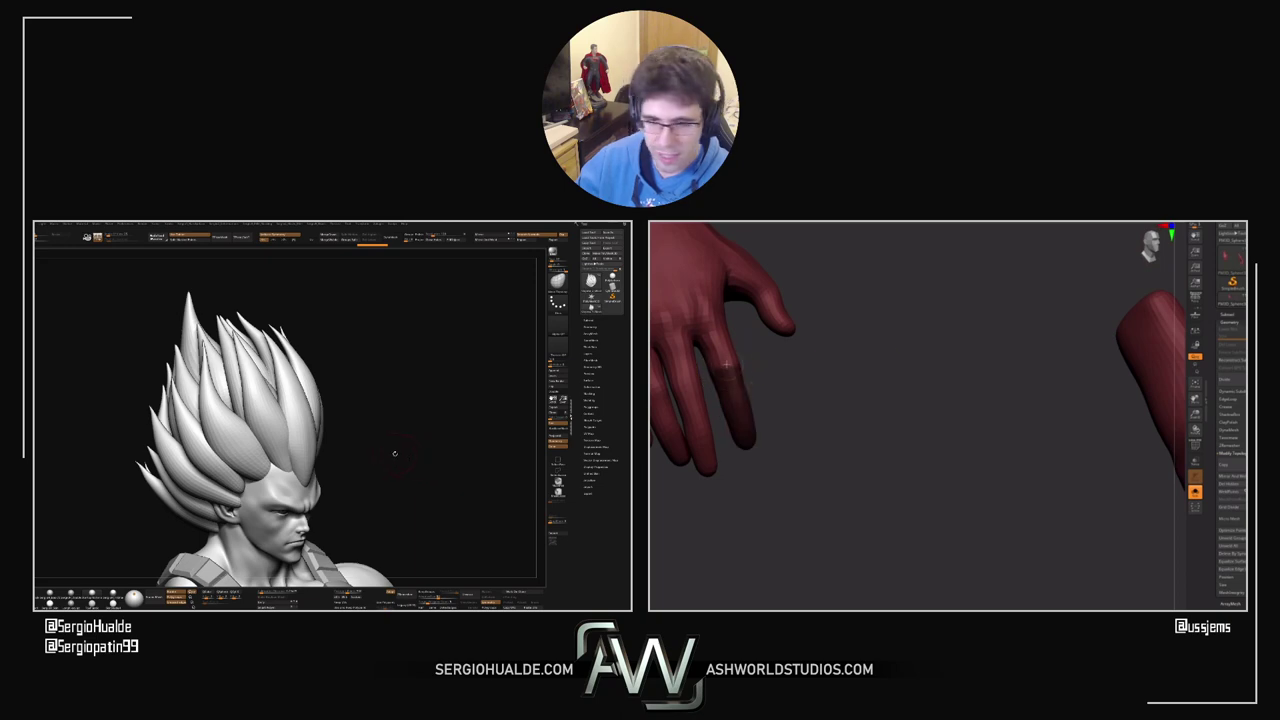
Step: Reshape the spiky hair strands around the ear and temple from the side view
left_click_drag(345, 442, 256, 468)
mouse_move(345, 465)
left_mouse_down()
mouse_move(262, 462)
mouse_move(256, 480)
mouse_move(280, 464)
mouse_move(258, 484)
left_mouse_up()
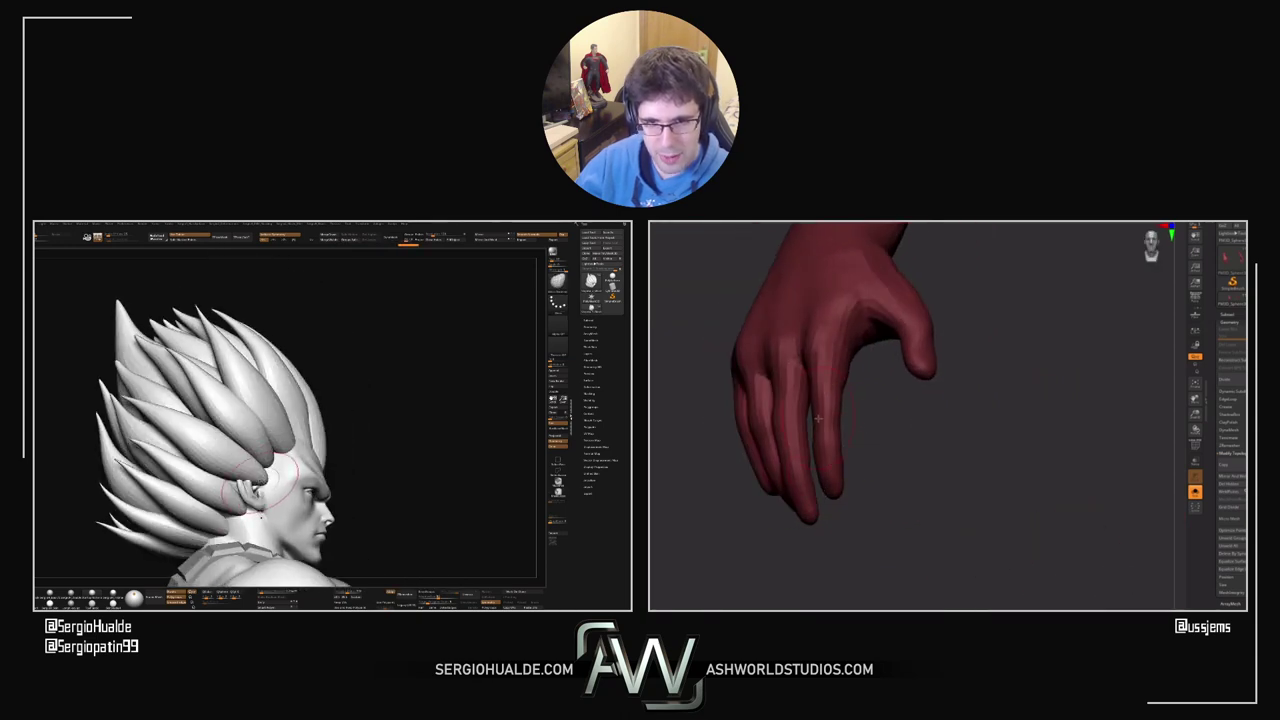
right_click_drag(260, 485, 263, 477)
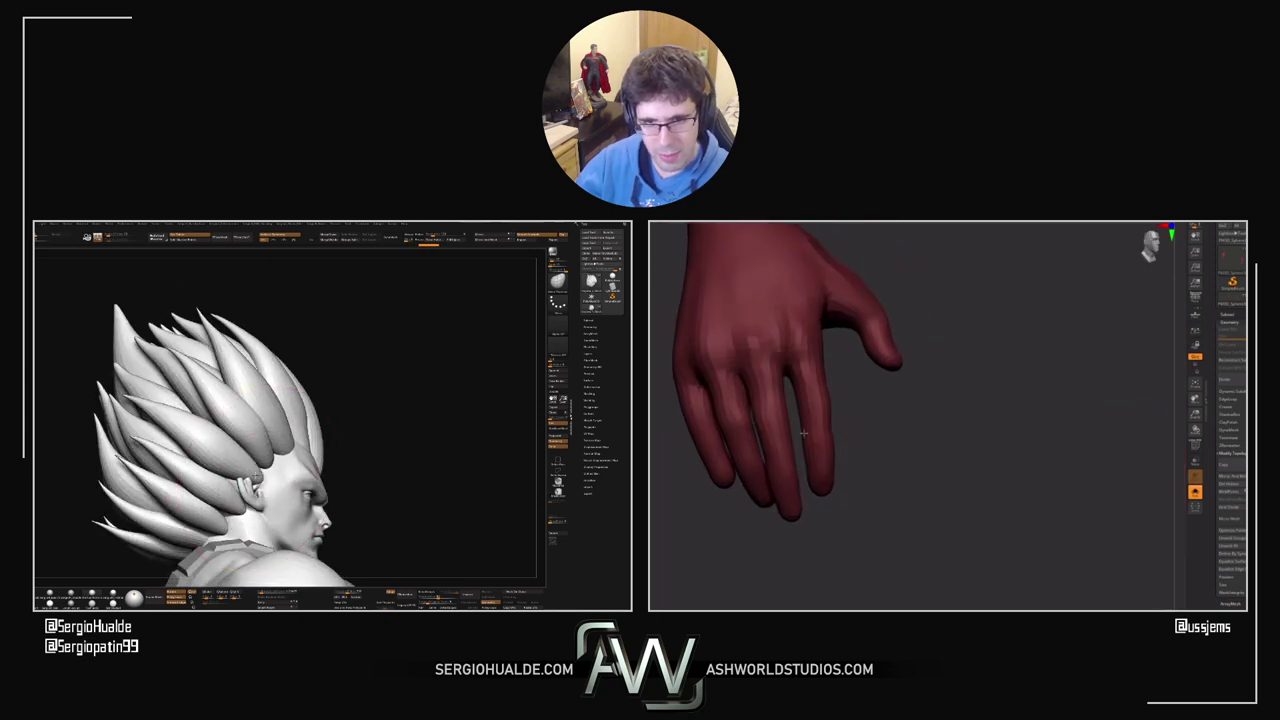
mouse_move(230, 475)
right_mouse_down()
mouse_move(198, 462)
mouse_move(245, 461)
right_mouse_up()
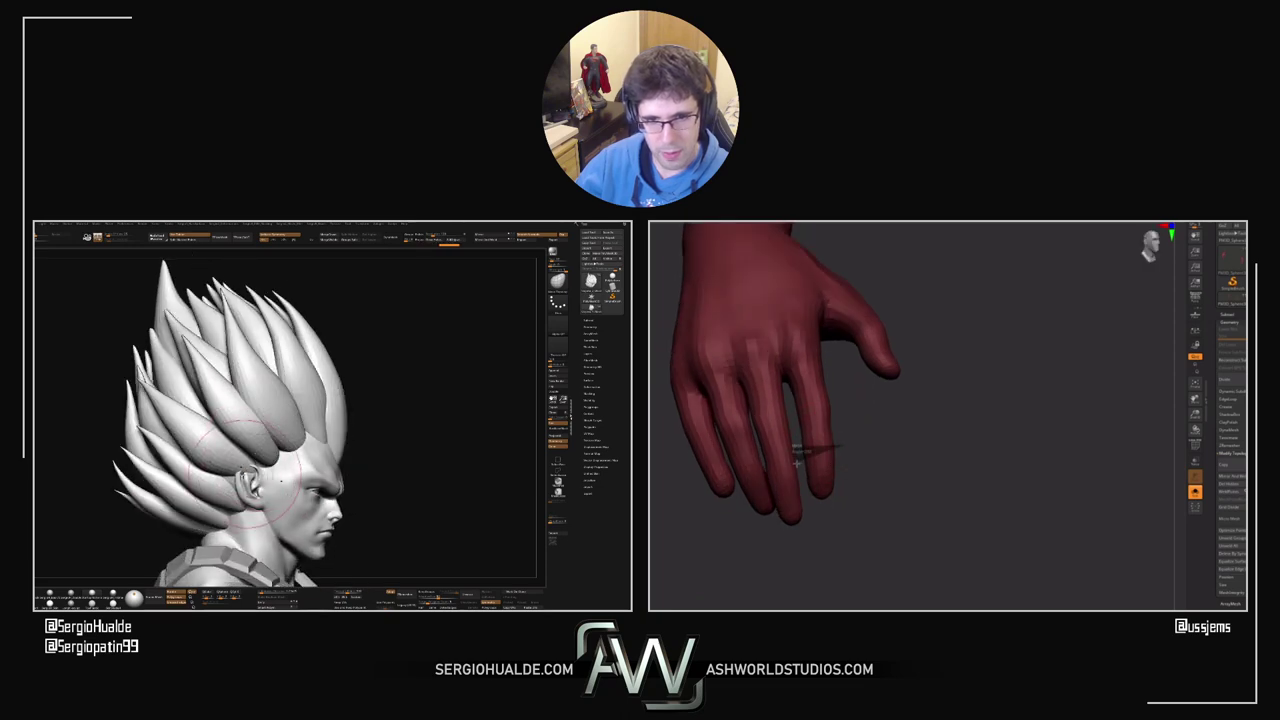
right_click_drag(234, 471, 252, 470)
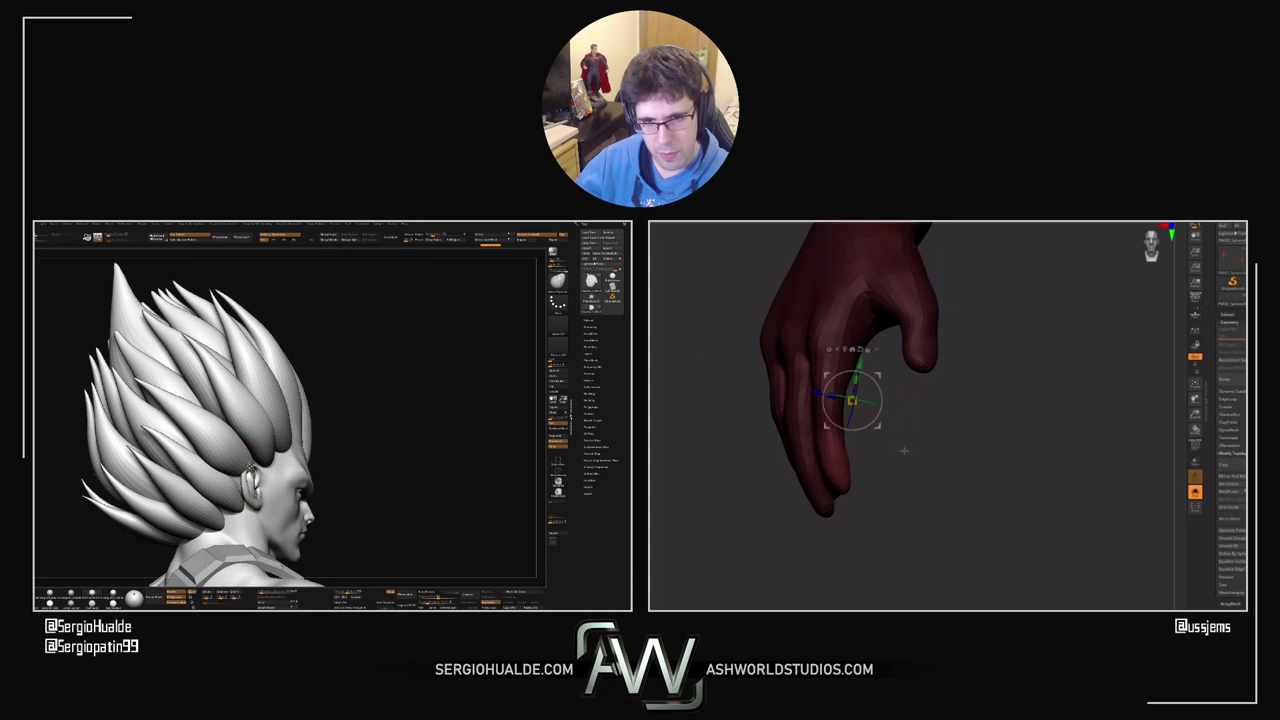
Step: Step back through the recent edits to the side hair and reapply part of them around the ear
key("ctrl+z")
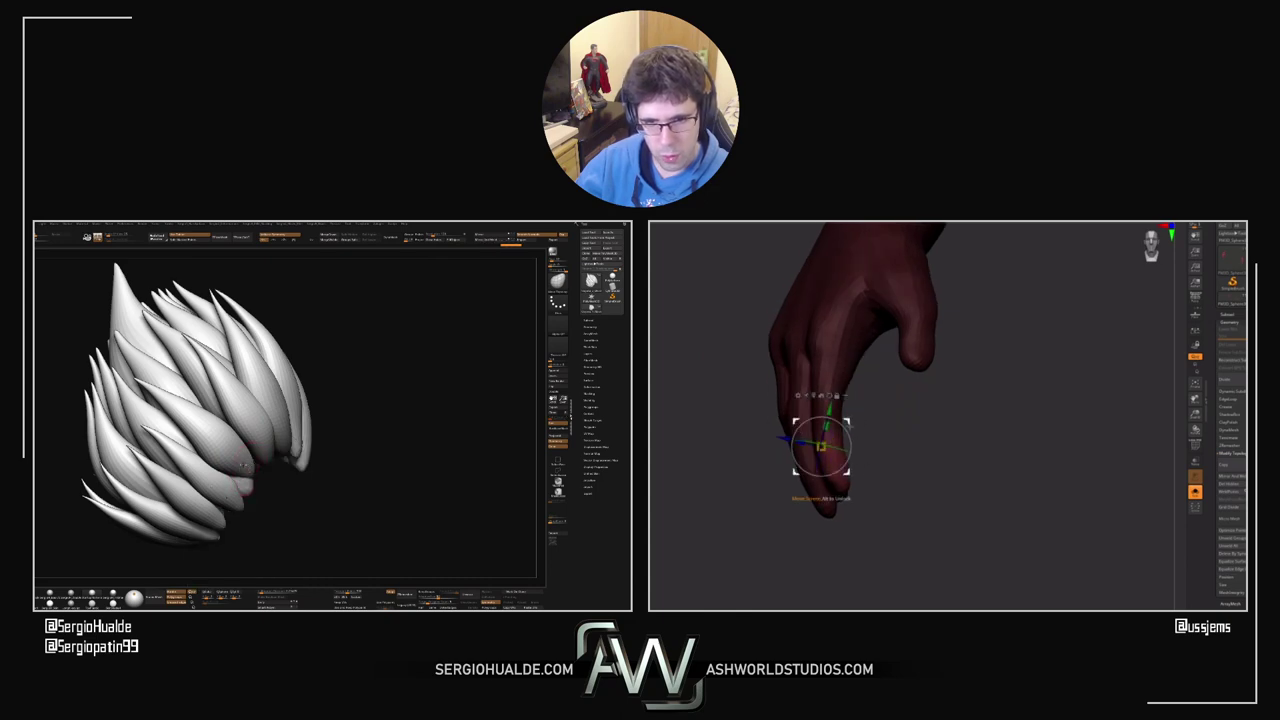
key("ctrl+z")
key("ctrl+z")
key("ctrl+z")
key("ctrl+z")
key("ctrl+z")
left_click_drag(247, 480, 248, 468)
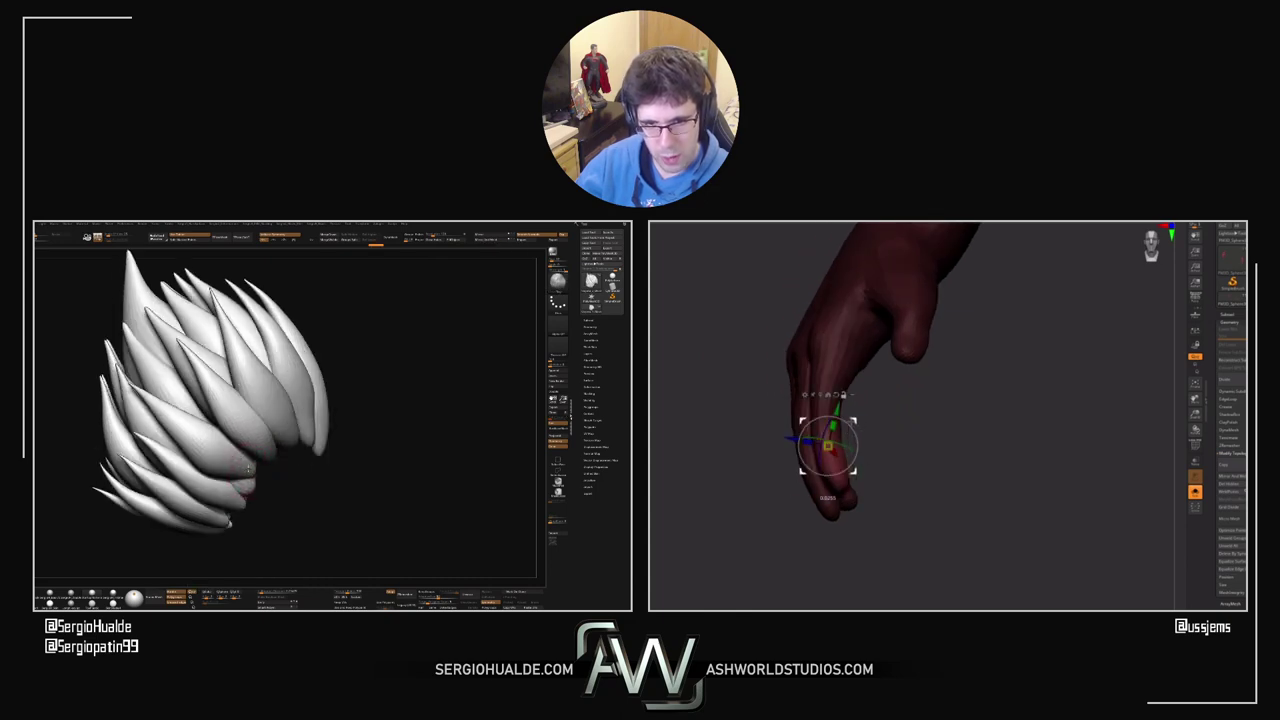
key("ctrl+shift+z")
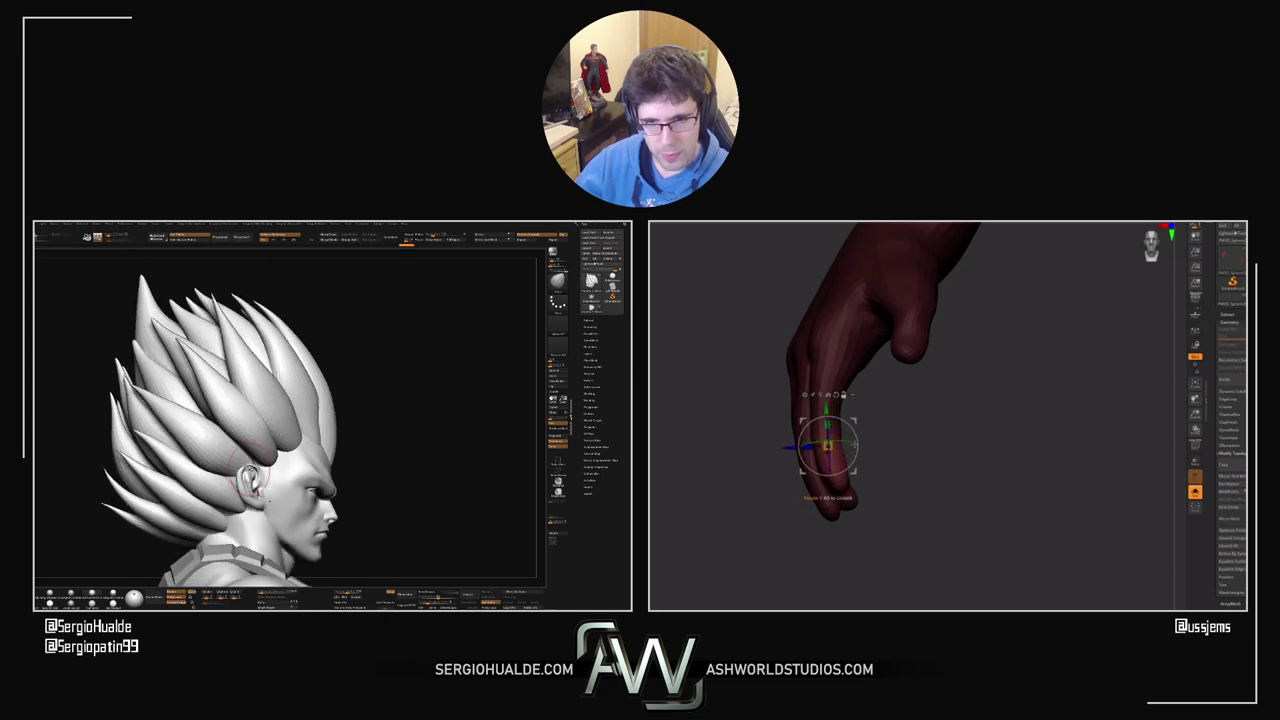
key("ctrl+shift+z")
Step: Adjust the side silhouette of the spiky hair above the ears from the front
mouse_move(252, 441)
right_mouse_down()
mouse_move(238, 483)
mouse_move(214, 475)
right_mouse_up()
right_click_drag(338, 476, 300, 440, "alt")
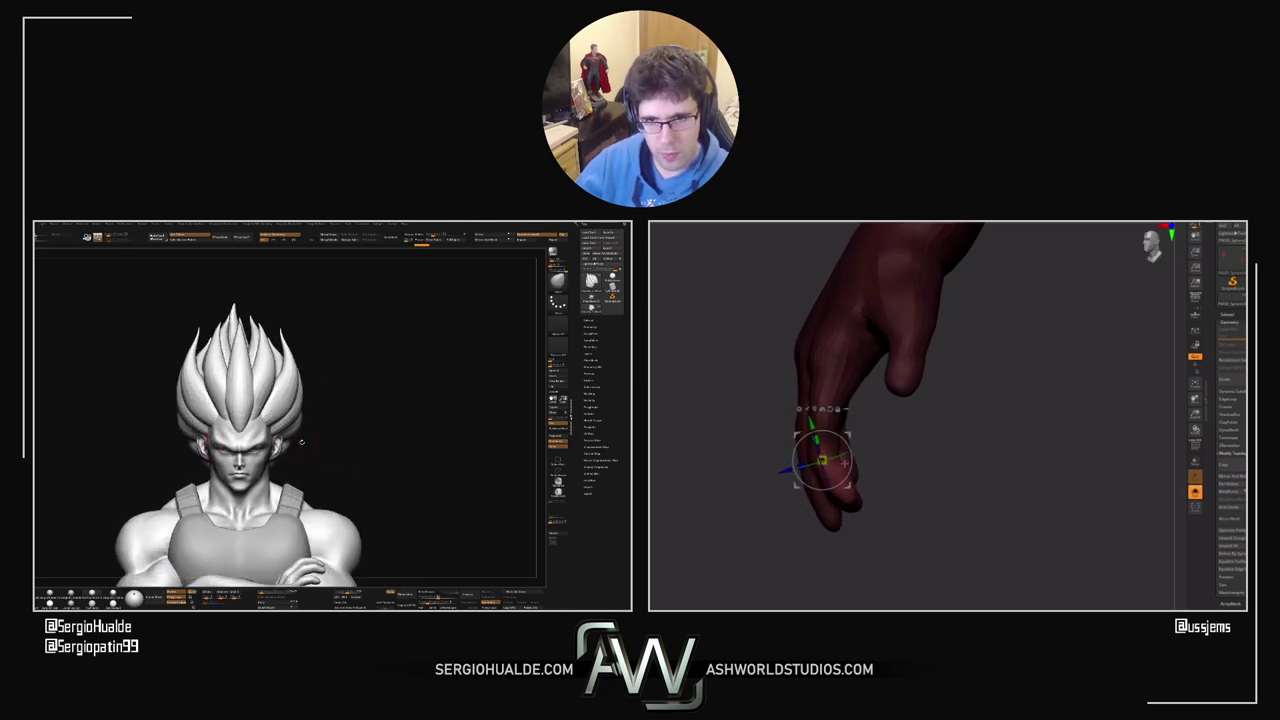
left_click_drag(297, 431, 295, 440)
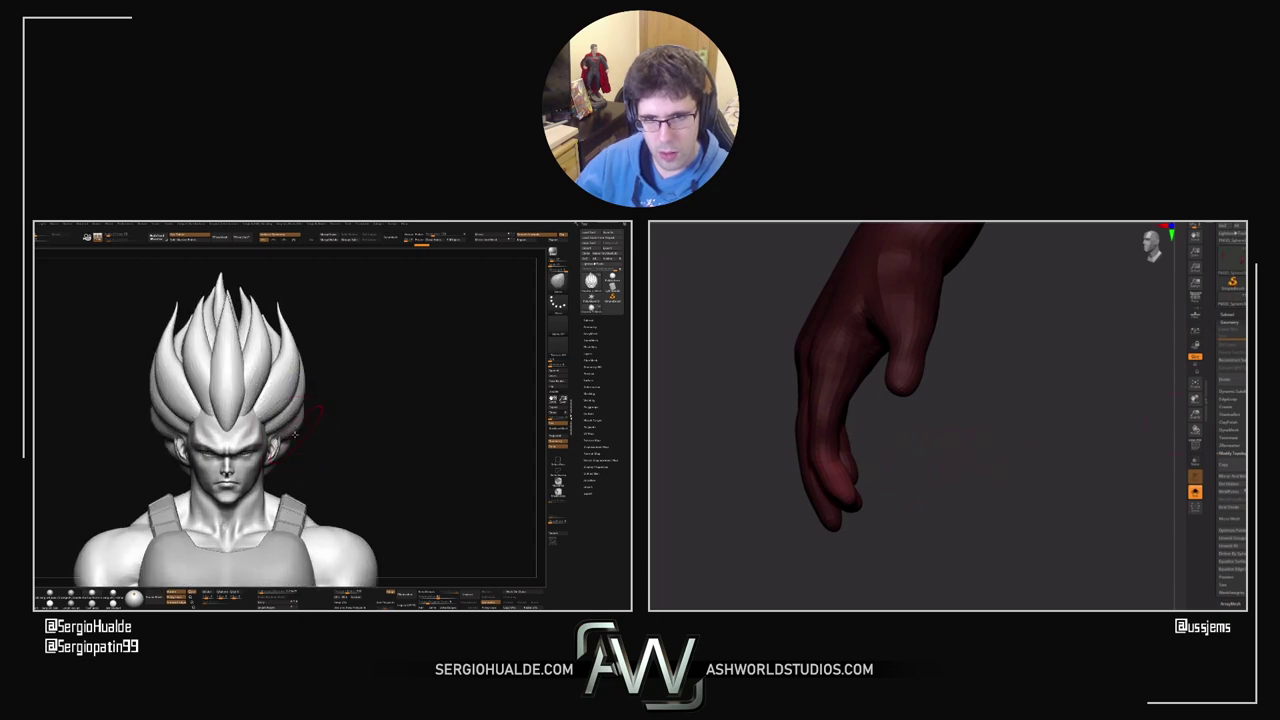
right_click_drag(295, 434, 295, 437)
left_click_drag(292, 433, 298, 421)
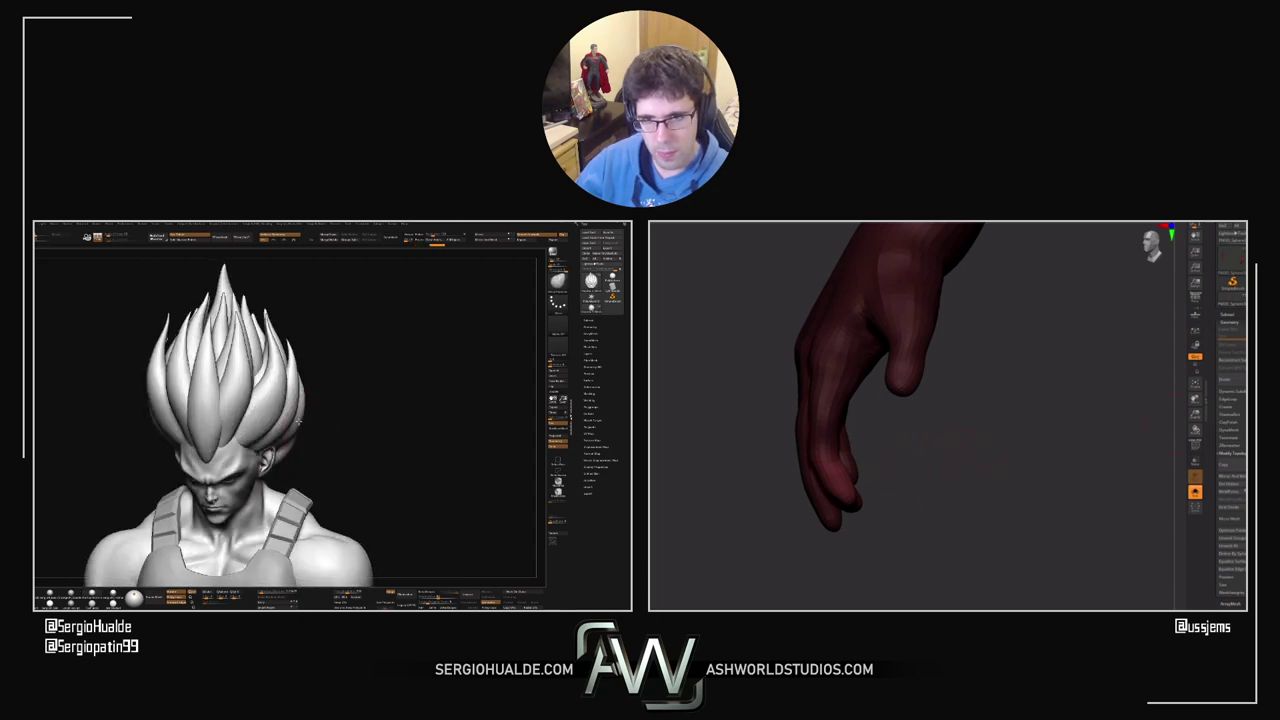
Step: Switch the spiky hair to a lower subdivision level and reshape its side and back strands
key("shift+d")
right_click_drag(301, 419, 301, 431)
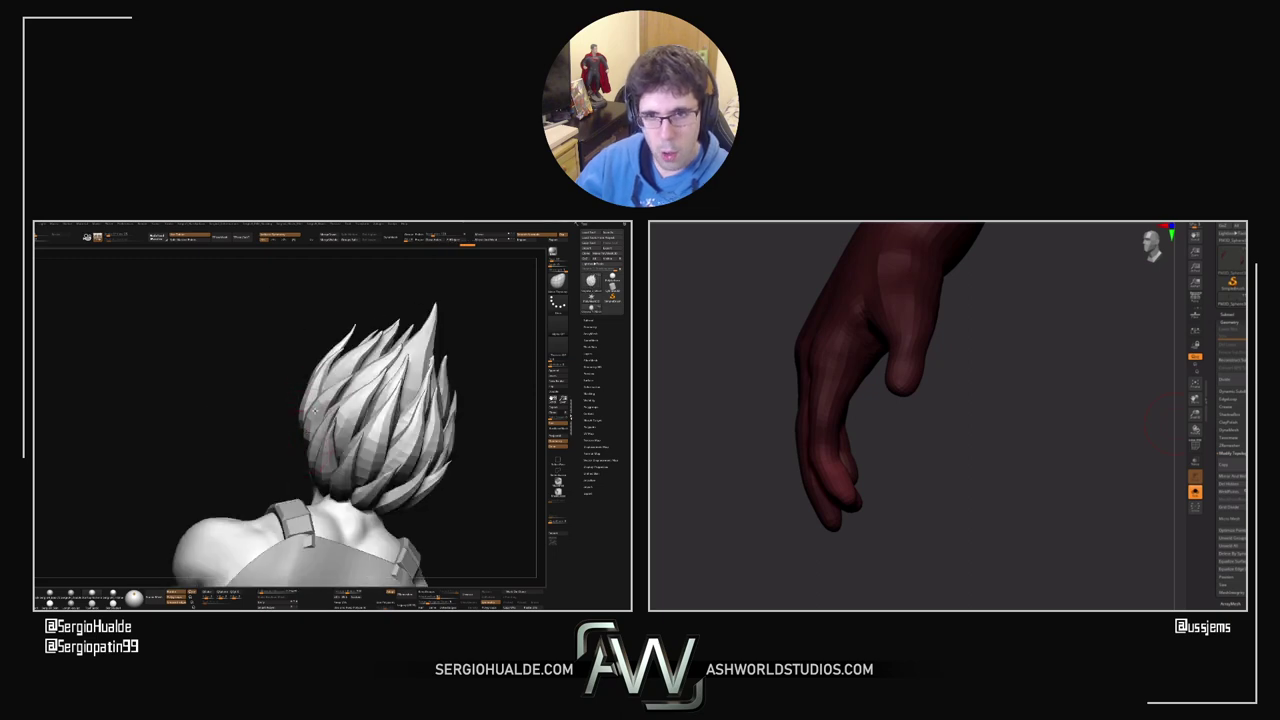
left_click_drag(310, 426, 286, 462)
right_click(288, 470)
left_click(288, 470, "alt")
right_click_drag(289, 470, 289, 469)
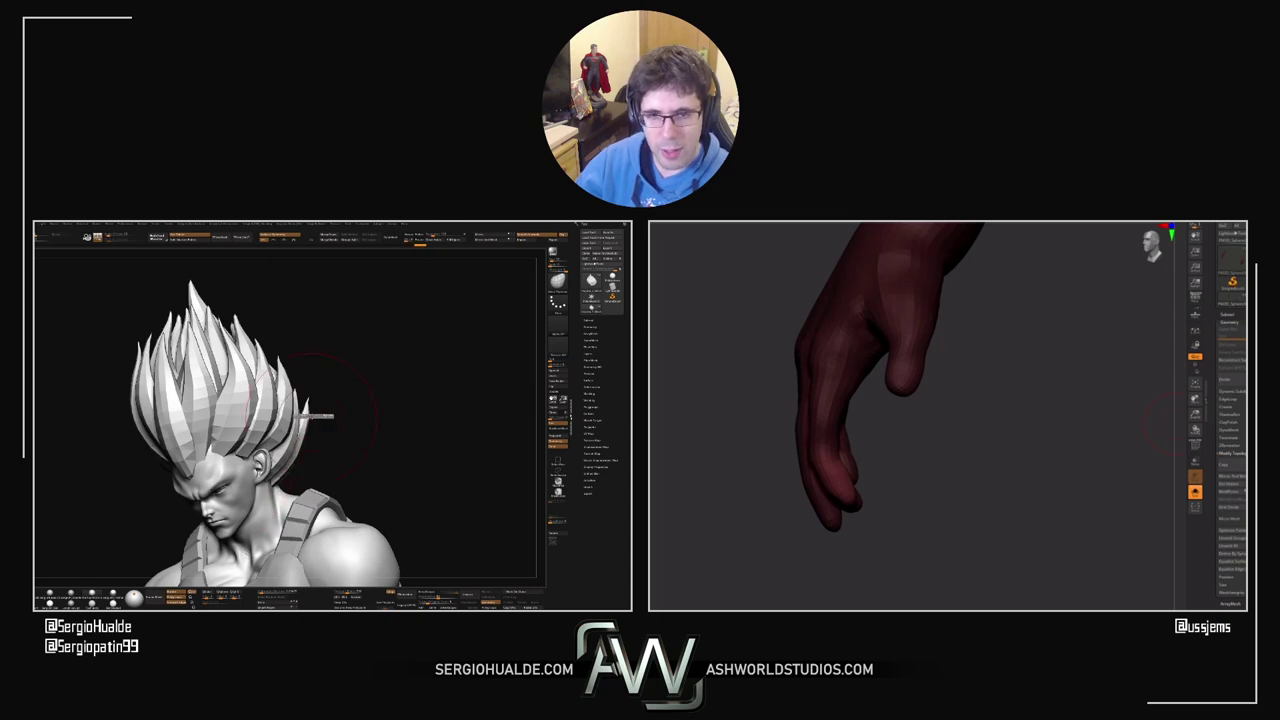
Step: Reposition the horned character's index finger with the Gizmo while adjusting the small side hair tips
left_click_drag(318, 415, 308, 398)
left_click_drag(864, 454, 914, 451)
key("w")
left_click_drag(293, 478, 292, 467)
left_click_drag(885, 471, 850, 468)
key("q")
left_click_drag(293, 466, 302, 463)
left_click_drag(826, 522, 820, 508)
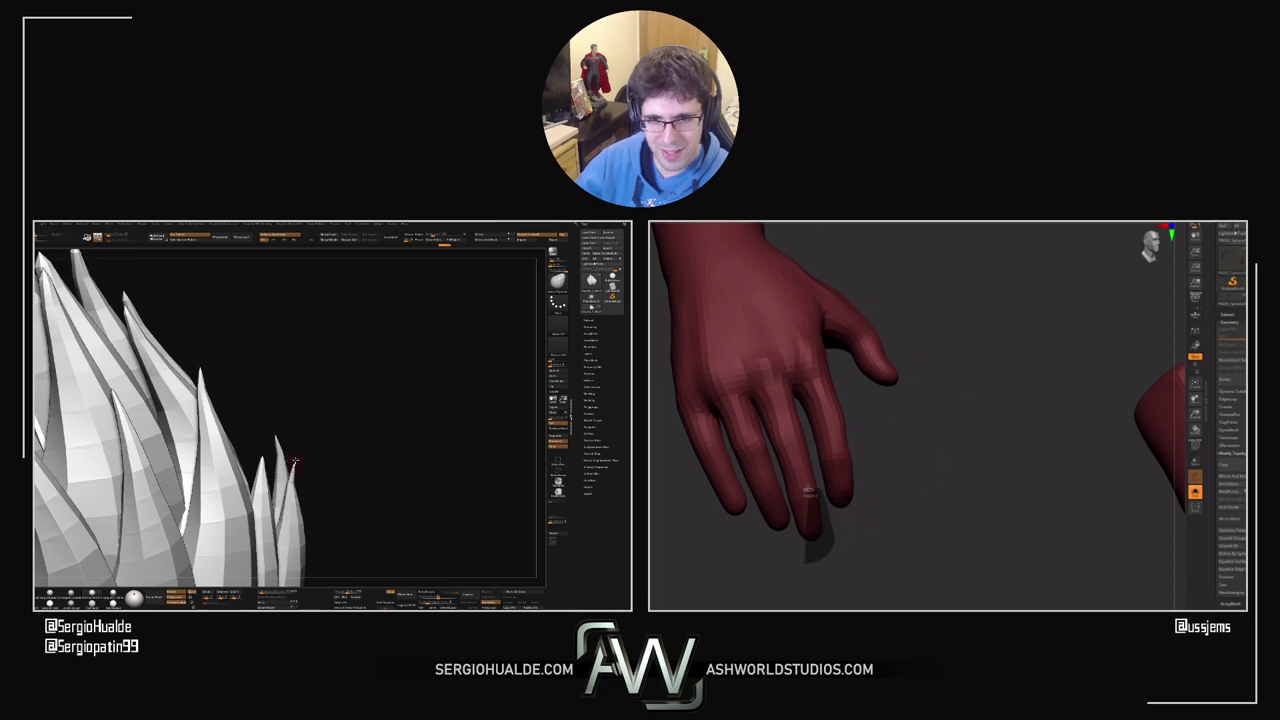
Step: Mask and bend the horned character's middle finger with the Gizmo, then clear the mask
left_click_drag(291, 460, 292, 458)
right_click_drag(292, 458, 285, 516, "ctrl")
left_click(863, 546, "ctrl")
left_click_drag(863, 546, 808, 522)
key("w")
left_click_drag(827, 437, 820, 472, "alt")
mouse_move(820, 472)
right_mouse_down()
mouse_move(815, 489)
mouse_move(886, 486)
right_mouse_up()
left_click_drag(912, 487, 931, 495, "ctrl")
key("q")
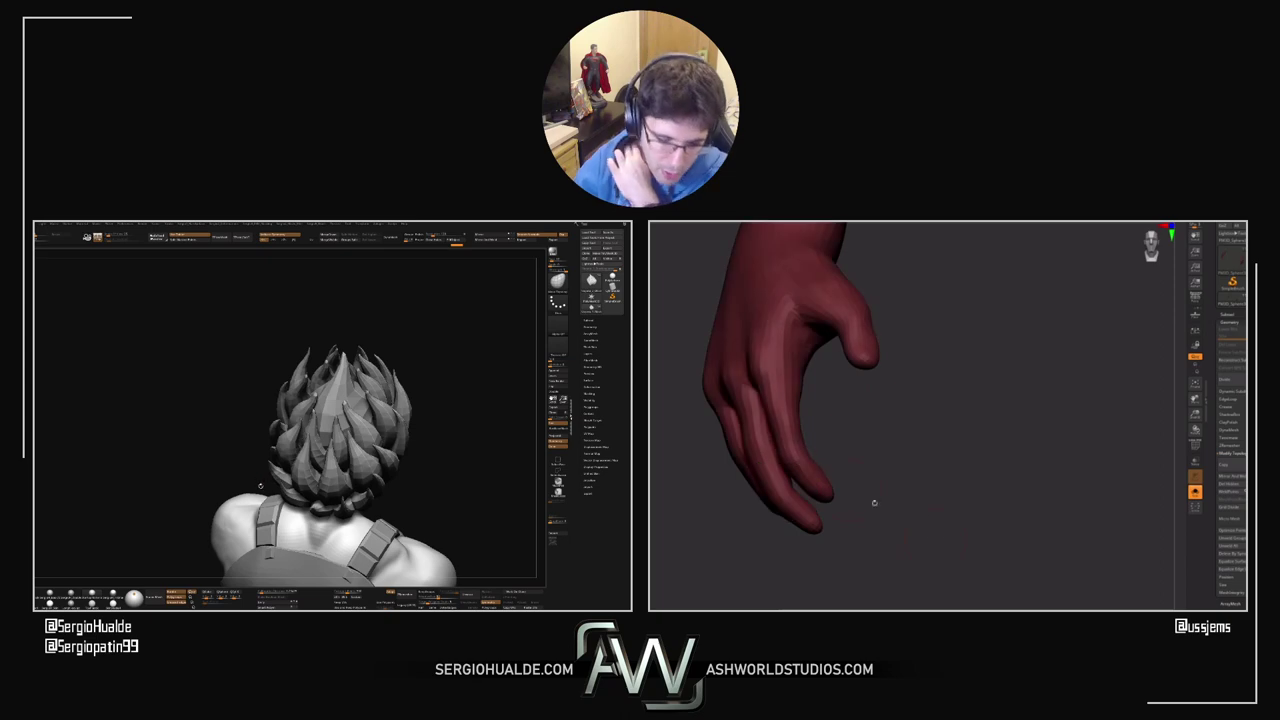
Step: Resize the brush and refine the knuckles and palm of the horned character's hand
key("s")
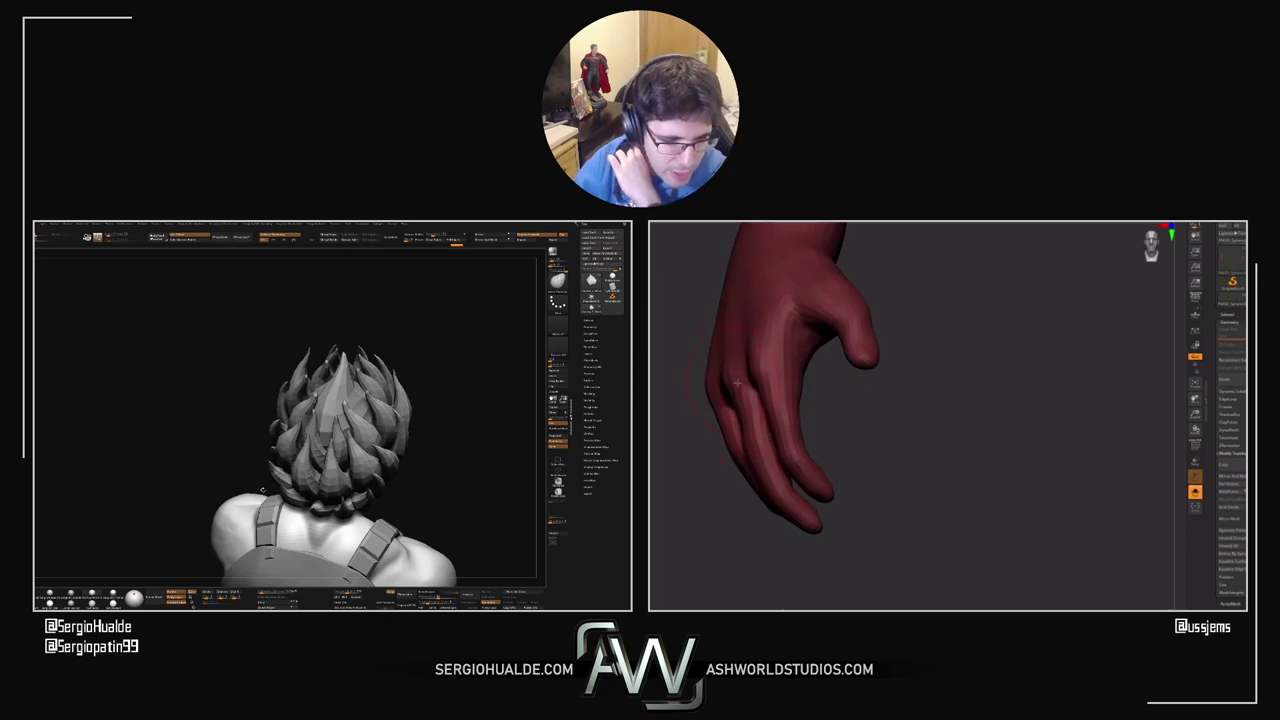
mouse_move(794, 422)
right_mouse_down("ctrl")
mouse_move(825, 424)
mouse_move(775, 421)
right_mouse_up("ctrl")
left_click_drag(775, 420, 792, 389)
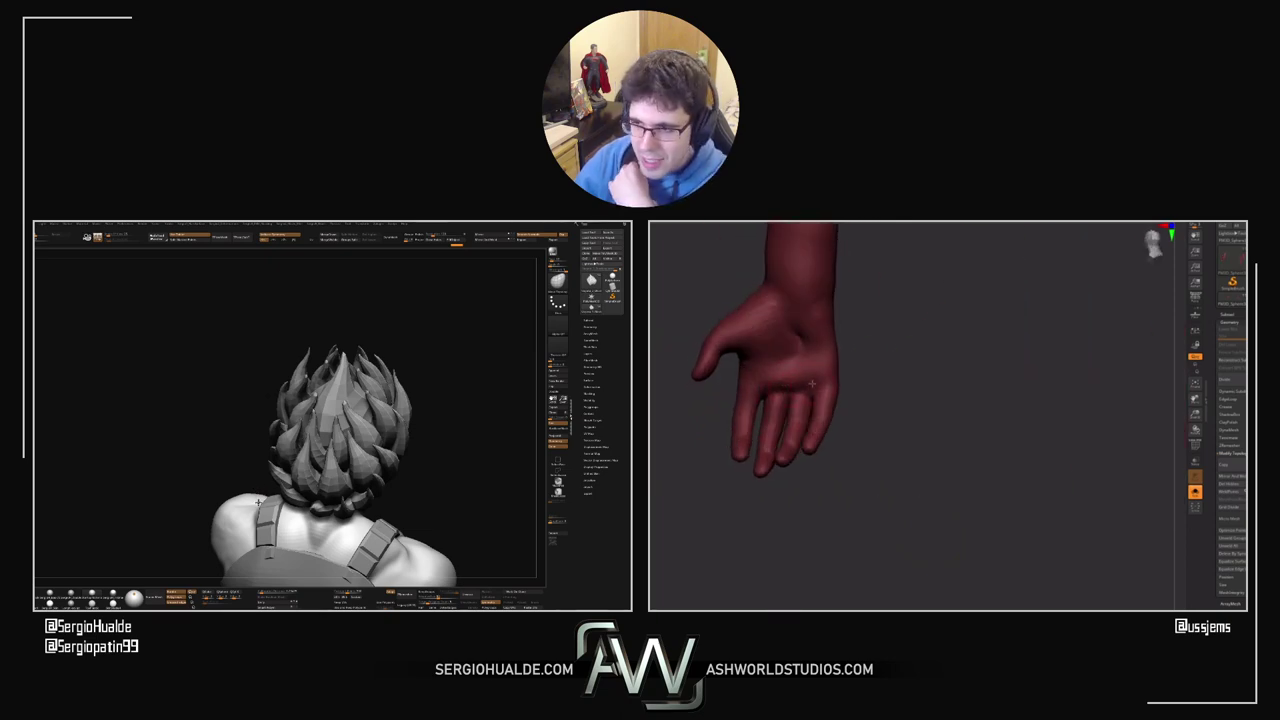
right_click_drag(812, 386, 806, 386)
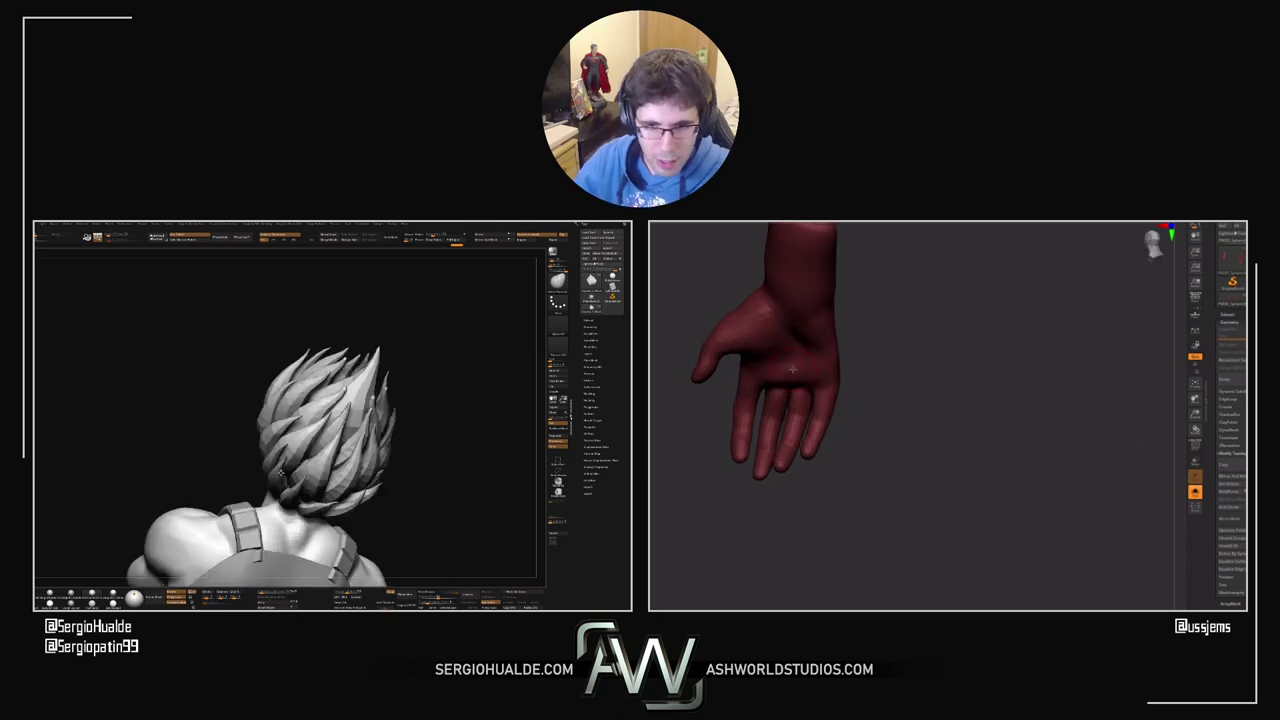
mouse_move(815, 297)
right_mouse_down()
mouse_move(778, 305)
mouse_move(812, 300)
right_mouse_up()
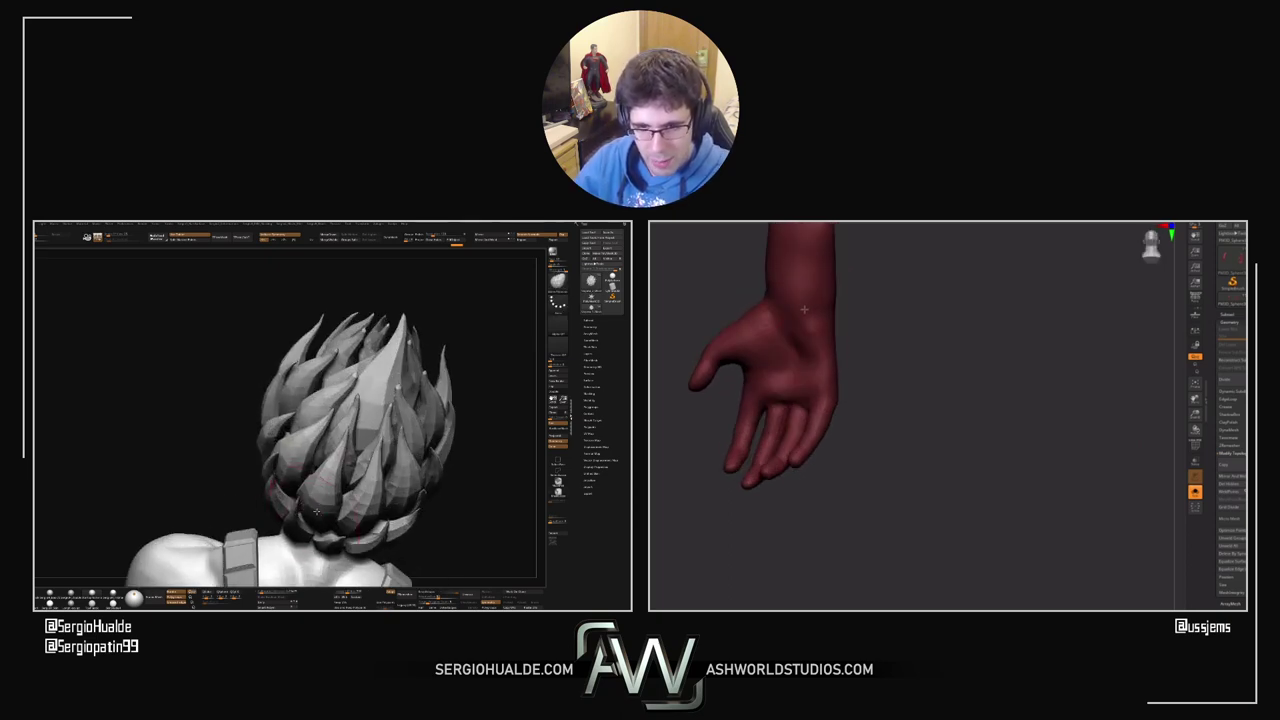
Step: Sculpt the wrist crease and the heel of the palm on the horned character's hand
right_click_drag(303, 508, 318, 552)
left_click_drag(774, 301, 828, 308)
right_click_drag(828, 308, 803, 311)
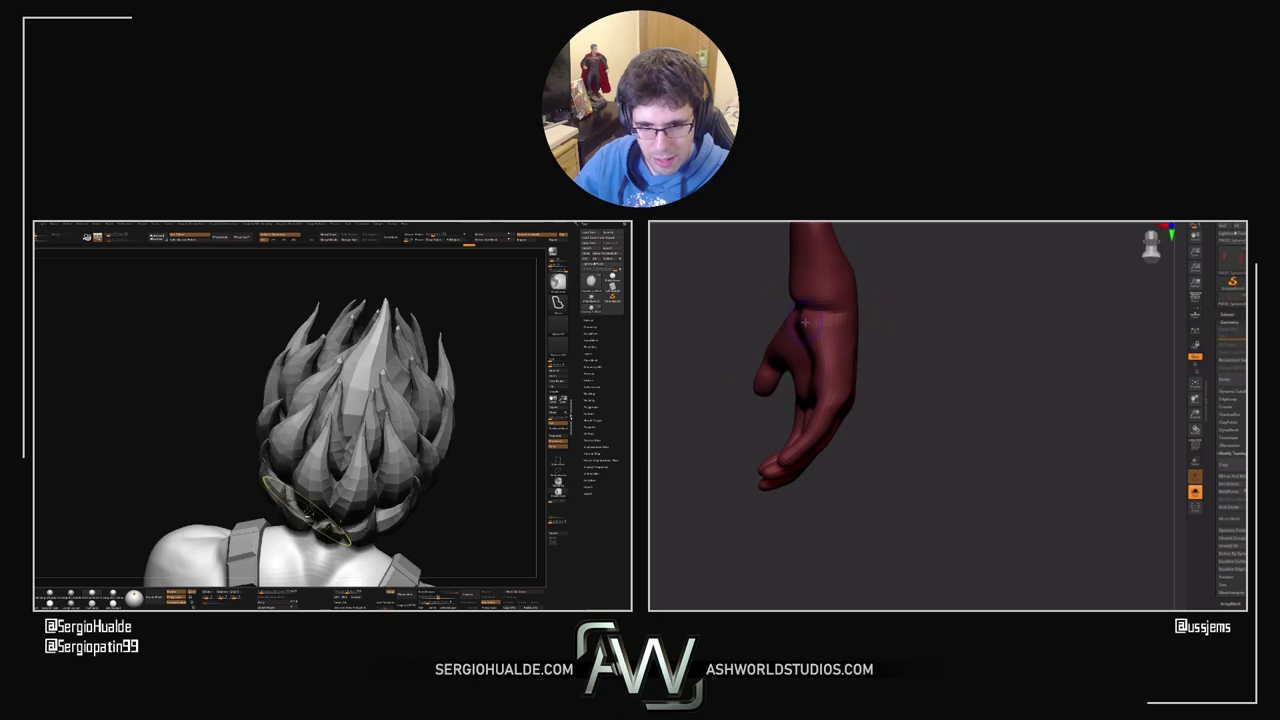
left_click_drag(802, 312, 789, 380)
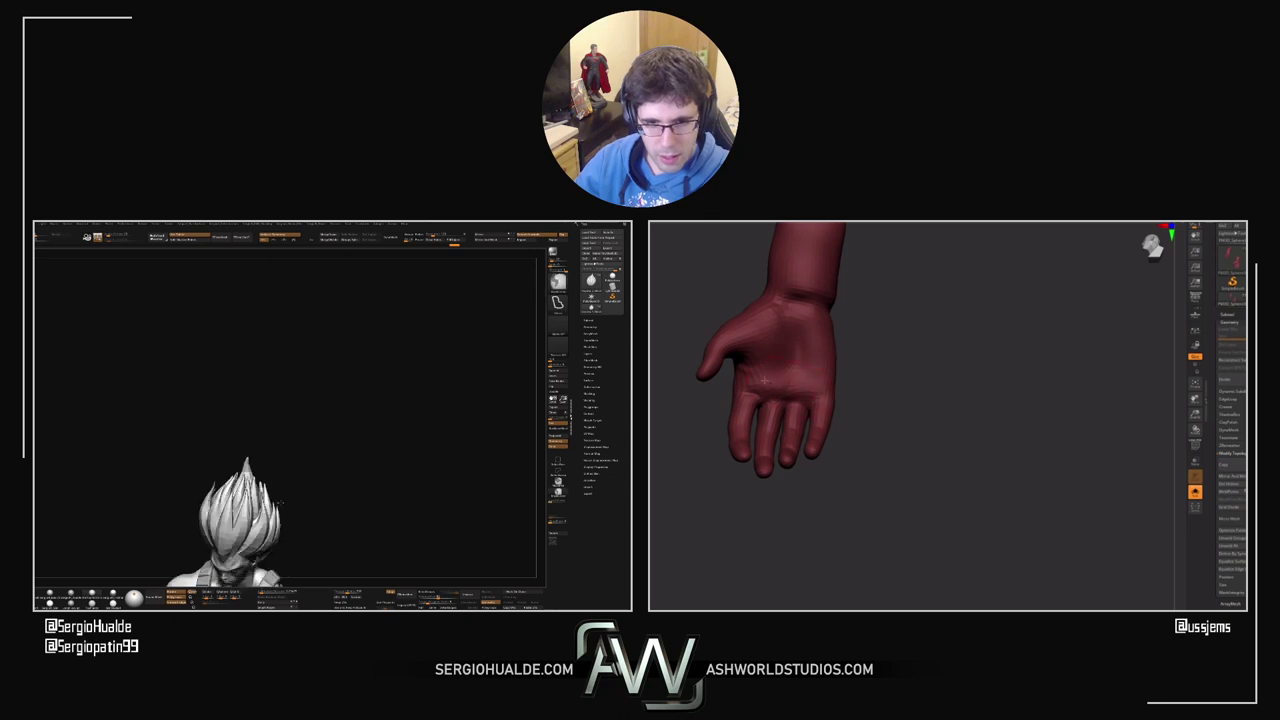
left_click_drag(838, 386, 773, 378)
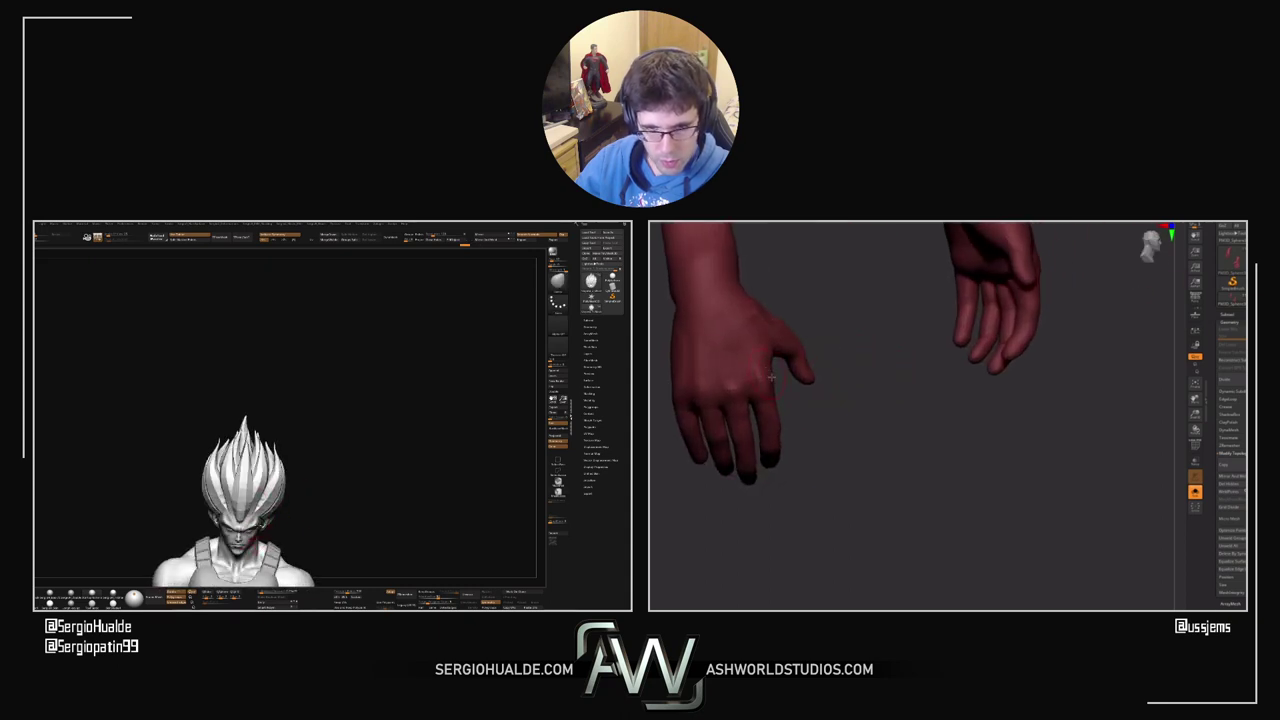
left_click_drag(787, 394, 776, 391)
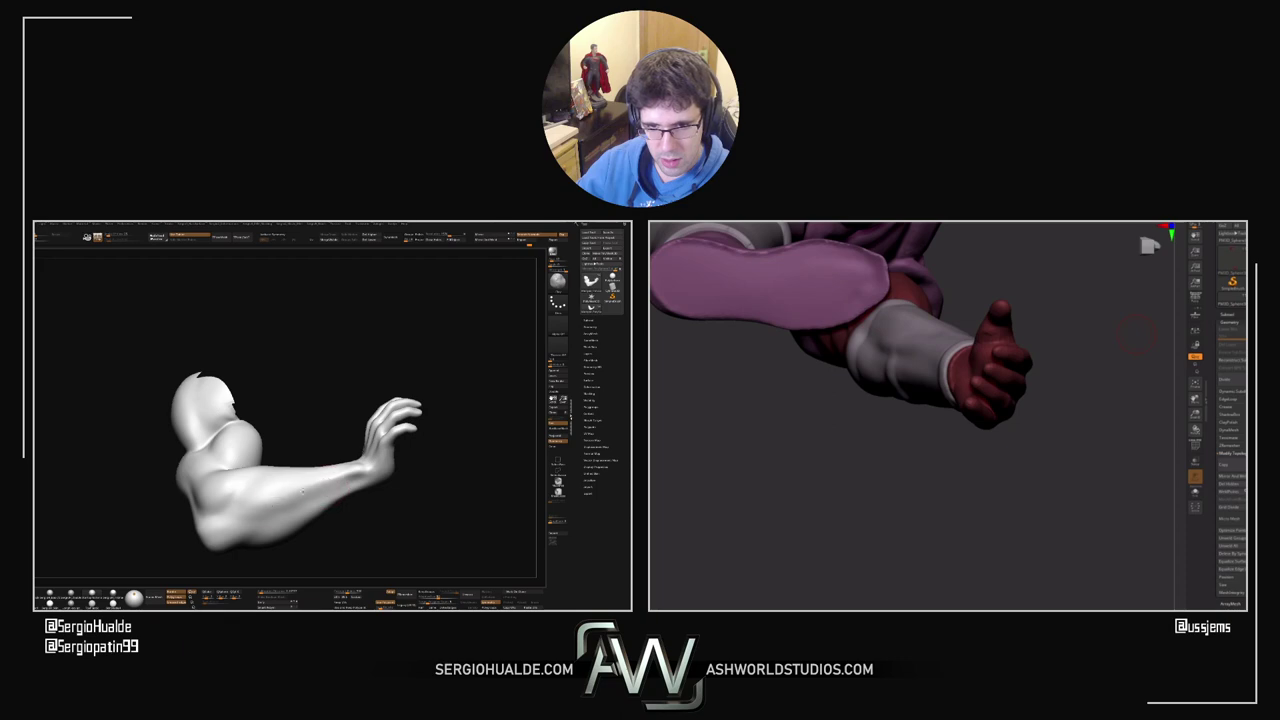
Step: Refine the elbow and forearm of the crossed-arm figure's isolated arm, then bring the rest of the figure back into view
mouse_move(351, 484)
right_mouse_down()
mouse_move(268, 505)
mouse_move(300, 508)
mouse_move(275, 503)
mouse_move(302, 498)
mouse_move(297, 509)
mouse_move(306, 478)
mouse_move(295, 481)
right_mouse_up()
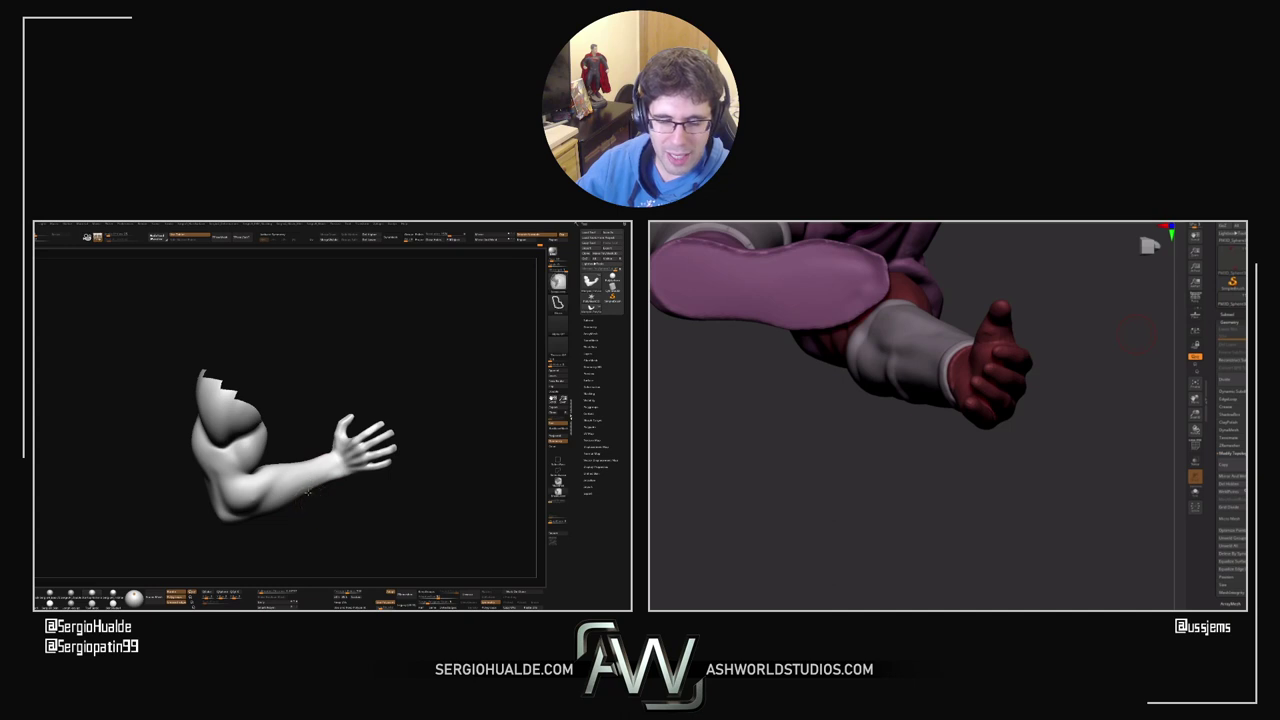
right_click_drag(307, 492, 272, 489)
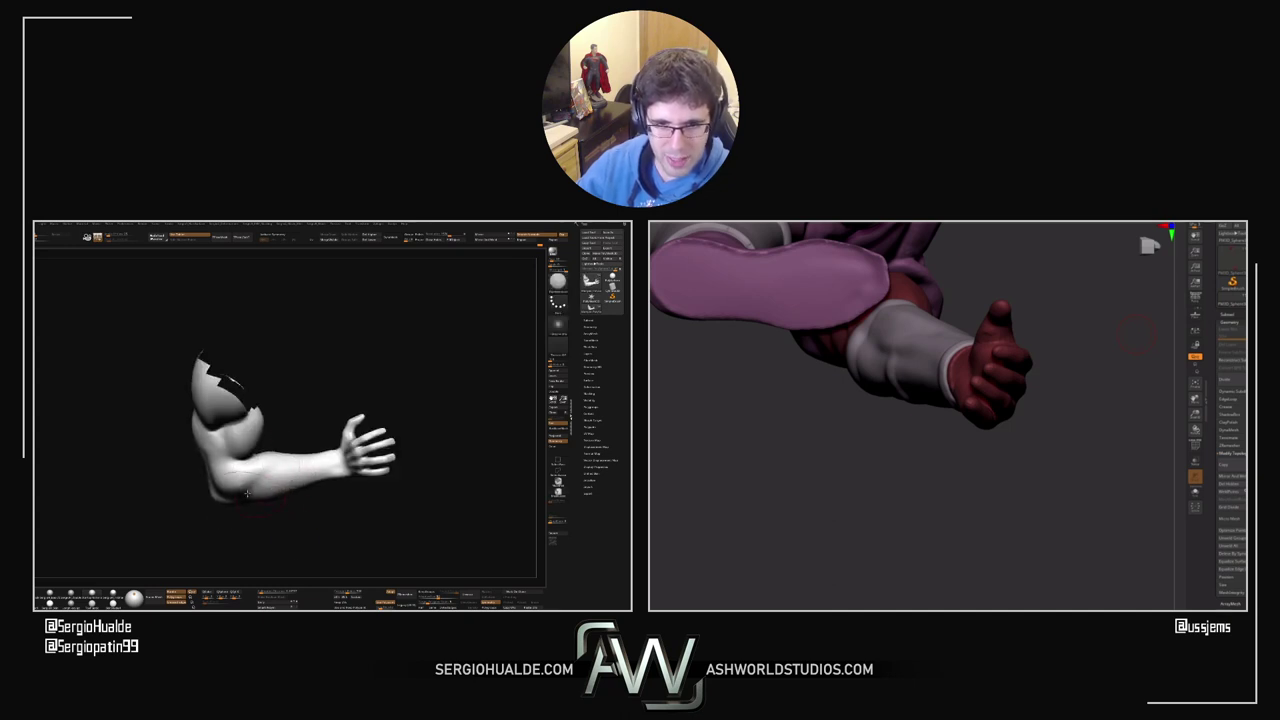
right_click_drag(245, 494, 276, 468)
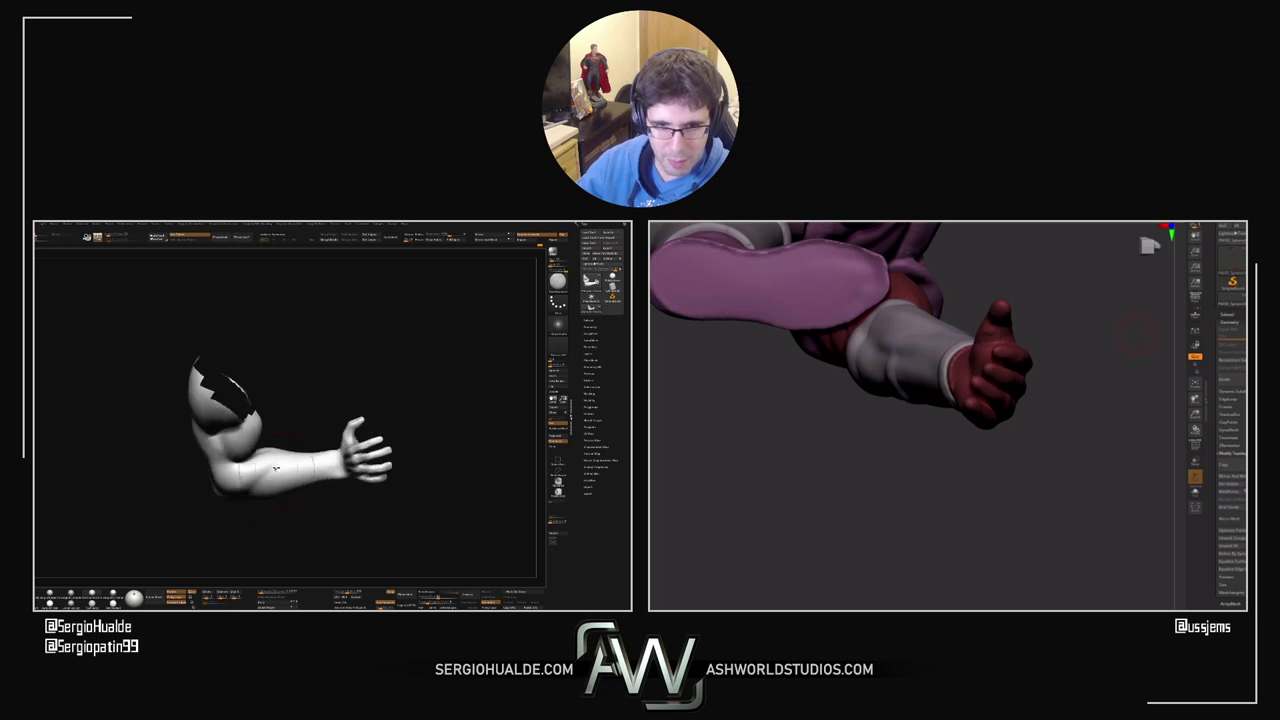
right_click_drag(223, 516, 274, 473)
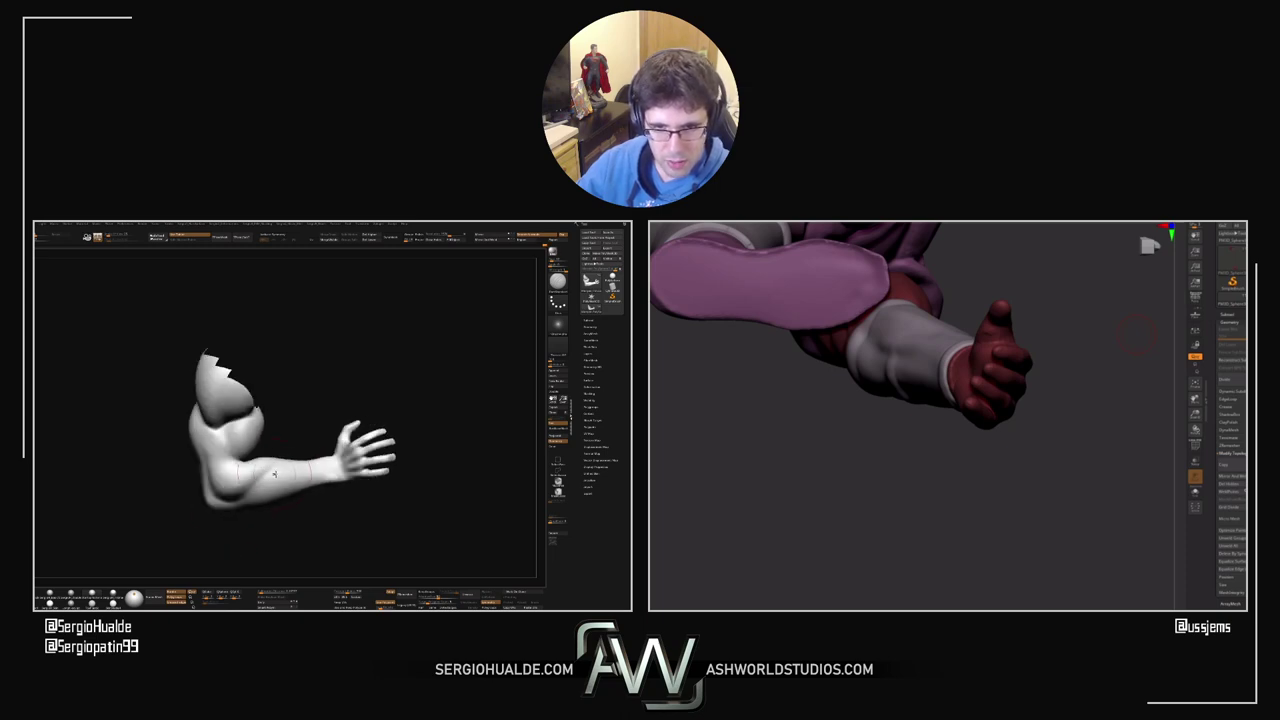
right_click_drag(232, 522, 256, 478)
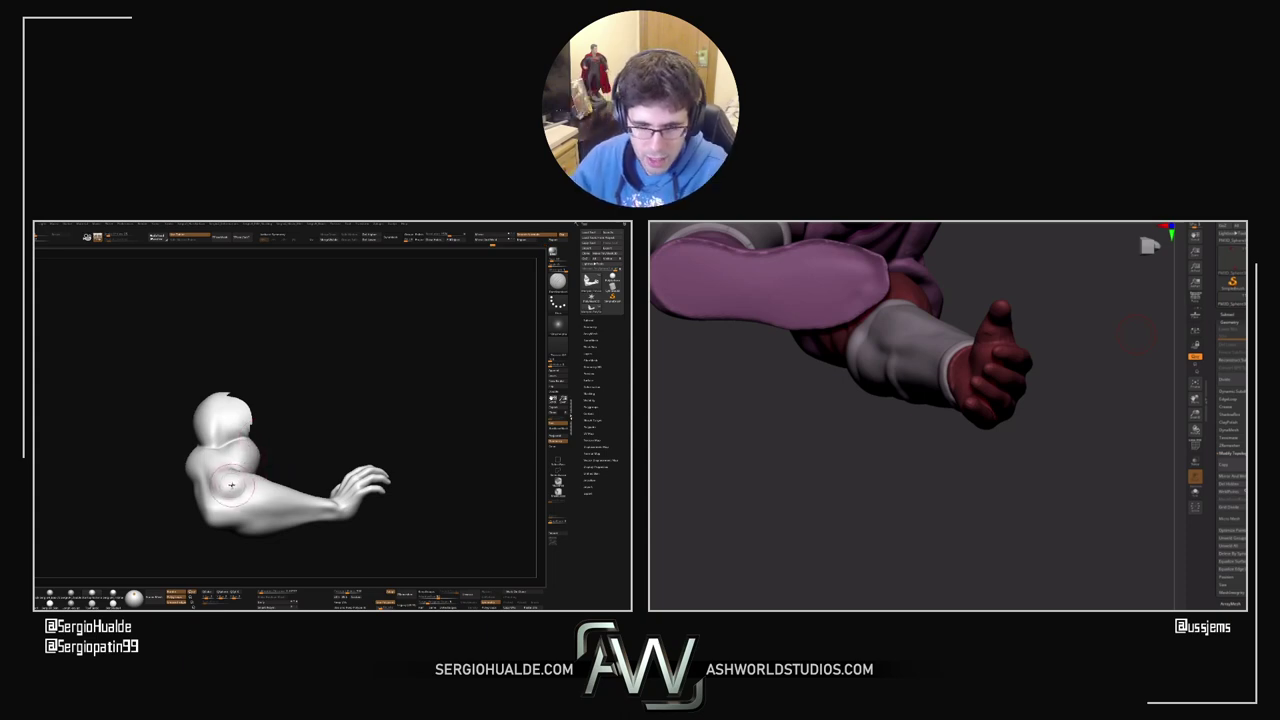
left_click(321, 431, "ctrl+shift")
mouse_move(322, 421)
right_mouse_down()
mouse_move(320, 400)
mouse_move(320, 452)
mouse_move(300, 427)
mouse_move(325, 436)
right_mouse_up()
right_click(325, 436)
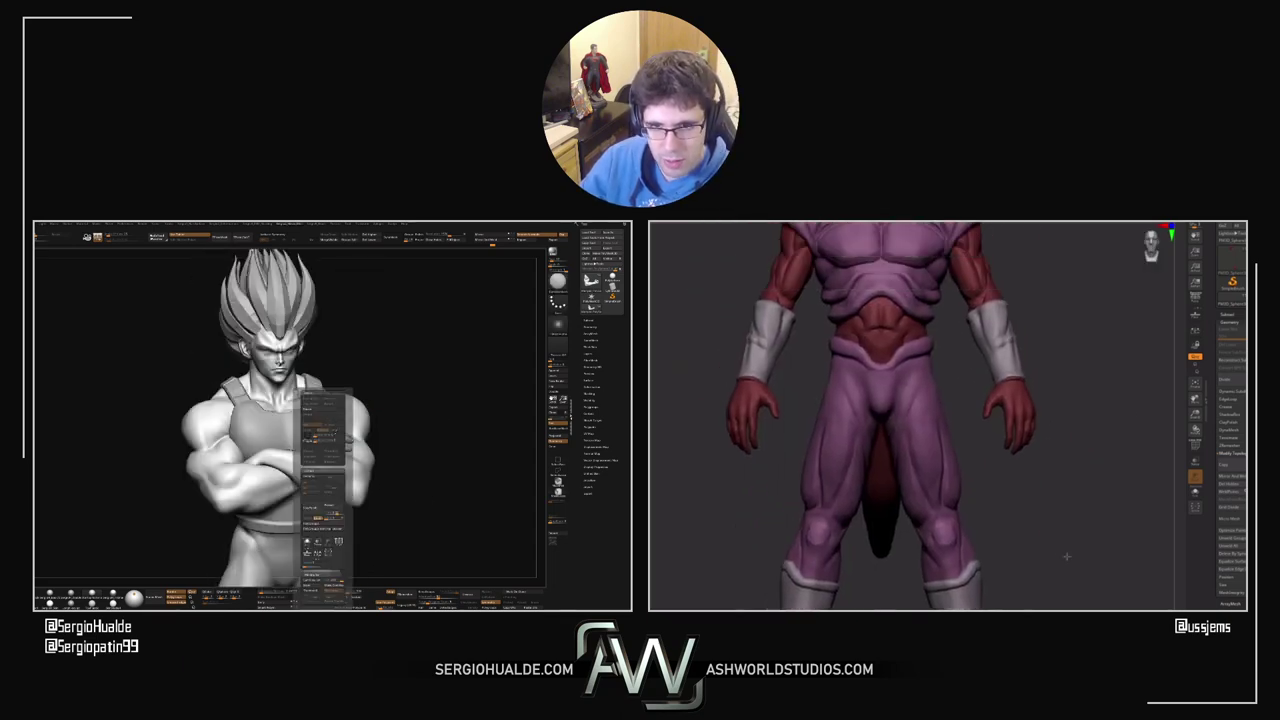
left_click_drag(1067, 556, 1077, 586, "alt")
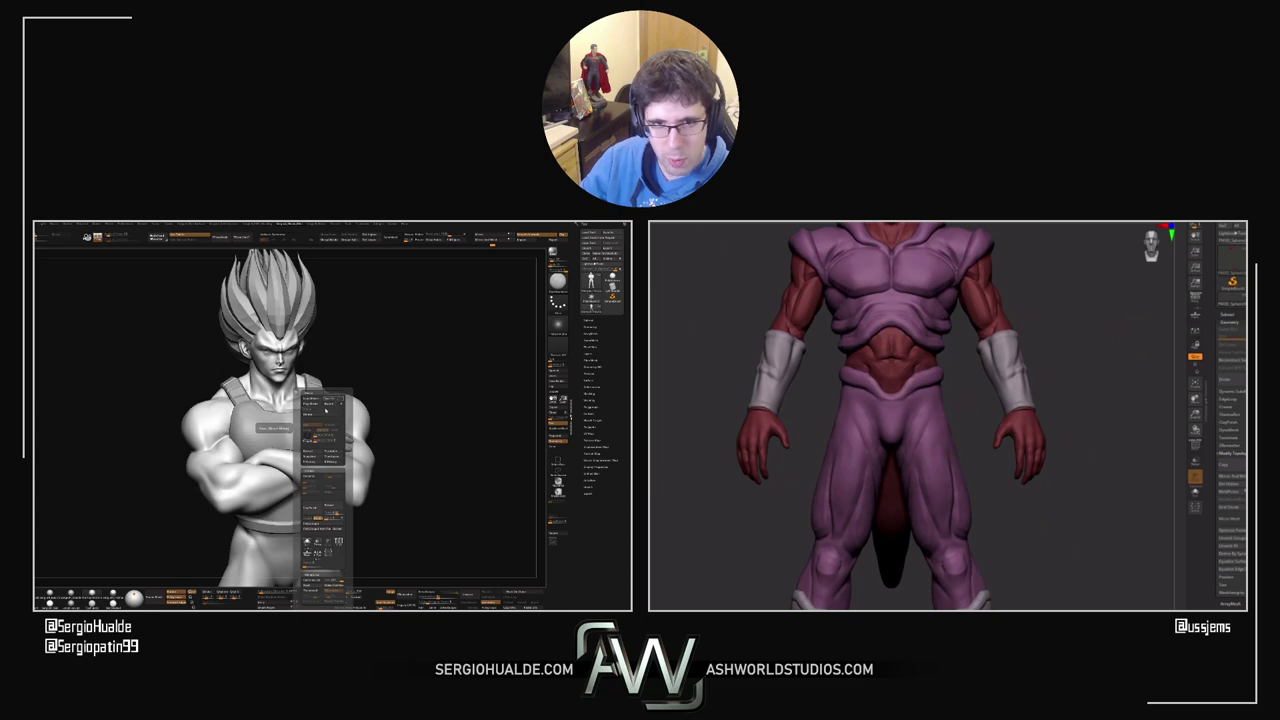
key("w")
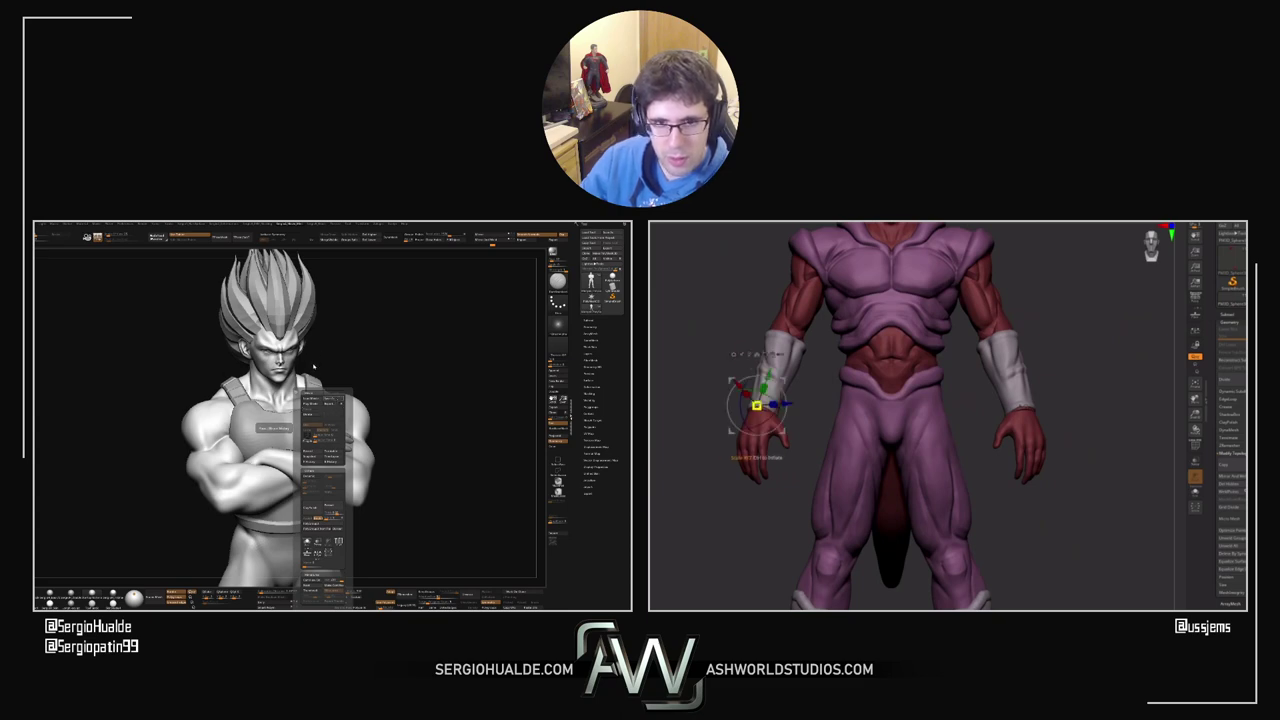
left_click_drag(757, 405, 741, 420)
key("ctrl+z")
key("q")
Step: Reposition the horned character's hand at the wrist cuff with the Gizmo
right_click_drag(988, 455, 976, 455, "ctrl")
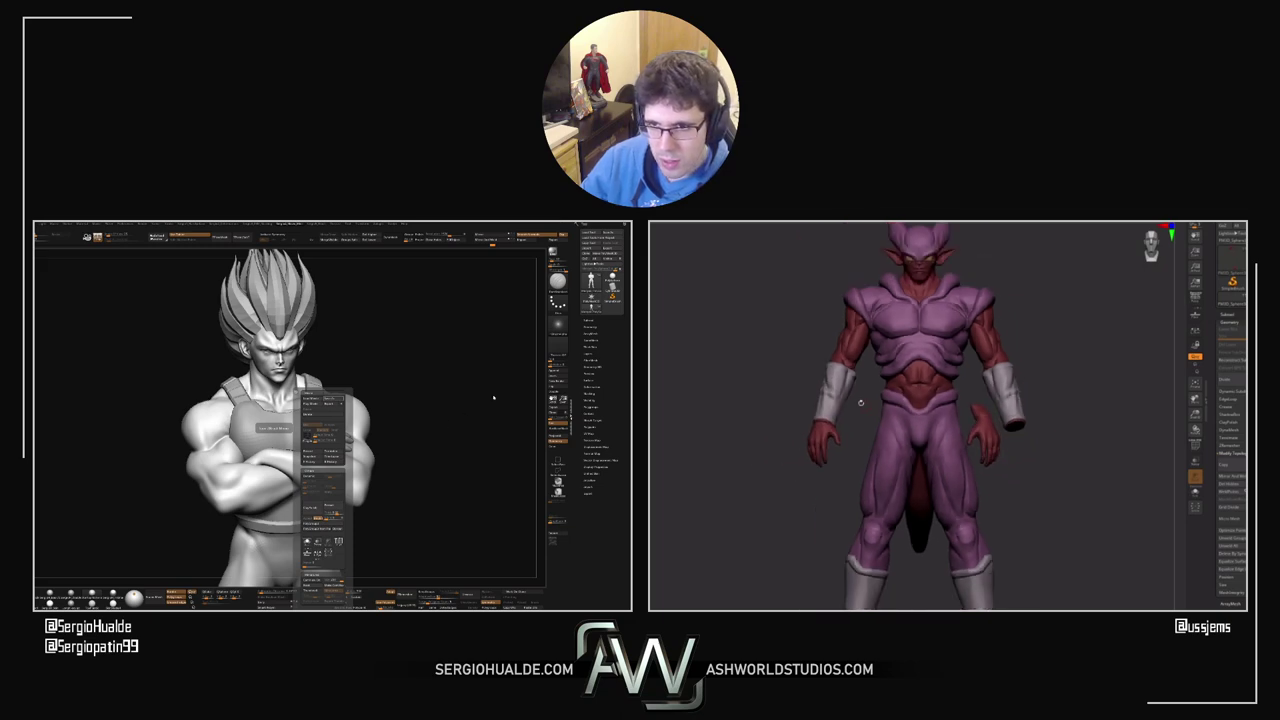
key("w")
left_click_drag(820, 418, 825, 413)
key("q")
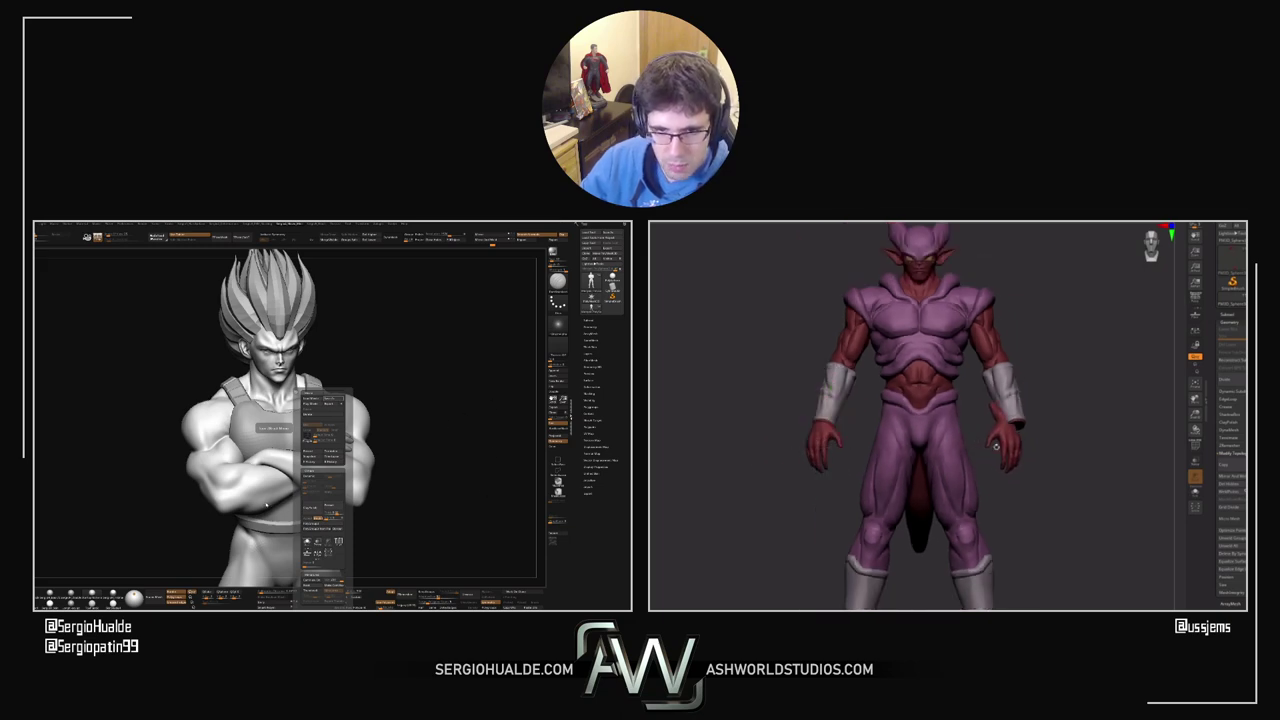
Step: Isolate the hands, delete the misplaced one, mirror the adjusted hand to the other side and show the full character
key("alt+s")
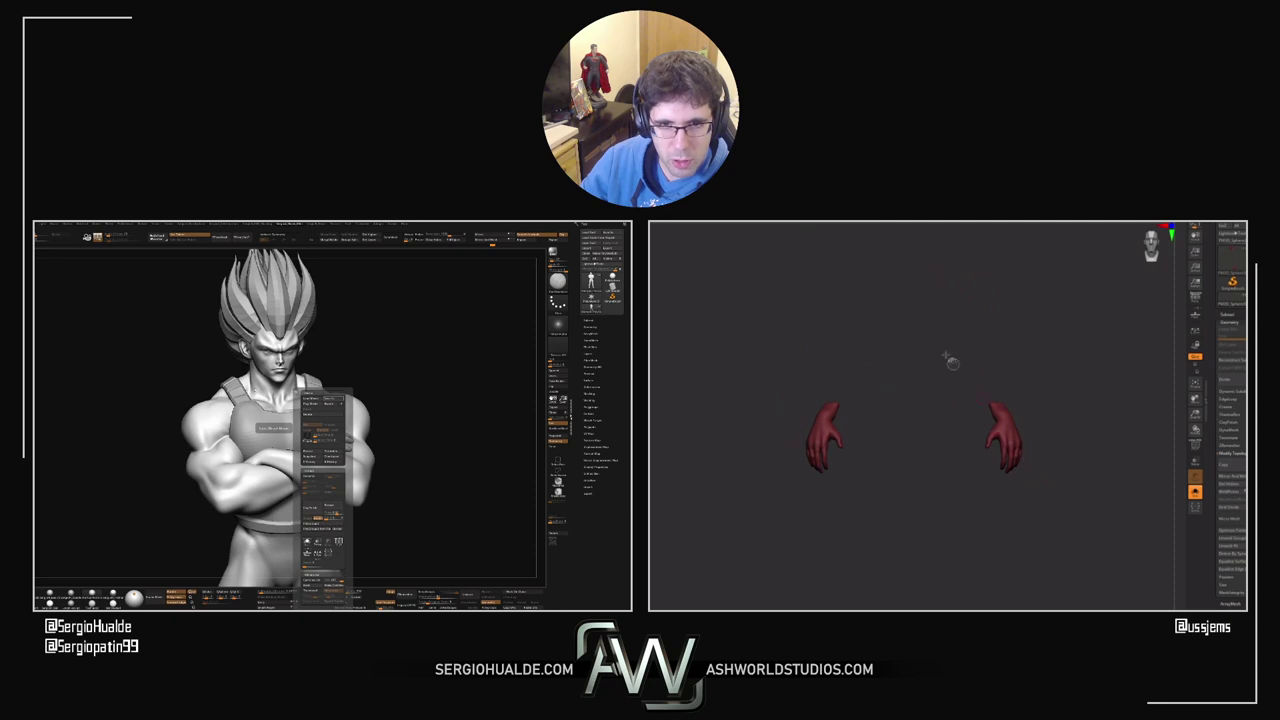
left_click_drag(940, 338, 1128, 580, "ctrl+alt+shift")
left_click(1238, 485)
left_click(1235, 476)
left_click(1195, 491)
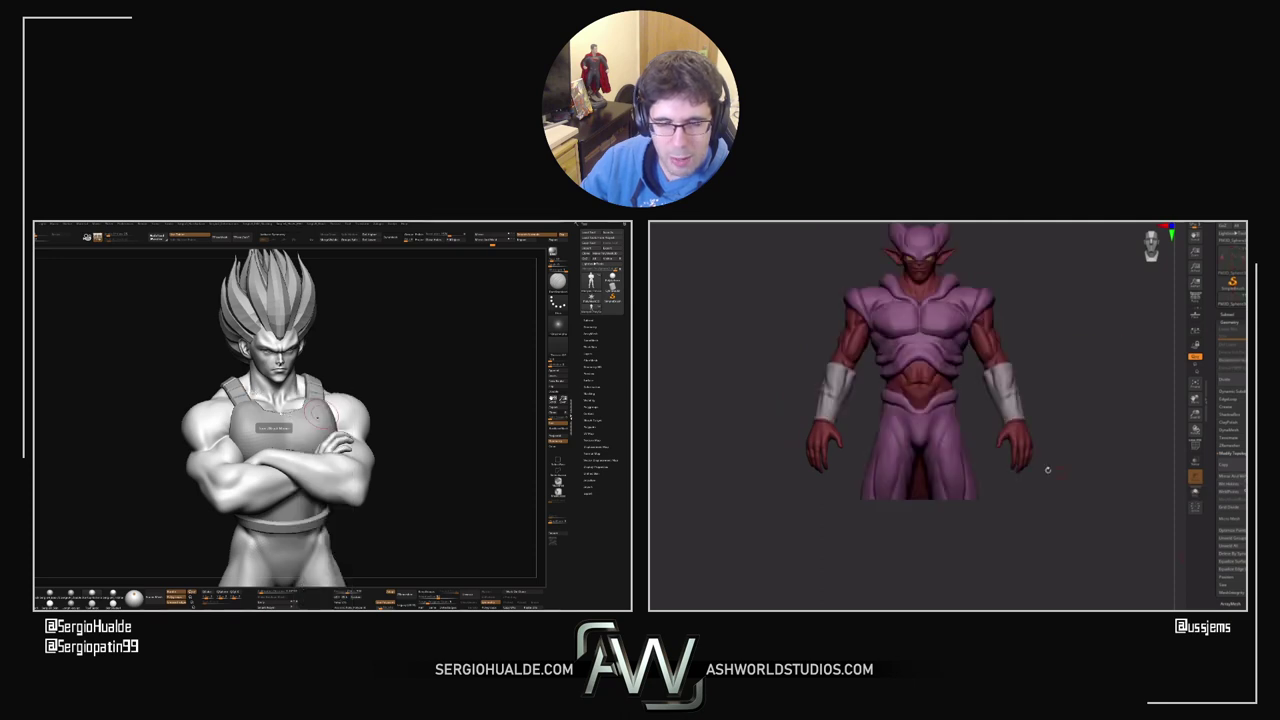
Step: Select the horned character's suit and waist mesh and isolate it around the exposed midriff
left_click_drag(1108, 412, 1092, 475, "alt")
left_click_drag(1037, 422, 1020, 389, "alt")
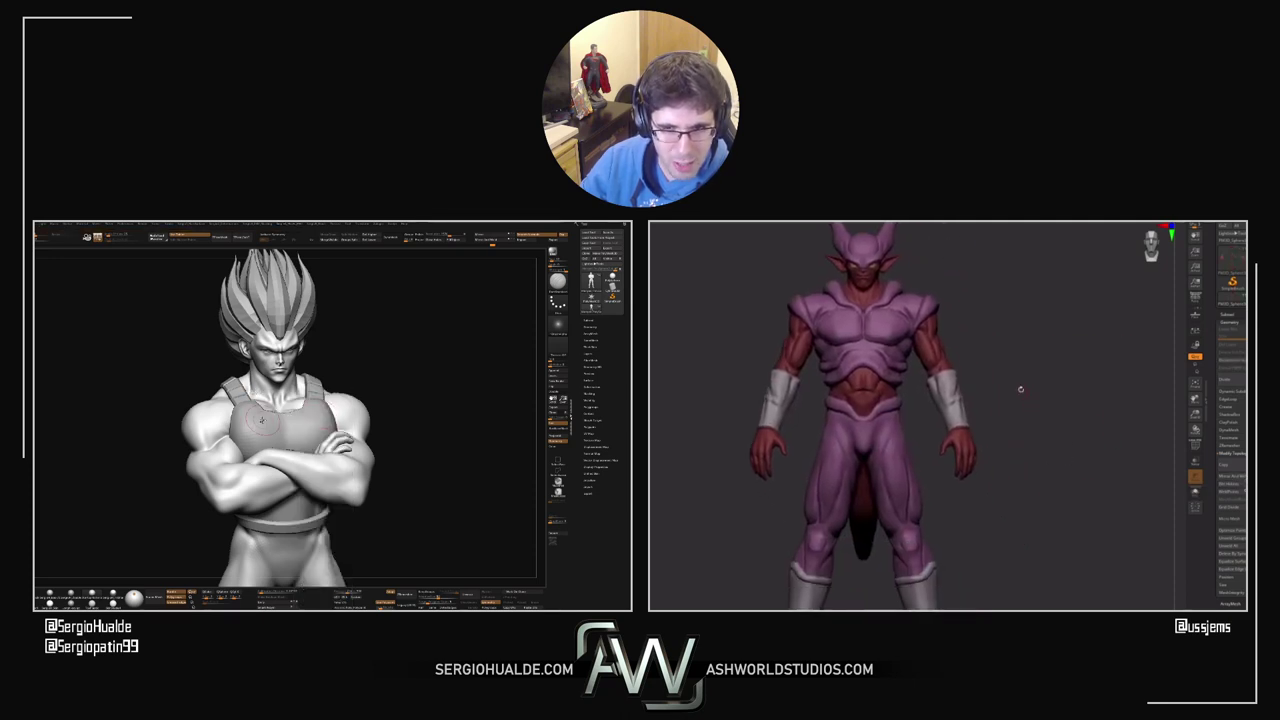
left_click_drag(968, 354, 927, 458, "alt")
left_click(1022, 463, "alt")
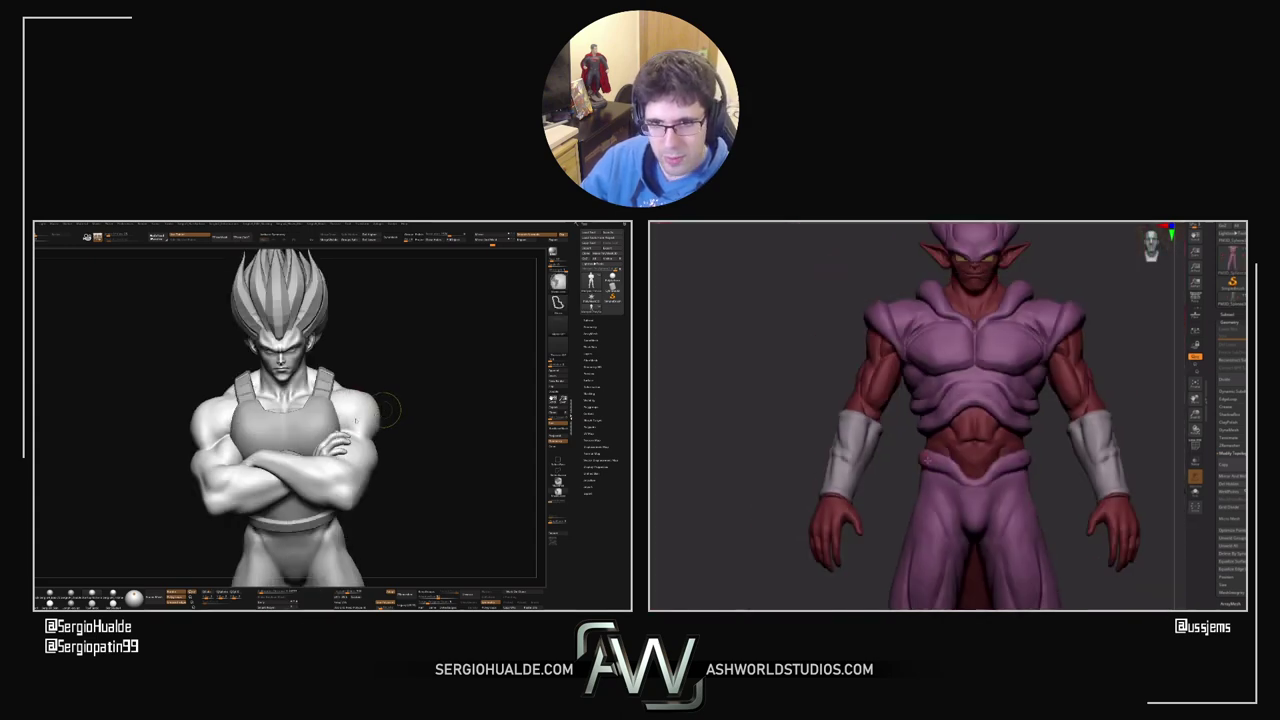
key("alt+s")
right_click_drag(962, 462, 970, 428)
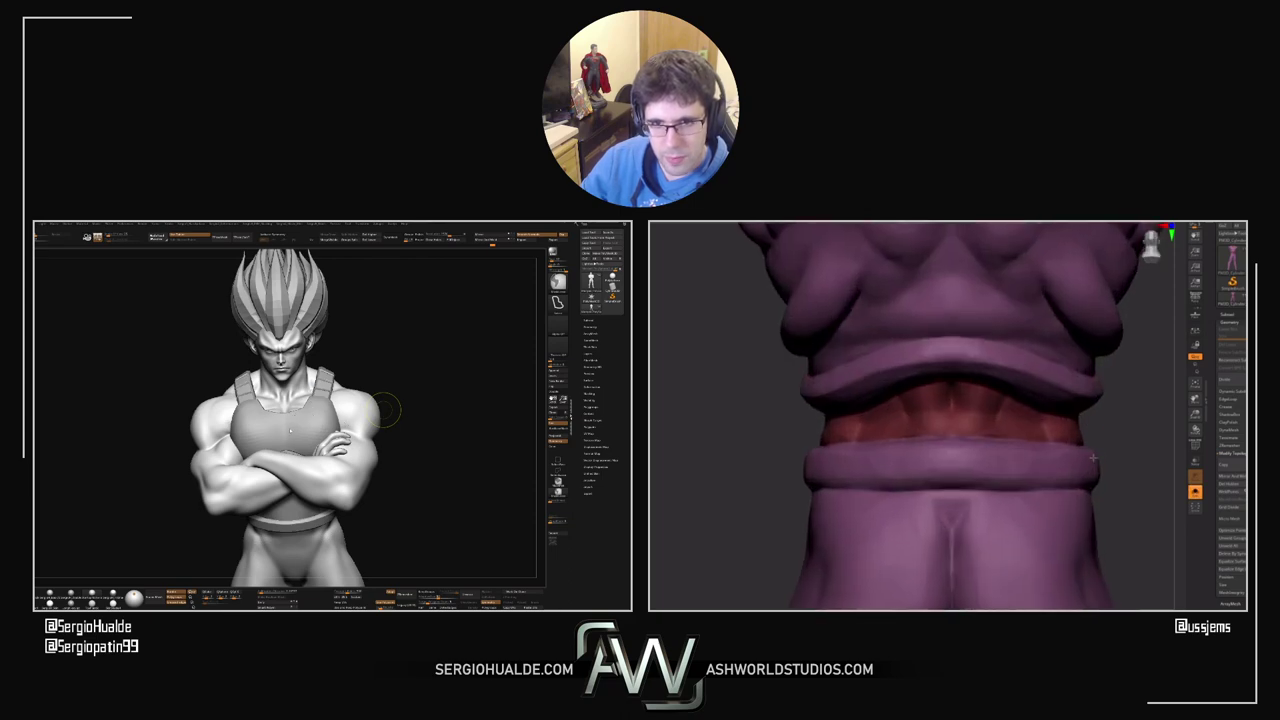
right_click_drag(288, 428, 318, 456)
right_click_drag(893, 408, 951, 430)
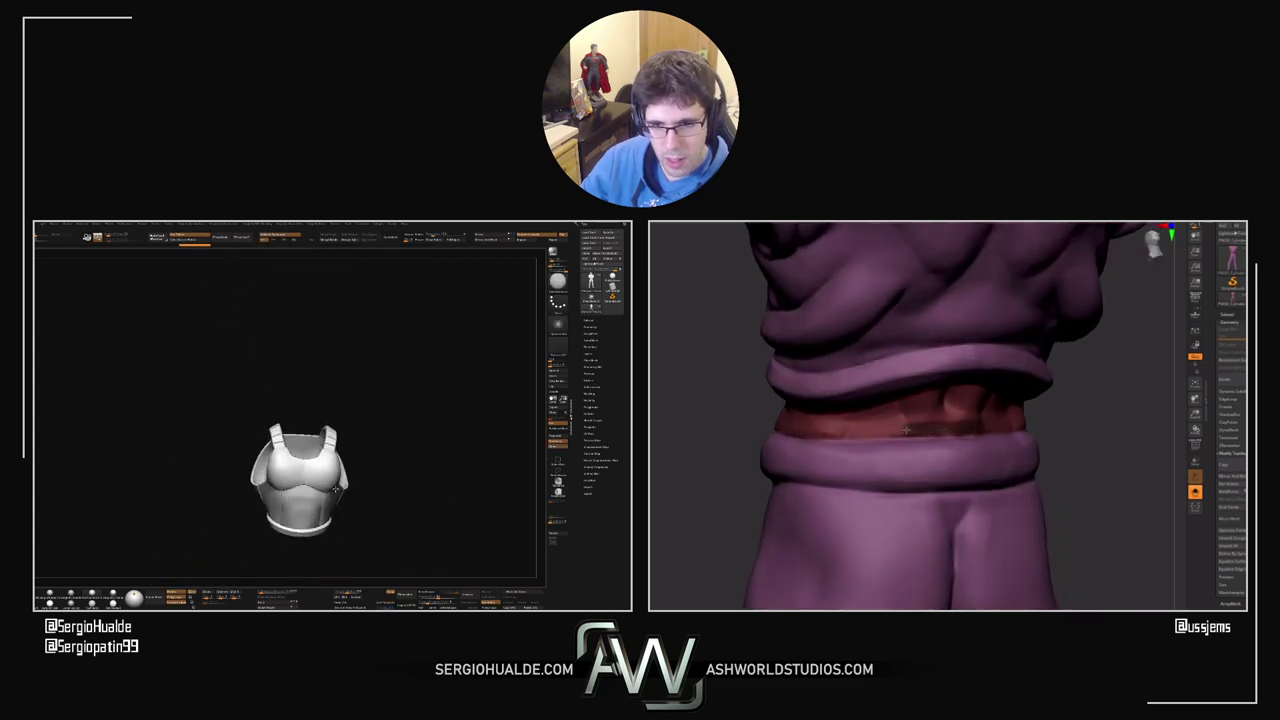
Step: Mask the strip of exposed skin just above the trousers' waistband around the horned character's back and side
left_click(602, 321)
left_click_drag(818, 432, 773, 428)
mouse_move(771, 427)
right_mouse_down()
mouse_move(800, 425)
mouse_move(794, 450)
right_mouse_up()
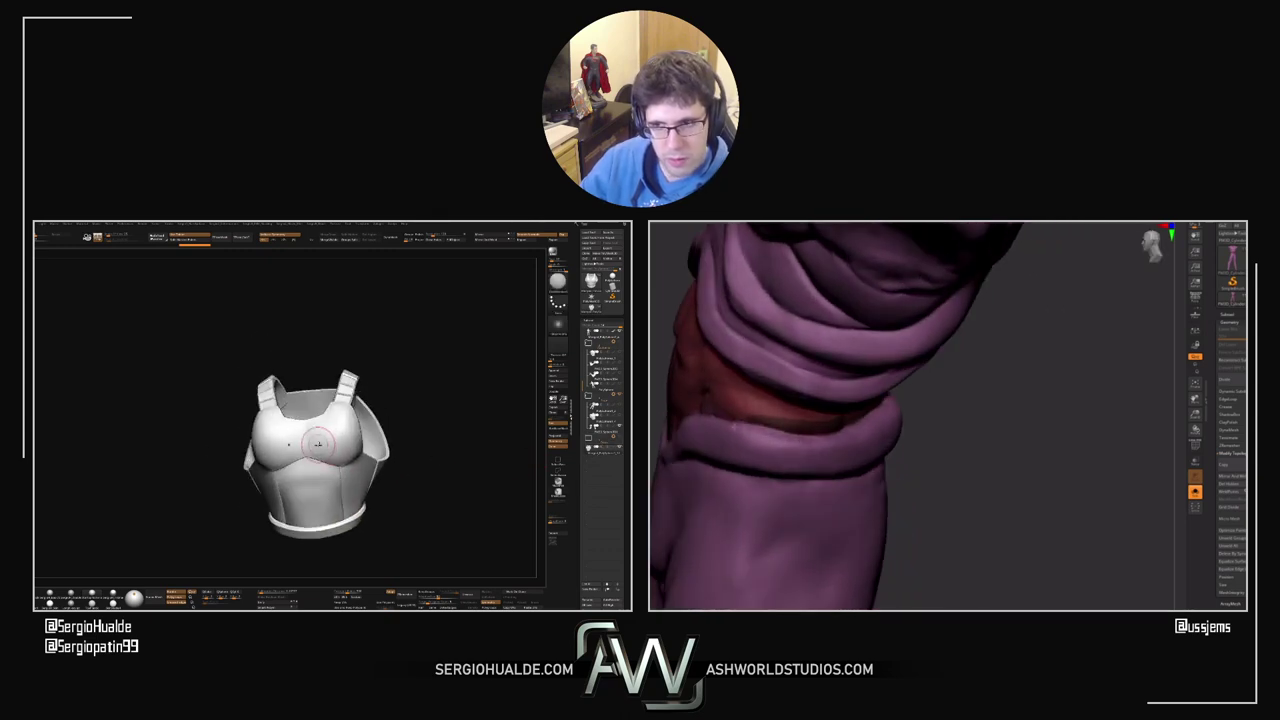
right_click_drag(790, 440, 766, 418)
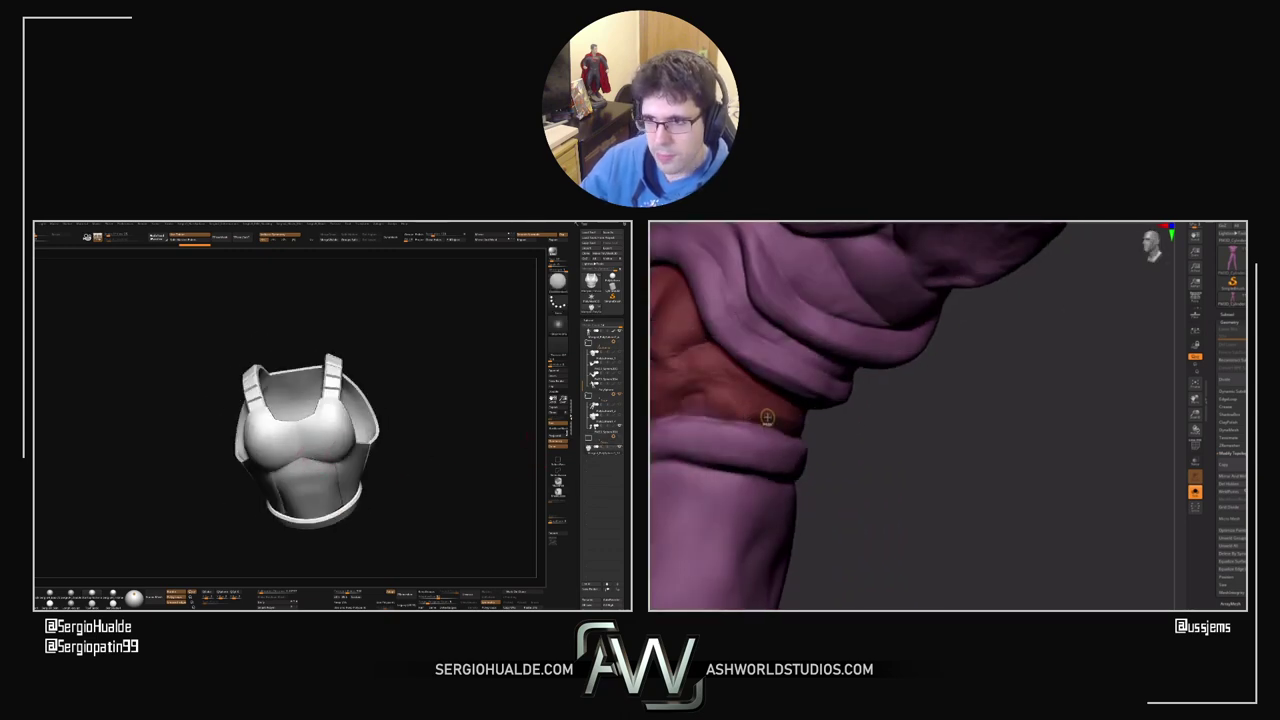
left_click_drag(734, 413, 676, 407)
right_click_drag(670, 406, 679, 407)
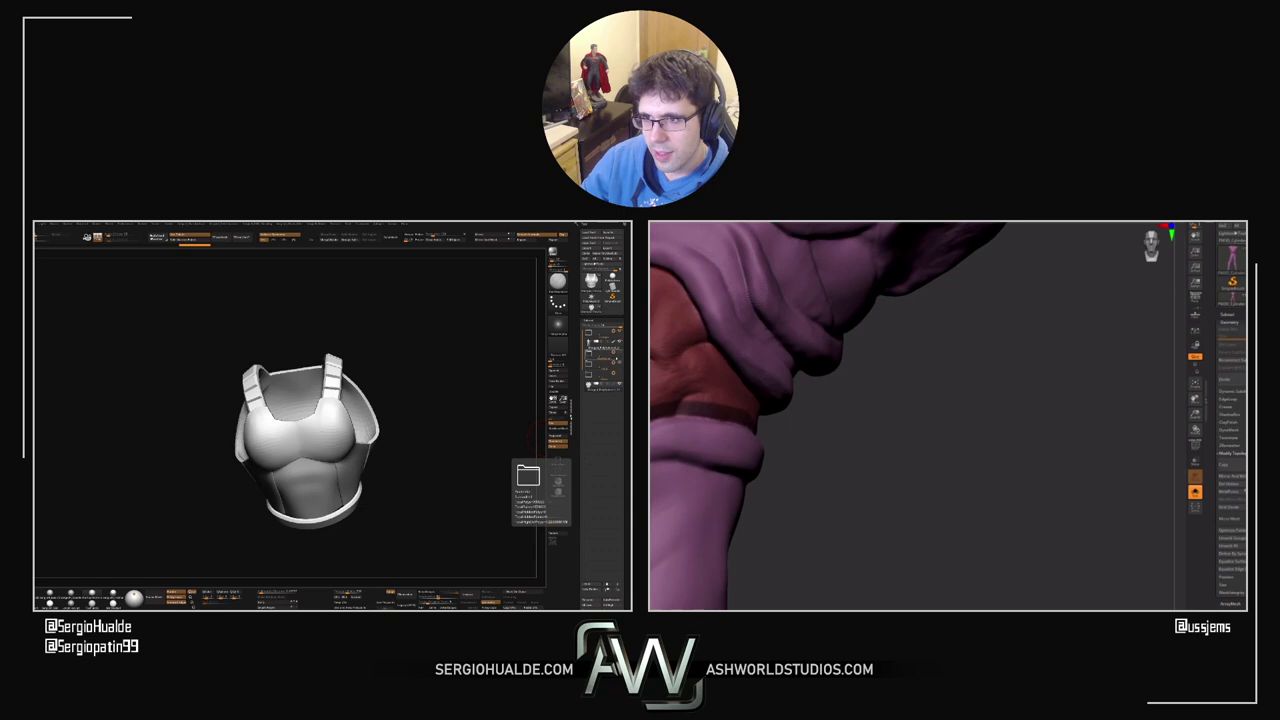
Step: Resize the brush and extend the mask over the lower abdomen and around the side of the waist
left_click_drag(1100, 530, 1165, 520)
key("s")
mouse_move(845, 427)
left_mouse_down("ctrl")
mouse_move(882, 465)
mouse_move(869, 455)
mouse_move(895, 437)
mouse_move(858, 425)
left_mouse_up("ctrl")
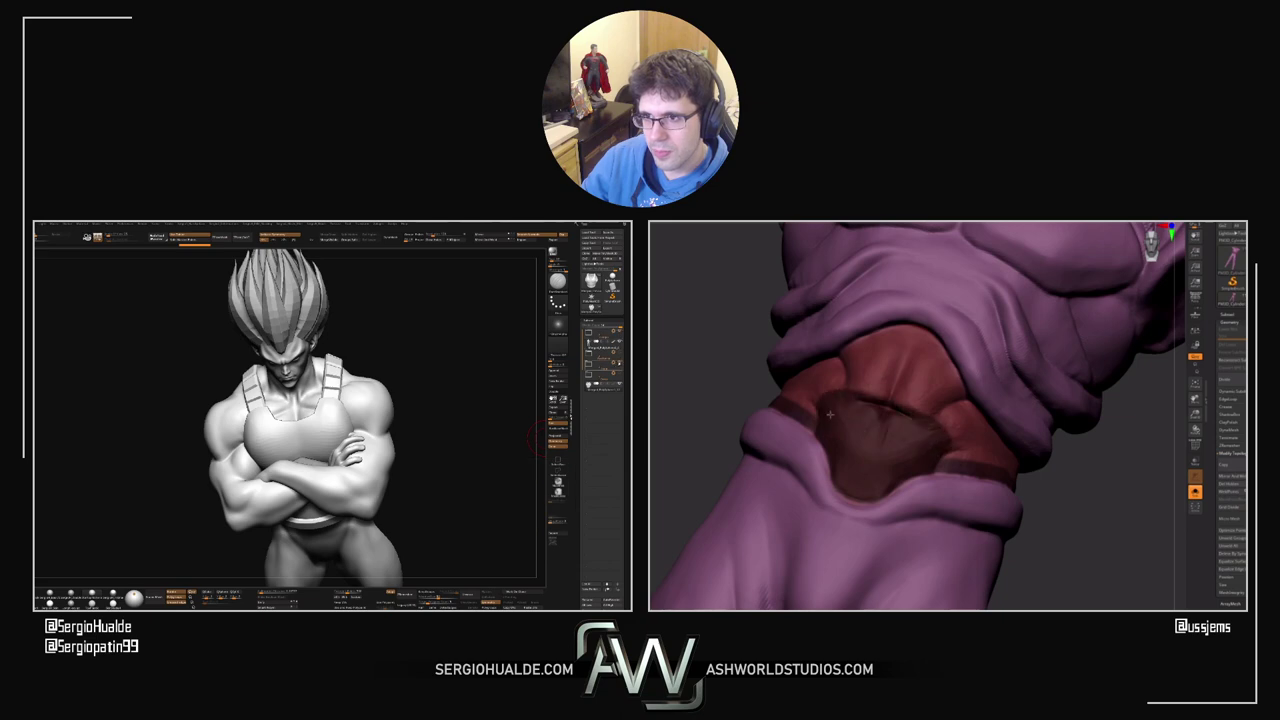
right_click_drag(829, 413, 800, 398)
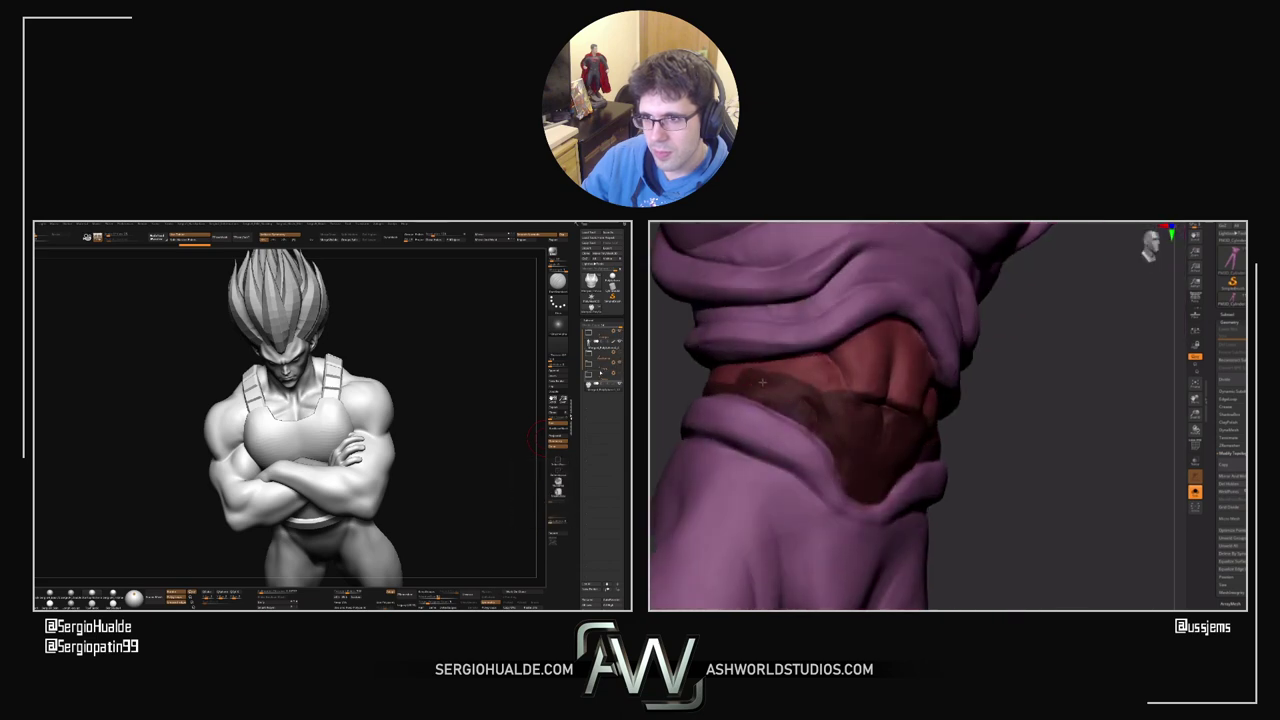
left_click_drag(762, 382, 738, 375, "ctrl")
right_click_drag(711, 375, 698, 379)
left_click_drag(712, 379, 694, 381, "ctrl")
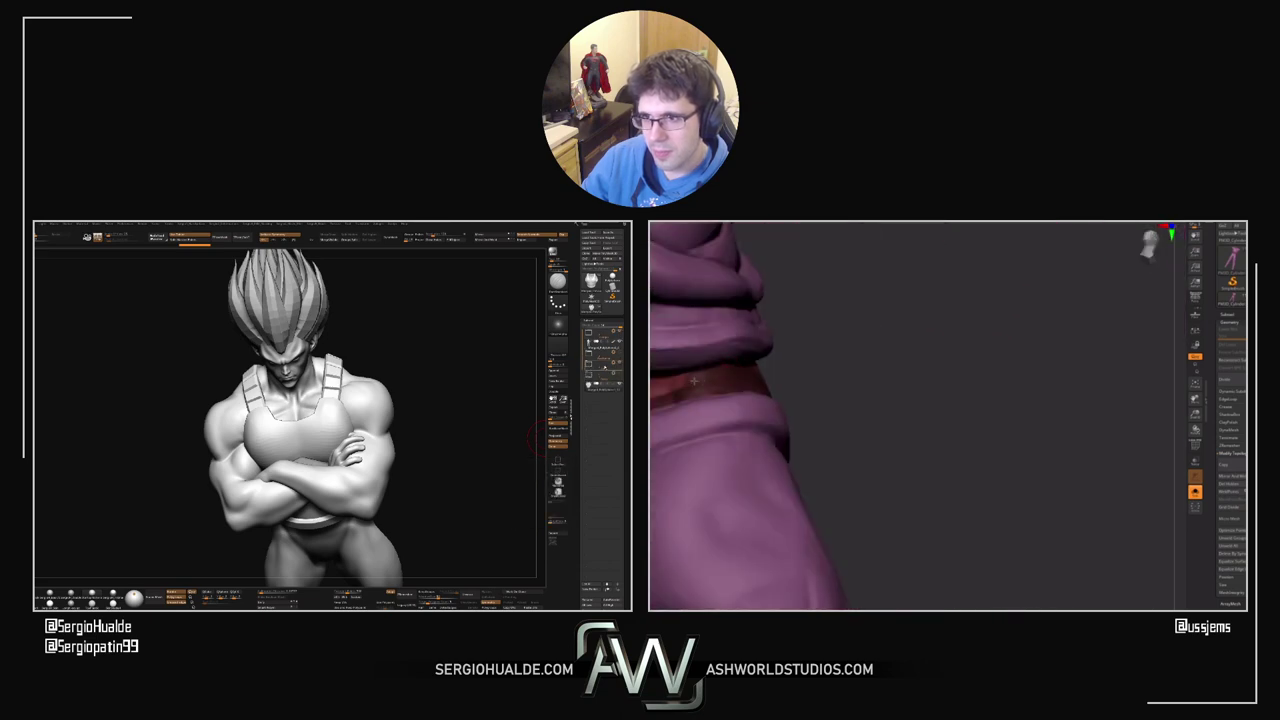
right_click_drag(694, 380, 821, 357)
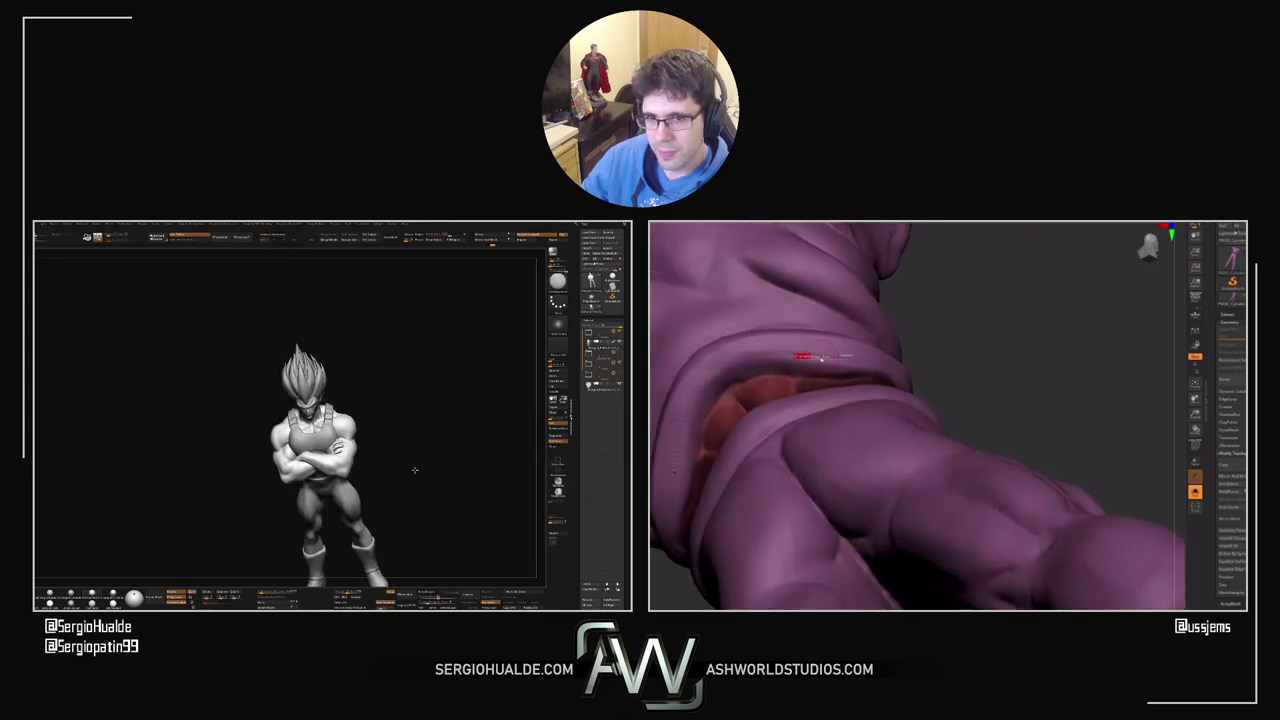
Step: Frame the whole crossed-arm figure from the front and hide its arms
left_click_drag(415, 470, 385, 419)
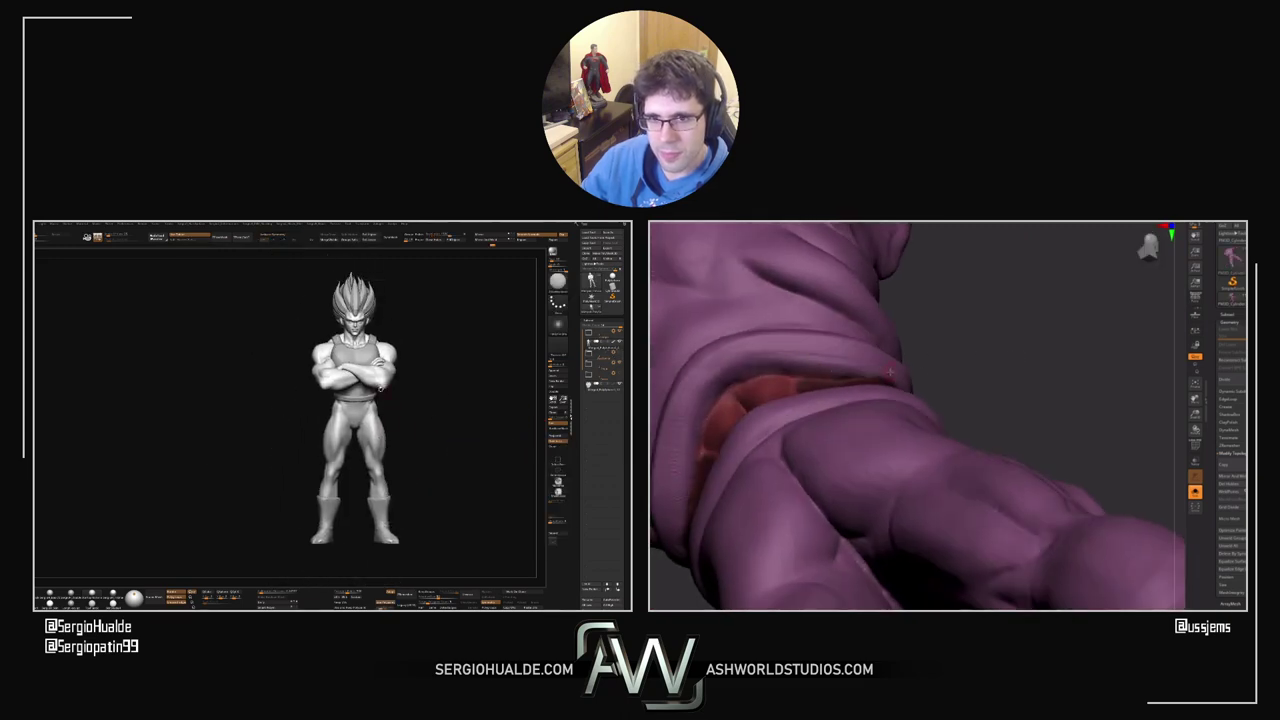
right_click_drag(891, 372, 874, 377)
left_click(380, 389, "ctrl+shift")
left_click(380, 388, "ctrl+shift")
left_click(372, 383, "ctrl+shift")
right_click_drag(371, 400, 368, 474, "ctrl")
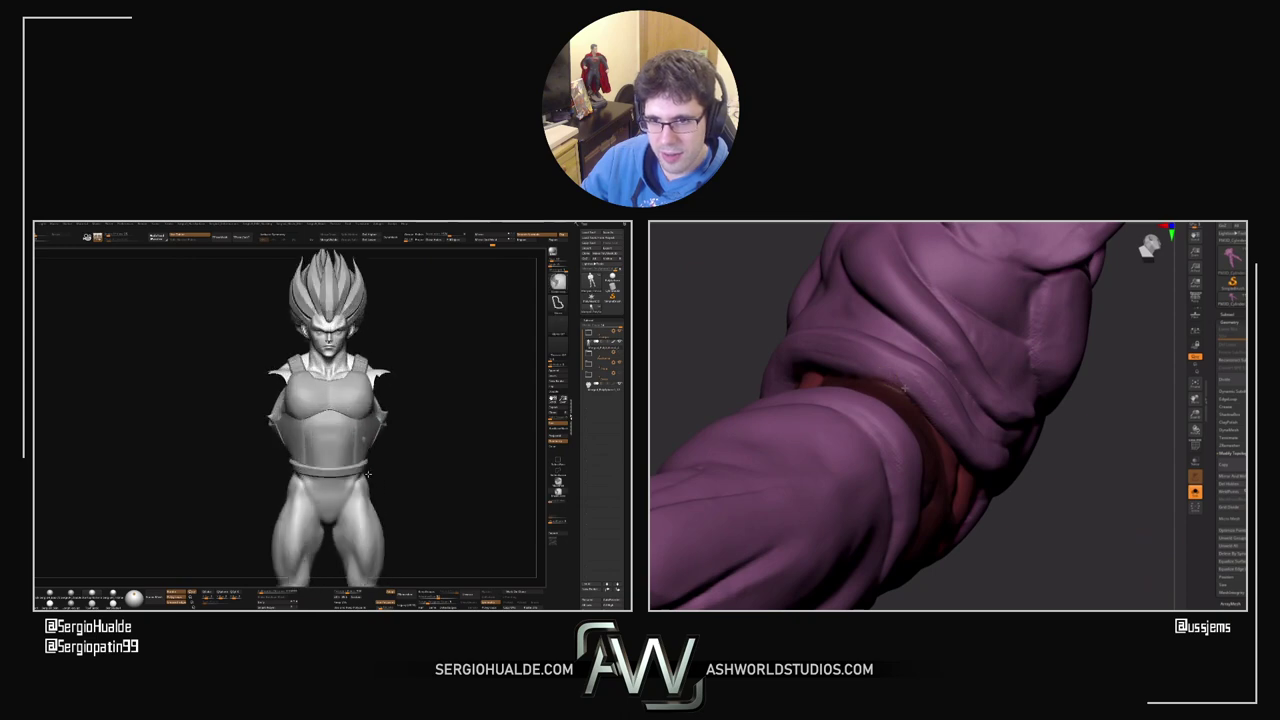
Step: Isolate the crossed-arm figure's chest armour, then select and isolate the body underneath it
left_click_drag(368, 474, 478, 406, "alt")
left_click(606, 391)
right_click_drag(941, 430, 921, 424)
key("alt+shift+s")
key("alt+shift+s")
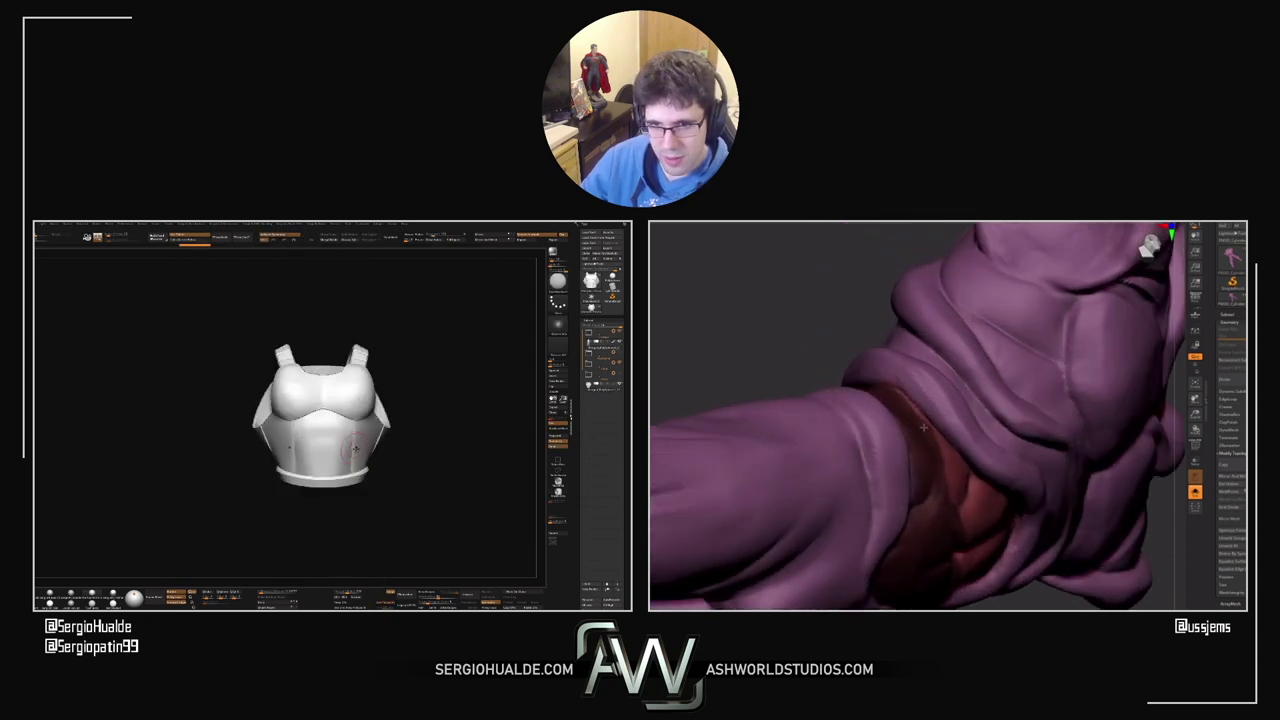
left_click(360, 497, "alt")
key("alt+shift+s")
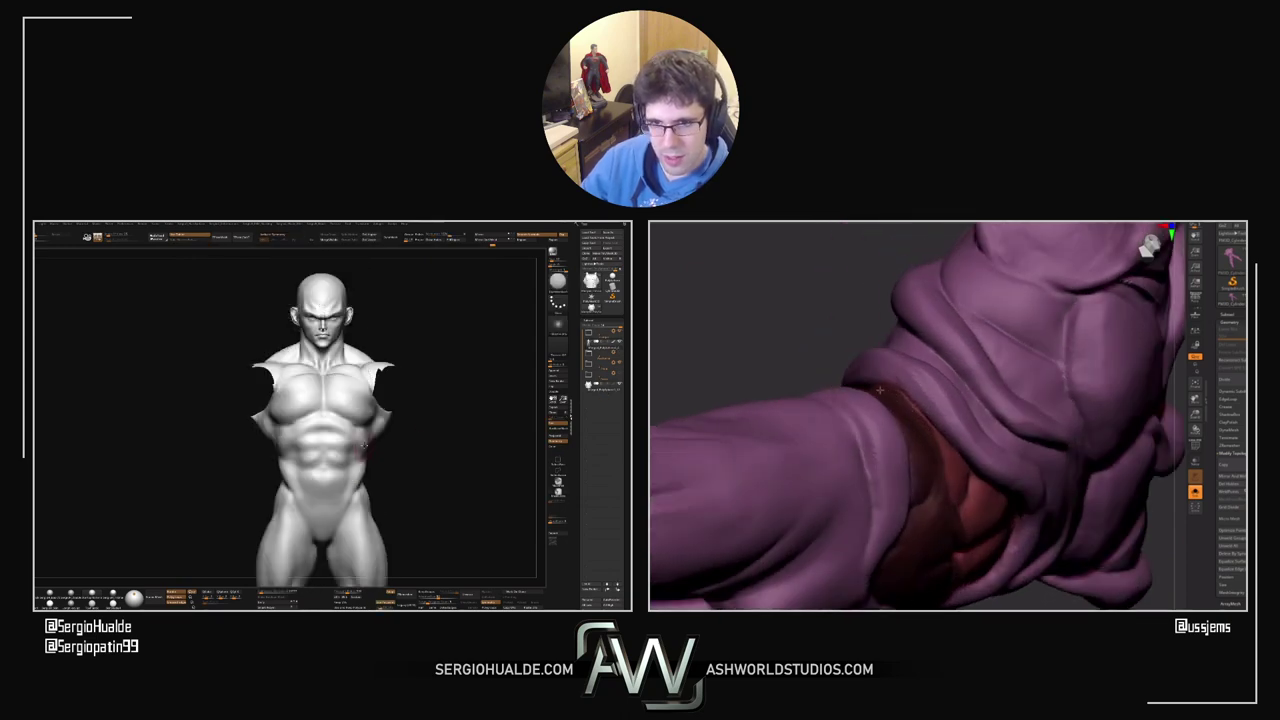
Step: Select the crossed-arm figure's isolated body and bring back its hair and chest armour in a closer three-quarter view
mouse_move(363, 443)
right_mouse_down()
mouse_move(362, 488)
mouse_move(360, 447)
right_mouse_up()
right_click_drag(914, 418, 931, 420)
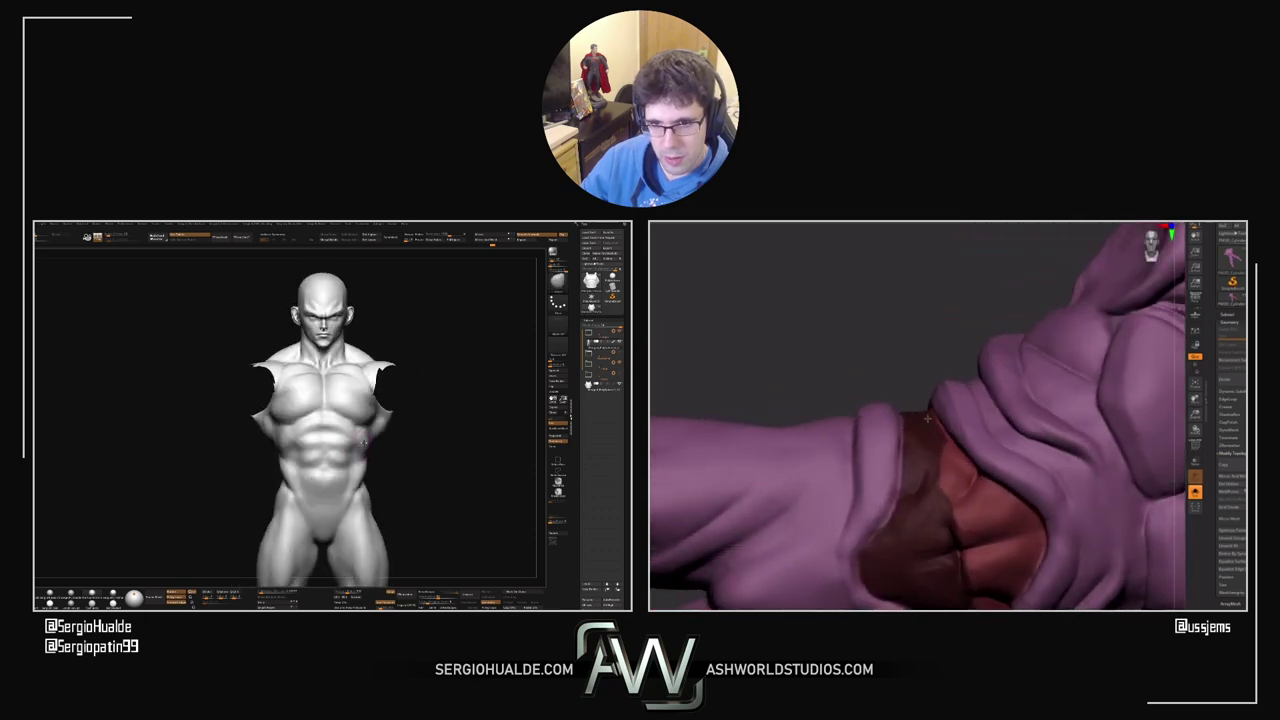
left_click(363, 445, "ctrl+shift")
left_click(363, 445, "ctrl+shift")
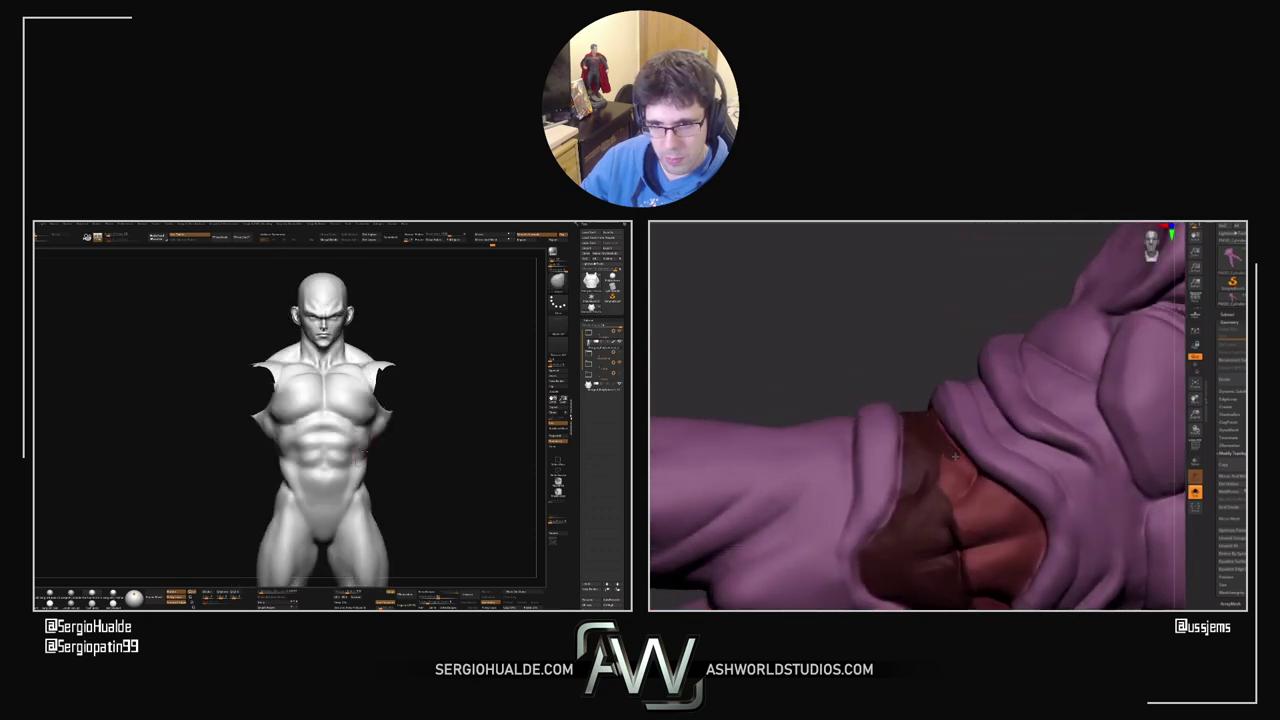
mouse_move(971, 476)
right_mouse_down()
mouse_move(965, 450)
mouse_move(957, 460)
right_mouse_up()
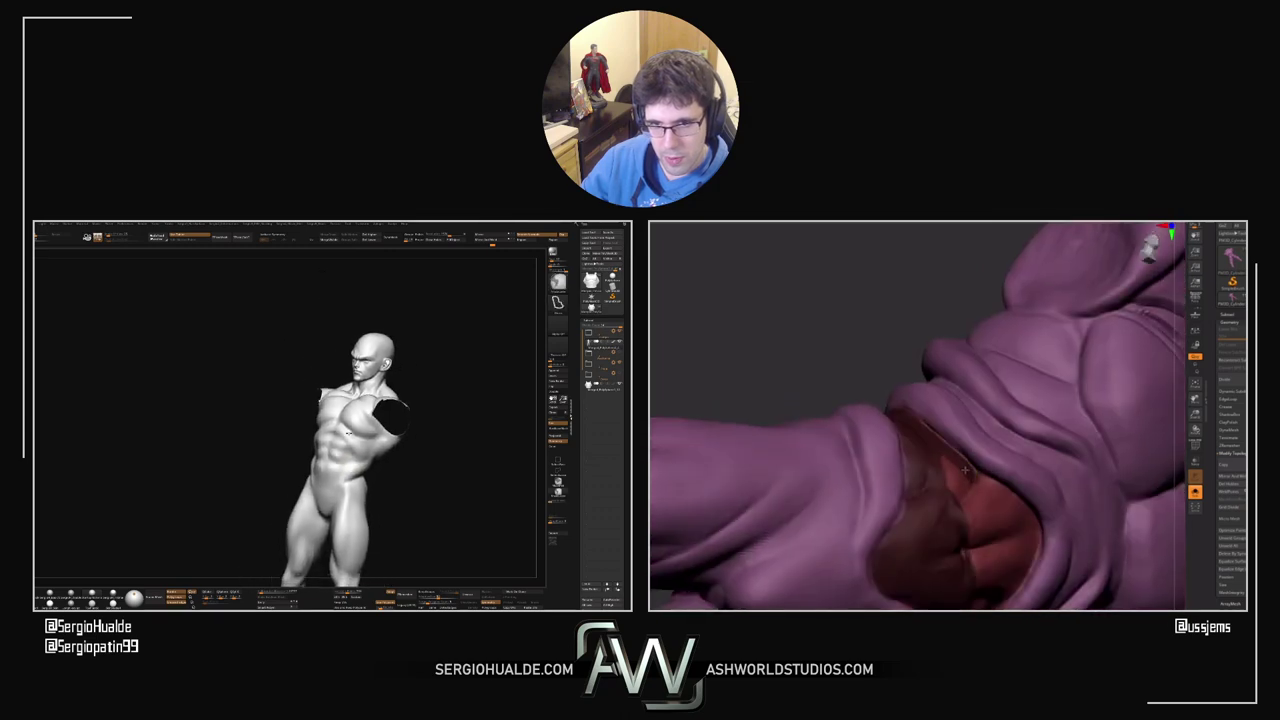
left_click(346, 456, "alt")
right_click_drag(346, 458, 372, 440)
right_click_drag(462, 438, 440, 441)
left_click_drag(439, 441, 350, 424)
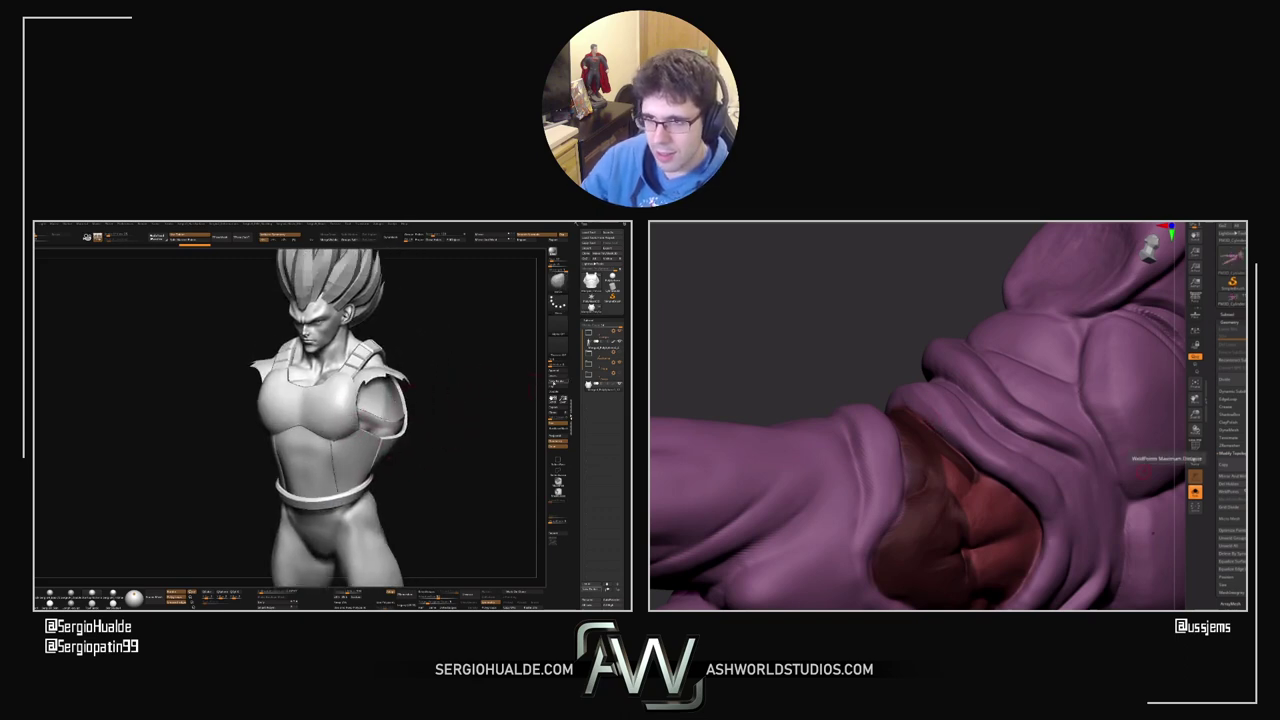
Step: Append a cylinder primitive as a new subtool of the crossed-arm figure
left_click(559, 374)
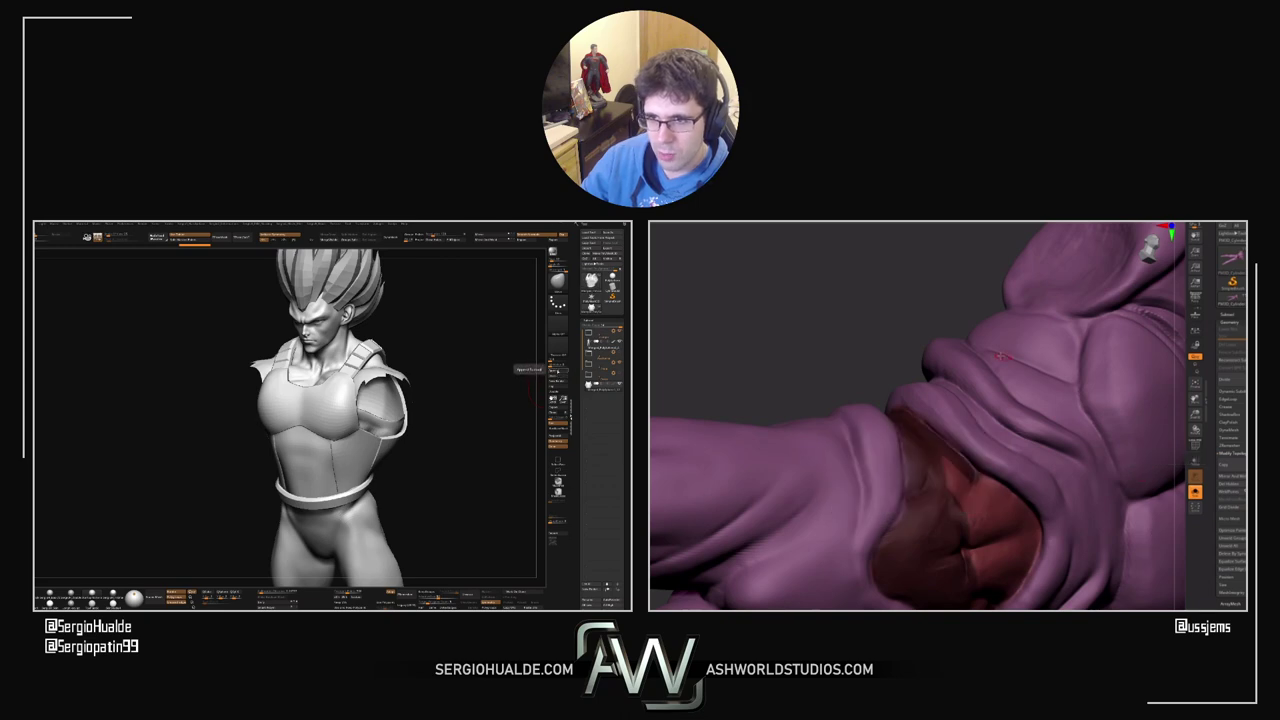
left_click(559, 373)
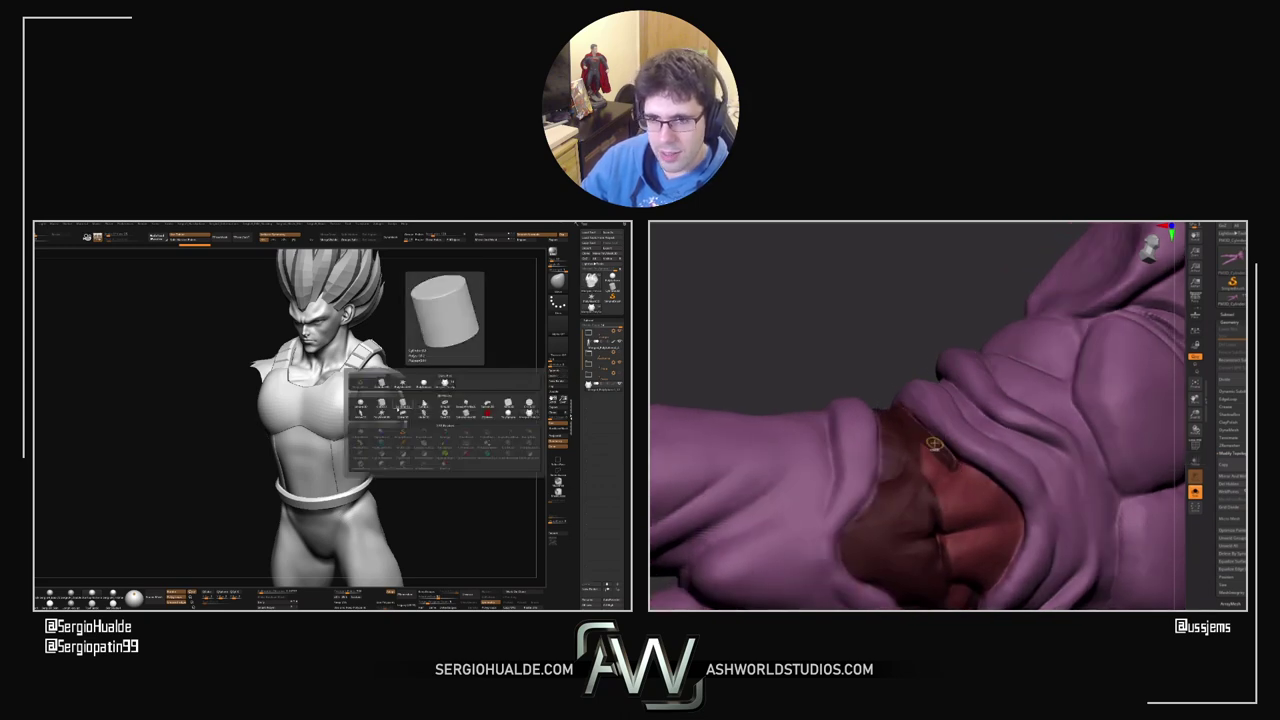
left_click(401, 405)
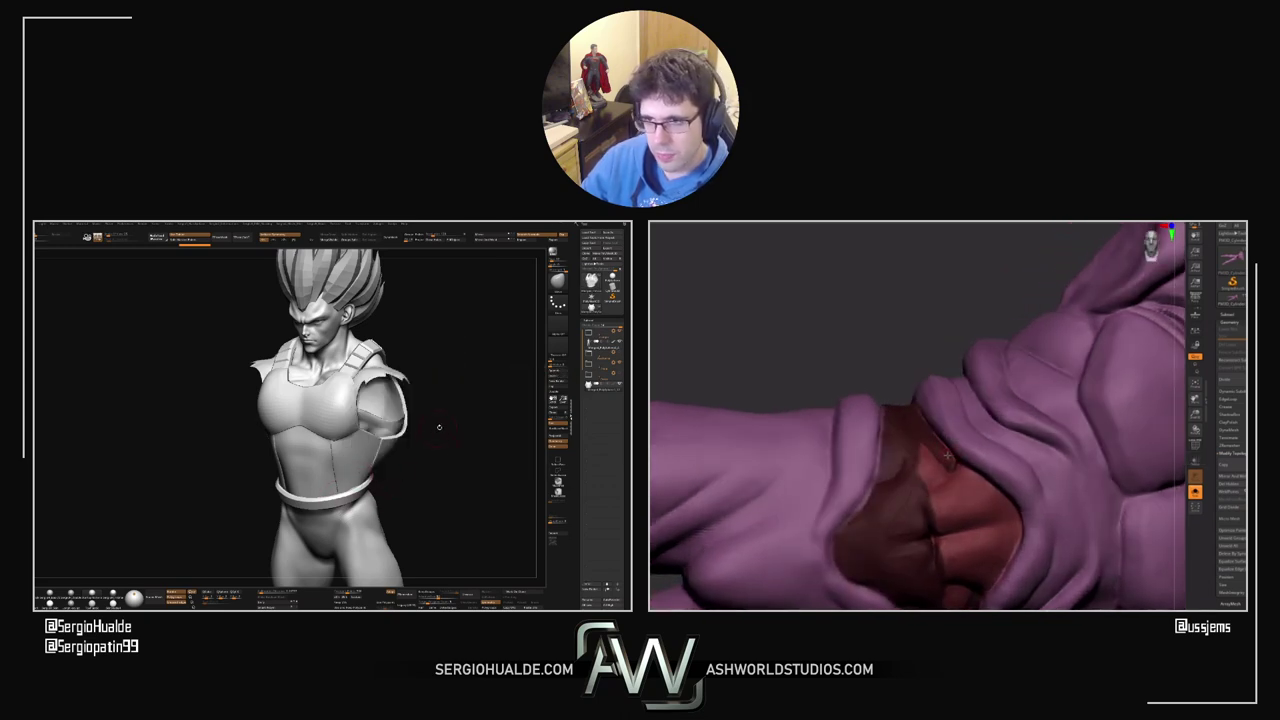
Step: Add a flat plane as a new subtool to the armoured character and make it the active subtool
left_click_drag(441, 413, 340, 443)
mouse_move(340, 442)
right_mouse_down()
mouse_move(346, 406)
mouse_move(314, 457)
mouse_move(330, 425)
right_mouse_up()
left_click_drag(290, 446, 378, 415)
right_click_drag(378, 420, 350, 442)
mouse_move(353, 434)
left_mouse_down()
mouse_move(356, 405)
mouse_move(333, 433)
left_mouse_up()
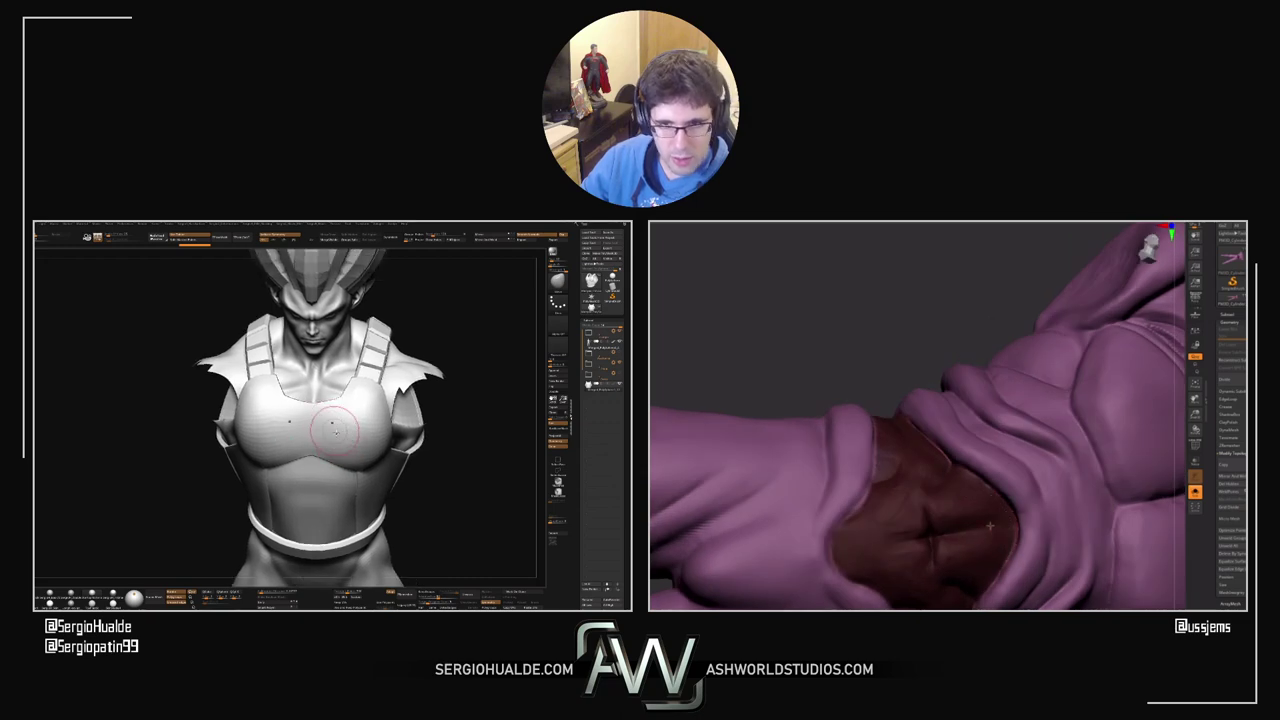
left_click_drag(468, 372, 478, 399)
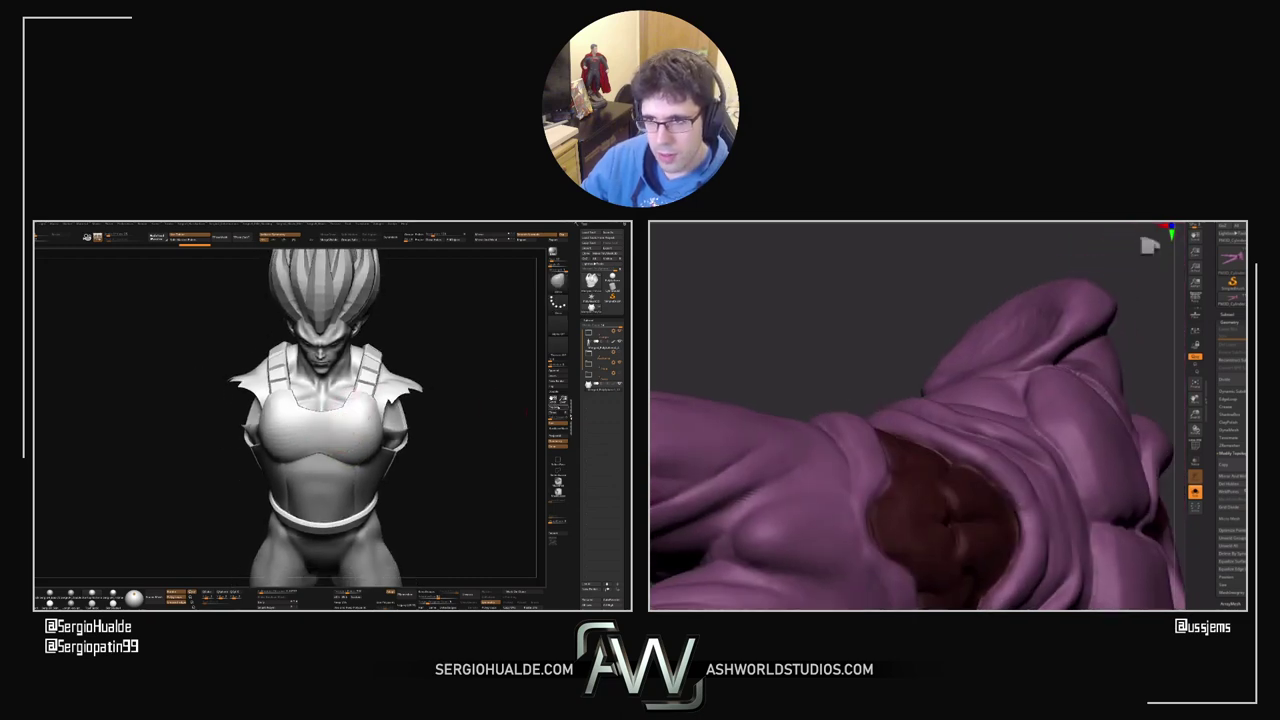
key("b")
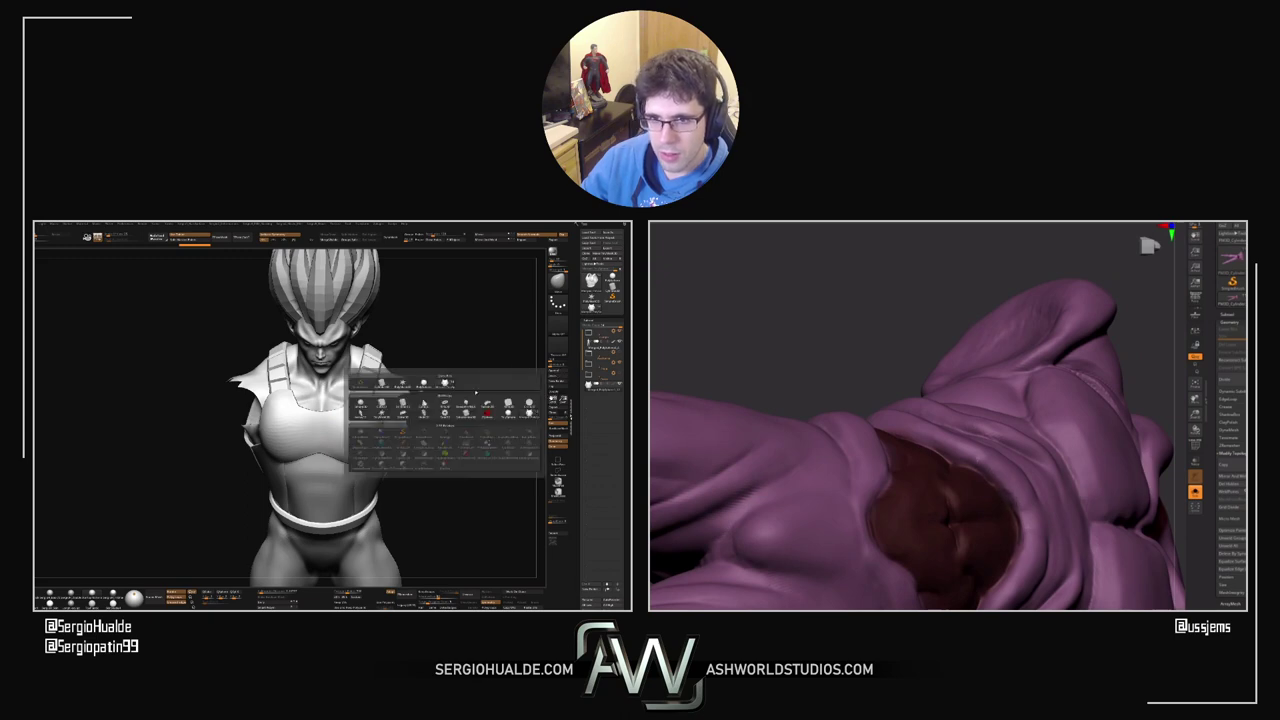
left_click(382, 404)
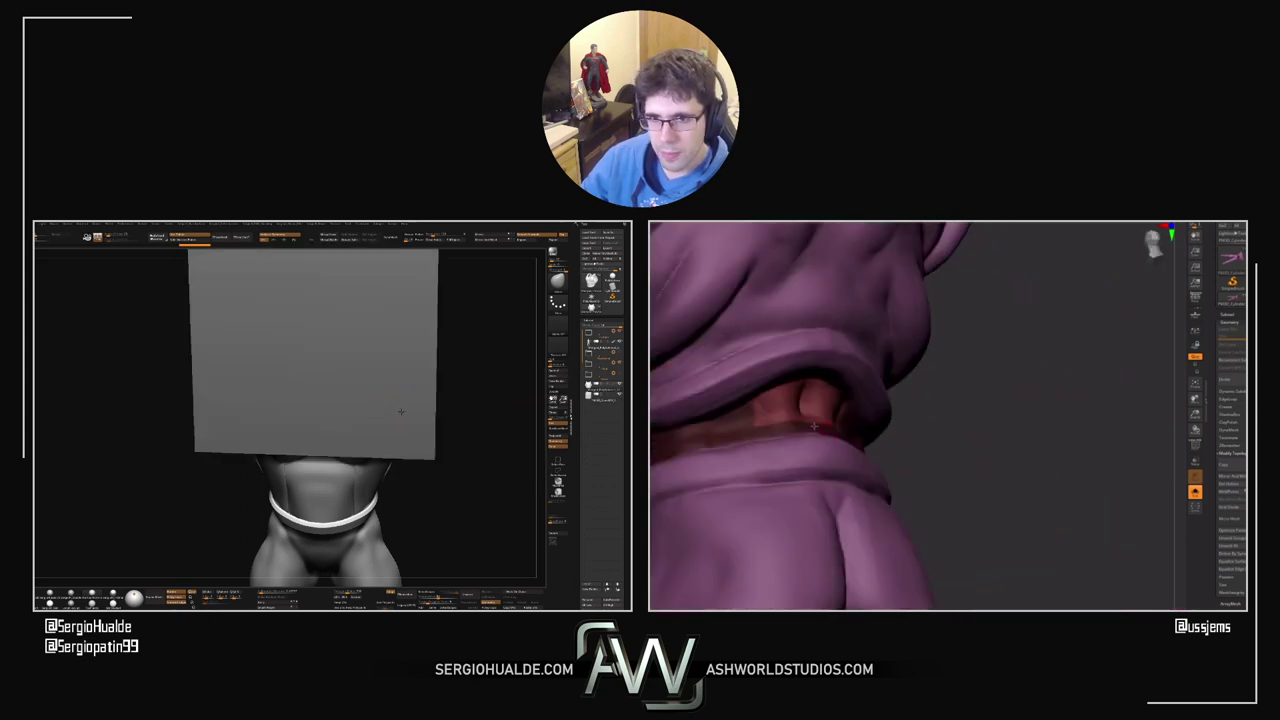
left_click(397, 413, "alt")
Step: Isolate a small square patch of the plane's polygons and bring up the transform gizmo for it
mouse_move(396, 415)
right_mouse_down()
mouse_move(377, 483)
mouse_move(351, 474)
mouse_move(349, 426)
right_mouse_up()
key("f")
key("shift+f")
left_click_drag(302, 430, 357, 480, "ctrl+shift")
mouse_move(350, 476)
right_mouse_down("ctrl")
mouse_move(351, 463)
mouse_move(328, 469)
mouse_move(348, 461)
right_mouse_up("ctrl")
left_click_drag(384, 418, 456, 480, "ctrl+shift")
right_click_drag(394, 451, 382, 426)
key("alt+s")
key("w")
left_click(222, 339)
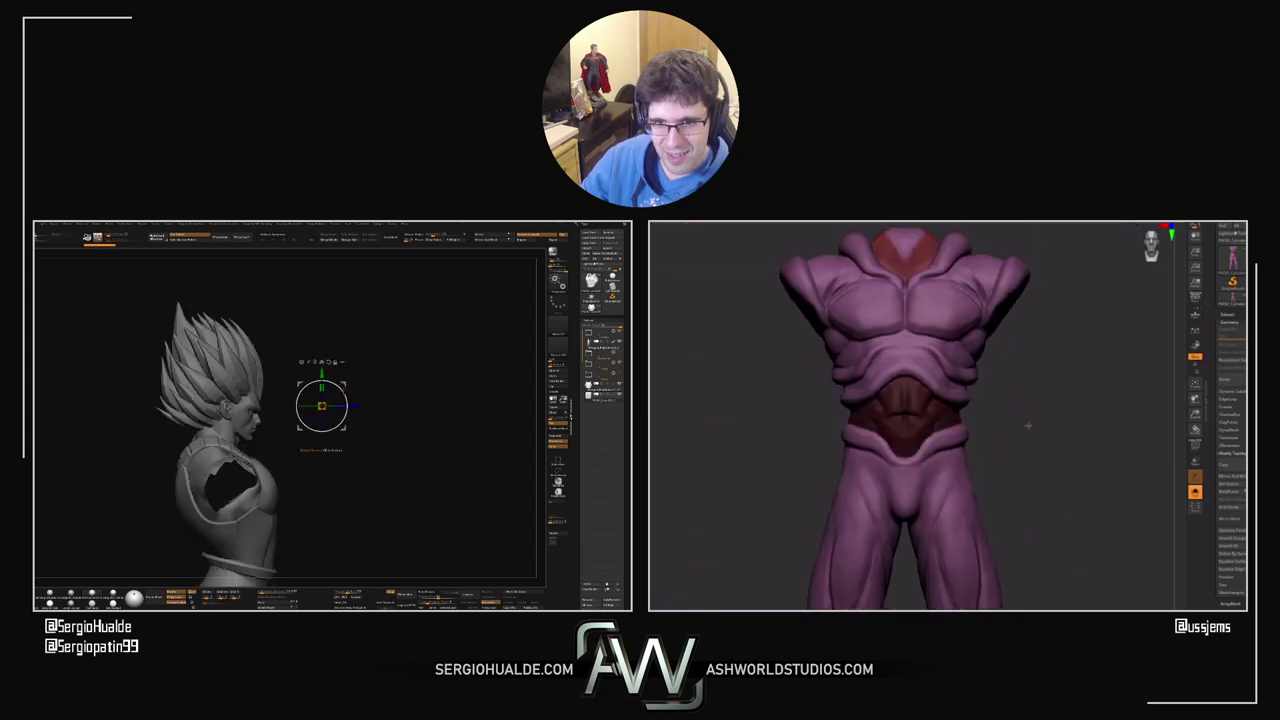
left_click_drag(347, 387, 297, 495, "ctrl")
right_click_drag(299, 494, 282, 492)
key("ctrl+z")
Step: Position the square patch in front of the abdomen armour, off-centre below the chest plate, and mirror it to the opposite side
left_click_drag(343, 384, 295, 489)
right_click_drag(295, 489, 266, 442)
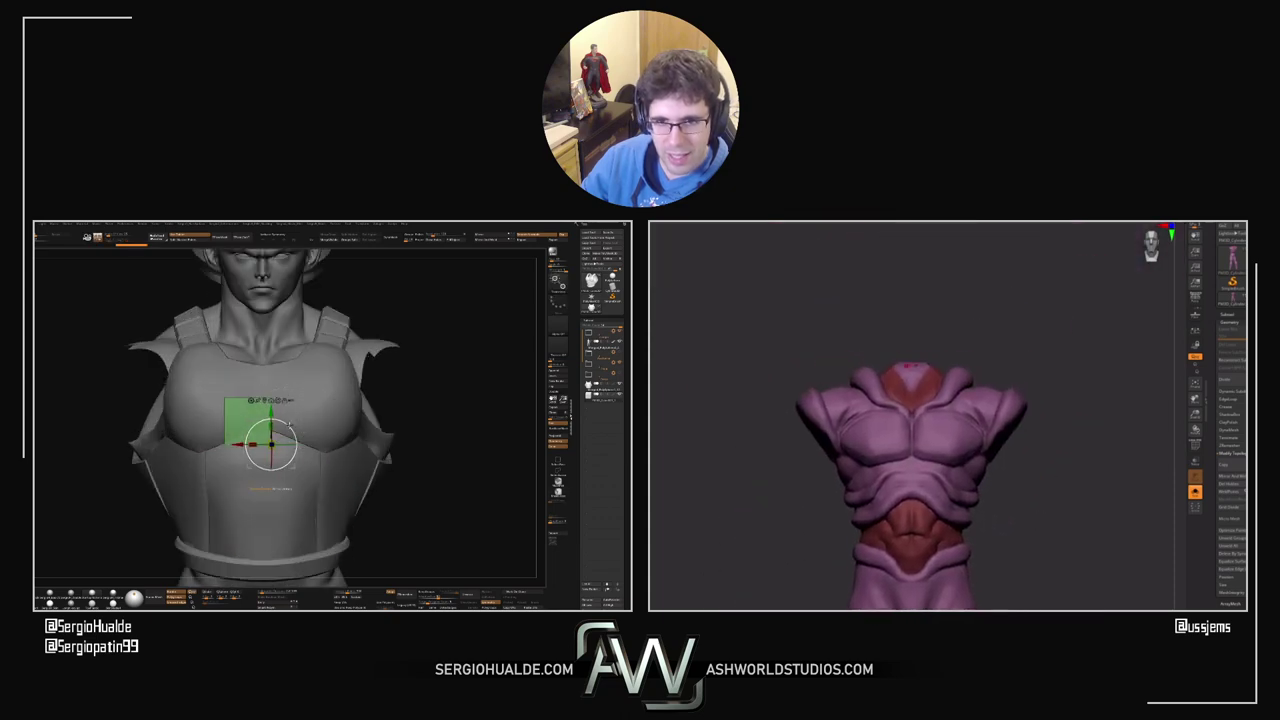
mouse_move(265, 441)
left_mouse_down()
mouse_move(259, 459)
mouse_move(240, 441)
left_mouse_up()
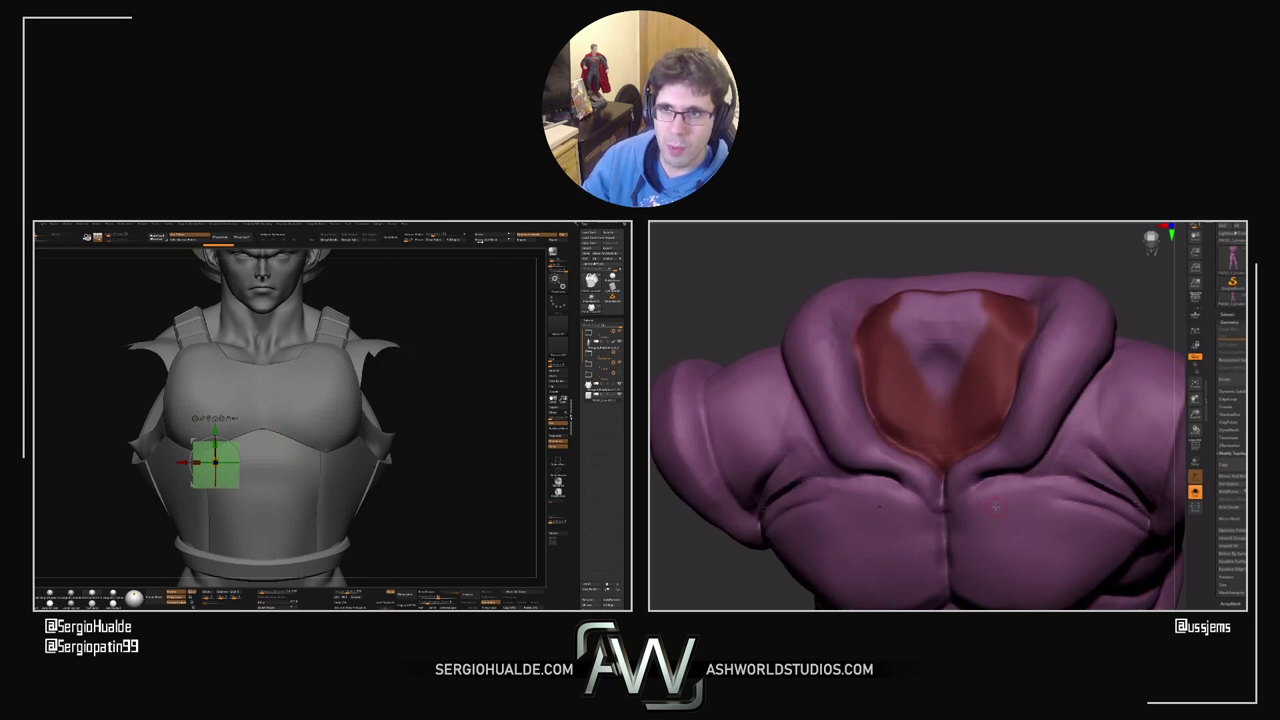
left_click(492, 241)
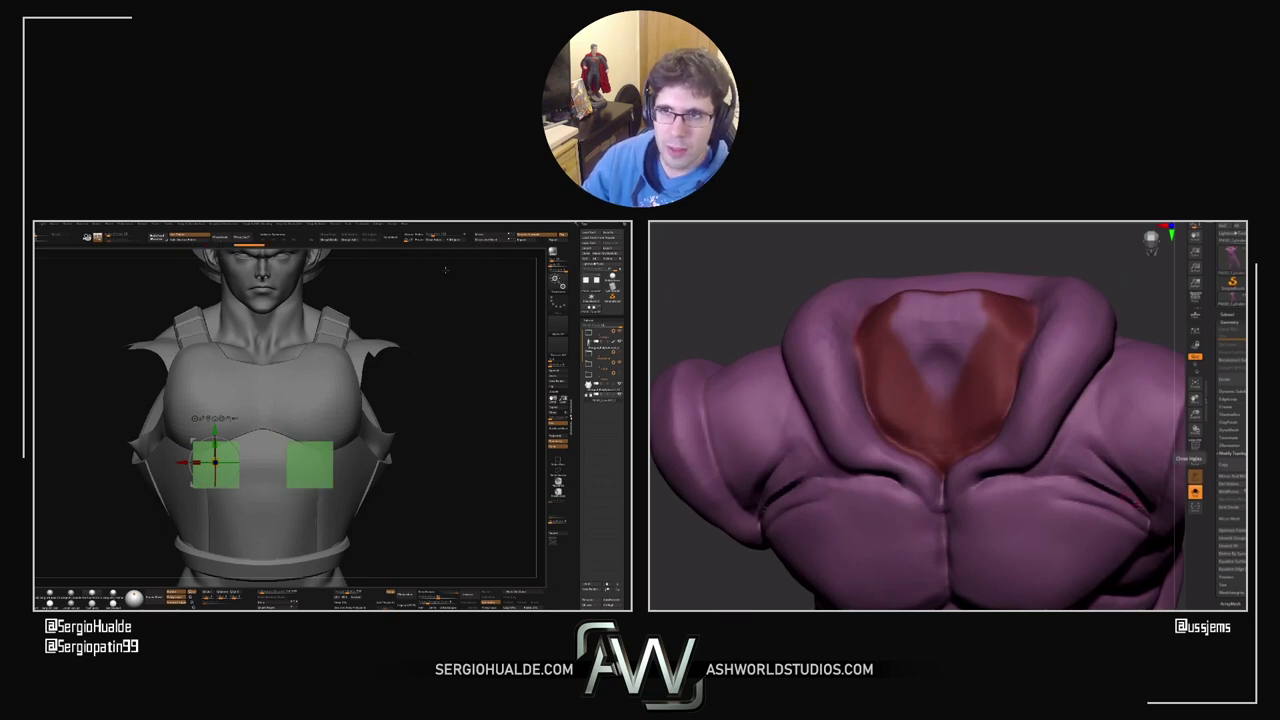
Step: Shift the mirrored square patches in depth so they sit just in front of the abdomen armour's surface
right_click_drag(229, 462, 258, 447, "alt")
mouse_move(253, 428)
left_mouse_down()
mouse_move(219, 435)
mouse_move(231, 424)
left_mouse_up()
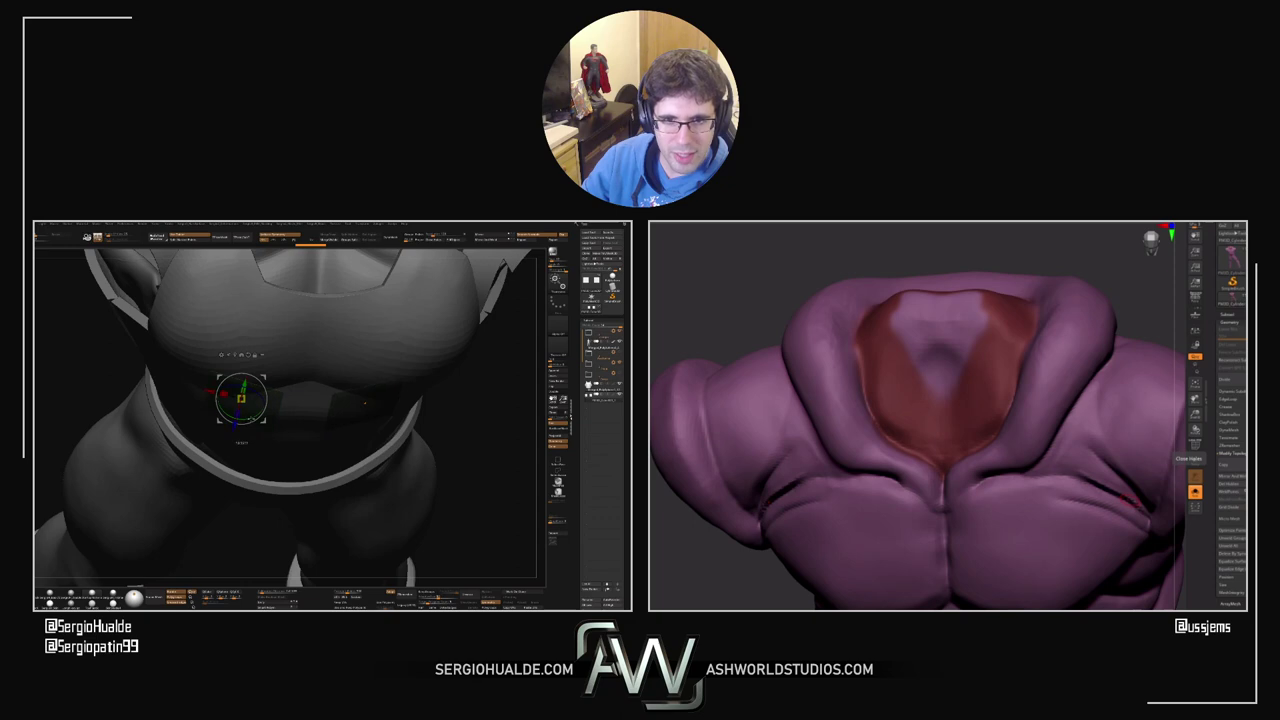
right_click_drag(252, 418, 286, 455)
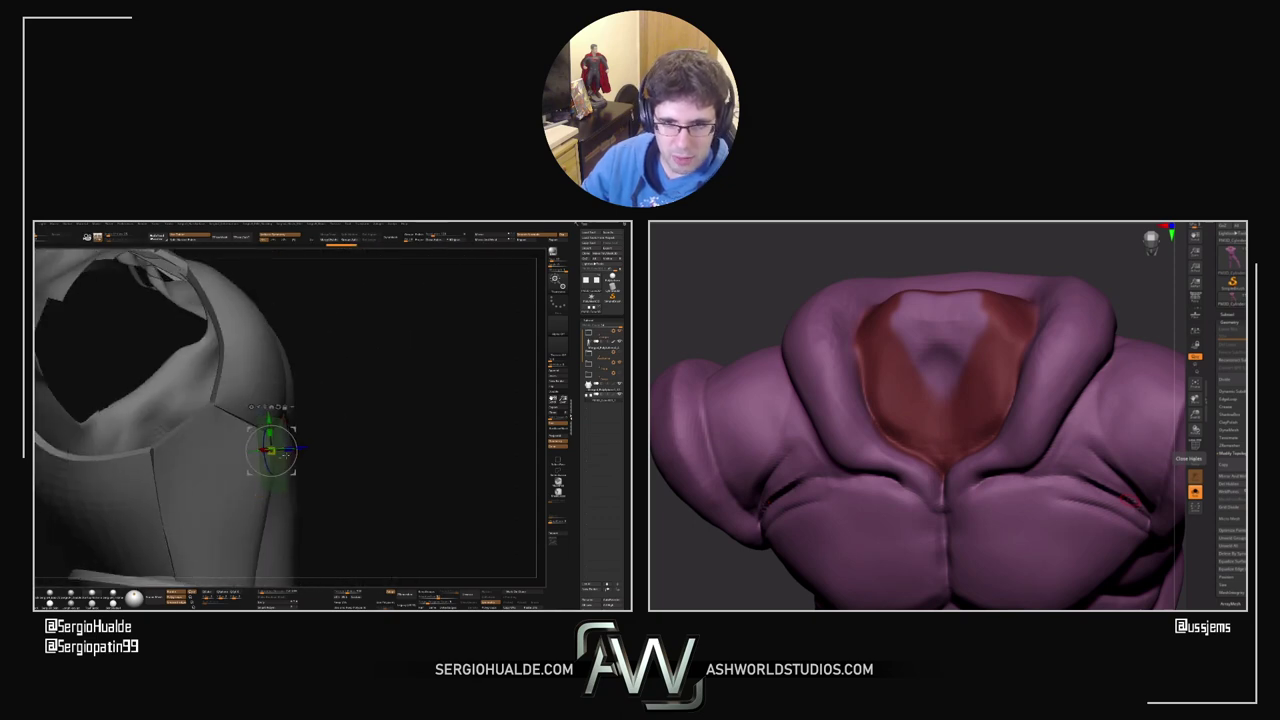
left_click_drag(301, 447, 307, 448)
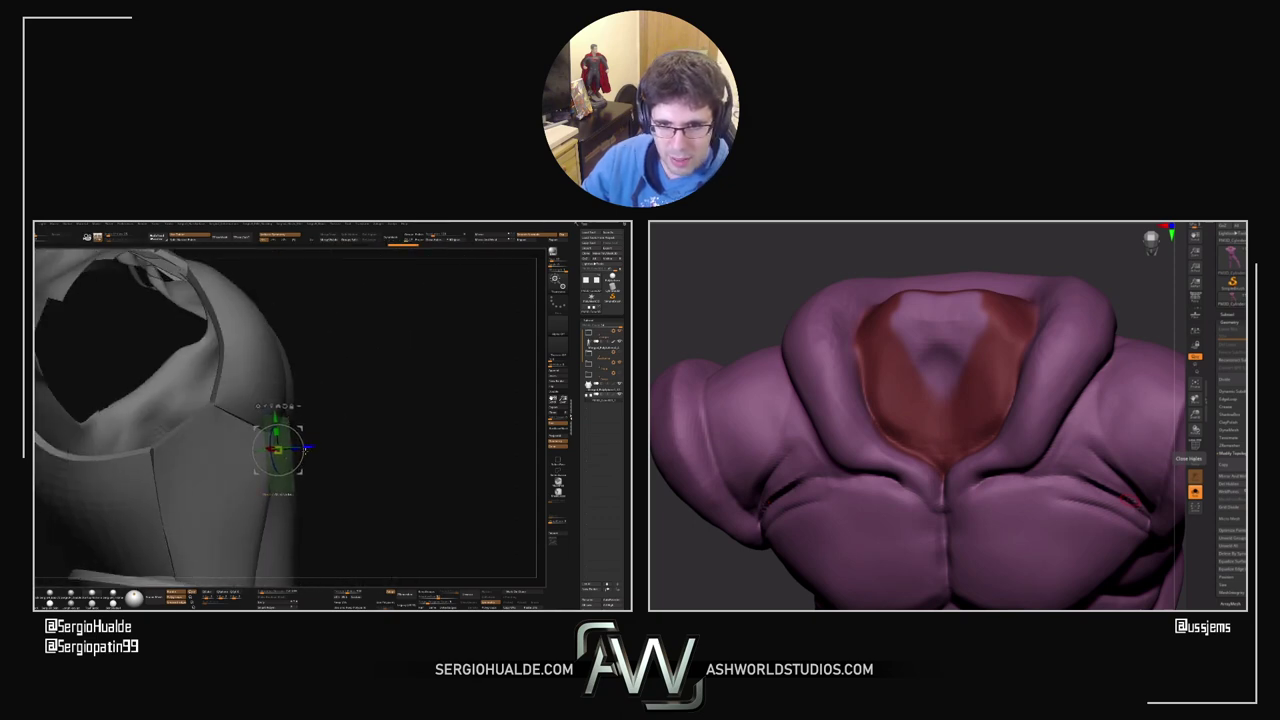
right_click_drag(306, 449, 272, 443)
Step: Reshape the mirrored square patches into narrow vertical strips along the abdomen seams below the chest plate
key("q")
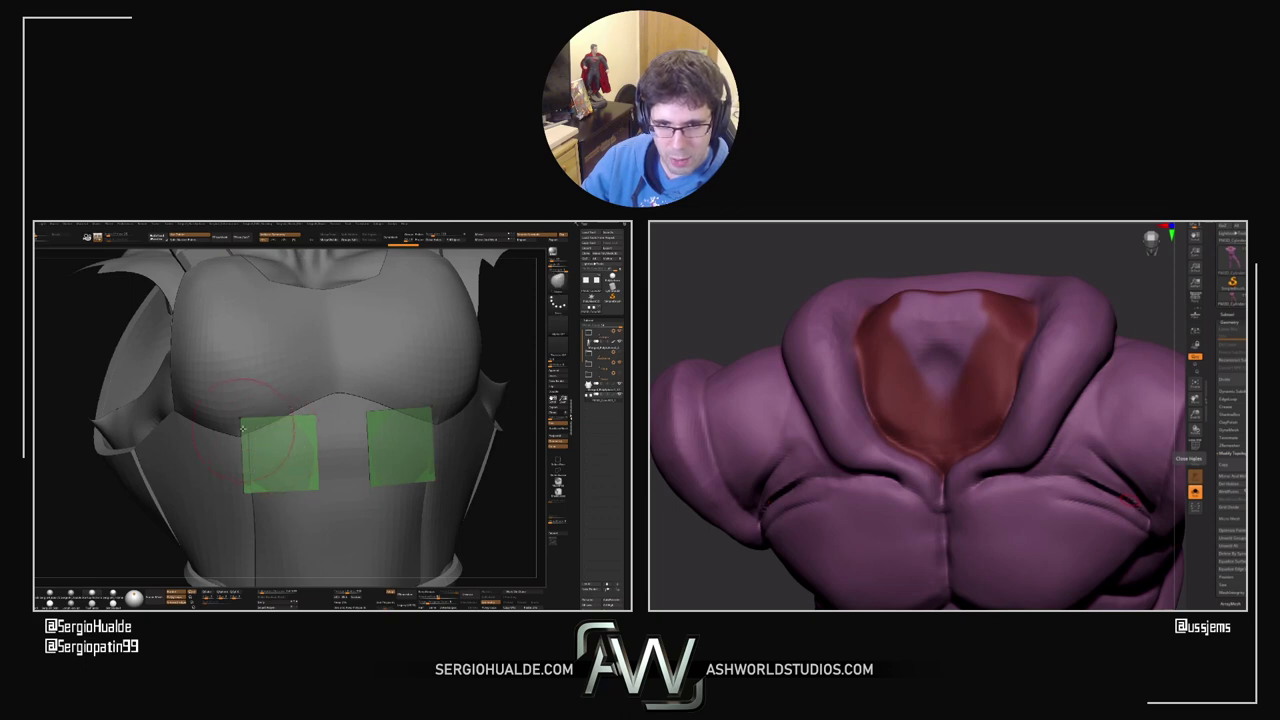
left_click_drag(242, 424, 265, 452)
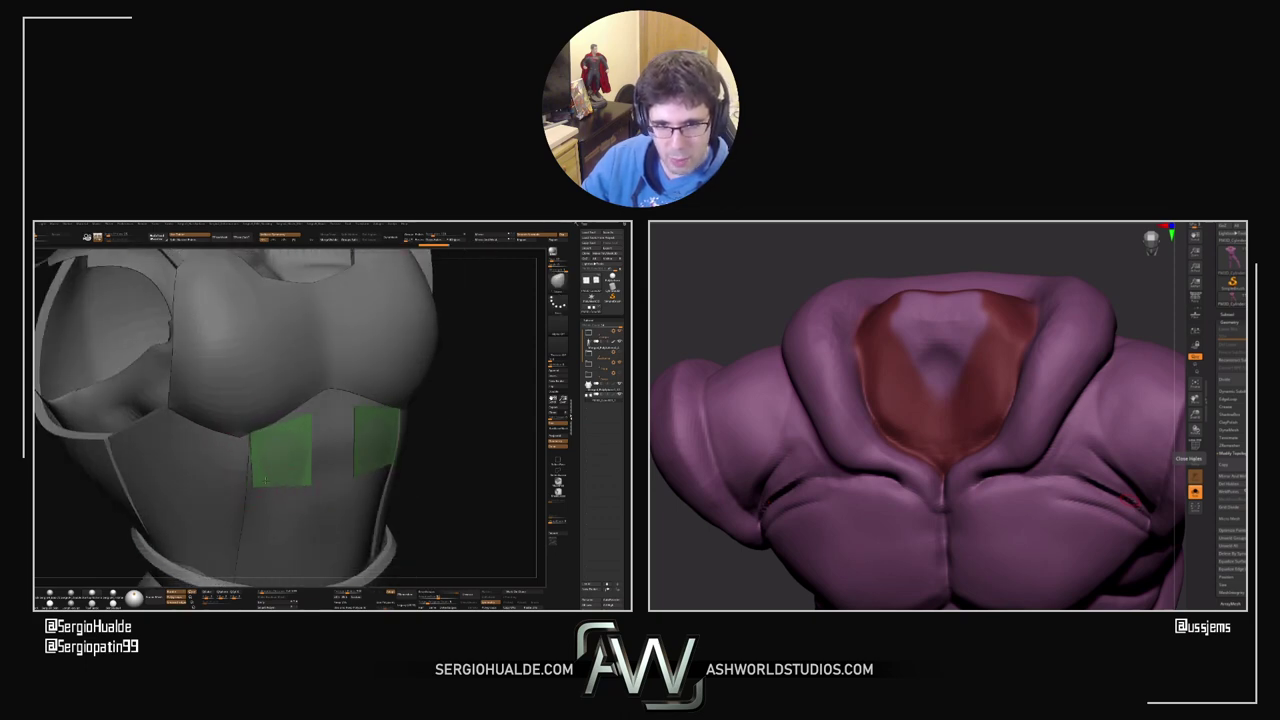
left_click_drag(256, 483, 218, 497)
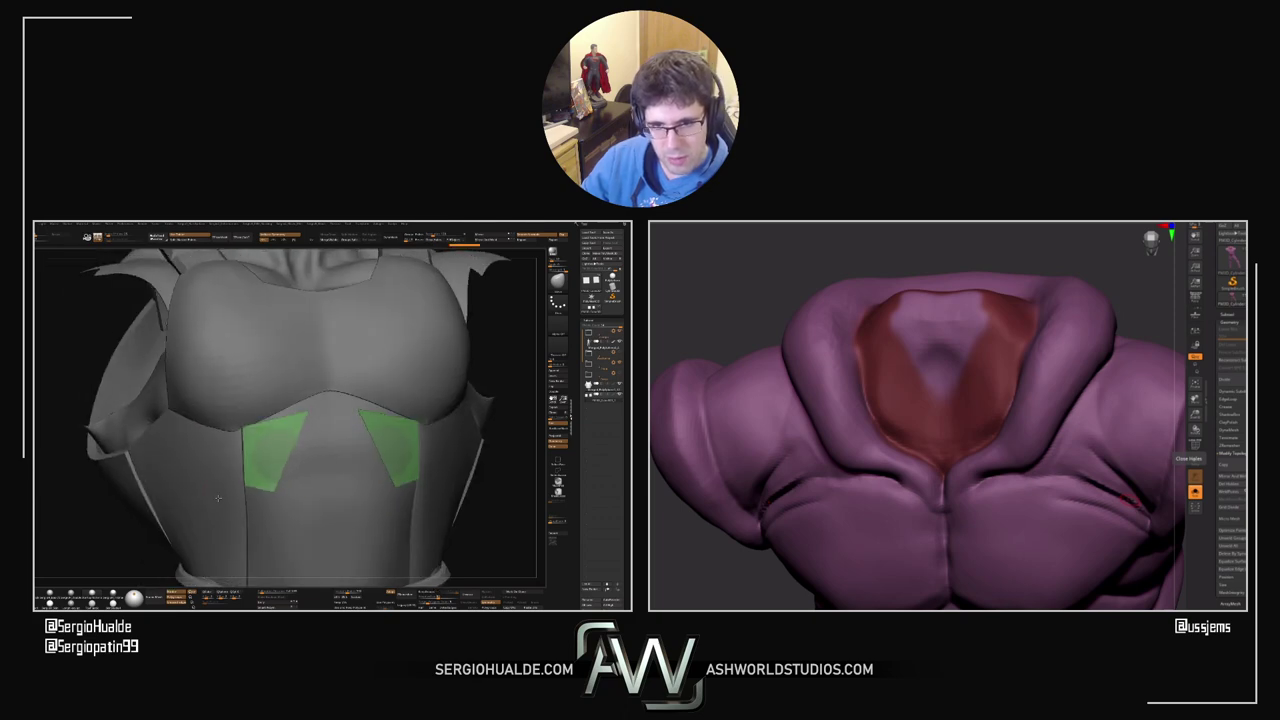
left_click_drag(308, 415, 205, 457)
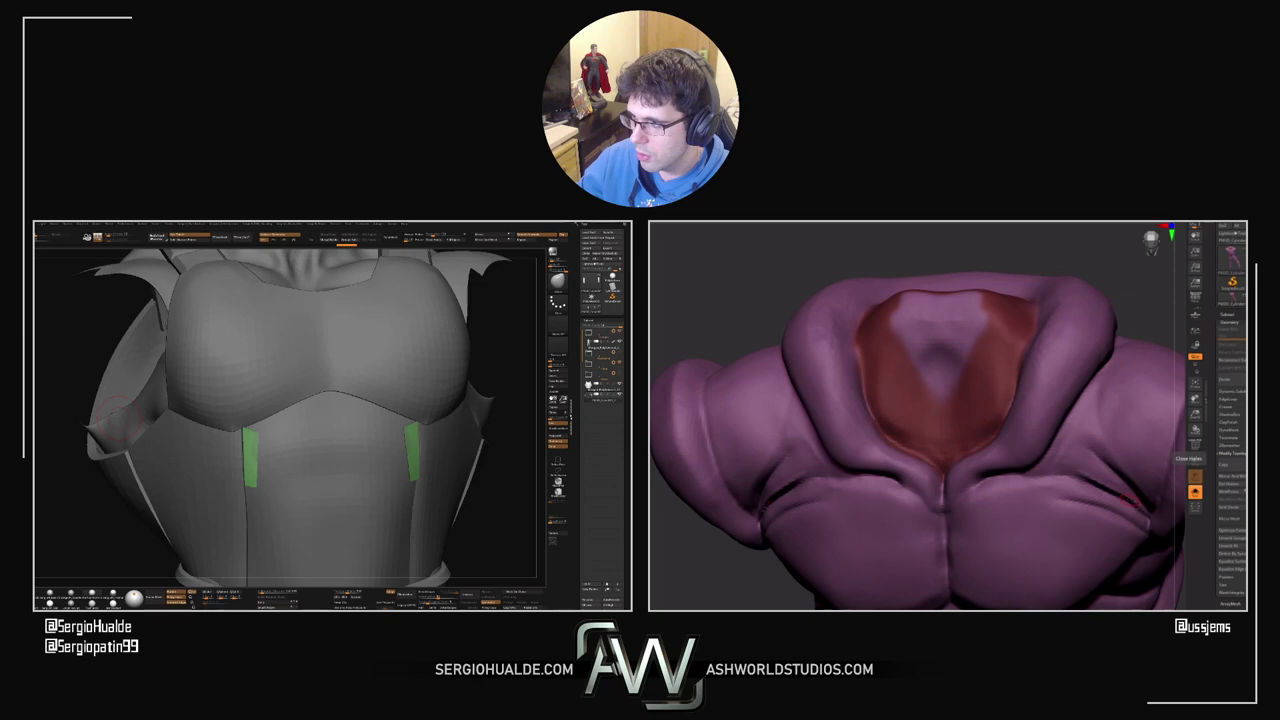
right_click_drag(969, 392, 964, 331)
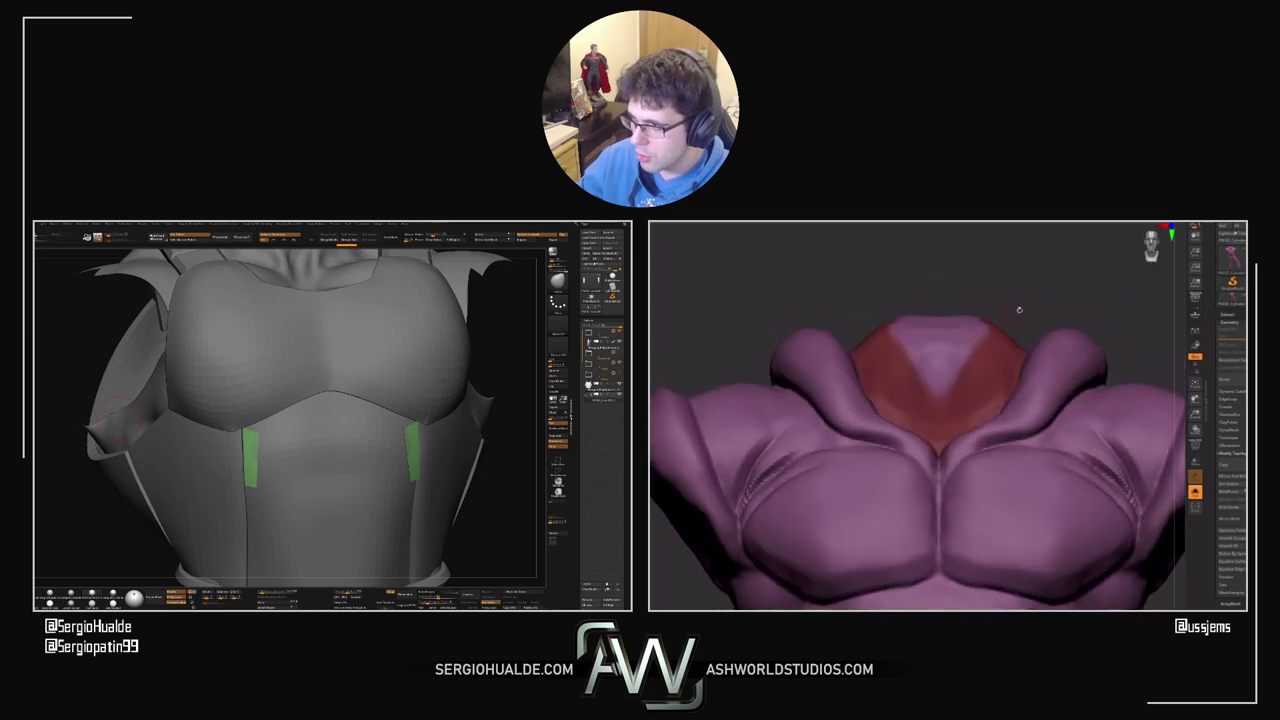
right_click_drag(1026, 305, 1016, 372)
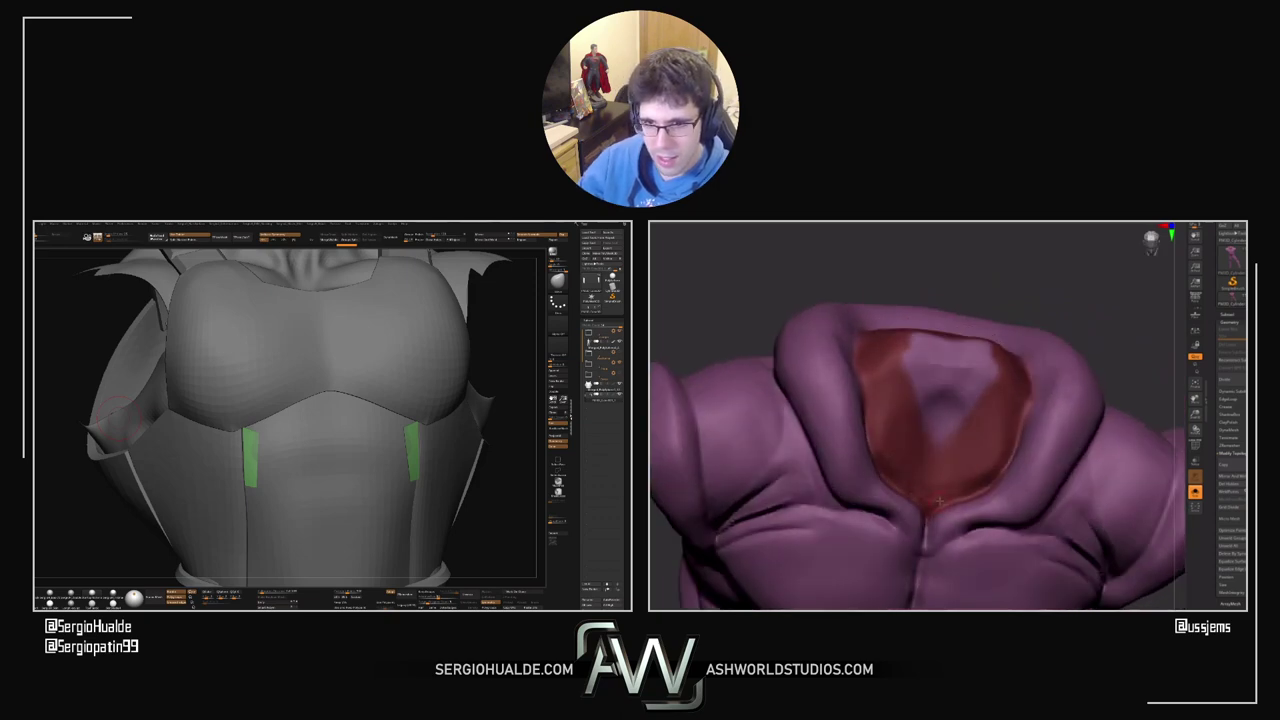
Step: Adjust the ZModeler options and fit the green strip across the abdomen seam just below the chest plate
key("s")
mouse_move(300, 489)
right_mouse_down()
mouse_move(330, 502)
mouse_move(301, 504)
mouse_move(294, 490)
right_mouse_up()
key("s")
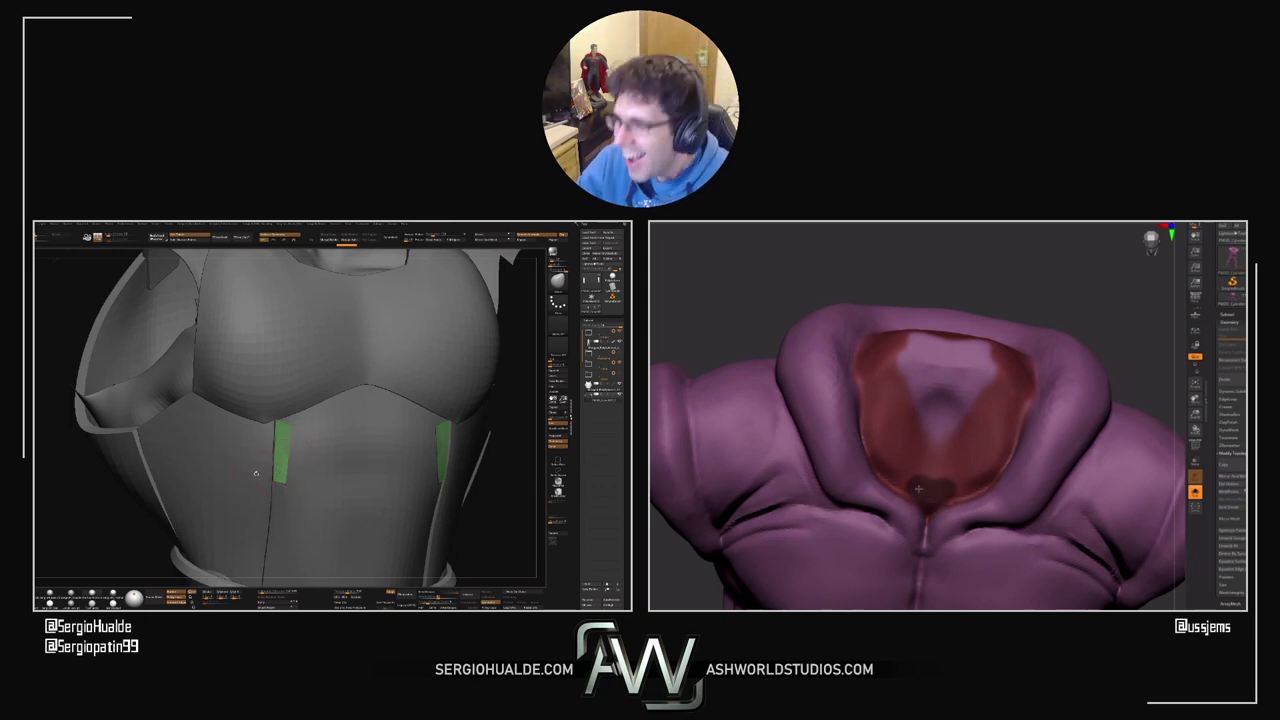
right_click_drag(261, 476, 297, 478, "ctrl")
right_click(297, 478)
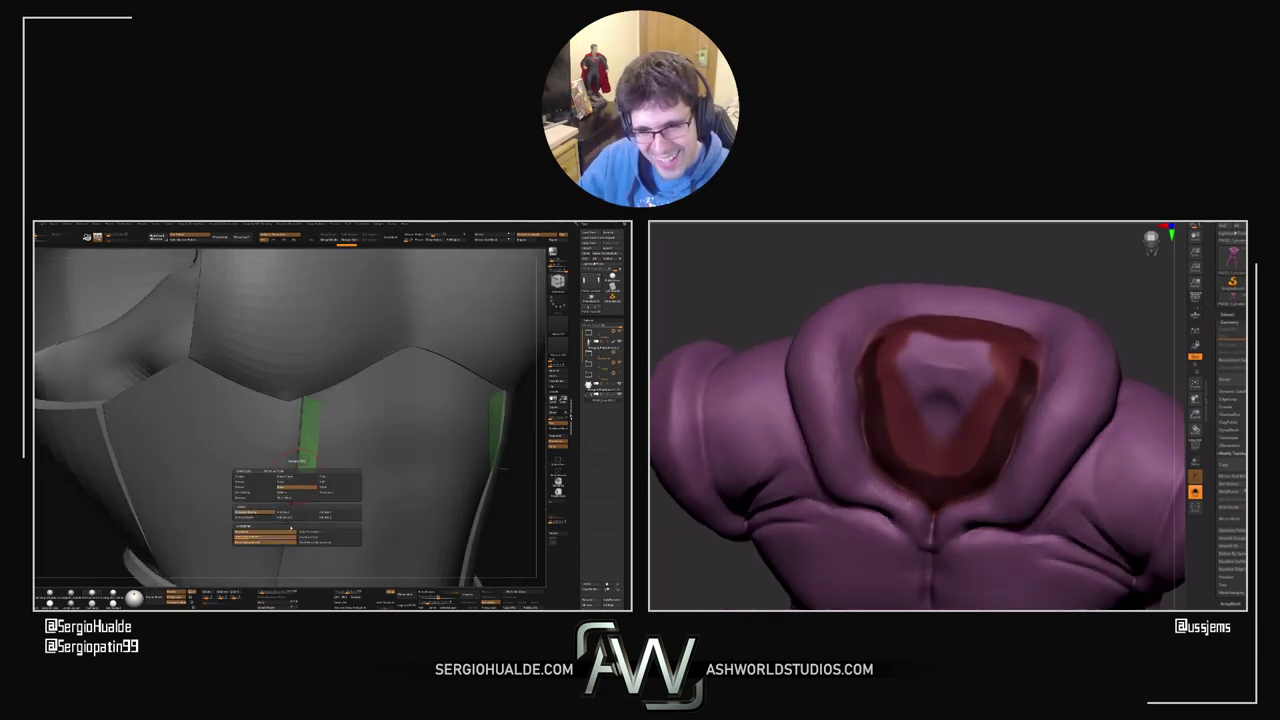
left_click(324, 534)
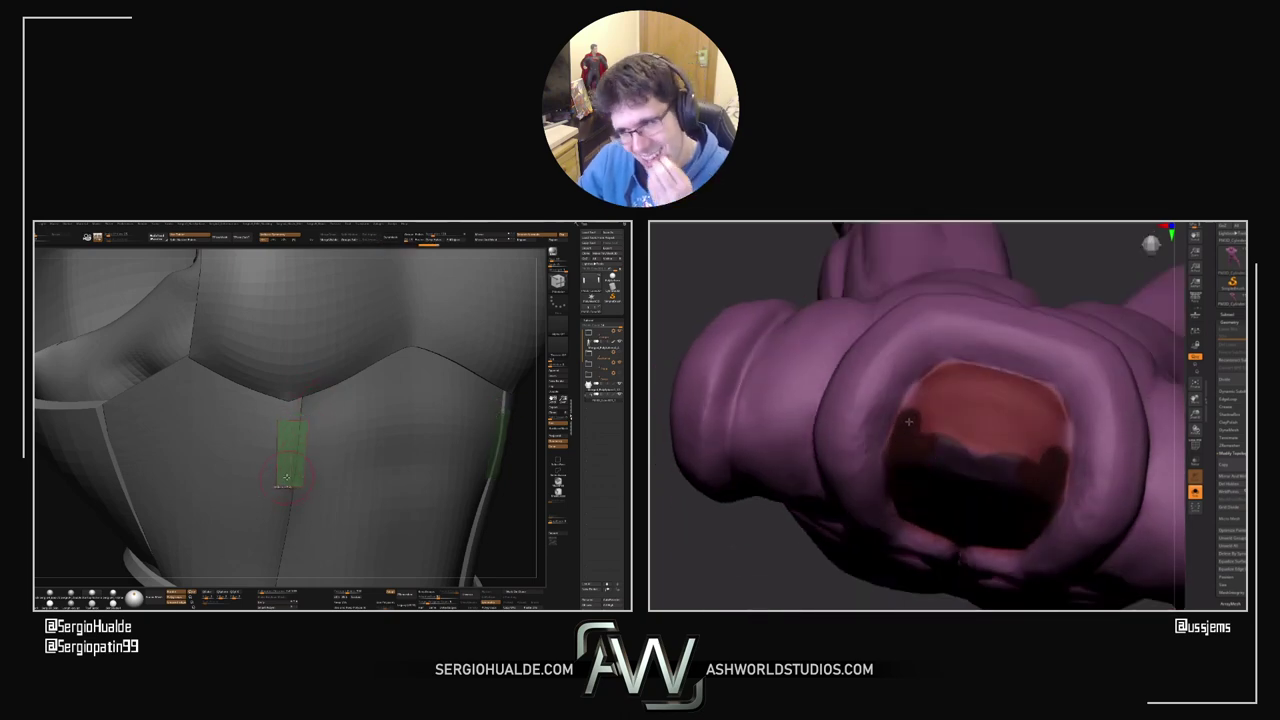
mouse_move(286, 477)
right_mouse_down()
mouse_move(300, 451)
mouse_move(304, 465)
right_mouse_up()
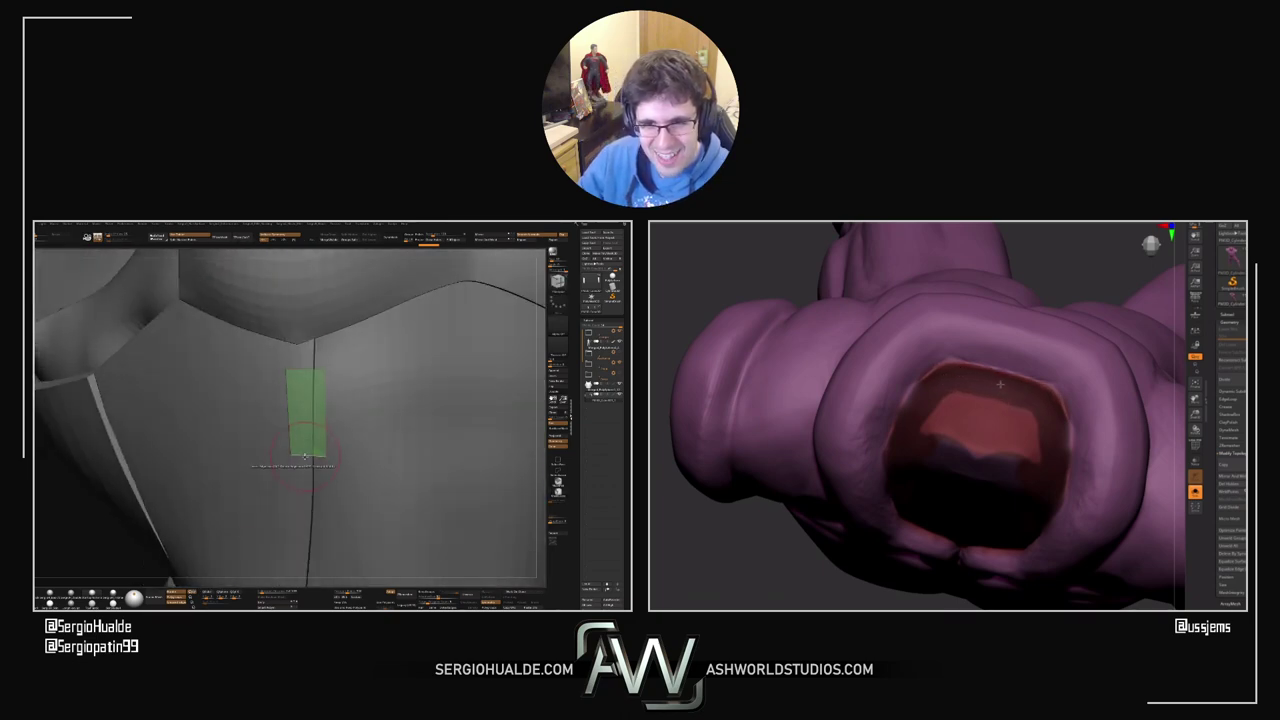
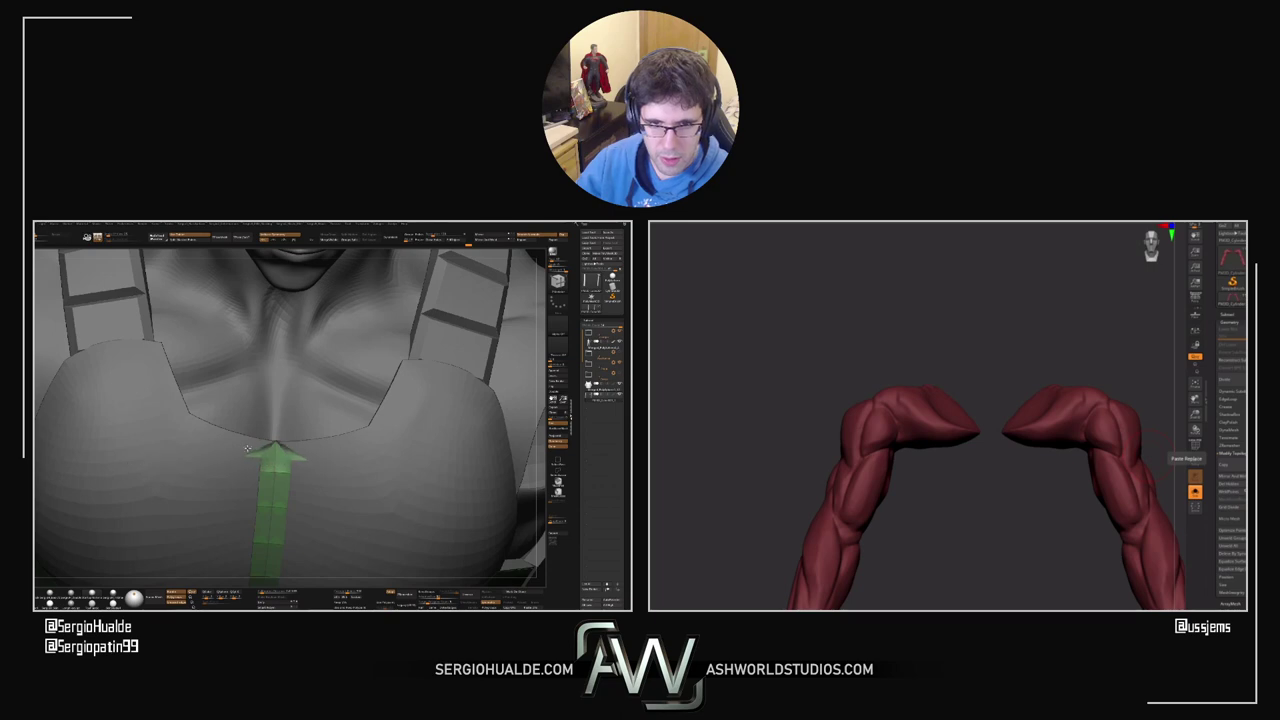
Step: Clean up the pointed end of the centre chest strip below the neckline and mirror and weld the strip mesh
right_click_drag(245, 443, 245, 468, "ctrl")
left_click_drag(232, 452, 258, 448)
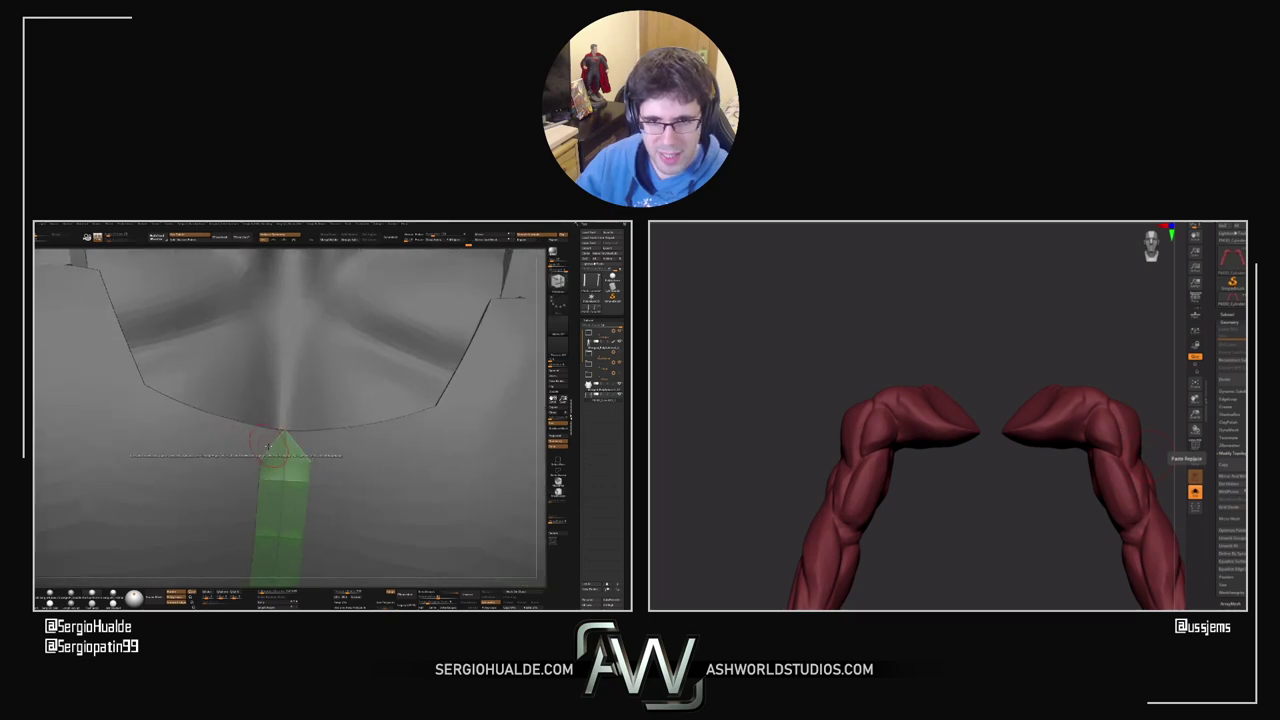
right_click_drag(258, 448, 281, 461)
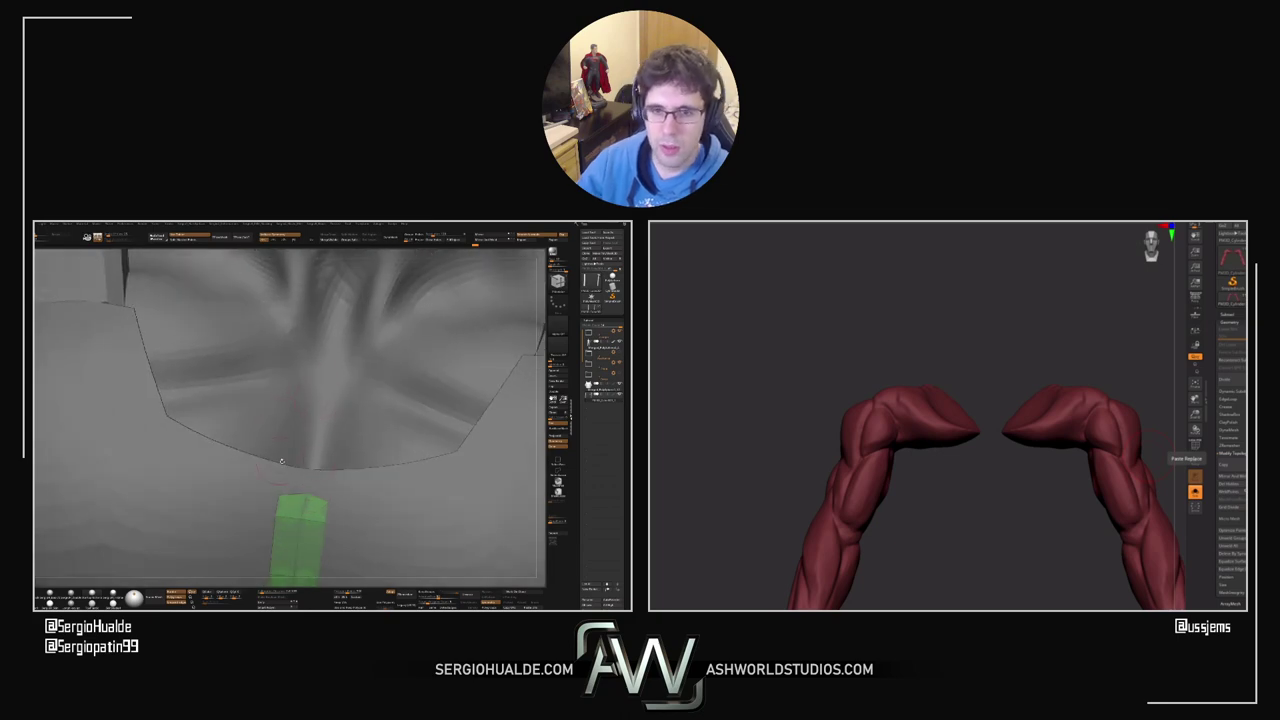
key("alt+s")
left_click(486, 241)
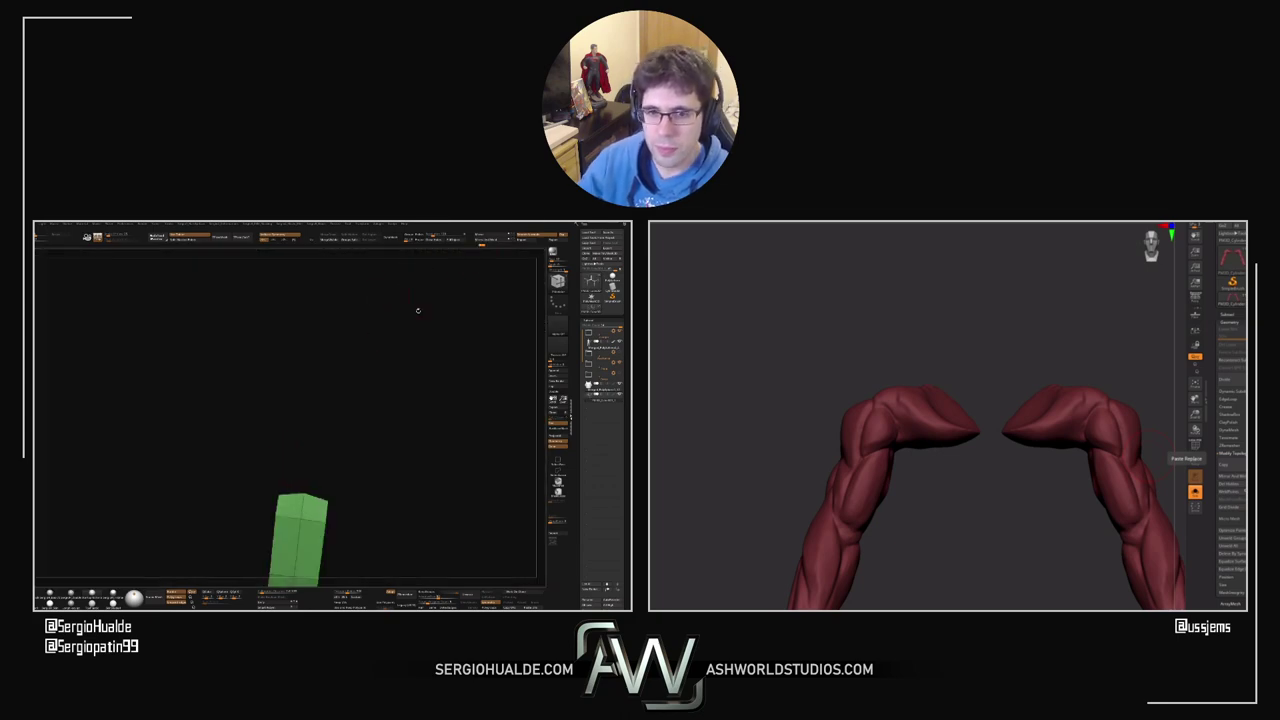
right_click_drag(345, 545, 309, 423, "ctrl")
key("shift+alt+s")
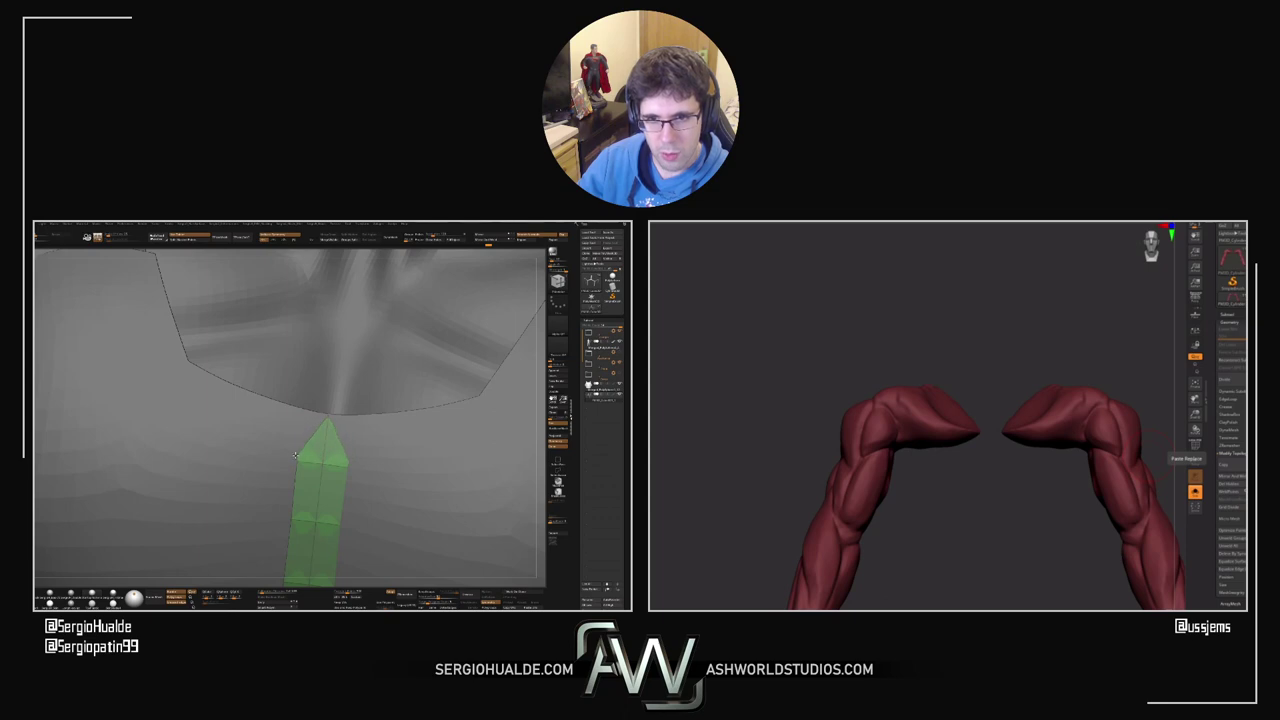
mouse_move(306, 440)
left_mouse_down()
mouse_move(269, 423)
mouse_move(214, 426)
mouse_move(224, 435)
left_mouse_up()
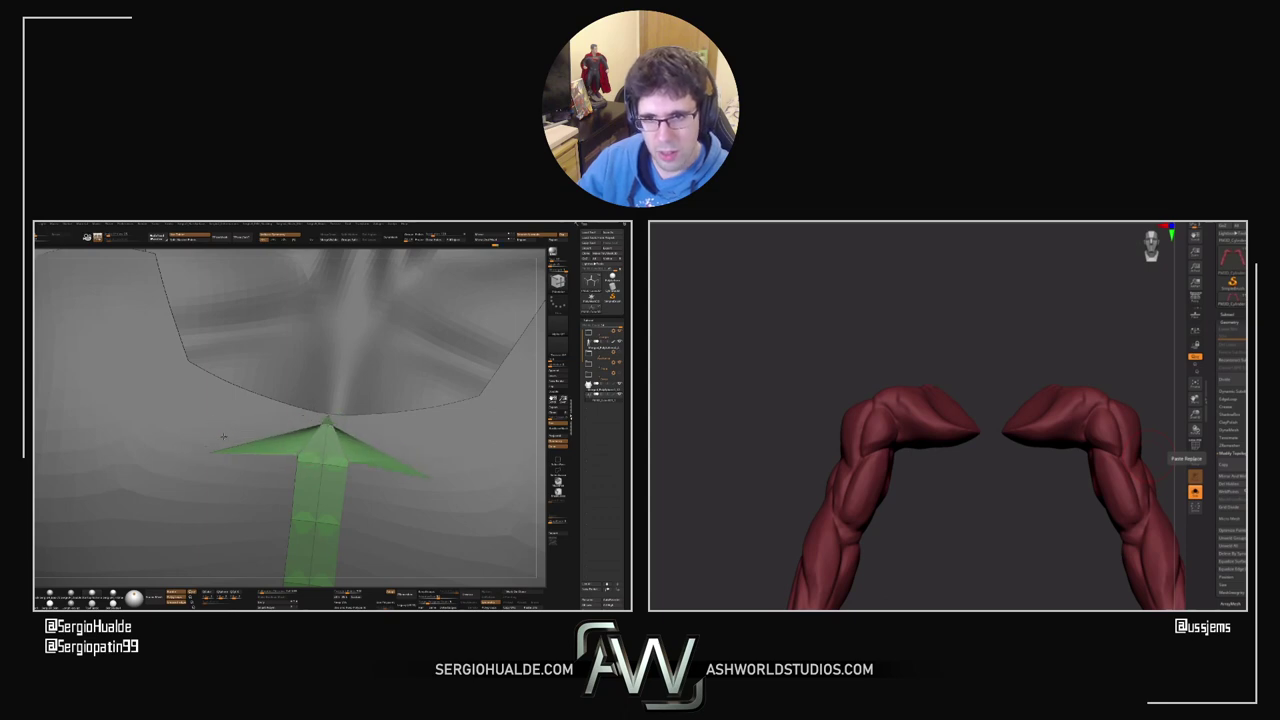
key("ctrl+z")
right_click_drag(315, 412, 310, 430)
key("ctrl+z")
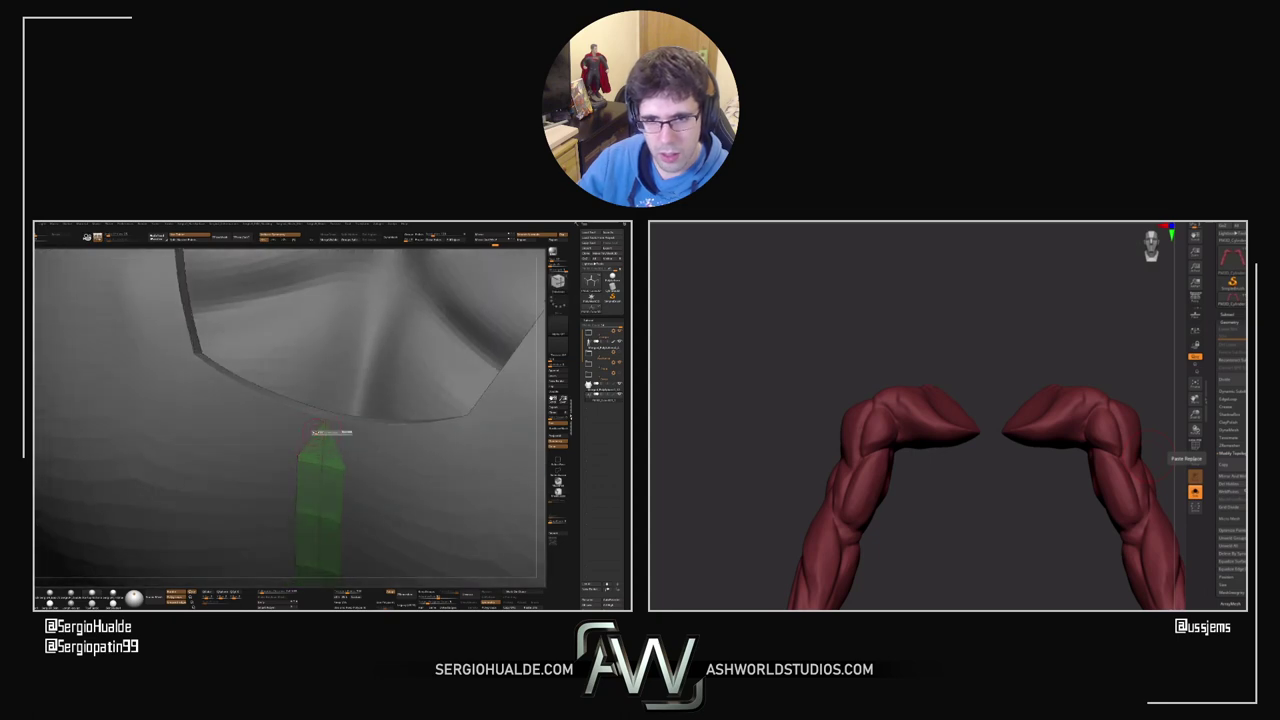
Step: Rework the polygons at the end of the centre chest strip just below the neckline
mouse_move(305, 432)
left_mouse_down()
mouse_move(291, 419)
mouse_move(326, 425)
mouse_move(308, 438)
left_mouse_up()
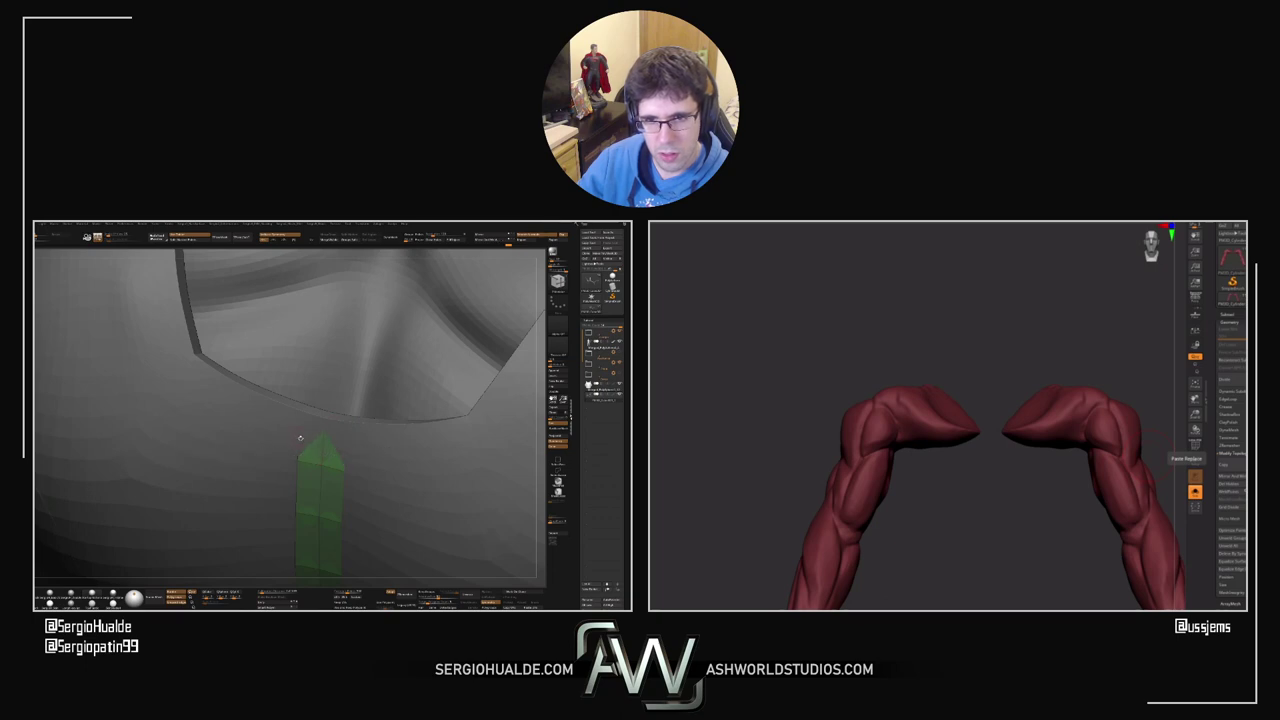
mouse_move(301, 438)
right_mouse_down()
mouse_move(309, 446)
mouse_move(459, 254)
right_mouse_up()
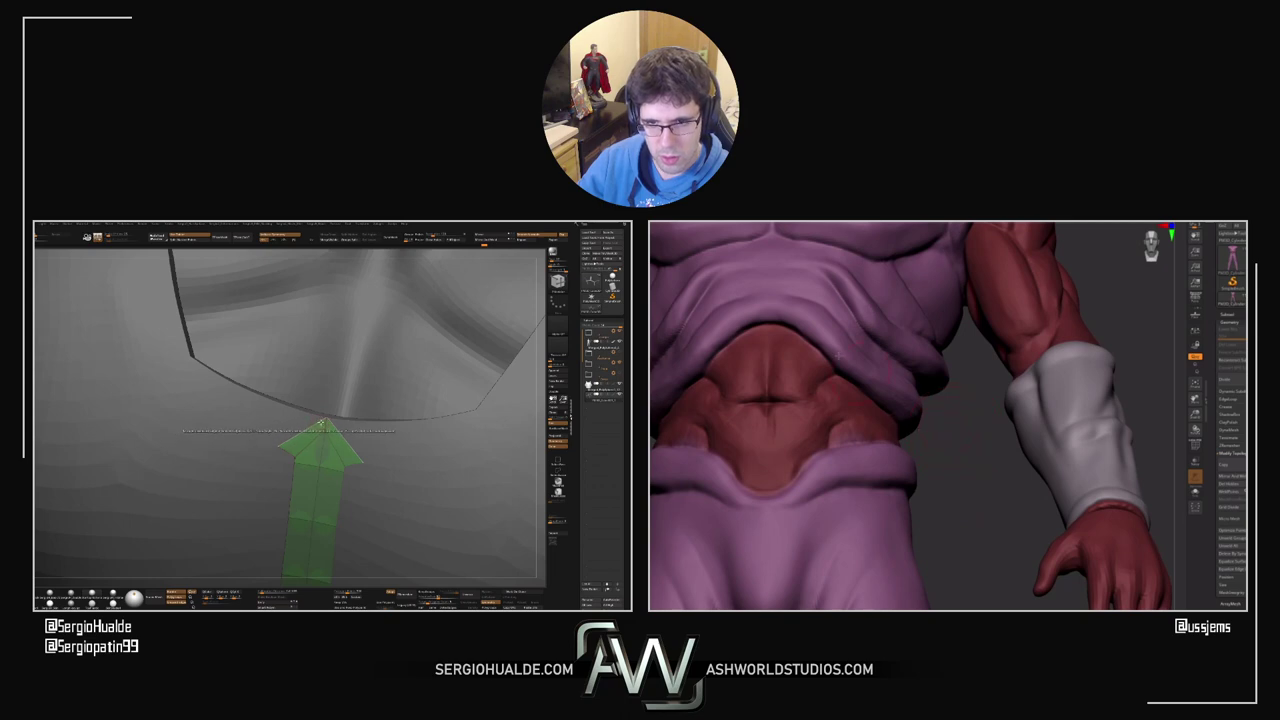
mouse_move(318, 424)
right_mouse_down("ctrl")
mouse_move(304, 440)
mouse_move(285, 381)
mouse_move(297, 411)
right_mouse_up("ctrl")
left_click_drag(297, 412, 273, 451)
key("shift+f")
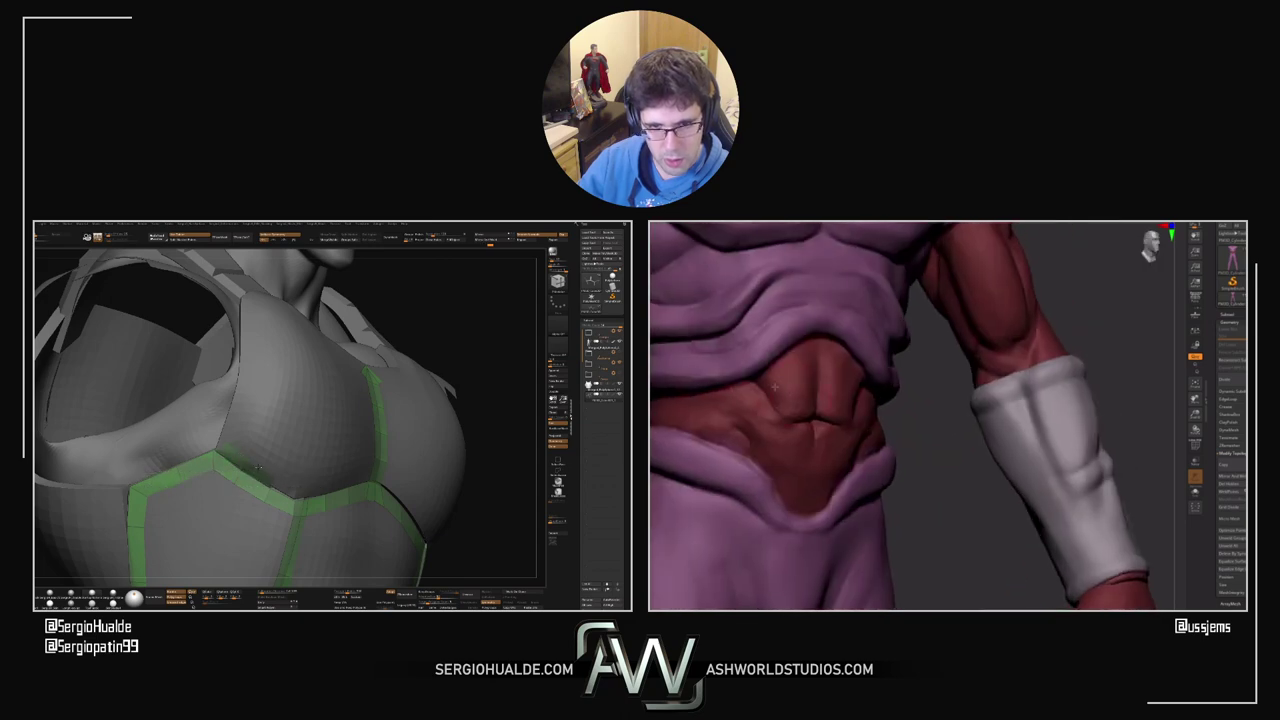
Step: Refine the strip along the chest plate's lower edge where it meets the vertical abdomen strip
right_click_drag(263, 467, 276, 486)
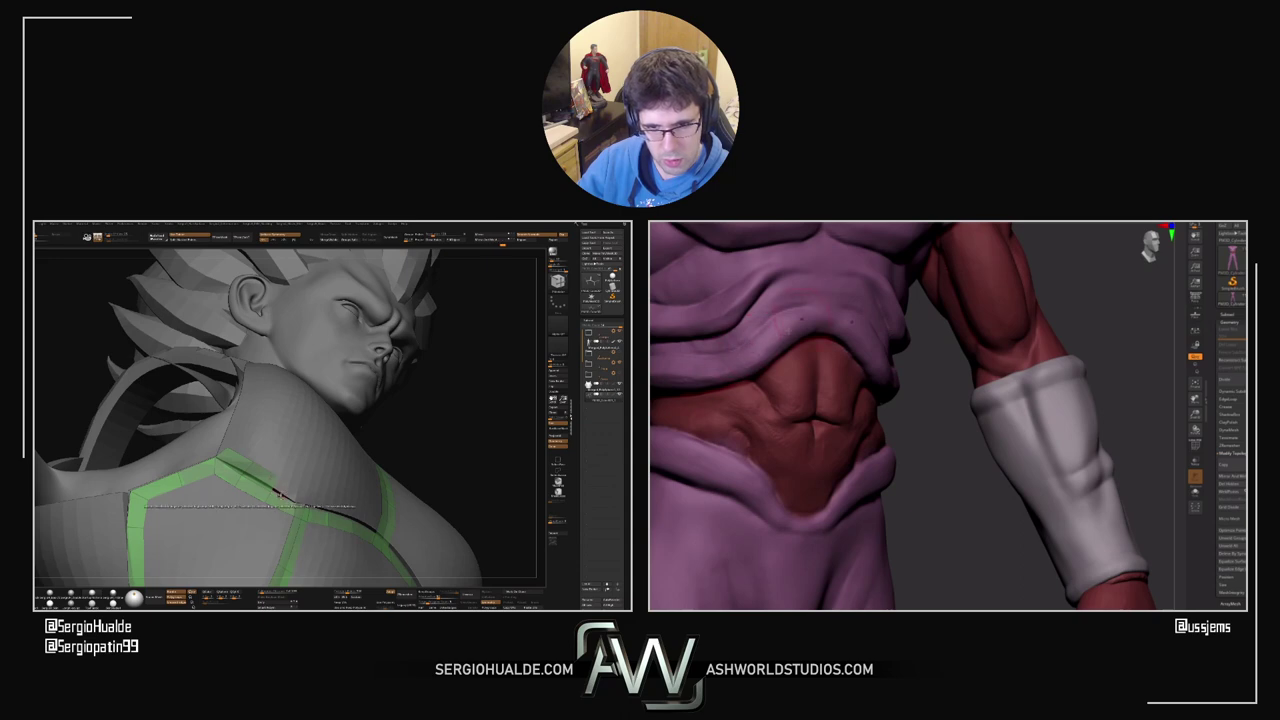
left_click_drag(329, 481, 286, 465)
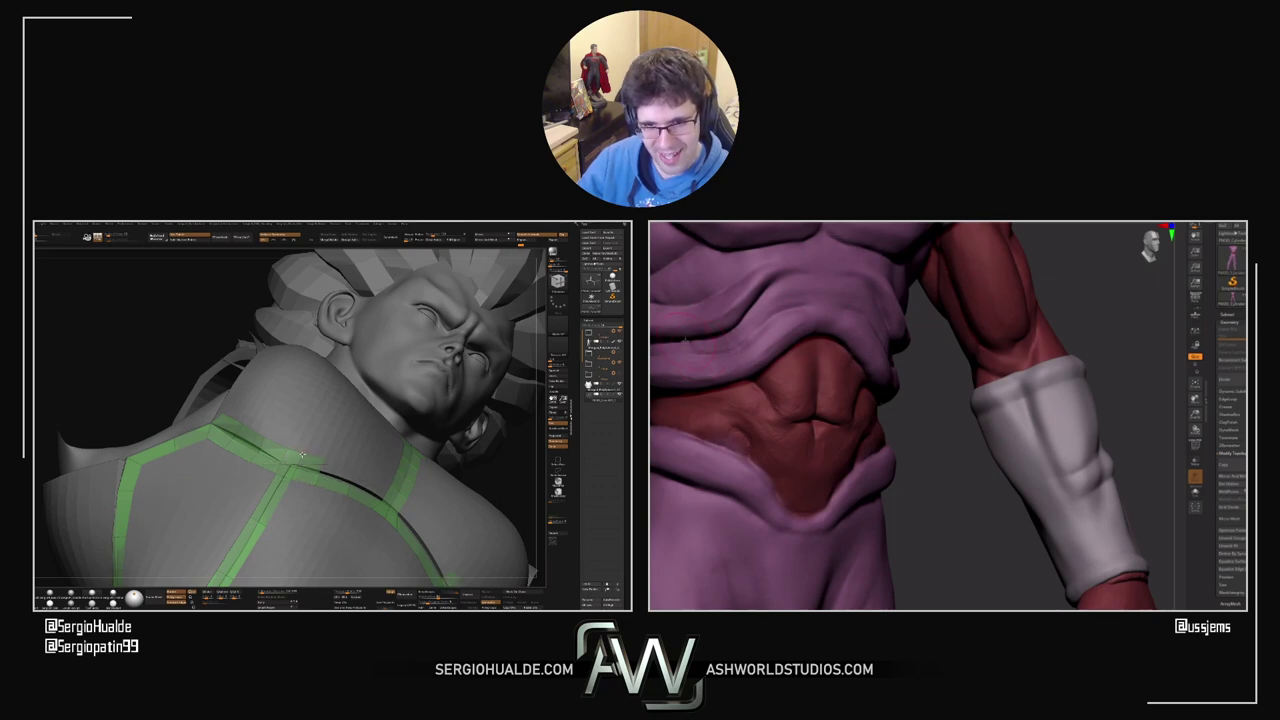
right_click_drag(324, 457, 266, 440)
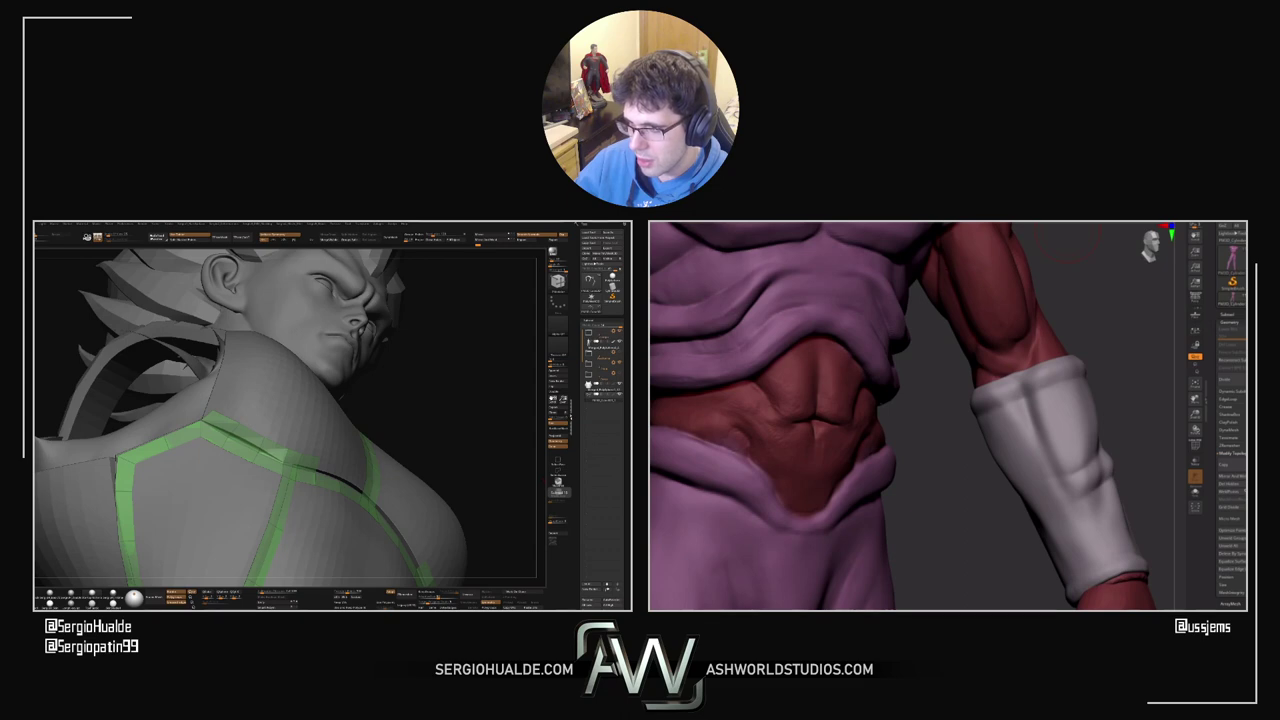
Step: Extend the green strip up the chest plate's outer side edge, from its lower corner to just below the shoulder strap
left_click_drag(454, 403, 420, 450)
left_click_drag(248, 443, 244, 408)
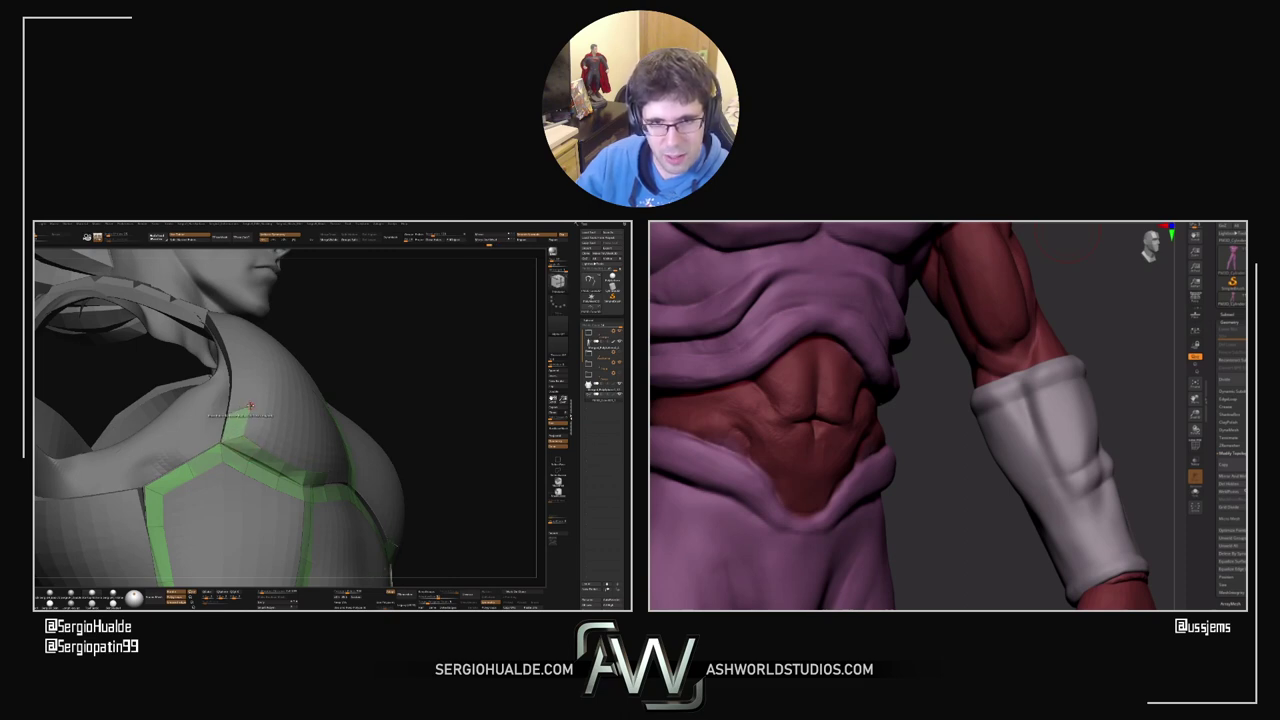
right_click_drag(246, 416, 225, 451, "alt")
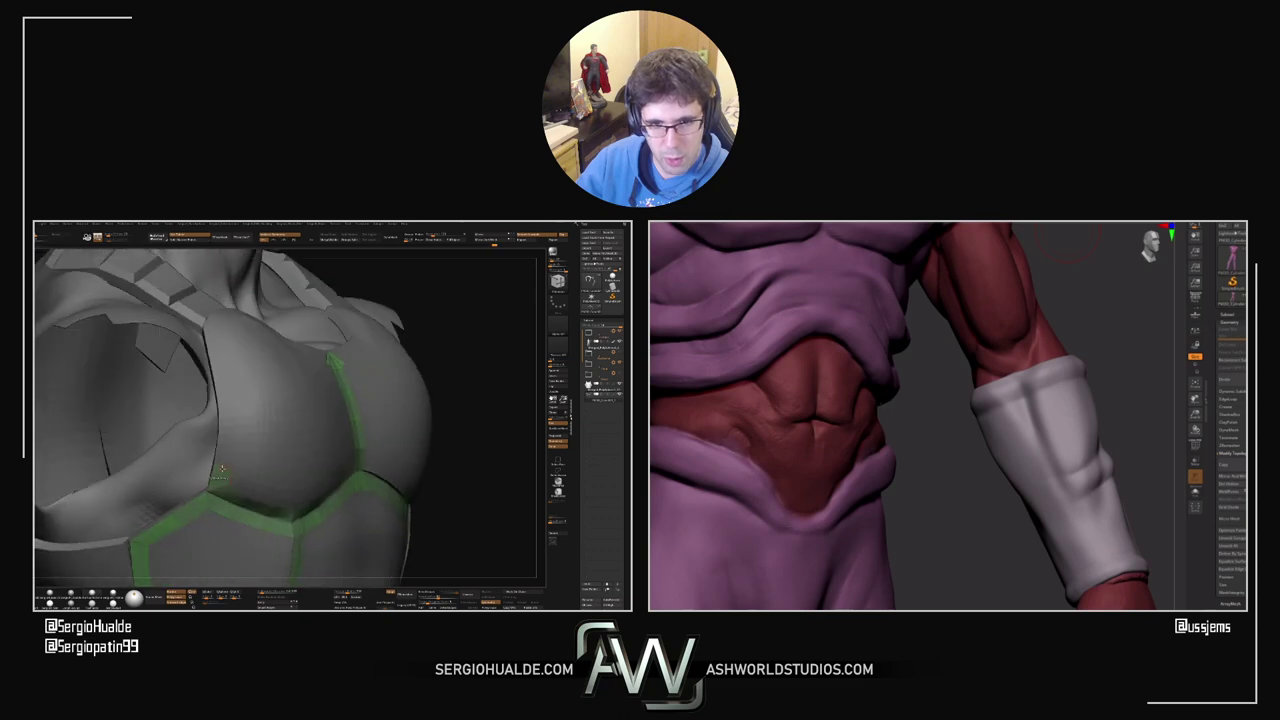
left_click(229, 443)
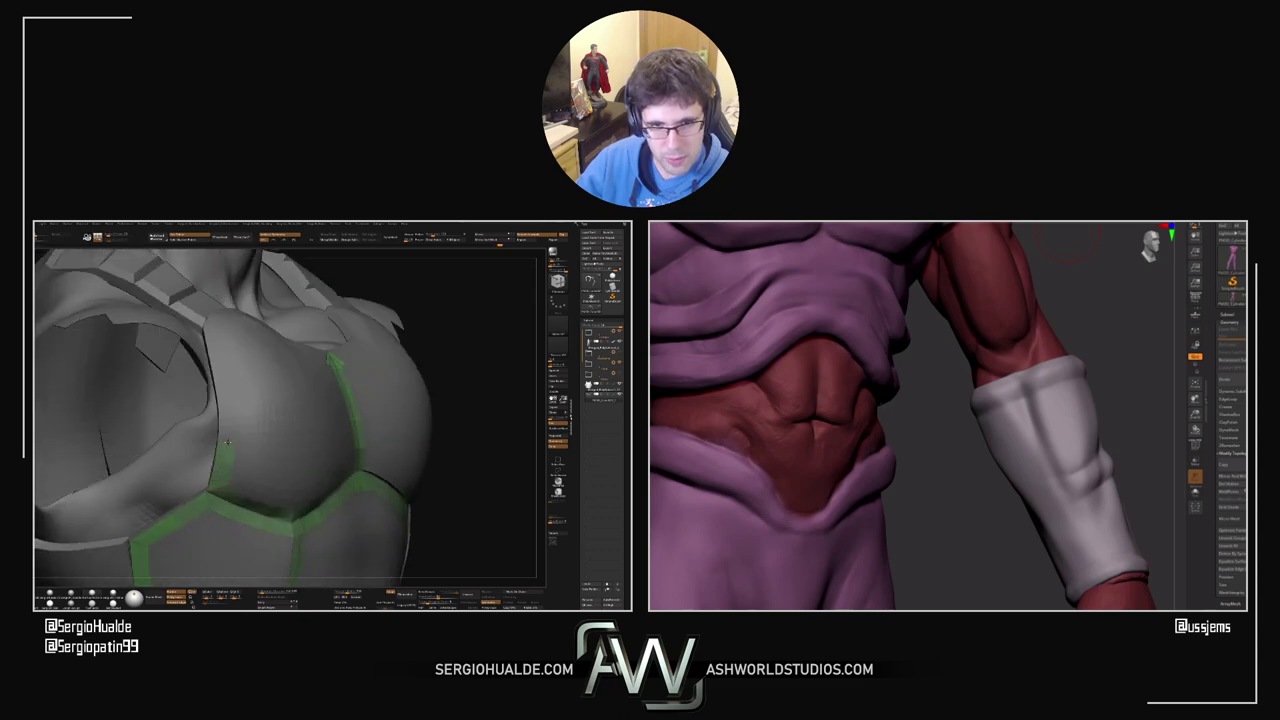
right_click_drag(236, 407, 229, 481)
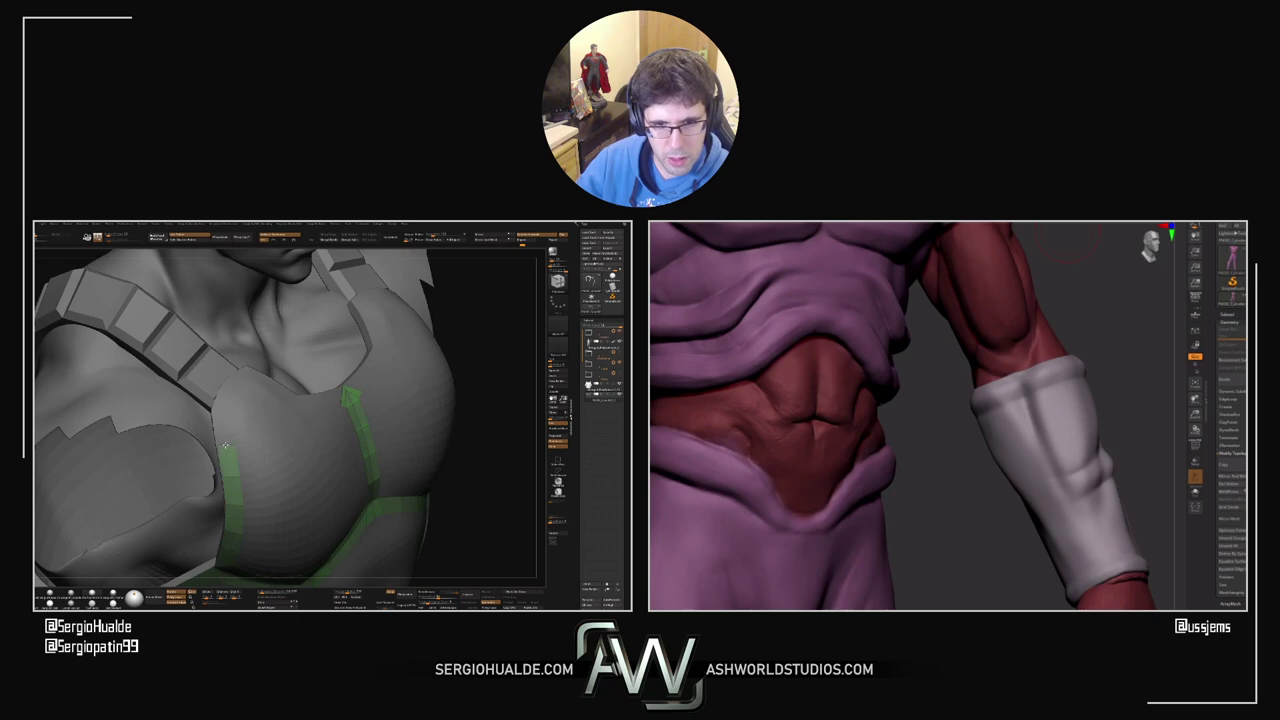
left_click_drag(226, 443, 222, 411)
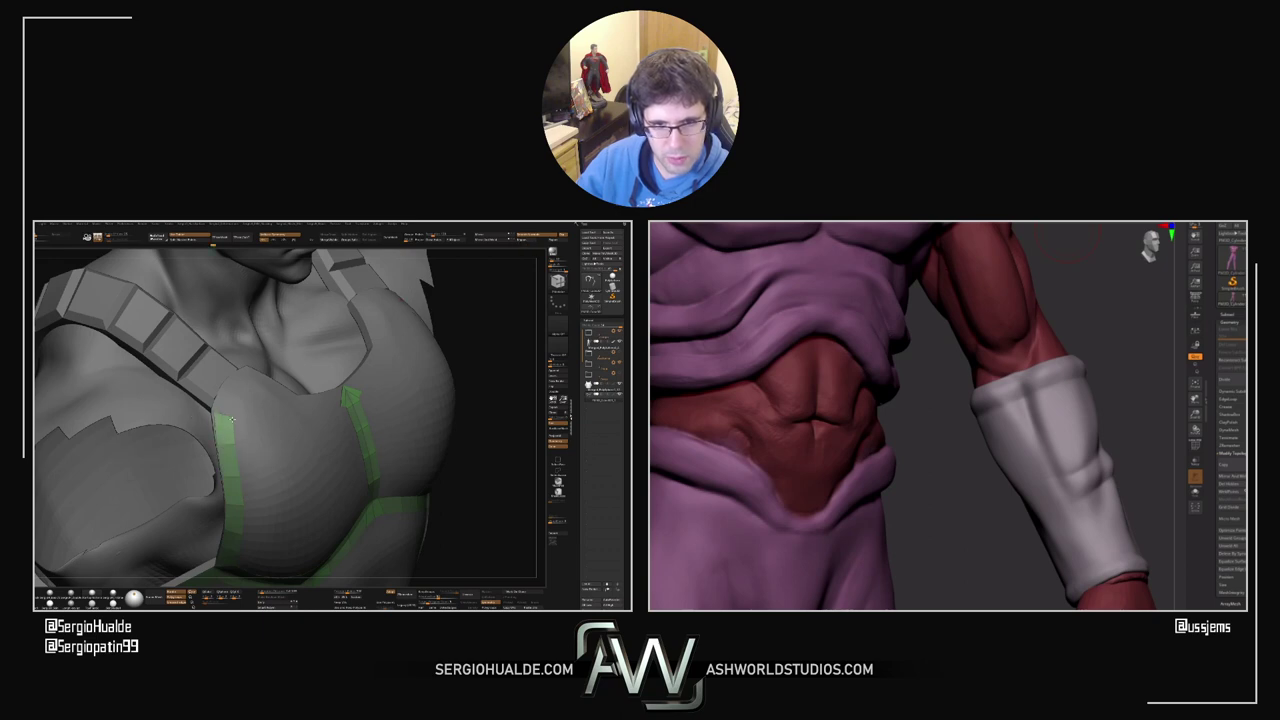
Step: Continue the strip around the chest plate's upper corner at the shoulder strap and along the neckline towards the centre
right_click_drag(222, 443, 220, 453)
left_click_drag(220, 453, 258, 398)
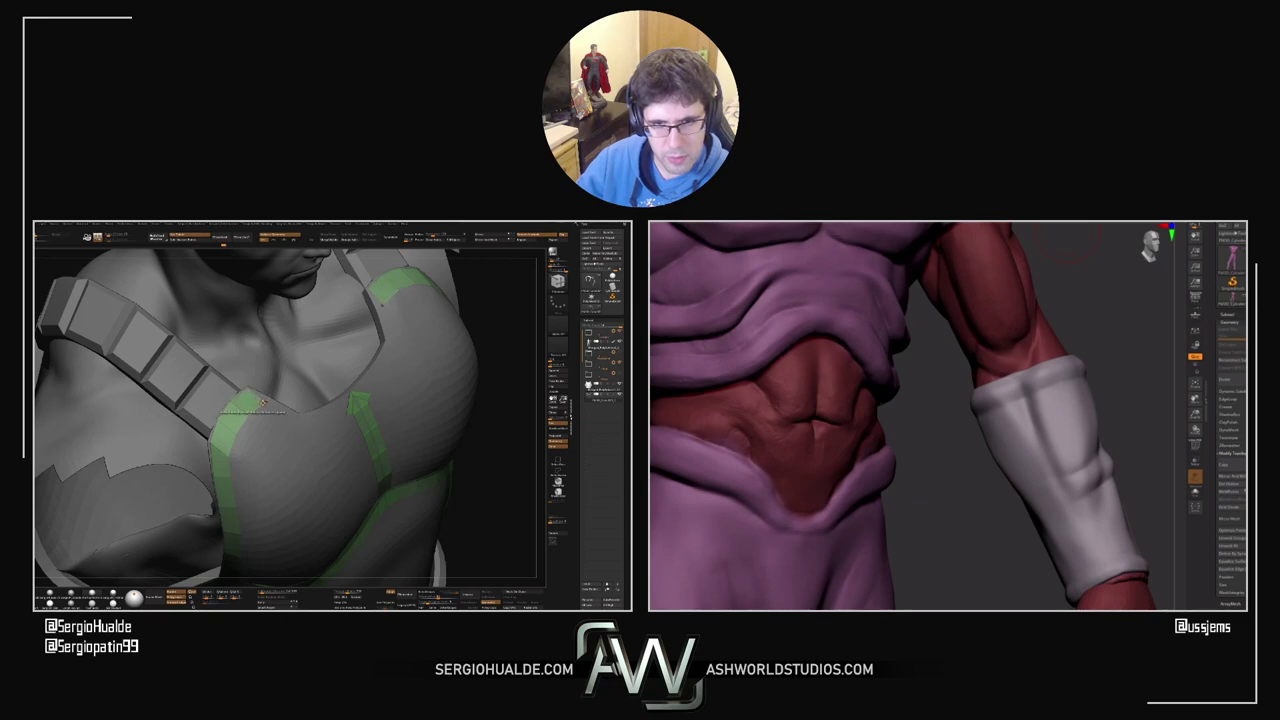
mouse_move(258, 408)
right_mouse_down()
mouse_move(266, 436)
mouse_move(258, 416)
mouse_move(270, 416)
right_mouse_up()
left_click(279, 418)
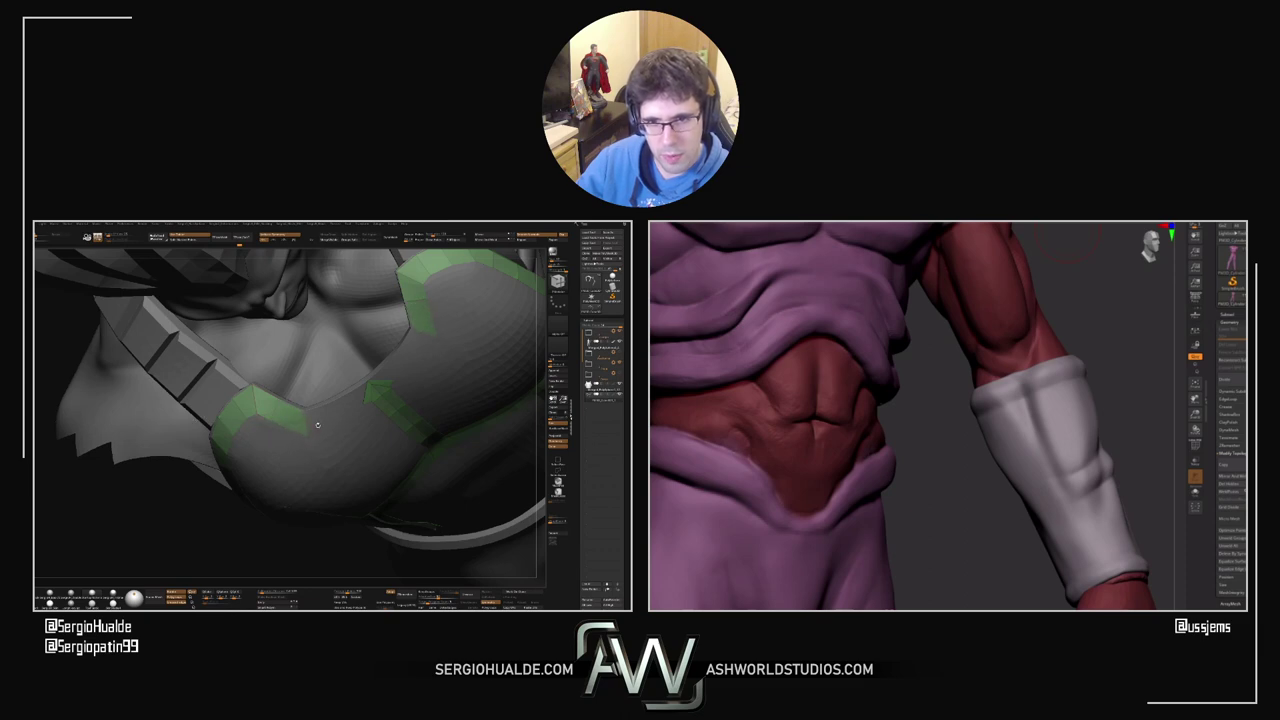
right_click_drag(318, 425, 264, 436)
left_click_drag(264, 434, 298, 423)
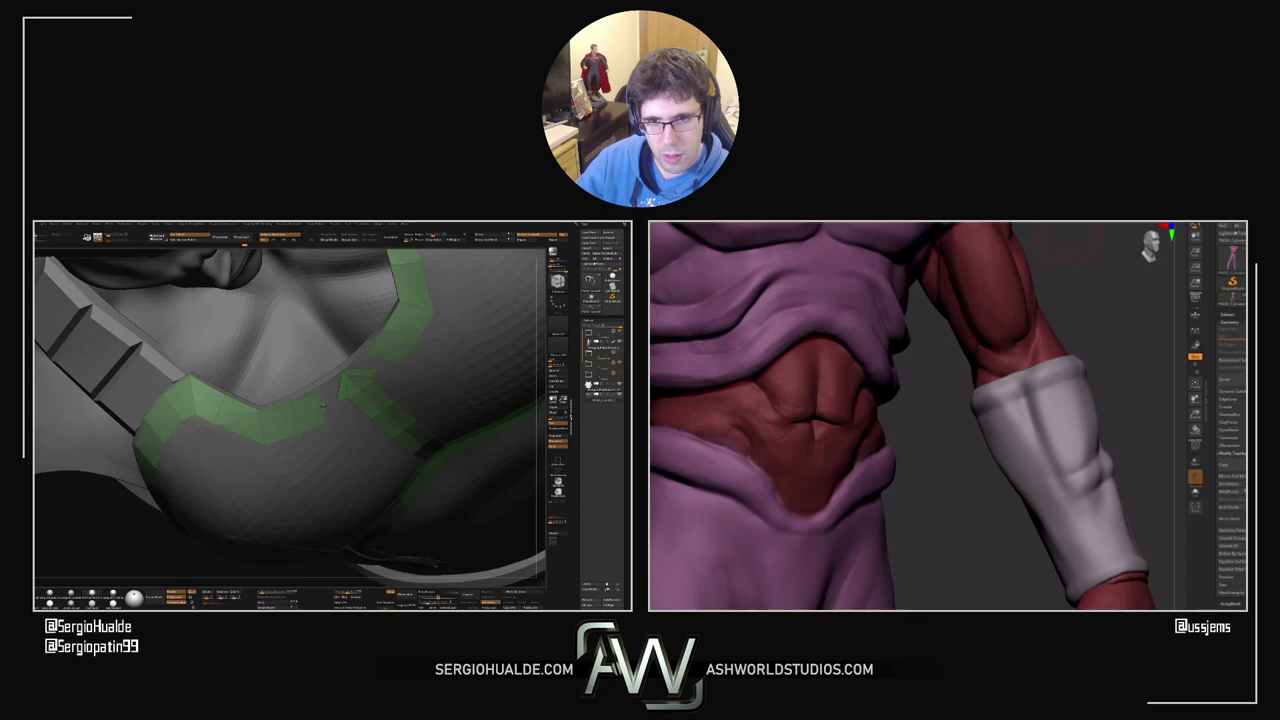
Step: Close the remaining gaps between the mirrored neckline strips and the pointed end of the centre chest strip
right_click_drag(312, 418, 331, 420)
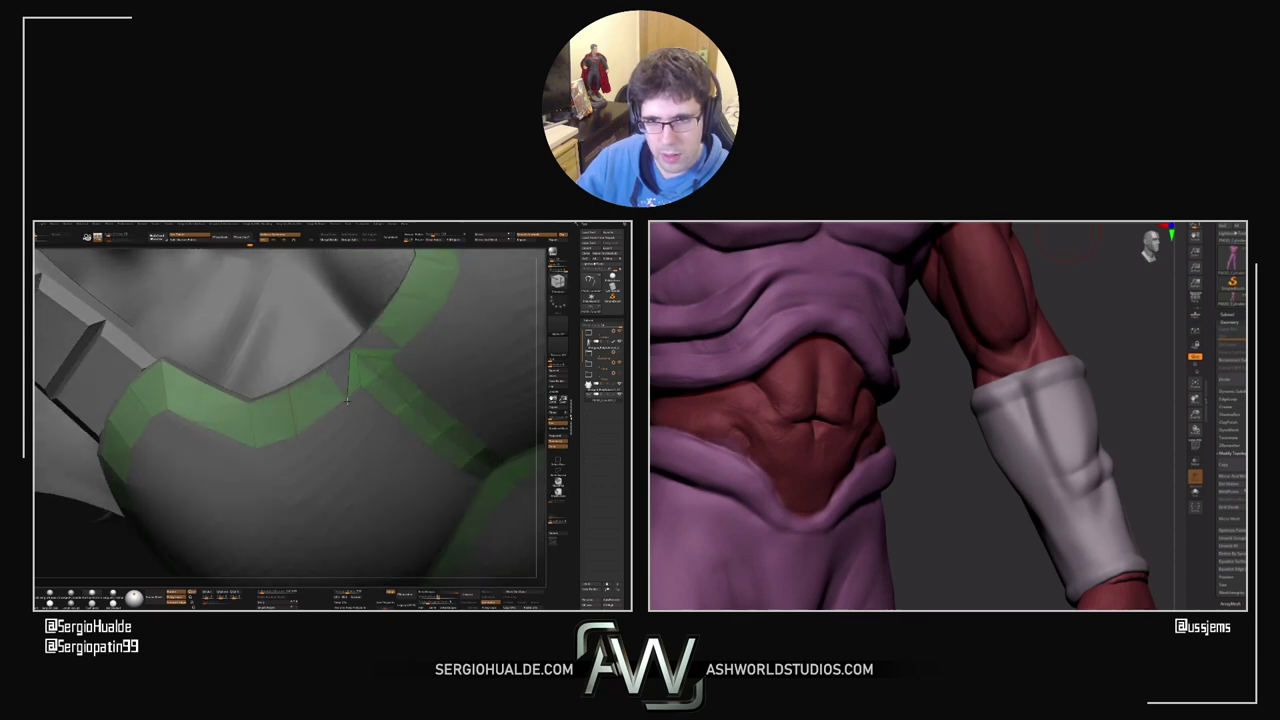
left_click(330, 371)
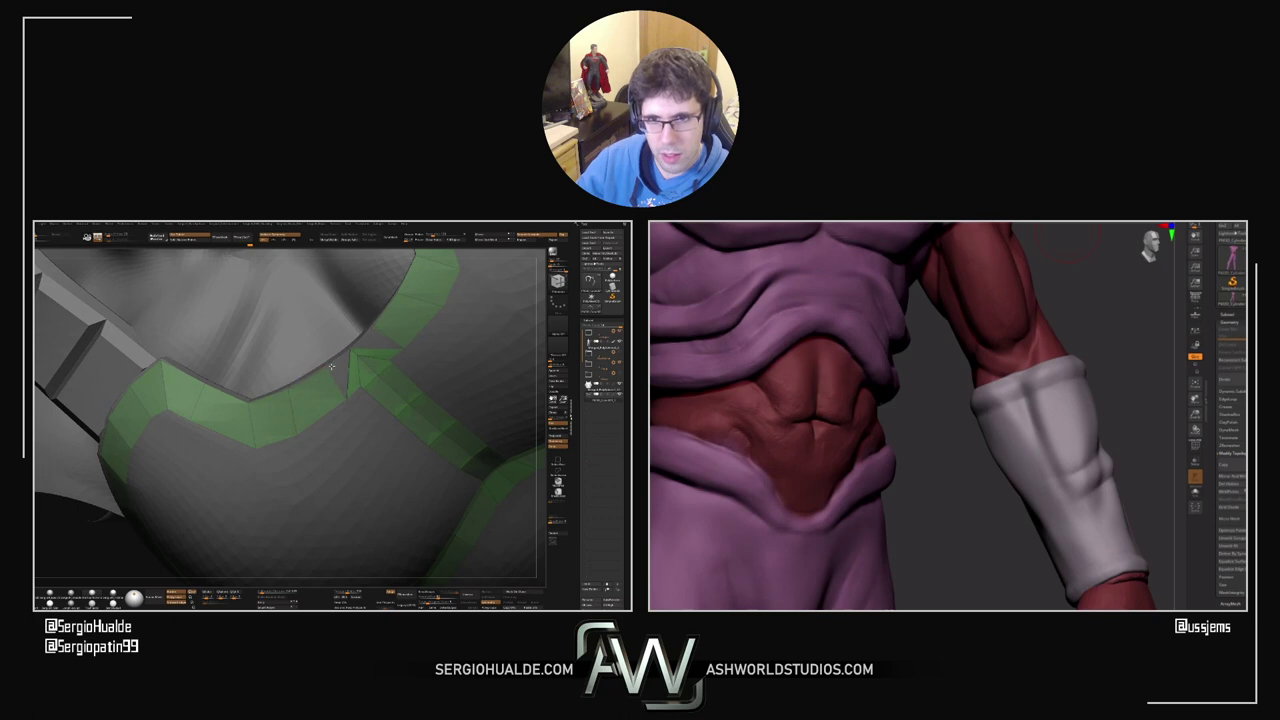
left_click(352, 350)
left_click(375, 327)
left_click(355, 348)
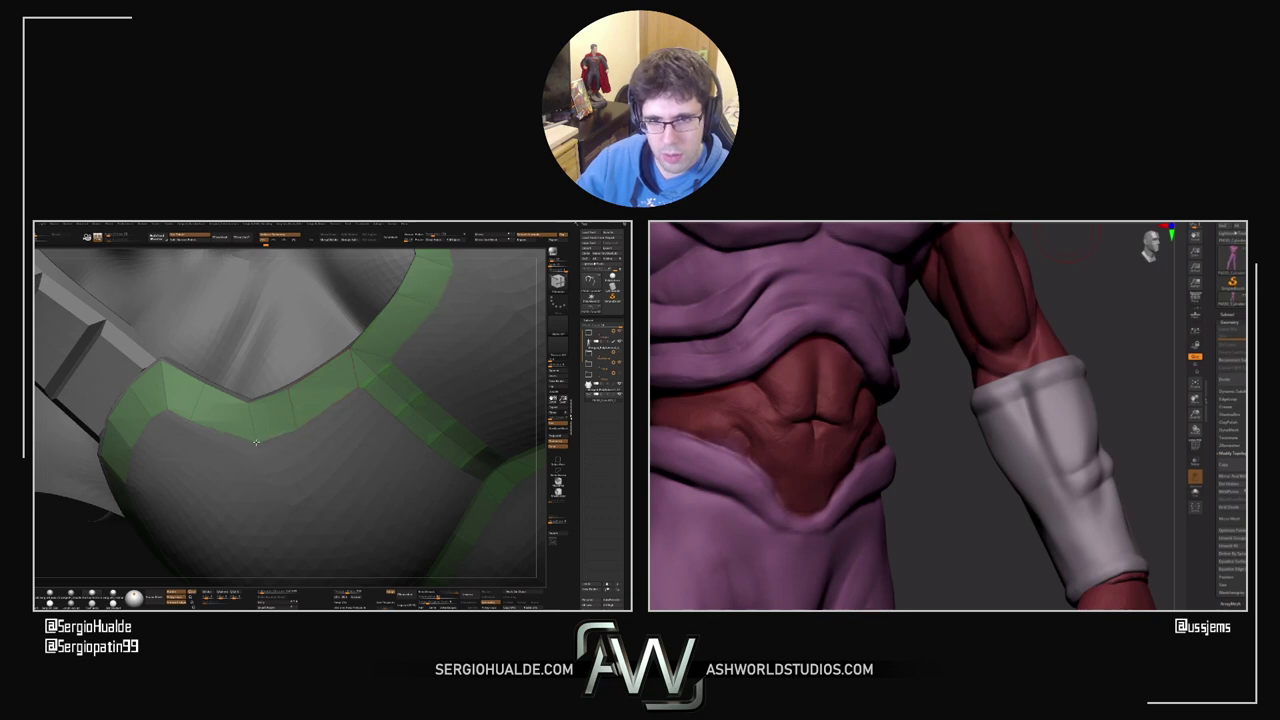
Step: Examine the strip layout along the neckline, chest and abdomen, and check the armour's back
right_click_drag(259, 440, 230, 438, "ctrl")
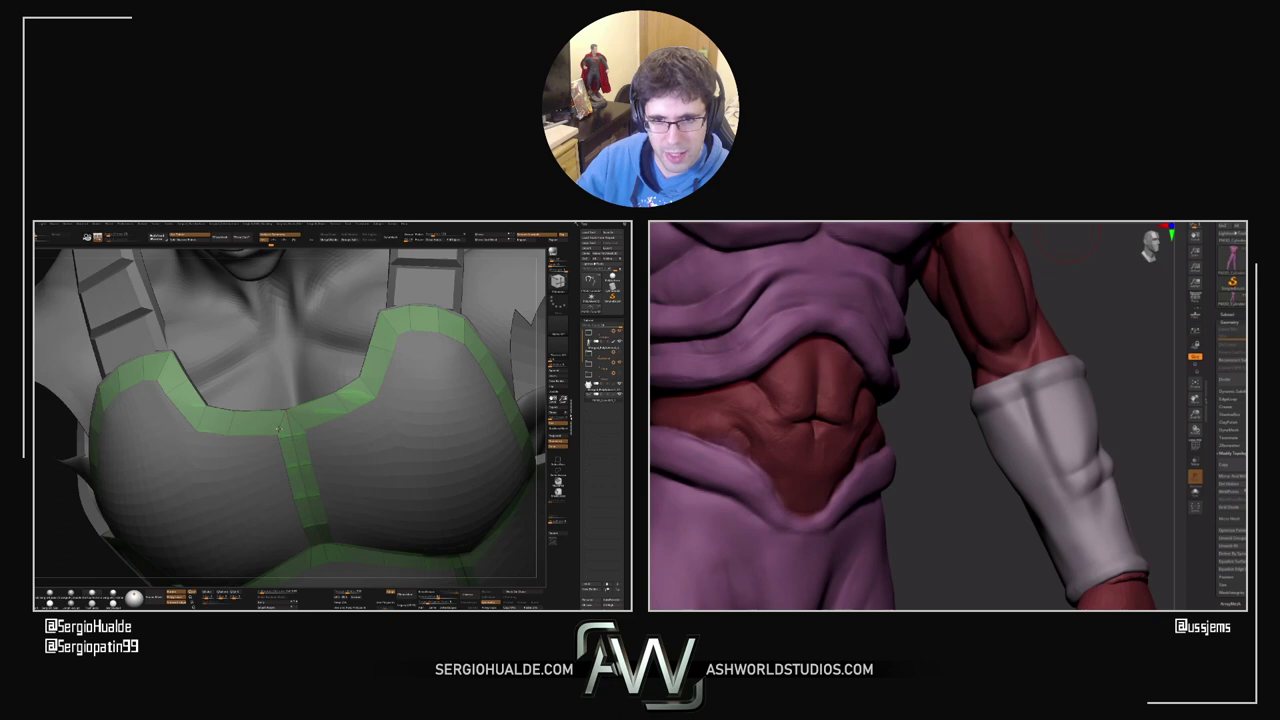
mouse_move(263, 430)
right_mouse_down()
mouse_move(236, 426)
mouse_move(263, 436)
right_mouse_up()
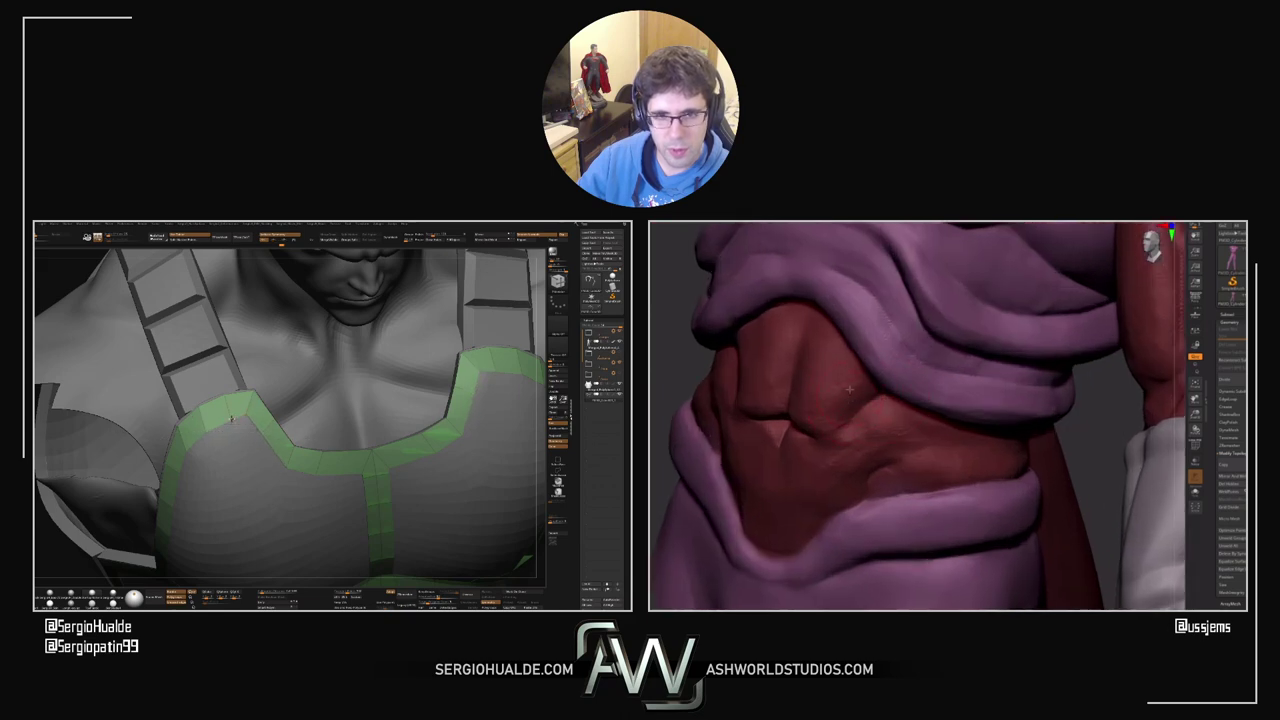
right_click_drag(229, 412, 236, 401)
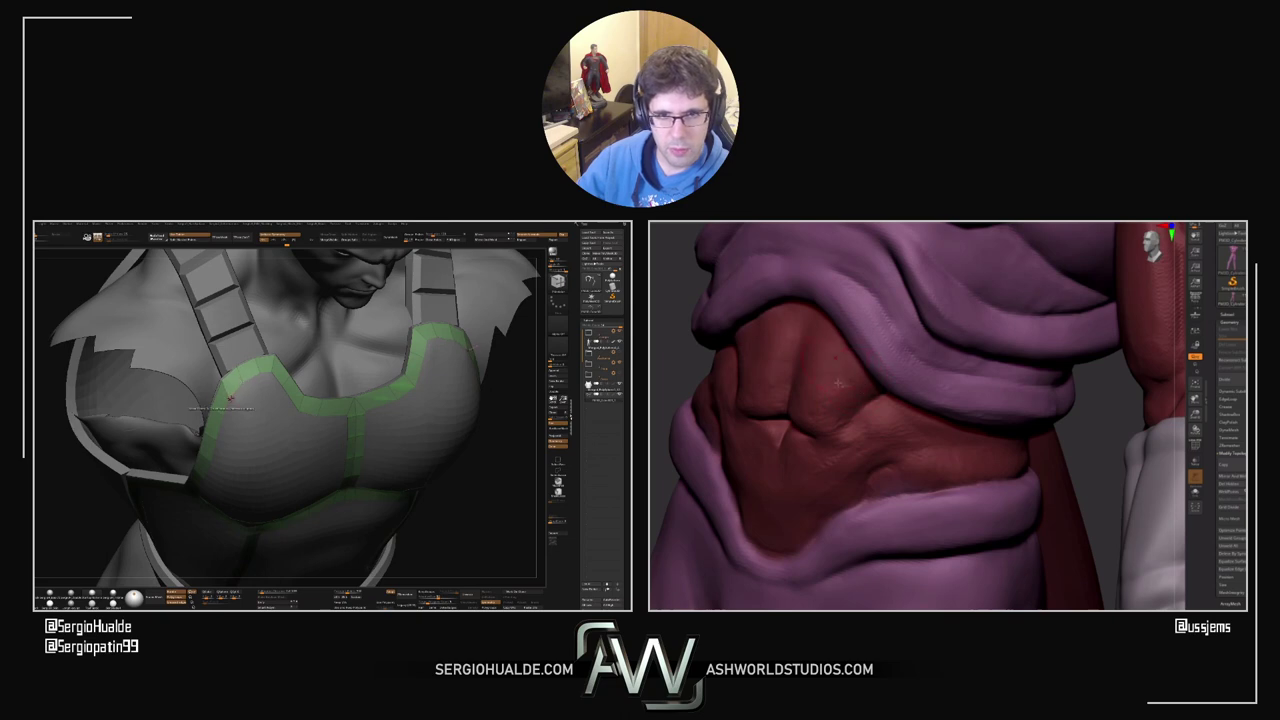
mouse_move(227, 414)
right_mouse_down()
mouse_move(222, 426)
mouse_move(251, 452)
mouse_move(242, 423)
right_mouse_up()
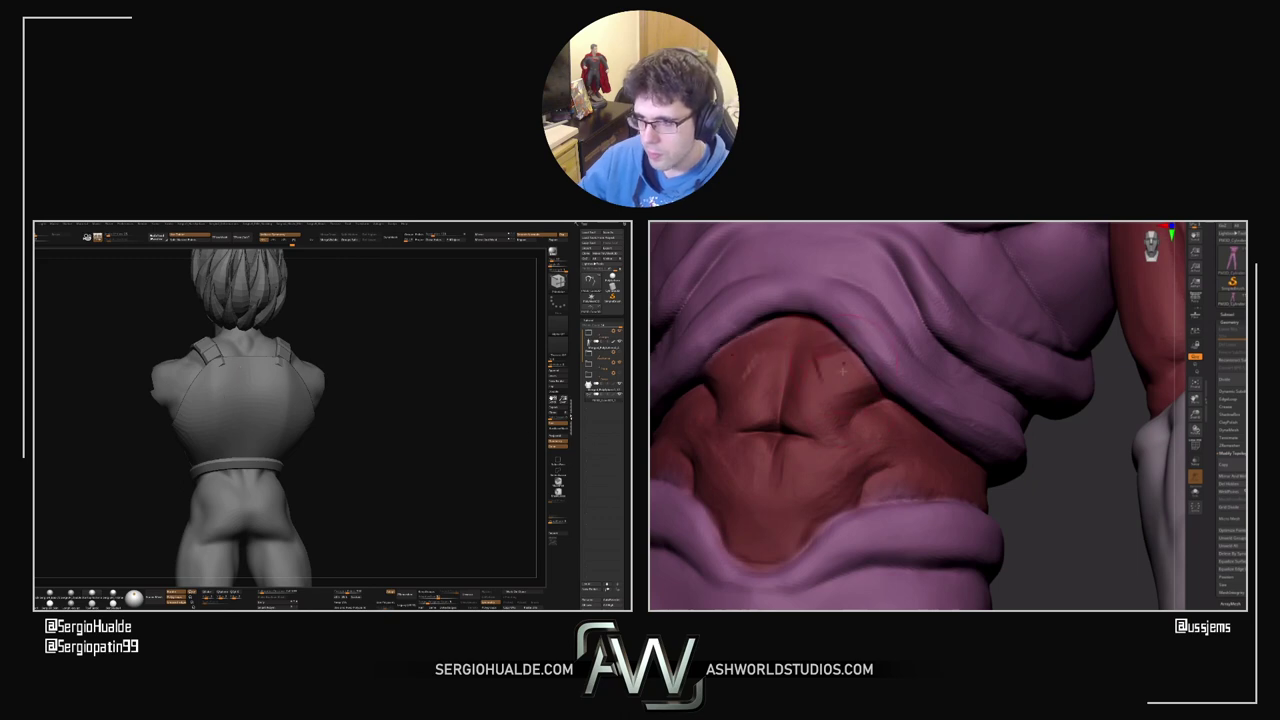
mouse_move(281, 433)
right_mouse_down()
mouse_move(317, 443)
mouse_move(340, 403)
mouse_move(369, 423)
mouse_move(322, 394)
mouse_move(388, 442)
right_mouse_up()
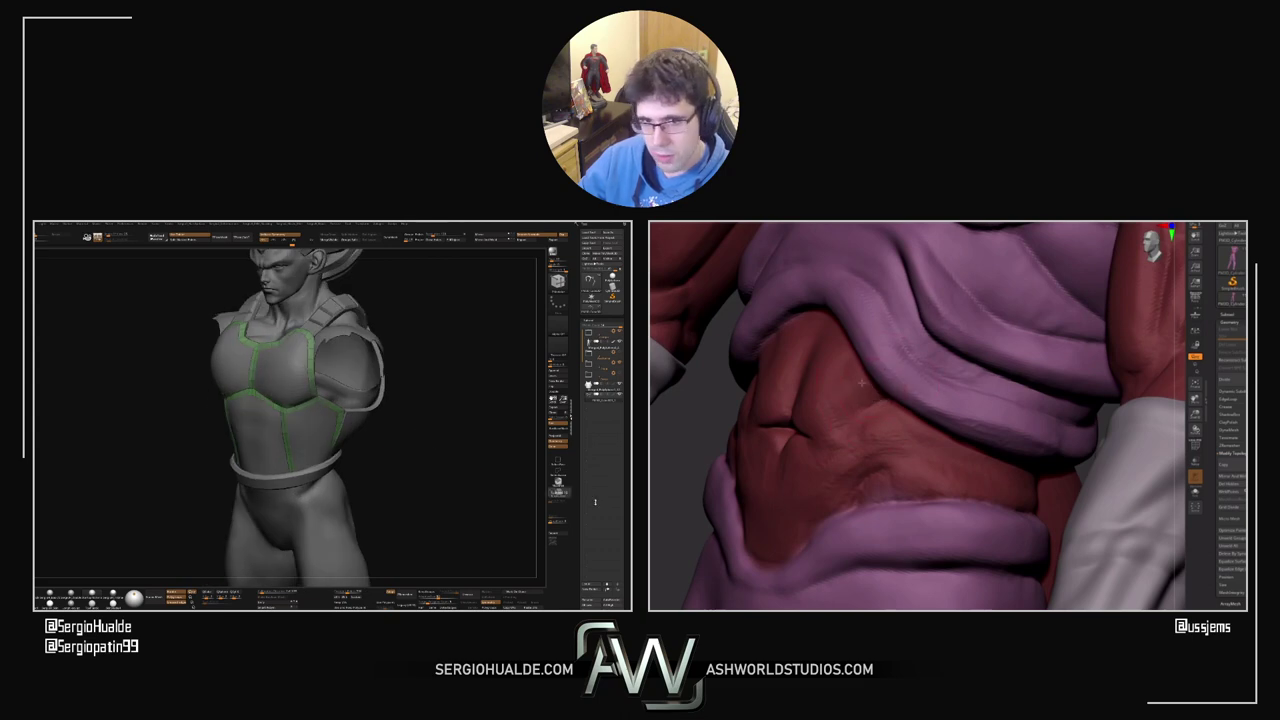
right_click_drag(474, 484, 522, 472)
right_click_drag(268, 389, 289, 438, "ctrl")
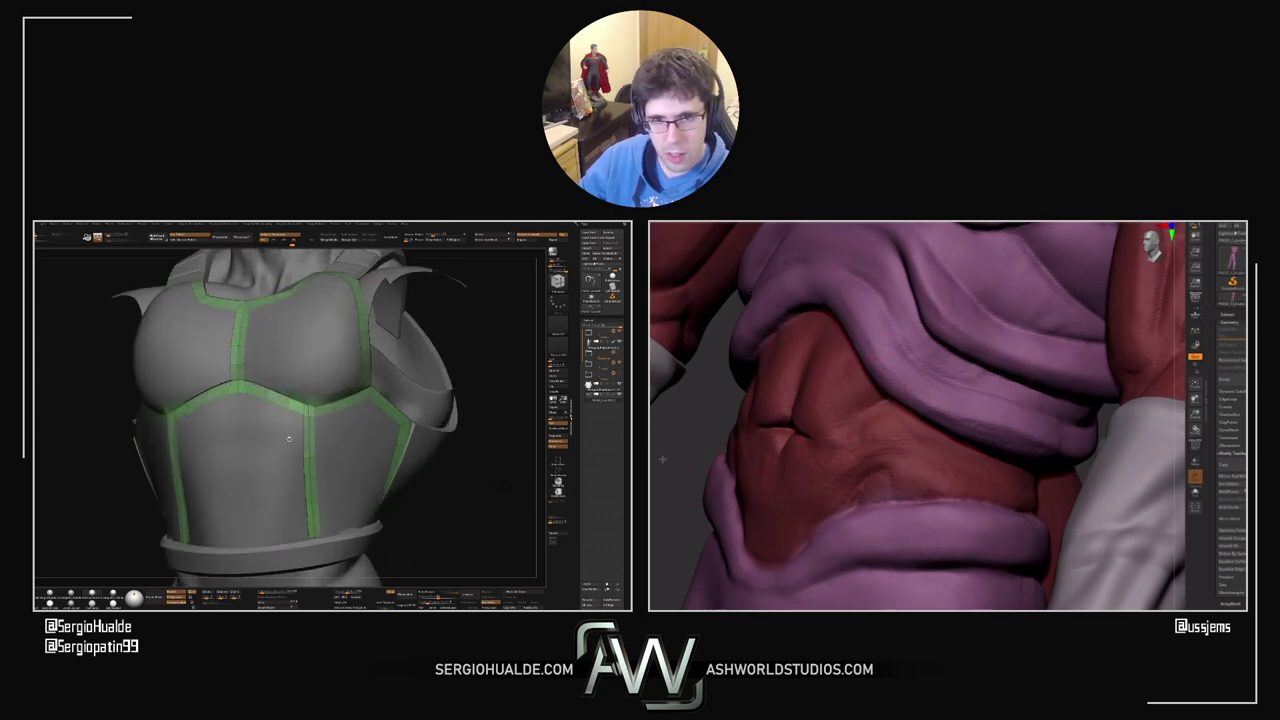
Step: Review the purple-suited character's abdomen and the armour's centre chest strip from several angles
left_click_drag(663, 457, 893, 430)
mouse_move(245, 429)
right_mouse_down("alt")
mouse_move(252, 455)
mouse_move(246, 440)
right_mouse_up("alt")
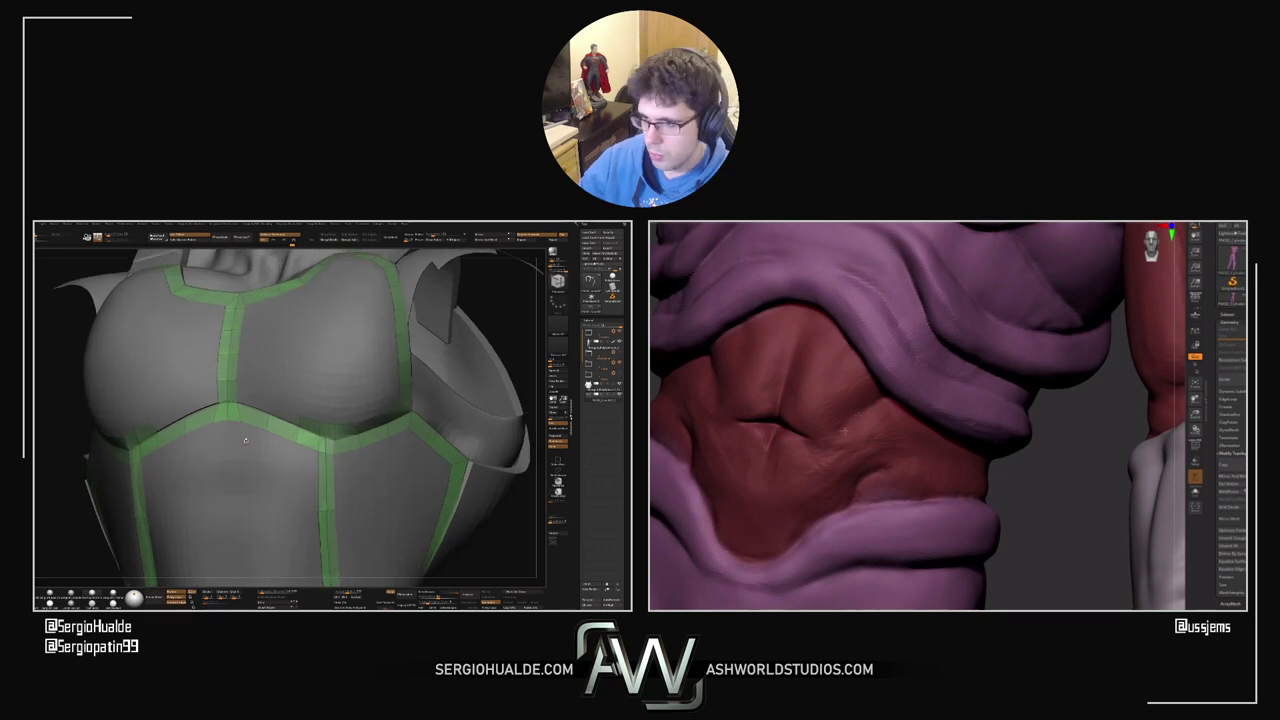
left_click_drag(1051, 535, 1034, 523)
left_click_drag(1071, 474, 1067, 469)
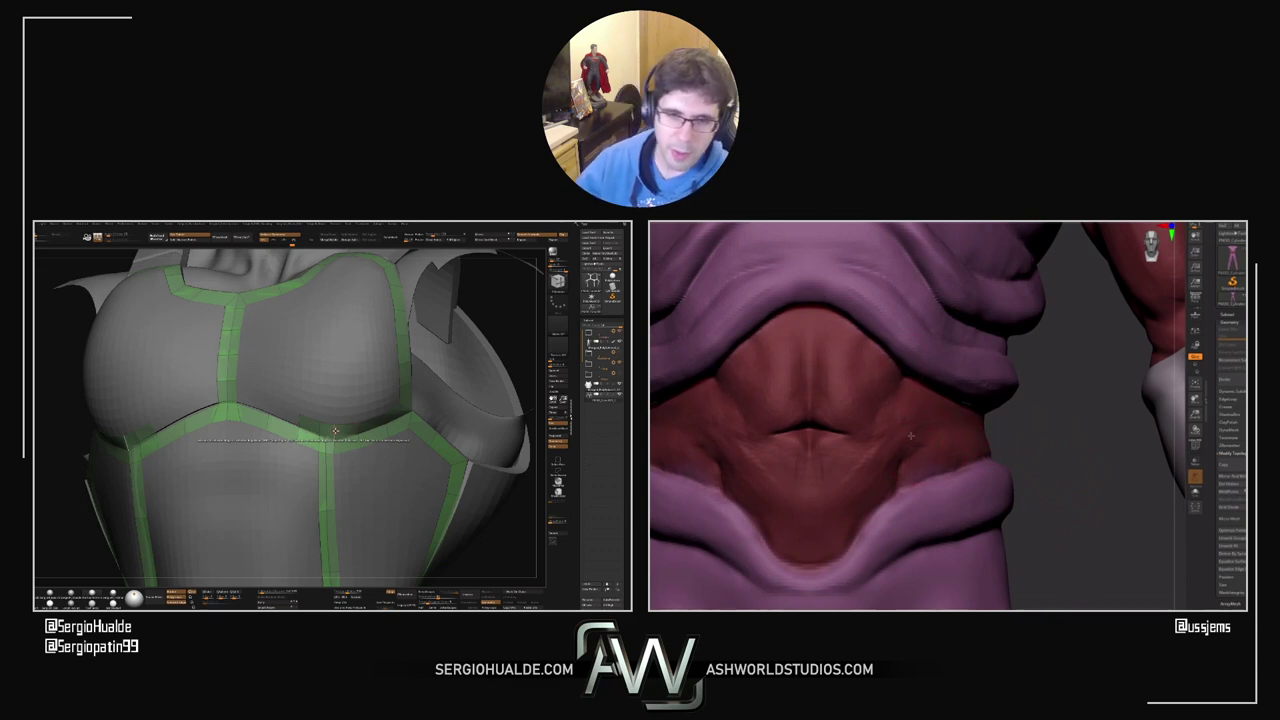
right_click_drag(260, 440, 279, 462)
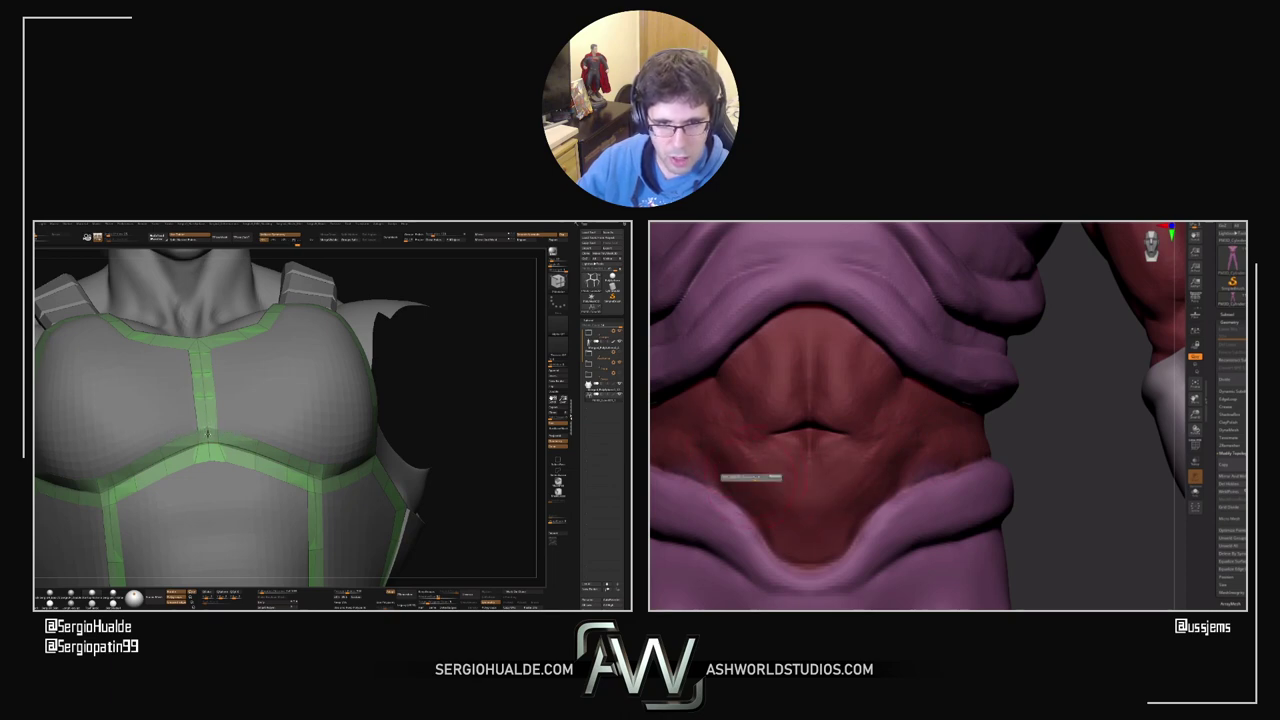
mouse_move(215, 428)
right_mouse_down("alt")
mouse_move(217, 467)
mouse_move(206, 446)
right_mouse_up("alt")
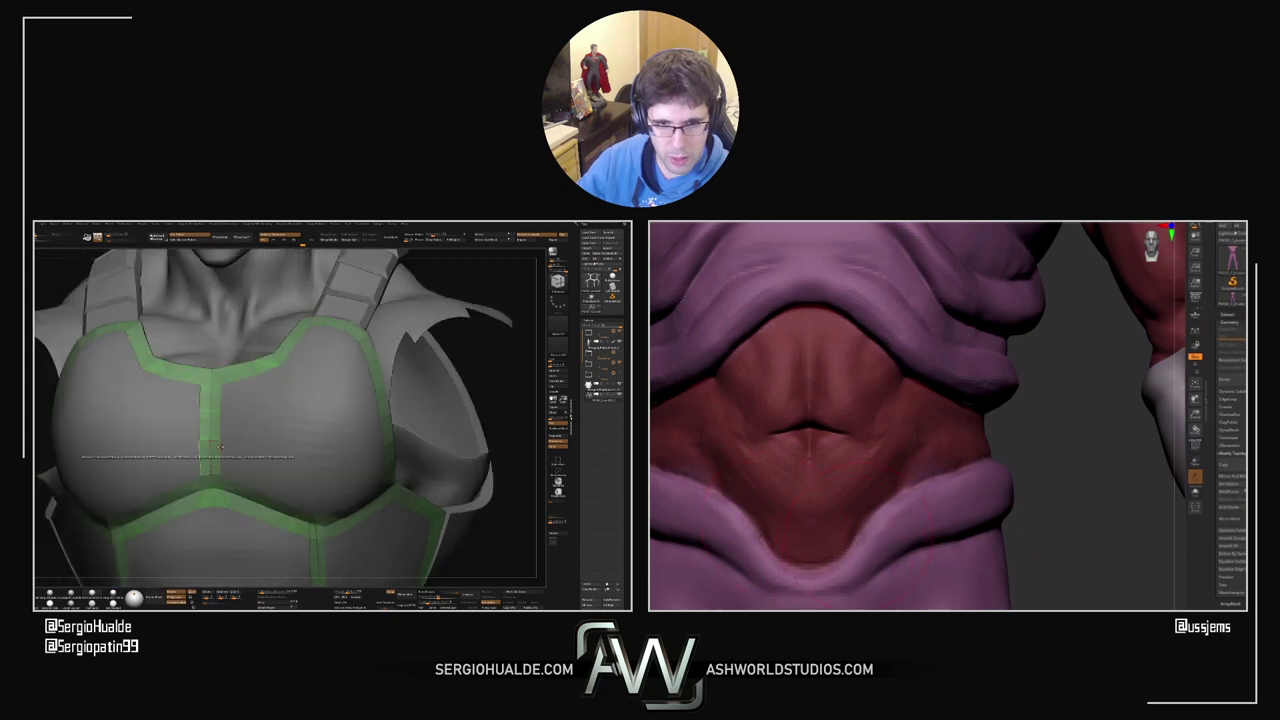
right_click_drag(772, 525, 921, 451)
right_click_drag(209, 451, 237, 470)
left_click_drag(236, 470, 277, 466)
right_click_drag(277, 466, 245, 501)
left_click_drag(244, 502, 248, 441)
Step: Briefly isolate a small subtool of the purple-suited character, restore the full figure and select its head subtool
left_click(1173, 507)
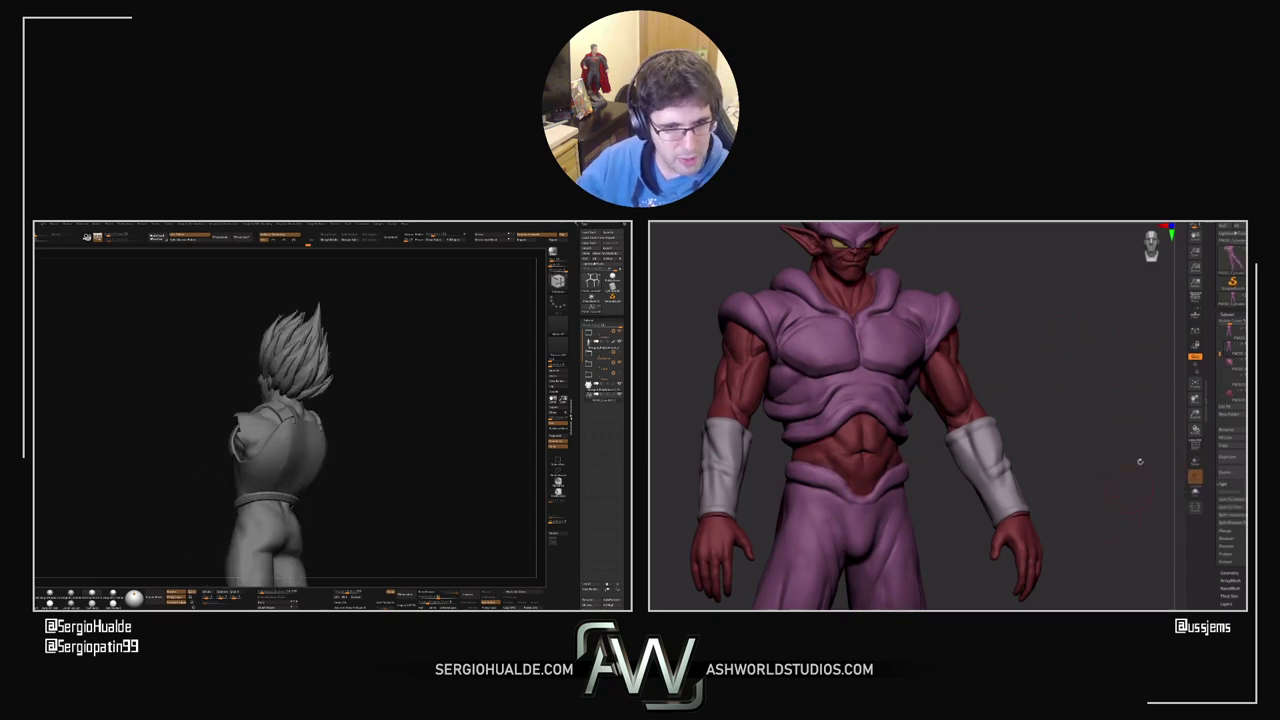
left_click_drag(1066, 363, 1071, 366, "shift")
left_click(1071, 366)
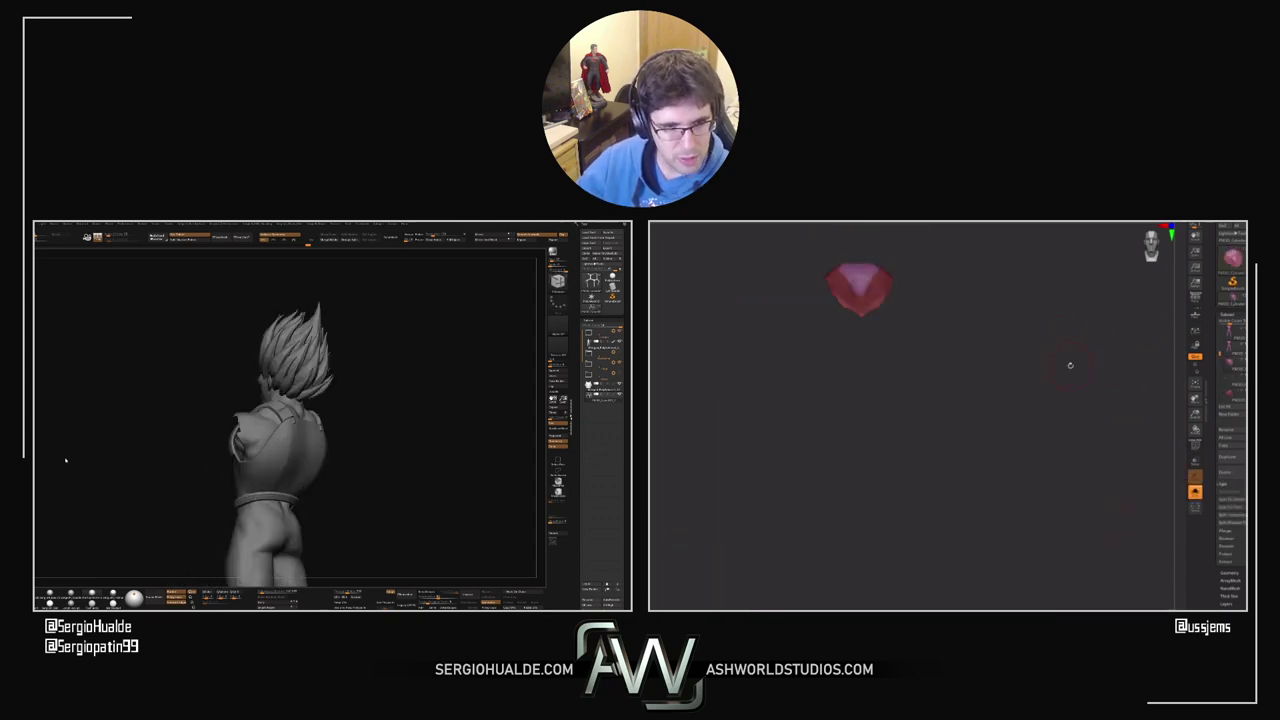
left_click(1071, 366)
left_click_drag(1038, 316, 1046, 368, "alt")
left_click_drag(351, 443, 199, 450)
key("n")
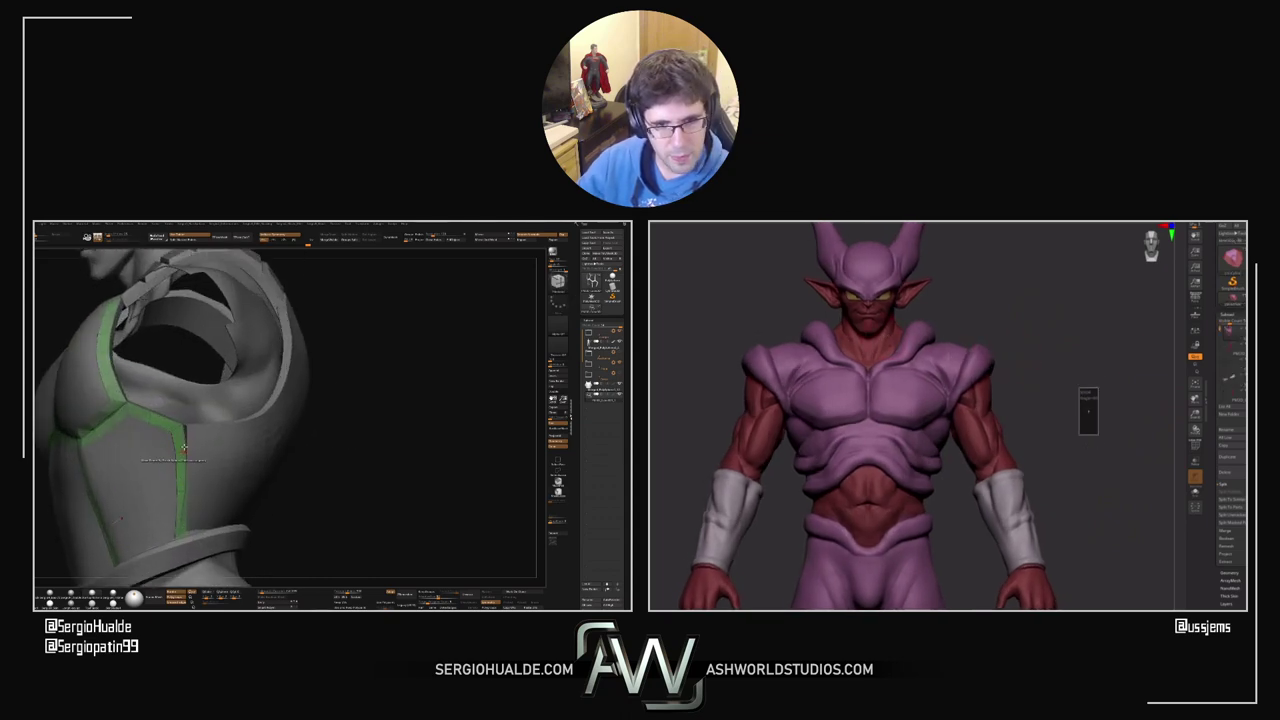
left_click(1088, 411)
left_click_drag(1004, 285, 1022, 330, "alt")
Step: Toggle the head's untitled layer and open its geometry settings, while trying a strip polygon behind the armour's side corner
left_click_drag(190, 440, 213, 452)
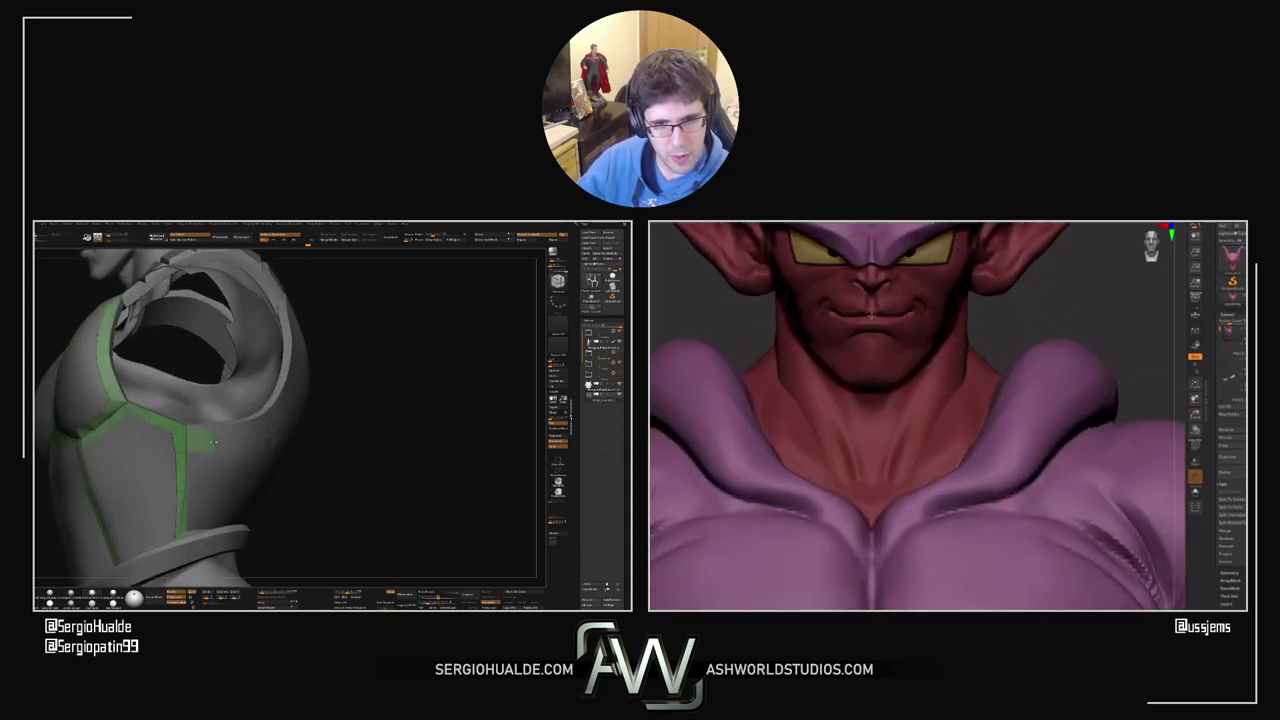
left_click_drag(1010, 322, 1060, 325)
left_click(1228, 603)
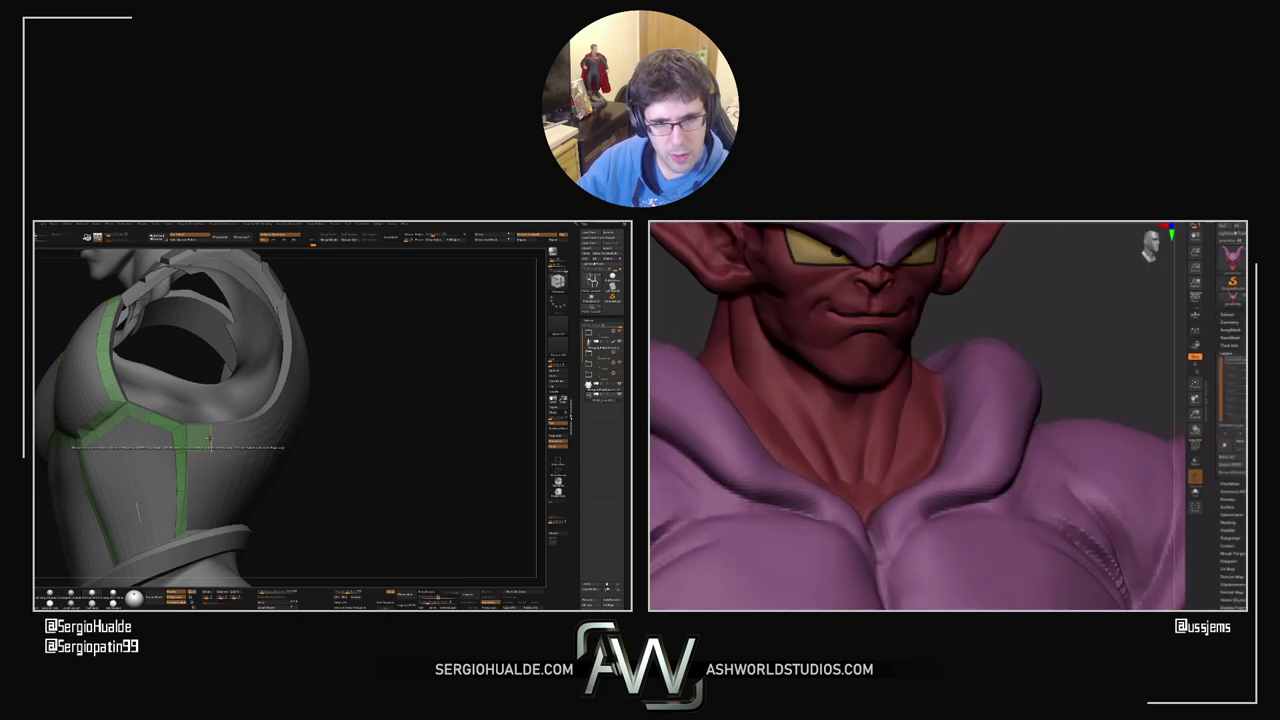
left_click(1241, 359)
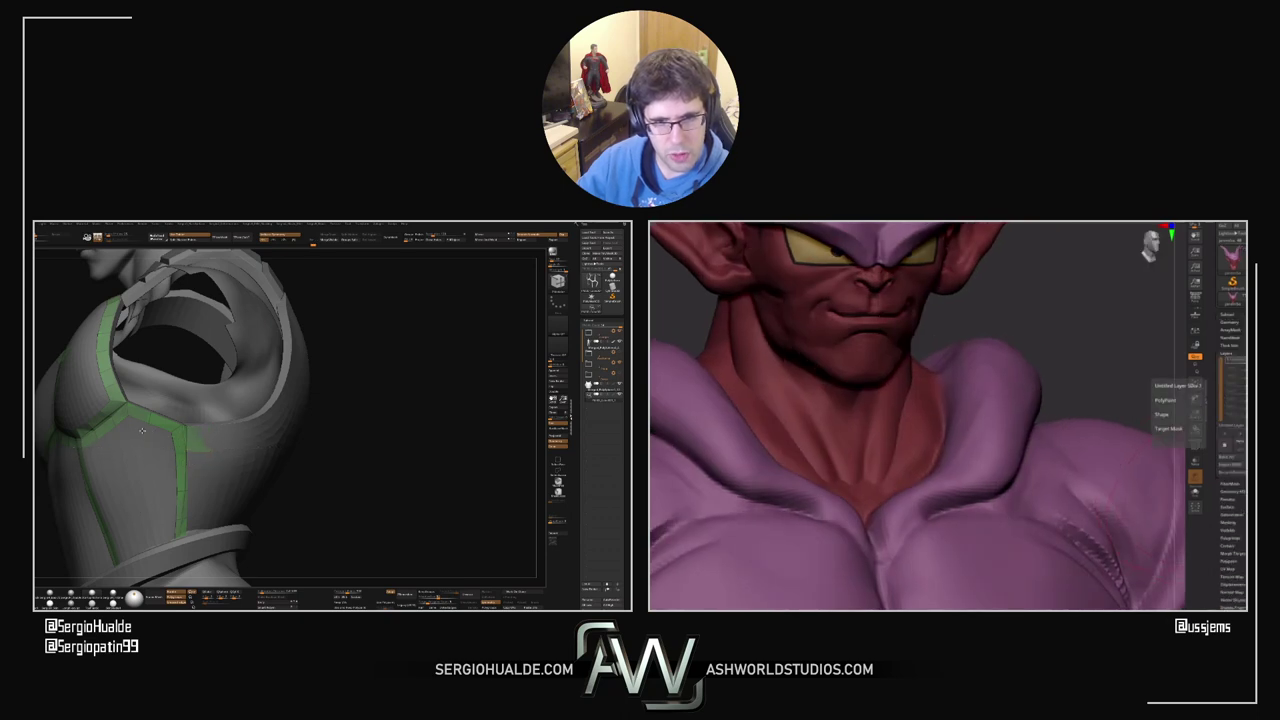
left_click(1241, 359)
left_click(1241, 359)
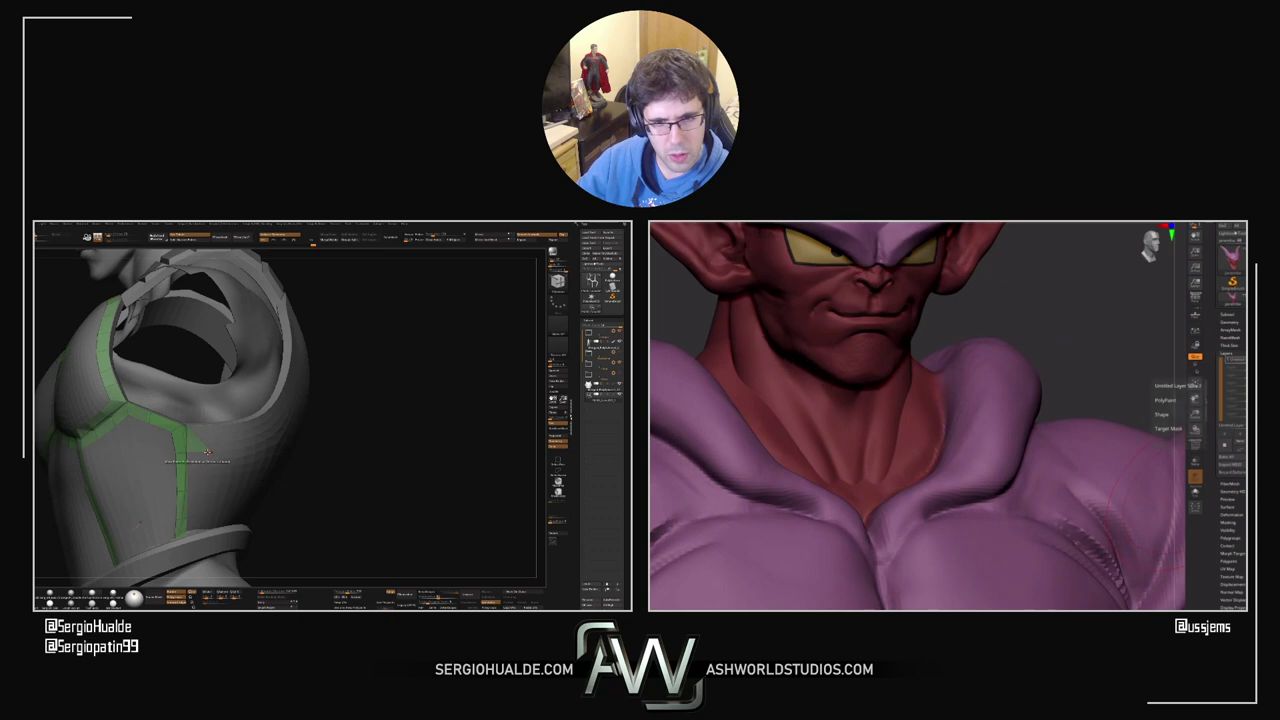
right_click_drag(64, 471, 176, 463)
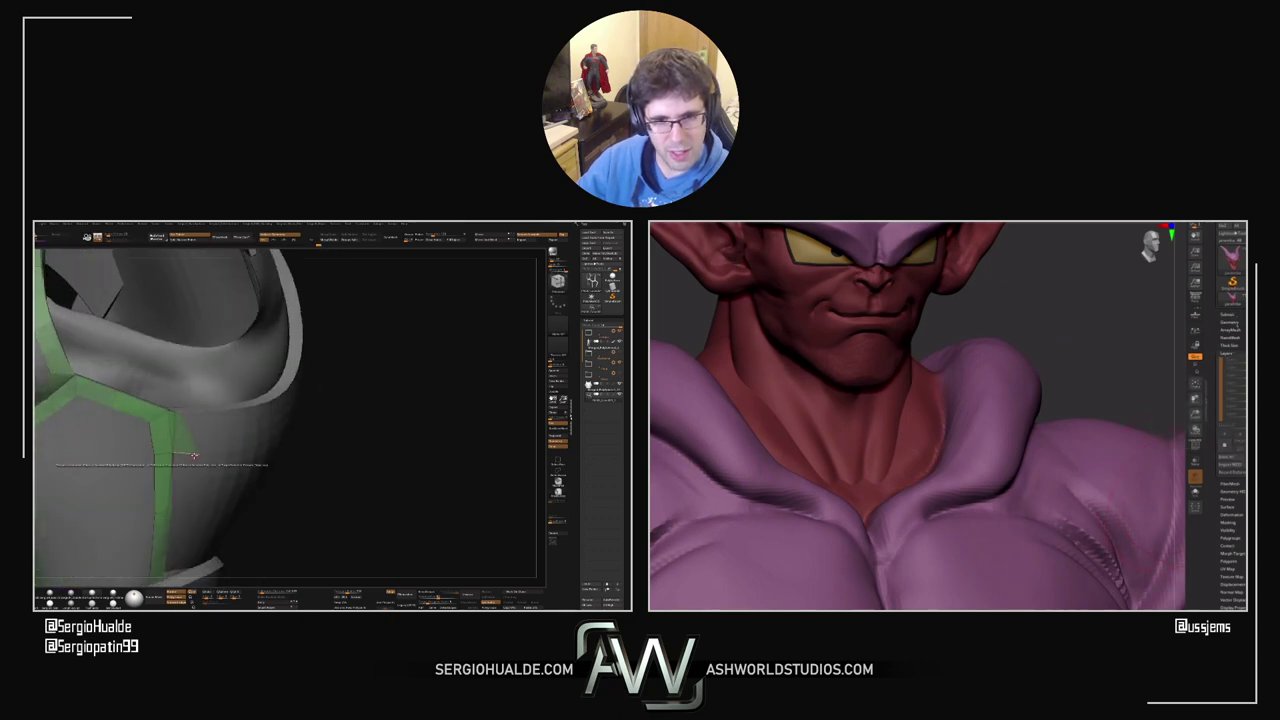
left_click(1229, 322)
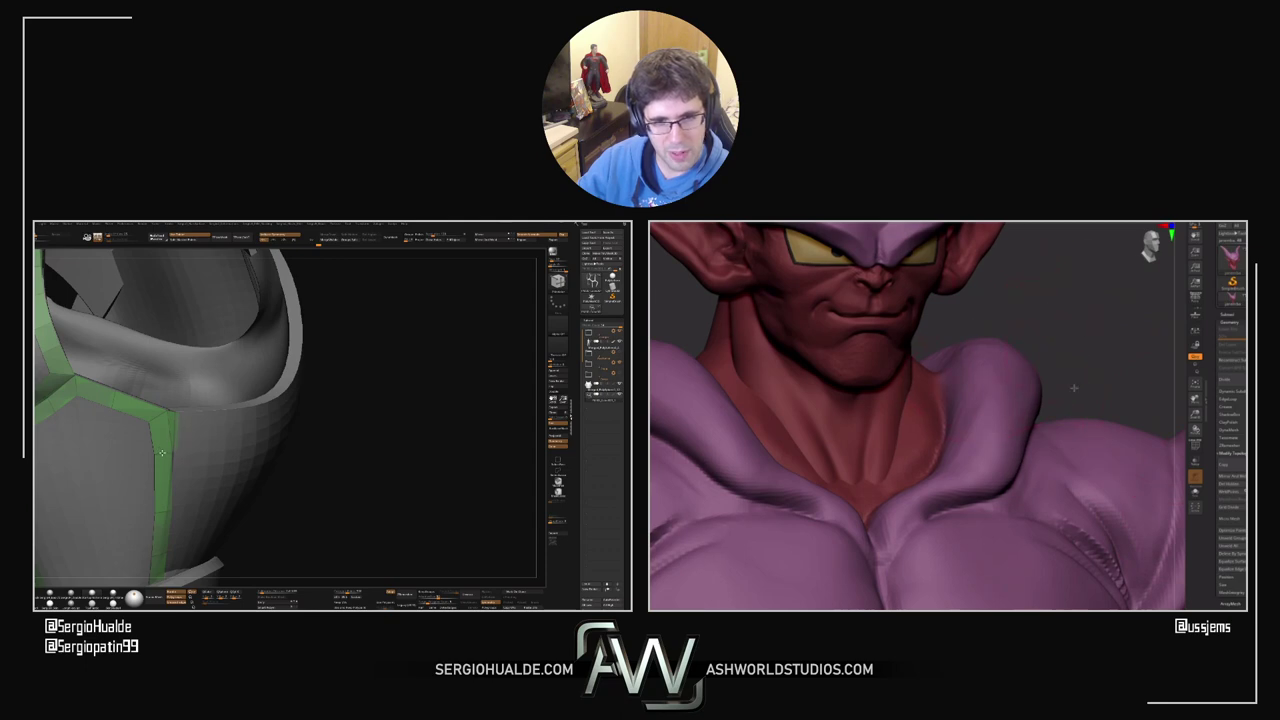
Step: Extend the green strip backwards from the armour's side corner along the lower edge of the armhole
mouse_move(161, 453)
left_mouse_down()
mouse_move(183, 456)
mouse_move(169, 428)
mouse_move(221, 423)
left_mouse_up()
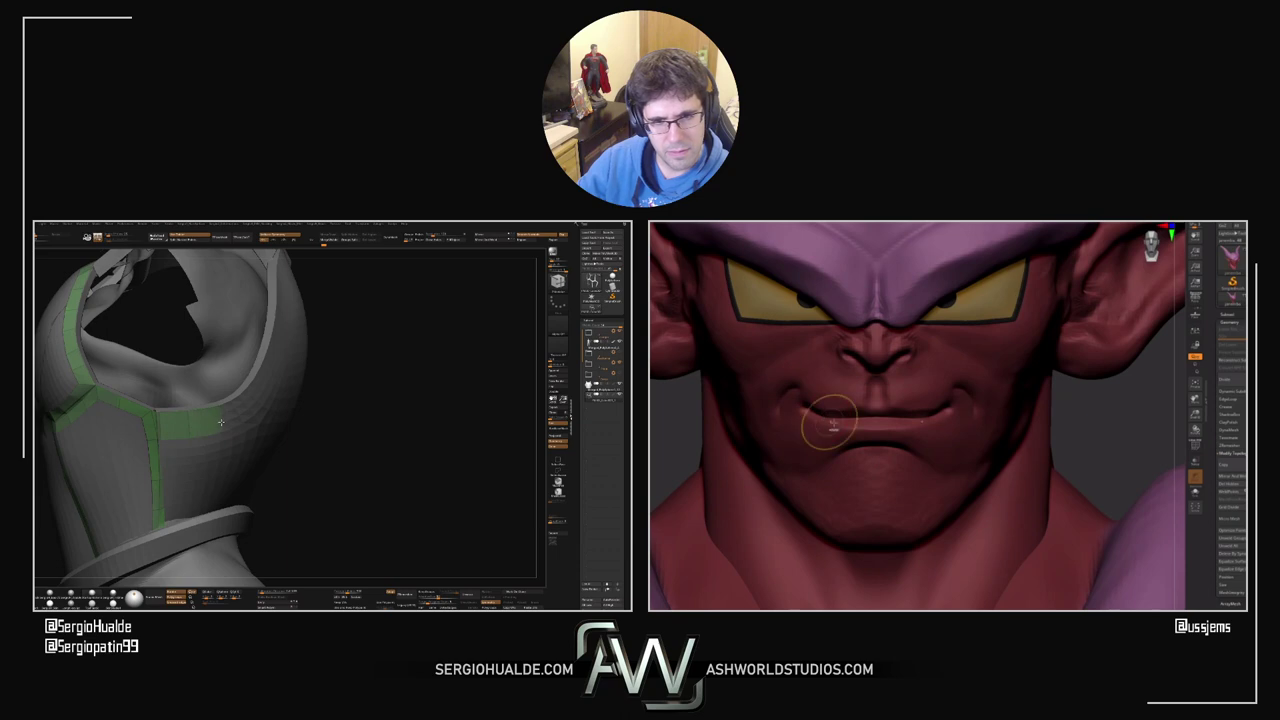
left_click_drag(217, 425, 236, 410)
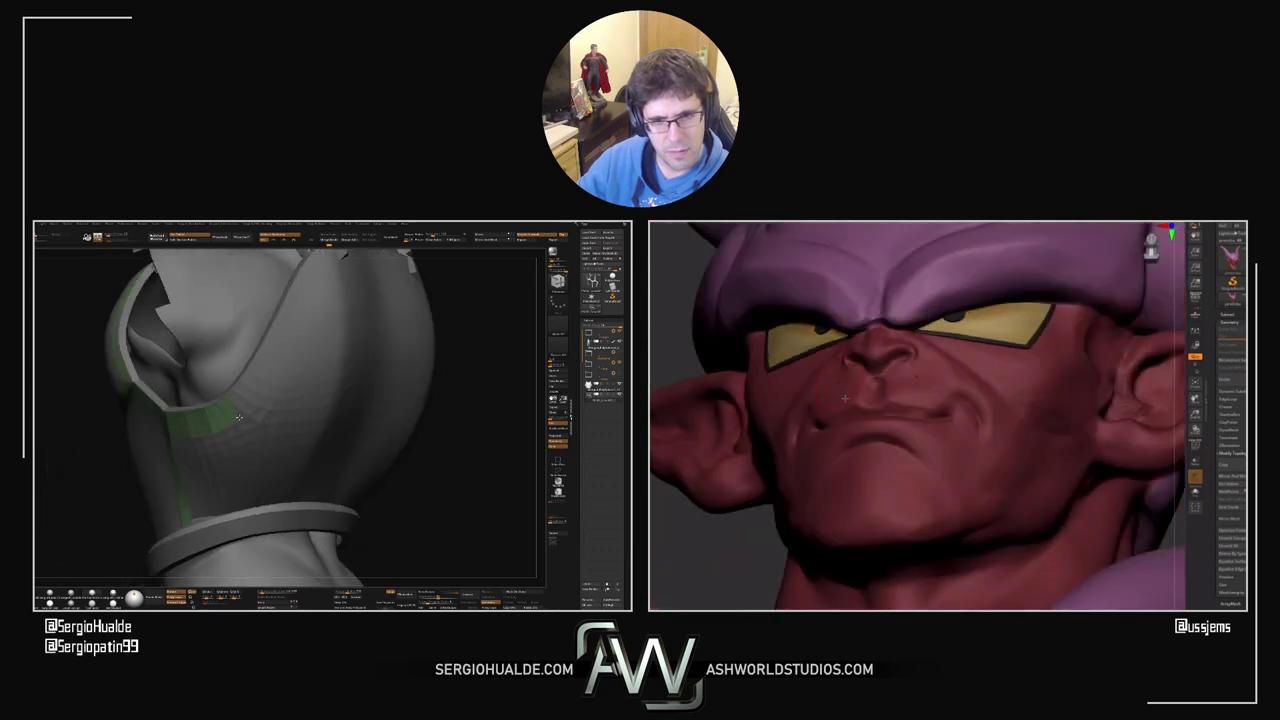
right_click_drag(245, 411, 215, 457)
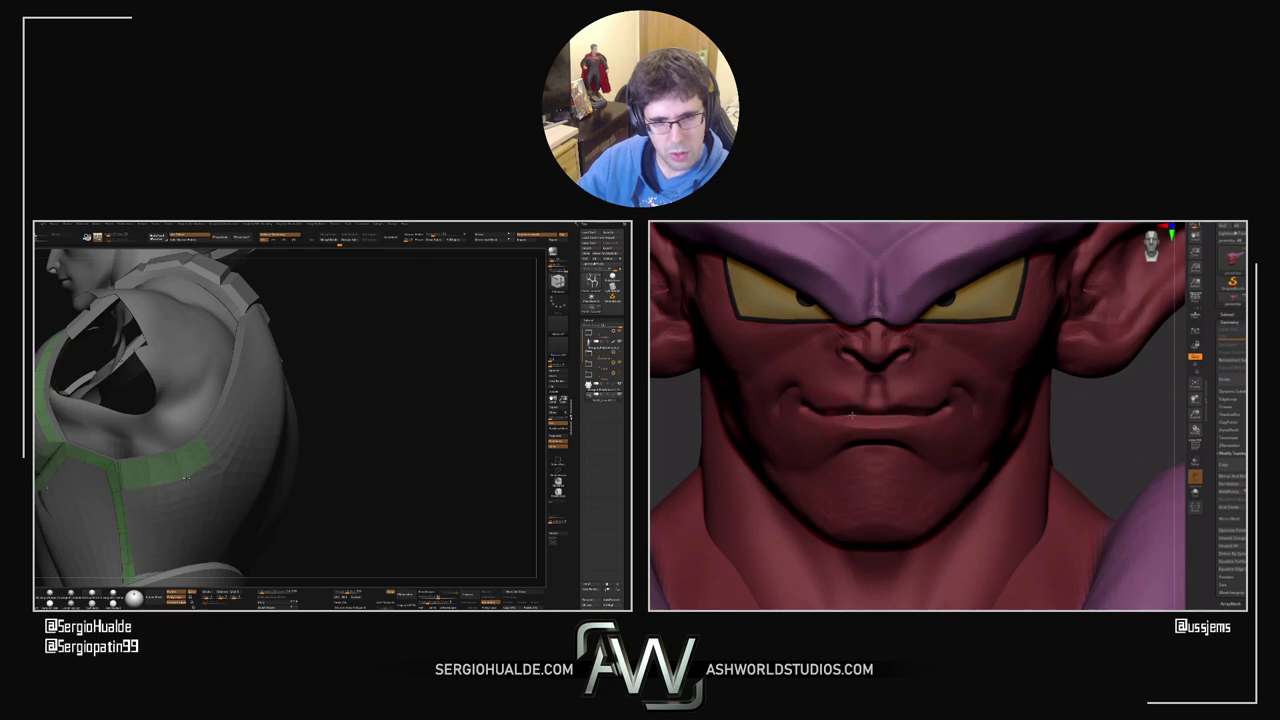
right_click_drag(212, 464, 186, 477)
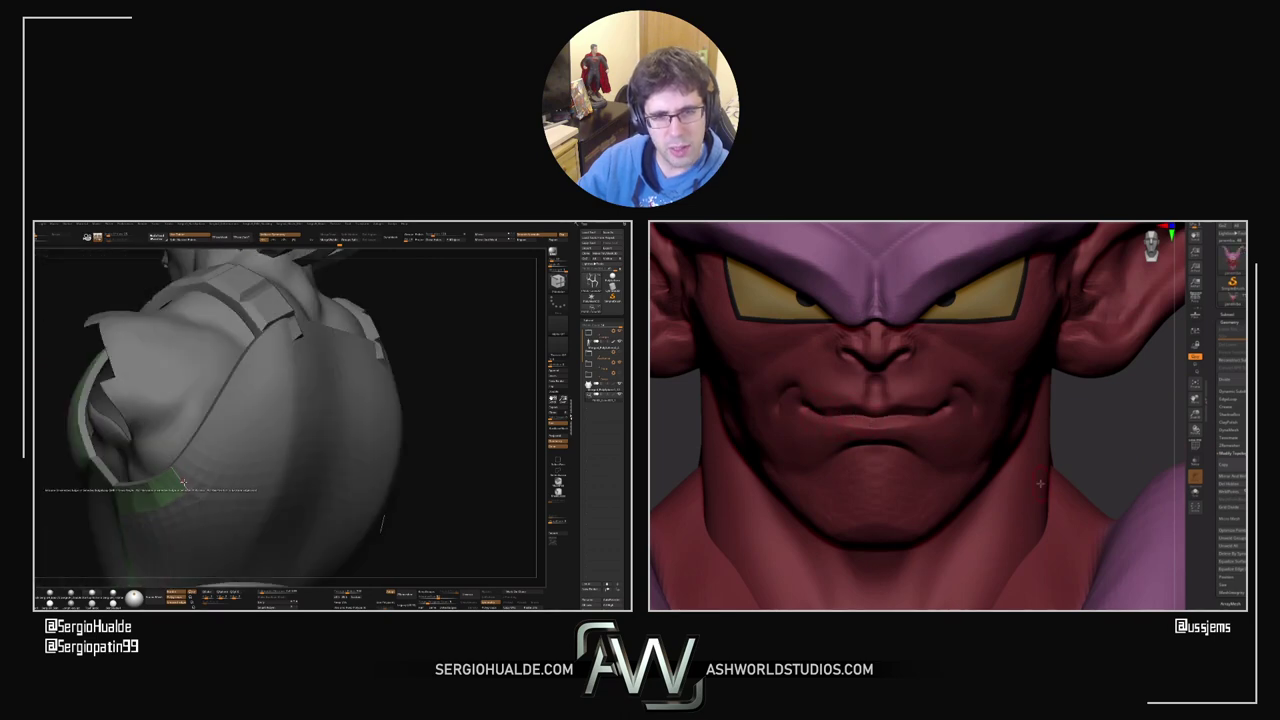
left_click_drag(184, 484, 210, 469)
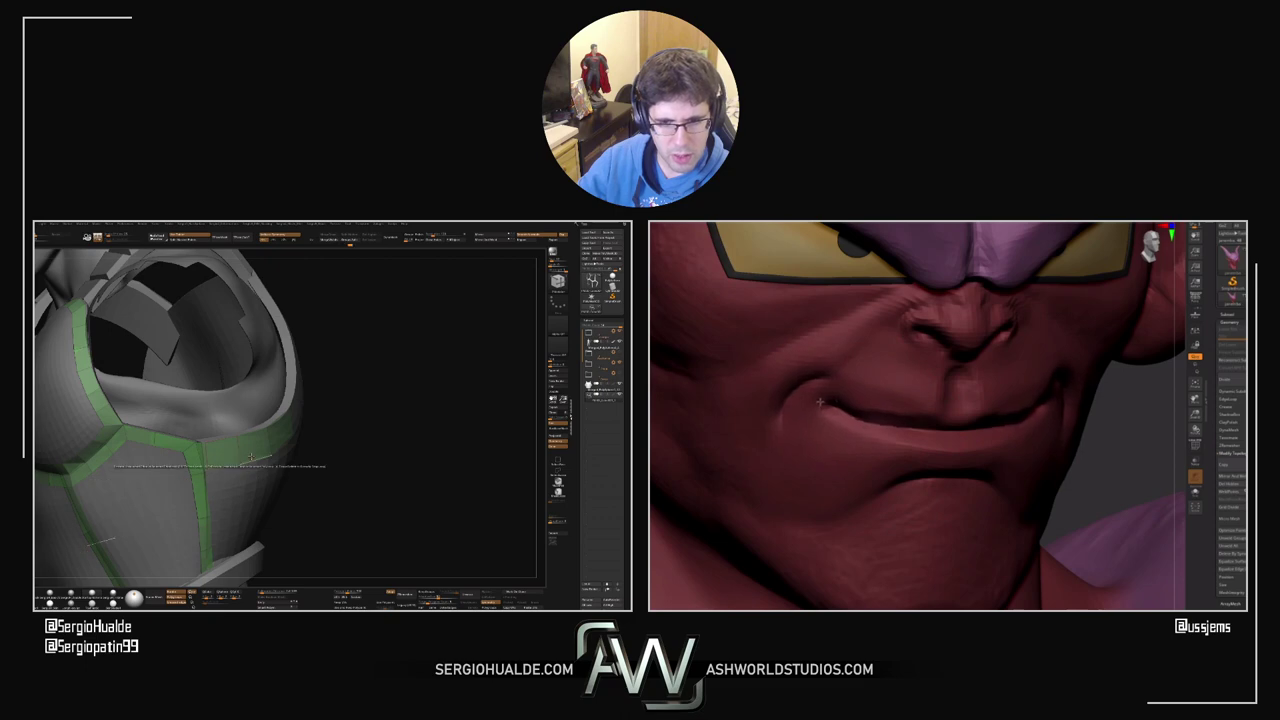
Step: Extend the green strip around the back of the armour's armhole and up towards the shoulder strap
left_click_drag(370, 466, 207, 462)
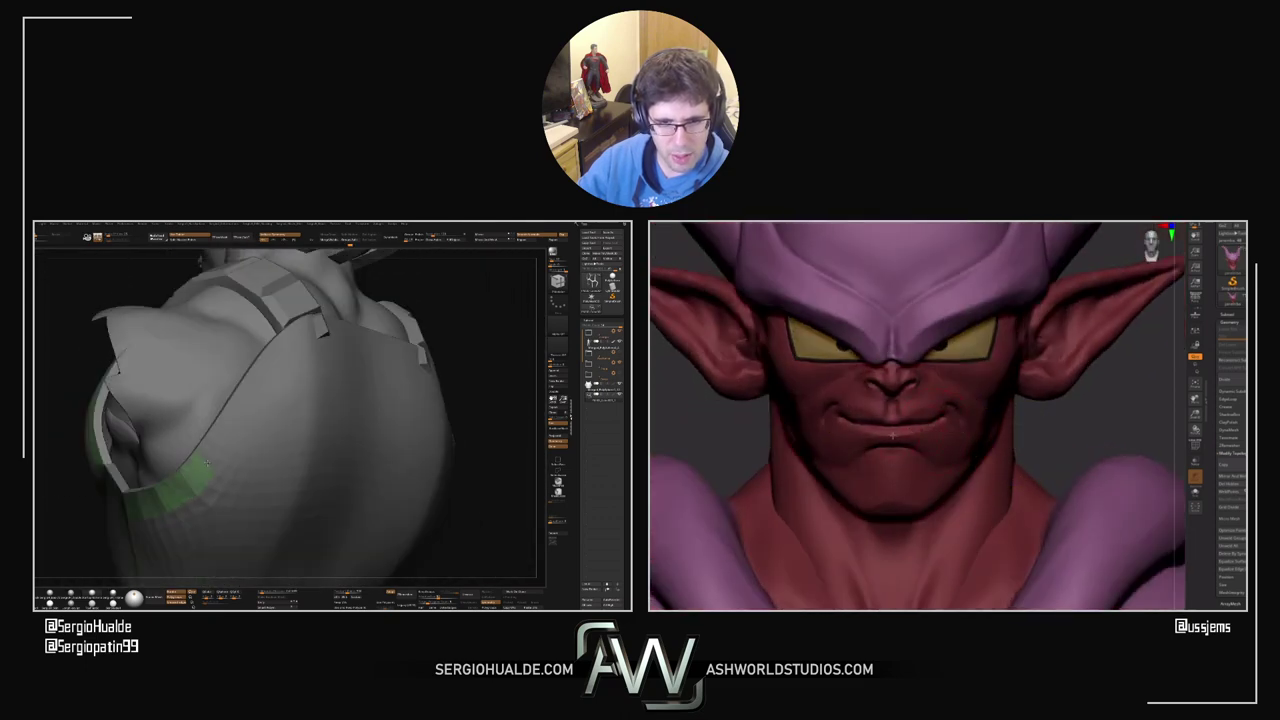
left_click(211, 455)
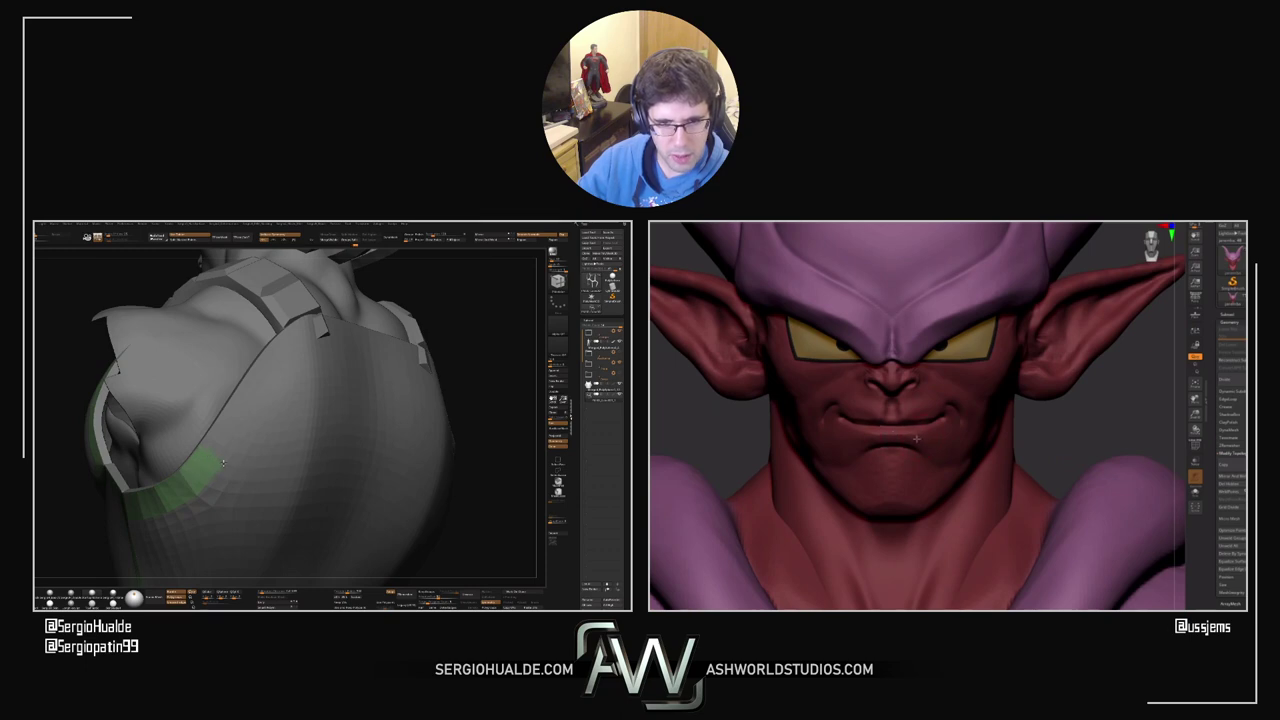
left_click_drag(222, 463, 231, 428)
right_click_drag(234, 428, 192, 482)
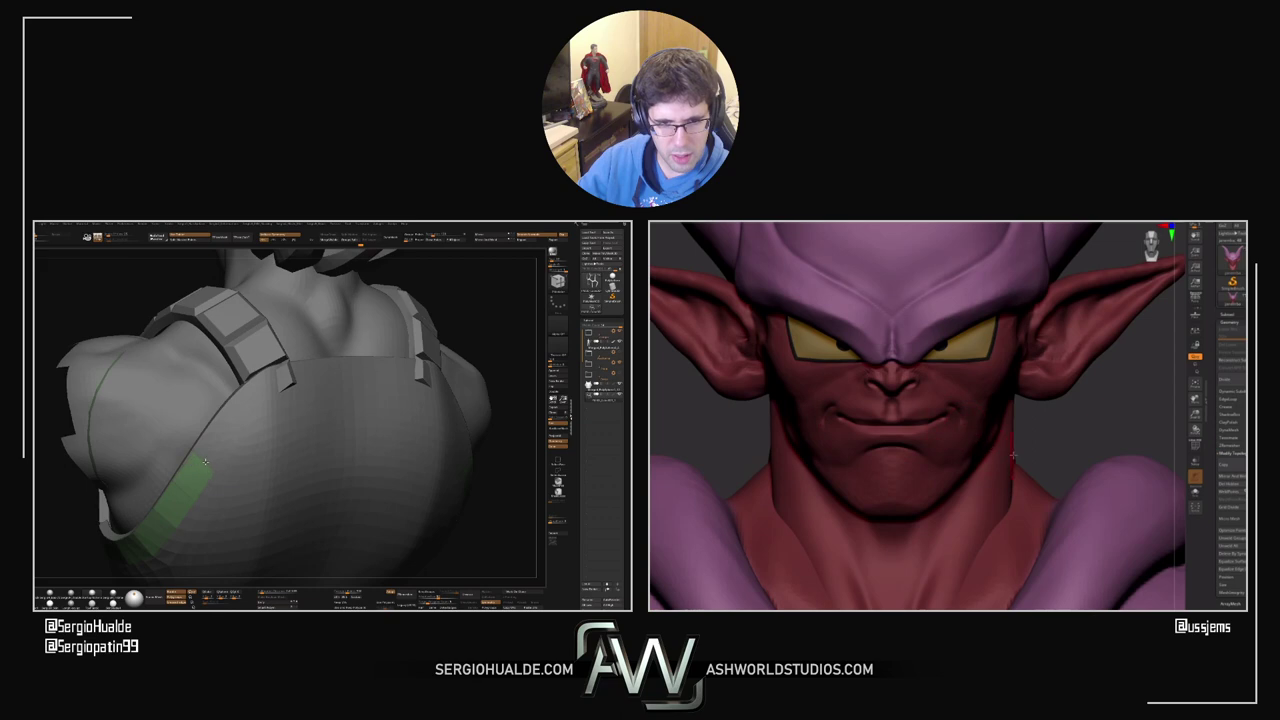
left_click_drag(205, 462, 248, 402)
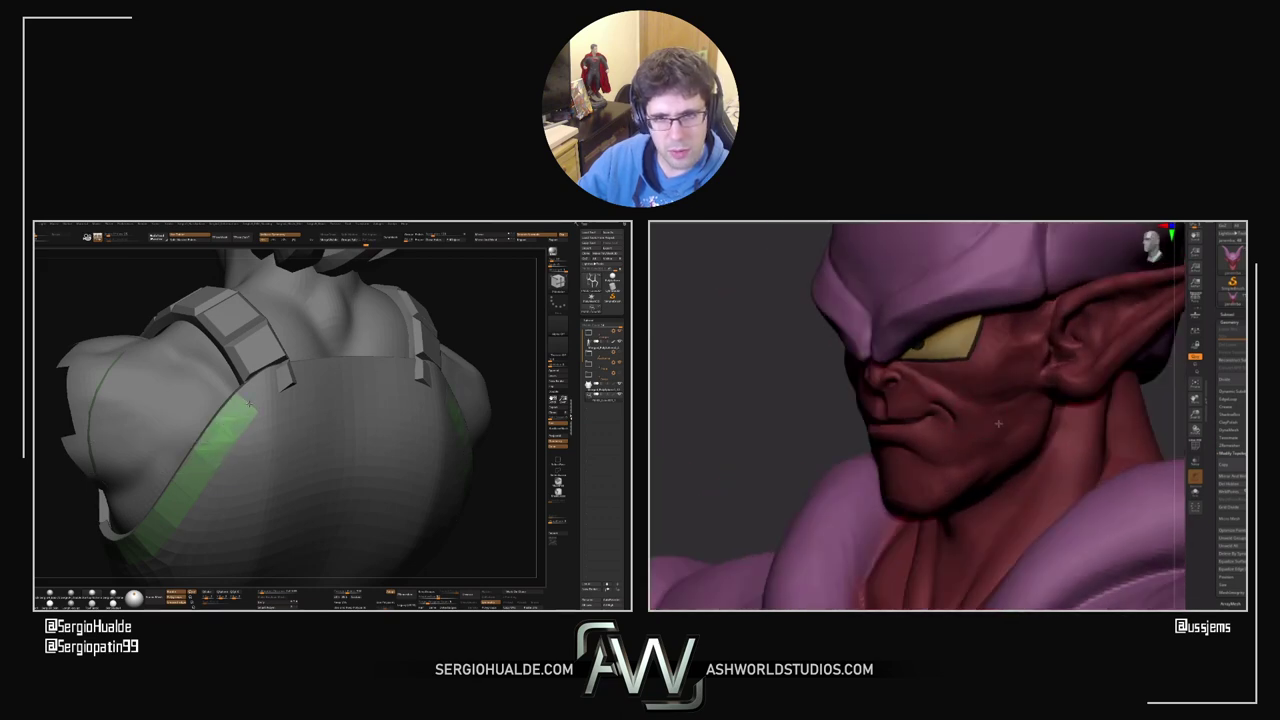
Step: Continue the strip beneath both shoulder straps and bridge the two sides across the armour's upper back edge
right_click_drag(248, 408, 223, 455)
left_click_drag(213, 463, 236, 435)
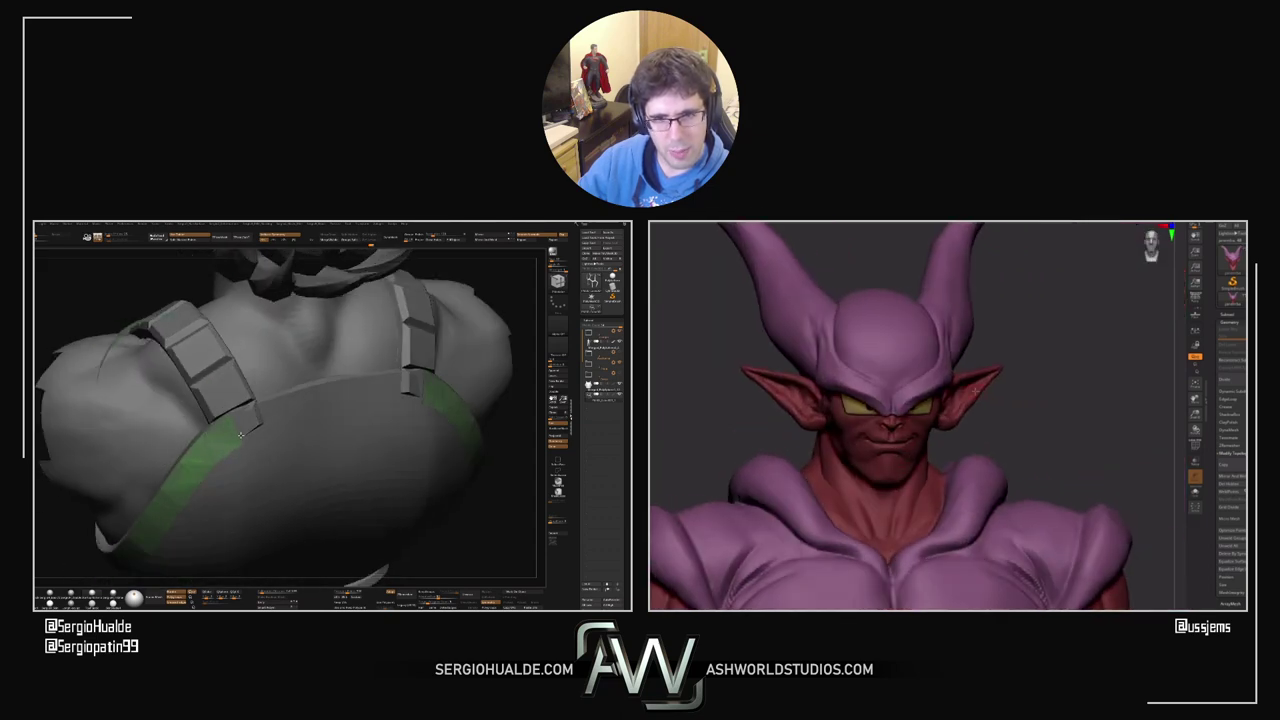
right_click_drag(248, 443, 252, 430)
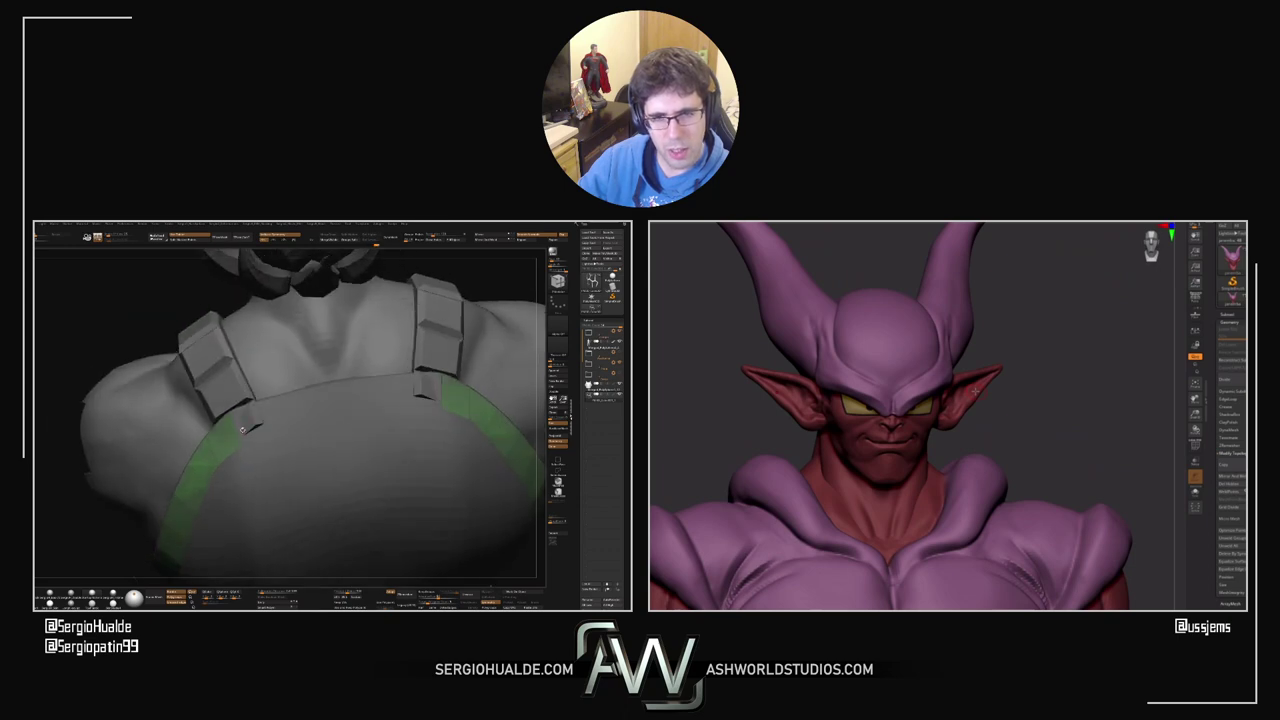
left_click_drag(246, 430, 267, 428)
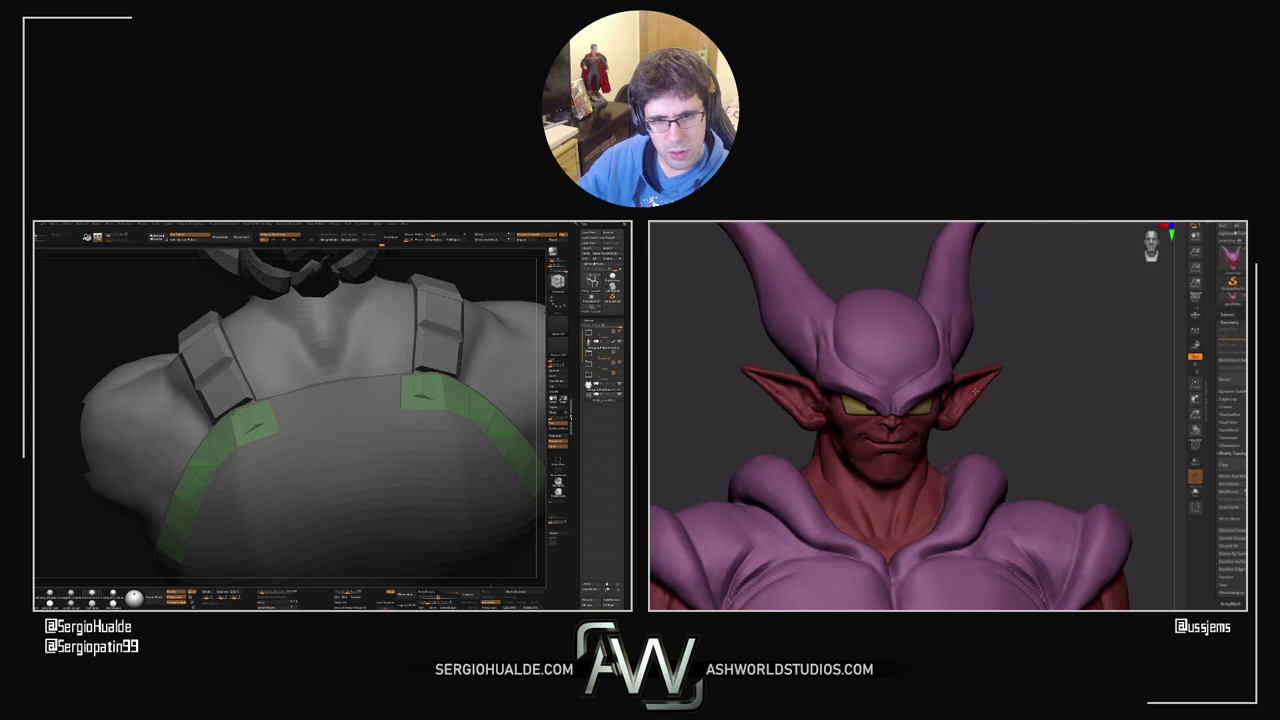
right_click_drag(227, 436, 219, 459)
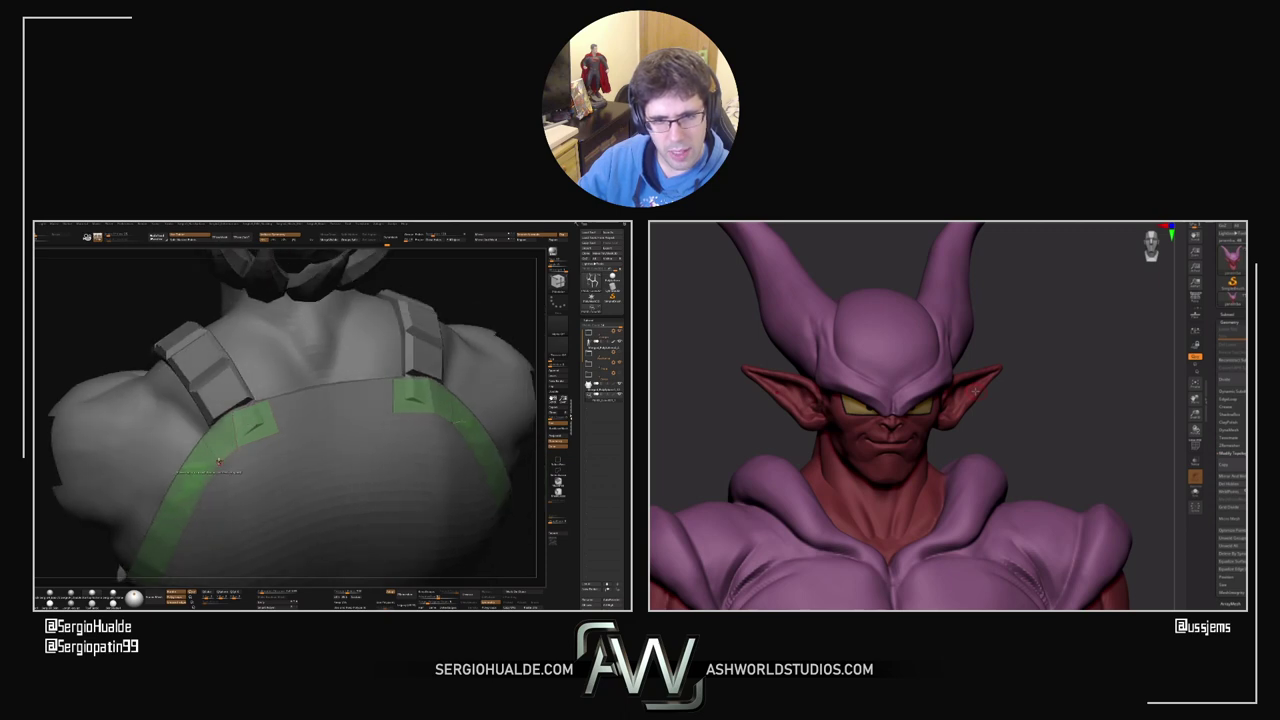
left_click_drag(219, 460, 284, 437)
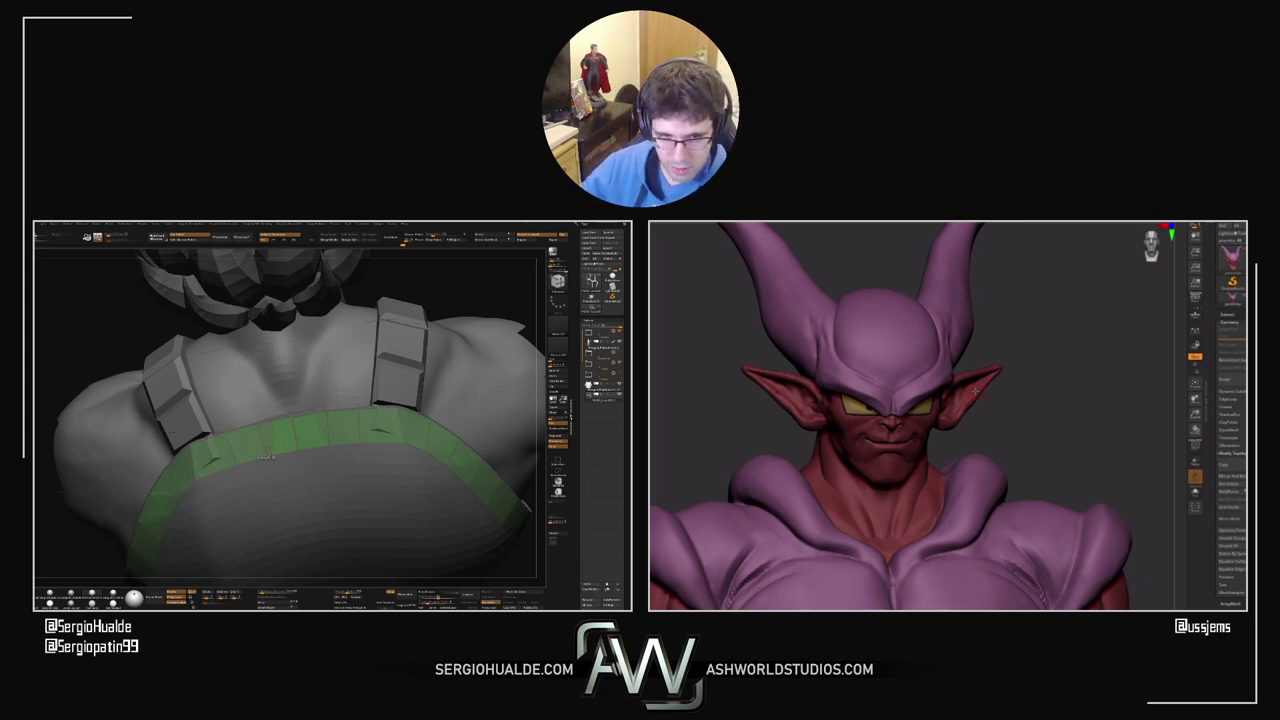
Step: Adjust the strip's points and edges where the armhole strip meets the armour's side corner
right_click_drag(258, 415, 251, 461, "ctrl")
left_click_drag(251, 461, 246, 447)
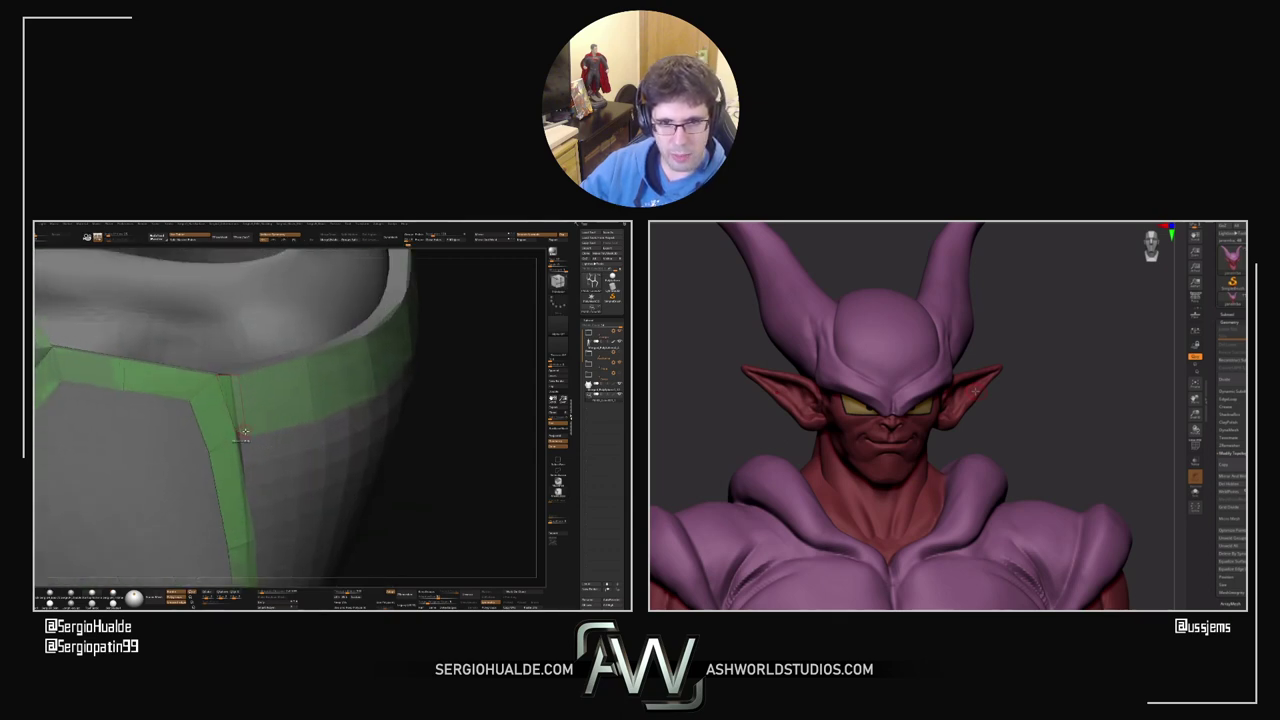
left_click_drag(244, 432, 246, 437)
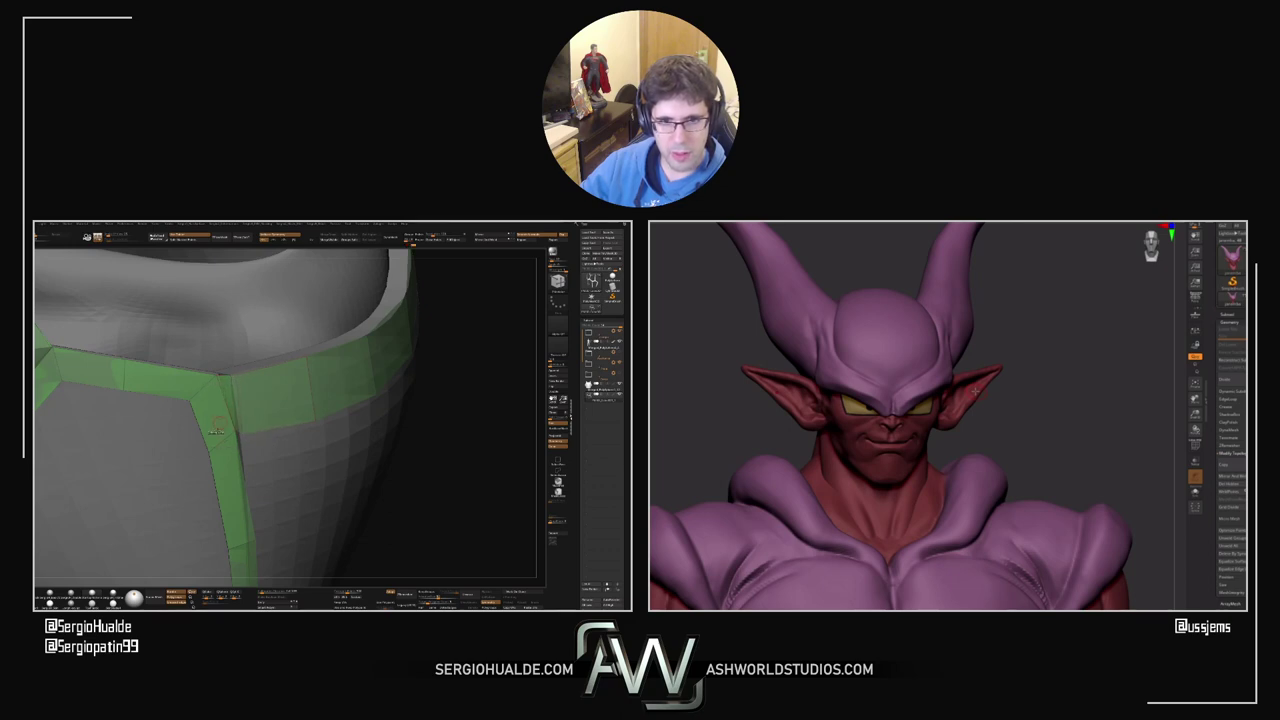
left_click_drag(216, 427, 238, 461)
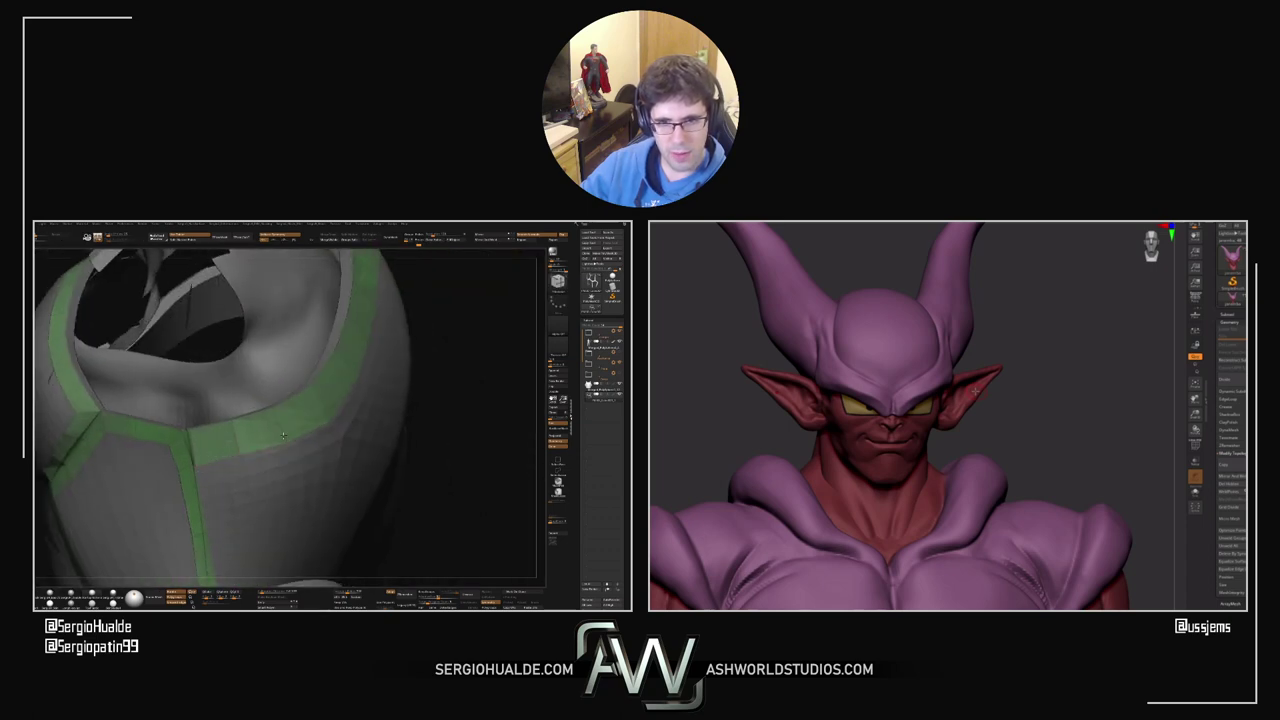
Step: Even out the strip's points along the rear armhole and check the seams around the back and front of the armour
mouse_move(282, 432)
left_mouse_down()
mouse_move(257, 438)
mouse_move(276, 446)
left_mouse_up()
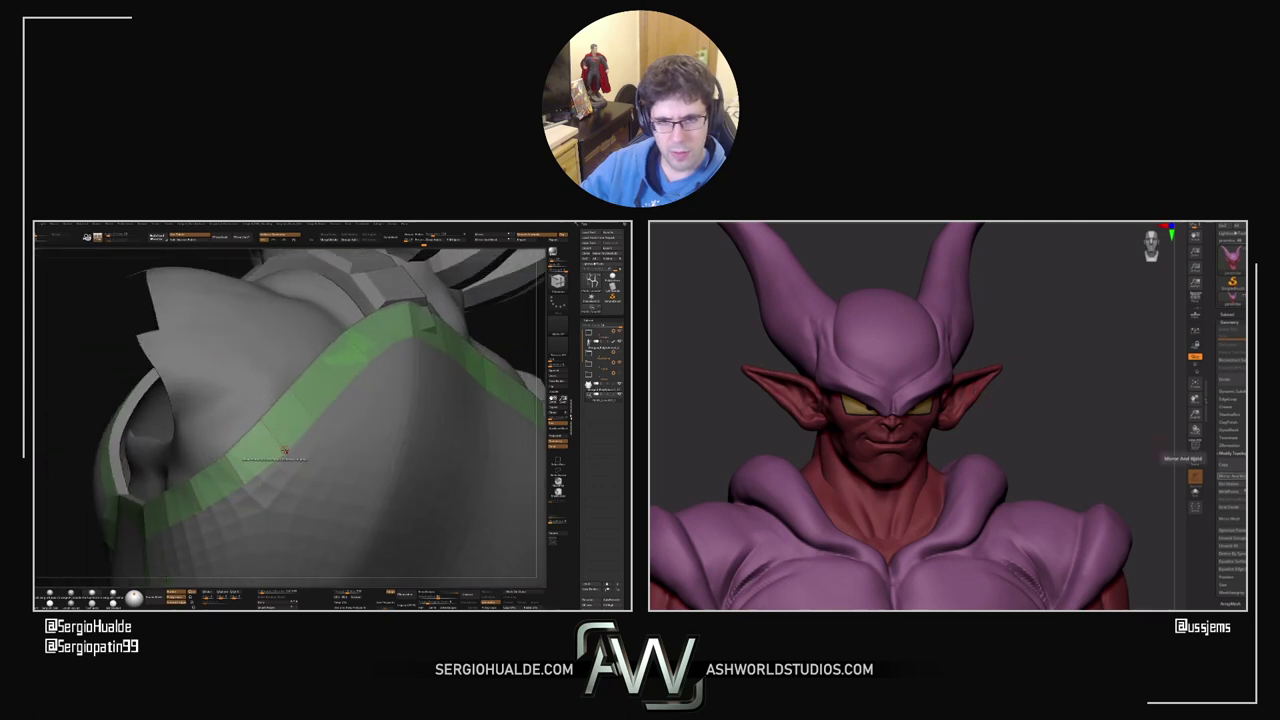
left_click_drag(268, 428, 290, 441)
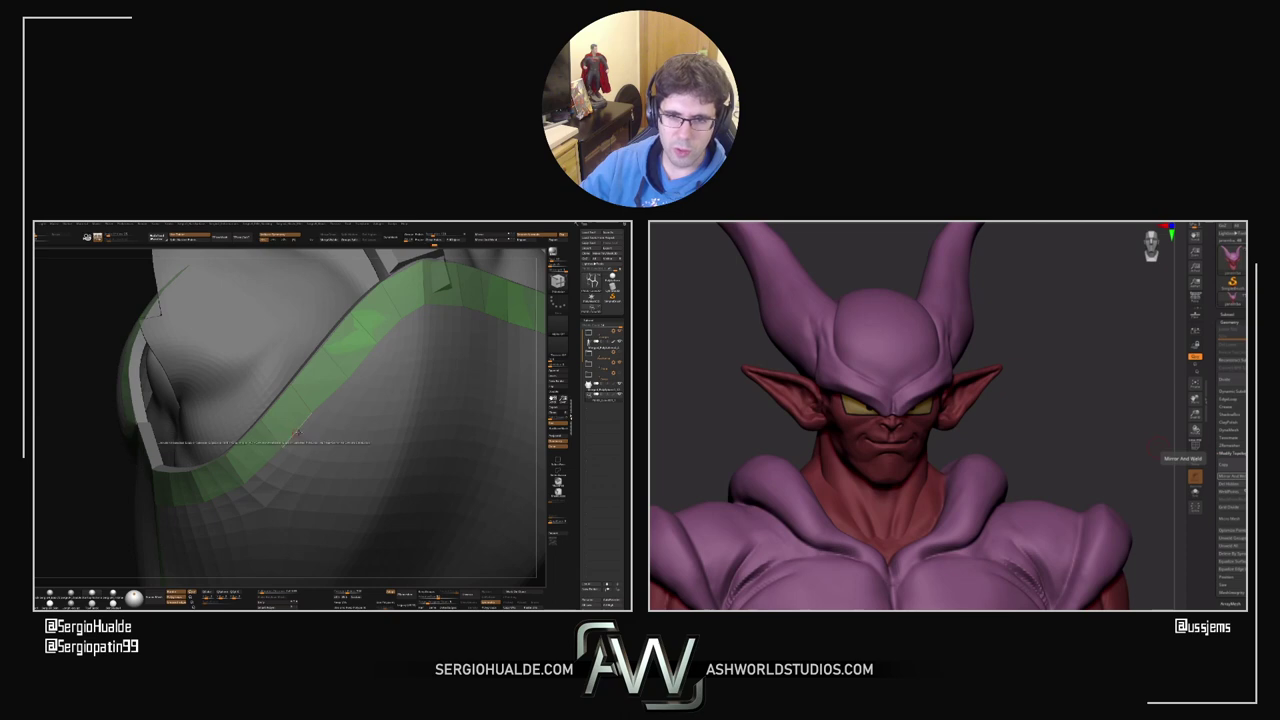
mouse_move(280, 447)
left_mouse_down()
mouse_move(292, 426)
mouse_move(258, 452)
left_mouse_up()
right_click_drag(287, 478, 347, 446, "ctrl")
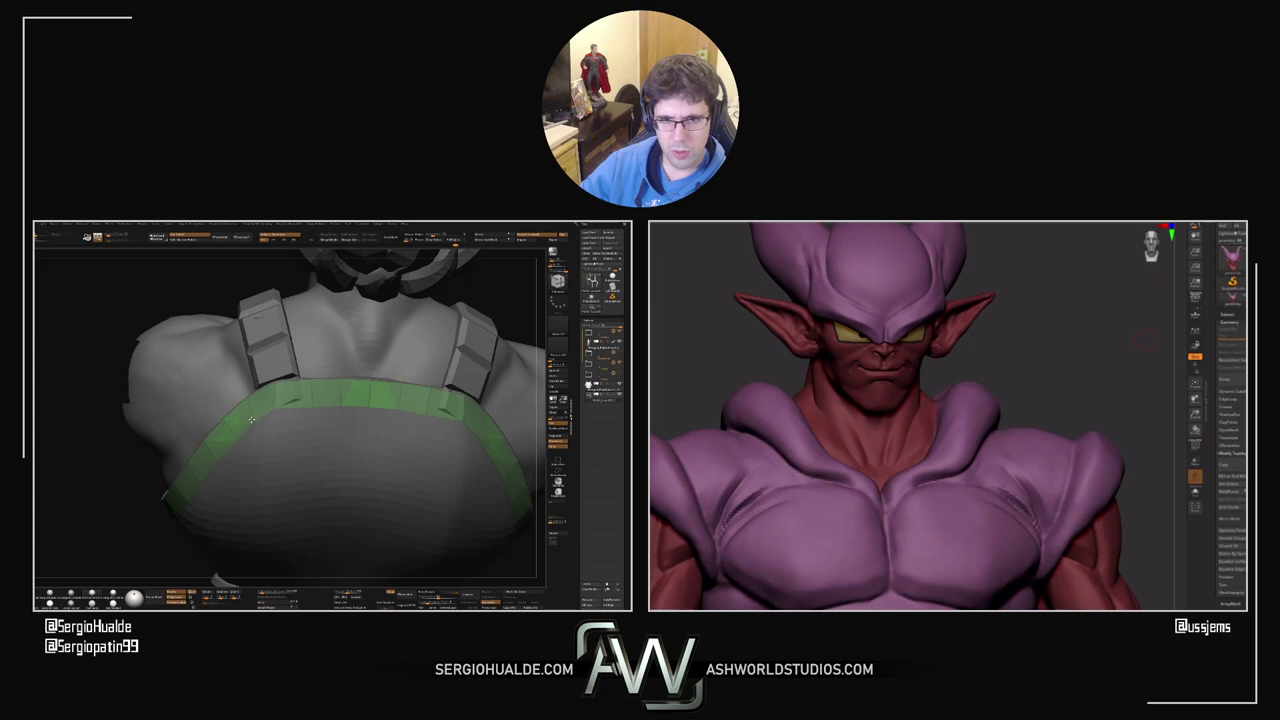
right_click_drag(252, 426, 236, 434)
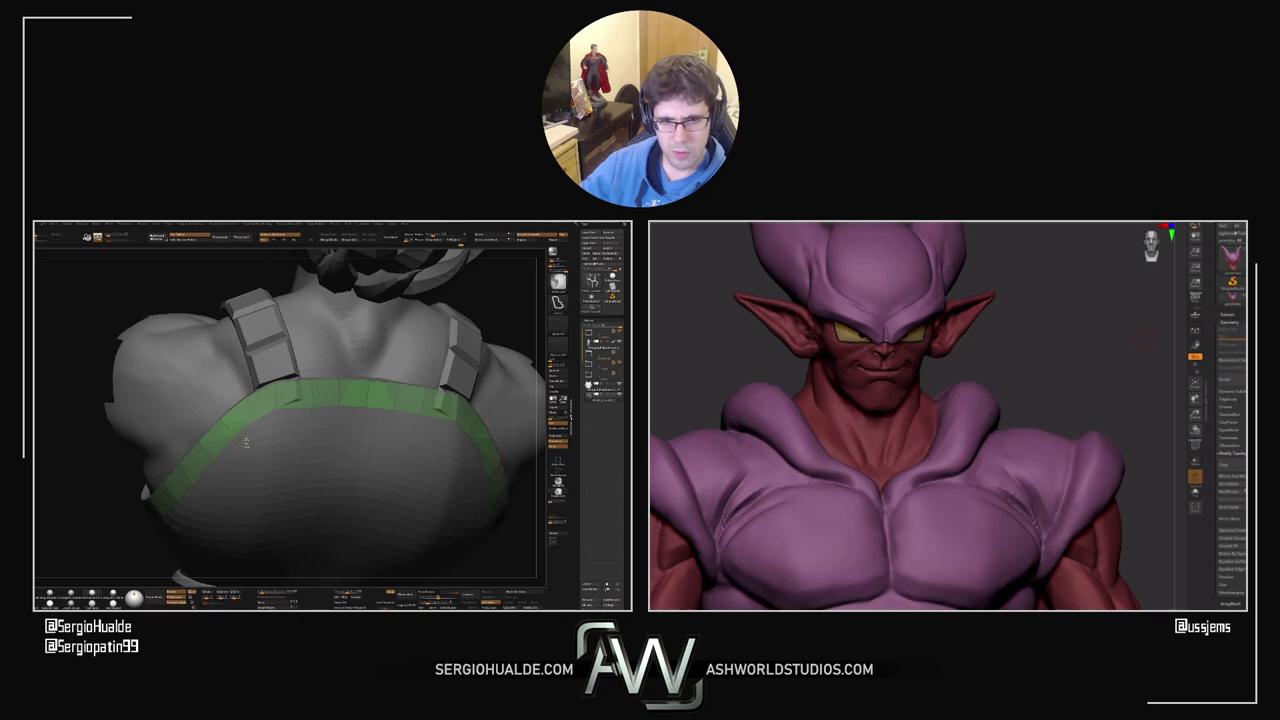
mouse_move(280, 440)
right_mouse_down()
mouse_move(276, 456)
mouse_move(268, 437)
mouse_move(268, 454)
mouse_move(252, 457)
mouse_move(251, 436)
mouse_move(231, 486)
mouse_move(283, 486)
mouse_move(262, 429)
right_mouse_up()
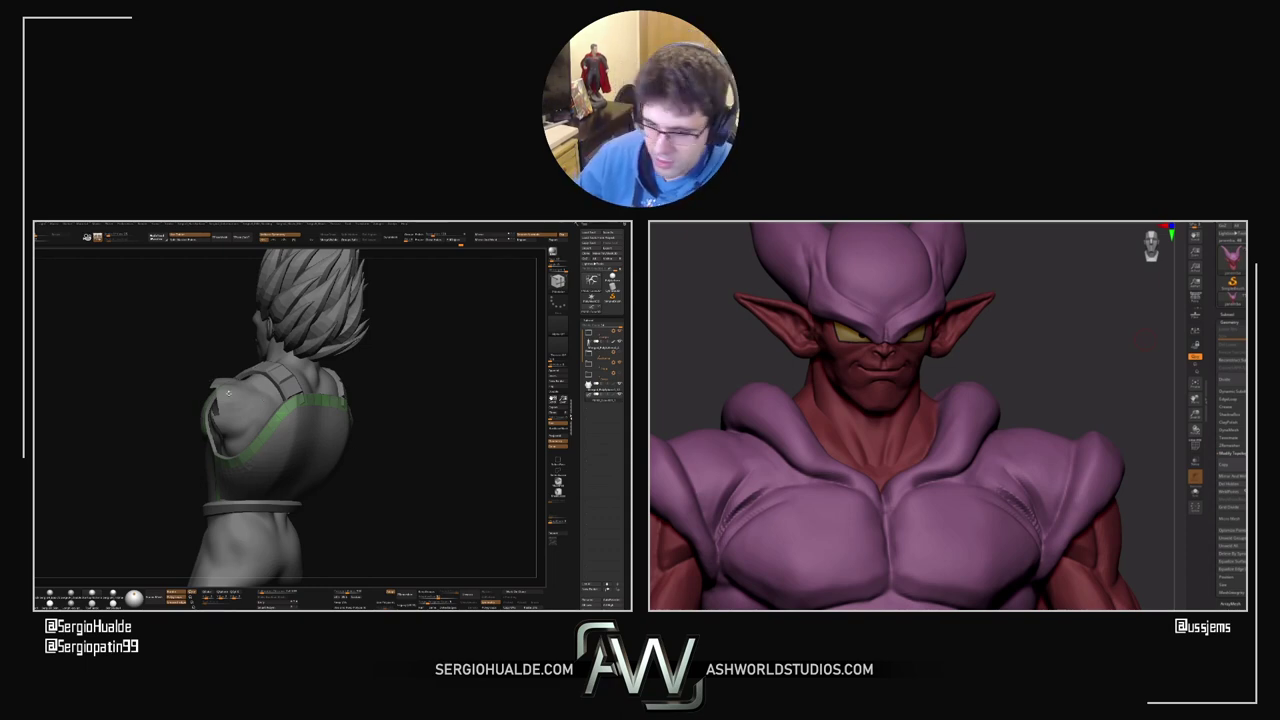
left_click_drag(388, 391, 472, 424)
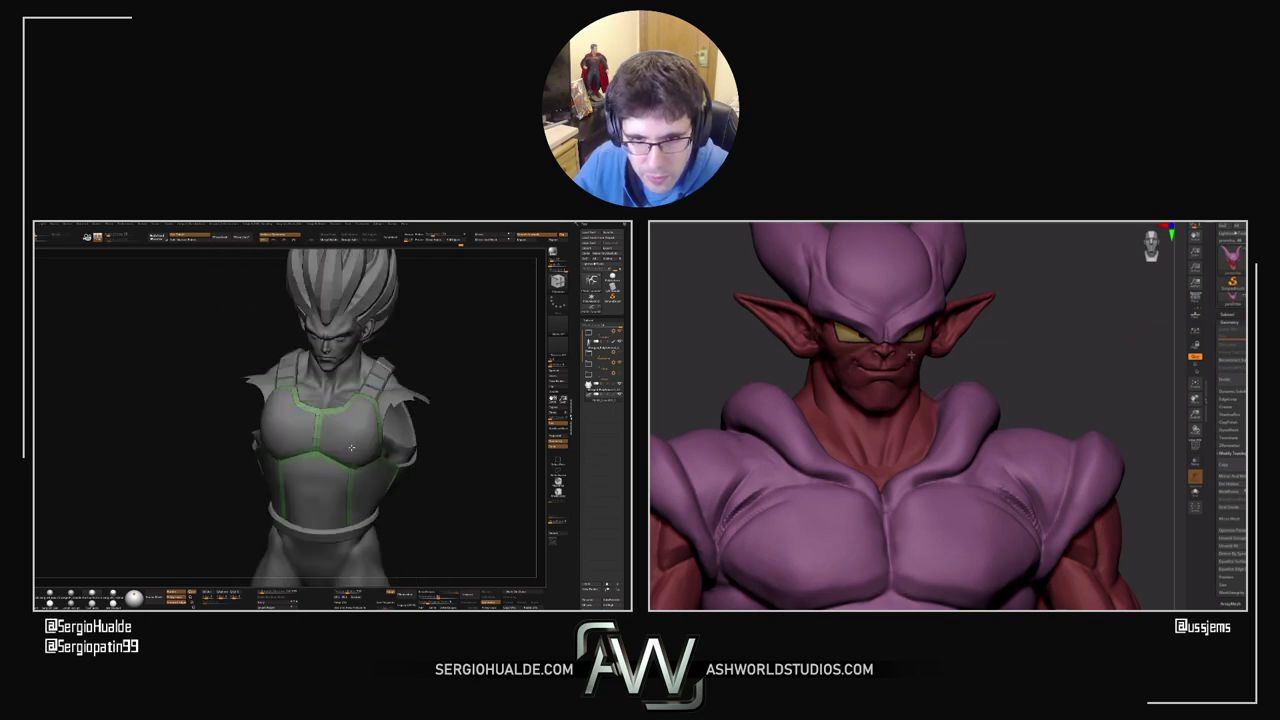
Step: Isolate the green strips and remove the narrow polygon joining the armhole strip to the side corner
right_click_drag(400, 470, 380, 440, "ctrl")
left_click(367, 452, "ctrl+shift")
key("f")
key("f")
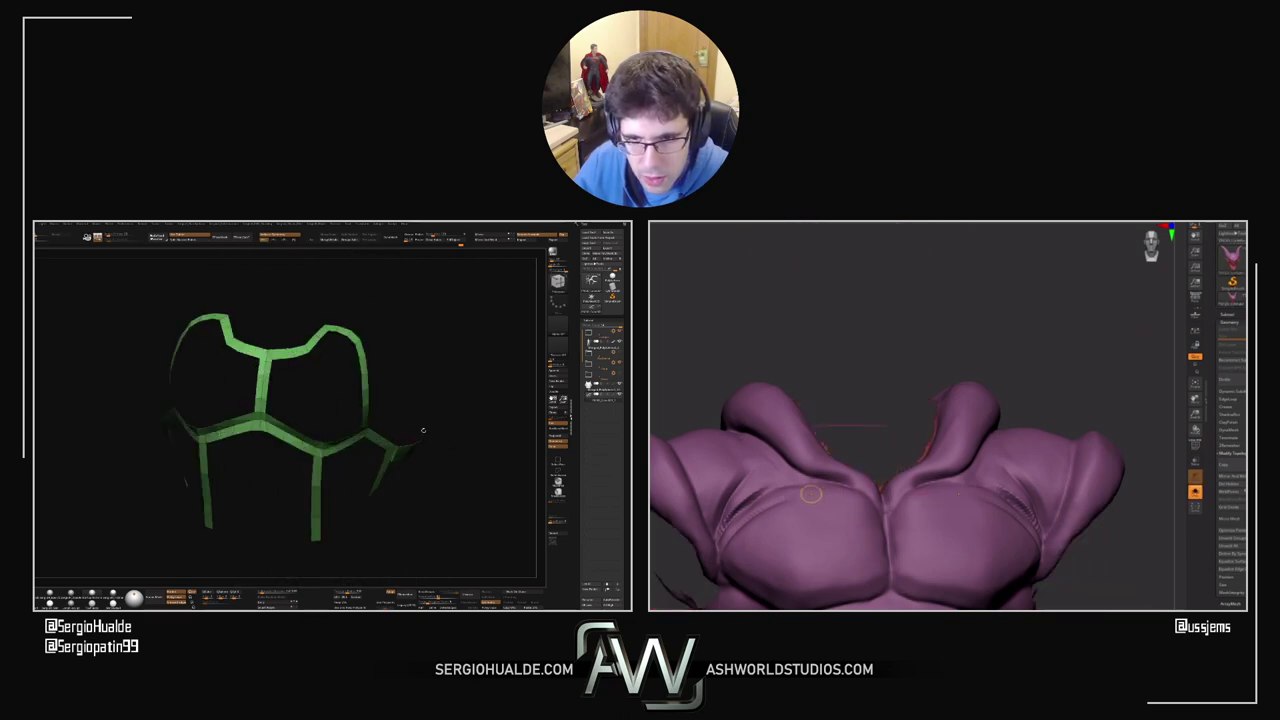
left_click_drag(422, 430, 382, 451)
right_click_drag(382, 451, 329, 488)
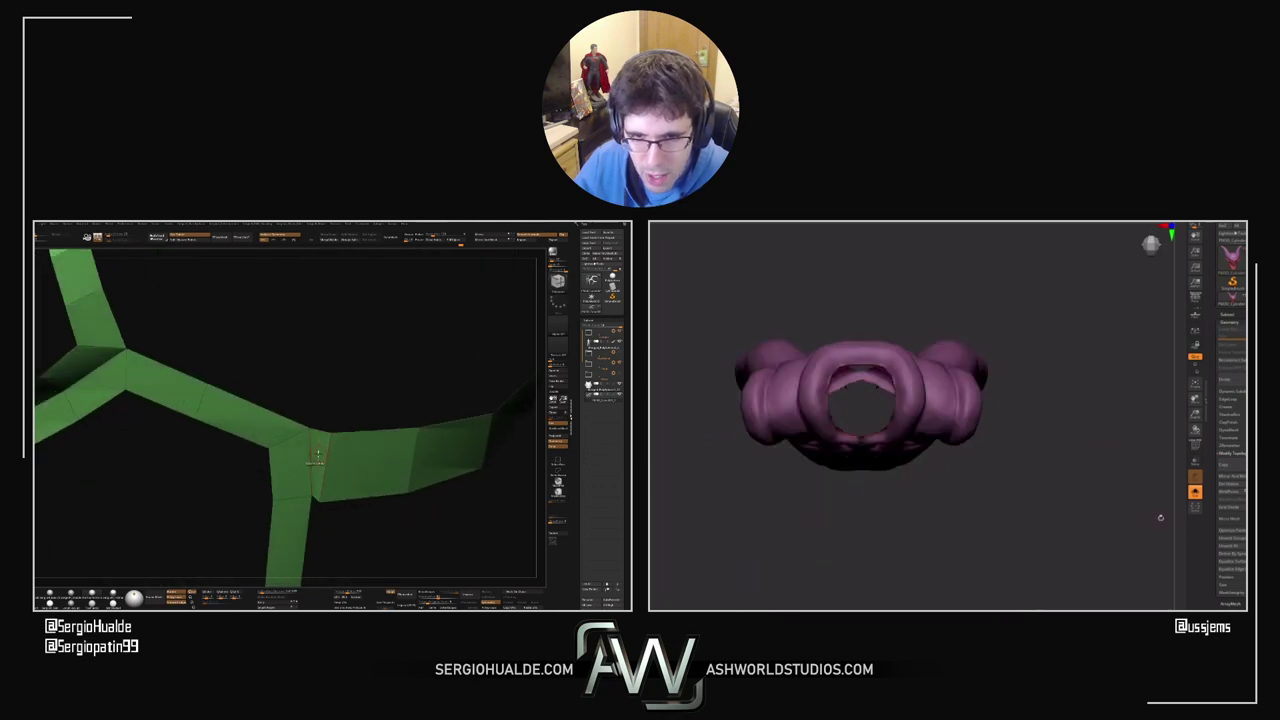
key("space")
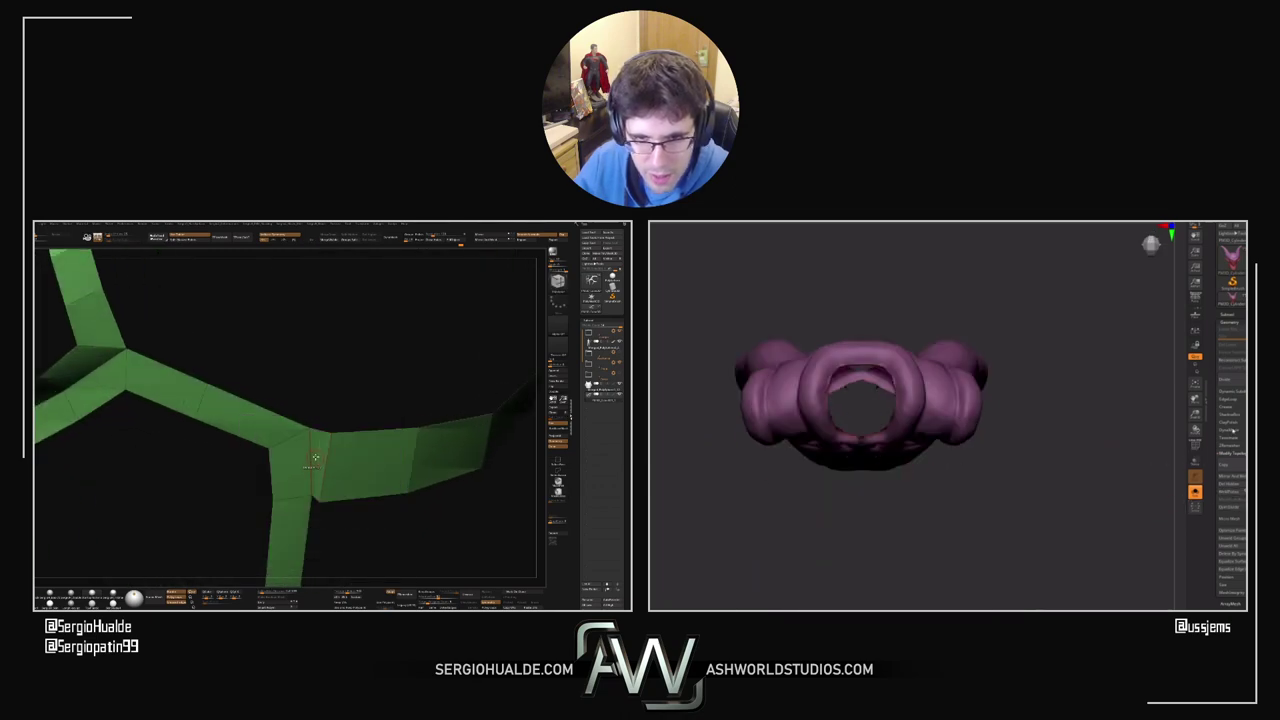
left_click_drag(320, 457, 335, 457)
mouse_move(334, 479)
right_mouse_down("ctrl")
mouse_move(331, 452)
mouse_move(336, 476)
right_mouse_up("ctrl")
right_click_drag(336, 476, 333, 461)
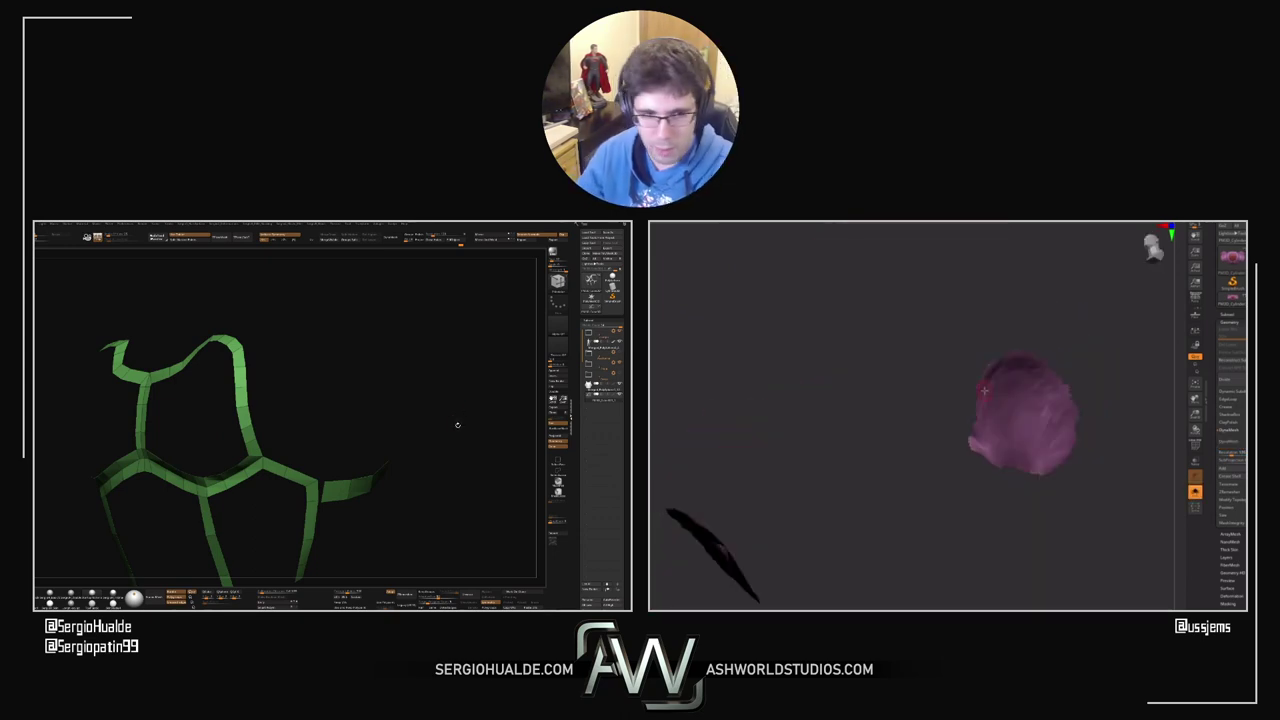
Step: Switch to the Move brush and restore the full figure around the isolated strips, facing the upper back
left_click_drag(446, 430, 447, 451)
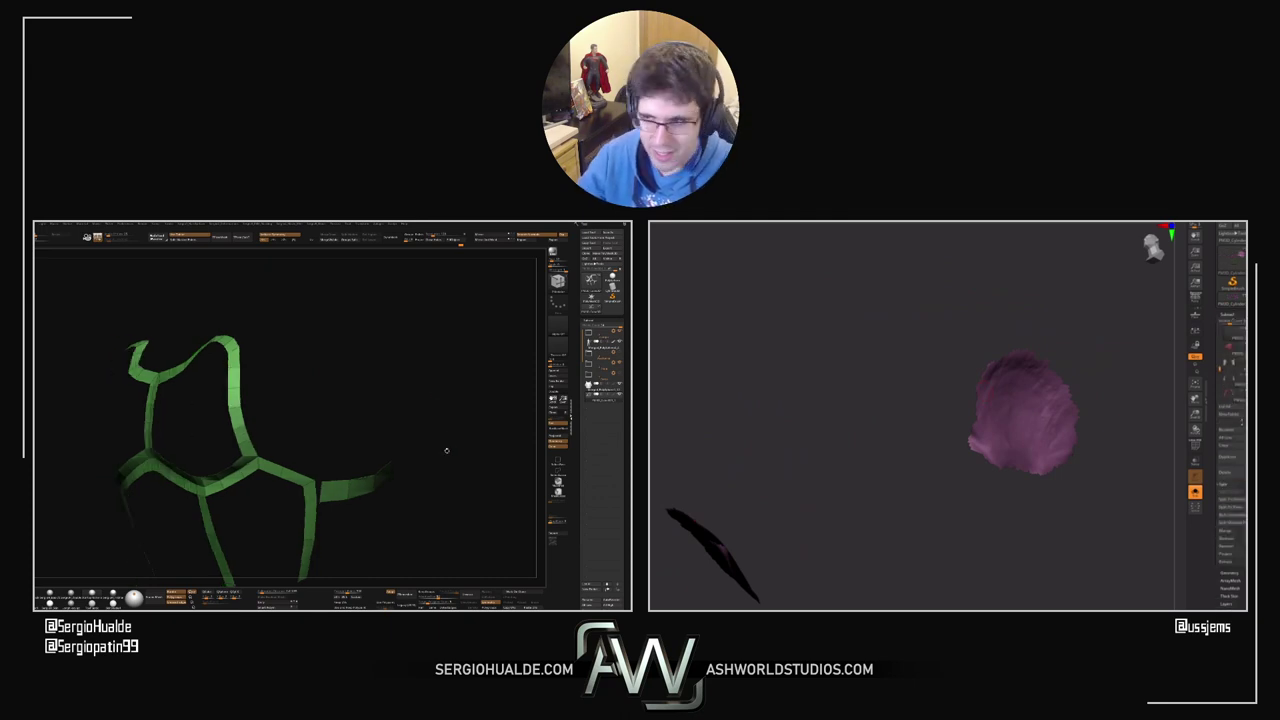
mouse_move(322, 488)
right_mouse_down("ctrl")
mouse_move(298, 438)
mouse_move(311, 480)
right_mouse_up("ctrl")
key("b")
key("m")
key("v")
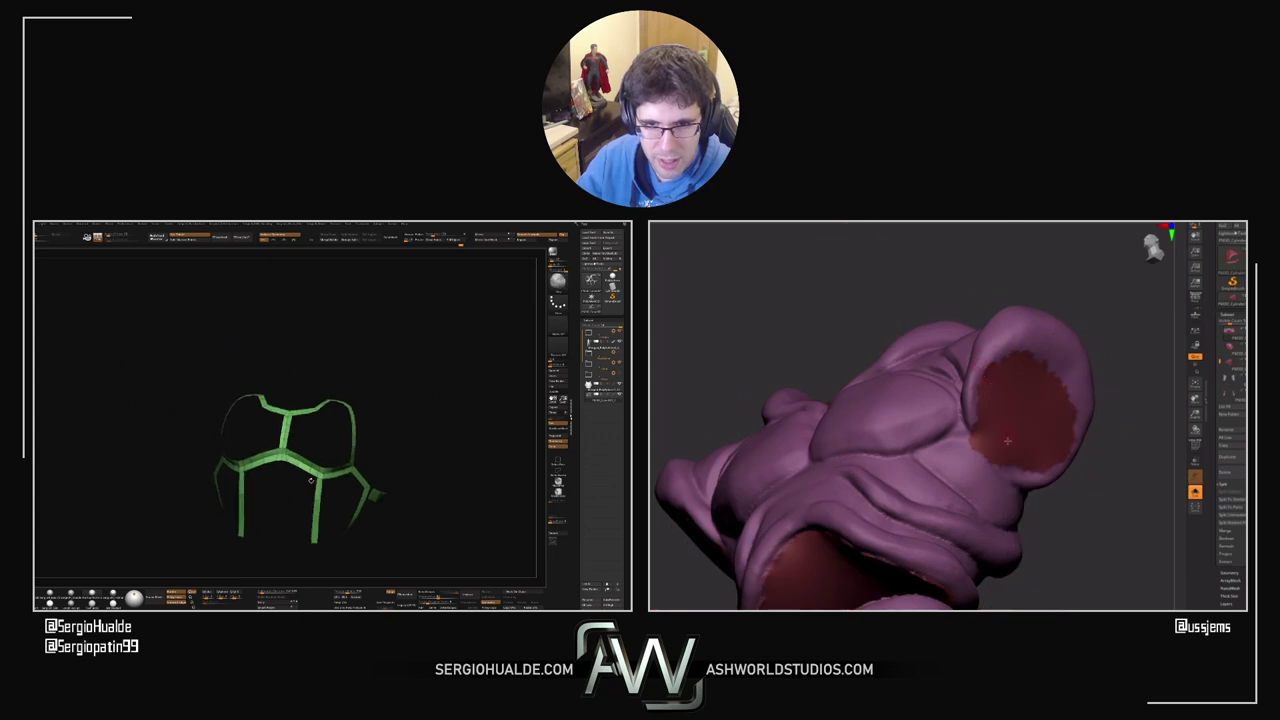
key("alt+s")
left_click_drag(309, 460, 359, 484)
mouse_move(359, 484)
right_mouse_down()
mouse_move(357, 463)
mouse_move(323, 483)
mouse_move(314, 449)
right_mouse_up()
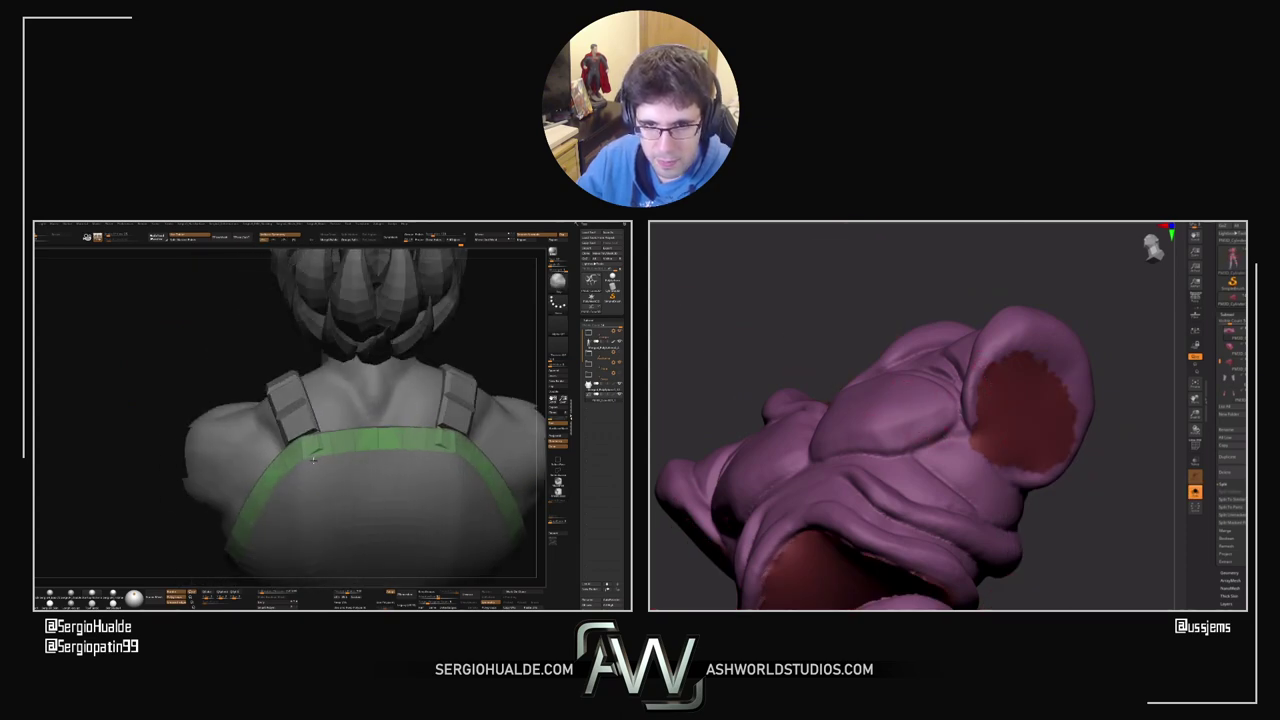
Step: Switch to the Move Topological brush and adjust the back strip below the shoulder strap
key("b")
key("m")
key("t")
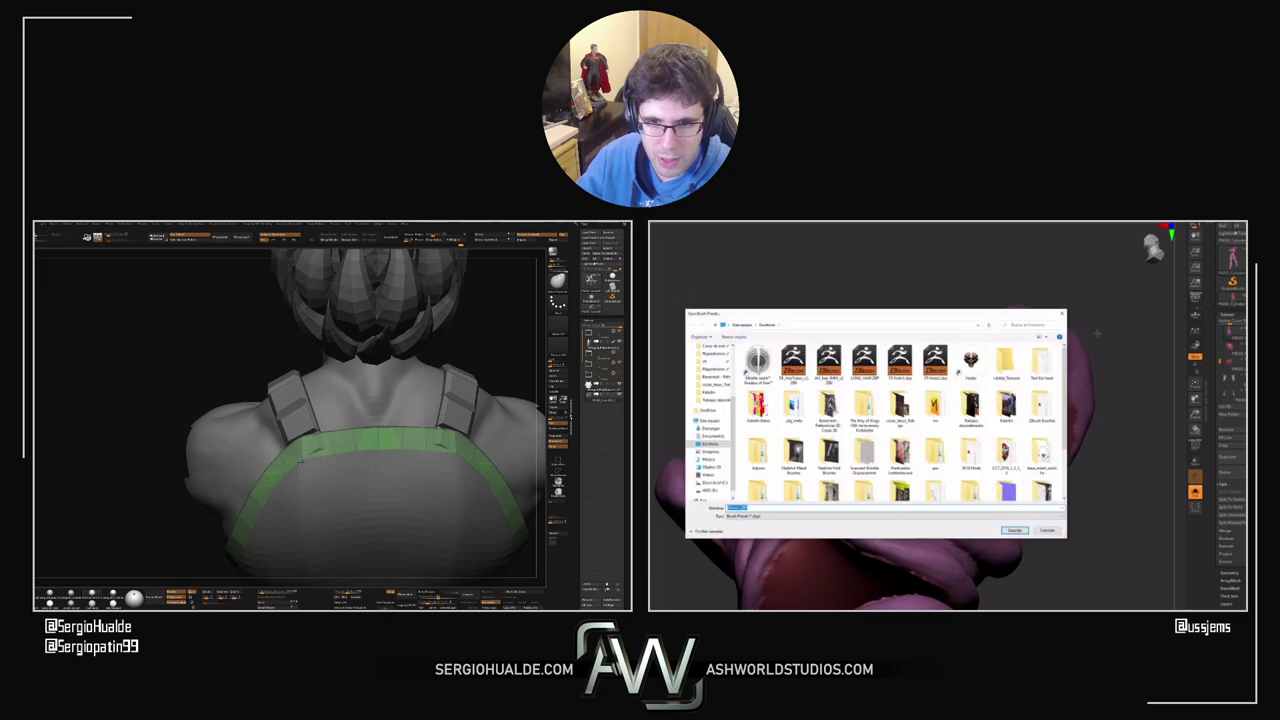
left_click_drag(312, 467, 285, 472)
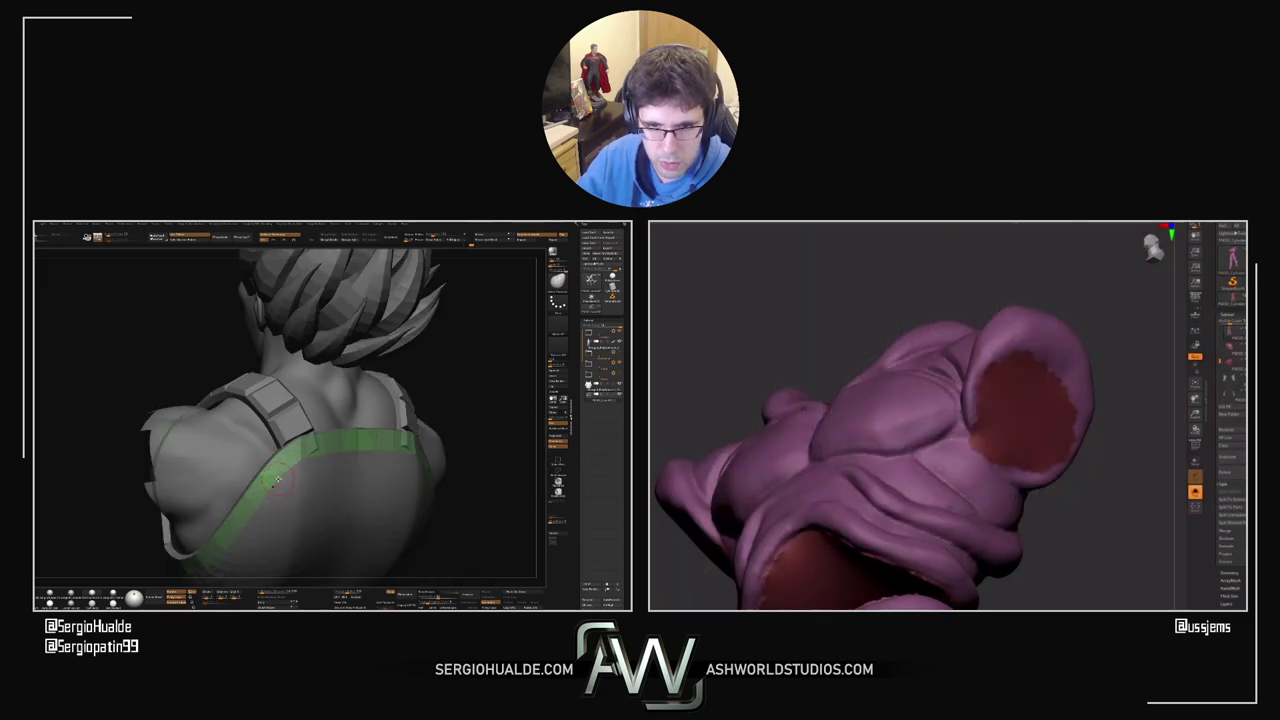
mouse_move(278, 481)
left_mouse_down()
mouse_move(303, 491)
mouse_move(314, 471)
mouse_move(300, 466)
mouse_move(334, 455)
mouse_move(345, 470)
mouse_move(250, 460)
mouse_move(327, 467)
mouse_move(335, 428)
left_mouse_up()
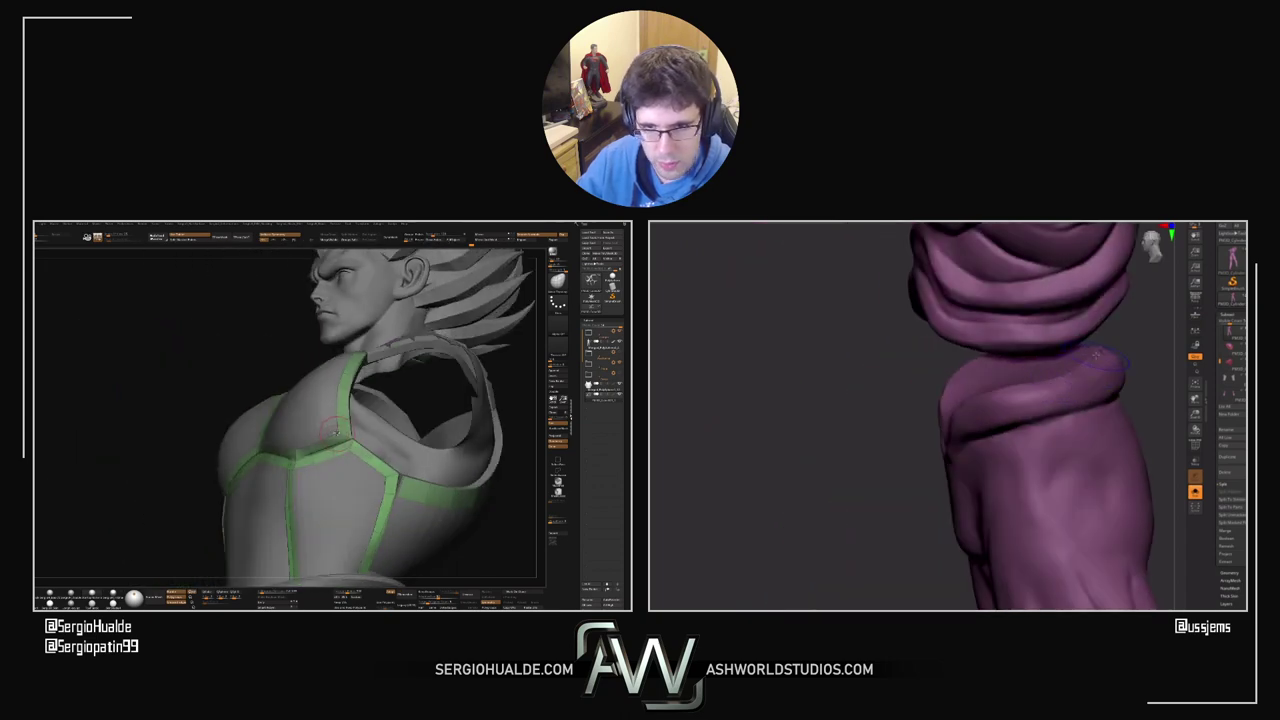
Step: Isolate the green strips again, inspect them from several angles and restore the full figure
left_click(331, 428, "ctrl+shift")
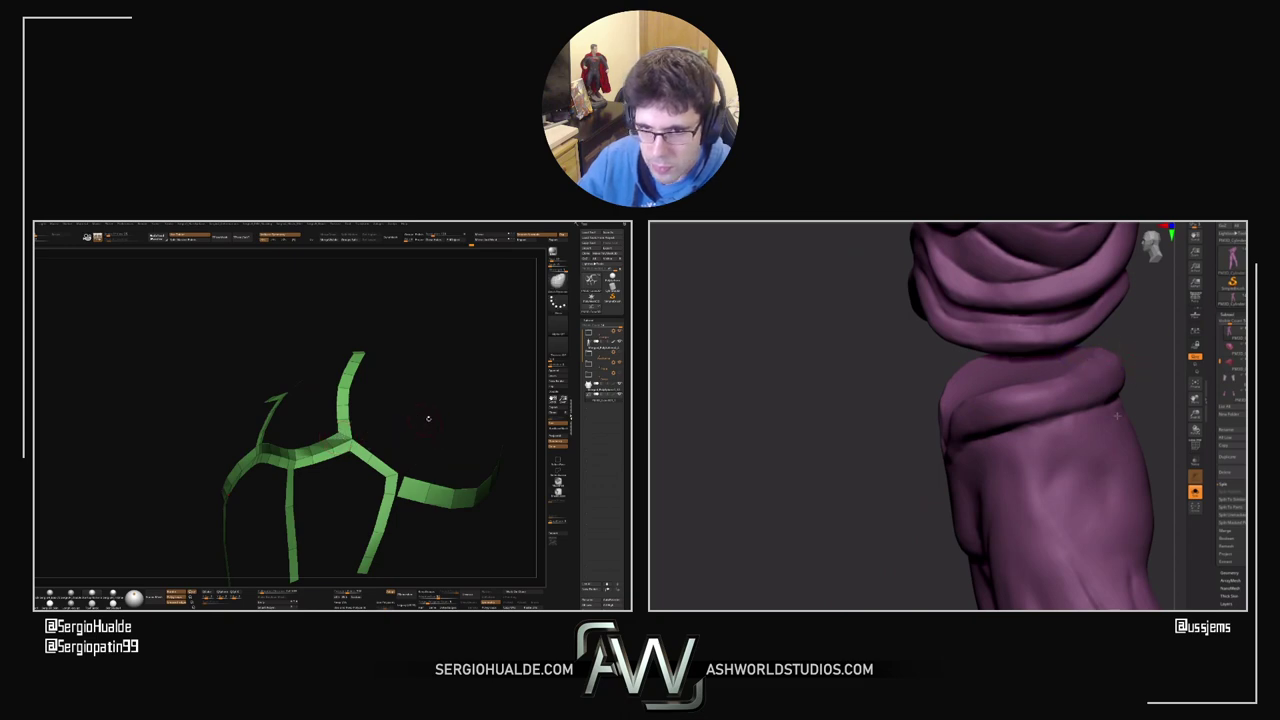
left_click_drag(432, 456, 314, 561)
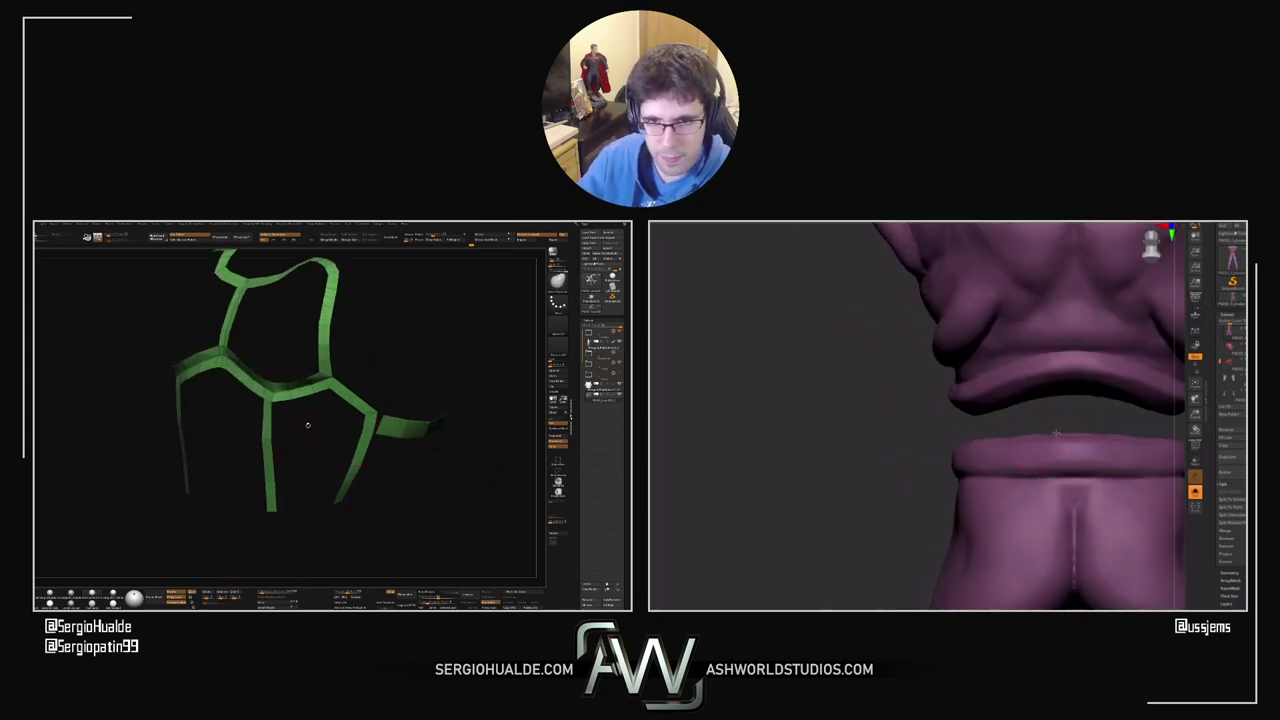
left_click_drag(307, 425, 311, 450)
key("ctrl+shift")
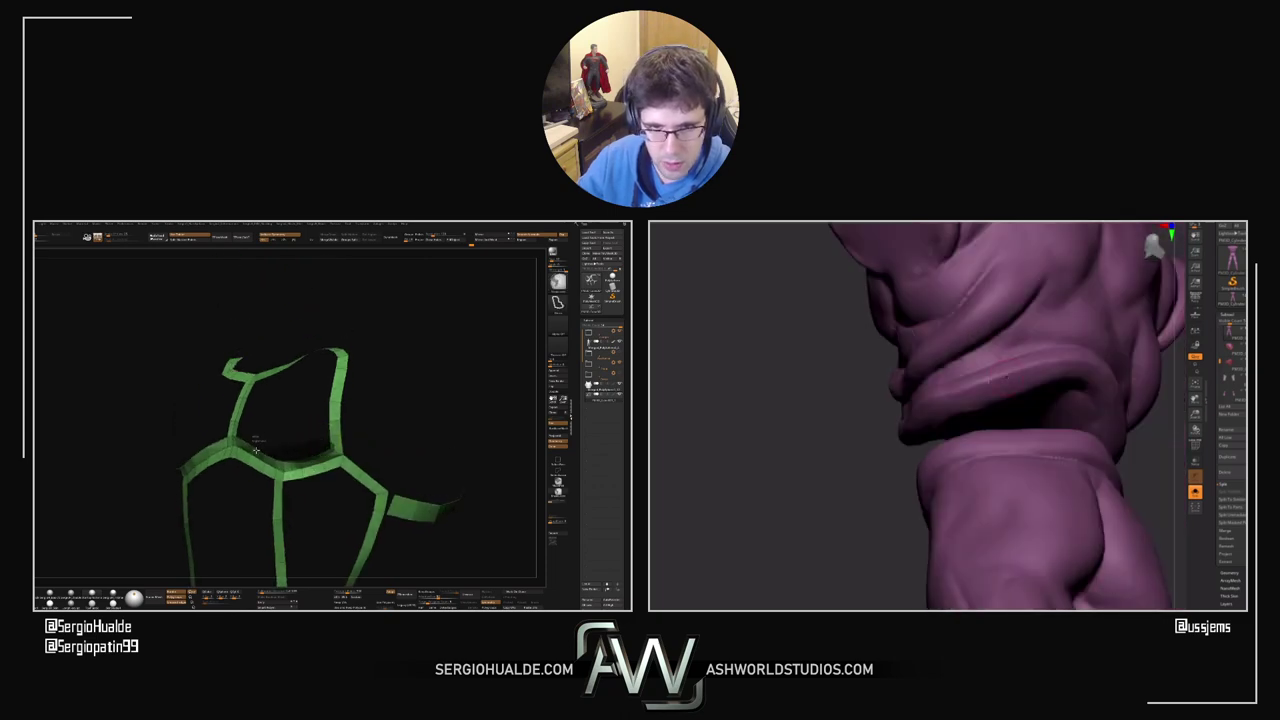
left_click_drag(255, 445, 284, 455)
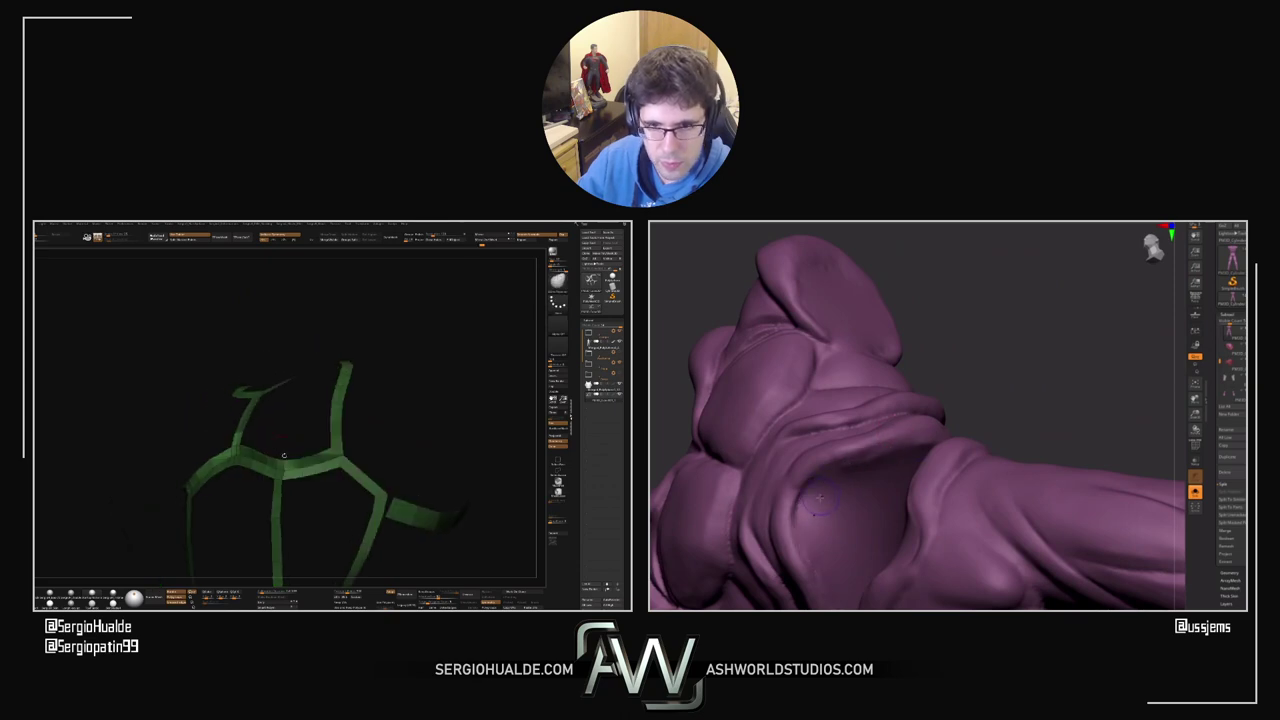
left_click(300, 460, "ctrl+shift")
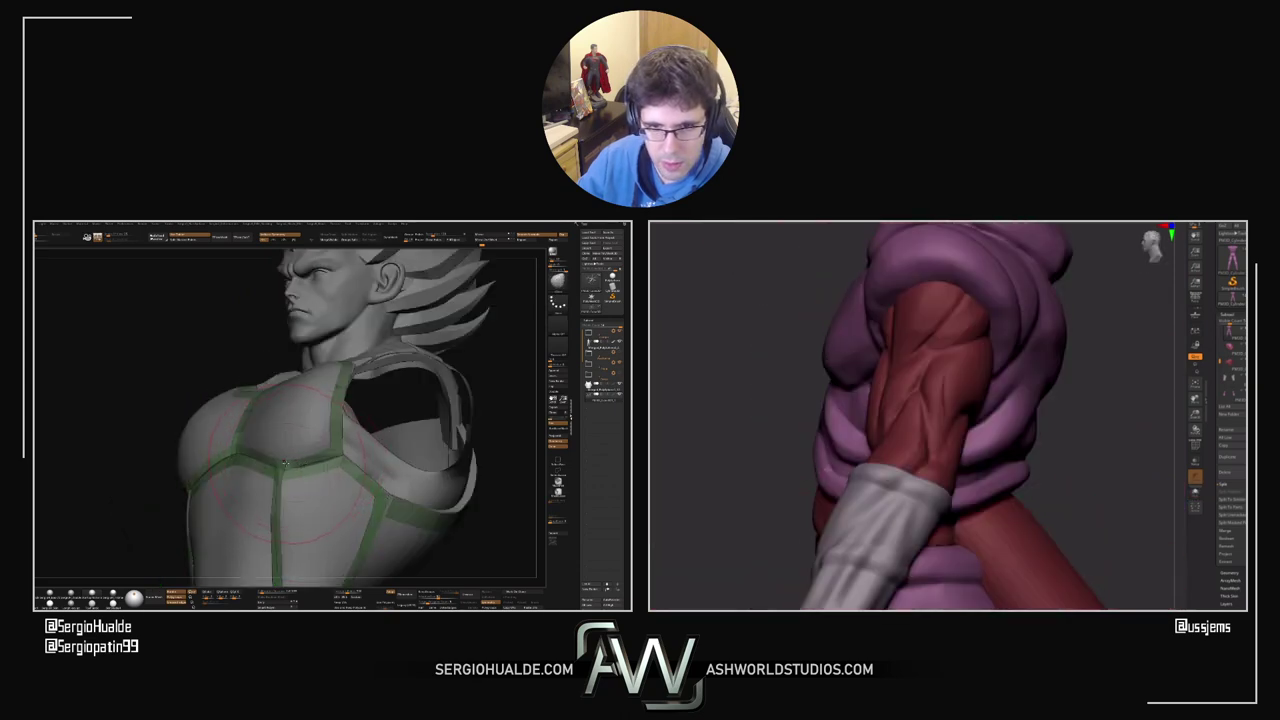
Step: Refine the strip junction beneath the armour's chest, and apply DynaMesh to the second character's isolated abdomen piece
mouse_move(286, 464)
right_mouse_down()
mouse_move(345, 470)
mouse_move(316, 458)
right_mouse_up()
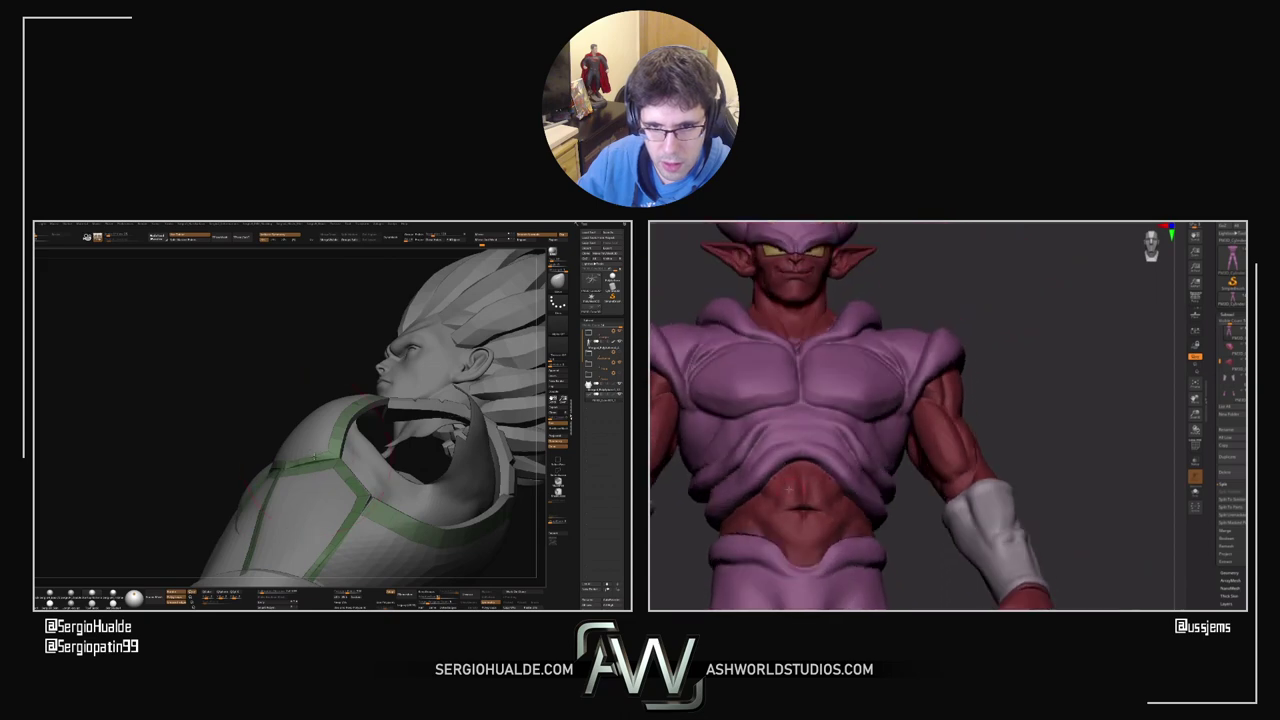
mouse_move(308, 460)
left_mouse_down()
mouse_move(221, 453)
mouse_move(285, 449)
left_mouse_up()
right_click_drag(285, 449, 277, 482)
left_click(1231, 442)
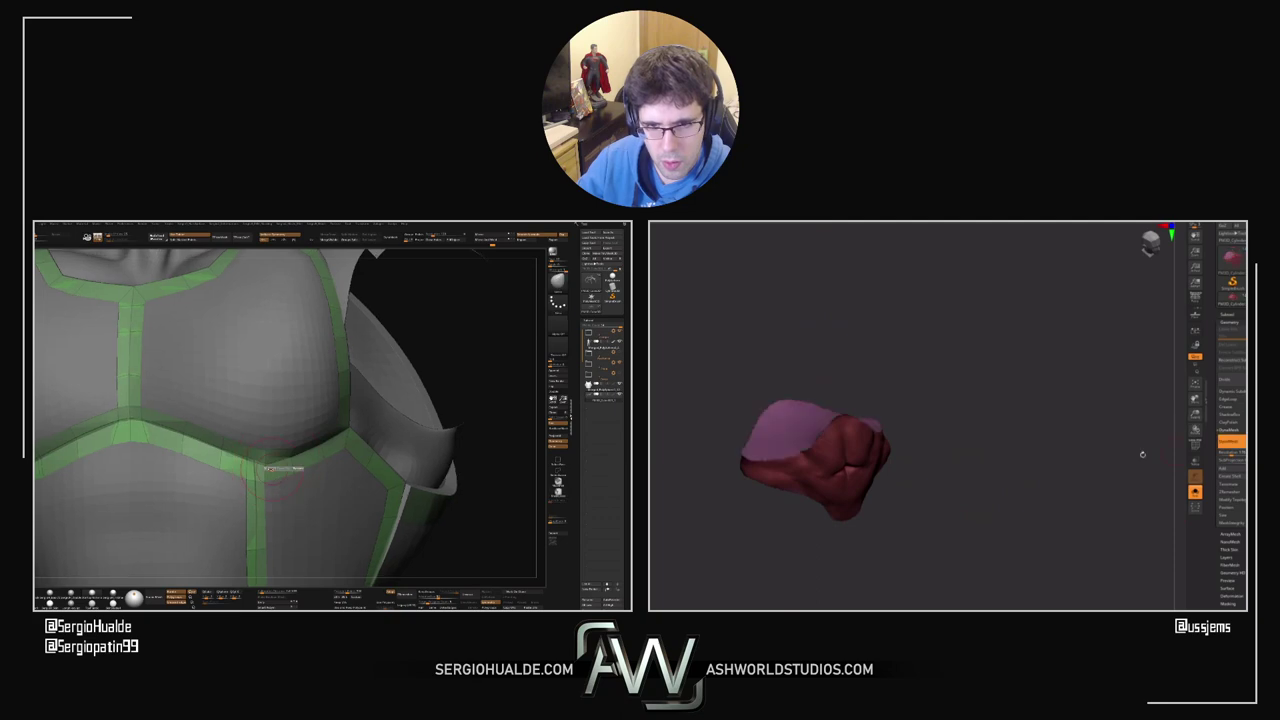
Step: Isolate the armour's green strips and inspect the seam where the chest meets the abdomen from several angles
right_click_drag(813, 437, 834, 417, "ctrl")
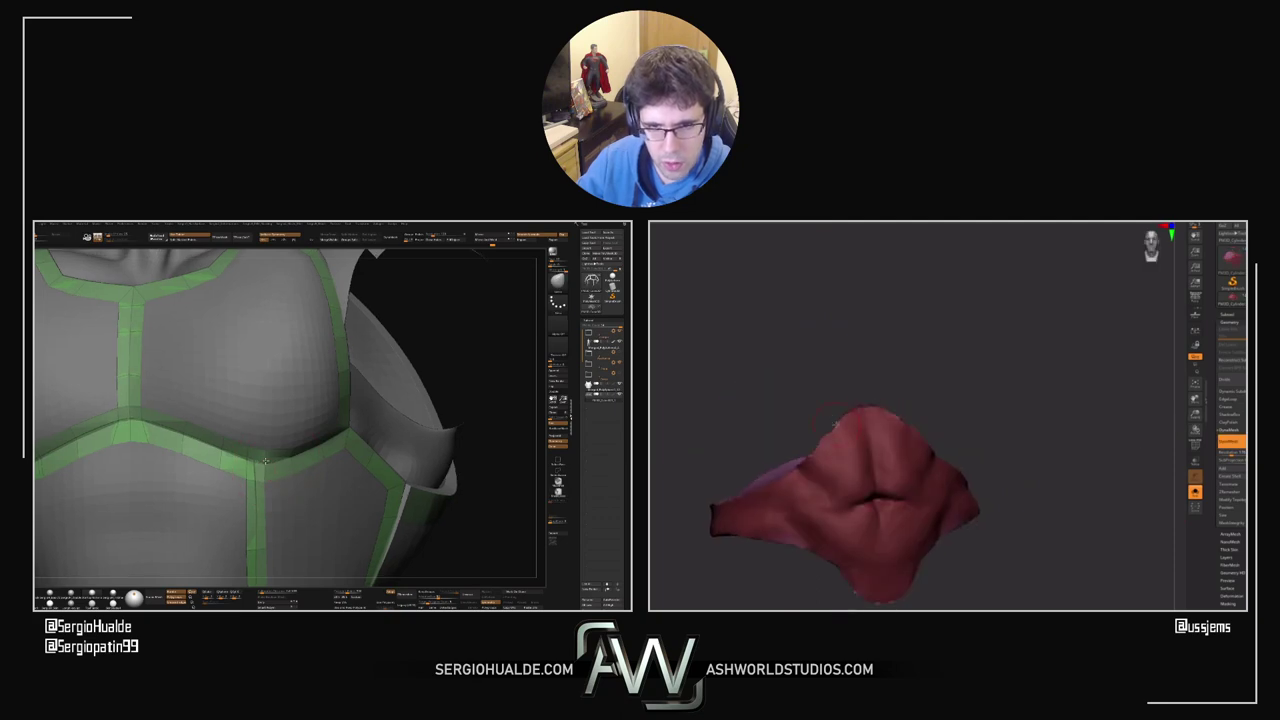
right_click_drag(247, 457, 258, 426, "ctrl")
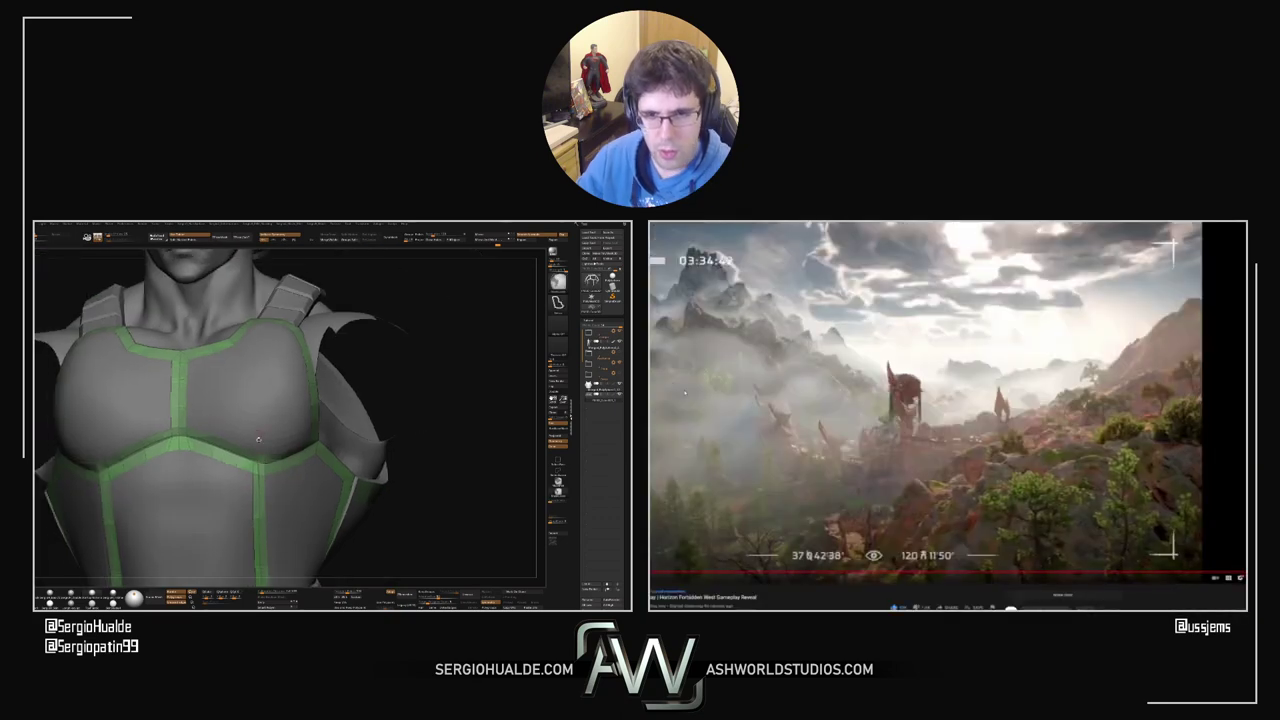
right_click_drag(350, 464, 291, 470)
left_click(291, 470, "ctrl+shift")
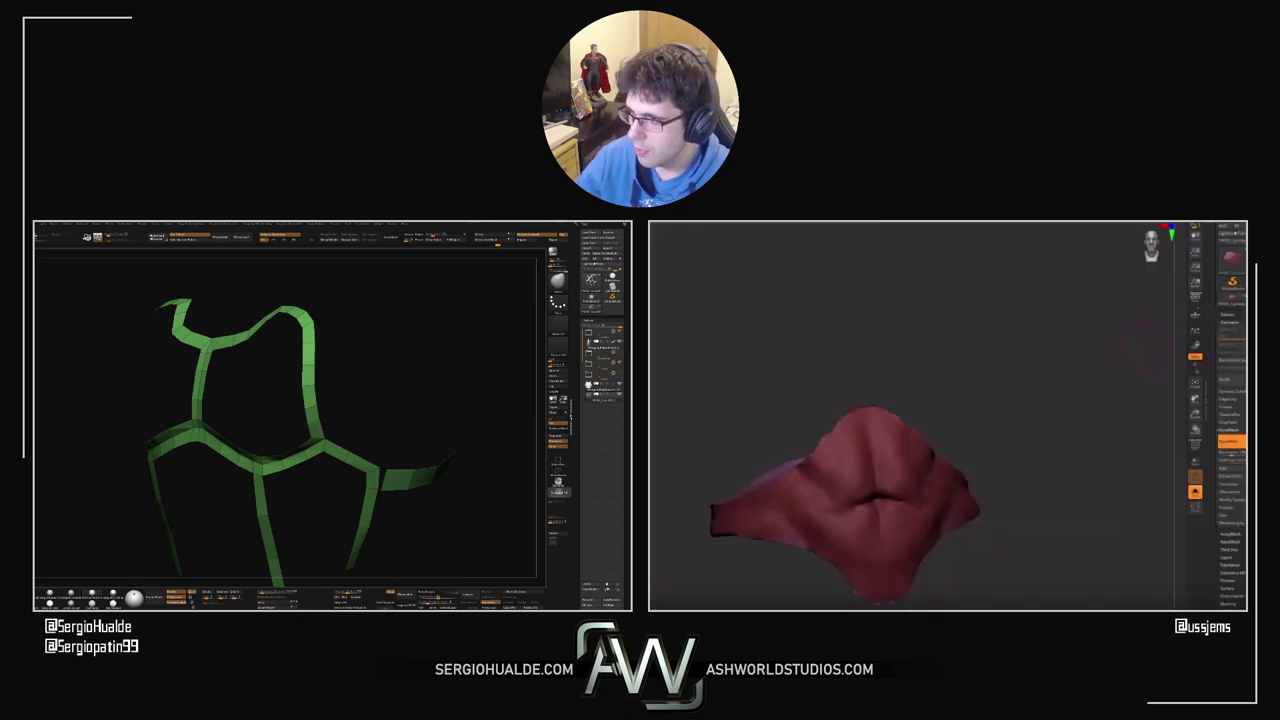
left_click_drag(490, 468, 453, 471)
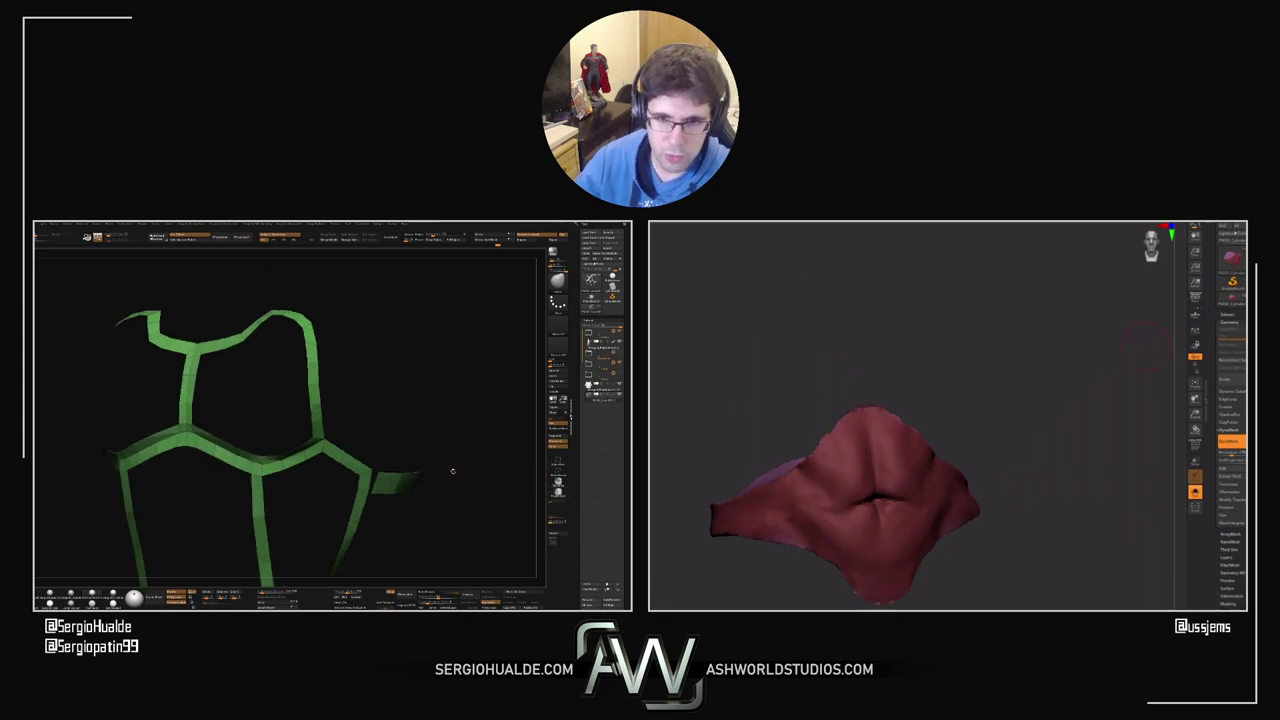
left_click_drag(282, 476, 349, 465)
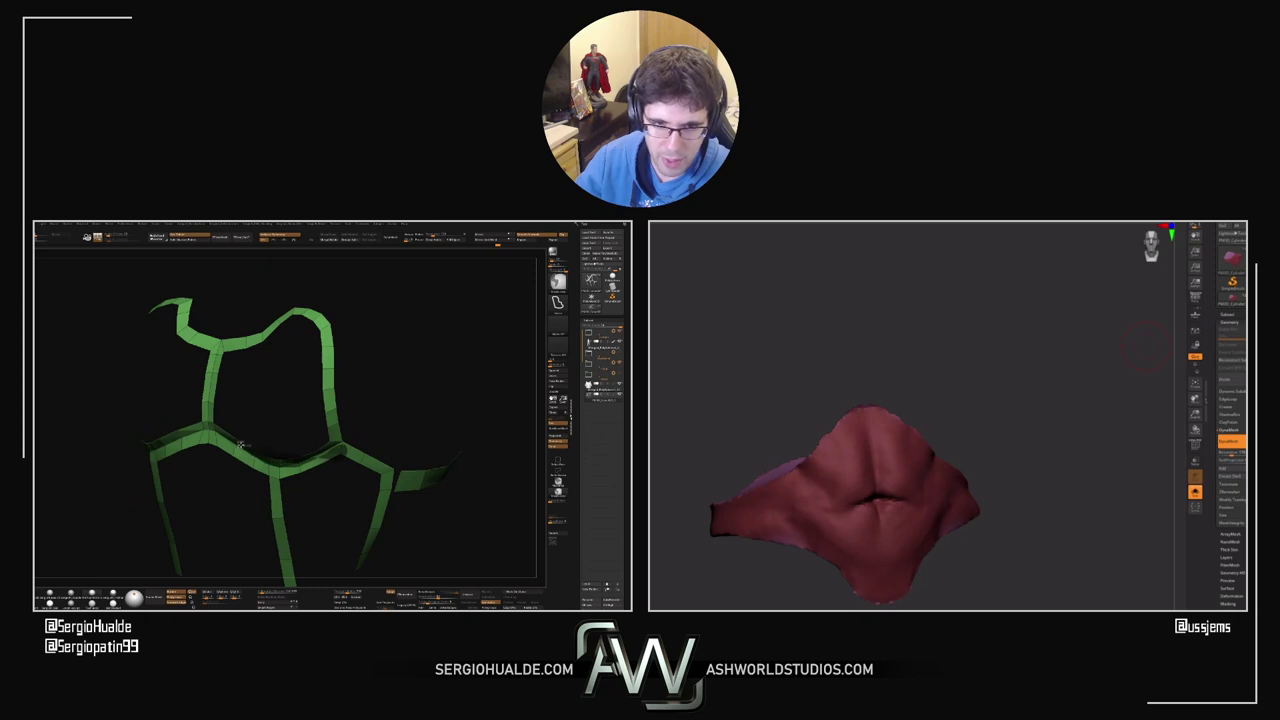
left_click_drag(210, 441, 300, 458)
Step: Mask the lower part of the second character's isolated abdomen piece and raise its upper edge with the transform gizmo
left_click_drag(1007, 404, 1120, 410)
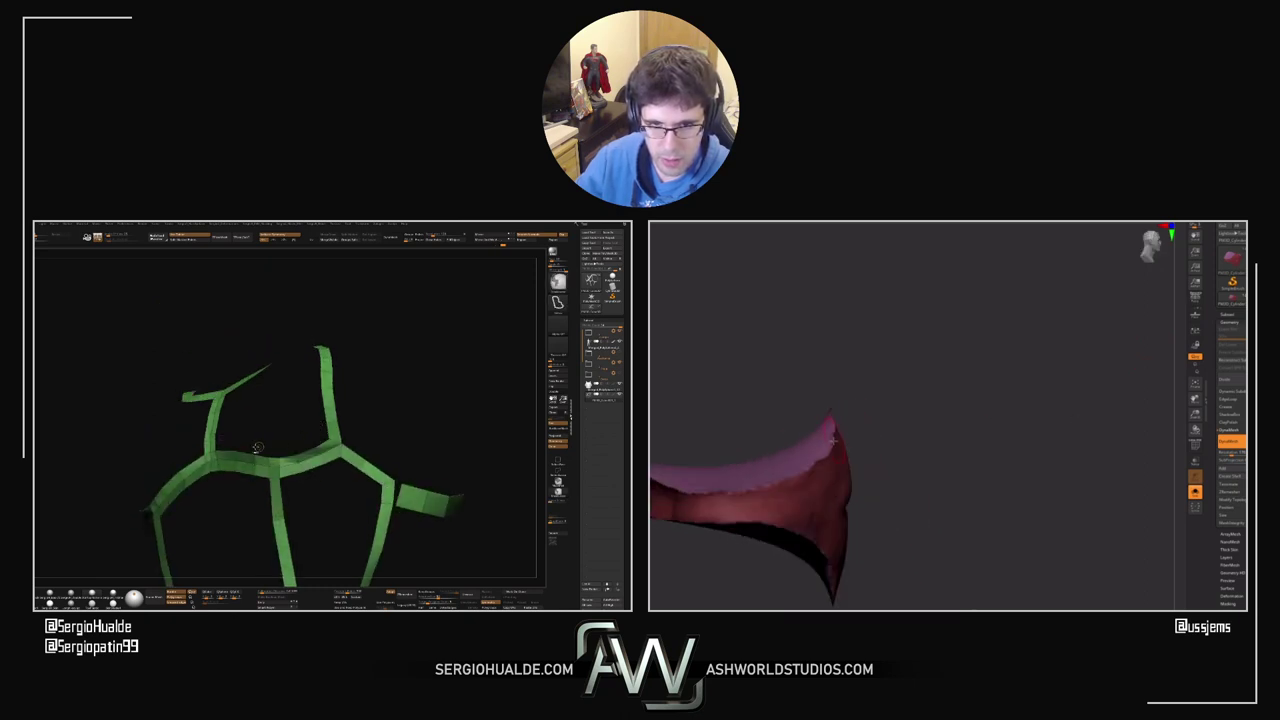
left_click_drag(860, 450, 1033, 430, "alt")
mouse_move(258, 442)
left_mouse_down("ctrl")
mouse_move(234, 446)
mouse_move(266, 460)
left_mouse_up("ctrl")
left_click(661, 276)
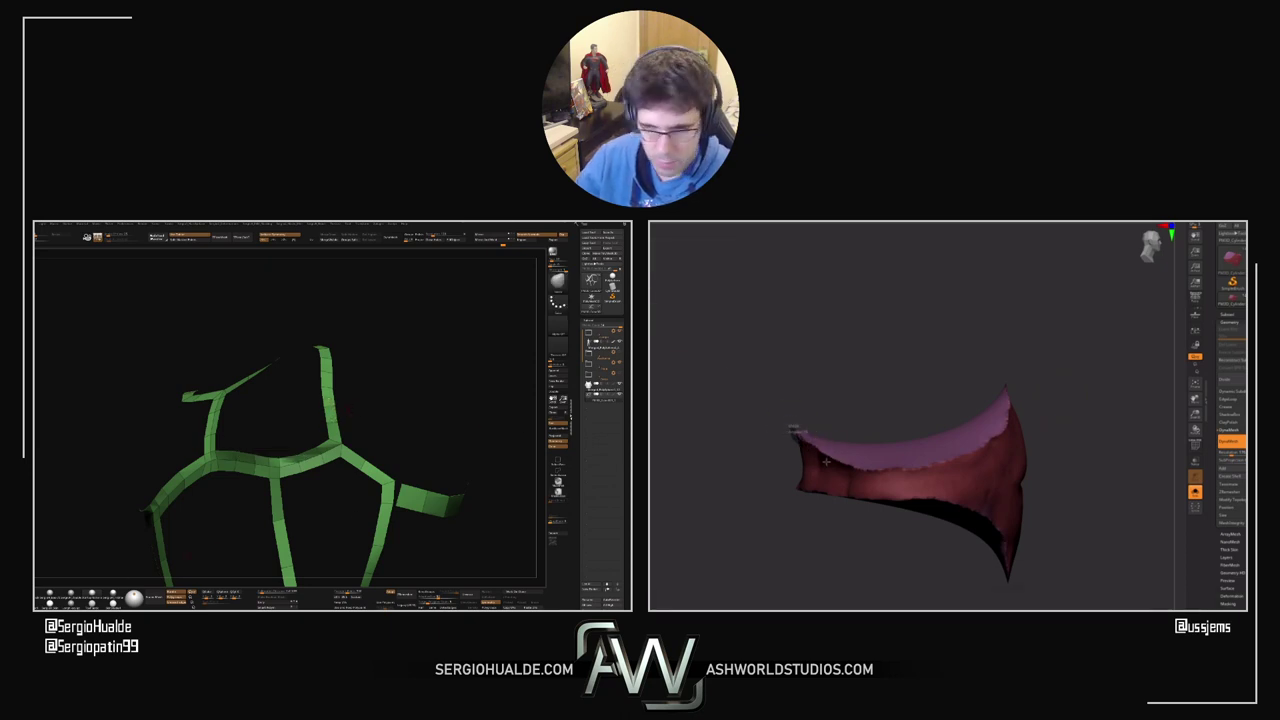
mouse_move(896, 476)
left_mouse_down()
mouse_move(985, 450)
mouse_move(1016, 398)
left_mouse_up()
left_click(1036, 429, "ctrl")
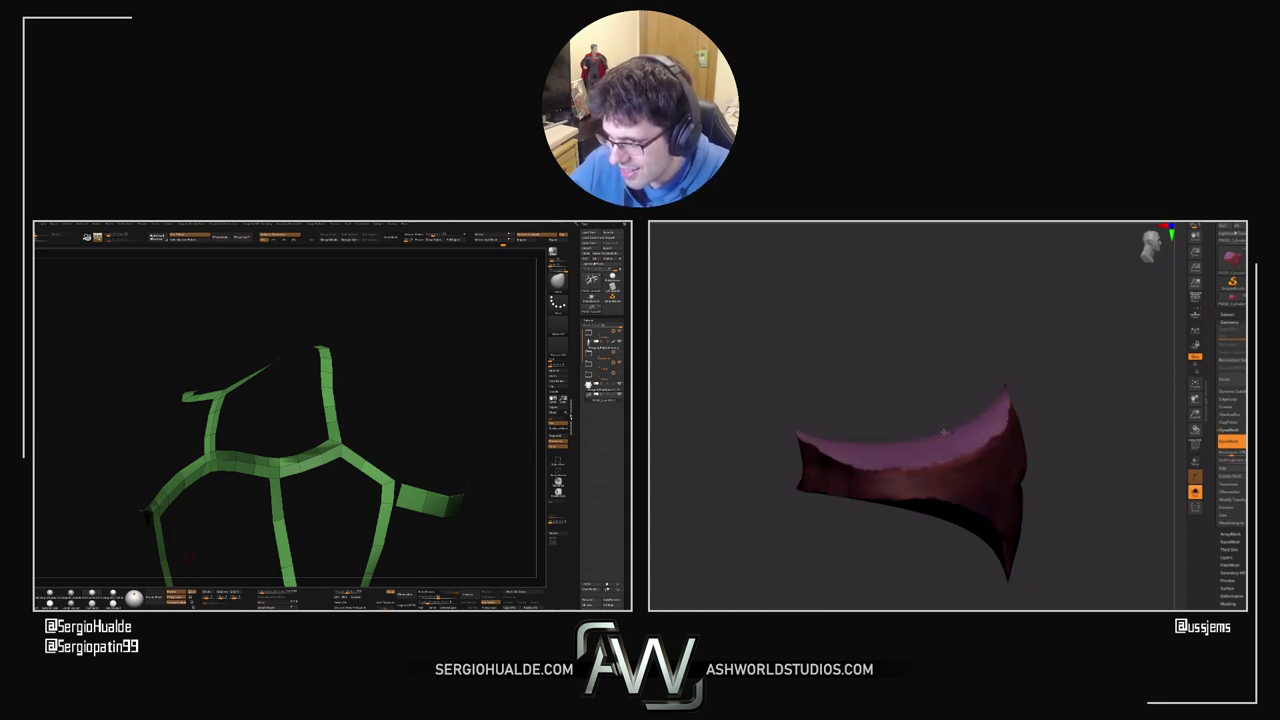
key("w")
left_click(921, 396)
left_click(926, 387)
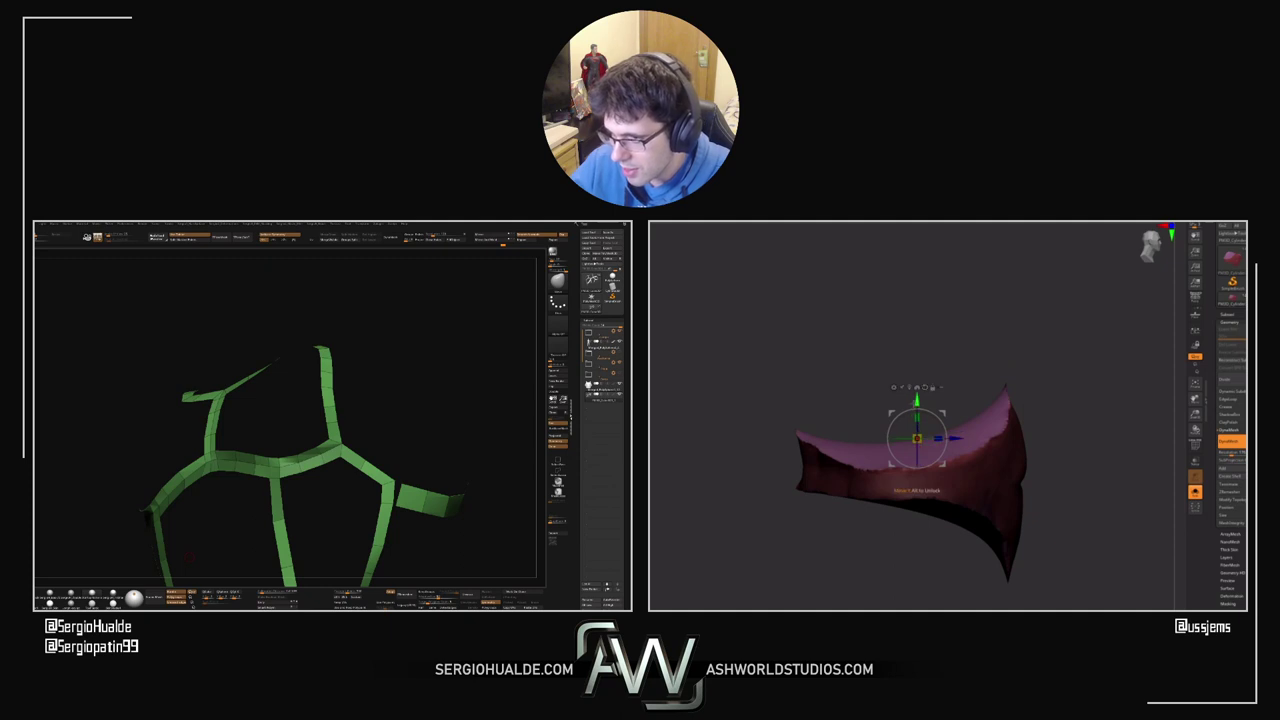
left_click_drag(915, 398, 810, 354)
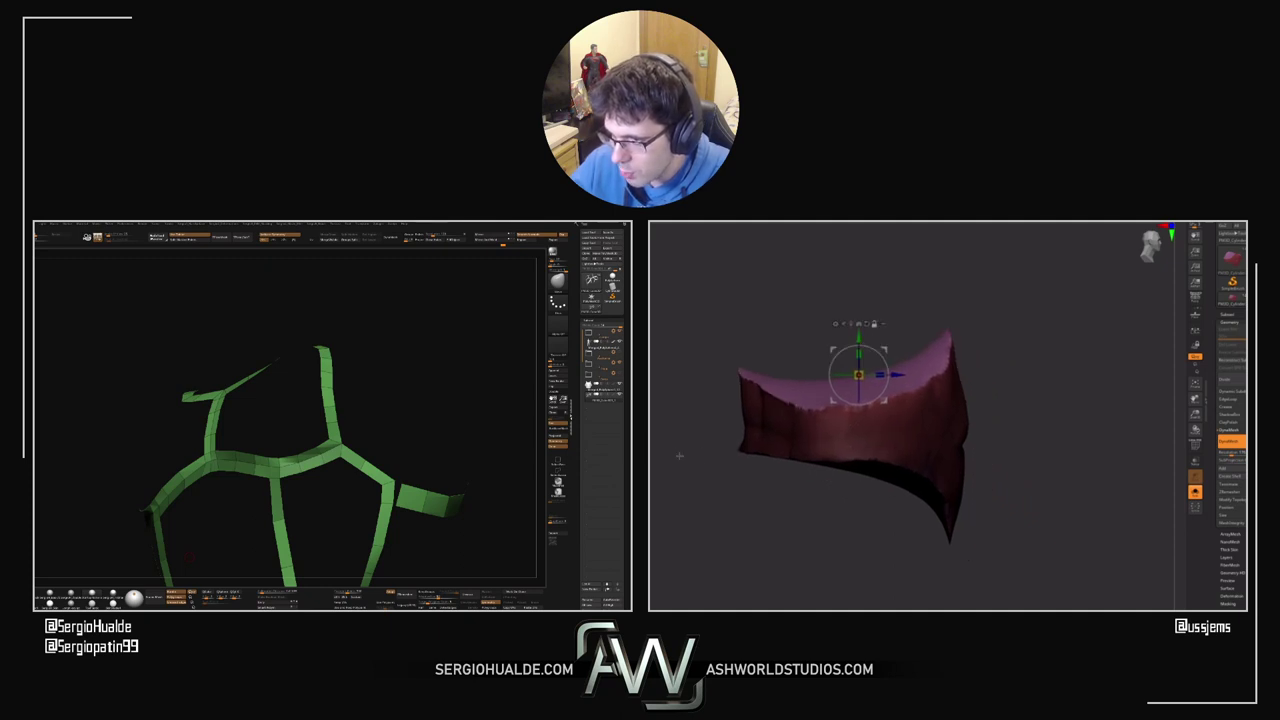
Step: Replace the mask with one over the abdomen piece's upper part, extend its lower edge downward, and clear the mask
left_click(712, 472, "ctrl")
left_click_drag(712, 474, 718, 509, "ctrl")
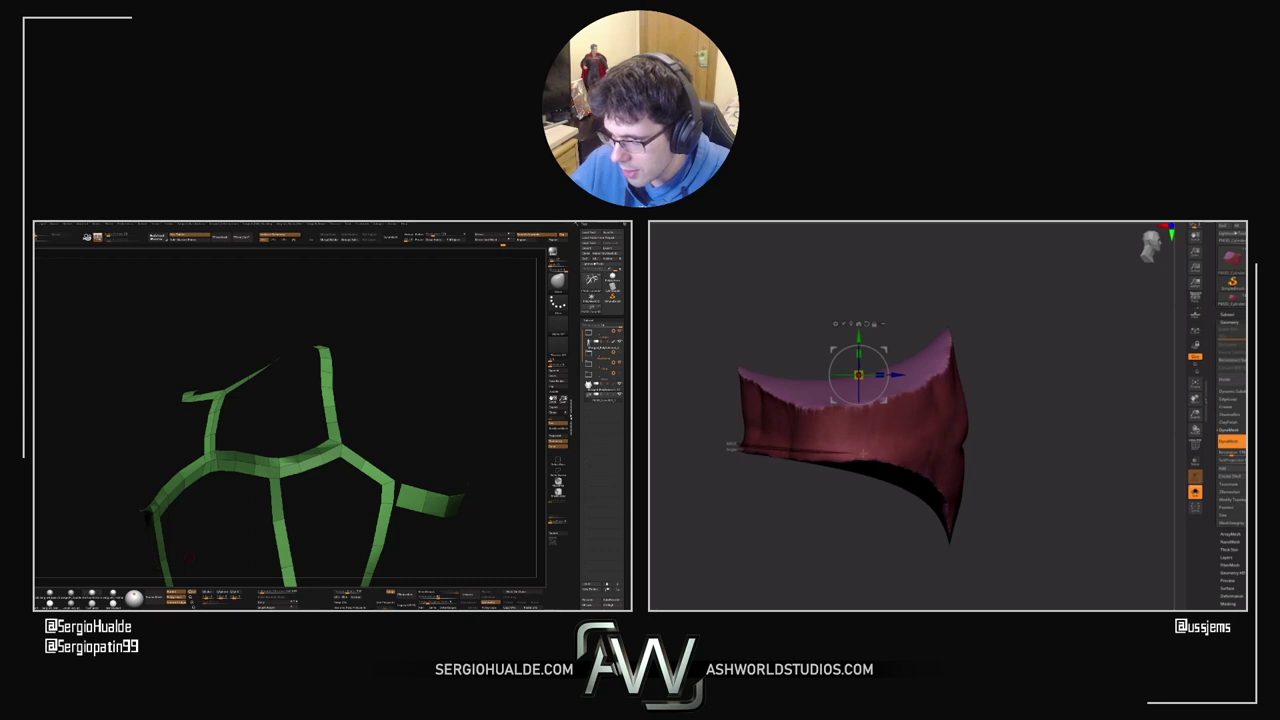
mouse_move(949, 492)
left_mouse_down("ctrl")
mouse_move(950, 514)
mouse_move(688, 537)
left_mouse_up("ctrl")
left_click(966, 484, "ctrl")
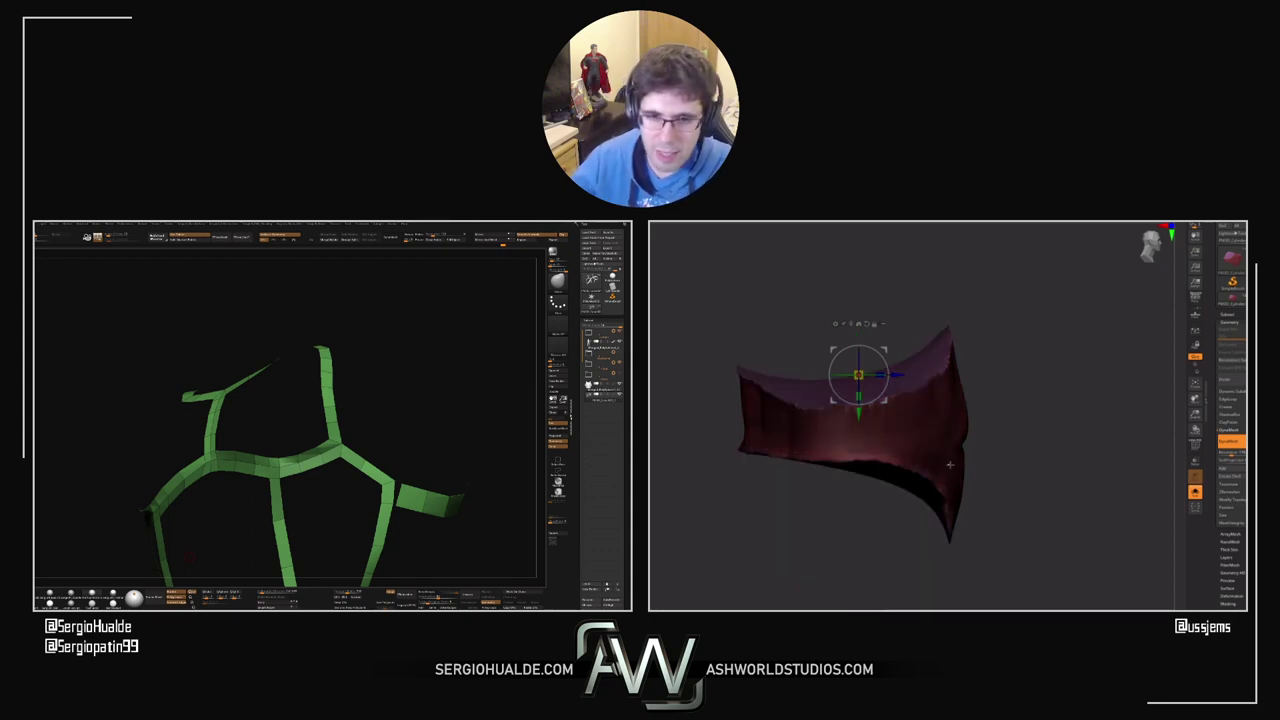
left_click_drag(858, 412, 858, 434)
left_click_drag(1012, 516, 1034, 540, "ctrl")
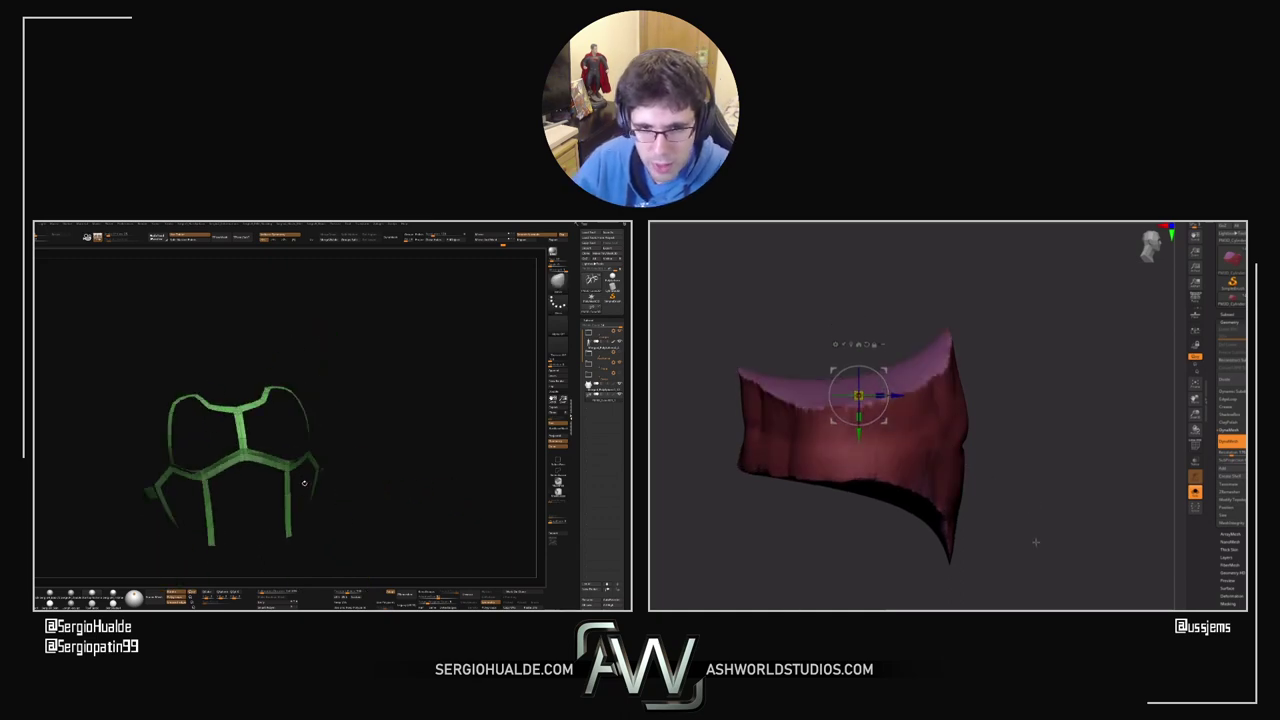
Step: Restore the second character's full figure, return to Draw mode, and check the waist from the front and back
key("alt+s")
key("q")
left_click_drag(1075, 410, 953, 396)
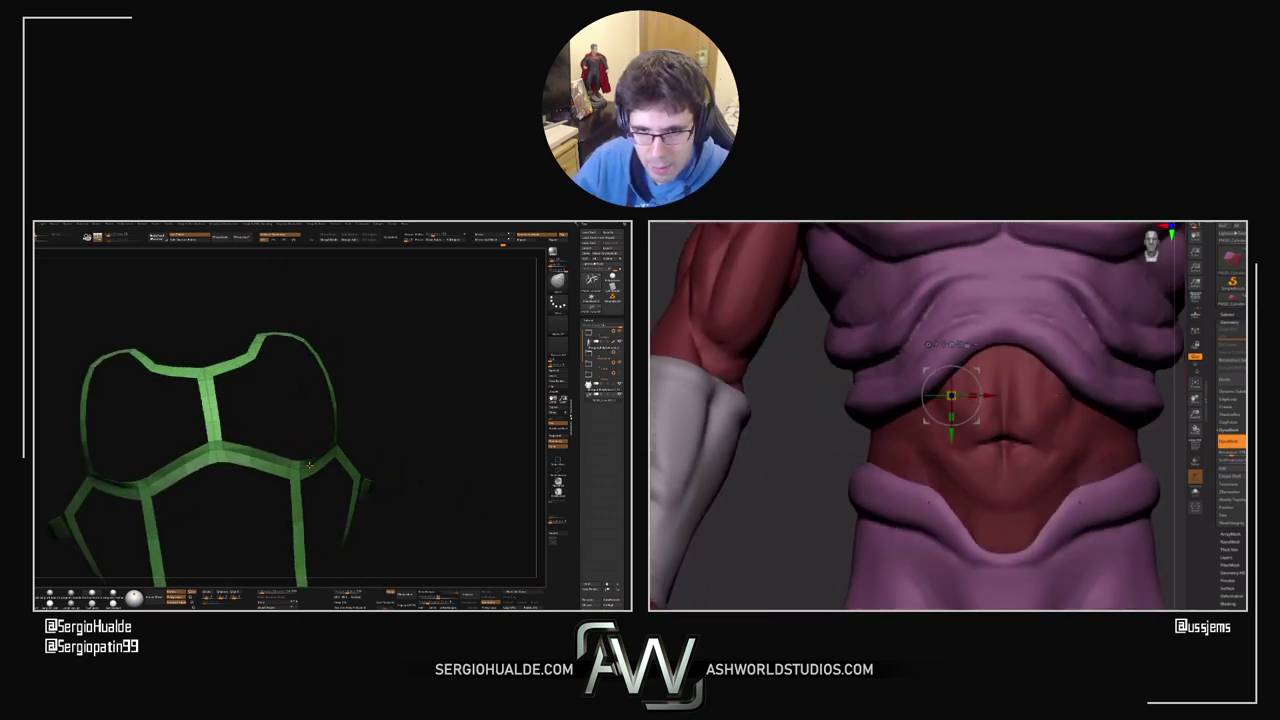
mouse_move(880, 566)
left_mouse_down()
mouse_move(973, 552)
mouse_move(966, 575)
left_mouse_up()
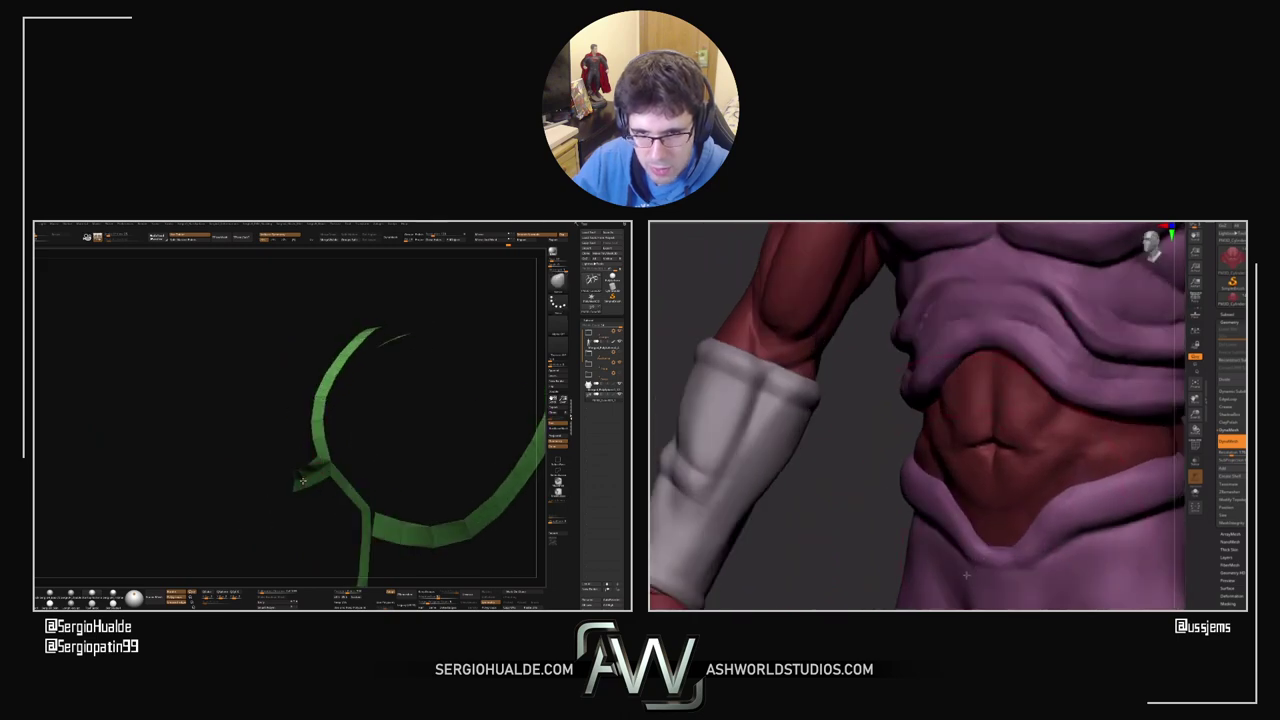
mouse_move(985, 571)
right_mouse_down()
mouse_move(910, 560)
mouse_move(880, 540)
right_mouse_up()
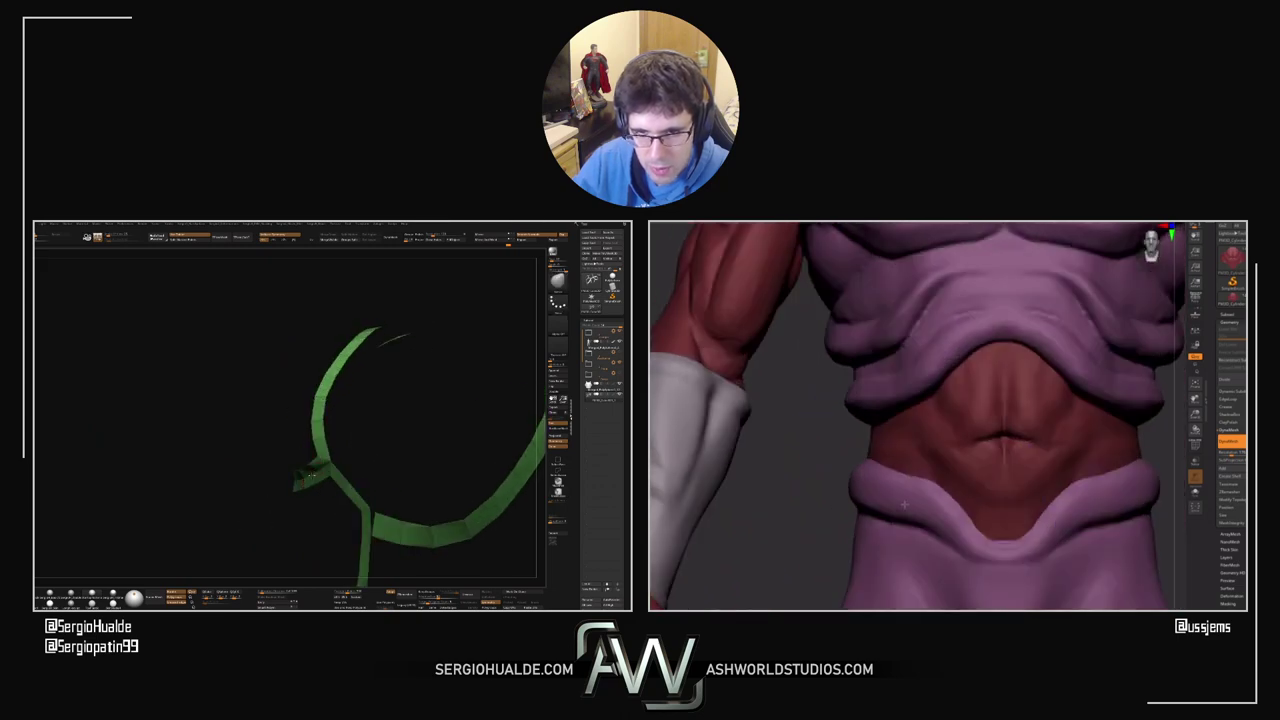
right_click_drag(872, 478, 806, 474, "ctrl")
left_click_drag(806, 473, 993, 441)
key("alt+s")
key("alt+s")
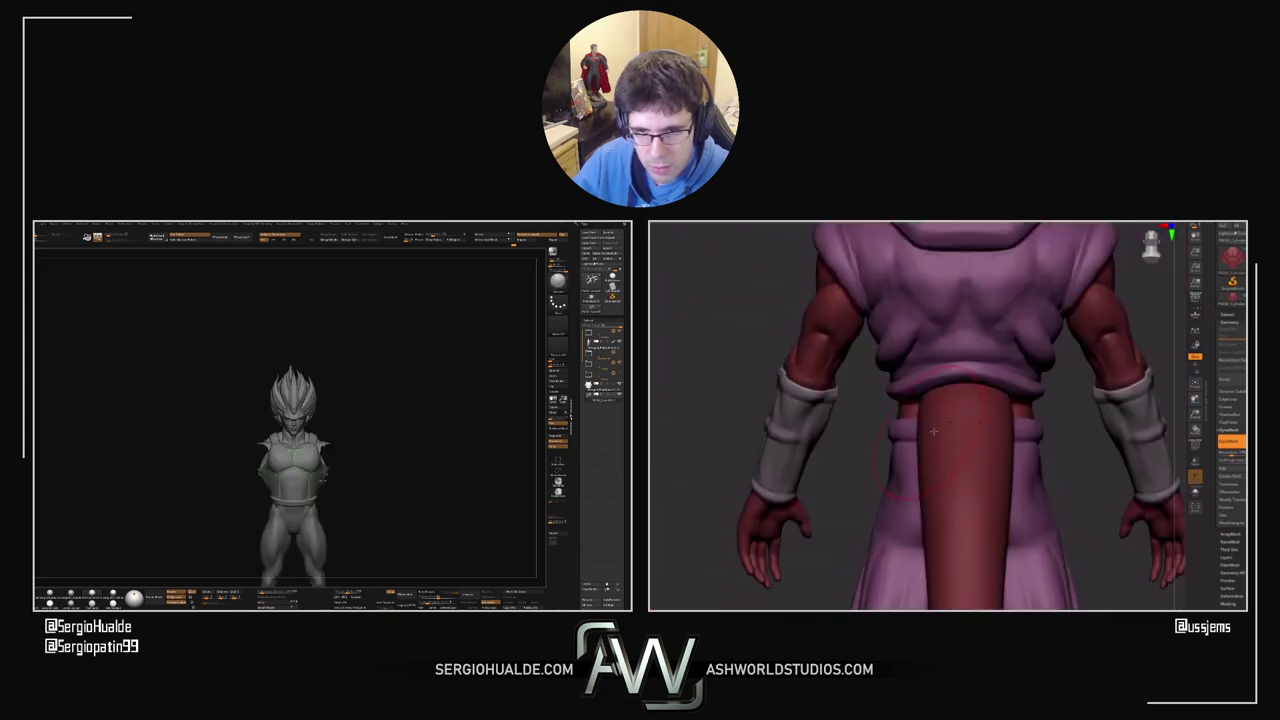
Step: Sculpt the muscle creases around the navel on the second character's abdomen
mouse_move(934, 429)
right_mouse_down()
mouse_move(985, 432)
mouse_move(925, 432)
mouse_move(1024, 405)
mouse_move(976, 408)
right_mouse_up()
key("alt+s")
key("alt+s")
key("s")
right_click_drag(345, 472, 364, 464)
left_click_drag(977, 408, 962, 410)
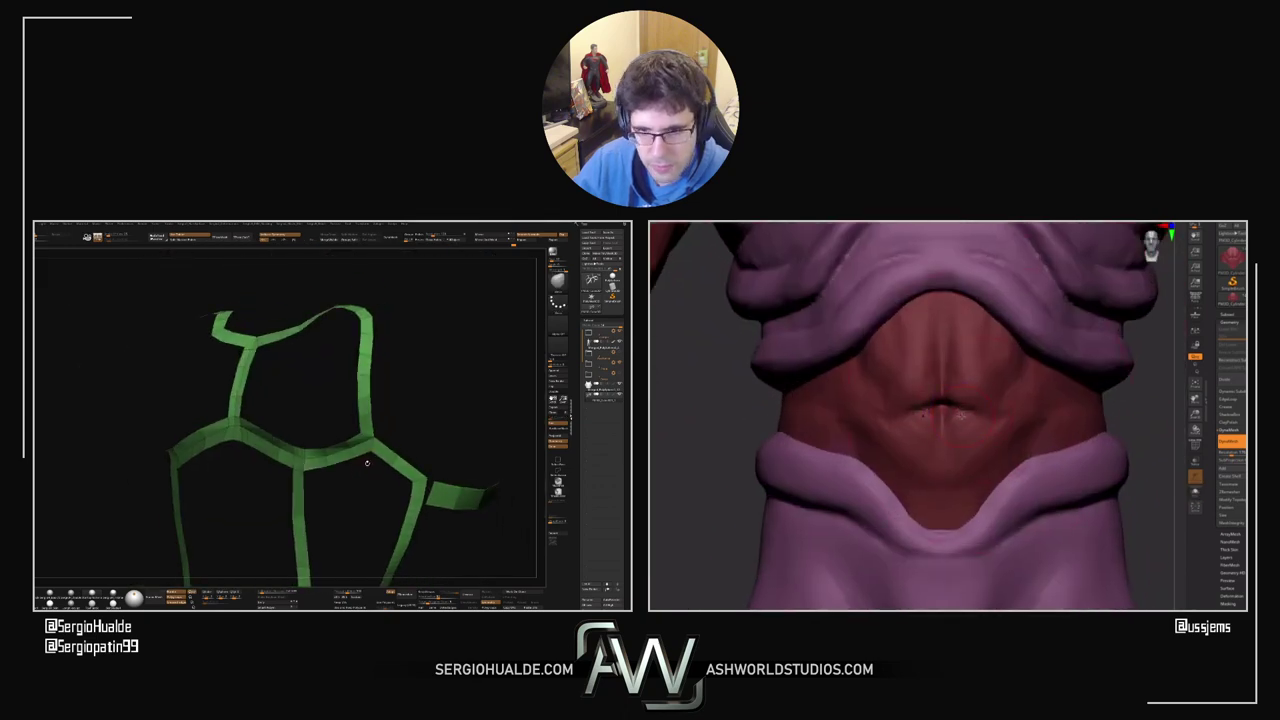
right_click_drag(366, 464, 371, 464)
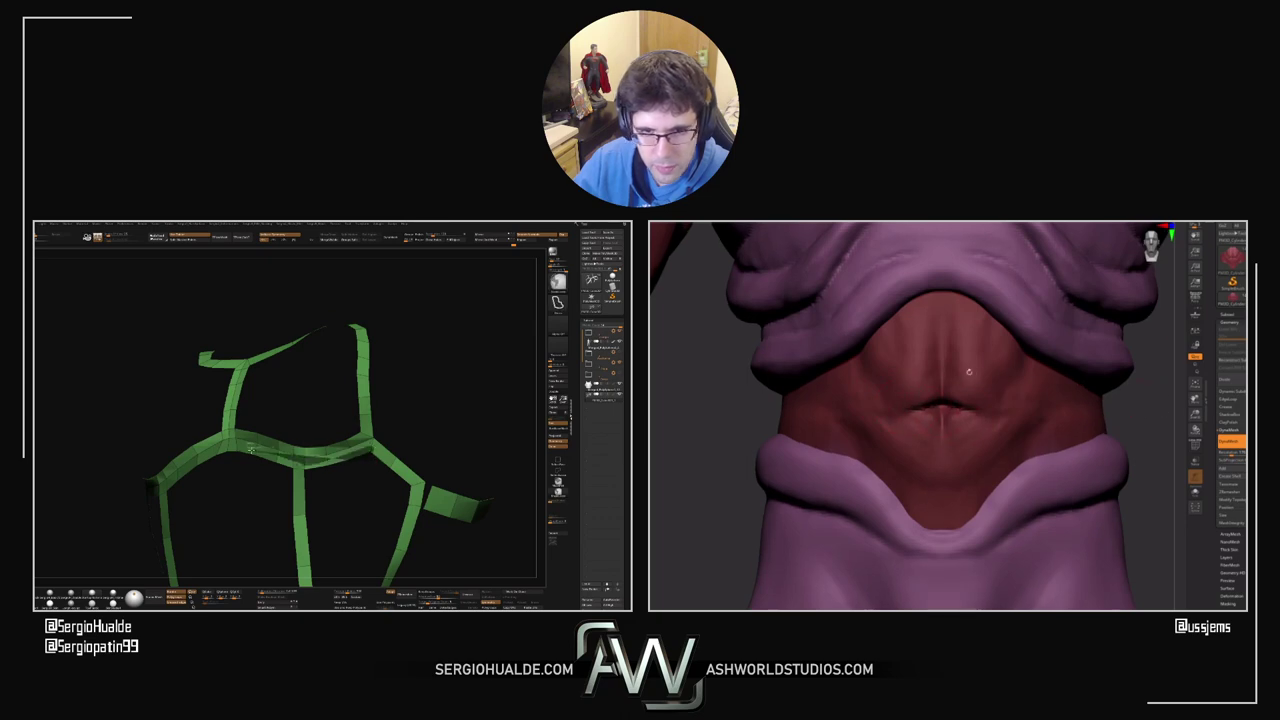
left_click_drag(1166, 392, 939, 402)
Step: Restore the full armour around the isolated green strips and compare the chest and abdomen strips with its surface
left_click_drag(367, 470, 334, 466)
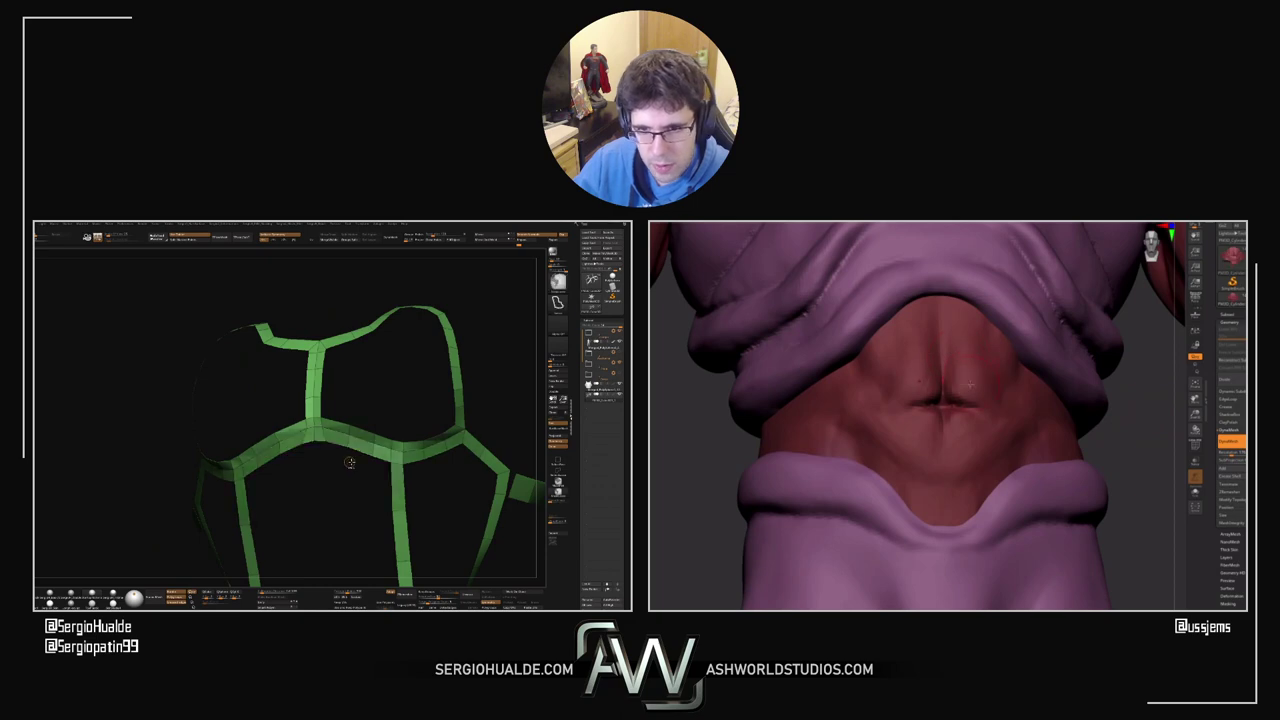
mouse_move(317, 470)
left_mouse_down("ctrl")
mouse_move(314, 480)
mouse_move(343, 474)
left_mouse_up("ctrl")
left_click(326, 476, "ctrl")
left_click_drag(1126, 491, 1075, 483)
key("shift+s")
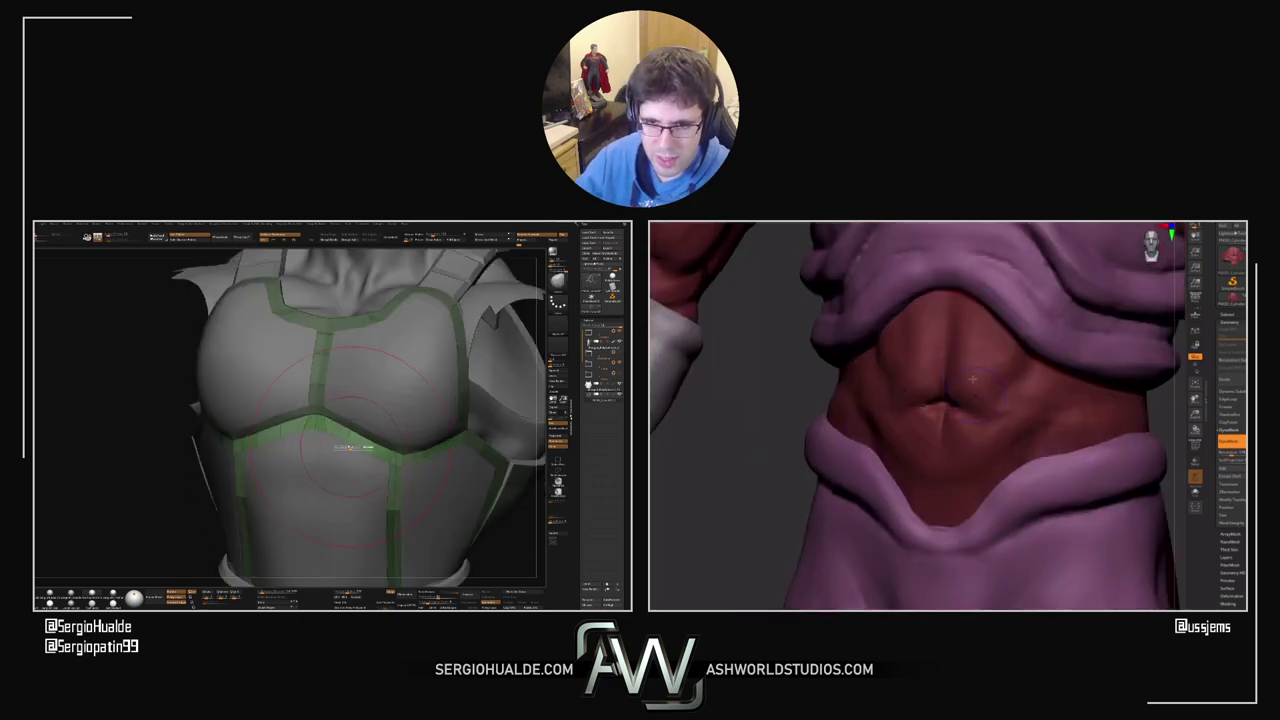
mouse_move(323, 448)
right_mouse_down()
mouse_move(327, 433)
mouse_move(346, 440)
right_mouse_up()
left_click_drag(754, 440, 800, 442)
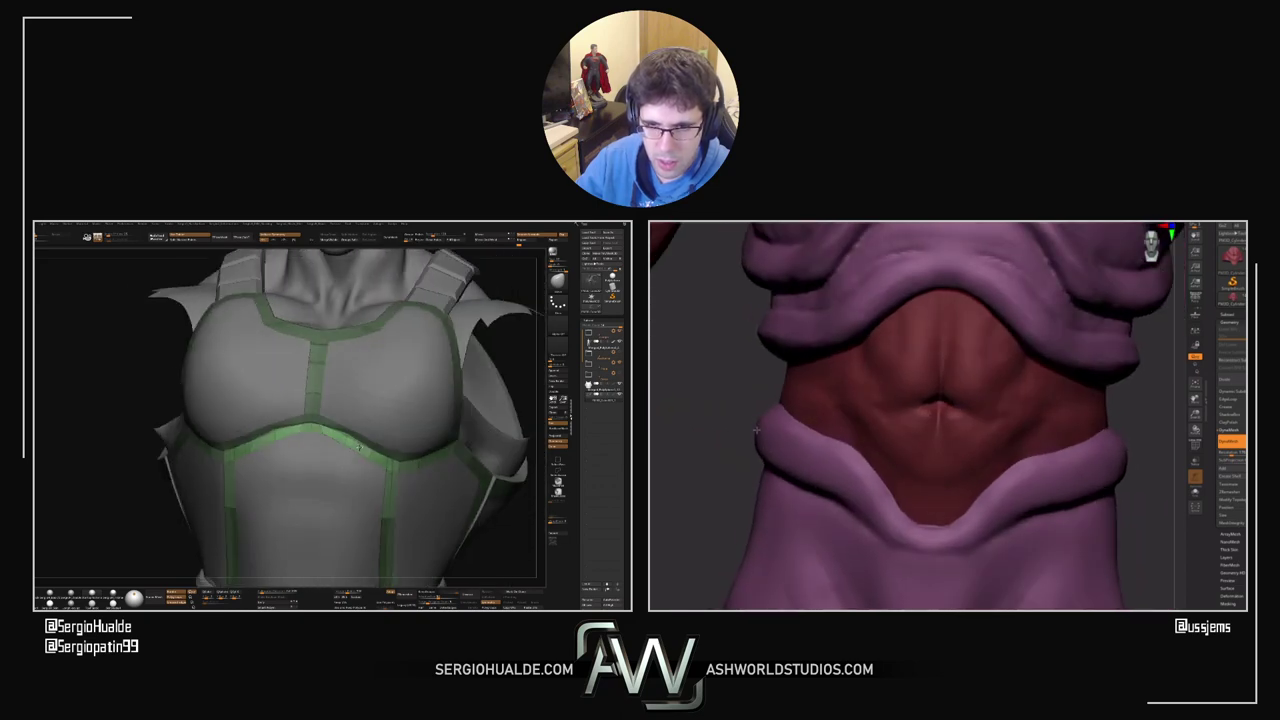
Step: Check the green strips in isolation, restore the armour, and adjust the horizontal strip beneath the chest
right_click_drag(346, 440, 349, 440)
left_click(349, 440, "ctrl+shift")
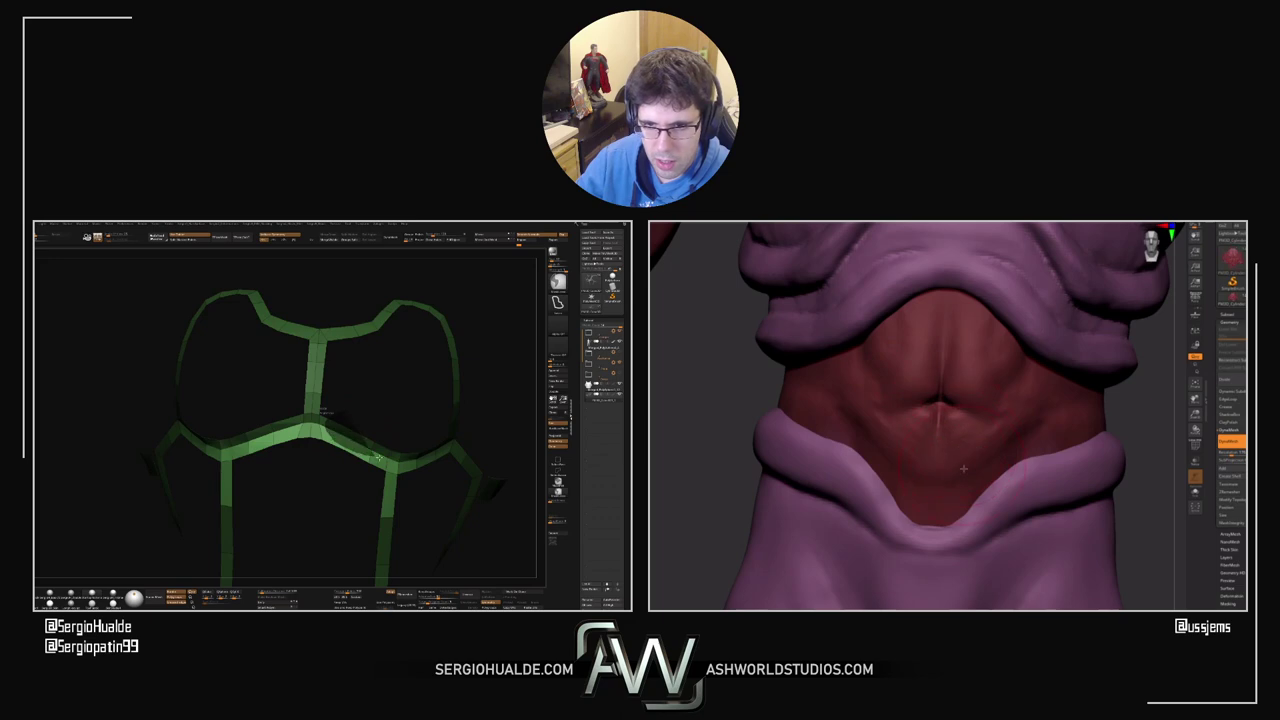
left_click(399, 406, "ctrl+shift")
right_click_drag(392, 436, 338, 450)
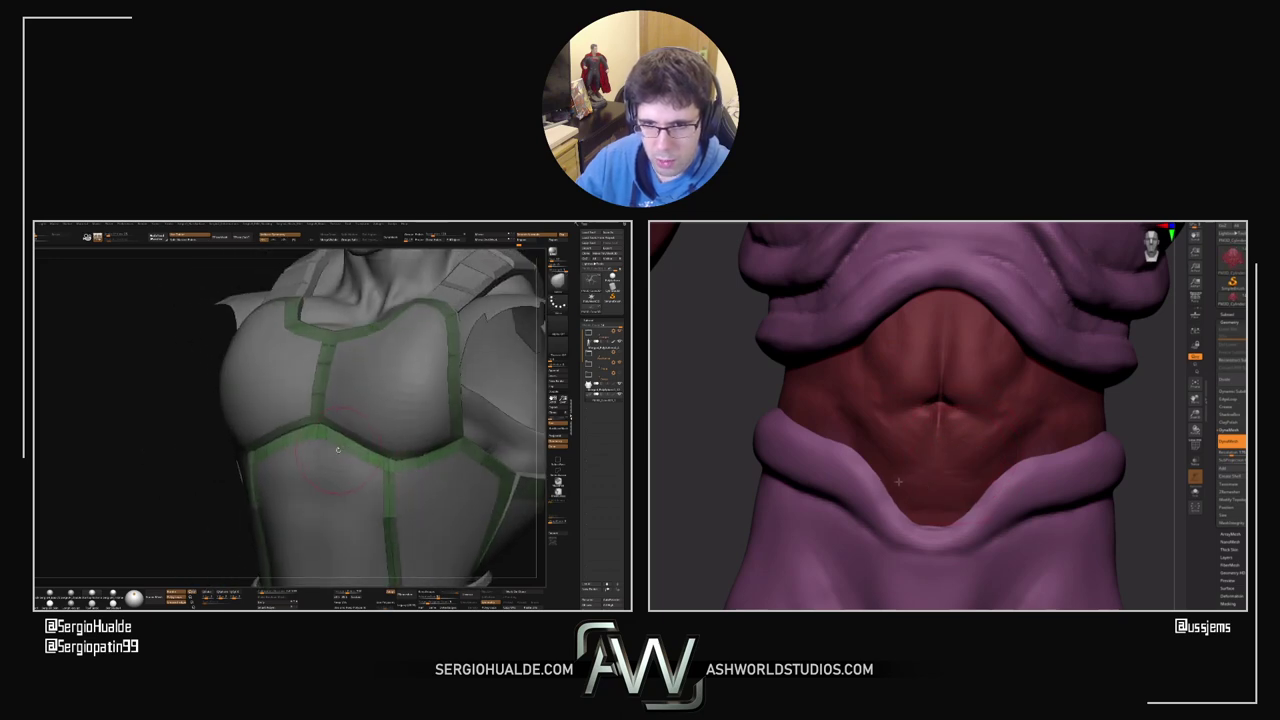
left_click_drag(337, 450, 337, 449)
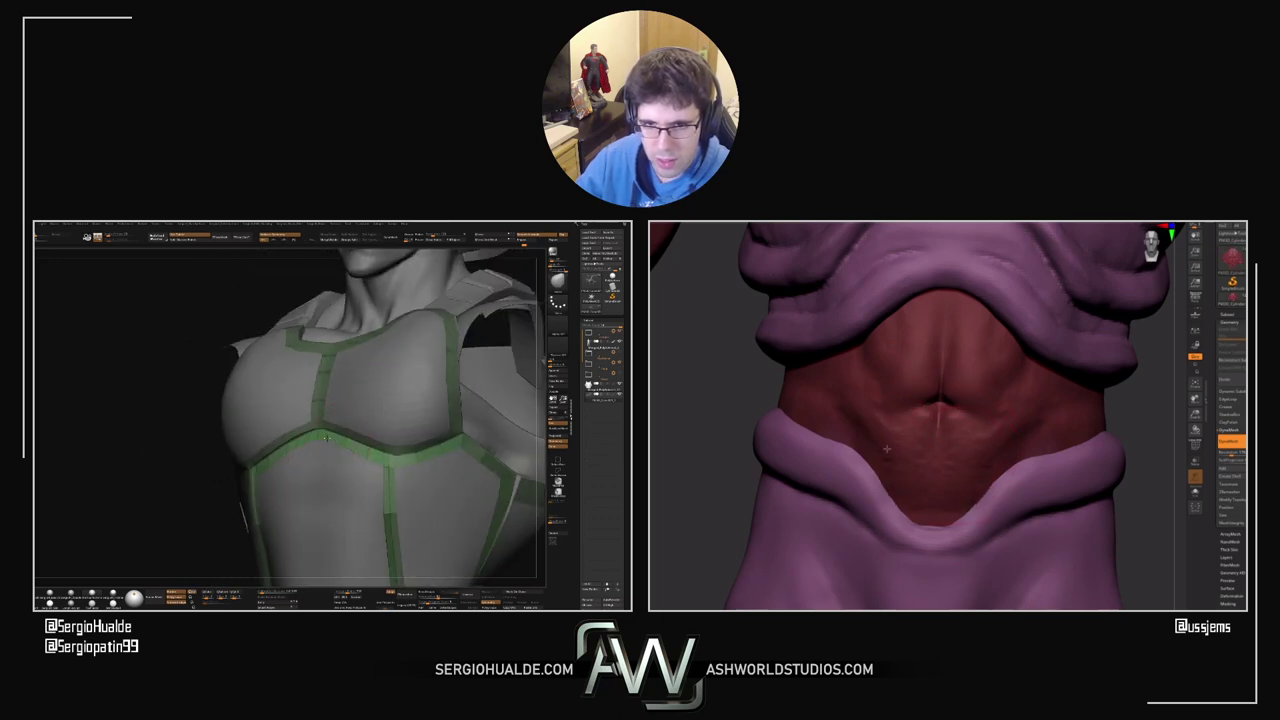
left_click_drag(350, 452, 318, 440)
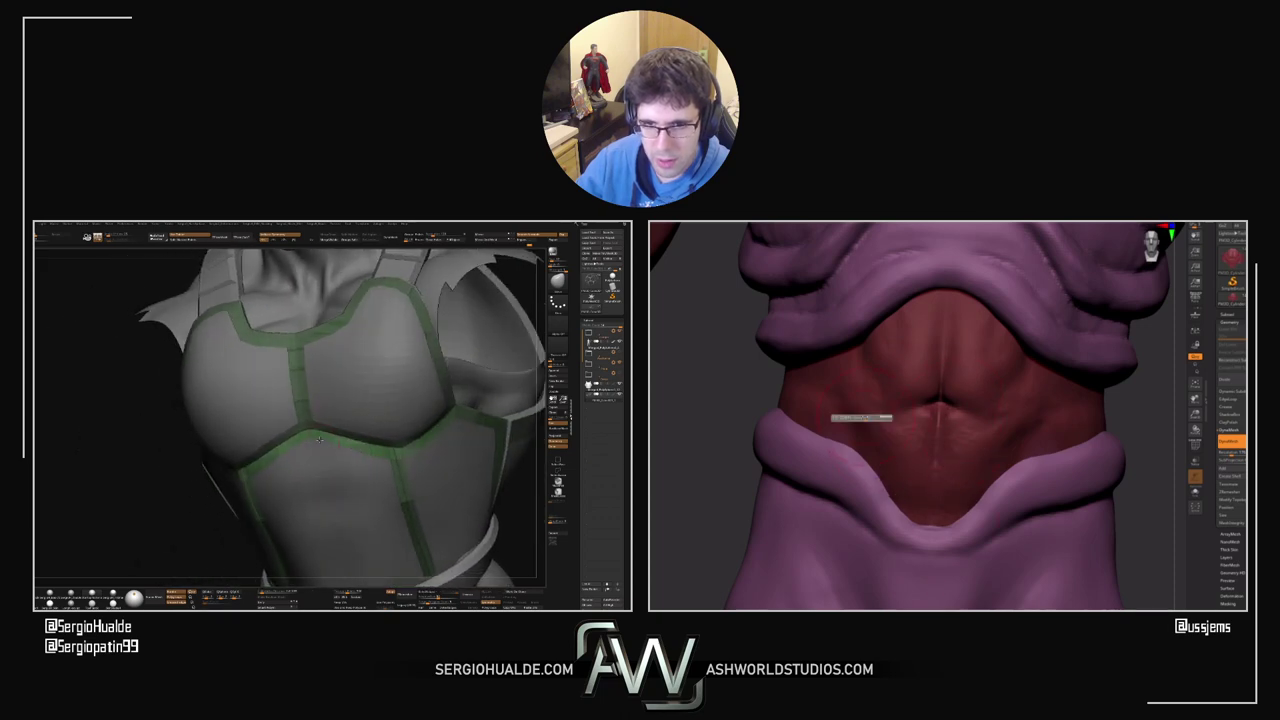
right_click_drag(317, 441, 320, 441)
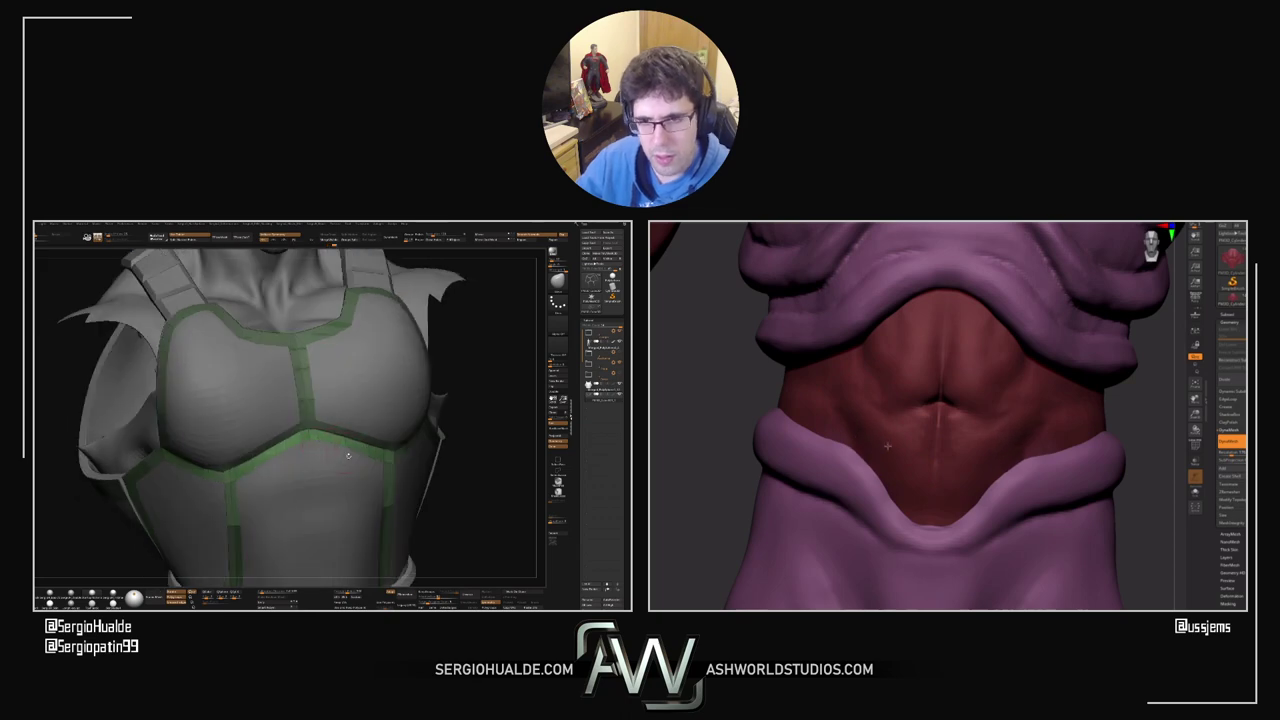
left_click_drag(348, 456, 325, 458)
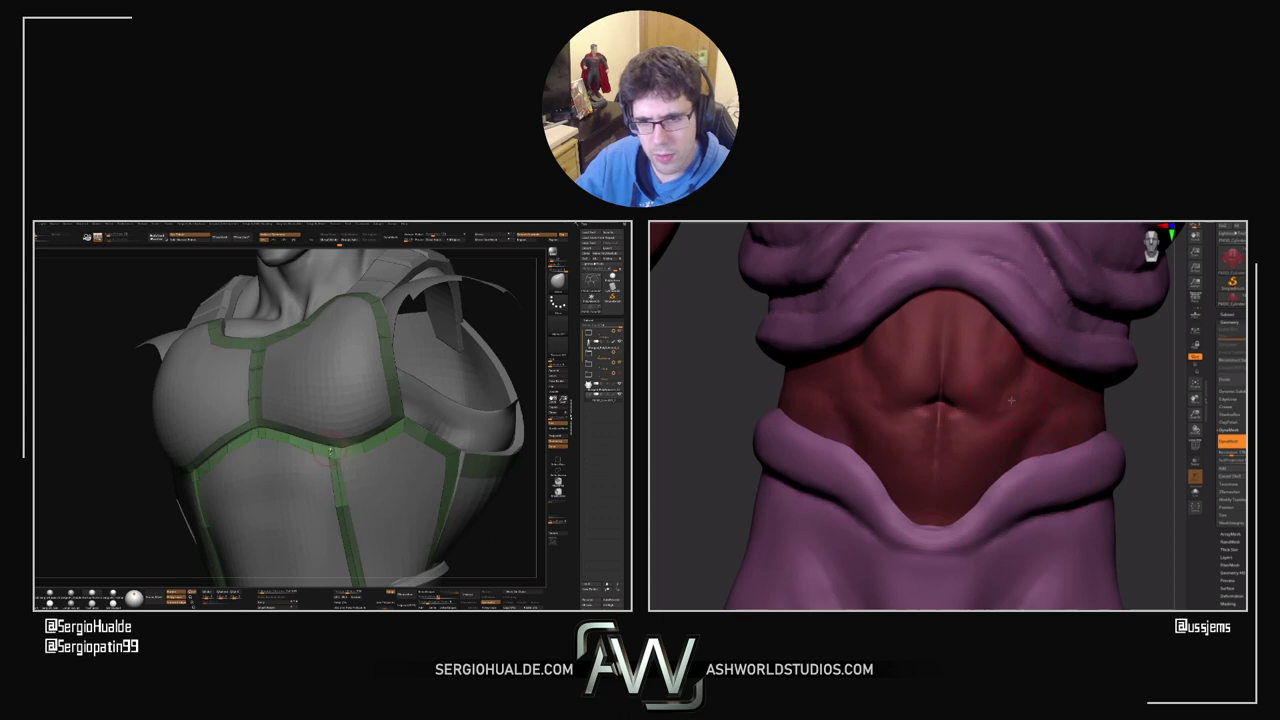
Step: Refine the junction of the under-chest strip and the vertical abdomen strip, checking it both isolated and on the full armour
right_click_drag(331, 453, 333, 513)
key("alt+shift+s")
key("alt+shift+s")
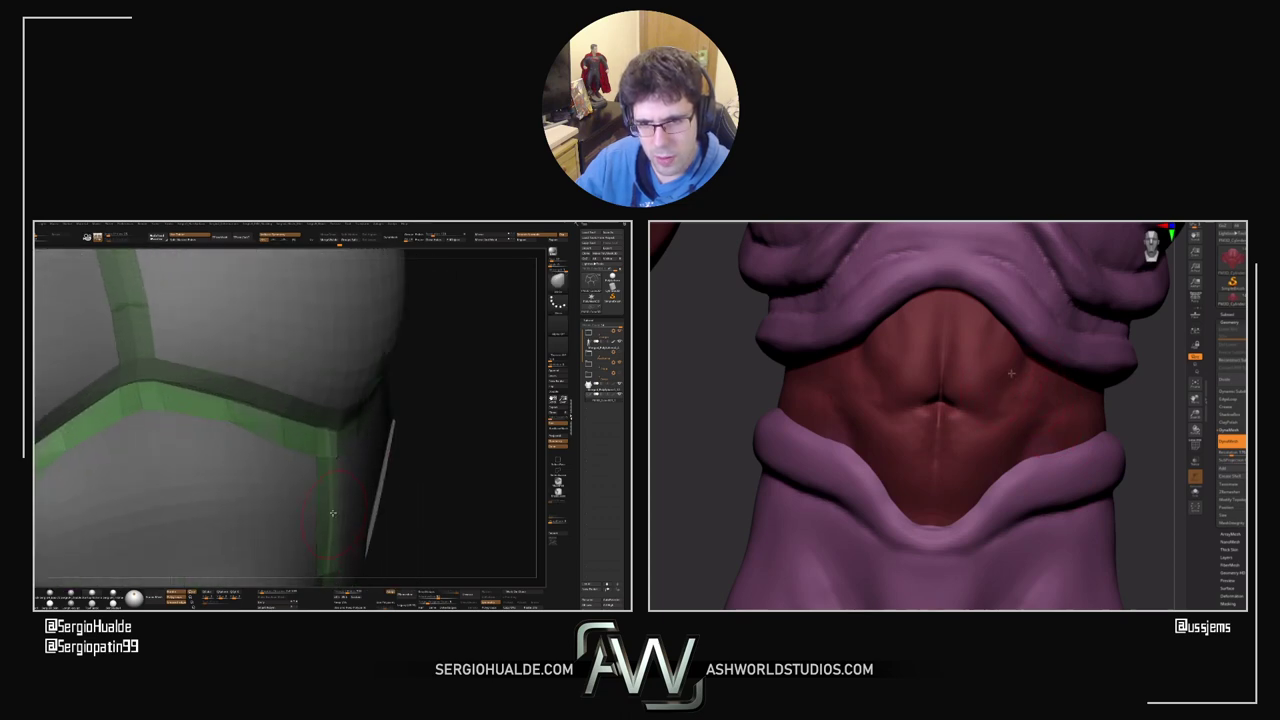
left_click_drag(333, 513, 238, 480)
left_click_drag(279, 498, 248, 502)
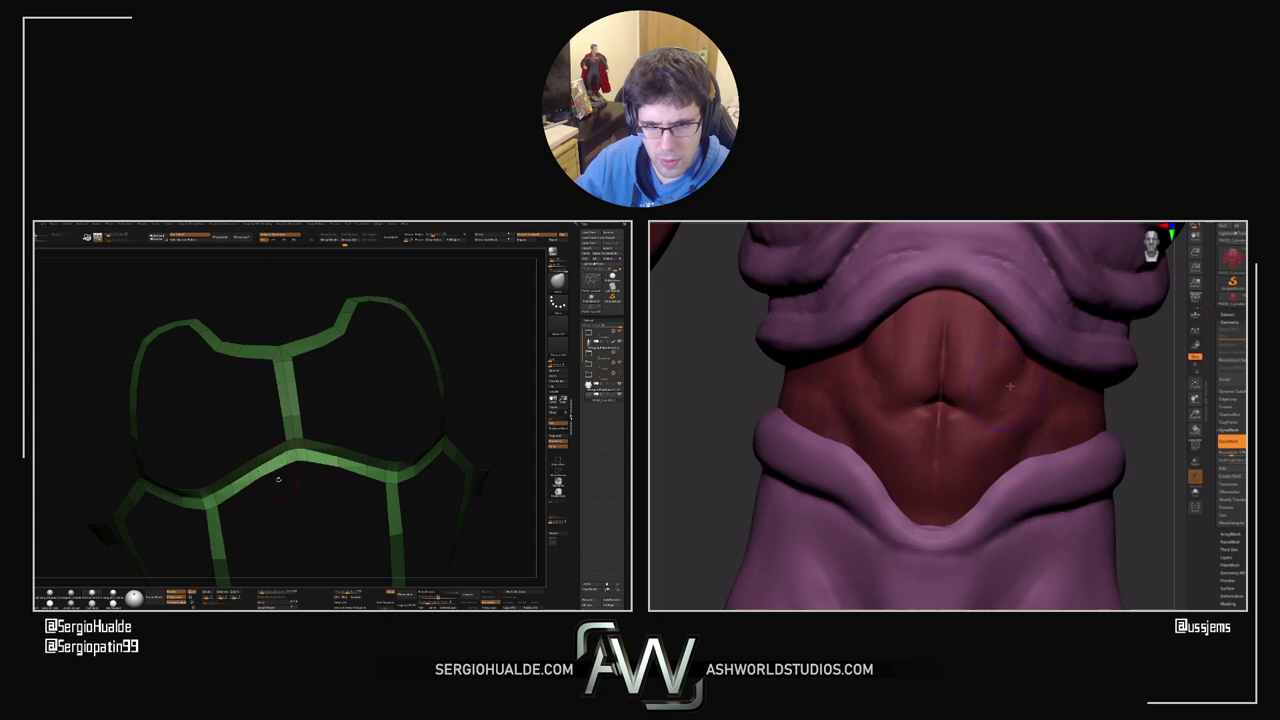
left_click_drag(279, 479, 266, 389, "alt")
left_click_drag(366, 417, 345, 470)
left_click_drag(786, 438, 766, 457)
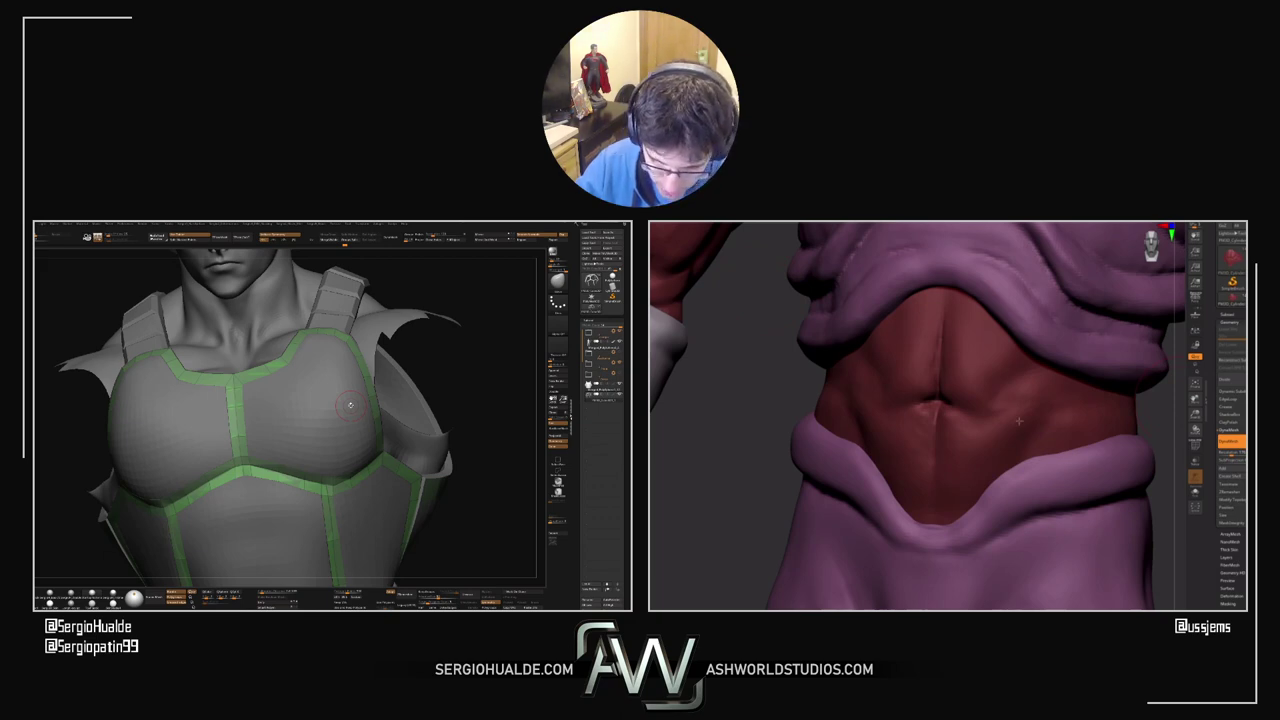
Step: Adjust the top of the armour's vertical abdomen strip where it joins the seam beneath the chest
mouse_move(1032, 421)
right_mouse_down()
mouse_move(1051, 412)
mouse_move(1026, 428)
mouse_move(1046, 428)
right_mouse_up()
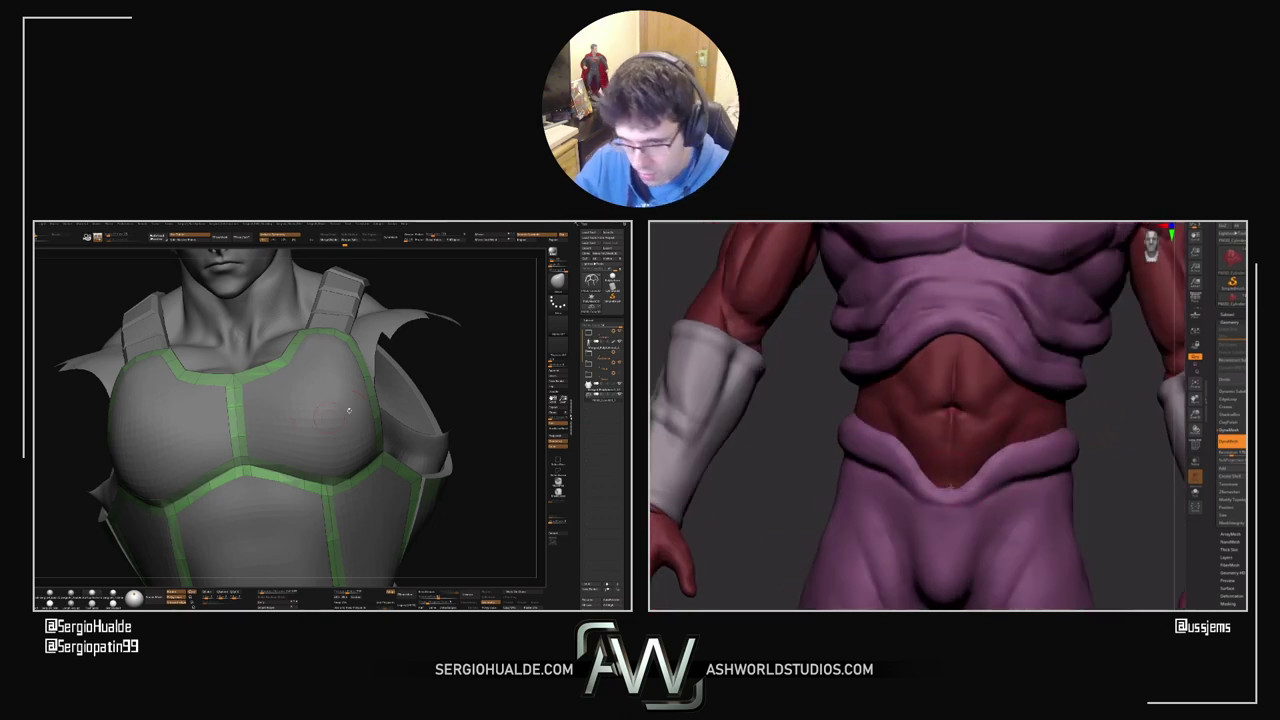
right_click_drag(340, 480, 318, 424, "ctrl")
right_click_drag(318, 424, 346, 520, "ctrl")
right_click_drag(346, 520, 318, 483)
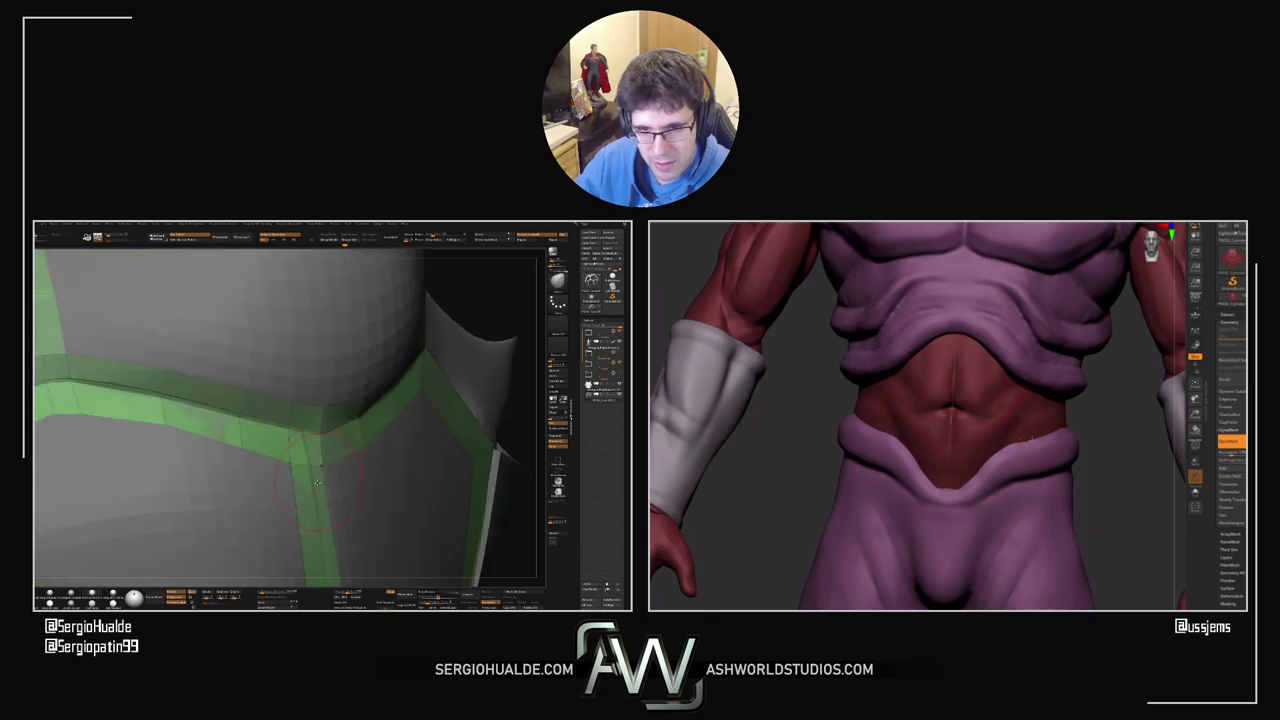
left_click_drag(317, 483, 317, 490)
right_click_drag(284, 498, 262, 484, "ctrl")
left_click_drag(295, 489, 238, 446)
right_click_drag(238, 453, 172, 507, "alt")
mouse_move(188, 508)
left_mouse_down()
mouse_move(215, 502)
mouse_move(220, 485)
mouse_move(185, 465)
mouse_move(228, 480)
mouse_move(192, 484)
left_mouse_up()
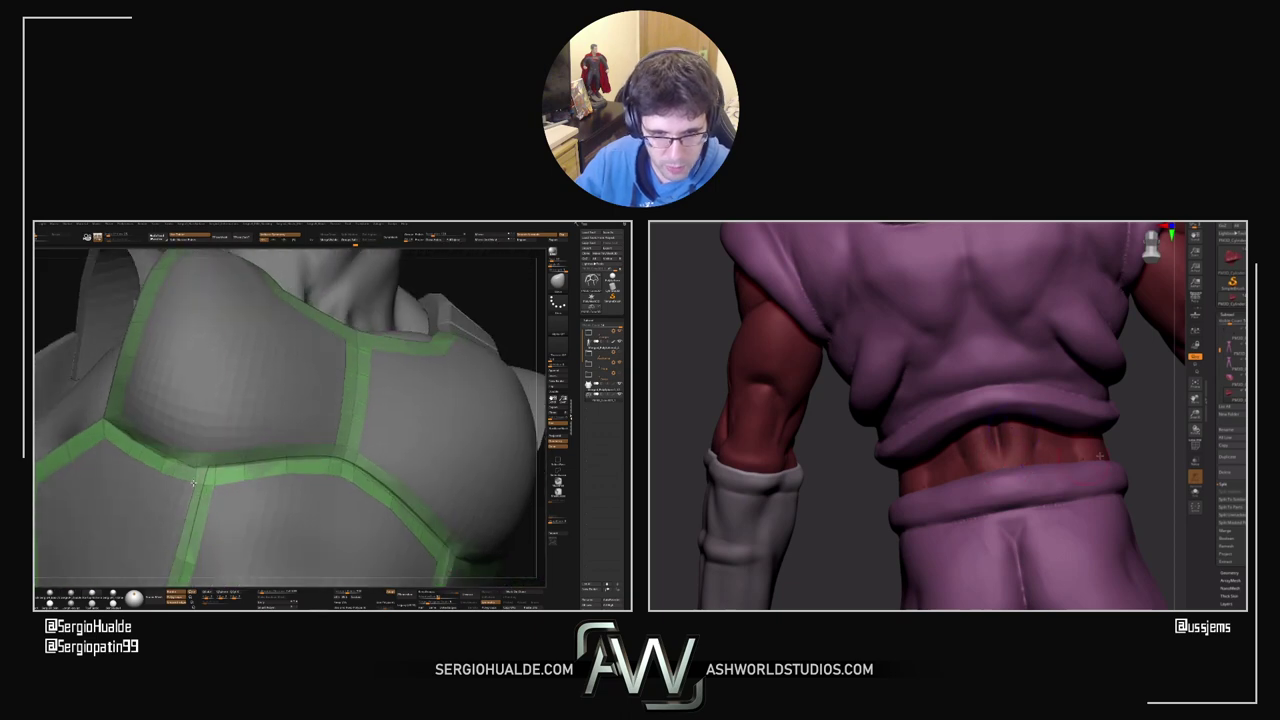
Step: Adjust the lower end of the vertical abdomen strip where it meets the armour's waistband
right_click_drag(213, 487, 303, 453)
left_click_drag(302, 453, 269, 459)
mouse_move(281, 464)
right_mouse_down()
mouse_move(274, 476)
mouse_move(284, 462)
right_mouse_up()
left_click_drag(284, 461, 260, 486)
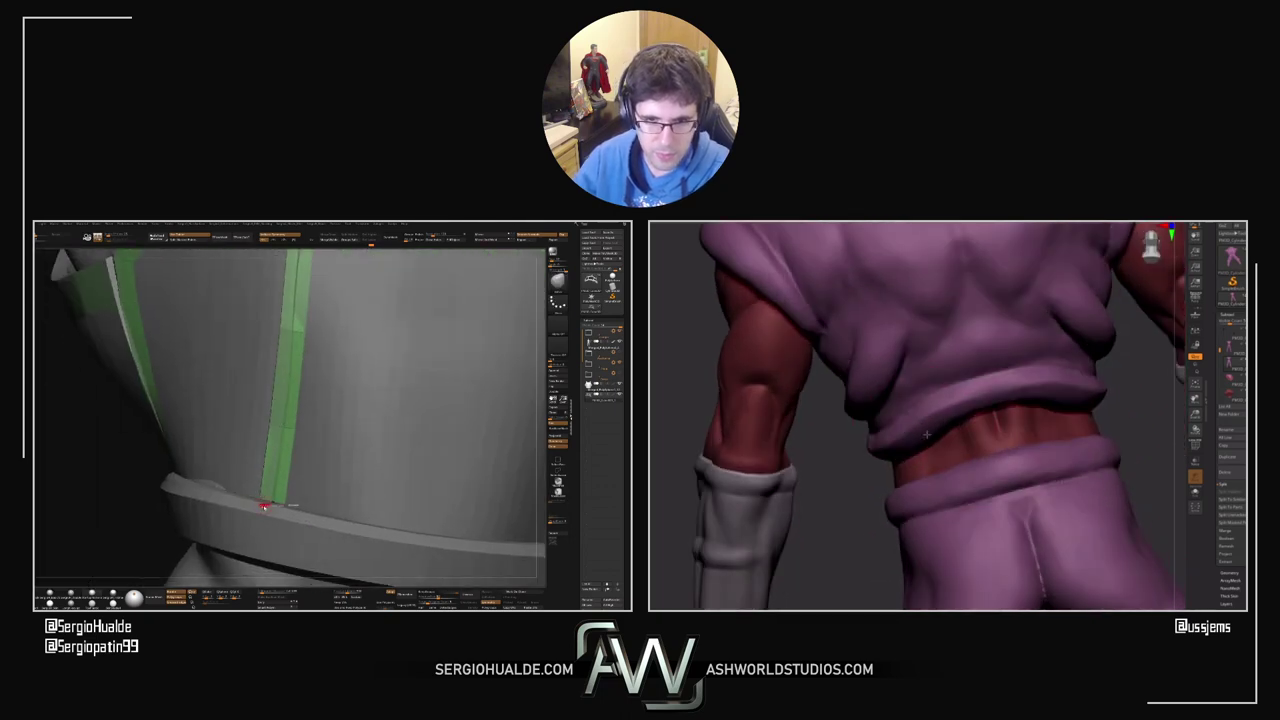
Step: Isolate the armour strips, display their polygroup colours, and narrow visibility to the upper-back strip
right_click_drag(270, 514, 294, 457, "ctrl")
key("shift+f")
right_click_drag(325, 350, 320, 440)
left_click(288, 436, "ctrl+shift")
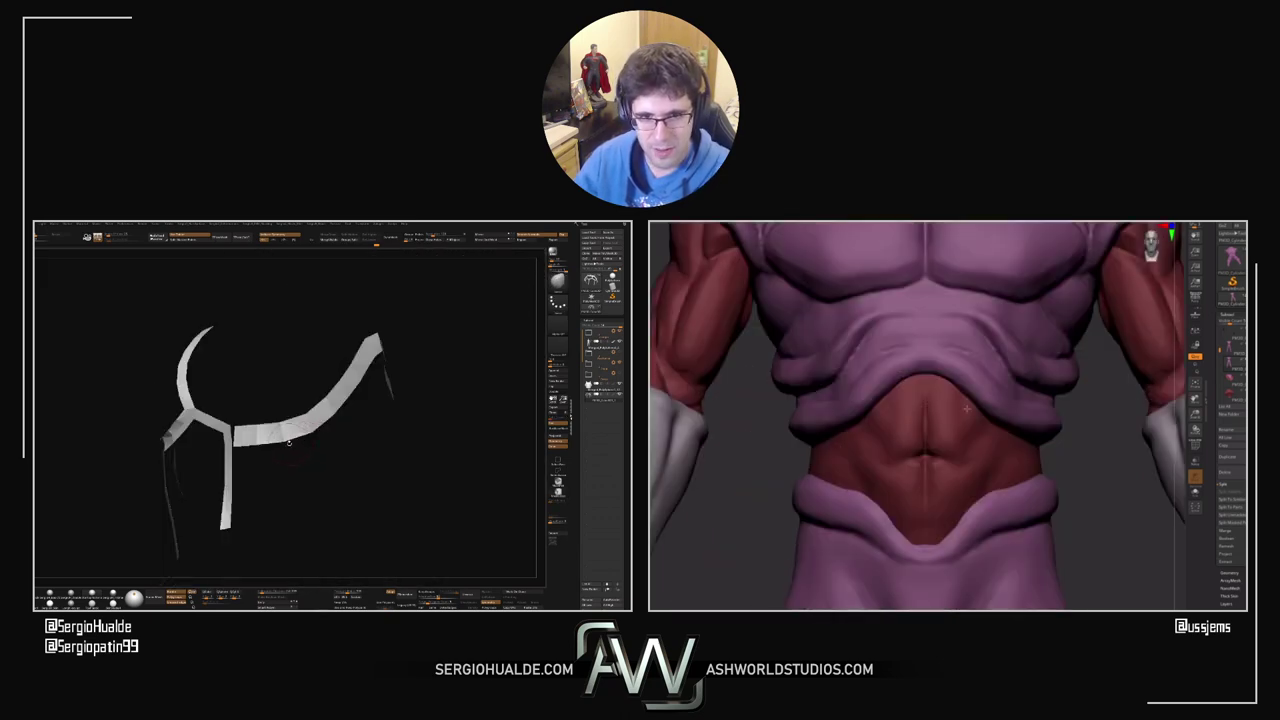
key("shift+f")
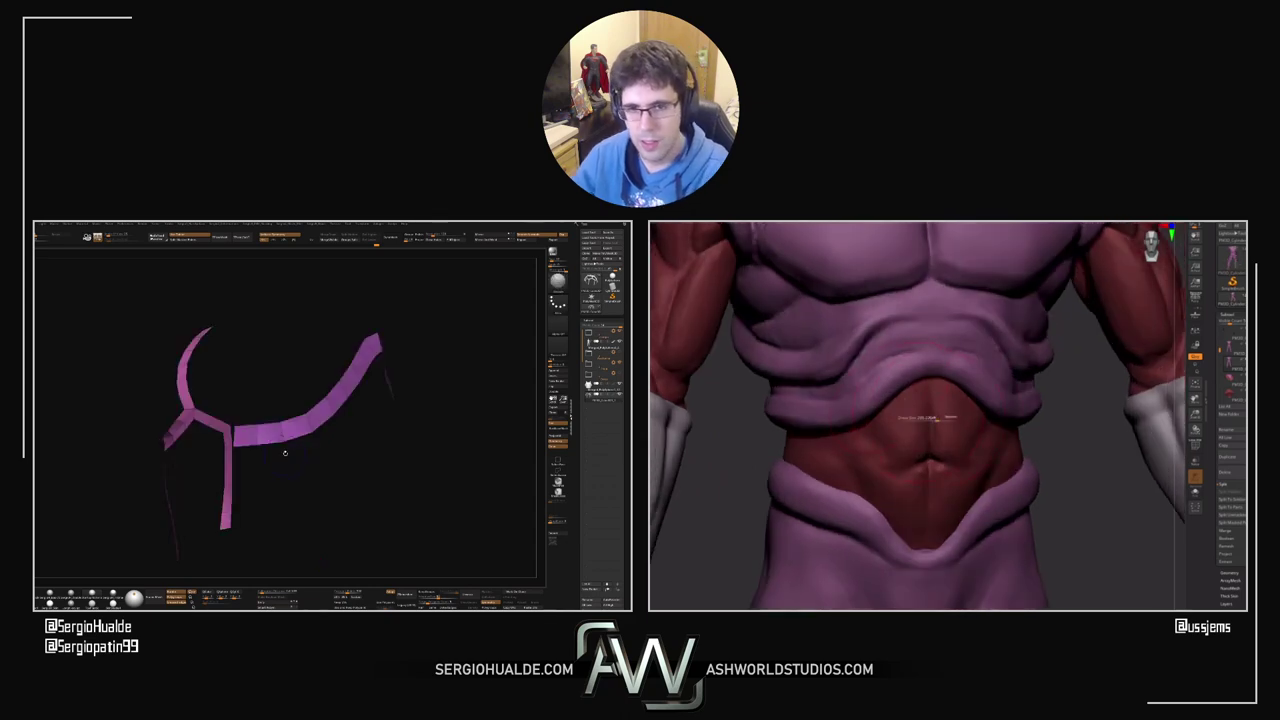
left_click(286, 436, "ctrl+shift")
Step: Refine the isolated upper-back strip, restore the armour around it, and check the strips from behind and the front
left_click_drag(295, 468, 409, 379)
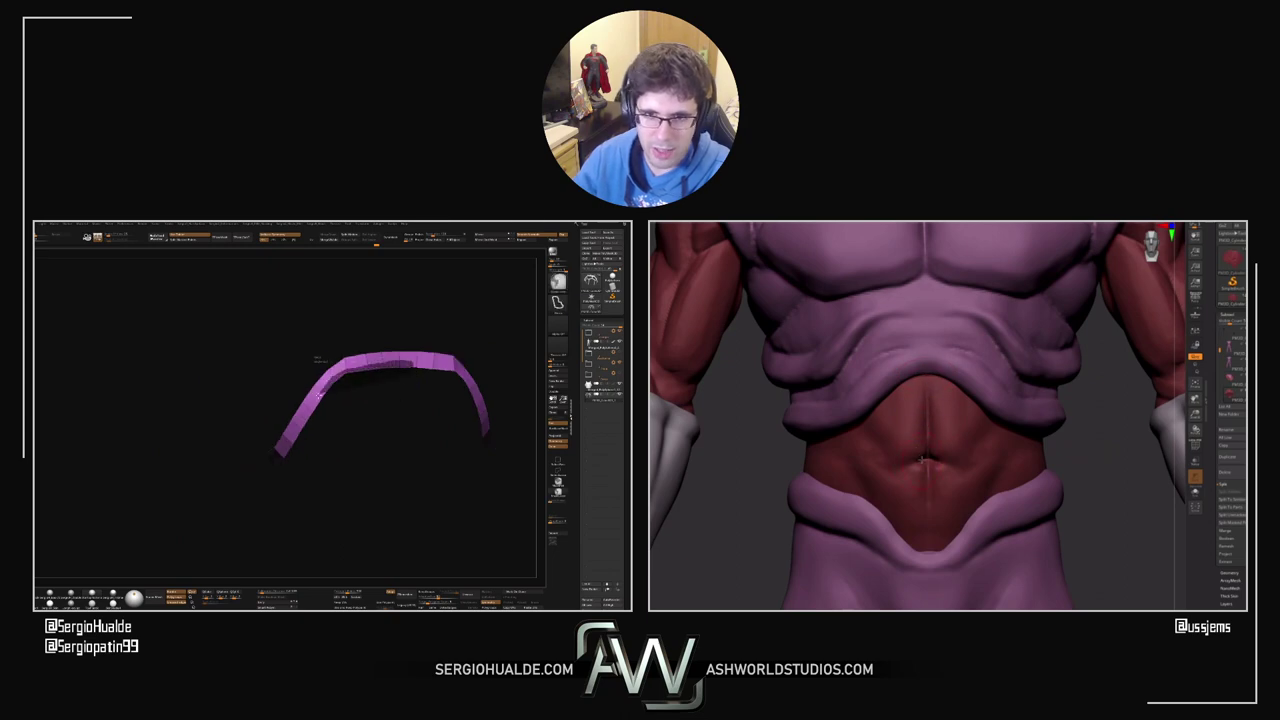
left_click_drag(396, 405, 326, 421)
mouse_move(261, 460)
left_mouse_down("ctrl")
mouse_move(216, 471)
mouse_move(333, 427)
mouse_move(330, 440)
left_mouse_up("ctrl")
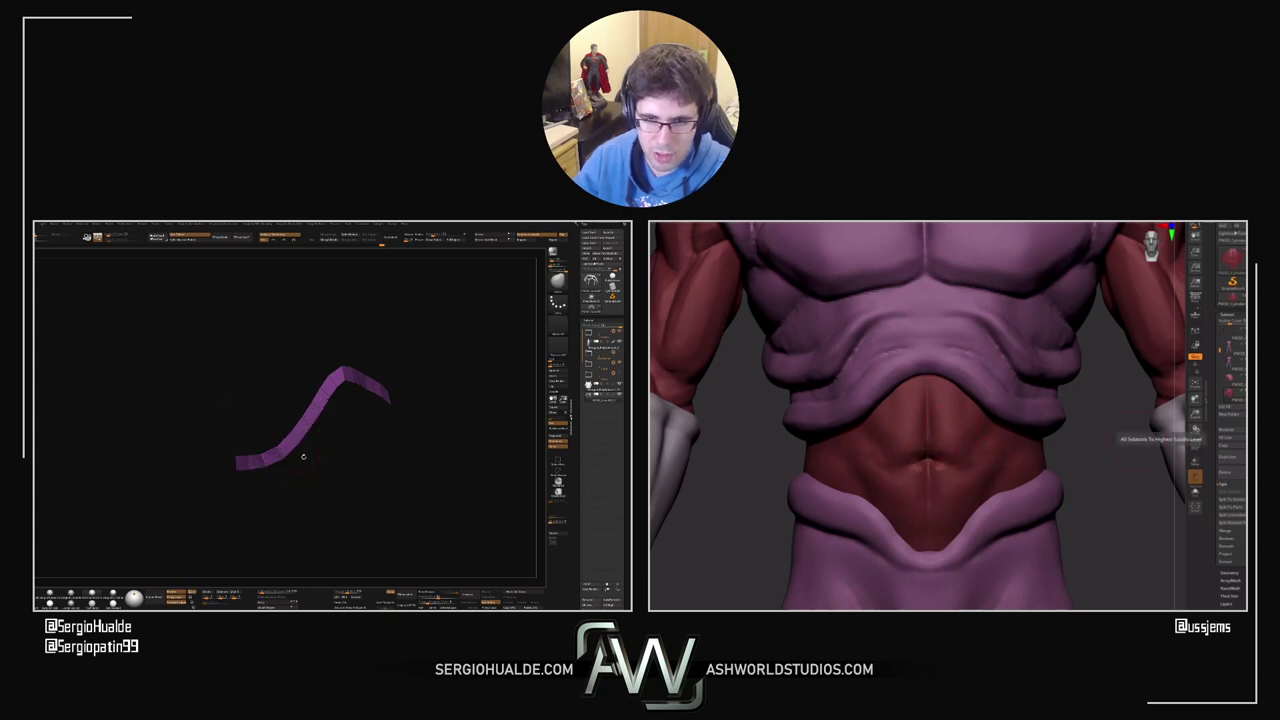
right_click_drag(304, 457, 254, 475)
key("alt+s")
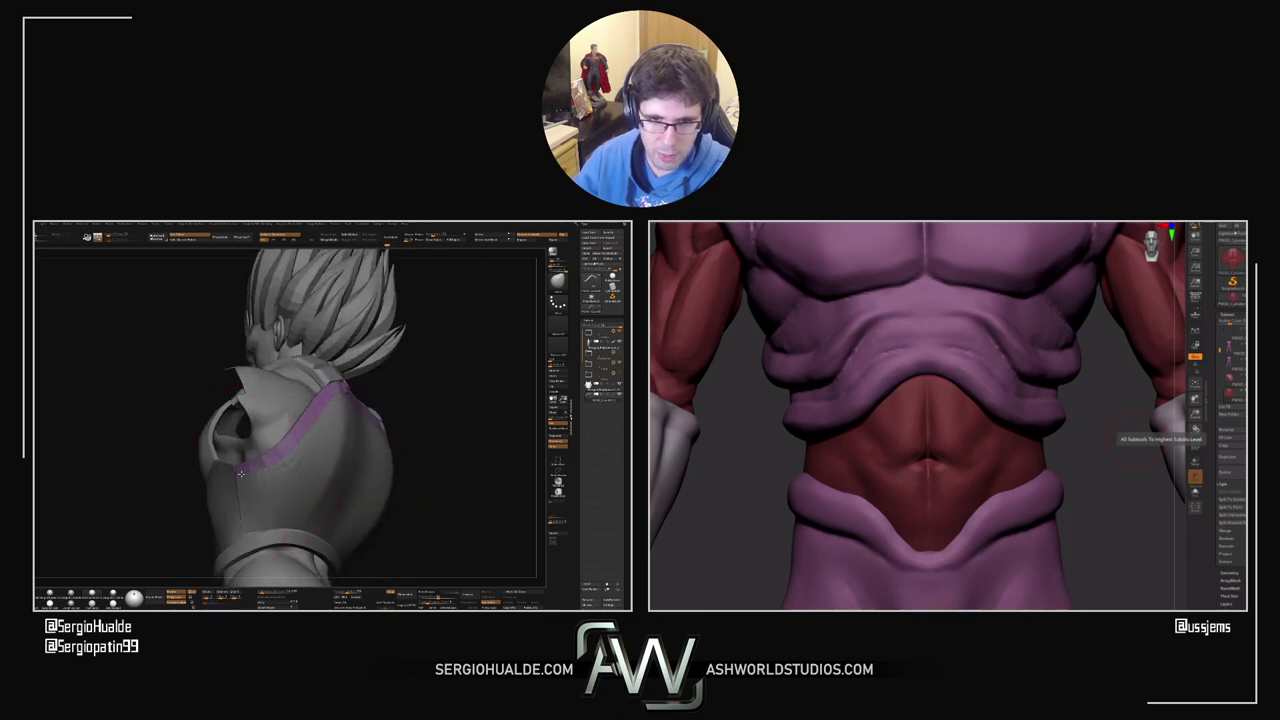
mouse_move(240, 471)
left_mouse_down()
mouse_move(280, 465)
mouse_move(298, 438)
mouse_move(296, 455)
mouse_move(323, 461)
mouse_move(308, 452)
mouse_move(303, 472)
mouse_move(321, 477)
left_mouse_up()
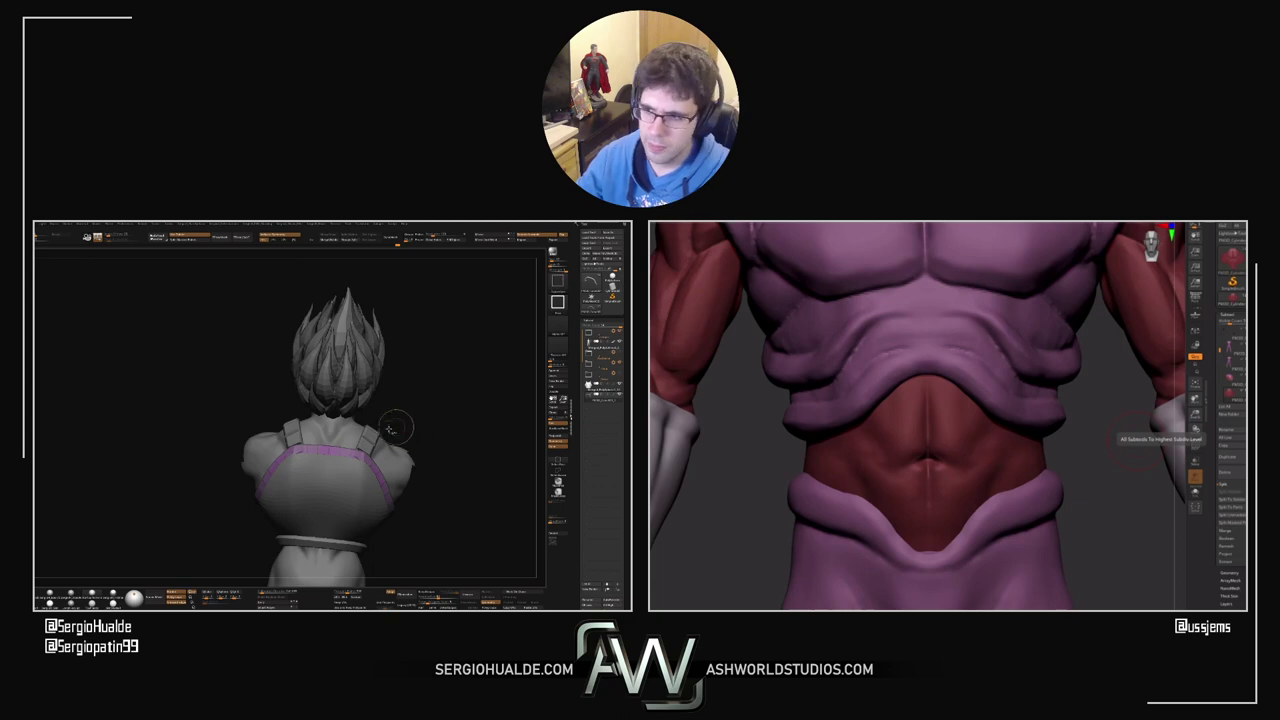
mouse_move(391, 423)
left_mouse_down()
mouse_move(363, 463)
mouse_move(384, 474)
mouse_move(378, 444)
left_mouse_up()
right_click_drag(337, 443, 332, 458, "ctrl")
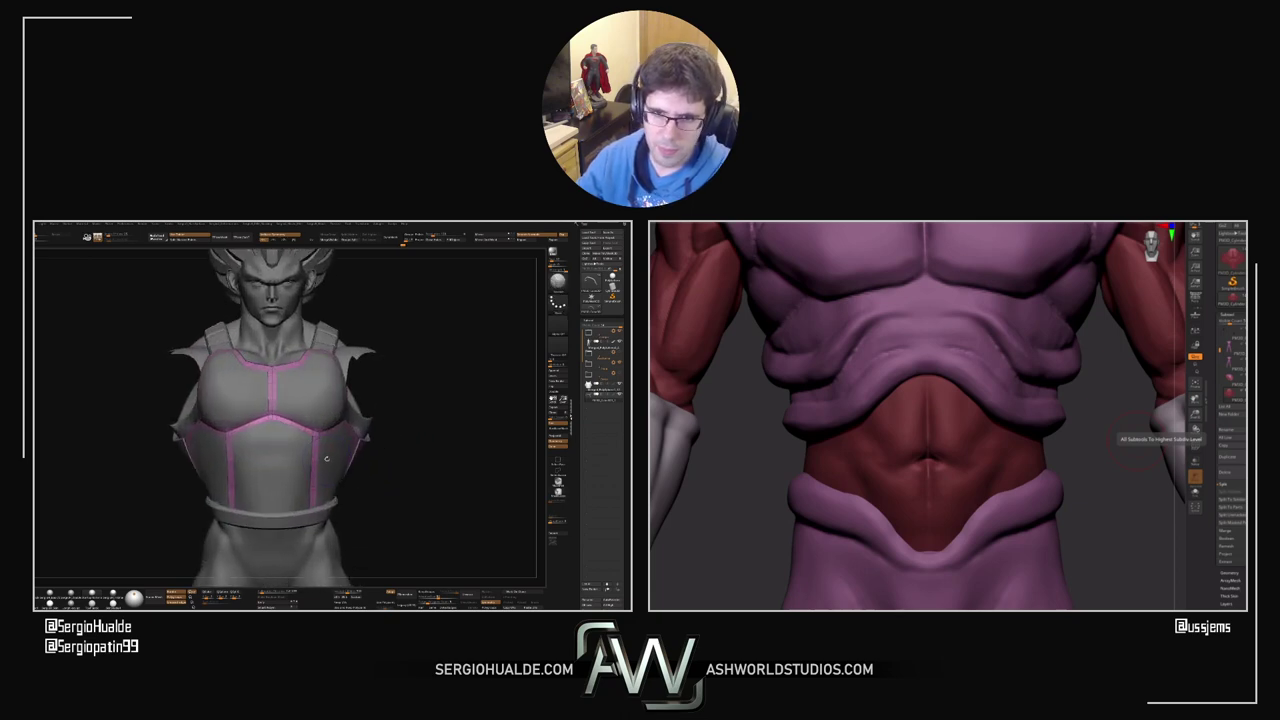
Step: Hide the polygroup colours and adjust the Bevel Profile curve in the strips' Edge Loop geometry settings
key("shift+f")
right_click_drag(300, 410, 288, 430, "ctrl")
key("space")
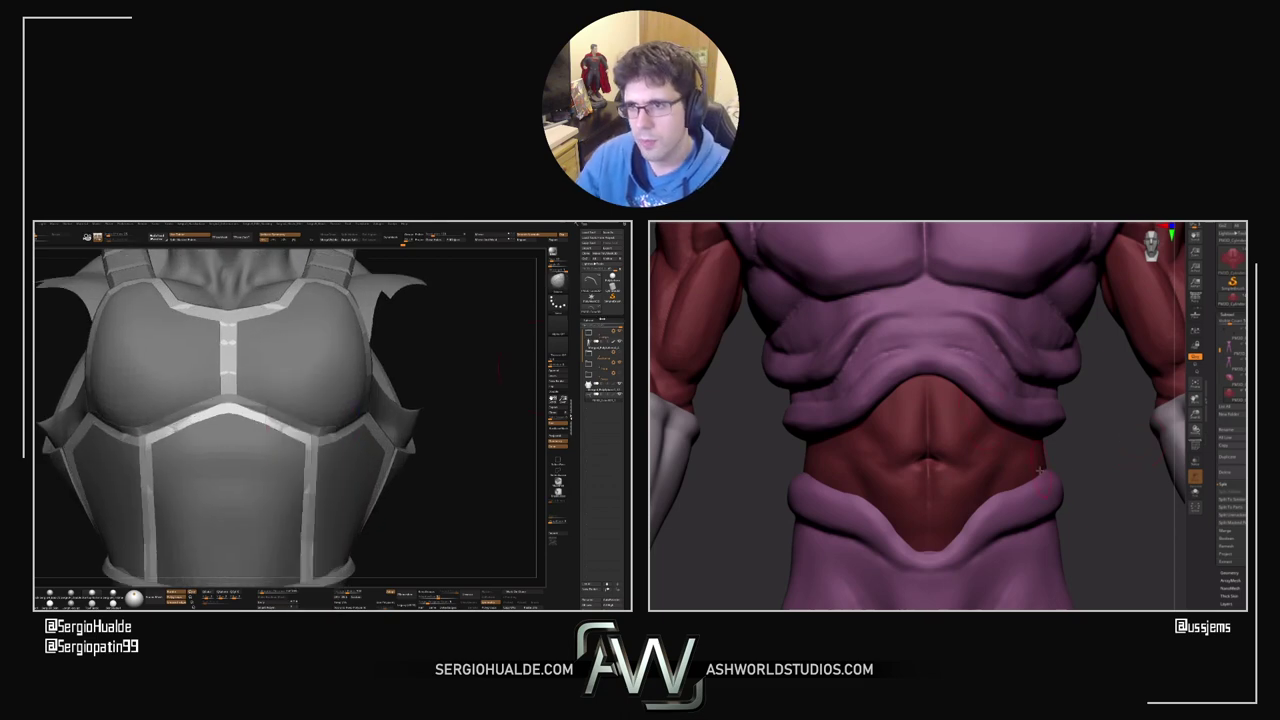
left_click(602, 320)
left_click(604, 327)
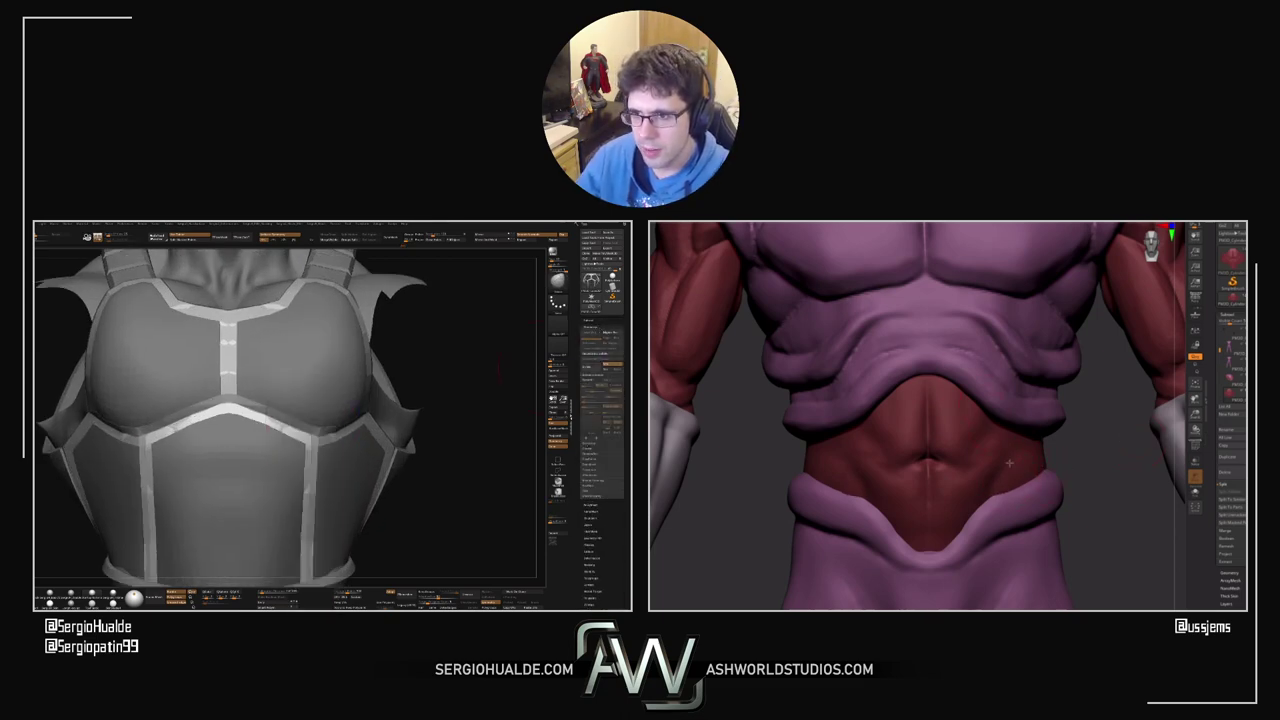
left_click(596, 464)
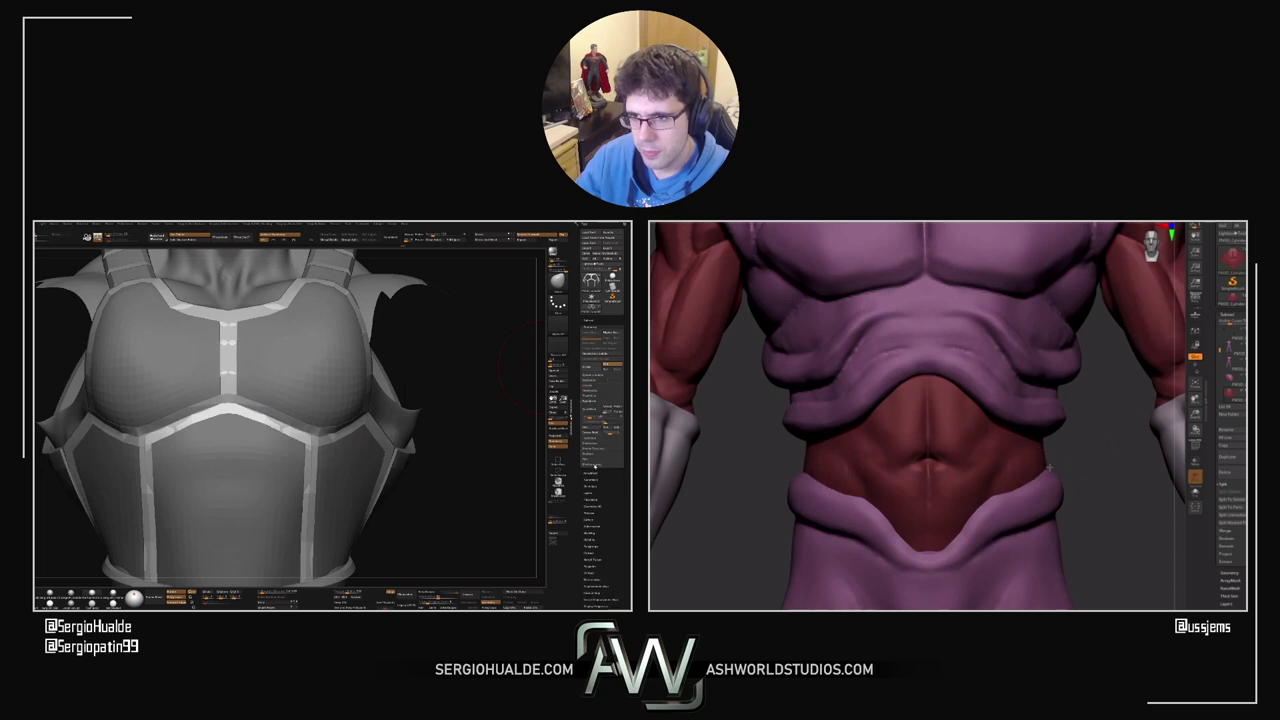
left_click_drag(1055, 456, 1060, 460)
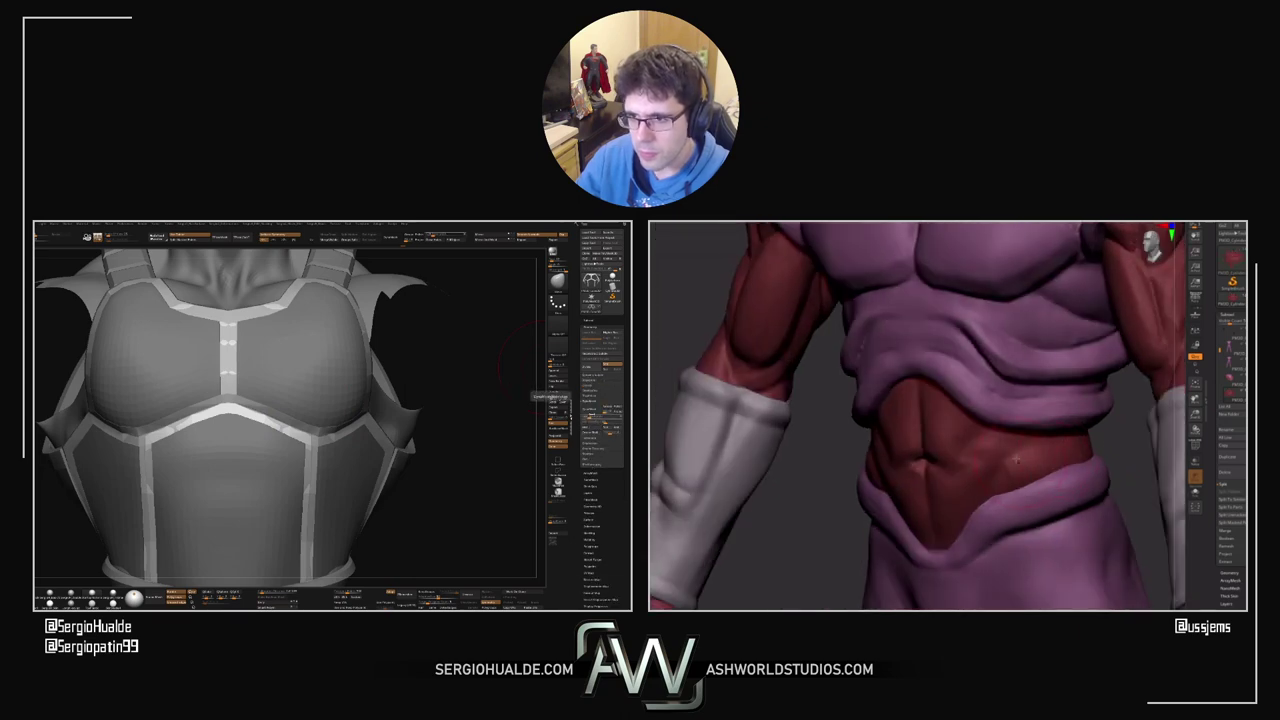
left_click(591, 381)
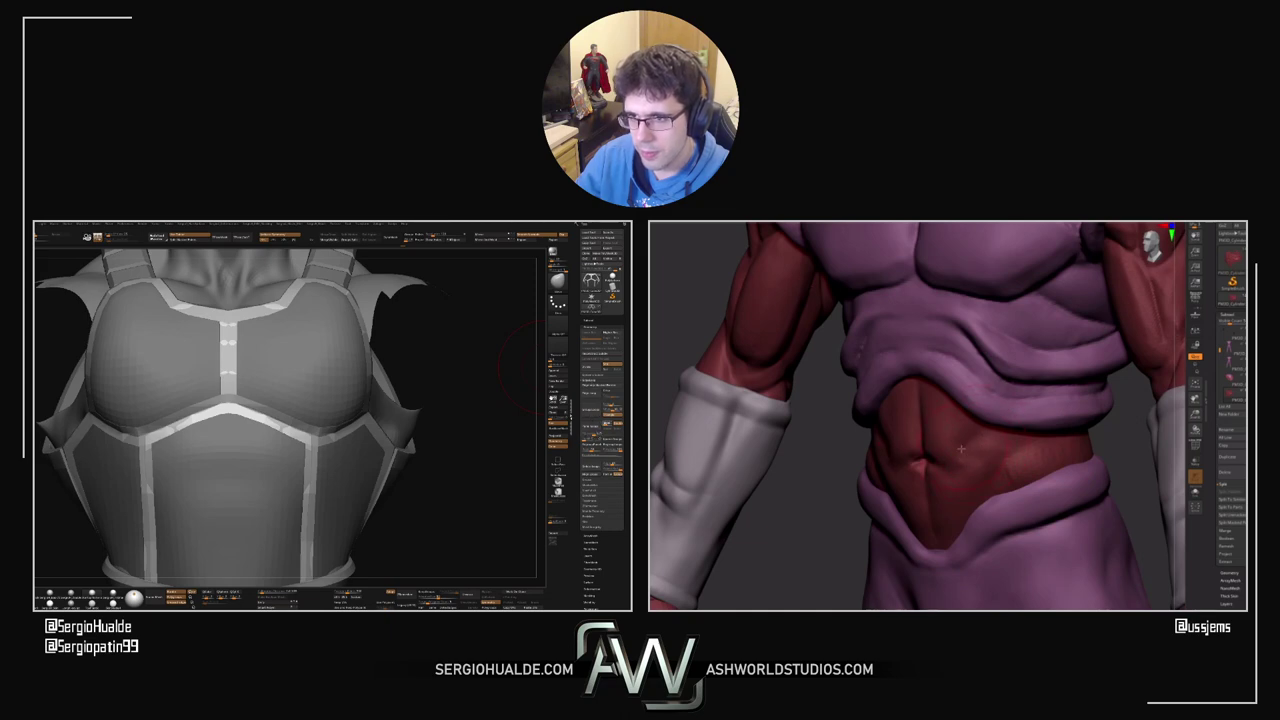
left_click(596, 455)
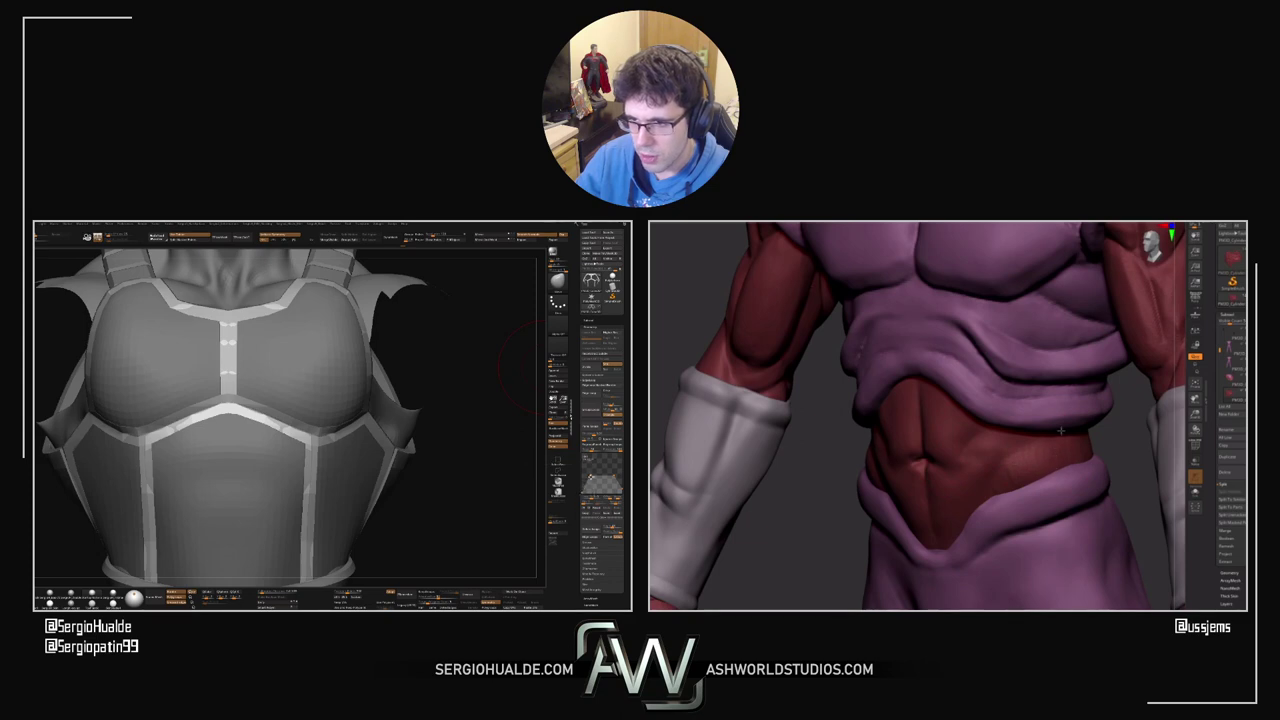
left_click_drag(591, 477, 589, 473)
Step: Refine the second character's side abdomen and exposed lower-back muscles between the shirt hem and waistband
left_click_drag(1117, 432, 1053, 456)
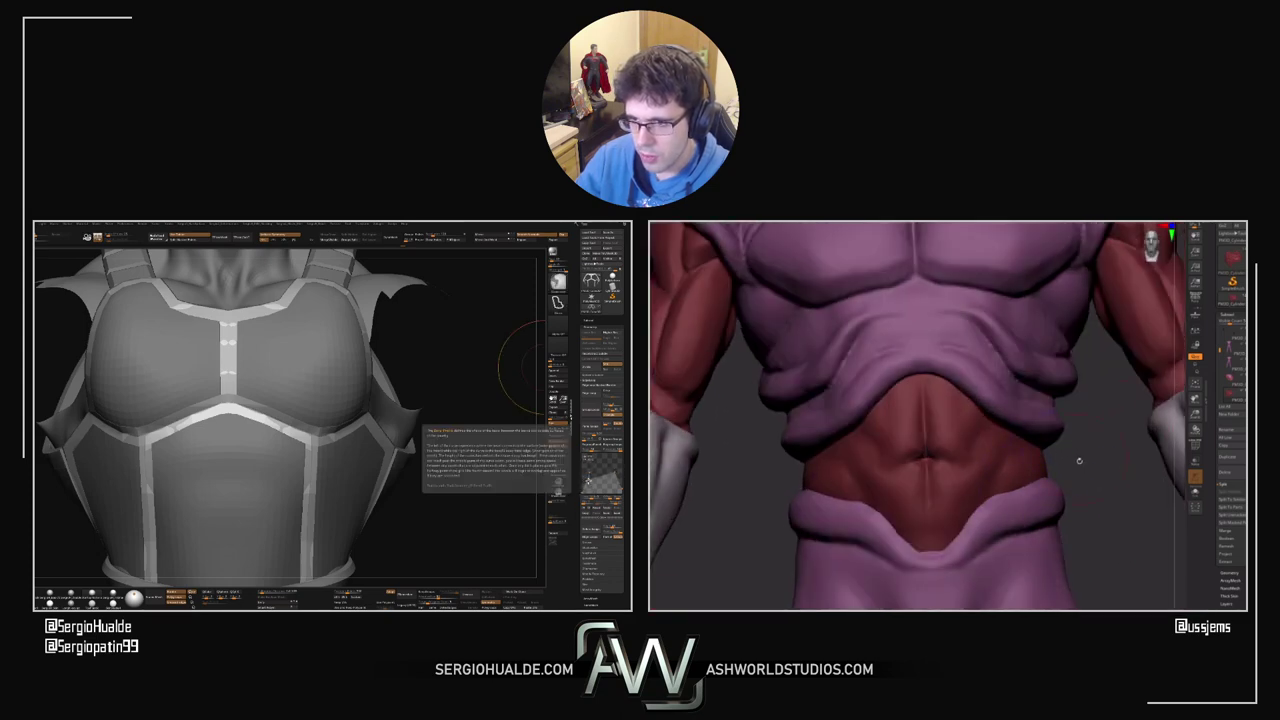
right_click_drag(1057, 447, 1019, 468)
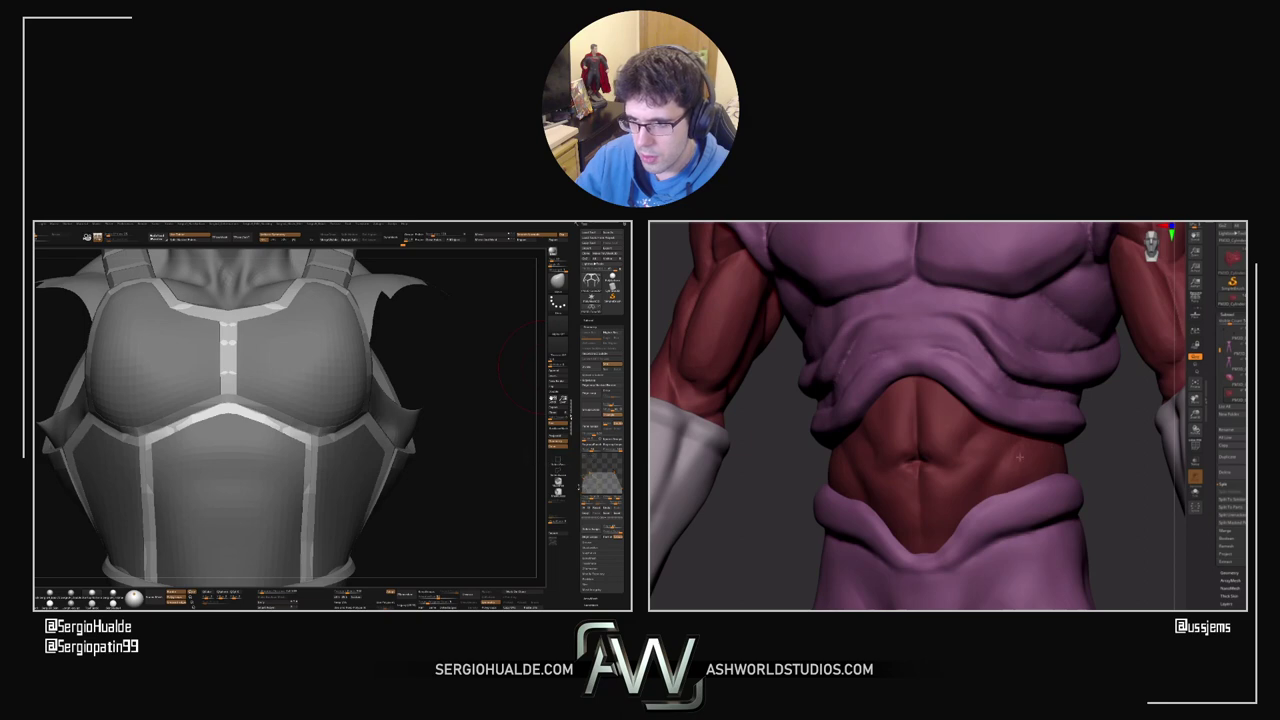
left_click_drag(778, 500, 910, 476)
left_click_drag(846, 555, 925, 470)
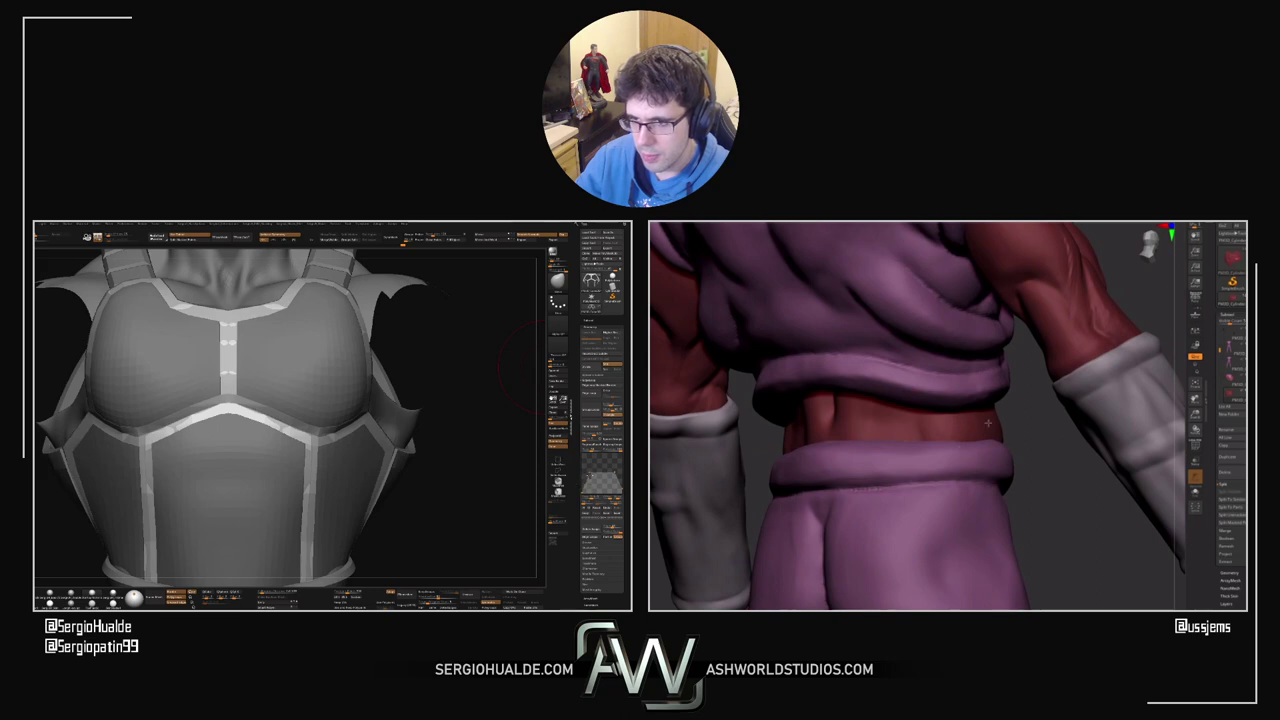
left_click_drag(1048, 490, 914, 421)
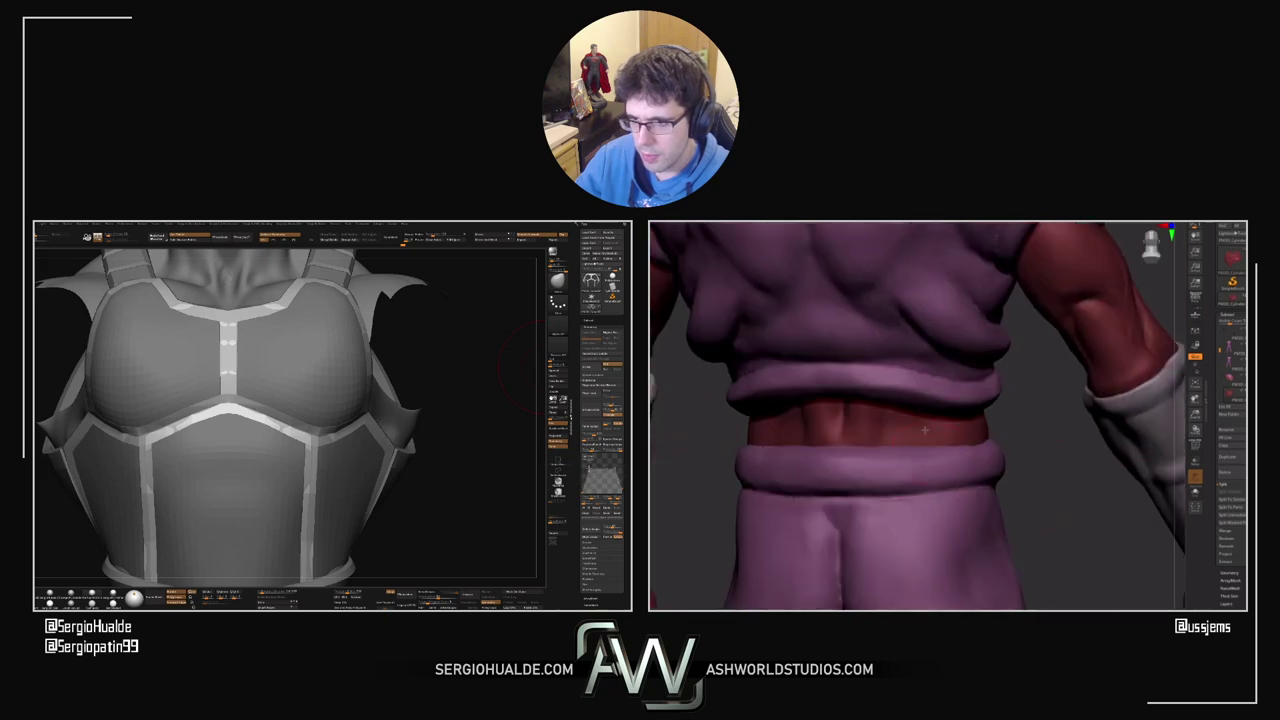
left_click_drag(1028, 466, 930, 403)
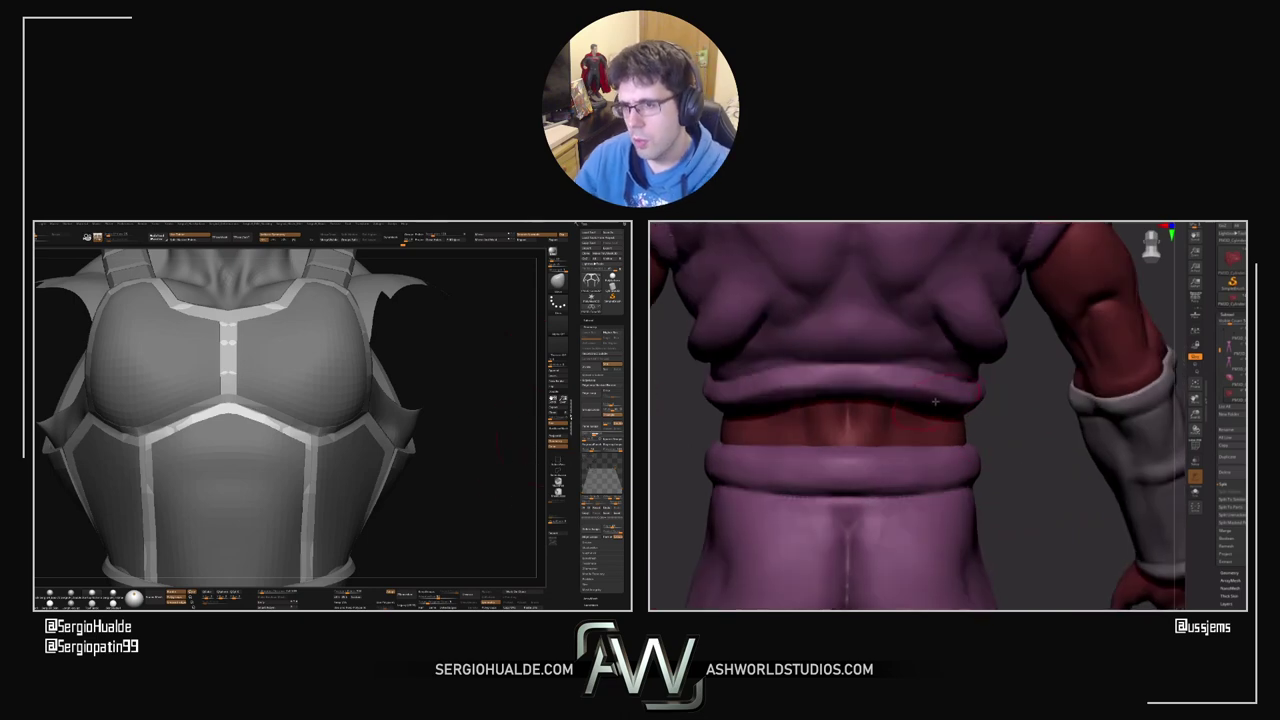
left_click_drag(977, 465, 785, 390)
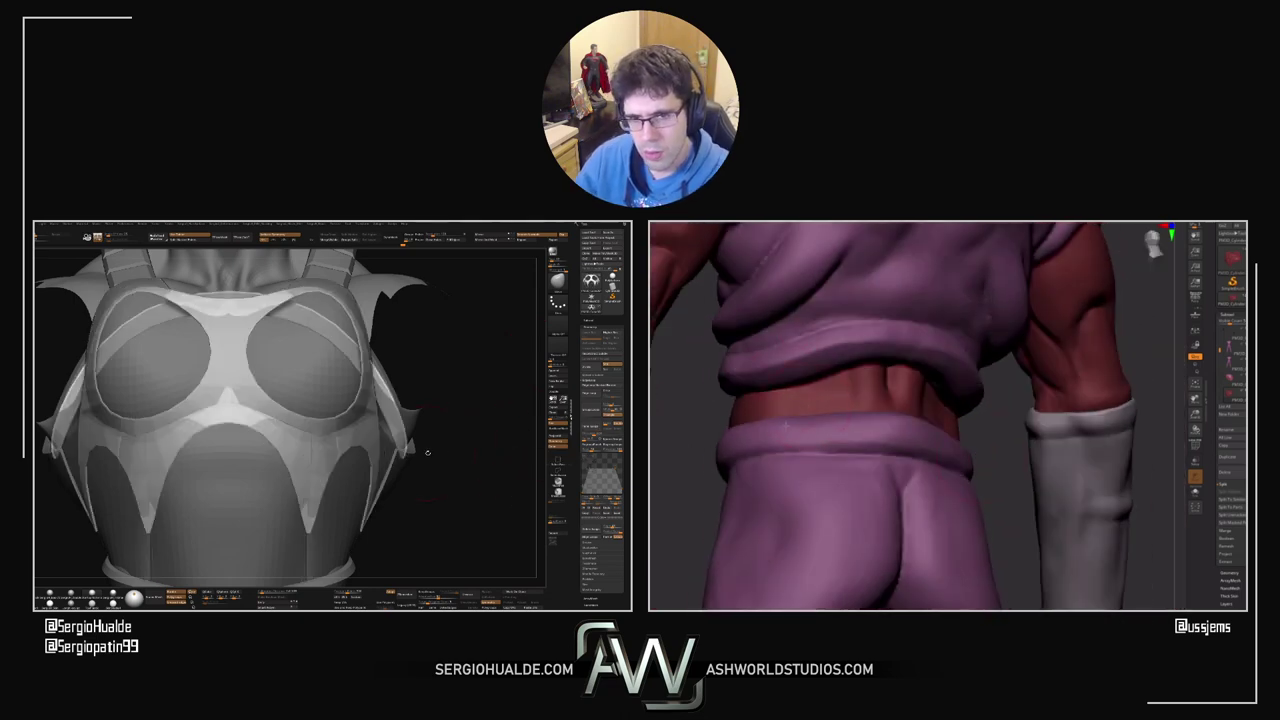
Step: Undo the panel loop operation applied to the armour strips
left_click_drag(420, 464, 416, 438, "alt")
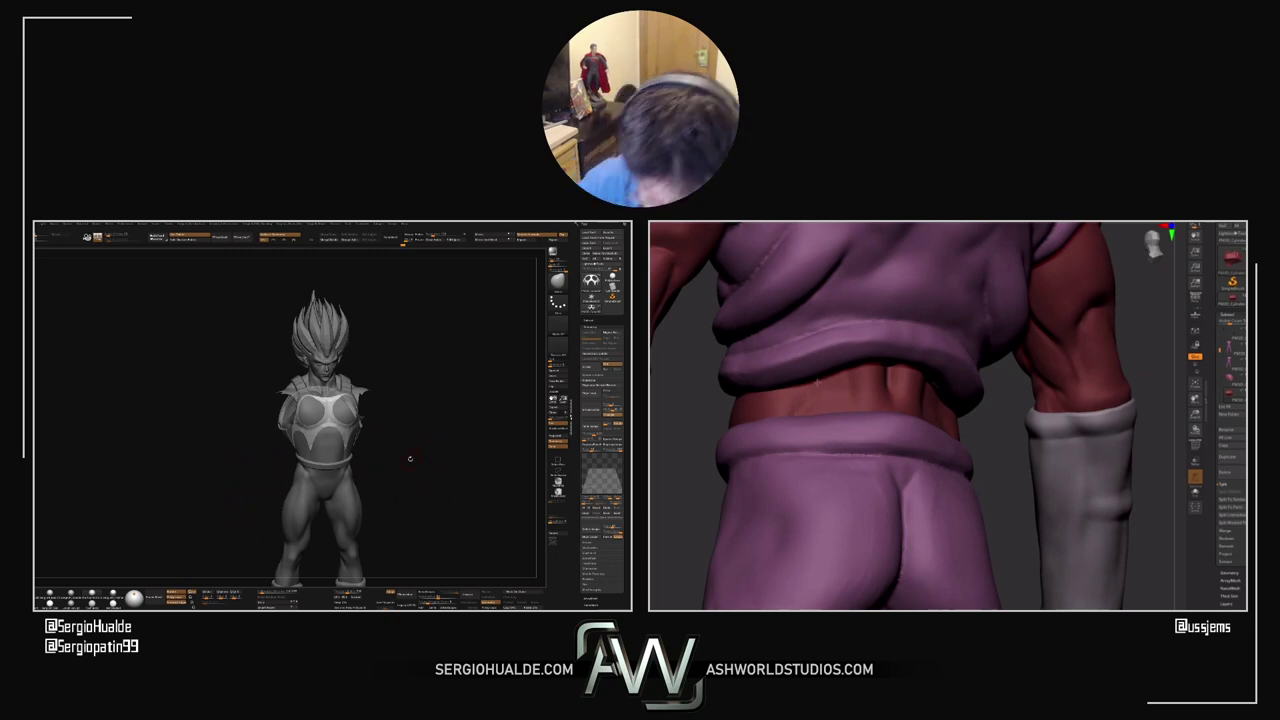
key("ctrl+z")
left_click_drag(711, 429, 703, 460)
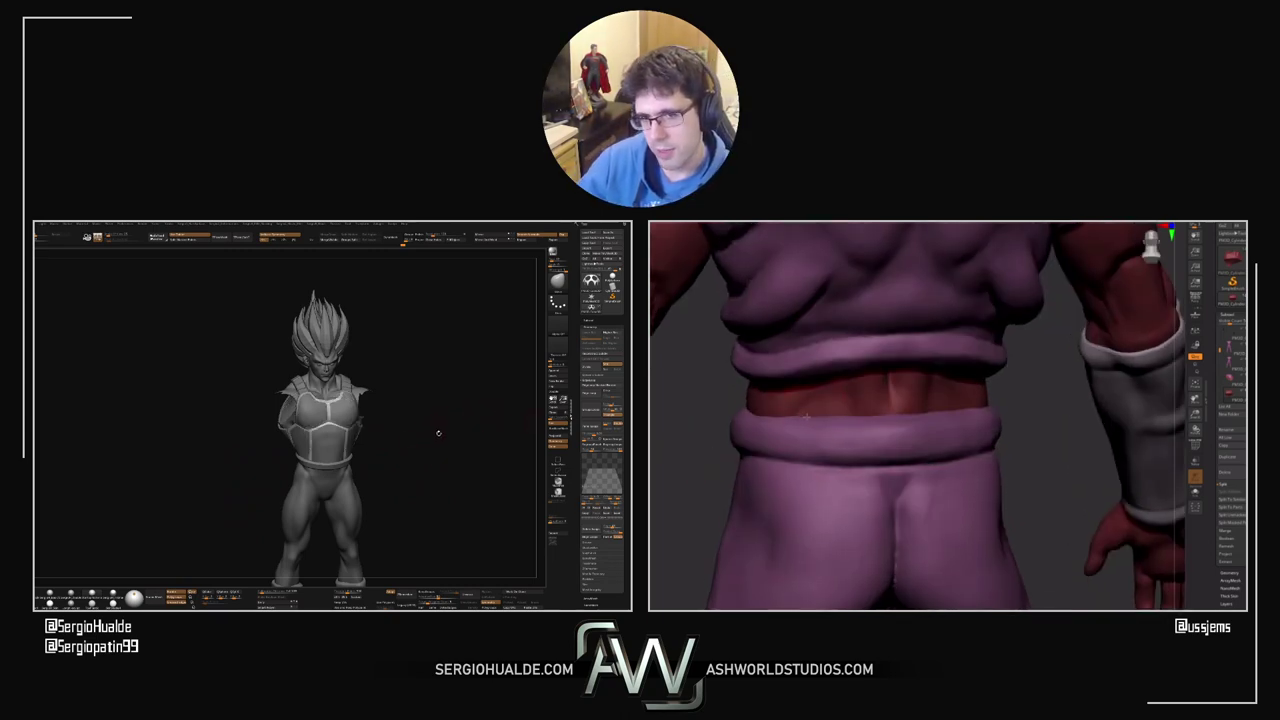
left_click_drag(438, 432, 521, 408)
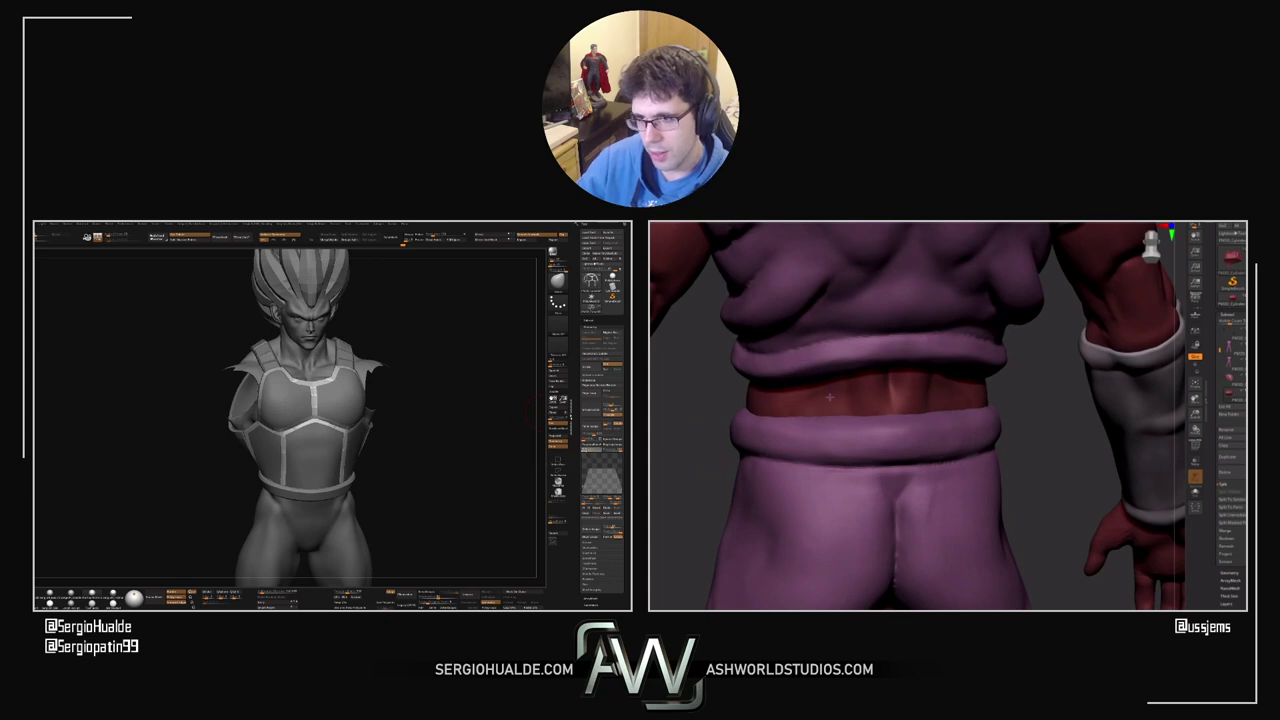
Step: Refine the second character's lower back beneath the shirt hem while checking the armour strips from several angles
left_click_drag(1038, 420, 916, 388)
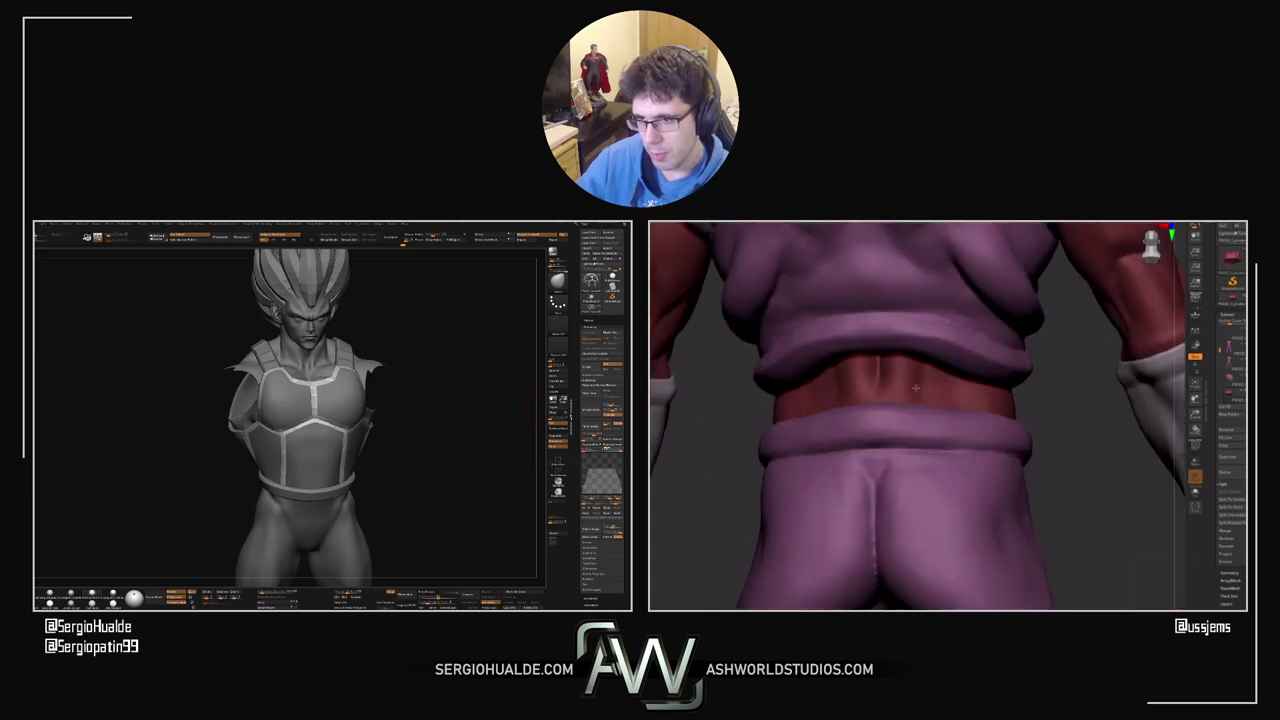
right_click_drag(1061, 406, 1057, 358)
left_click(558, 482)
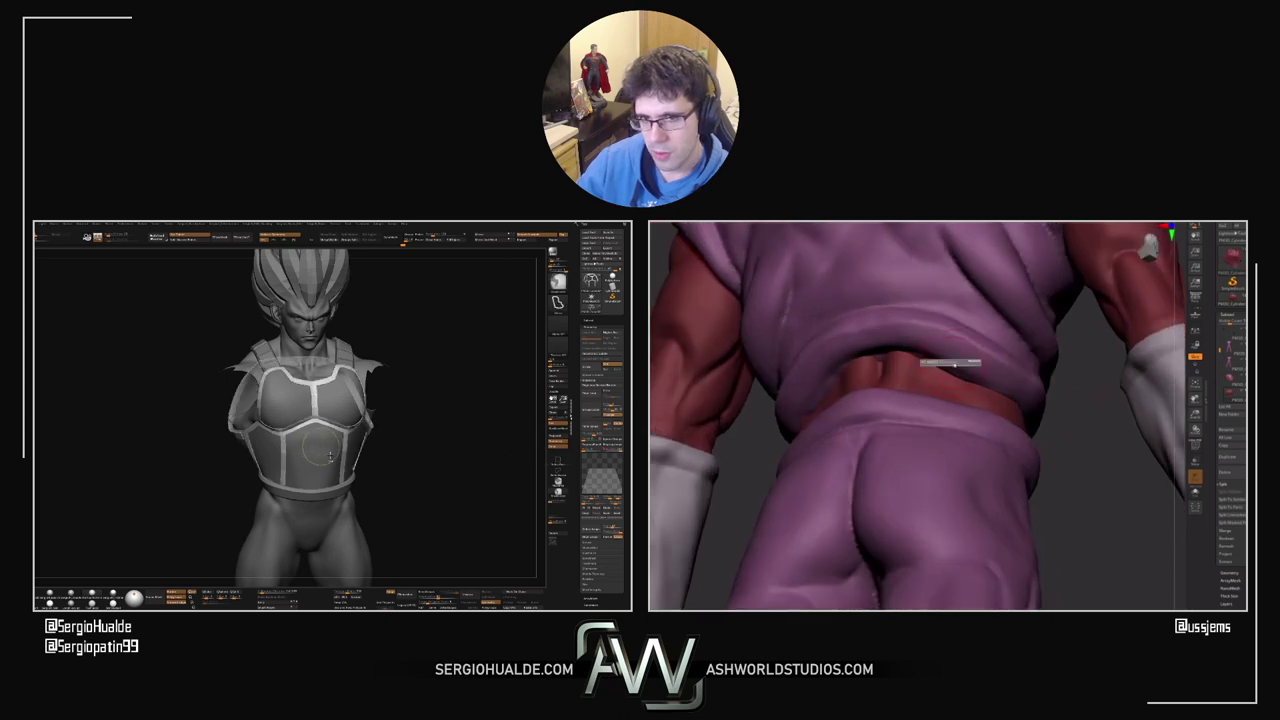
left_click_drag(440, 430, 348, 479)
right_click_drag(959, 365, 953, 358)
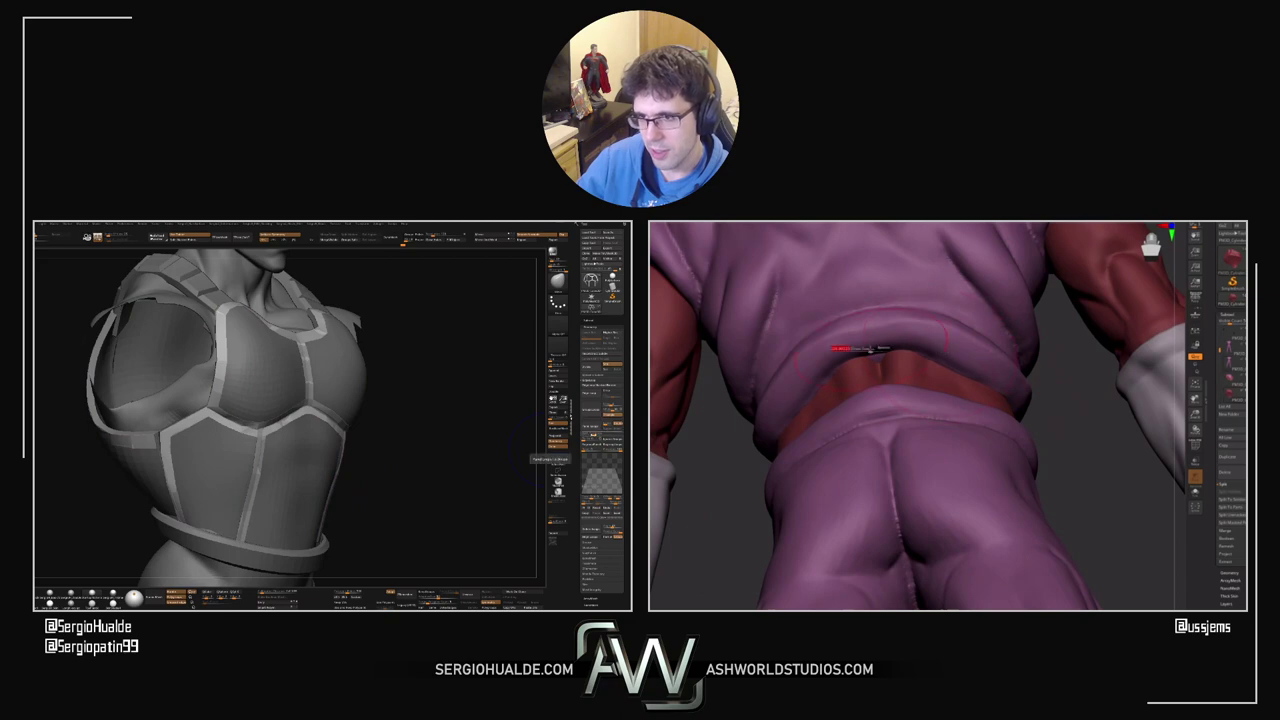
right_click_drag(866, 352, 878, 364)
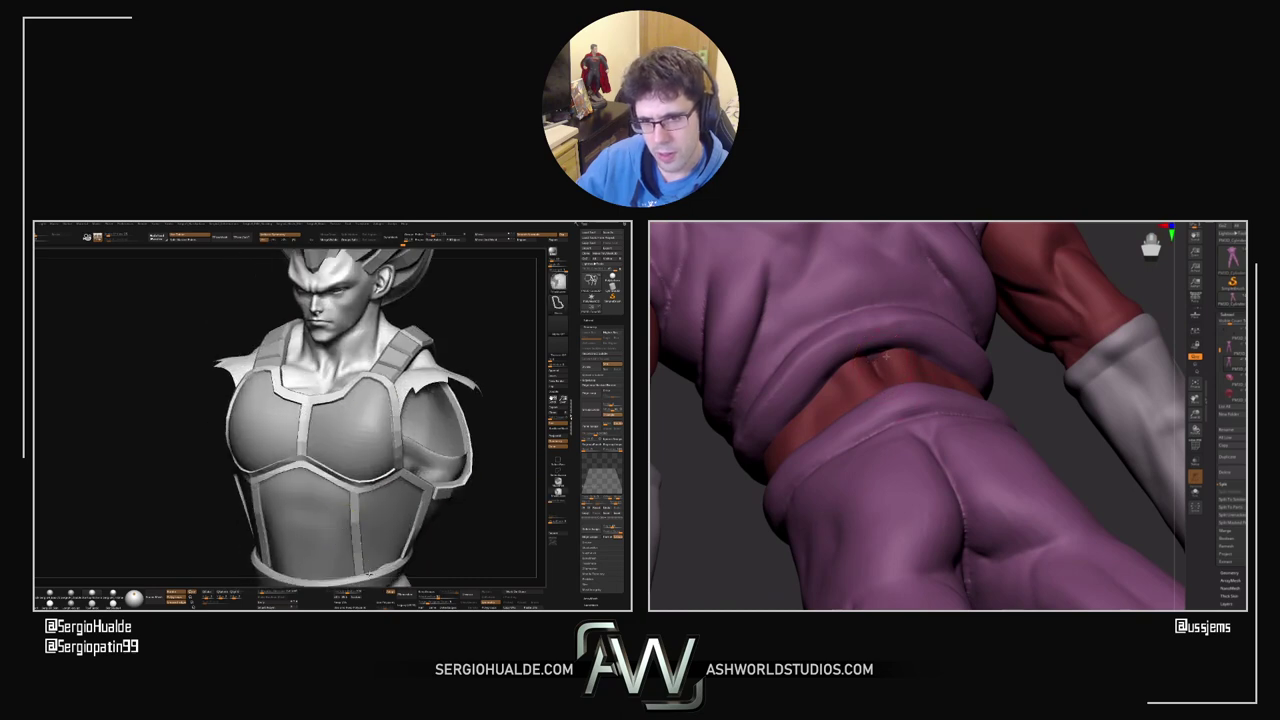
right_click_drag(995, 380, 960, 370)
Step: Give the armour strips raised thickness and refine the second character's back opening between shirt and waistband
mouse_move(355, 405)
right_mouse_down()
mouse_move(425, 449)
mouse_move(354, 440)
mouse_move(440, 455)
mouse_move(341, 483)
right_mouse_up()
left_click_drag(340, 484, 376, 430)
left_click_drag(902, 309, 874, 318)
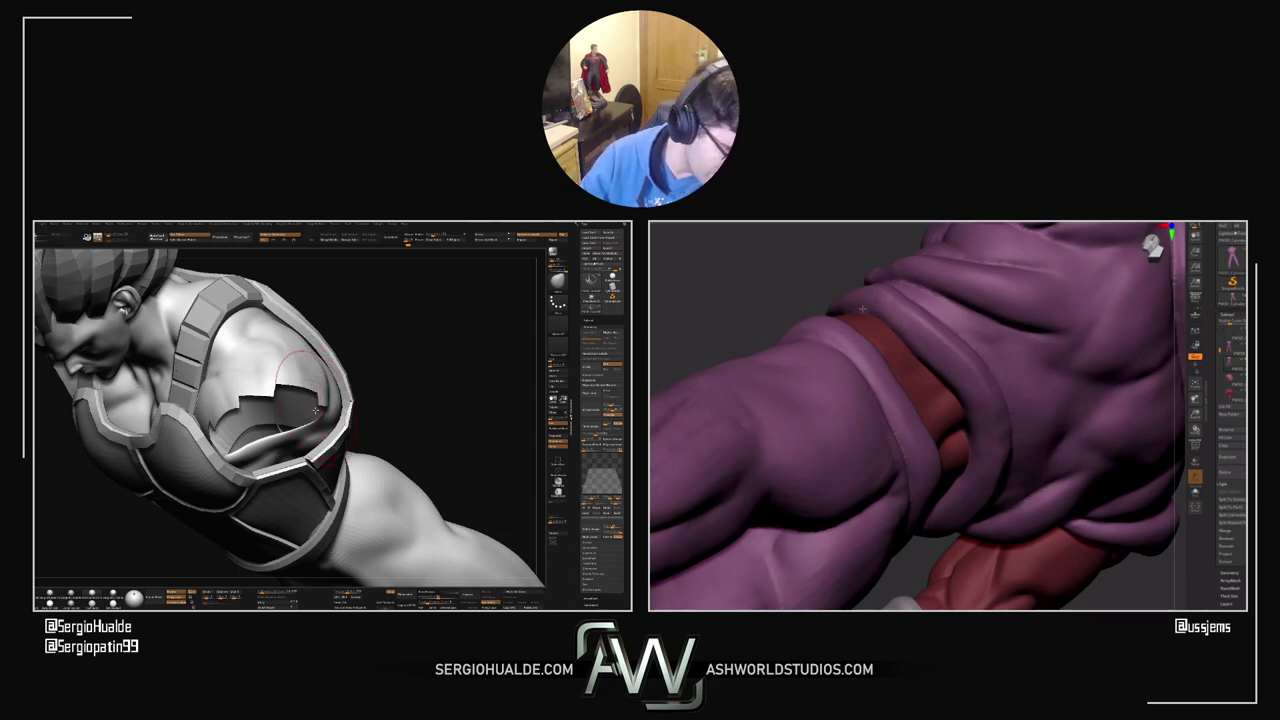
left_click_drag(815, 297, 815, 308)
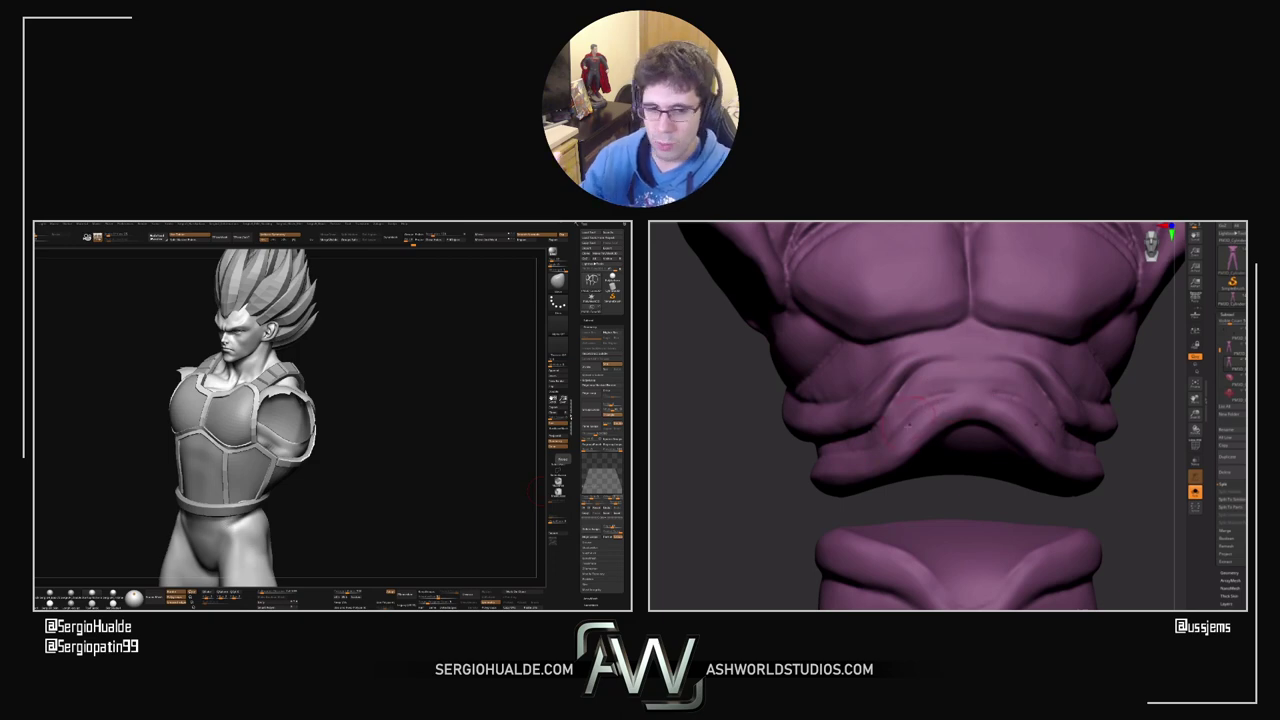
Step: Sculpt the crease above the second character's shirt hem around the front, side and back
left_click_drag(773, 509, 848, 498)
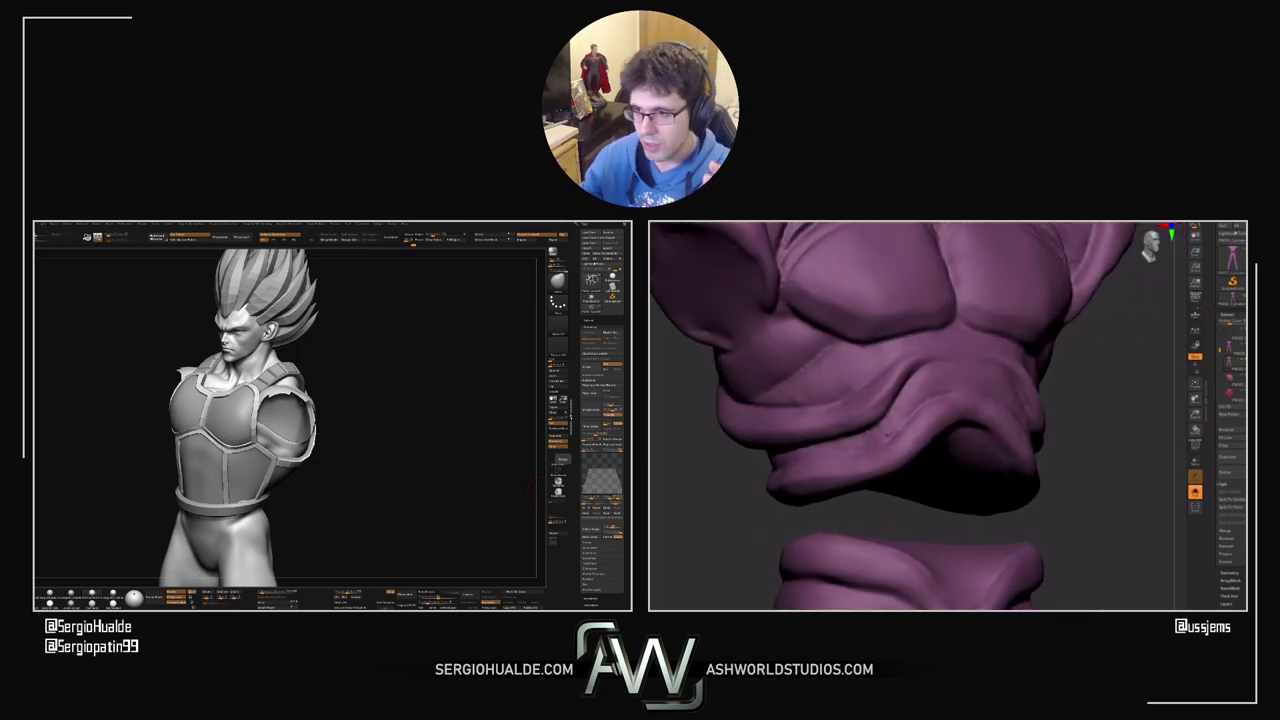
left_click_drag(1052, 432, 1108, 427)
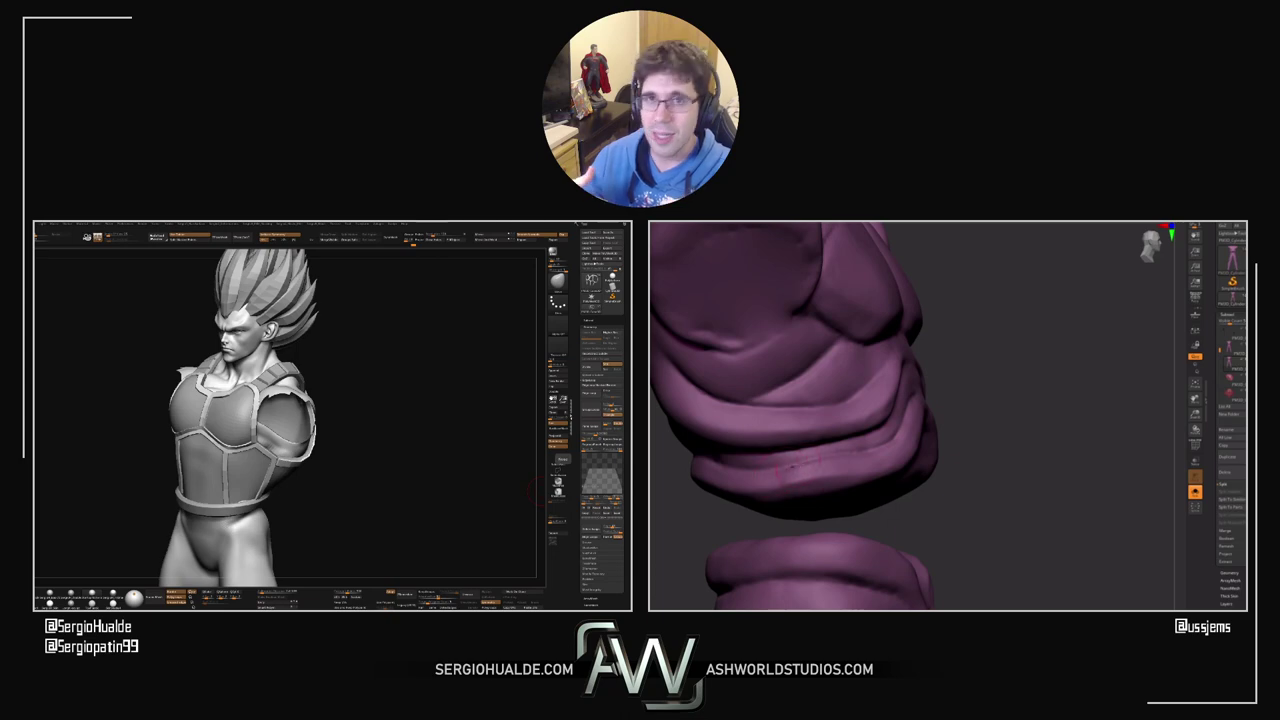
left_click_drag(1020, 442, 779, 434)
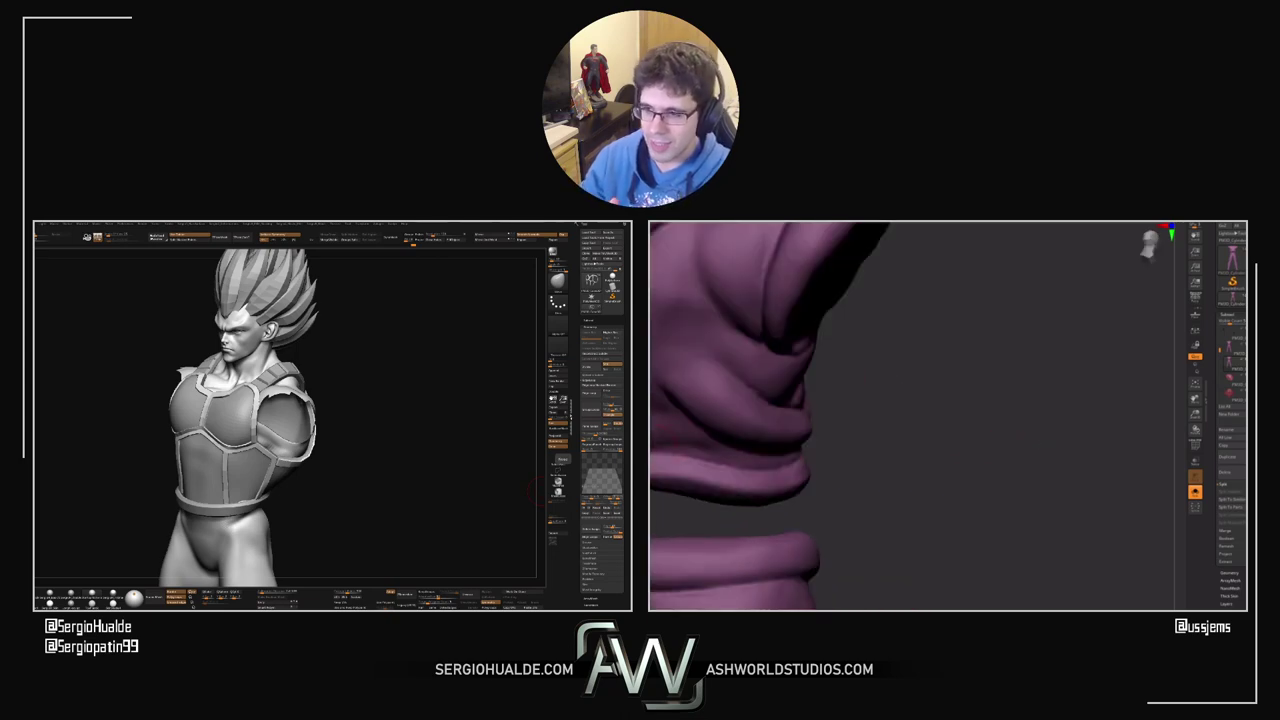
left_click_drag(900, 432, 945, 432)
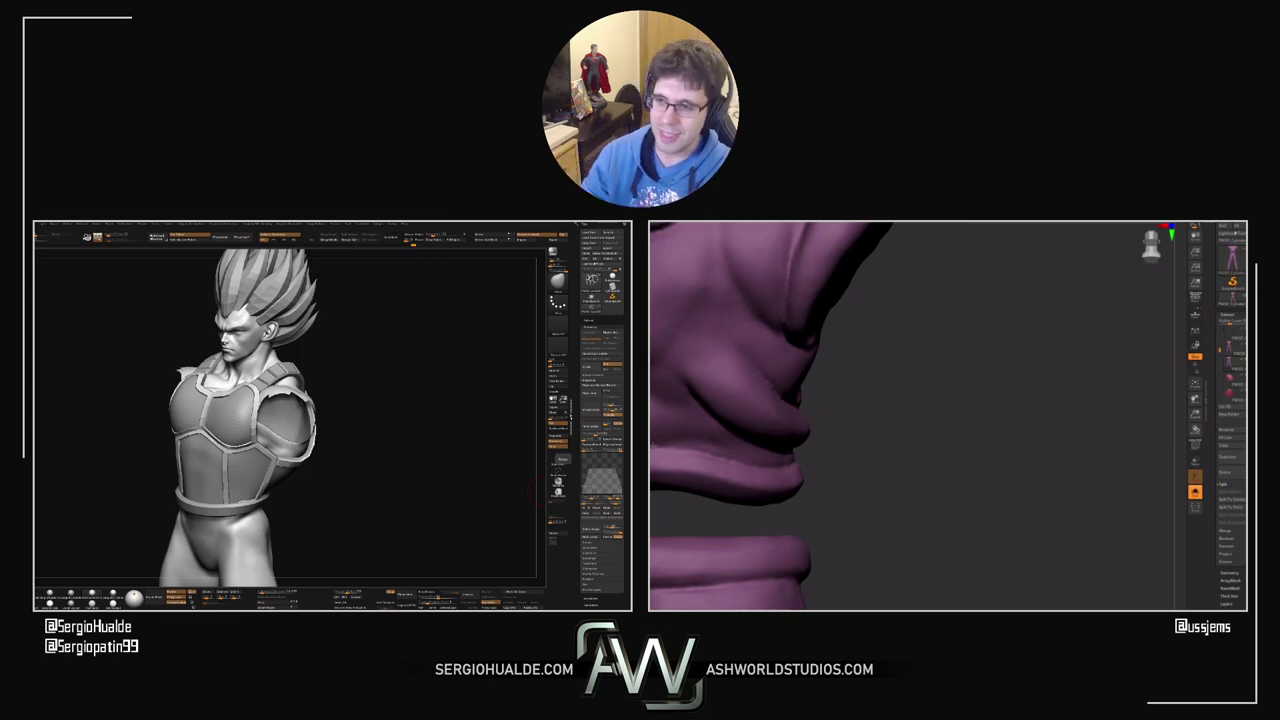
left_click_drag(659, 446, 706, 453)
left_click_drag(662, 448, 735, 463)
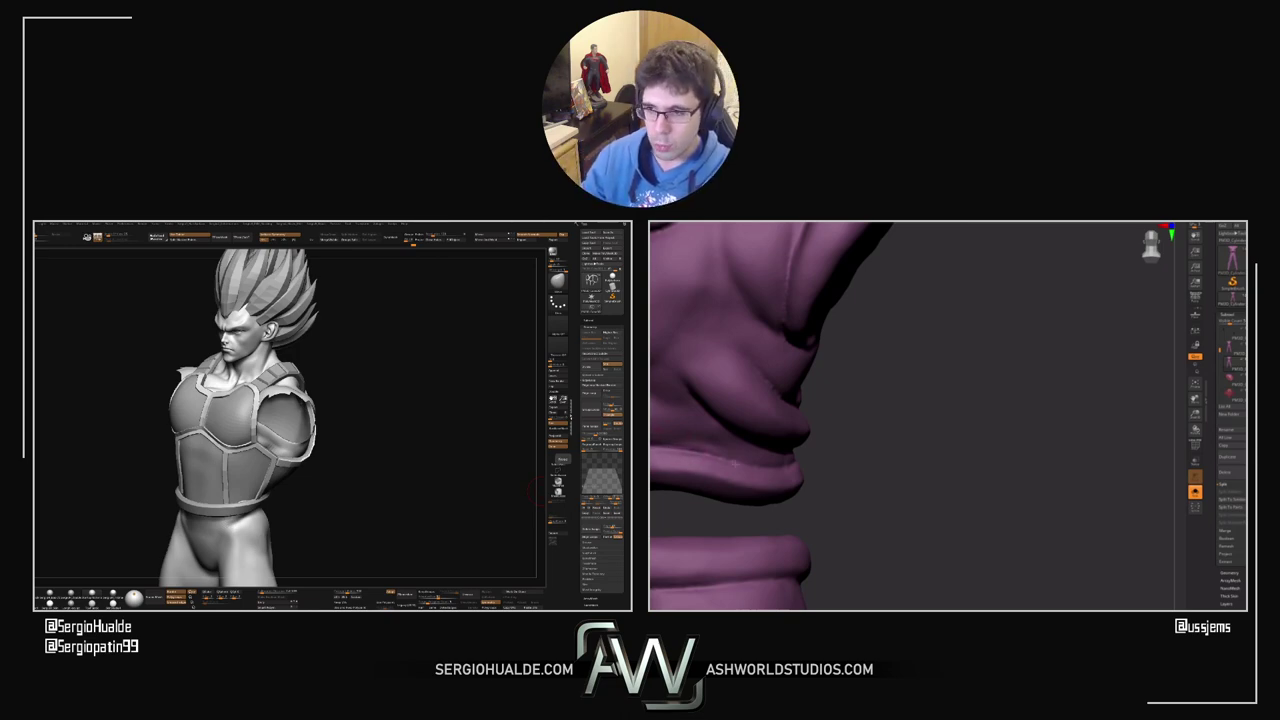
left_click_drag(827, 456, 760, 456)
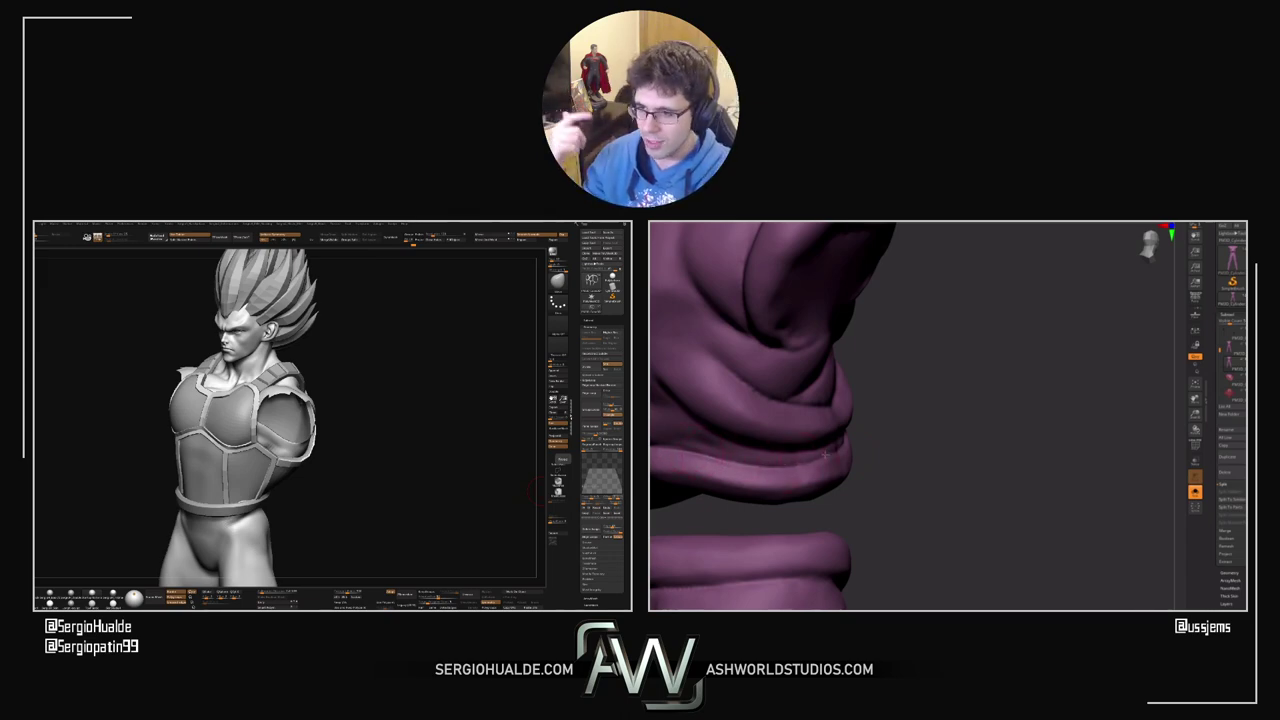
left_click_drag(817, 459, 886, 384)
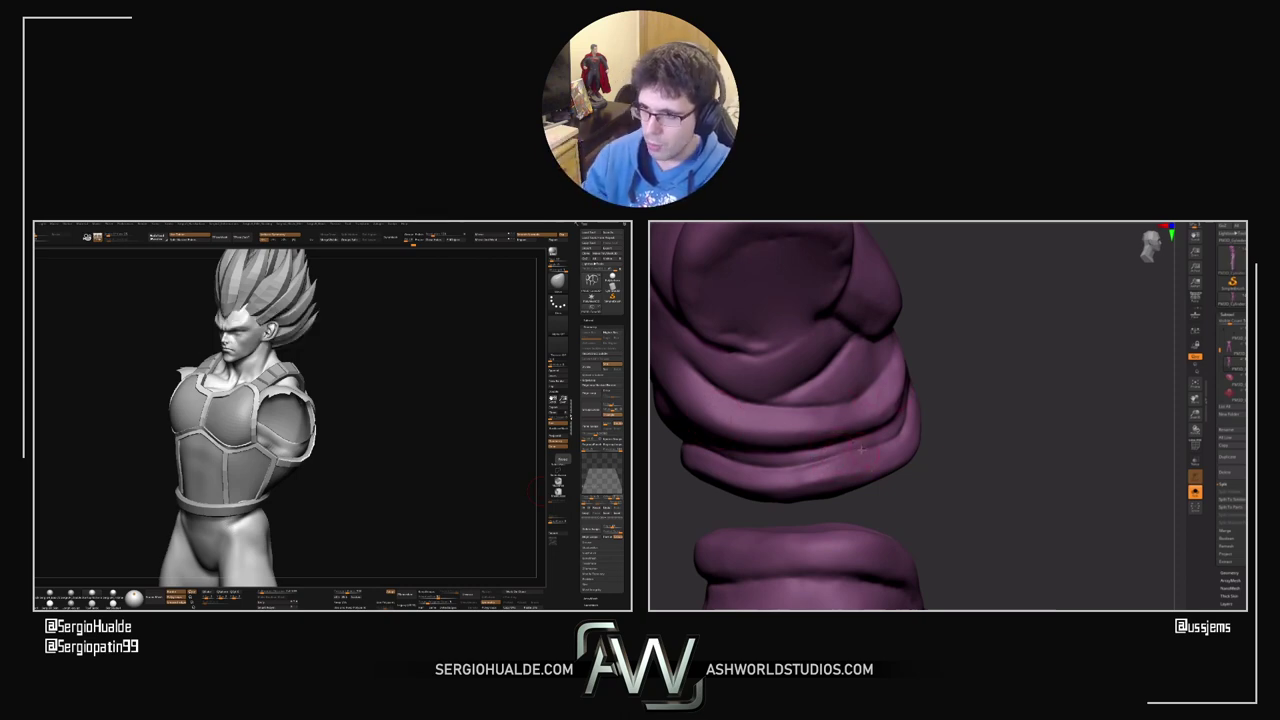
Step: Refine the layered folds above the second character's shirt hem along the side and across the front
mouse_move(934, 458)
left_mouse_down()
mouse_move(1008, 450)
mouse_move(948, 448)
left_mouse_up()
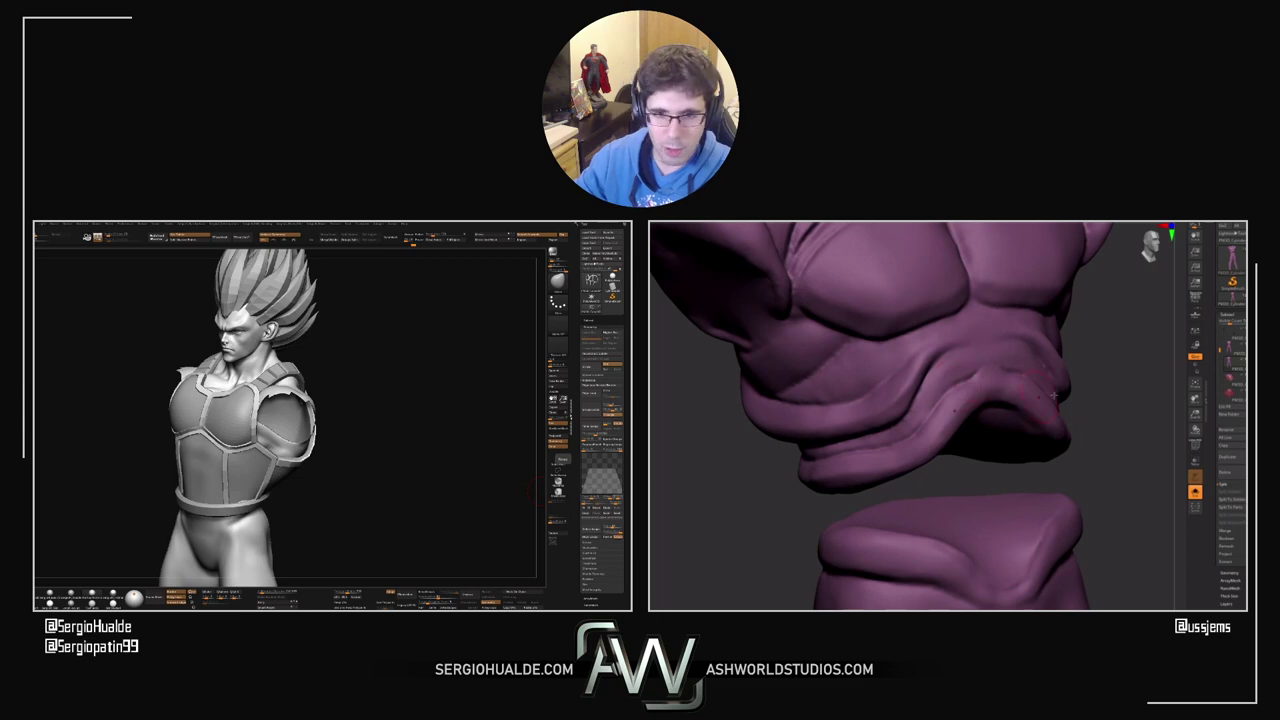
right_click_drag(1054, 395, 970, 381)
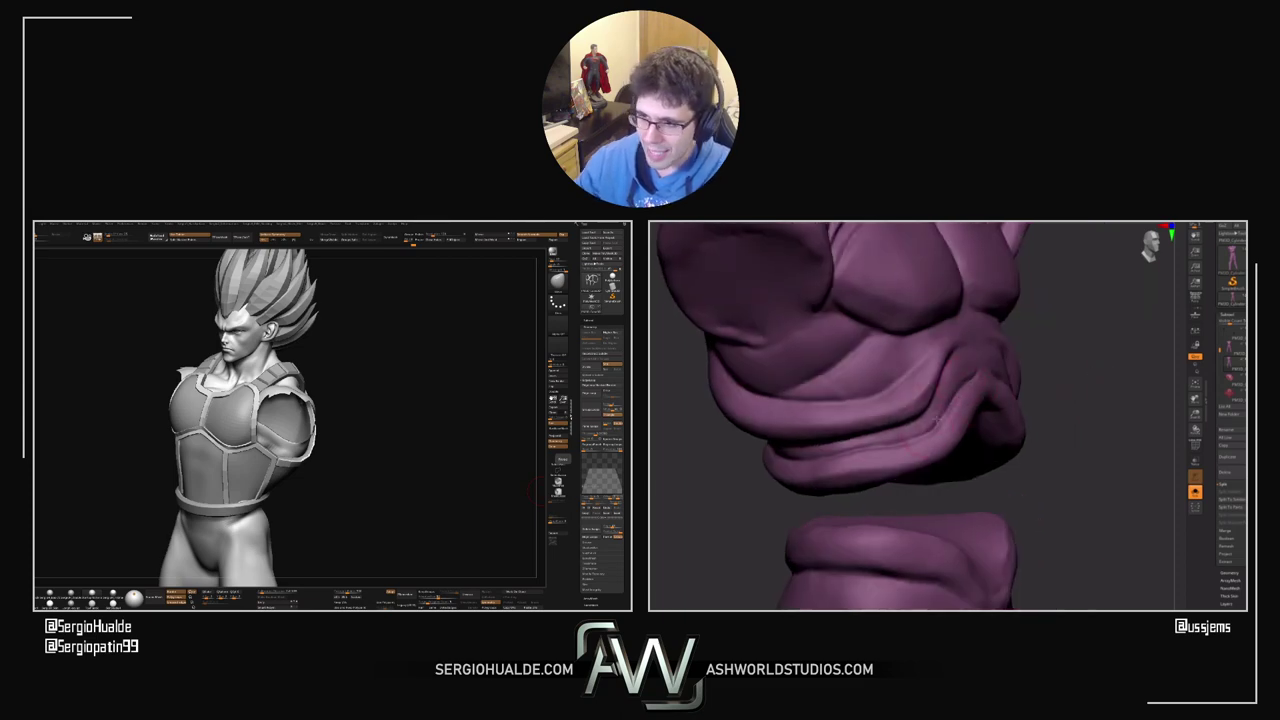
left_click_drag(1048, 416, 966, 385)
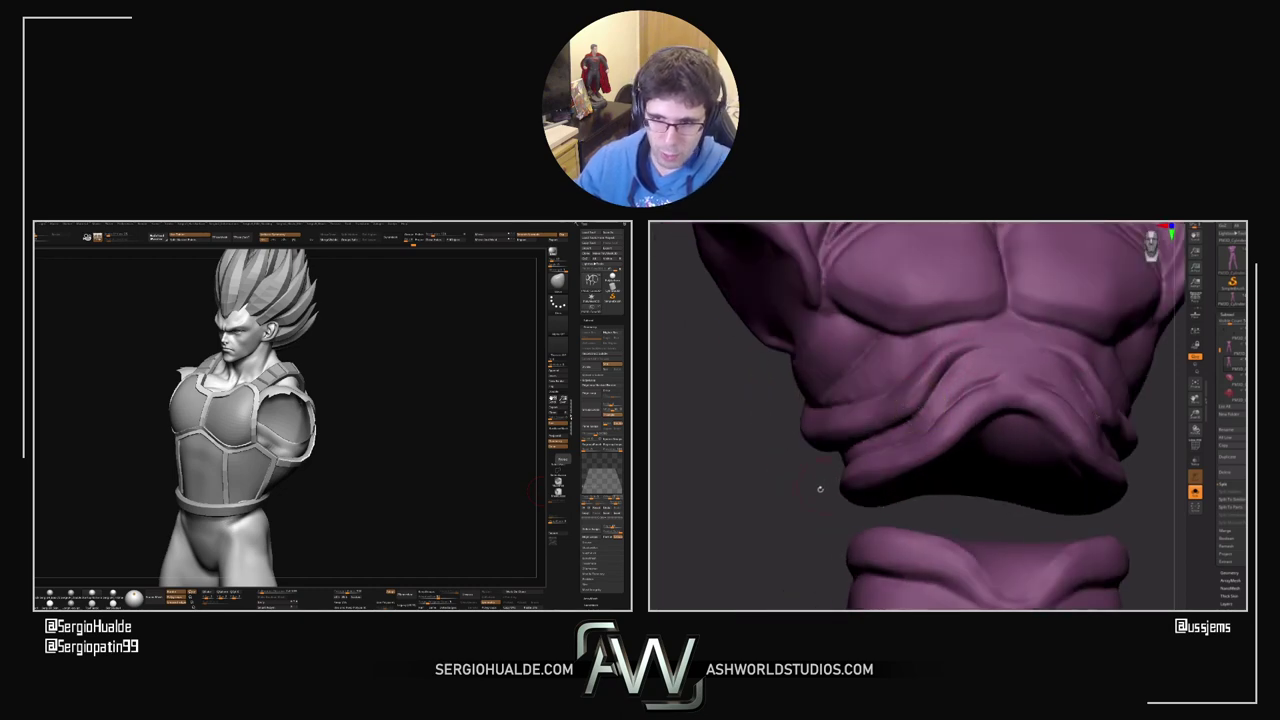
left_click_drag(820, 486, 872, 446)
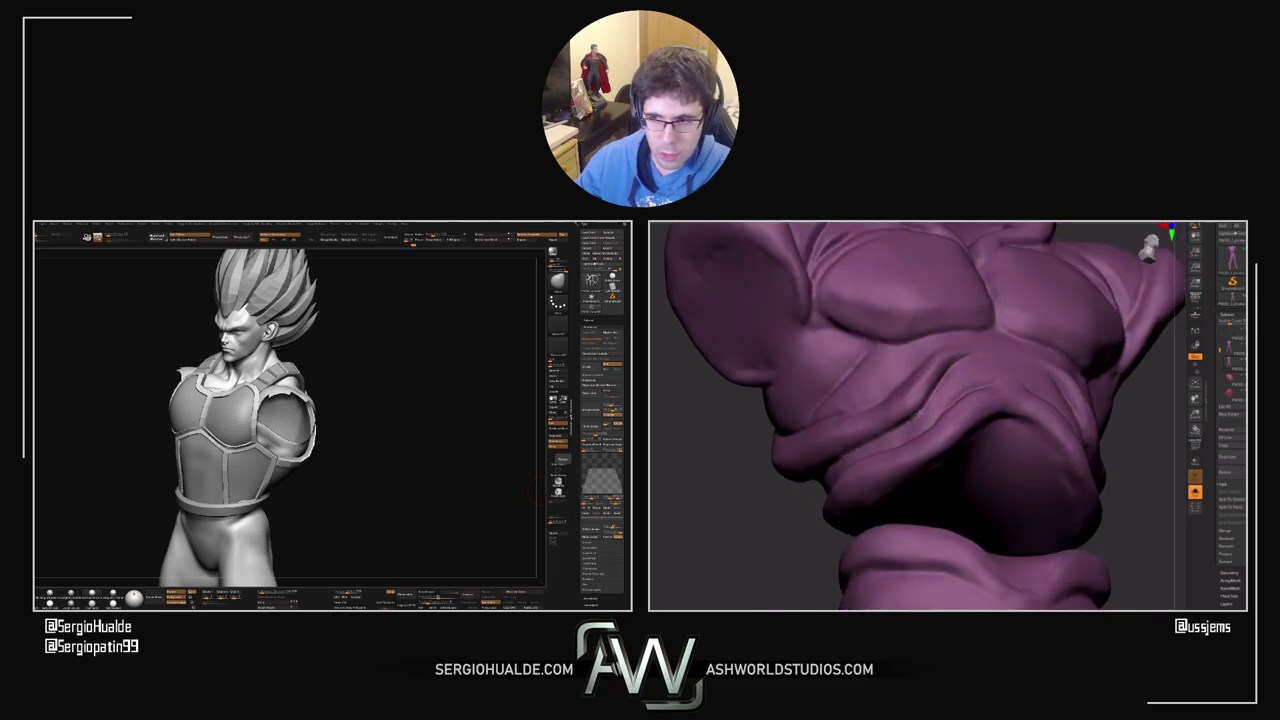
left_click_drag(794, 506, 850, 465)
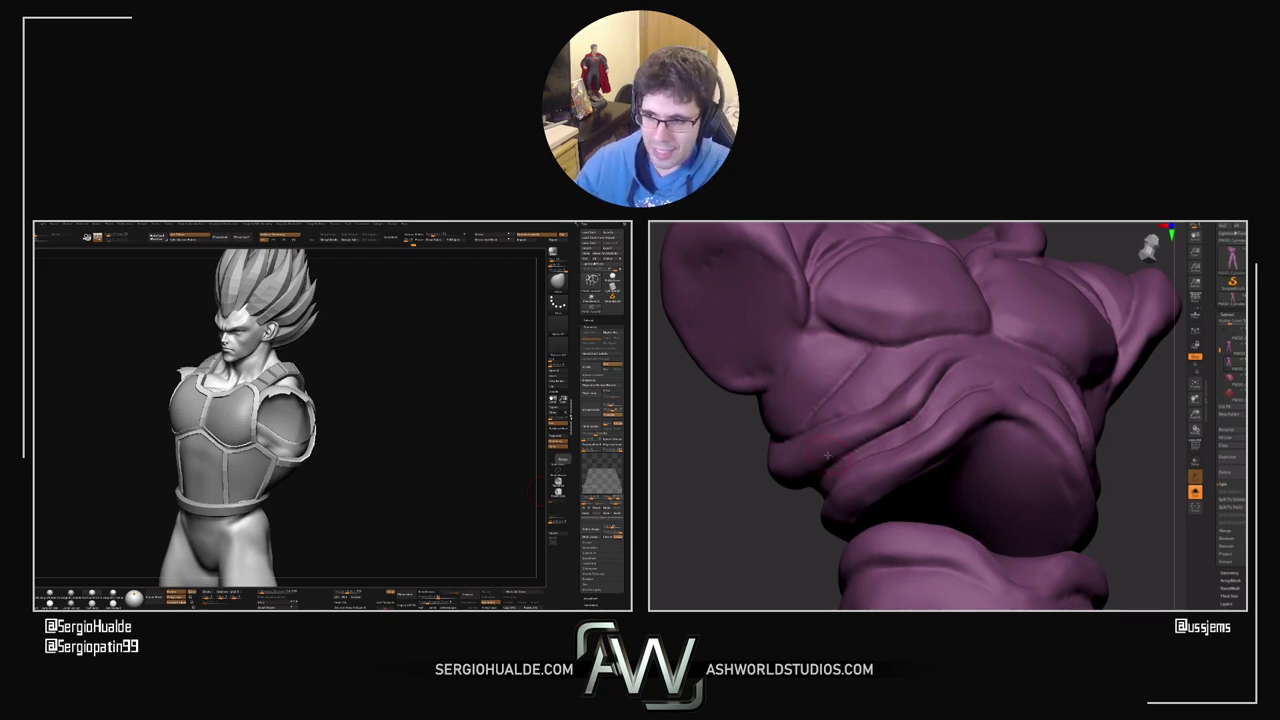
left_click_drag(710, 522, 697, 570)
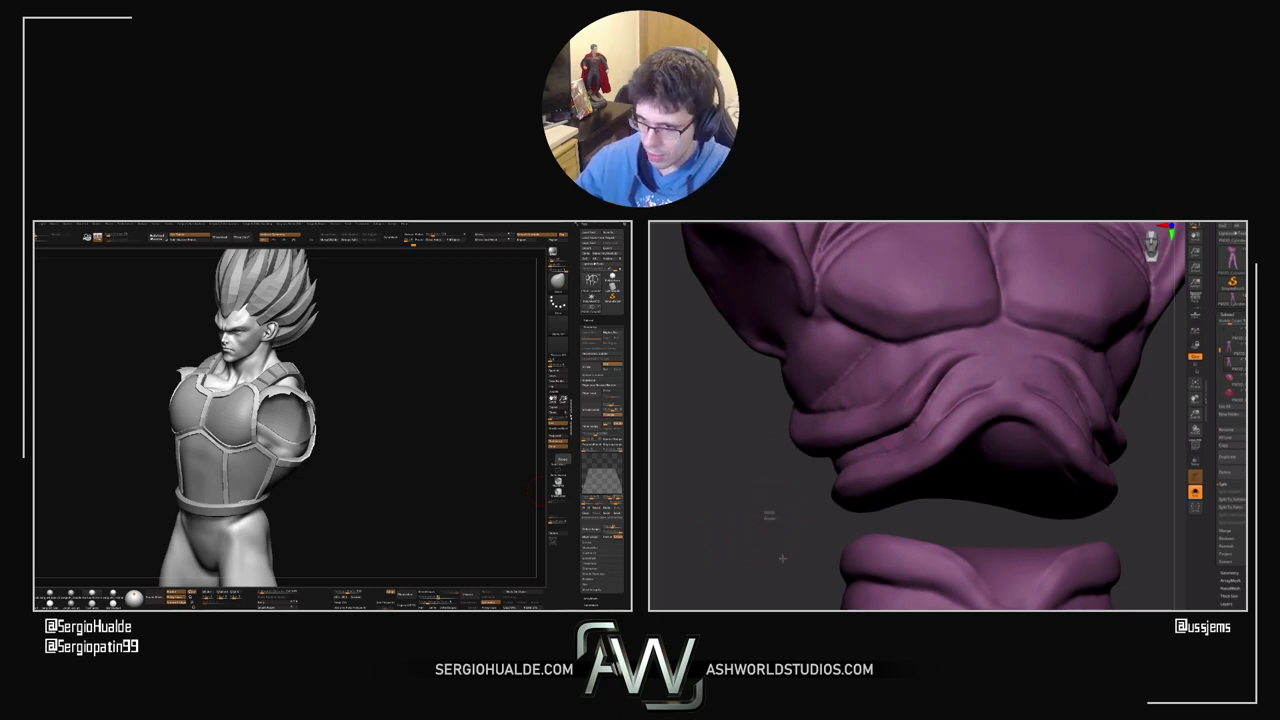
mouse_move(778, 465)
left_mouse_down()
mouse_move(768, 515)
mouse_move(752, 508)
left_mouse_up()
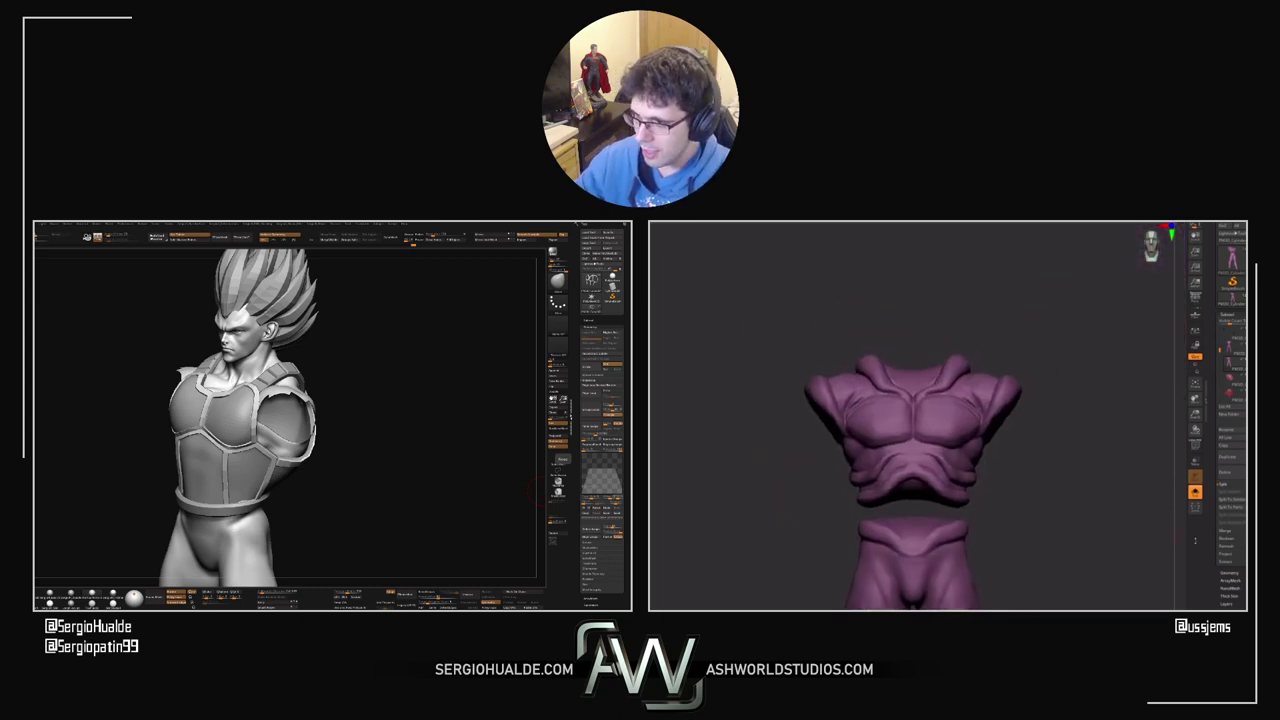
Step: Remesh the second character's clothing with DynaMesh
left_click(1236, 573)
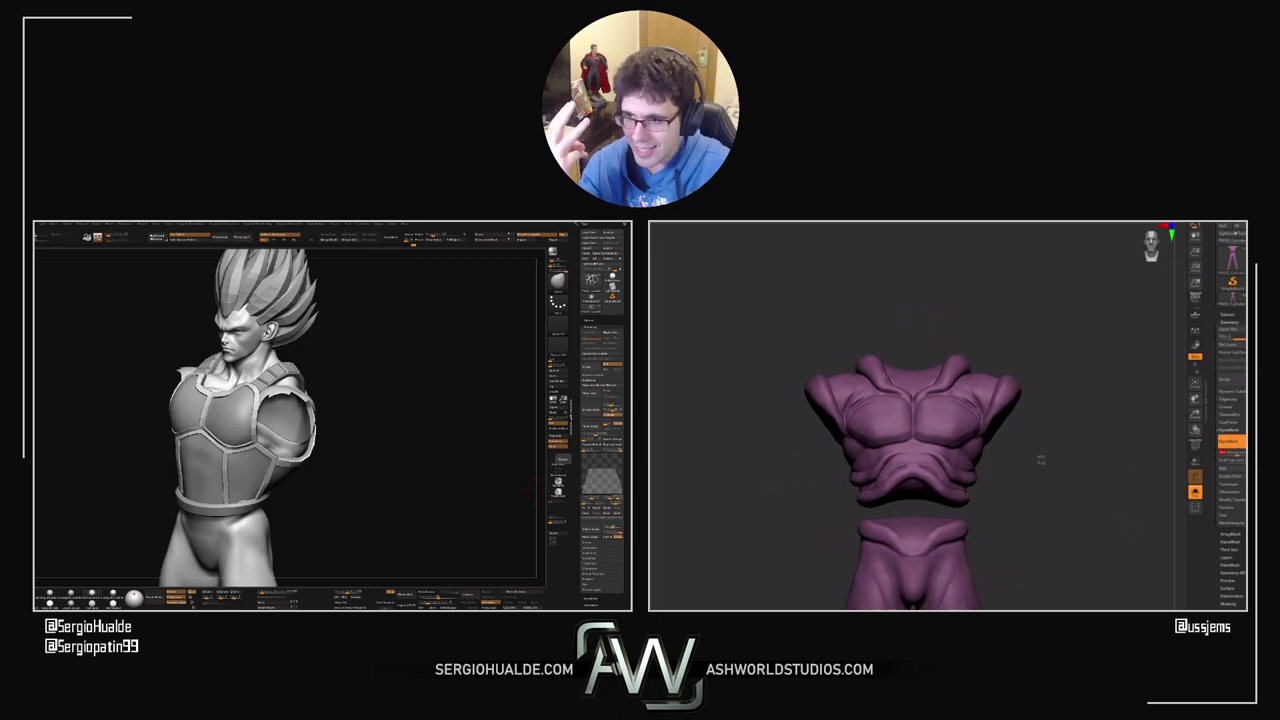
left_click_drag(1041, 460, 1060, 562, "ctrl")
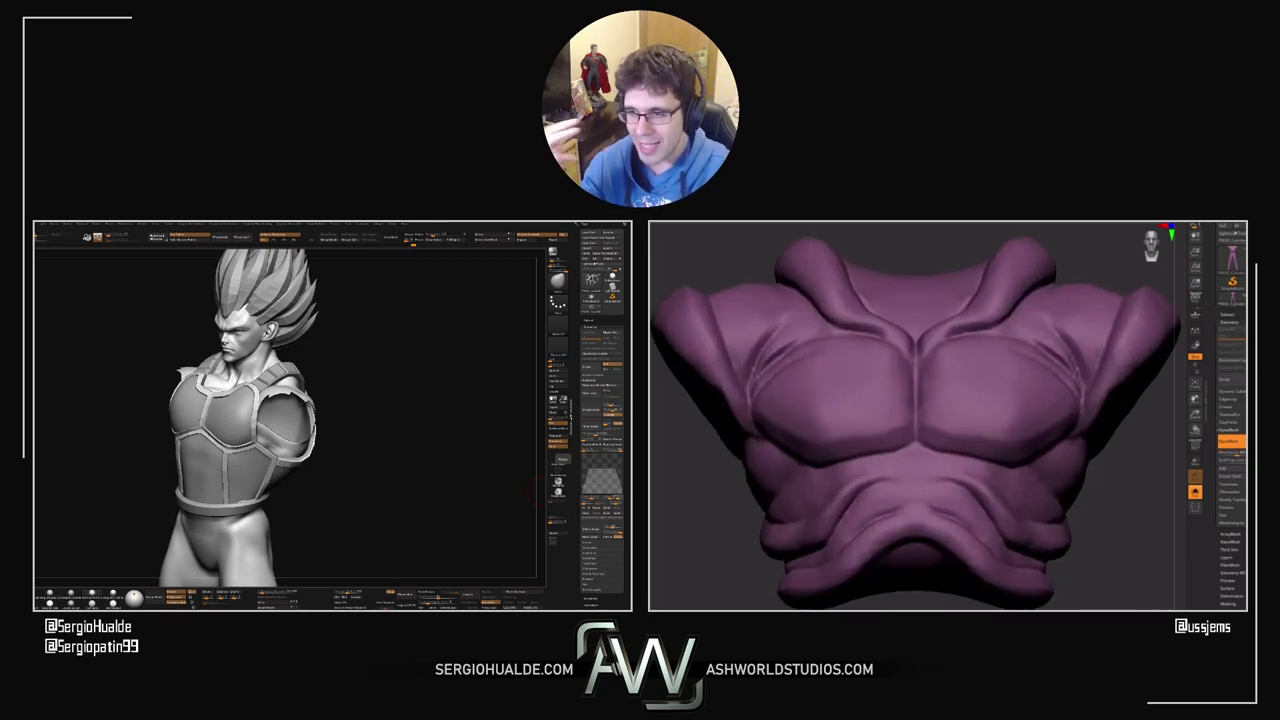
scroll(822, 540, "up", 2)
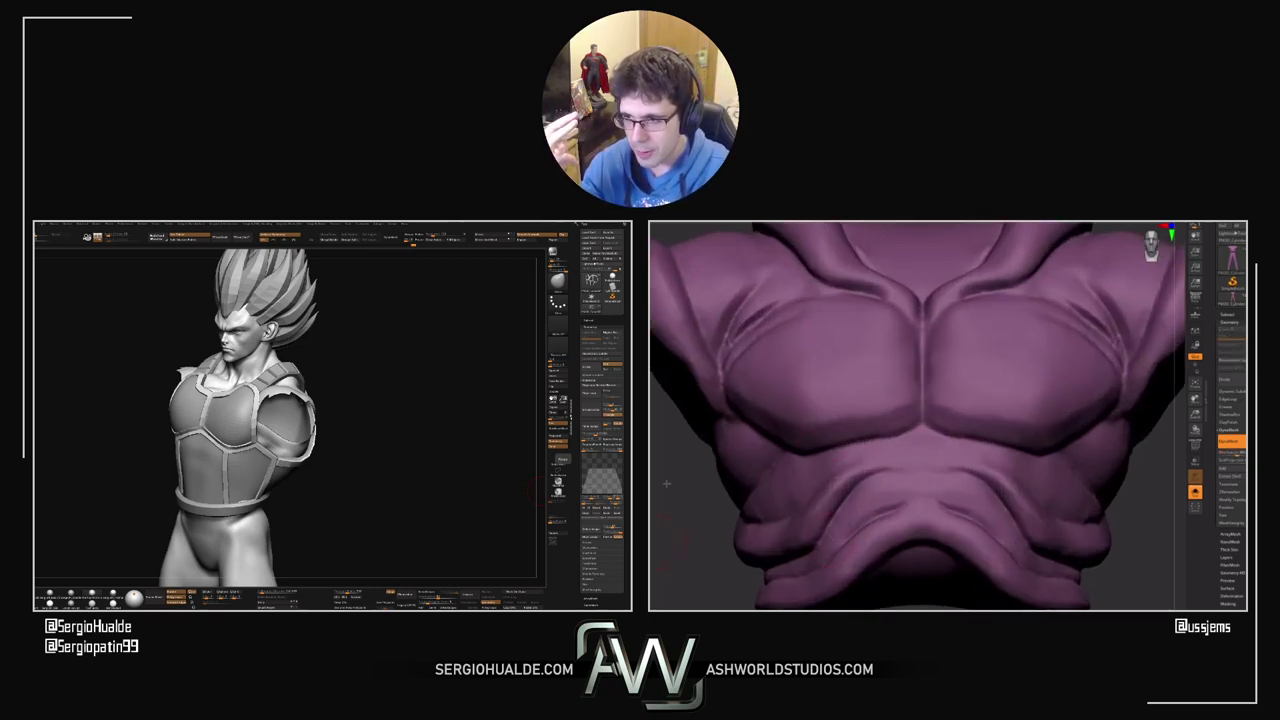
Step: Sharpen the second character's shirt folds from the flank up to the arched front hem
left_click_drag(666, 484, 913, 388)
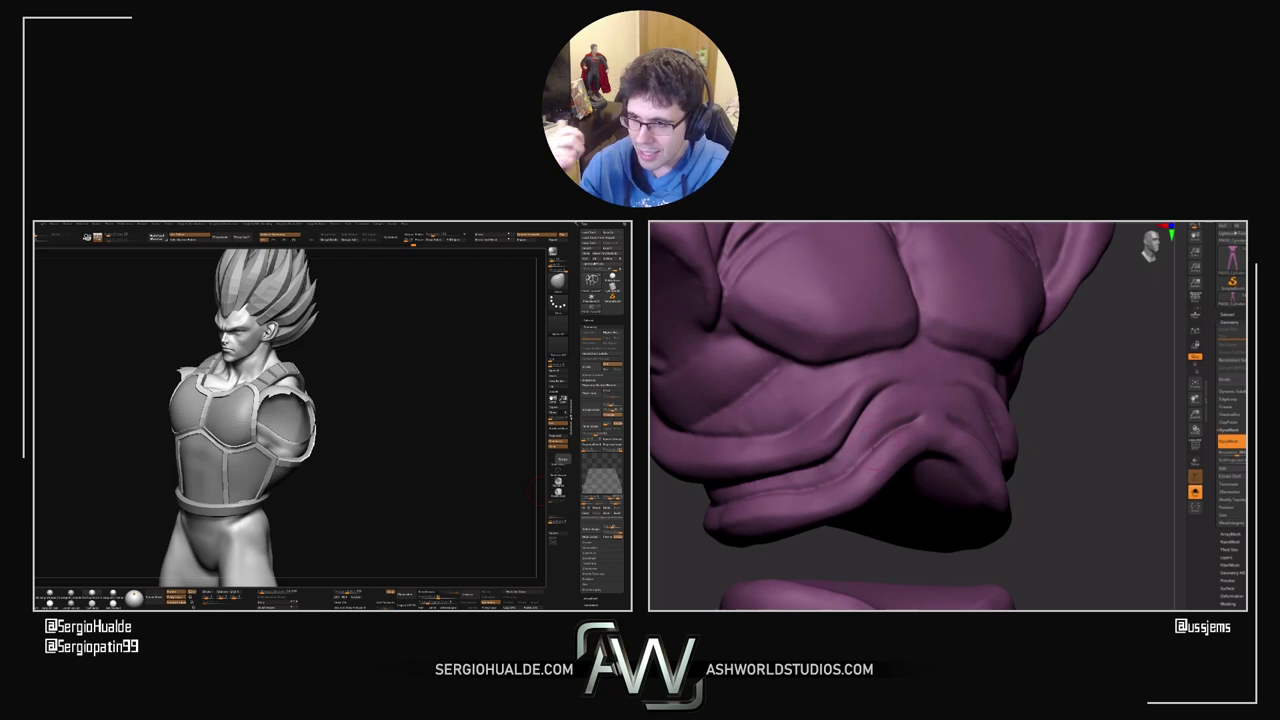
left_click_drag(998, 466, 756, 477)
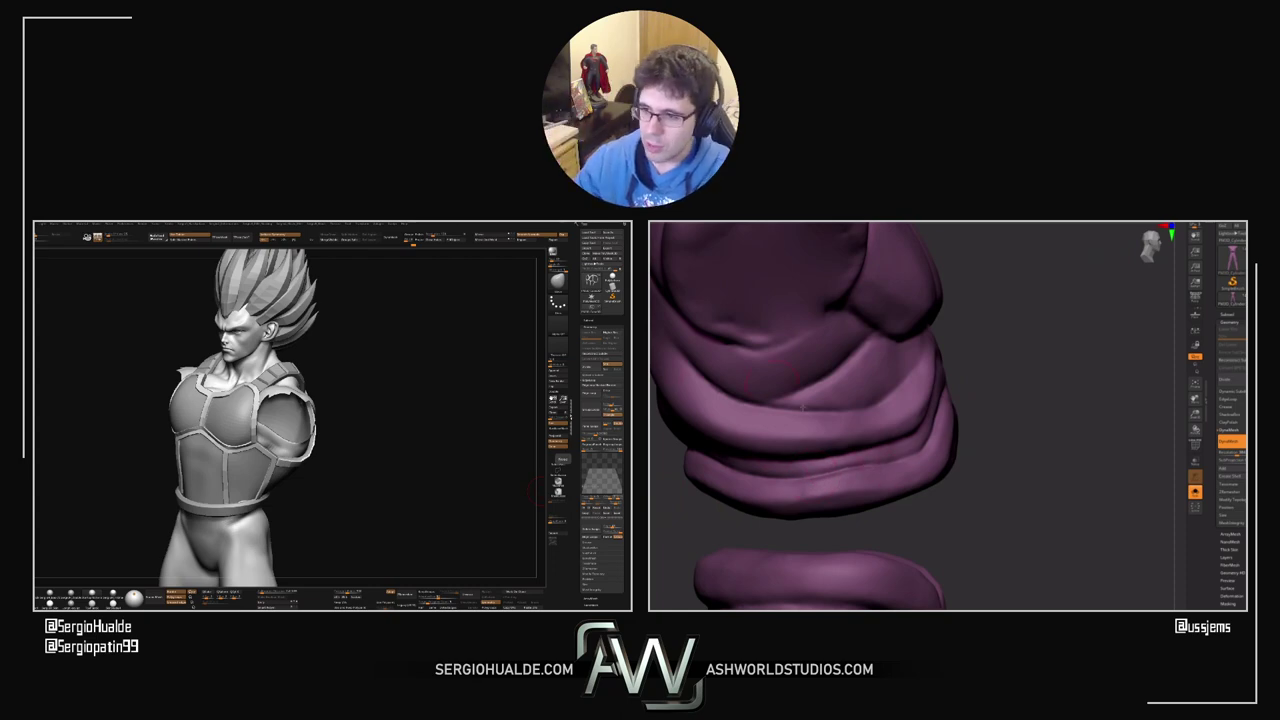
mouse_move(1038, 428)
left_mouse_down()
mouse_move(1040, 397)
mouse_move(1022, 374)
left_mouse_up()
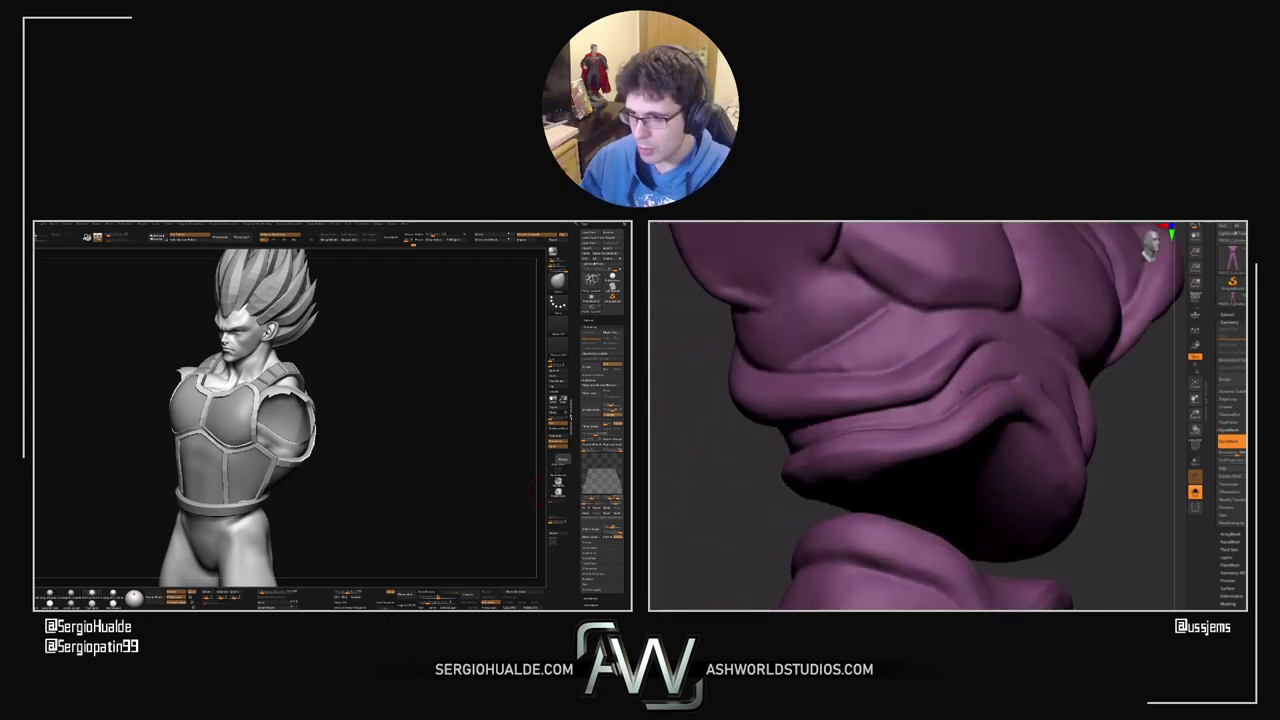
mouse_move(740, 500)
left_mouse_down()
mouse_move(717, 480)
mouse_move(745, 375)
left_mouse_up()
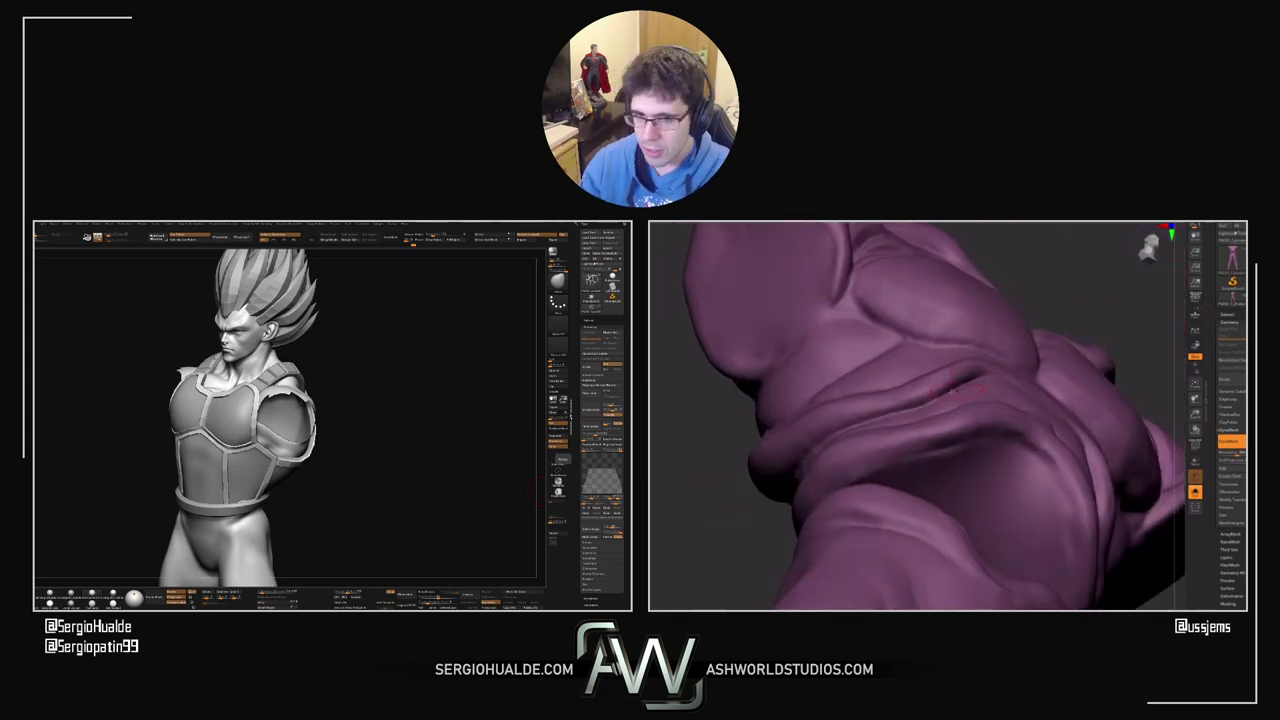
left_click_drag(708, 466, 902, 417)
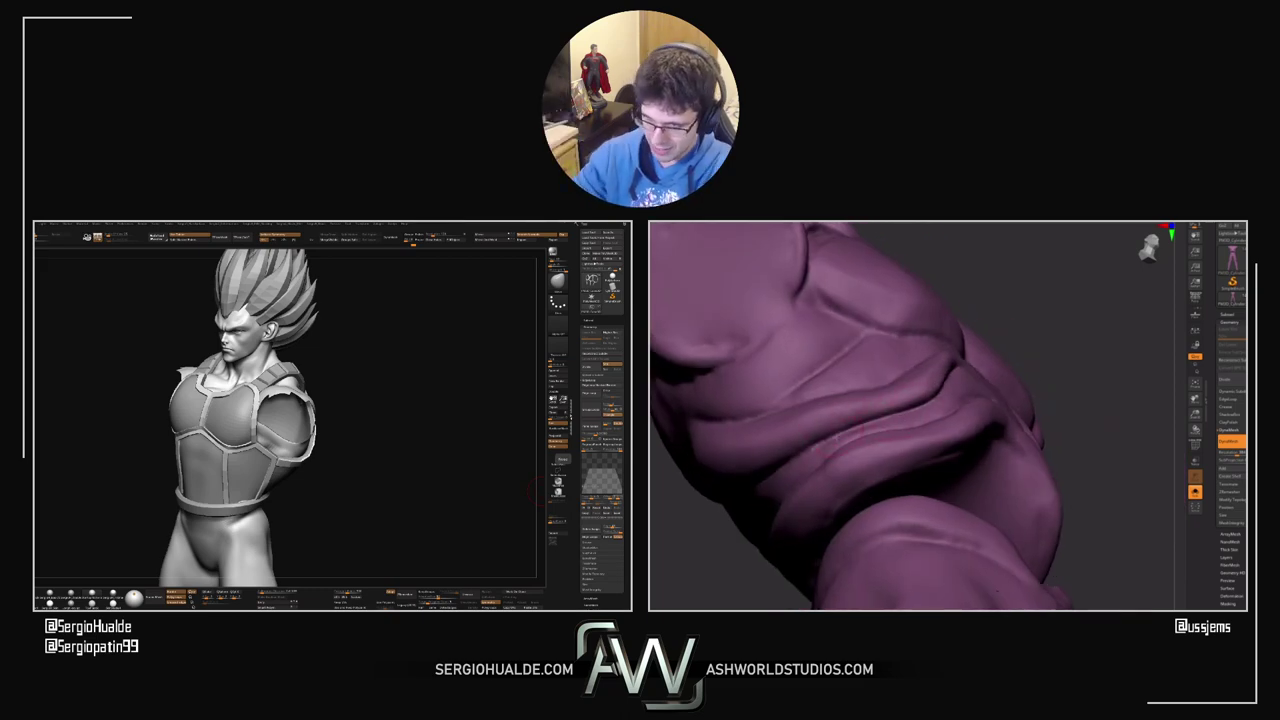
Step: Refine the second character's side waist folds between shirt and trousers and isolate the armour strips
left_click_drag(695, 532, 848, 375)
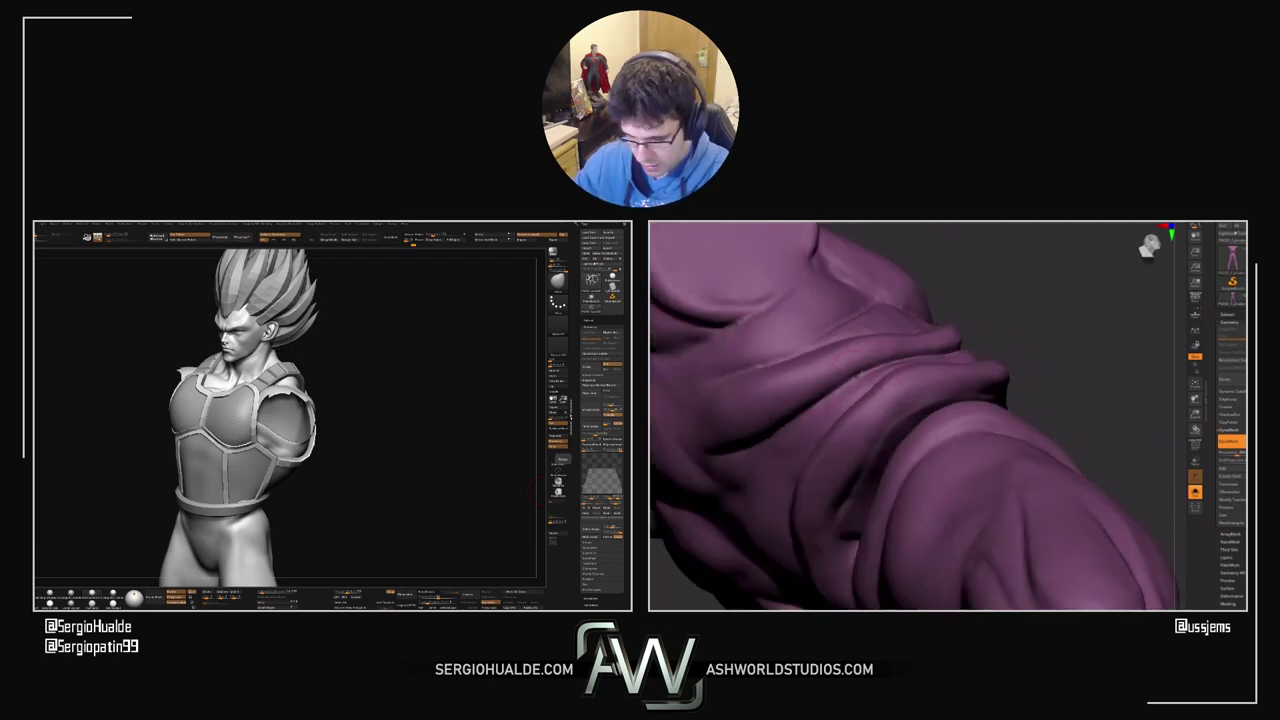
left_click_drag(1040, 348, 1022, 304)
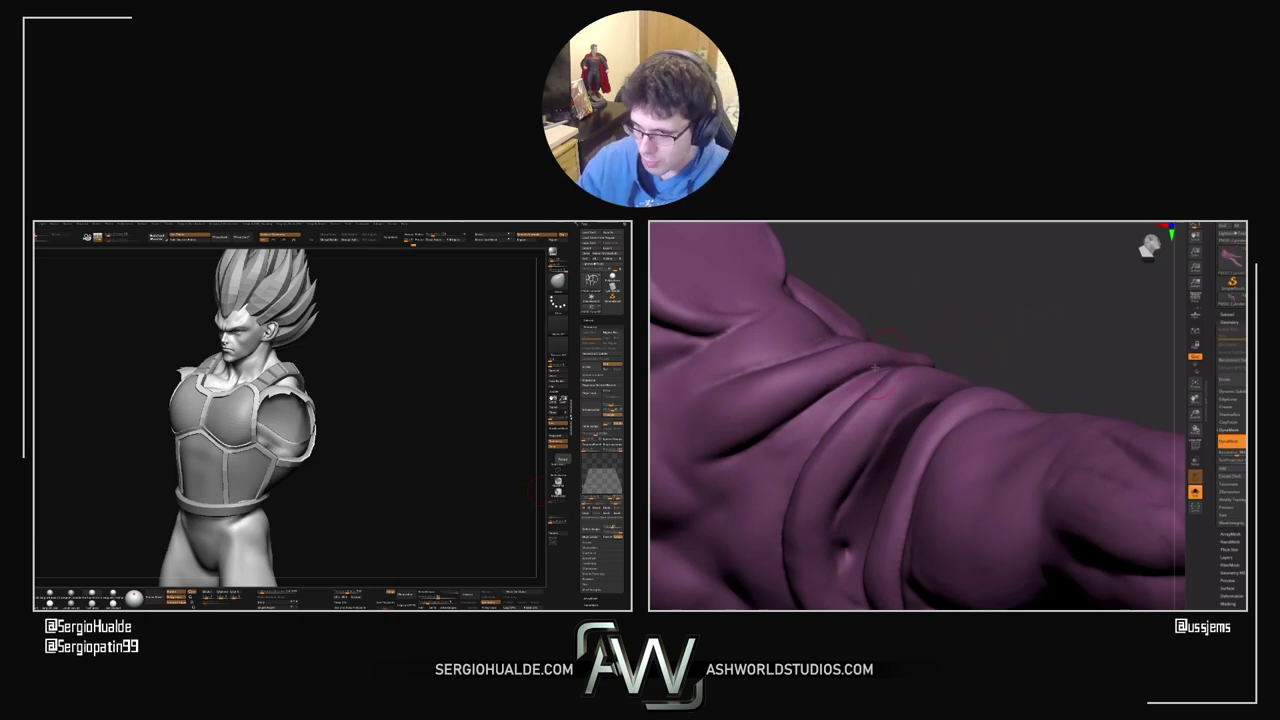
right_click_drag(971, 324, 863, 352)
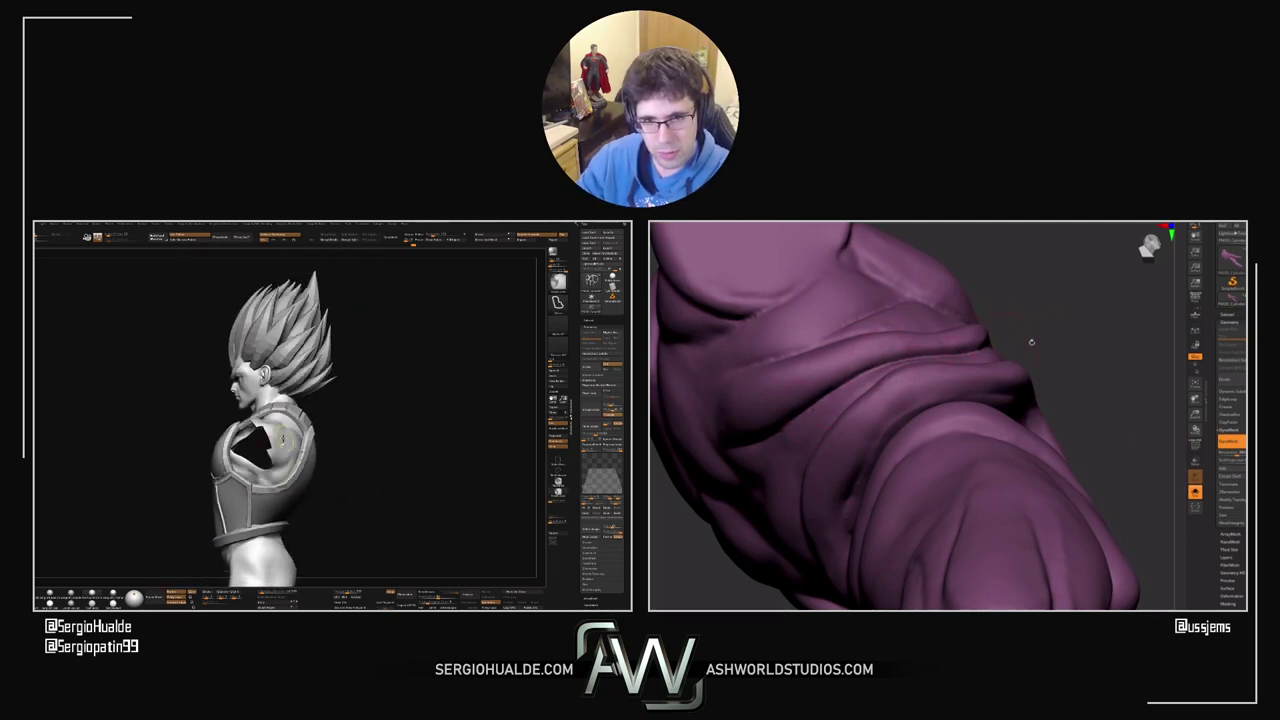
mouse_move(1029, 343)
right_mouse_down()
mouse_move(1041, 316)
mouse_move(790, 410)
right_mouse_up()
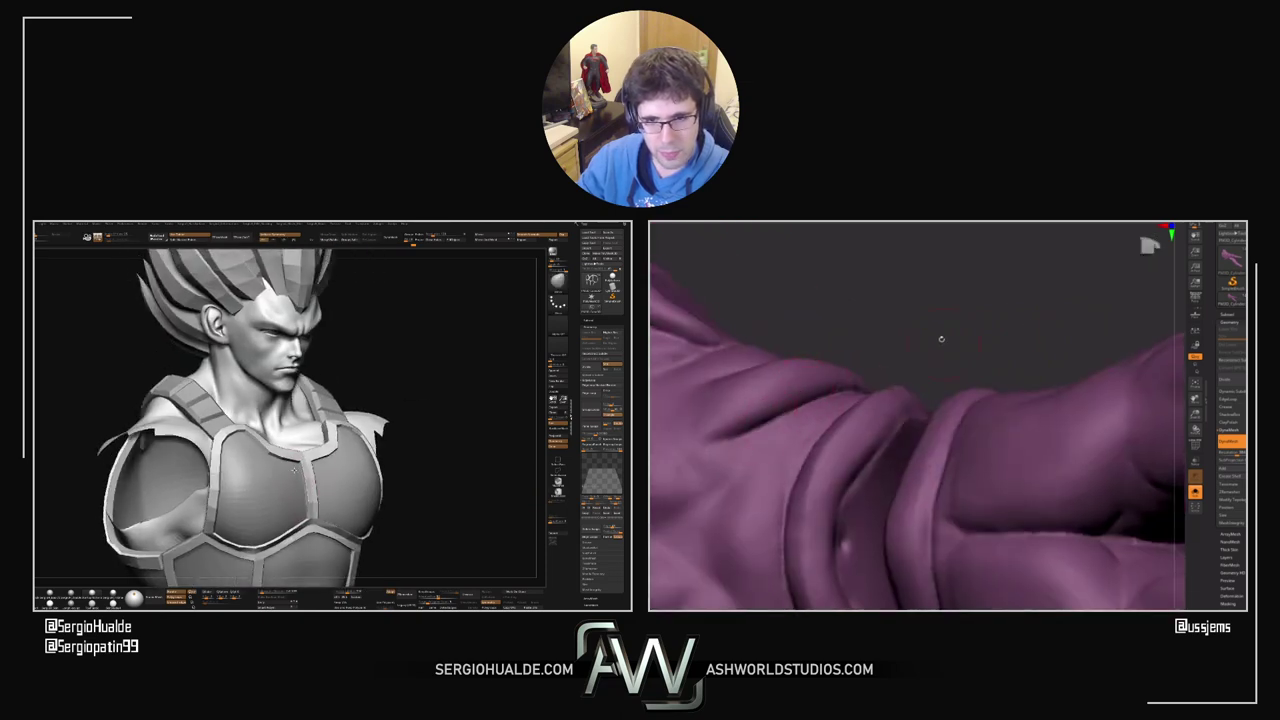
left_click_drag(943, 338, 950, 315)
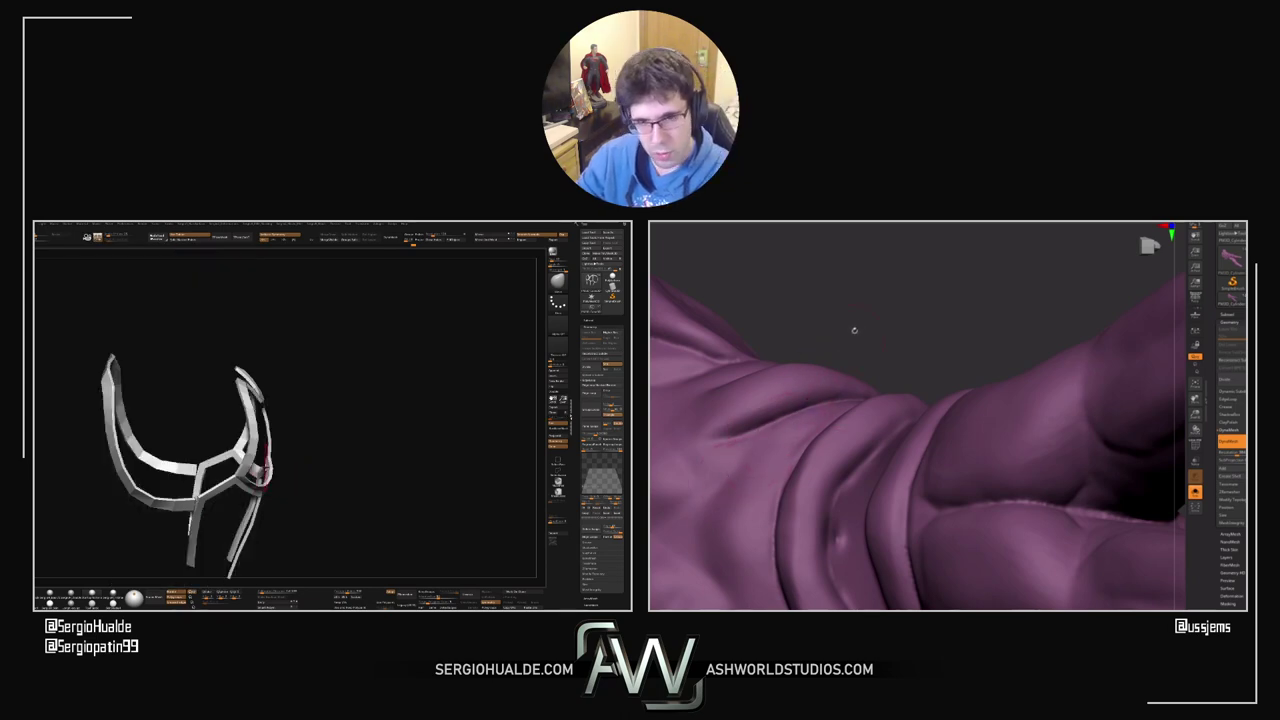
left_click_drag(854, 329, 871, 354)
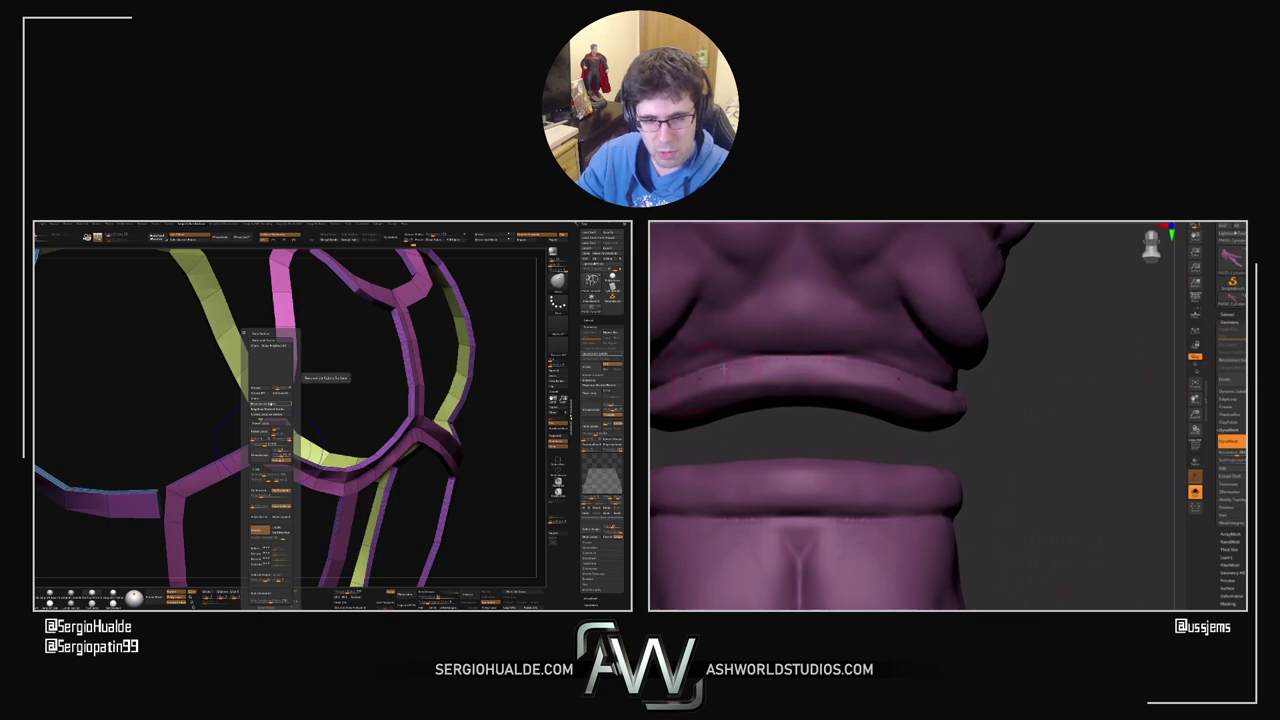
Step: Sculpt the second character's shirt hem at the back and side while editing the armour strips' topology
left_click_drag(724, 366, 832, 348)
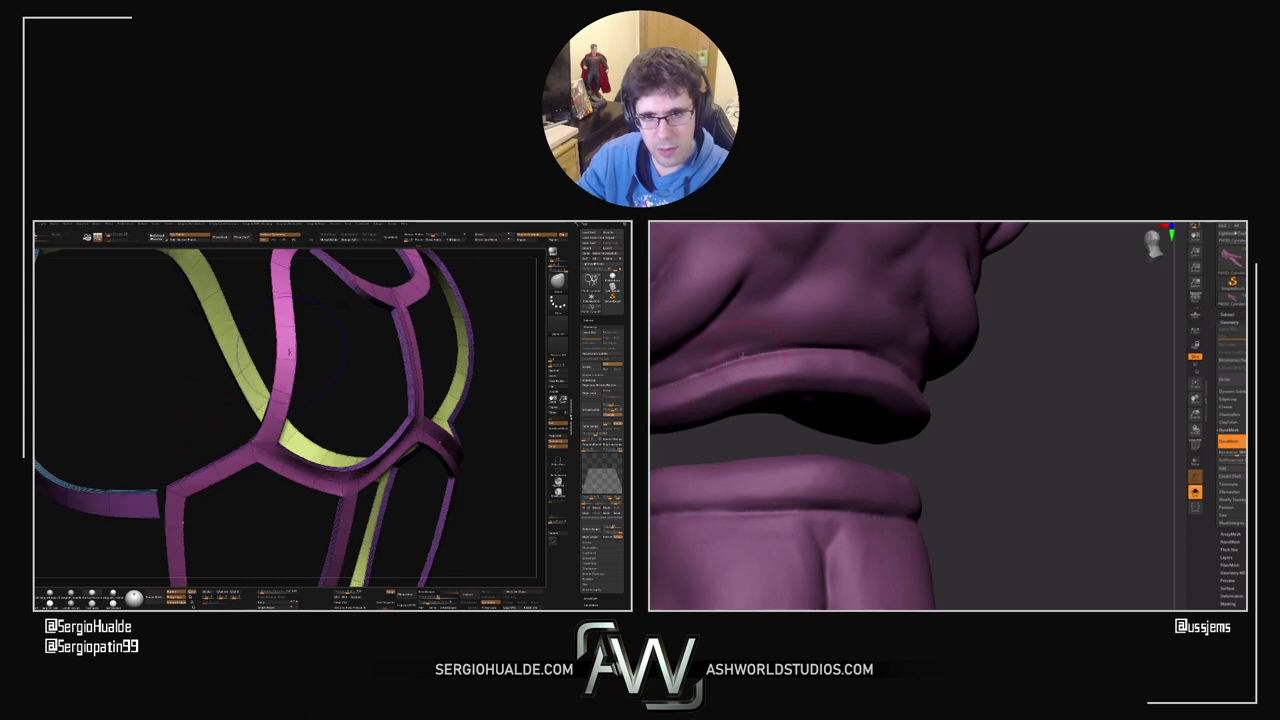
left_click_drag(989, 396, 1125, 402)
key("shift+f")
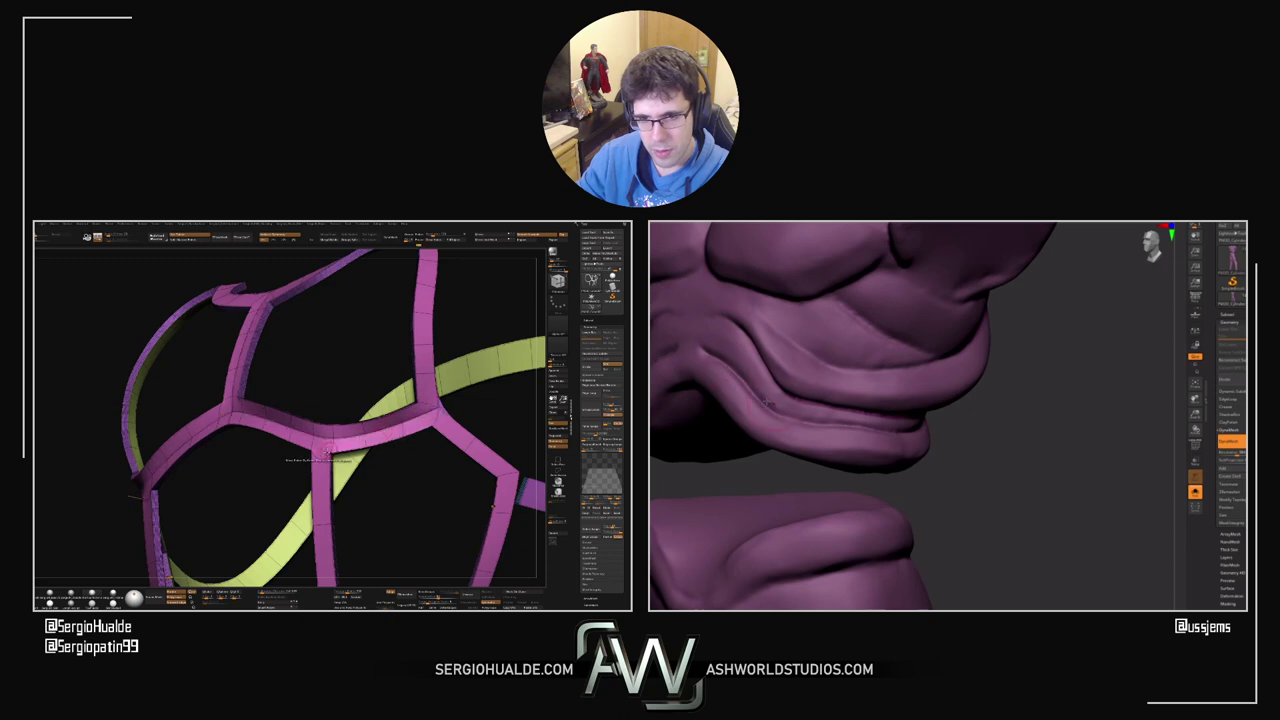
key("shift+f")
left_click_drag(990, 455, 828, 443)
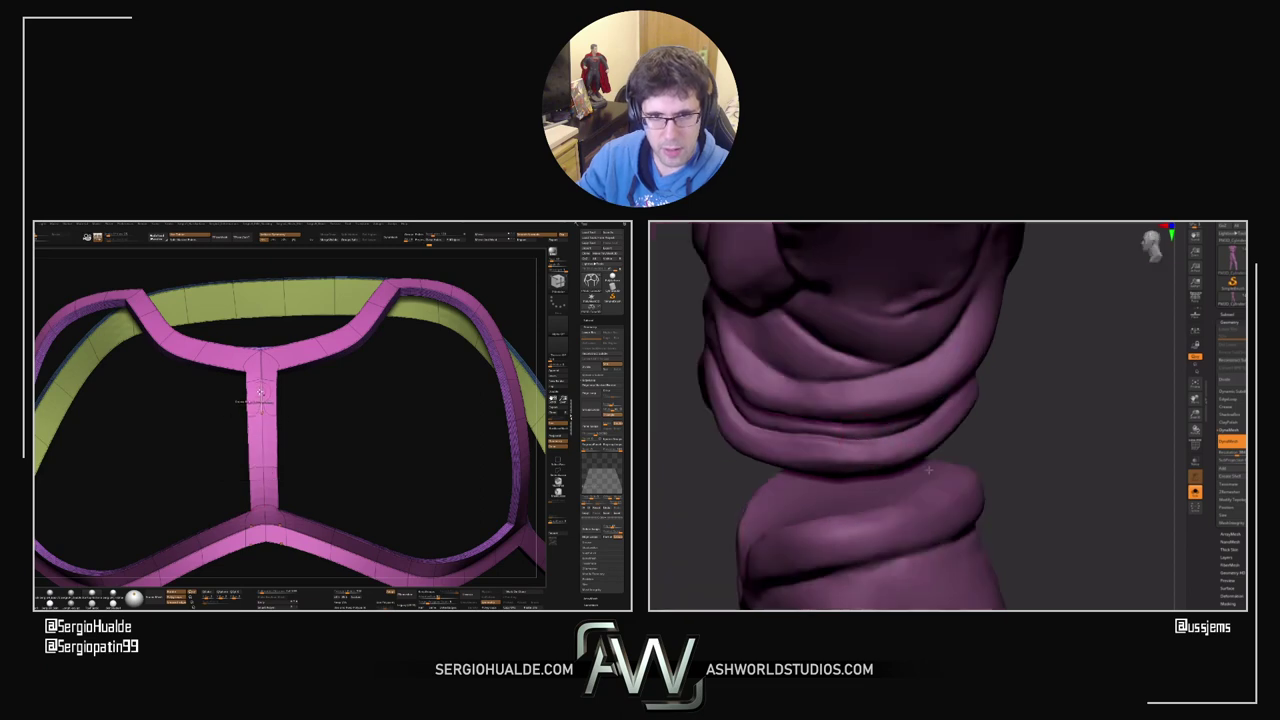
Step: Refine the second character's stacked side folds below the chest and armhole while checking the armour strips' edge loops
mouse_move(256, 366)
right_mouse_down()
mouse_move(260, 443)
mouse_move(259, 432)
right_mouse_up()
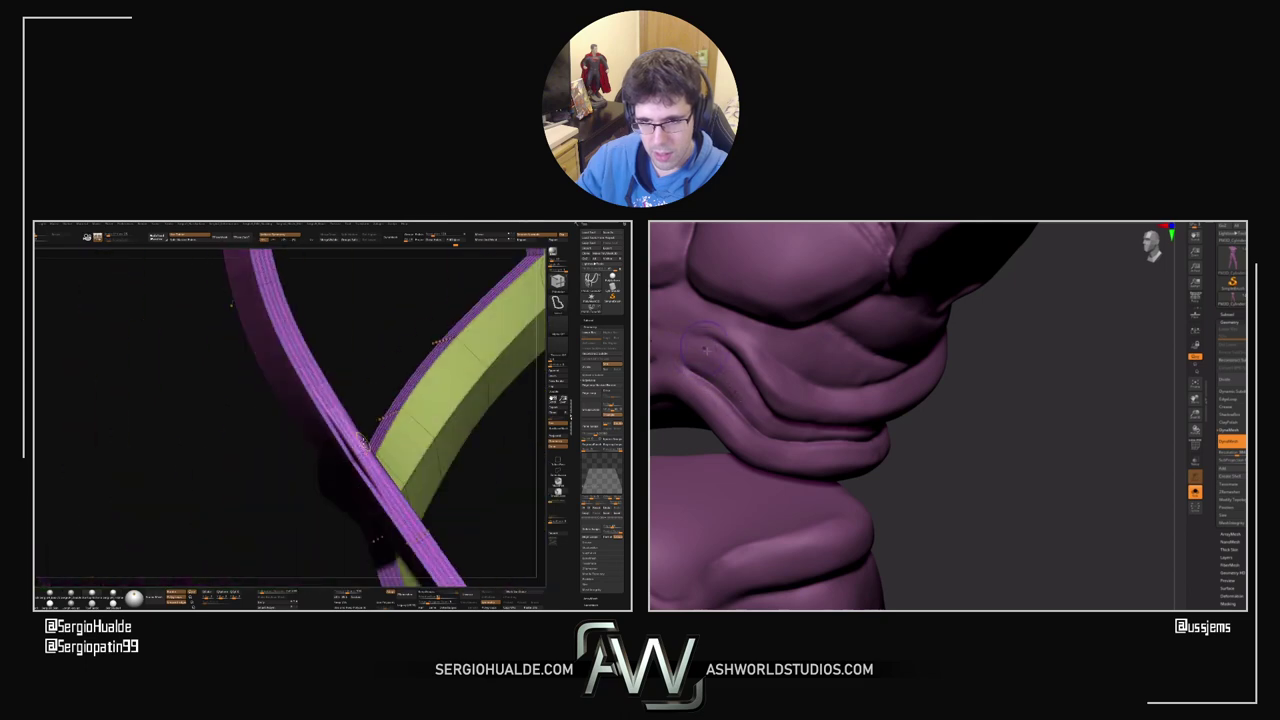
left_click_drag(980, 492, 994, 486)
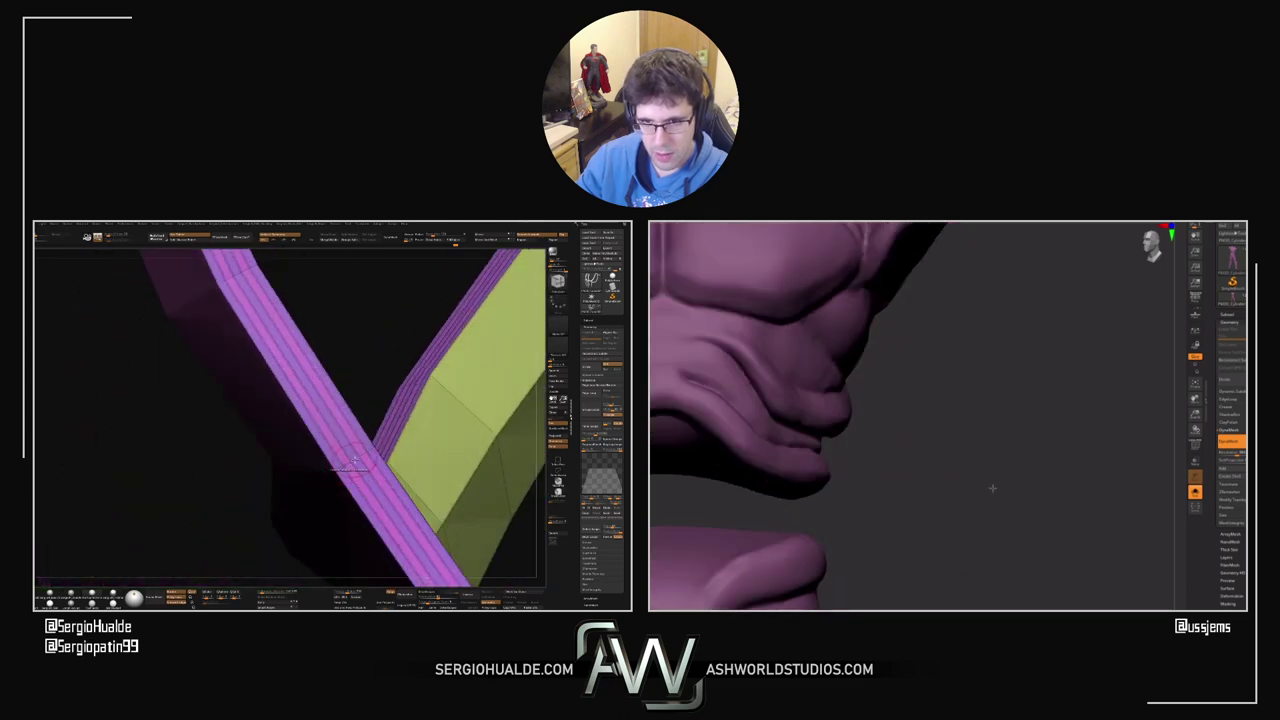
left_click_drag(1011, 540, 978, 515, "alt")
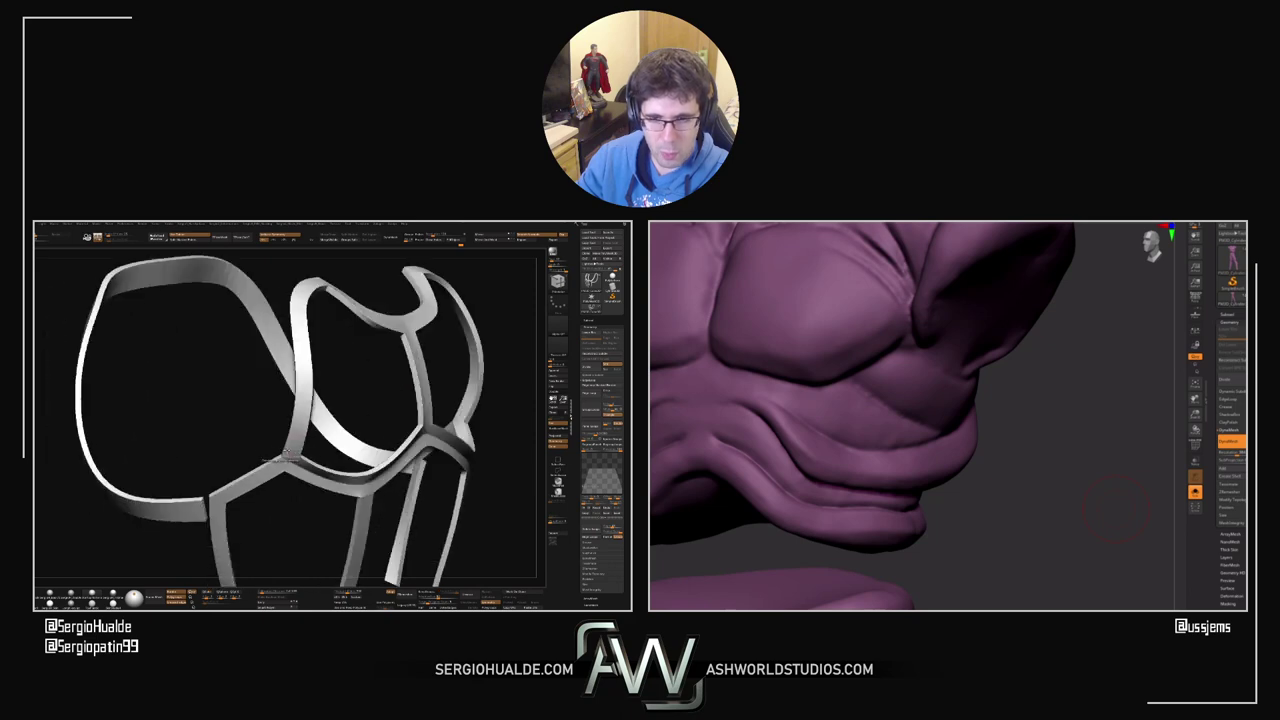
left_click_drag(937, 502, 862, 434)
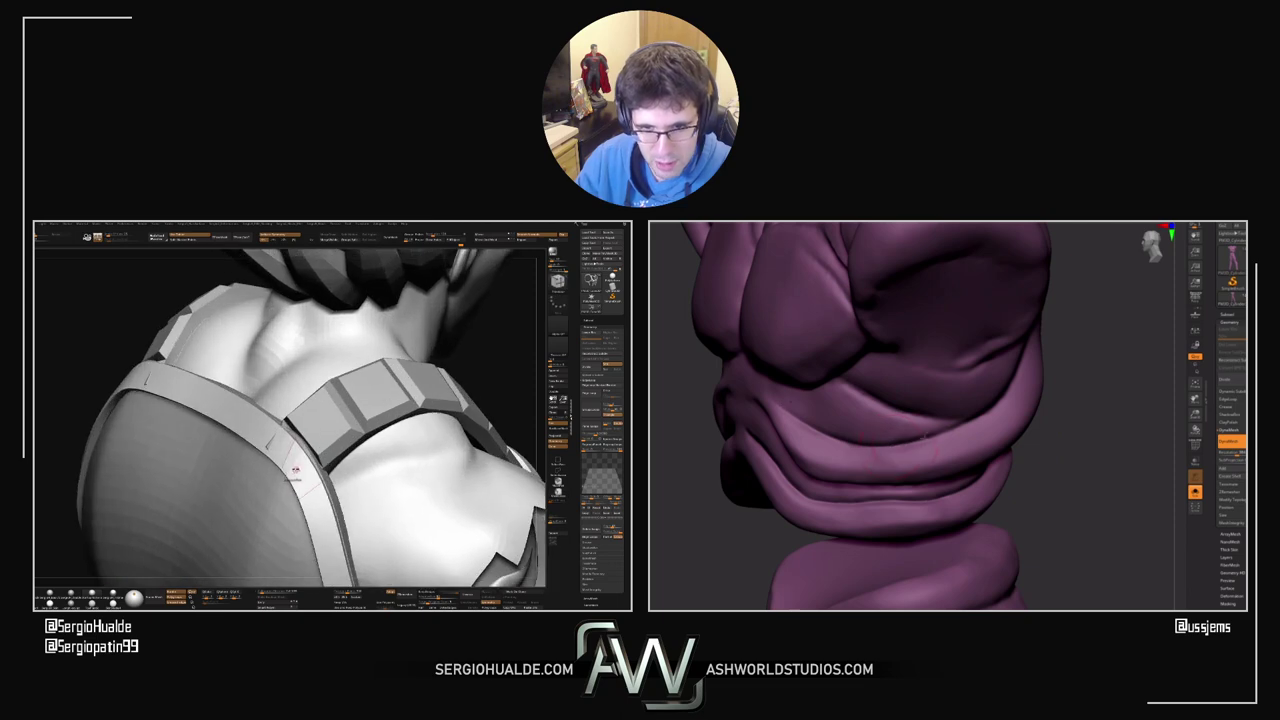
left_click_drag(1072, 402, 982, 410)
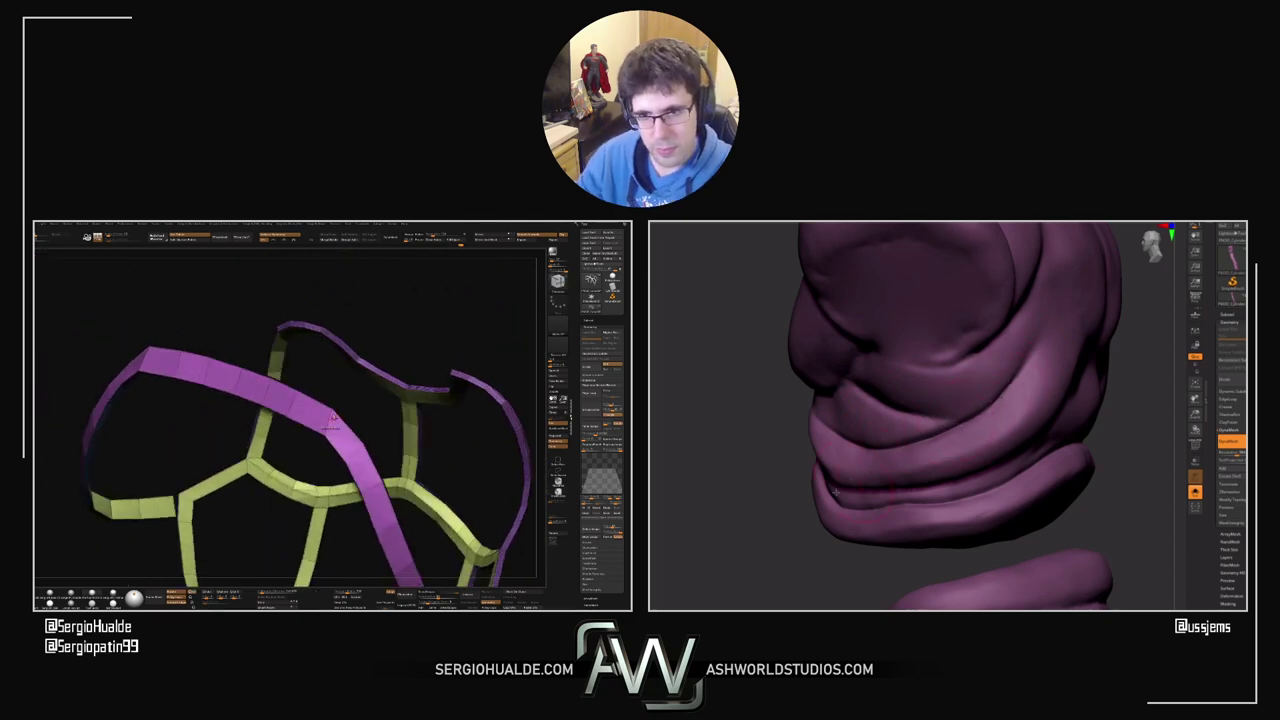
Step: Sculpt the folds under the second character's sleeve opening and the crease around its cuff while editing the armhole strip's polygons
left_click_drag(811, 524, 999, 373)
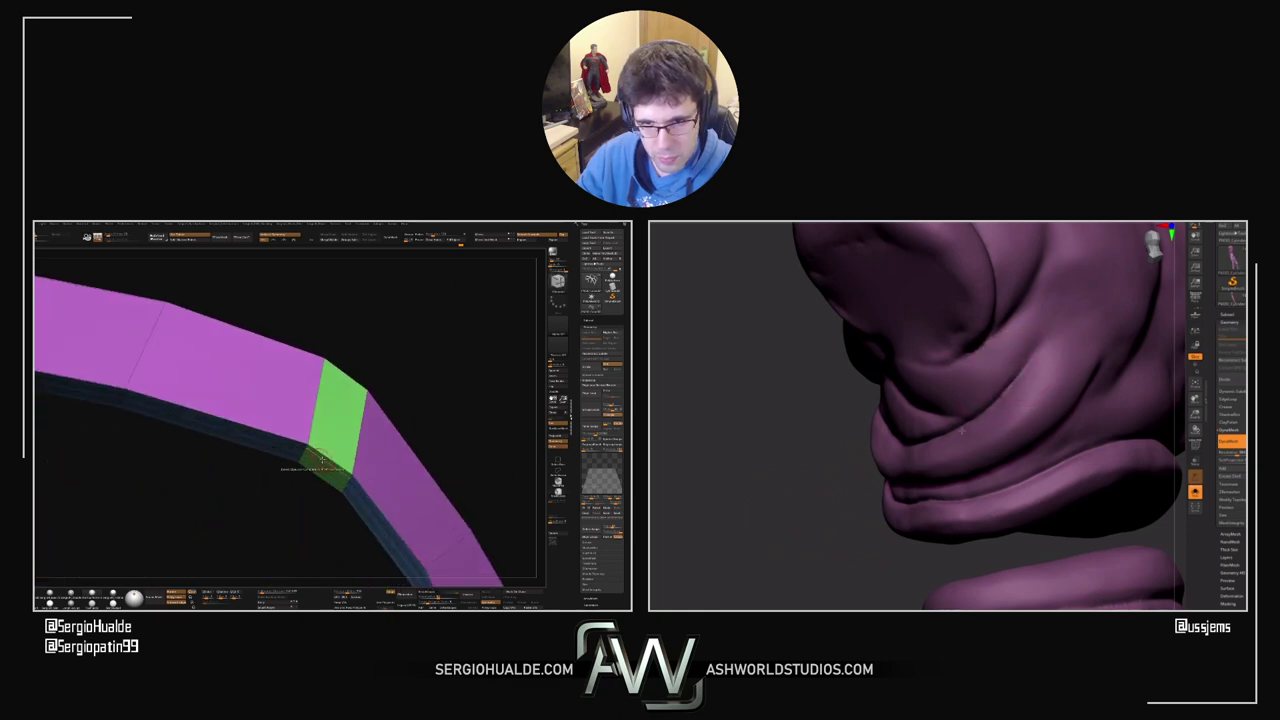
mouse_move(834, 523)
left_mouse_down()
mouse_move(814, 497)
mouse_move(737, 509)
mouse_move(960, 372)
left_mouse_up()
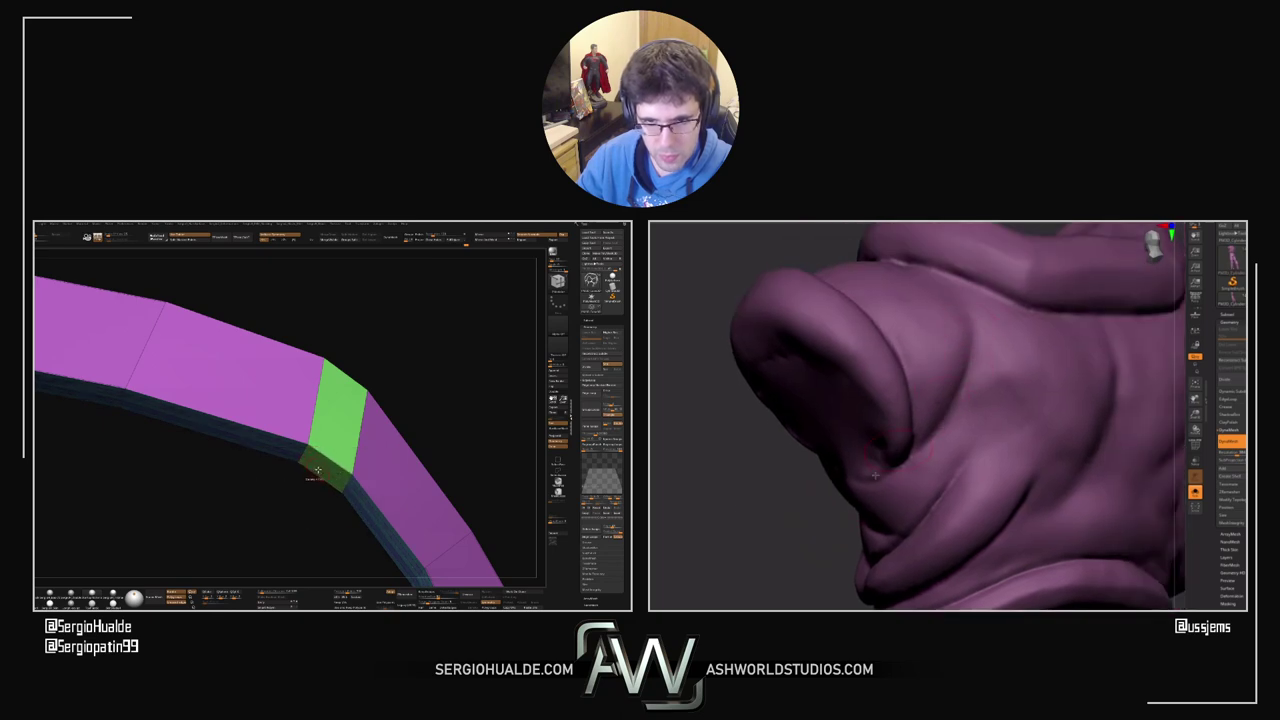
left_click_drag(875, 475, 970, 360)
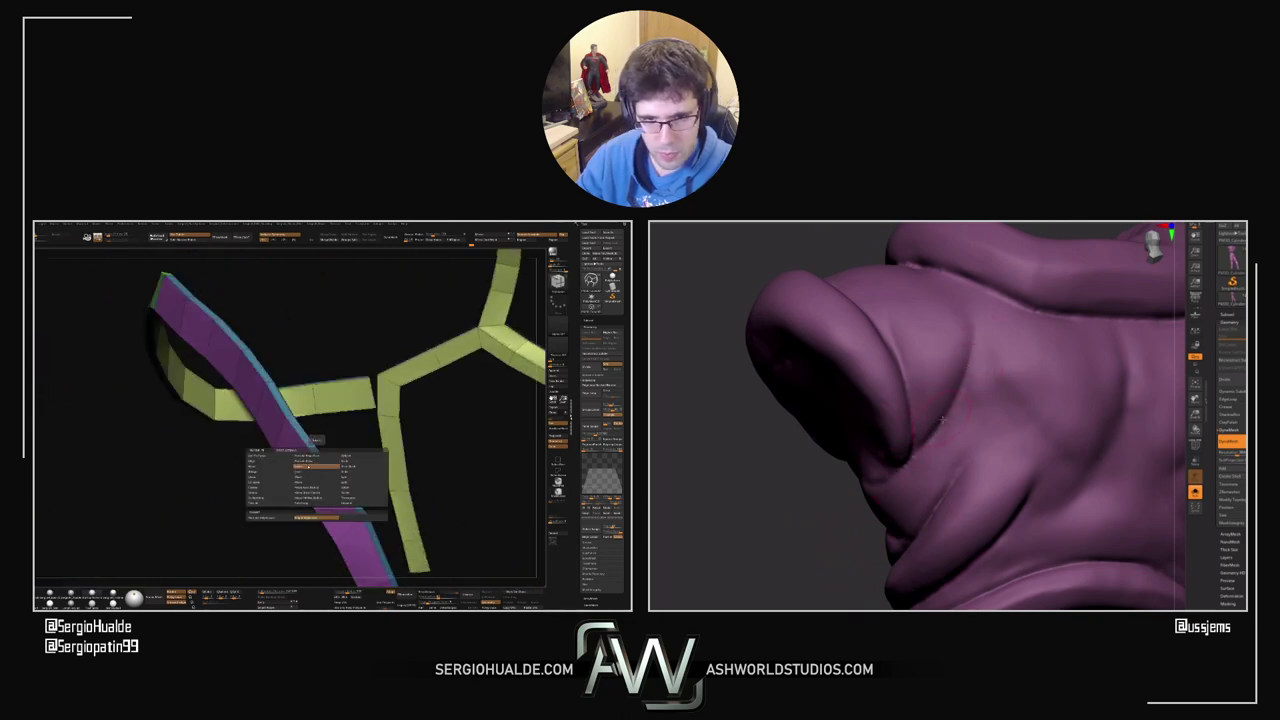
mouse_move(871, 467)
left_mouse_down()
mouse_move(829, 546)
mouse_move(891, 347)
left_mouse_up()
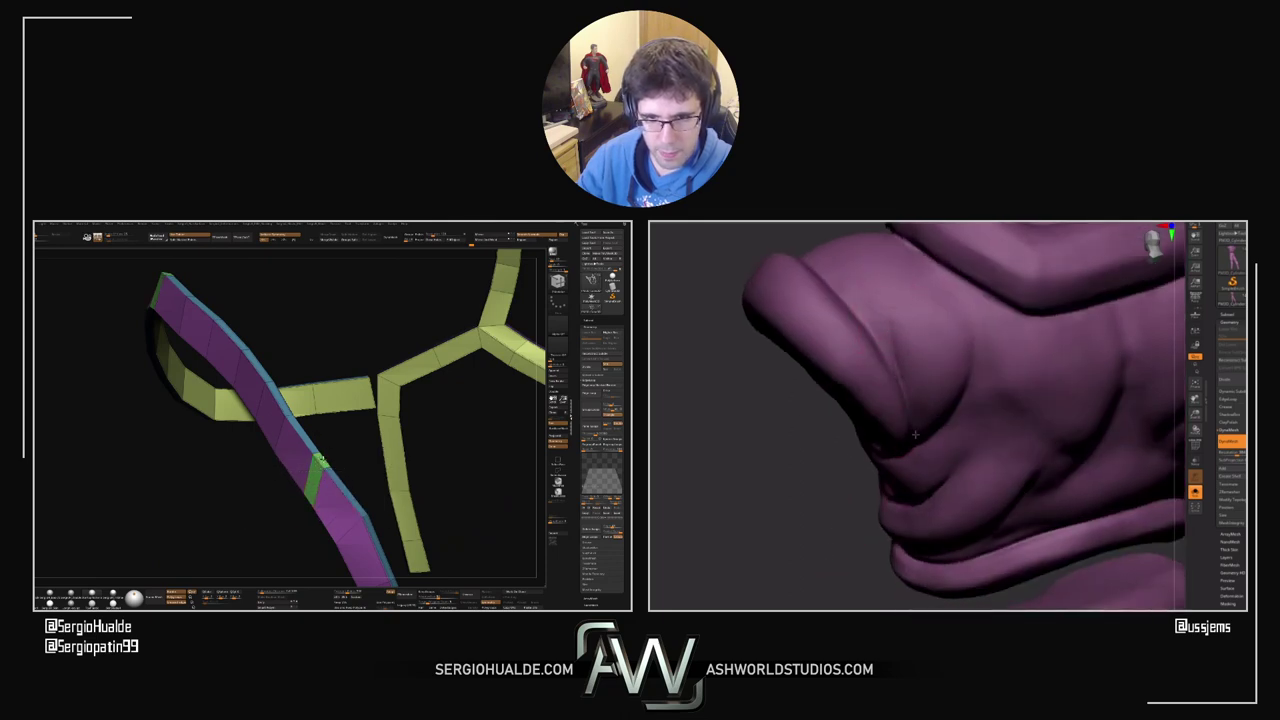
left_click_drag(834, 457, 853, 310)
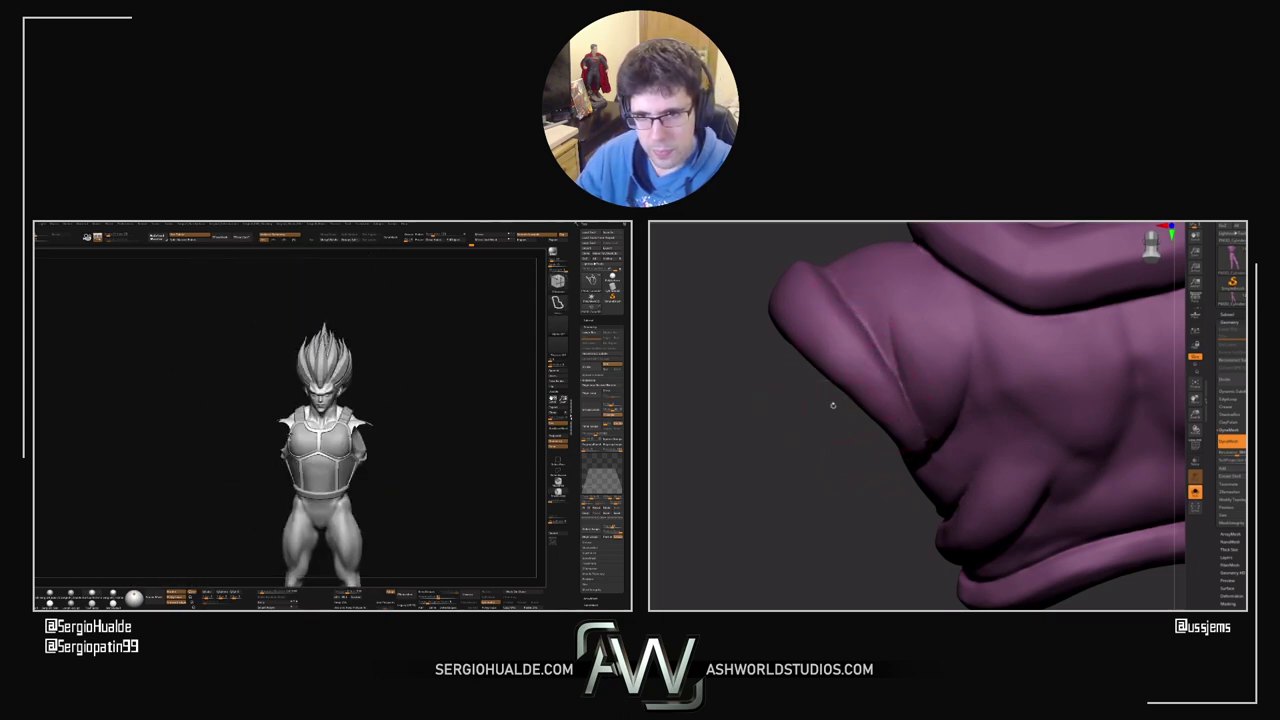
mouse_move(834, 406)
left_mouse_down("alt")
mouse_move(834, 503)
mouse_move(862, 385)
left_mouse_up("alt")
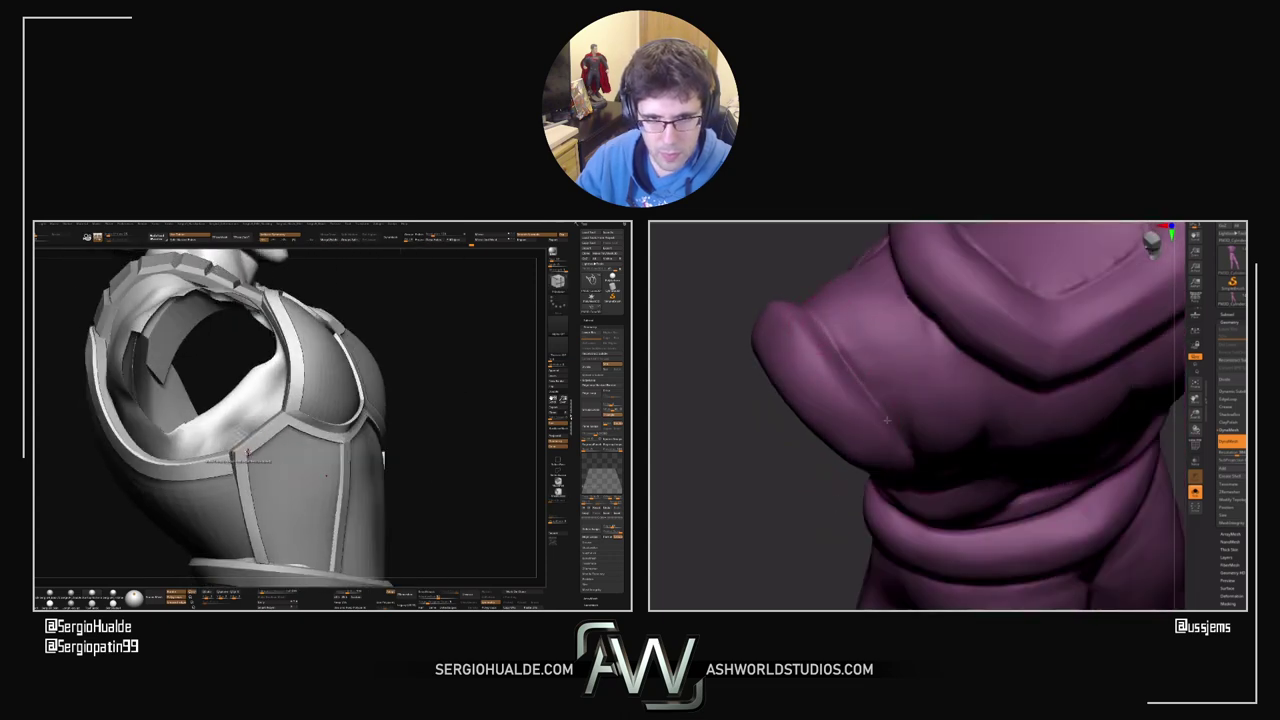
Step: Define the crease around the second character's sleeve cuff while deleting the surplus edge loops across the armour strip's thickness
left_click_drag(782, 490, 832, 572)
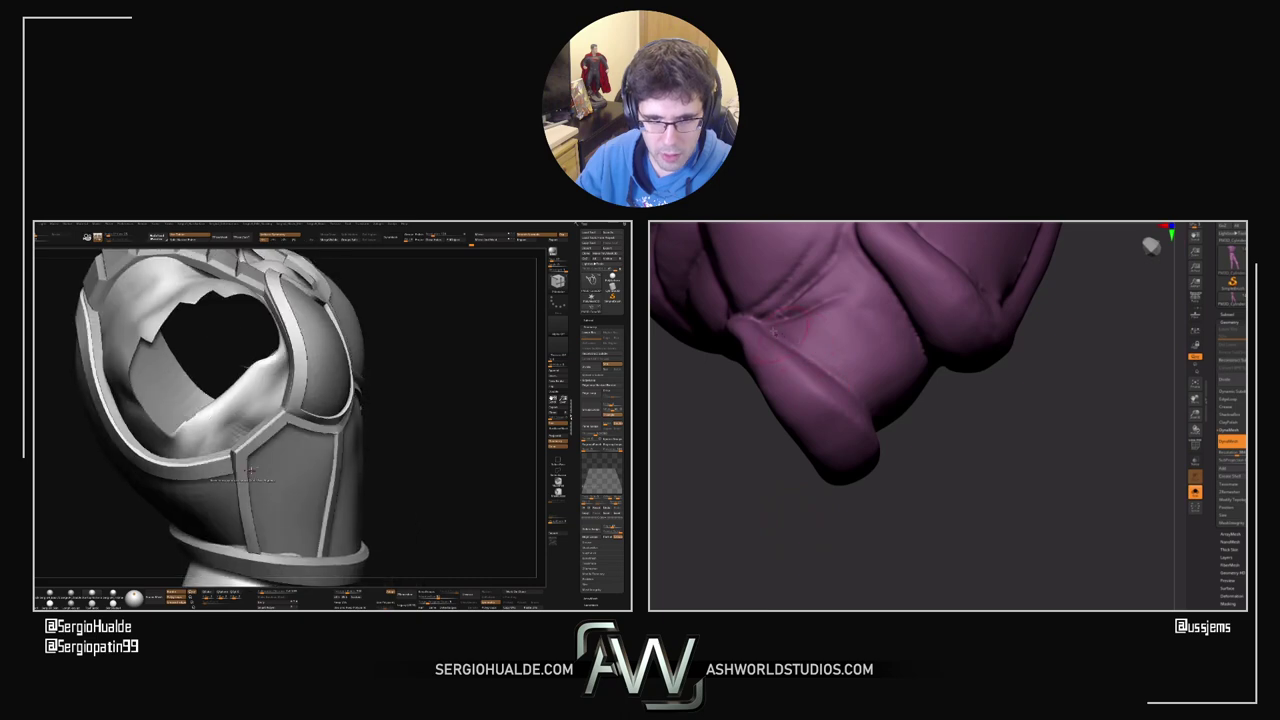
right_click_drag(850, 393, 812, 372)
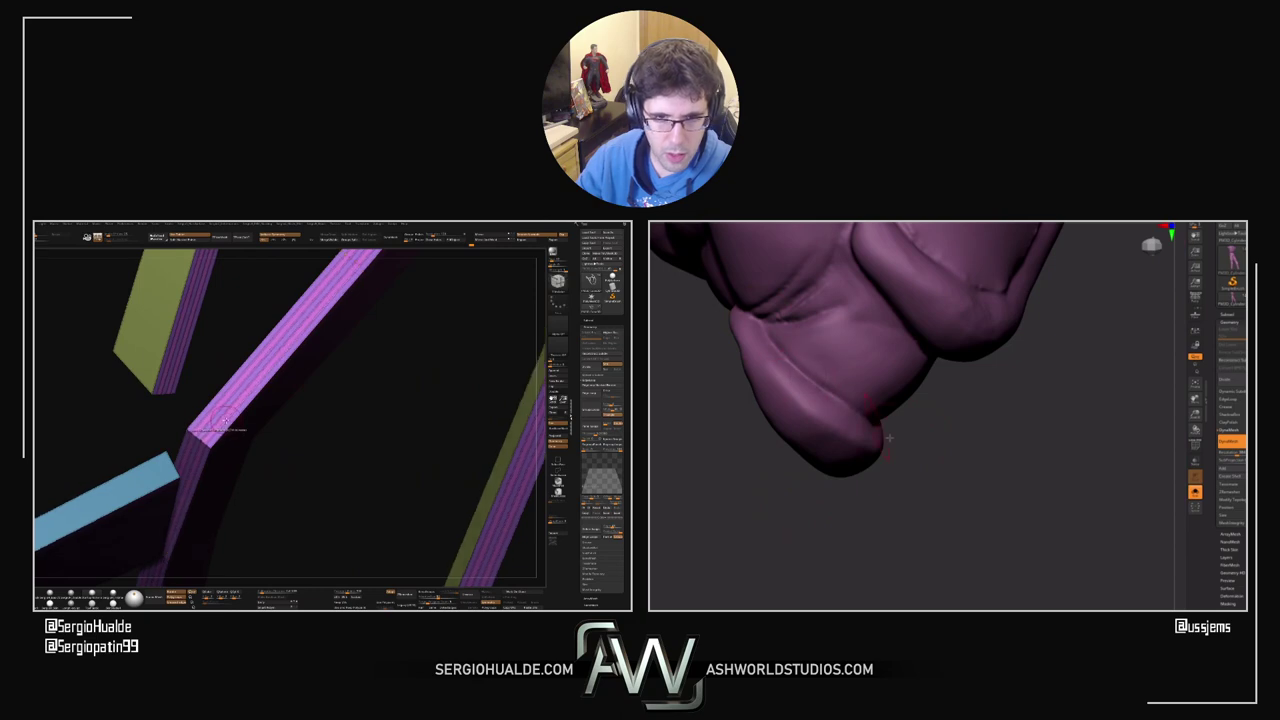
left_click_drag(900, 450, 839, 399)
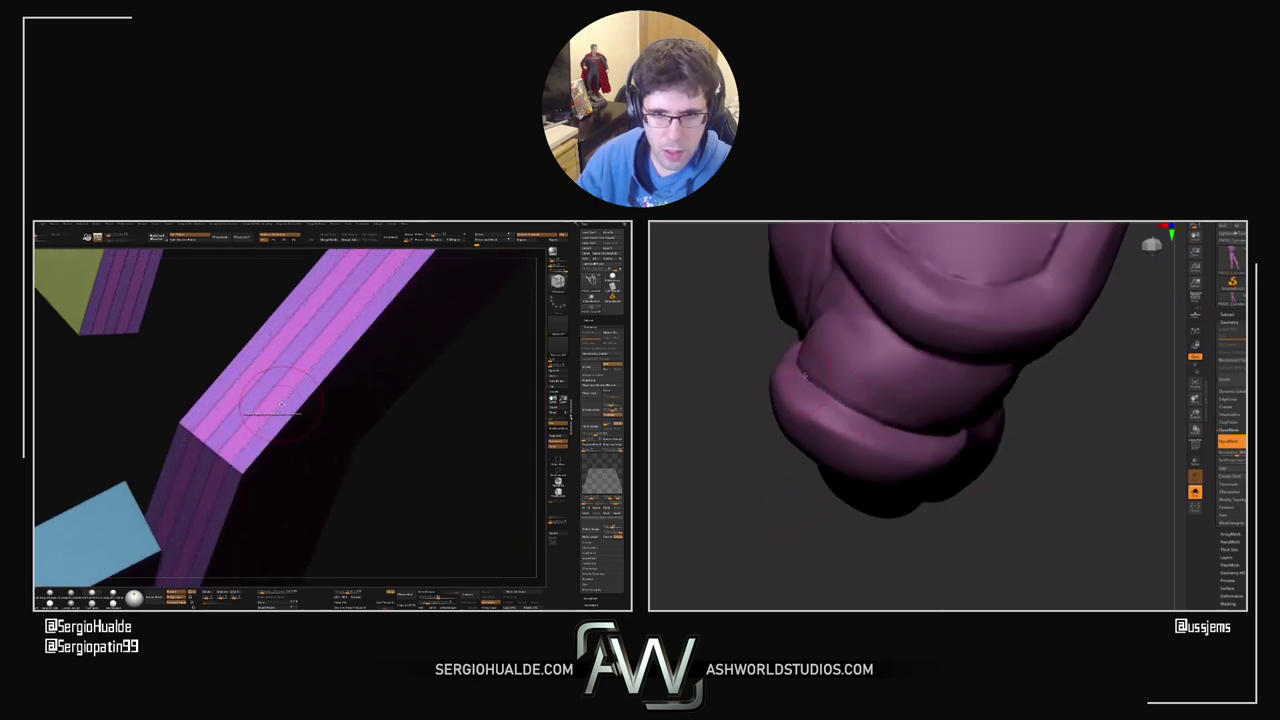
left_click_drag(940, 532, 842, 415)
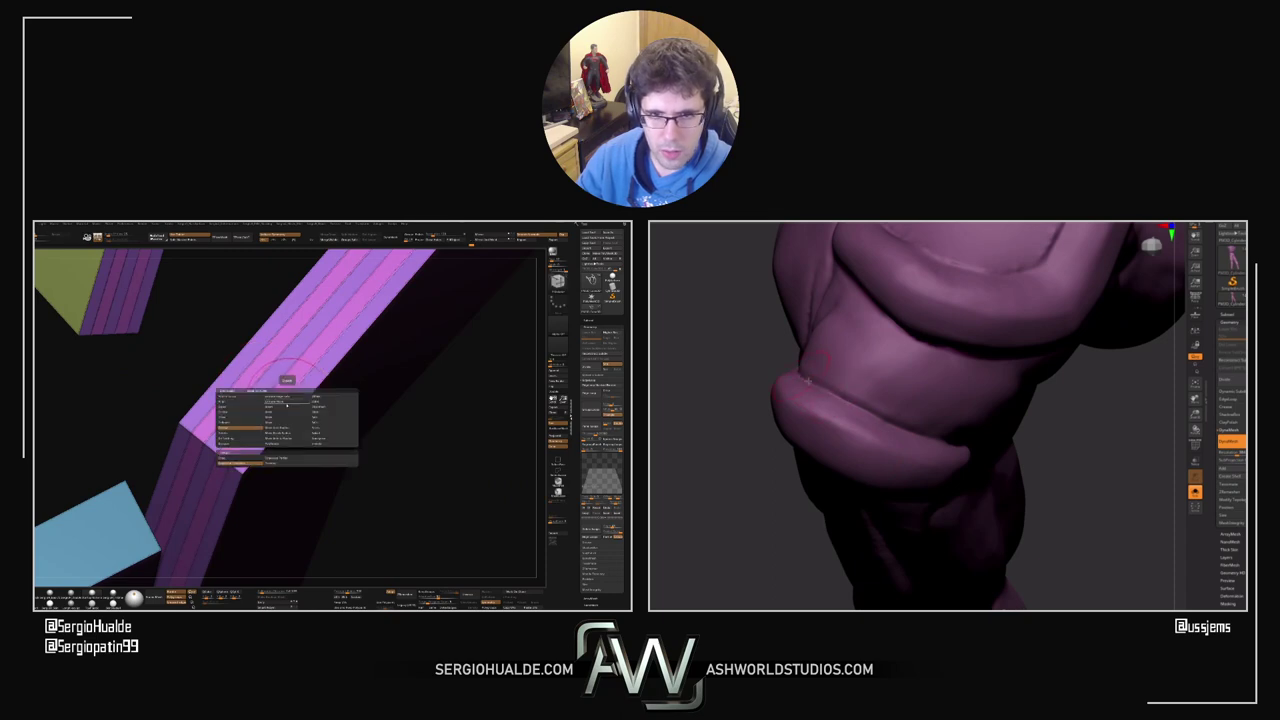
left_click_drag(757, 360, 723, 362)
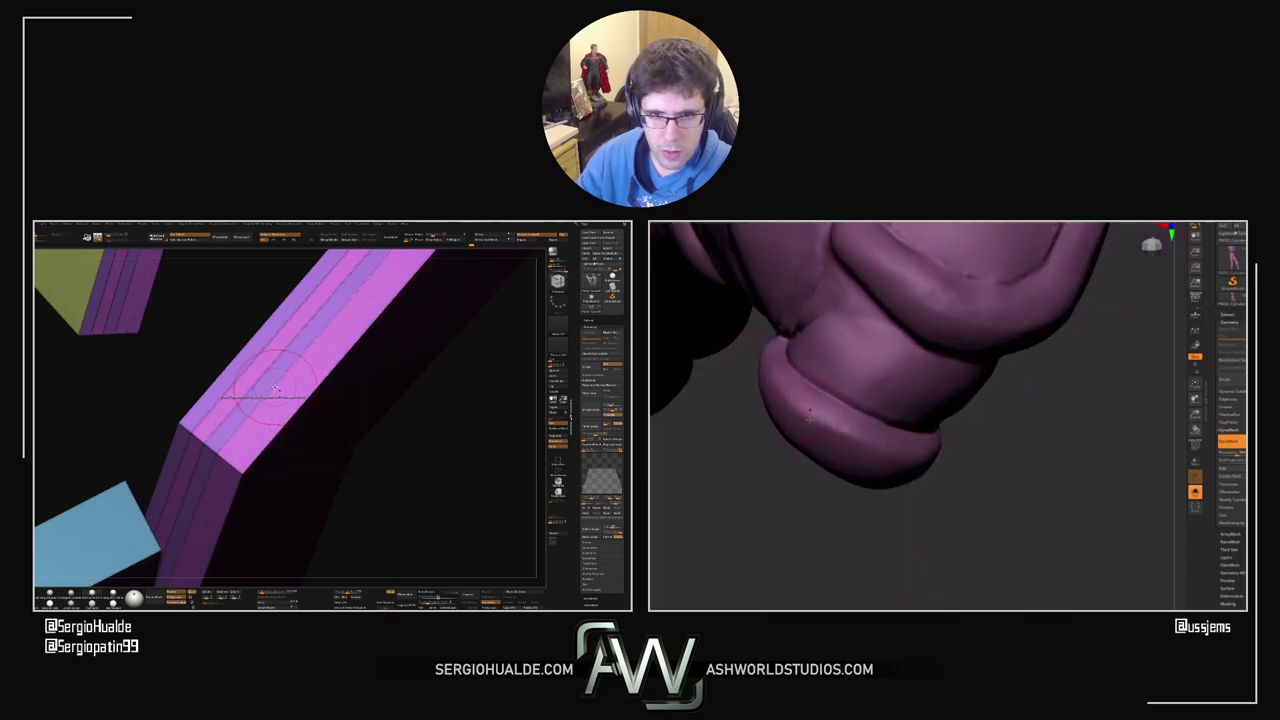
left_click_drag(809, 415, 745, 363)
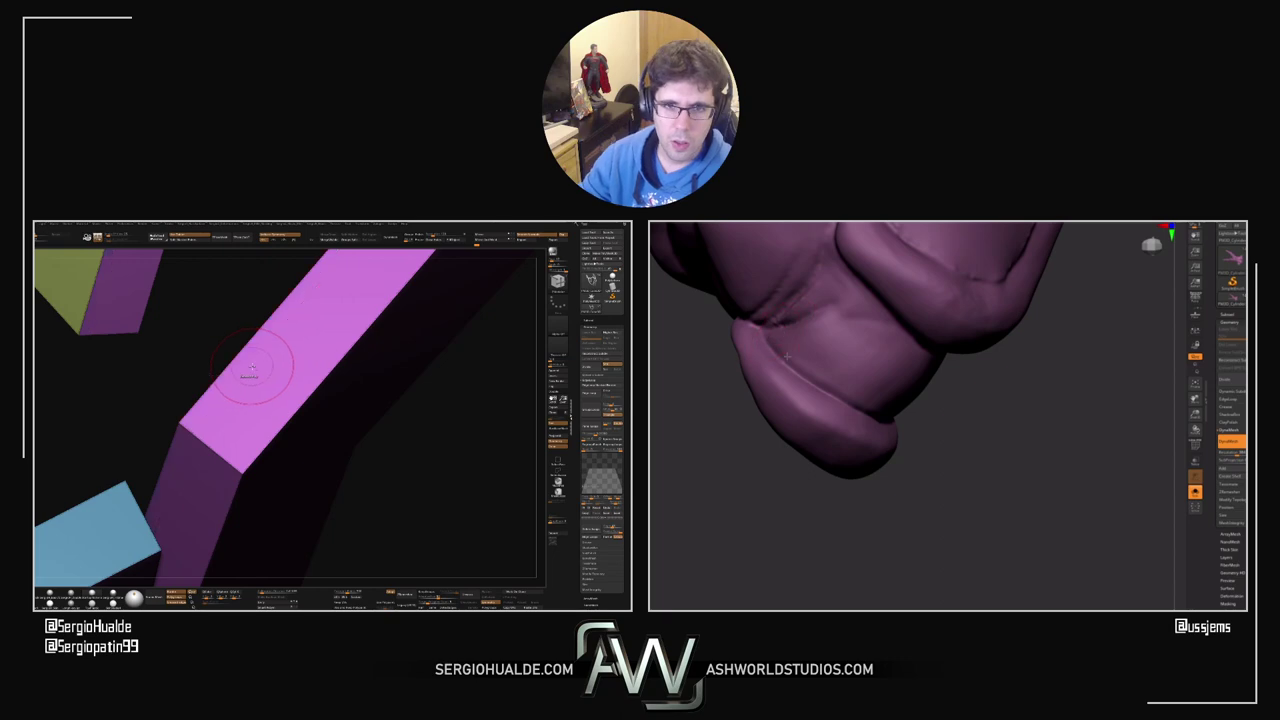
Step: Clean up the edge loops on the remaining chest strips and check the bands against the full armour
mouse_move(280, 430)
right_mouse_down()
mouse_move(290, 400)
mouse_move(280, 426)
mouse_move(262, 420)
right_mouse_up()
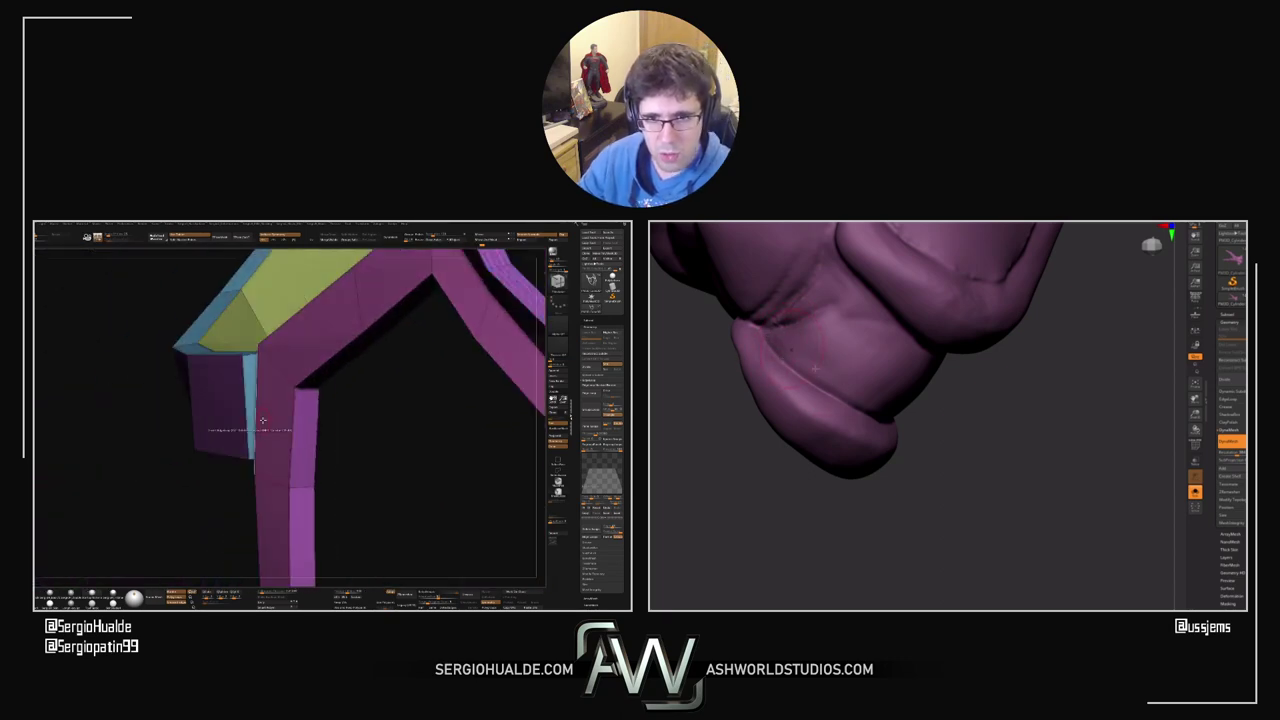
left_click_drag(298, 444, 254, 454)
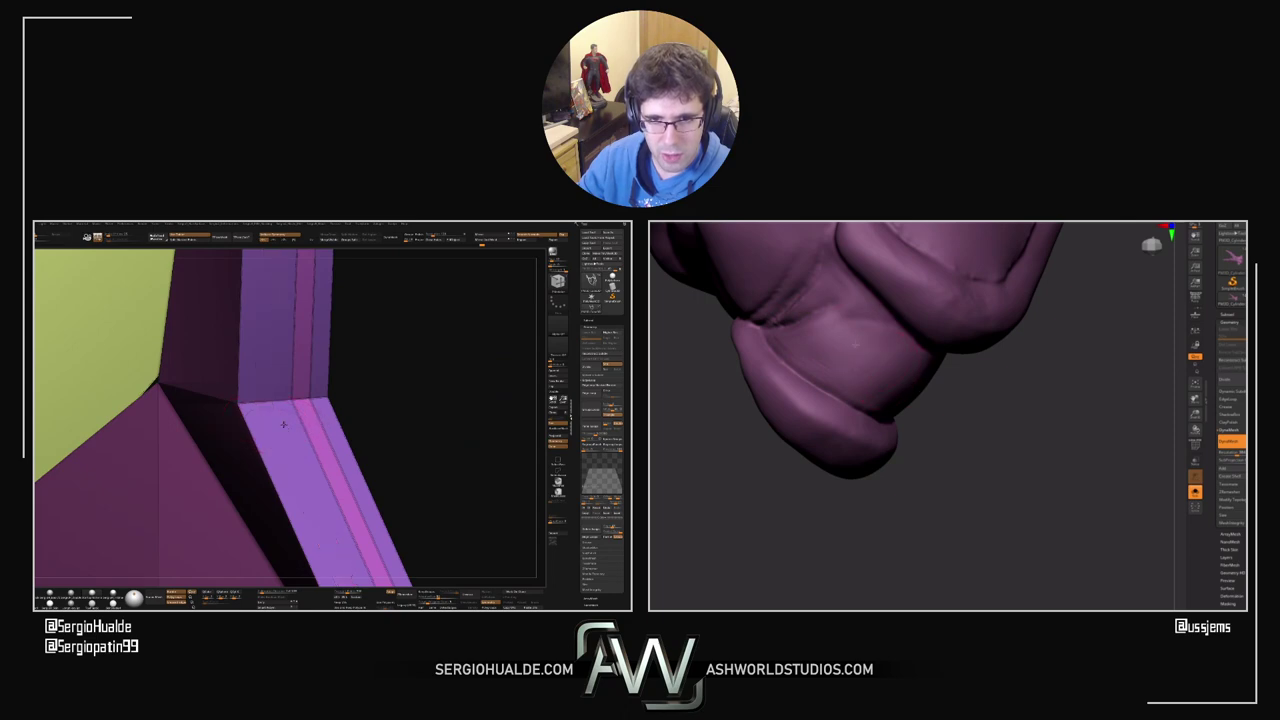
right_click_drag(320, 425, 293, 449, "ctrl")
mouse_move(293, 450)
left_mouse_down()
mouse_move(297, 467)
mouse_move(307, 430)
left_mouse_up()
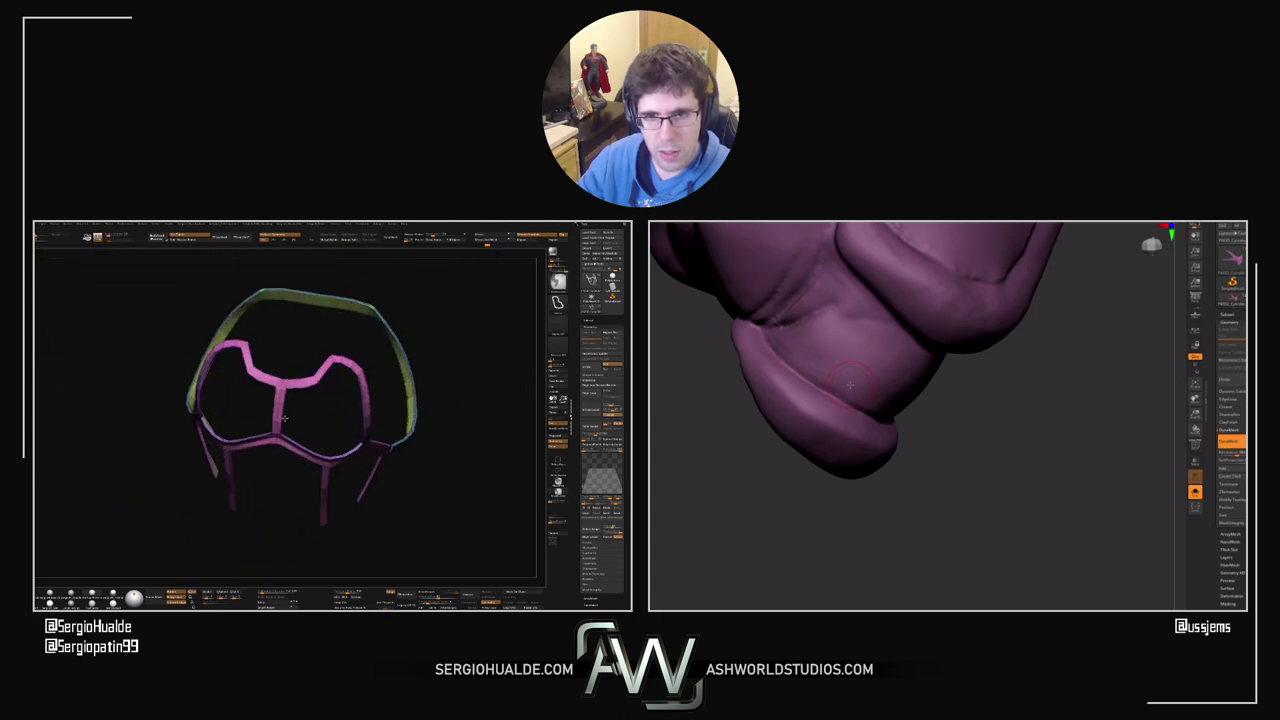
mouse_move(285, 419)
right_mouse_down("ctrl")
mouse_move(278, 459)
mouse_move(298, 404)
mouse_move(294, 421)
right_mouse_up("ctrl")
key("shift+f")
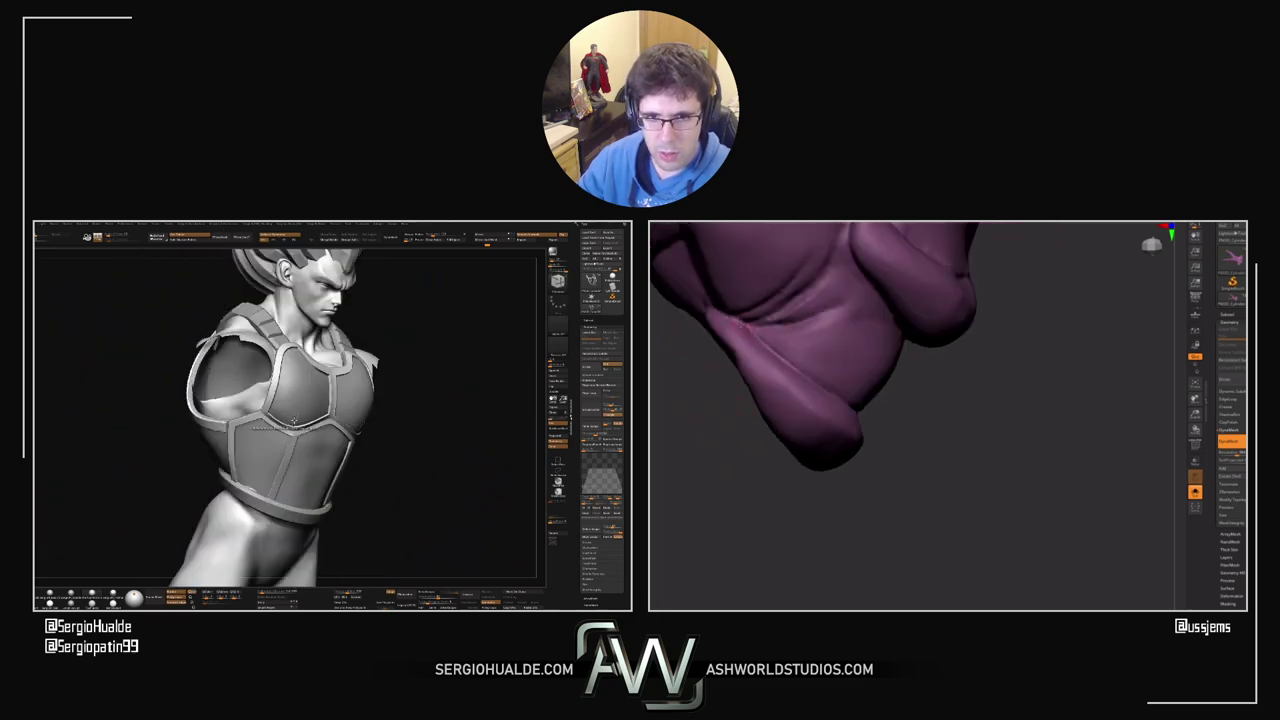
left_click_drag(292, 420, 285, 458)
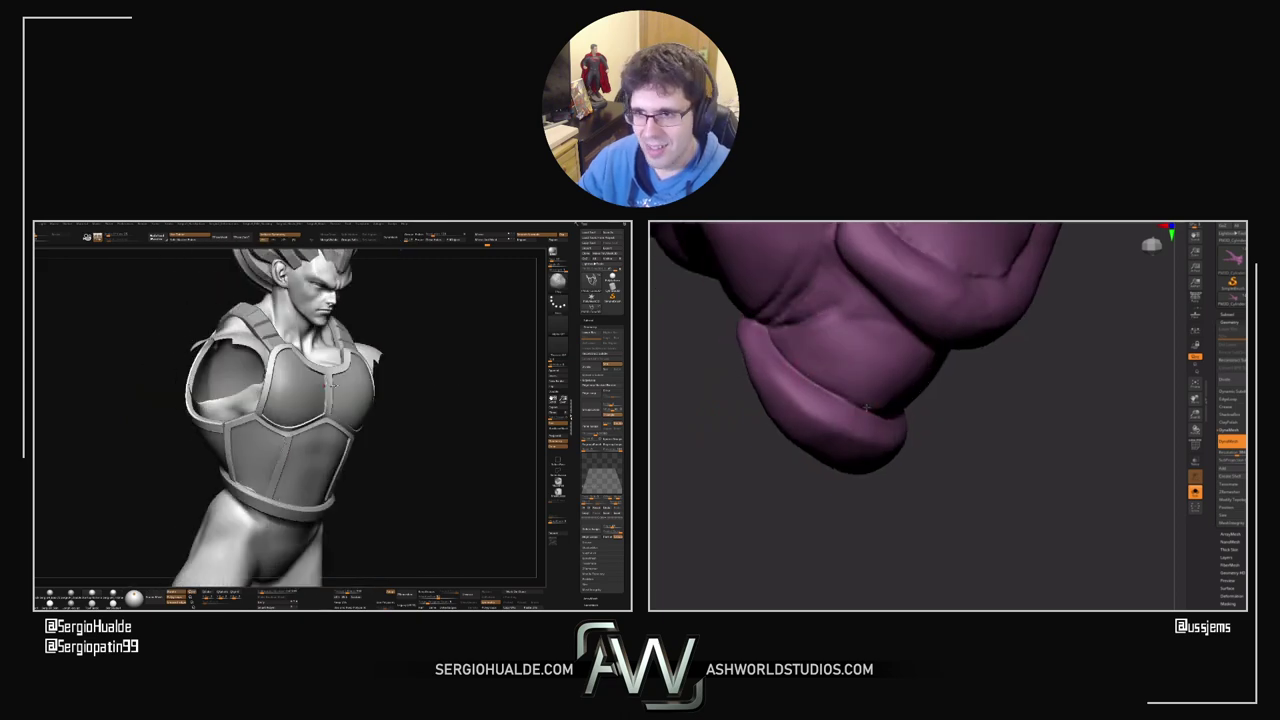
Step: Sculpt the folds where the second character's sleeve cuff meets the torso while inspecting the polygons of the armour's neckline strip
left_click_drag(449, 374, 358, 402, "alt")
mouse_move(358, 402)
right_mouse_down()
mouse_move(346, 446)
mouse_move(366, 428)
mouse_move(388, 490)
mouse_move(370, 379)
mouse_move(365, 402)
right_mouse_up()
left_click(368, 425, "ctrl+shift")
key("shift+f")
key("shift+s")
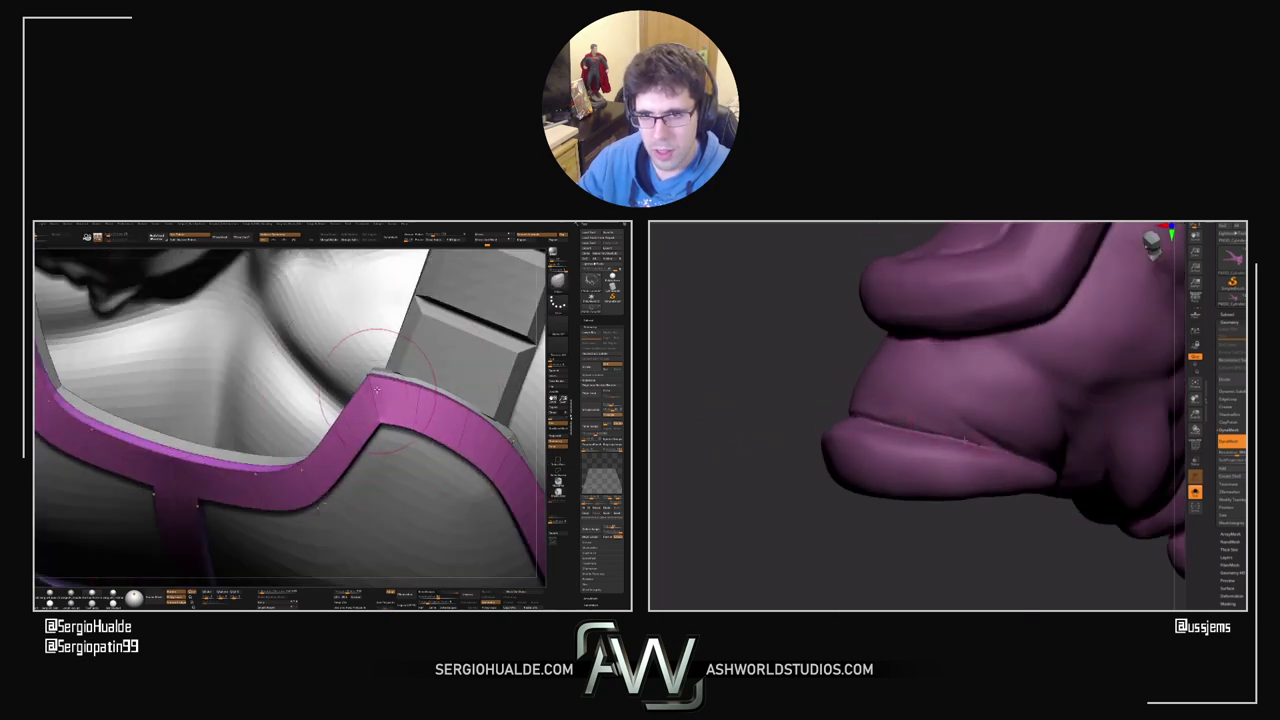
mouse_move(412, 390)
right_mouse_down()
mouse_move(390, 396)
mouse_move(436, 376)
mouse_move(416, 420)
right_mouse_up()
left_click_drag(968, 575, 960, 560)
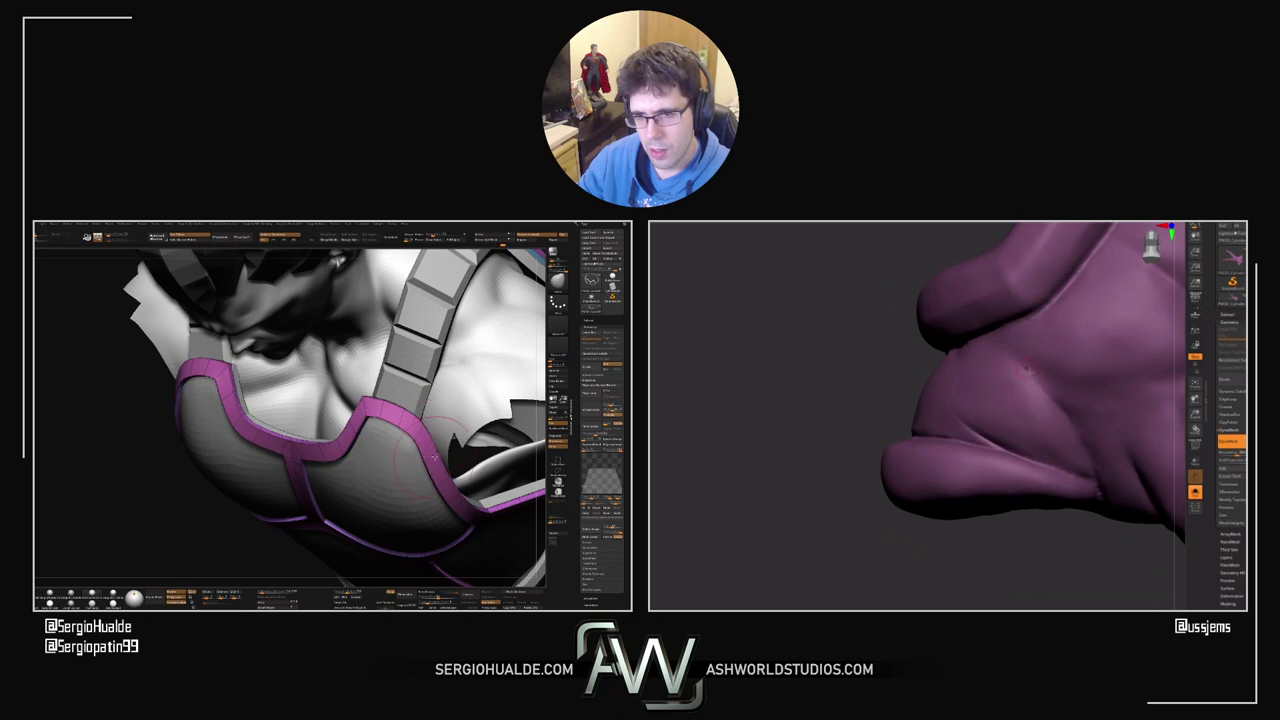
mouse_move(433, 461)
right_mouse_down()
mouse_move(440, 440)
mouse_move(447, 472)
mouse_move(427, 474)
mouse_move(436, 437)
mouse_move(362, 385)
right_mouse_up()
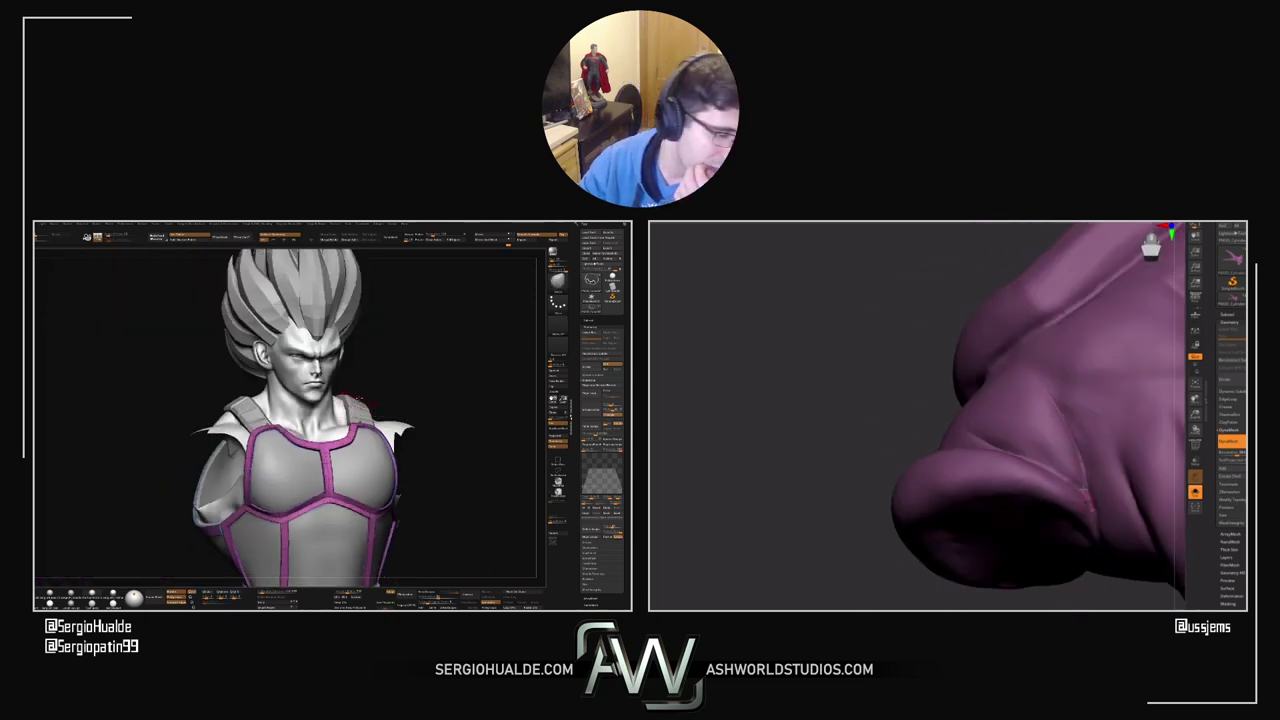
right_click_drag(360, 414, 368, 436)
mouse_move(352, 372)
right_mouse_down("ctrl")
mouse_move(372, 414)
mouse_move(342, 441)
right_mouse_up("ctrl")
Step: Isolate the neckline strip and bevel the edge at its sharp corner beside the shoulder strap with ZModeler
key("alt+s")
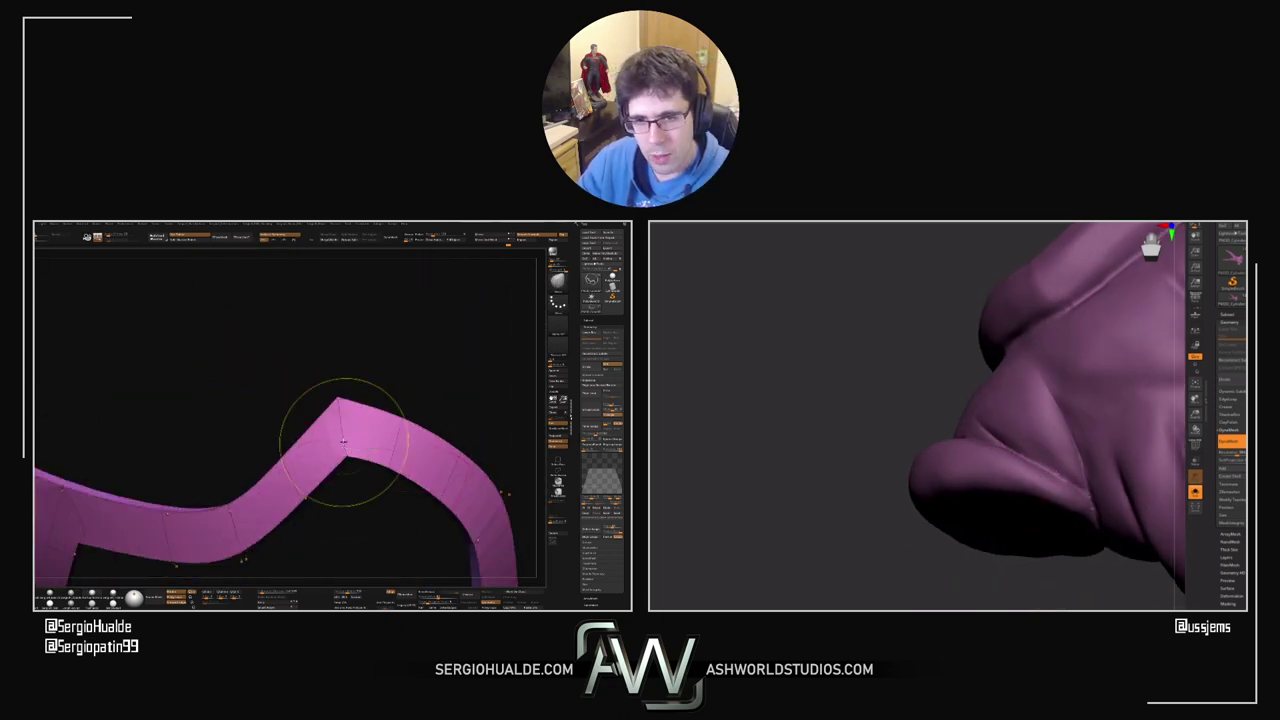
key("b")
key("z")
key("m")
key("space")
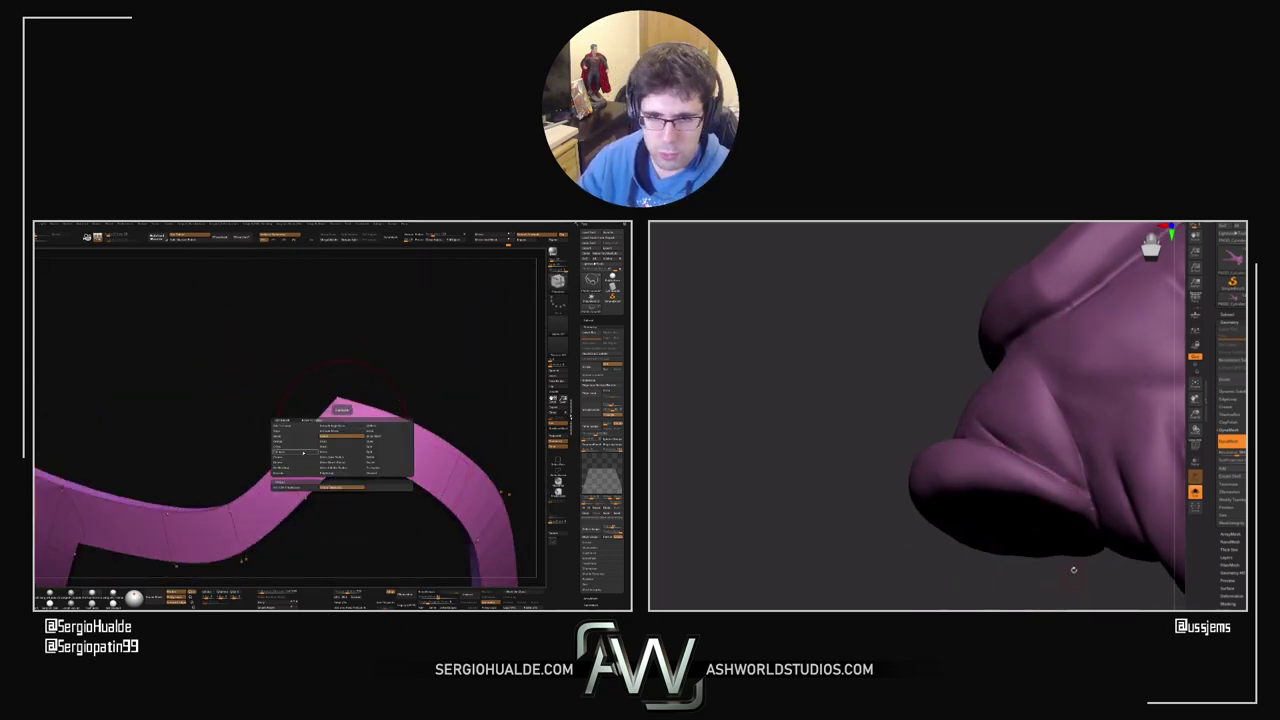
left_click(310, 437)
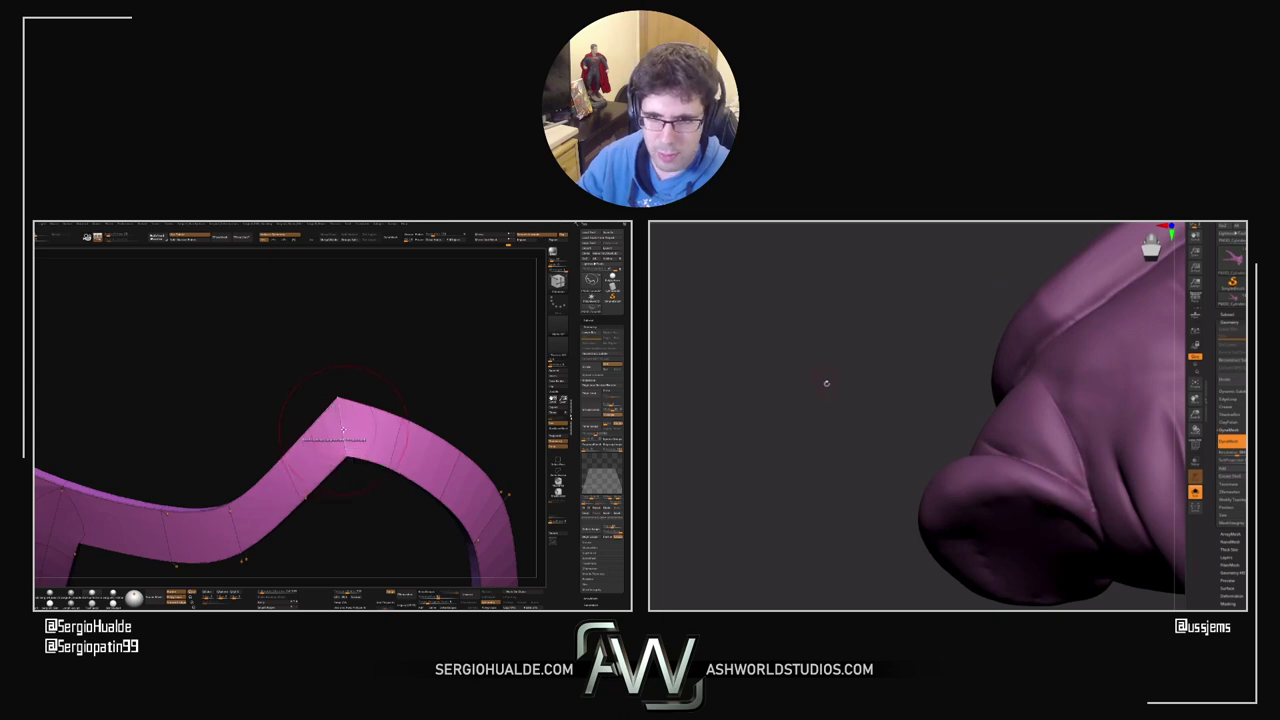
left_click_drag(340, 441, 350, 432)
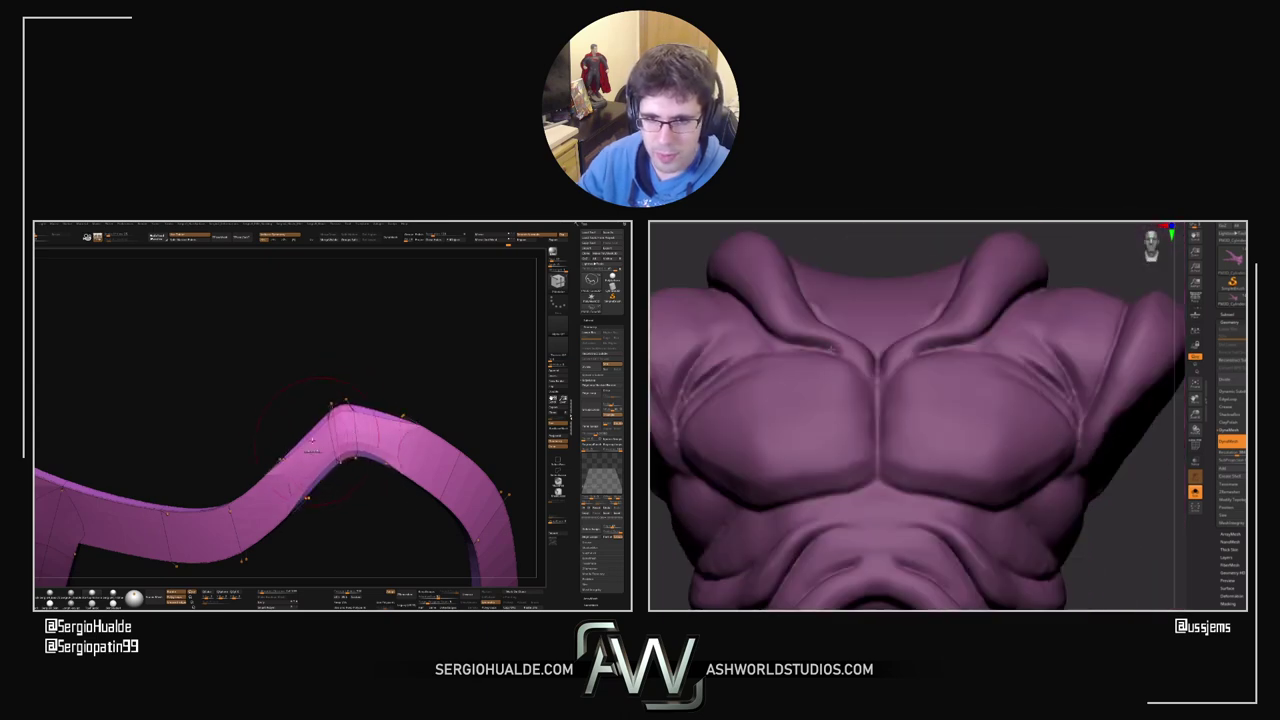
Step: Tidy the edges beside the neckline strip's bevelled corner and restore the full armour in plain shading
right_click_drag(348, 432, 283, 474)
key("space")
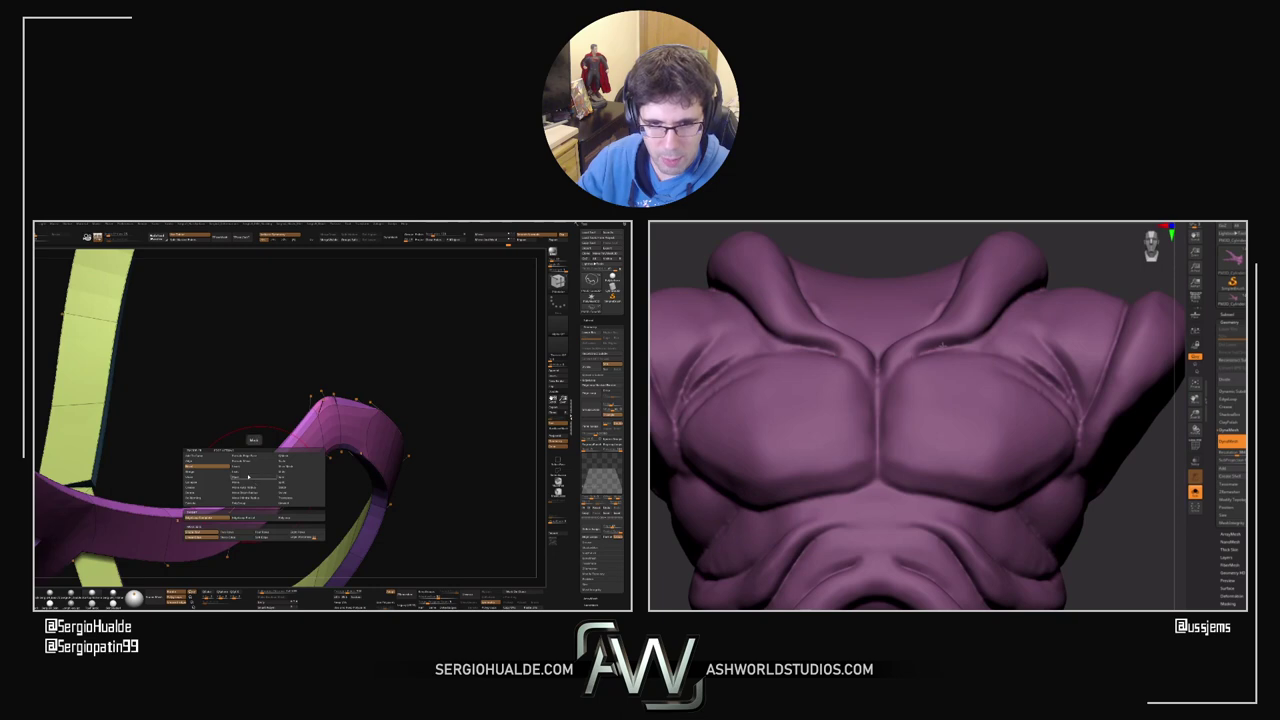
left_click(223, 489)
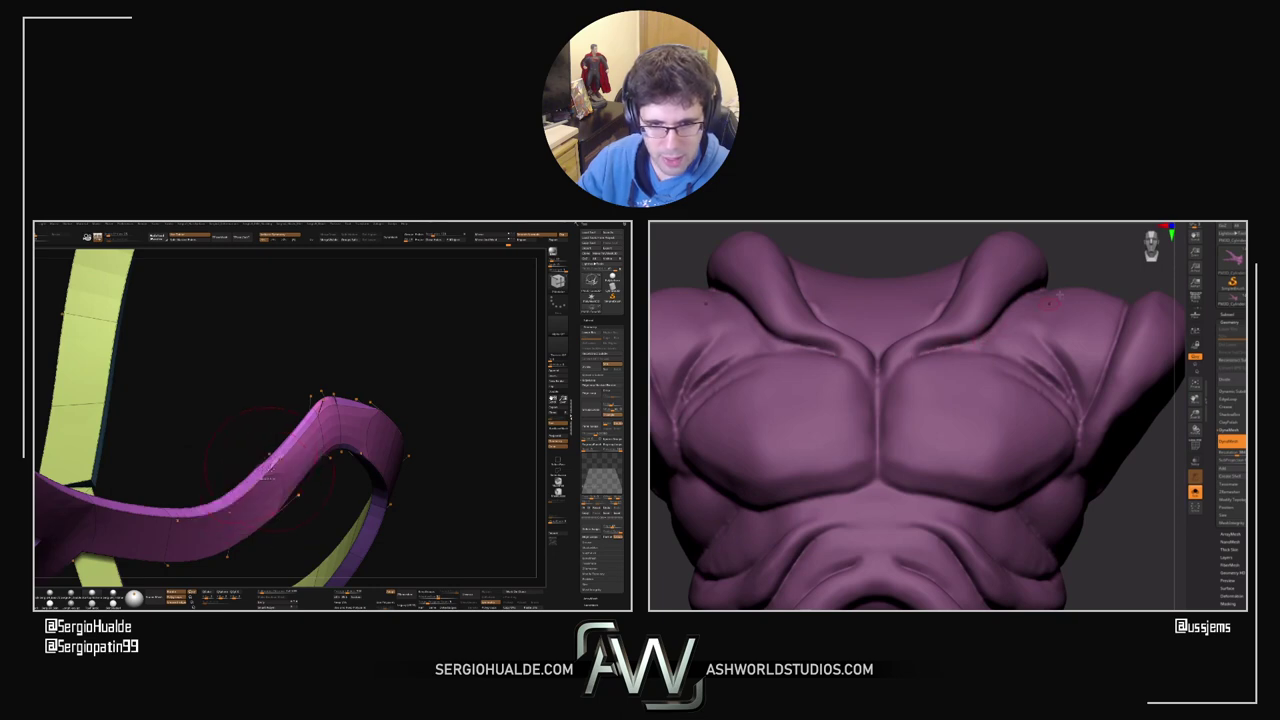
right_click_drag(258, 478, 285, 416)
left_click(231, 459)
mouse_move(285, 416)
right_mouse_down("ctrl")
mouse_move(285, 380)
mouse_move(280, 466)
mouse_move(281, 400)
right_mouse_up("ctrl")
key("shift+f")
key("shift+alt+s")
Step: Sculpt the crease under the second character's rolled collar while reviewing the armour bands from the front, side and waist
right_click_drag(281, 500, 306, 488, "alt")
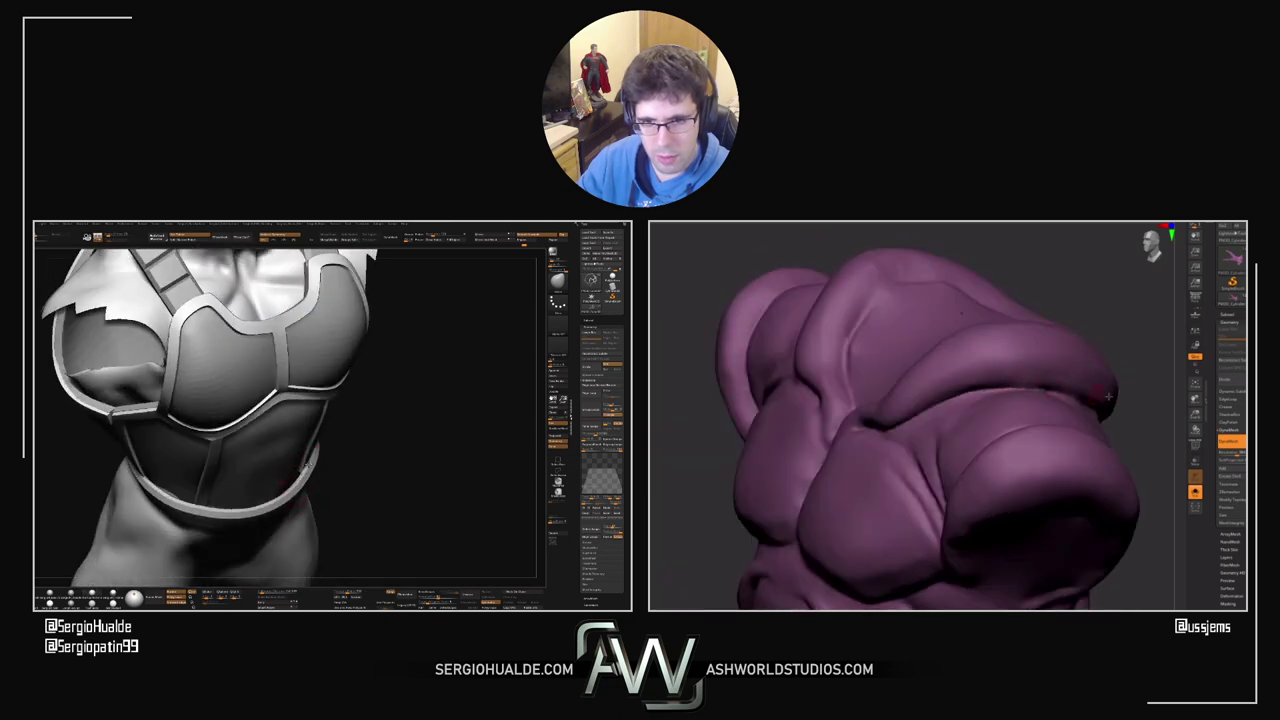
mouse_move(307, 466)
right_mouse_down()
mouse_move(308, 450)
mouse_move(284, 453)
mouse_move(308, 448)
mouse_move(314, 466)
right_mouse_up()
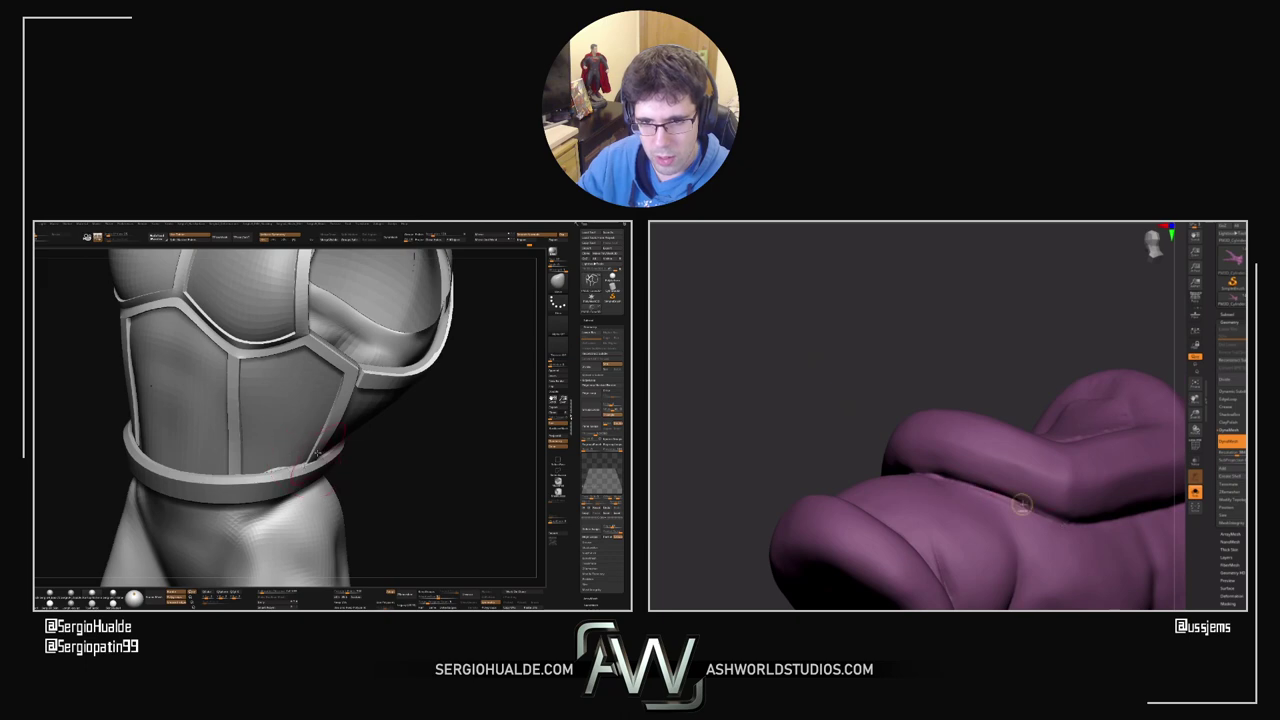
right_click_drag(315, 466, 292, 410, "ctrl")
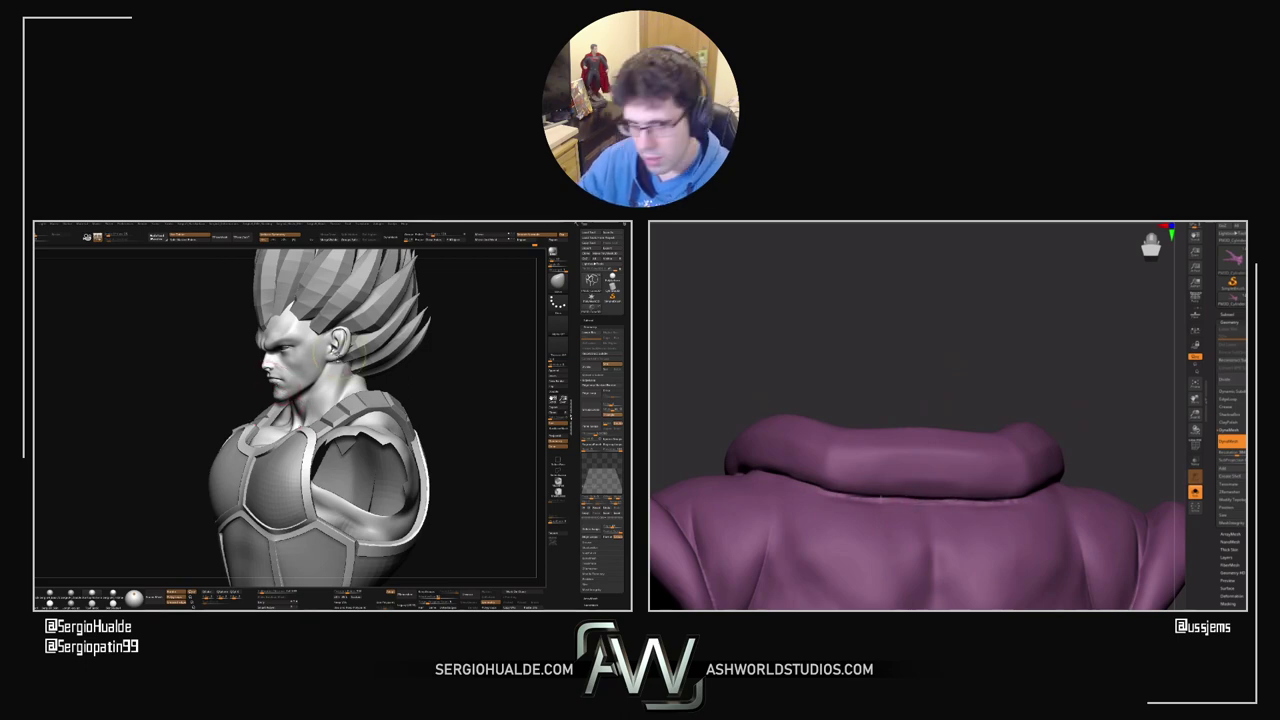
mouse_move(347, 352)
right_mouse_down("ctrl")
mouse_move(340, 440)
mouse_move(320, 451)
mouse_move(340, 446)
mouse_move(326, 412)
mouse_move(306, 440)
mouse_move(321, 433)
mouse_move(346, 468)
mouse_move(354, 415)
mouse_move(323, 460)
mouse_move(330, 428)
mouse_move(380, 418)
right_mouse_up("ctrl")
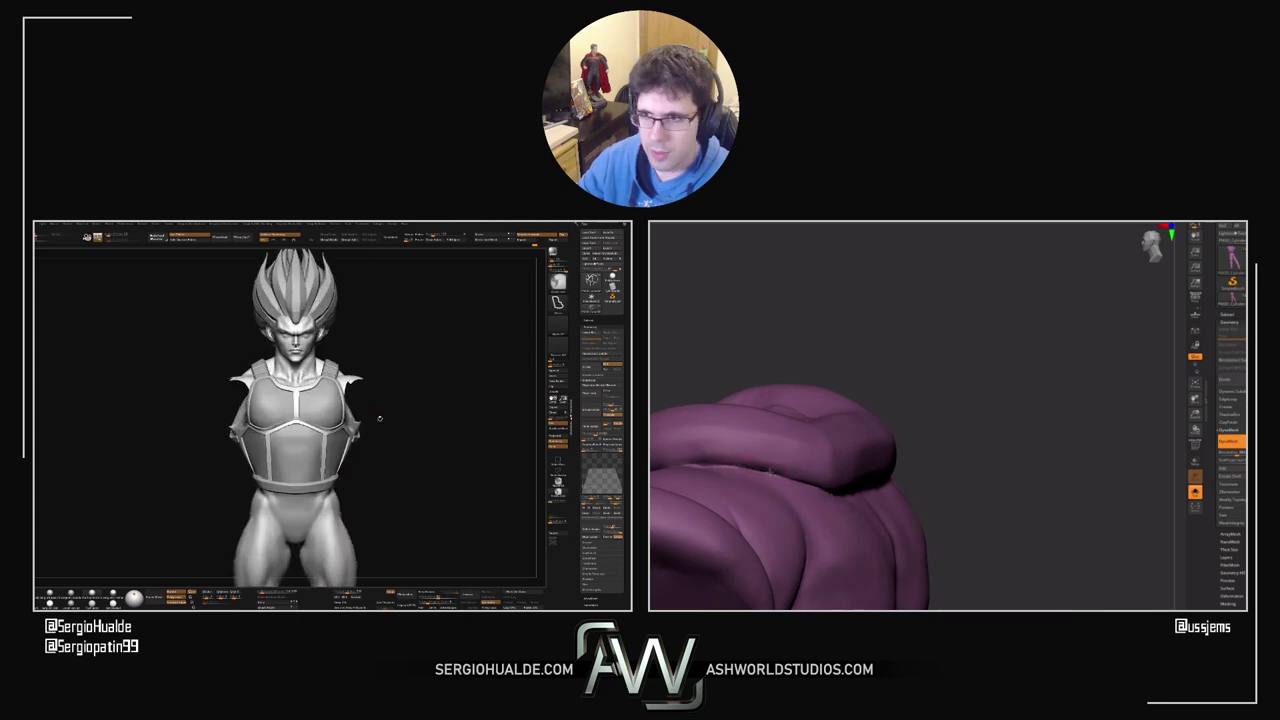
left_click(590, 320)
key("b")
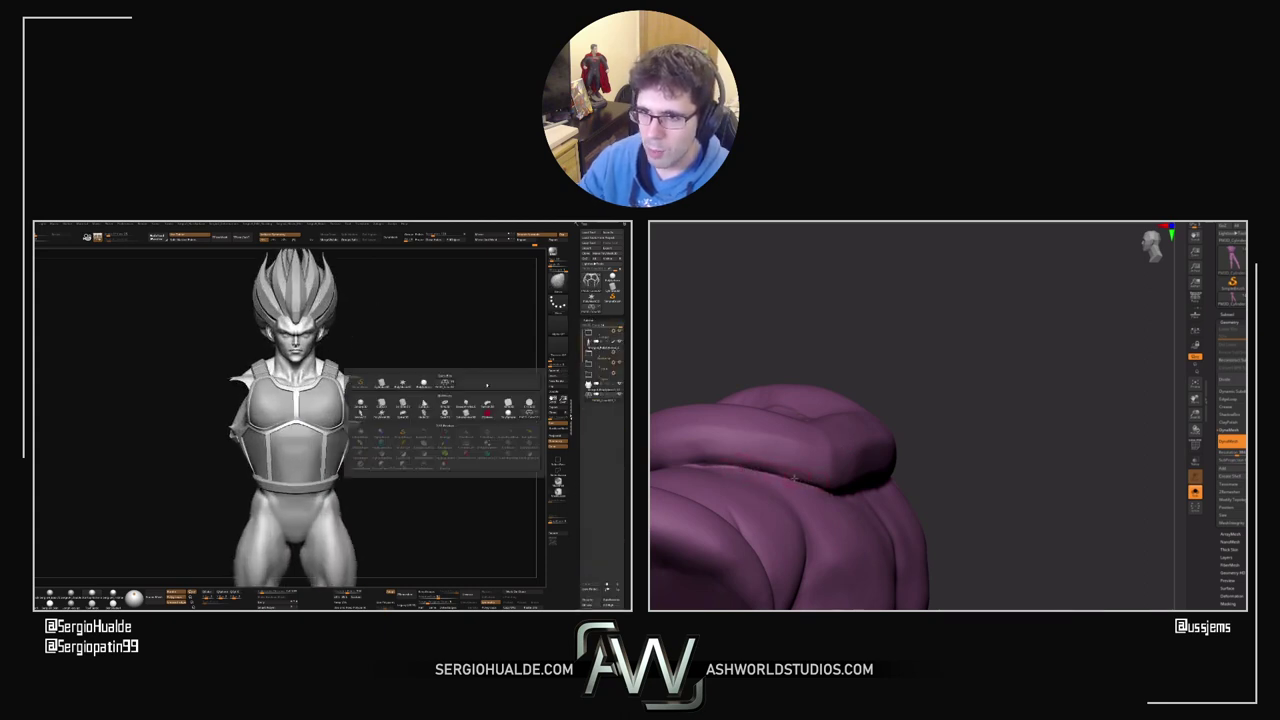
left_click(401, 403)
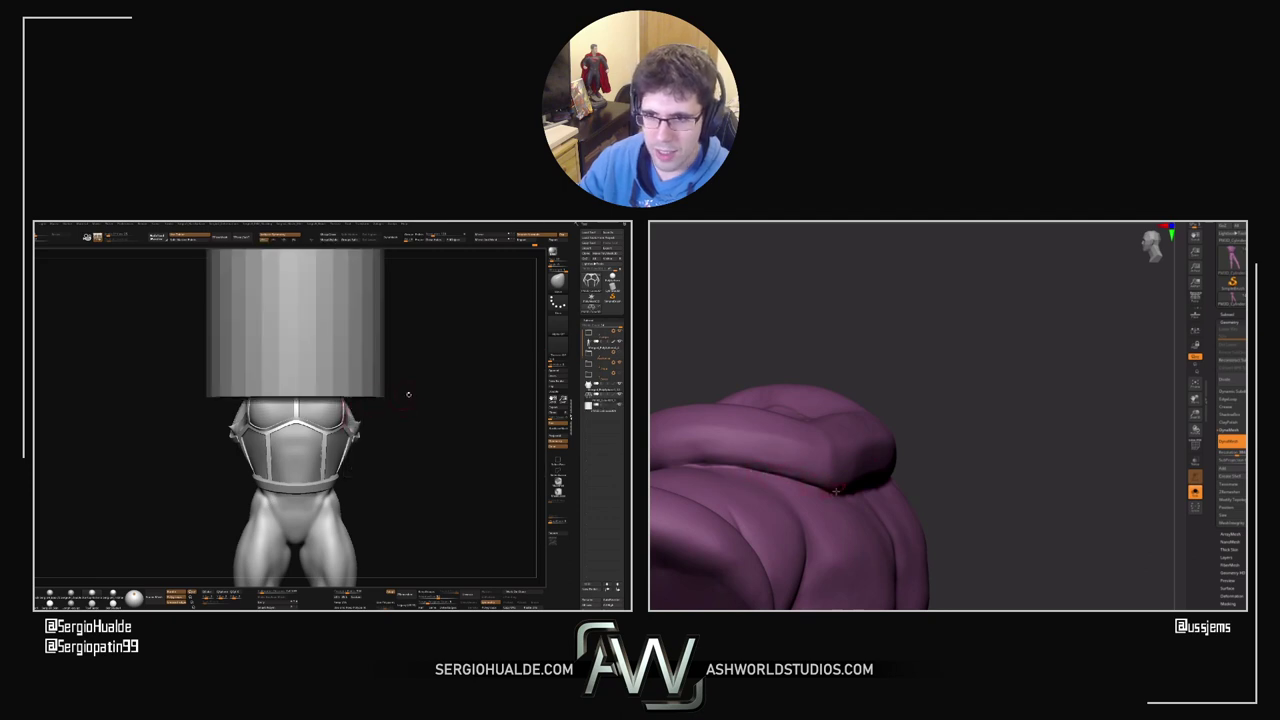
left_click_drag(922, 502, 840, 481)
left_click(589, 408)
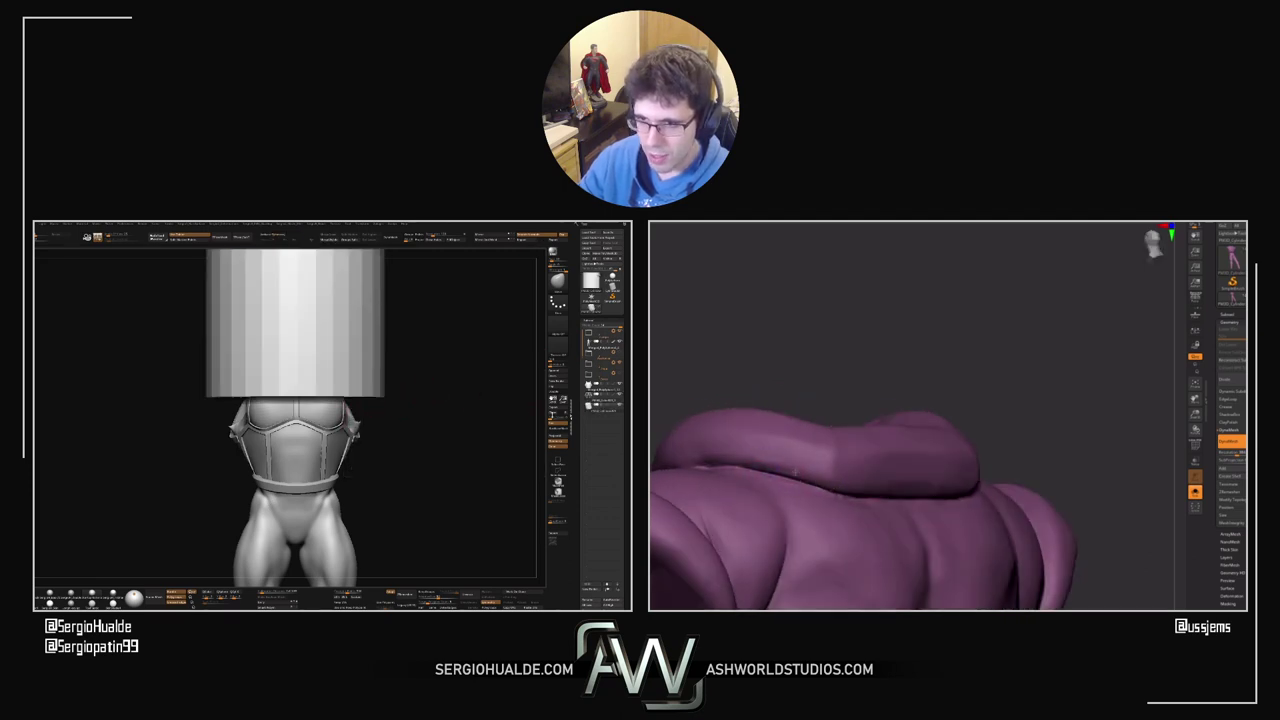
left_click(554, 395)
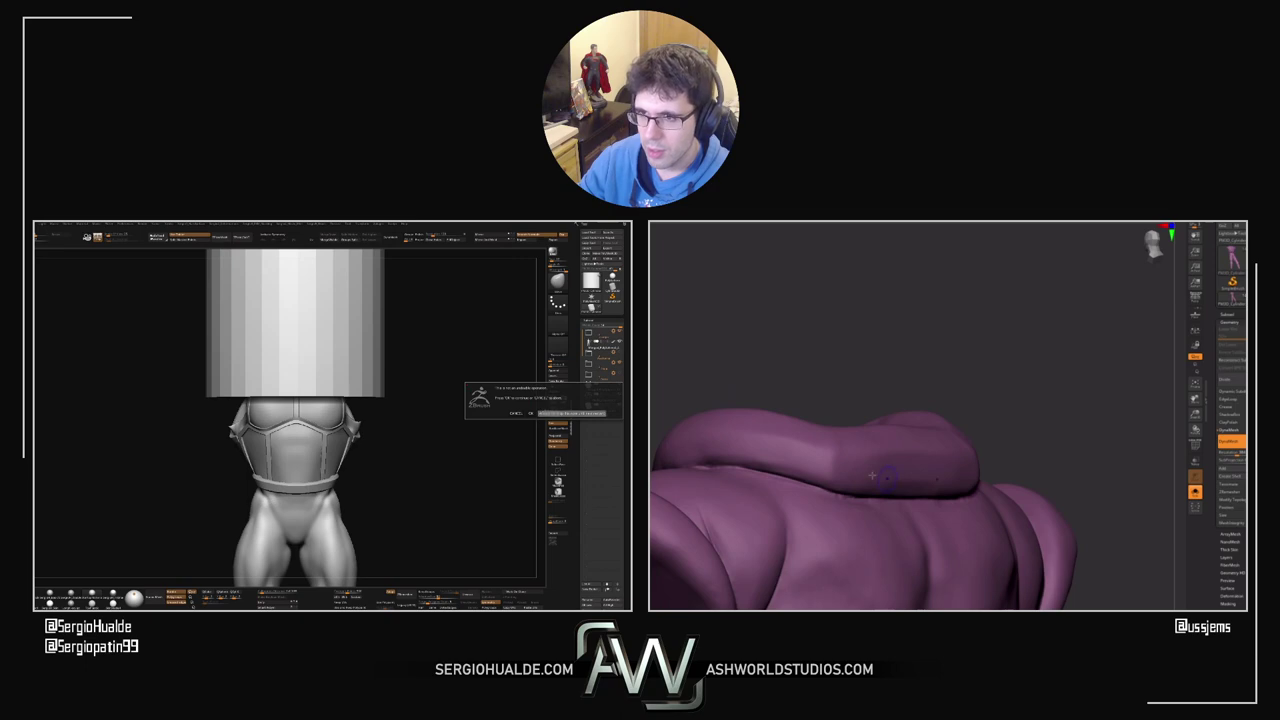
left_click(531, 413)
key("ctrl+shift+d")
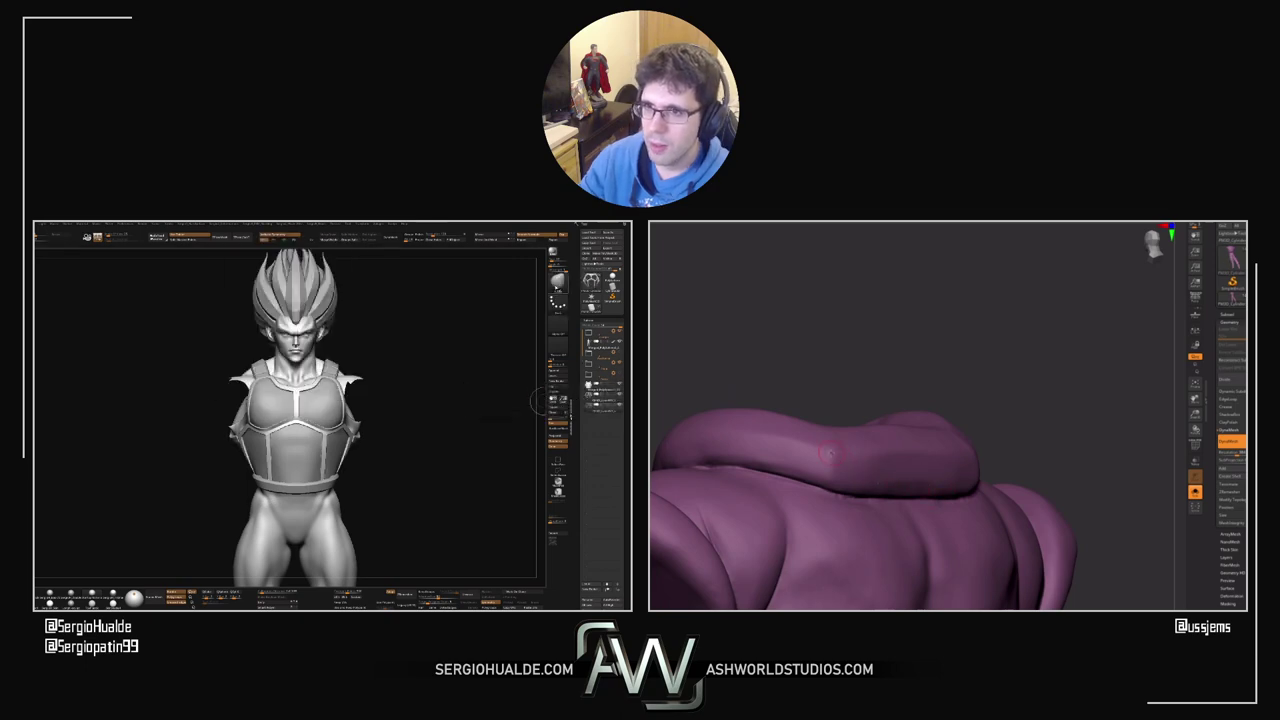
left_click(558, 289)
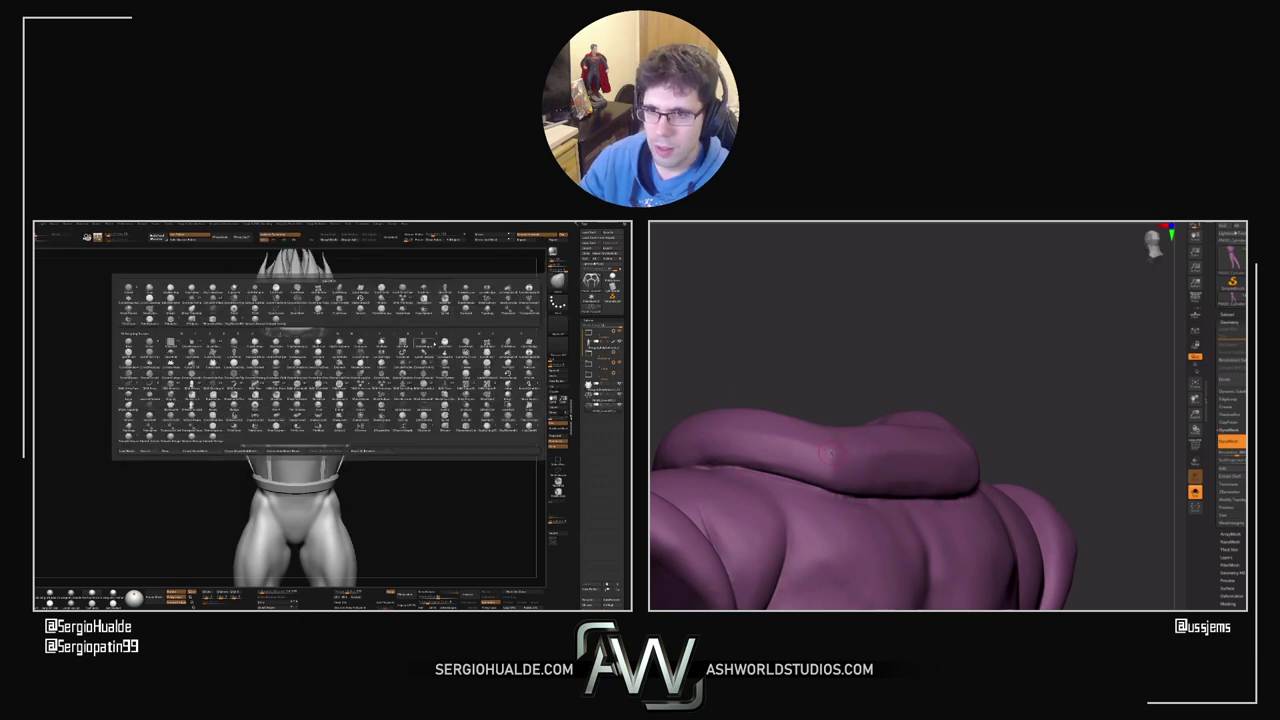
key("t")
key("r")
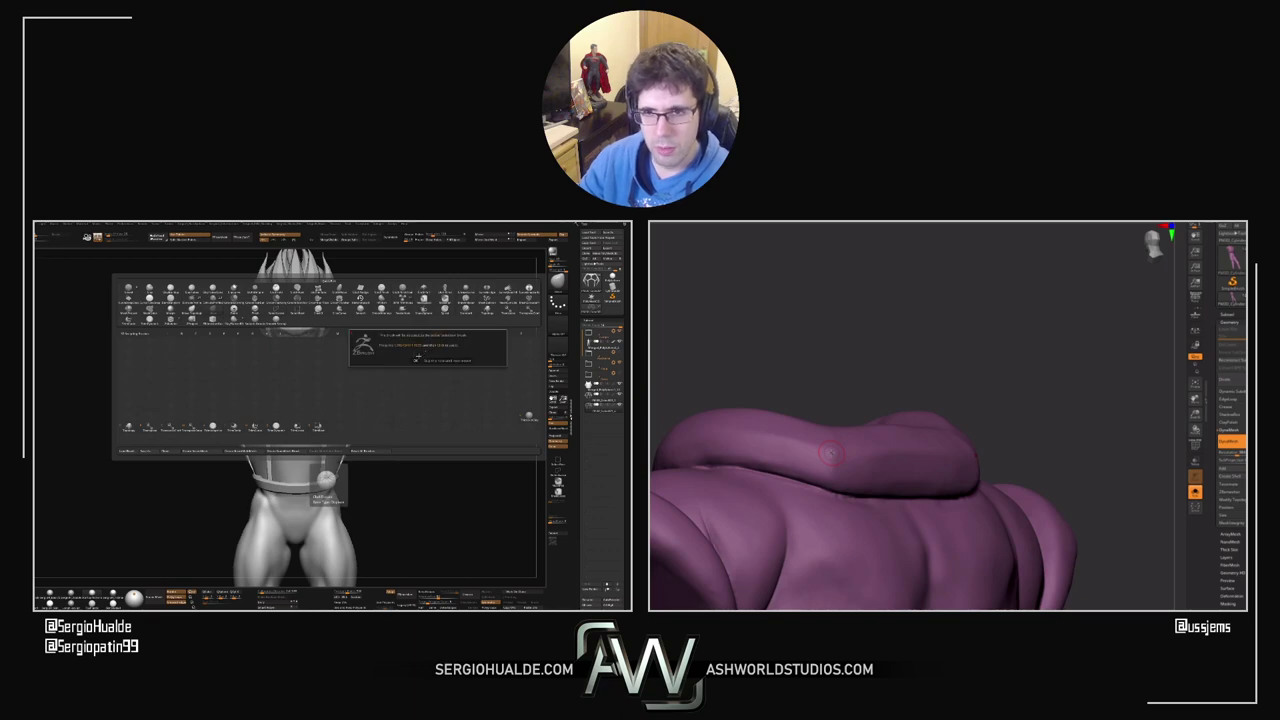
left_click(418, 361)
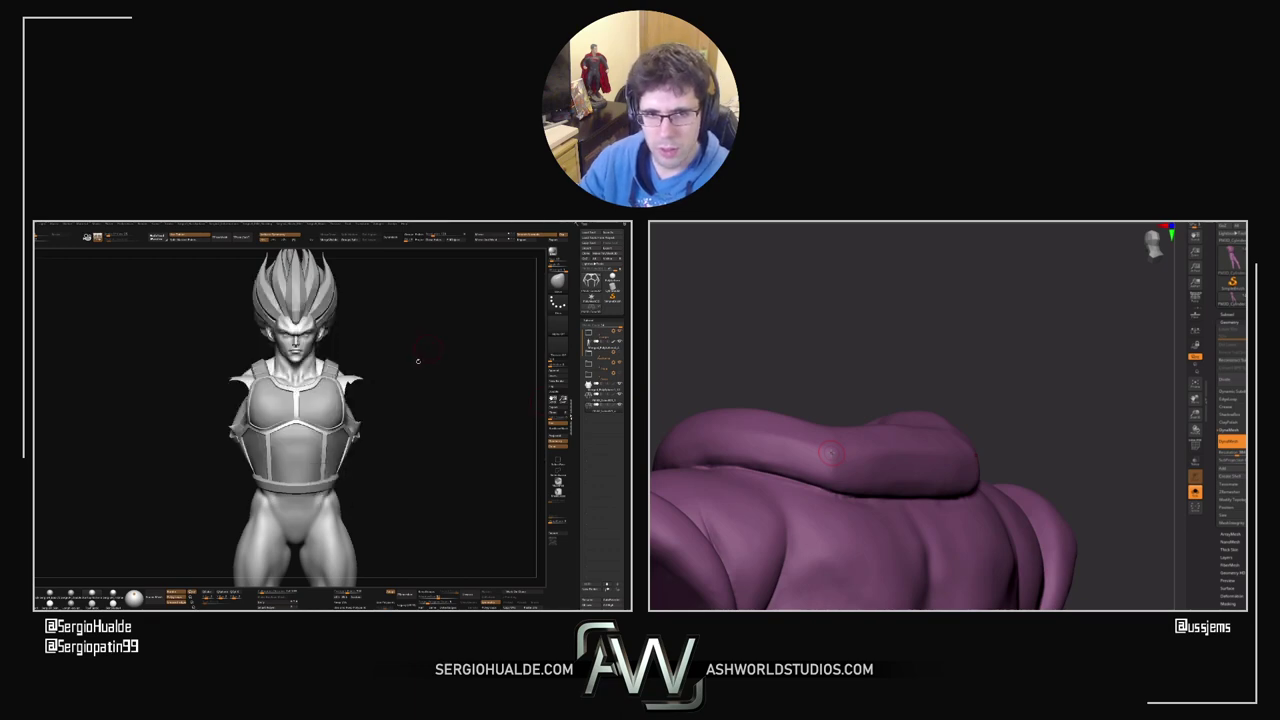
left_click(557, 283)
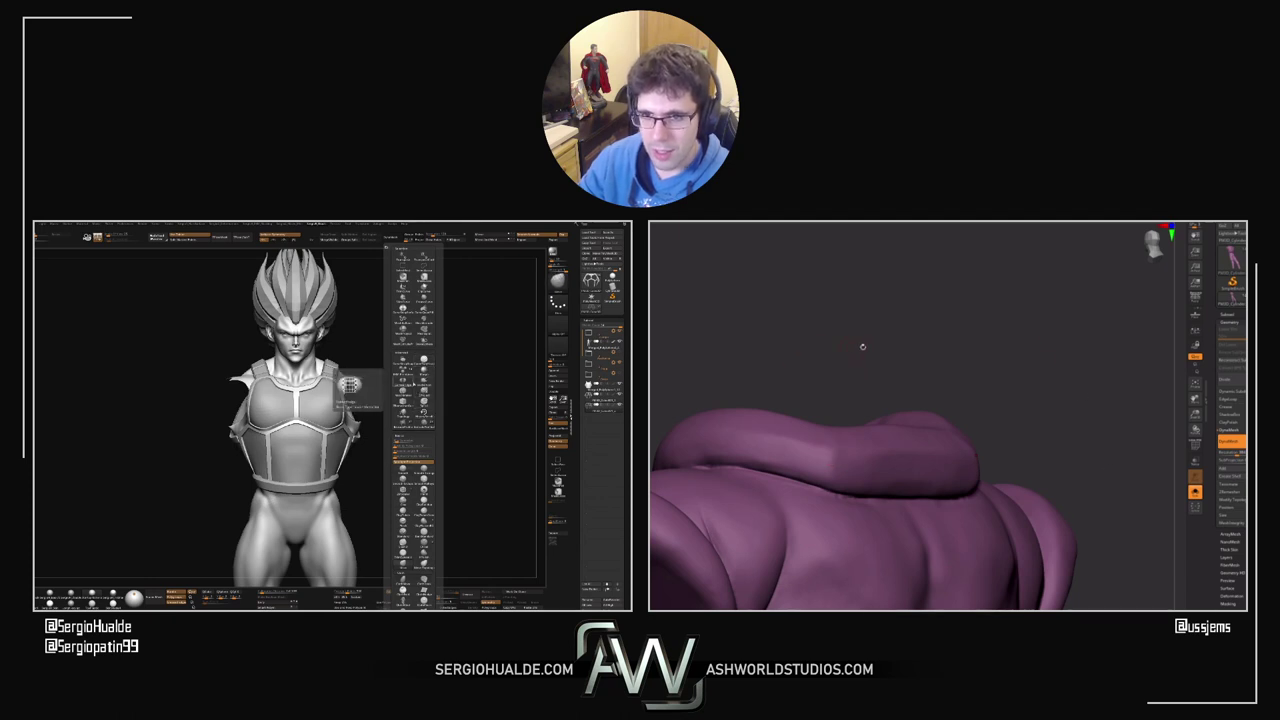
Step: Sculpt the crease under the second character's rolled collar and the folds between the shoulder and chest
mouse_move(862, 346)
left_mouse_down()
mouse_move(974, 277)
mouse_move(951, 327)
left_mouse_up()
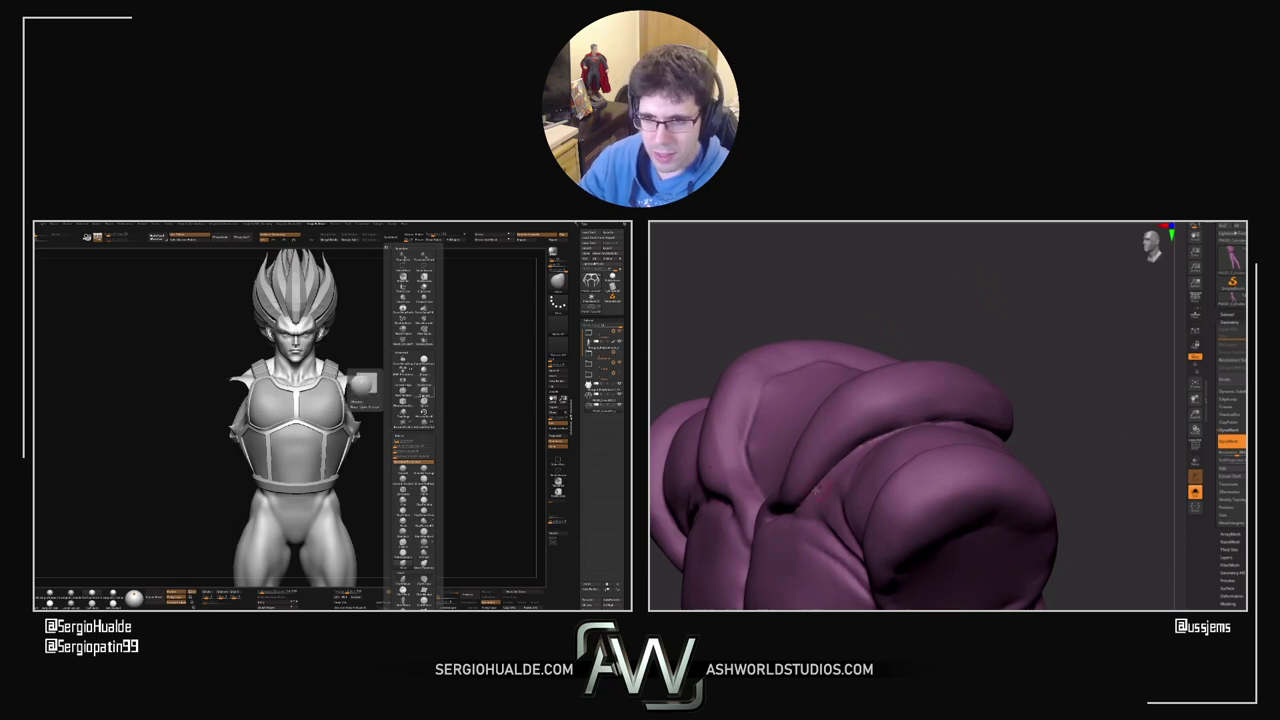
mouse_move(1044, 403)
left_mouse_down()
mouse_move(1070, 408)
mouse_move(995, 410)
left_mouse_up()
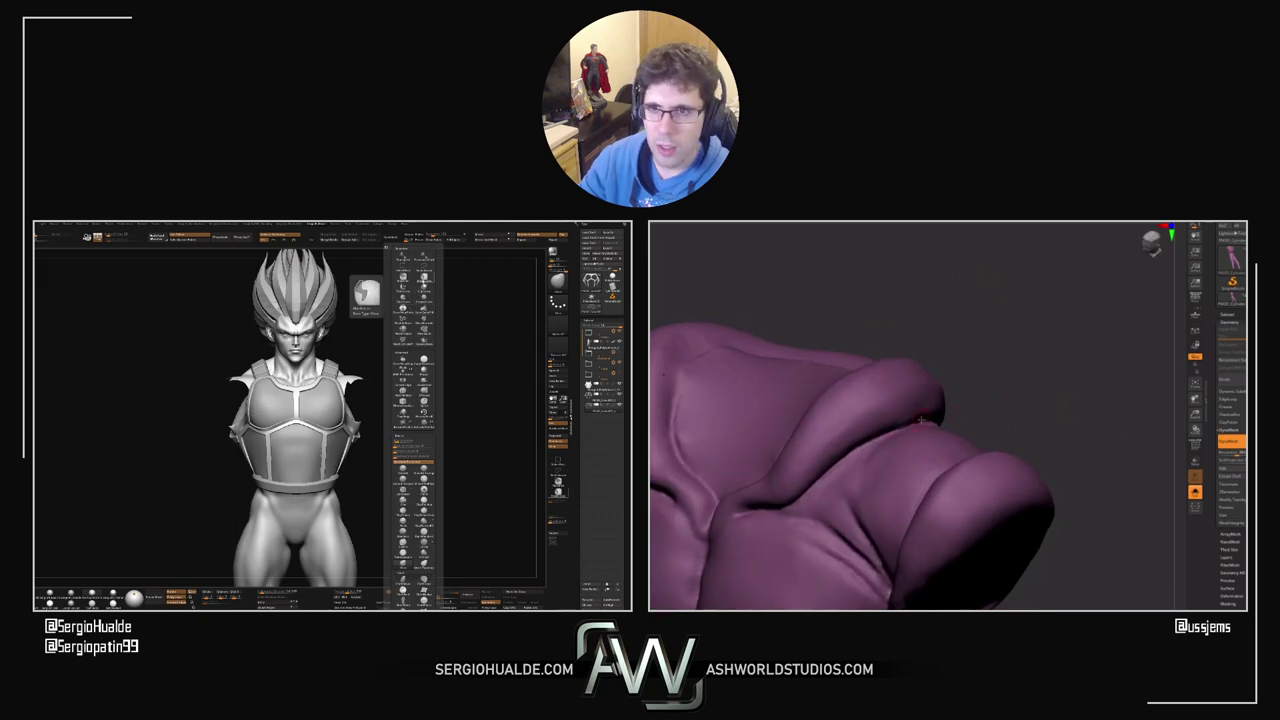
mouse_move(988, 406)
left_mouse_down()
mouse_move(880, 425)
mouse_move(919, 415)
left_mouse_up()
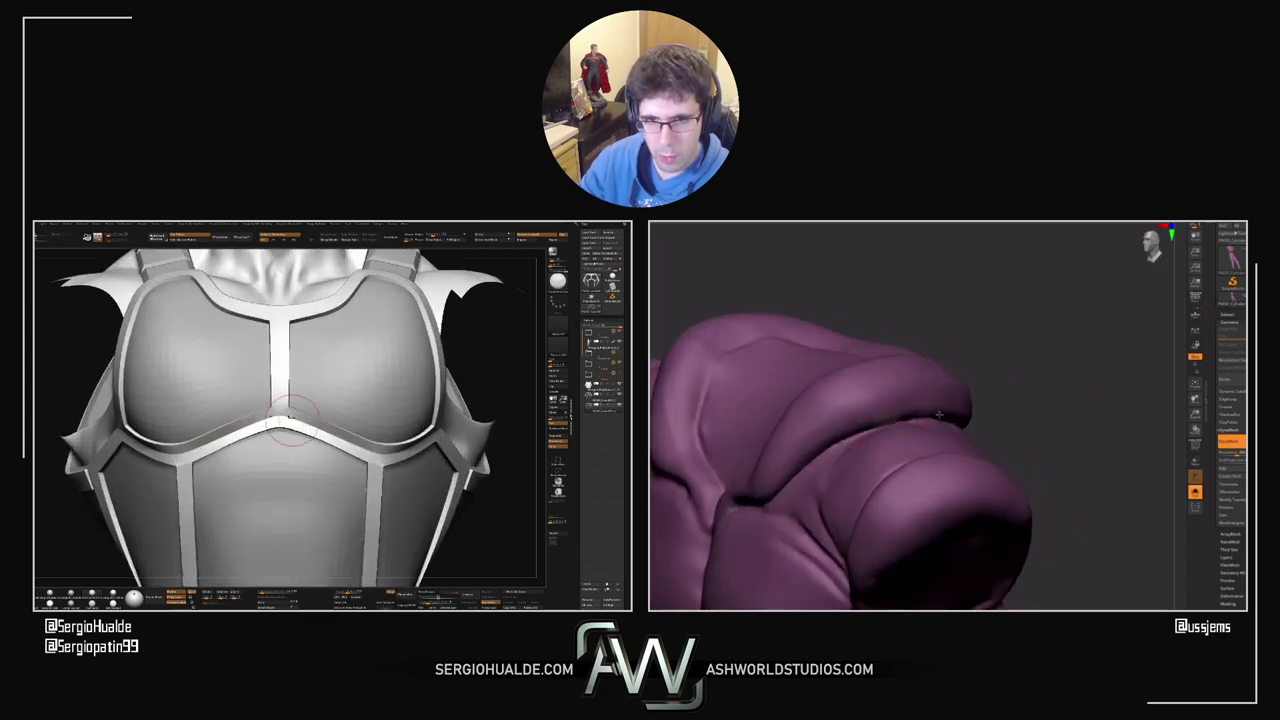
left_click_drag(897, 424, 945, 422)
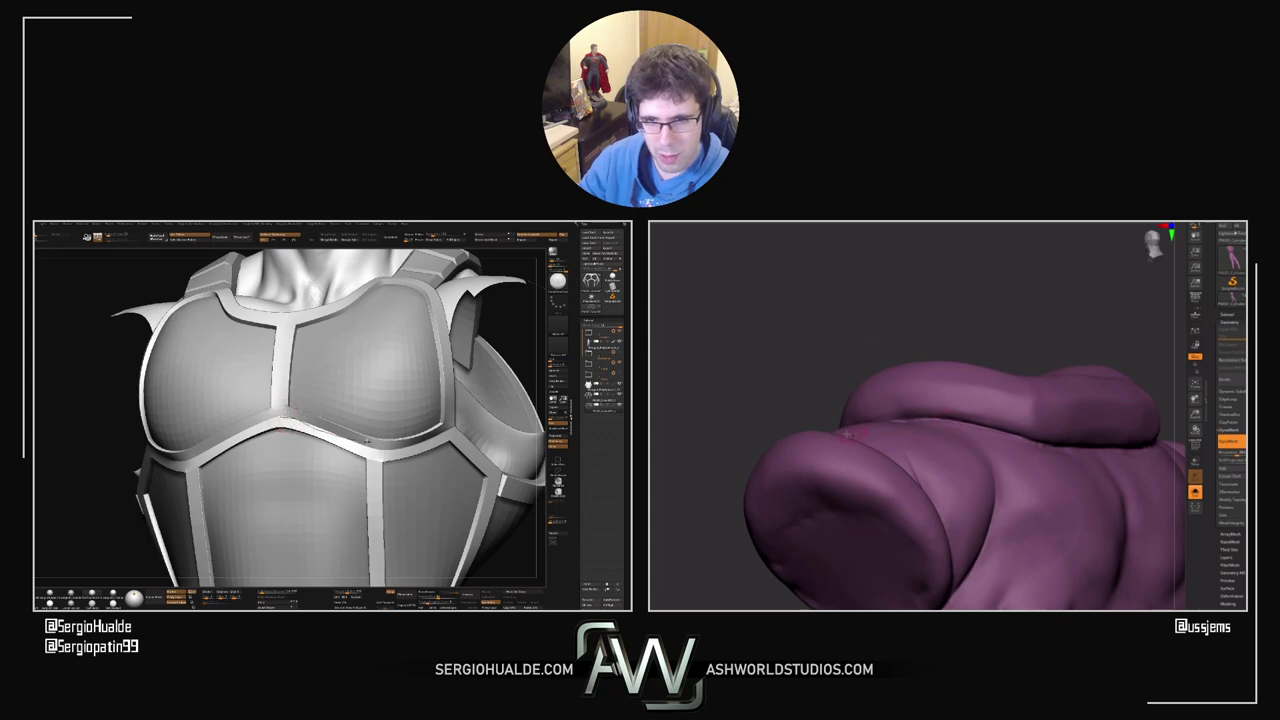
left_click_drag(728, 492, 771, 477)
mouse_move(991, 366)
left_mouse_down()
mouse_move(1042, 363)
mouse_move(1034, 291)
mouse_move(1072, 282)
left_mouse_up()
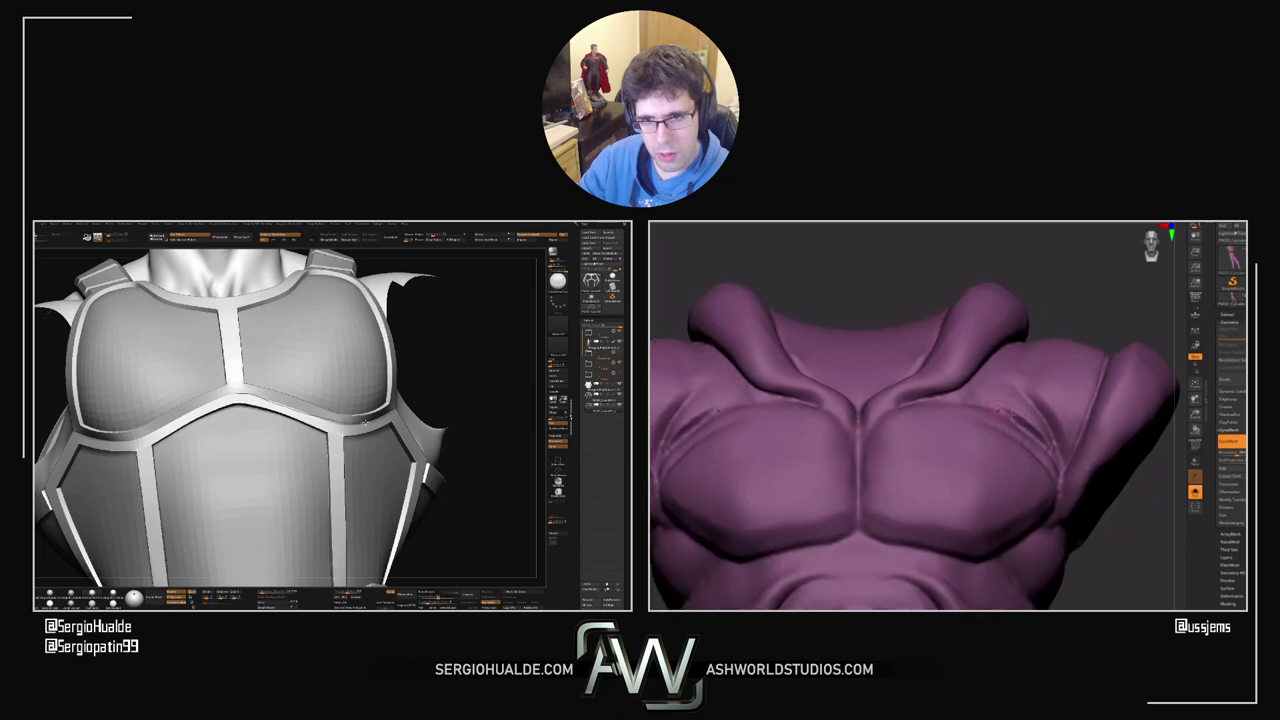
left_click_drag(875, 545, 1050, 520)
left_click_drag(1100, 560, 1072, 552)
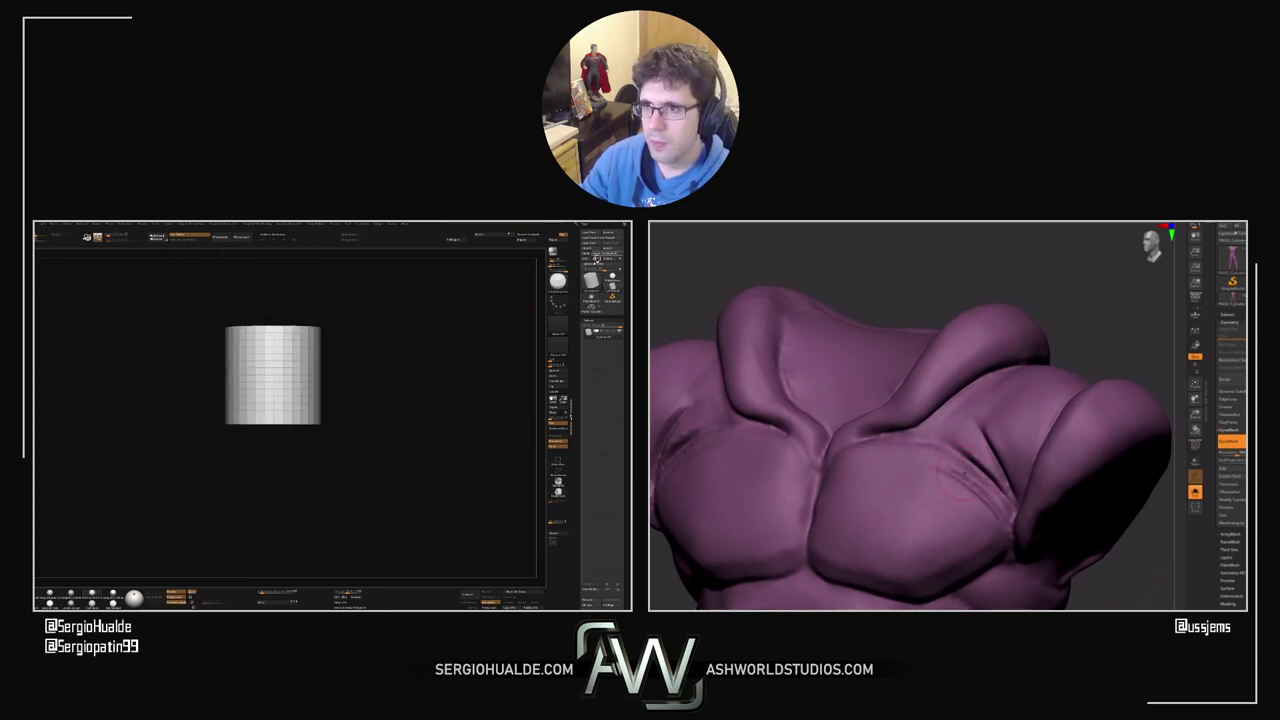
Step: Convert the cylinder primitive to an editable polymesh and isolate one horizontal ring of its polygons
left_click(598, 256)
right_click_drag(310, 398, 385, 412, "alt")
right_click_drag(385, 350, 388, 404, "ctrl")
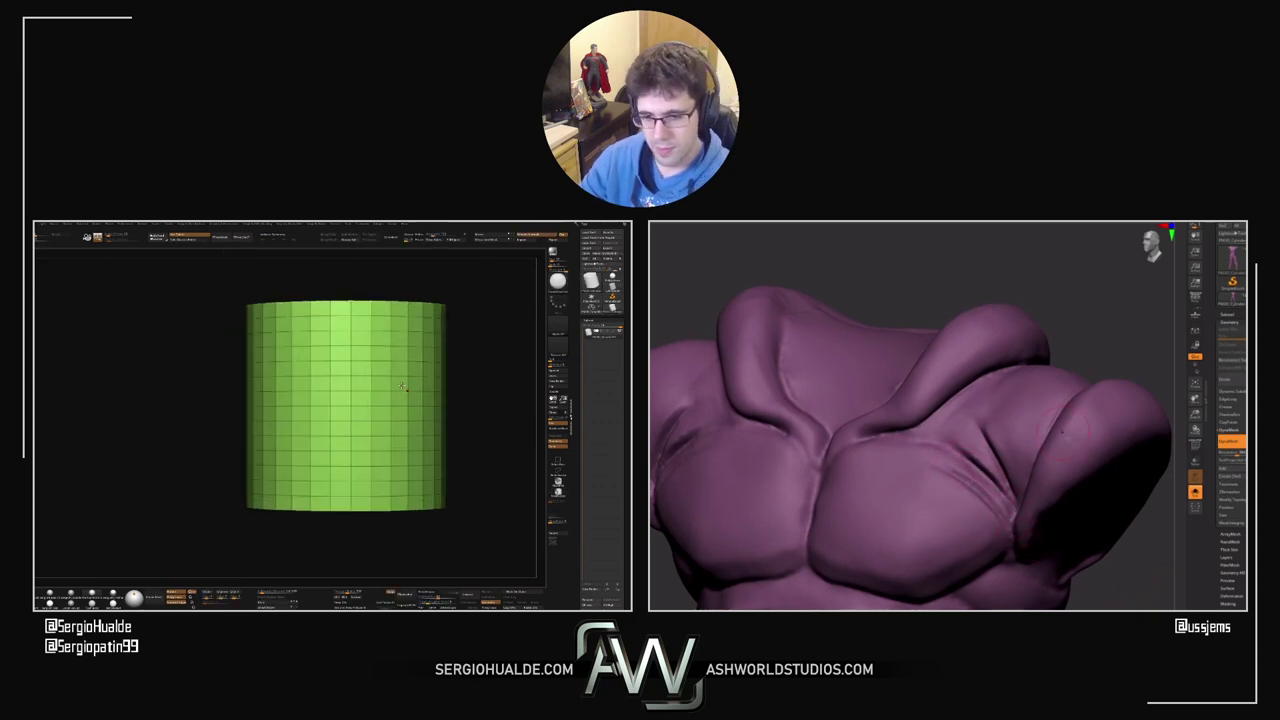
left_click_drag(458, 402, 214, 422, "ctrl+shift")
key("ctrl+z")
right_click_drag(401, 405, 355, 392, "alt")
key("ctrl+shift")
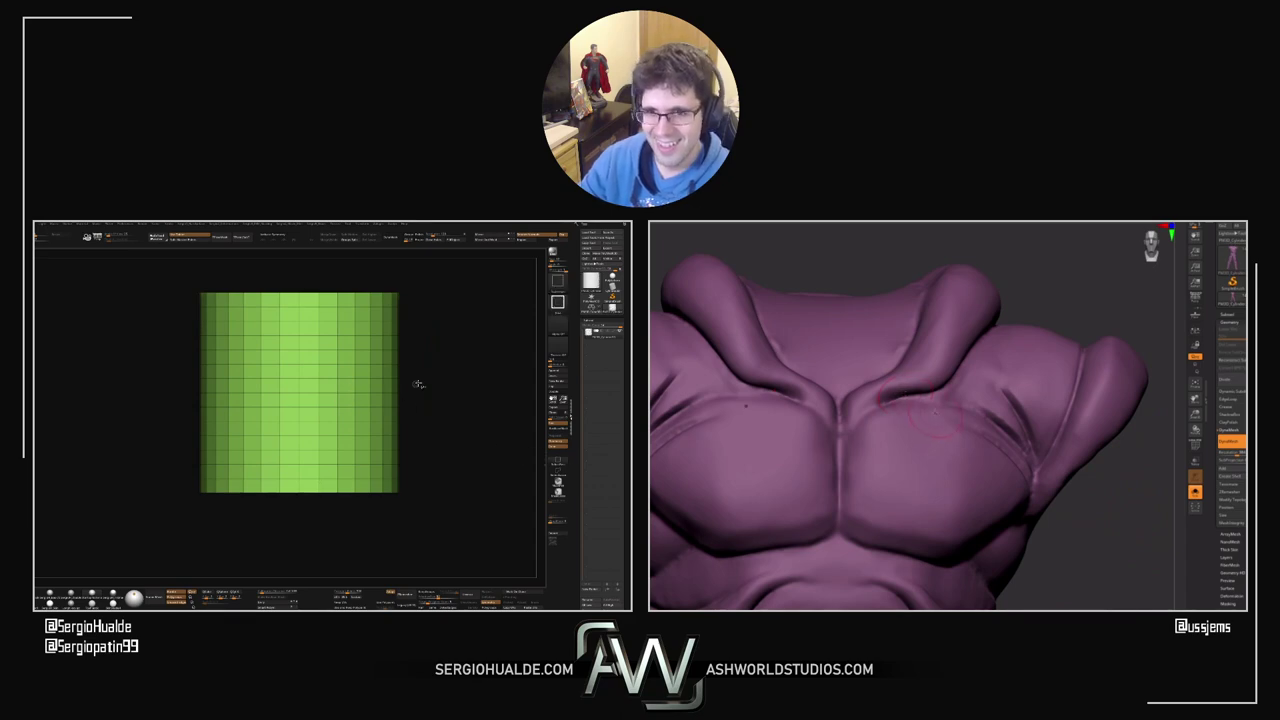
left_click_drag(420, 383, 146, 412, "ctrl+shift")
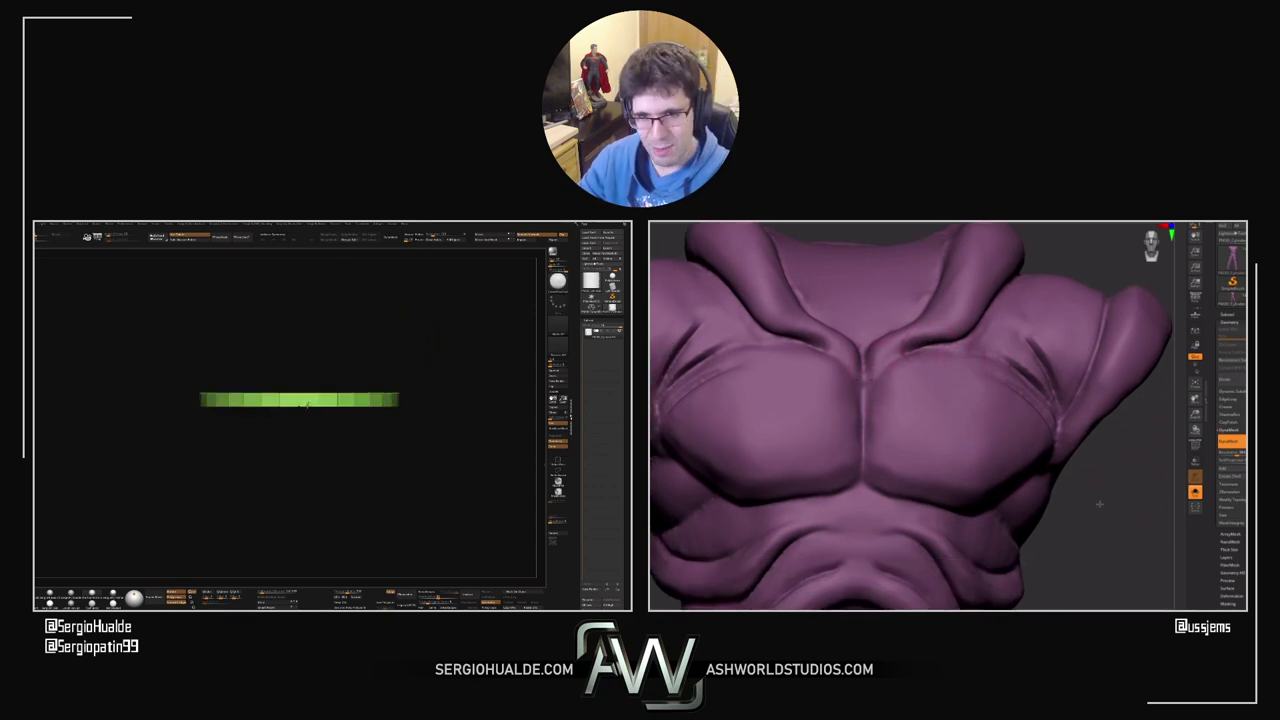
Step: Stretch the isolated cylinder ring vertically into a taller open tube
key("w")
left_click_drag(299, 374, 309, 256)
left_click_drag(299, 373, 305, 273)
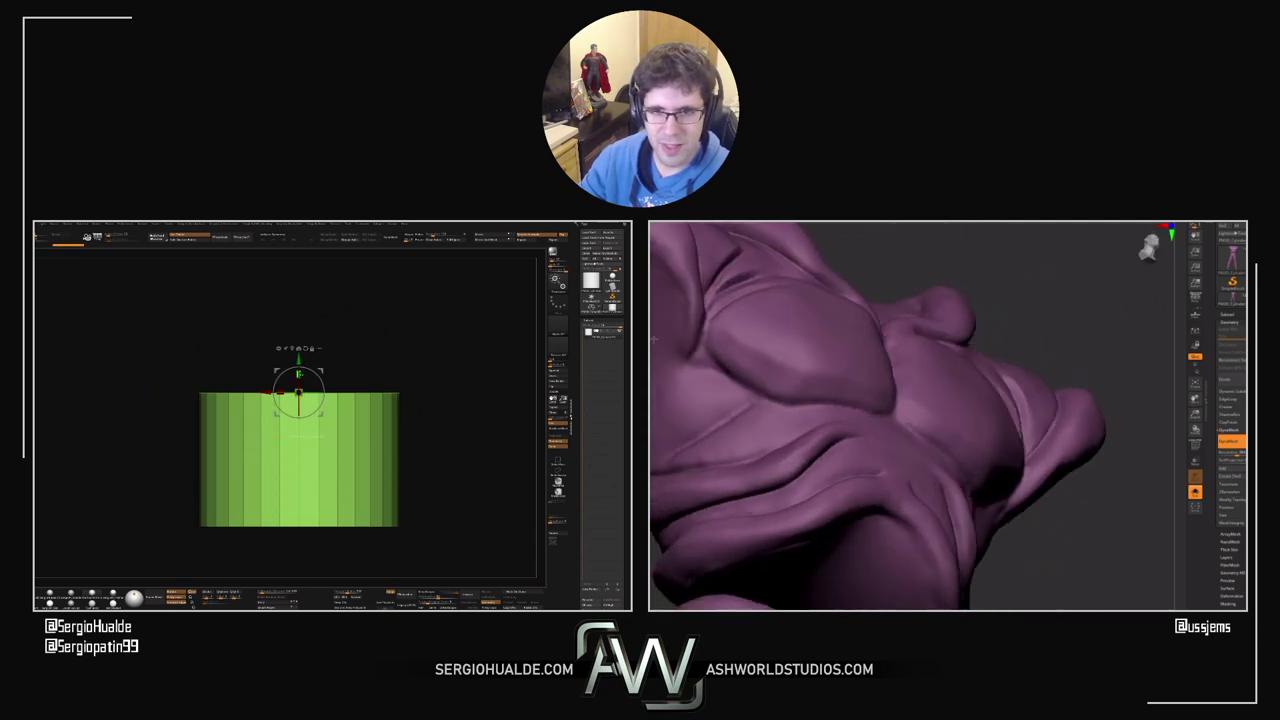
right_click_drag(301, 377, 301, 292)
mouse_move(305, 402)
right_mouse_down("ctrl")
mouse_move(334, 366)
mouse_move(320, 463)
mouse_move(321, 419)
right_mouse_up("ctrl")
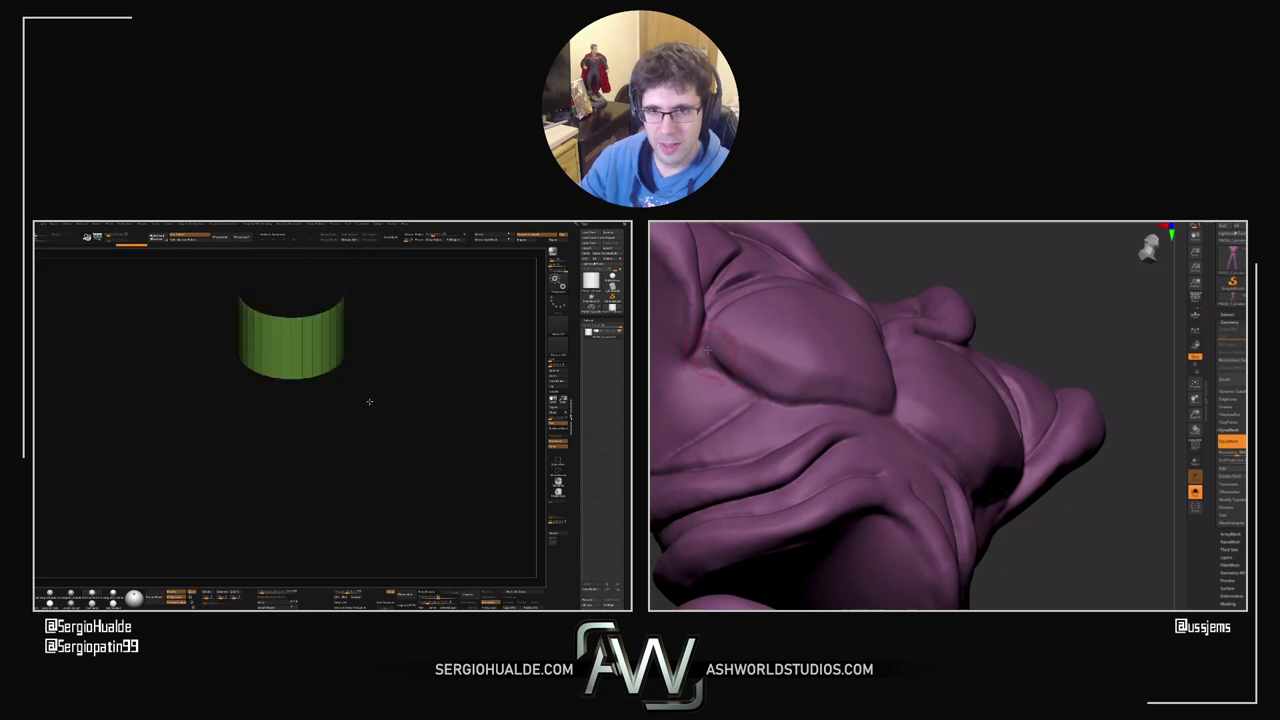
right_click_drag(389, 334, 380, 392, "alt")
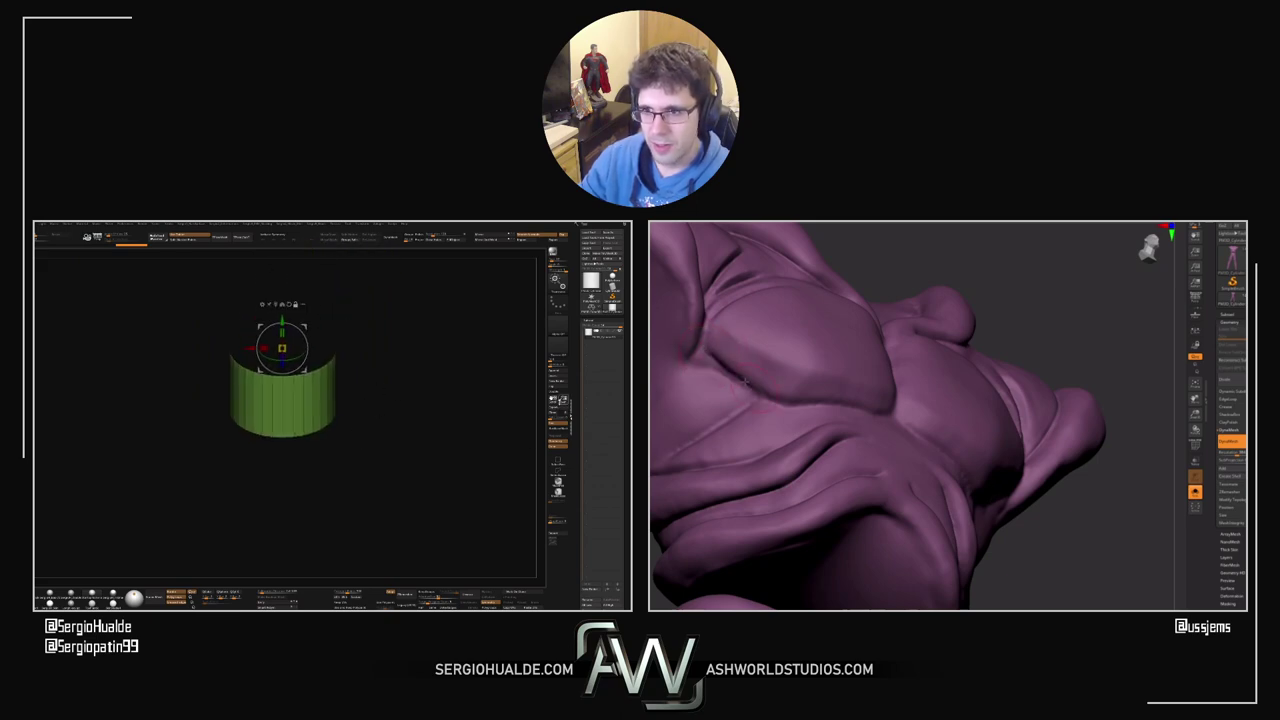
Step: Add a cube as a new subtool, select it and reduce it to a simple low-polygon block
left_click(561, 371)
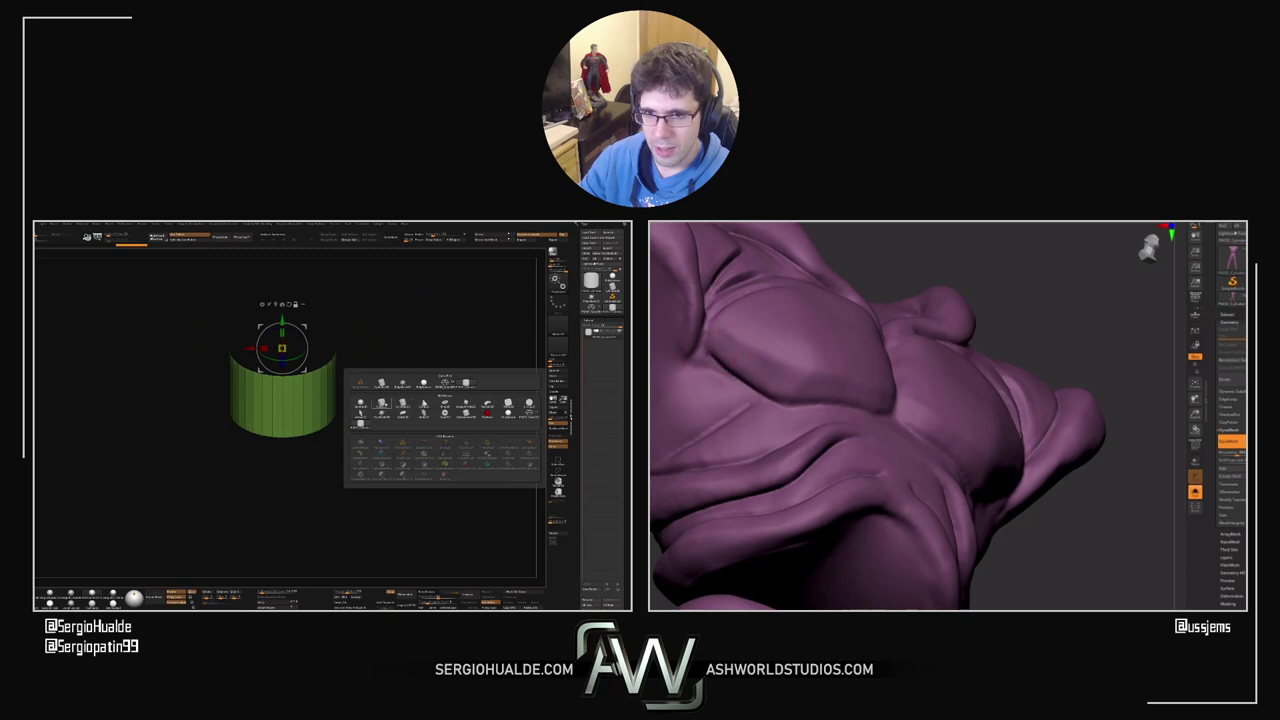
left_click(382, 405)
left_click(591, 349)
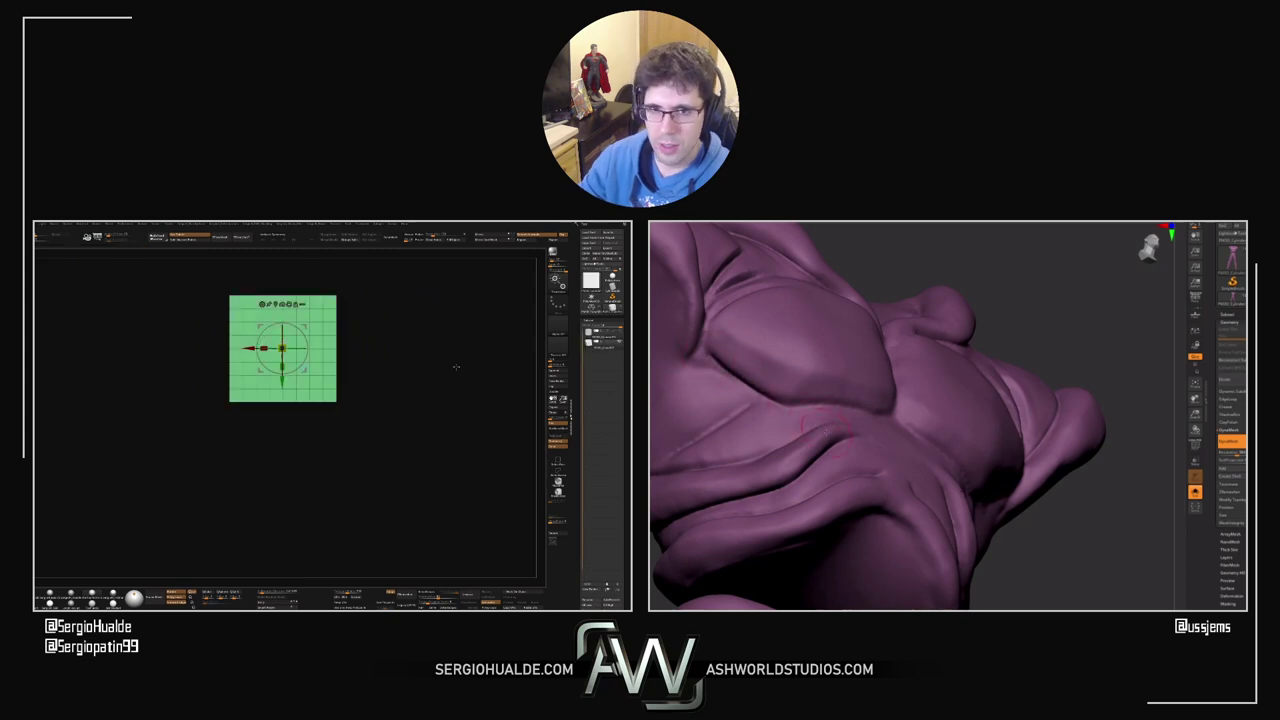
left_click_drag(909, 244, 800, 340)
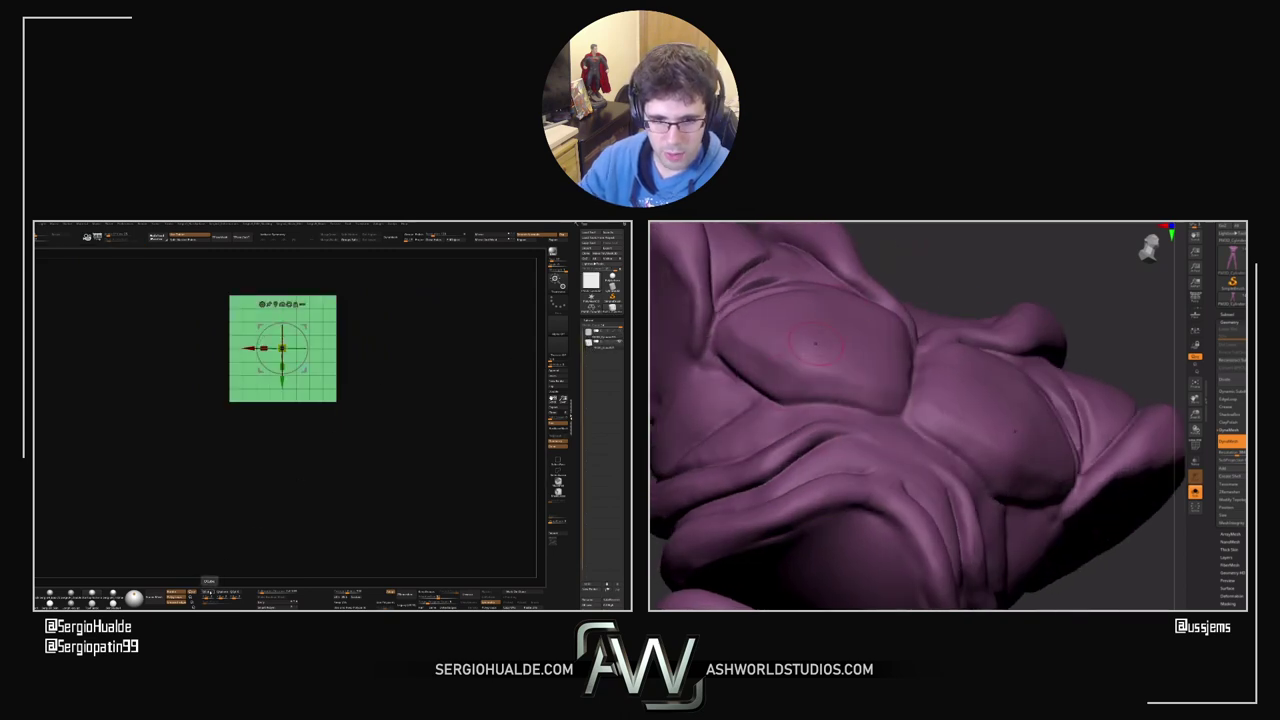
left_click_drag(282, 381, 303, 412)
key("shift+f")
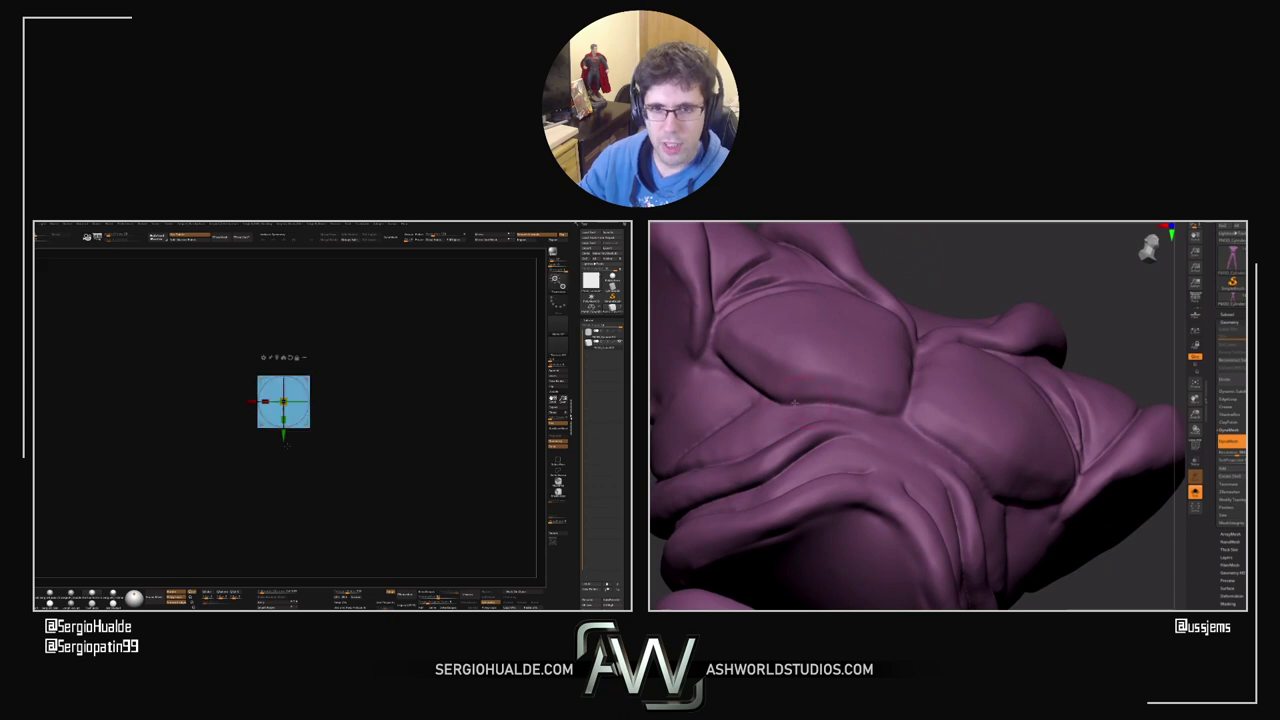
right_click_drag(304, 414, 334, 392)
left_click_drag(333, 392, 331, 409, "alt")
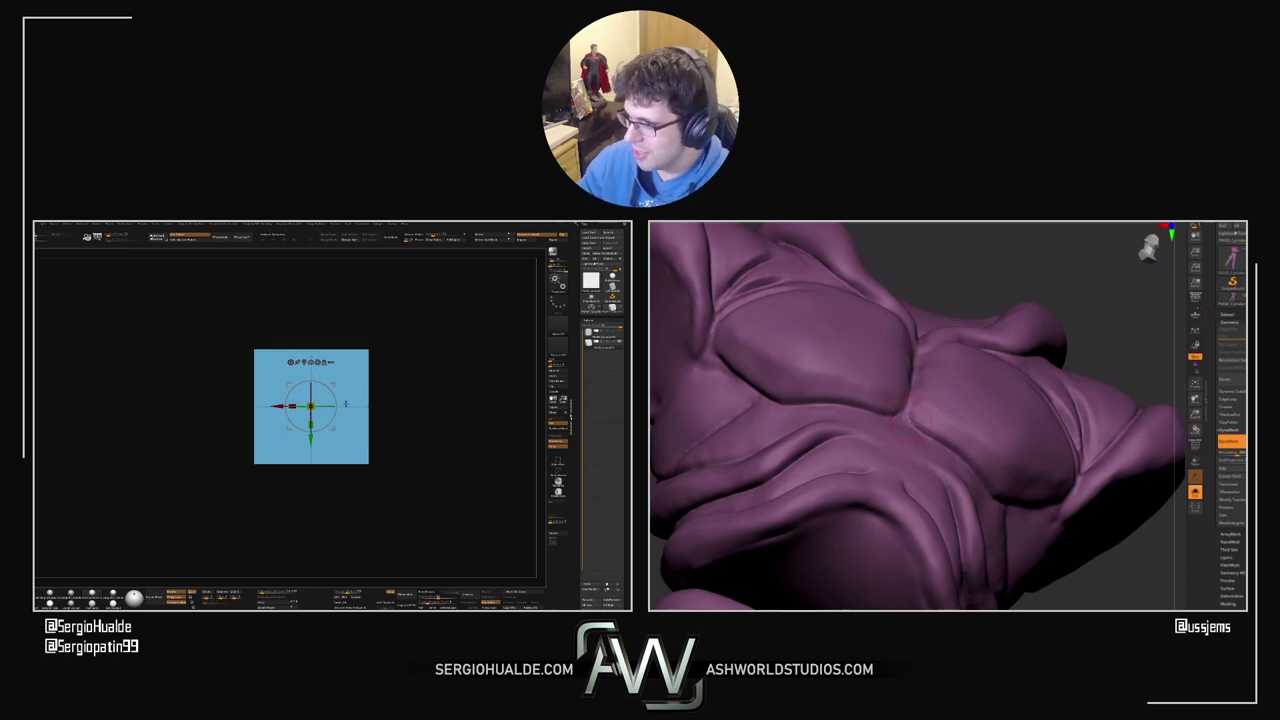
Step: Inspect the second character's hand and wrist in isolation and within the full figure, and isolate the shirt again
right_click_drag(930, 420, 924, 454, "ctrl")
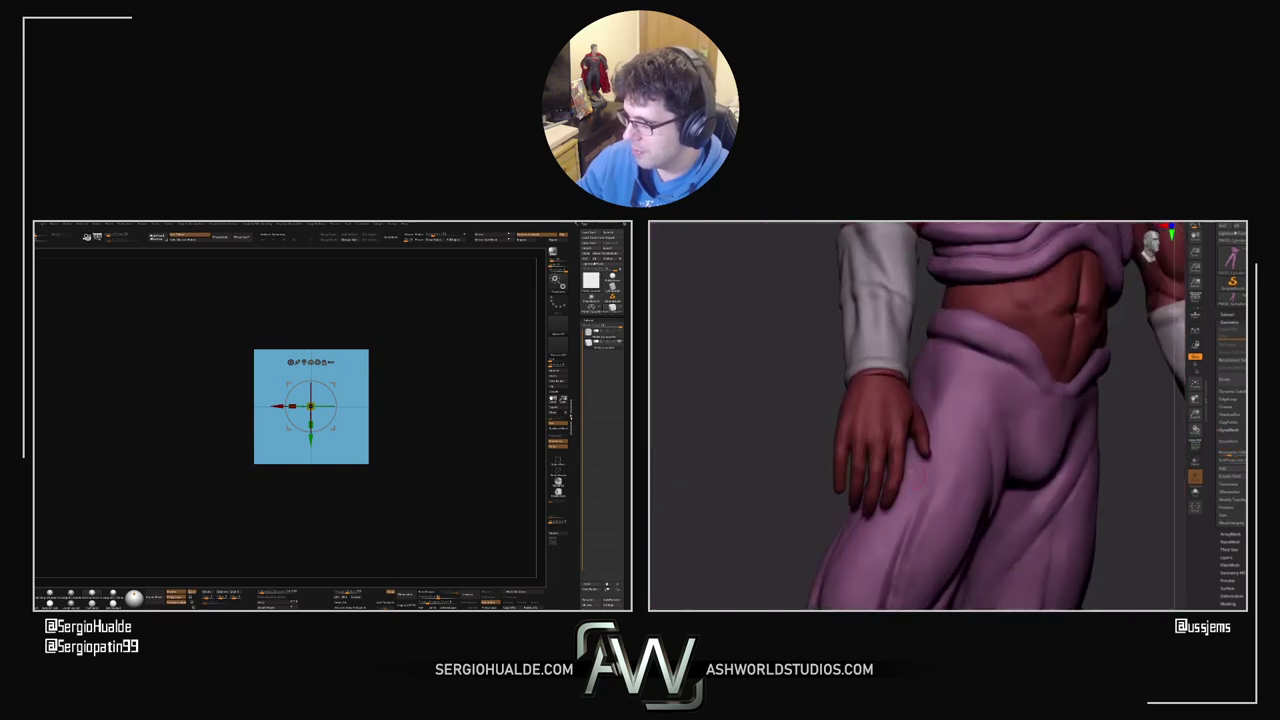
key("alt+s")
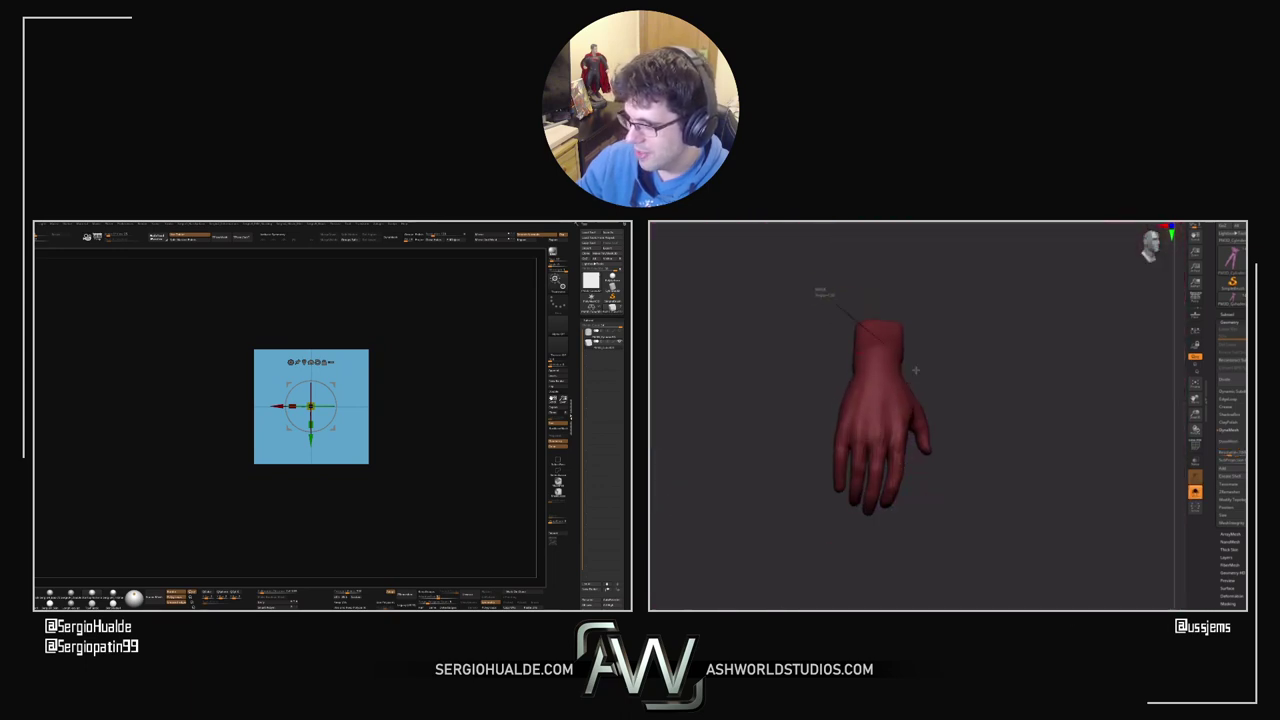
left_click(895, 378, "ctrl+shift")
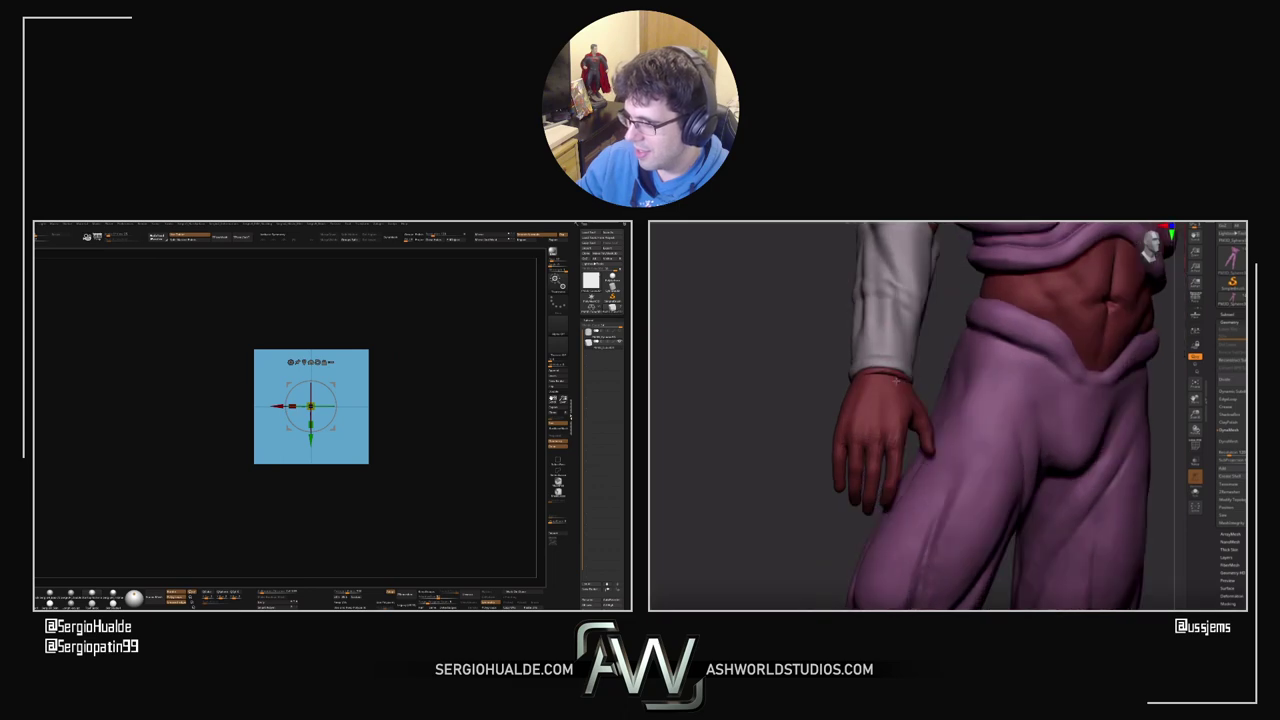
right_click_drag(896, 381, 892, 383)
left_click_drag(915, 403, 905, 545)
left_click(1000, 420, "alt")
key("alt+s")
left_click_drag(826, 461, 860, 470, "alt")
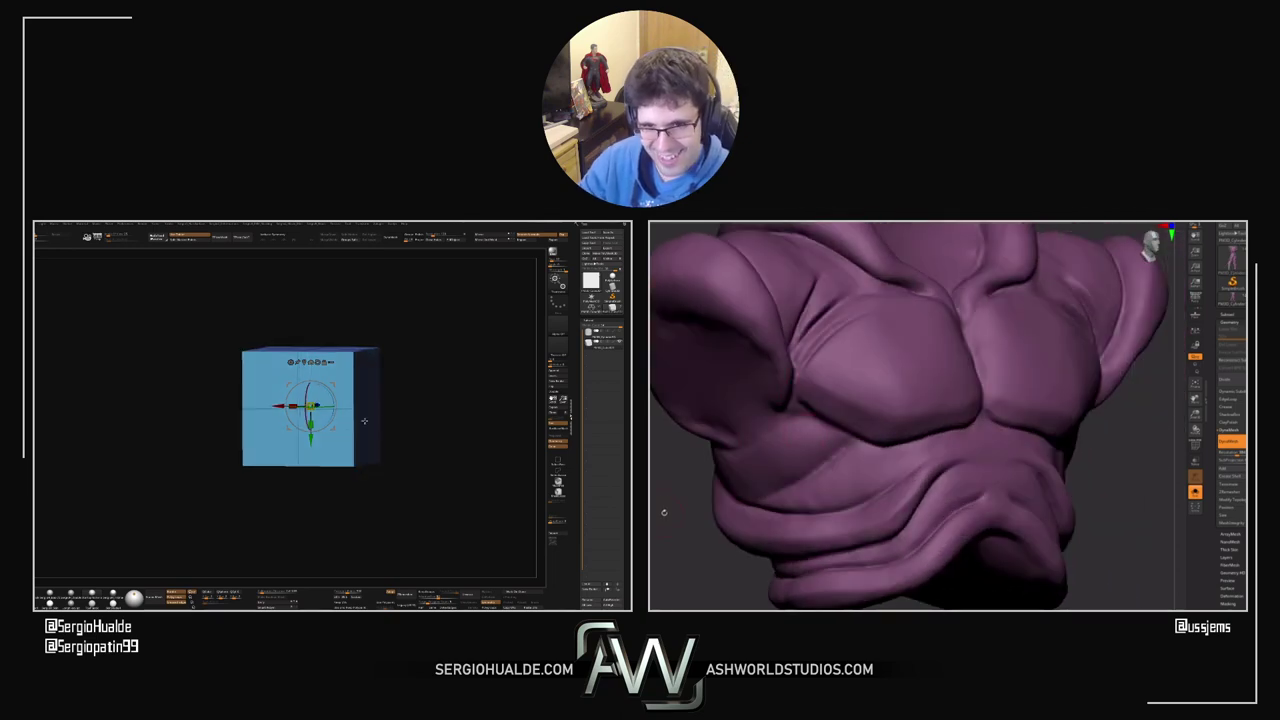
Step: Refine the folds around the second character's armpit and the side of the chest
left_click_drag(785, 421, 820, 406)
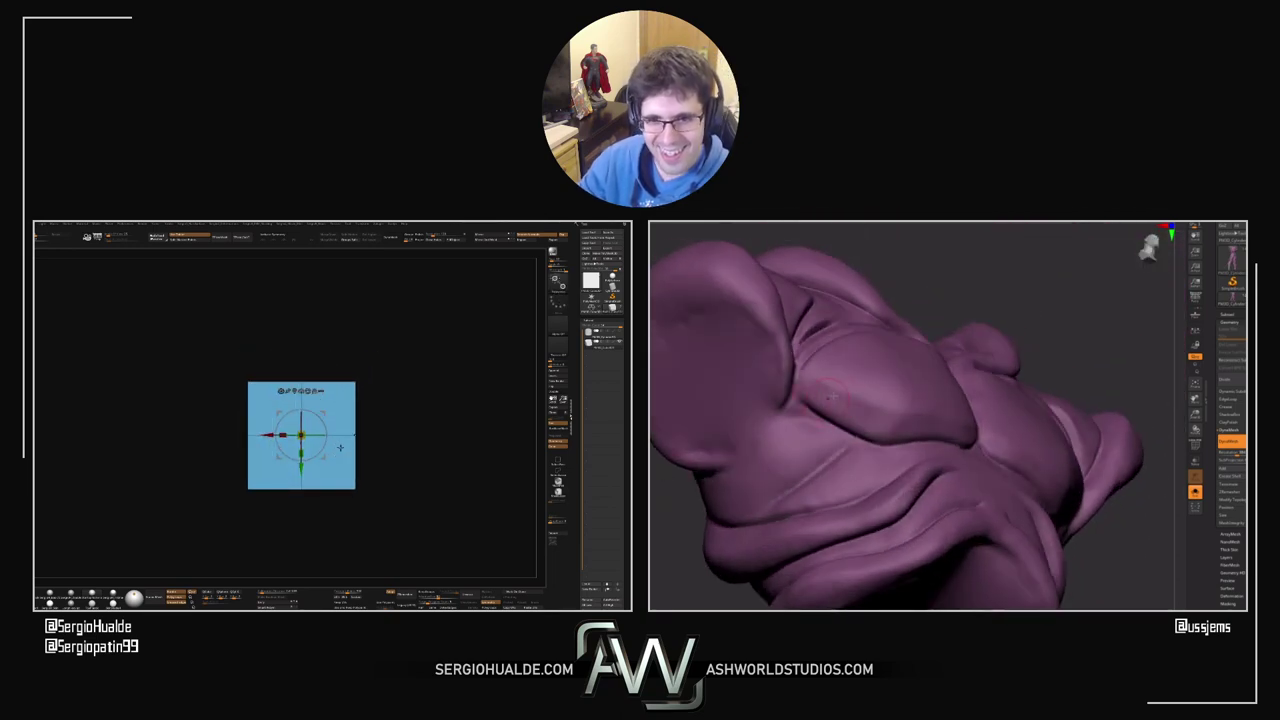
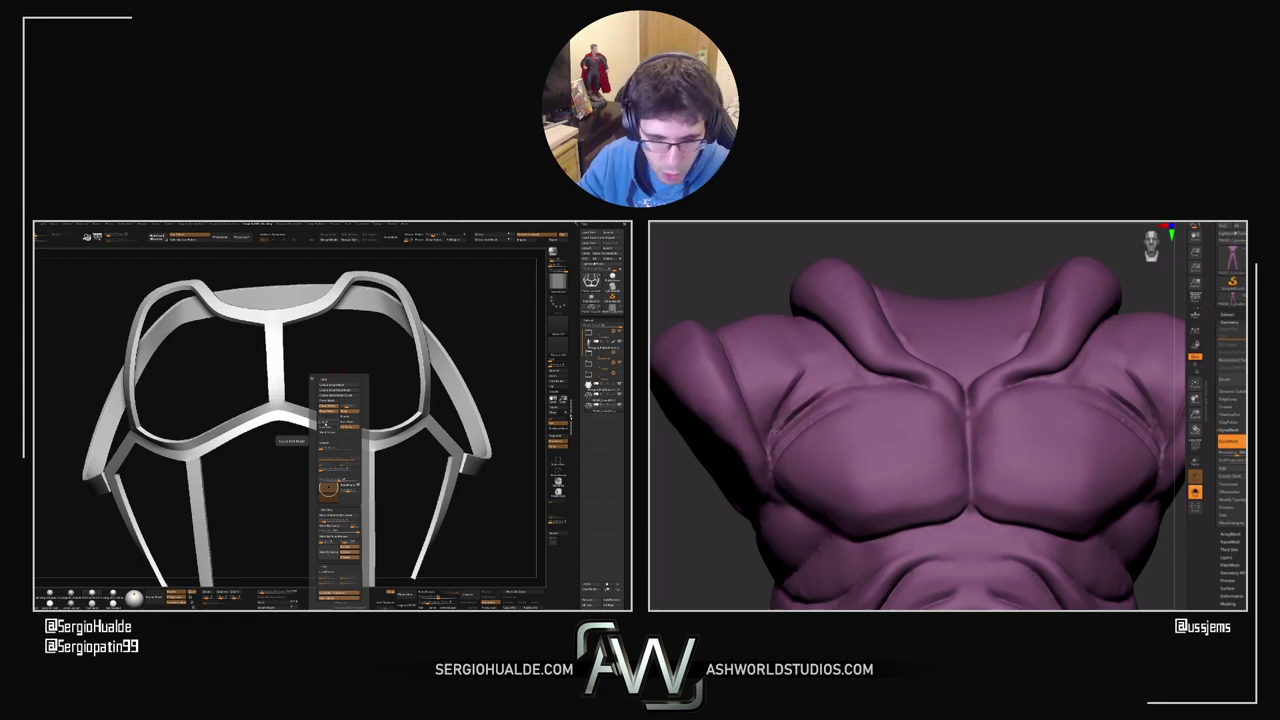
mouse_move(703, 548)
left_mouse_down()
mouse_move(689, 566)
mouse_move(702, 556)
left_mouse_up()
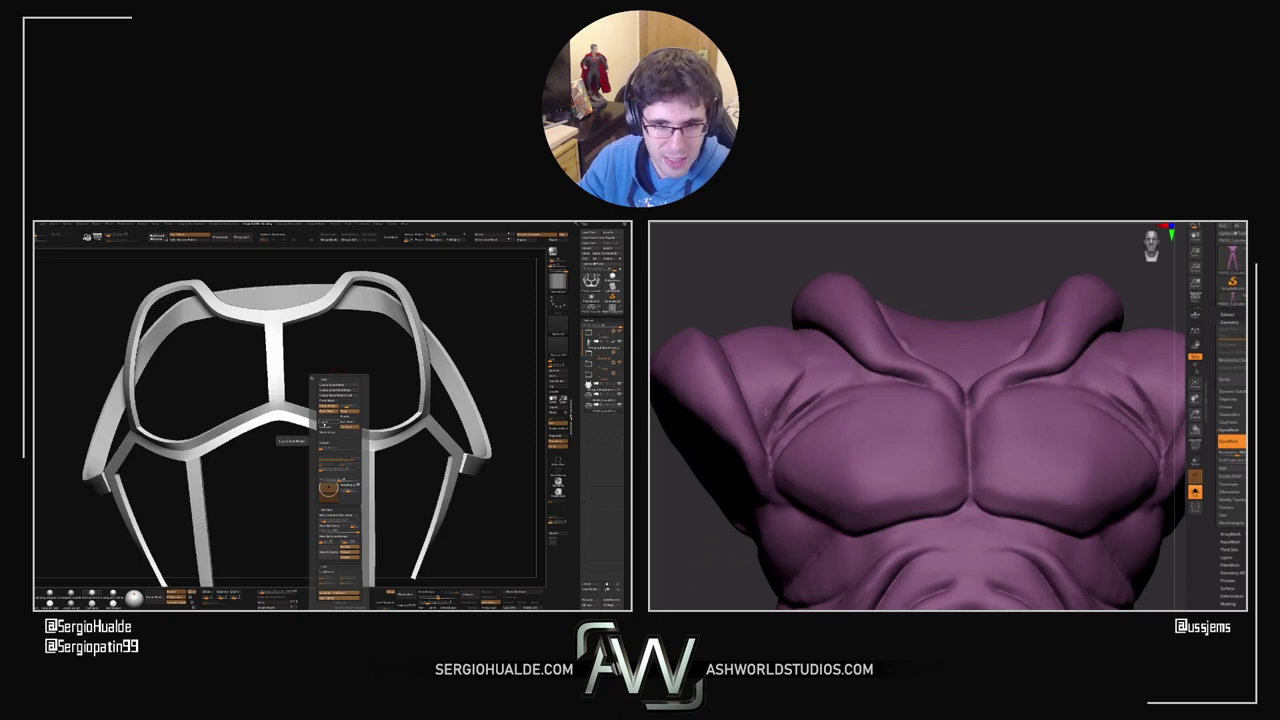
mouse_move(707, 552)
left_mouse_down()
mouse_move(689, 563)
mouse_move(714, 547)
left_mouse_up()
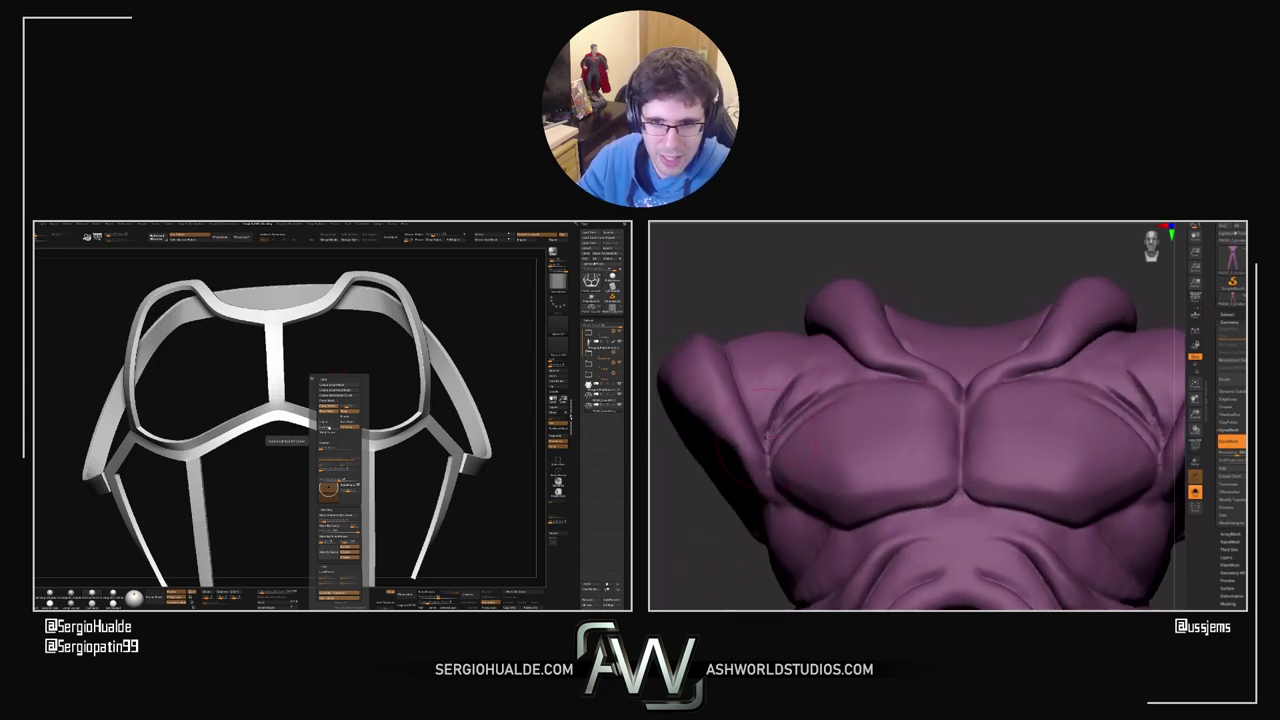
mouse_move(707, 545)
left_mouse_down()
mouse_move(691, 531)
mouse_move(713, 540)
left_mouse_up()
left_click_drag(714, 596, 833, 427)
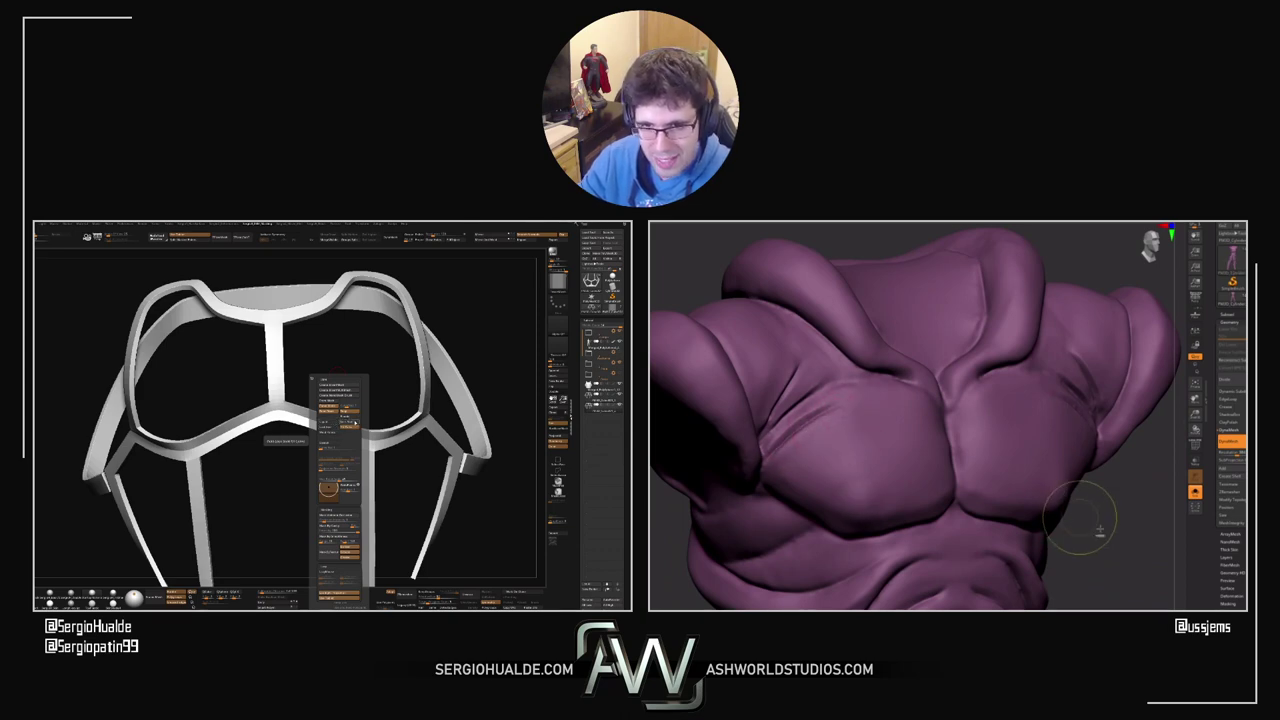
left_click_drag(1100, 525, 1065, 493)
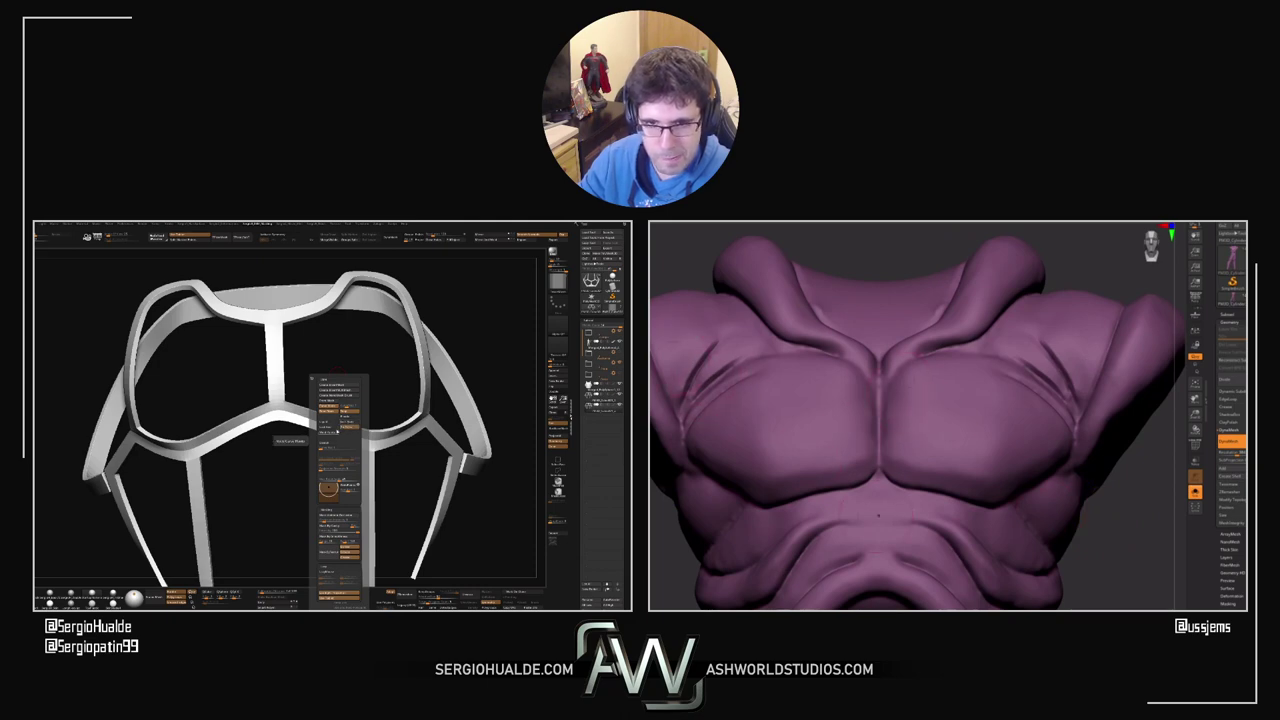
Step: Deepen the folds along the second character's shirt hem while checking the row of small blocks along the armour's chest band
left_click_drag(1118, 587, 1052, 401, "alt")
left_click_drag(1095, 505, 1010, 495)
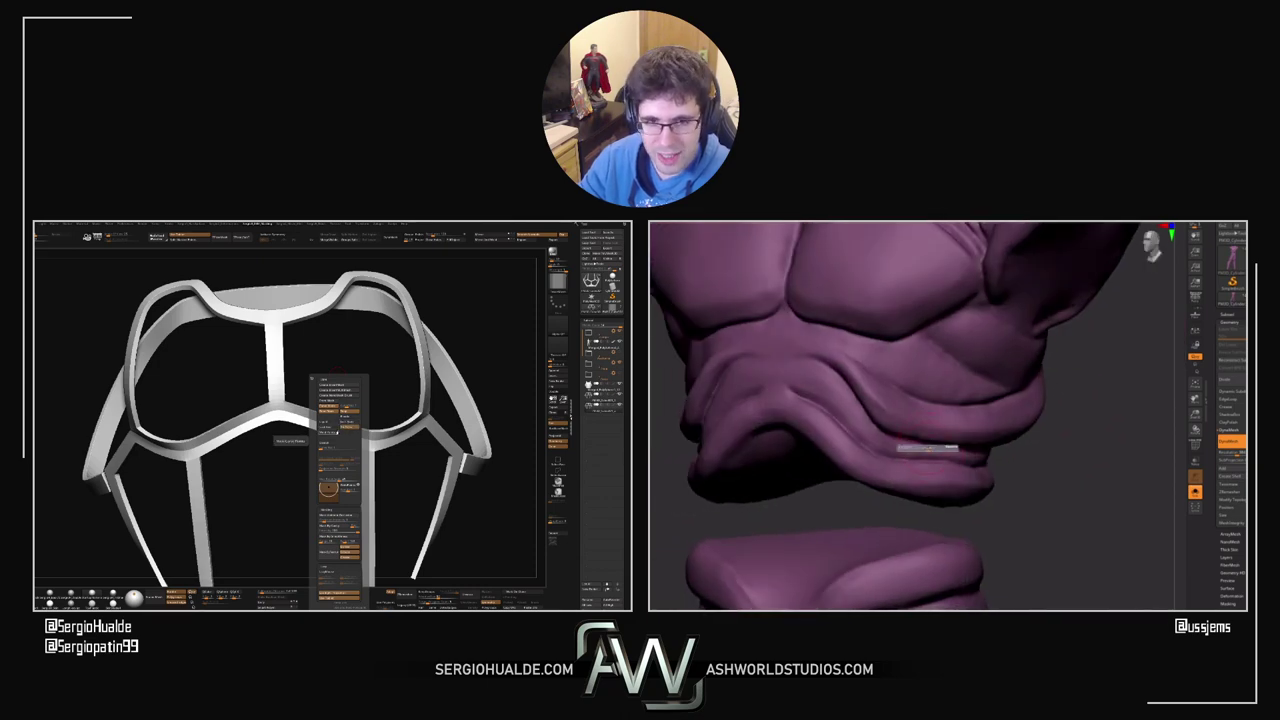
left_click_drag(915, 447, 955, 450)
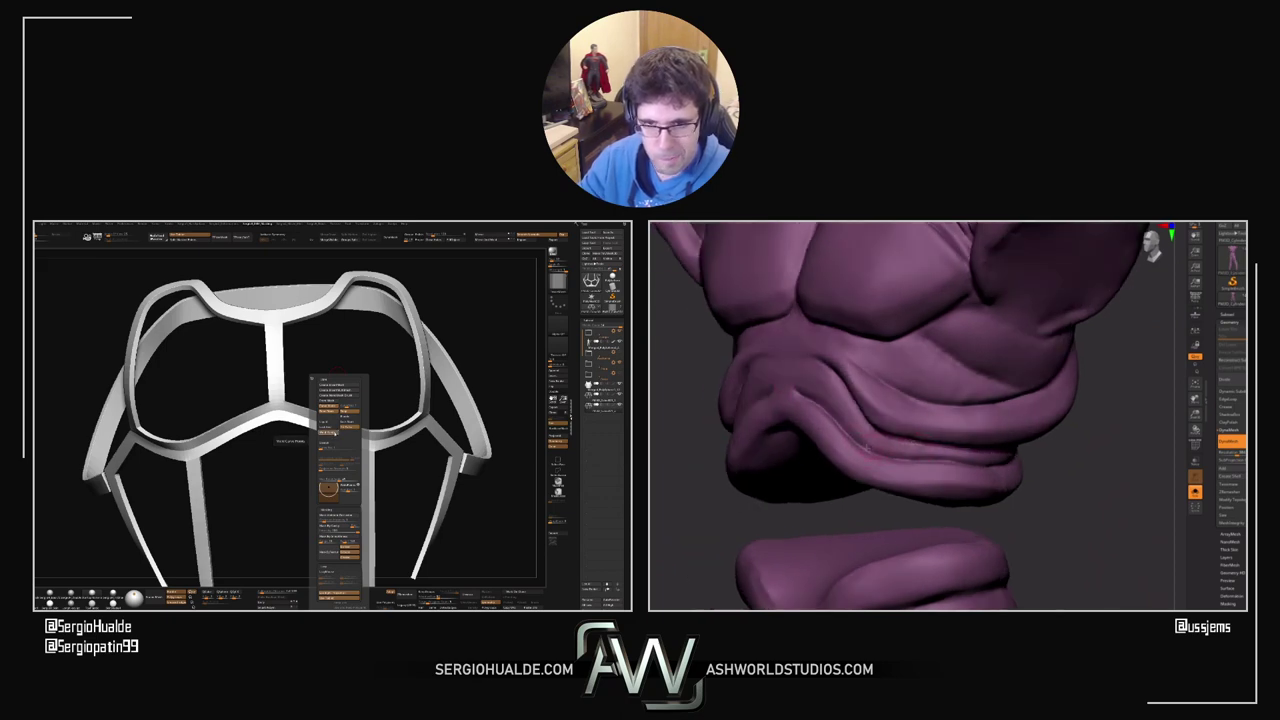
left_click_drag(1032, 492, 858, 450)
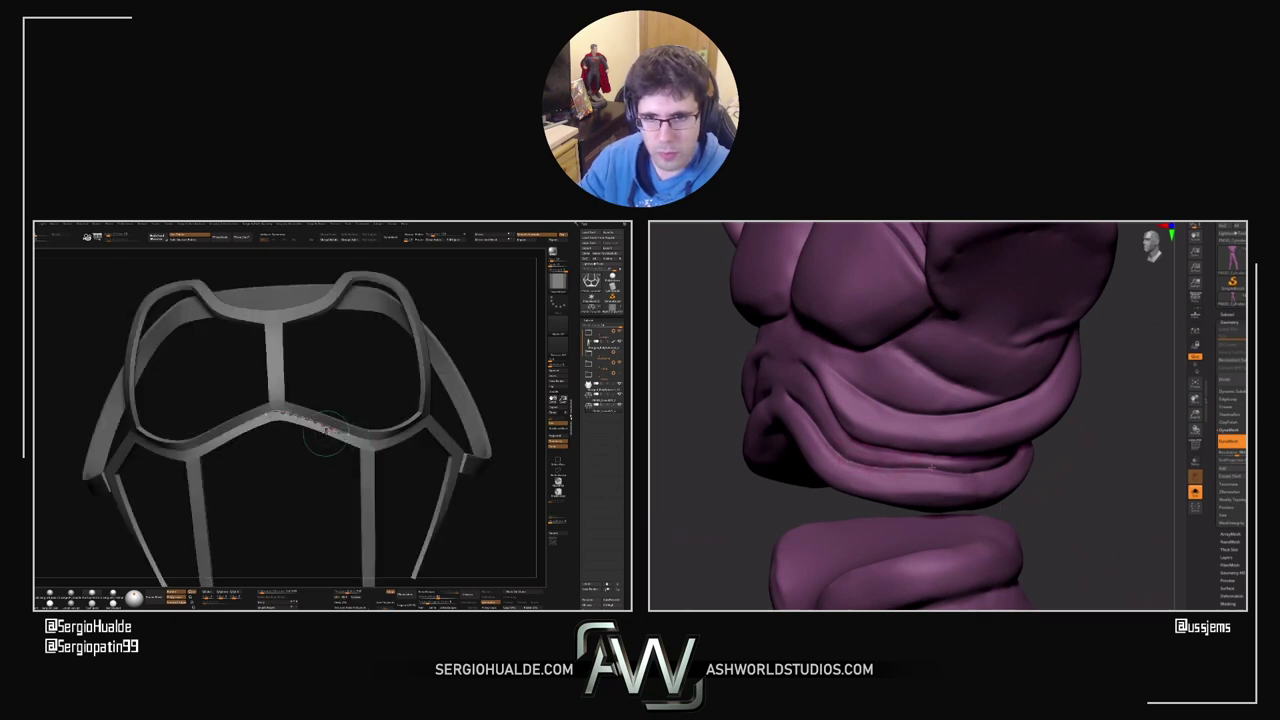
mouse_move(328, 433)
right_mouse_down()
mouse_move(352, 428)
mouse_move(345, 440)
mouse_move(320, 433)
mouse_move(326, 448)
right_mouse_up()
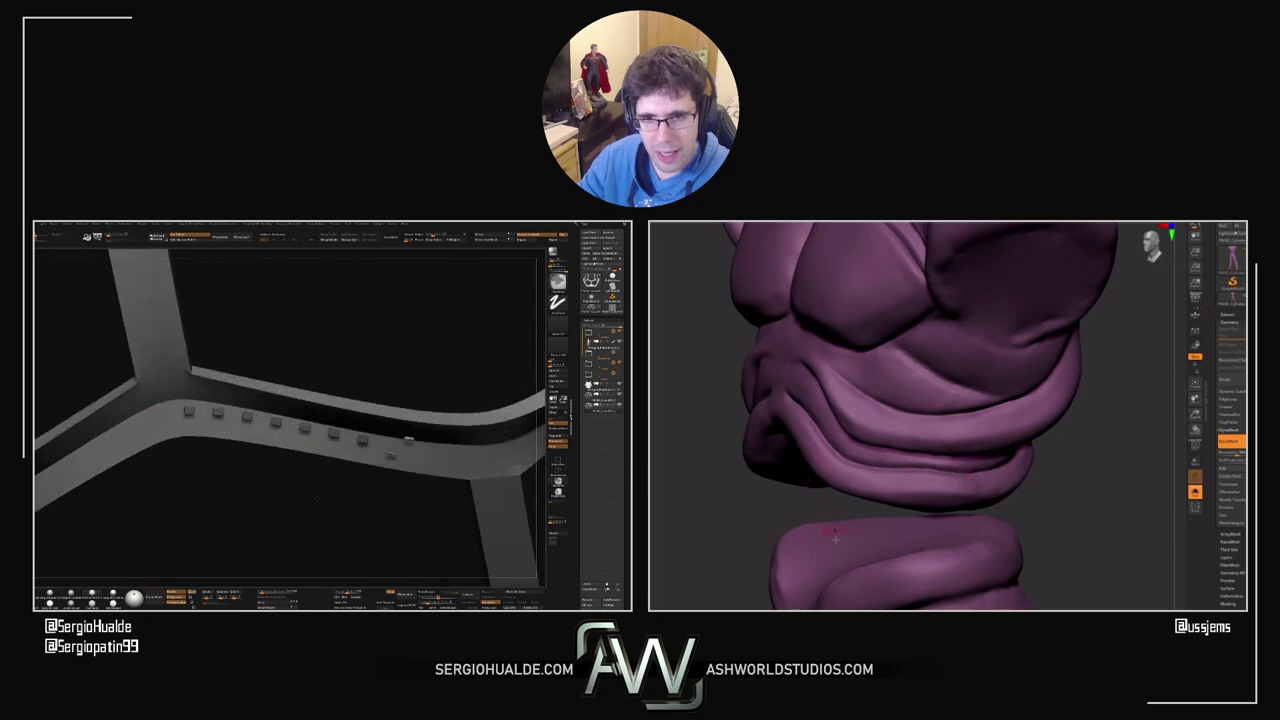
Step: Adjust the last small block on the armour's chest band and check the second character's shirt hem from the side
left_click_drag(406, 443, 423, 440)
right_click_drag(423, 440, 332, 433)
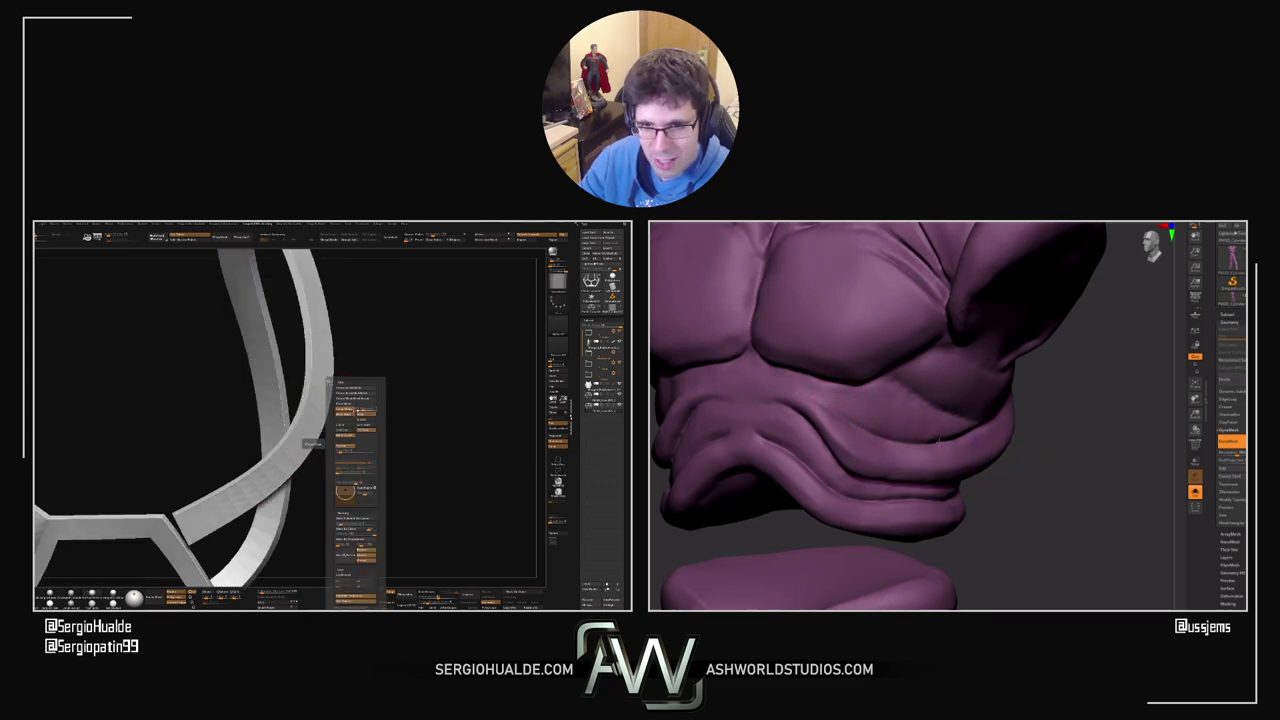
mouse_move(1025, 463)
left_mouse_down()
mouse_move(974, 482)
mouse_move(985, 485)
left_mouse_up()
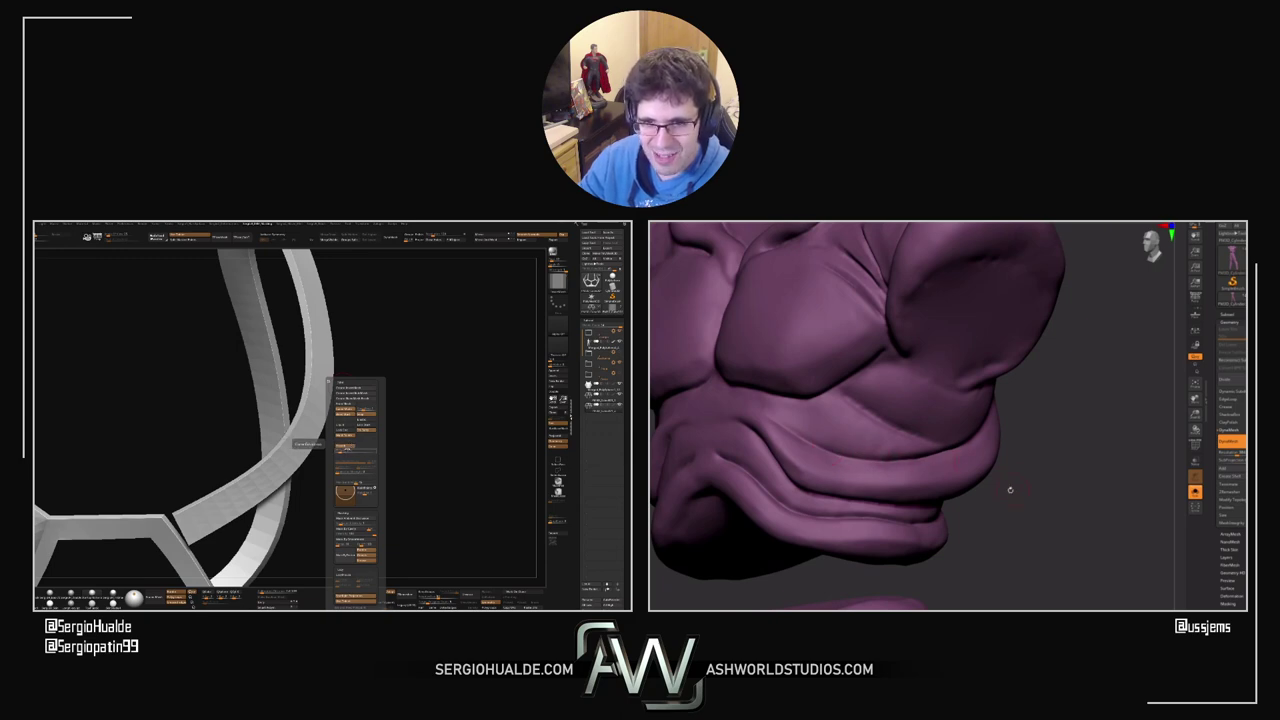
left_click_drag(1010, 489, 888, 403)
left_click_drag(750, 415, 812, 412)
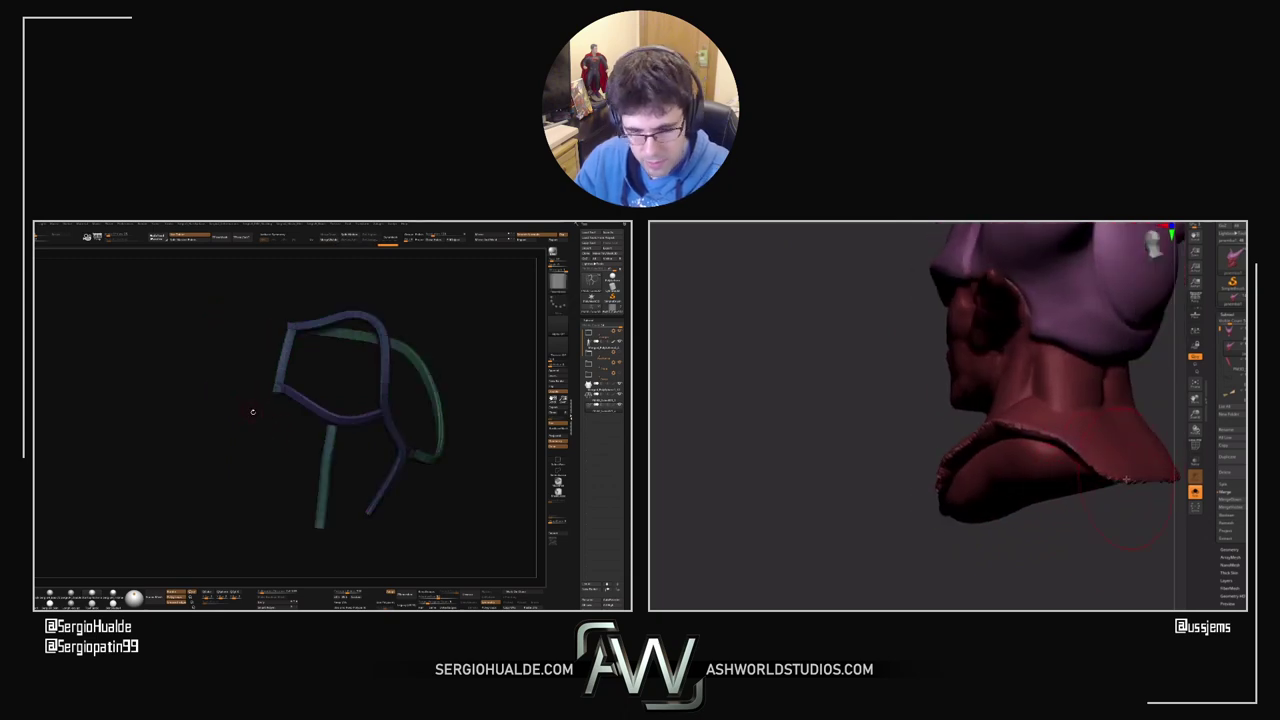
Step: Isolate the central chest strip from the armour's seam bands and switch to the ZModeler brush
key("ctrl+d")
right_click_drag(270, 416, 316, 421)
left_click(318, 367, "ctrl+shift")
key("b")
key("z")
key("m")
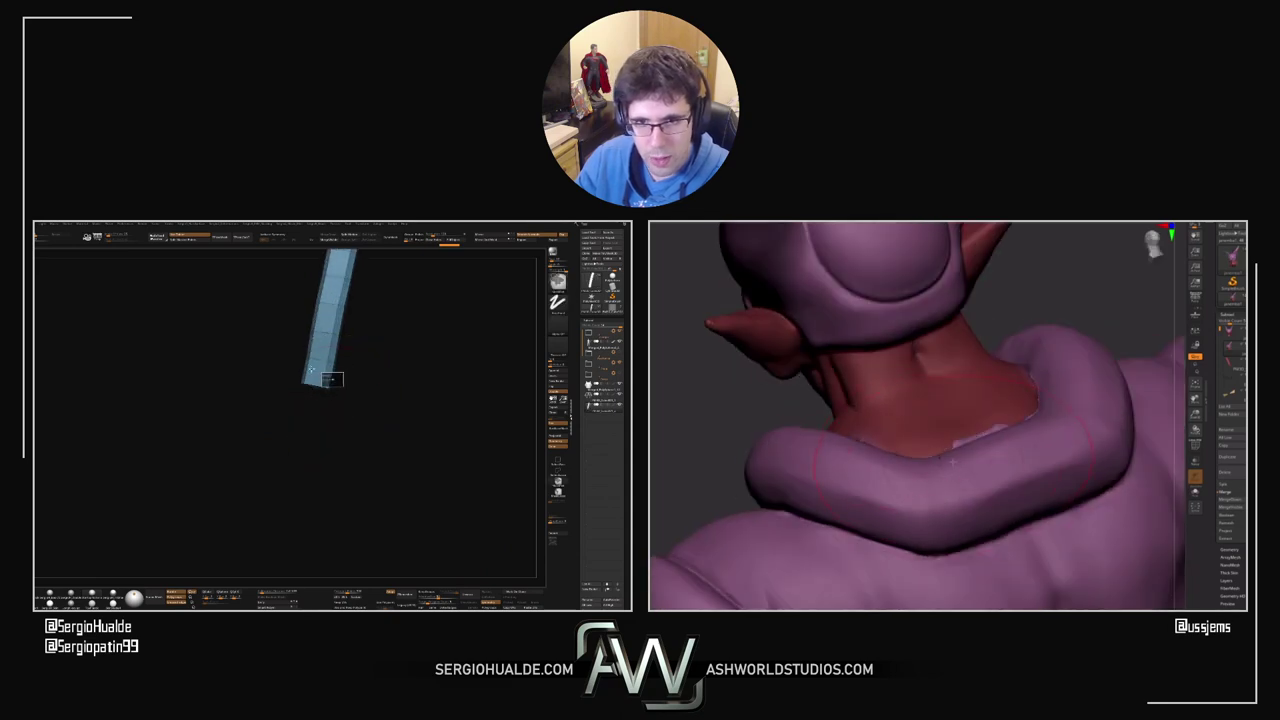
Step: Reshape the lower end of the central chest strip where it meets the under-chest band
left_click_drag(290, 371, 289, 386, "ctrl")
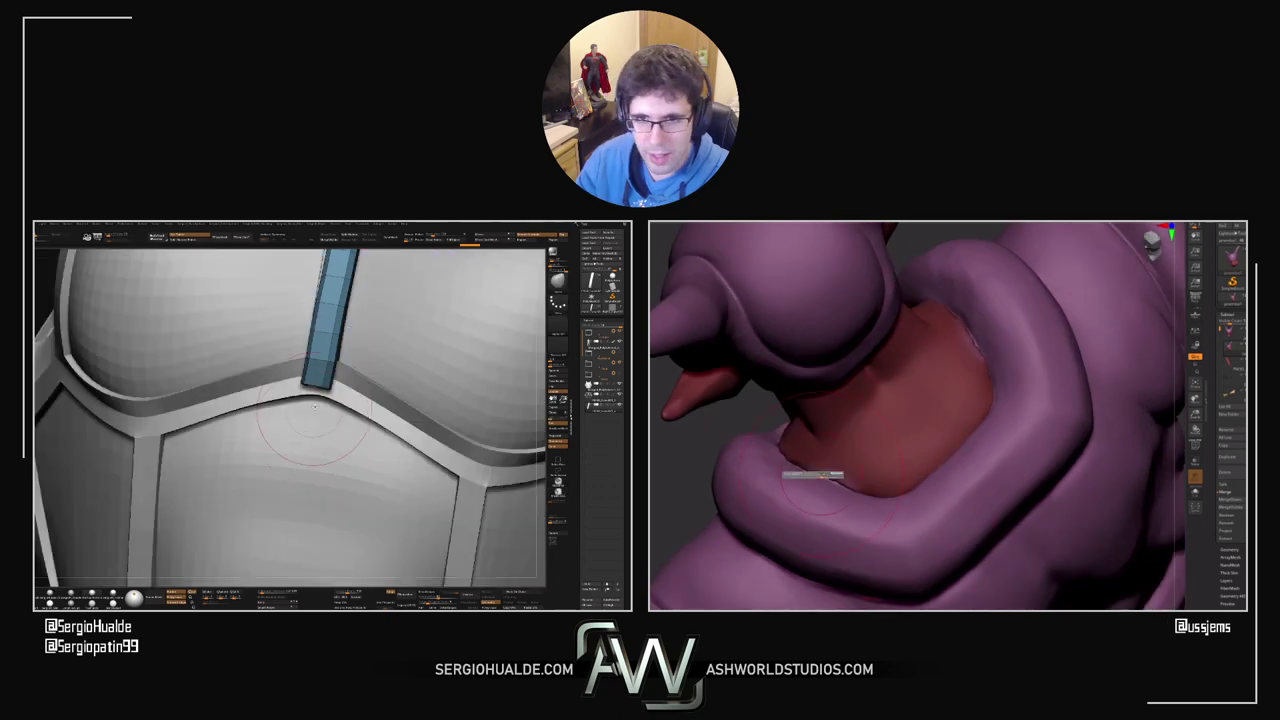
left_click(500, 480, "ctrl+shift")
left_click(316, 412, "ctrl+alt+shift")
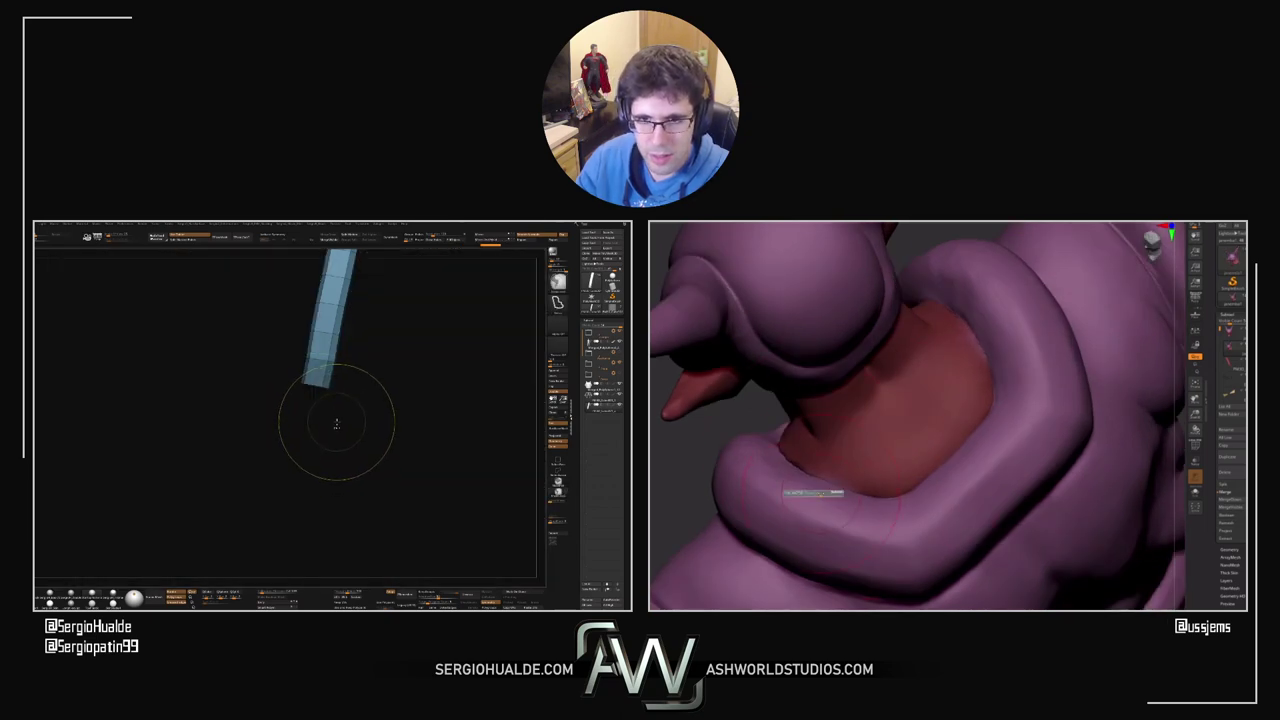
left_click_drag(316, 412, 322, 394)
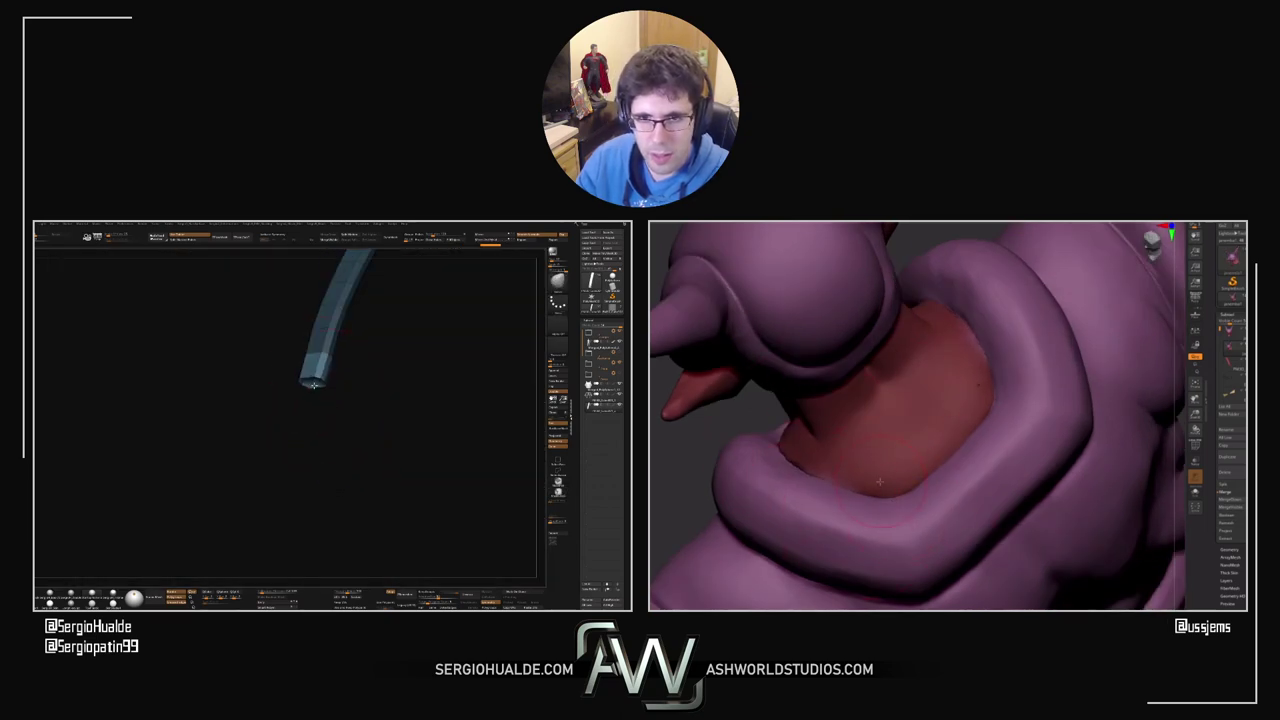
left_click(316, 388, "ctrl+shift")
mouse_move(316, 388)
right_mouse_down()
mouse_move(314, 402)
mouse_move(316, 390)
right_mouse_up()
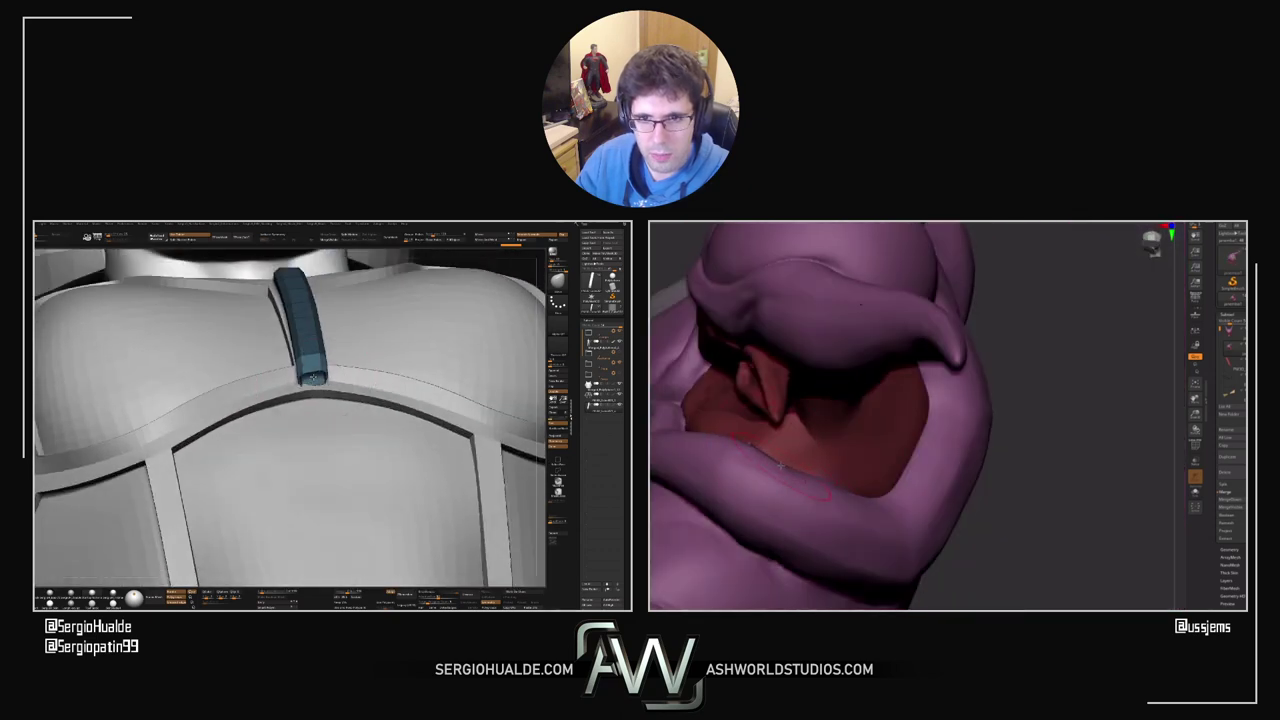
Step: Resize the brush and adjust the central strip's placement between the two chest plates
mouse_move(313, 377)
right_mouse_down()
mouse_move(309, 397)
mouse_move(350, 329)
mouse_move(340, 363)
right_mouse_up()
key("alt+s")
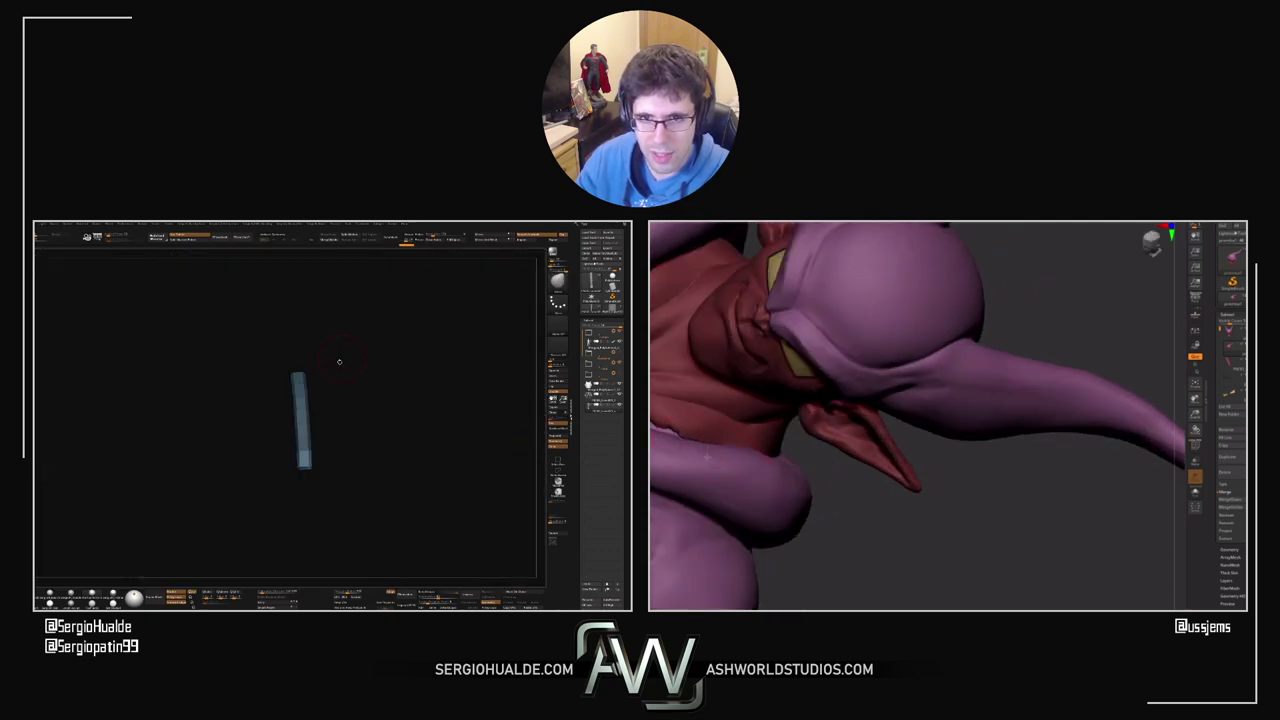
key("s")
left_click_drag(306, 417, 313, 417)
key("alt+s")
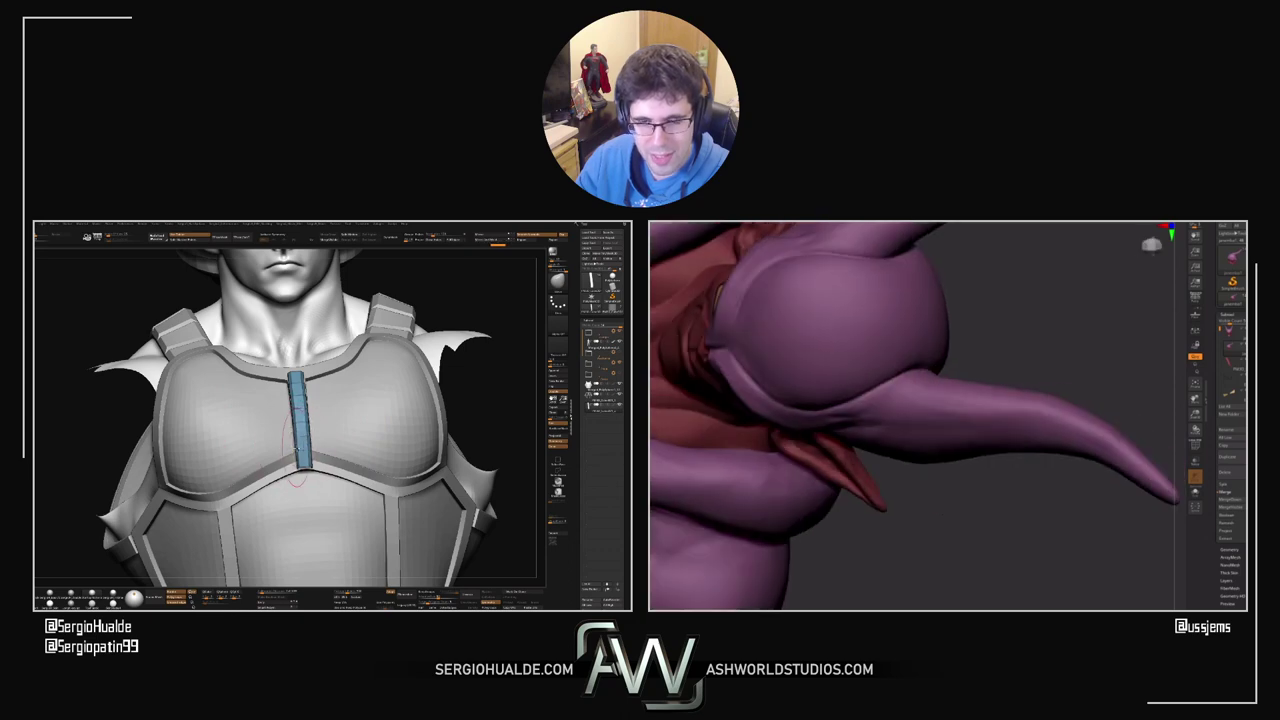
right_click_drag(309, 470, 305, 500)
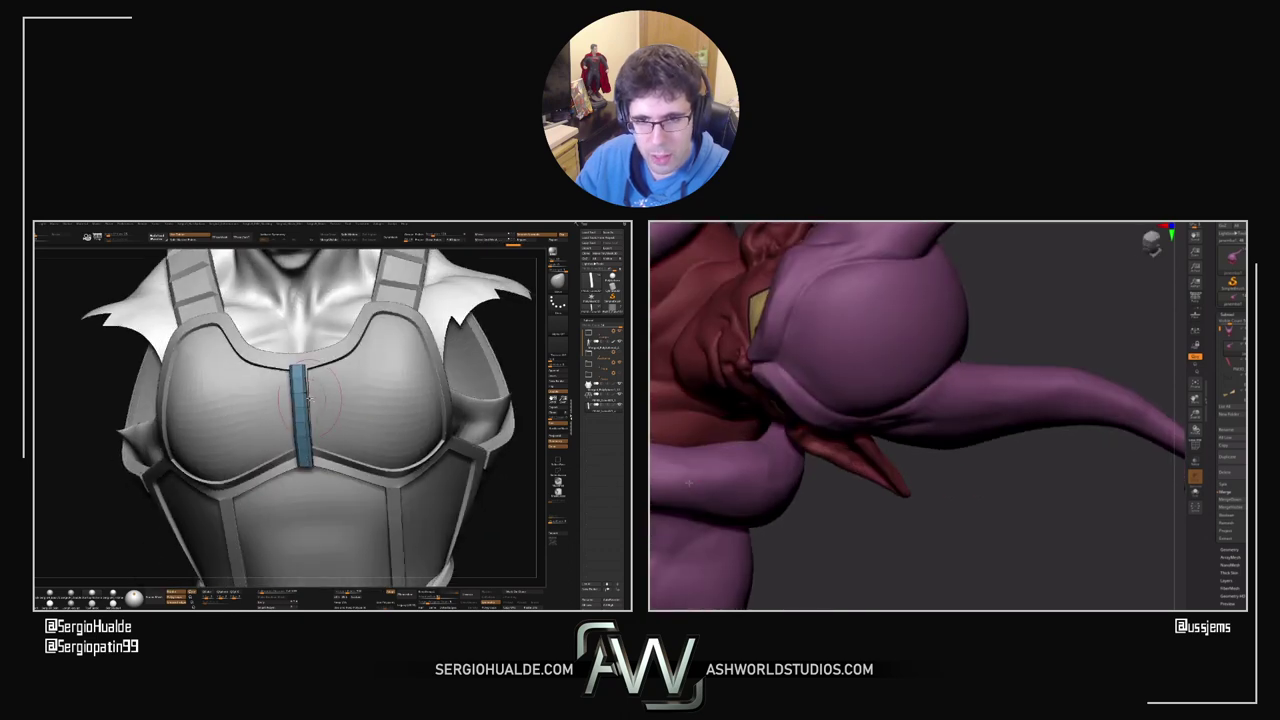
right_click_drag(303, 375, 300, 452, "alt")
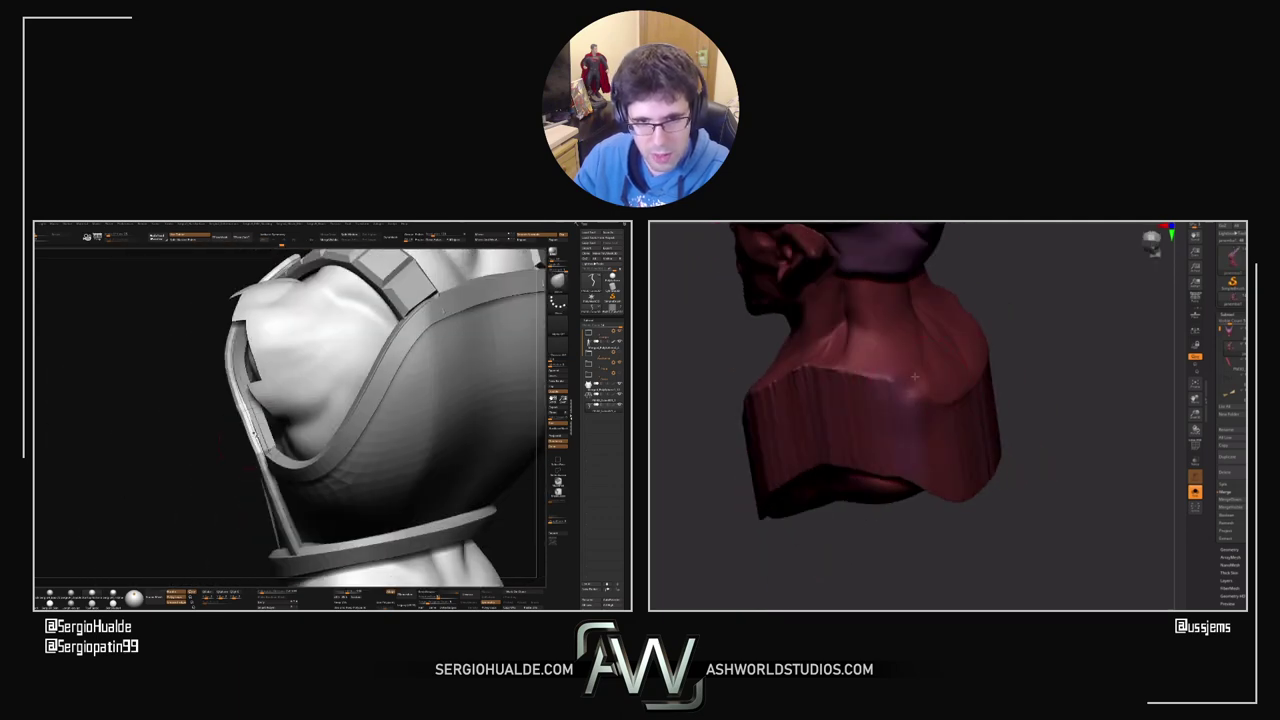
Step: Fit the inner end of the under-chest band against the central seam
right_click_drag(255, 433, 285, 440)
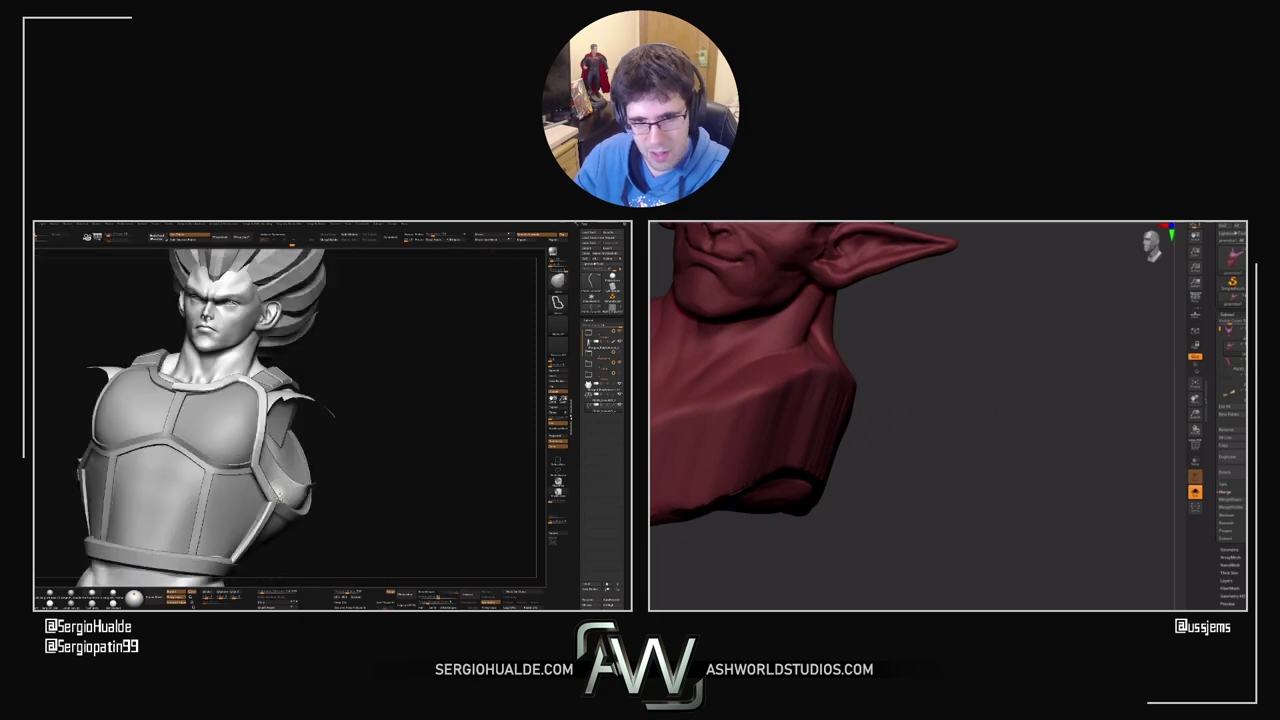
right_click_drag(285, 510, 285, 485, "ctrl")
right_click_drag(250, 485, 208, 460)
right_click_drag(270, 380, 274, 423, "ctrl")
mouse_move(290, 345)
right_mouse_down("alt")
mouse_move(278, 432)
mouse_move(295, 362)
right_mouse_up("alt")
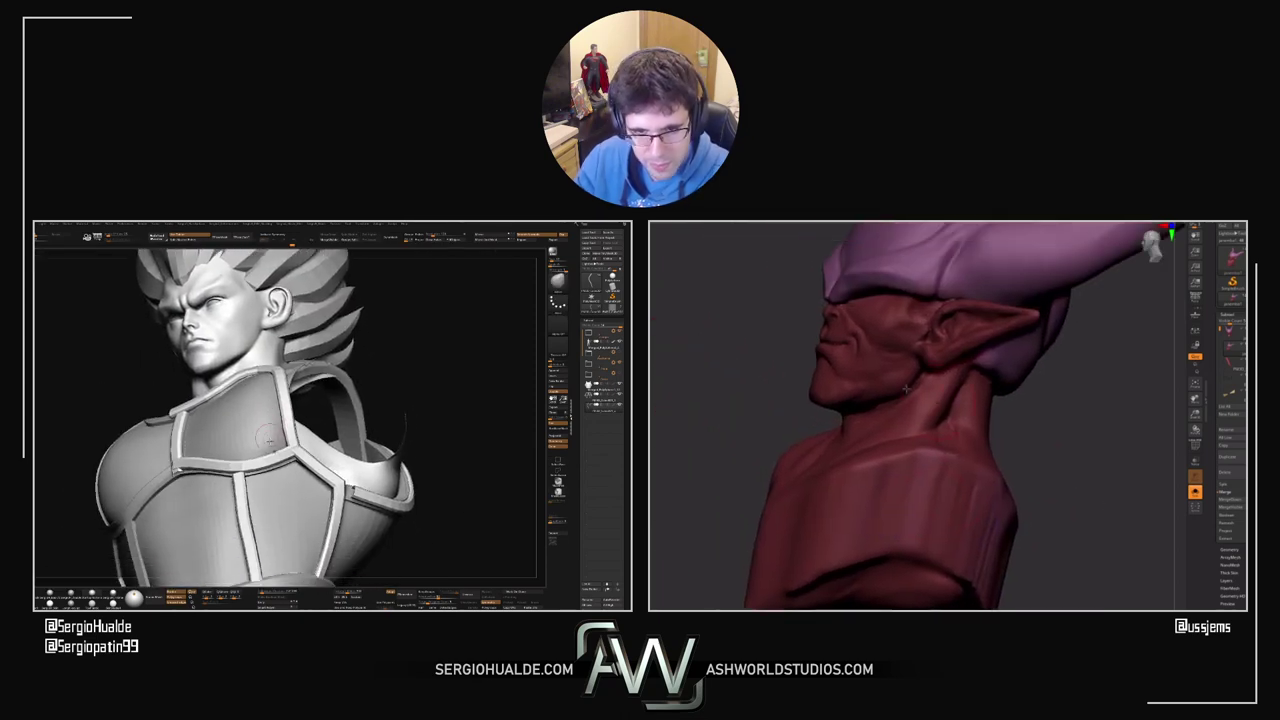
mouse_move(240, 455)
right_mouse_down()
mouse_move(290, 458)
mouse_move(222, 456)
right_mouse_up()
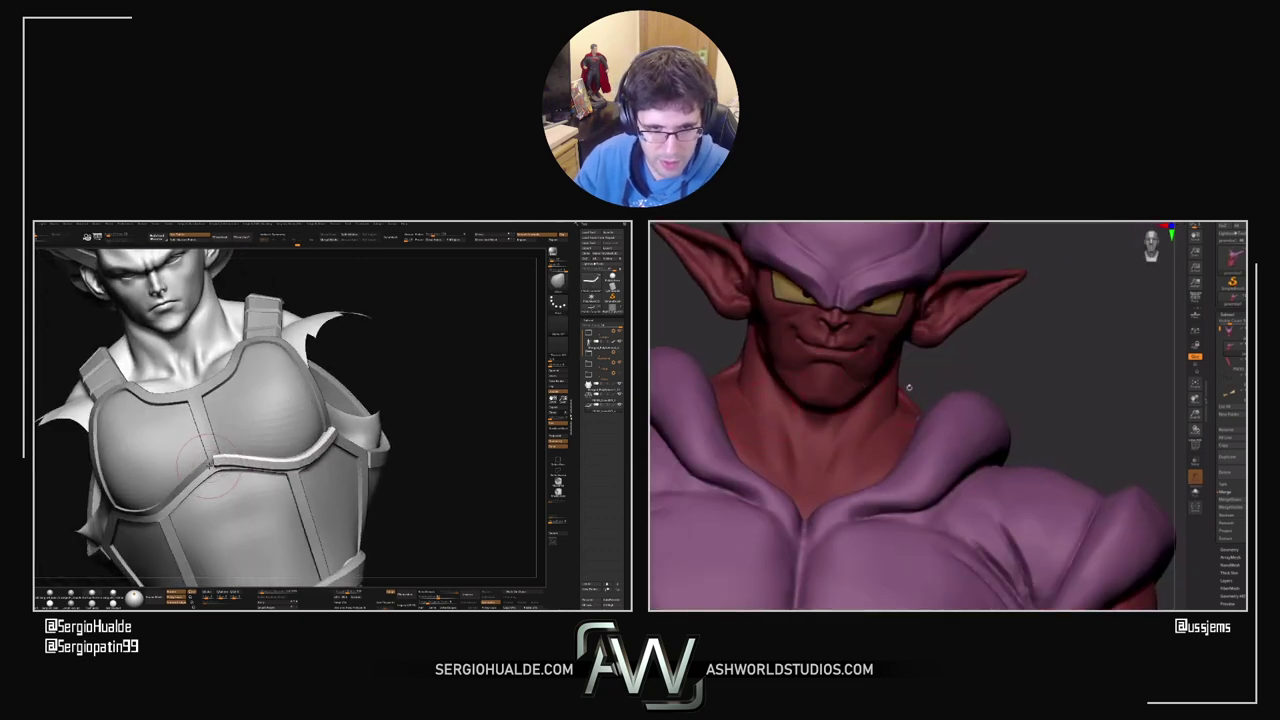
left_click_drag(222, 455, 237, 450)
right_click_drag(237, 448, 222, 443)
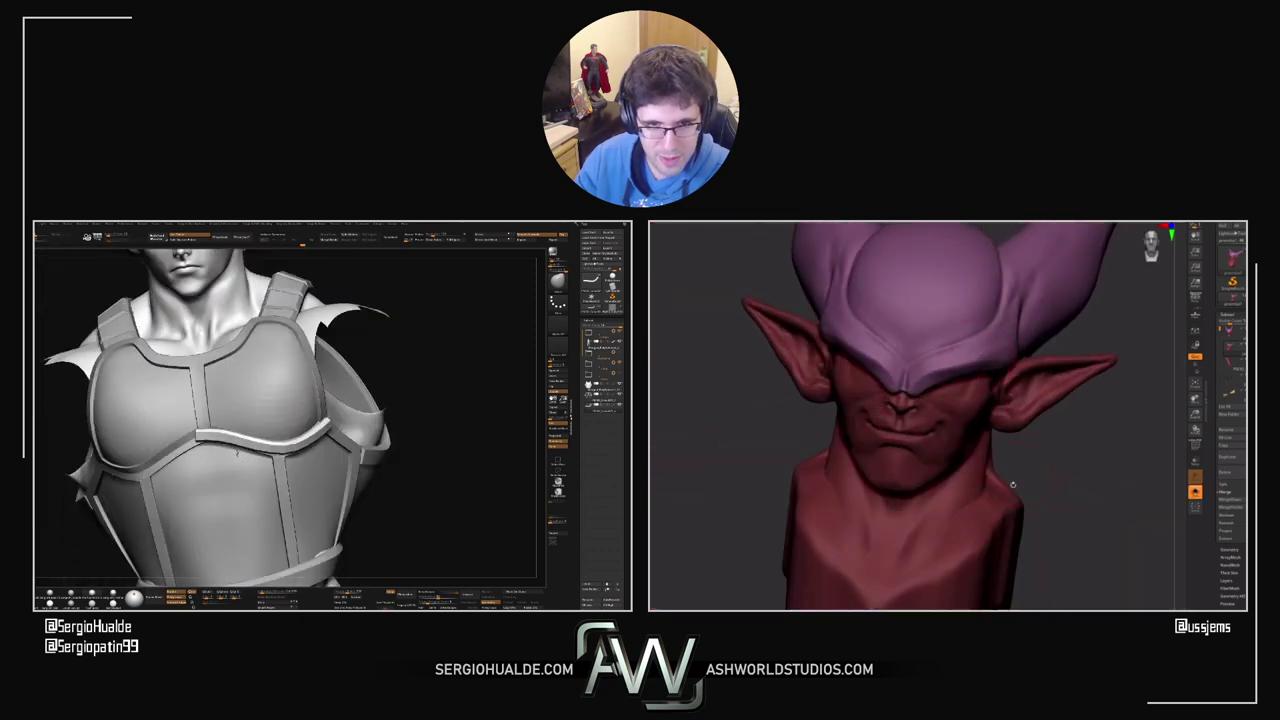
Step: Refine the under-chest band's curve below the chest plate while checking the second character's neck and shoulders
right_click_drag(976, 505, 1002, 513)
right_click_drag(195, 441, 196, 441)
right_click_drag(769, 438, 841, 459)
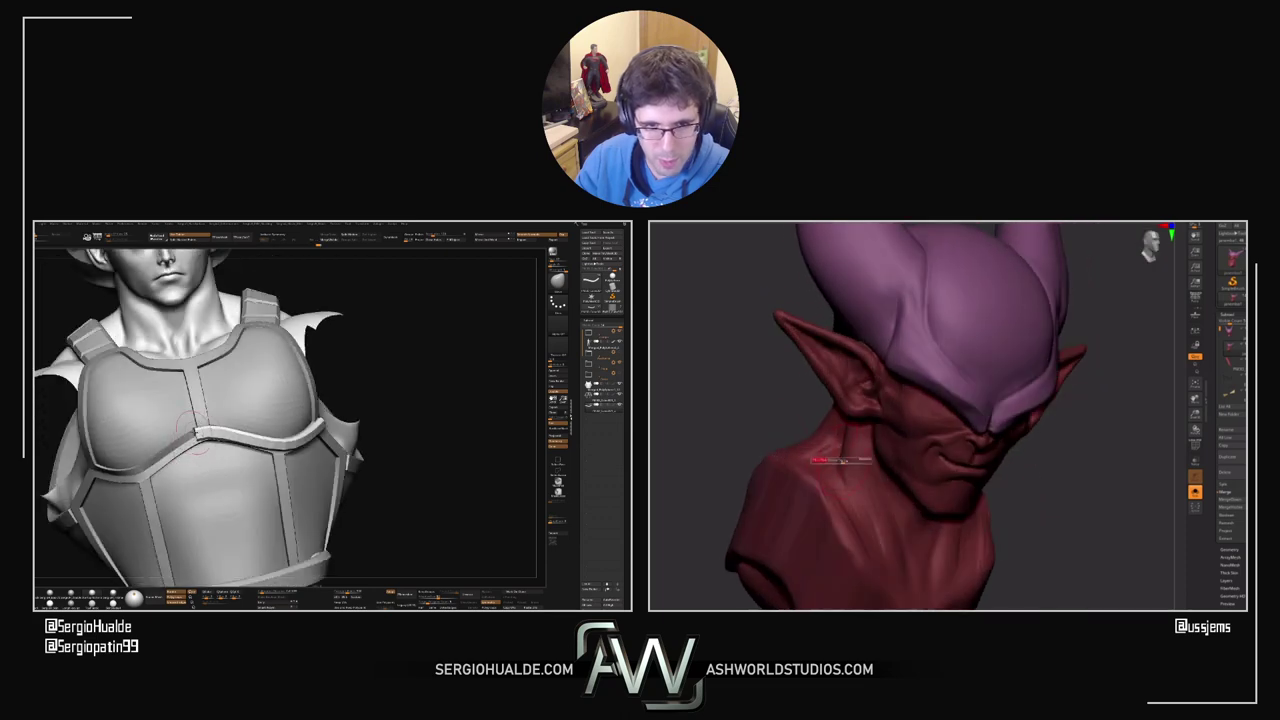
right_click_drag(196, 441, 228, 455, "alt")
left_click_drag(228, 460, 236, 466)
mouse_move(232, 455)
right_mouse_down()
mouse_move(180, 450)
mouse_move(229, 440)
right_mouse_up()
right_click_drag(868, 553, 719, 505)
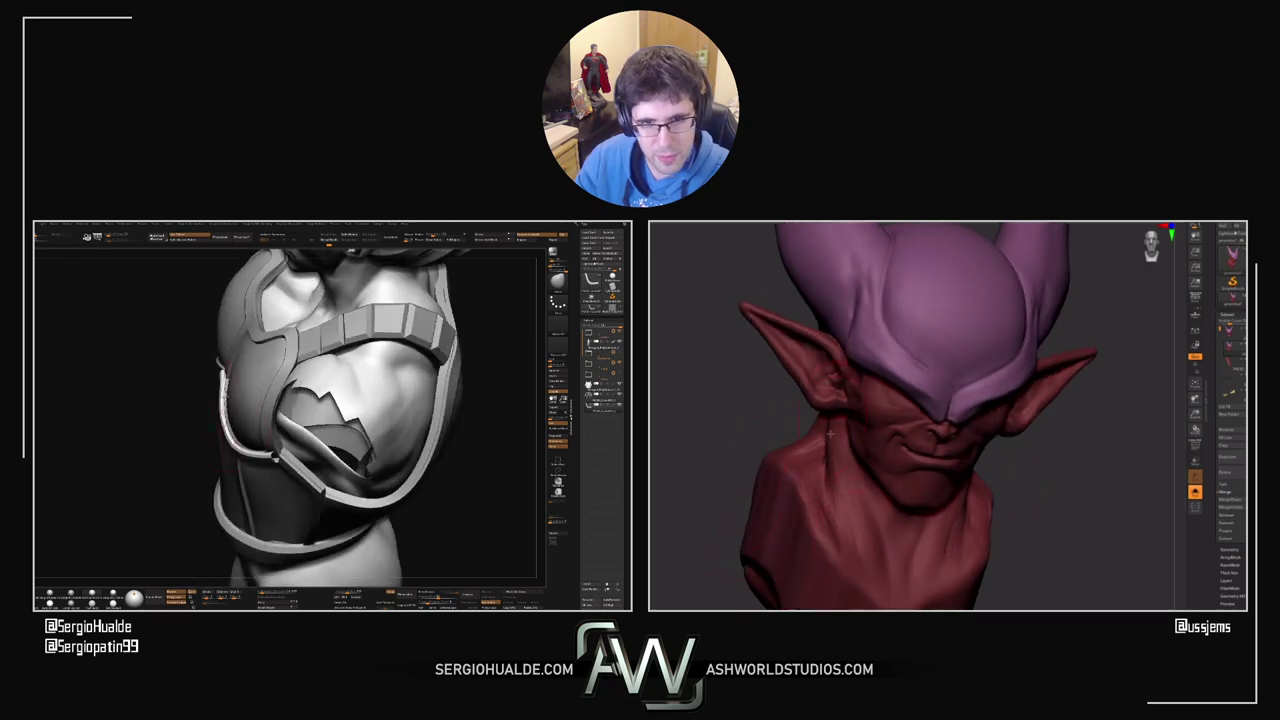
Step: Examine the armour bands' fit around the side and front, along with the second character's neck
mouse_move(275, 458)
right_mouse_down()
mouse_move(240, 448)
mouse_move(225, 462)
mouse_move(278, 437)
right_mouse_up()
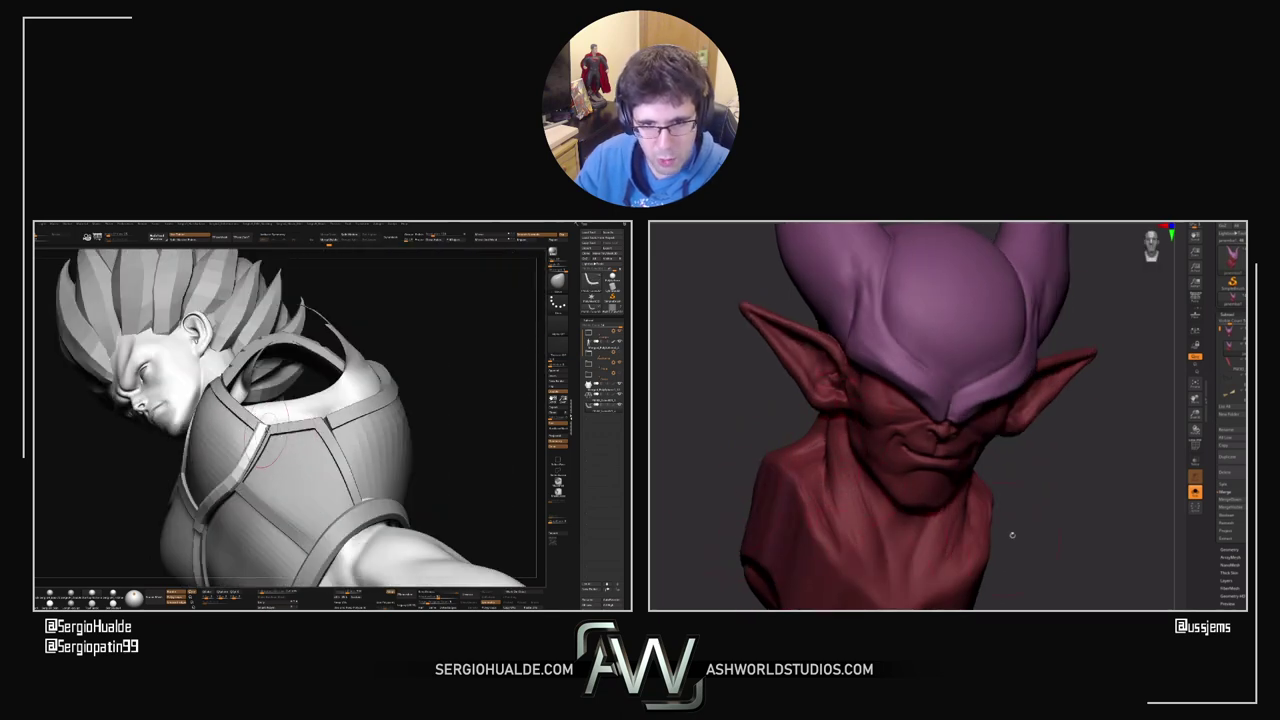
left_click_drag(1012, 535, 1006, 505)
right_click_drag(1027, 473, 1037, 466)
right_click_drag(253, 465, 325, 452)
right_click_drag(1003, 516, 1044, 497)
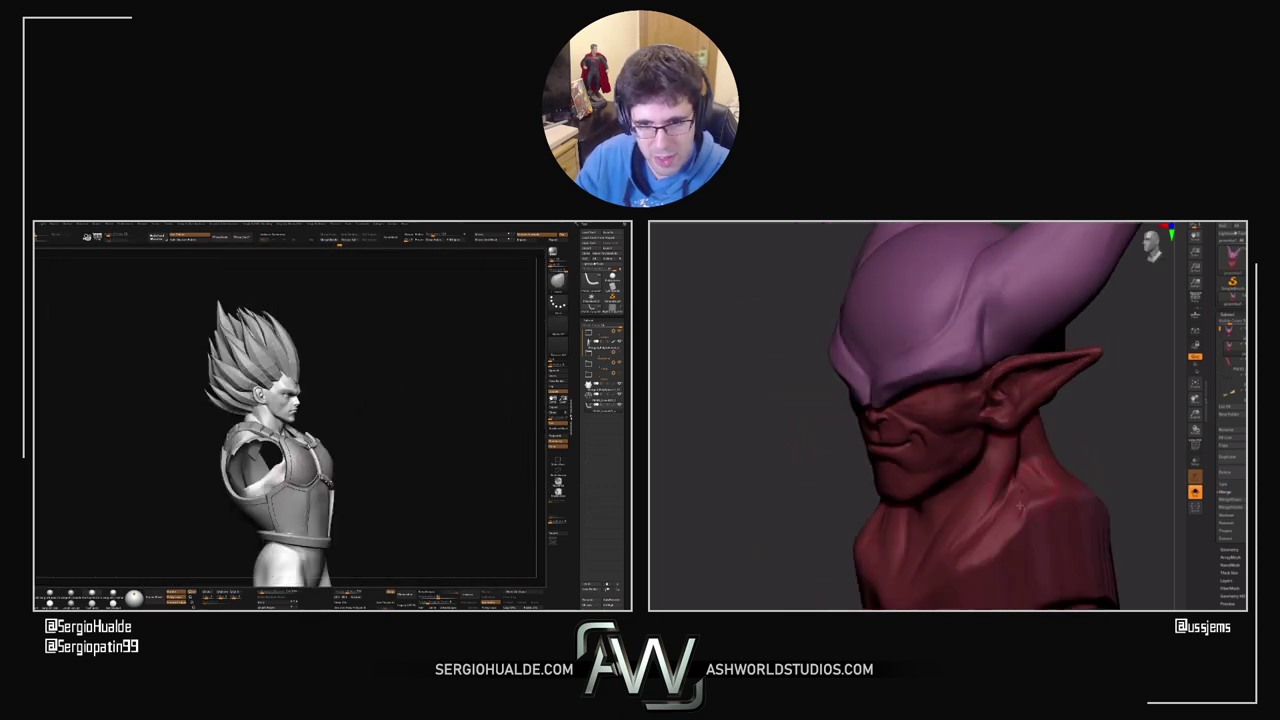
right_click_drag(325, 452, 300, 438, "alt")
left_click_drag(299, 438, 293, 440)
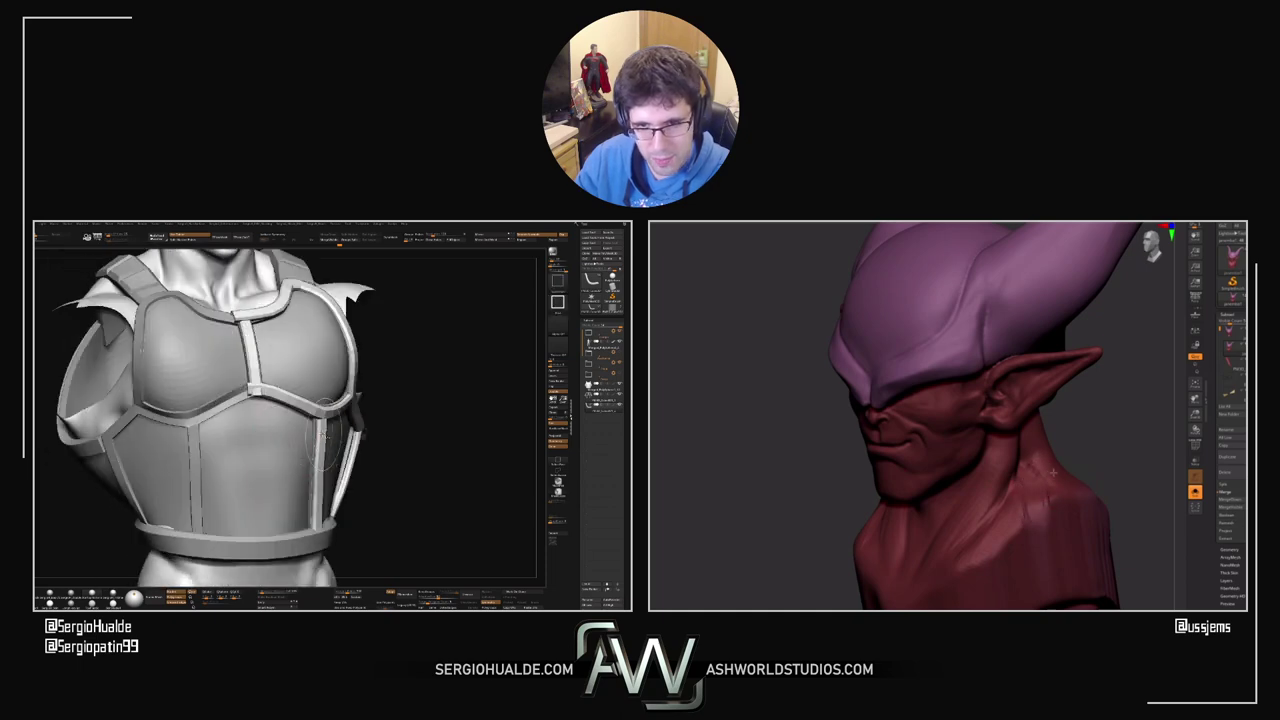
Step: Select the abdomen's vertical strip and fit its upper end to the under-chest band, while sculpting the second character's shoulder muscles
left_click(323, 436, "ctrl+shift")
right_click_drag(323, 436, 283, 434)
right_click_drag(1053, 472, 1097, 457)
right_click_drag(283, 434, 279, 450, "ctrl")
right_click_drag(1089, 455, 1065, 468)
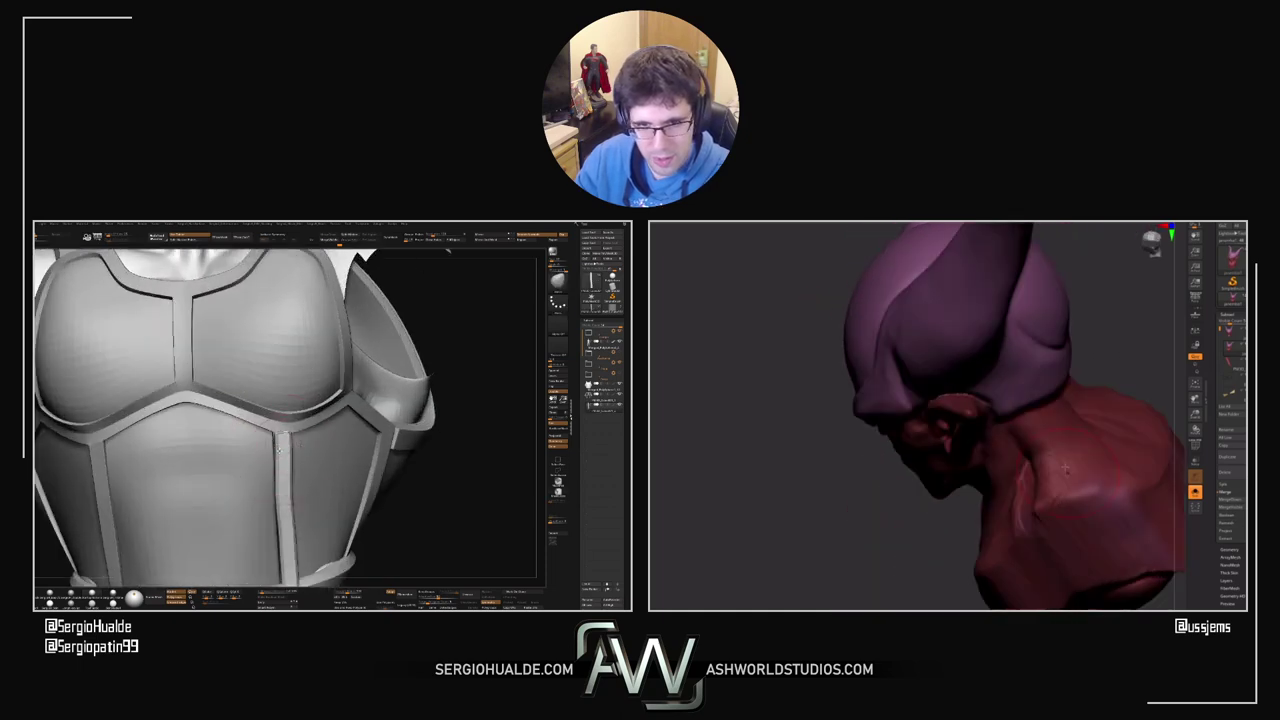
left_click_drag(278, 450, 287, 423)
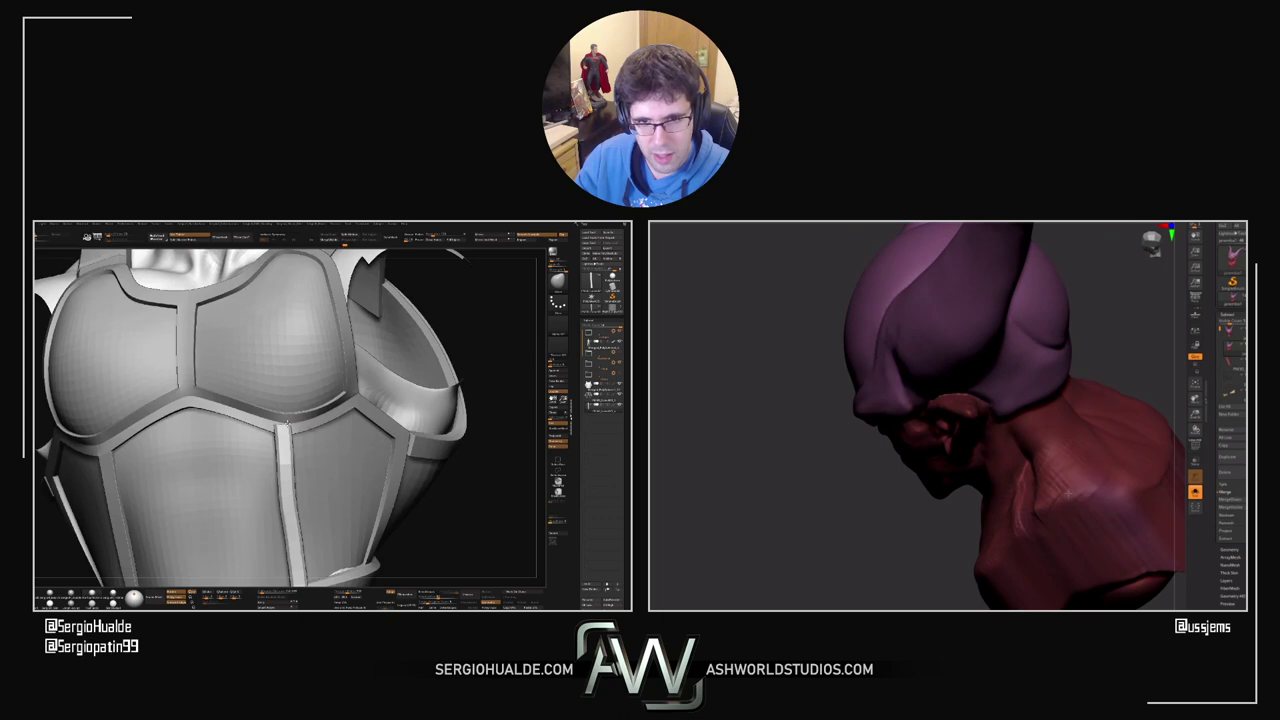
Step: Straighten the middle of the vertical strip against the abdomen plate while refining the second character's neck muscles
right_click_drag(287, 421, 270, 352)
right_click_drag(255, 396, 286, 403)
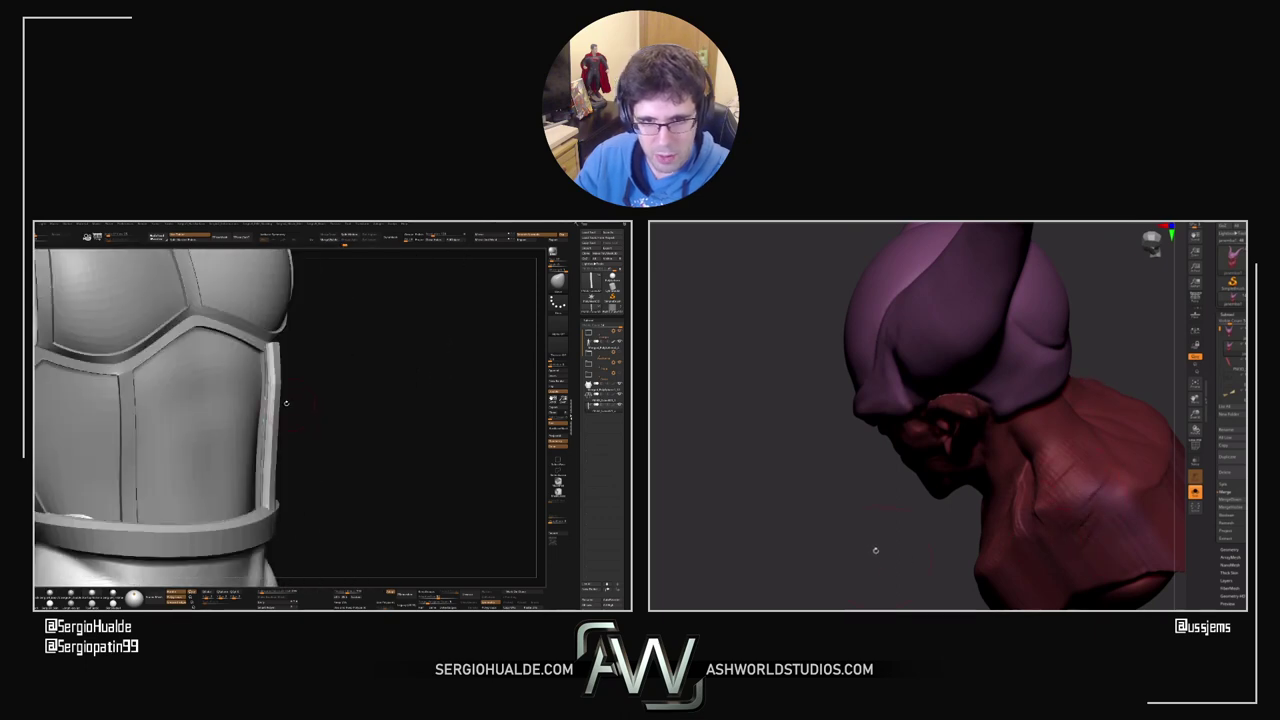
left_click_drag(876, 550, 898, 453, "alt")
right_click_drag(278, 409, 281, 406)
left_click_drag(898, 453, 1080, 465)
right_click_drag(275, 395, 272, 428)
left_click_drag(1126, 417, 1056, 461, "alt")
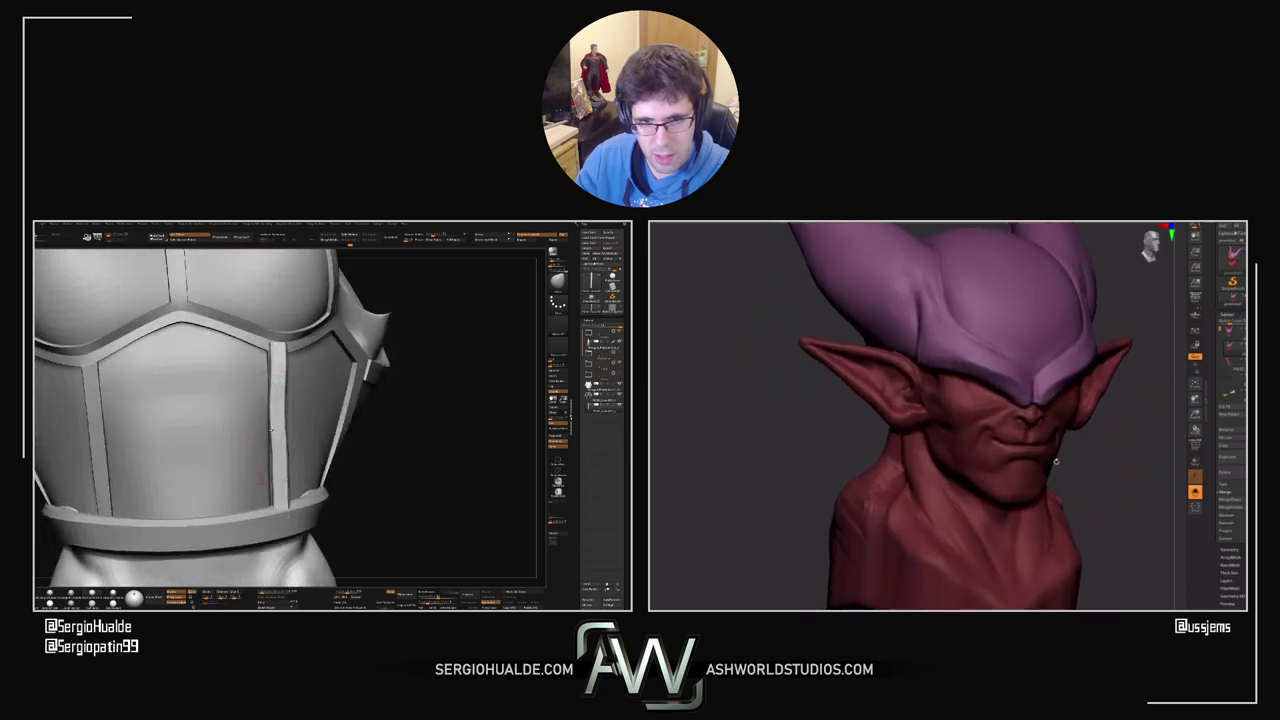
left_click_drag(270, 430, 281, 425)
left_click_drag(866, 435, 900, 472)
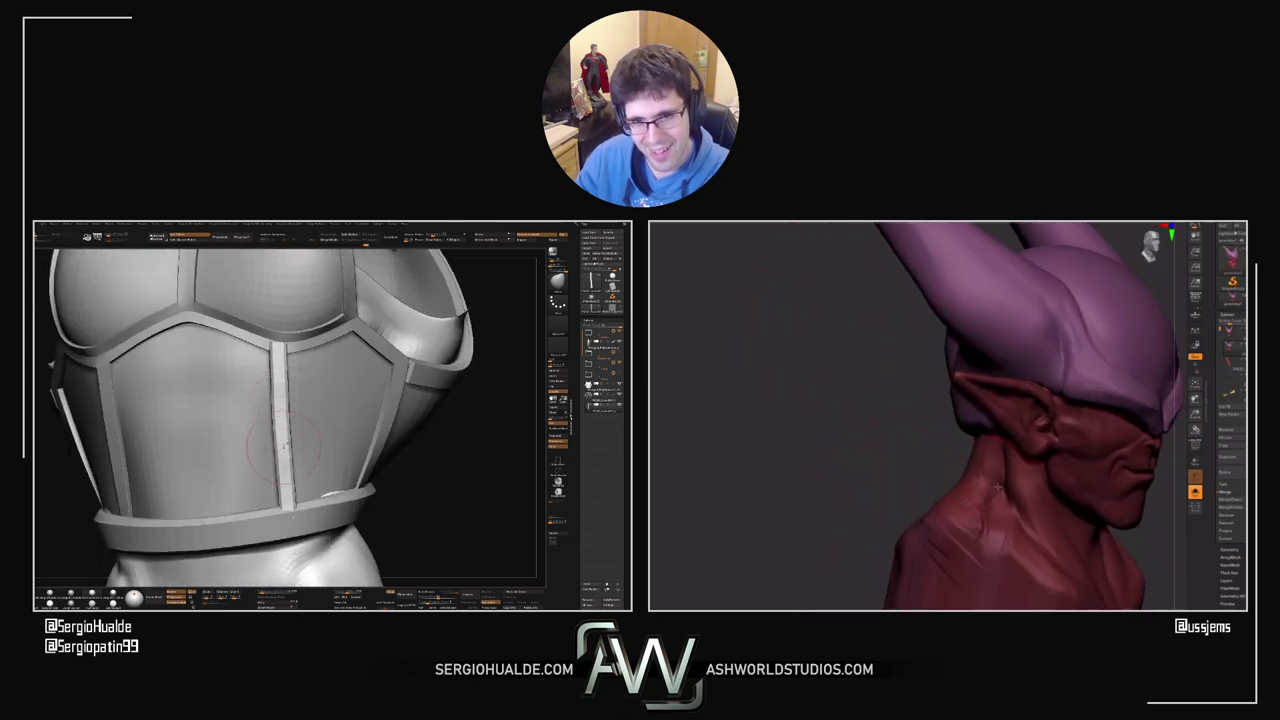
mouse_move(285, 460)
right_mouse_down()
mouse_move(297, 466)
mouse_move(289, 443)
mouse_move(271, 446)
mouse_move(285, 457)
right_mouse_up()
left_click_drag(284, 457, 272, 456)
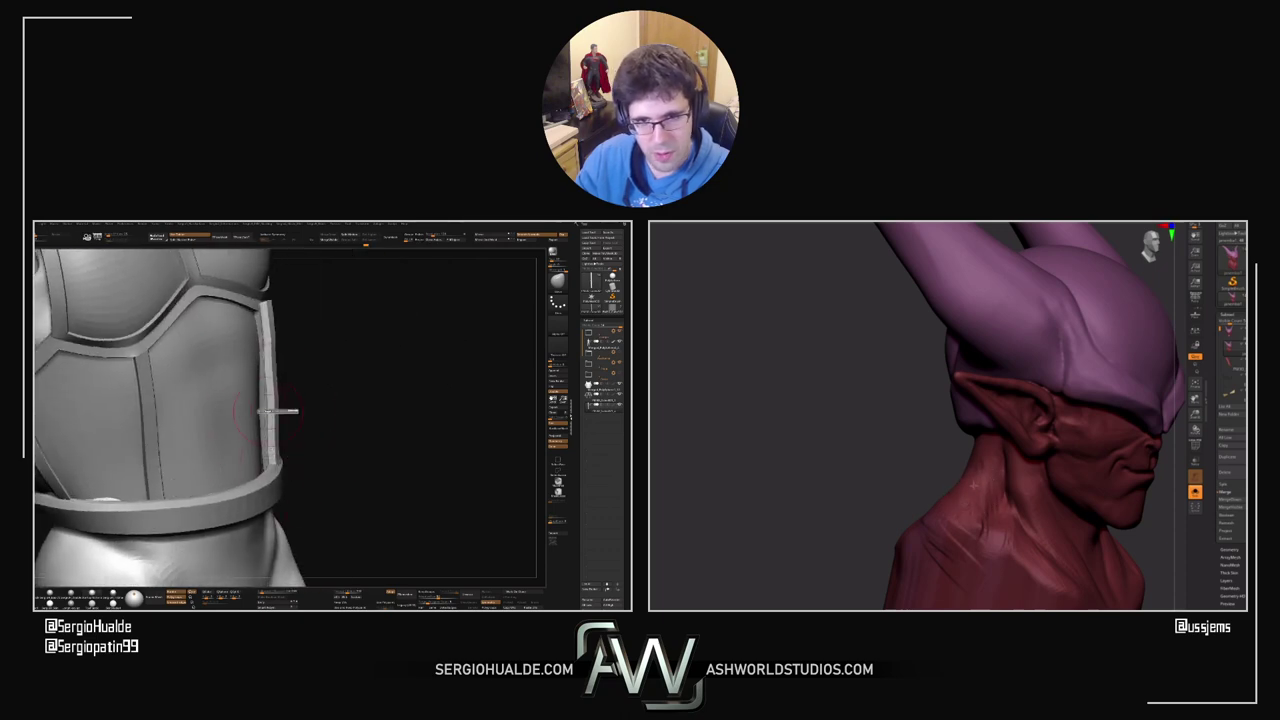
Step: Fit the vertical strip's lower end to the waist belt and check the armour on the full figure
right_click_drag(316, 455, 299, 475)
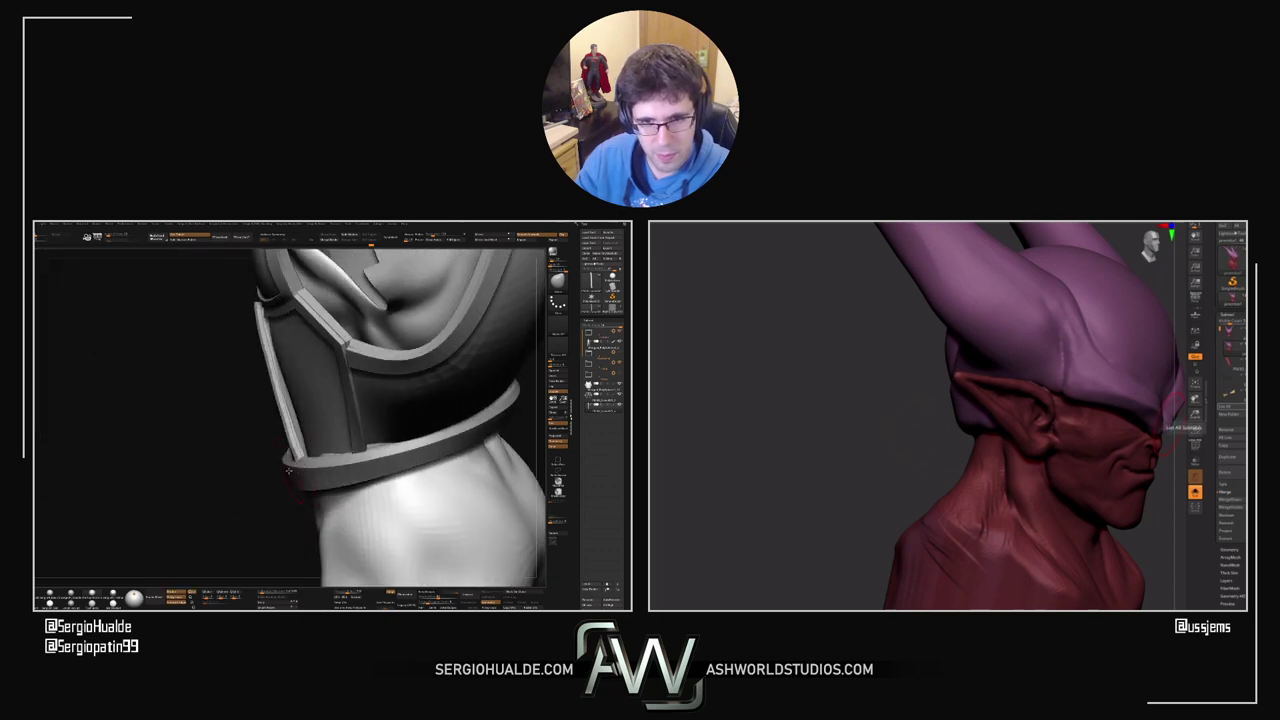
left_click_drag(299, 477, 300, 470)
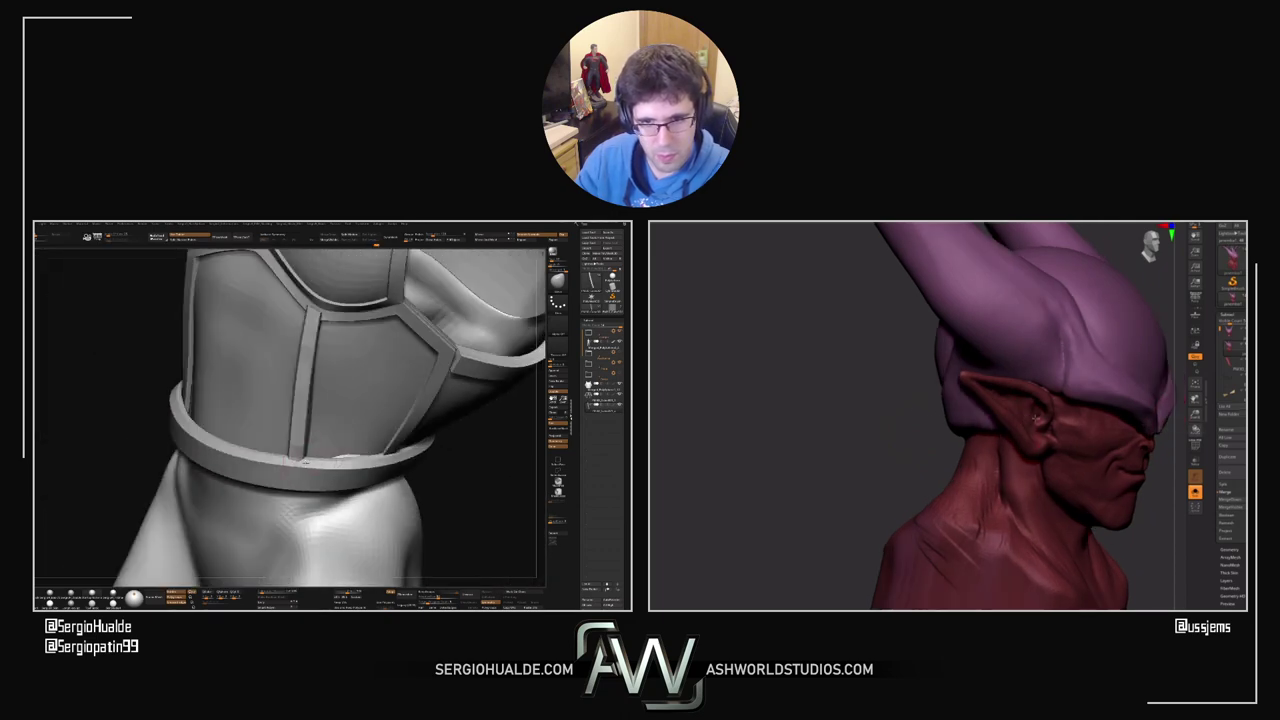
mouse_move(300, 470)
right_mouse_down()
mouse_move(326, 464)
mouse_move(297, 462)
right_mouse_up()
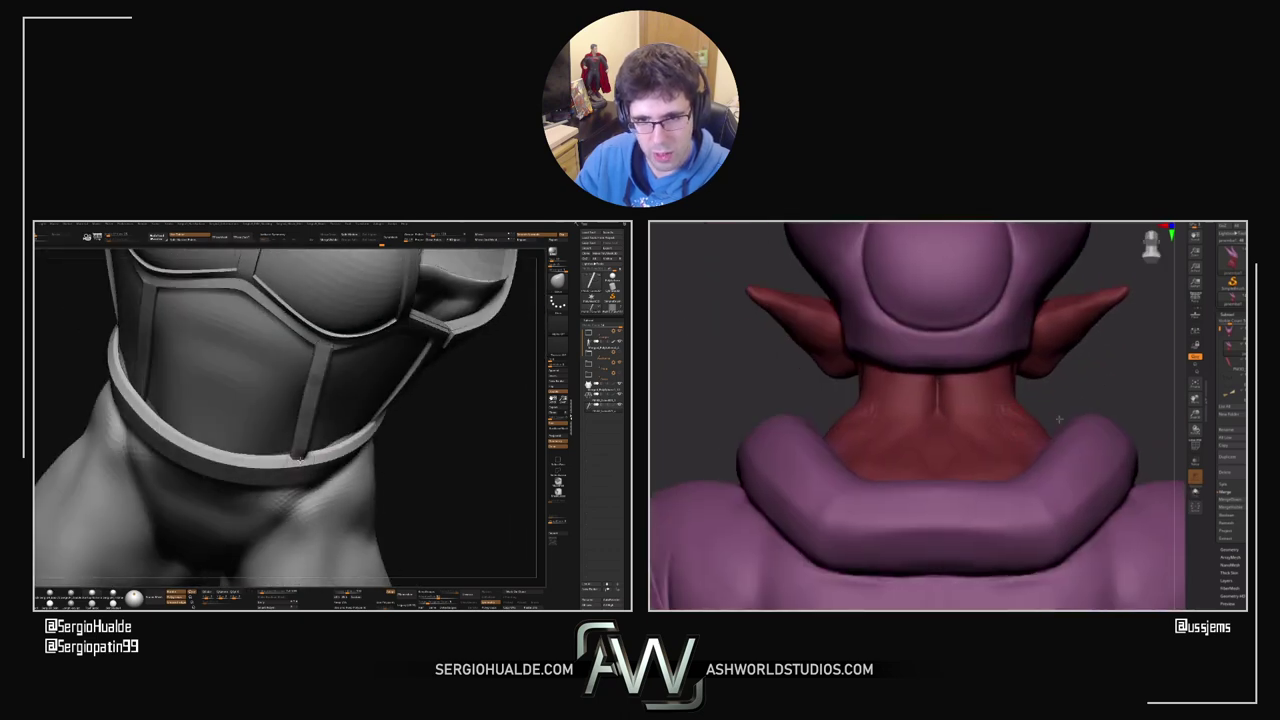
left_click_drag(296, 463, 284, 430)
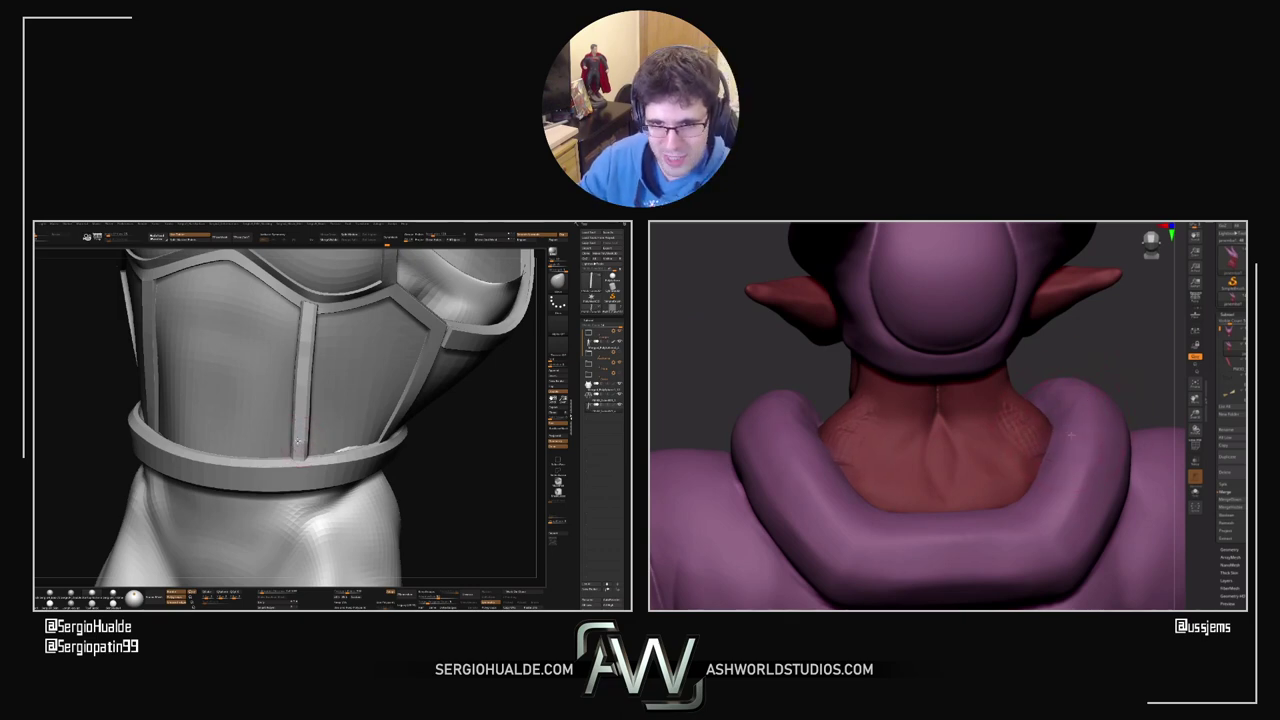
right_click_drag(309, 443, 309, 410, "ctrl")
right_click_drag(370, 438, 312, 441)
left_click_drag(309, 442, 400, 443)
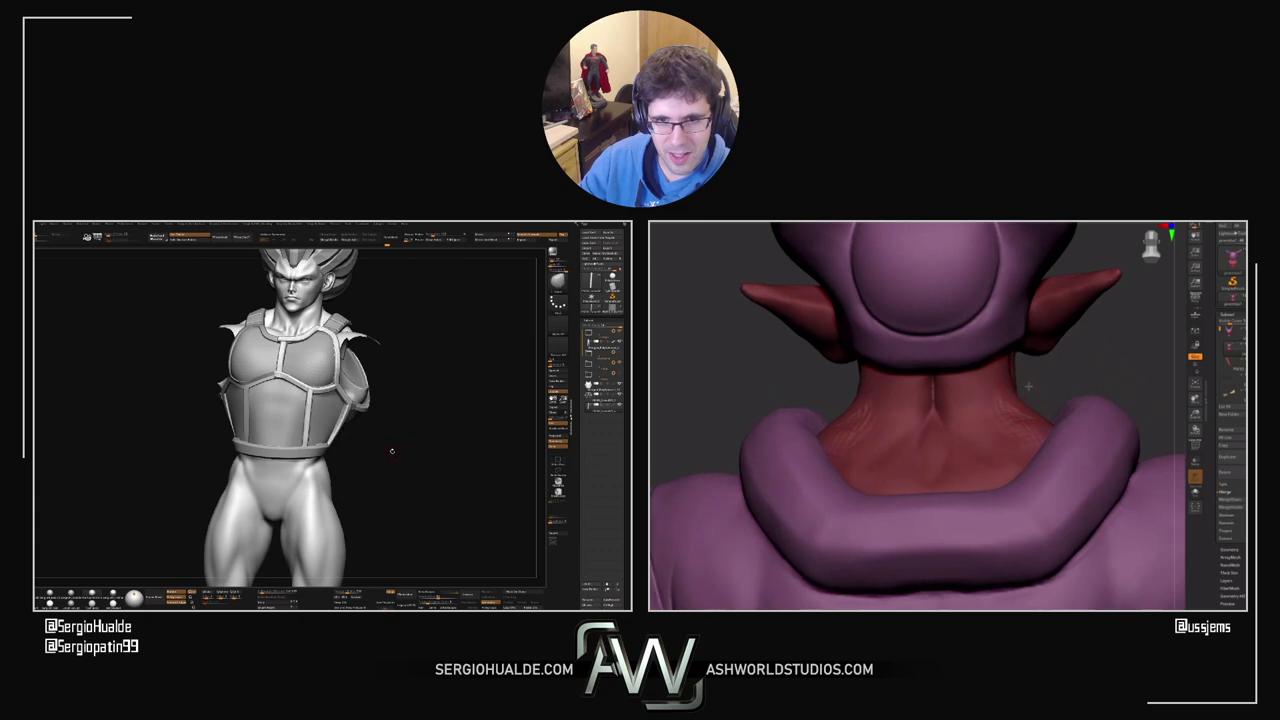
Step: Adjust the band along the back plate's armhole edge so it follows the curve below the shoulder strap
right_click_drag(372, 439, 341, 466, "alt")
left_click_drag(330, 398, 310, 462)
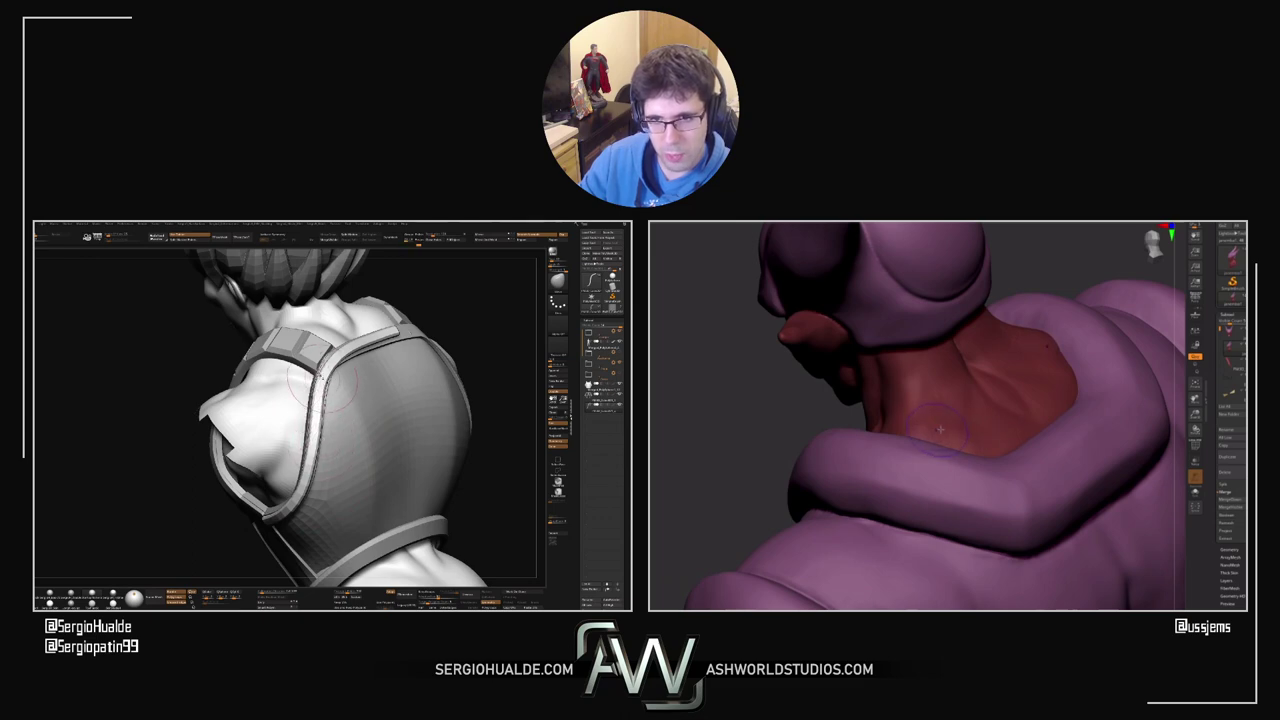
left_click_drag(324, 387, 314, 424)
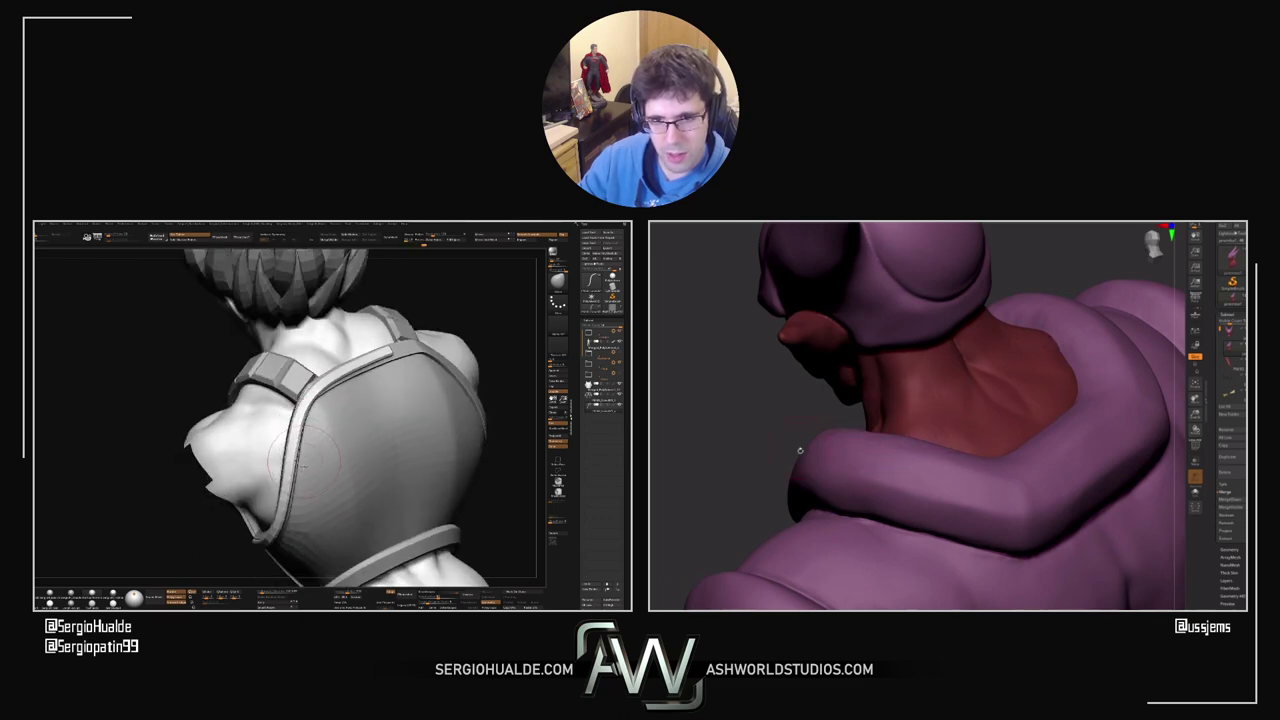
mouse_move(303, 465)
right_mouse_down()
mouse_move(286, 450)
mouse_move(292, 463)
right_mouse_up()
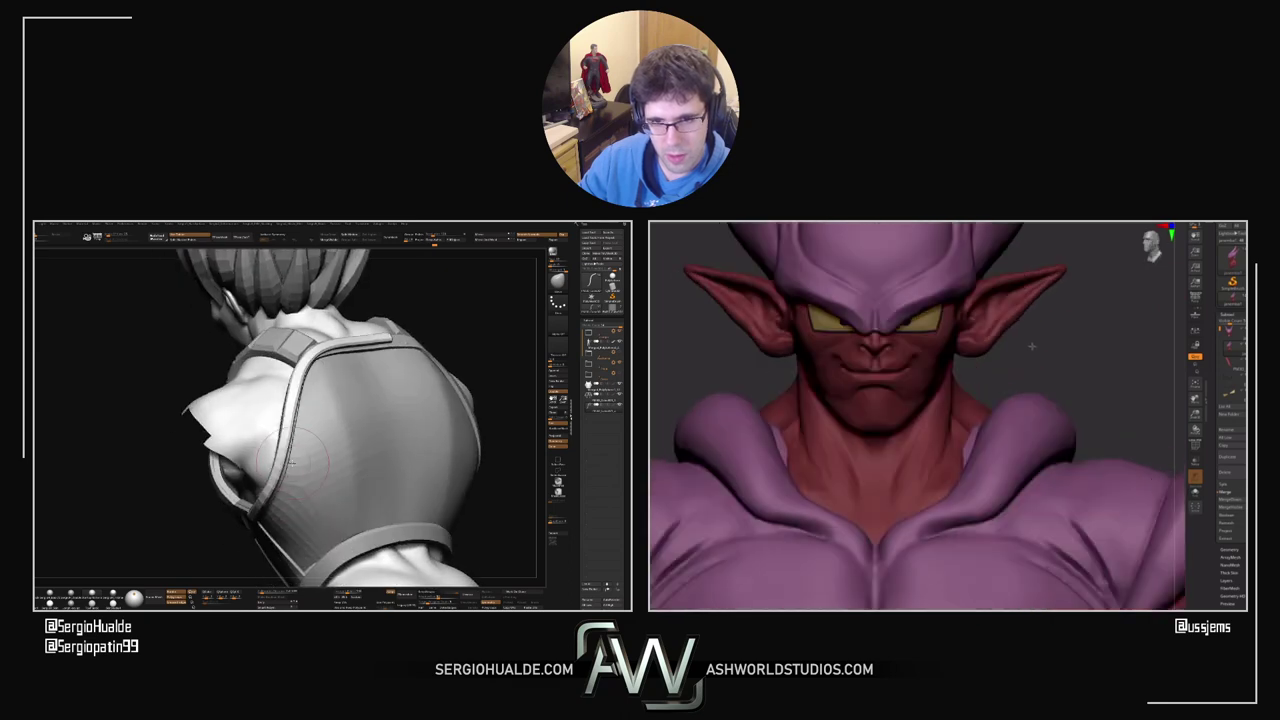
Step: Fit the seam band tightly along the back plate's armhole edge, from the underarm up to the shoulder strap
left_click_drag(277, 507, 279, 493)
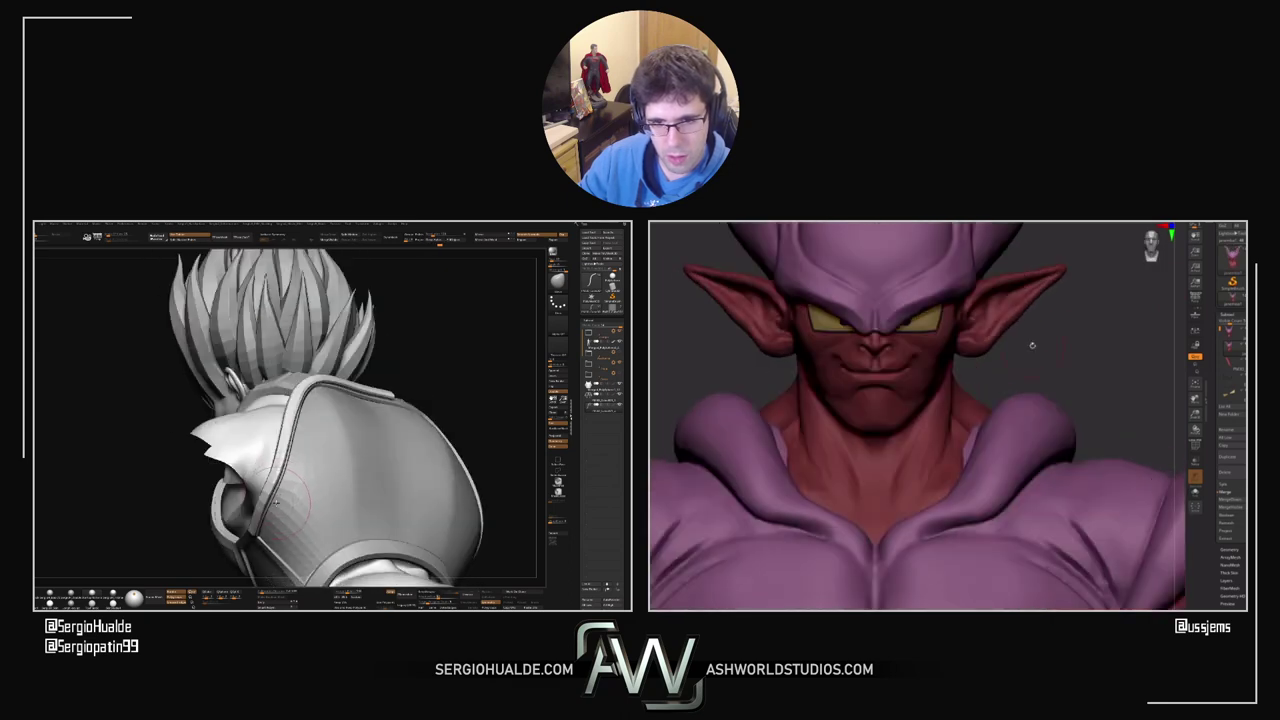
mouse_move(288, 486)
right_mouse_down()
mouse_move(306, 482)
mouse_move(285, 480)
right_mouse_up()
left_click_drag(284, 481, 279, 476)
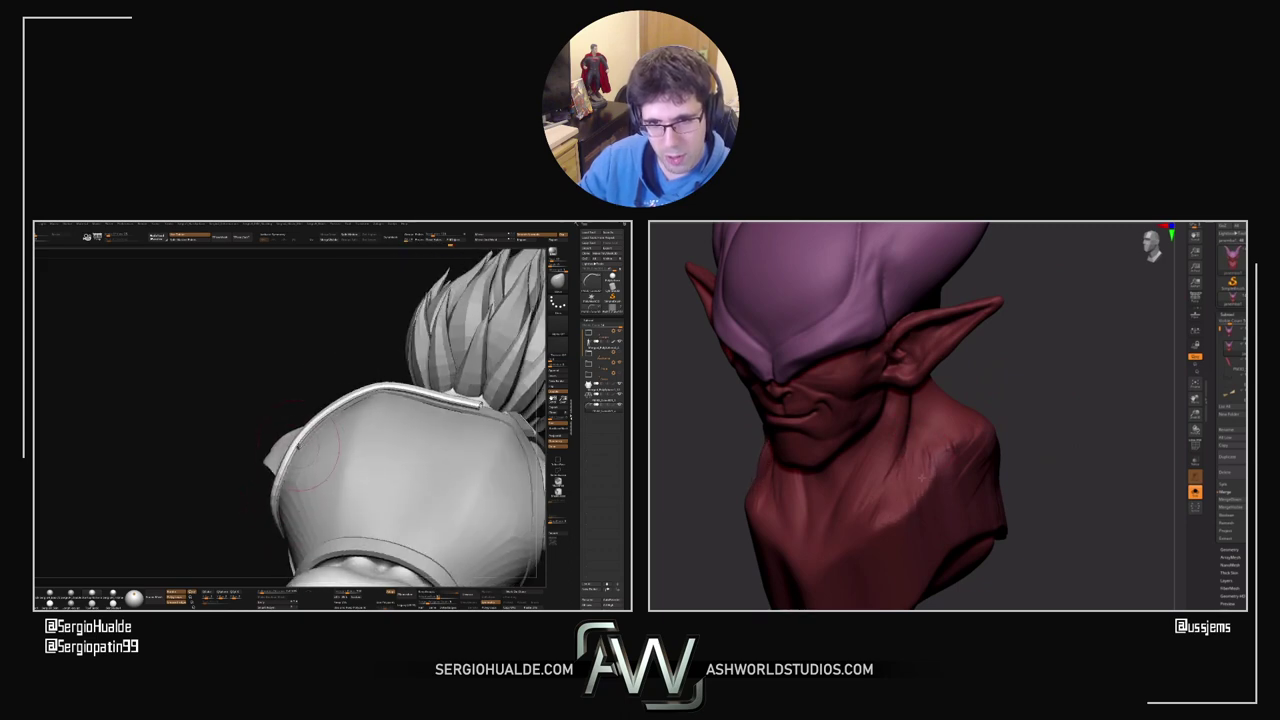
right_click_drag(312, 430, 326, 442)
mouse_move(300, 450)
left_mouse_down()
mouse_move(220, 446)
mouse_move(300, 445)
mouse_move(287, 452)
left_mouse_up()
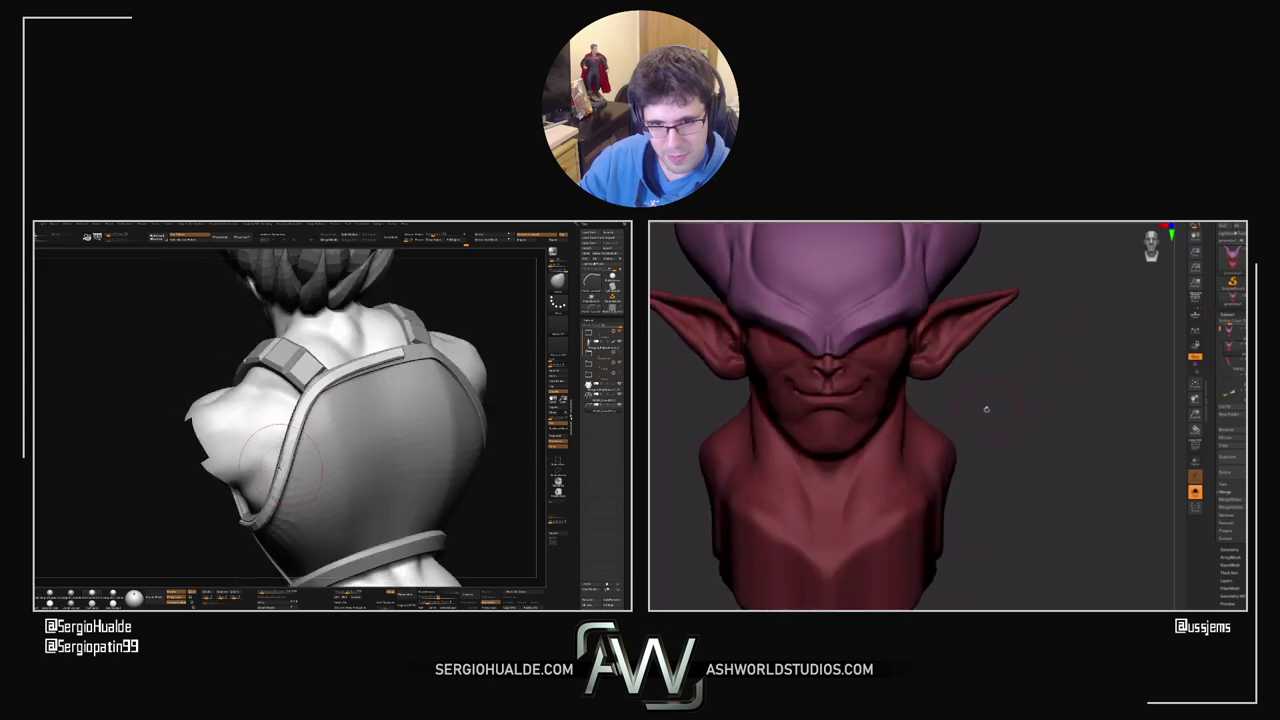
left_click_drag(986, 409, 998, 372)
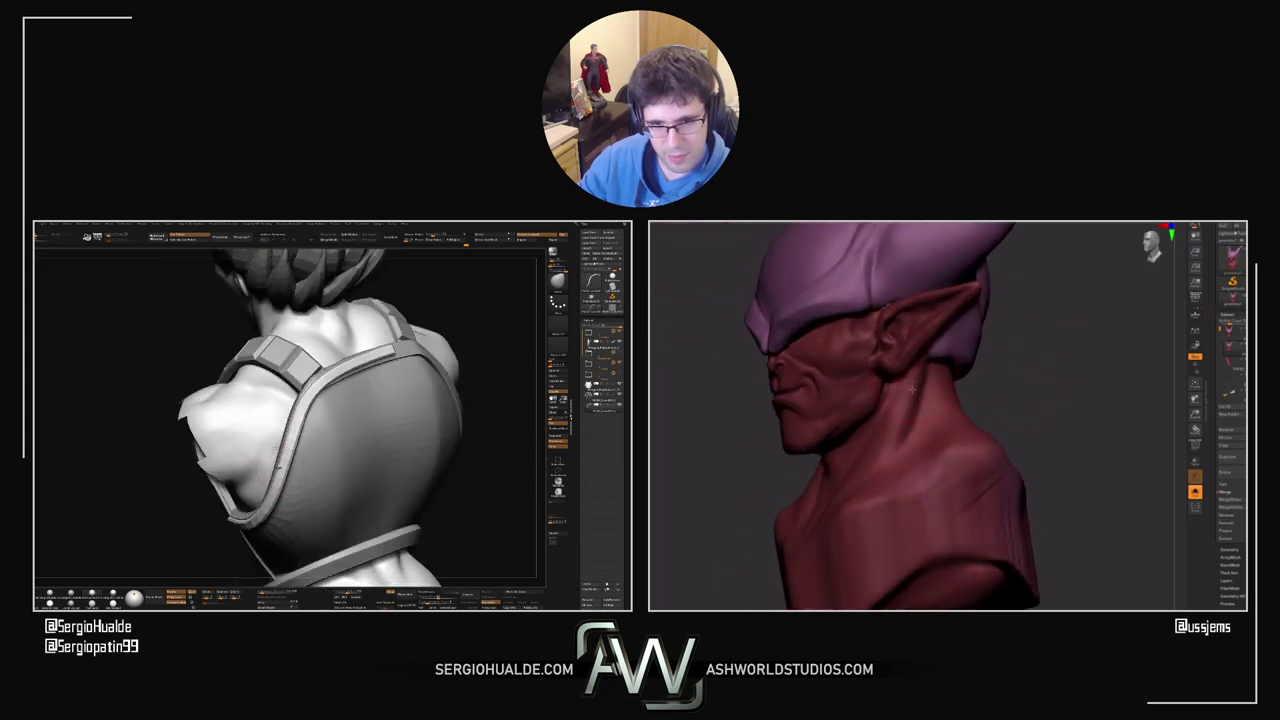
mouse_move(282, 460)
right_mouse_down()
mouse_move(288, 470)
mouse_move(268, 466)
right_mouse_up()
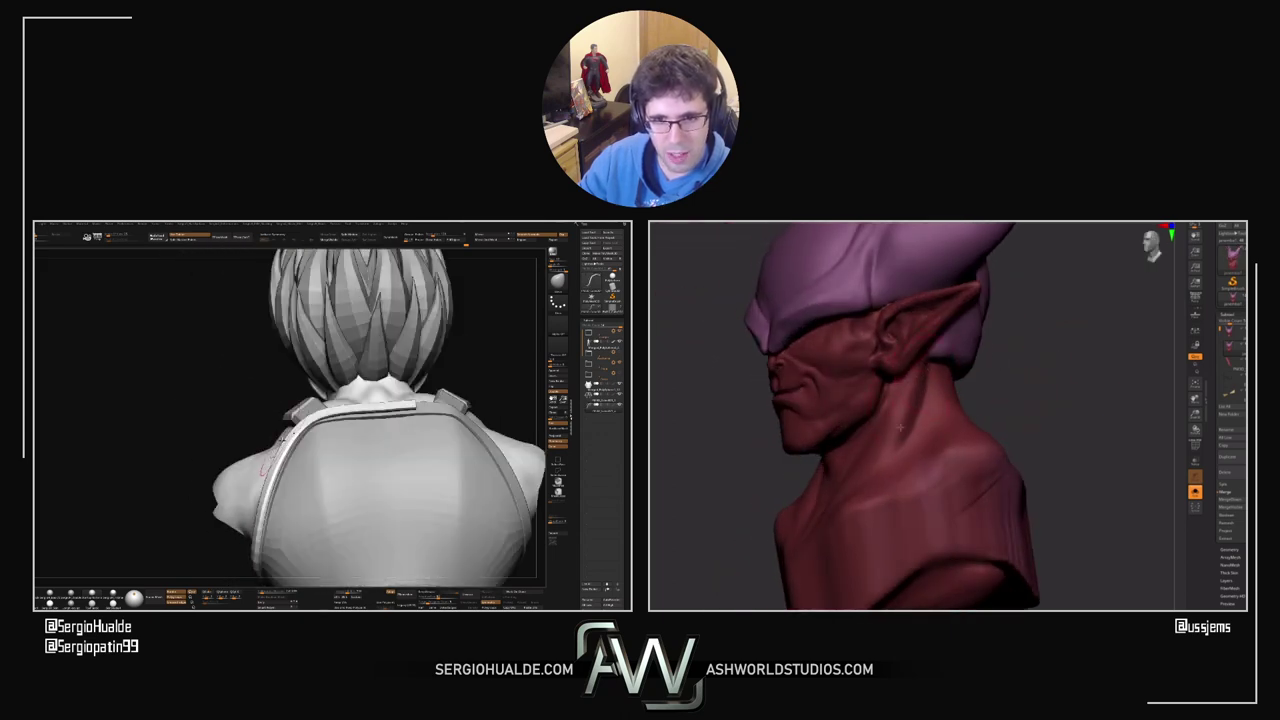
left_click_drag(290, 452, 294, 450)
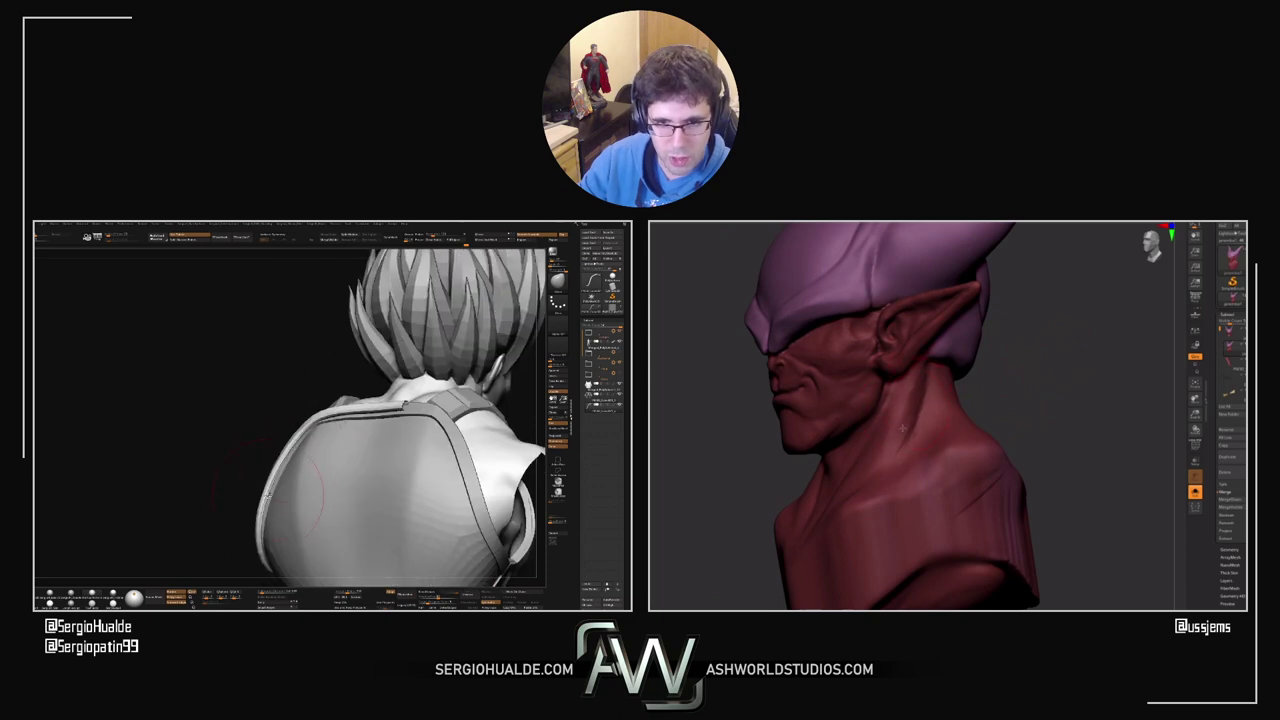
Step: Shape the band's corner along the back plate's upper edge, and show the second character's full bust to check the neck against the collar
left_click_drag(985, 392, 1034, 380)
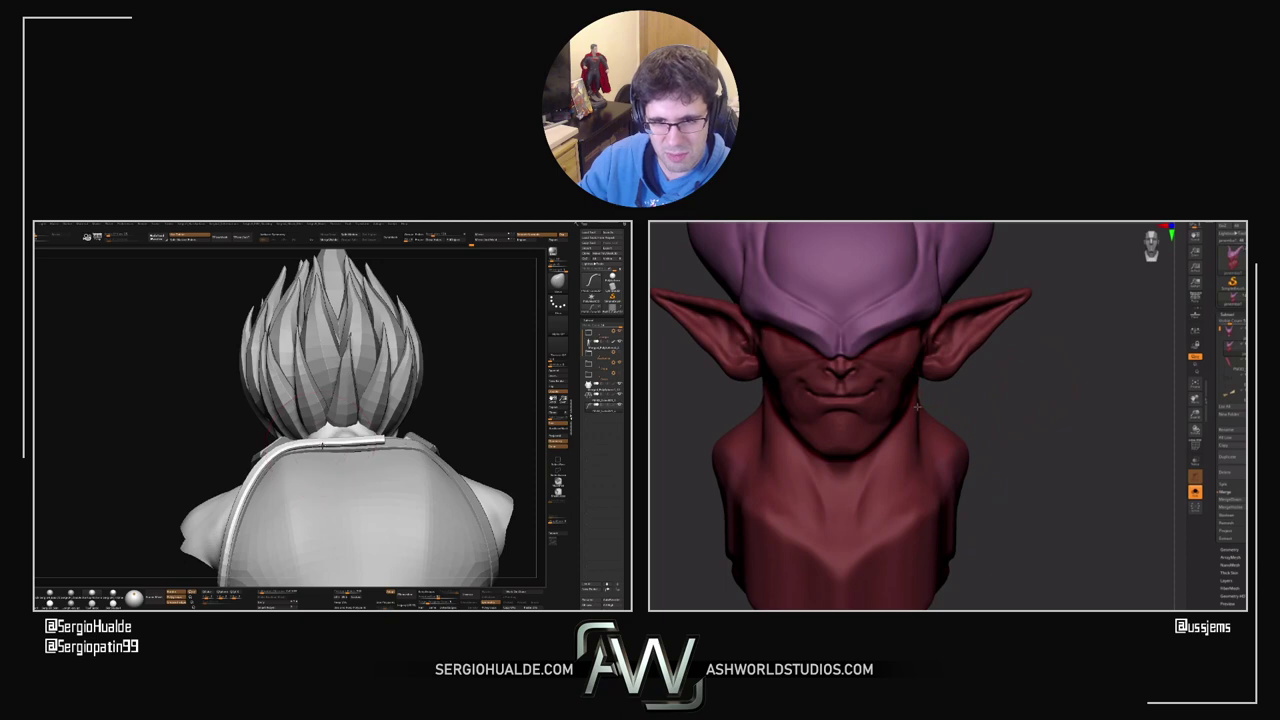
right_click_drag(360, 443, 296, 458)
left_click(1195, 492)
right_click_drag(919, 497, 930, 473)
right_click_drag(296, 458, 291, 458)
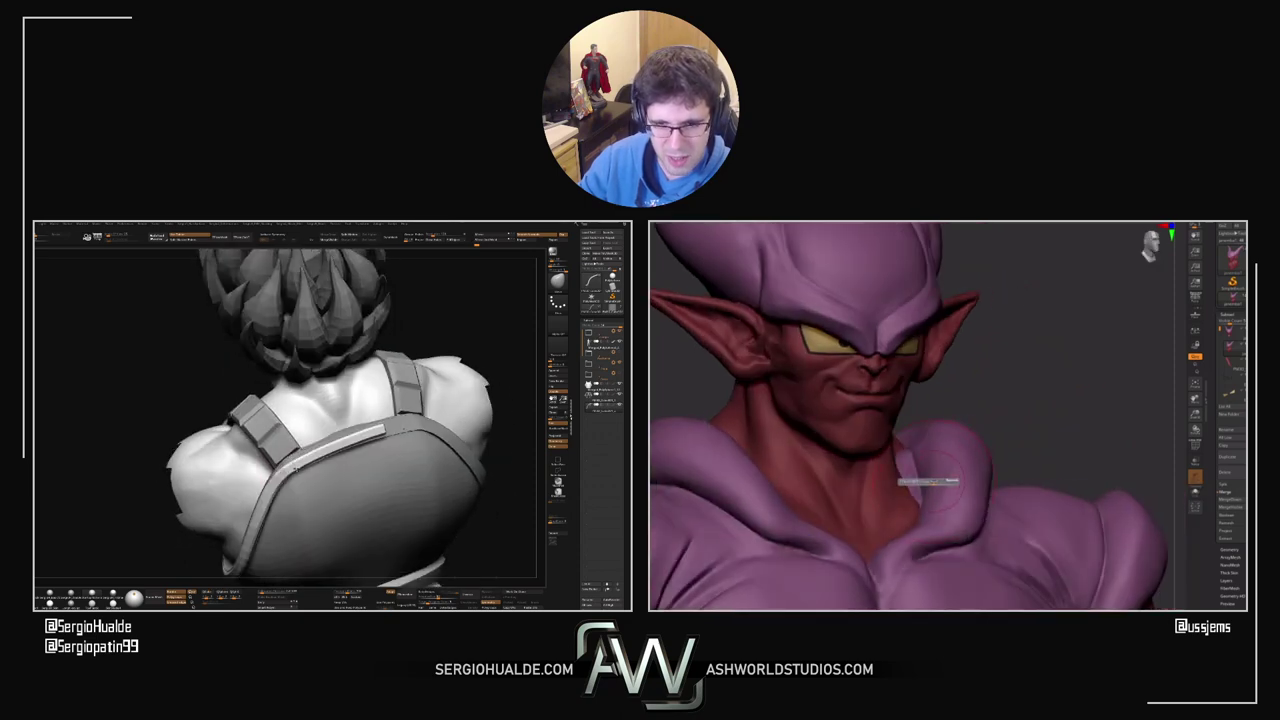
left_click_drag(926, 475, 975, 495)
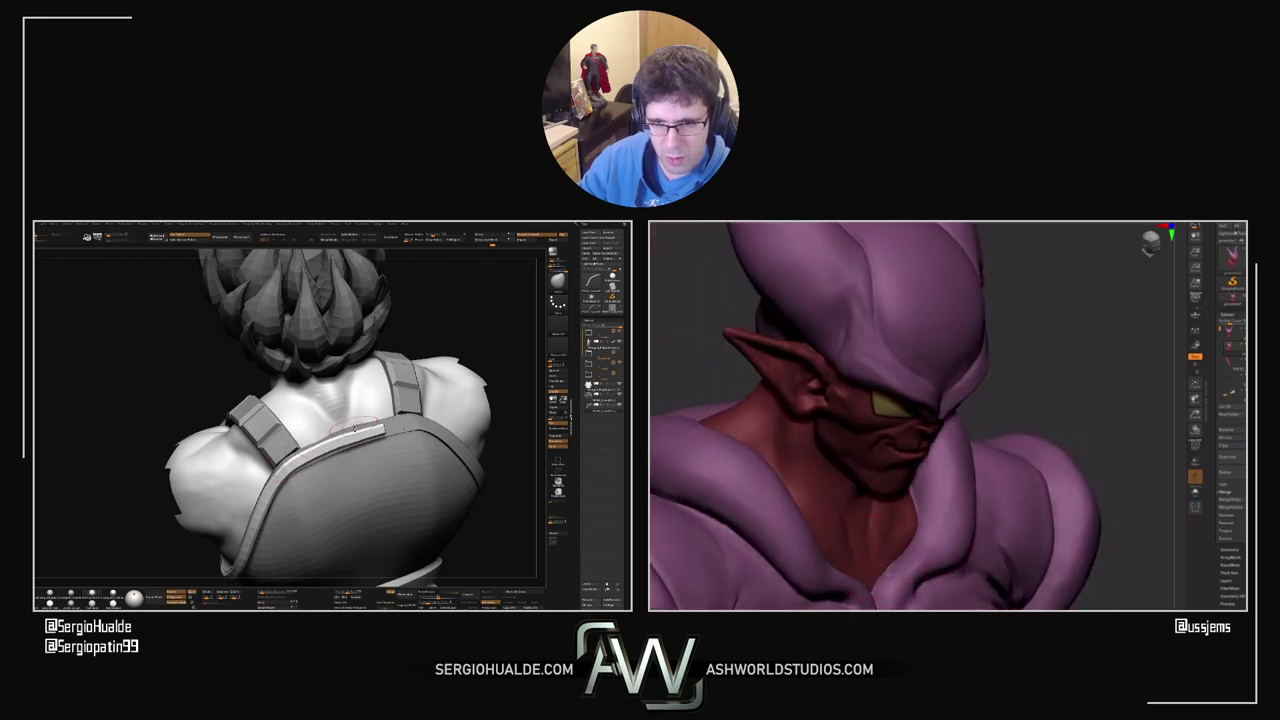
right_click_drag(803, 478, 757, 404)
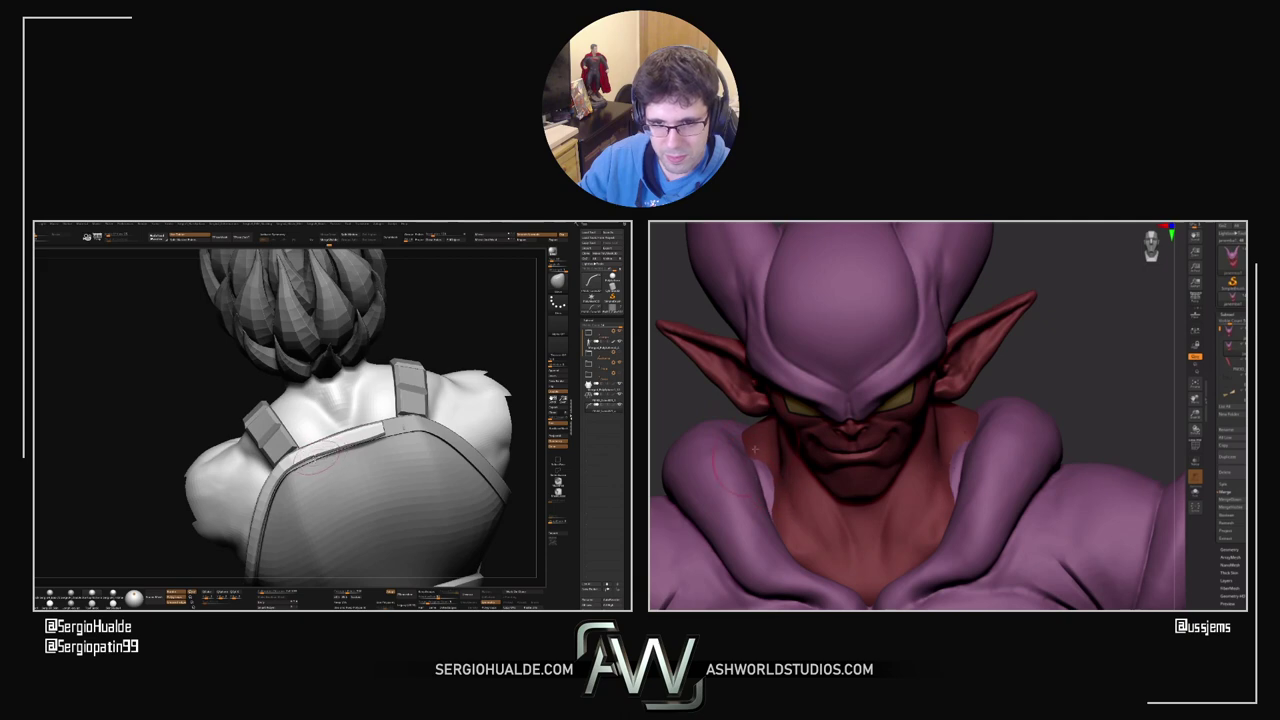
Step: Undo the last stroke and even out the upper back band with an adjusted brush, while refining the second character's neck and trapezius
key("ctrl+z")
key("s")
key("alt+s")
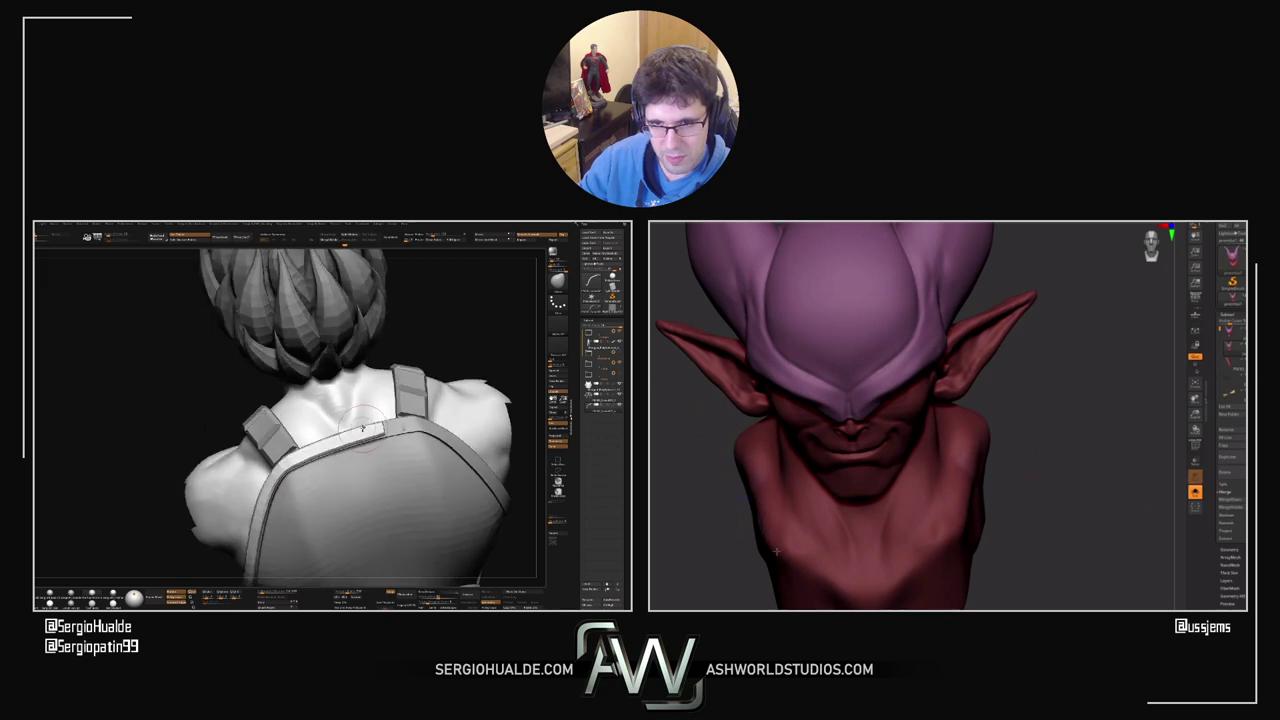
key("shift+s")
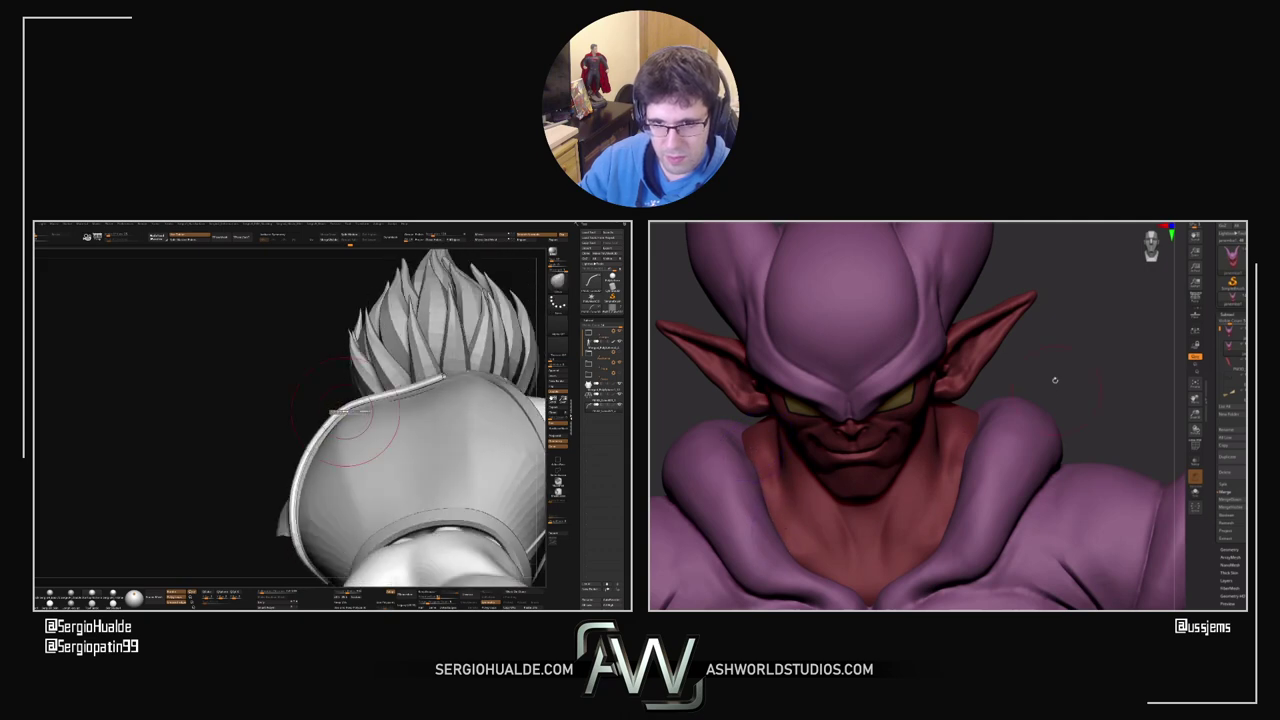
left_click_drag(1054, 380, 1020, 374)
left_click_drag(1017, 423, 1008, 455)
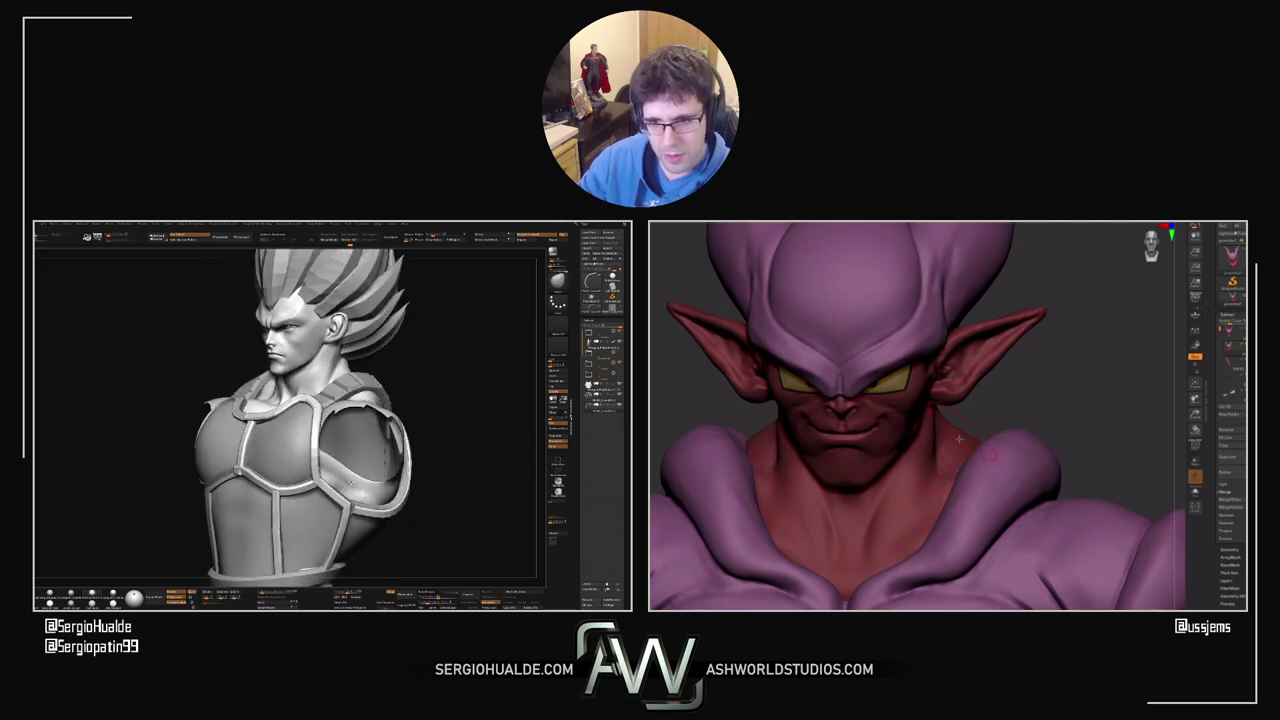
left_click_drag(955, 457, 940, 397)
key("alt+s")
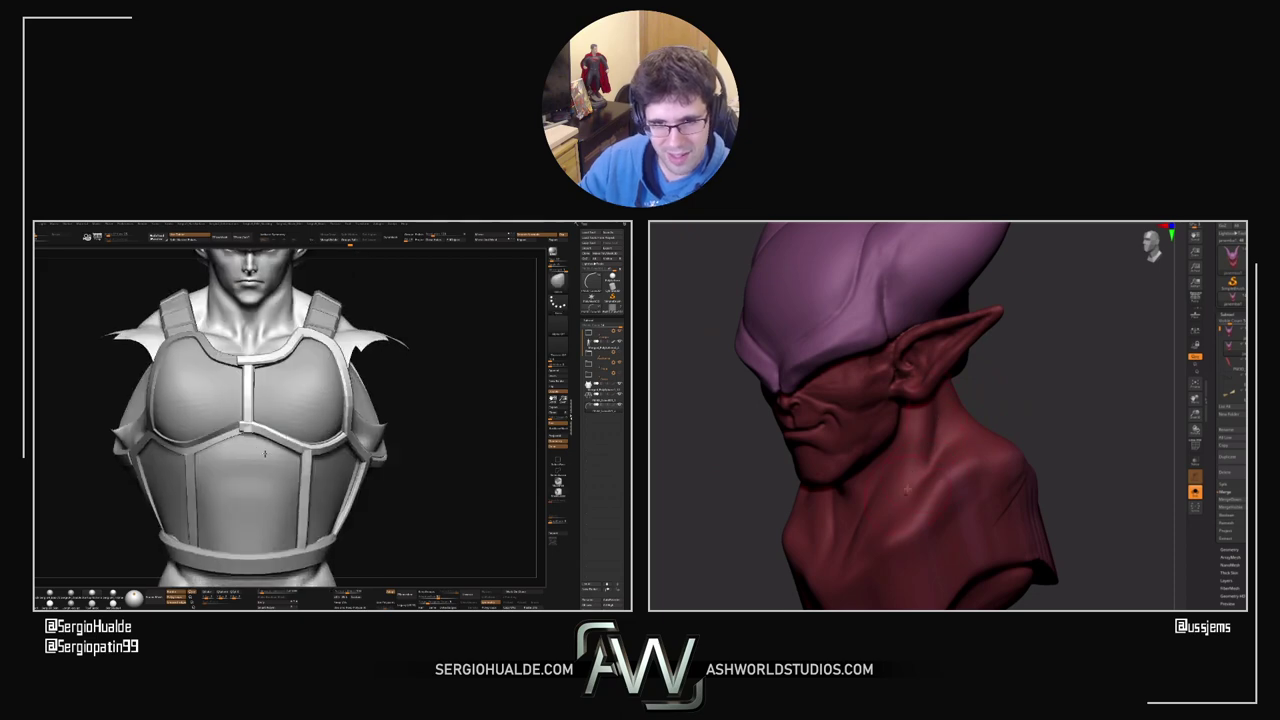
left_click_drag(1006, 392, 1022, 395)
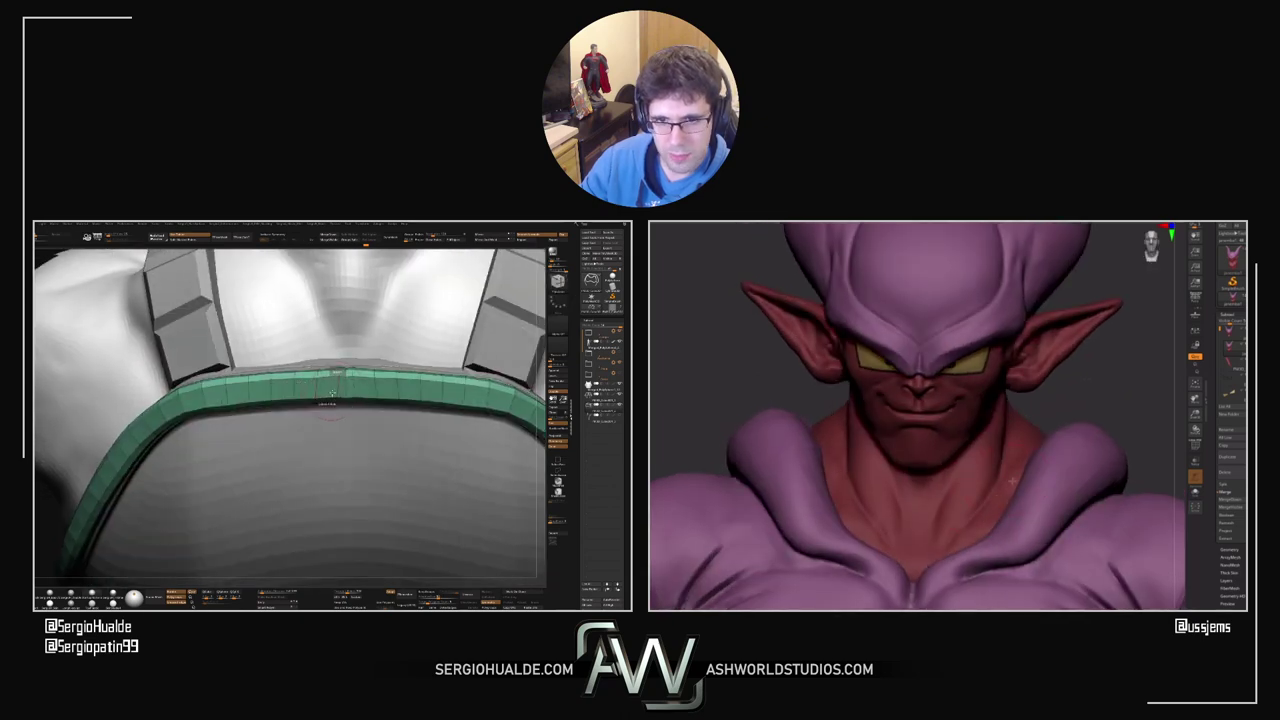
Step: Turn on symmetry for the seam bands and check them front and back, while sculpting the second character's shirt inside the collar
key("x")
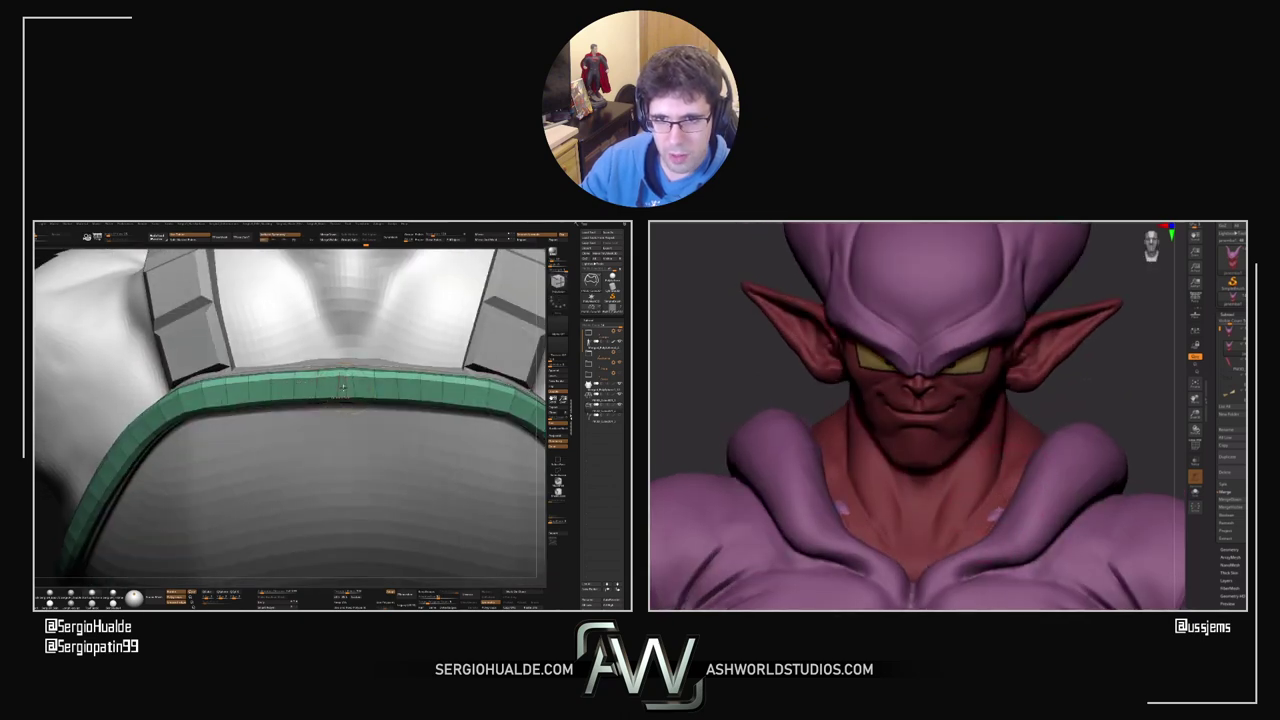
right_click_drag(337, 416, 350, 386, "ctrl")
right_click_drag(894, 386, 855, 387)
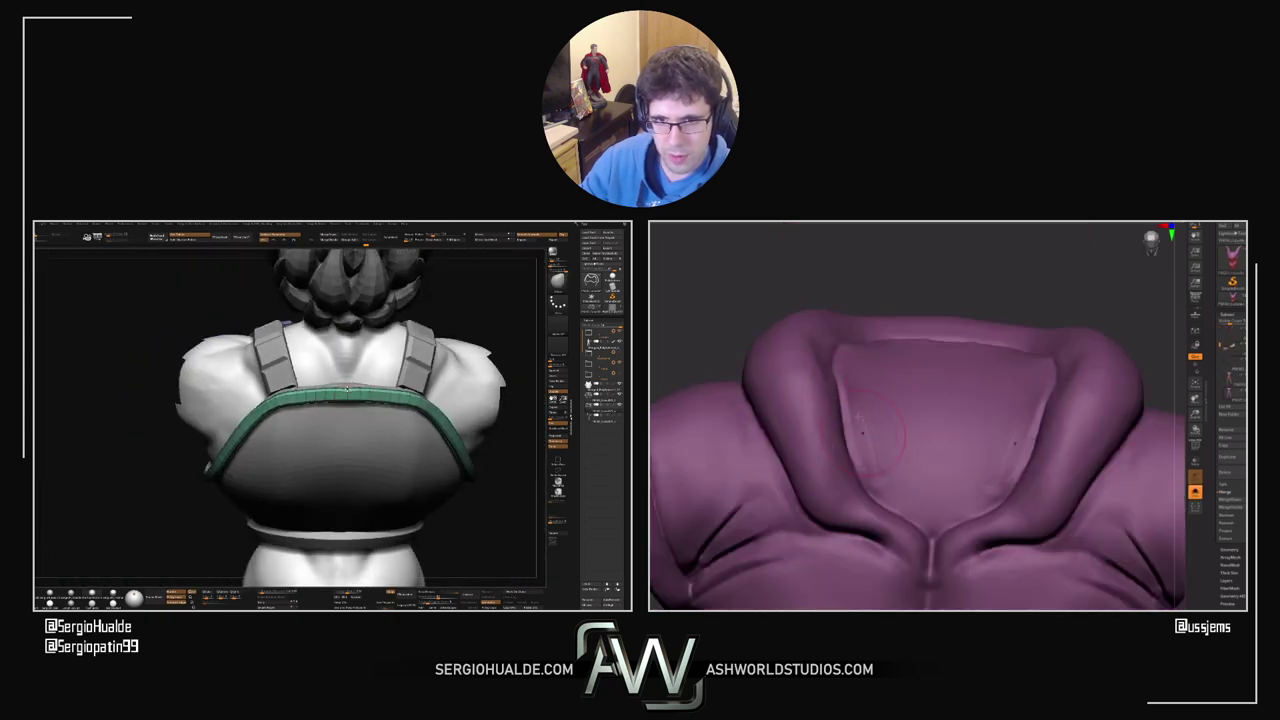
mouse_move(347, 388)
right_mouse_down("ctrl")
mouse_move(346, 400)
mouse_move(300, 400)
mouse_move(270, 470)
mouse_move(309, 418)
mouse_move(290, 300)
mouse_move(287, 379)
right_mouse_up("ctrl")
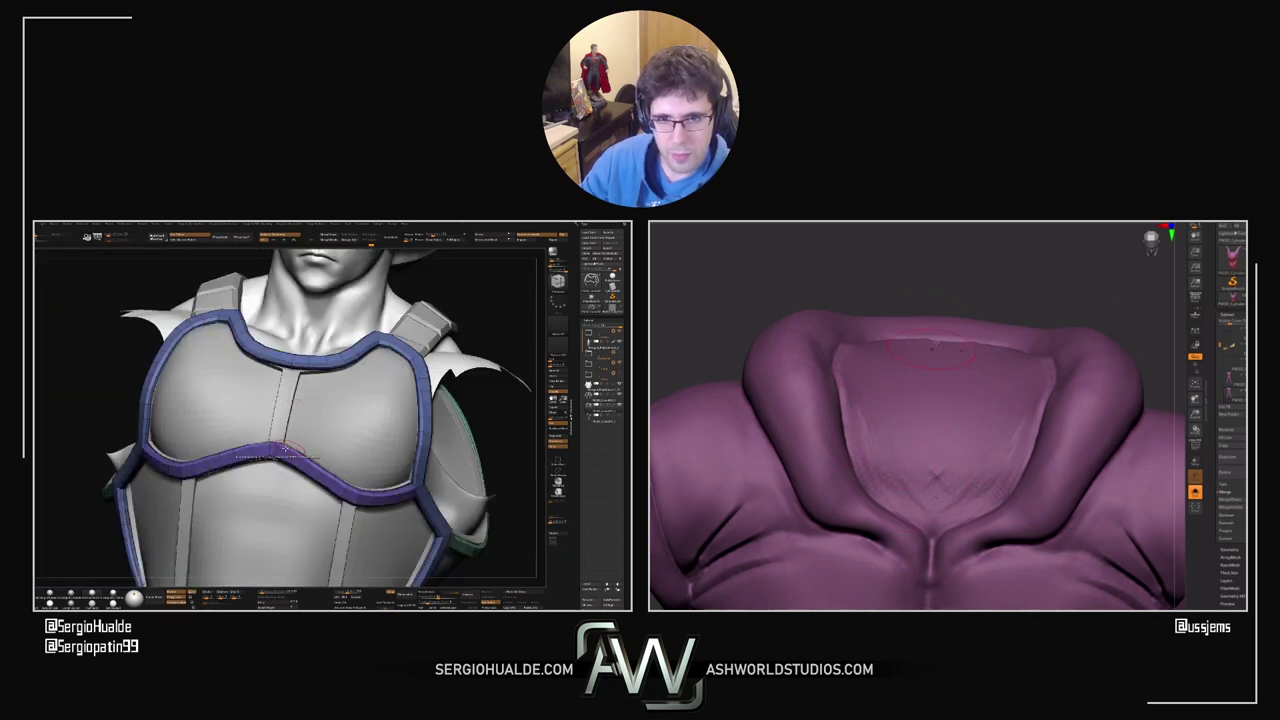
mouse_move(932, 348)
right_mouse_down()
mouse_move(925, 390)
mouse_move(860, 385)
right_mouse_up()
mouse_move(286, 460)
right_mouse_down("ctrl")
mouse_move(291, 510)
mouse_move(290, 354)
mouse_move(276, 478)
mouse_move(289, 432)
right_mouse_up("ctrl")
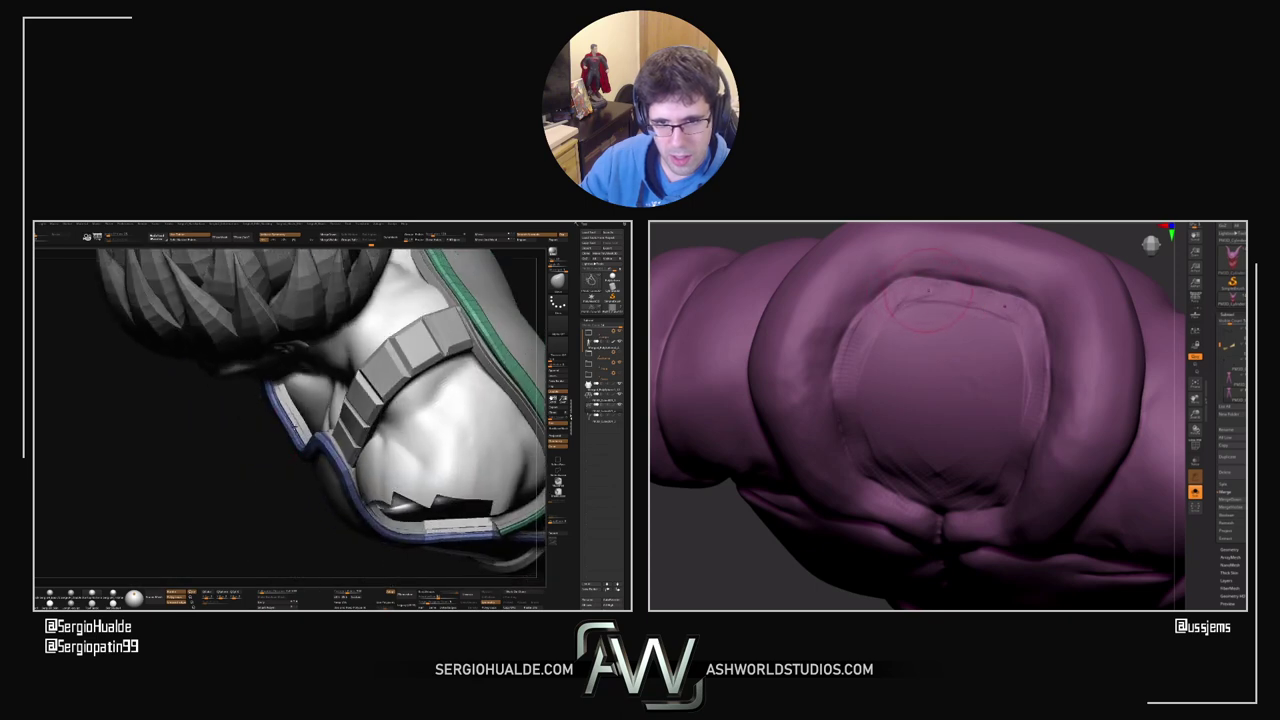
Step: Fit the side strip between the armhole band and the waist belt, while reshaping the second character's shirt neck opening
left_click_drag(929, 291, 899, 309)
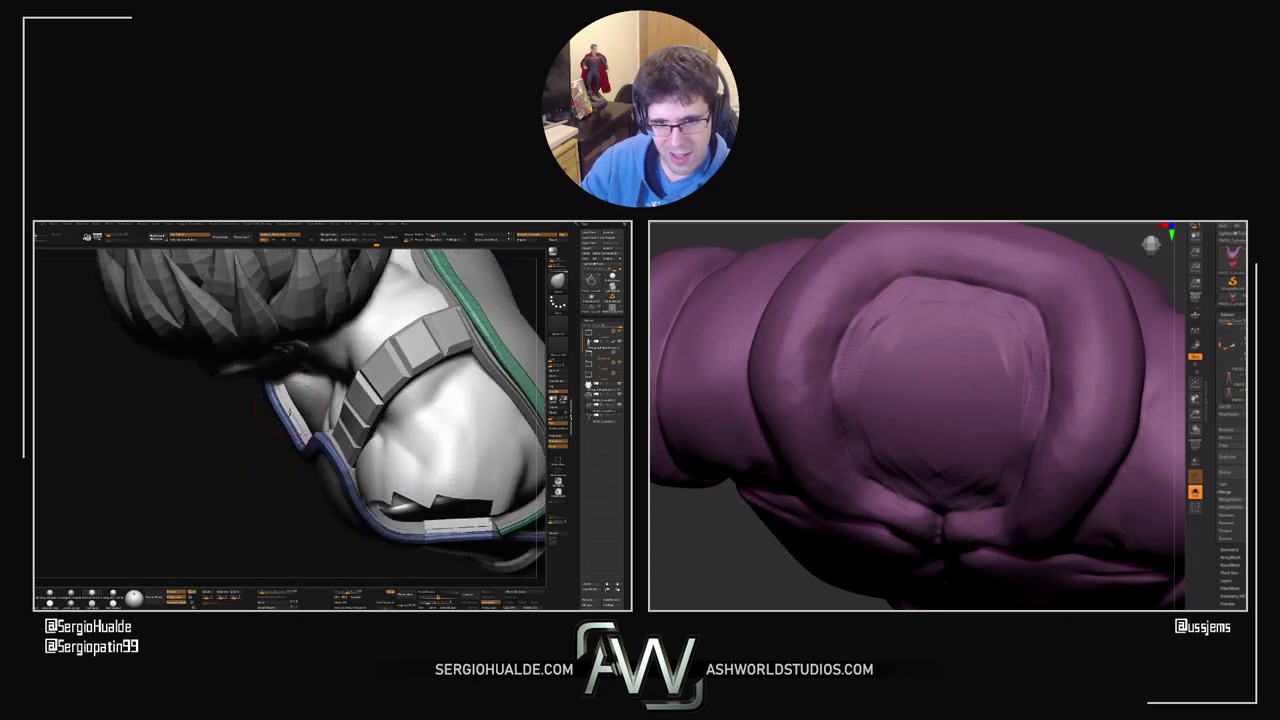
right_click_drag(289, 412, 271, 463)
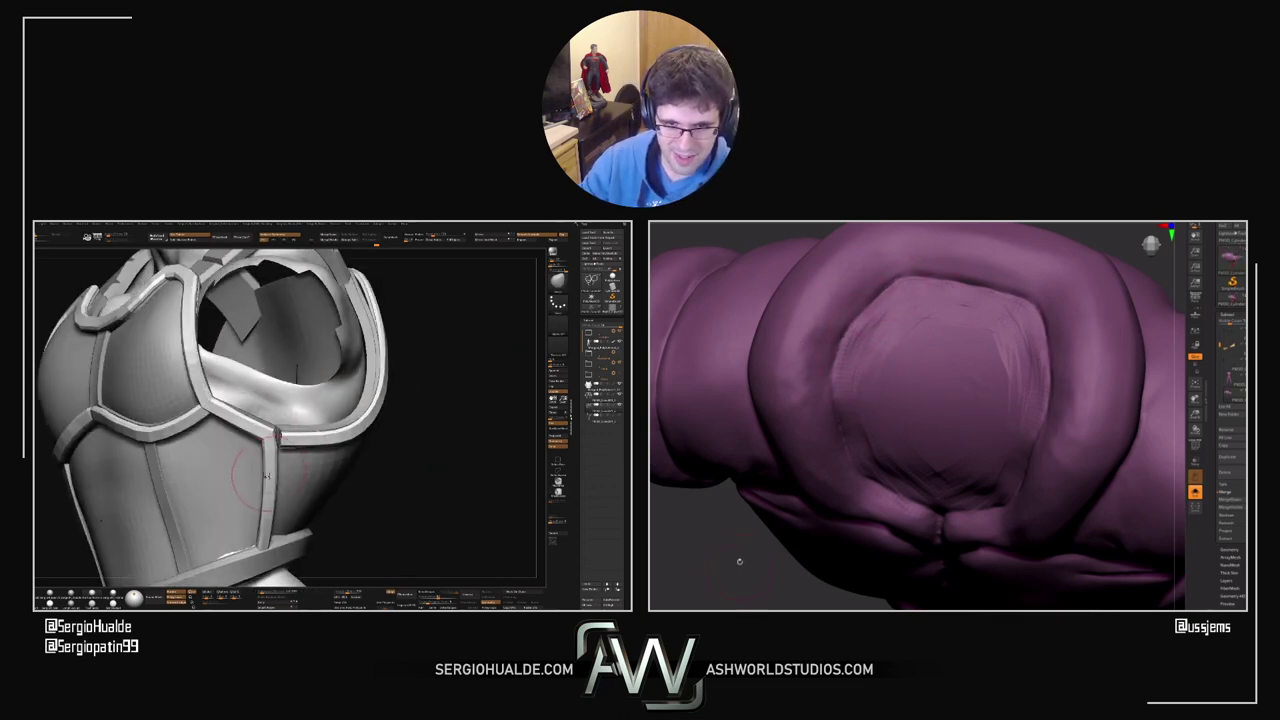
left_click_drag(740, 561, 745, 530)
right_click_drag(258, 478, 240, 512)
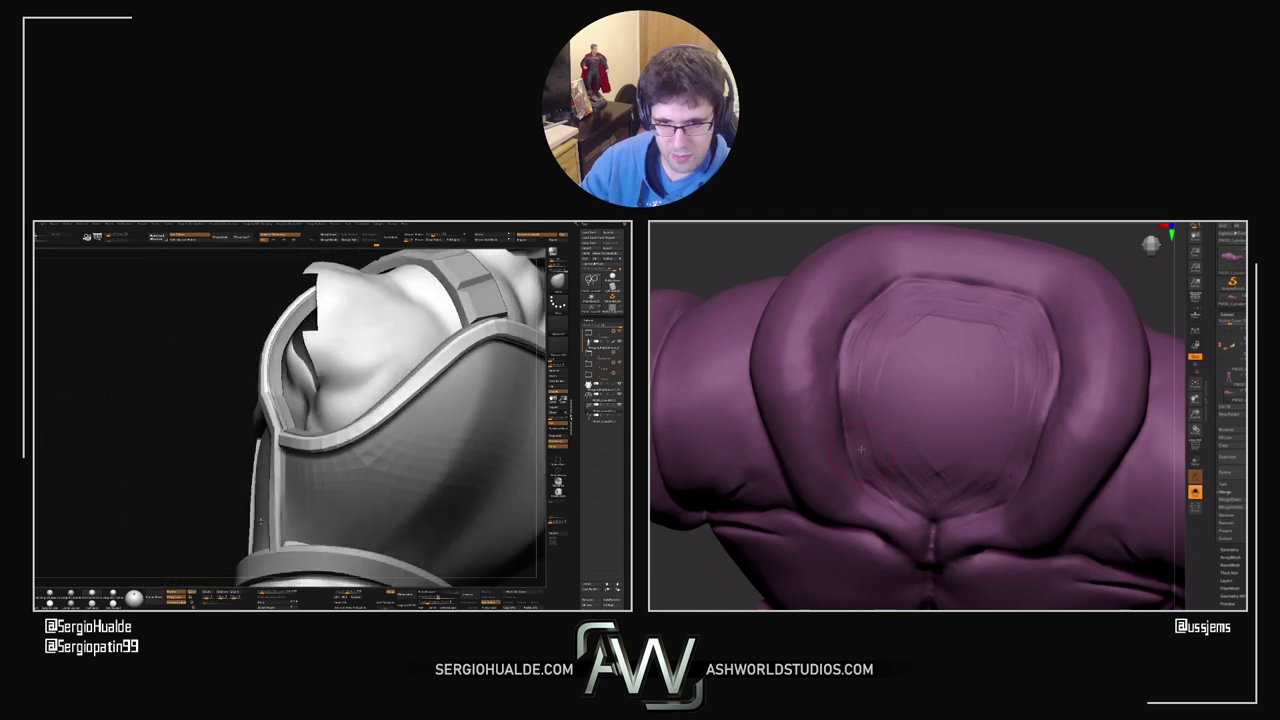
right_click_drag(258, 467, 241, 540)
key("space")
key("ctrl+s")
left_click(1014, 529)
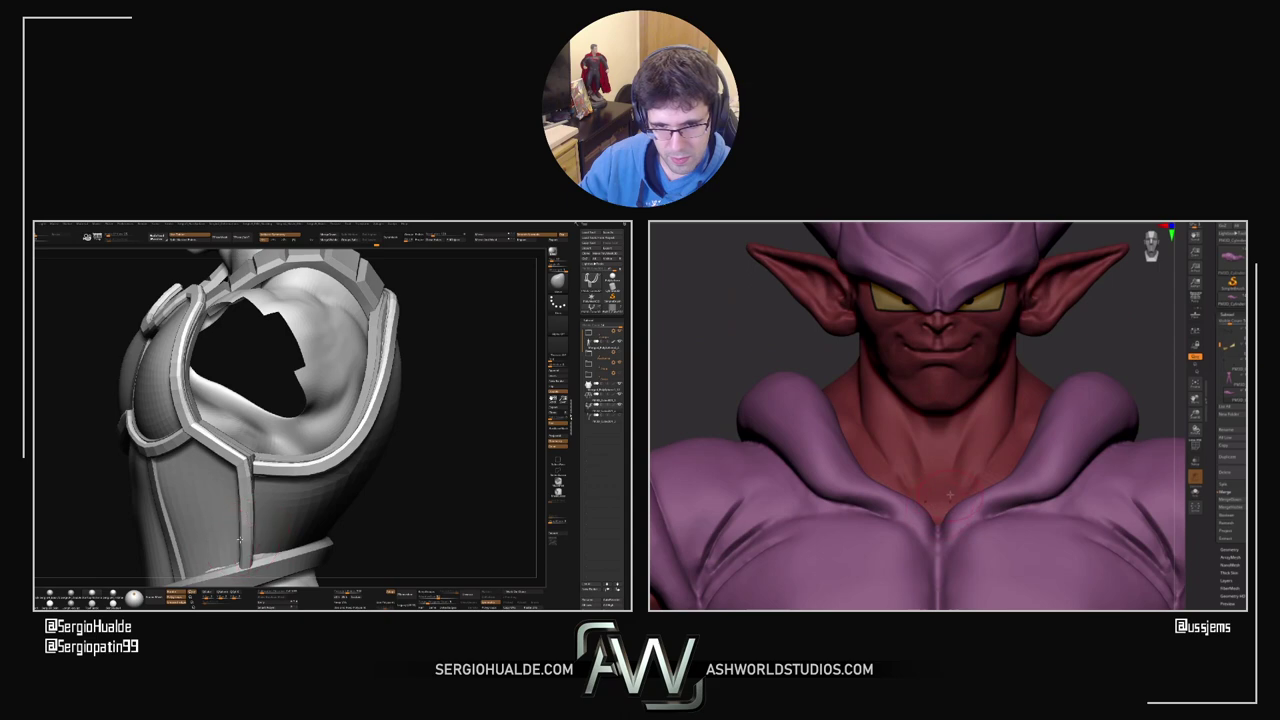
Step: Select the subtool with the chest and abdomen strips, isolate it and display its polygroups and wireframe
mouse_move(249, 533)
right_mouse_down("ctrl")
mouse_move(248, 495)
mouse_move(333, 490)
right_mouse_up("ctrl")
left_click(597, 419)
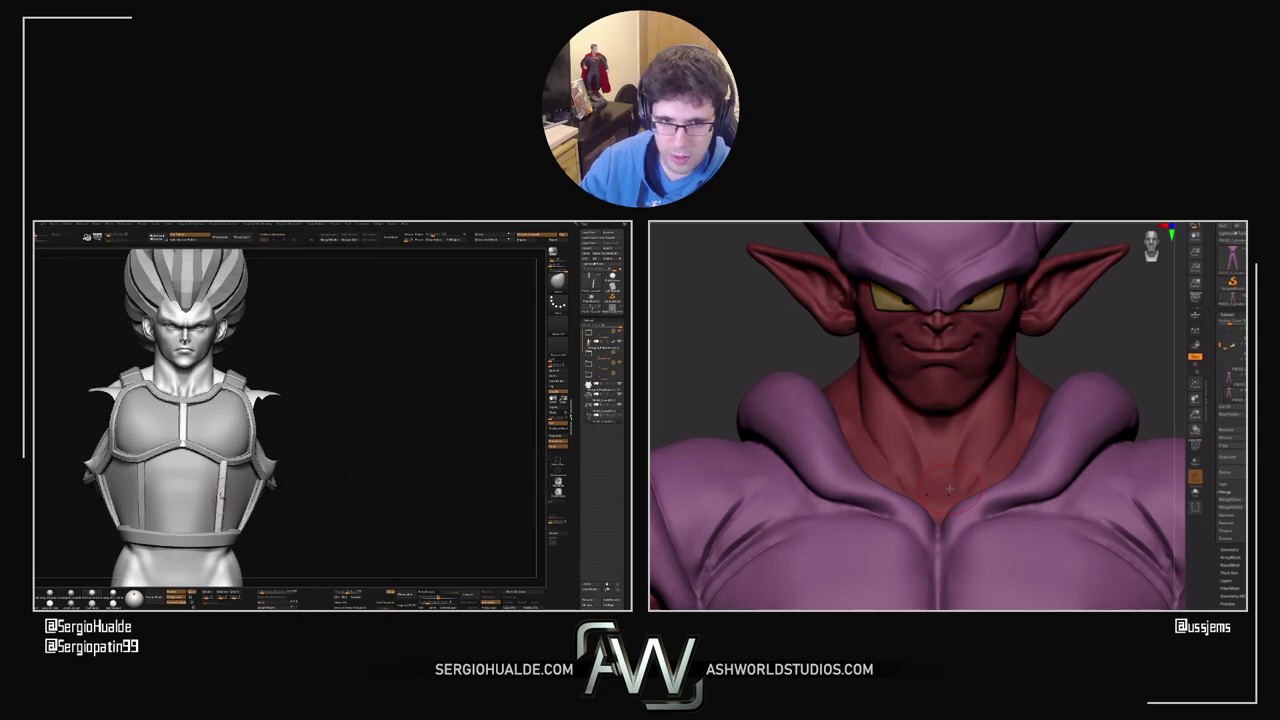
right_click_drag(179, 466, 293, 466, "alt")
key("alt+s")
key("alt+s")
right_click_drag(297, 408, 301, 440, "ctrl")
left_click(300, 438, "ctrl+shift")
key("shift+f")
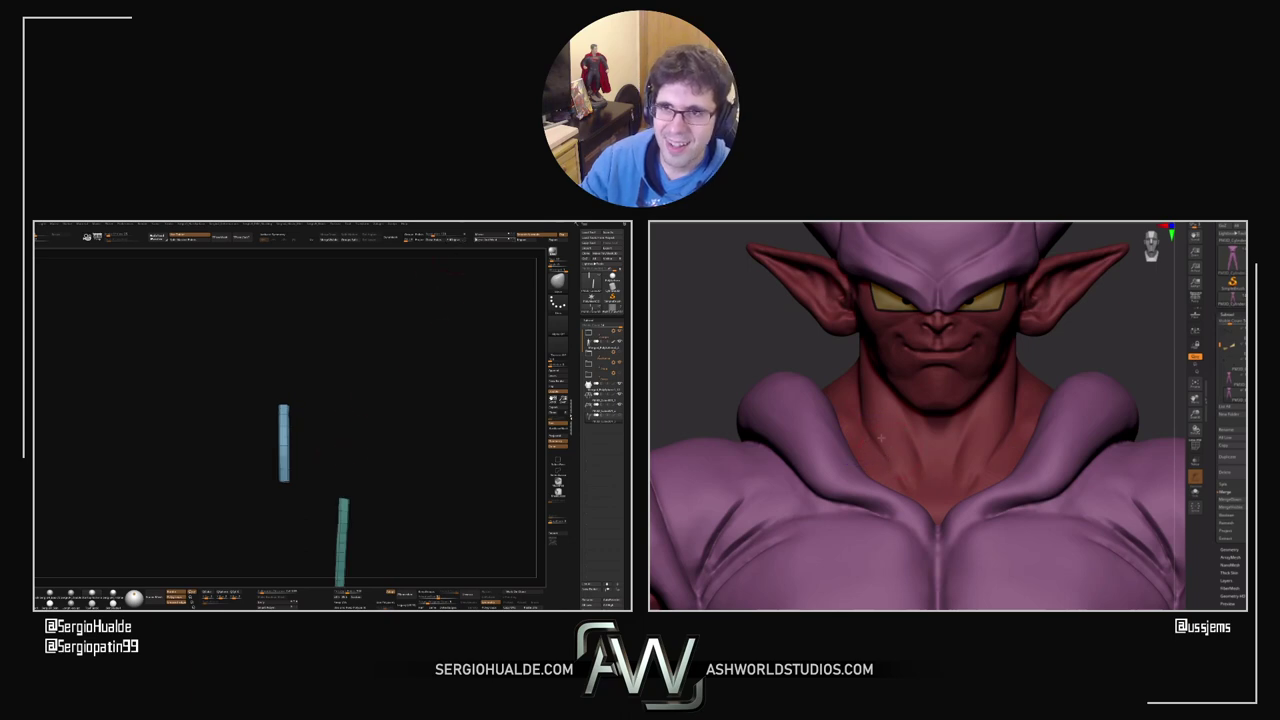
Step: Mirror the abdomen's vertical strip to the opposite side, redoing the mirror after an undo
left_click(483, 240)
right_click_drag(337, 464, 332, 374, "alt")
key("ctrl+z")
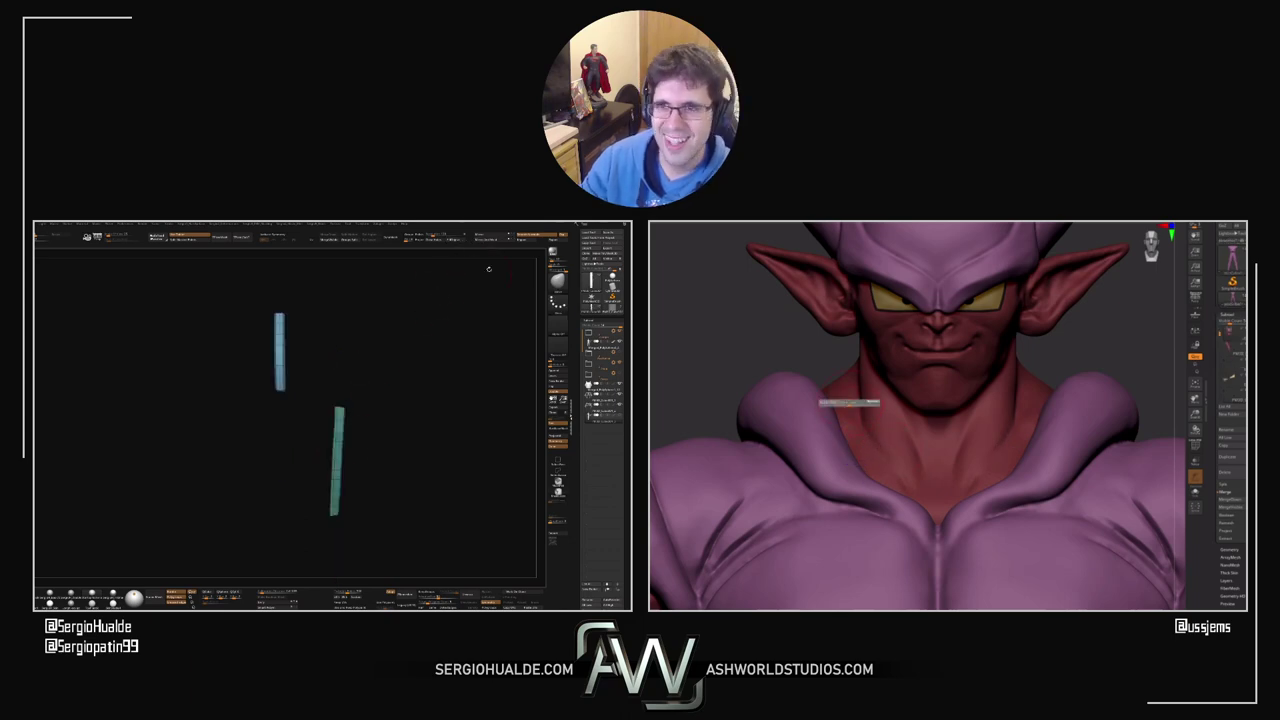
left_click(496, 237)
left_click_drag(804, 342, 850, 376)
left_click(488, 240)
key("alt+s")
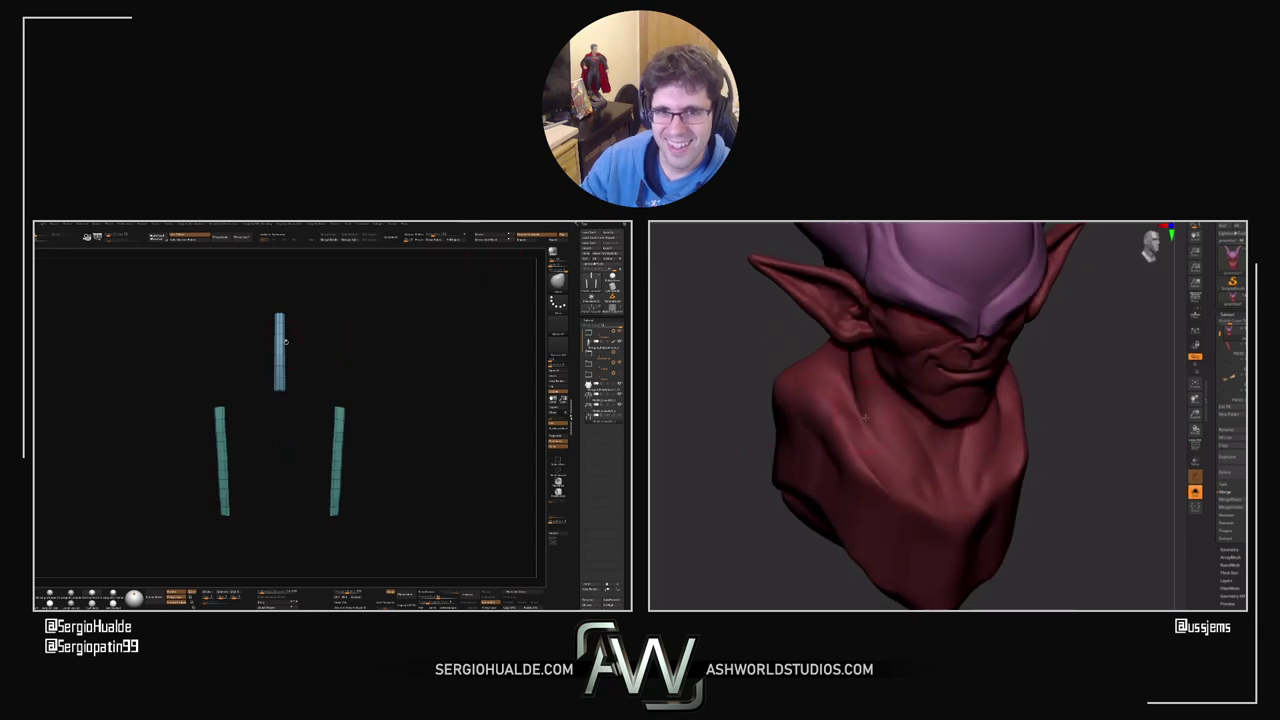
Step: Edit the edges of the centre chest strip with the ZModeler brush, while shaping the second character's upper chest
mouse_move(279, 357)
right_mouse_down("ctrl")
mouse_move(276, 410)
mouse_move(254, 414)
right_mouse_up("ctrl")
key("b")
key("z")
key("m")
left_click_drag(253, 414, 277, 415)
key("space")
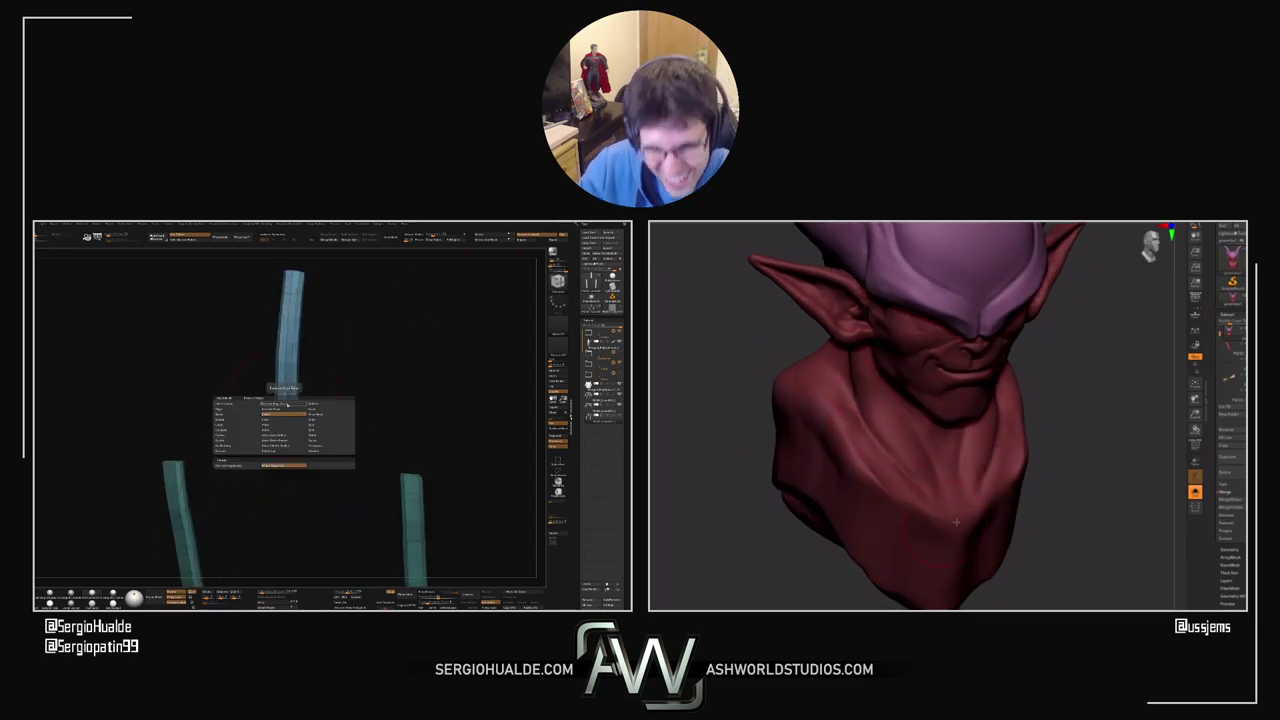
left_click(289, 409)
left_click_drag(238, 412, 280, 409)
left_click_drag(874, 570, 905, 565)
left_click_drag(335, 440, 316, 418, "alt")
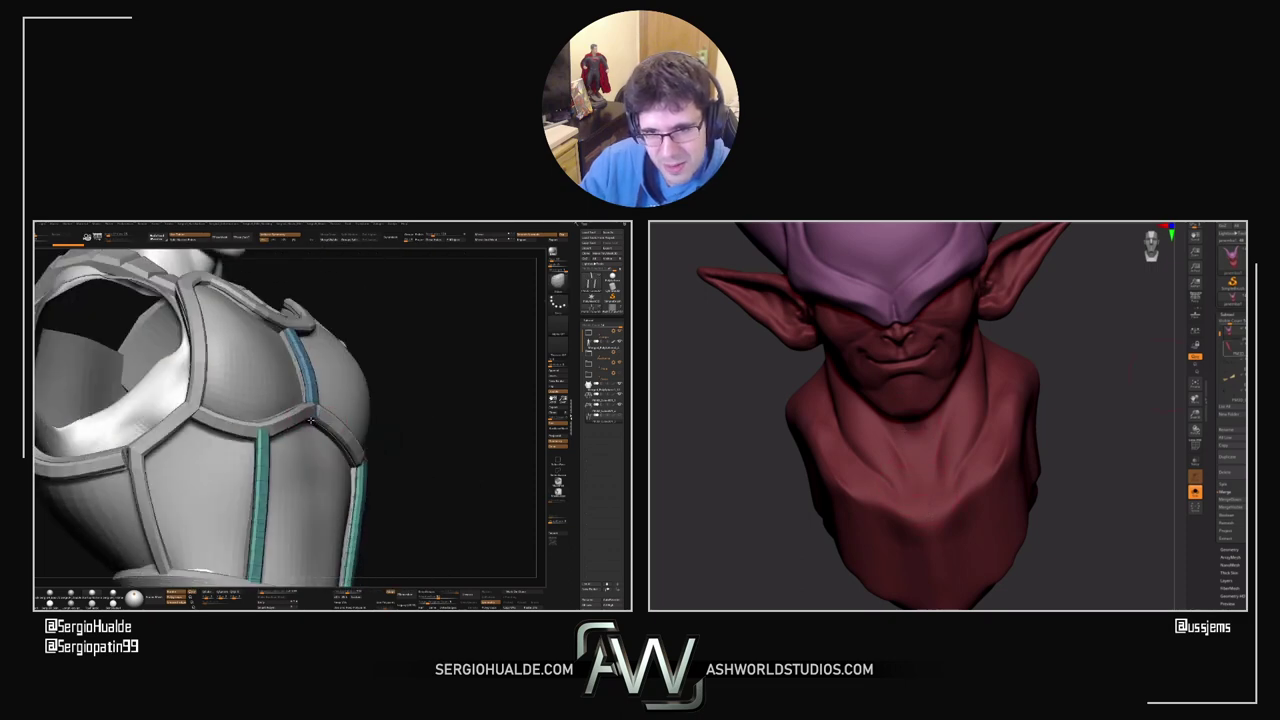
Step: Fit the lower end of the chest strip and the upper ends of the abdomen strips to the under-chest band, and select that band
right_click_drag(314, 418, 277, 410)
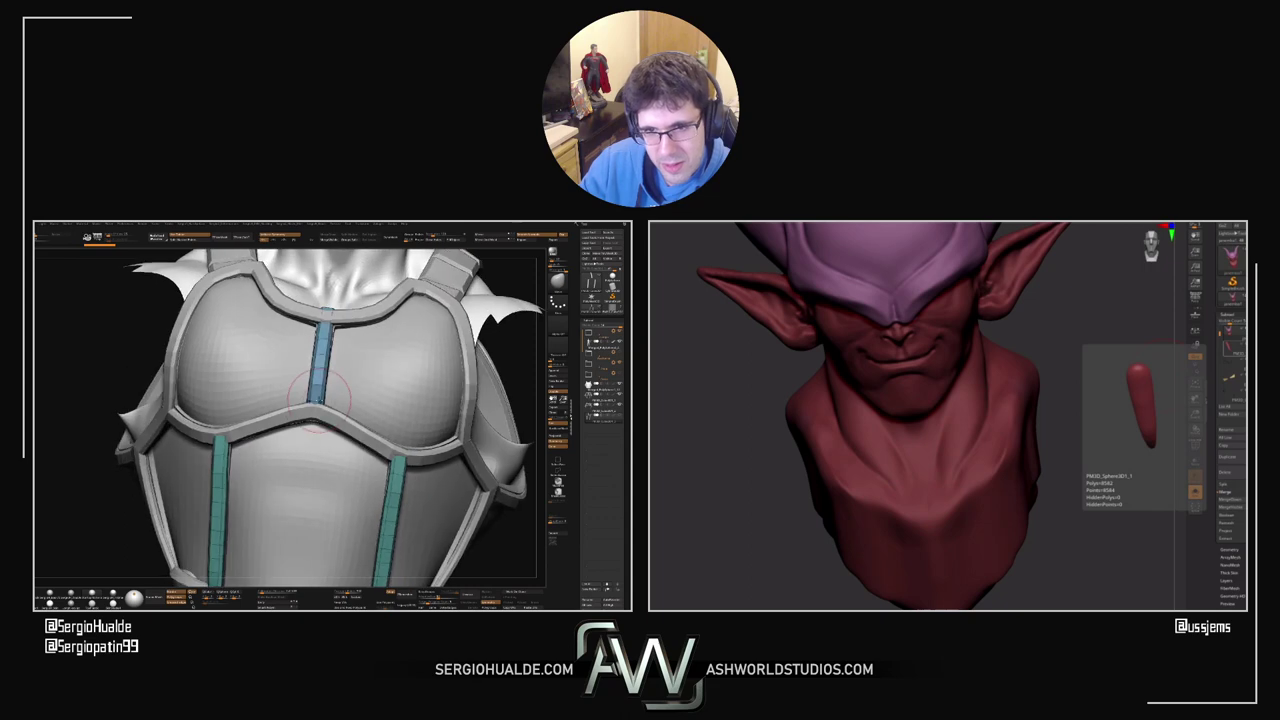
mouse_move(346, 391)
right_mouse_down("alt")
mouse_move(308, 468)
mouse_move(289, 422)
mouse_move(314, 420)
mouse_move(306, 437)
mouse_move(302, 376)
right_mouse_up("alt")
right_click_drag(267, 482, 259, 508, "ctrl")
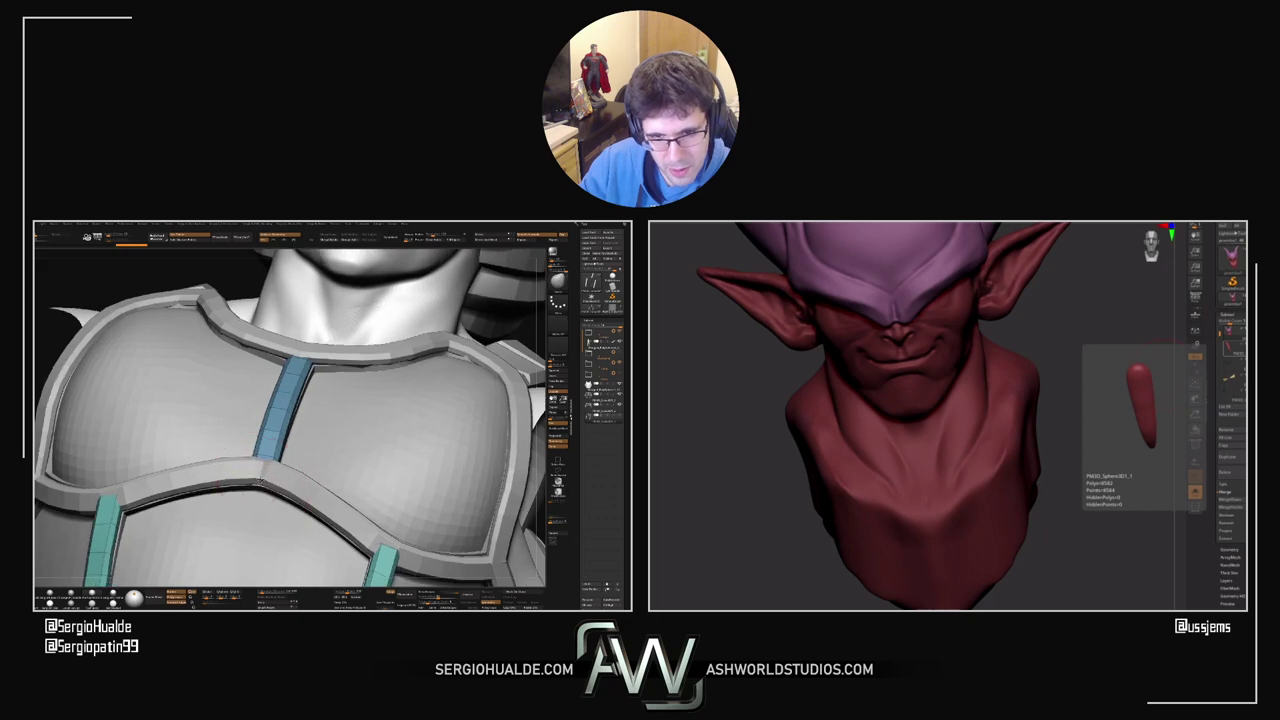
left_click_drag(263, 480, 268, 462)
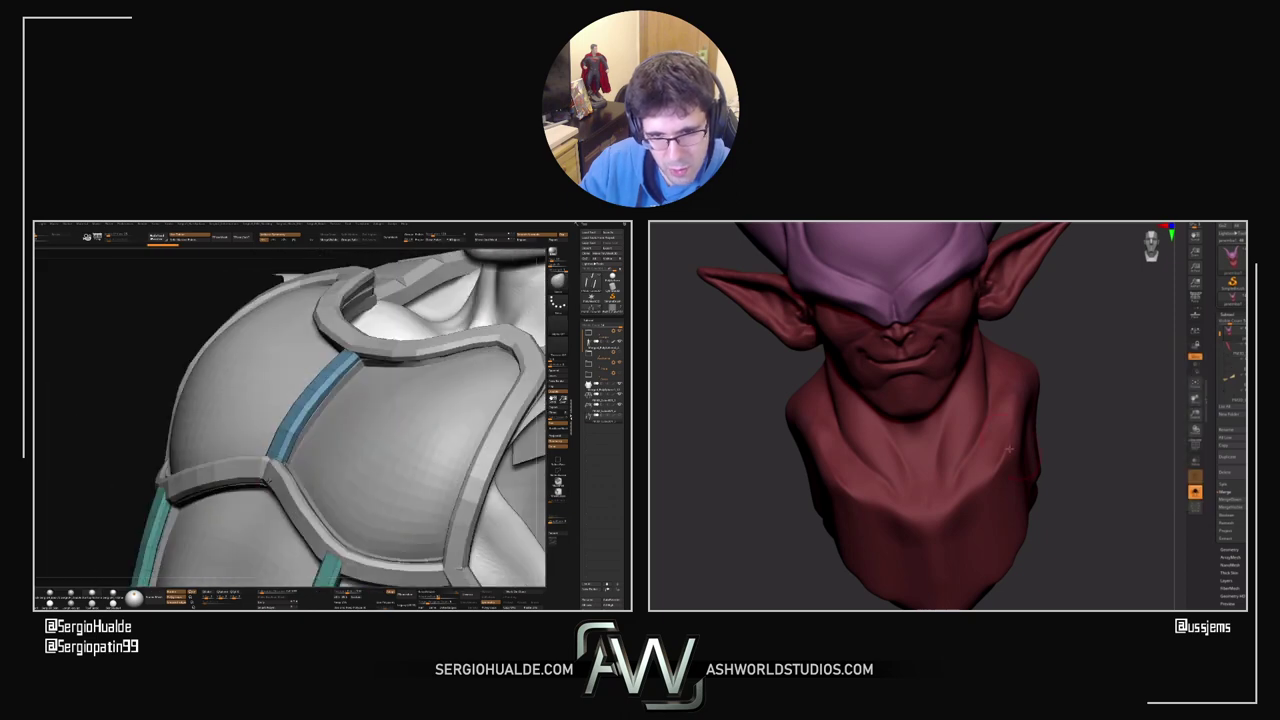
right_click_drag(270, 464, 299, 398)
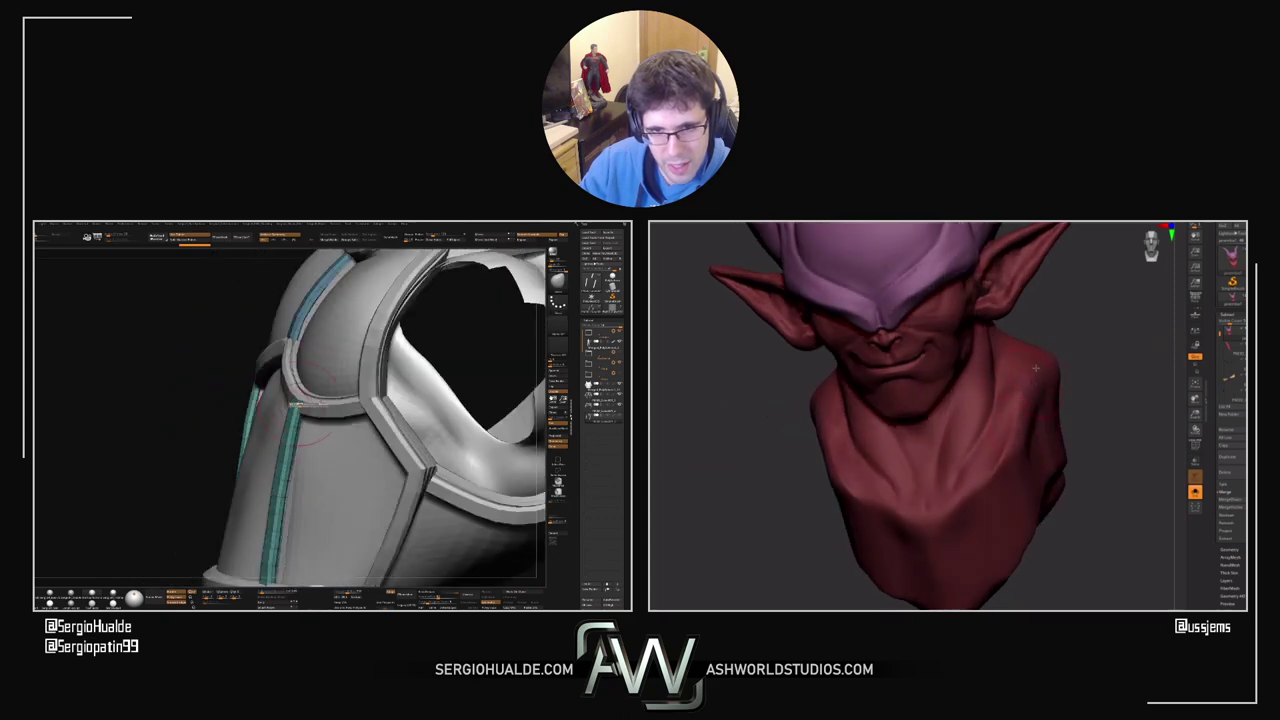
left_click_drag(285, 410, 294, 408)
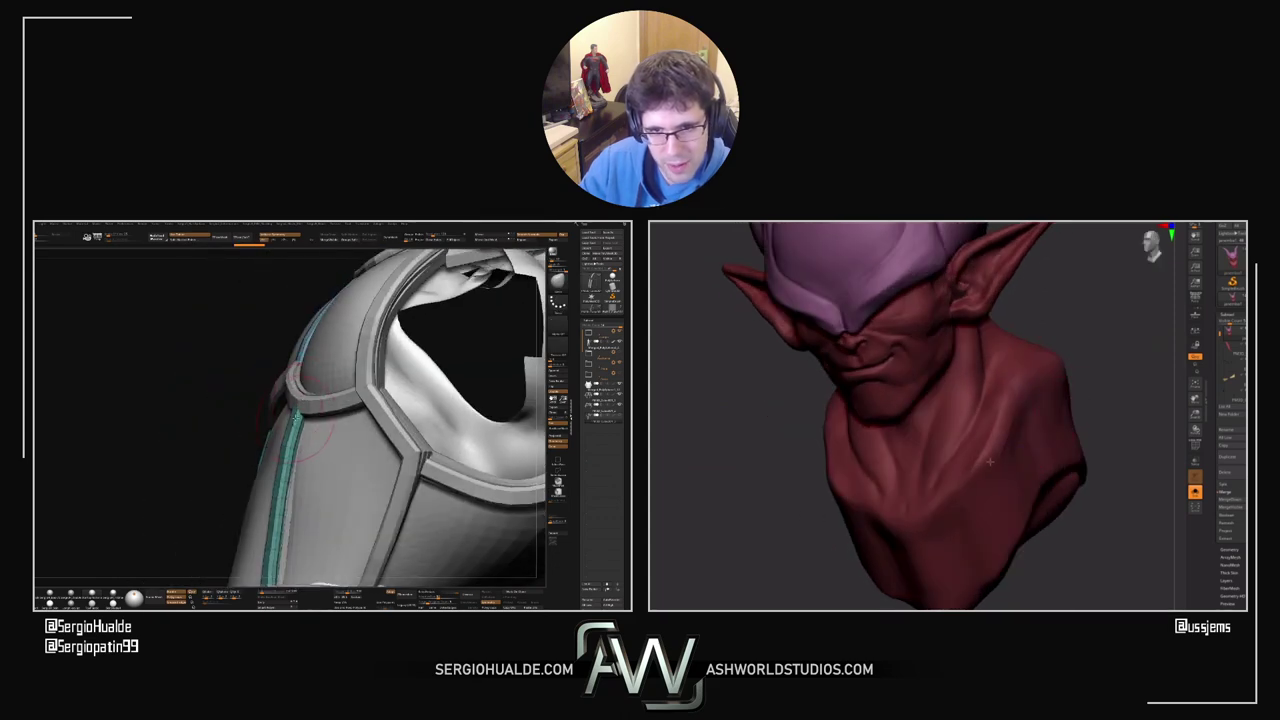
mouse_move(296, 415)
right_mouse_down()
mouse_move(328, 410)
mouse_move(311, 405)
right_mouse_up()
left_click(312, 403, "alt")
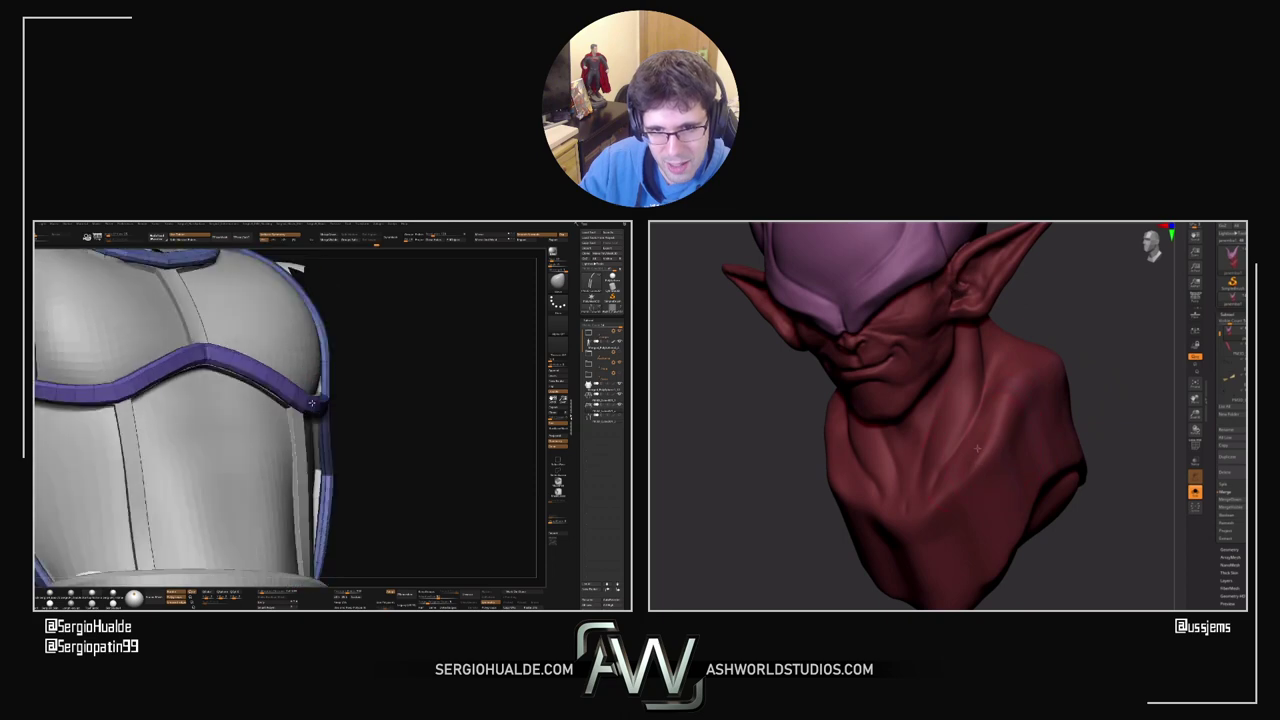
Step: Fit the outer end of the under-chest band to the armour's side band
left_click_drag(312, 403, 303, 405)
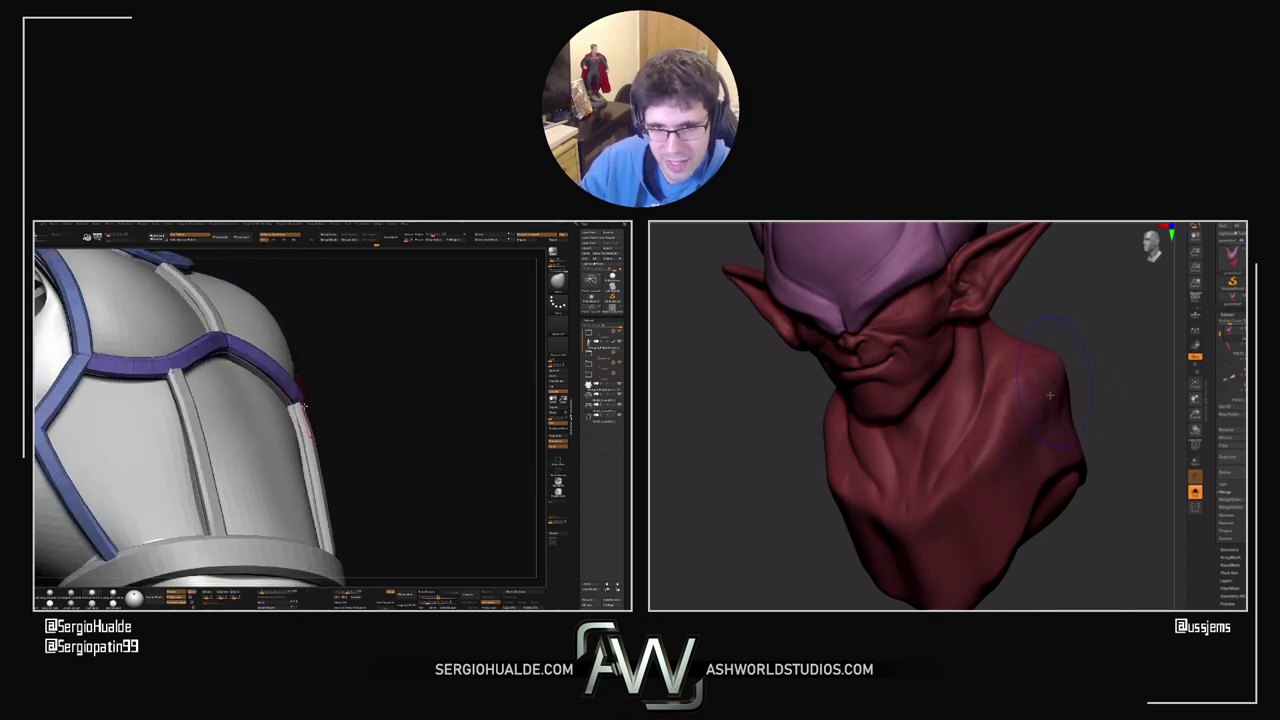
left_click_drag(1108, 390, 1129, 386)
key("alt+s")
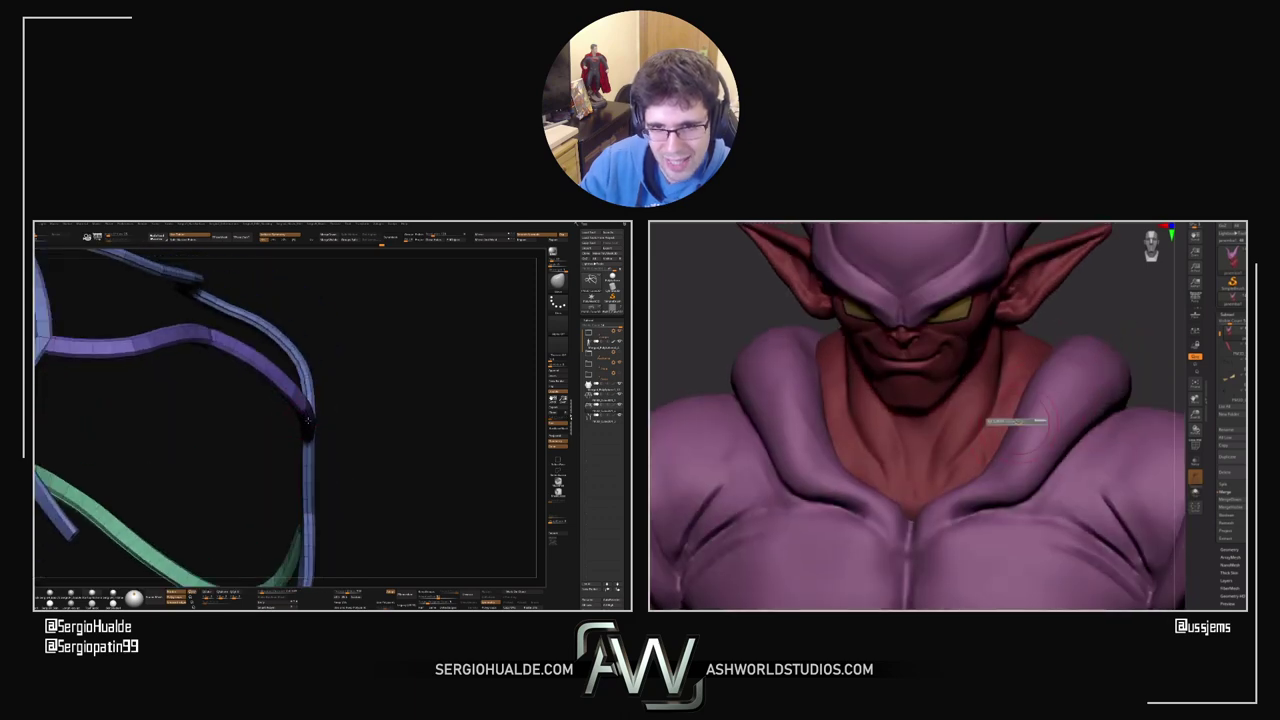
mouse_move(295, 403)
left_mouse_down()
mouse_move(299, 428)
mouse_move(298, 411)
left_mouse_up()
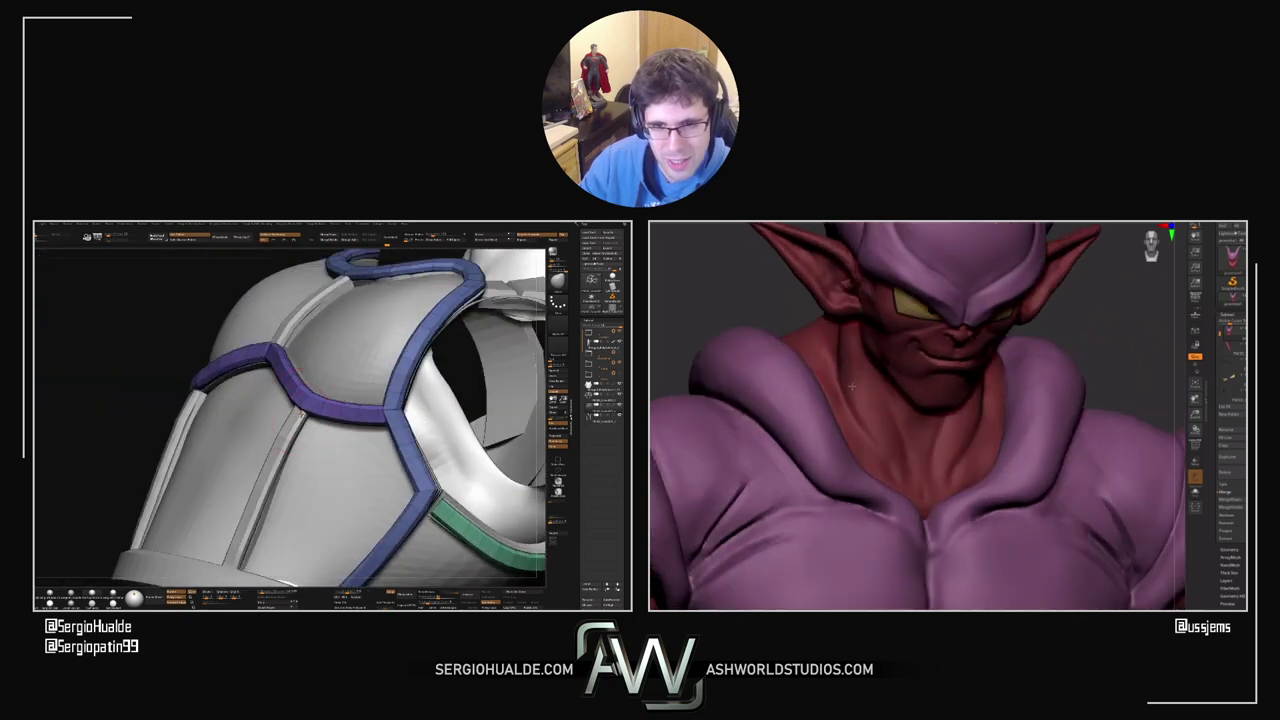
Step: Select the subtool with the vertical strips and adjust the abdomen strip against the armour surface
right_click_drag(296, 422, 299, 426, "ctrl")
left_click(296, 428, "alt")
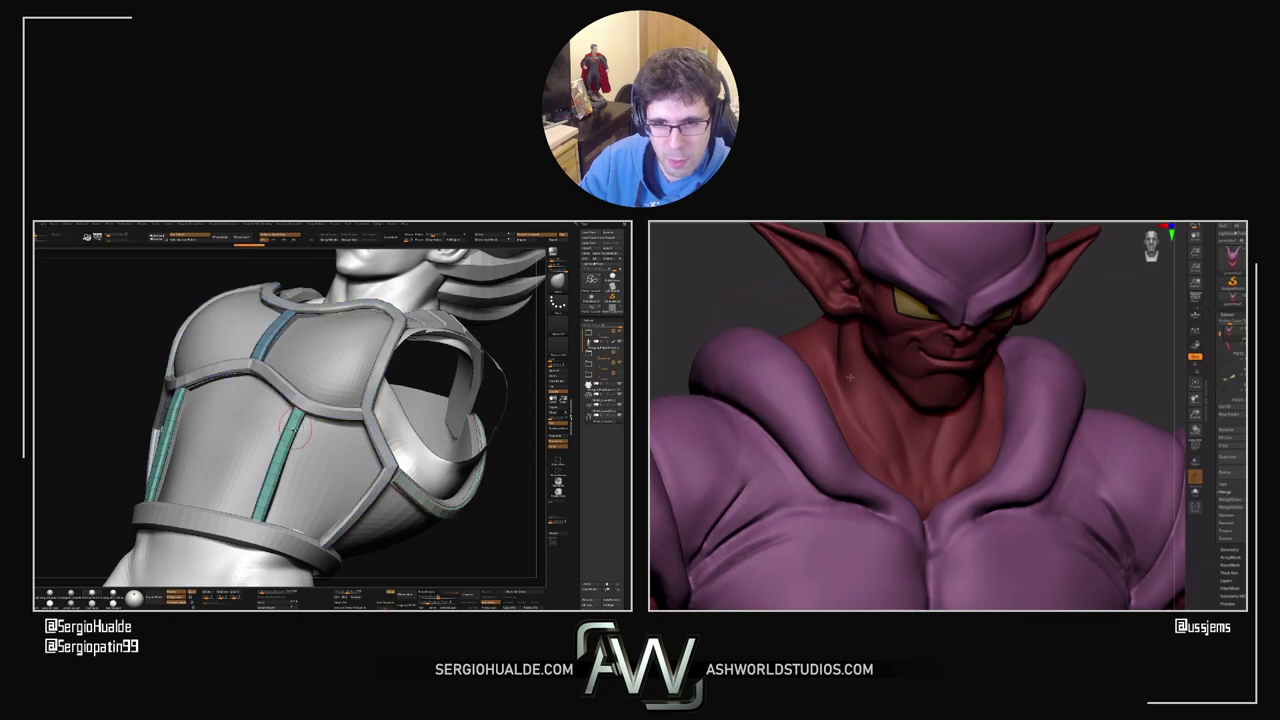
mouse_move(289, 460)
left_mouse_down()
mouse_move(290, 424)
mouse_move(260, 446)
left_mouse_up()
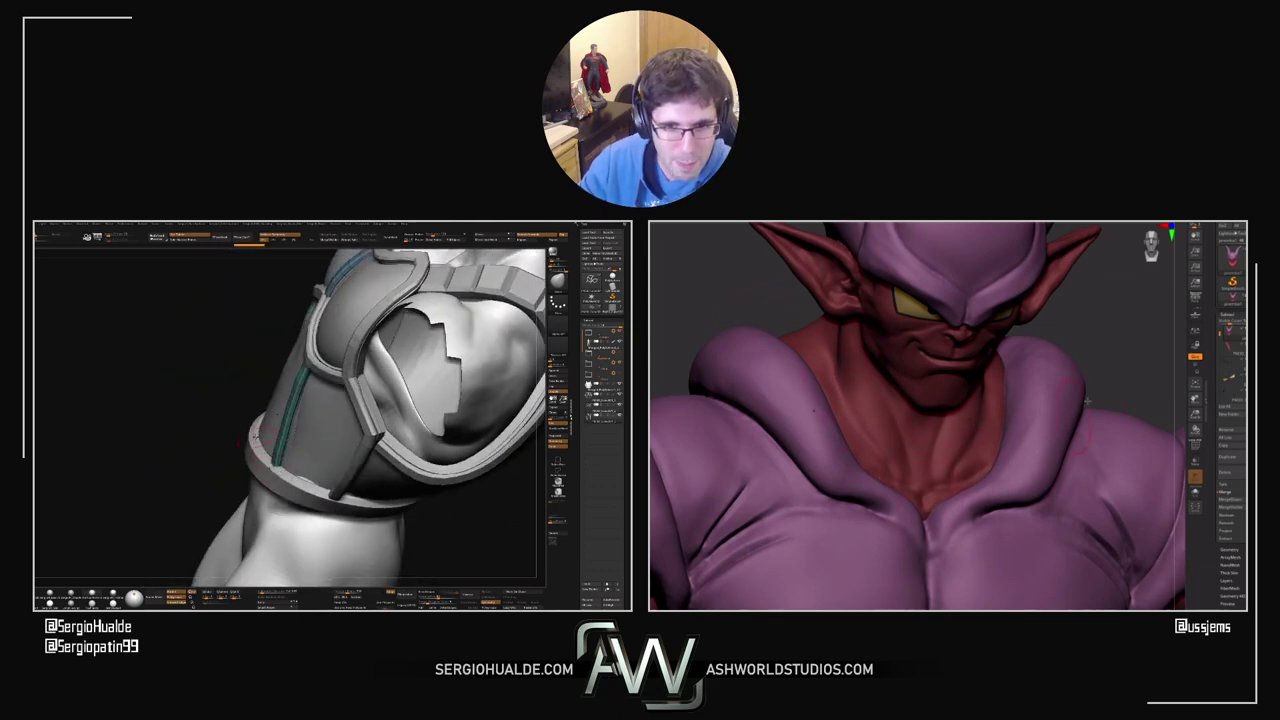
Step: Select the armour body and reshape its lower abdomen panels around the vertical strip and waist band
right_click_drag(256, 436, 275, 456)
left_click(299, 444, "alt")
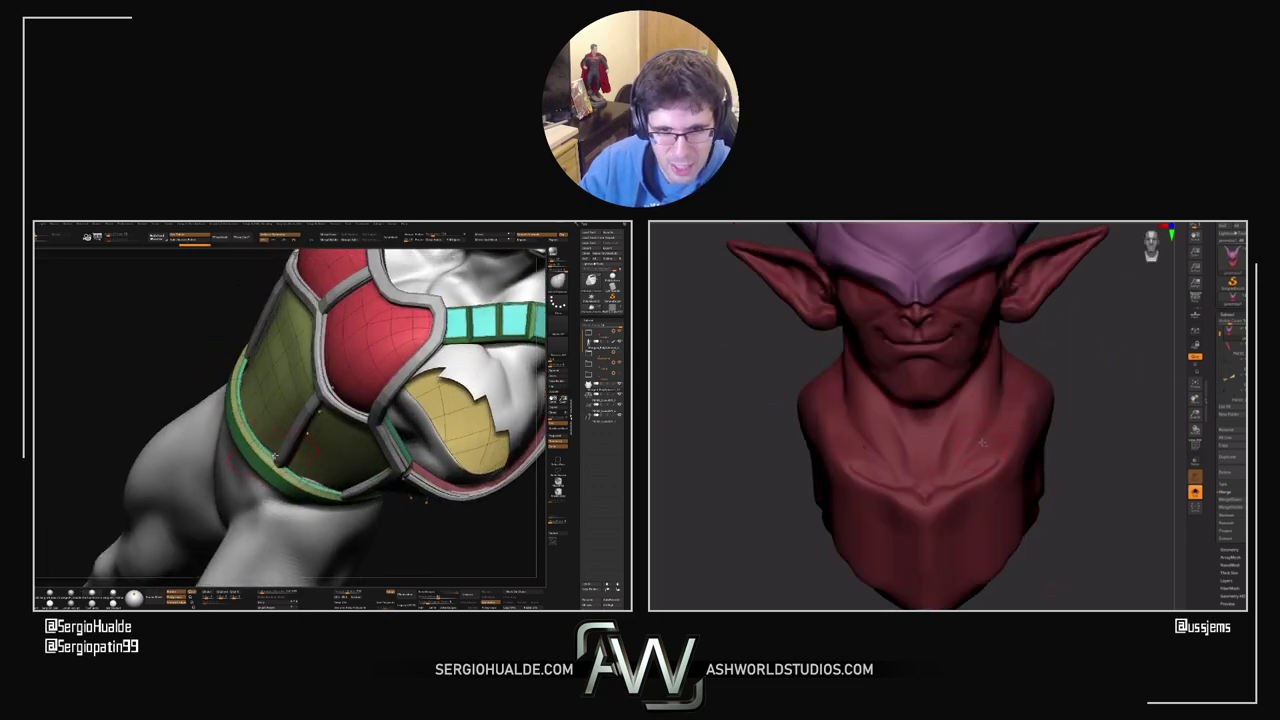
left_click_drag(296, 450, 312, 452)
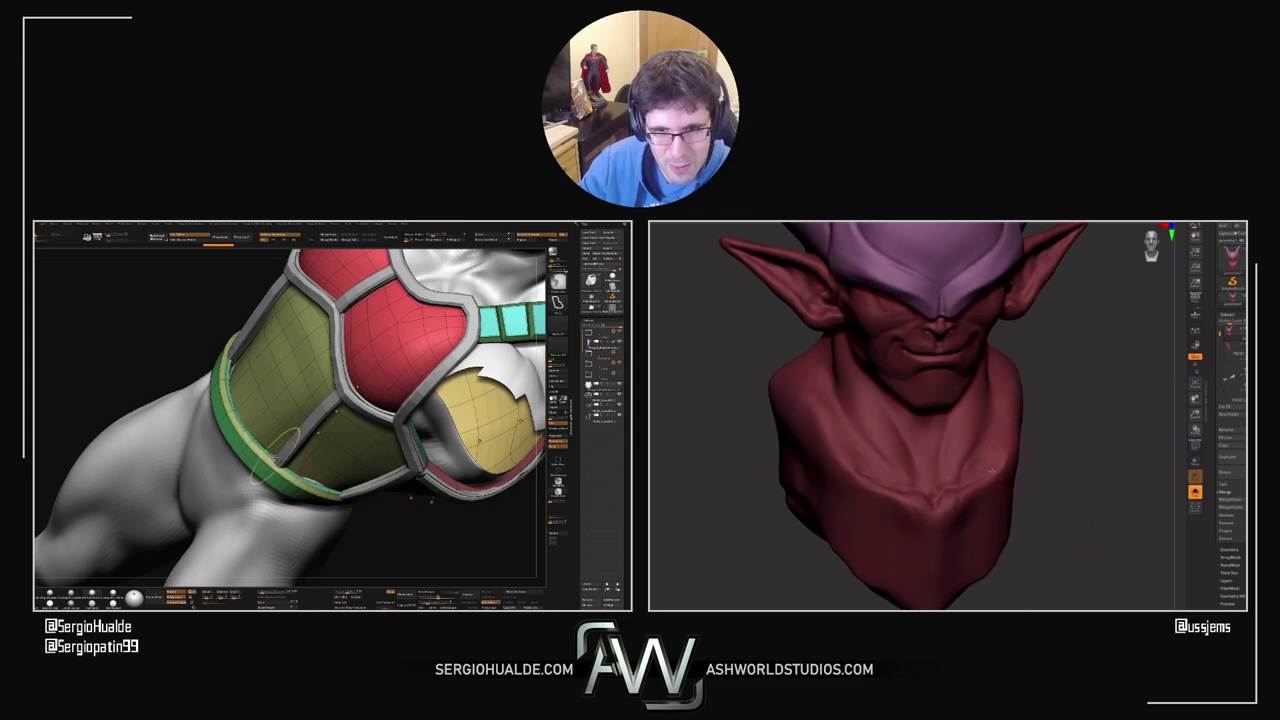
left_click_drag(272, 452, 301, 434)
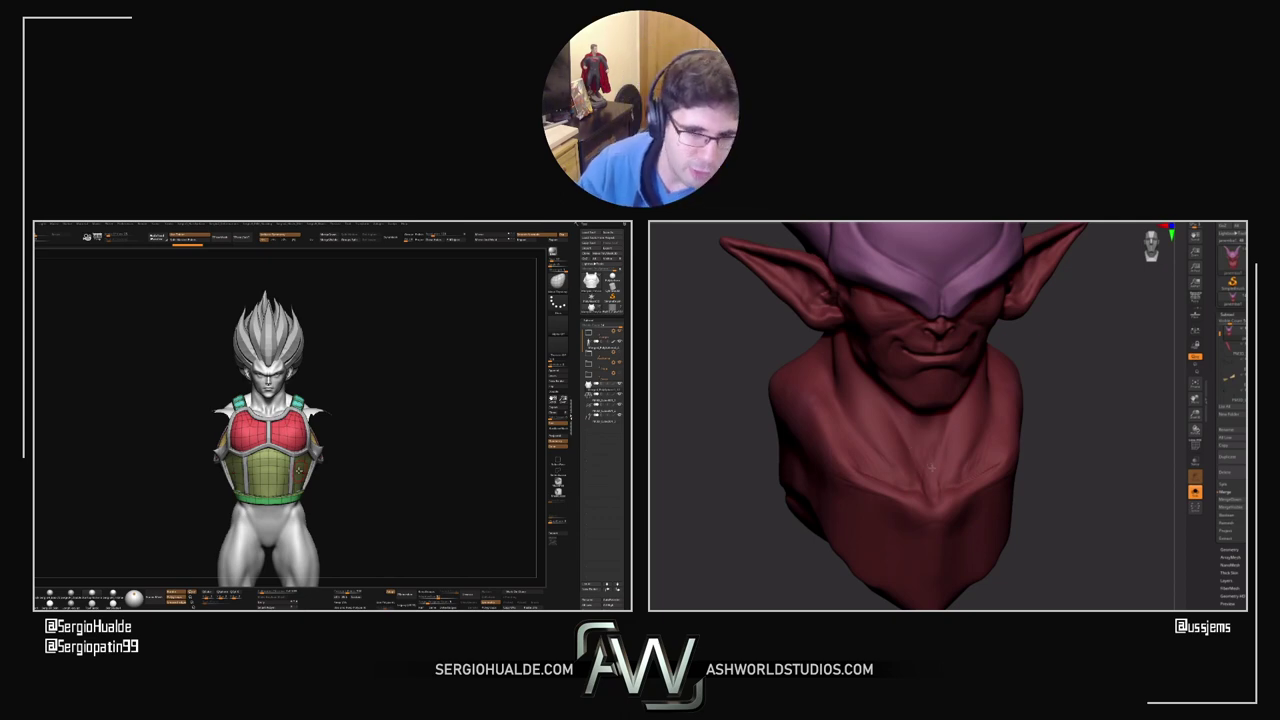
Step: Refine the second character's front neck muscles and the collarbone area at the base of the throat
right_click_drag(1007, 450, 960, 404)
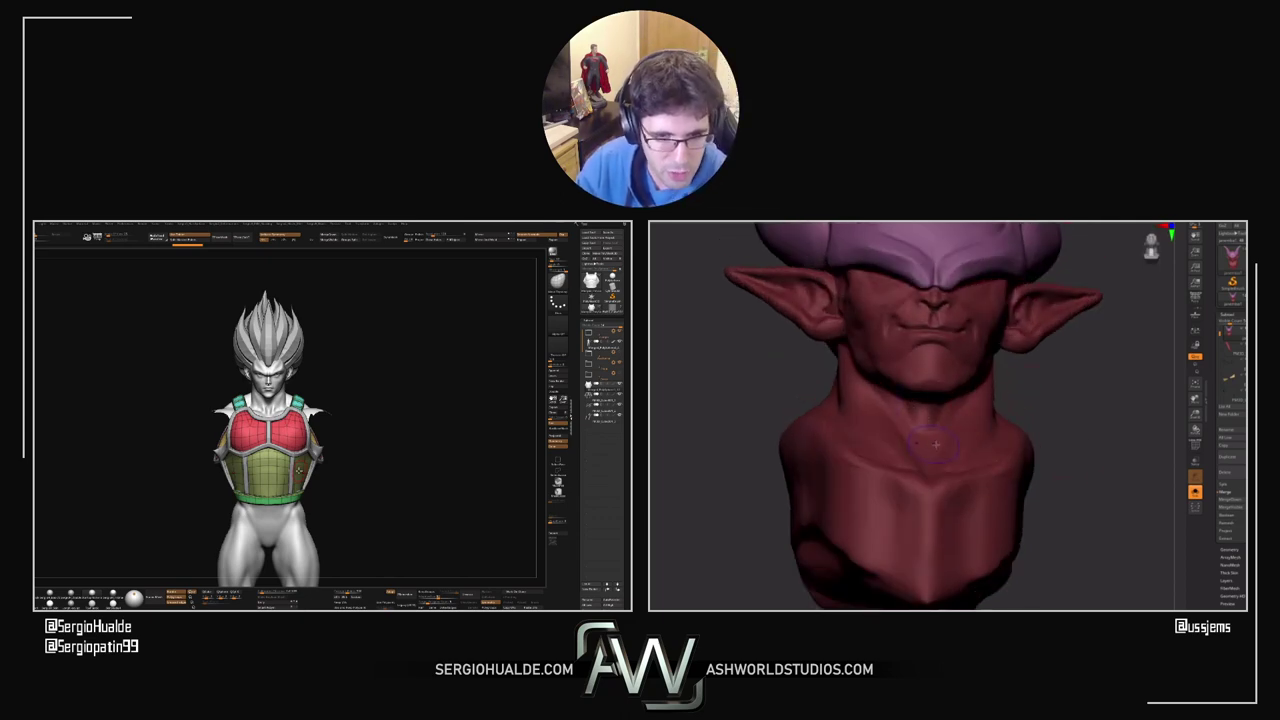
right_click_drag(1056, 397, 990, 420)
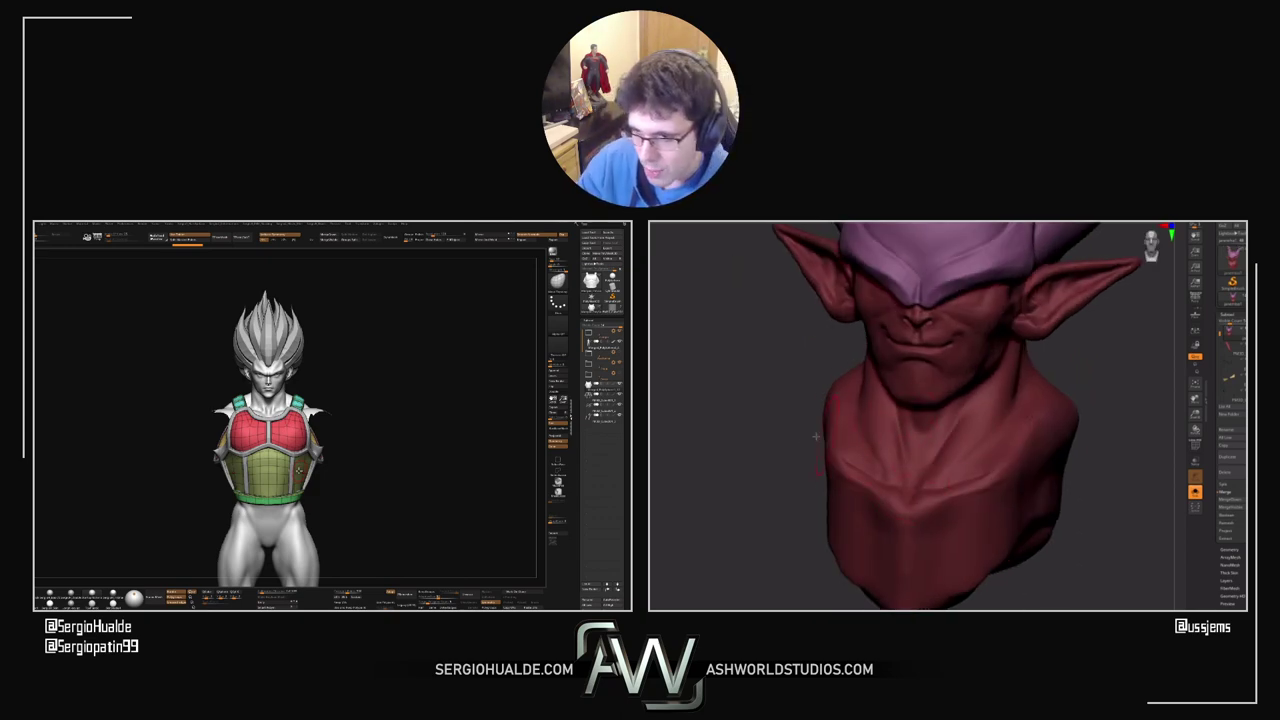
right_click_drag(816, 436, 870, 397)
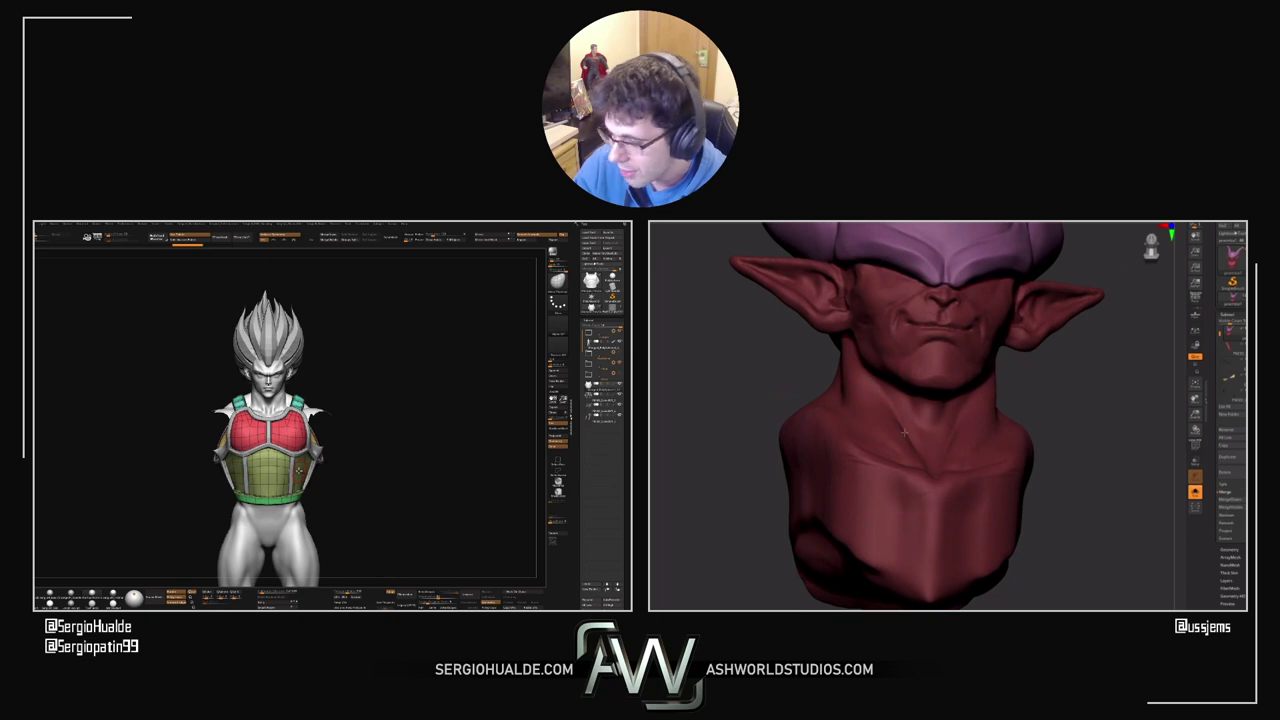
right_click_drag(918, 446, 966, 415)
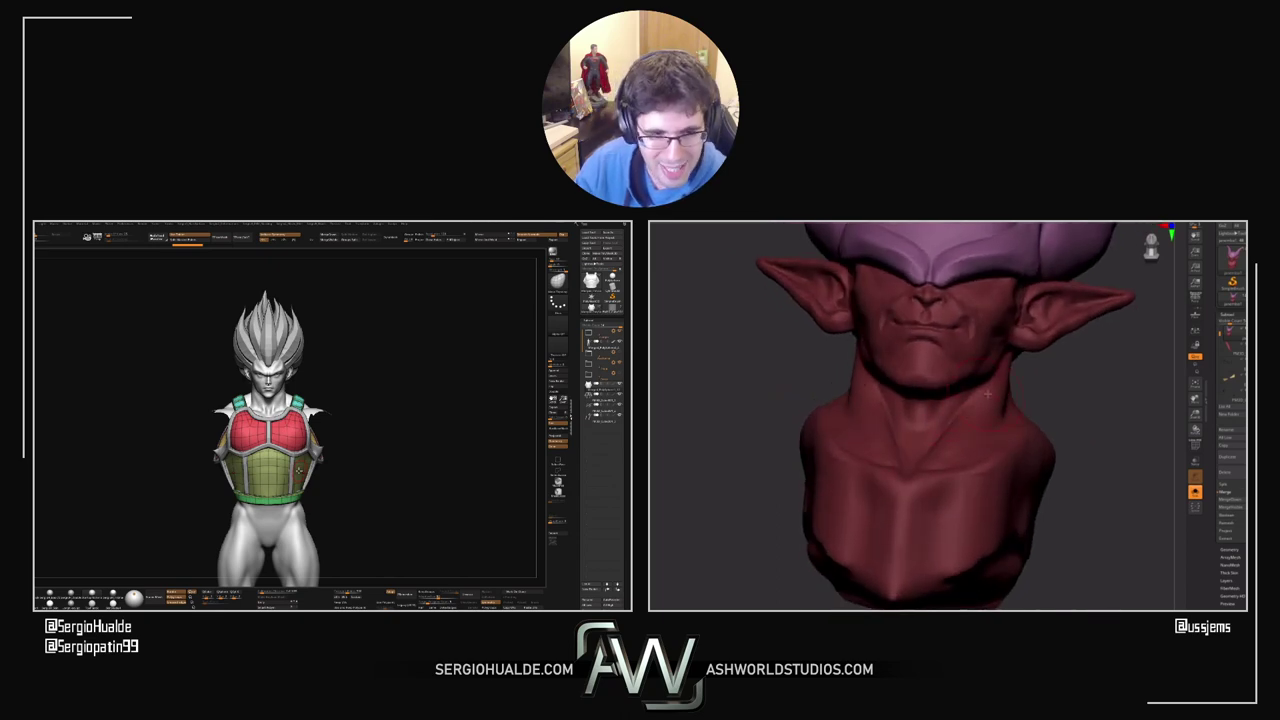
right_click_drag(1051, 399, 1012, 410)
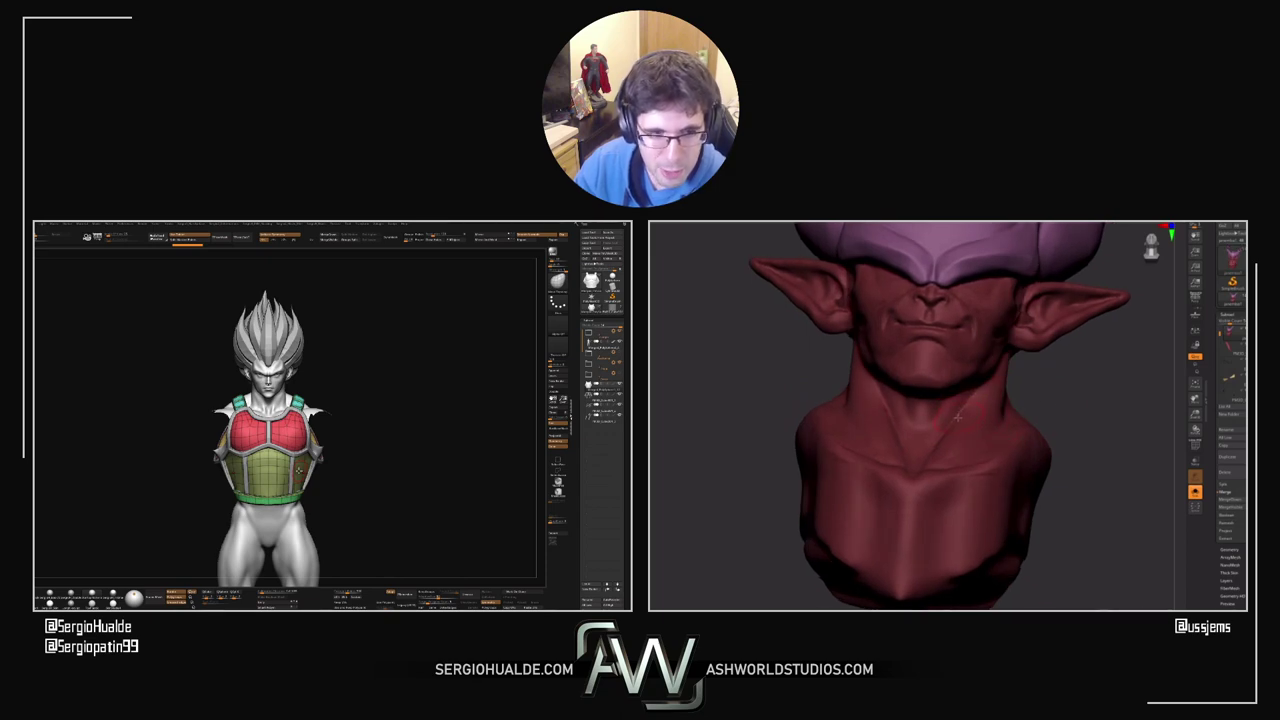
right_click_drag(1060, 390, 1084, 408)
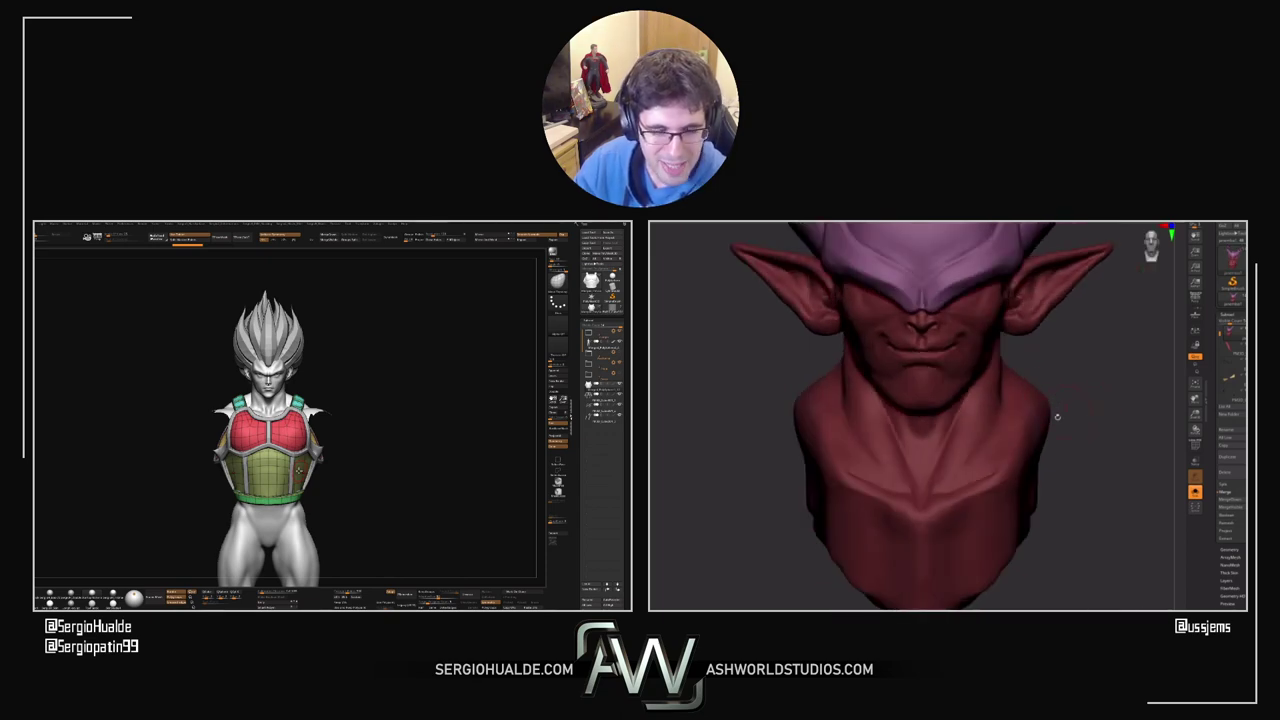
right_click_drag(786, 383, 837, 374)
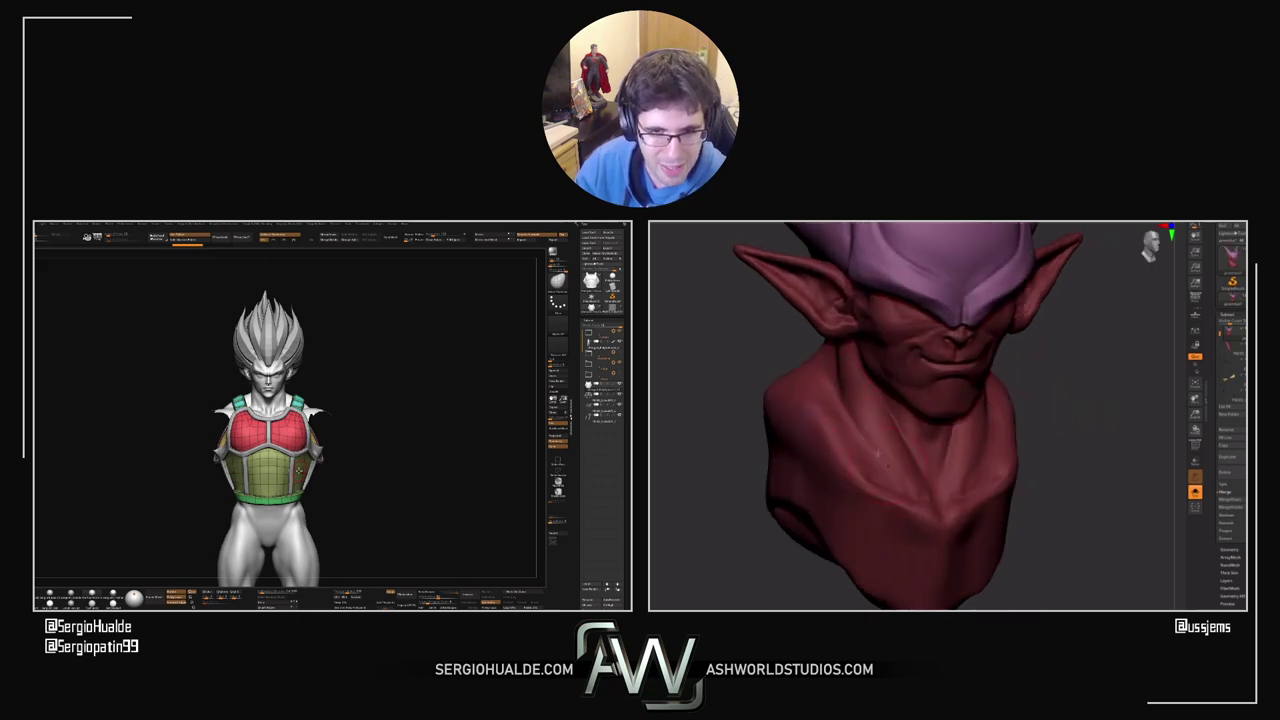
right_click_drag(1020, 470, 997, 394)
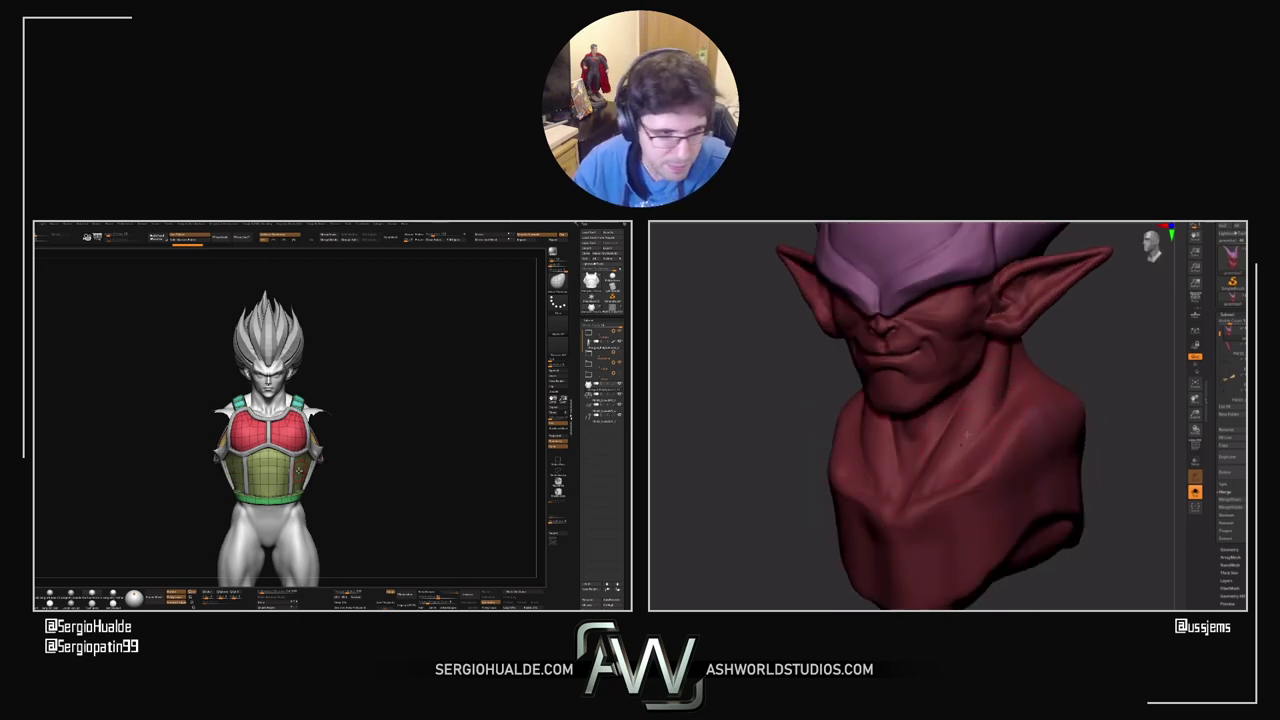
Step: Refine the sides of the second character's neck and the transition into the shoulders, while reviewing the armour from several angles
mouse_move(1018, 398)
right_mouse_down()
mouse_move(1037, 409)
mouse_move(1021, 423)
right_mouse_up()
mouse_move(315, 462)
right_mouse_down()
mouse_move(258, 460)
mouse_move(242, 474)
mouse_move(307, 453)
right_mouse_up()
right_click_drag(980, 449, 992, 412)
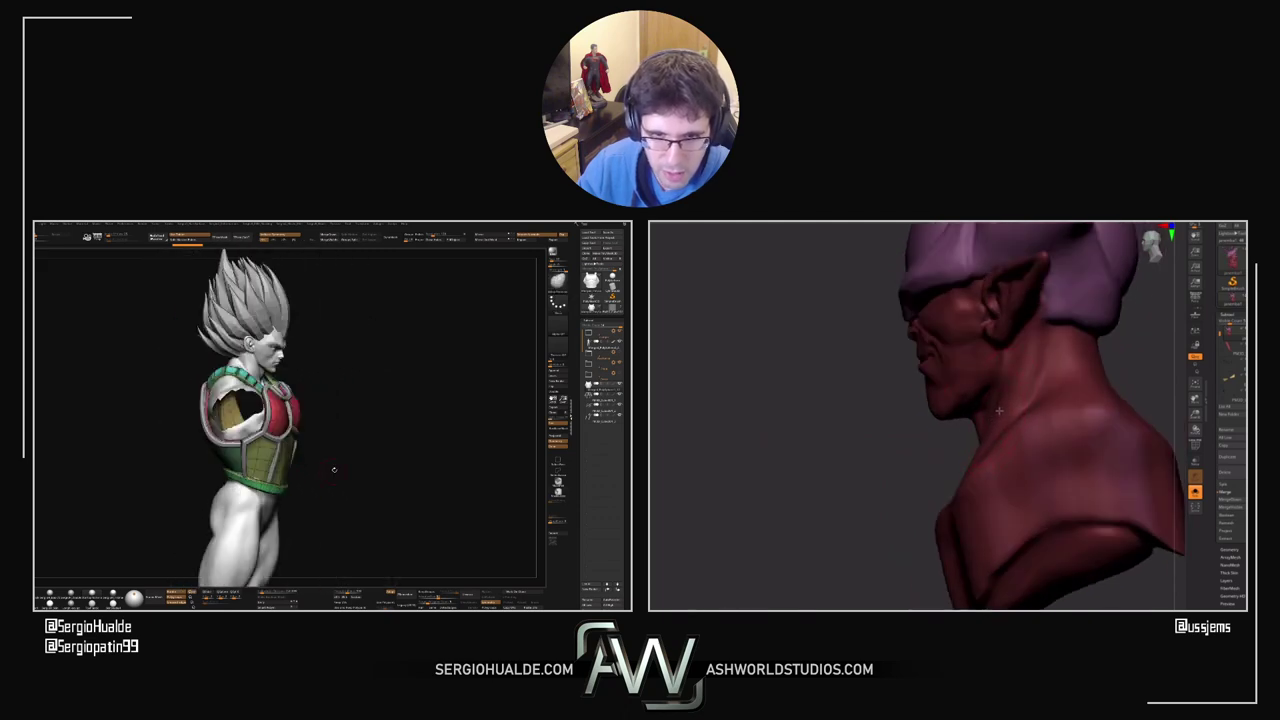
right_click_drag(998, 408, 1042, 386)
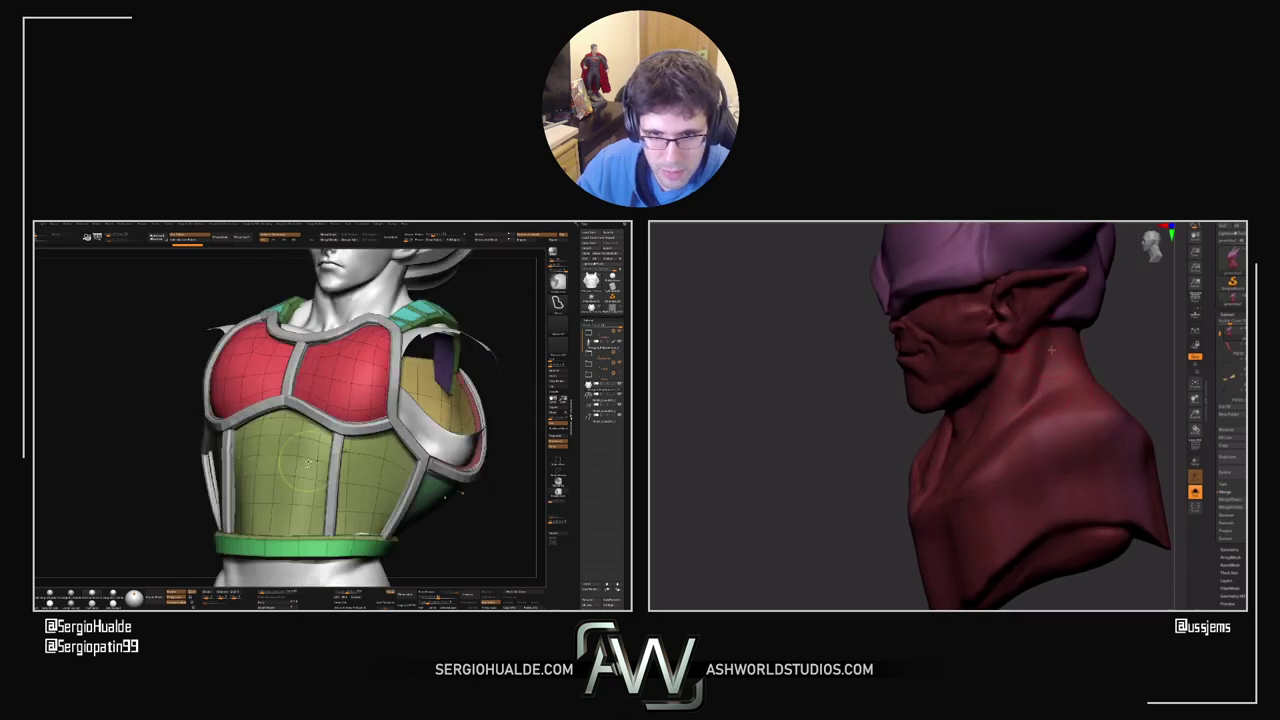
right_click_drag(1003, 368, 1035, 364)
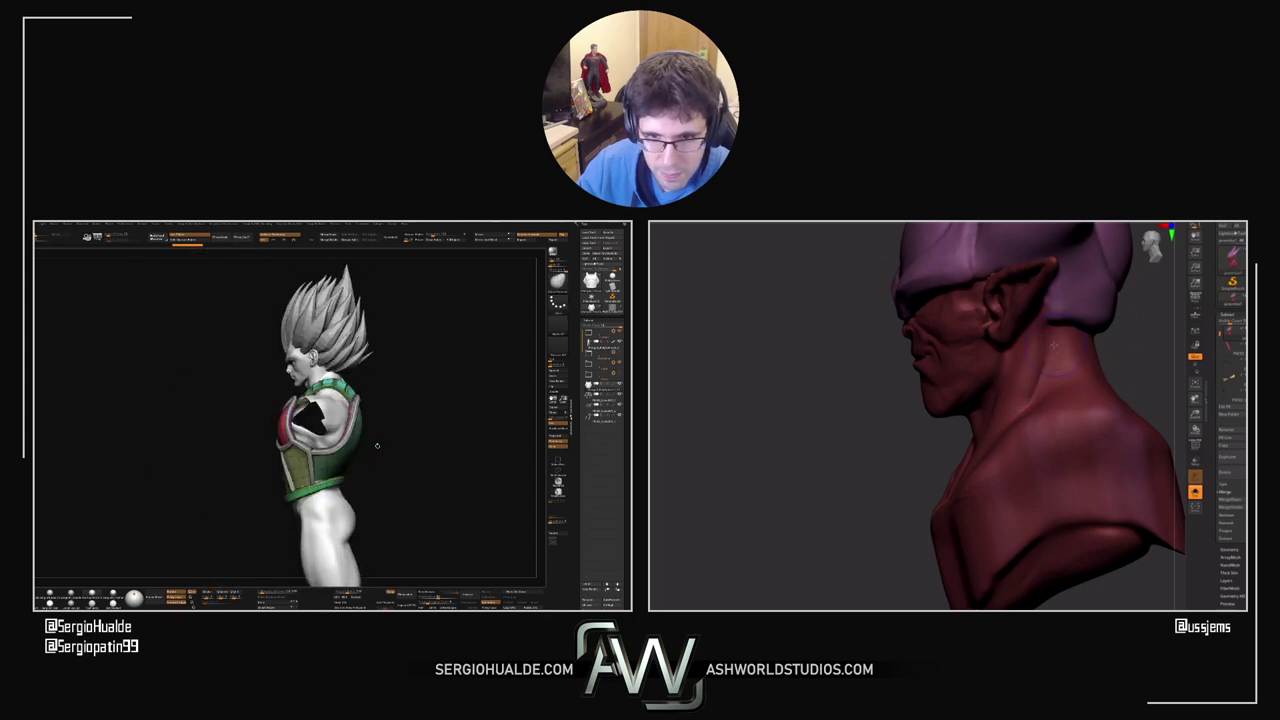
left_click_drag(878, 472, 907, 475)
right_click_drag(907, 474, 1033, 416)
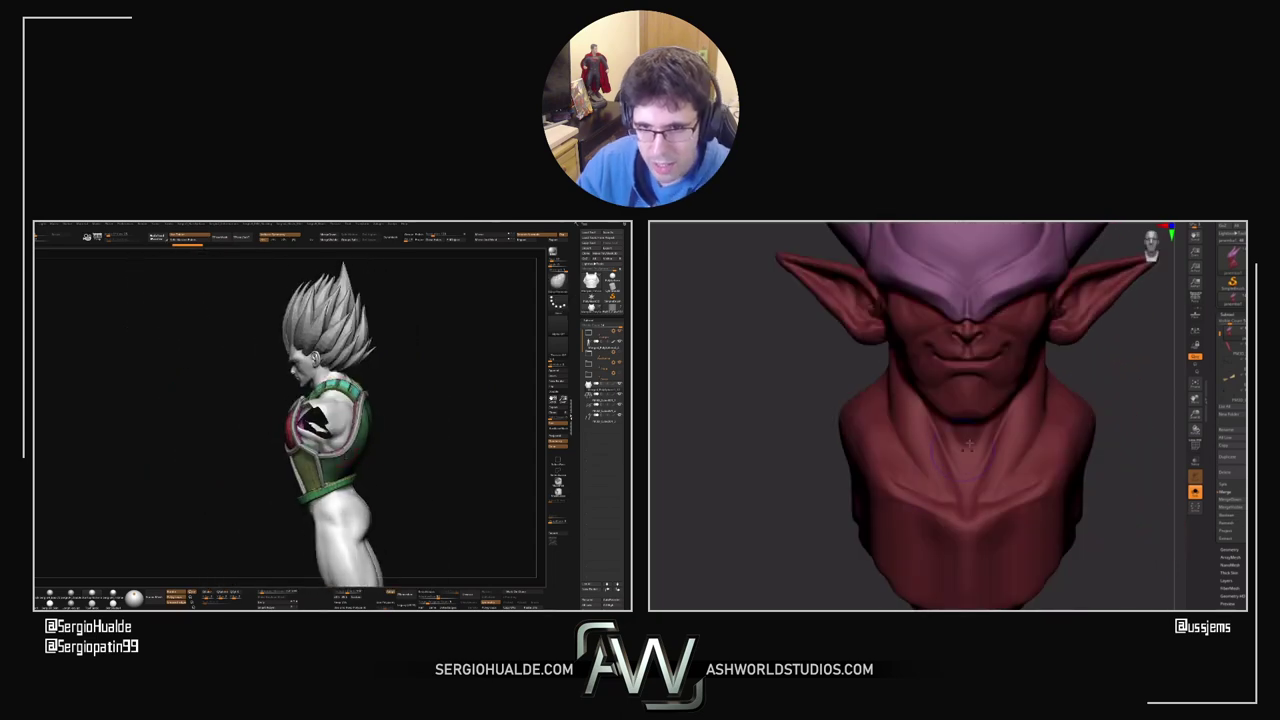
right_click_drag(866, 391, 919, 407)
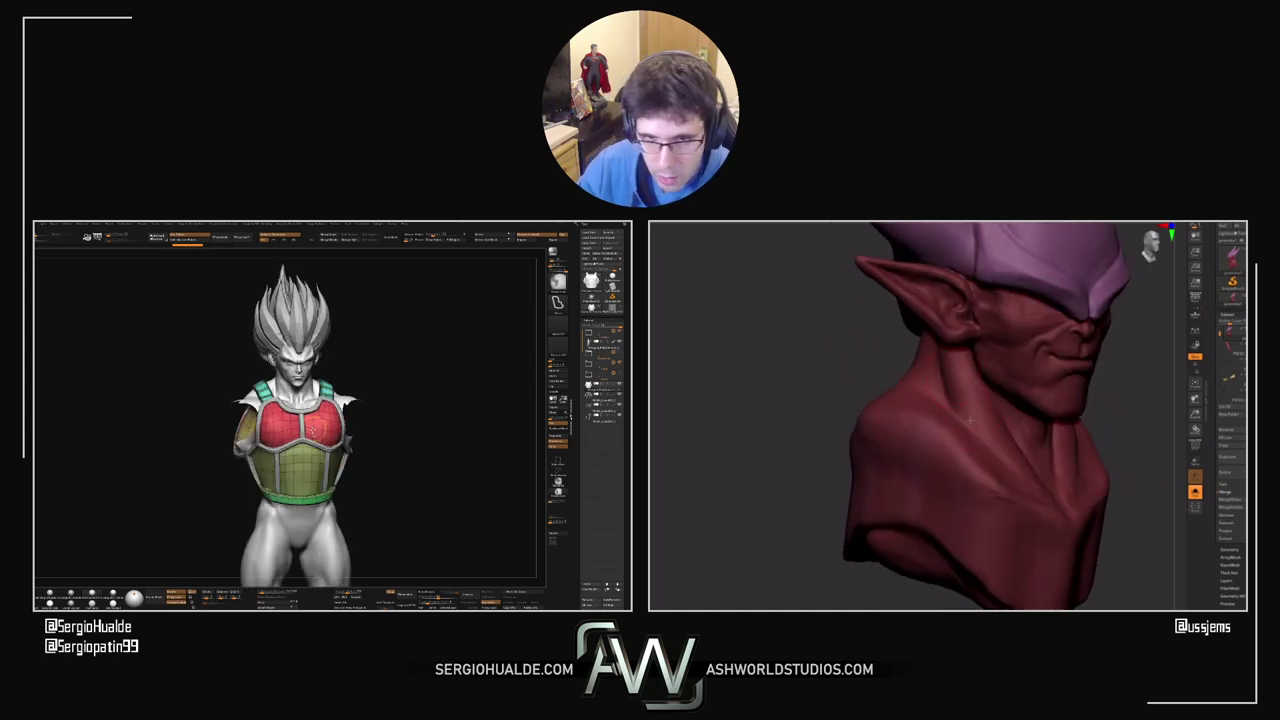
right_click_drag(917, 396, 822, 374)
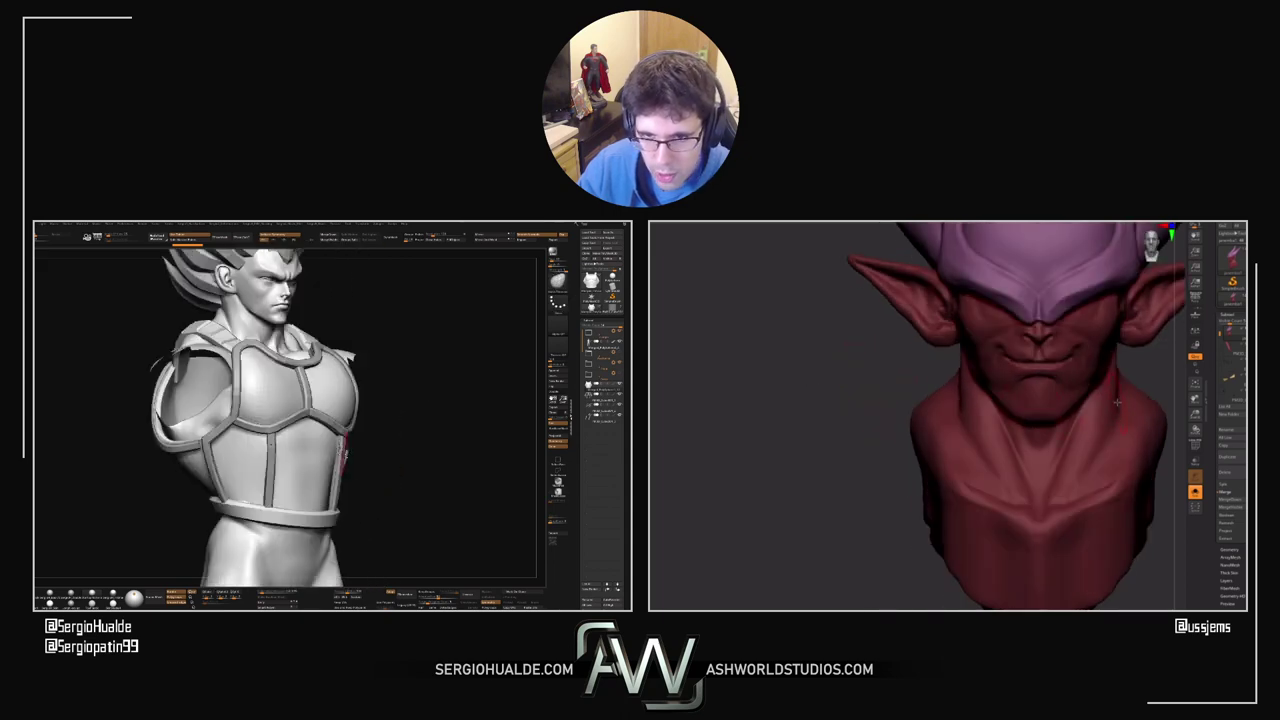
mouse_move(1125, 395)
right_mouse_down()
mouse_move(1142, 380)
mouse_move(1101, 428)
mouse_move(1050, 440)
mouse_move(1029, 418)
right_mouse_up()
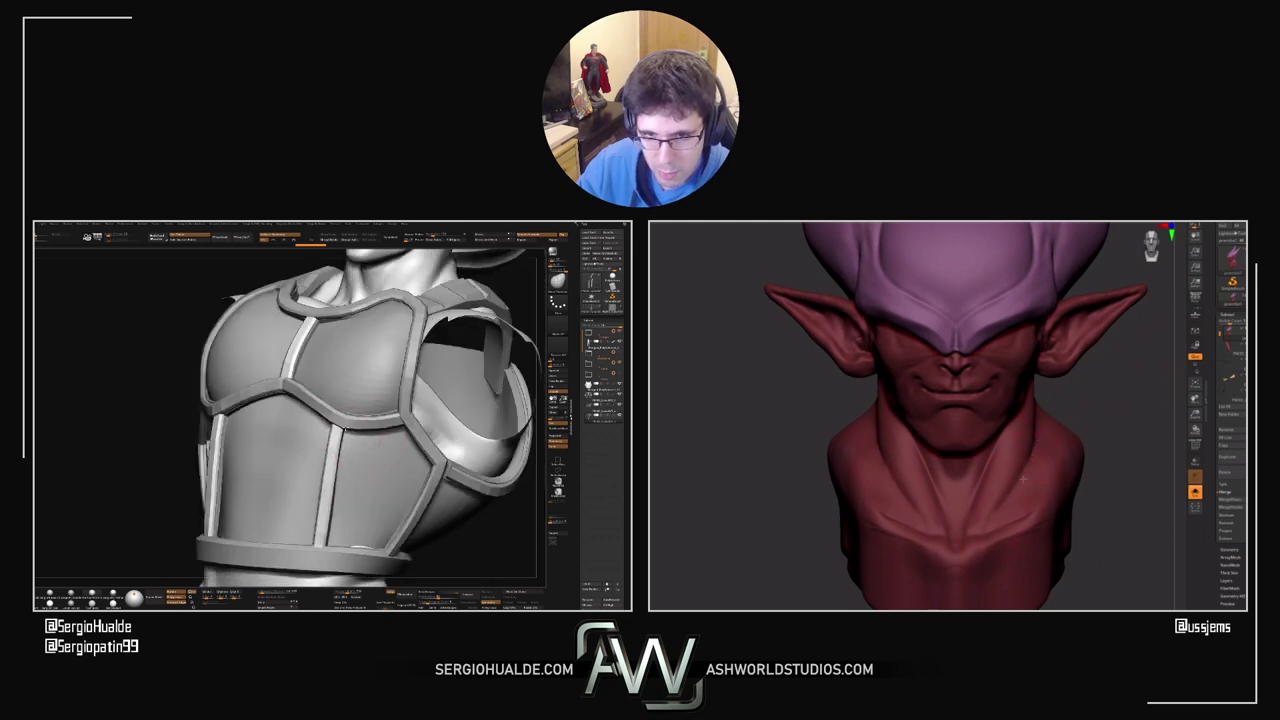
Step: Check the strips around the armour's side and adjust the curve of the armhole band at the shoulder
right_click_drag(337, 480, 268, 484)
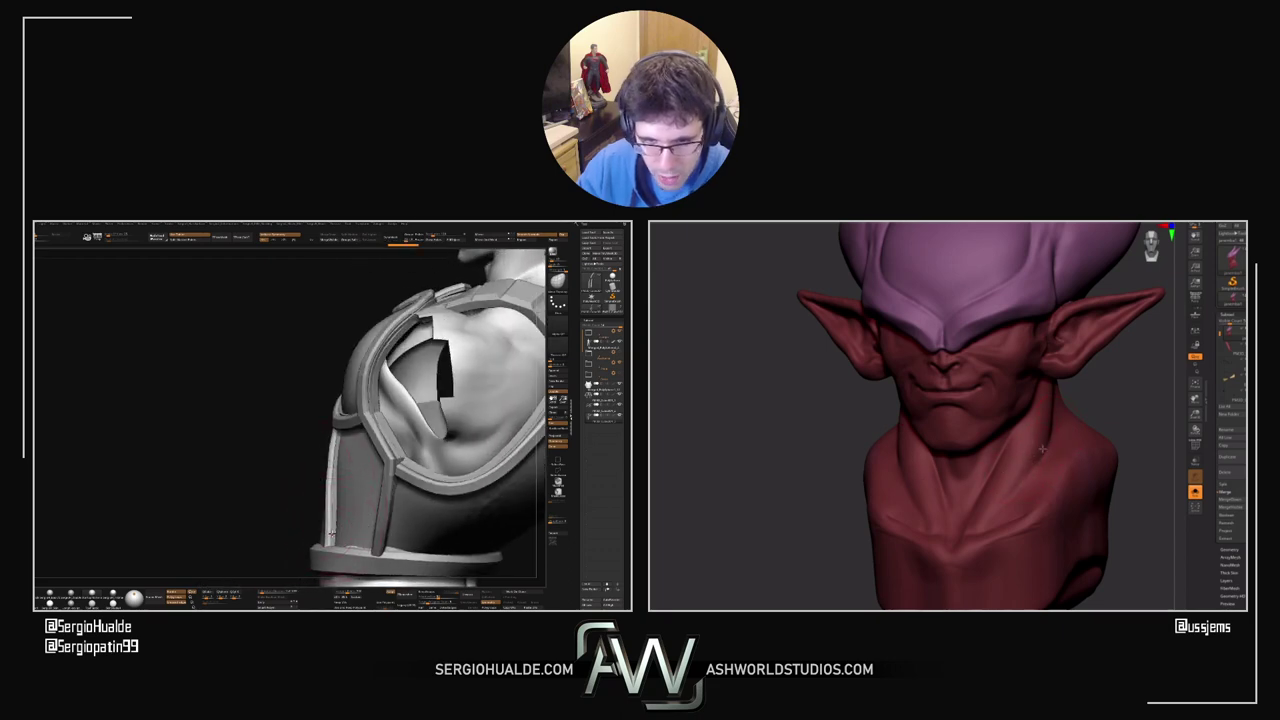
mouse_move(331, 495)
right_mouse_down()
mouse_move(410, 470)
mouse_move(398, 372)
mouse_move(433, 305)
mouse_move(354, 480)
mouse_move(335, 457)
mouse_move(323, 480)
right_mouse_up()
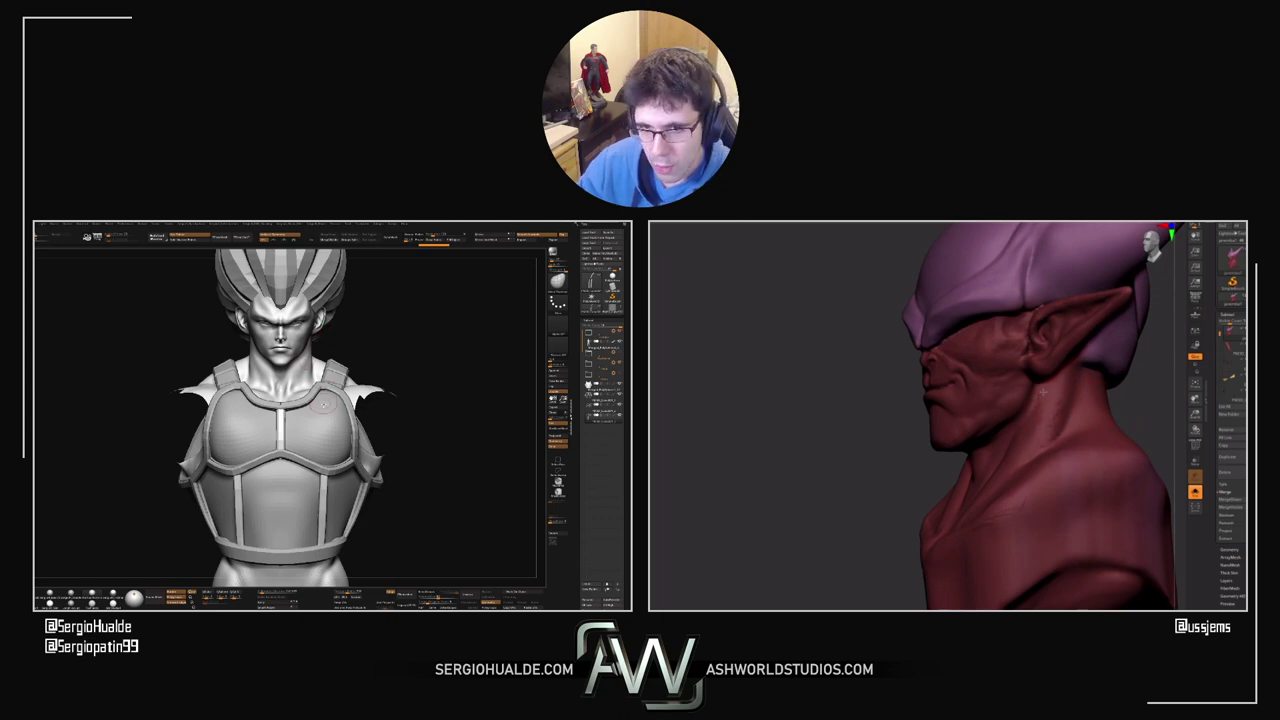
mouse_move(326, 438)
right_mouse_down()
mouse_move(362, 444)
mouse_move(350, 390)
mouse_move(371, 426)
mouse_move(335, 420)
right_mouse_up()
left_click_drag(335, 420, 340, 450)
mouse_move(337, 456)
right_mouse_down()
mouse_move(336, 438)
mouse_move(333, 454)
right_mouse_up()
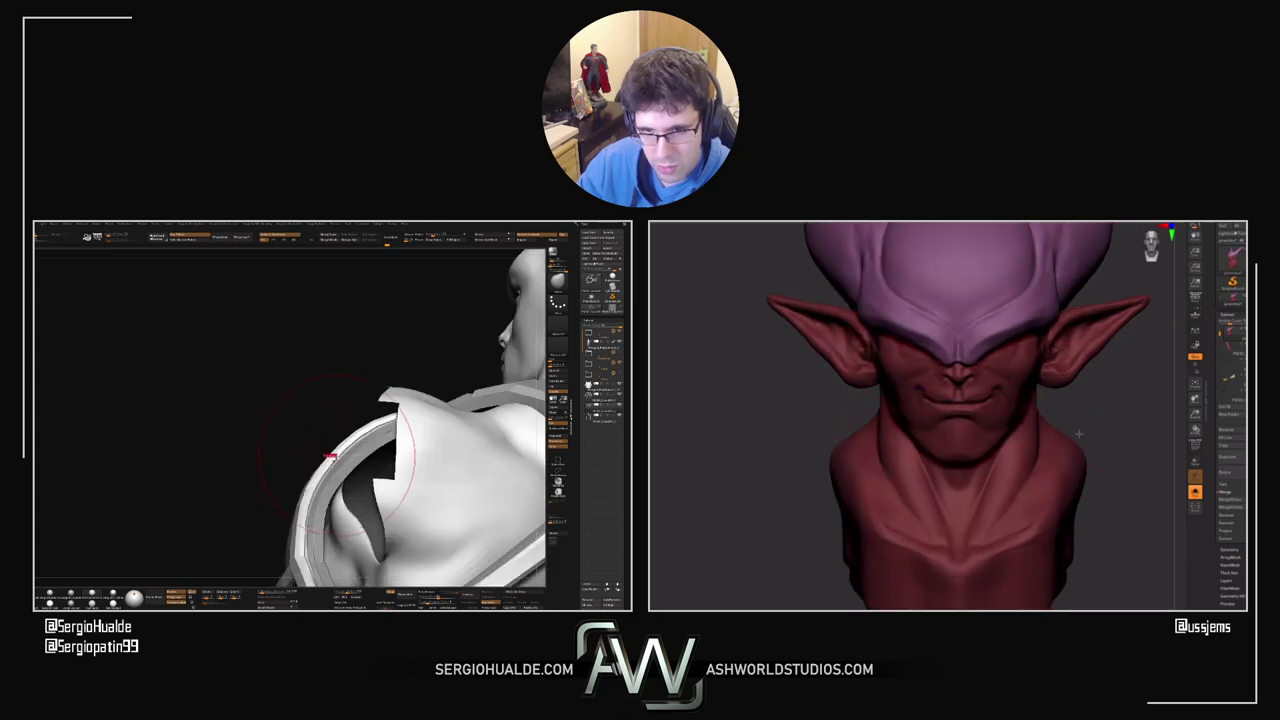
Step: Isolate the seam bands and reshape the centre peak of the under-chest band
right_click_drag(332, 535, 281, 486)
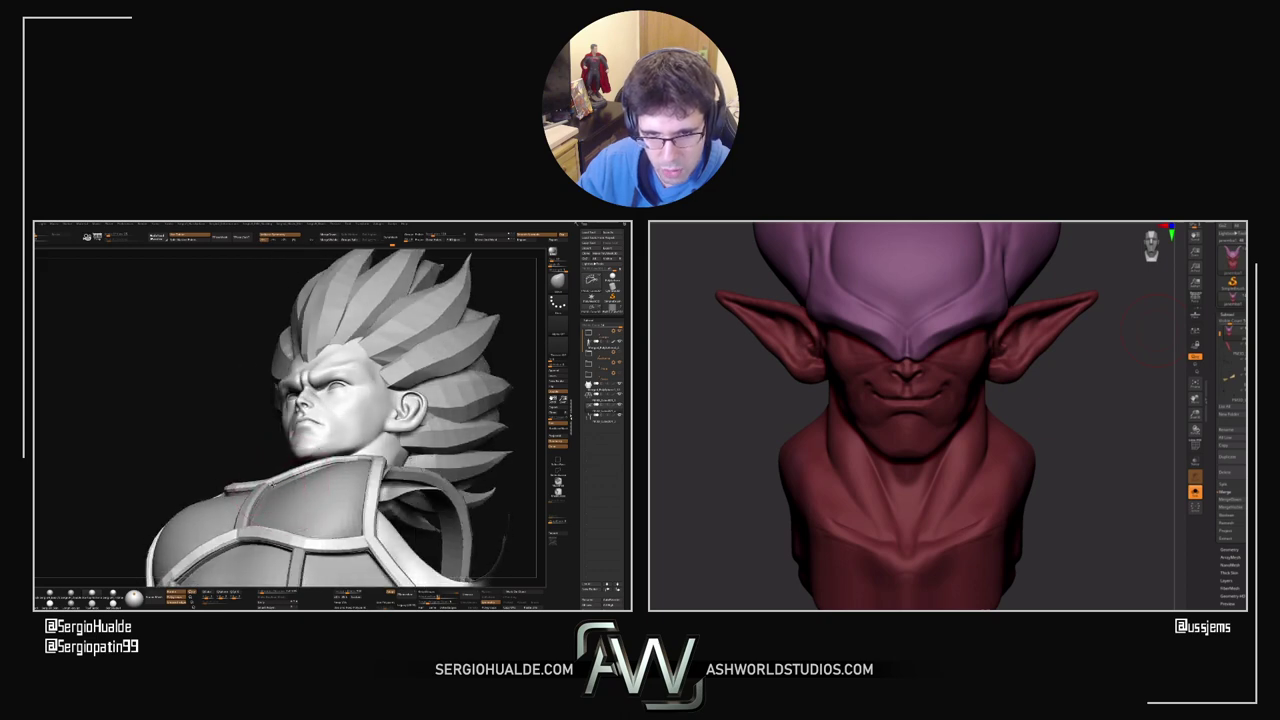
mouse_move(262, 484)
right_mouse_down()
mouse_move(314, 515)
mouse_move(298, 478)
mouse_move(260, 502)
mouse_move(245, 464)
mouse_move(268, 462)
mouse_move(273, 491)
right_mouse_up()
mouse_move(285, 470)
left_mouse_down()
mouse_move(255, 484)
mouse_move(240, 462)
mouse_move(286, 460)
left_mouse_up()
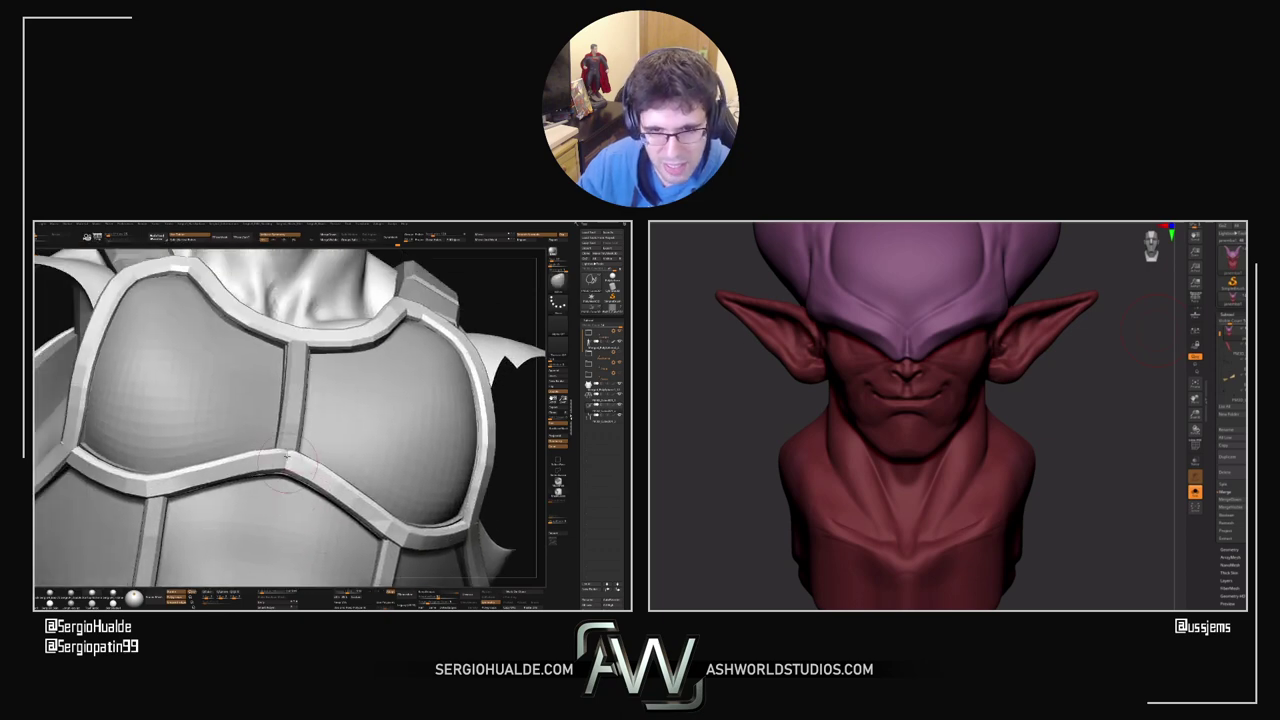
key("alt+s")
mouse_move(287, 457)
right_mouse_down("ctrl")
mouse_move(286, 429)
mouse_move(271, 450)
right_mouse_up("ctrl")
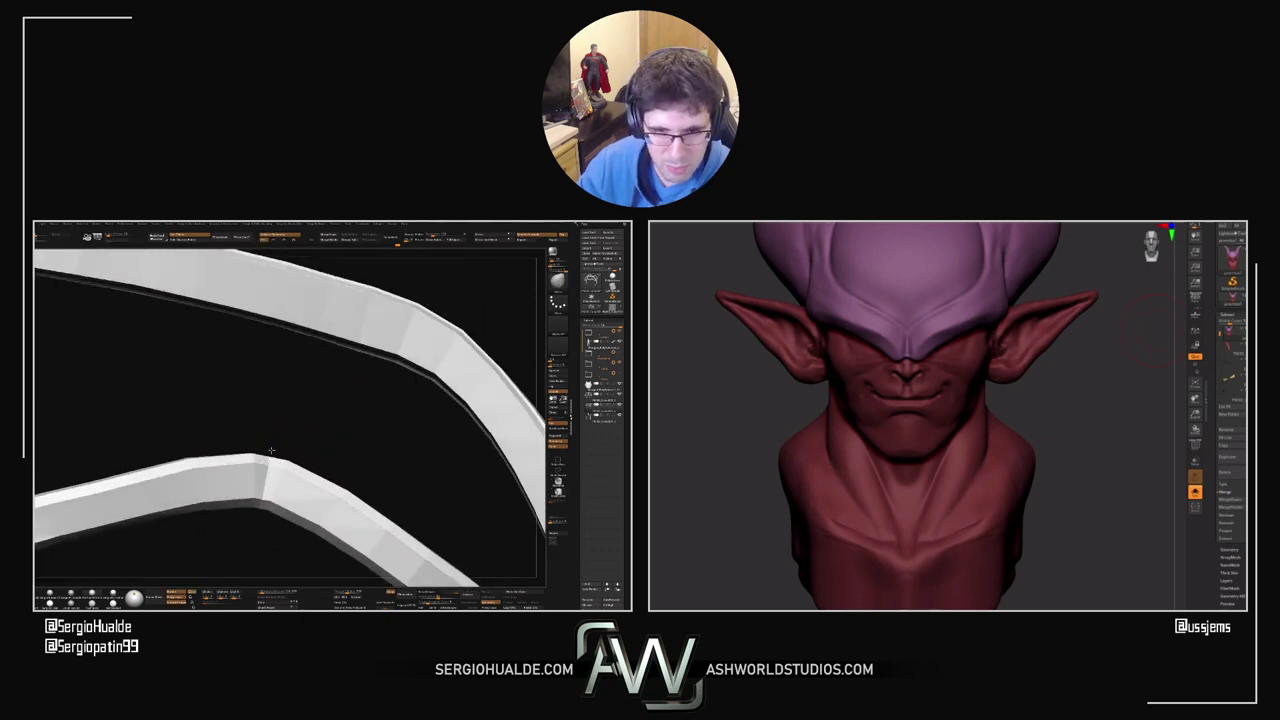
left_click_drag(271, 451, 277, 458)
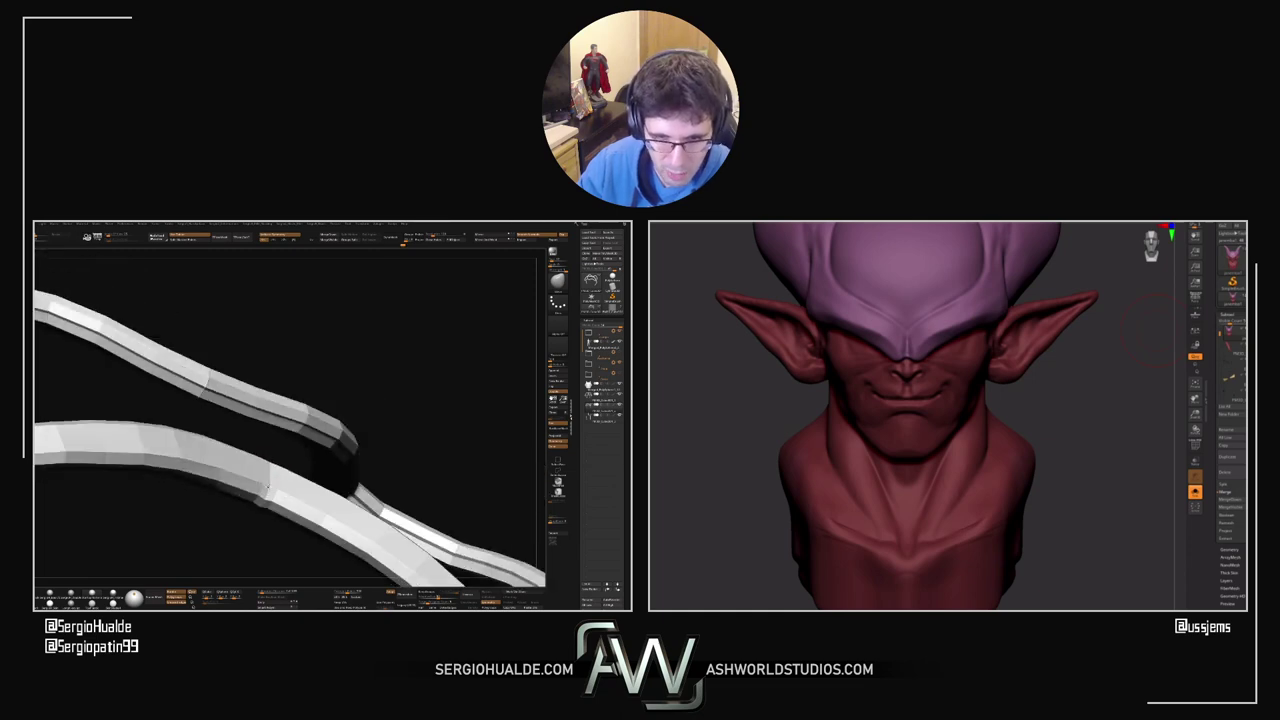
mouse_move(269, 488)
left_mouse_down()
mouse_move(260, 509)
mouse_move(274, 488)
left_mouse_up()
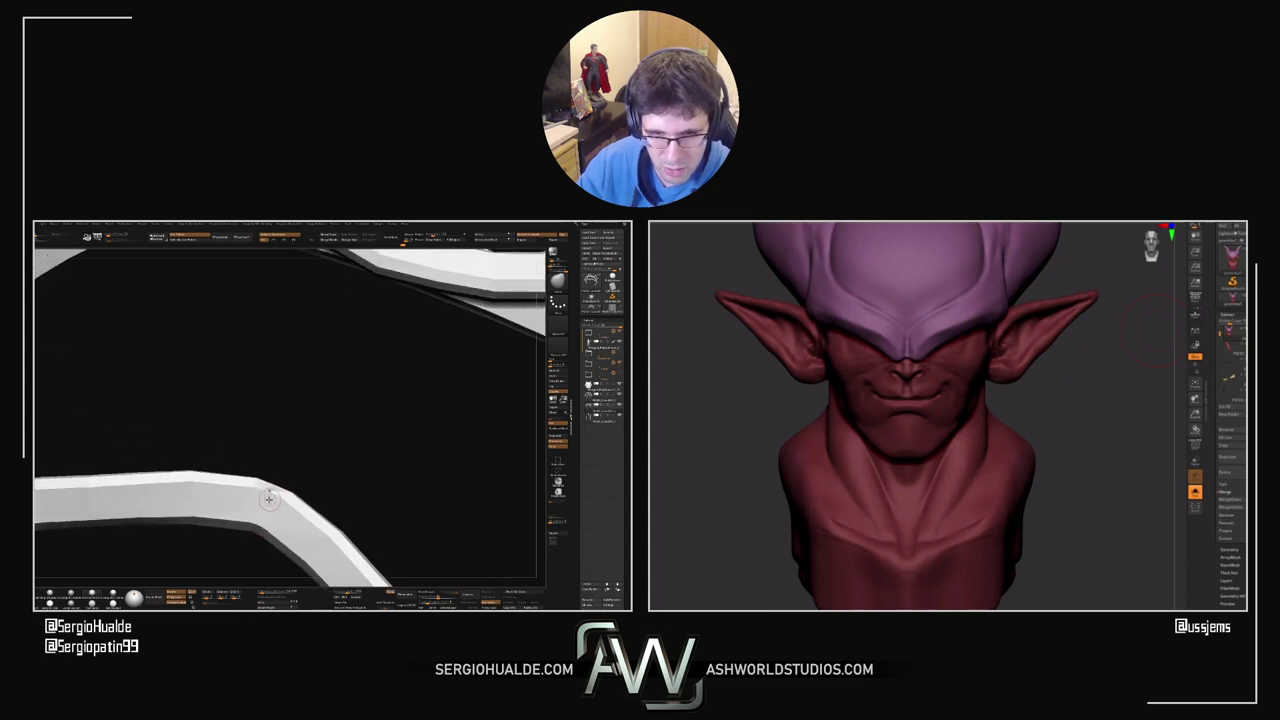
Step: Refine the upper edge and corners of the under-chest band beside its peak, checking the wireframe
mouse_move(269, 499)
right_mouse_down()
mouse_move(274, 471)
mouse_move(274, 484)
right_mouse_up()
key("shift+f")
key("shift+f")
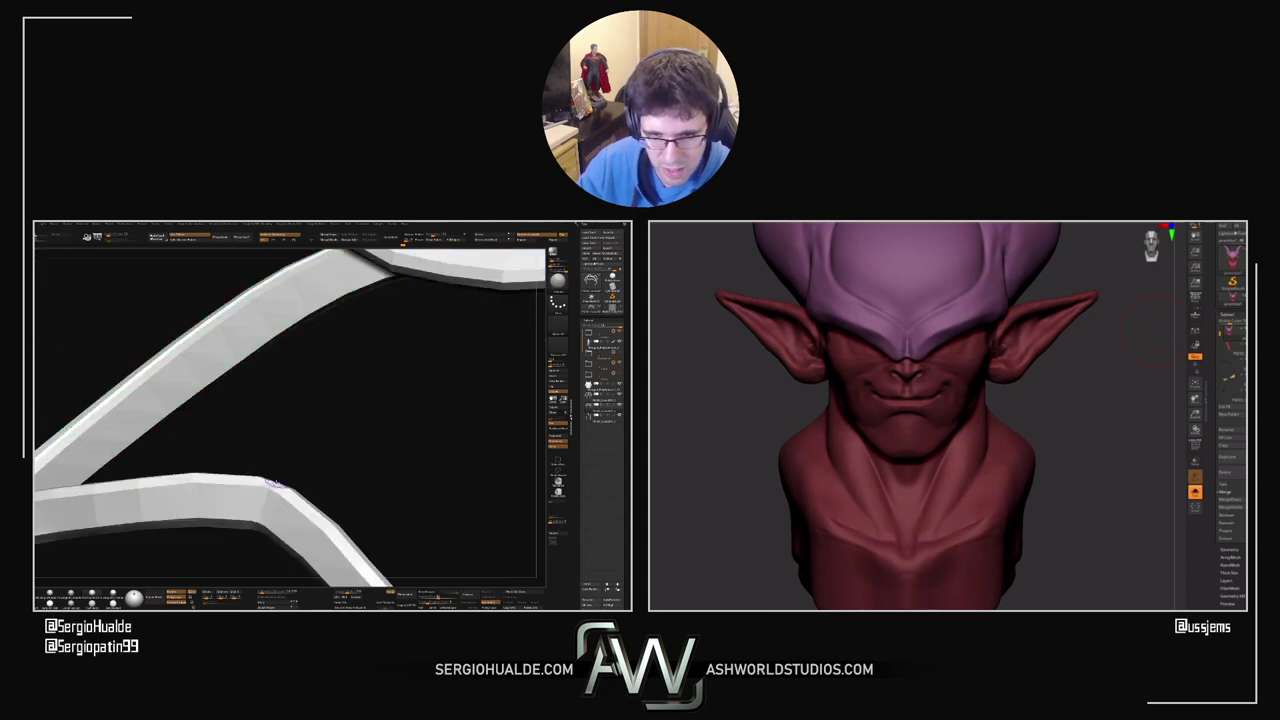
left_click_drag(277, 480, 283, 483)
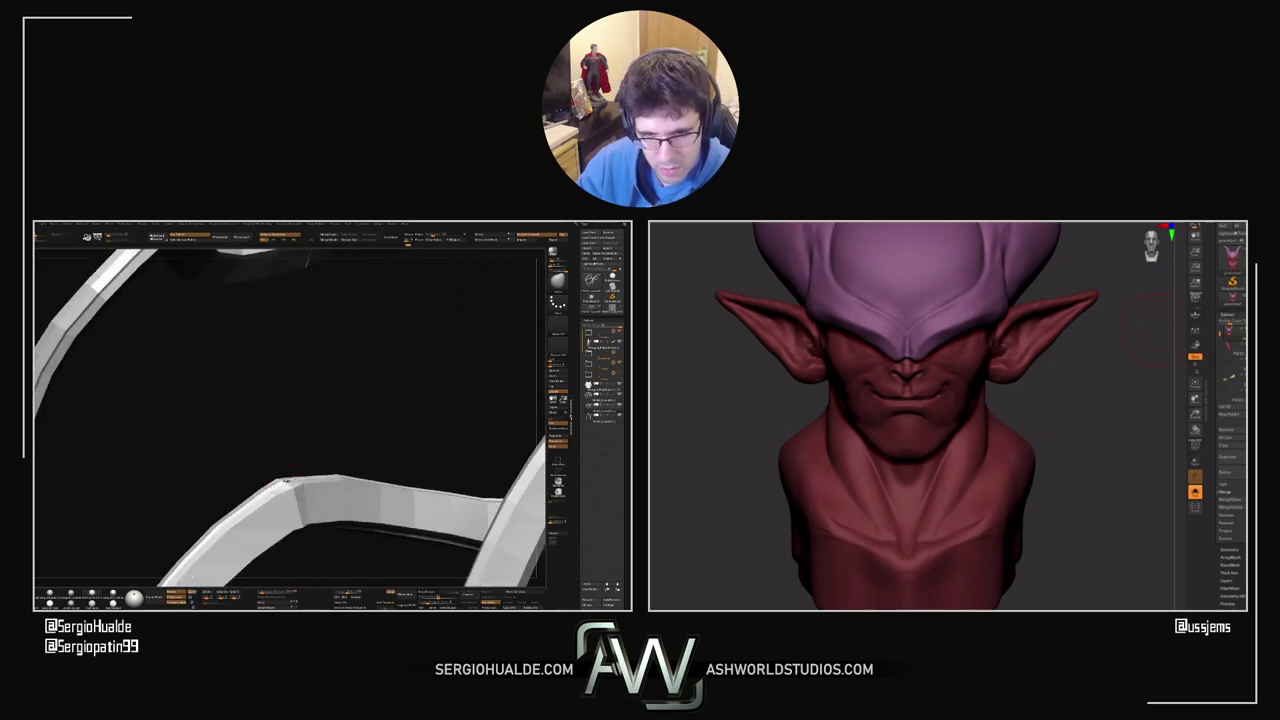
right_click_drag(284, 485, 283, 436)
key("shift+f")
key("shift+f")
right_click_drag(268, 505, 270, 457, "alt")
left_click_drag(271, 453, 266, 473)
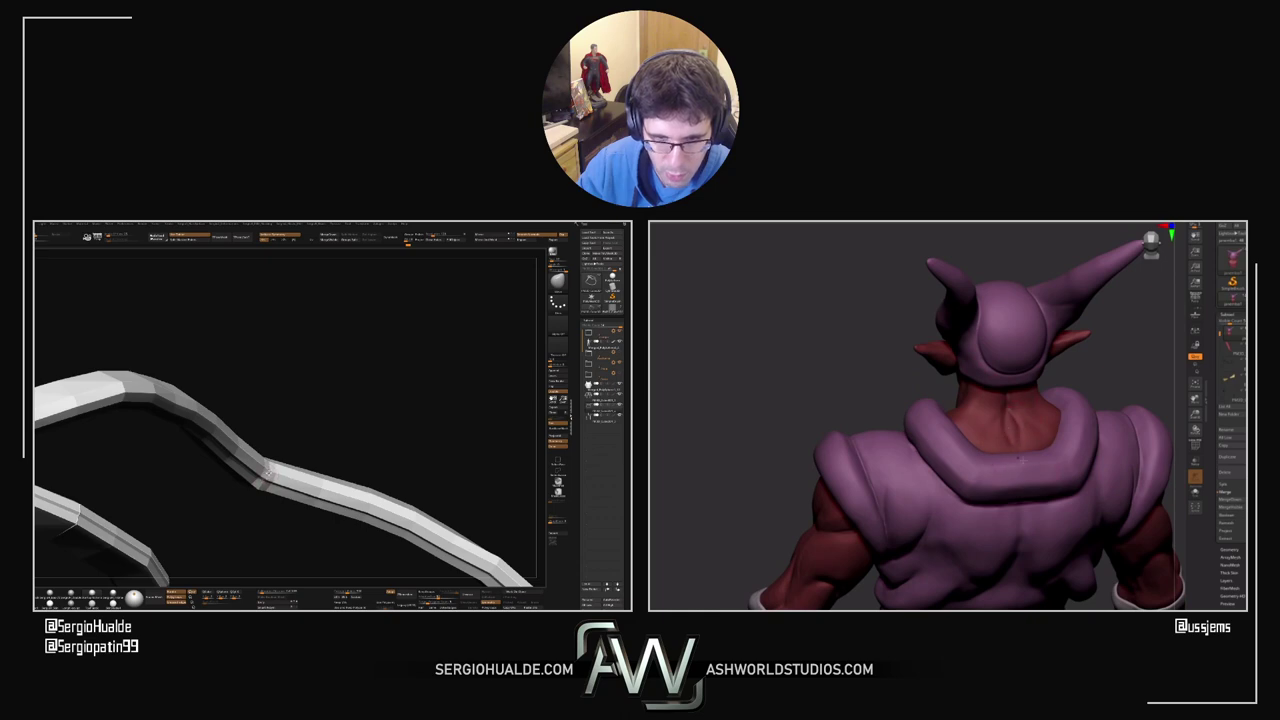
Step: Merge the vertical strips with the seam bands into one subtool and inspect the merged mesh in isolation
right_click_drag(268, 475, 288, 433, "ctrl")
key("shift+f")
right_click_drag(390, 435, 360, 434)
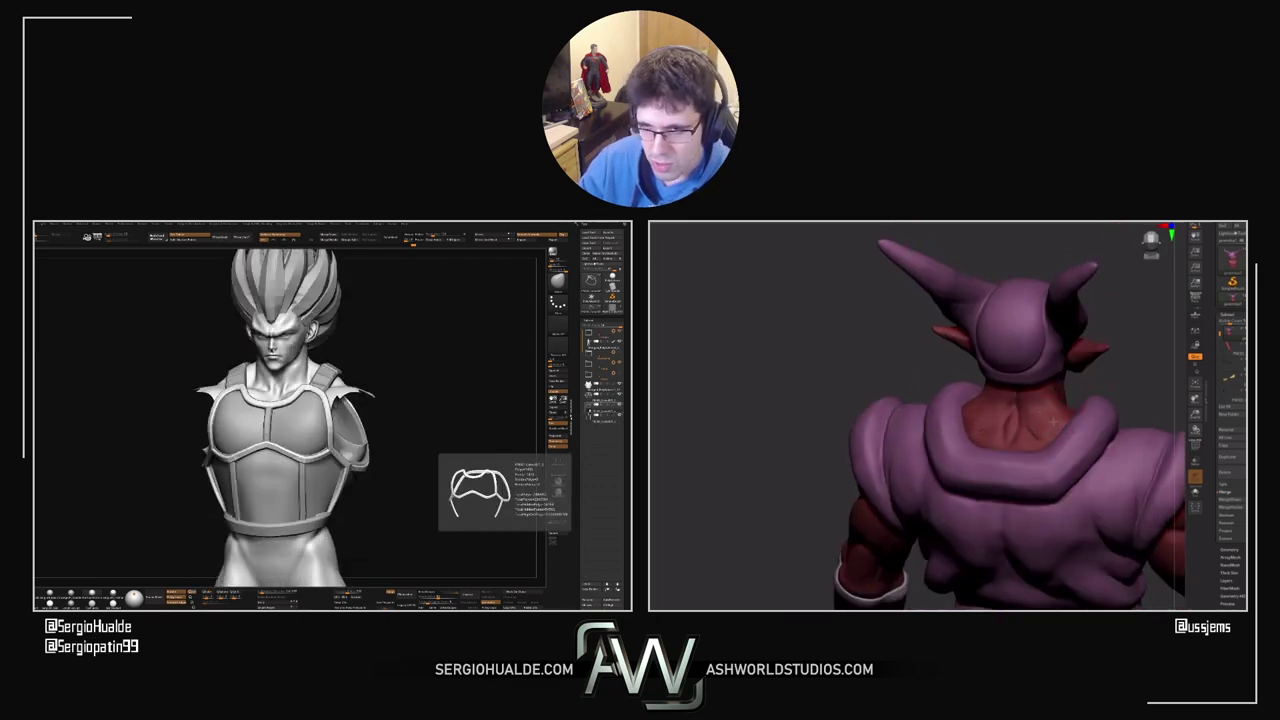
left_click(336, 236)
left_click(348, 249)
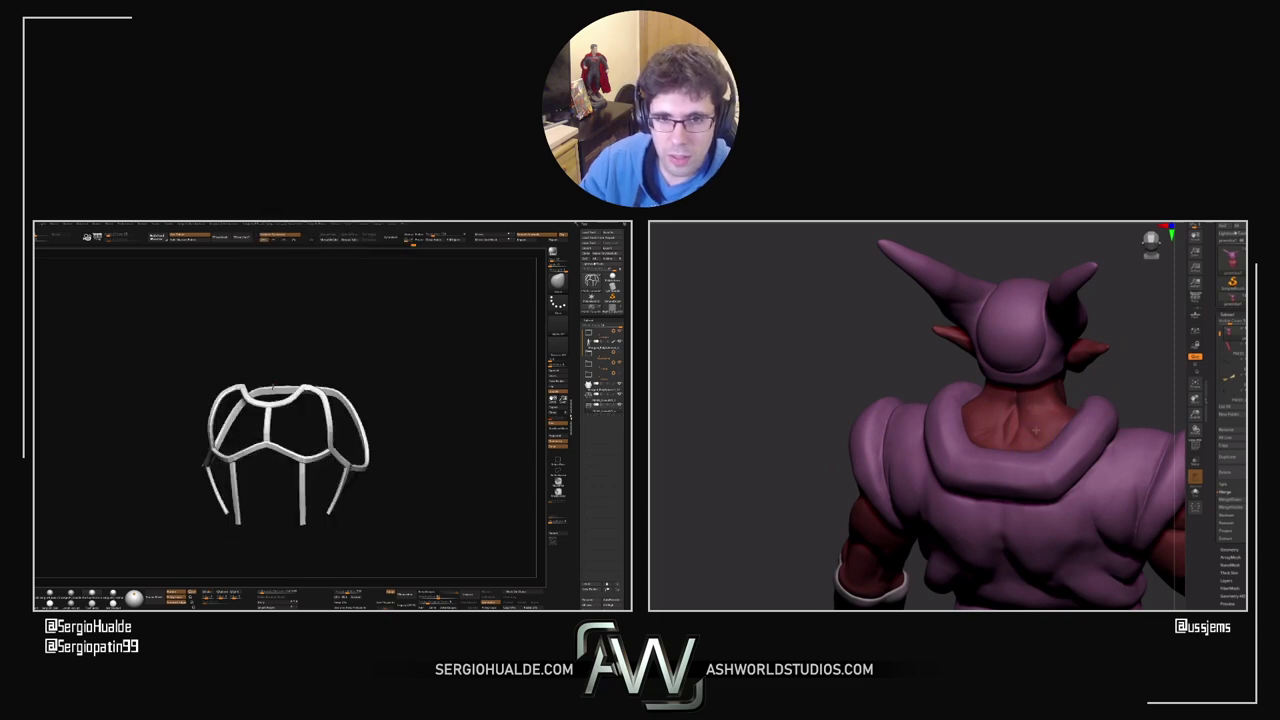
left_click_drag(275, 437, 300, 430, "alt")
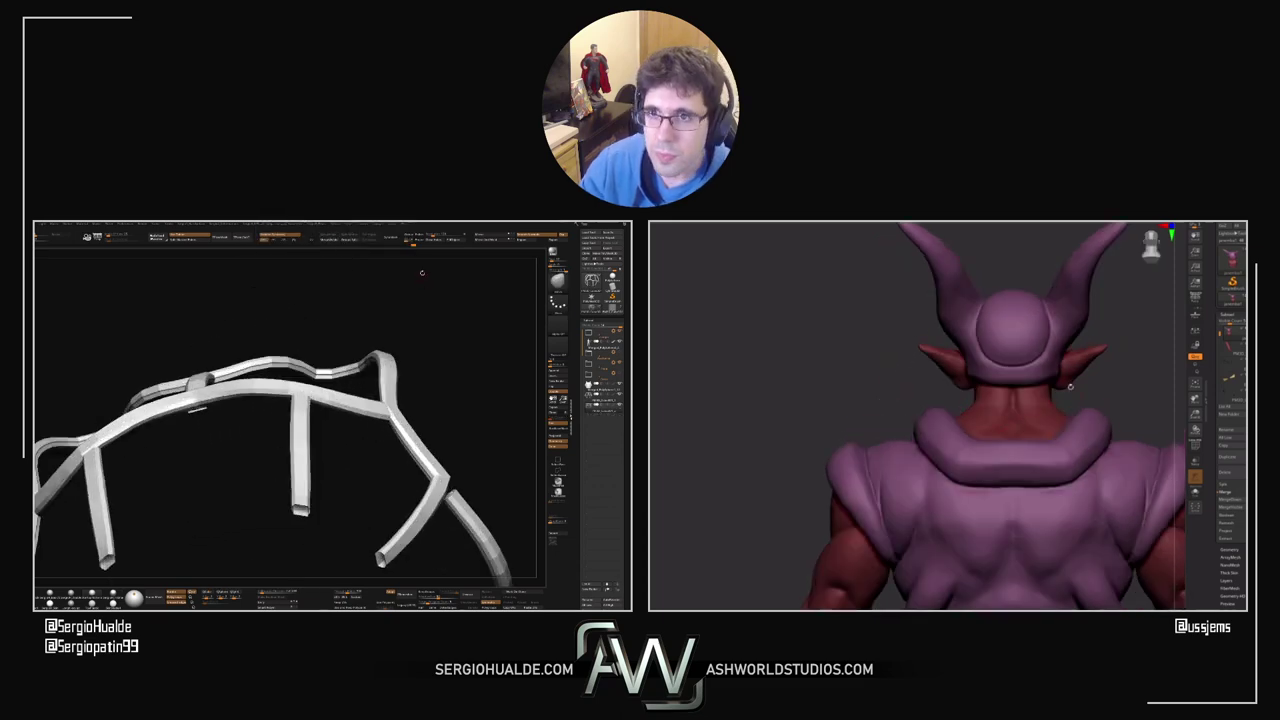
mouse_move(304, 427)
right_mouse_down("ctrl")
mouse_move(294, 329)
mouse_move(302, 430)
mouse_move(300, 370)
mouse_move(290, 412)
mouse_move(264, 410)
mouse_move(299, 422)
mouse_move(316, 390)
mouse_move(320, 407)
mouse_move(303, 410)
mouse_move(306, 366)
mouse_move(322, 388)
mouse_move(291, 402)
right_mouse_up("ctrl")
key("alt+s")
left_click_drag(290, 400, 326, 436)
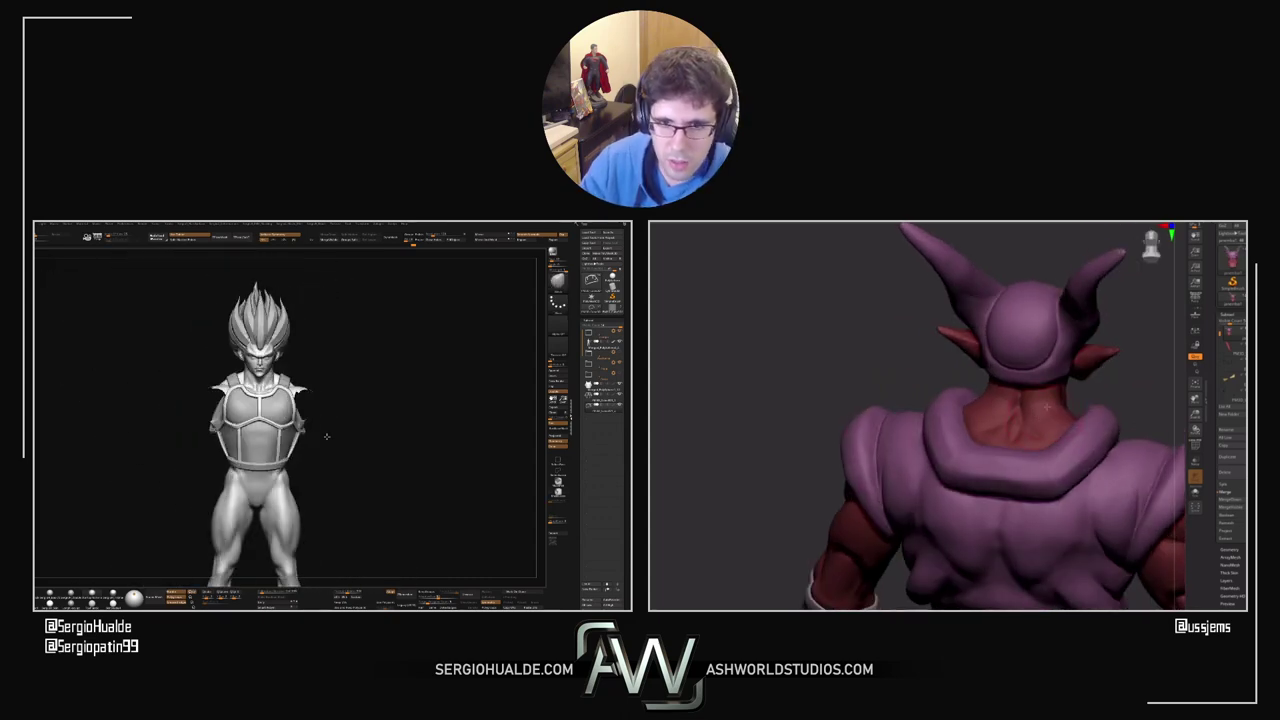
Step: Select the armour body subtool, isolate it and display its polygroups and wireframe
left_click(265, 446, "alt")
key("alt+s")
right_click_drag(265, 446, 269, 477, "ctrl")
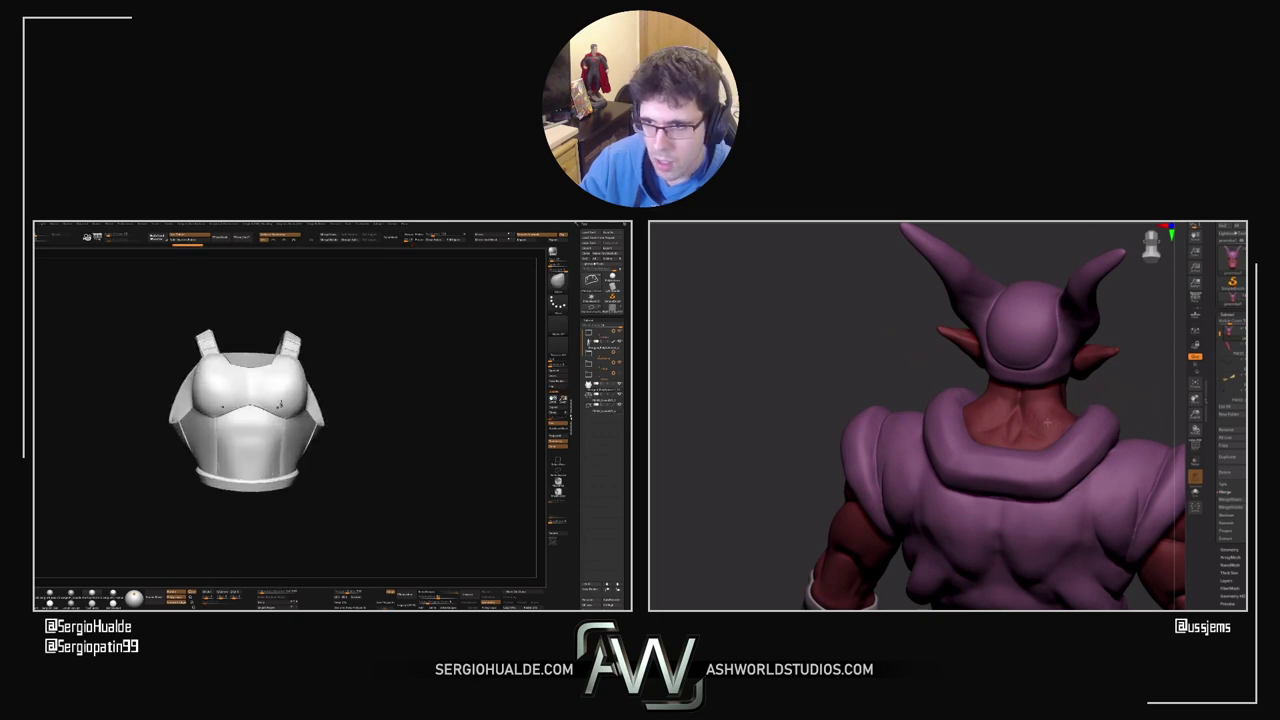
key("shift+f")
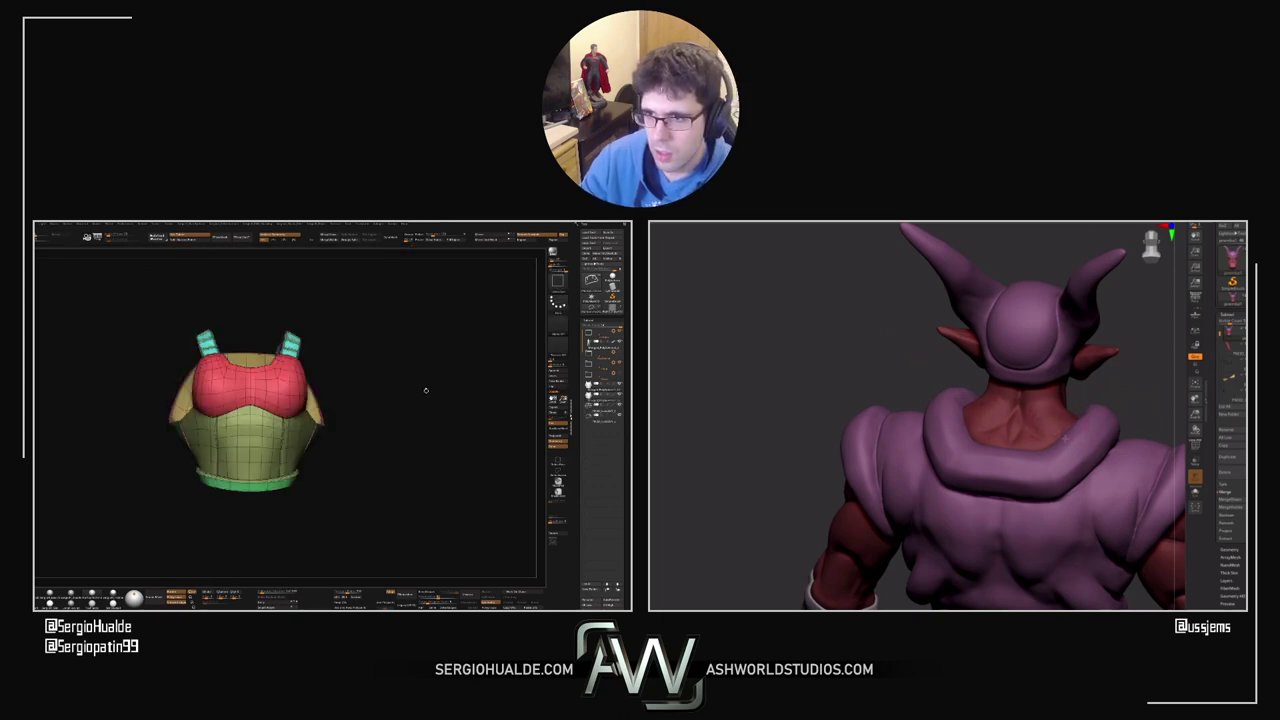
Step: Regroup the torso armour into new polygroups and isolate them by hiding the centre abdominal panels
key("ctrl+shift+g")
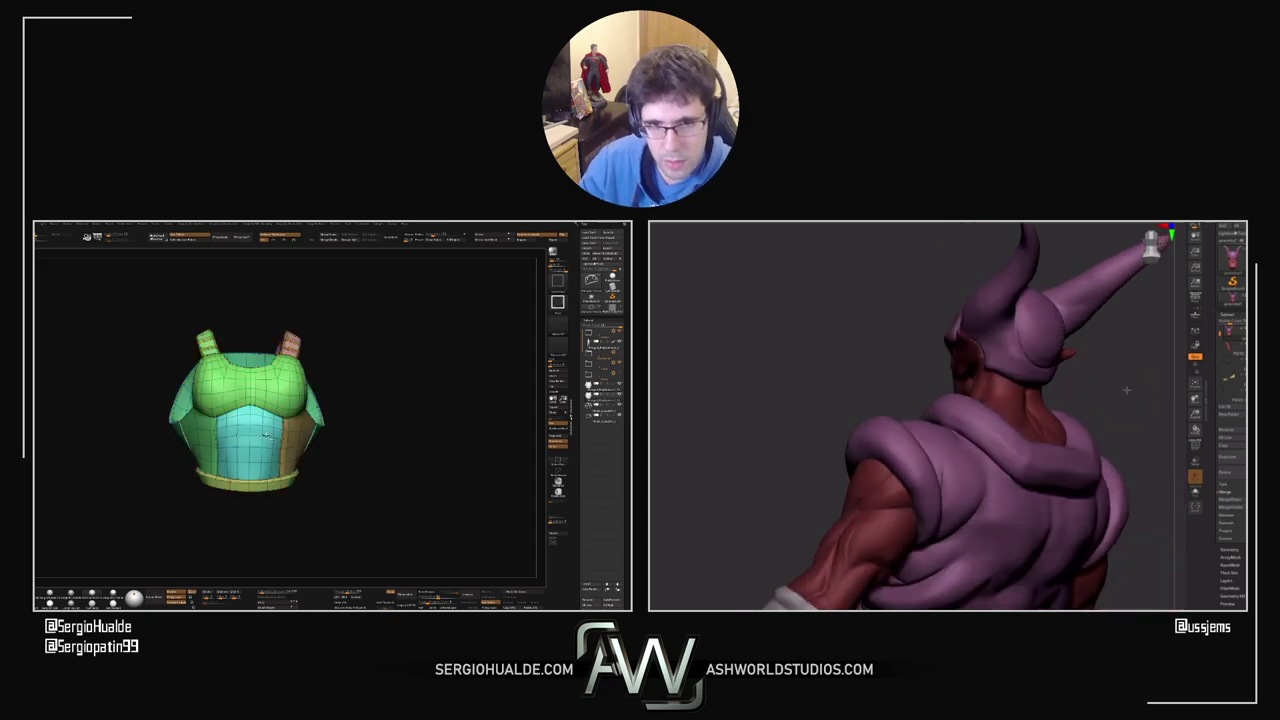
left_click(268, 440, "ctrl+shift")
left_click_drag(313, 439, 286, 426, "ctrl+shift")
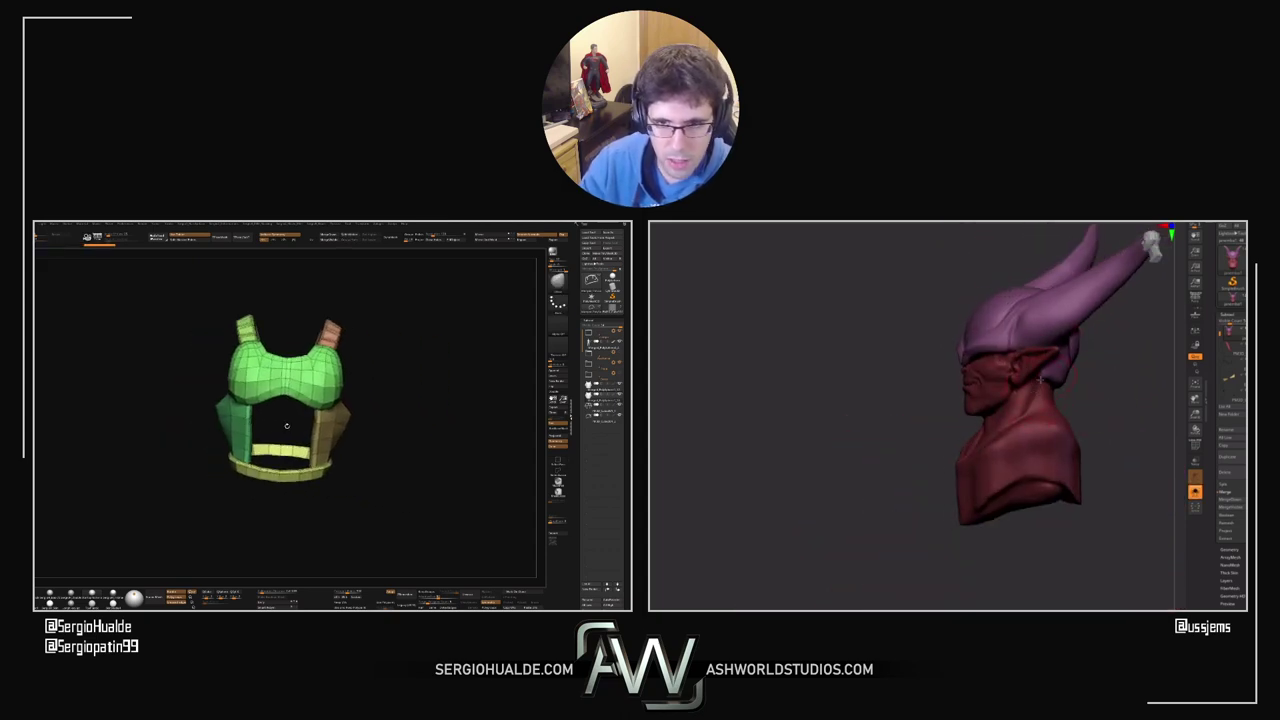
left_click_drag(368, 400, 295, 429, "ctrl+shift")
Step: Subdivide the torso armour once, turn off its polyframe and show it together with the full figure
key("ctrl+d")
key("shift+f")
key("alt+s")
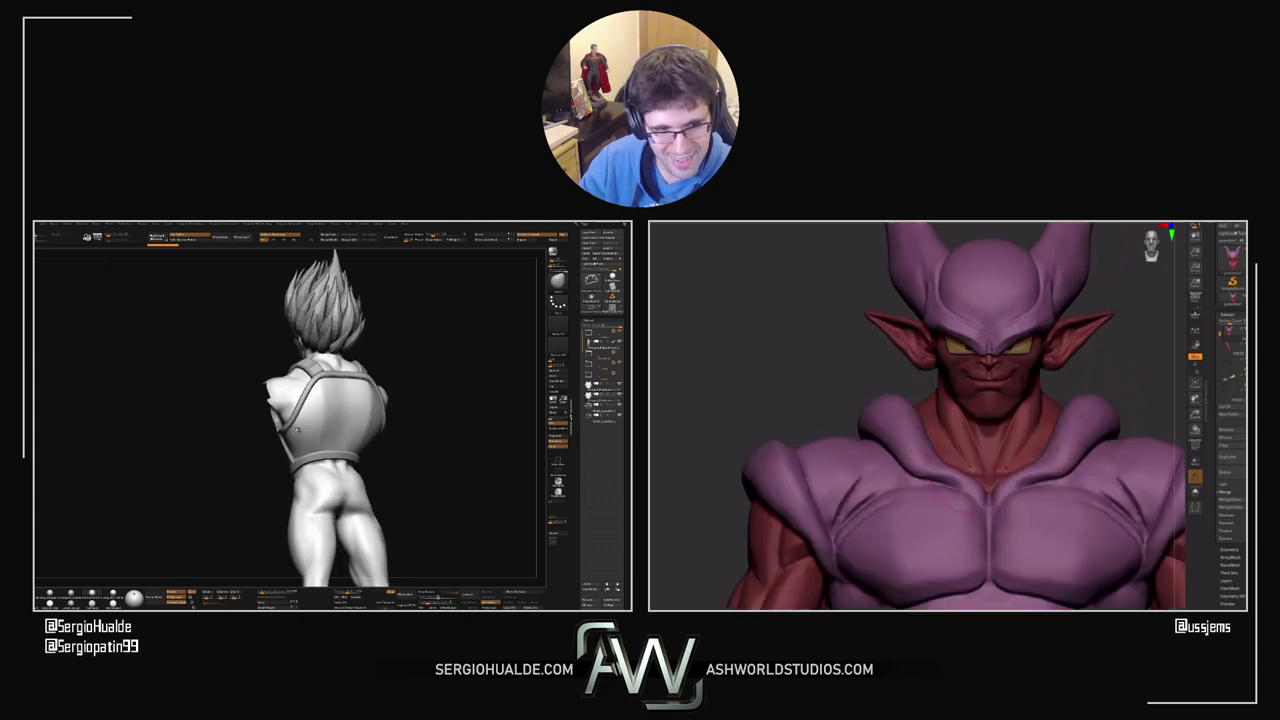
mouse_move(297, 430)
right_mouse_down()
mouse_move(337, 426)
mouse_move(312, 427)
right_mouse_up()
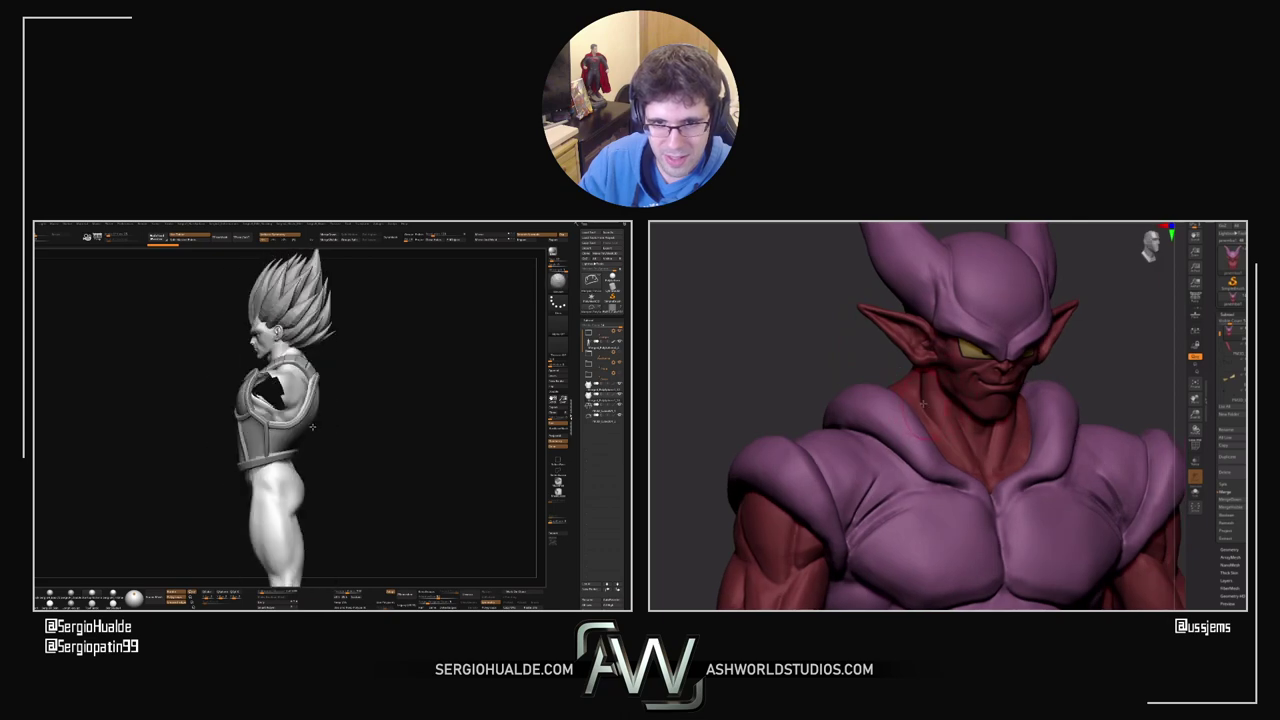
Step: Isolate the active armour piece and examine its shape from the side, separately from the figure
key("alt+s")
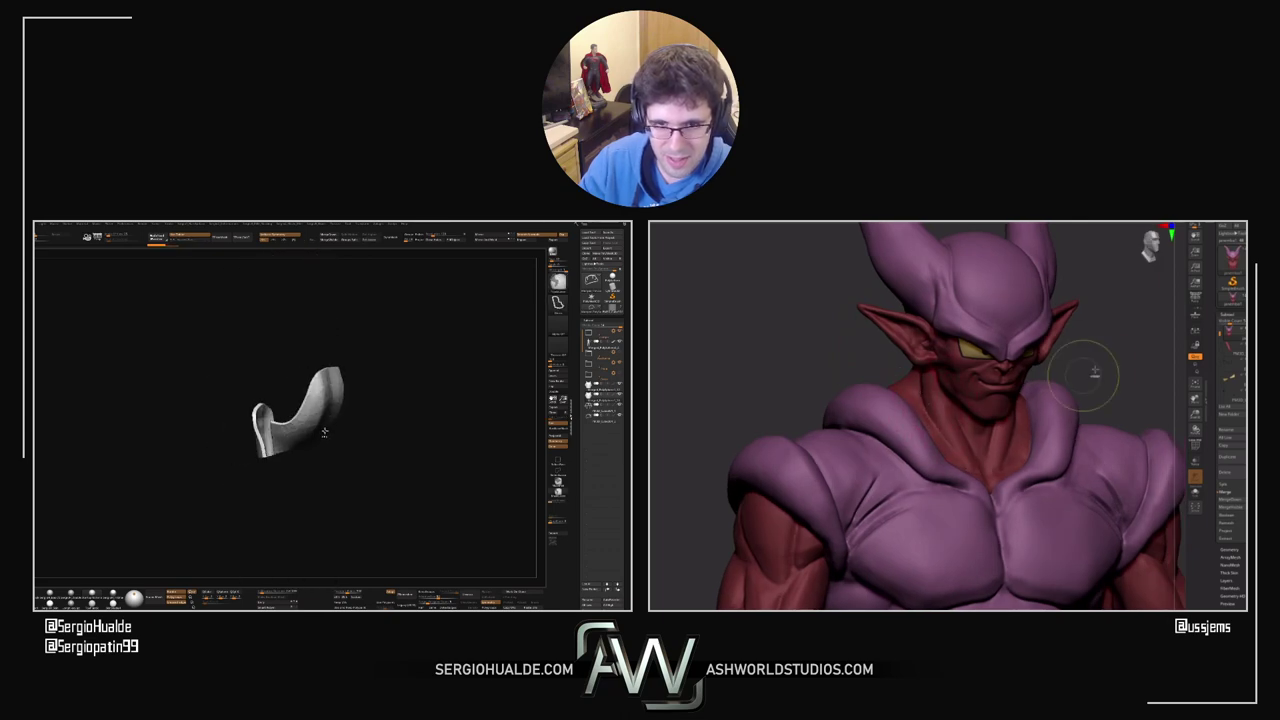
left_click_drag(345, 417, 328, 418)
key("alt+s")
left_click_drag(1089, 371, 1046, 432)
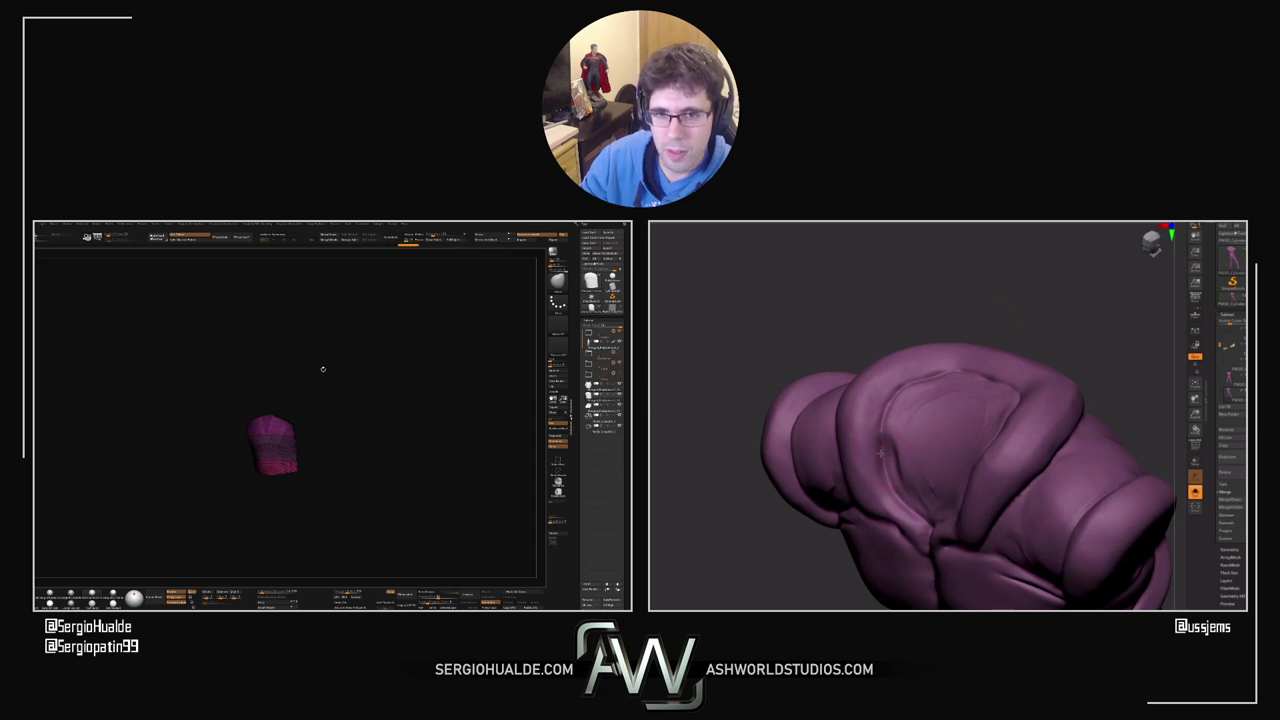
right_click_drag(292, 442, 298, 464, "ctrl")
right_click_drag(298, 464, 314, 430)
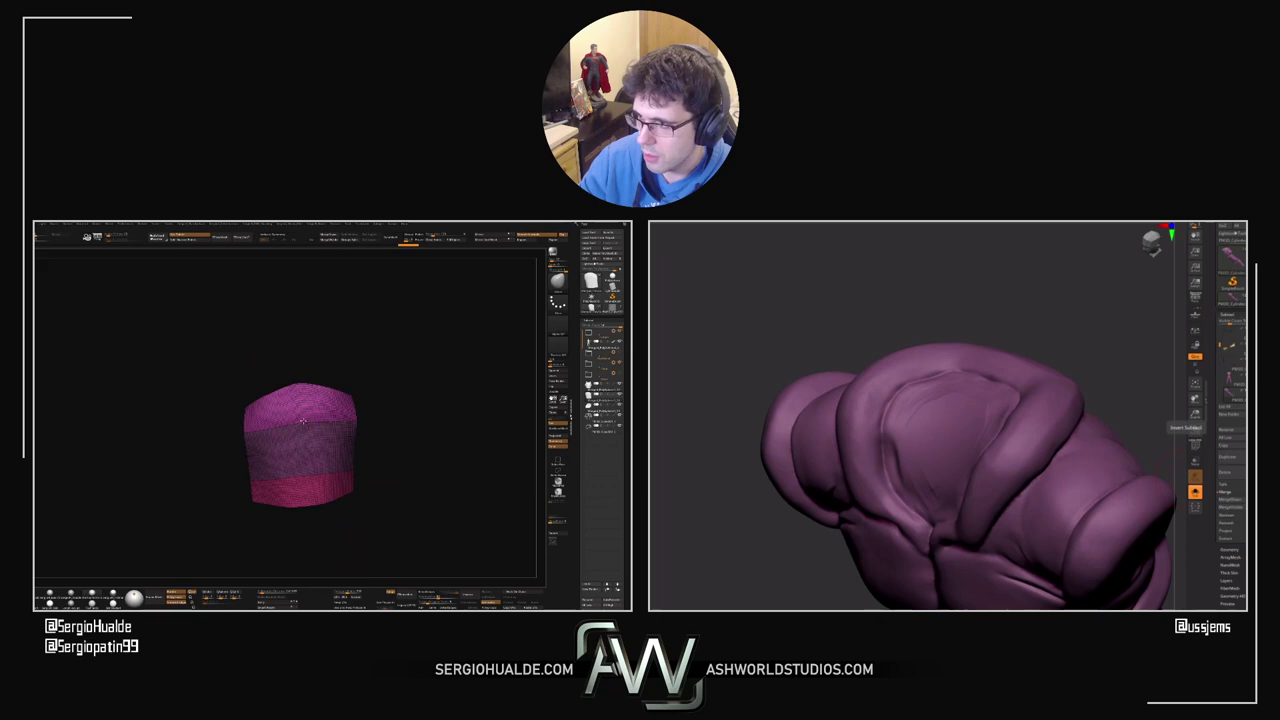
key("ctrl+shift")
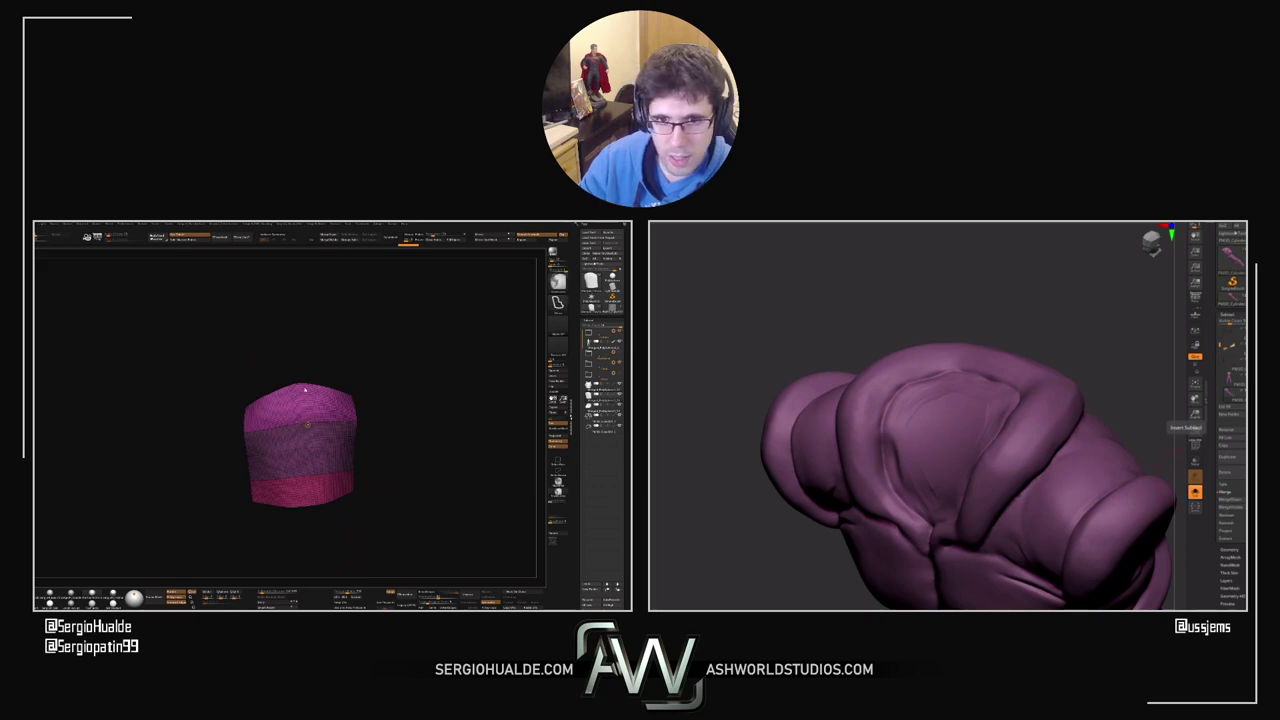
Step: Switch to the browser, open the Fortnite post's image, and like and retweet the post
left_click_drag(1060, 282, 928, 226)
left_click(914, 308)
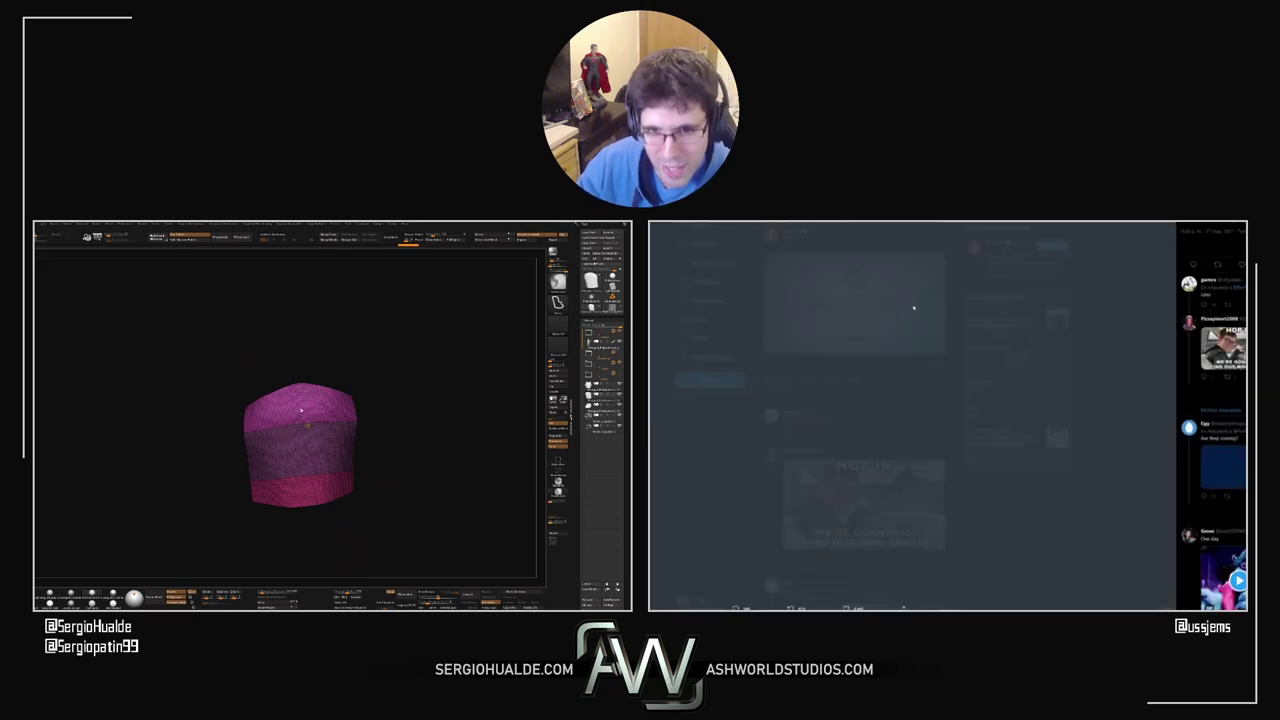
key("space")
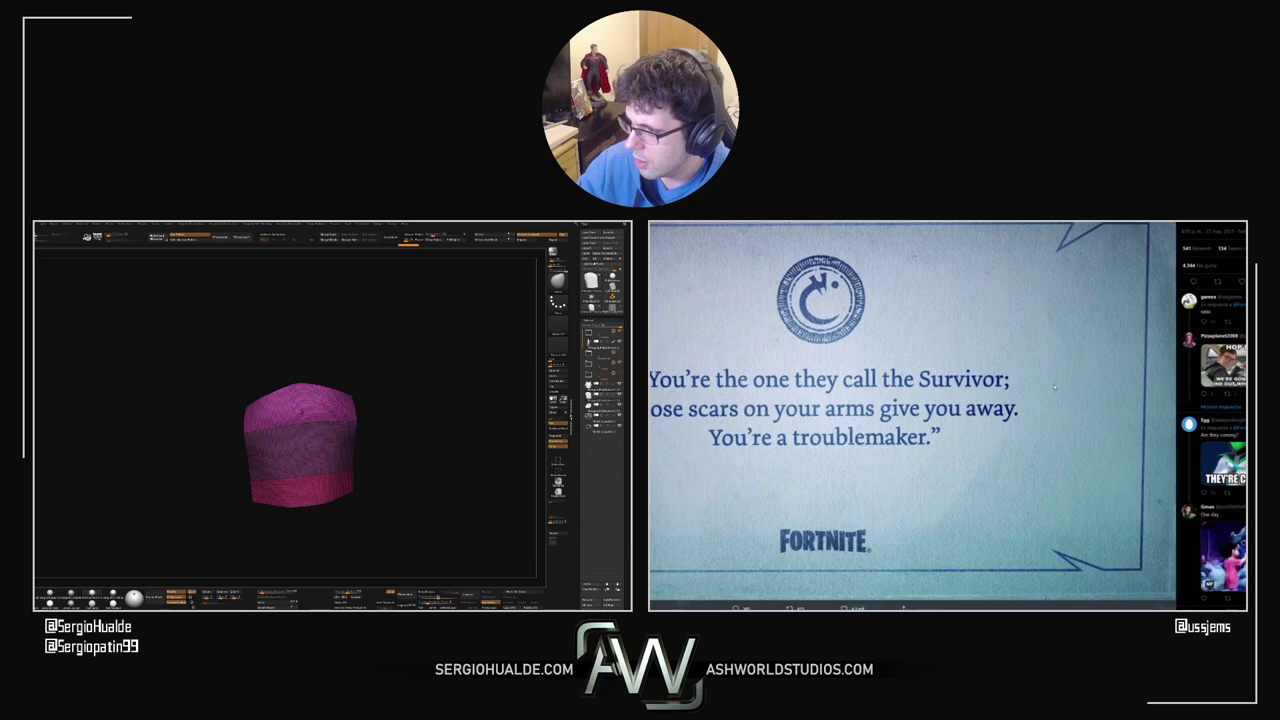
right_click(331, 395)
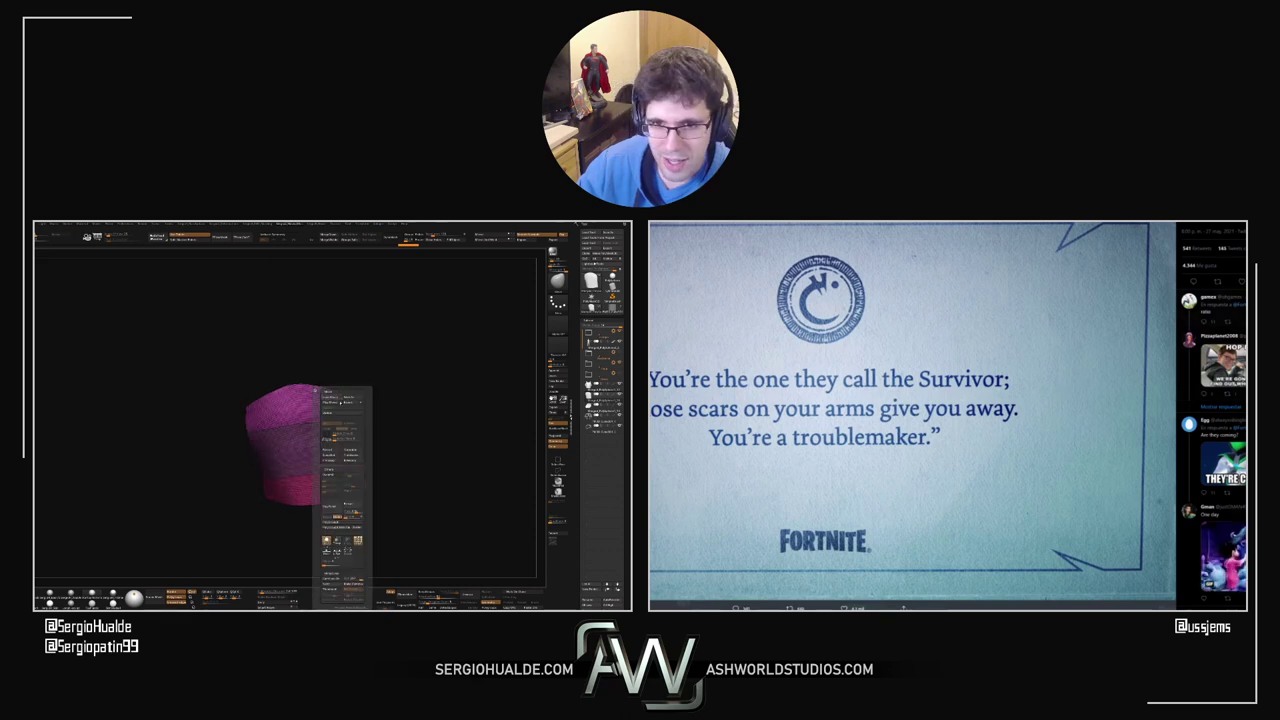
left_click(1243, 284)
left_click(1217, 283)
left_click(1202, 286)
Step: Isolate the dark purple middle band of the curved banded plate
mouse_move(300, 440)
right_mouse_down()
mouse_move(267, 433)
mouse_move(282, 436)
mouse_move(280, 467)
mouse_move(294, 455)
mouse_move(288, 475)
mouse_move(279, 438)
right_mouse_up()
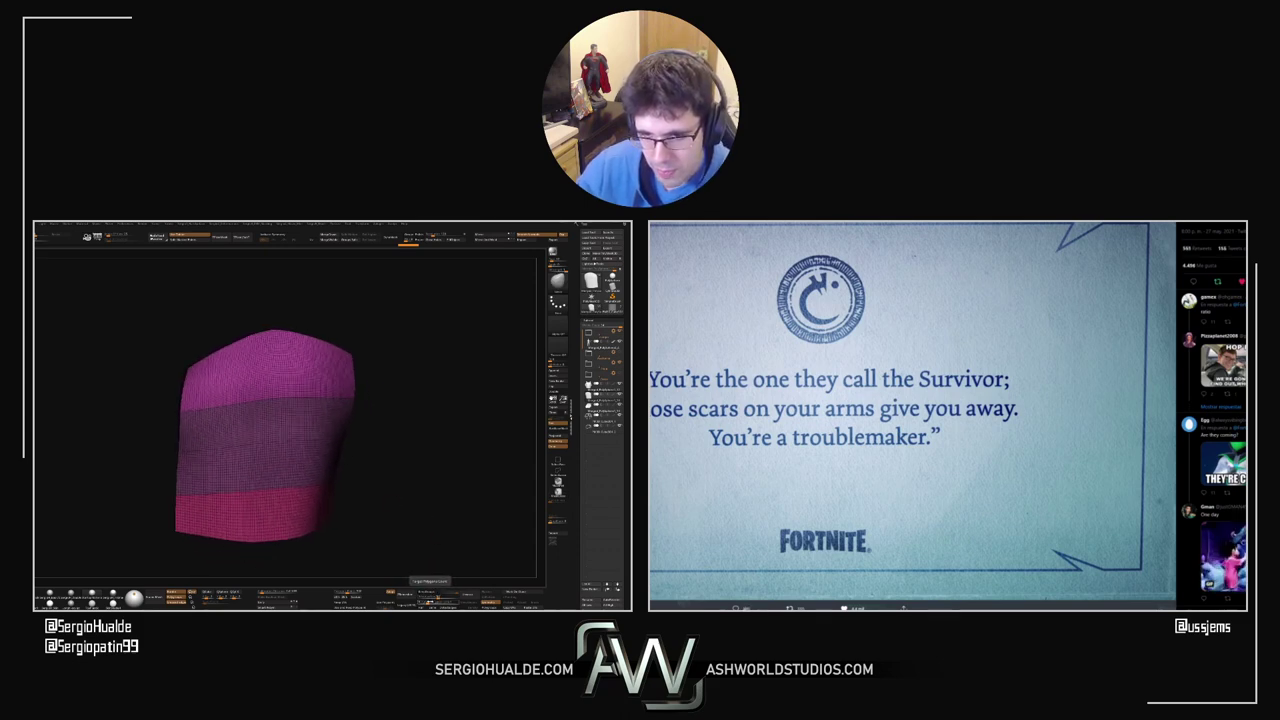
right_click_drag(409, 534, 428, 486)
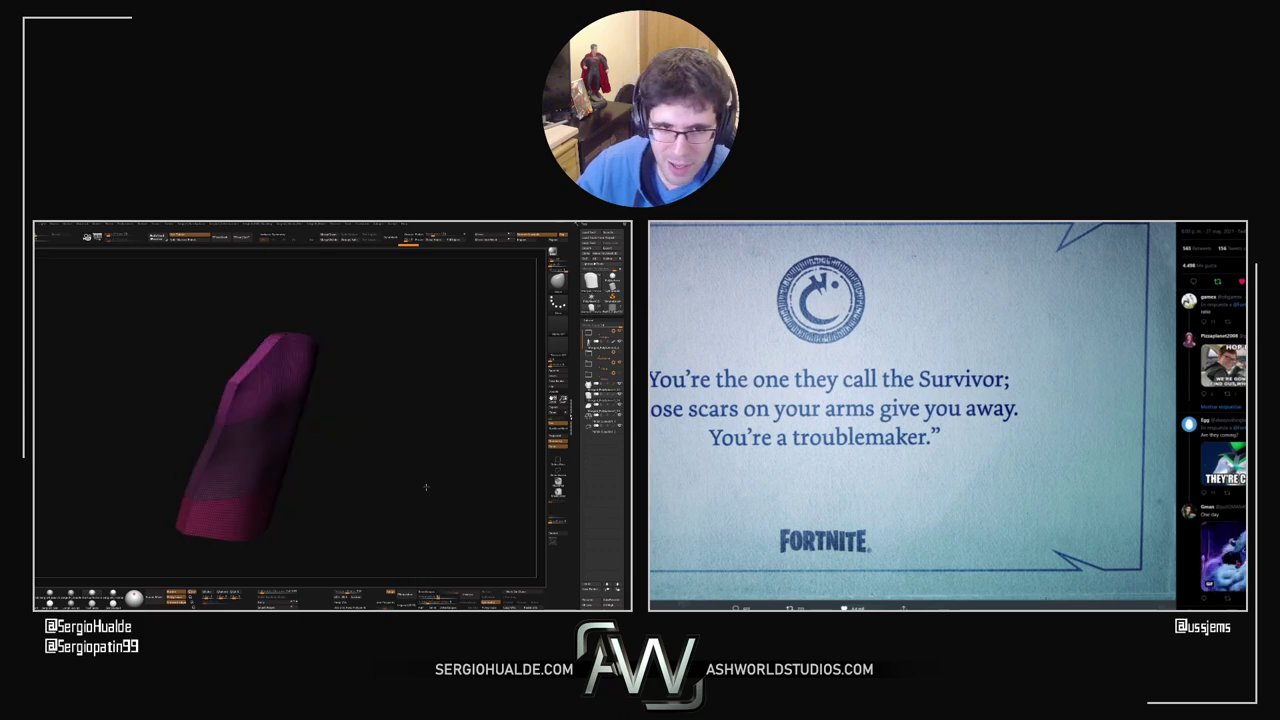
left_click(274, 399, "ctrl+shift")
left_click(274, 413, "ctrl+shift")
right_click_drag(274, 414, 280, 485, "ctrl")
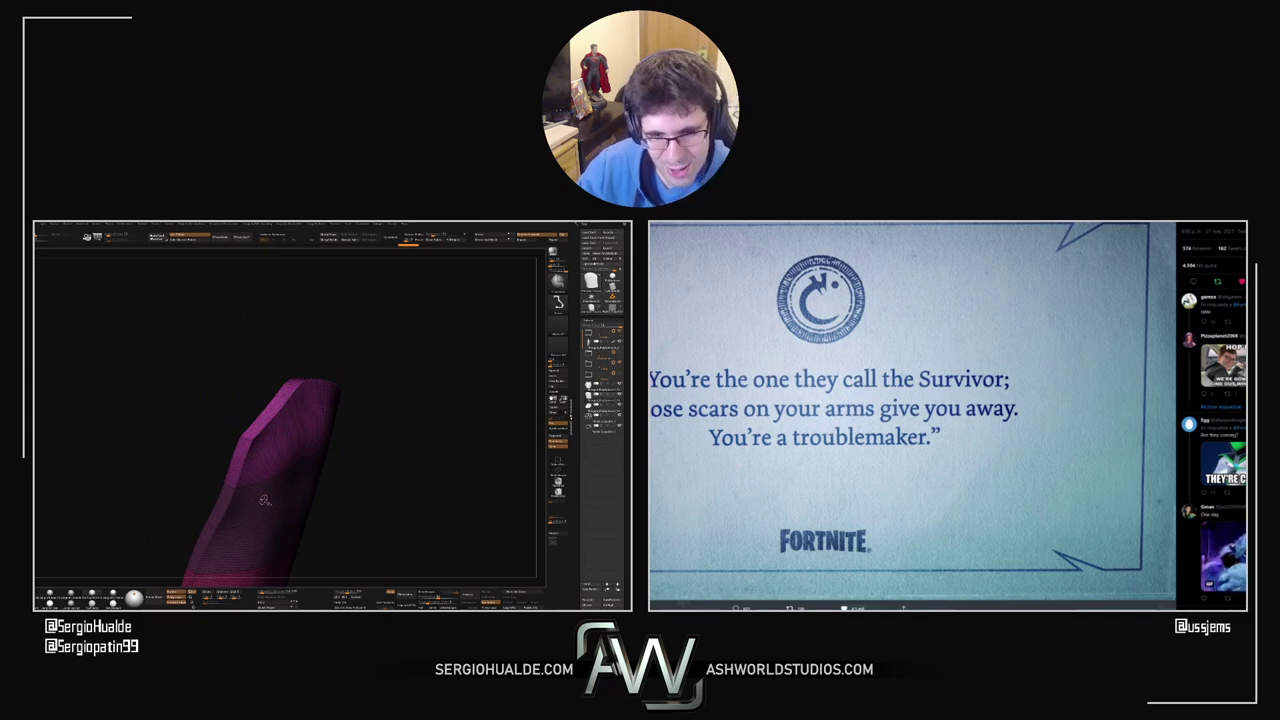
left_click(266, 500, "ctrl+shift")
right_click_drag(268, 500, 267, 462, "ctrl")
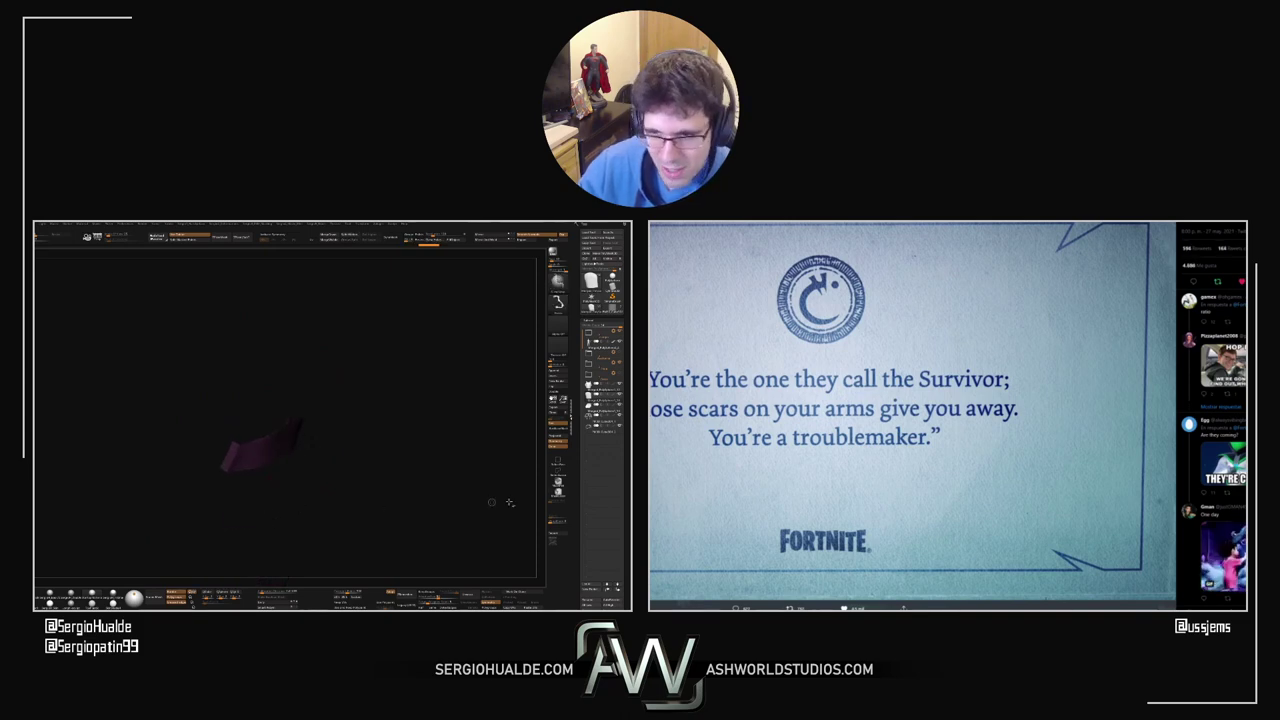
Step: Try to regroup the plate's top and bottom bands by surface direction while the middle band is hidden
left_click_drag(368, 488, 275, 428)
right_click_drag(275, 428, 277, 435, "ctrl")
key("space")
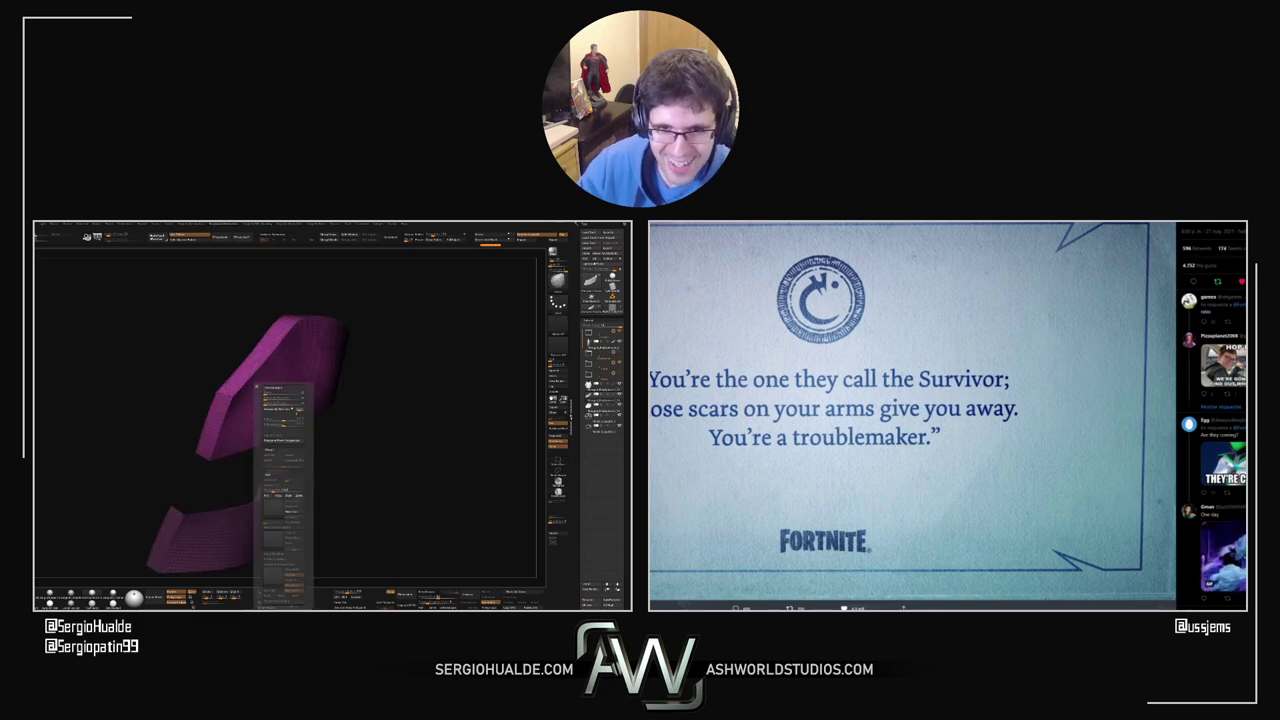
left_click(279, 409)
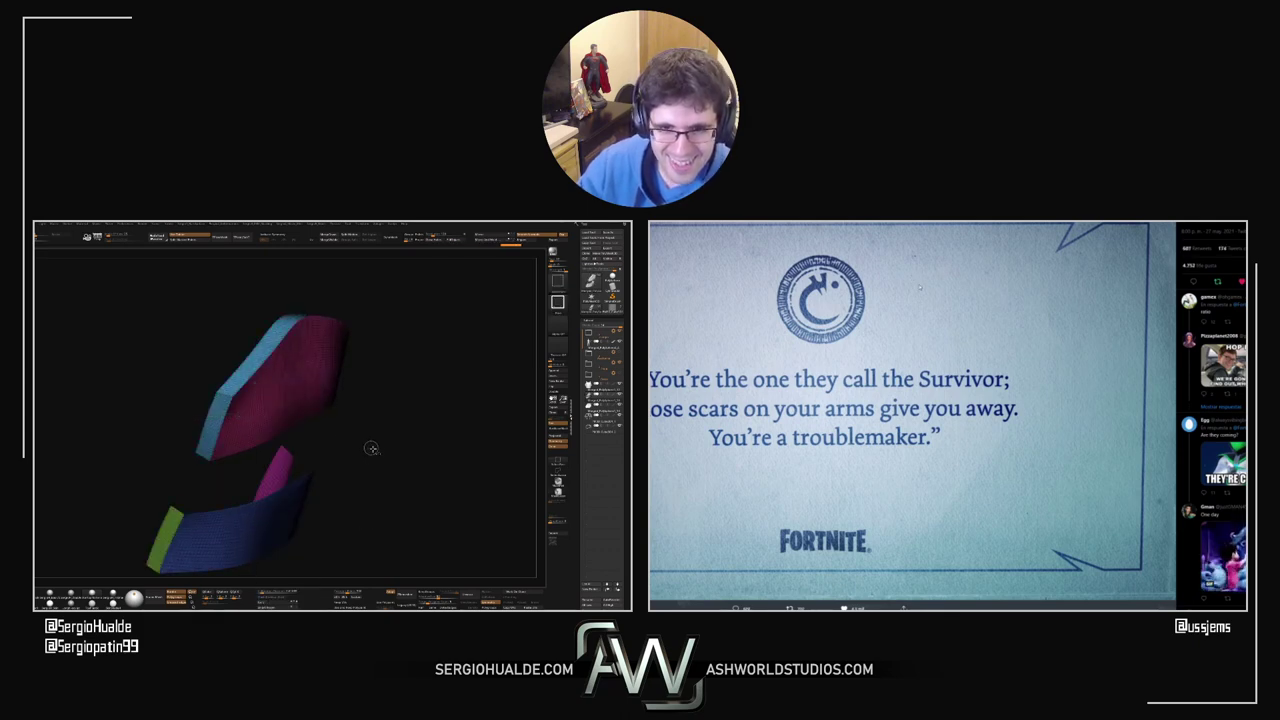
key("ctrl+z")
Step: Split the visible bands of the curved plate into separate polygroups and display the whole plate
key("space")
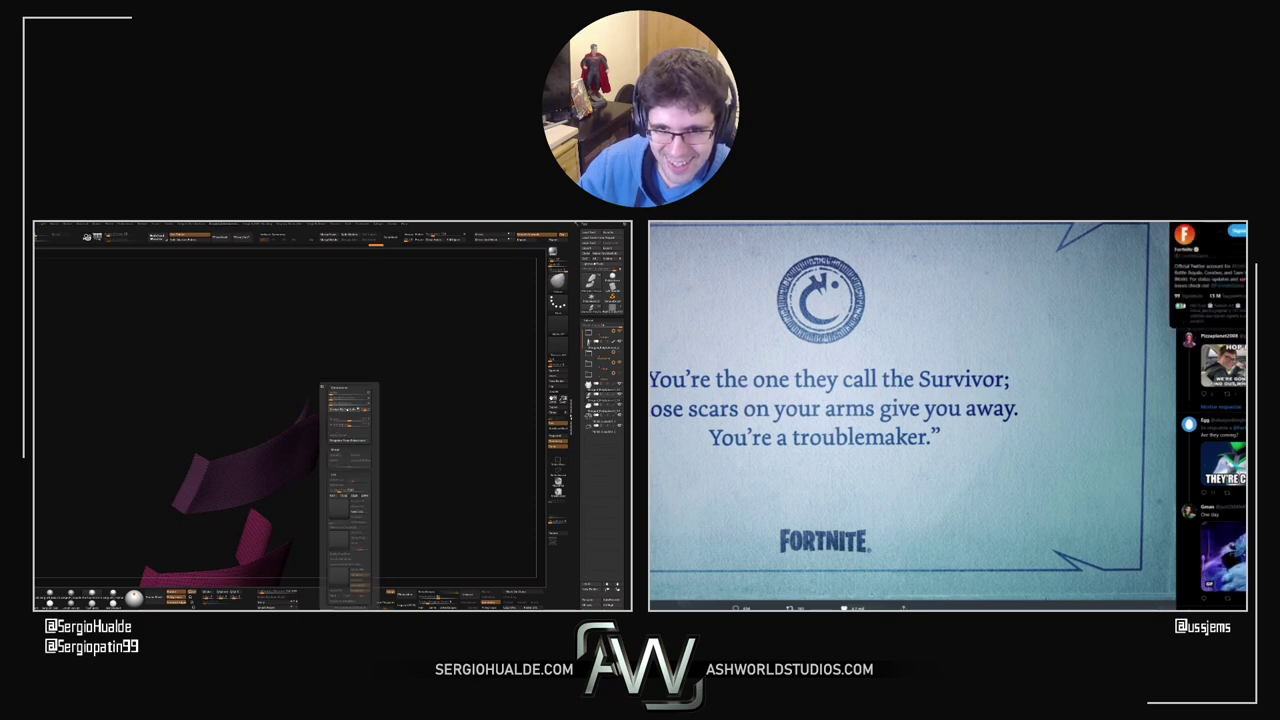
left_click(349, 408)
left_click(333, 491, "ctrl+shift")
left_click_drag(332, 490, 300, 450)
key("space")
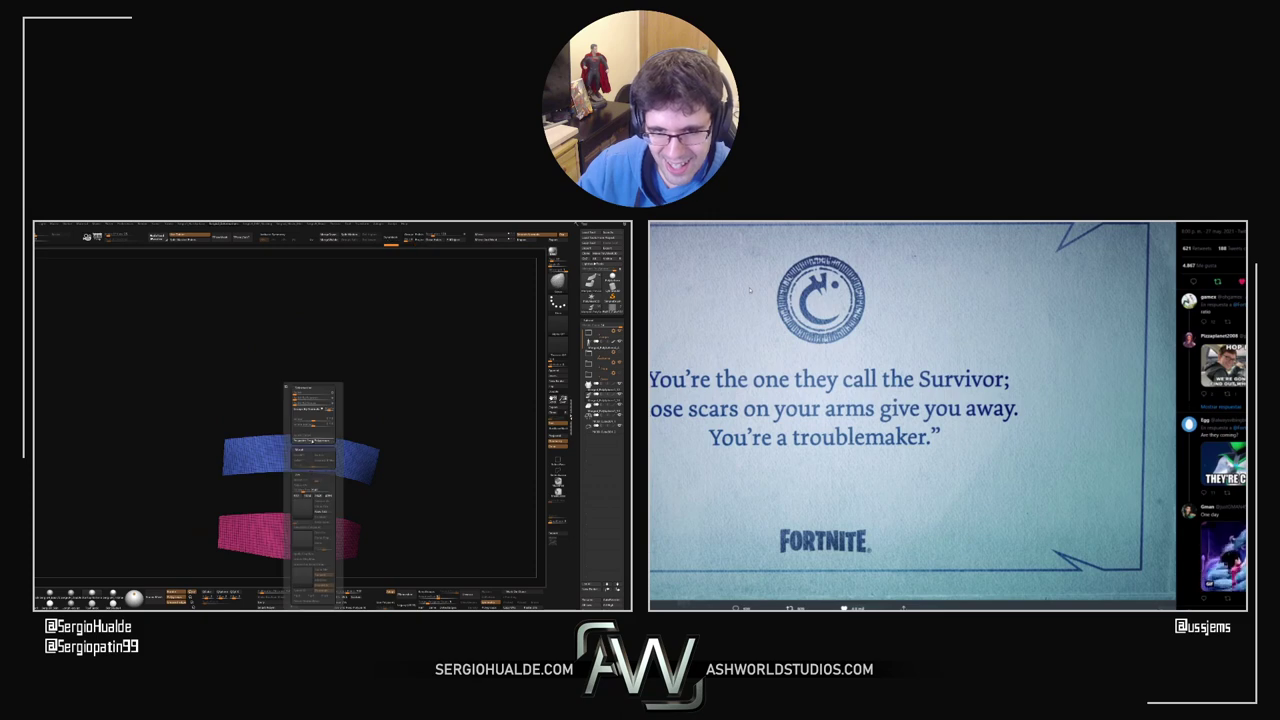
key("space")
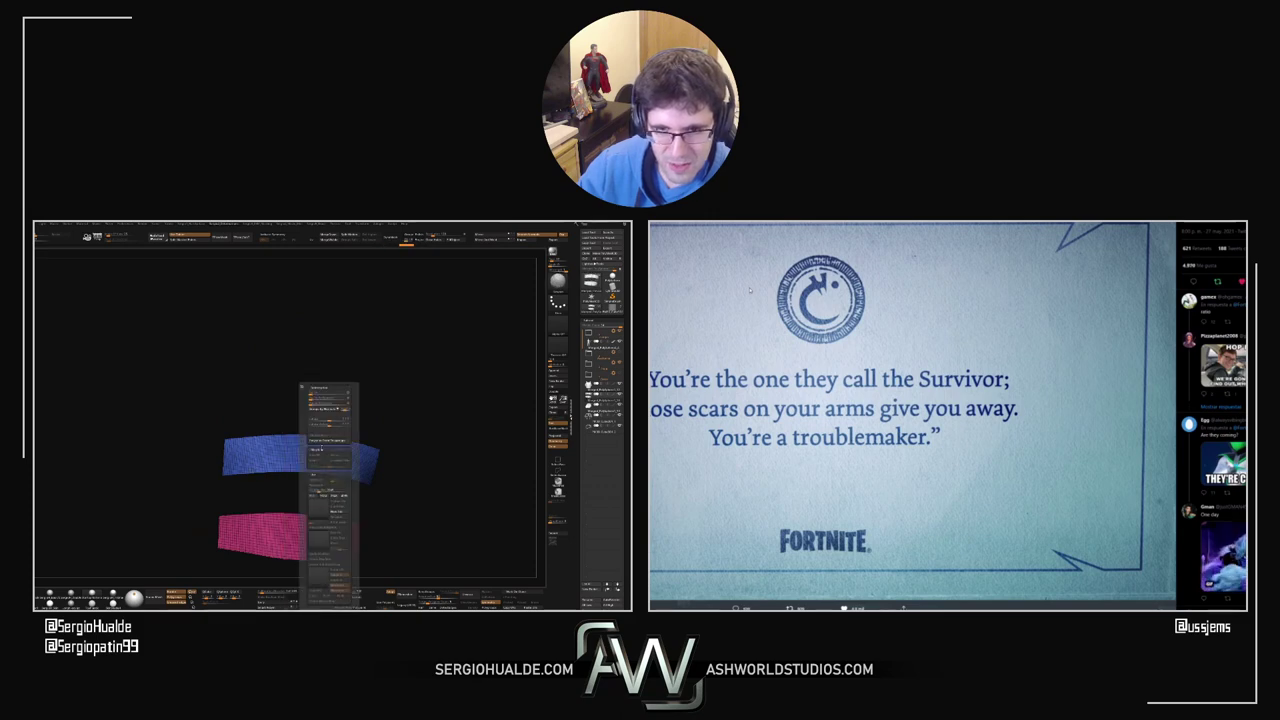
left_click(320, 410)
left_click_drag(277, 480, 337, 459)
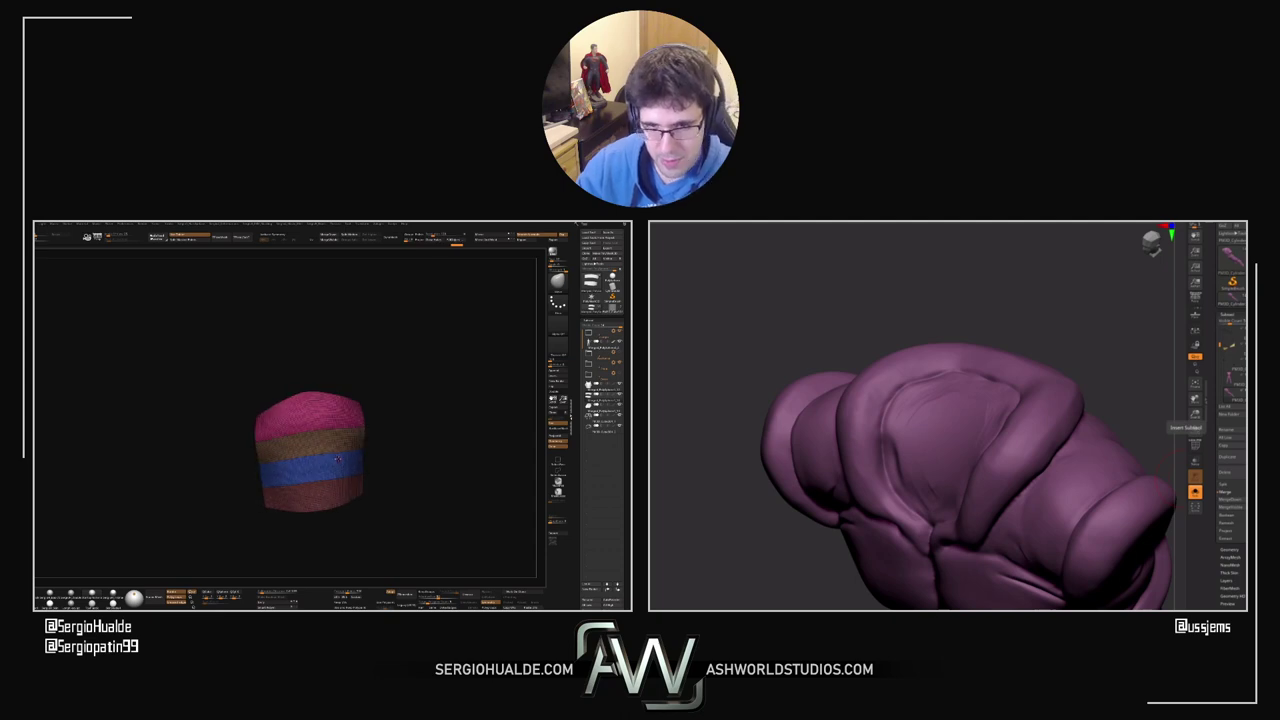
Step: Remesh the four-band plate with ZRemesher
right_click_drag(323, 455, 349, 480, "ctrl")
key("space")
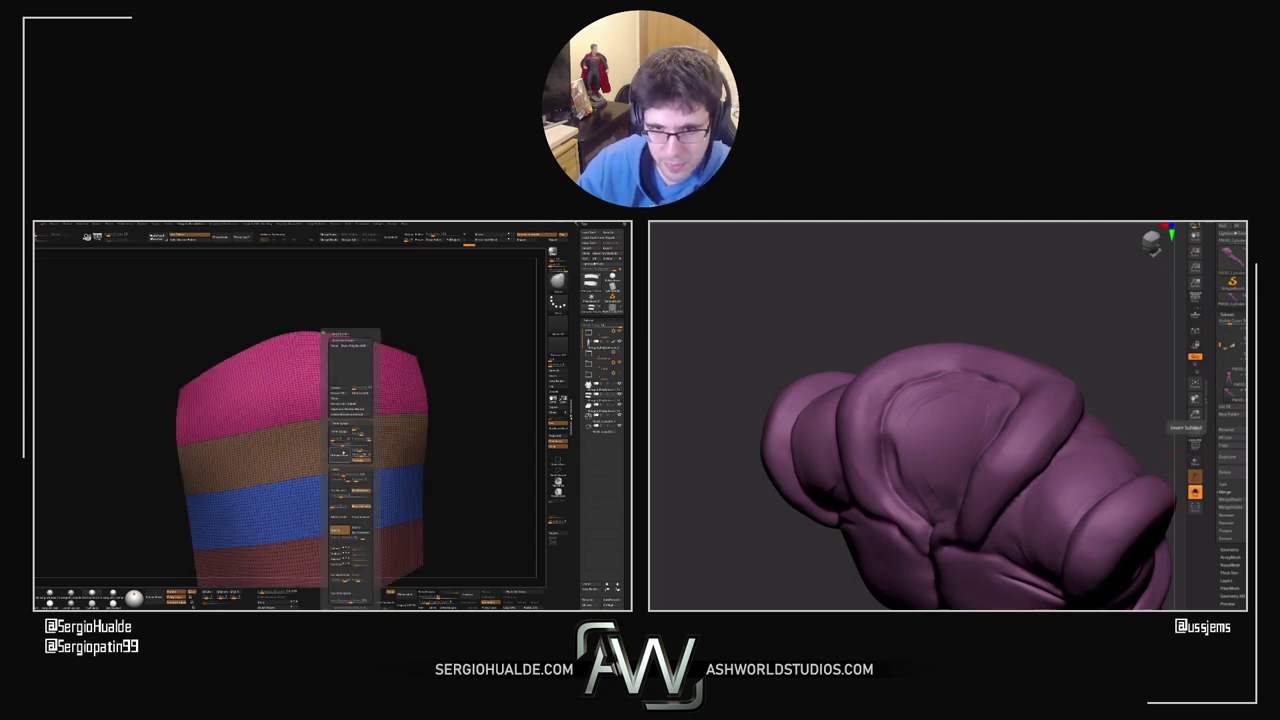
left_click(428, 593)
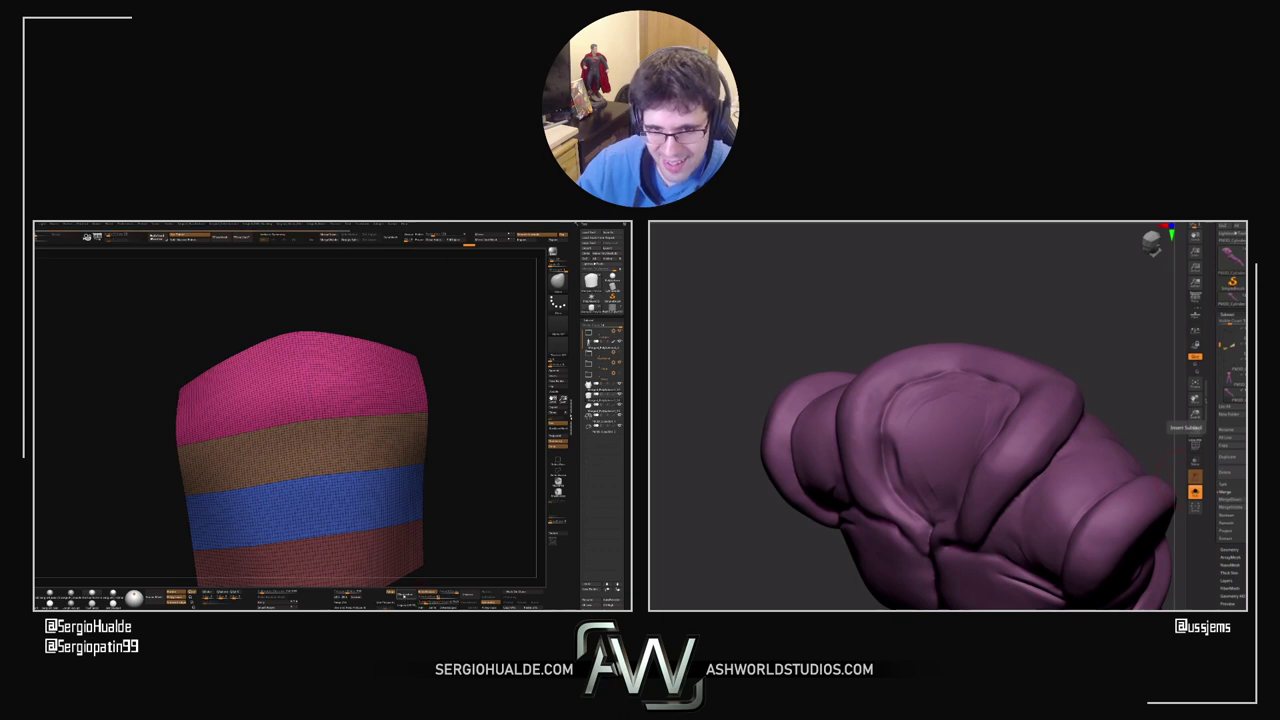
right_click_drag(368, 526, 370, 472, "ctrl")
key("space")
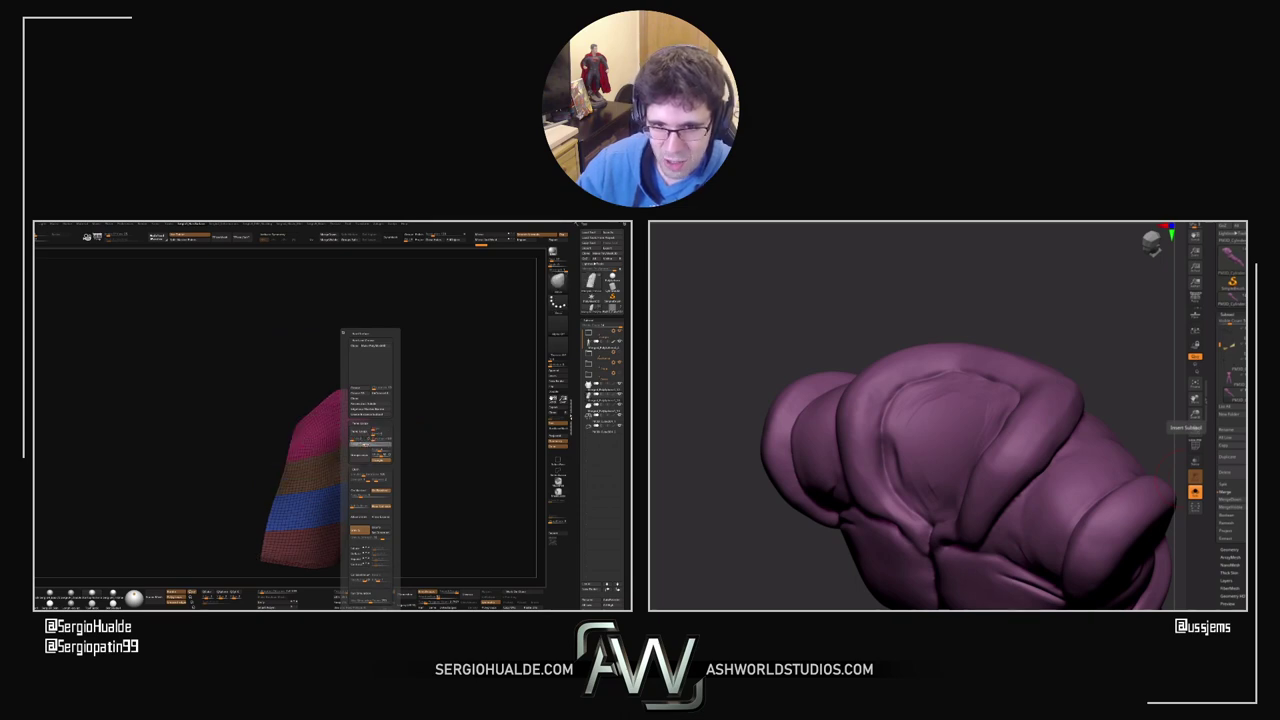
left_click(360, 432)
Step: Try to regroup the isolated dark red bottom band together with its underside rim
right_click_drag(372, 510, 320, 443, "ctrl")
left_click(320, 458, "ctrl+shift")
key("space")
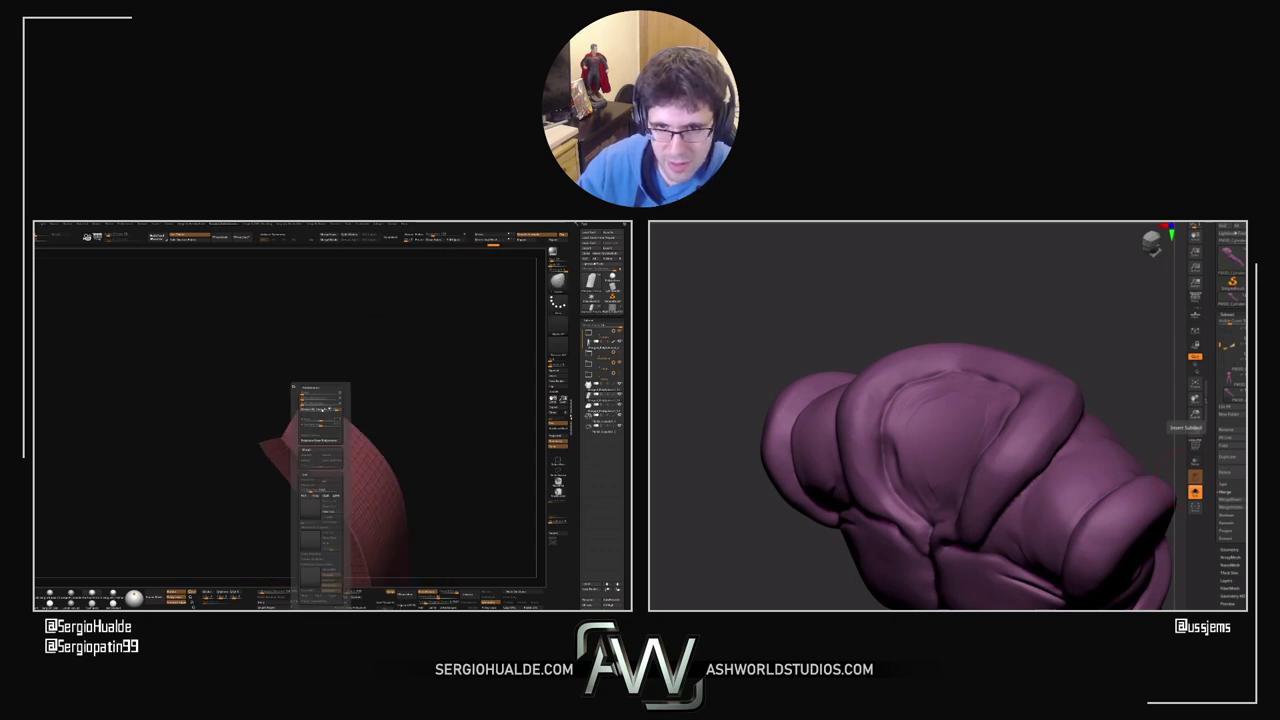
left_click(323, 409)
key("ctrl+w")
left_click(377, 437, "ctrl+shift")
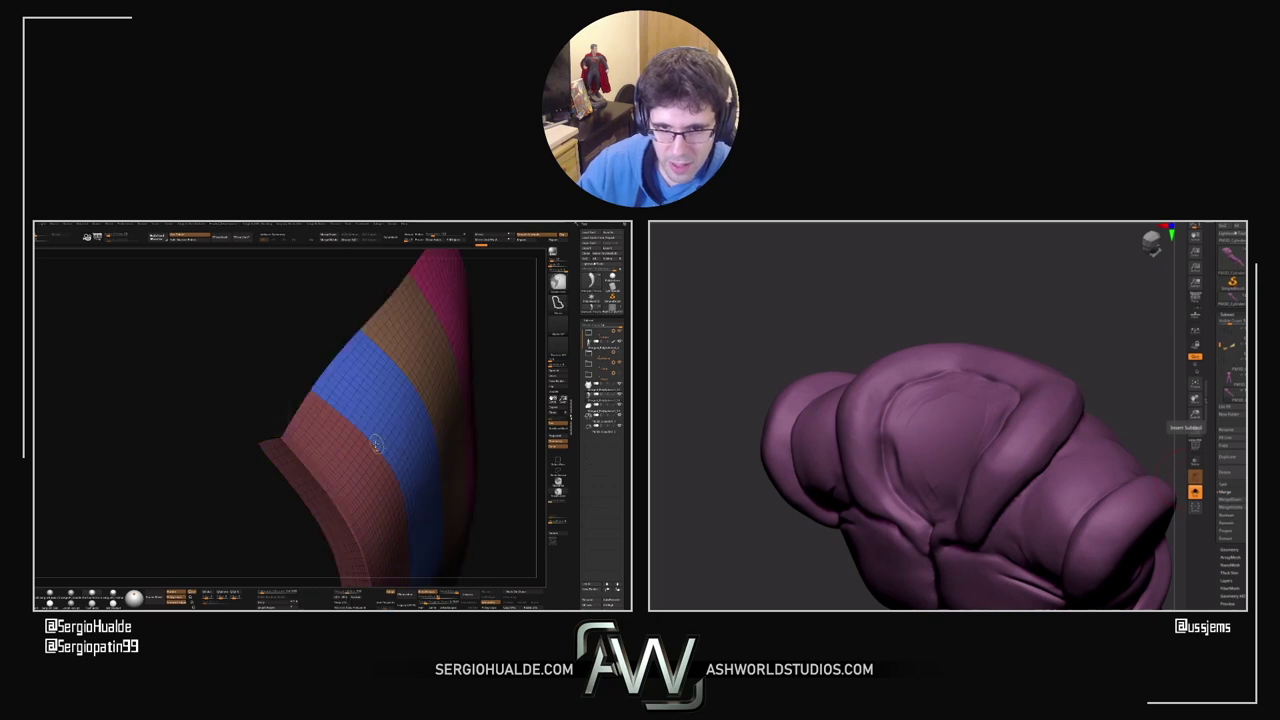
Step: Split the bottom band's outer face and its rim into separate polygroups and hide the rim
key("space")
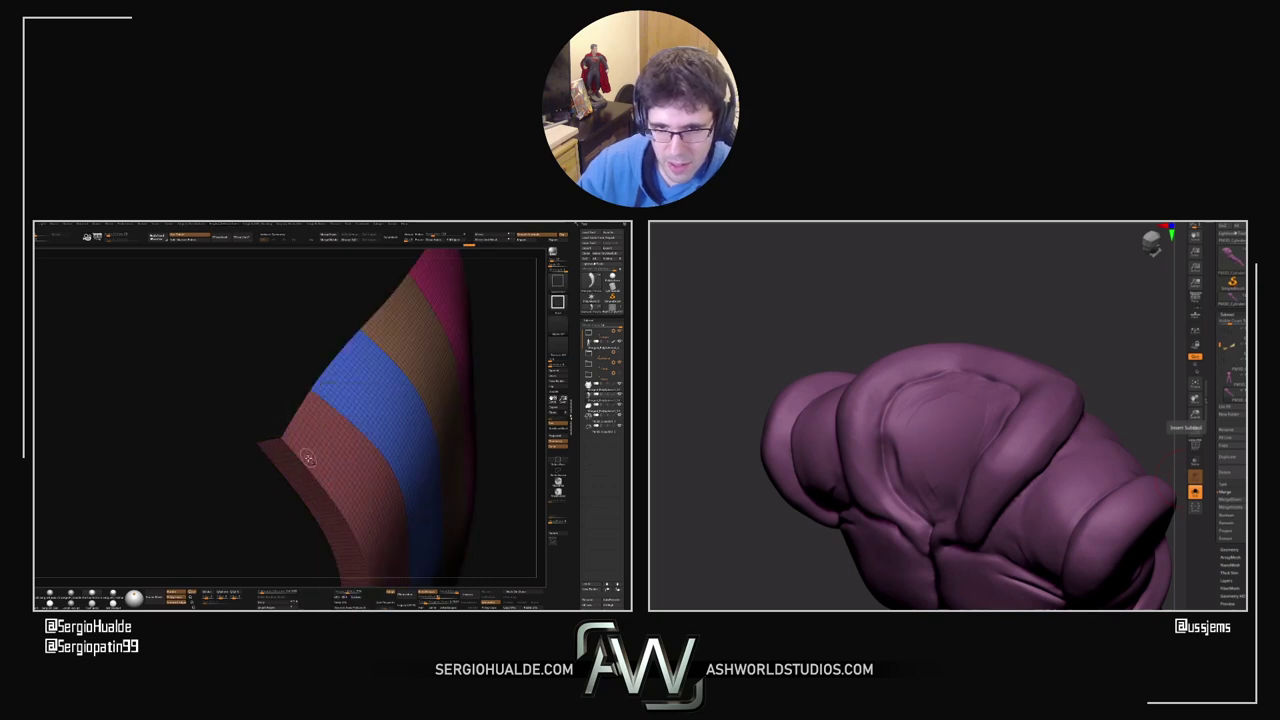
left_click(308, 454, "ctrl+shift")
key("space")
left_click(326, 410)
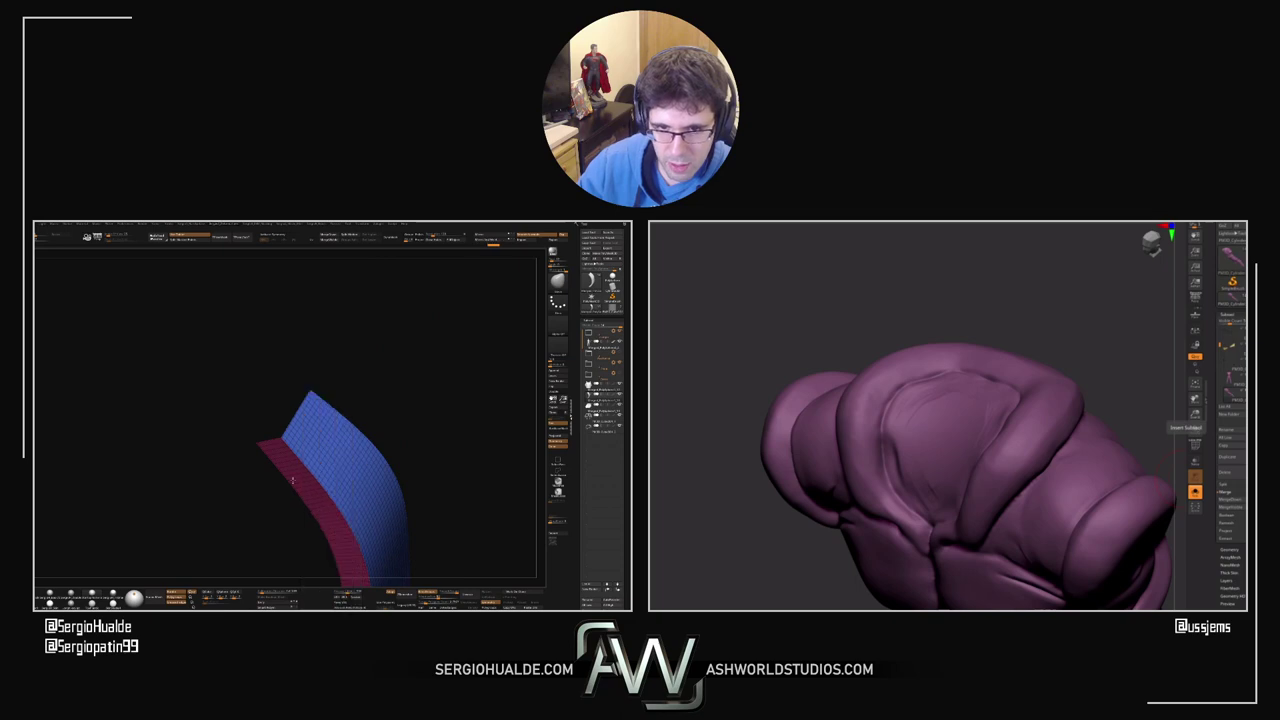
left_click(318, 457, "ctrl+shift")
left_click(258, 487, "ctrl+shift")
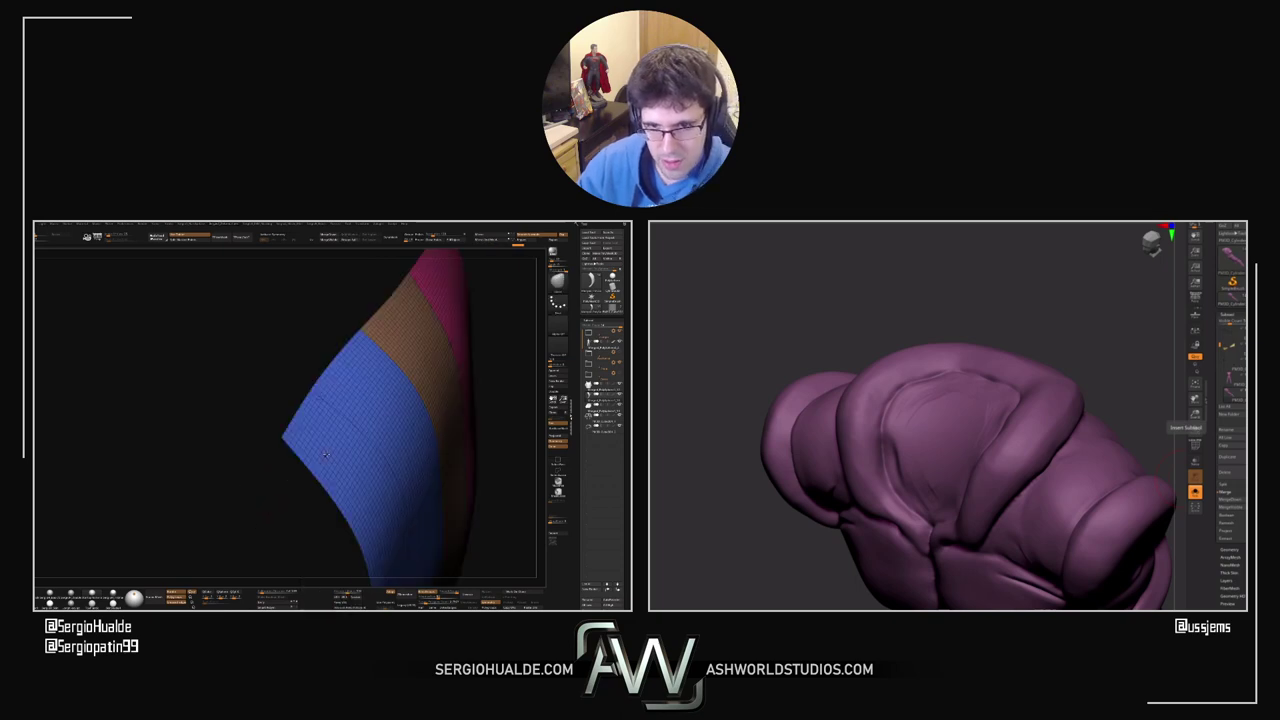
Step: Examine the bottom band's outer face and its thin rim by isolating their polygroups in turn
mouse_move(325, 455)
right_mouse_down()
mouse_move(420, 486)
mouse_move(395, 534)
mouse_move(320, 443)
mouse_move(309, 472)
right_mouse_up()
left_click(331, 484, "ctrl+shift")
key("ctrl+z")
left_click(304, 482, "ctrl+shift")
left_click(313, 449, "ctrl+shift")
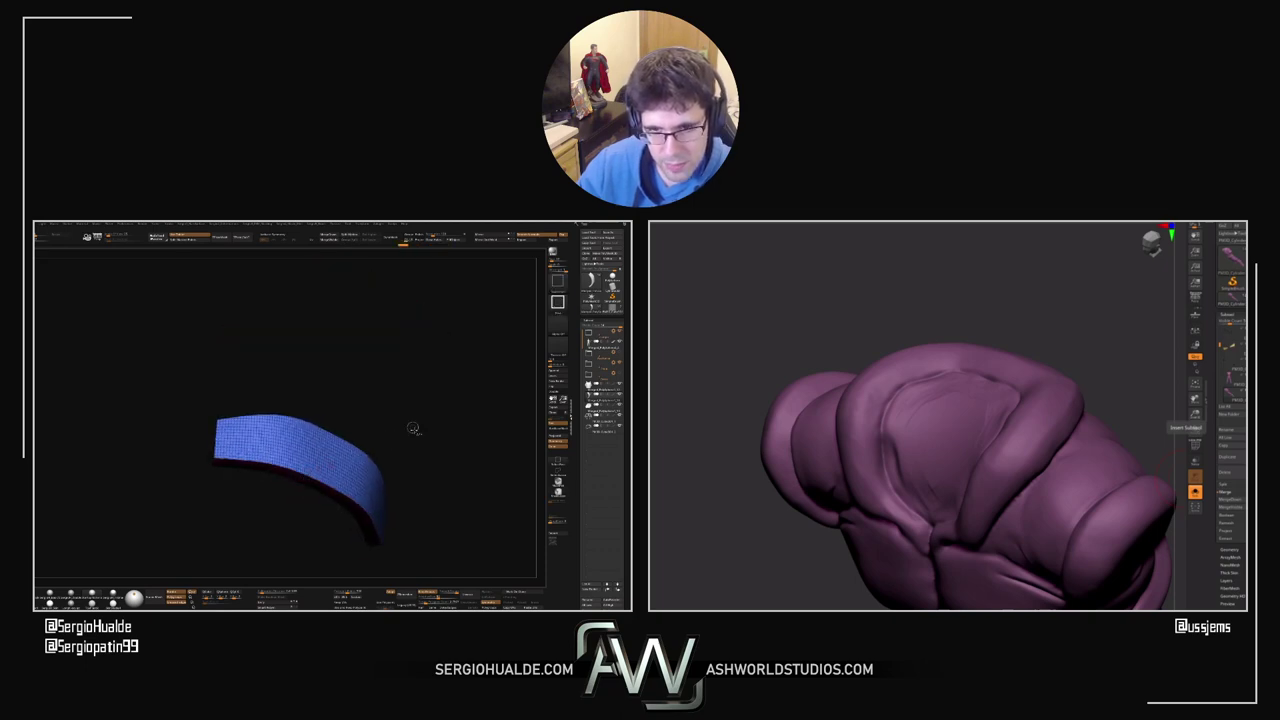
left_click(378, 450, "ctrl+shift")
left_click(376, 444, "ctrl+shift")
right_click_drag(376, 444, 397, 420)
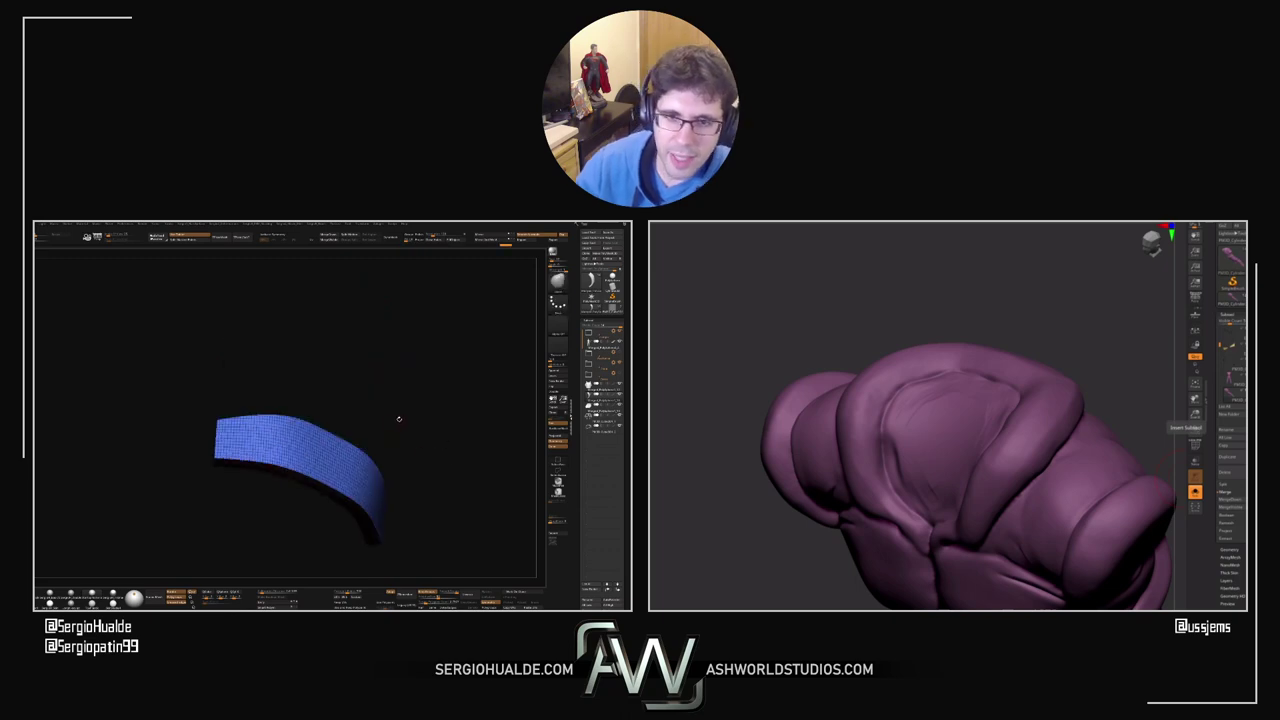
left_click(299, 456, "ctrl+shift")
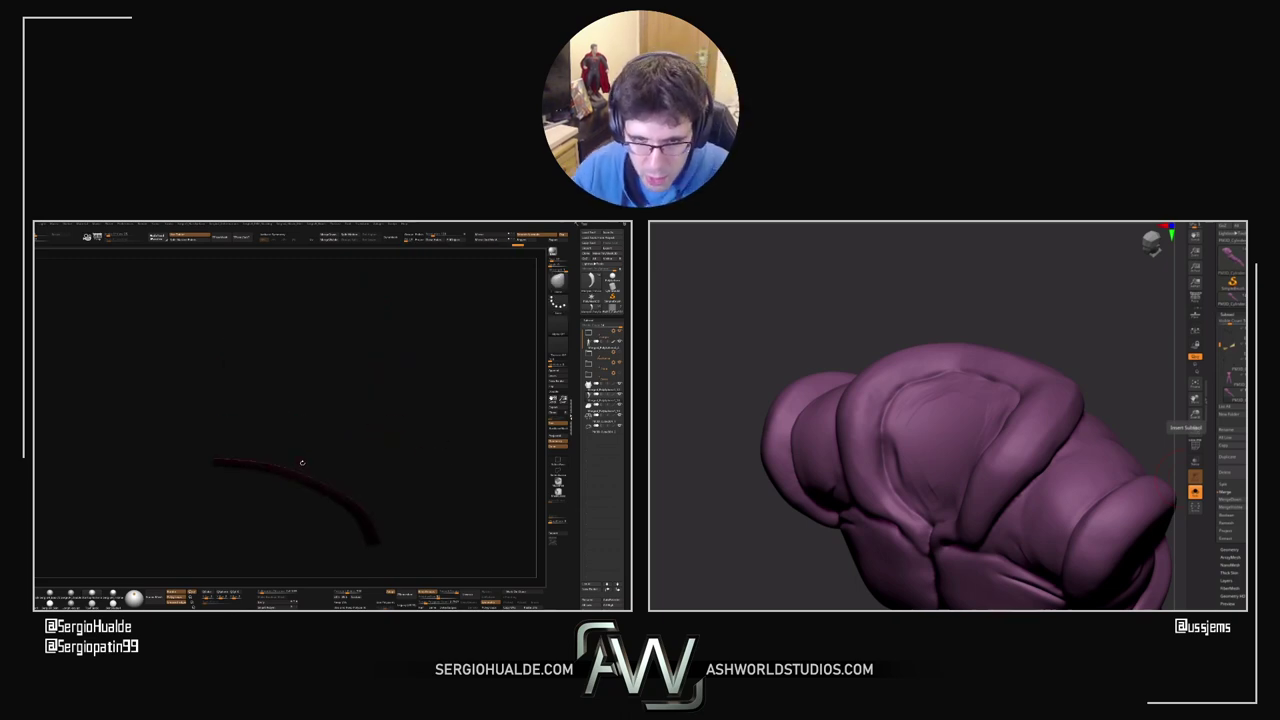
Step: Assign the bottom band its own new polygroup and show all bands of the plate again
key("ctrl+z")
left_click(307, 484, "ctrl+shift")
key("ctrl+w")
left_click_drag(306, 488, 383, 434, "ctrl+shift")
left_click(299, 492, "ctrl+shift")
left_click(306, 487, "ctrl+shift")
left_click_drag(407, 354, 325, 453, "ctrl+alt+shift")
left_click(286, 421, "ctrl+shift")
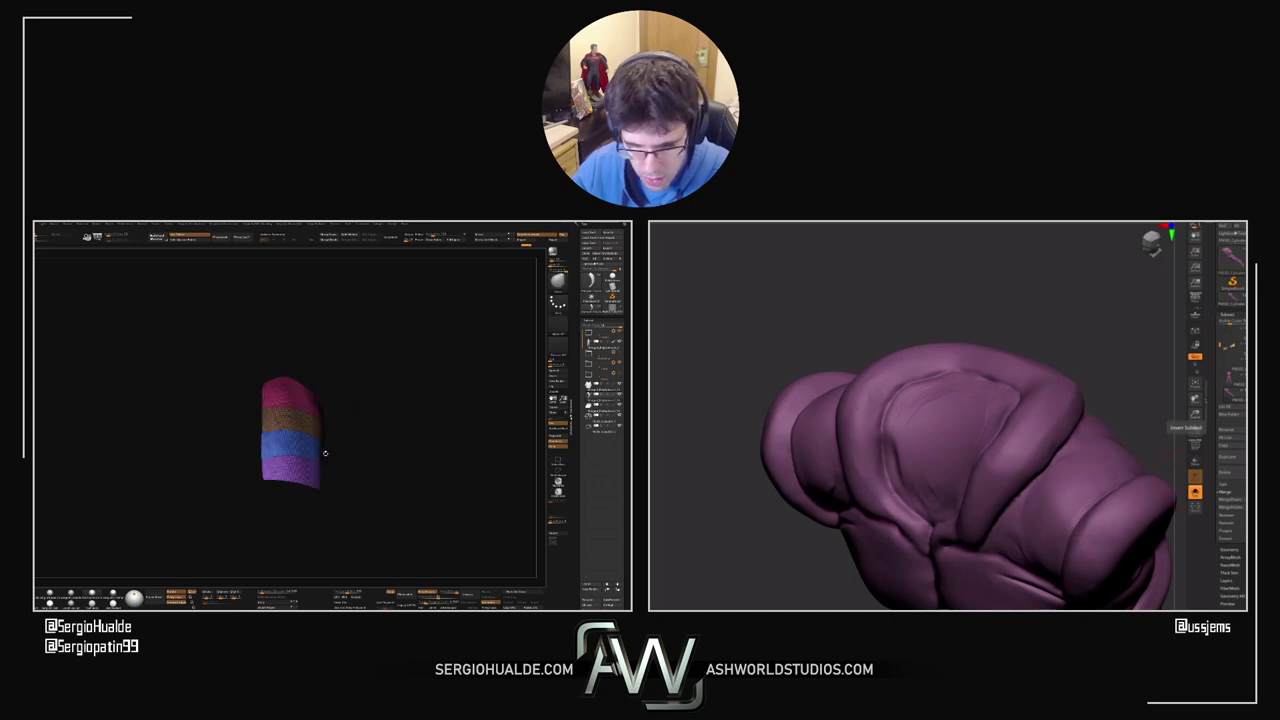
Step: Remesh the regrouped four-band plate with ZRemesher and view it from the front
left_click(412, 595)
left_click_drag(357, 474, 352, 447)
key("3")
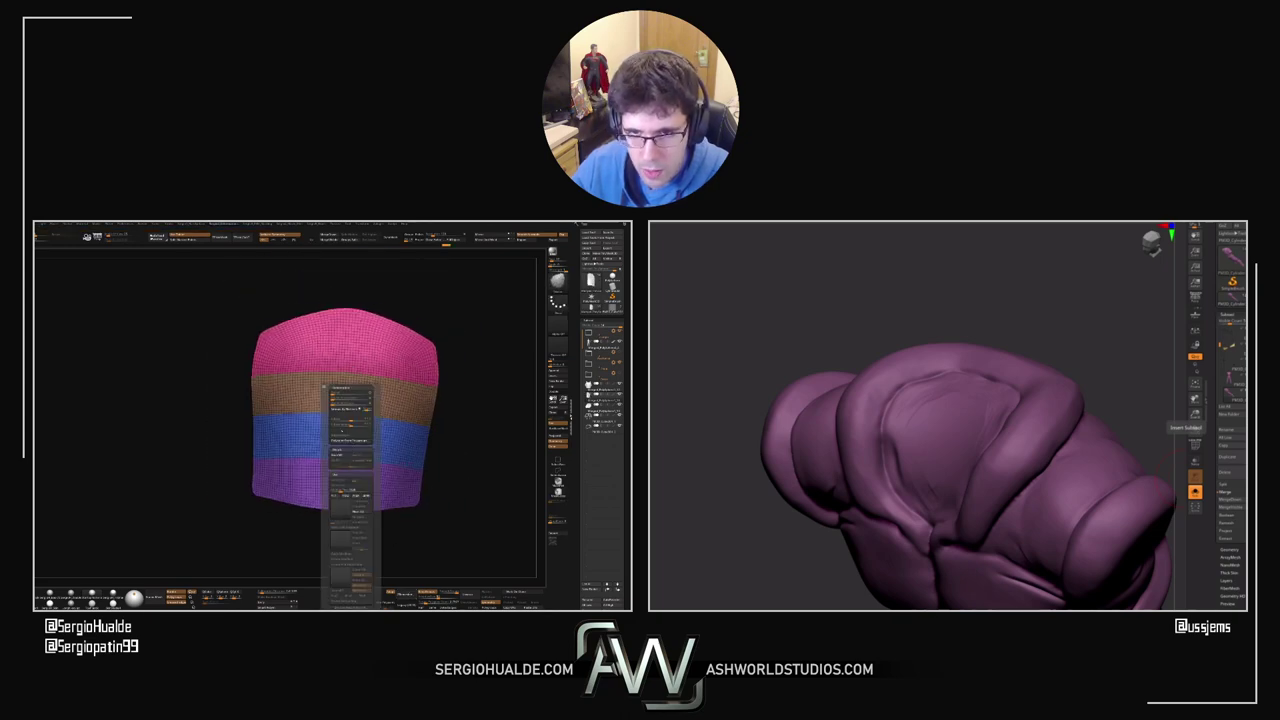
key("2")
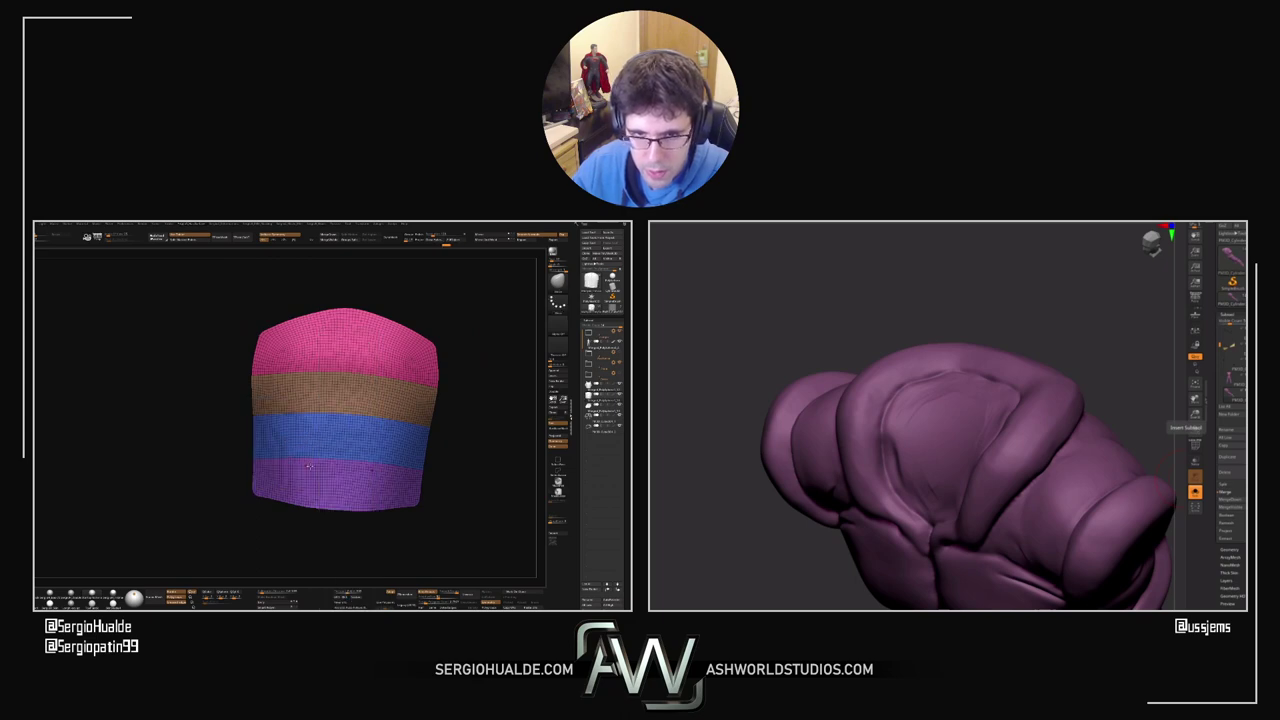
Step: Add thickness to the remeshed four-band plate, undo it and reapply it with a thinner extrusion
right_click_drag(395, 445, 328, 454)
key("3")
key("2")
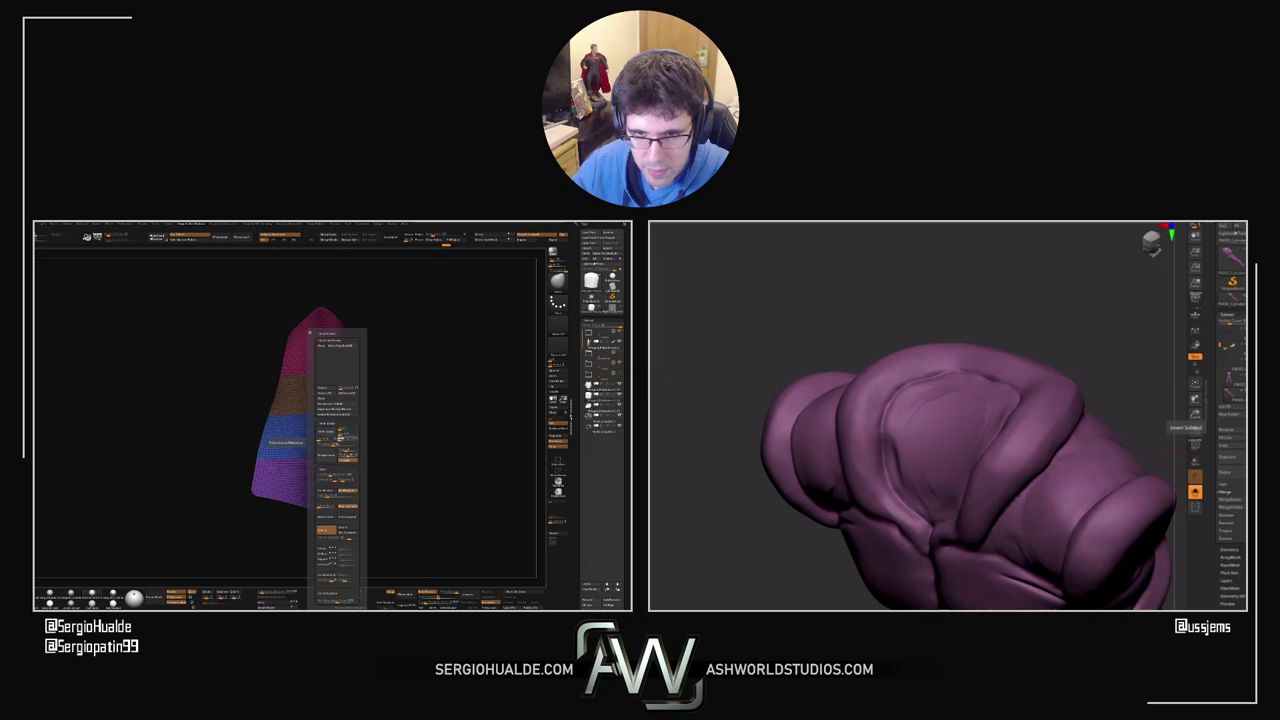
left_click(331, 432)
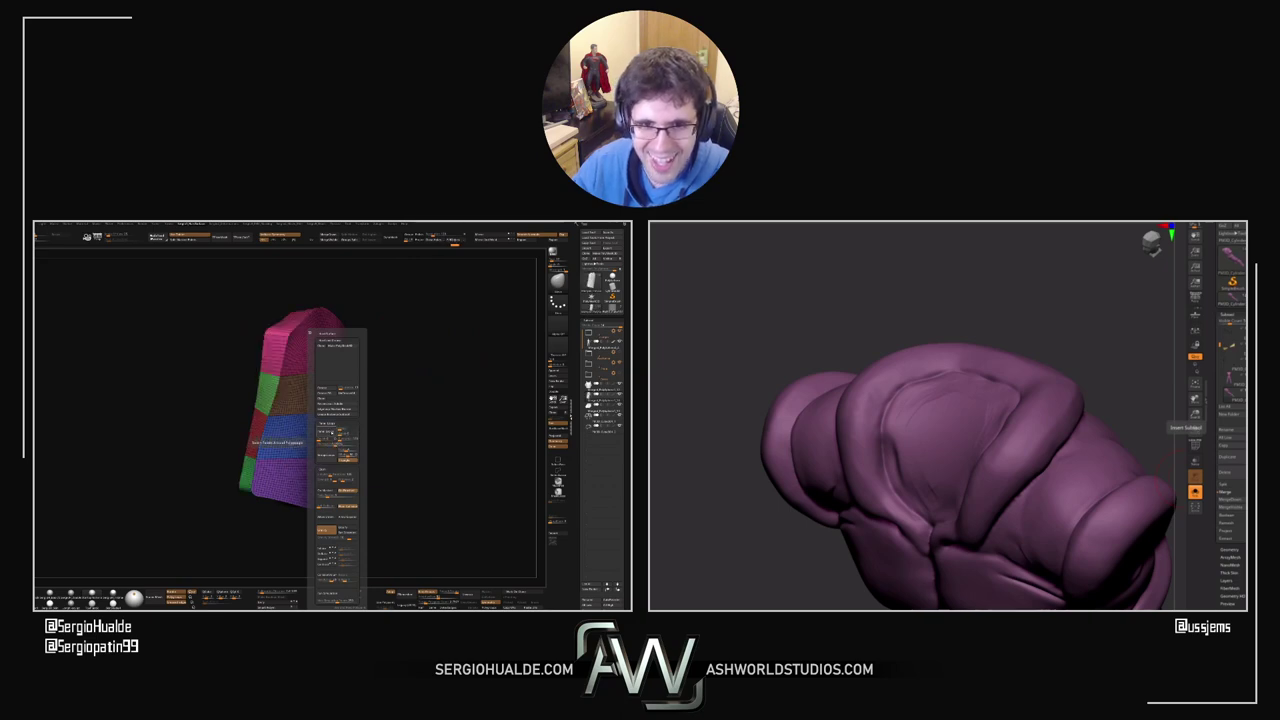
key("ctrl+z")
left_click(329, 433)
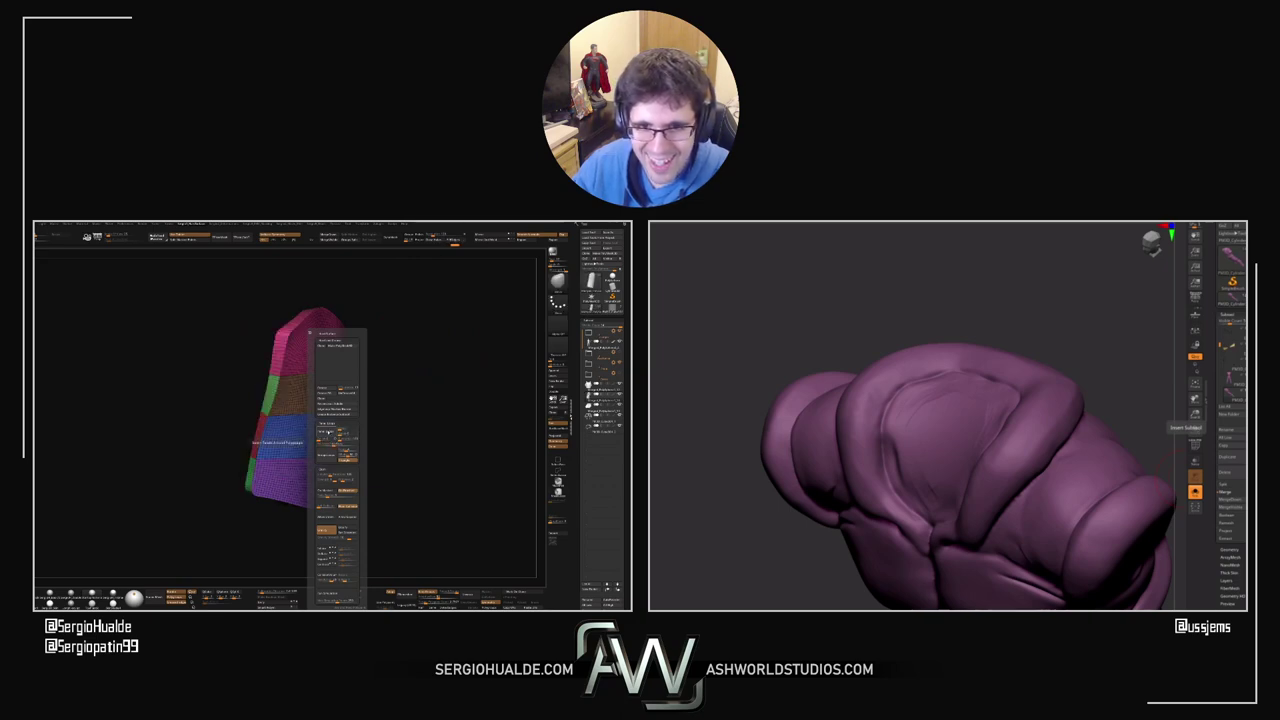
mouse_move(268, 440)
right_mouse_down("ctrl")
mouse_move(262, 410)
mouse_move(323, 453)
mouse_move(268, 454)
right_mouse_up("ctrl")
Step: Leave the isolated plate view, select the low-poly torso armour and display its polygroups
key("alt+s")
key("shift+f")
left_click(322, 450, "ctrl+shift")
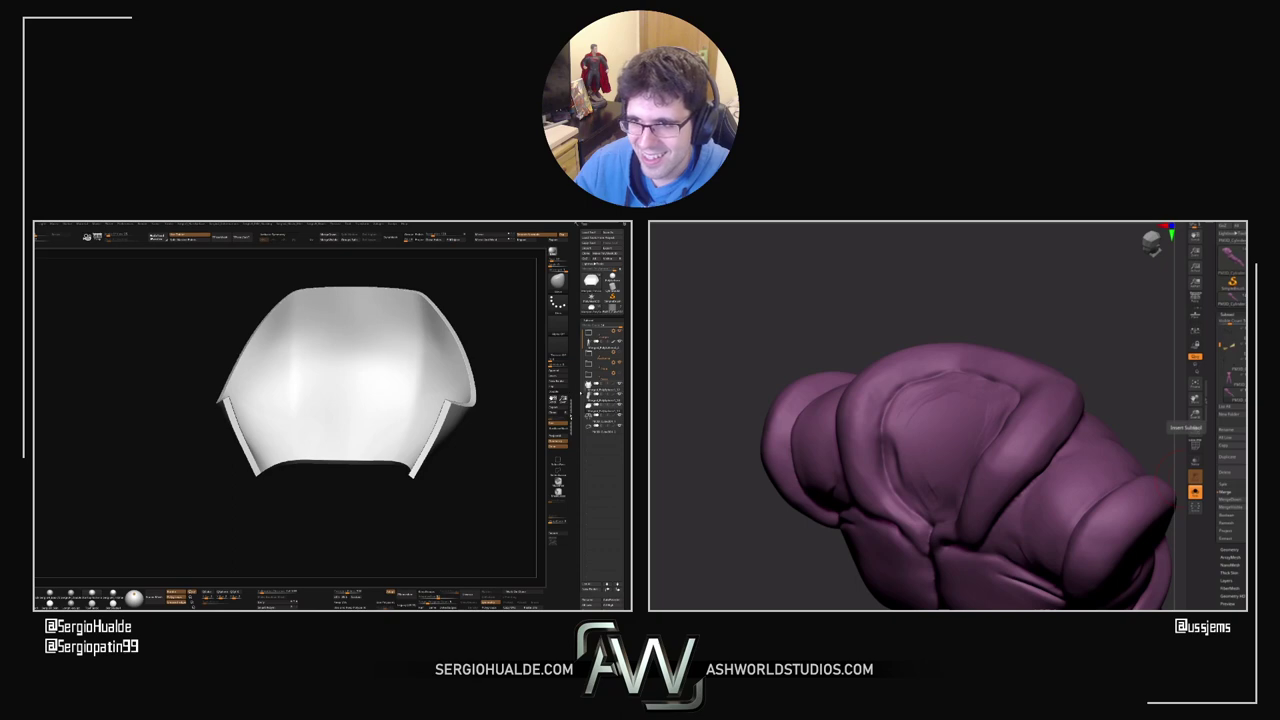
left_click(352, 446, "alt")
left_click(345, 456, "ctrl+shift")
right_click_drag(338, 467, 287, 511)
key("shift+f")
right_click_drag(321, 464, 309, 497)
left_click(303, 518, "ctrl+shift")
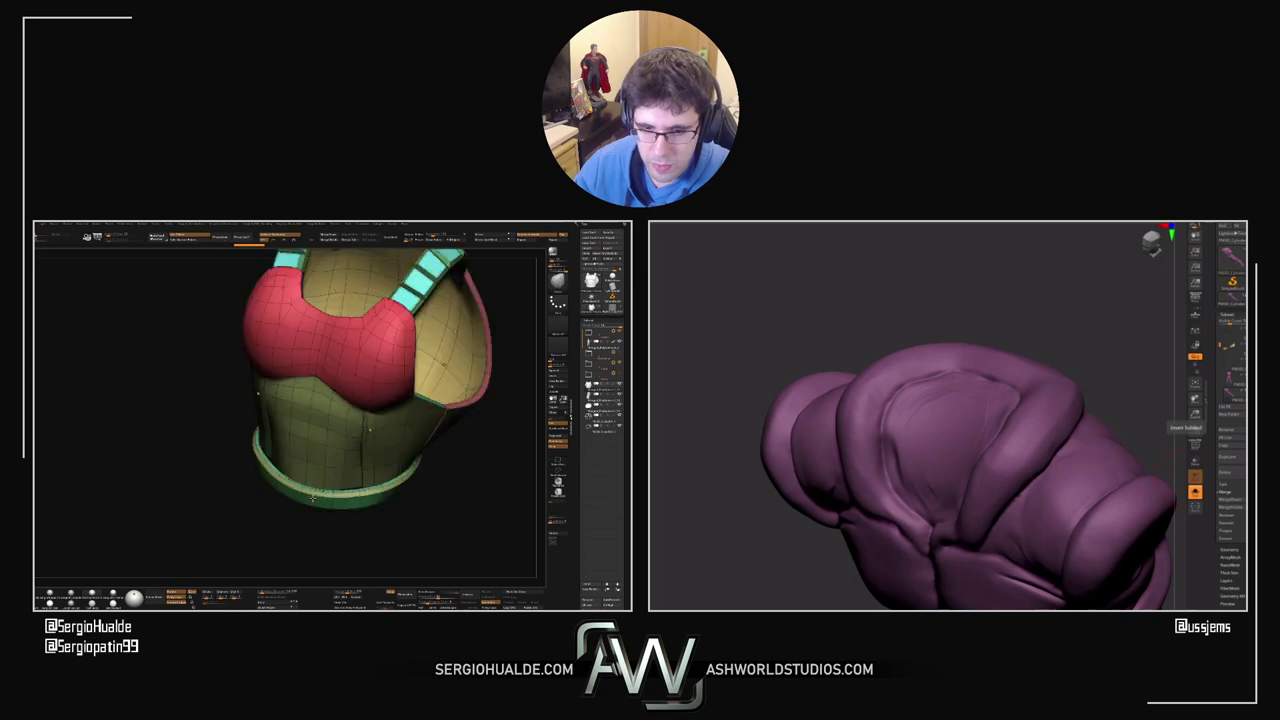
Step: Hide the torso armour's front abdomen panel, back plate and shoulder straps, keeping the chest, side panels and belt
key("ctrl+w")
left_click(330, 475, "ctrl+shift")
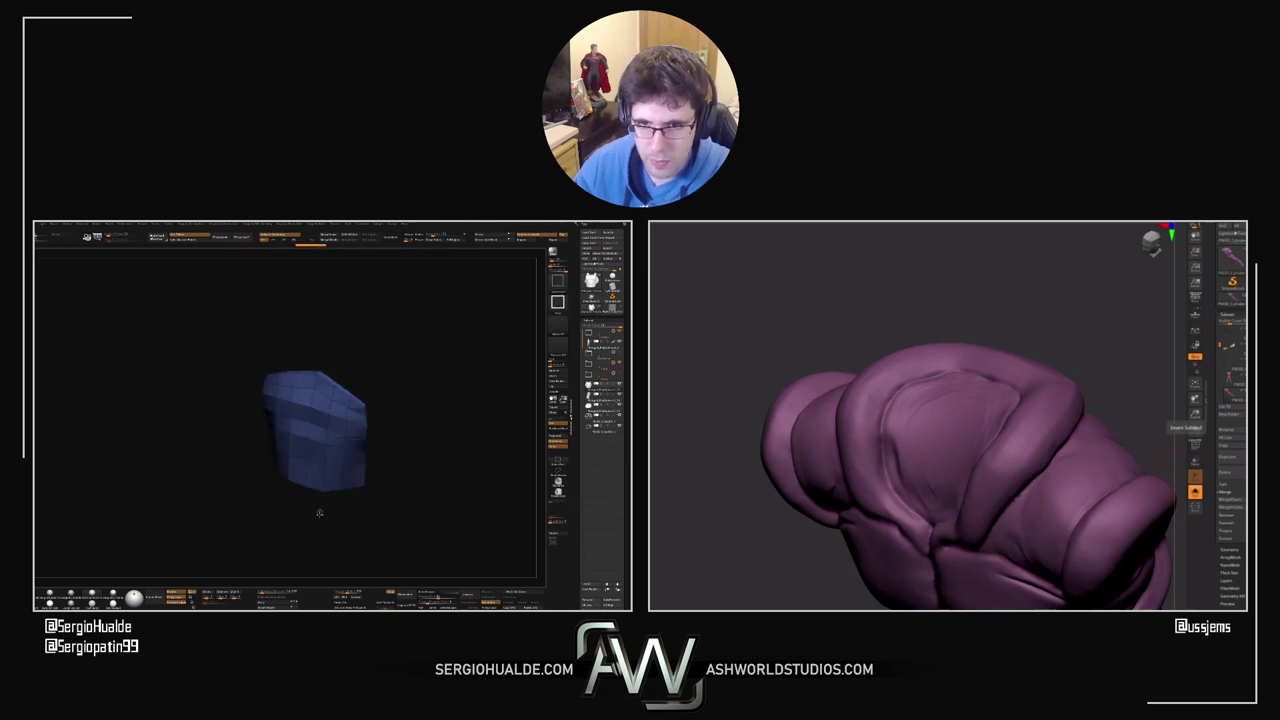
left_click_drag(317, 514, 324, 528, "ctrl+shift")
right_click_drag(324, 528, 352, 457, "ctrl")
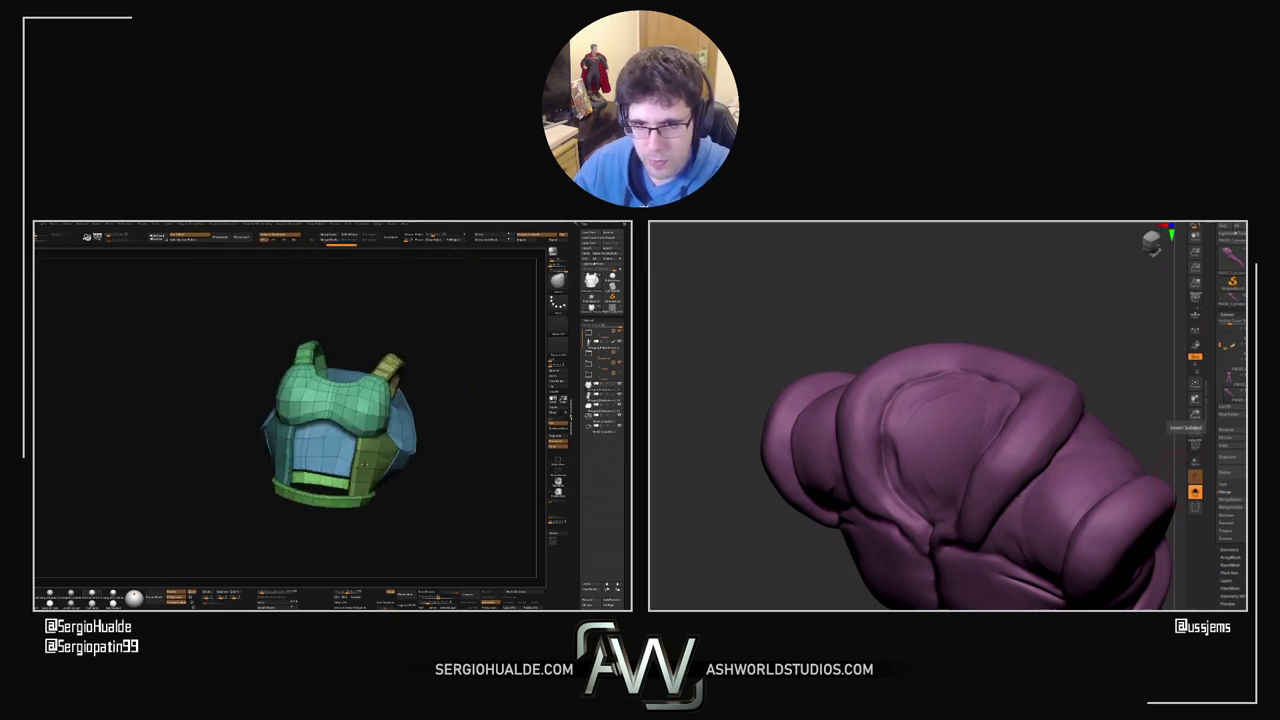
left_click_drag(433, 450, 423, 466, "ctrl+shift")
right_click_drag(423, 466, 411, 440)
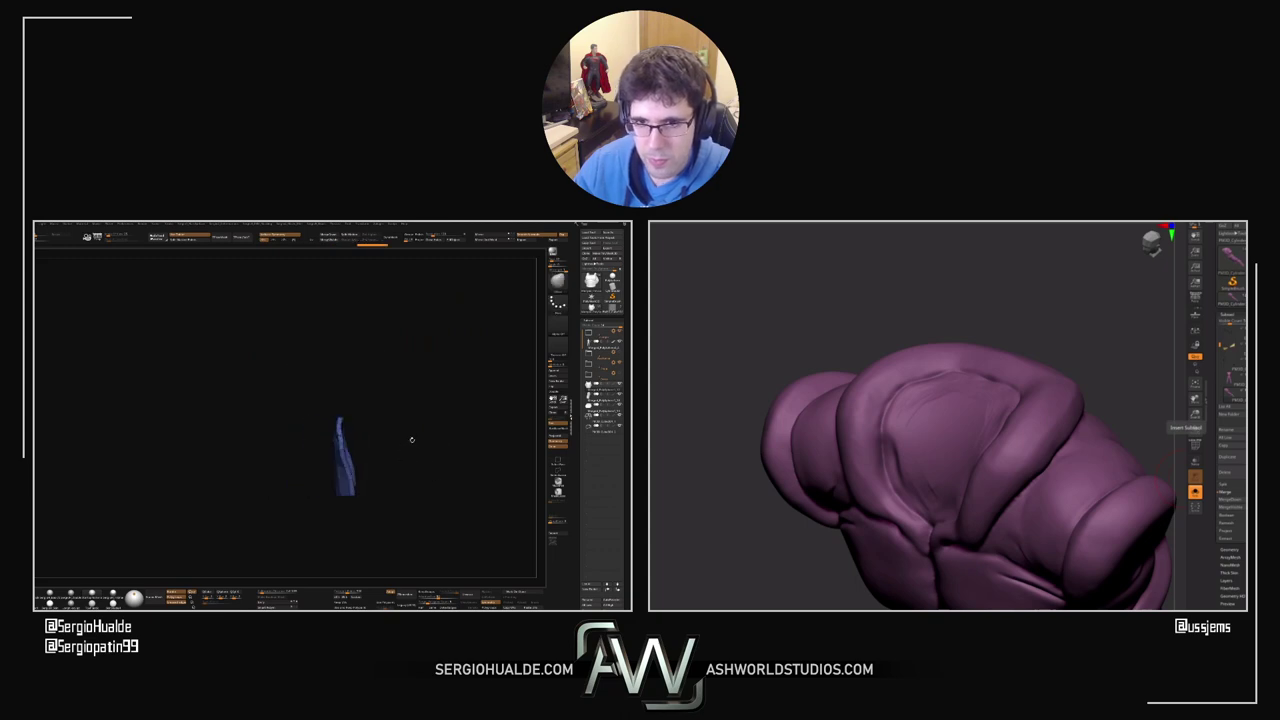
left_click_drag(412, 441, 424, 454, "ctrl+shift")
left_click(431, 450, "ctrl+alt+shift")
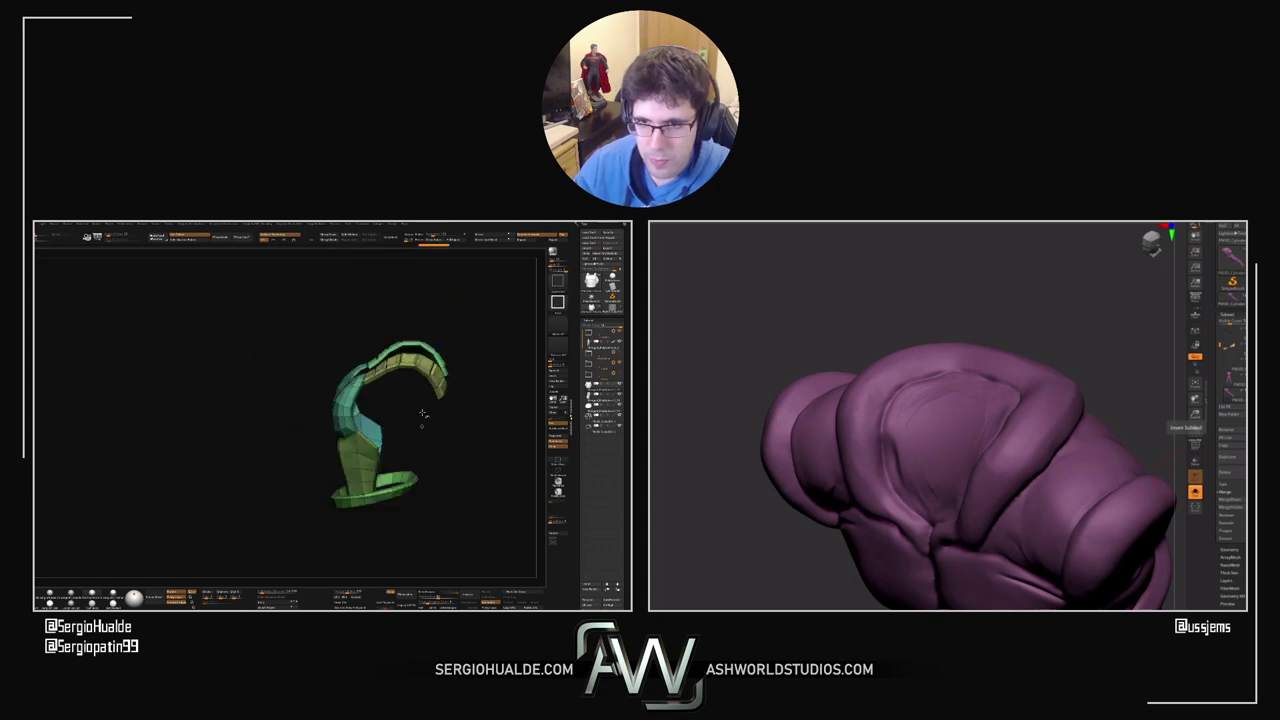
left_click(436, 369, "ctrl+shift")
left_click(437, 356, "ctrl+shift")
left_click_drag(306, 426, 312, 446, "ctrl+shift")
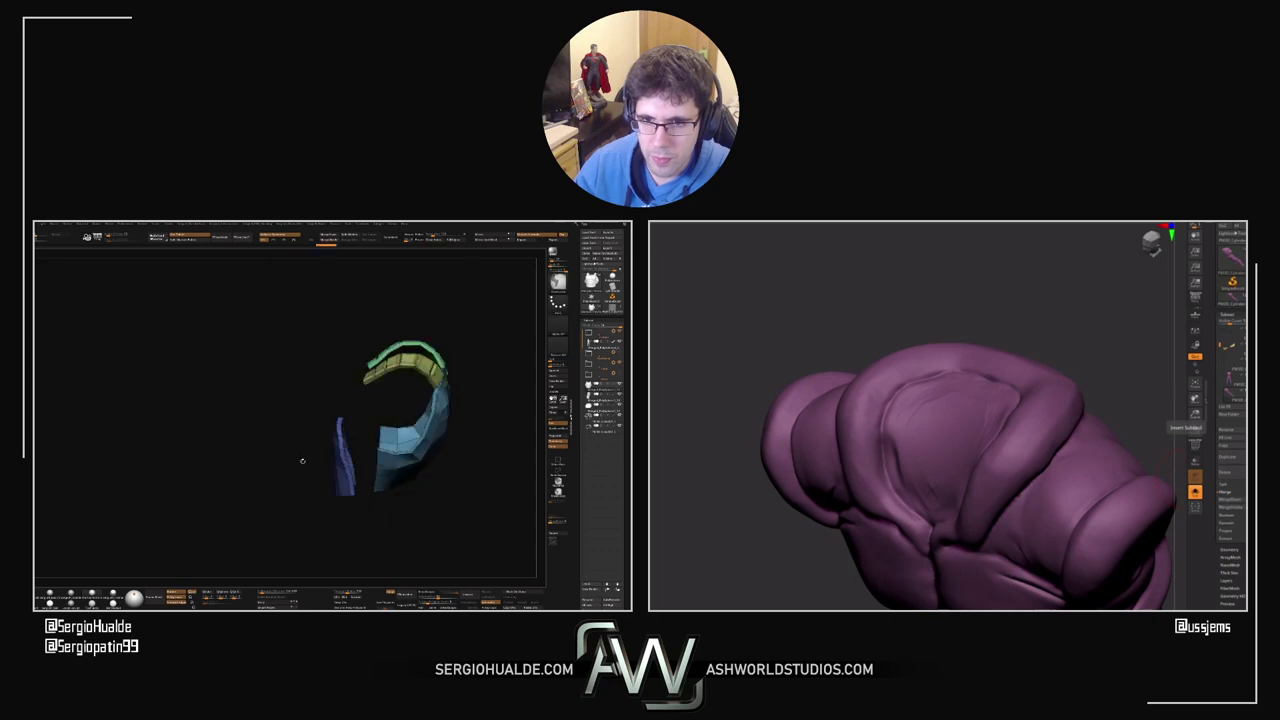
Step: Split the armour's hidden parts into a separate subtool, show the whole figure and select the banded abdomen plate
right_click_drag(303, 458, 325, 460)
left_click_drag(325, 459, 354, 275)
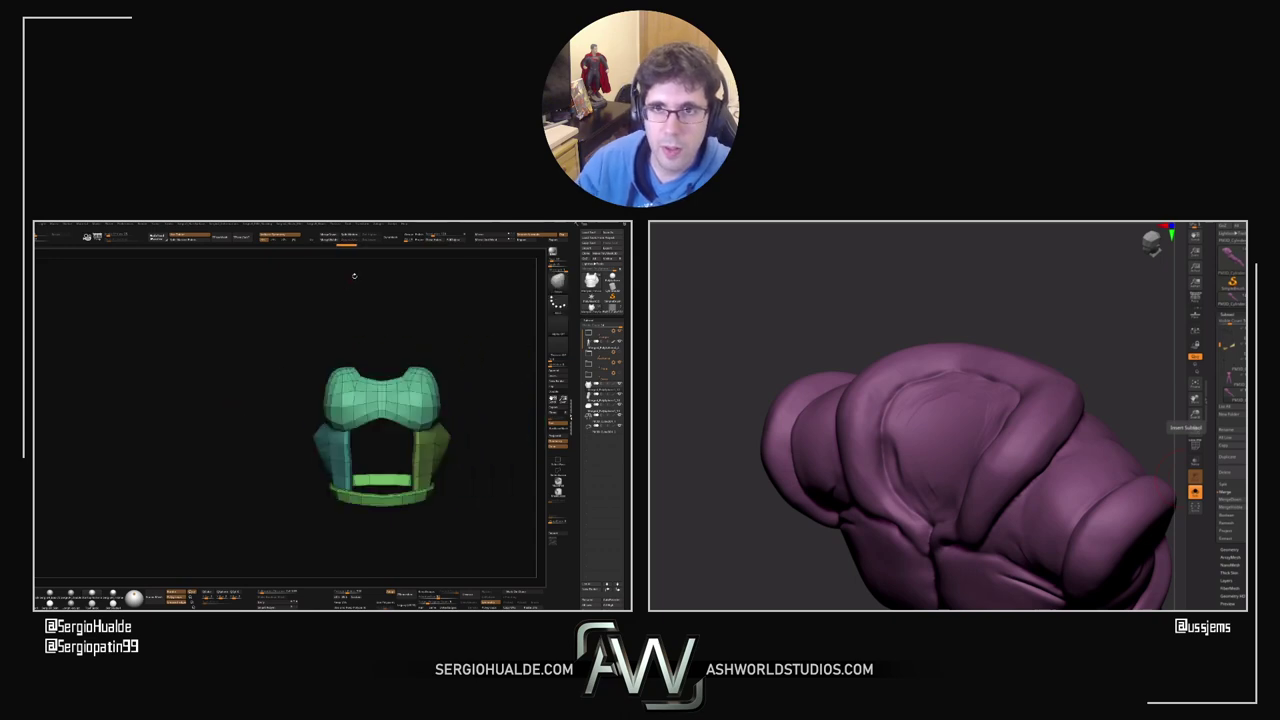
left_click(350, 235)
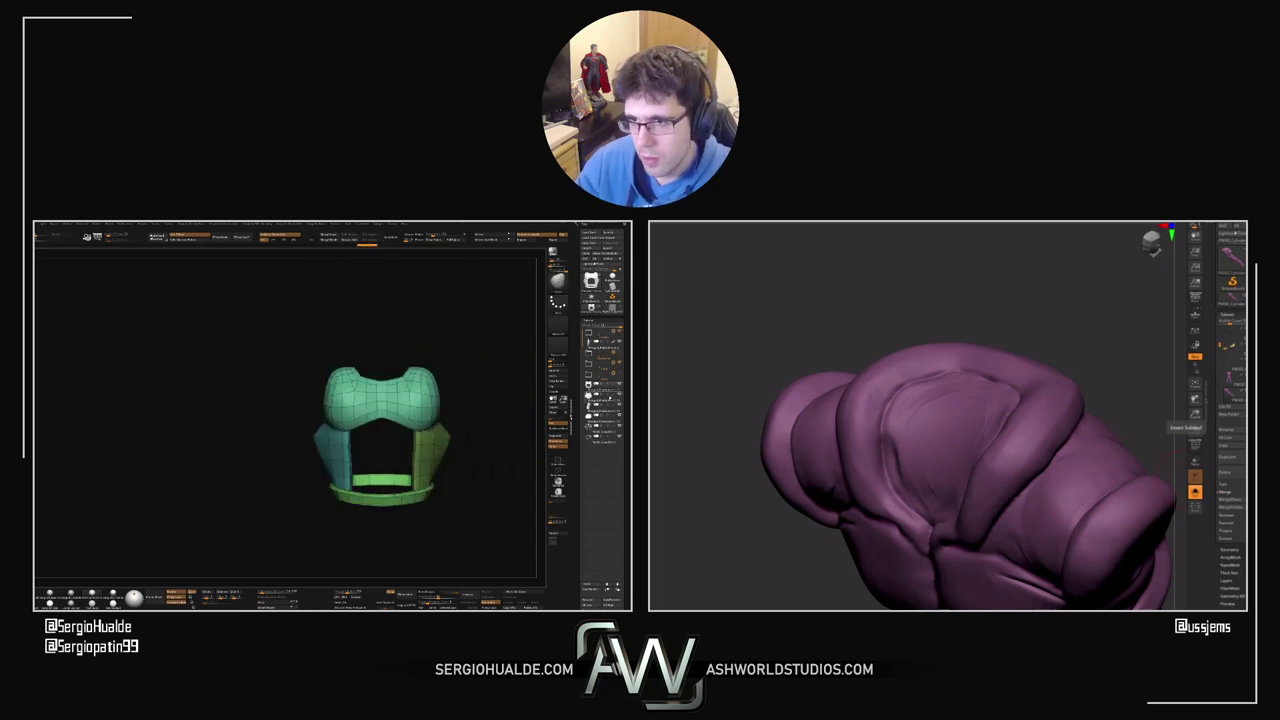
left_click(619, 387, "shift")
left_click(398, 458, "alt")
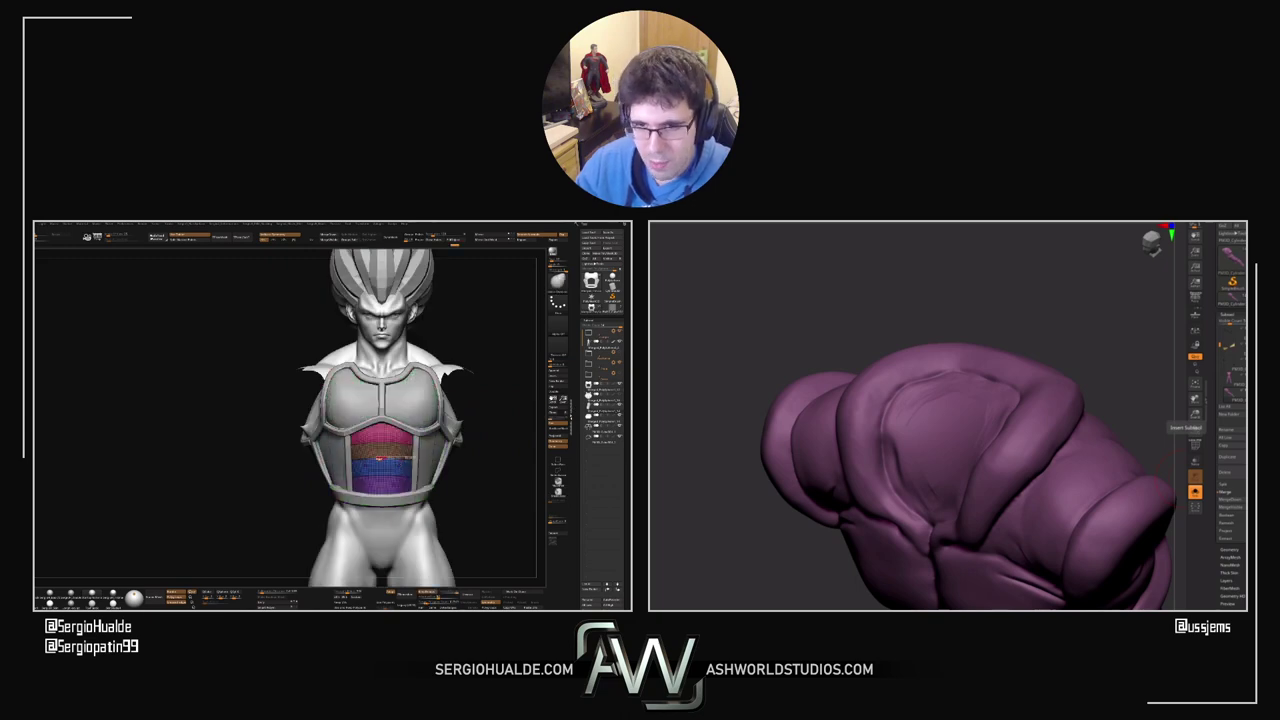
Step: Turn off the wireframe display and subdivide the banded abdomen plate twice with the whole figure shown
right_click_drag(377, 452, 400, 438, "ctrl")
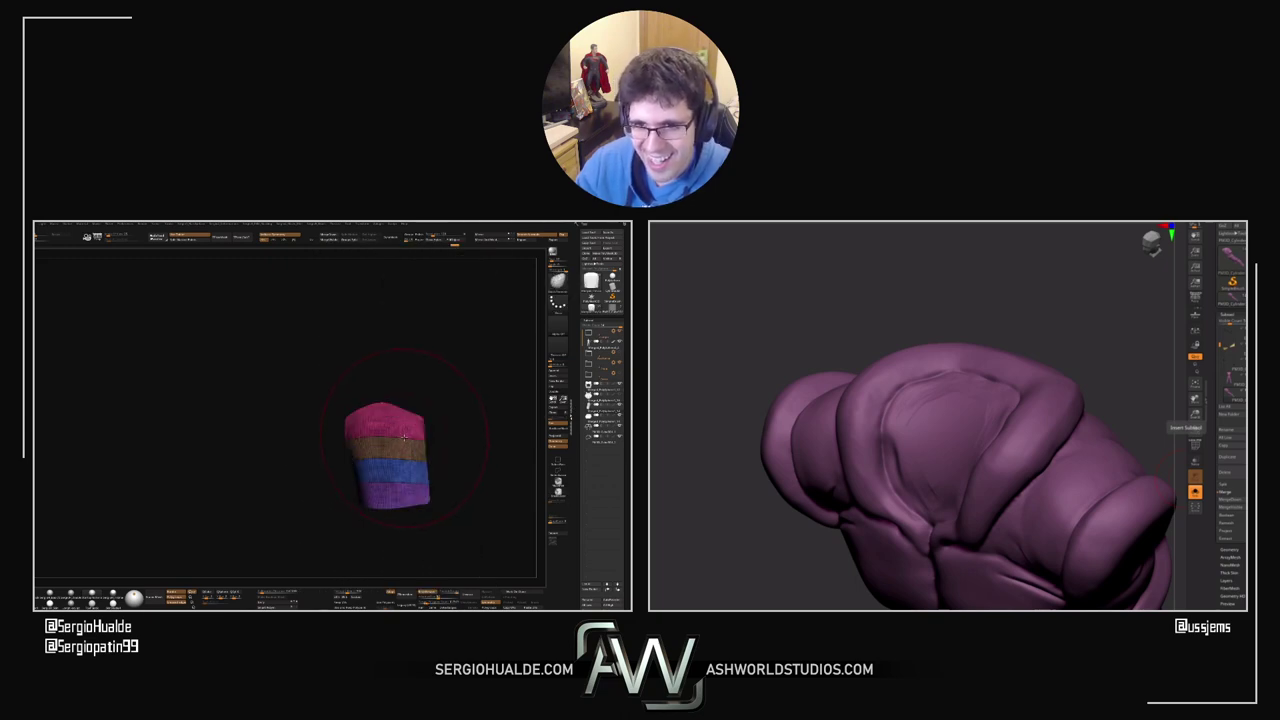
key("shift+f")
key("shift+alt+s")
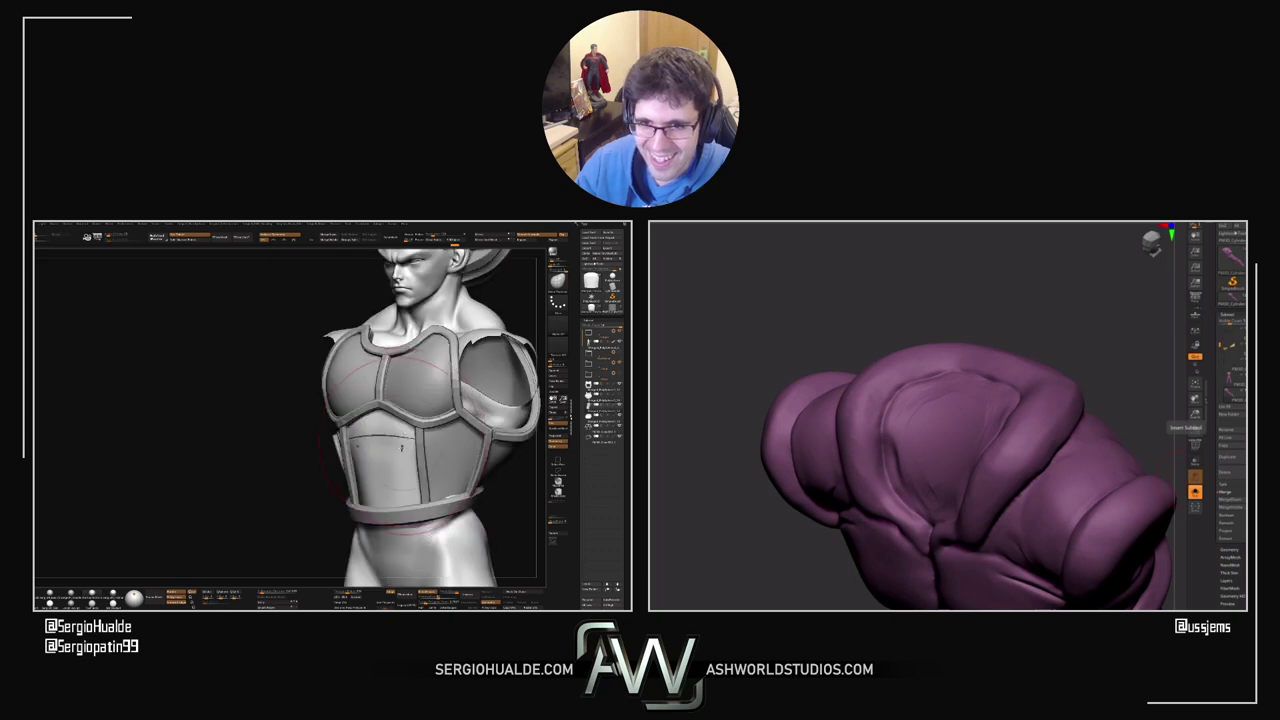
key("ctrl+d")
key("ctrl+d")
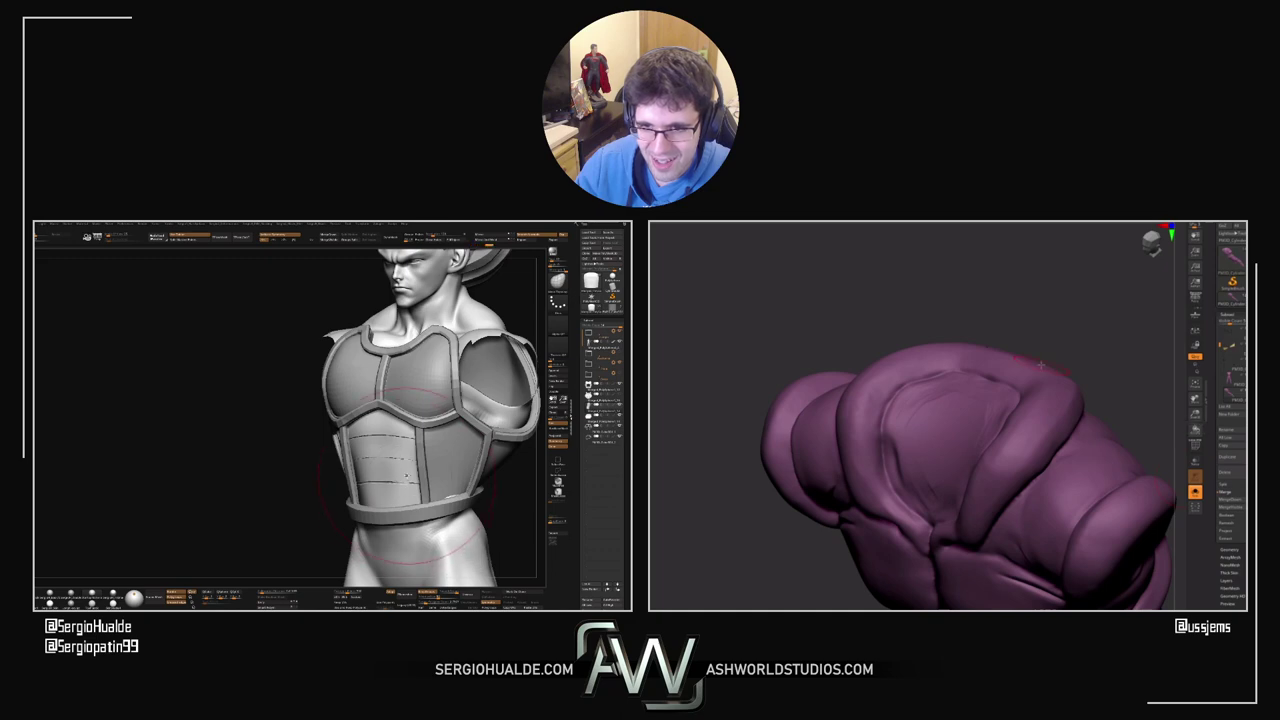
Step: Show the whole horned figure in the second scene, then select its red body mesh and isolate it
left_click(1195, 492)
left_click_drag(800, 450, 850, 375)
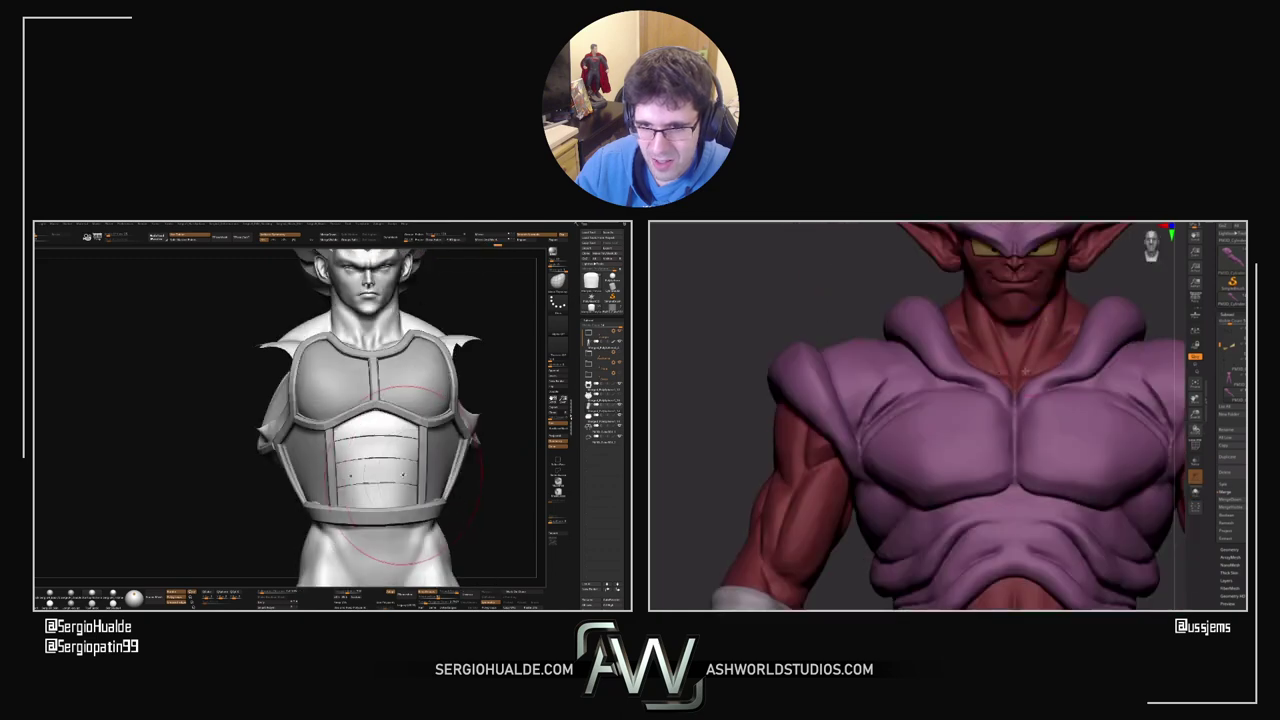
left_click_drag(850, 420, 690, 305, "alt")
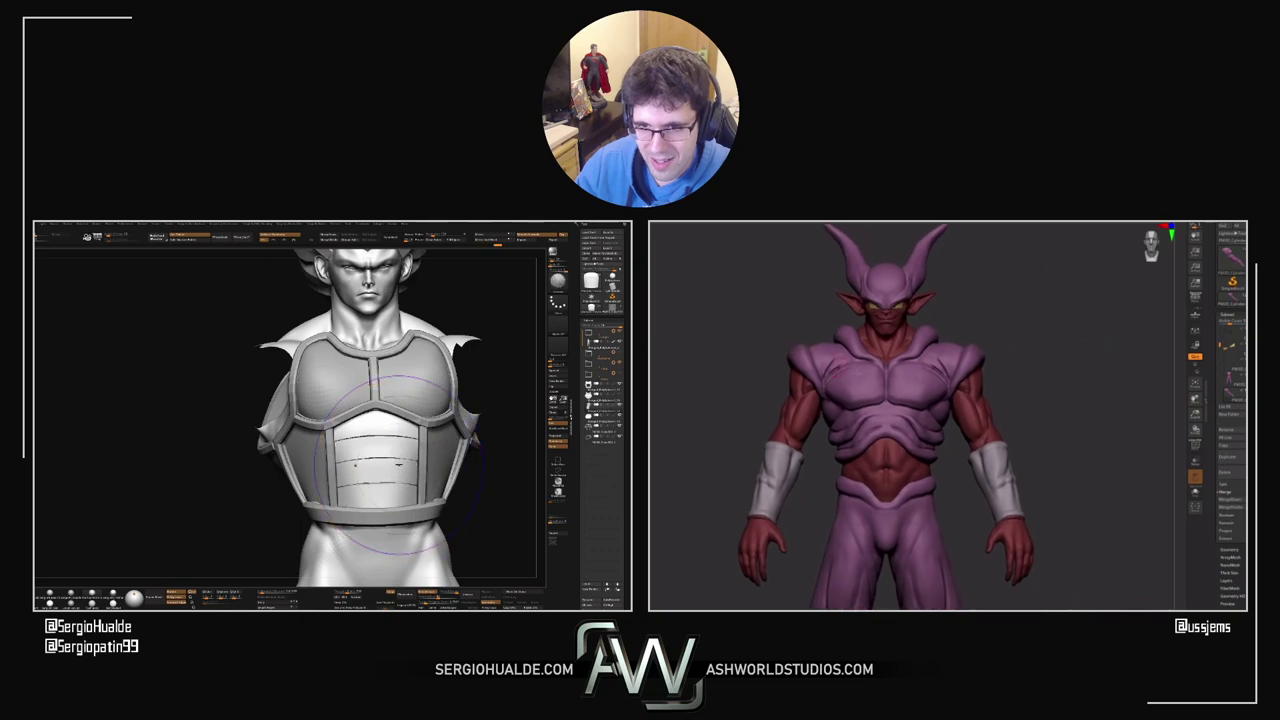
key("space")
left_click_drag(780, 395, 811, 397)
right_click_drag(811, 397, 811, 397, "ctrl")
left_click(811, 397, "alt")
key("alt+s")
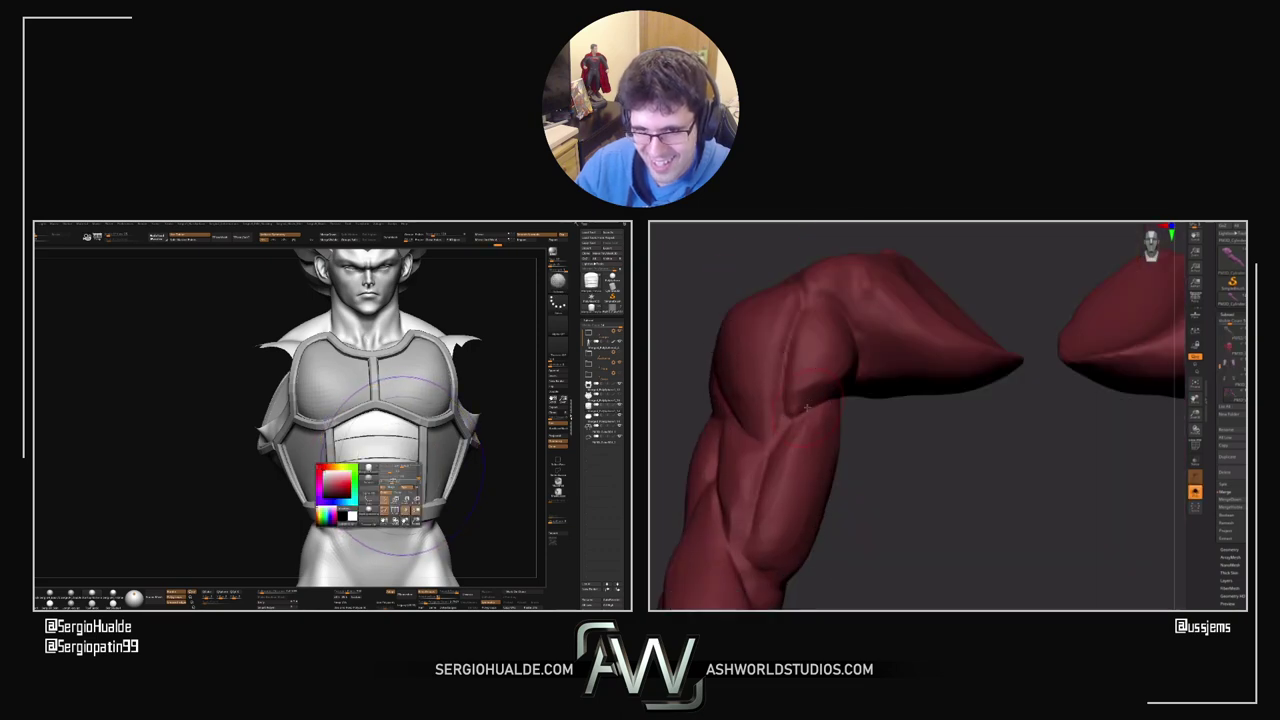
Step: Sharpen the muscle creases on the isolated body's shoulder and upper arm, and check the armoured torso from several sides
key("s")
left_click_drag(880, 429, 868, 343)
right_click_drag(391, 459, 345, 463)
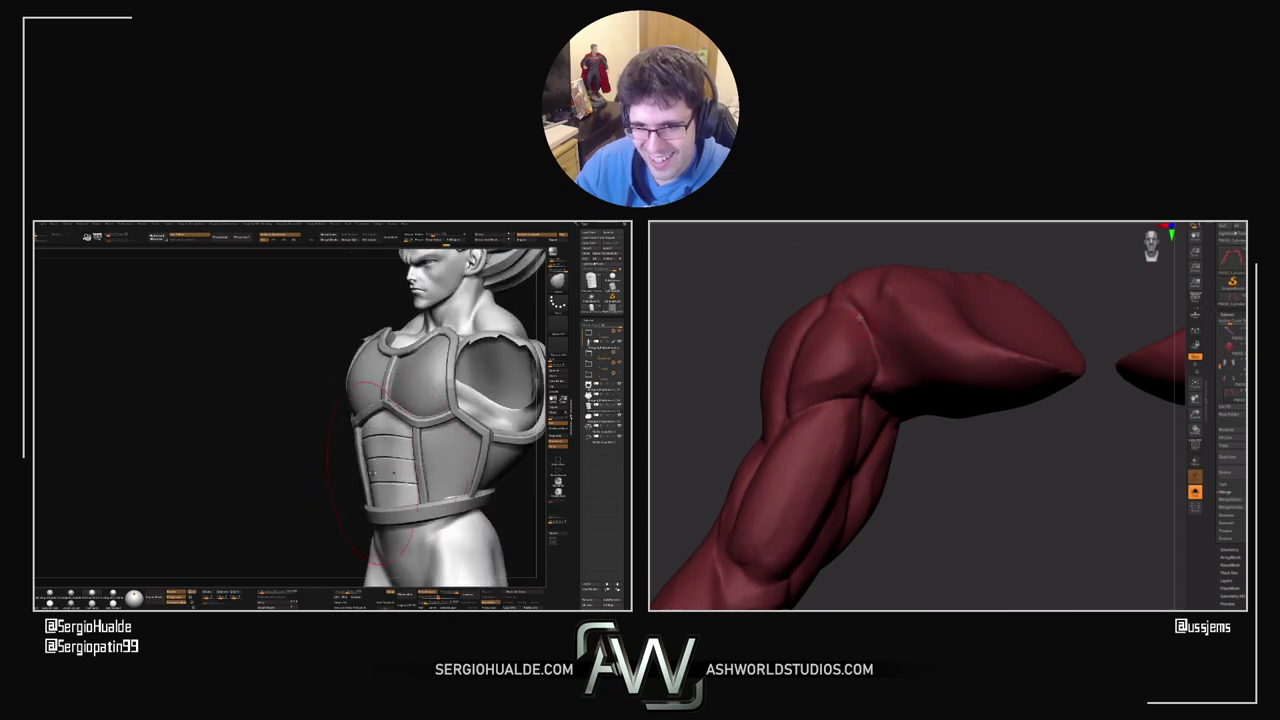
mouse_move(372, 472)
right_mouse_down()
mouse_move(417, 480)
mouse_move(397, 470)
right_mouse_up()
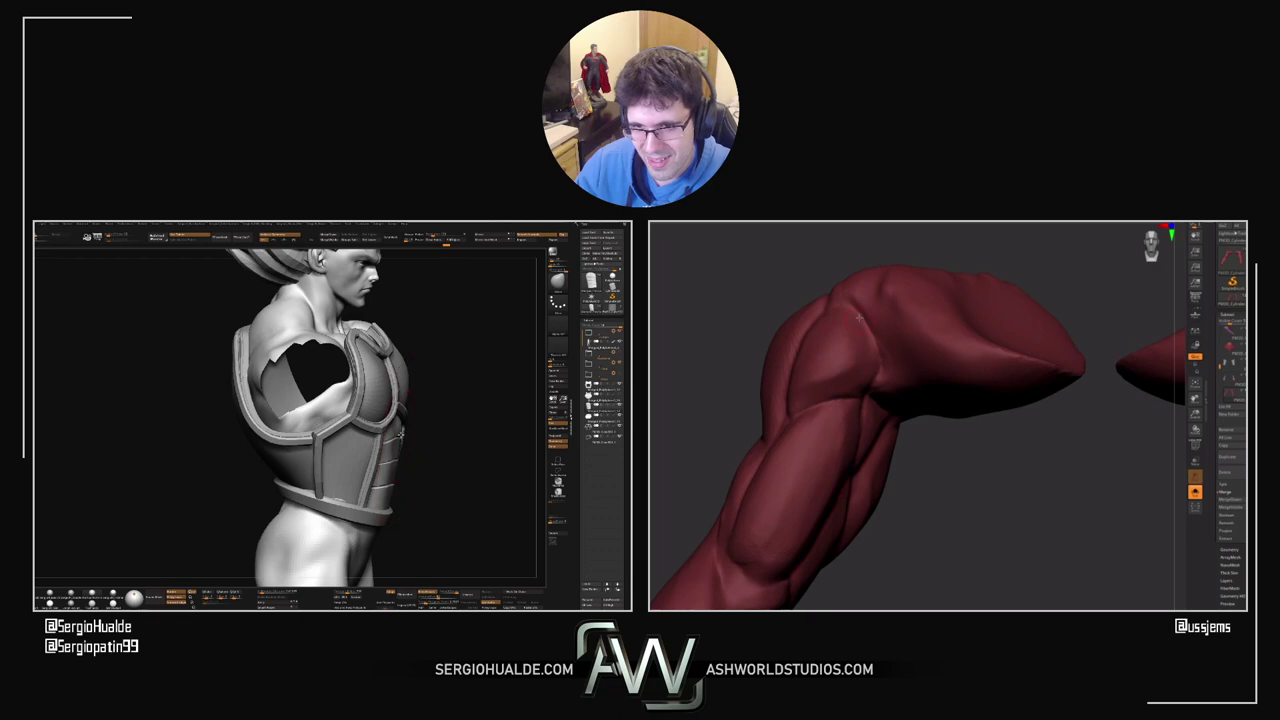
right_click_drag(887, 376, 870, 340)
right_click_drag(391, 499, 345, 480)
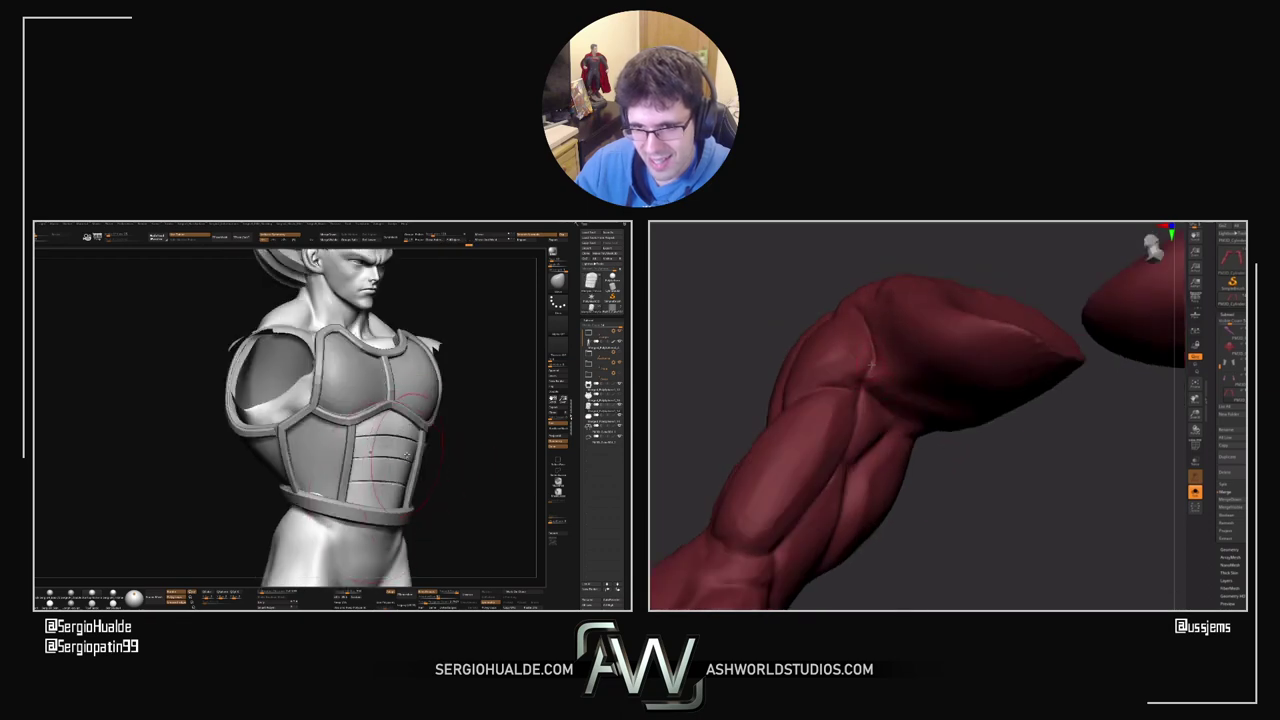
mouse_move(404, 418)
right_mouse_down()
mouse_move(380, 420)
mouse_move(427, 427)
right_mouse_up()
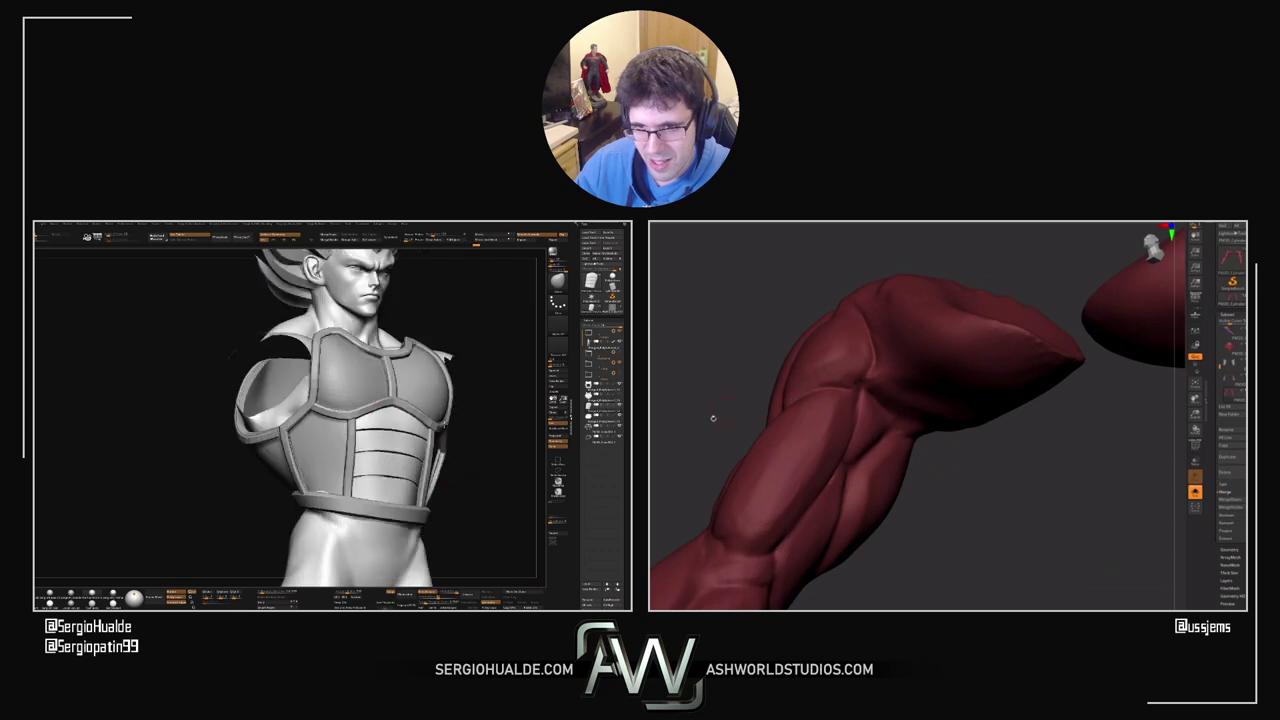
right_click_drag(832, 387, 838, 396)
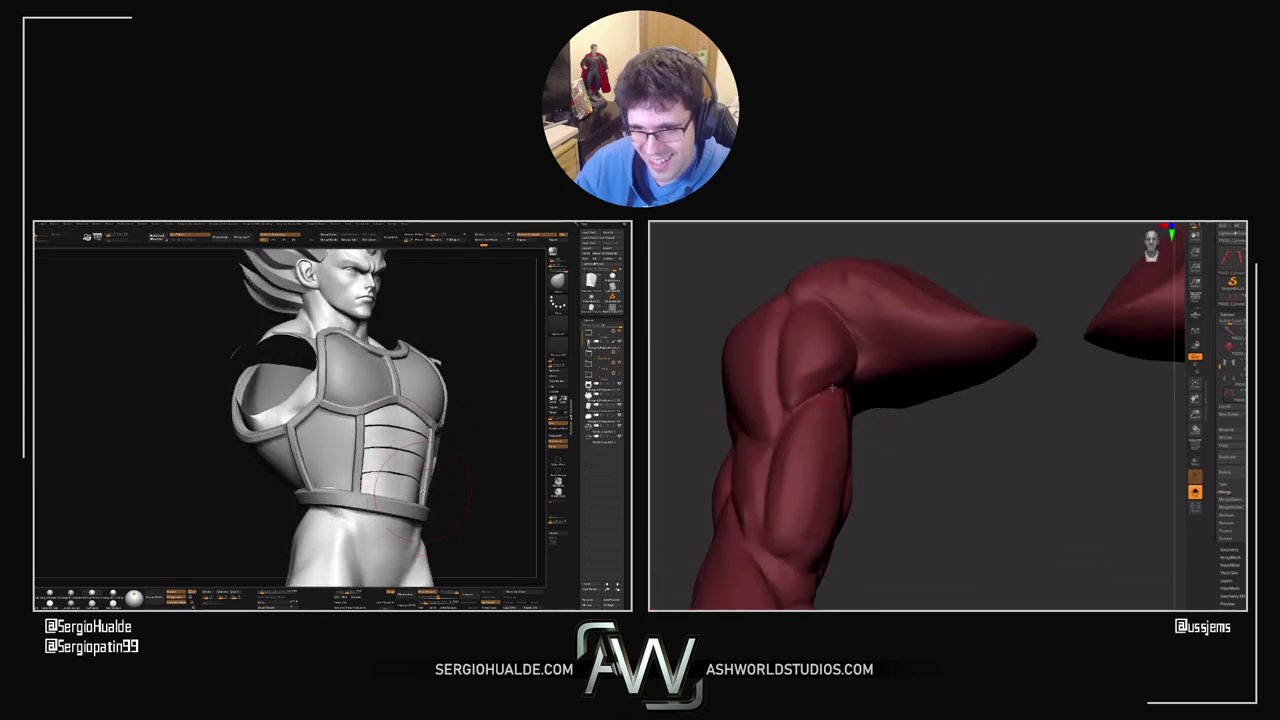
right_click_drag(885, 437, 815, 415)
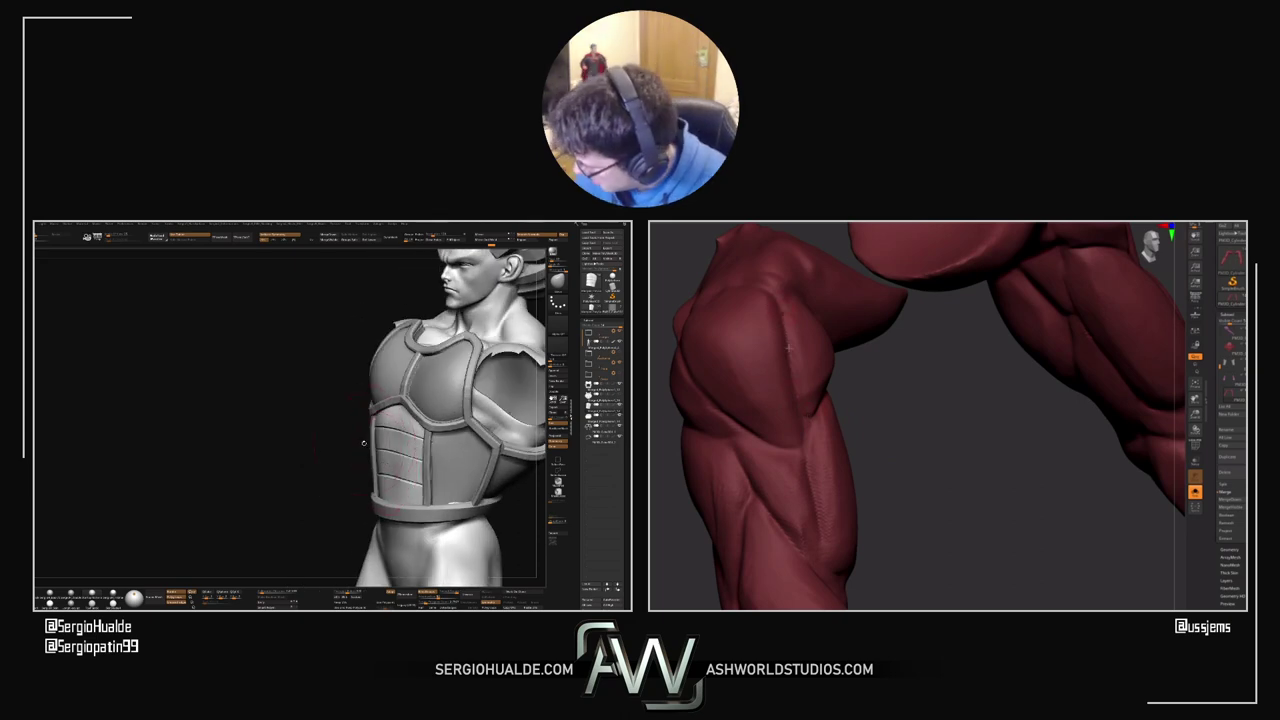
right_click_drag(804, 417, 776, 298)
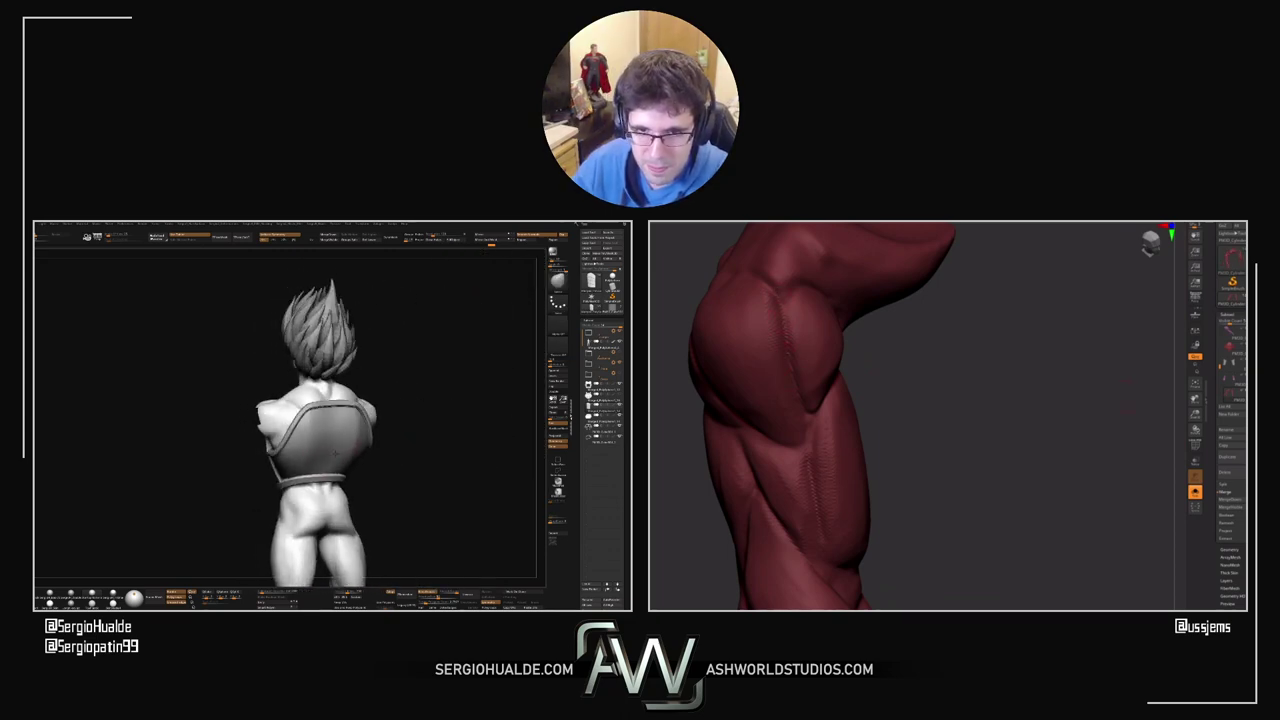
Step: Return the horned figure to a front view and isolate its purple clothing with the trouser legs in close-up
key("alt+s")
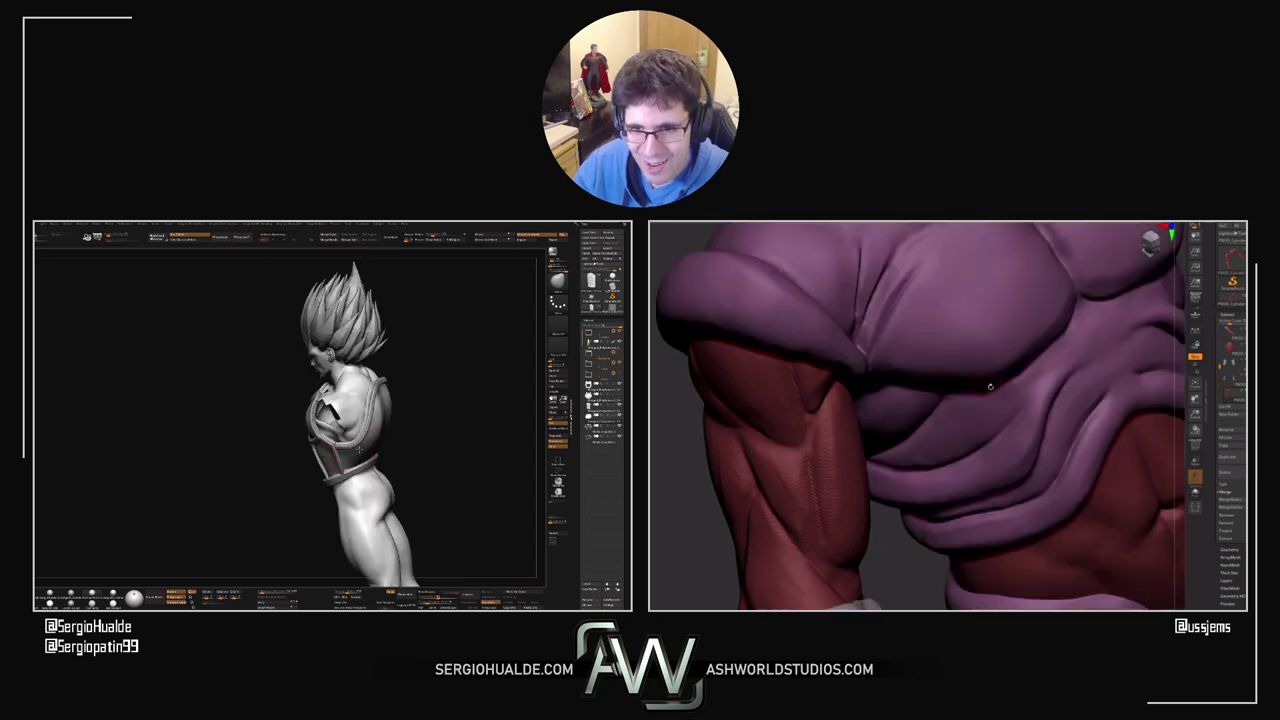
key("f")
left_click_drag(745, 399, 913, 501, "shift")
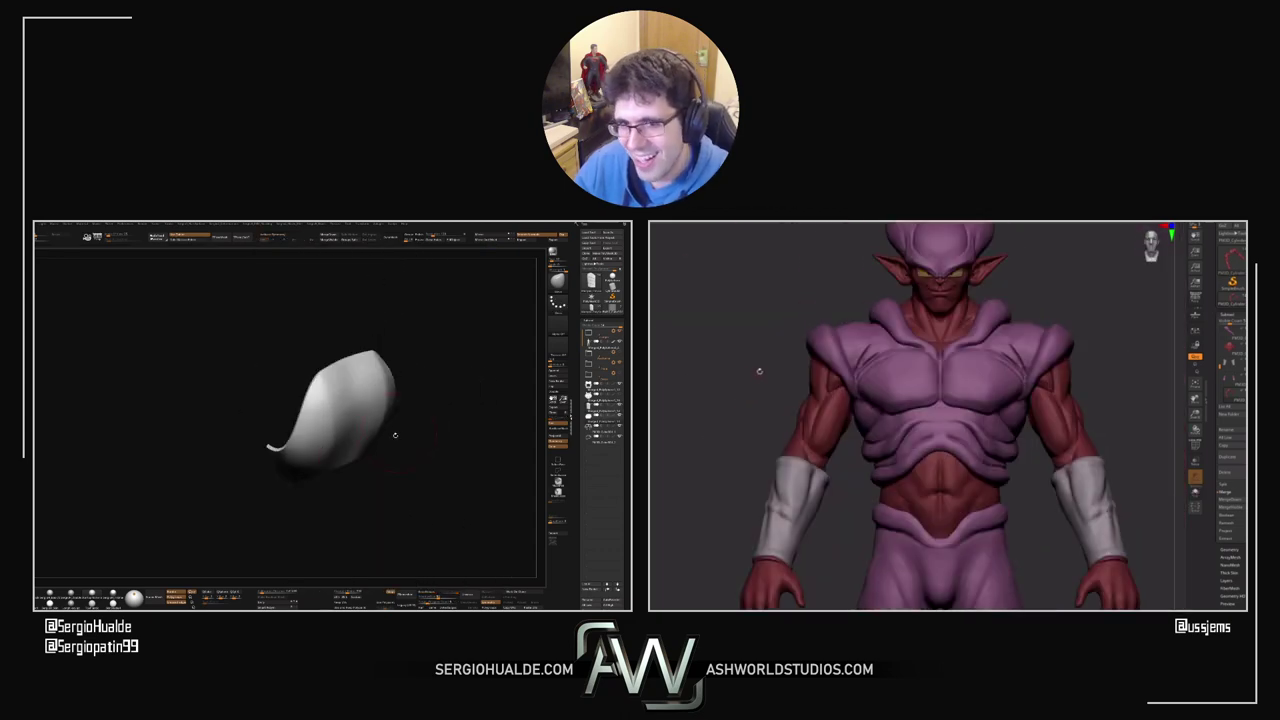
left_click_drag(1014, 543, 977, 363, "alt")
key("alt+s")
left_click_drag(963, 437, 980, 326, "alt")
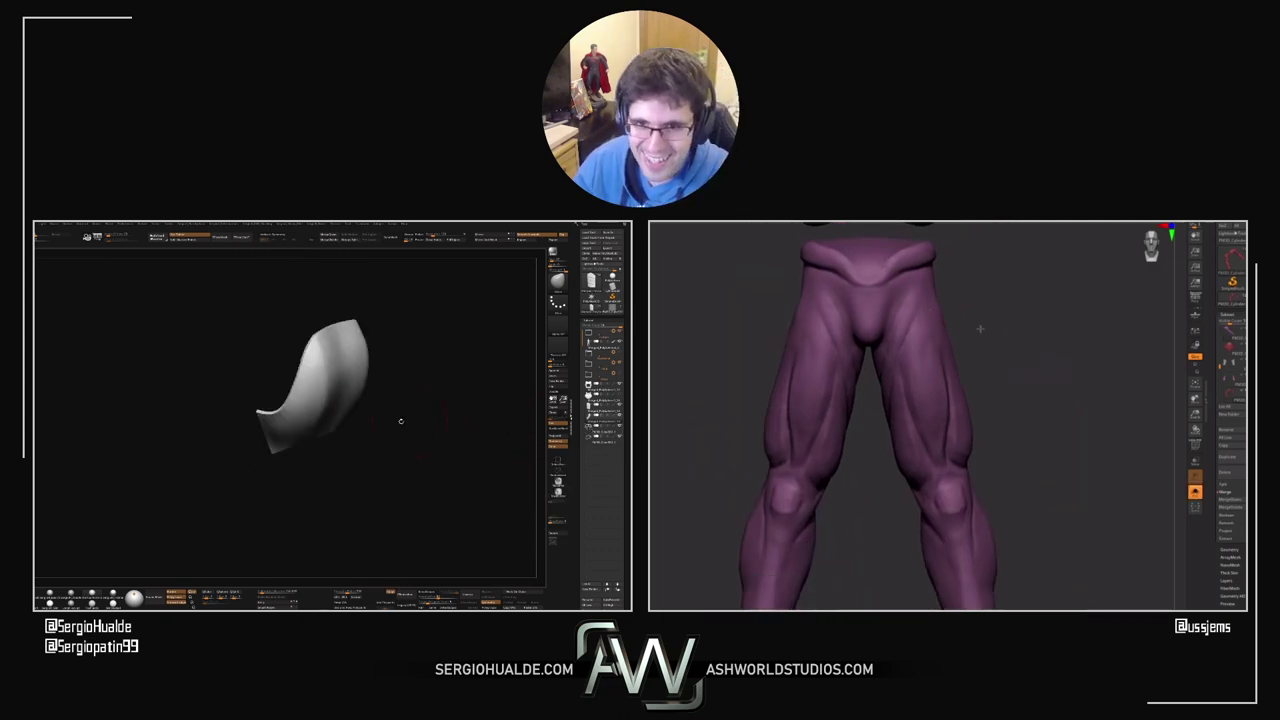
left_click_drag(975, 432, 958, 386, "alt")
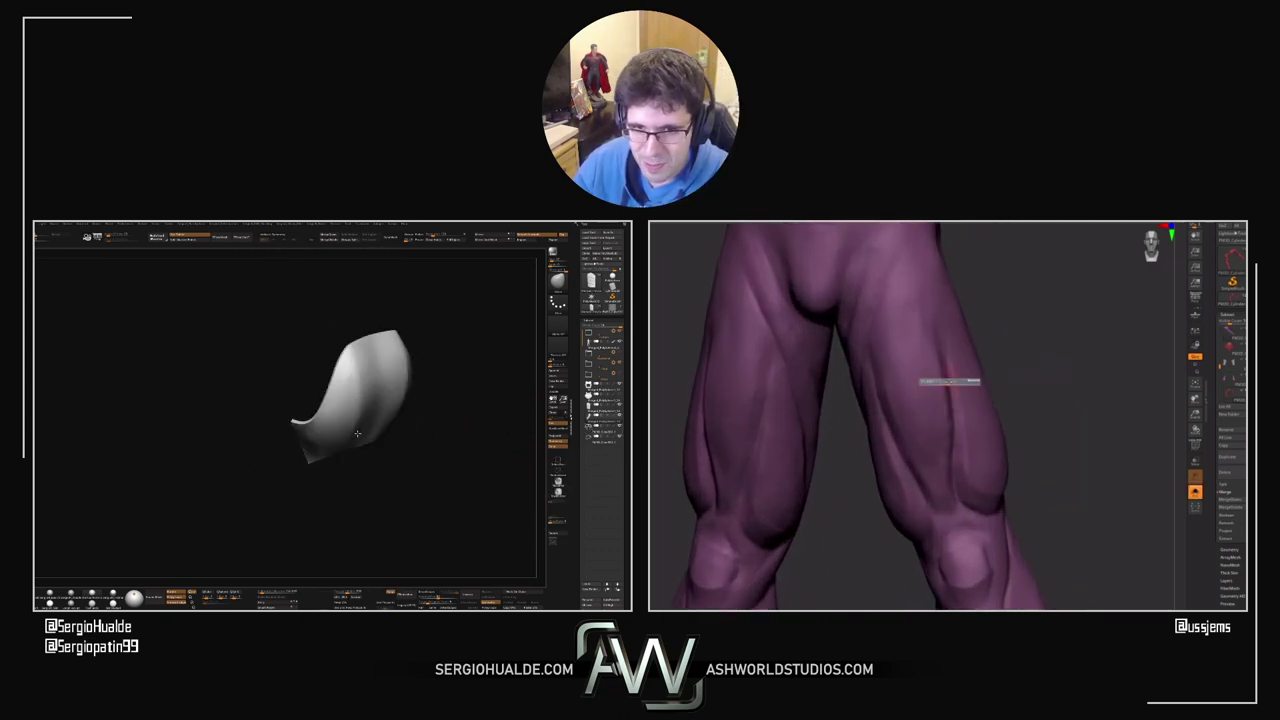
mouse_move(1229, 348)
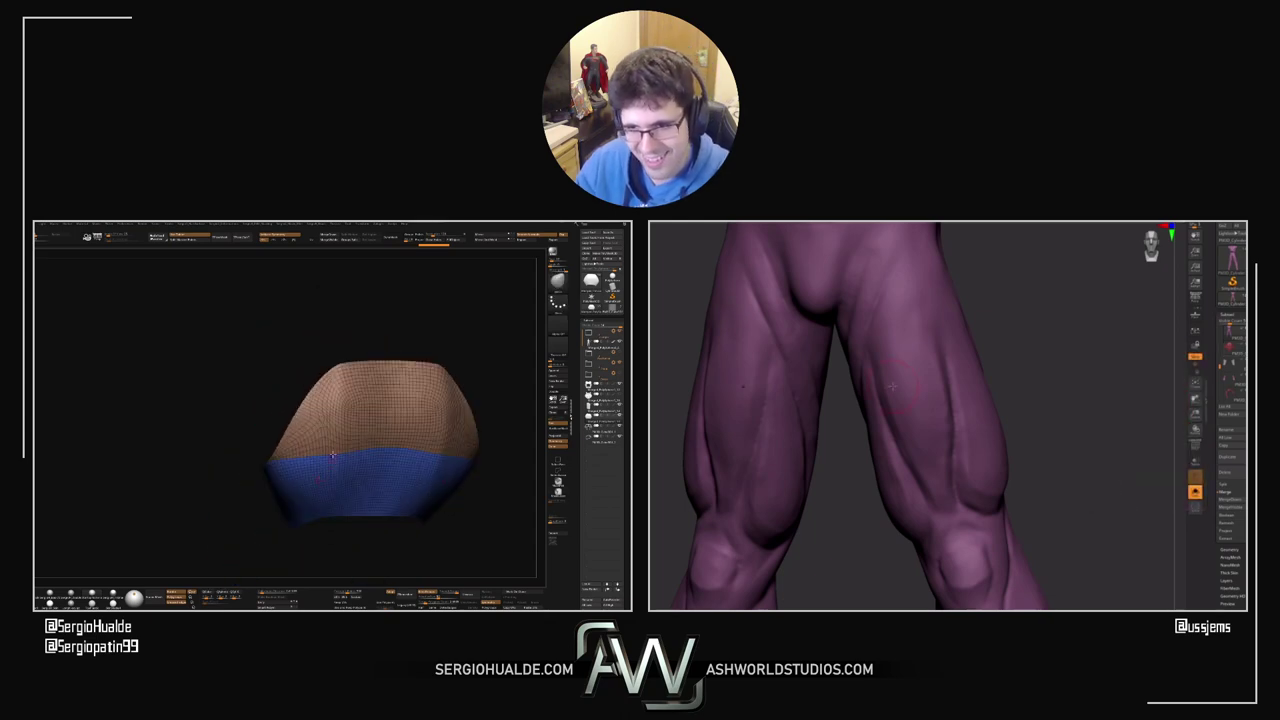
Step: Sculpt fabric folds on the thighs of the purple trousers and below the rolled waistband
left_click_drag(872, 500, 883, 543)
left_click_drag(1048, 316, 1049, 424, "alt")
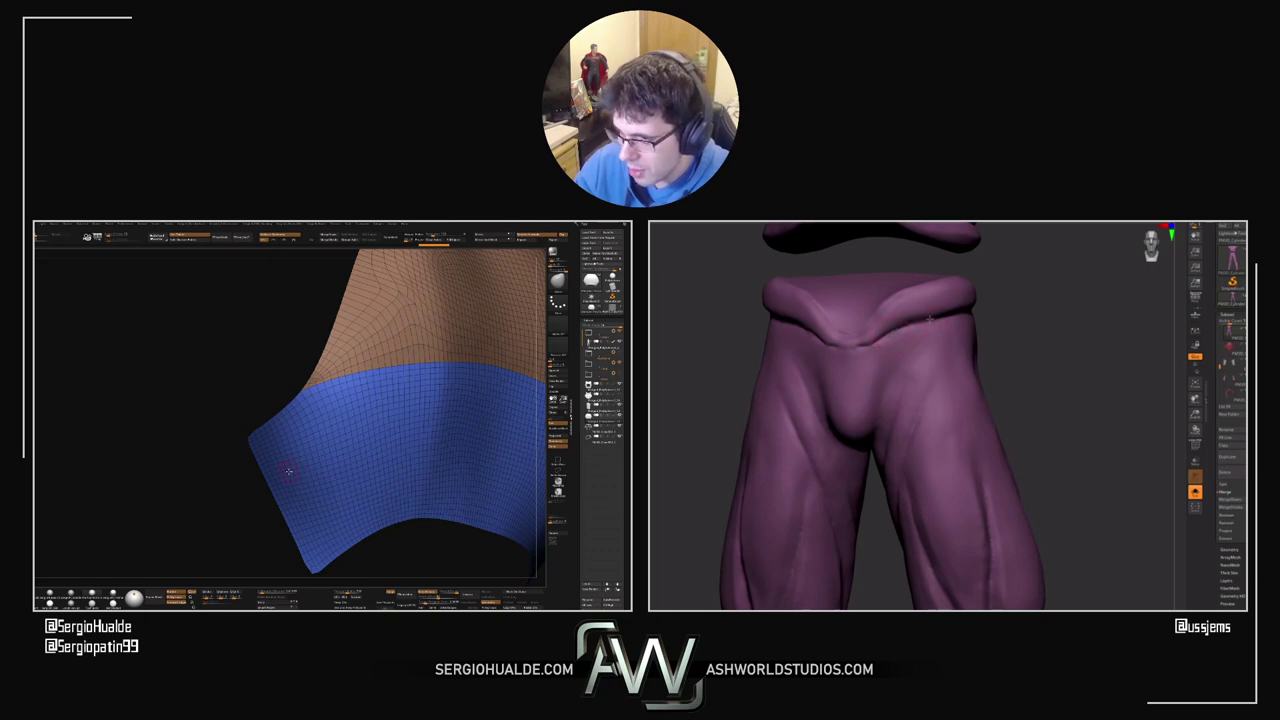
right_click_drag(964, 314, 929, 321)
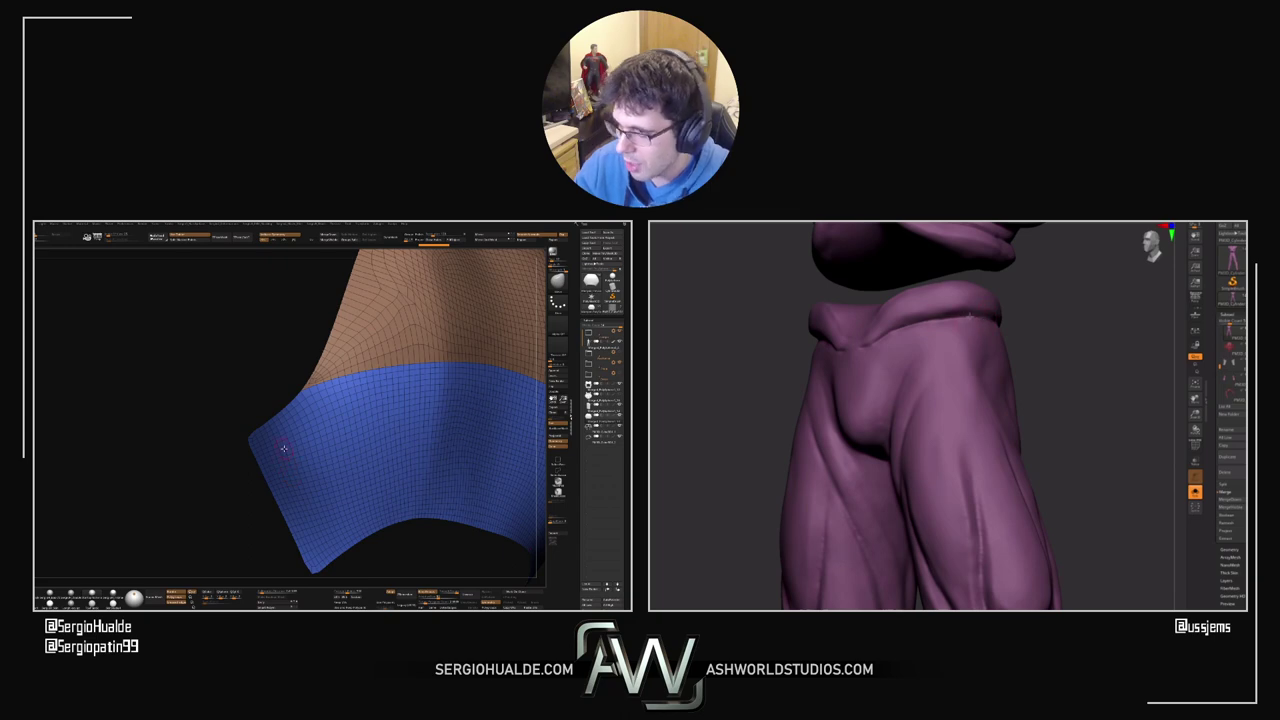
left_click_drag(1014, 320, 817, 428)
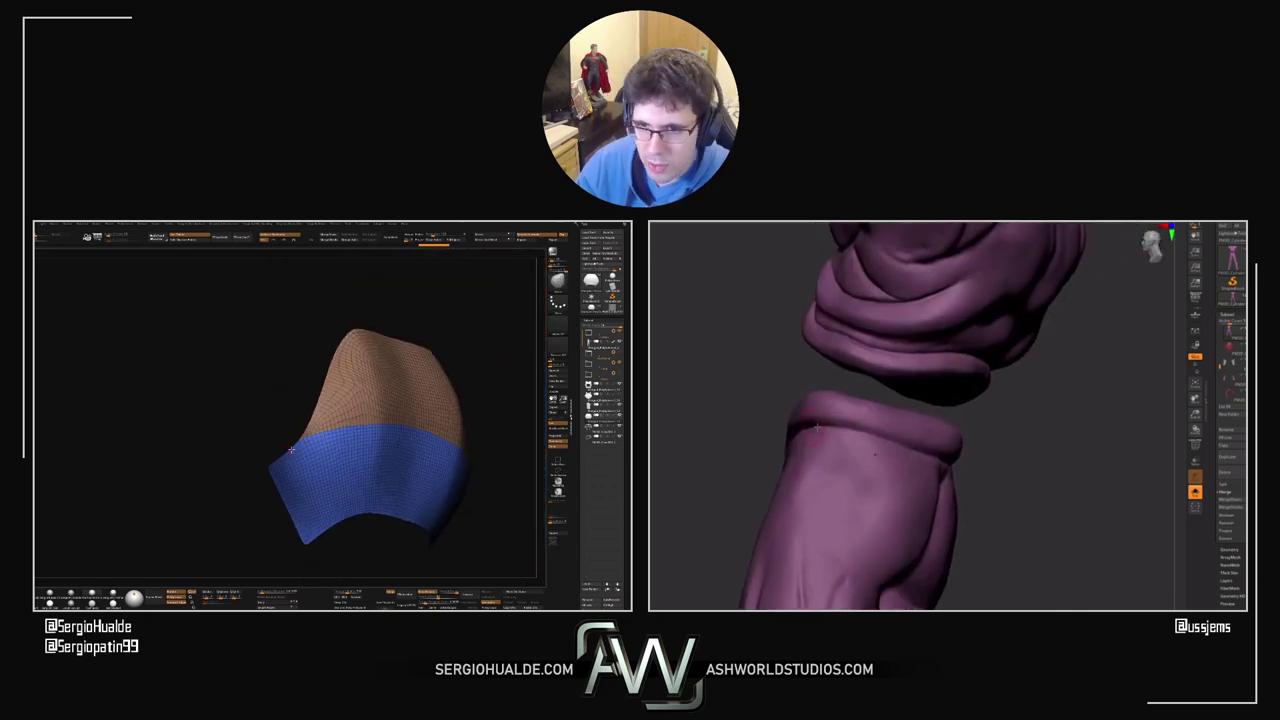
Step: Isolate the lower blue polygroup of the two-band curved plate in the armour scene
mouse_move(291, 450)
right_mouse_down()
mouse_move(316, 487)
mouse_move(314, 463)
mouse_move(306, 476)
right_mouse_up()
left_click(330, 479, "ctrl+shift")
right_click_drag(306, 476, 317, 445, "alt")
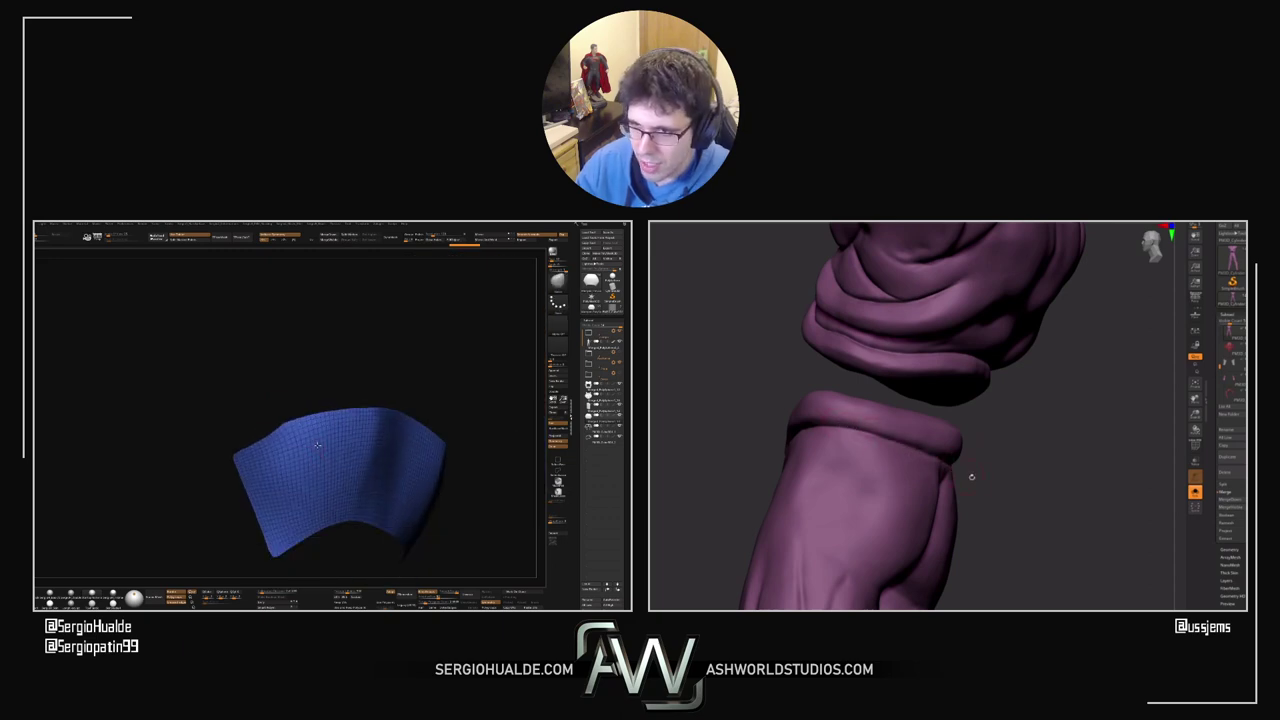
Step: Show the whole two-band plate again with its outer corner in close-up, and view the purple clothing from behind
left_click_drag(971, 477, 1050, 470)
right_click_drag(317, 445, 316, 443, "ctrl")
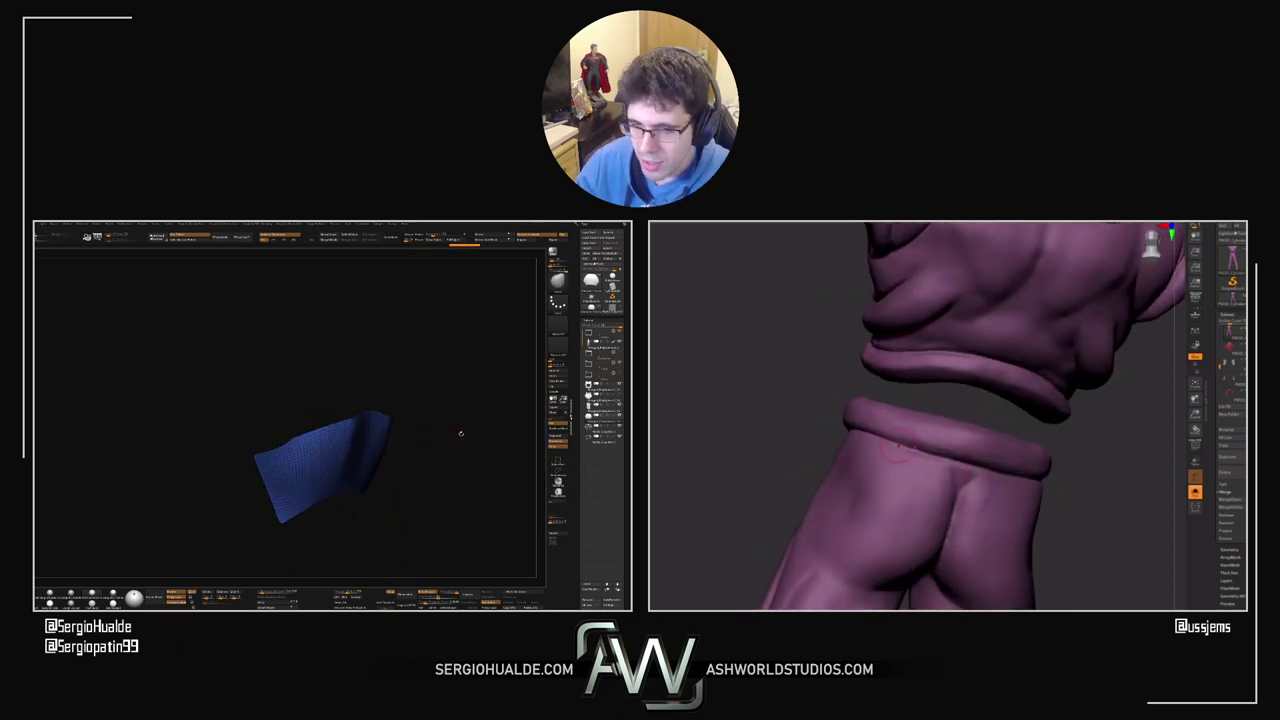
right_click_drag(461, 434, 446, 434)
left_click_drag(811, 429, 850, 434)
mouse_move(353, 431)
right_mouse_down("alt")
mouse_move(361, 458)
mouse_move(360, 437)
right_mouse_up("alt")
left_click(297, 486, "ctrl+shift")
right_click_drag(306, 484, 317, 460, "ctrl")
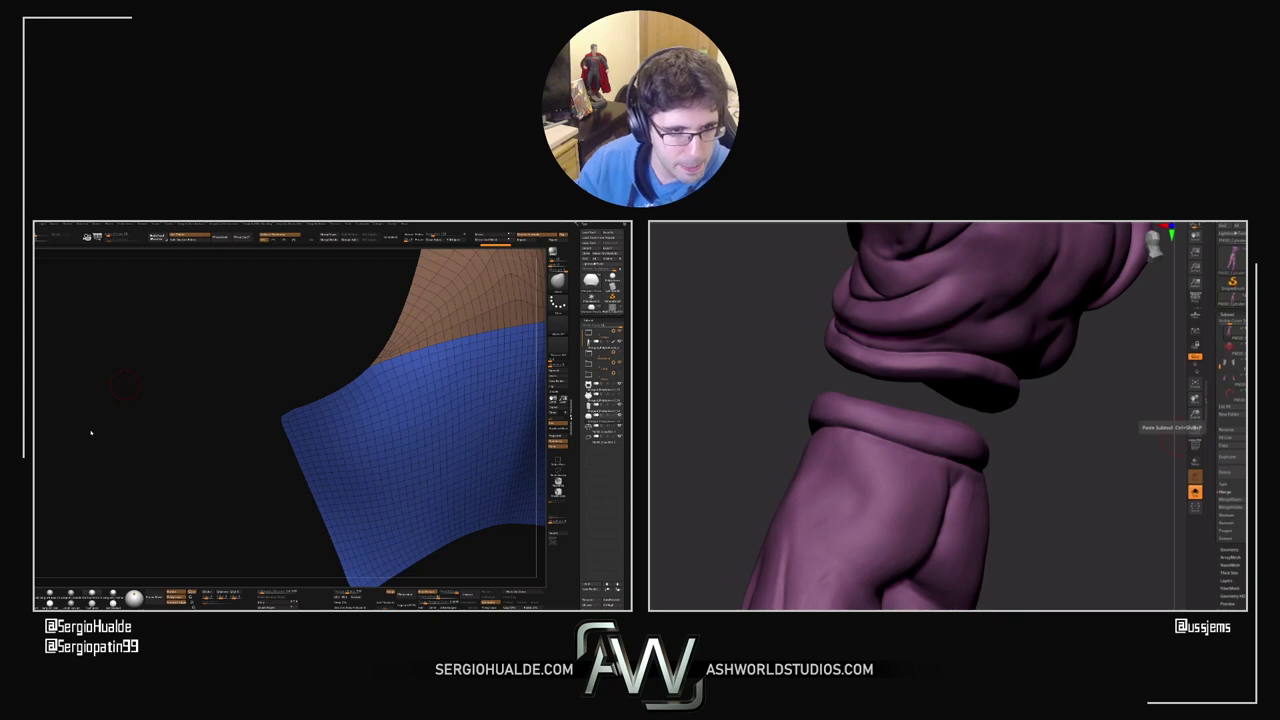
right_click_drag(276, 473, 284, 440)
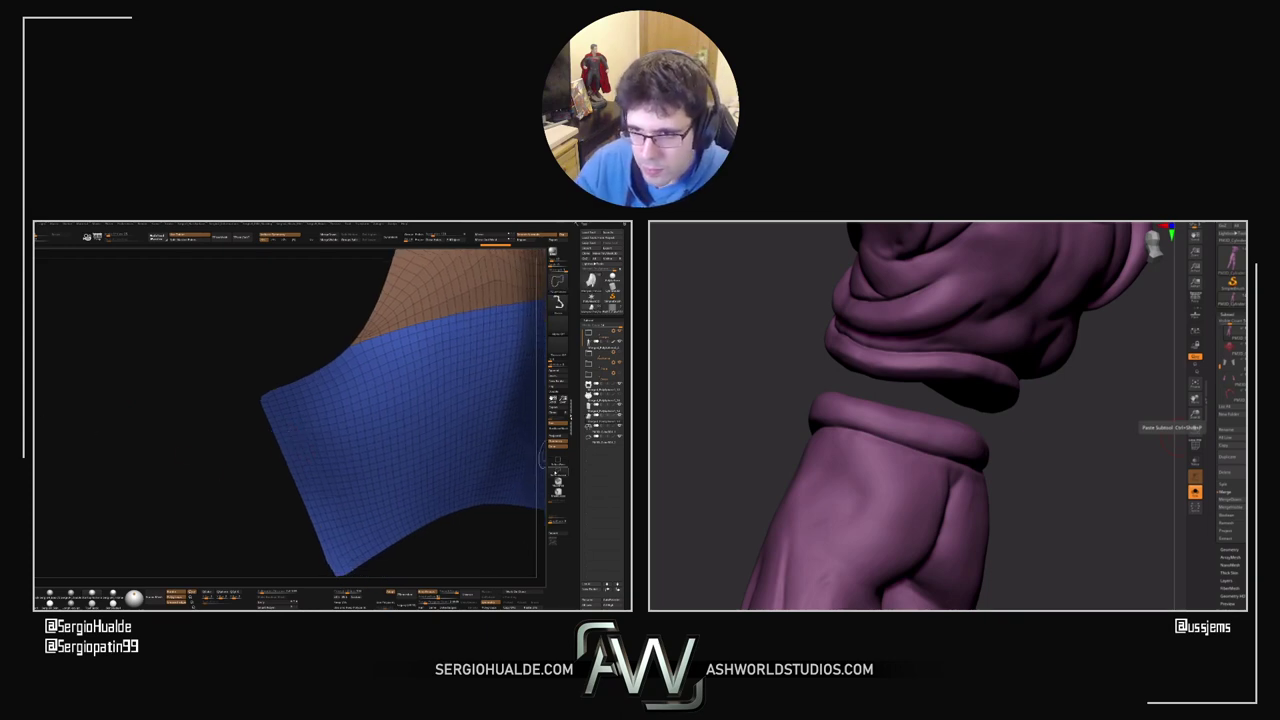
left_click(287, 452, "ctrl+shift")
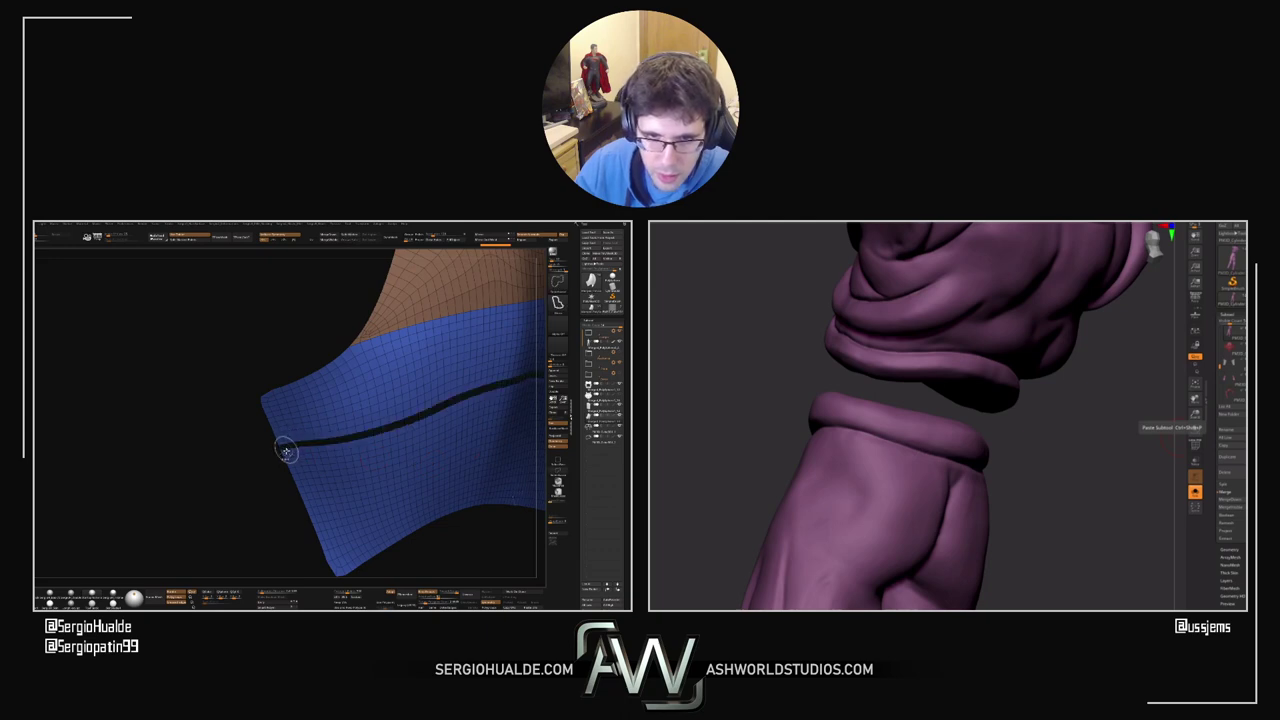
right_click_drag(321, 471, 288, 440, "alt")
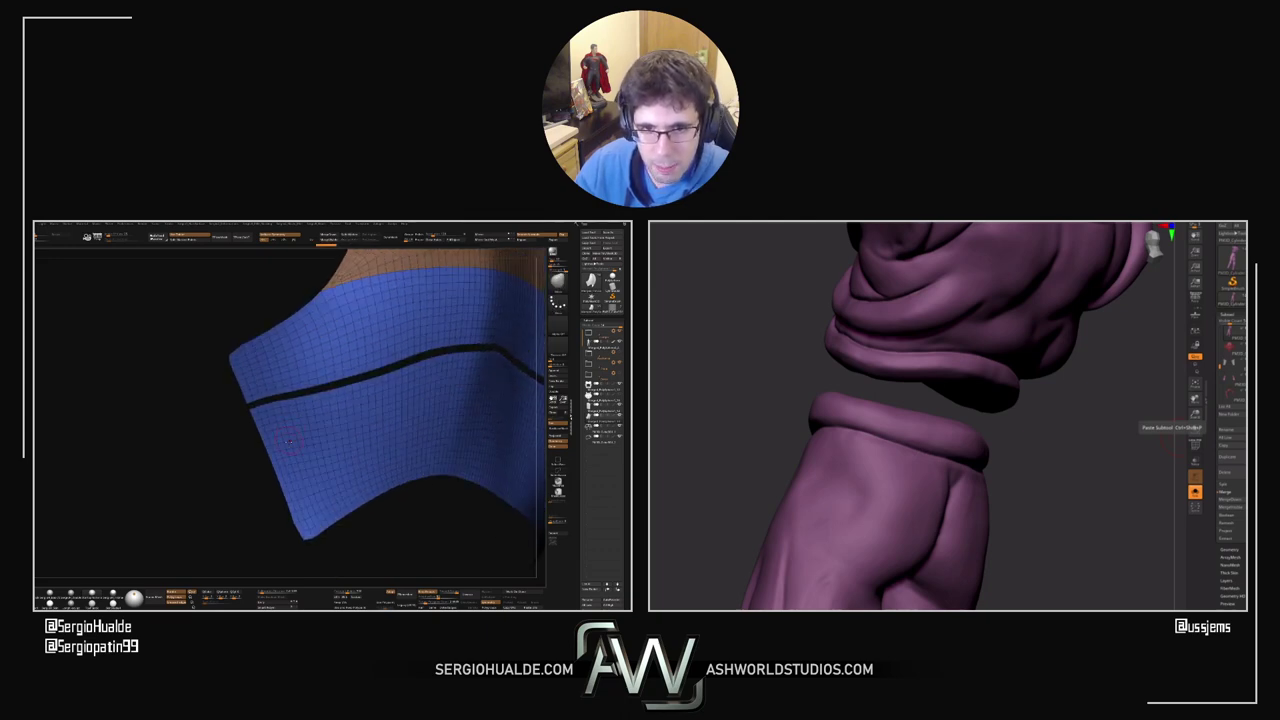
key("ctrl+shift")
left_click(273, 449, "ctrl+shift")
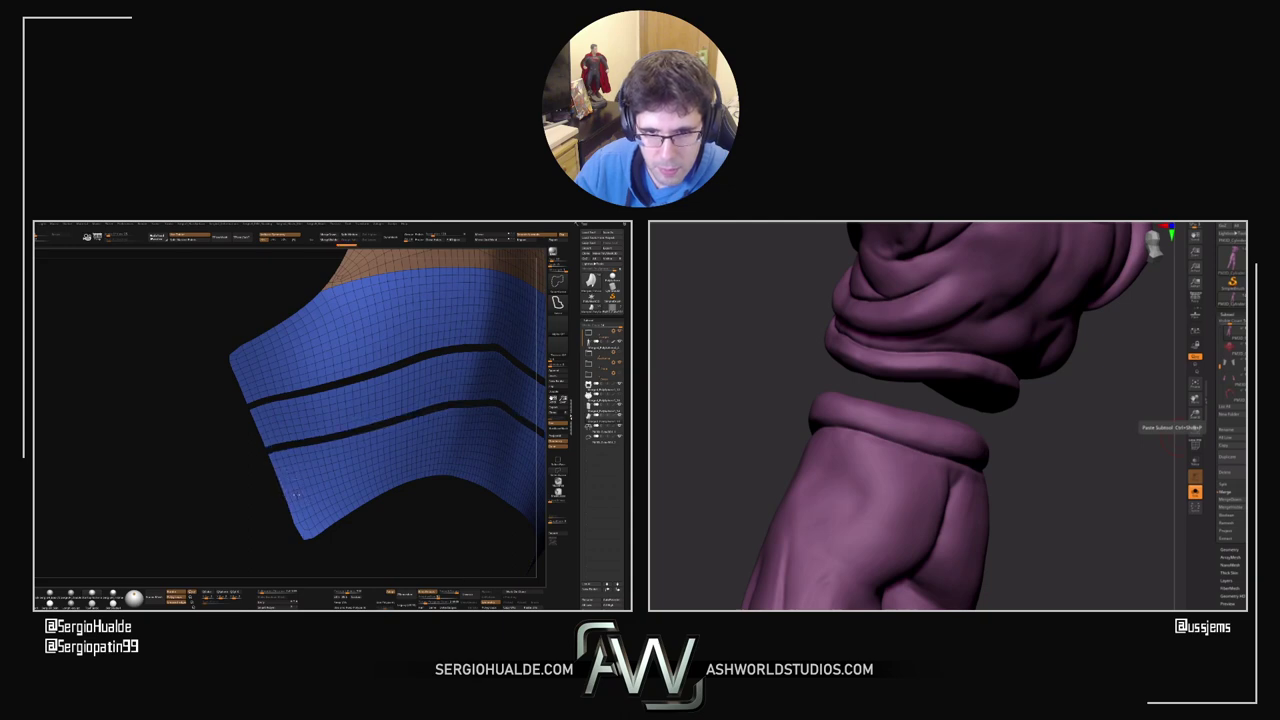
mouse_move(297, 497)
right_mouse_down()
mouse_move(325, 495)
mouse_move(303, 427)
mouse_move(300, 480)
right_mouse_up()
key("ctrl+z")
key("ctrl+z")
key("ctrl+z")
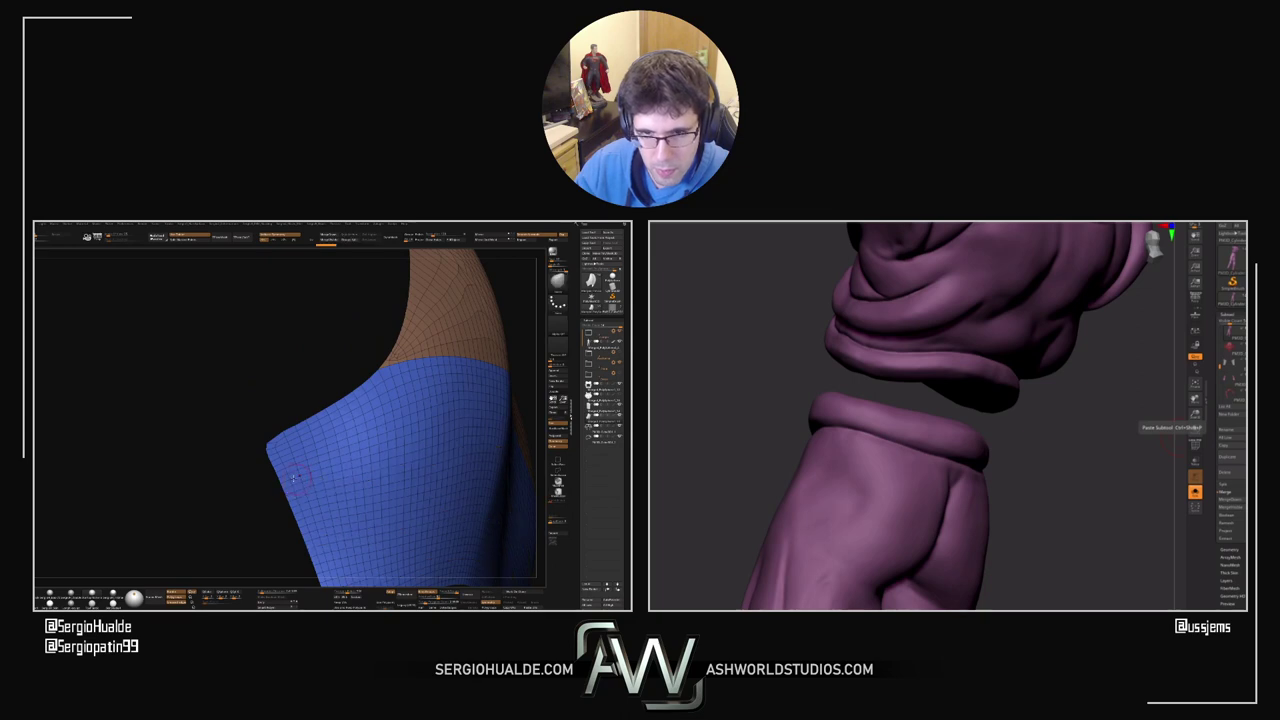
key("ctrl+z")
Step: Try to hide a strip of edge loops across the blue band and give it its own polygroup
left_click(291, 489, "ctrl+shift")
mouse_move(292, 488)
right_mouse_down("ctrl")
mouse_move(295, 423)
mouse_move(340, 492)
mouse_move(310, 450)
mouse_move(375, 432)
mouse_move(392, 411)
mouse_move(310, 415)
mouse_move(294, 471)
mouse_move(289, 458)
mouse_move(262, 470)
mouse_move(272, 496)
right_mouse_up("ctrl")
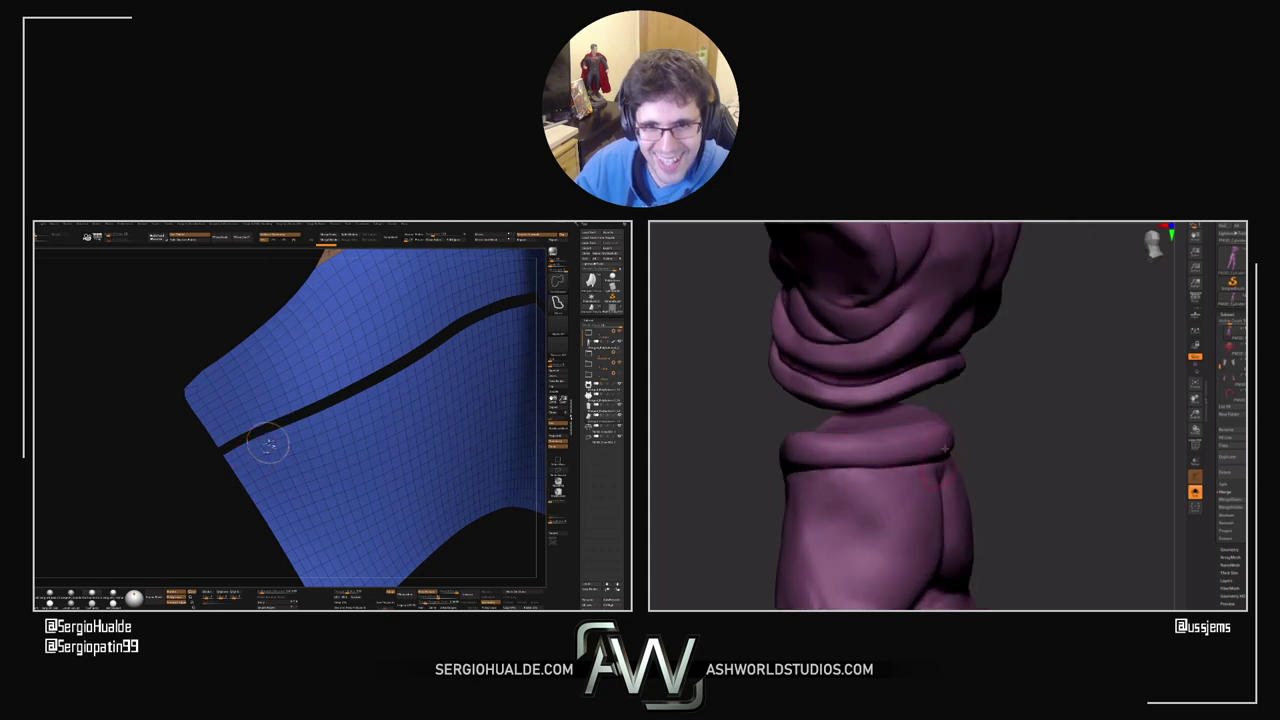
left_click(272, 438, "ctrl+shift")
left_click(277, 446, "ctrl+shift")
left_click(282, 456, "ctrl+shift")
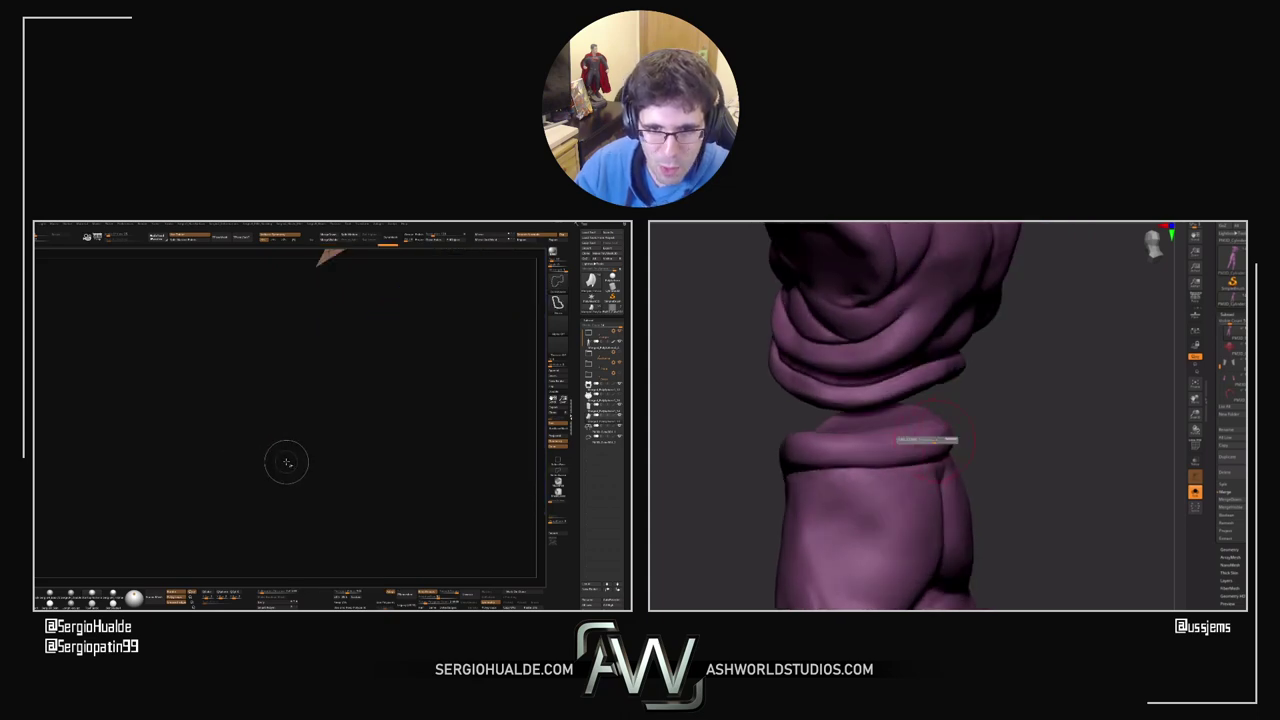
key("ctrl+z")
left_click_drag(287, 460, 304, 493)
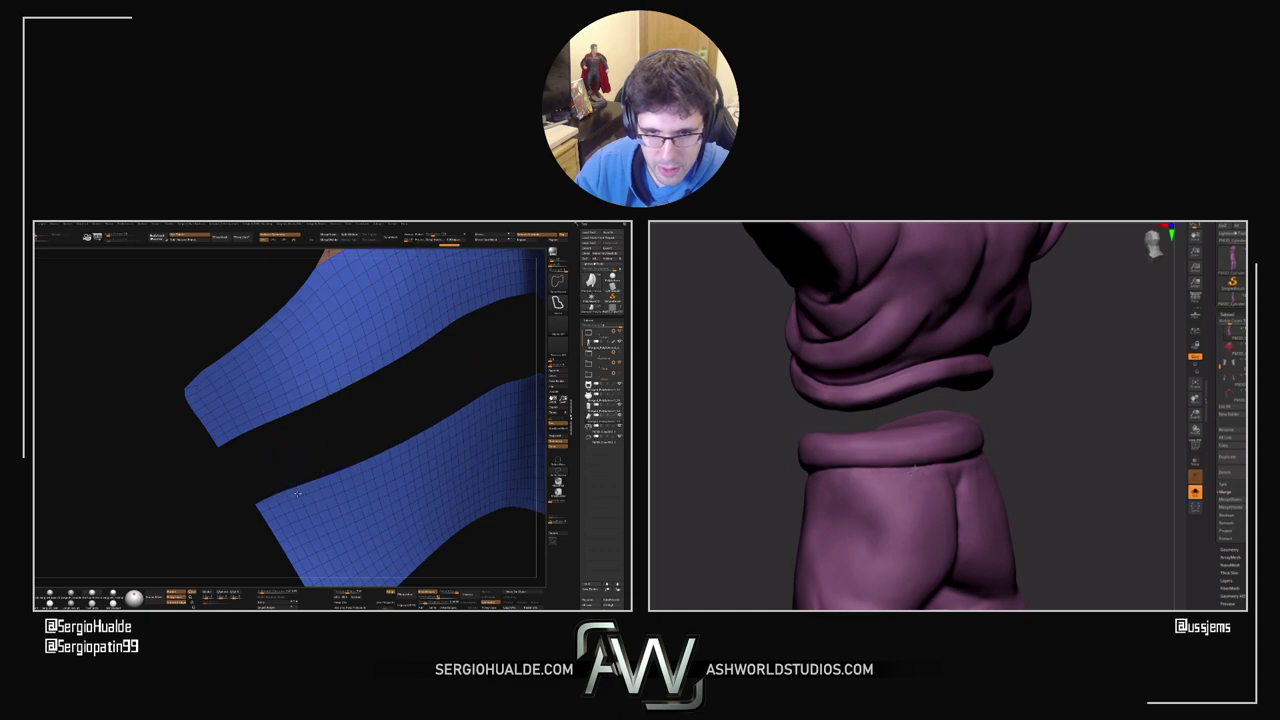
right_click_drag(309, 509, 299, 443, "ctrl")
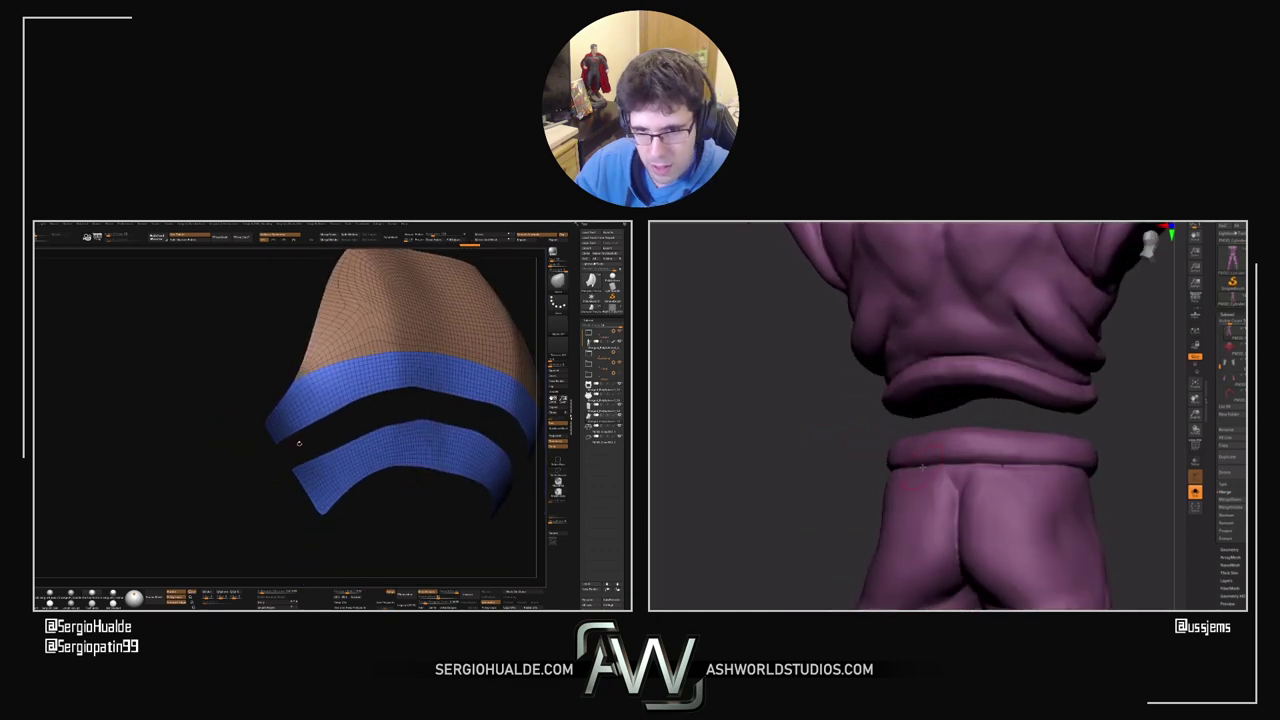
key("ctrl+z")
left_click_drag(304, 444, 322, 457)
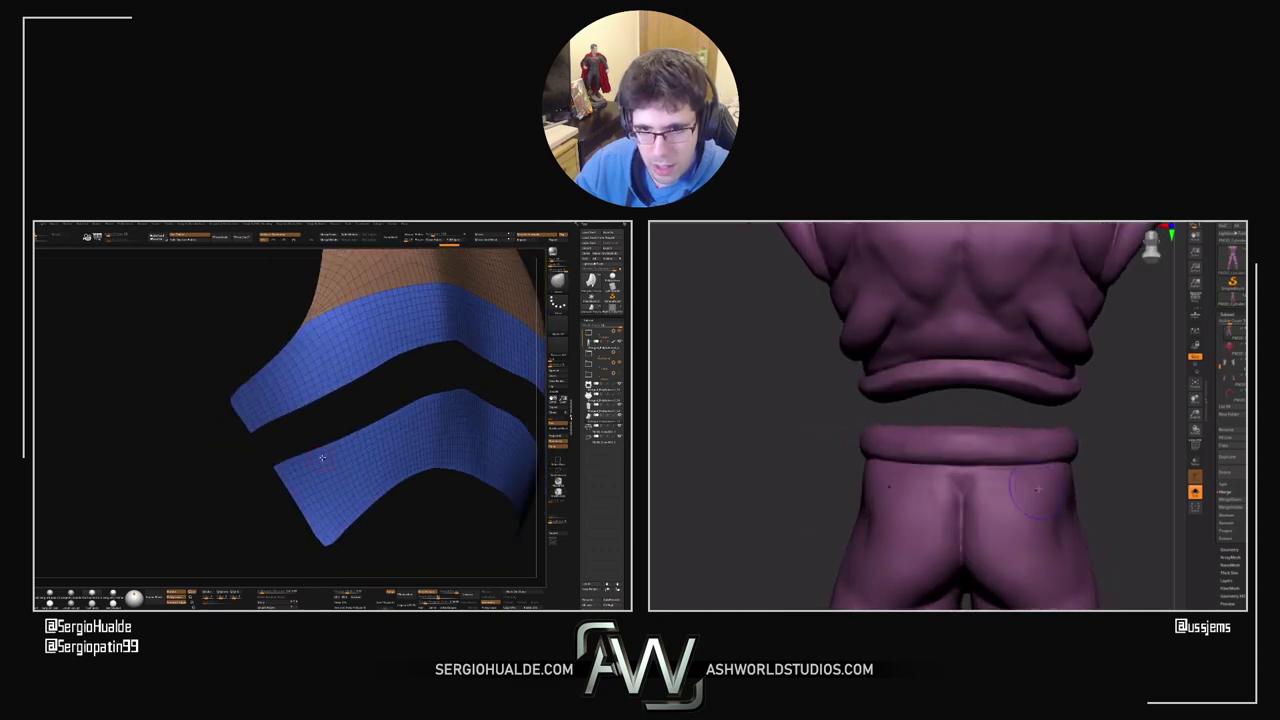
left_click(273, 504, "ctrl+shift")
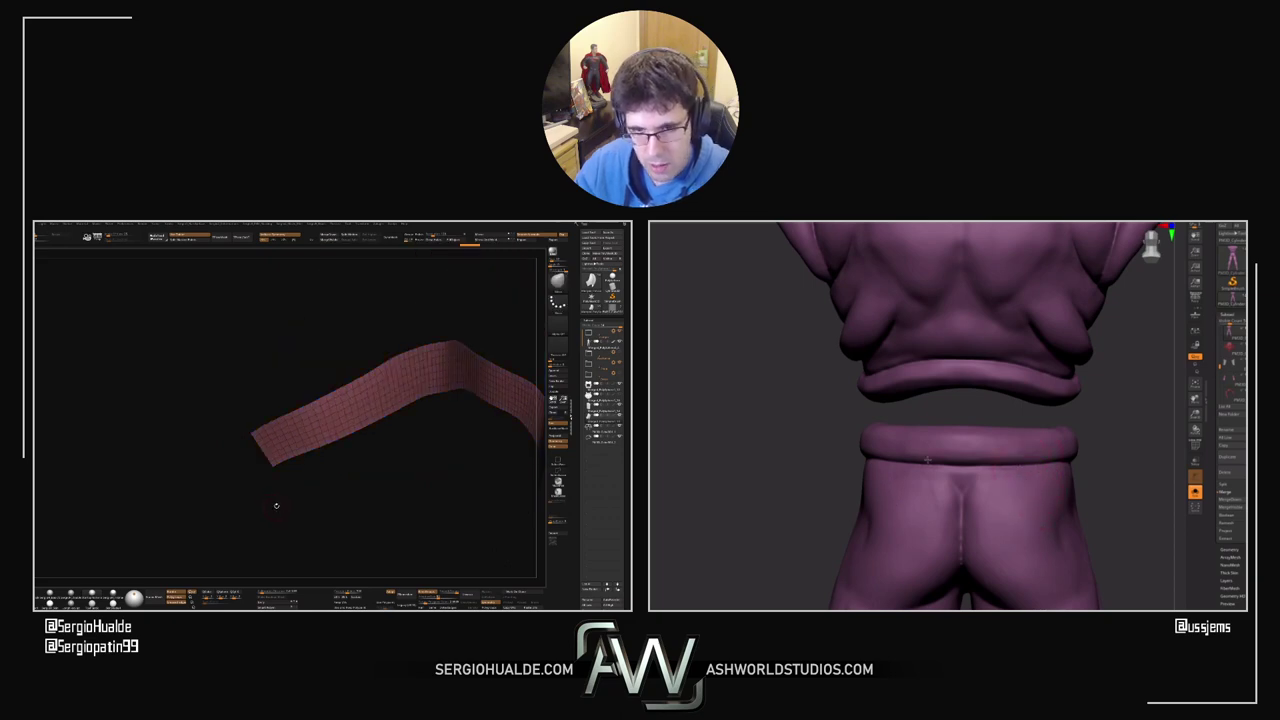
left_click(276, 505, "ctrl+shift")
left_click_drag(276, 505, 312, 503)
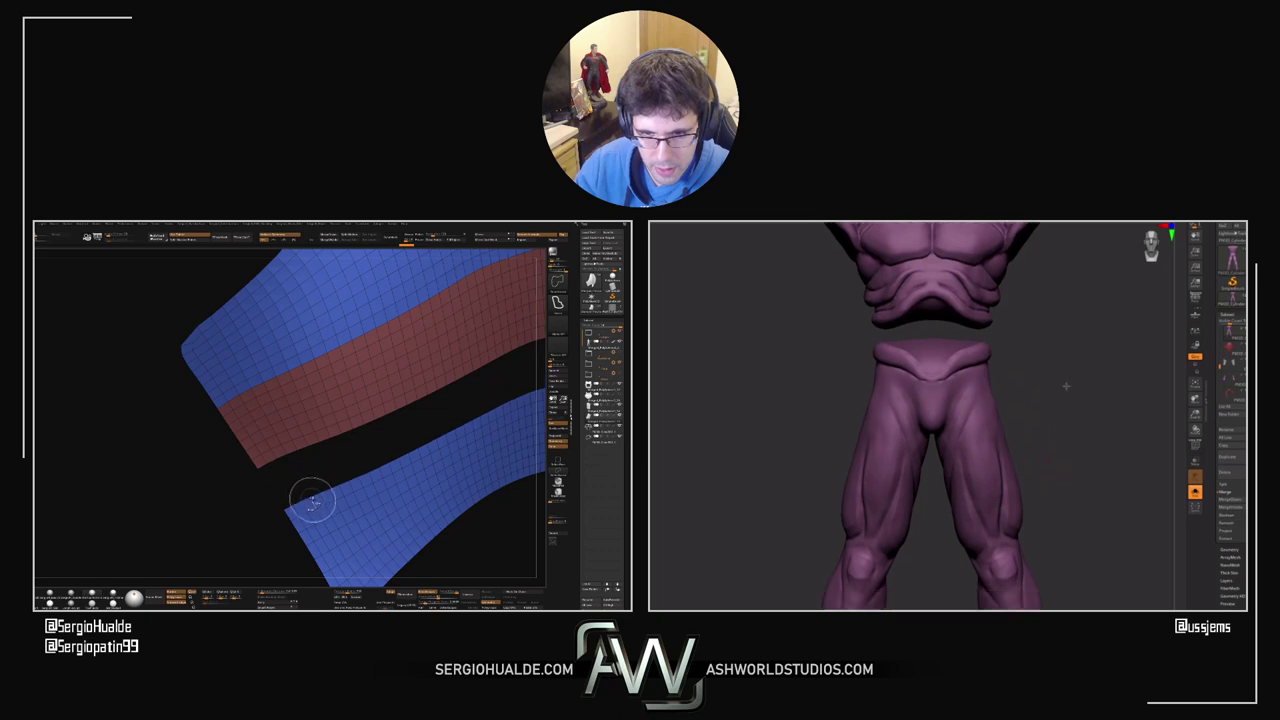
Step: Try to turn the next edge loops further down the blue band into a second polygroup strip, and regroup it
left_click(313, 504, "ctrl+shift")
left_click(321, 514, "ctrl+shift")
key("ctrl+z")
left_click(324, 521, "ctrl+shift")
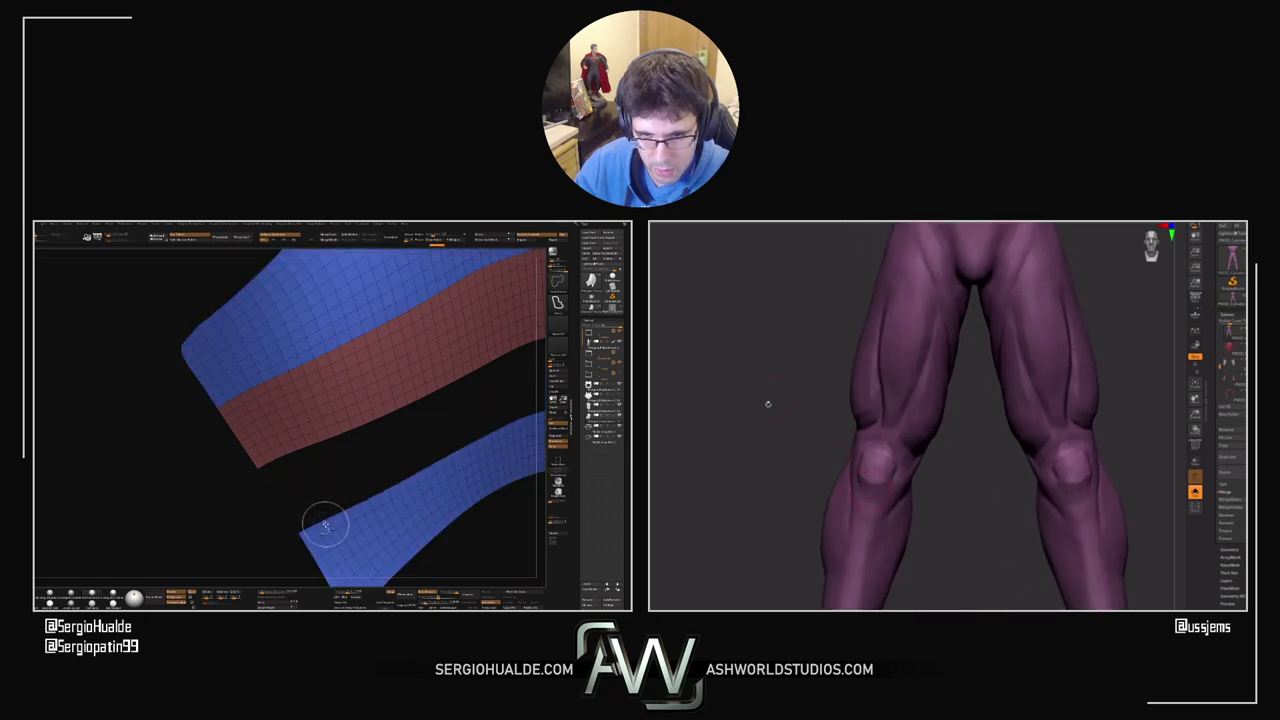
left_click(330, 533, "ctrl+shift")
left_click_drag(330, 533, 342, 452, "alt")
key("ctrl+w")
left_click(258, 513, "ctrl+shift")
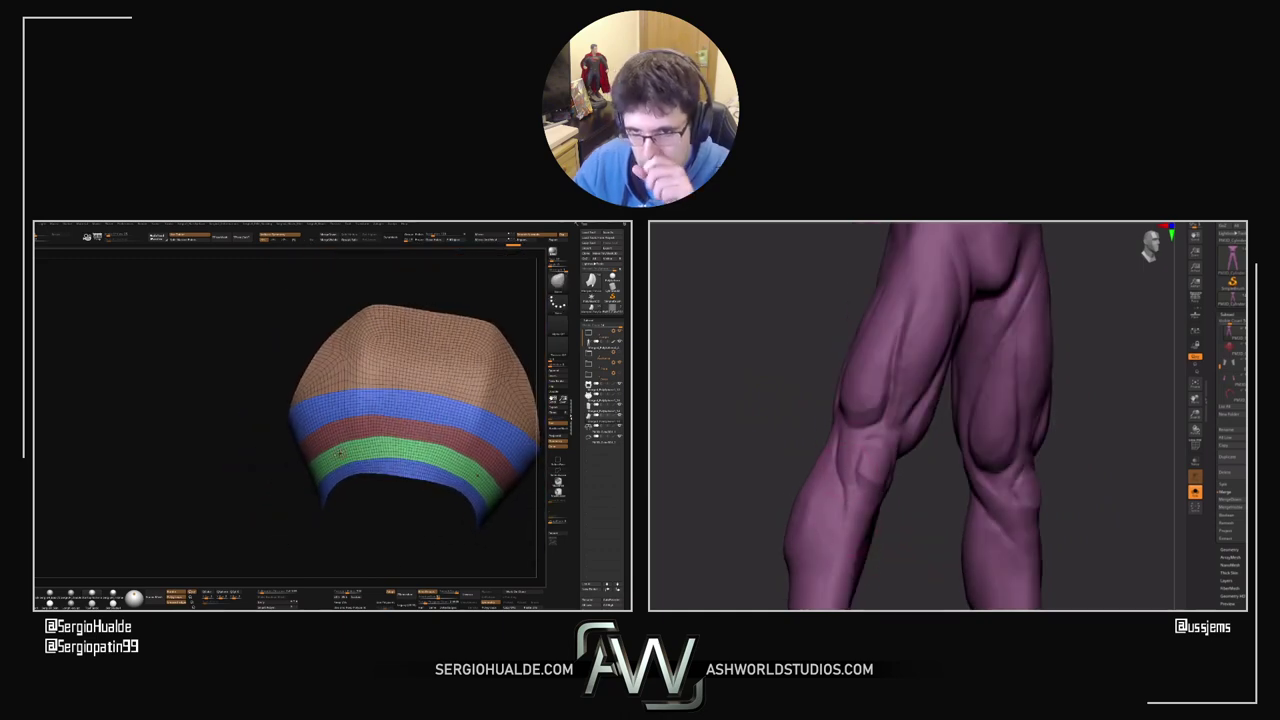
left_click(330, 472, "ctrl+shift")
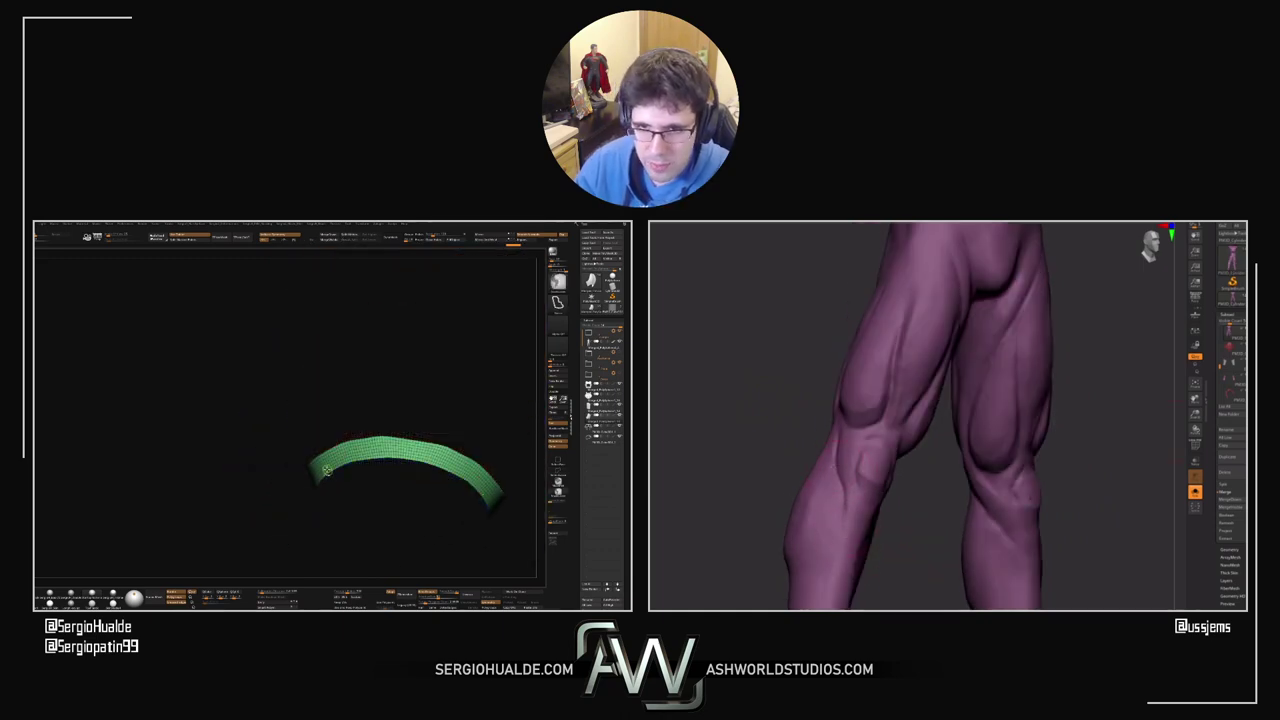
key("ctrl+w")
left_click(325, 473, "ctrl+shift")
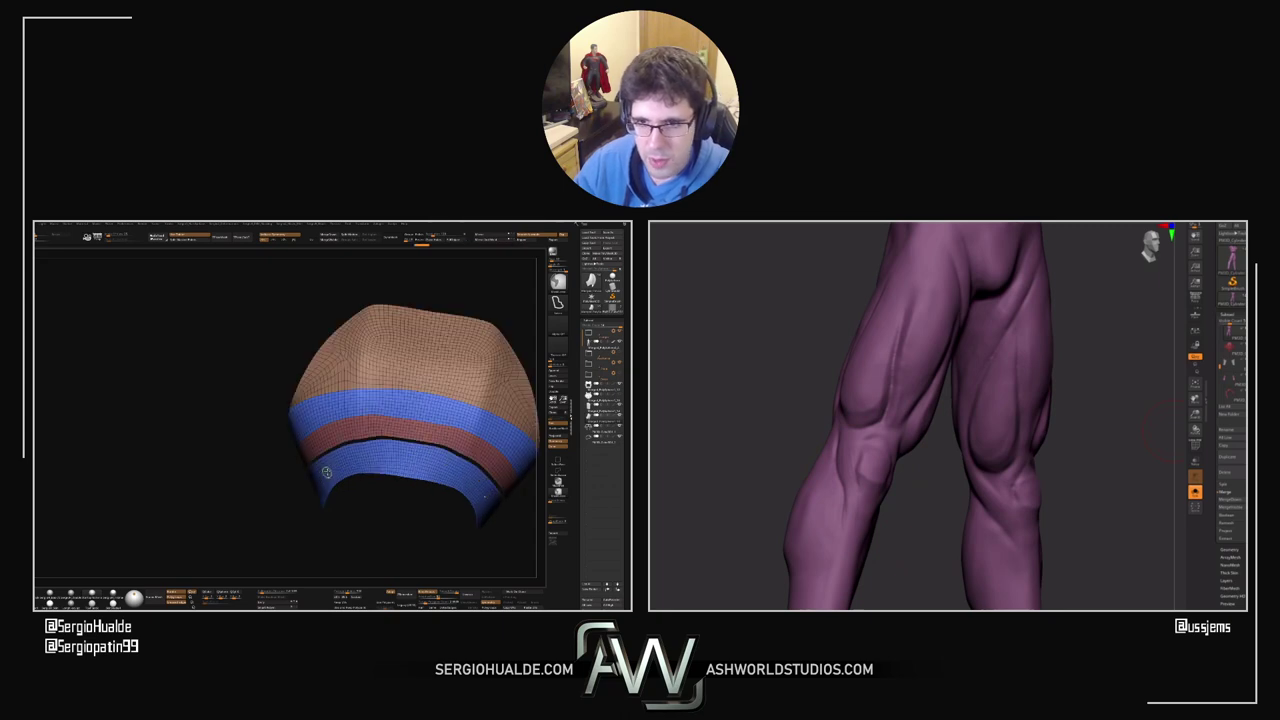
Step: Undo the strip polygroups back to the plate's single blue lower band
left_click(381, 404, "ctrl+shift")
left_click(380, 404, "ctrl+shift")
key("ctrl+z")
key("ctrl+z")
key("ctrl+z")
key("ctrl+z")
key("ctrl+z")
key("ctrl+z")
key("ctrl+z")
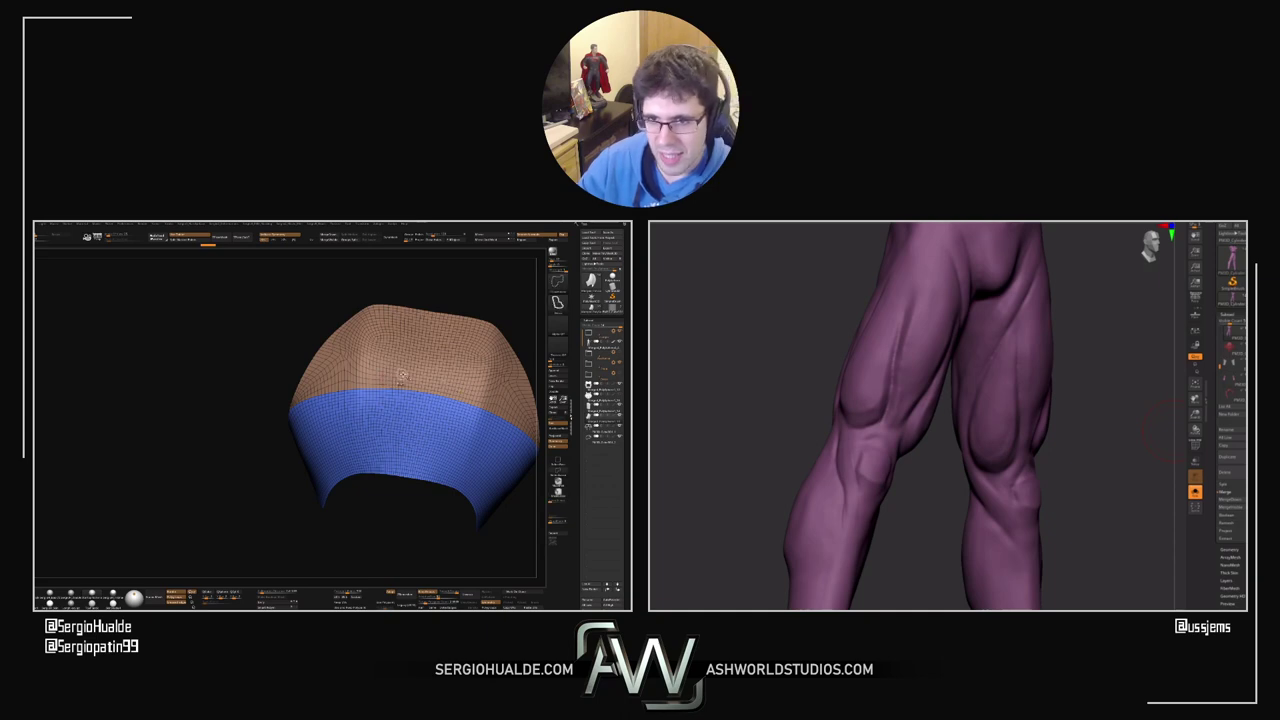
Step: Isolate the plate's blue lower band and split the brown upper part off from it
left_click(383, 380, "ctrl+shift")
left_click(279, 320, "ctrl+shift")
left_click(350, 239)
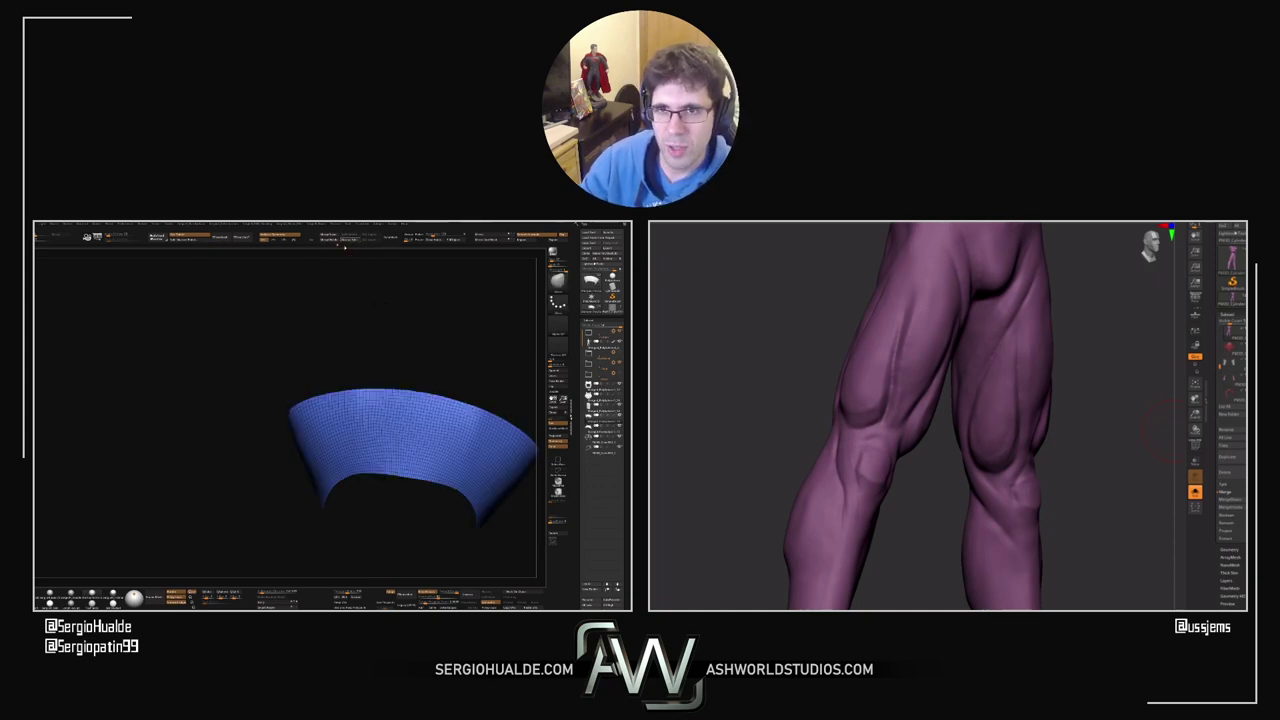
left_click_drag(362, 370, 358, 345, "alt")
mouse_move(362, 395)
left_mouse_down()
mouse_move(363, 445)
mouse_move(362, 412)
mouse_move(345, 449)
left_mouse_up()
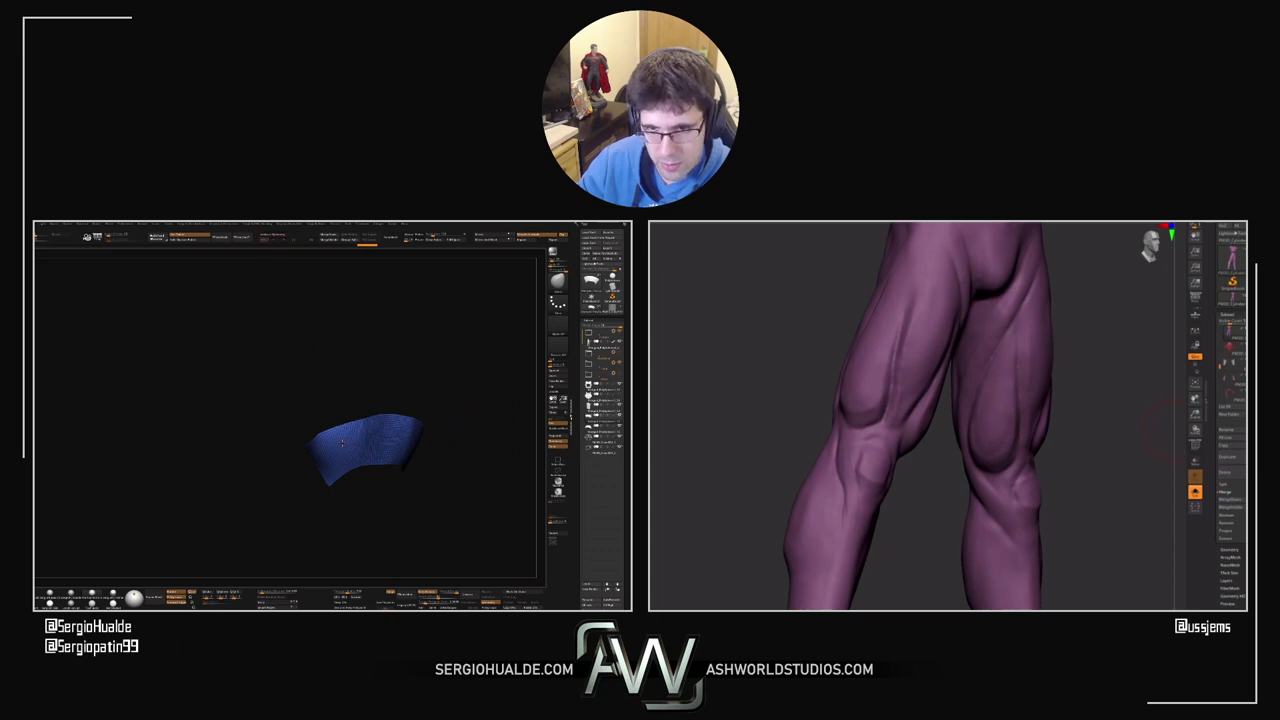
Step: Slice the blue plate along a curve following its upper edge to separate an upper polygroup band
key("space")
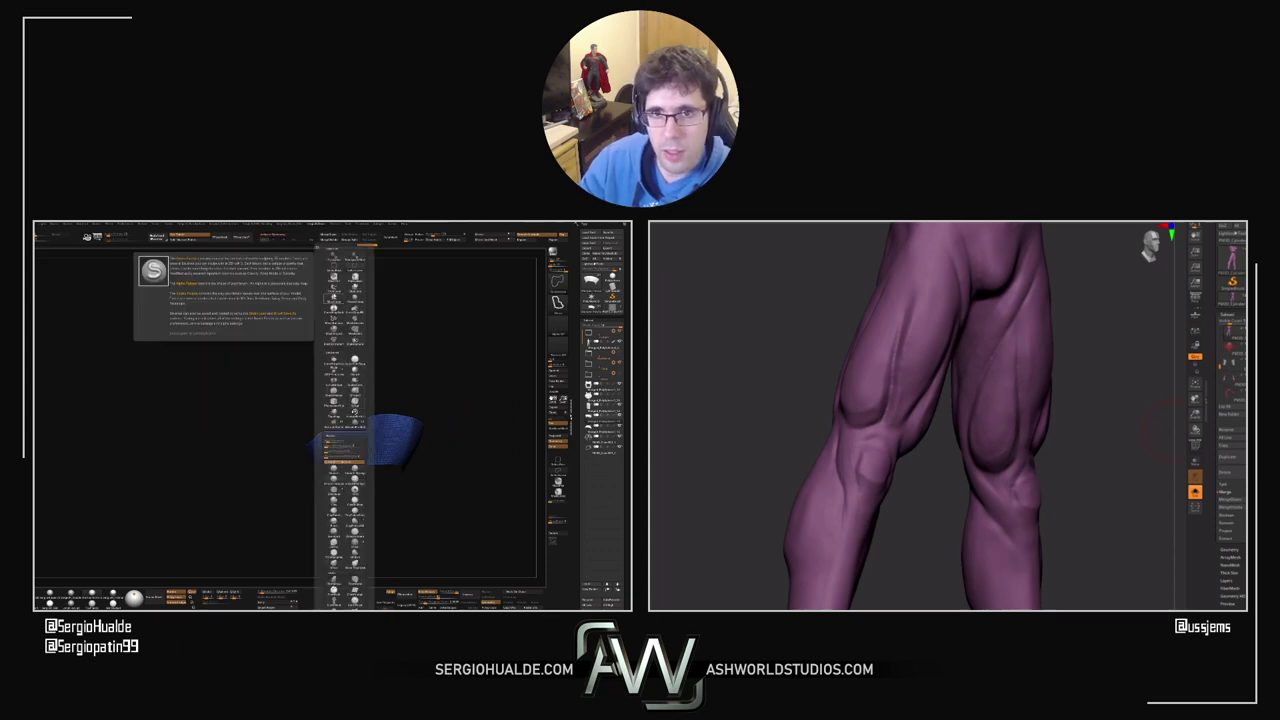
left_click(334, 257)
left_click_drag(296, 470, 325, 453, "ctrl+shift")
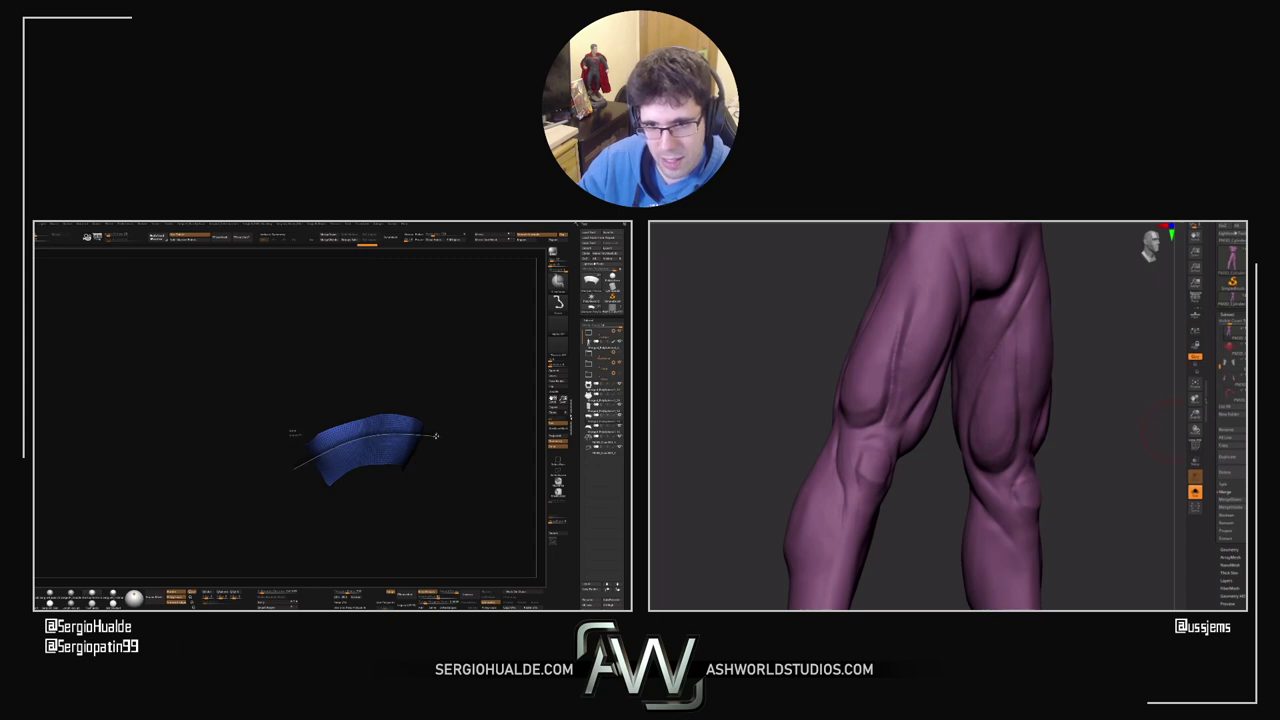
left_click_drag(436, 436, 437, 436, "ctrl+shift")
mouse_move(354, 446)
right_mouse_down()
mouse_move(367, 433)
mouse_move(336, 456)
right_mouse_up()
key("ctrl+z")
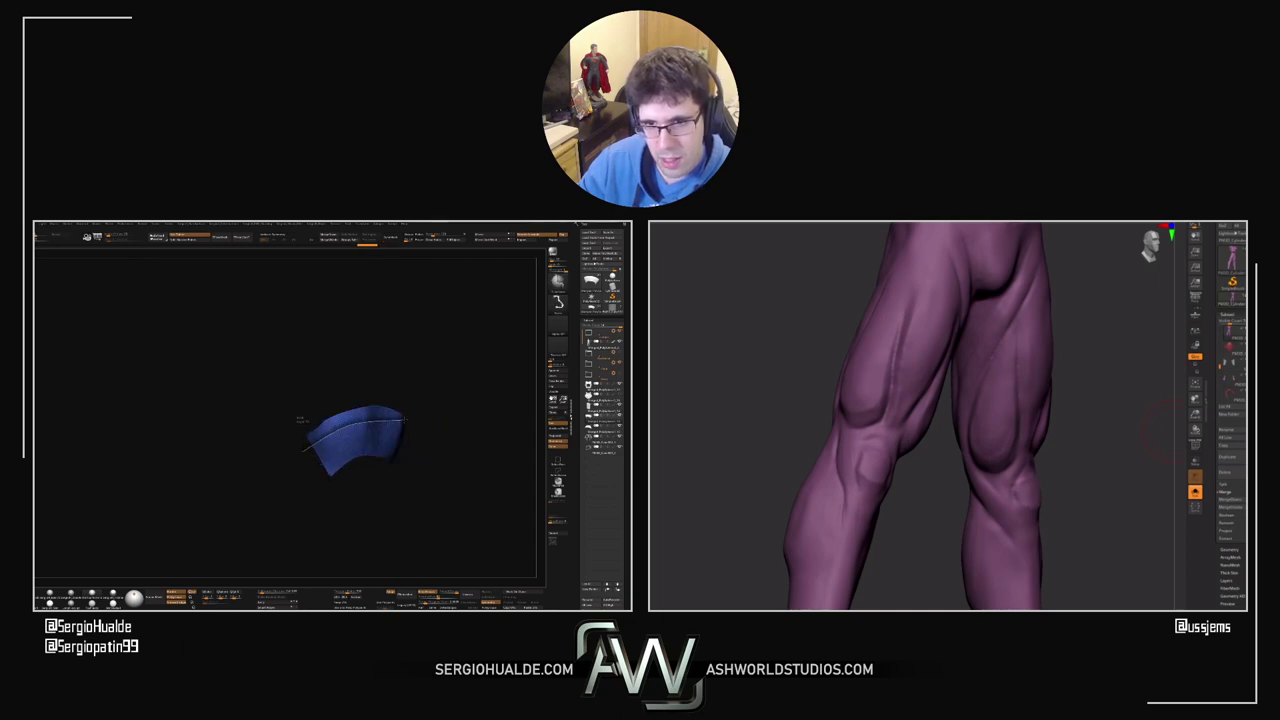
left_click_drag(426, 429, 479, 453, "ctrl+shift")
mouse_move(331, 451)
right_mouse_down()
mouse_move(366, 451)
mouse_move(319, 451)
right_mouse_up()
Step: Cut two more curved slices across the middle and lower part of the plate to divide it into further bands
key("ctrl+shift")
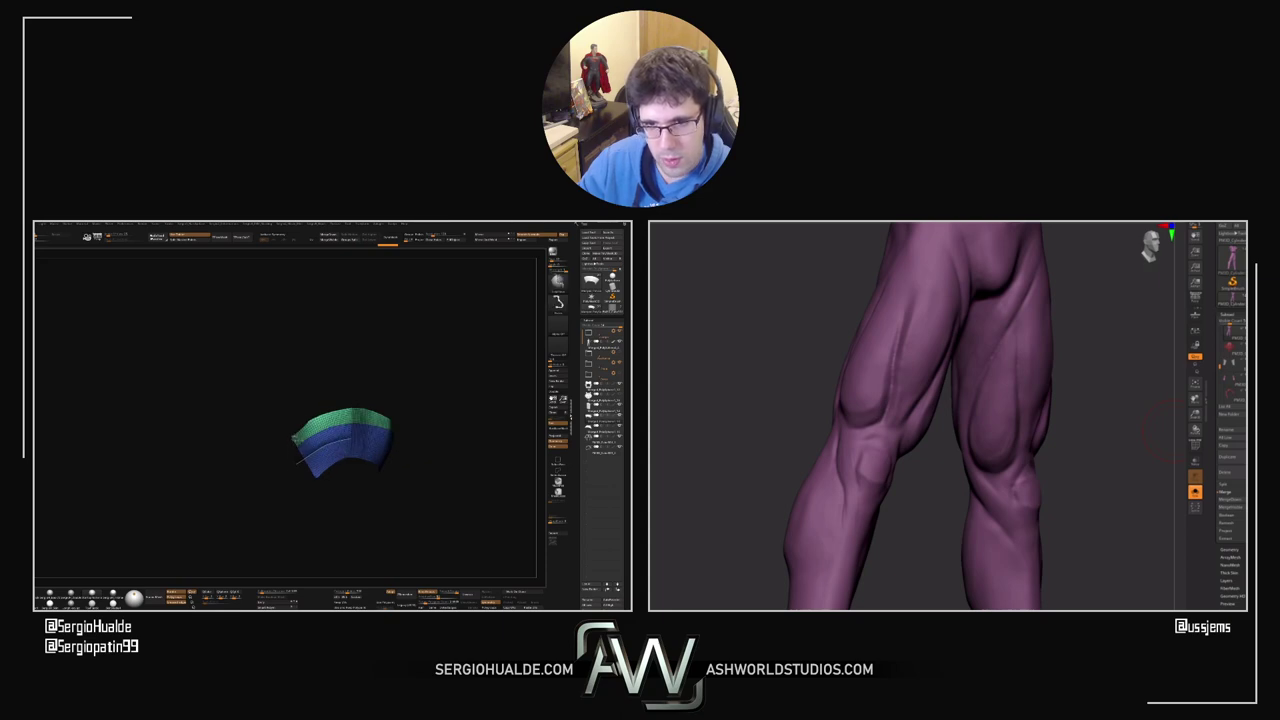
mouse_move(310, 455)
left_mouse_down("ctrl+shift")
mouse_move(383, 438)
mouse_move(418, 449)
mouse_move(408, 441)
mouse_move(401, 454)
left_mouse_up("ctrl+shift")
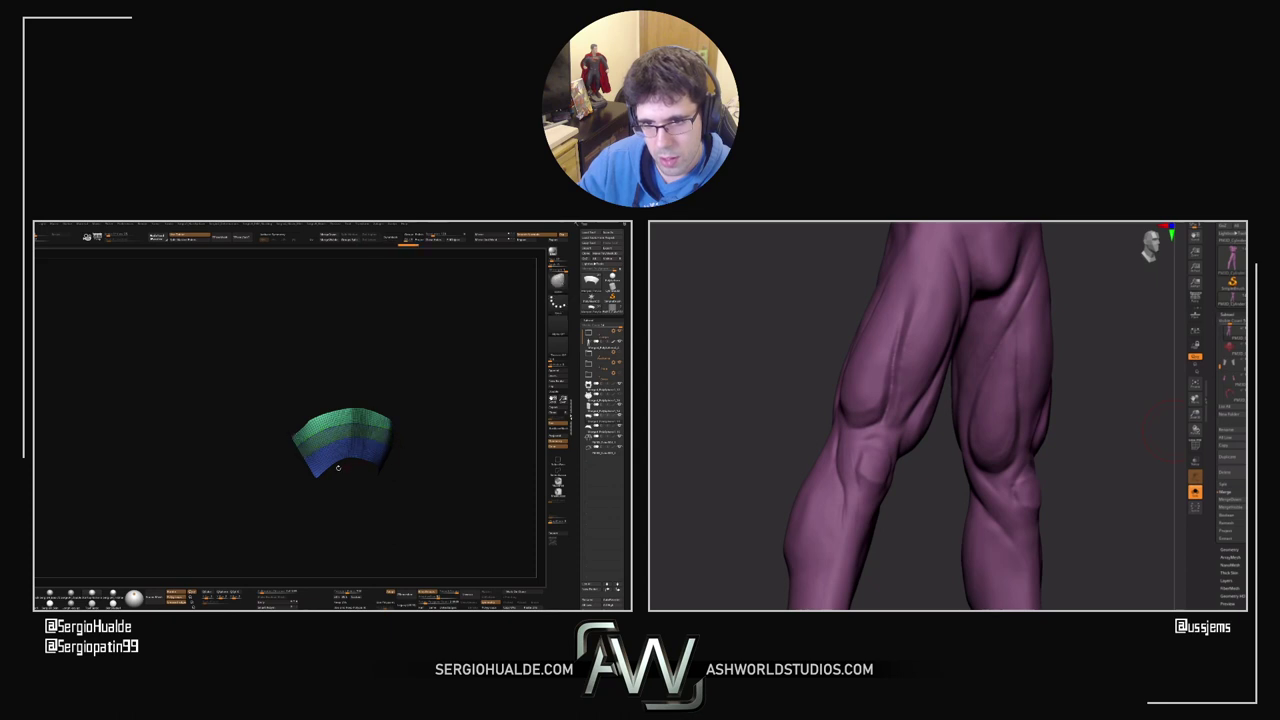
left_click_drag(302, 480, 326, 462, "ctrl+shift")
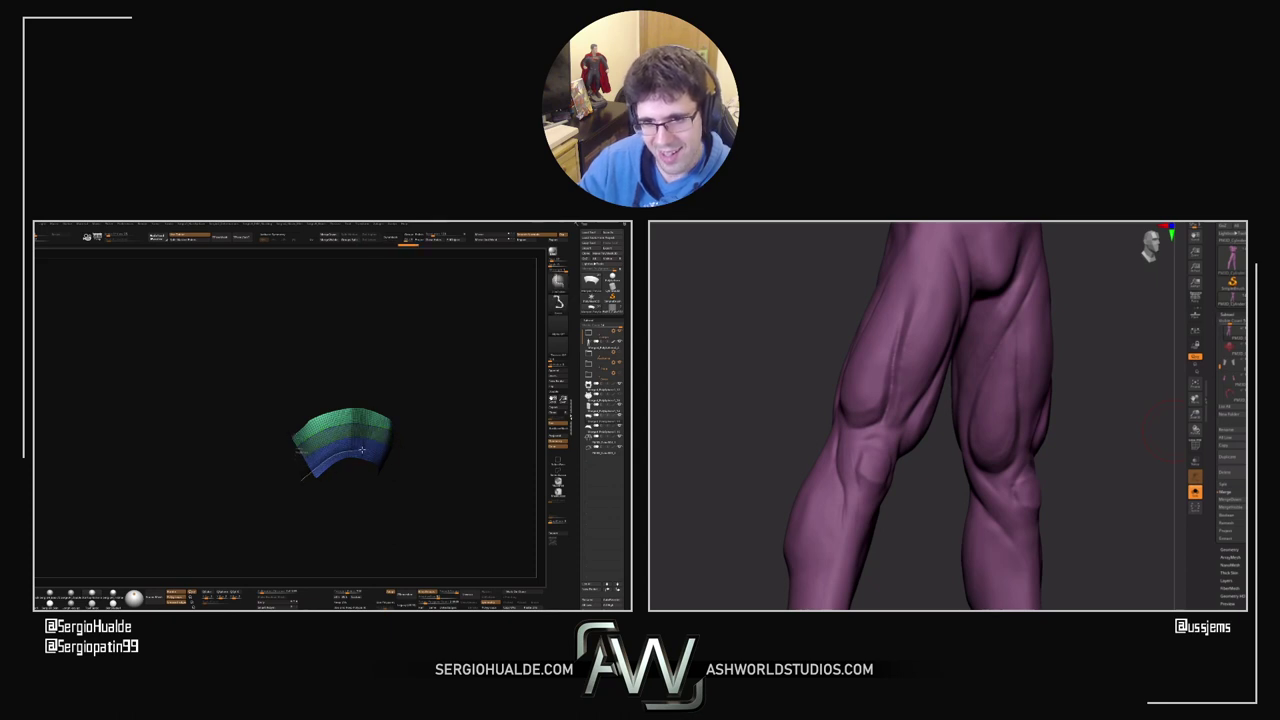
left_click_drag(410, 461, 377, 491, "ctrl+shift")
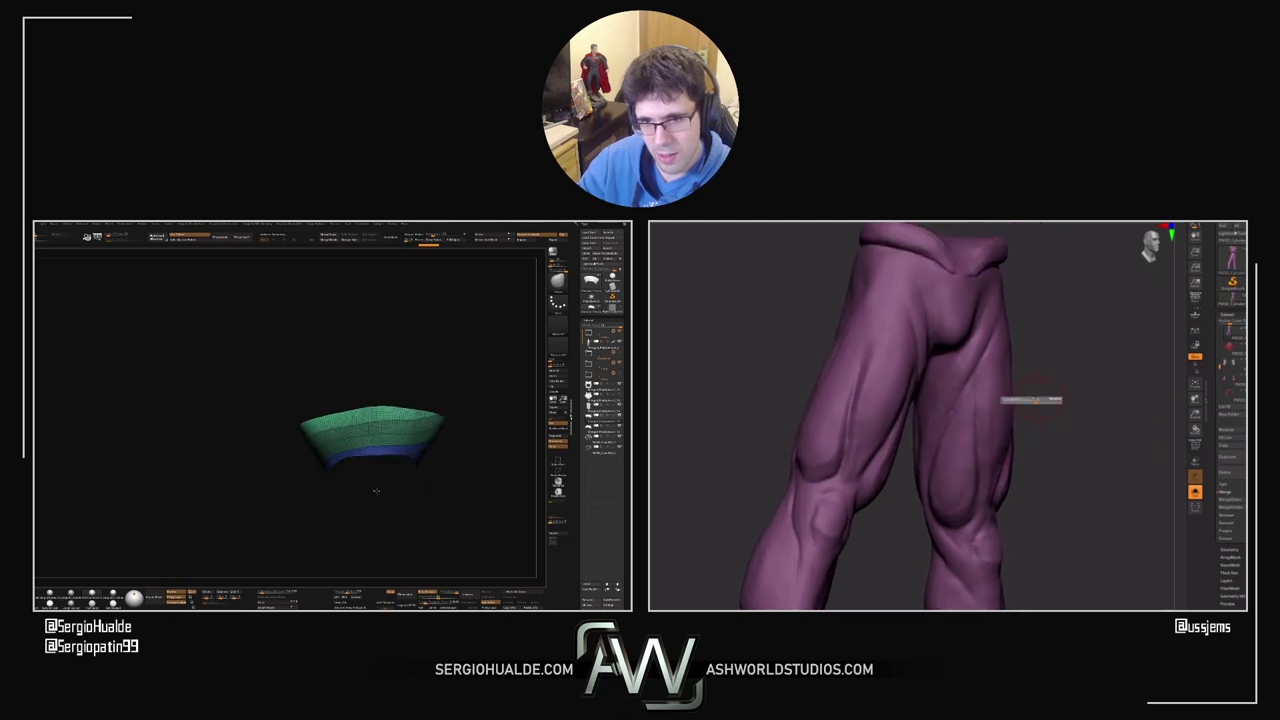
Step: Remesh the sliced plate and smooth the border below its upper band with symmetry on
left_click(486, 236)
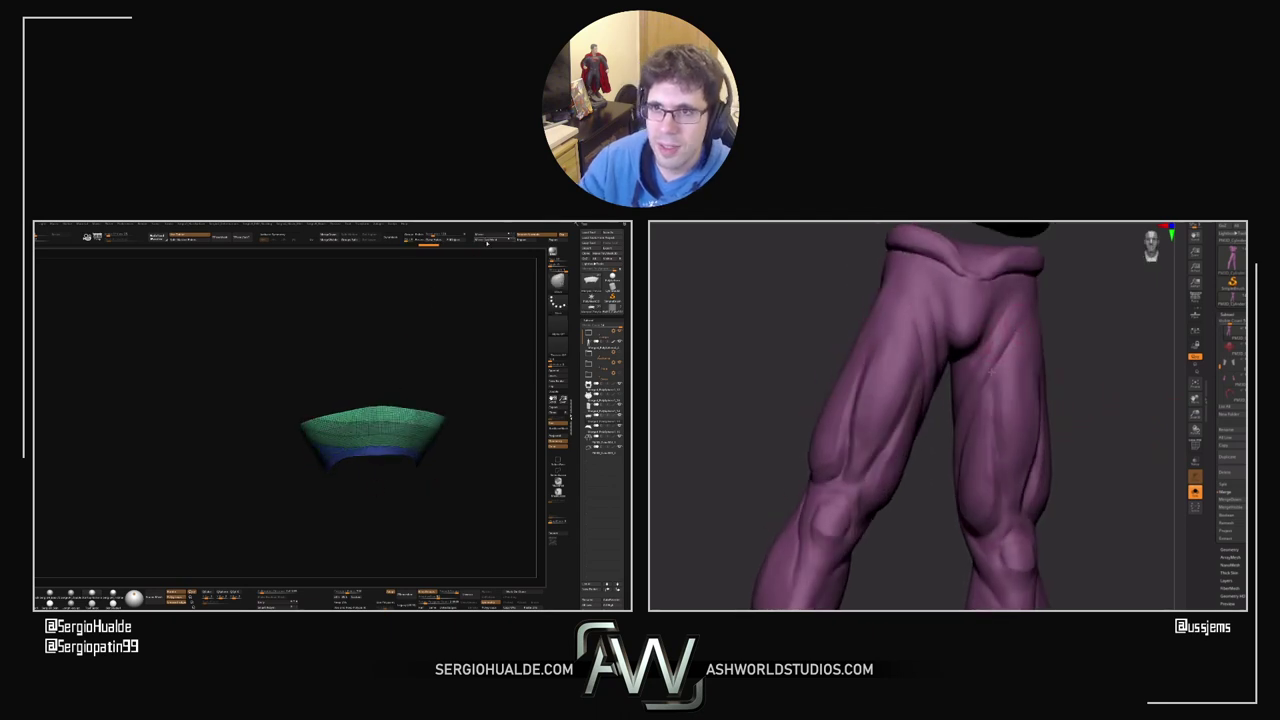
left_click(486, 240)
mouse_move(376, 405)
right_mouse_down("ctrl")
mouse_move(383, 438)
mouse_move(345, 428)
mouse_move(367, 397)
mouse_move(350, 390)
right_mouse_up("ctrl")
key("x")
left_click_drag(372, 389, 379, 396, "shift")
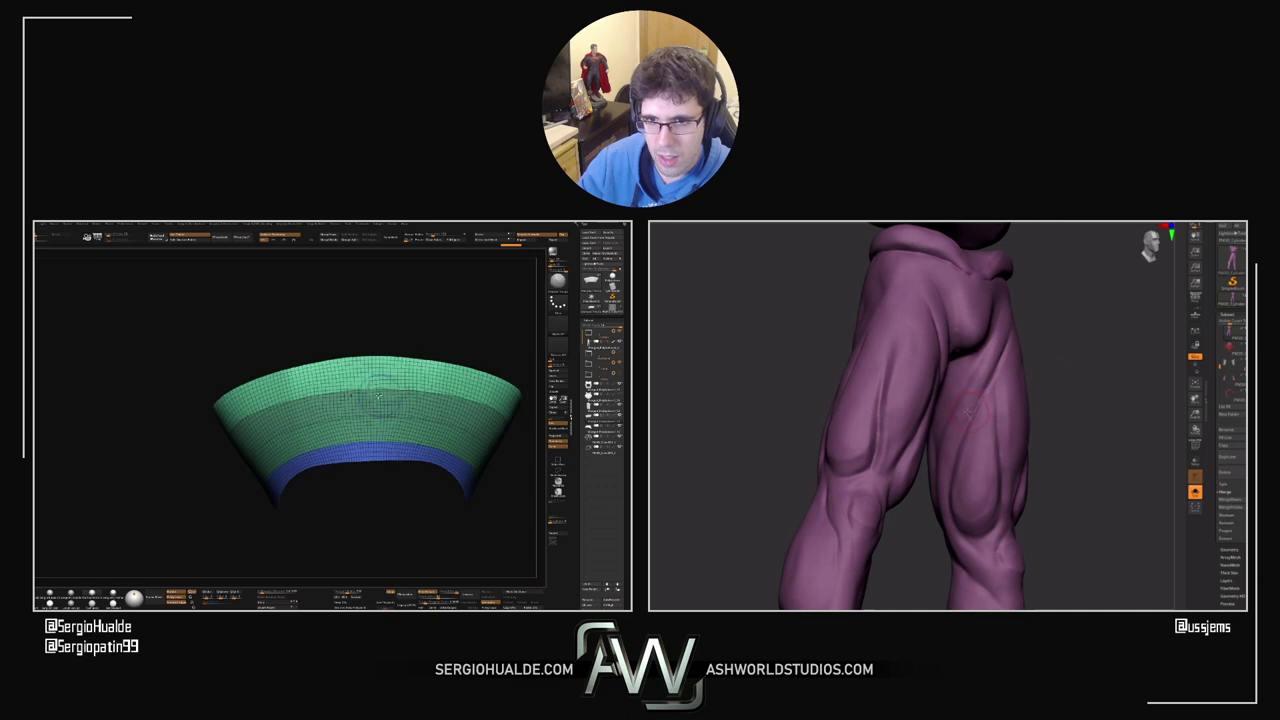
Step: Thicken the remeshed banded plate so it gains an inner surface and side walls
key("space")
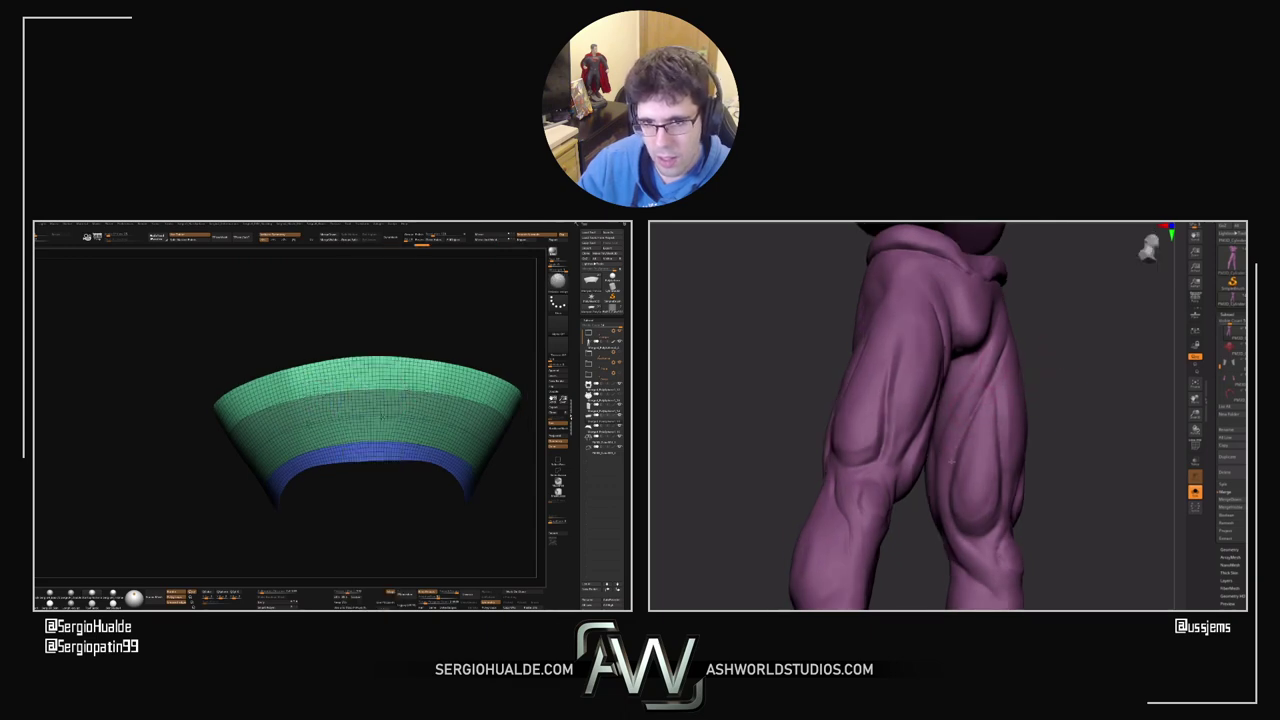
right_click_drag(388, 440, 345, 440)
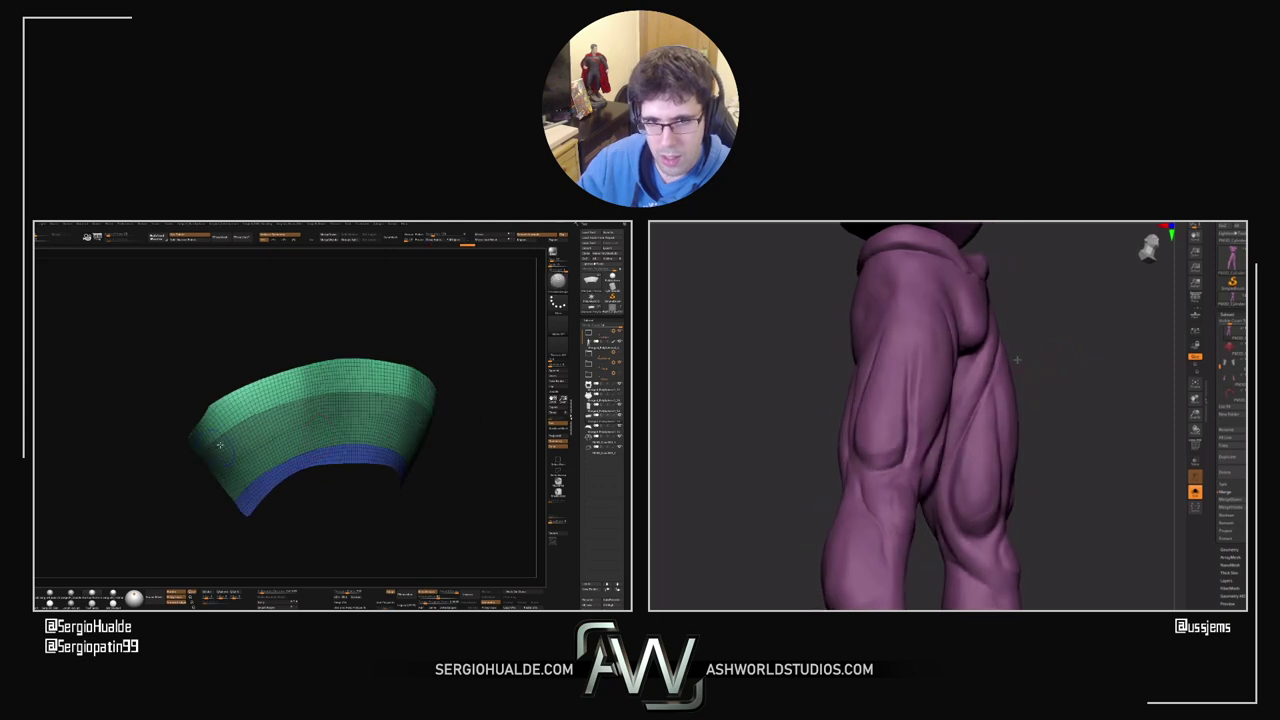
left_click(267, 403, "ctrl+shift")
left_click(267, 403, "ctrl+shift")
left_click_drag(267, 402, 358, 439)
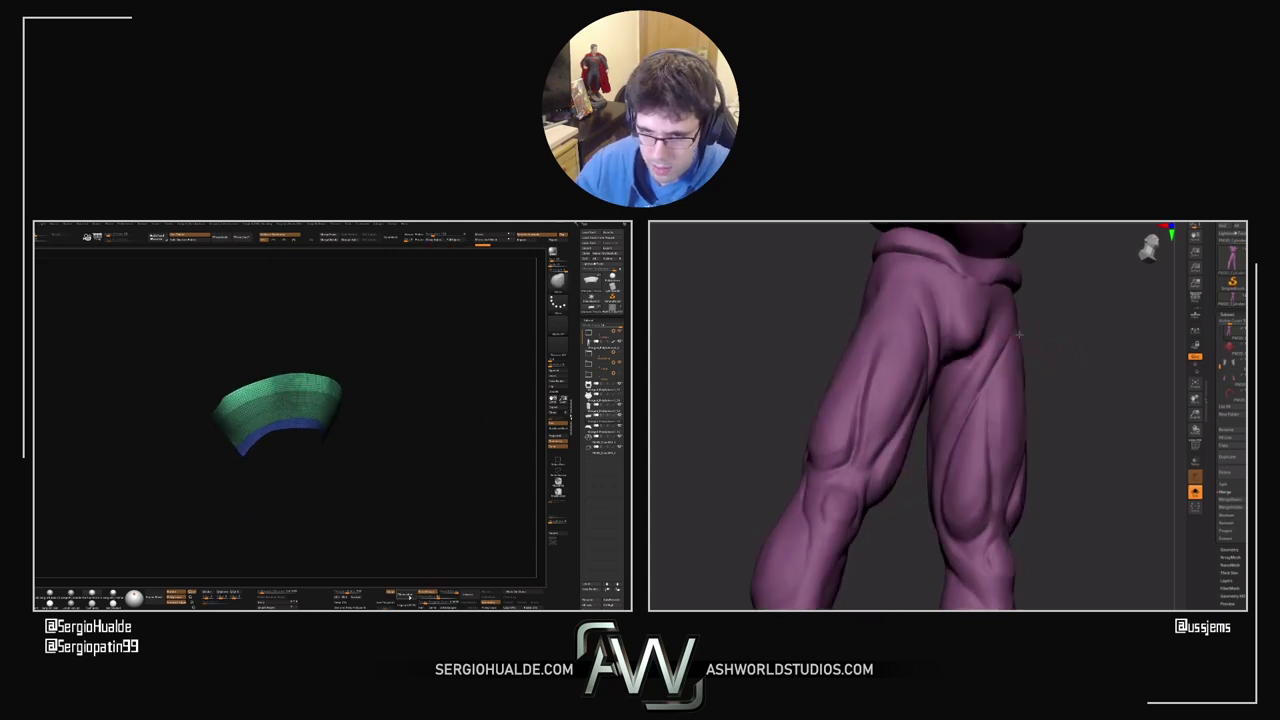
right_click_drag(223, 383, 245, 425, "ctrl")
left_click_drag(245, 425, 285, 440)
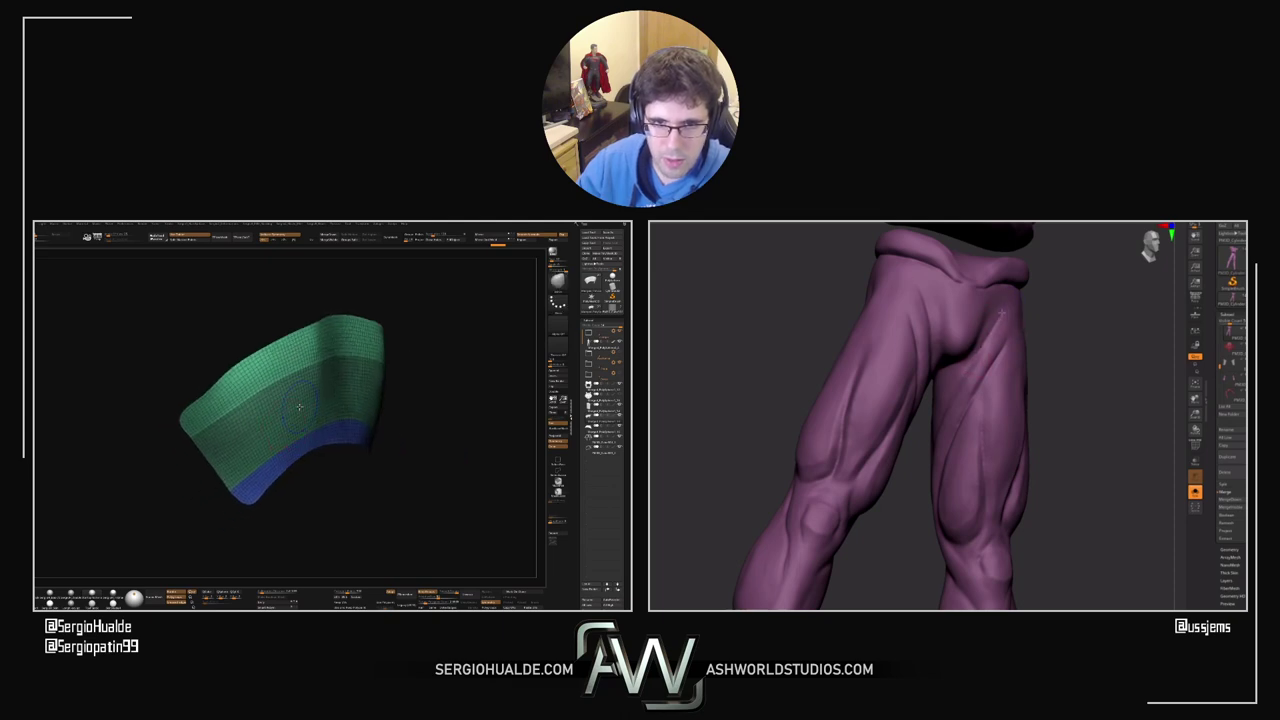
key("space")
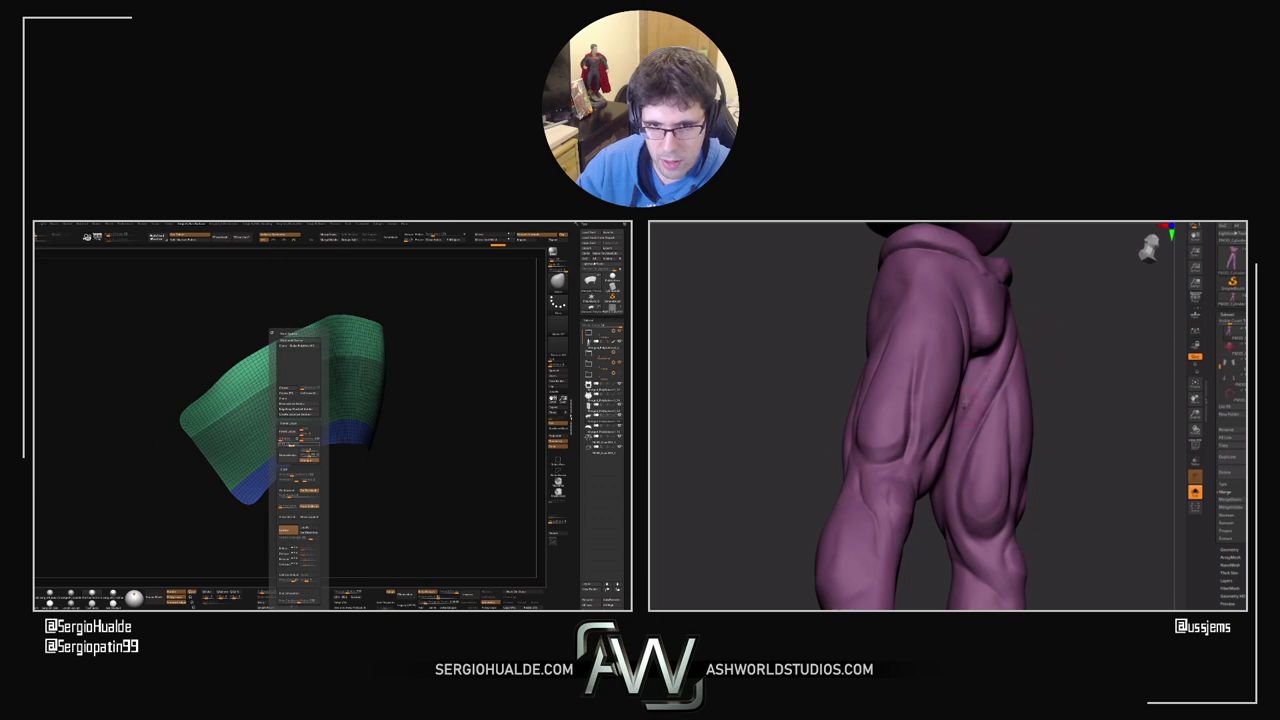
left_click(289, 438)
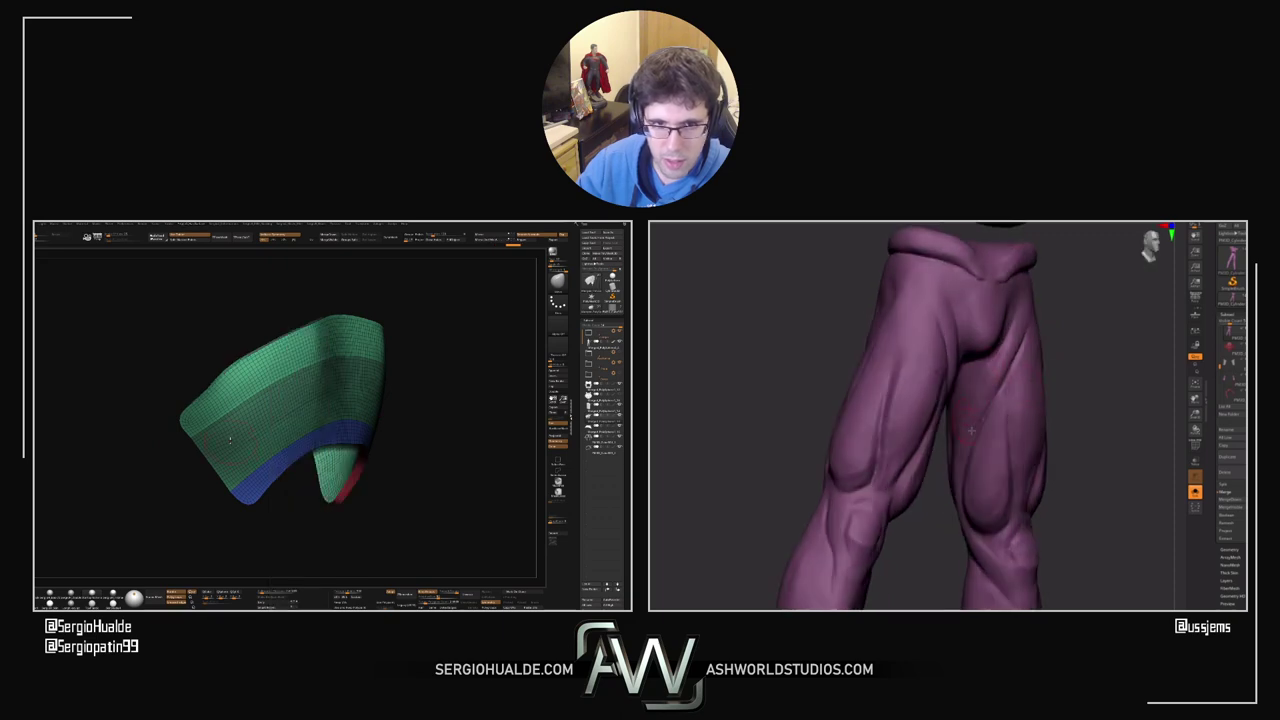
Step: Bring back the rest of the figure and merge the banded lower plate with the upper back plate
left_click_drag(230, 440, 550, 392)
key("alt+shift+s")
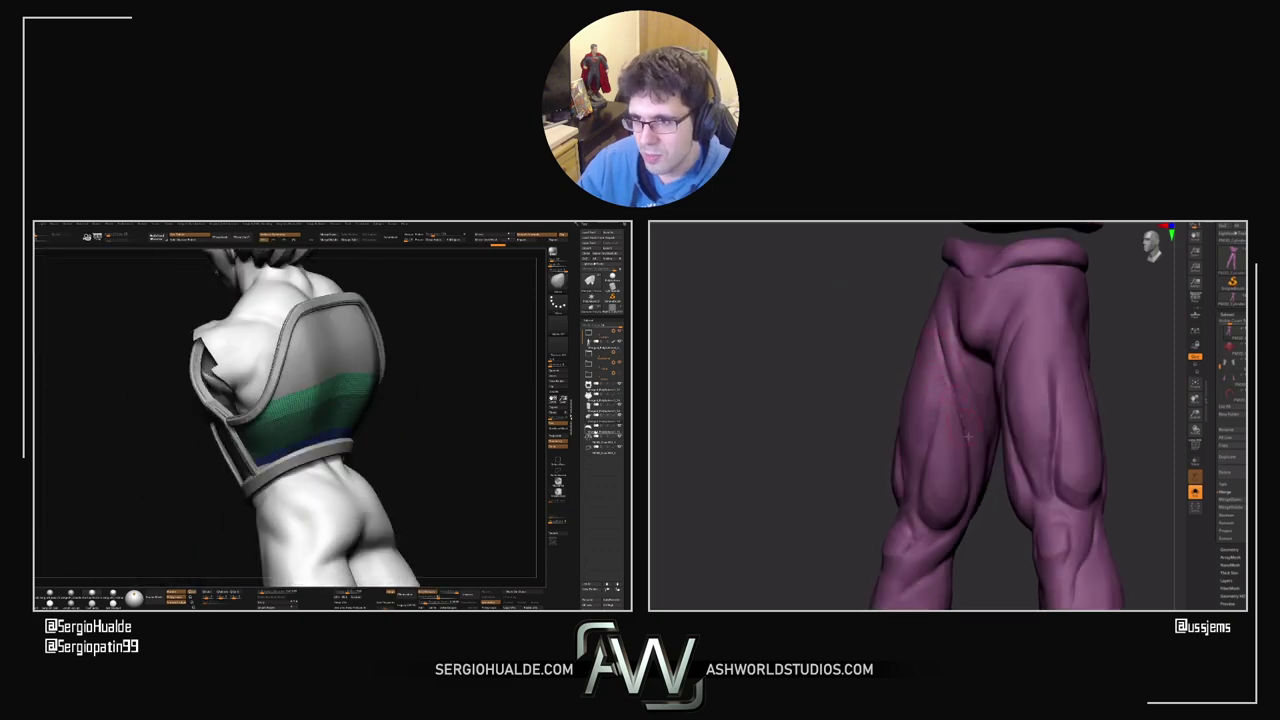
left_click_drag(978, 490, 987, 521)
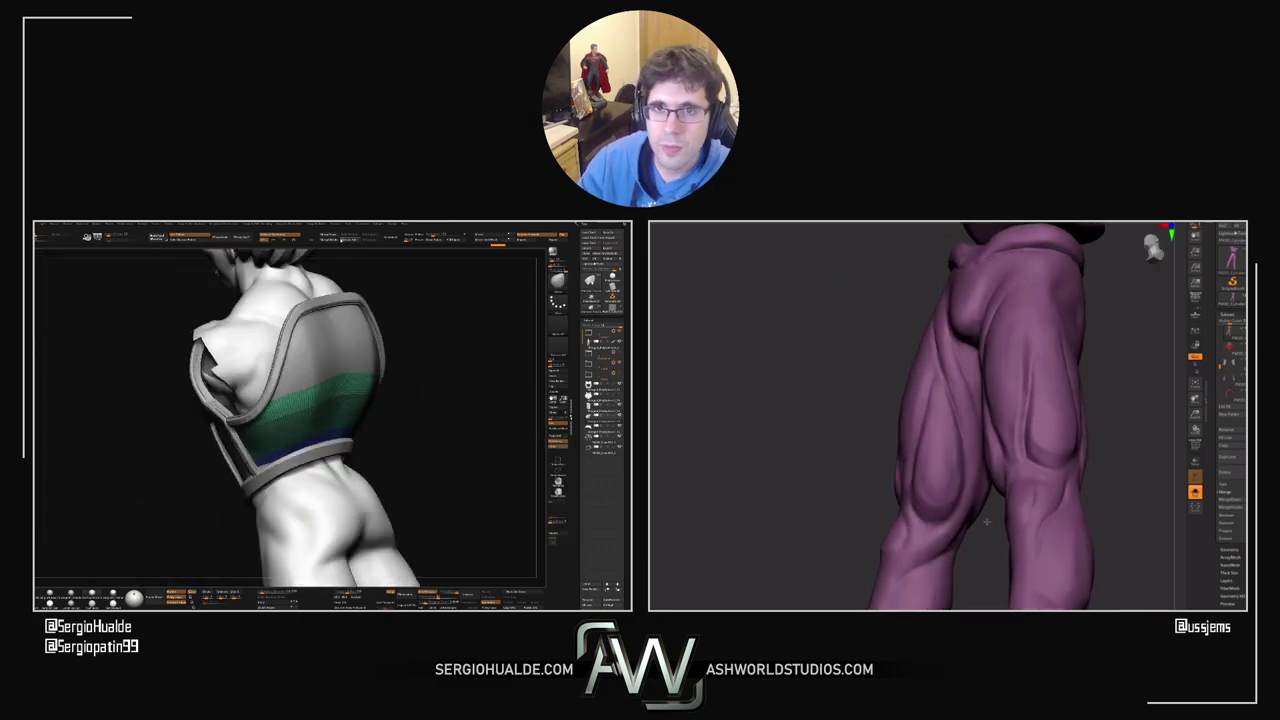
left_click(334, 237)
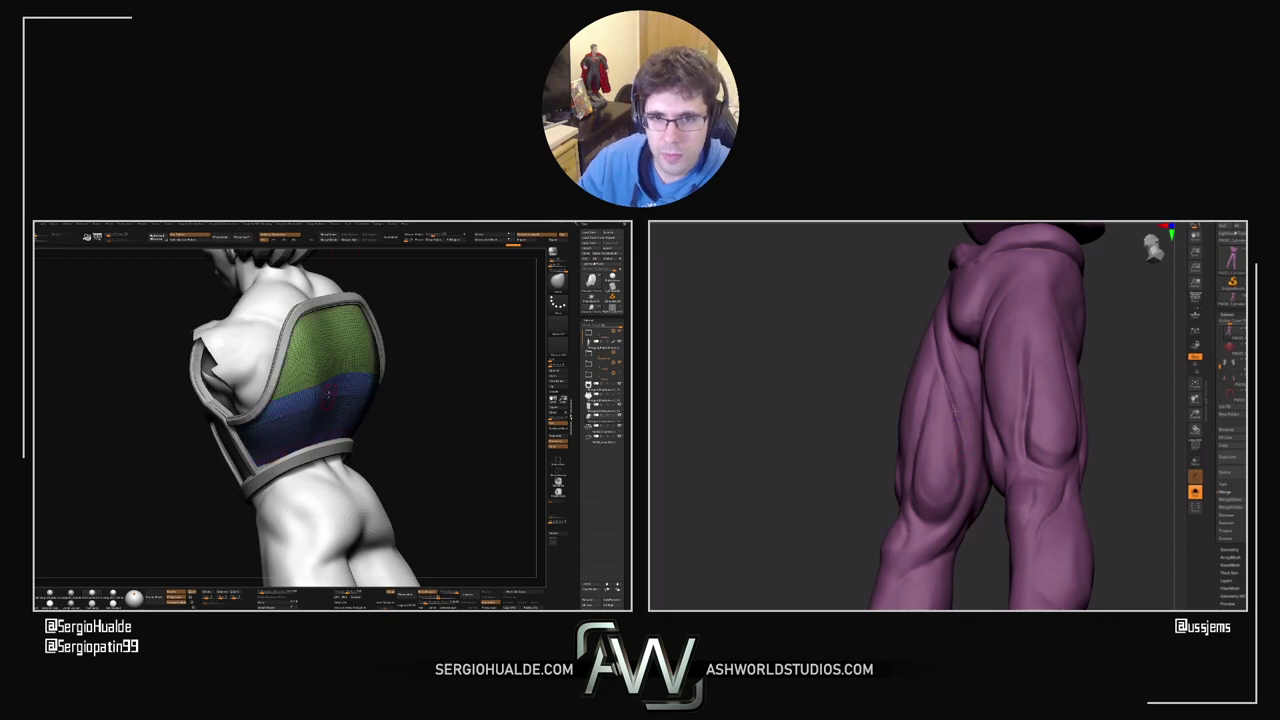
Step: Isolate the merged back plate and update the polygroups of its upper part and lower bands
right_click_drag(328, 395, 380, 427, "ctrl")
key("space")
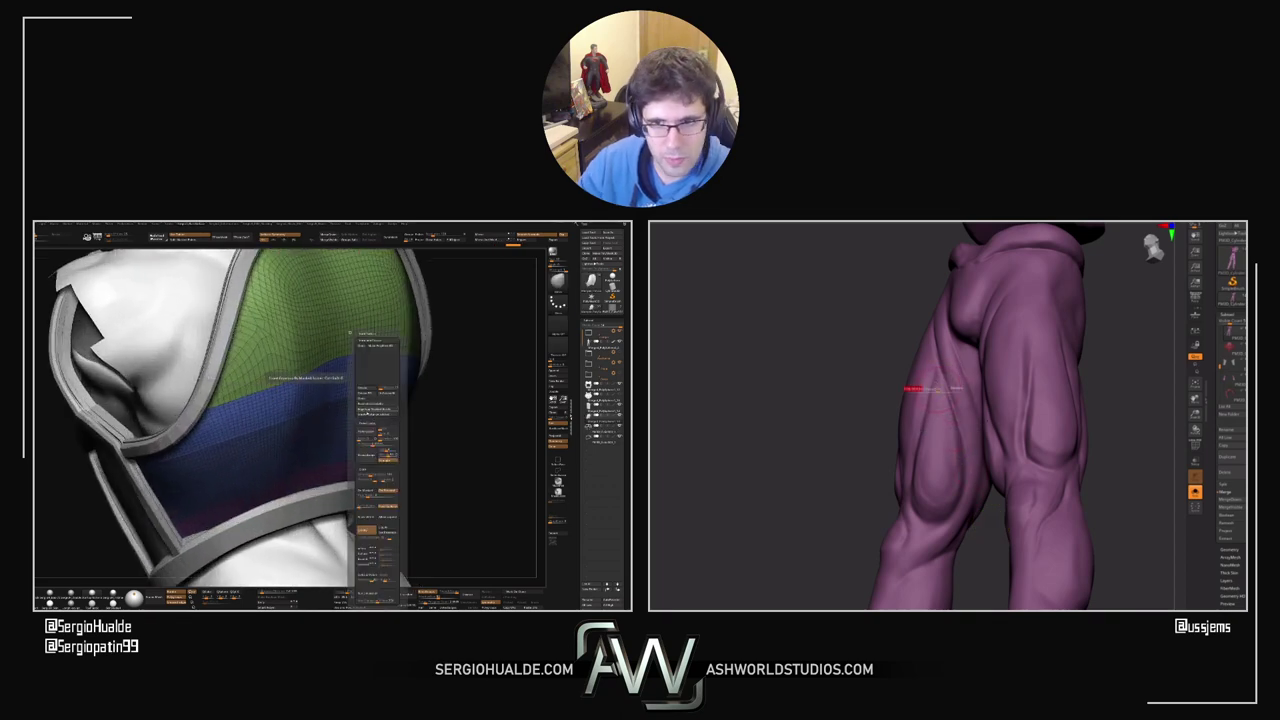
left_click(367, 431)
key("alt+s")
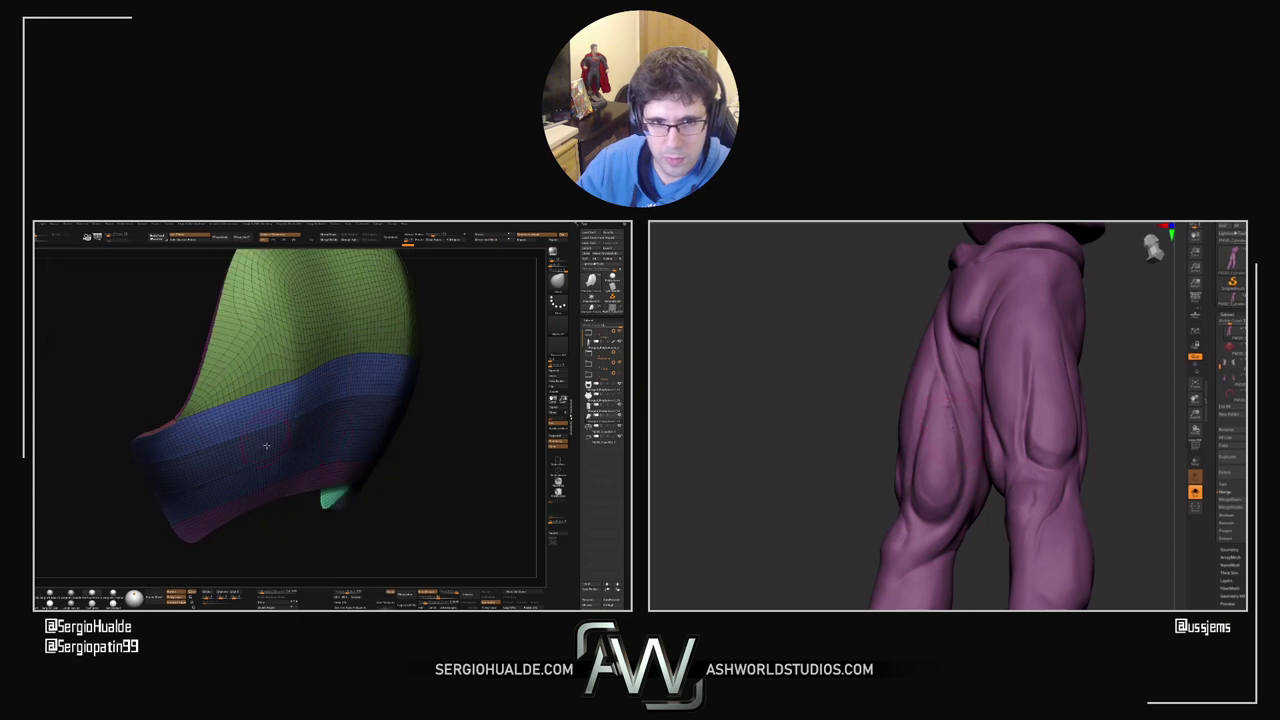
mouse_move(266, 446)
right_mouse_down()
mouse_move(294, 454)
mouse_move(304, 440)
mouse_move(304, 451)
mouse_move(277, 423)
mouse_move(284, 437)
mouse_move(287, 392)
mouse_move(285, 435)
right_mouse_up()
key("alt+s")
key("s")
key("f")
right_click(285, 435)
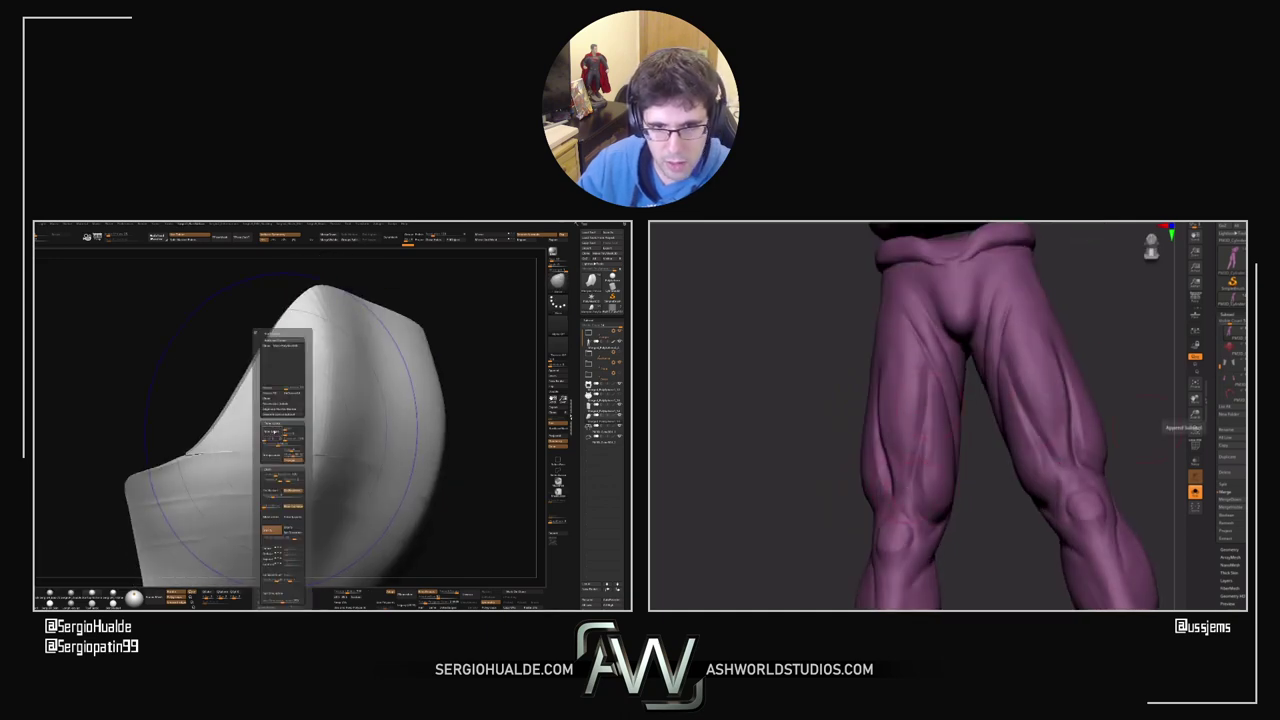
key("shift+f")
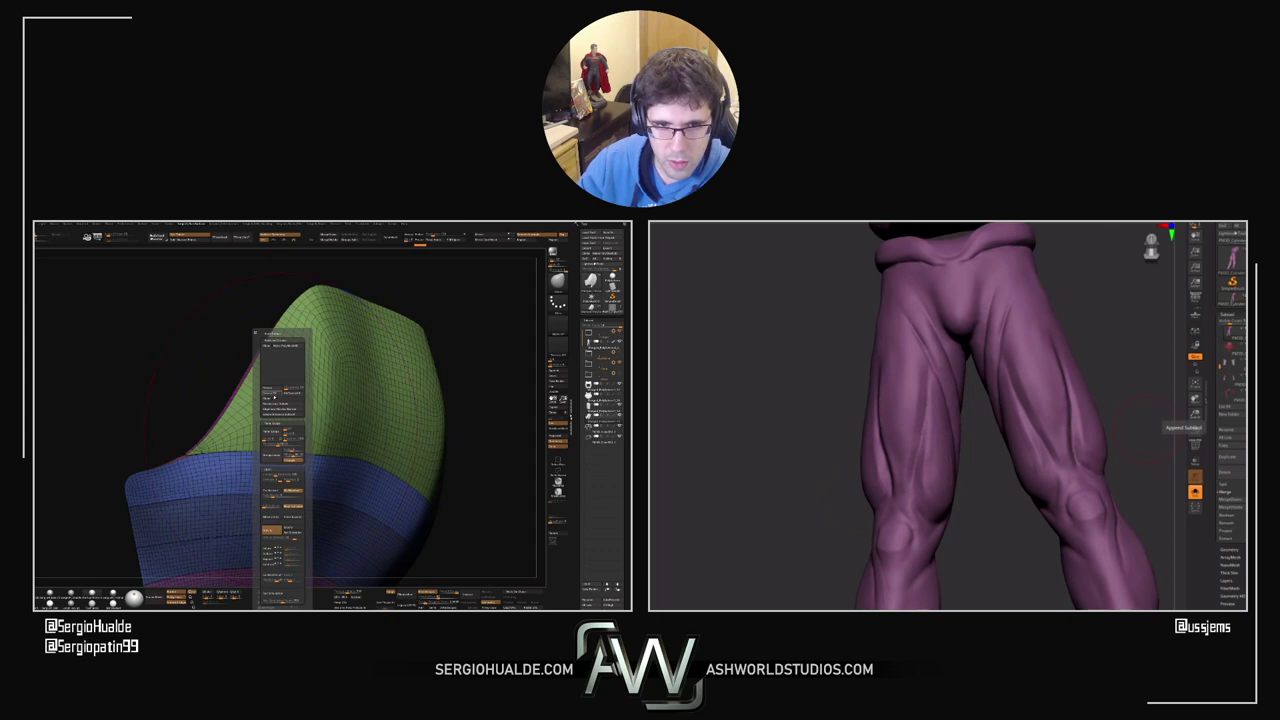
left_click(272, 393)
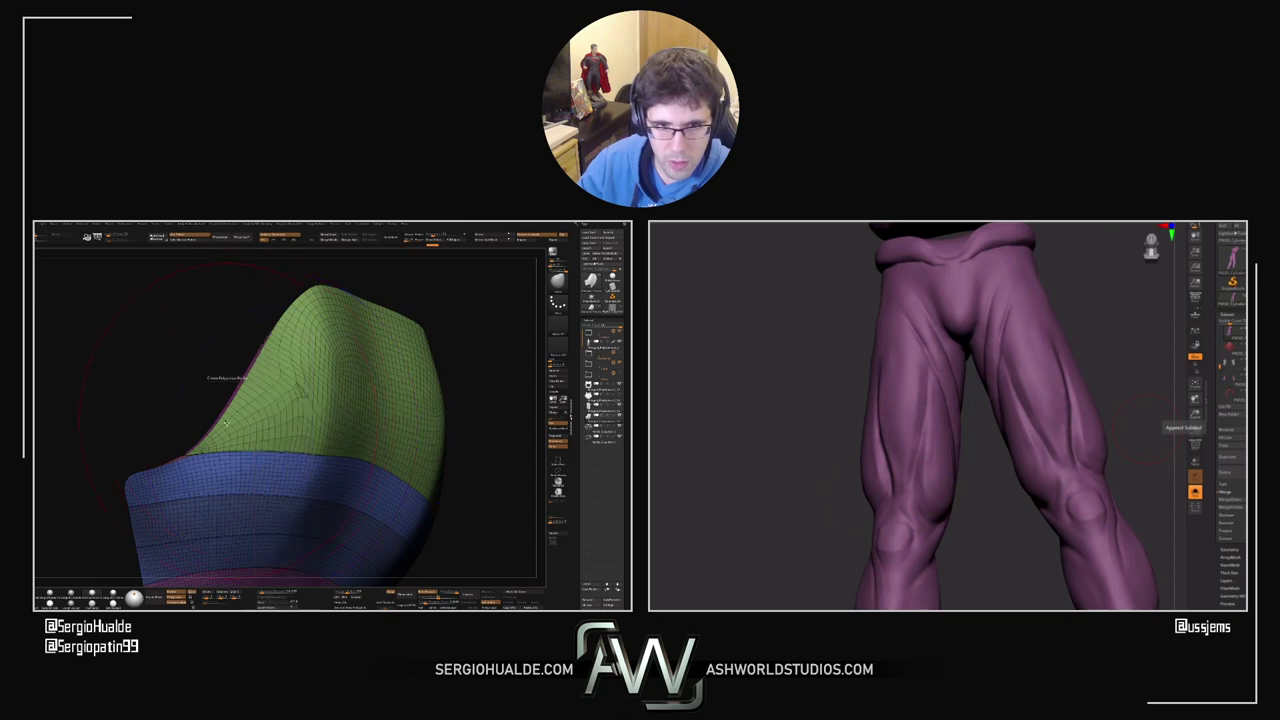
Step: Reshape the borders between the isolated back plate's bands with symmetrical brush strokes
right_click_drag(255, 437, 280, 450, "ctrl")
key("shift+f")
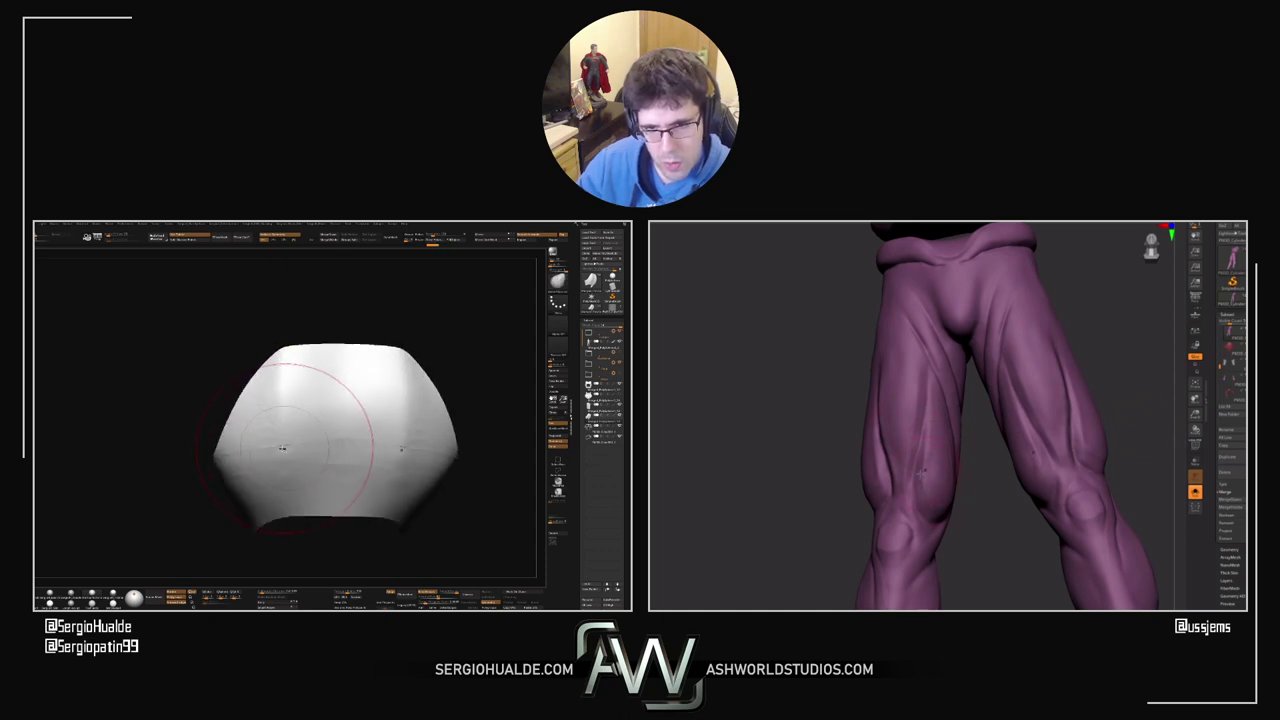
left_click_drag(257, 449, 312, 437)
right_click_drag(298, 459, 295, 449)
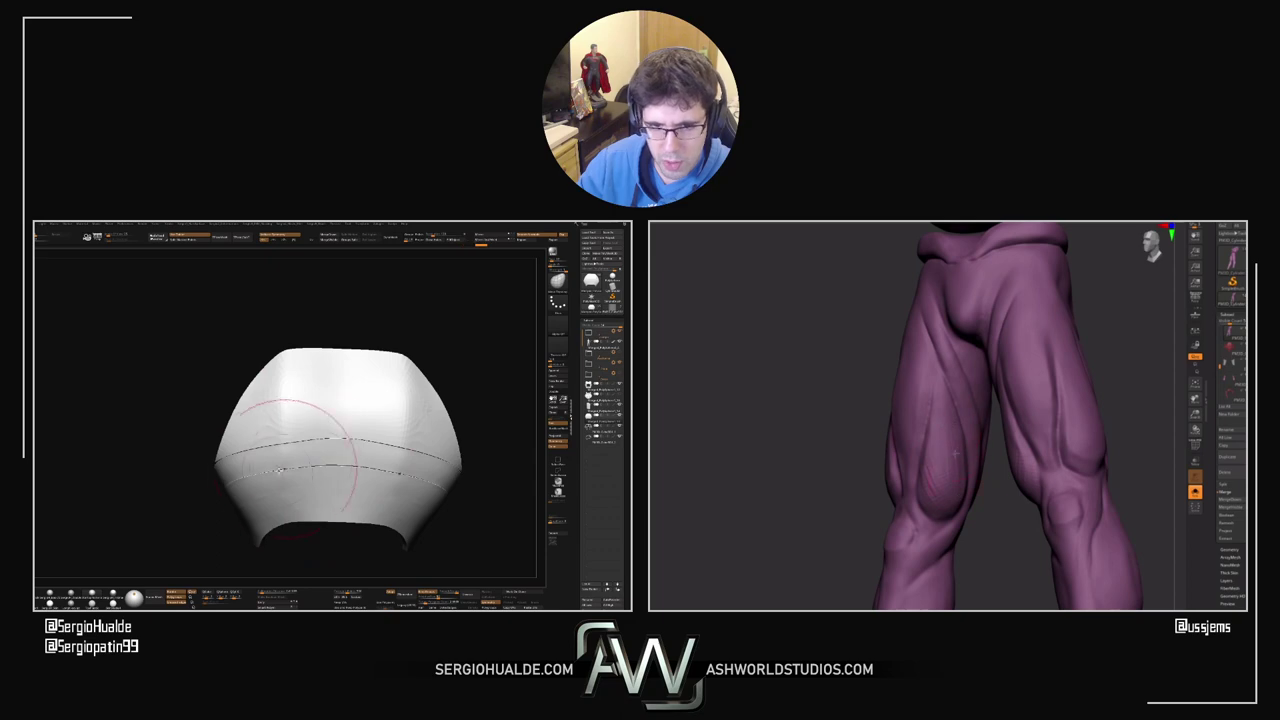
right_click_drag(330, 463, 225, 482)
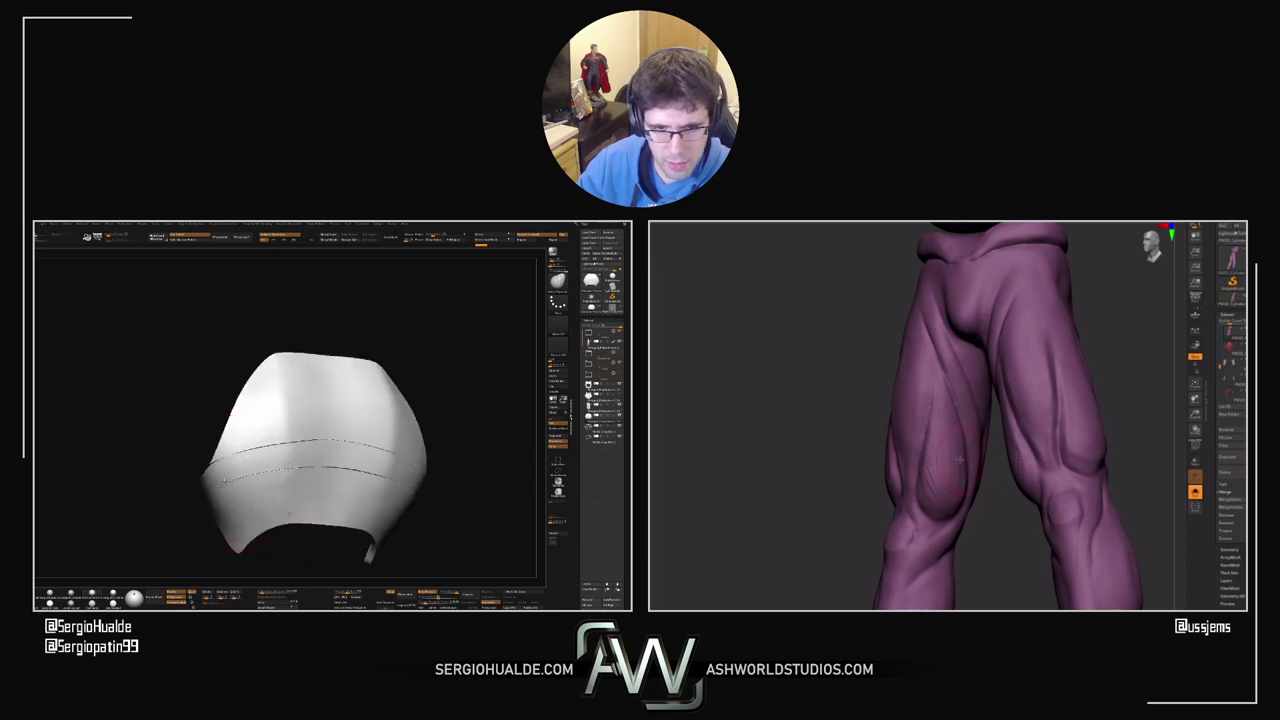
mouse_move(318, 489)
right_mouse_down("alt")
mouse_move(306, 477)
mouse_move(320, 477)
right_mouse_up("alt")
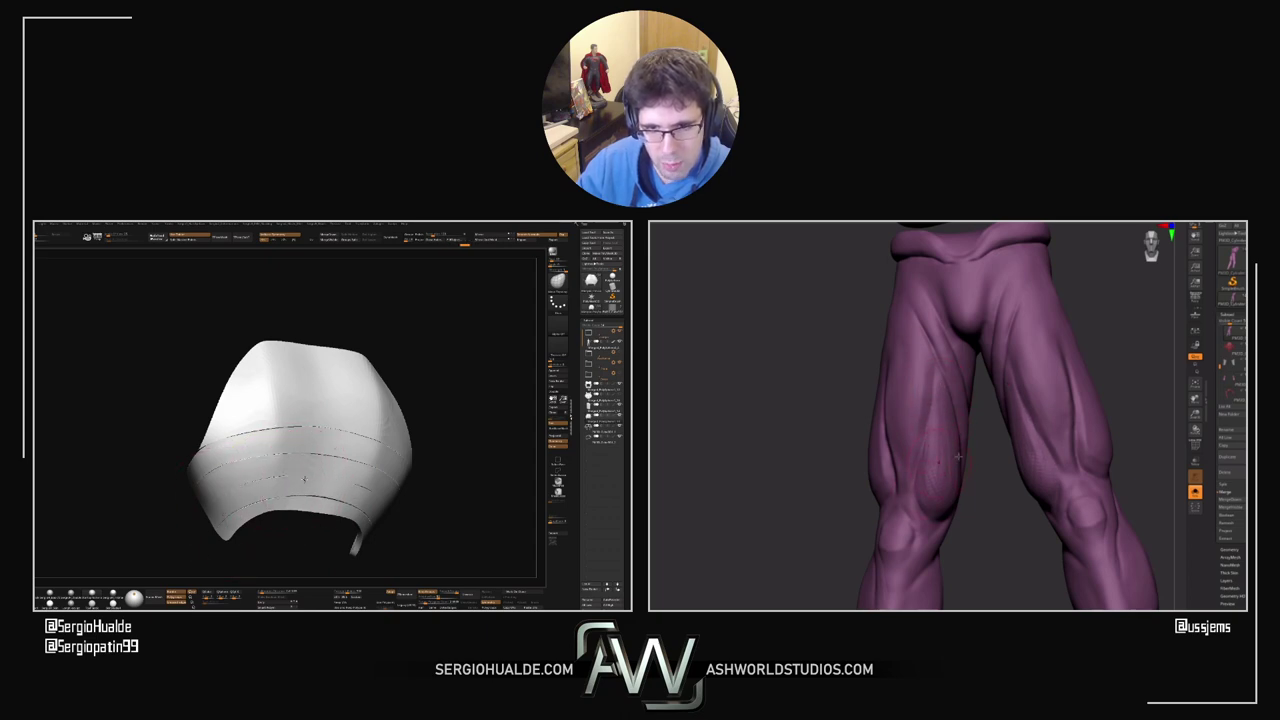
mouse_move(302, 479)
right_mouse_down("ctrl")
mouse_move(303, 464)
mouse_move(307, 474)
right_mouse_up("ctrl")
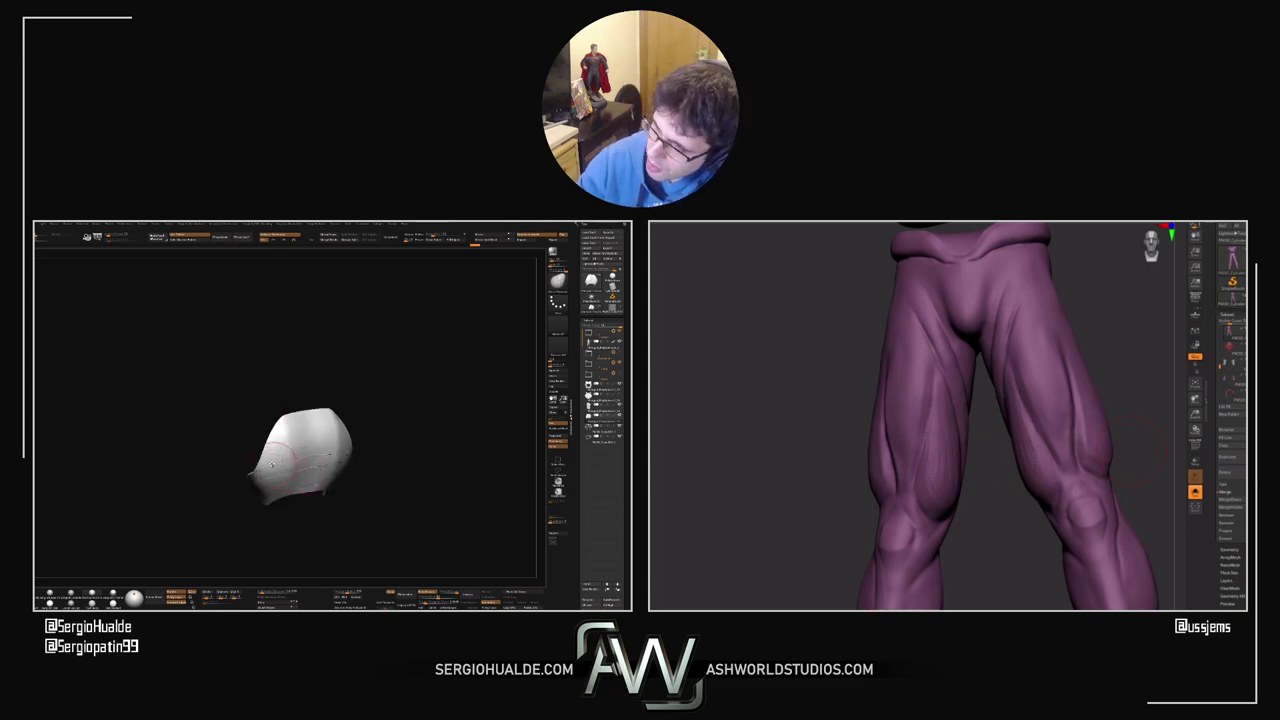
Step: Show the full figure again and smooth the back plate's bands against the surrounding trim
mouse_move(292, 472)
right_mouse_down("ctrl")
mouse_move(297, 457)
mouse_move(303, 470)
right_mouse_up("ctrl")
right_click_drag(303, 470, 340, 420, "ctrl")
key("alt+s")
right_click_drag(340, 420, 315, 459, "ctrl")
left_click_drag(316, 452, 326, 440, "shift")
right_click_drag(326, 440, 329, 435)
mouse_move(329, 435)
left_mouse_down("shift")
mouse_move(302, 402)
mouse_move(258, 432)
mouse_move(294, 429)
left_mouse_up("shift")
Step: Adjust the back plate's lower bands and their side ends so they fit against the waist and armhole trim
right_click_drag(276, 439, 304, 445)
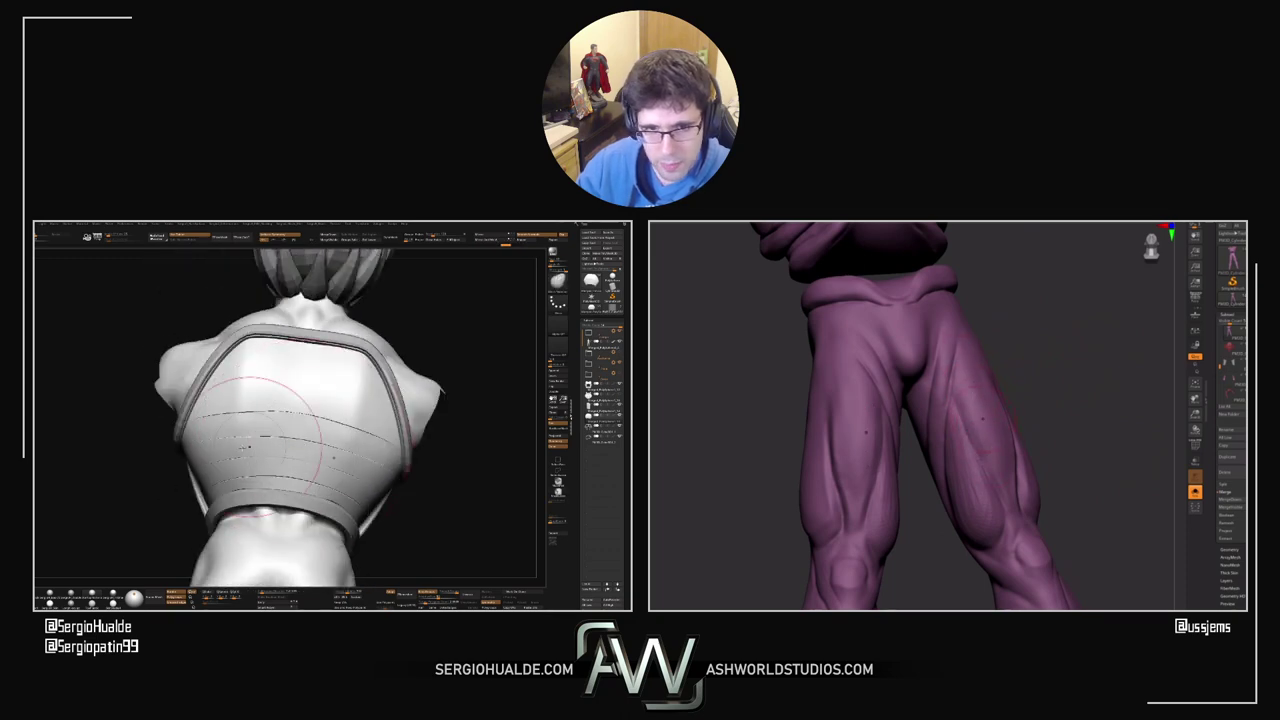
mouse_move(226, 432)
right_mouse_down()
mouse_move(208, 428)
mouse_move(220, 462)
right_mouse_up()
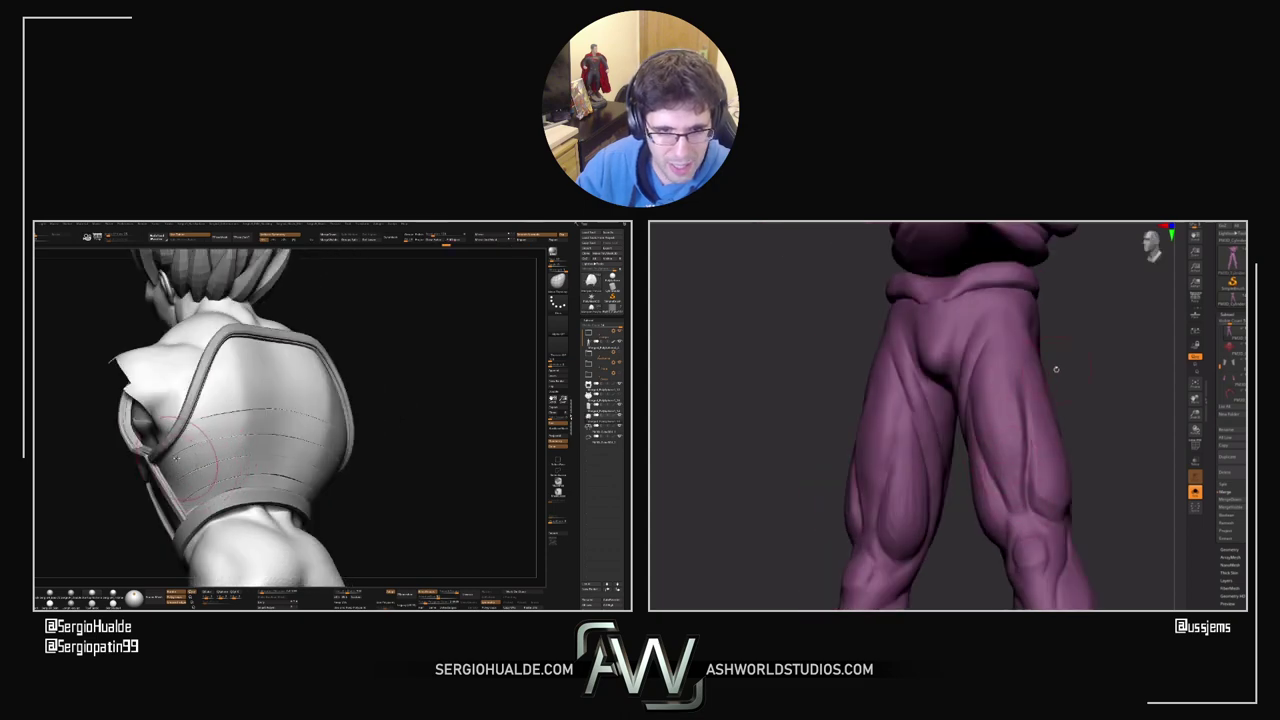
left_click_drag(380, 480, 266, 465)
right_click_drag(266, 466, 253, 481)
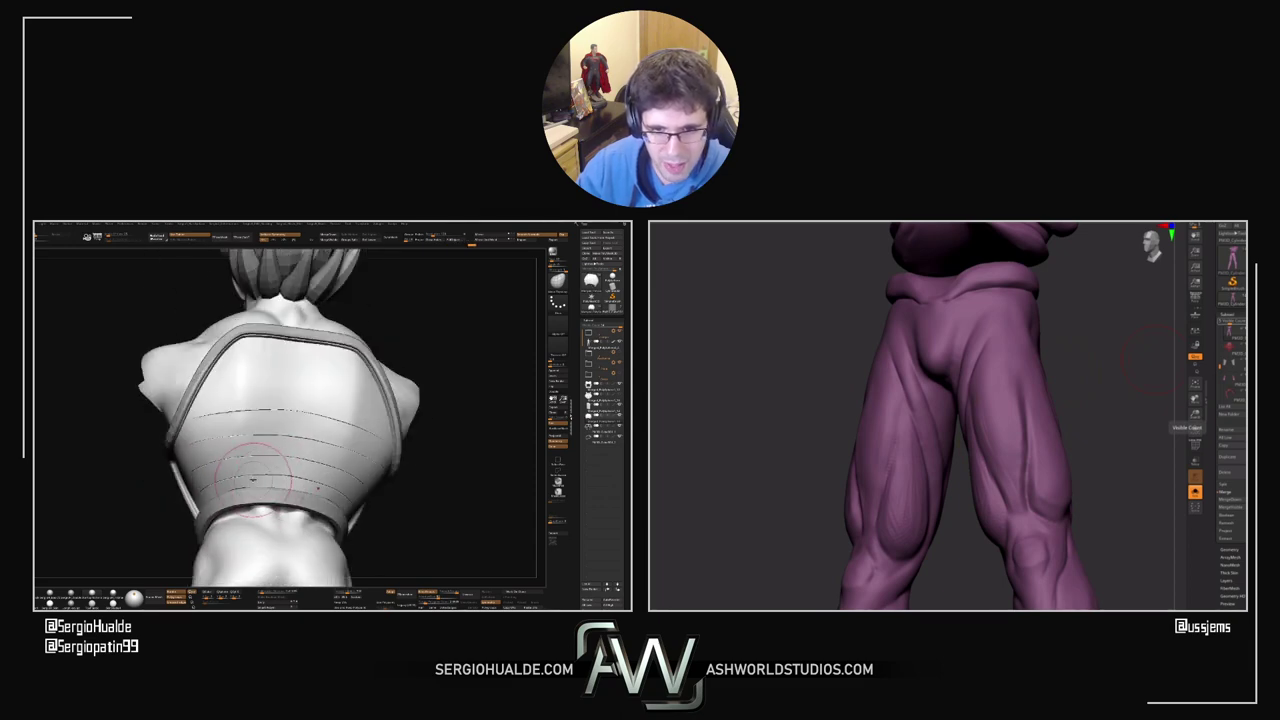
left_click_drag(252, 481, 230, 487)
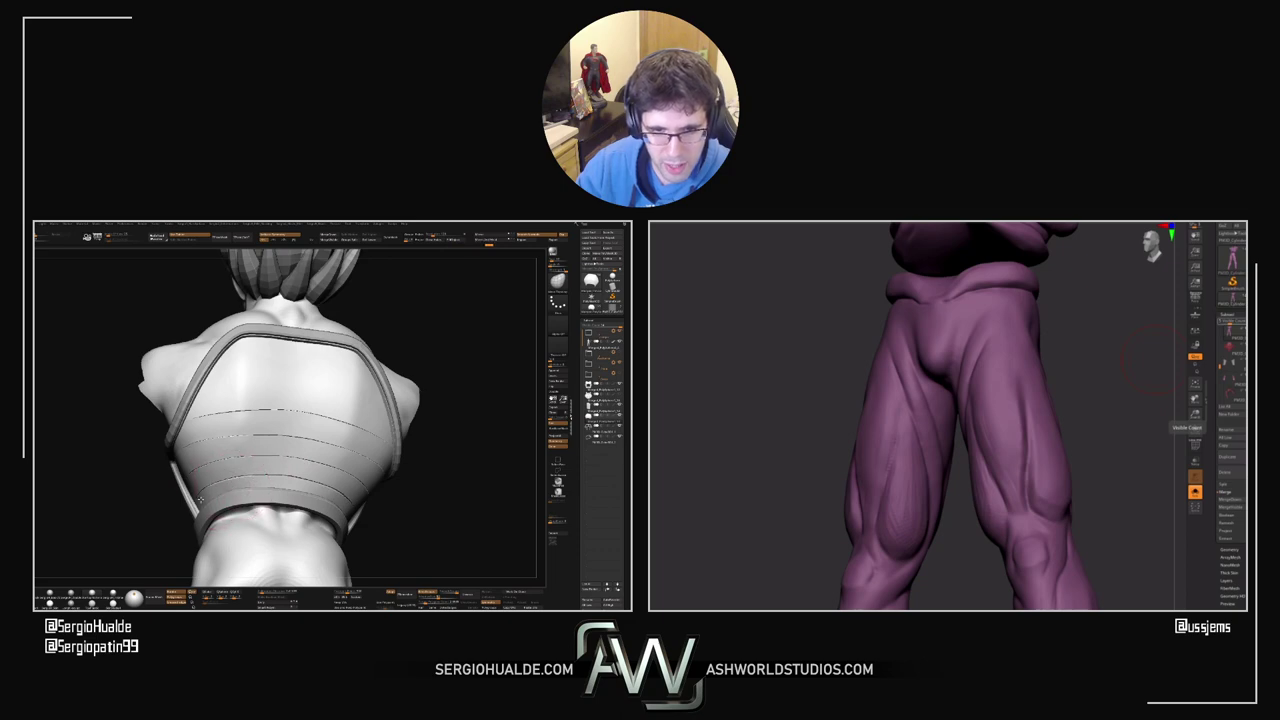
right_click_drag(201, 499, 218, 492)
left_click_drag(211, 491, 205, 484)
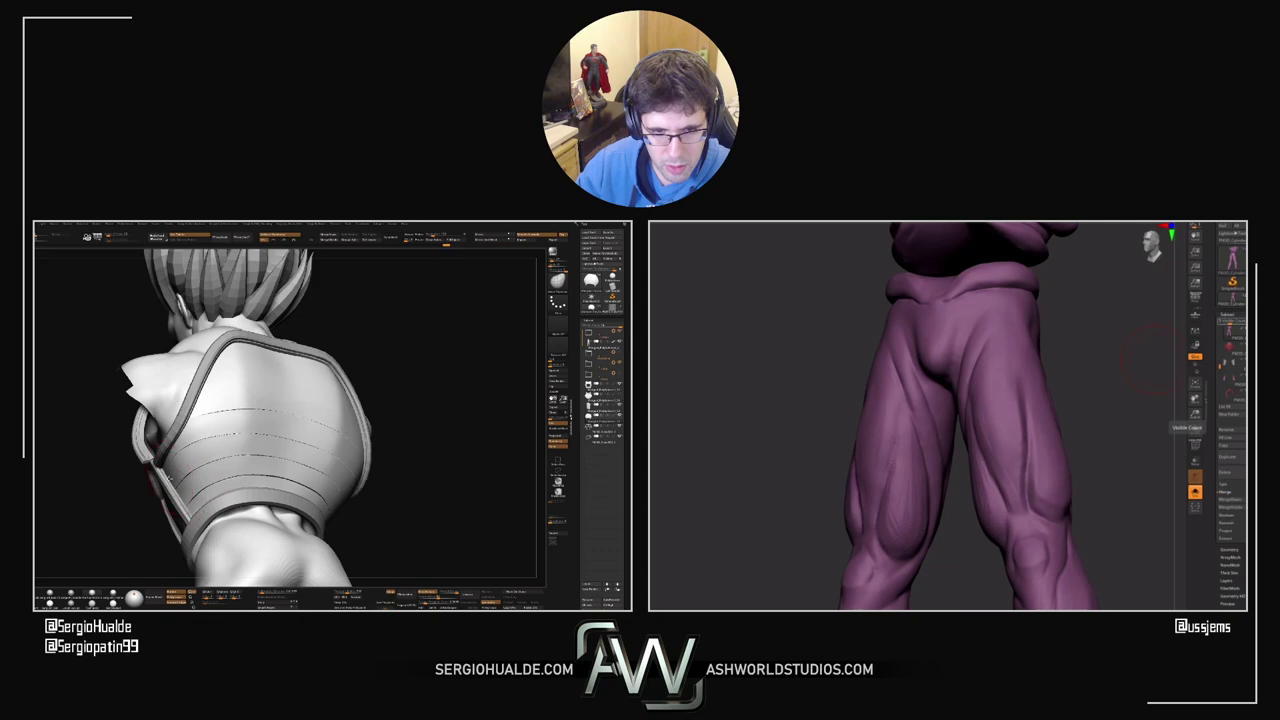
left_click_drag(169, 478, 167, 474)
right_click_drag(167, 474, 266, 440)
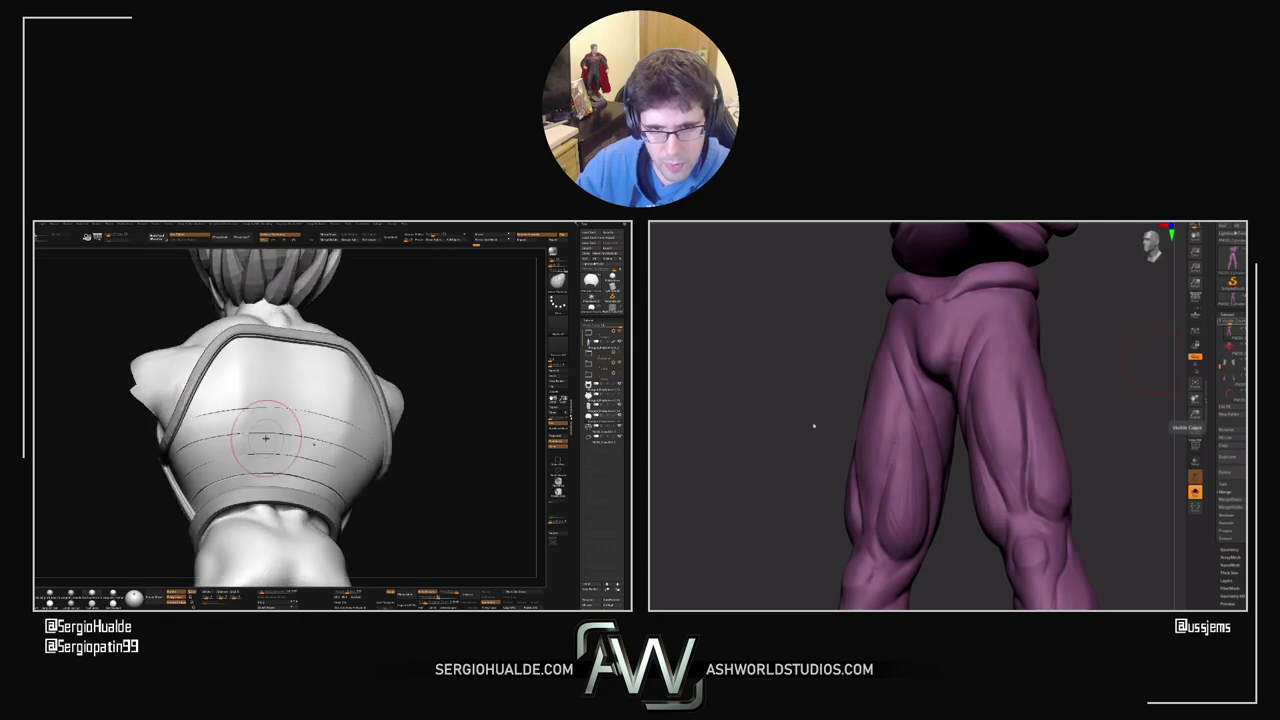
Step: Refine the back plate's middle and upper band borders across the back and beside the armhole trim
right_click_drag(1007, 399, 1111, 431)
left_click_drag(271, 426, 269, 413)
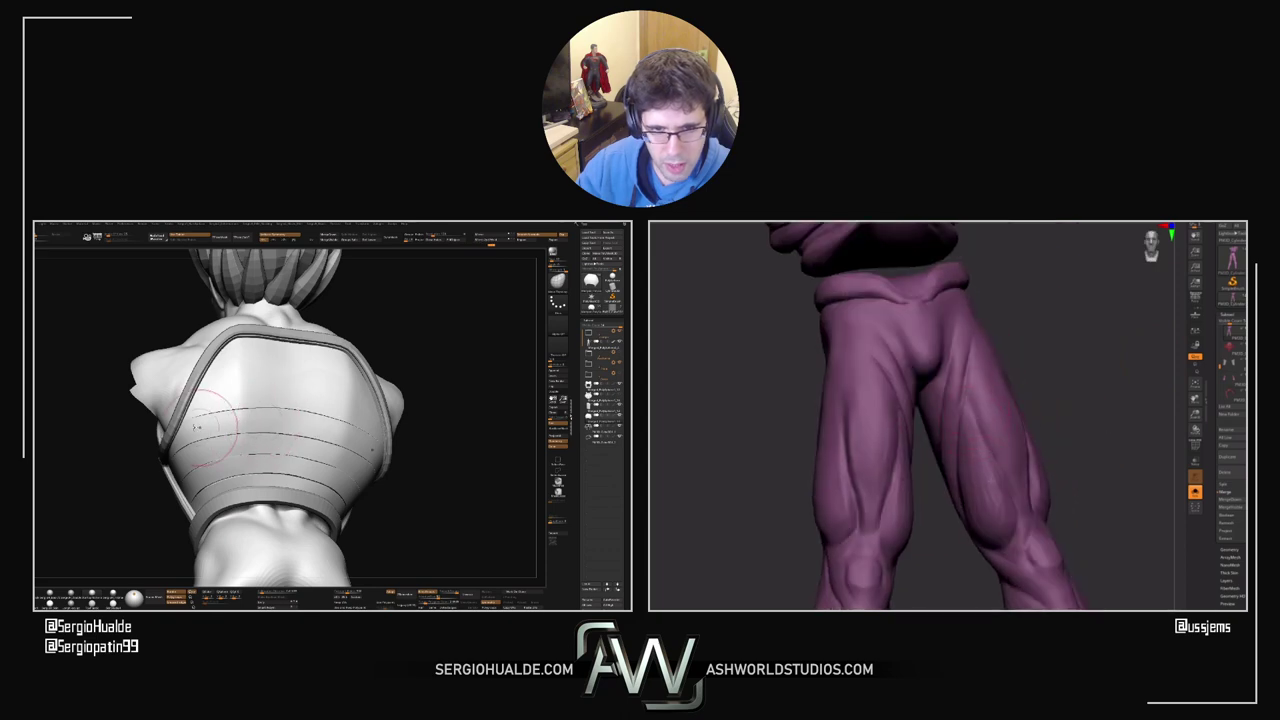
right_click_drag(197, 427, 184, 430)
left_click_drag(178, 433, 160, 405)
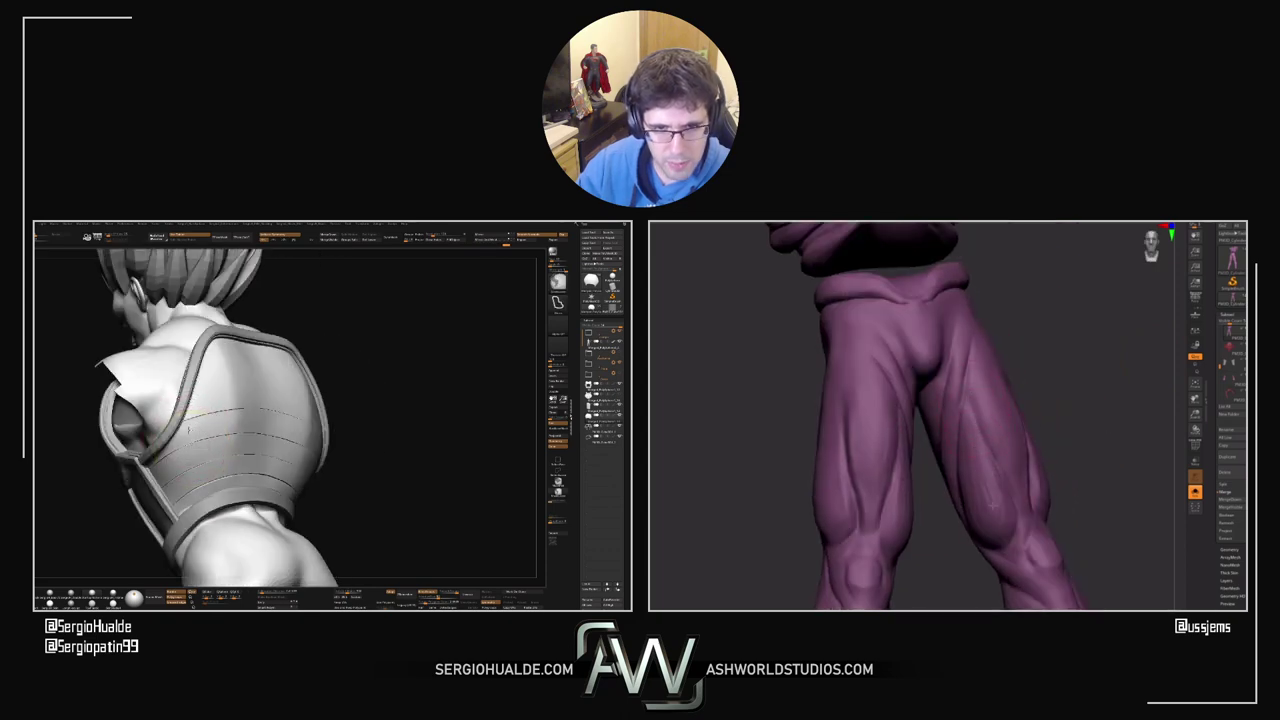
mouse_move(200, 455)
right_mouse_down("ctrl")
mouse_move(240, 415)
mouse_move(278, 461)
mouse_move(262, 462)
right_mouse_up("ctrl")
right_click_drag(1063, 397, 1072, 390)
mouse_move(262, 462)
right_mouse_down("ctrl")
mouse_move(249, 488)
mouse_move(272, 470)
mouse_move(262, 455)
right_mouse_up("ctrl")
right_click_drag(1040, 440, 1020, 457)
right_click_drag(208, 470, 295, 427)
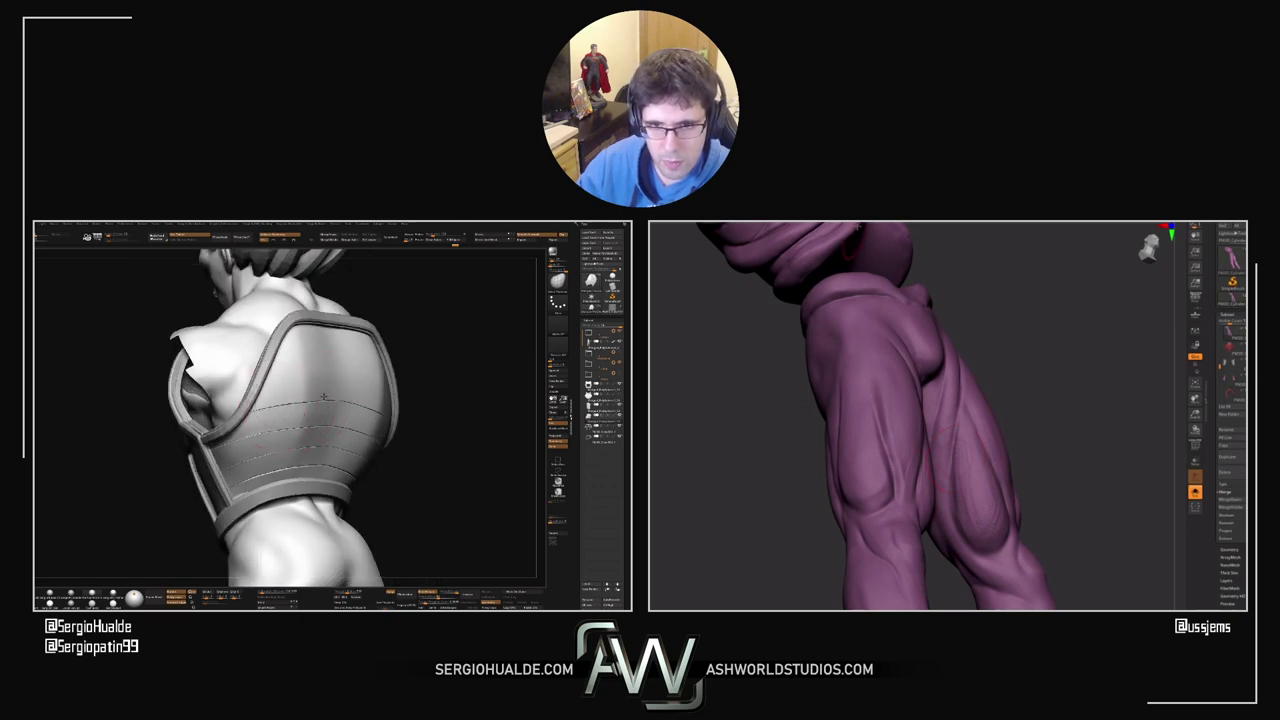
Step: Turn the back plate's polygroup bands into grooved panels with dynamic subdivision on
key("shift+f")
right_click_drag(324, 397, 324, 410, "ctrl")
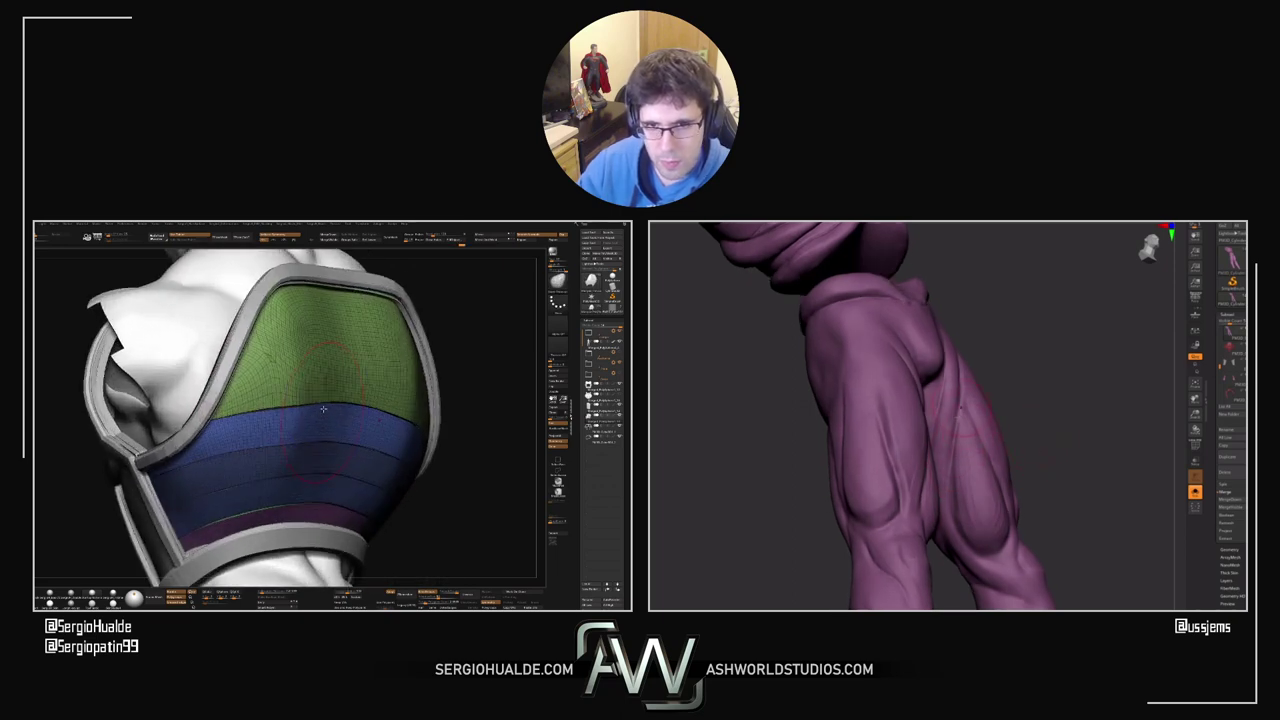
key("1")
key("shift+f")
key("d")
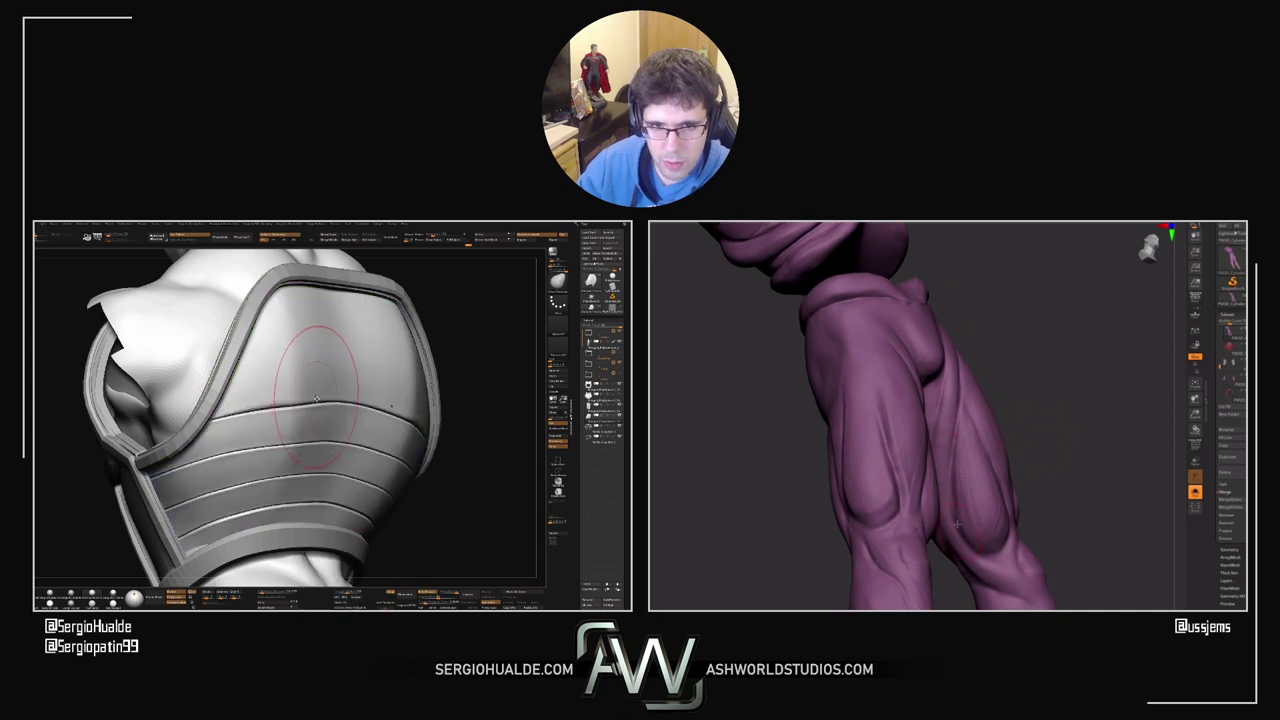
mouse_move(314, 366)
right_mouse_down("ctrl")
mouse_move(316, 420)
mouse_move(345, 427)
mouse_move(312, 411)
right_mouse_up("ctrl")
key("space")
left_click(345, 409)
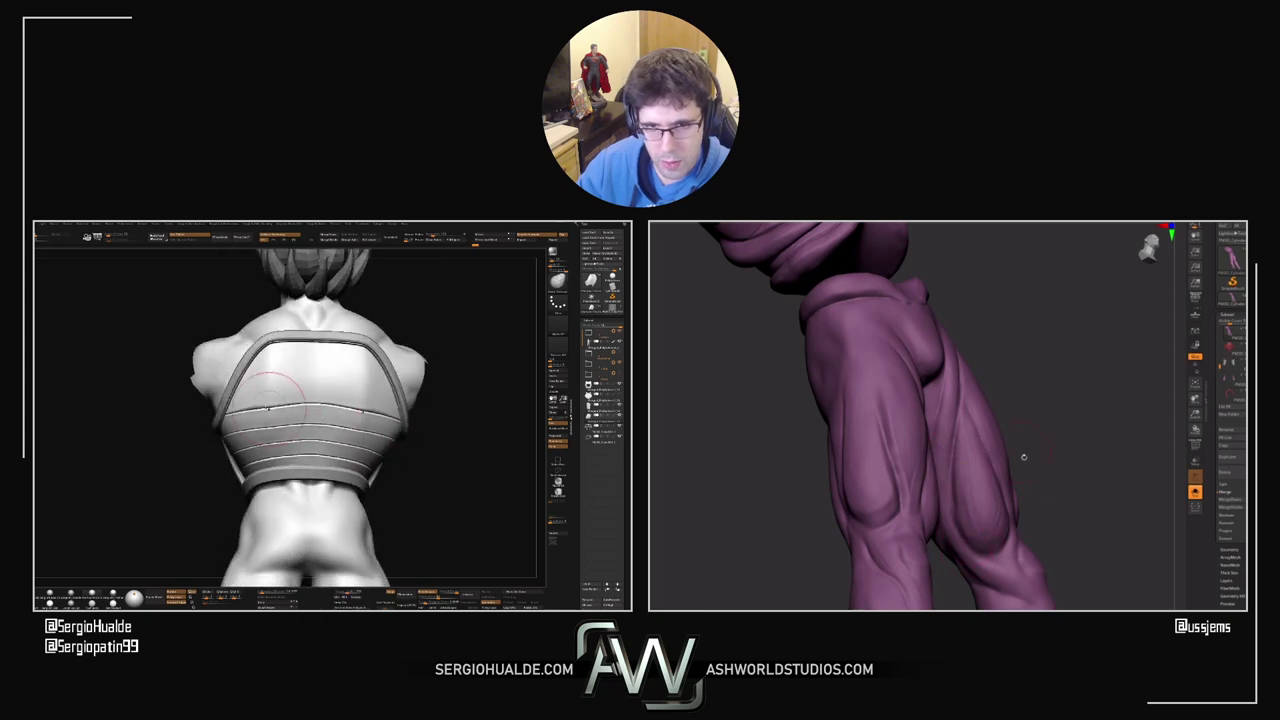
Step: Nudge the back plate's uppermost band border into shape with a smaller brush
key("s")
left_click_drag(268, 406, 261, 402)
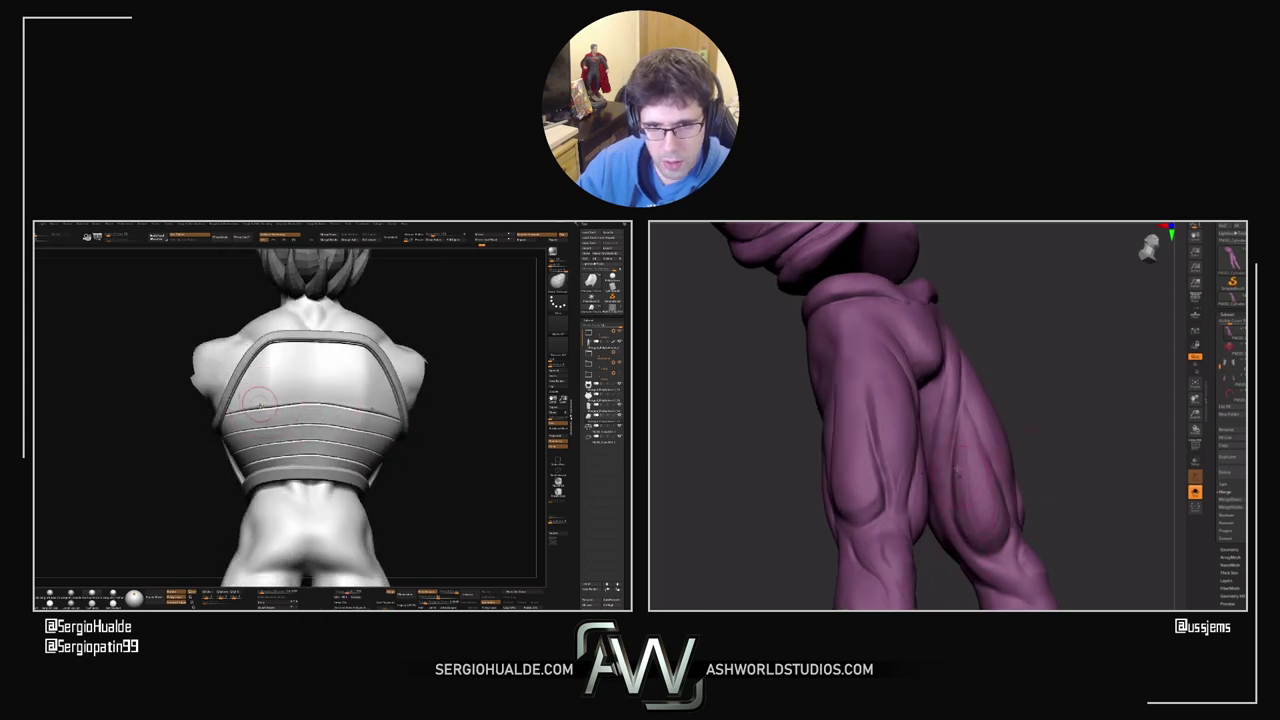
left_click(268, 406, "alt")
right_click_drag(268, 406, 322, 414)
Step: Select the armour's front abdominal plates and view the torso from the front
left_click(249, 456, "alt")
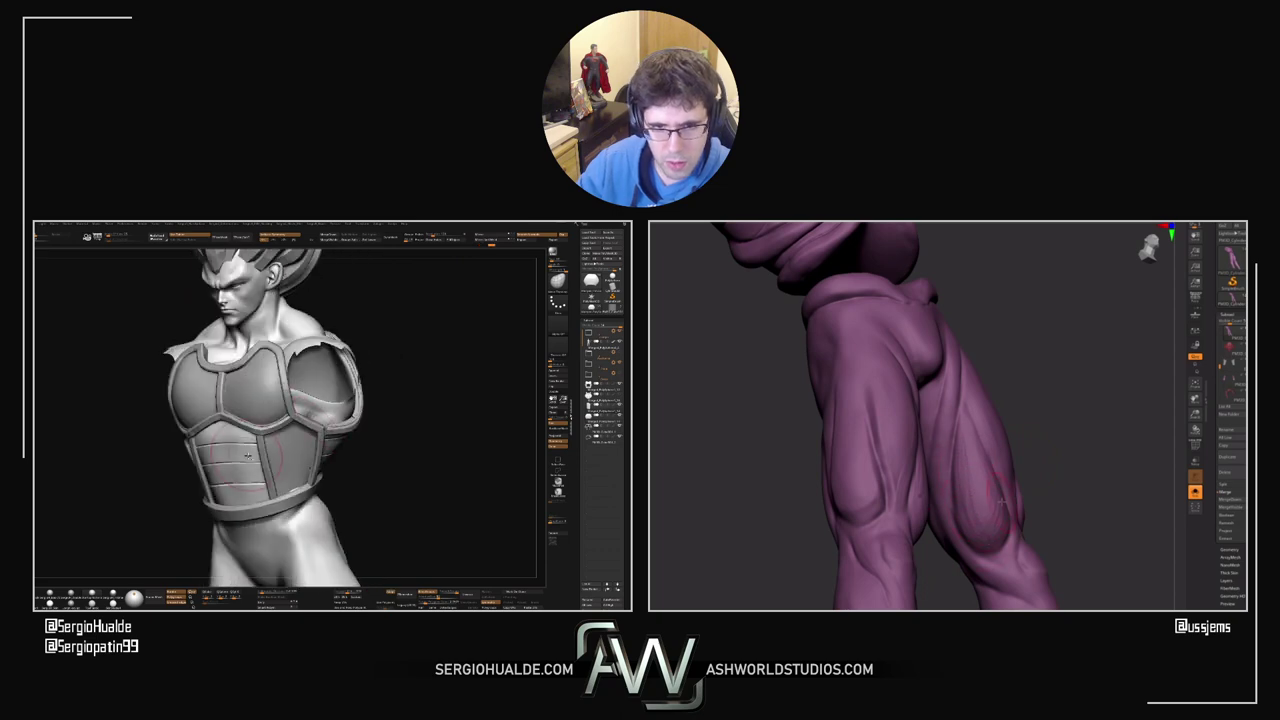
key("space")
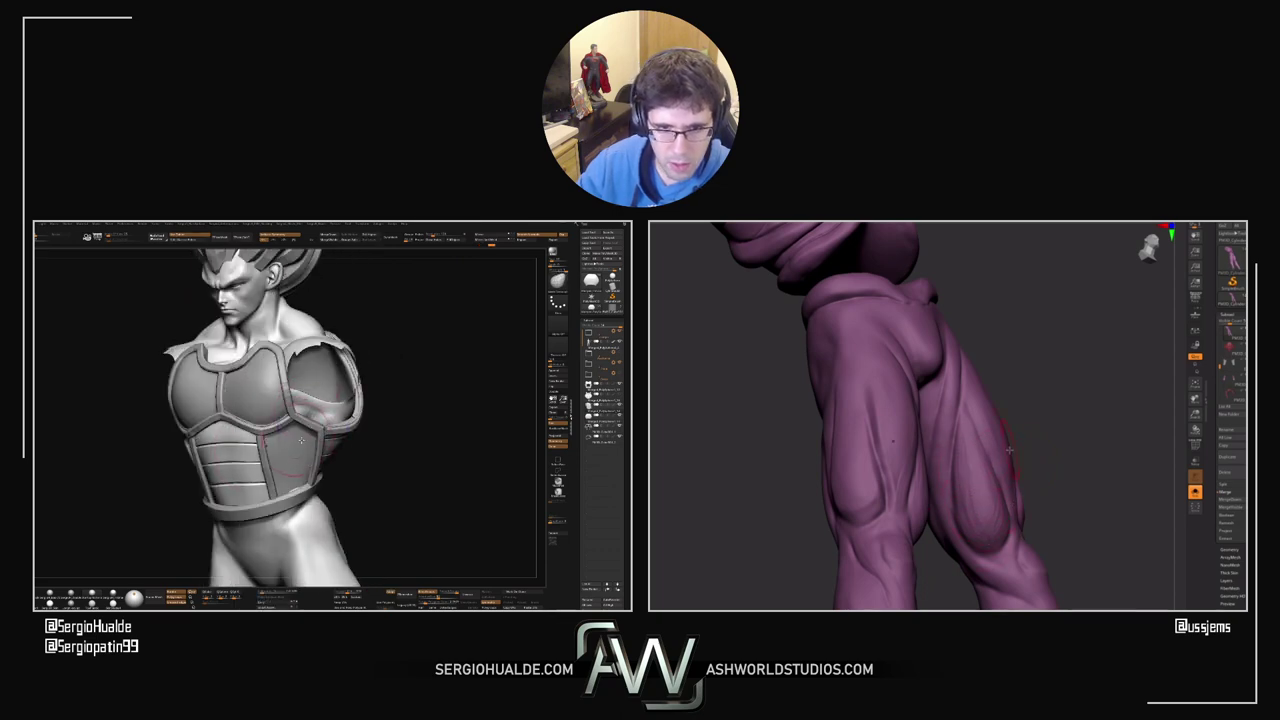
right_click_drag(268, 452, 318, 440)
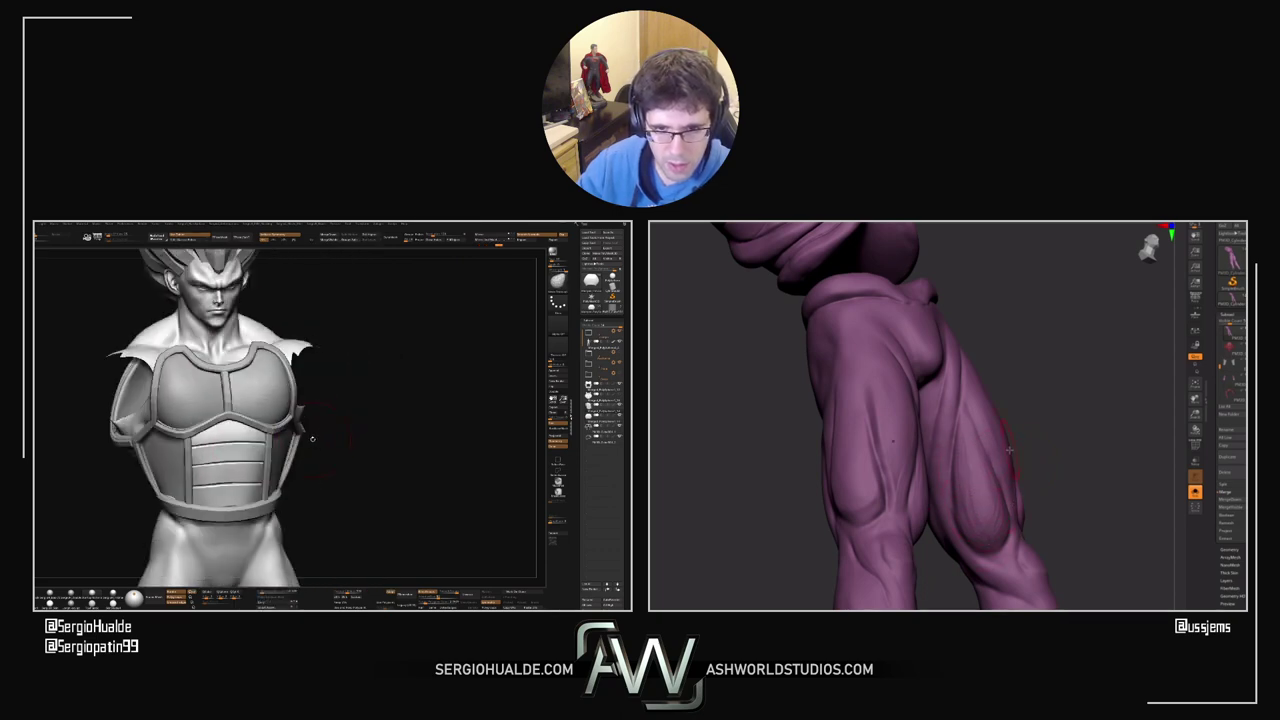
Step: Choose the armour piece for editing and adjust the purple figure's inner leg contour above the knee from the front
left_click(312, 442, "ctrl")
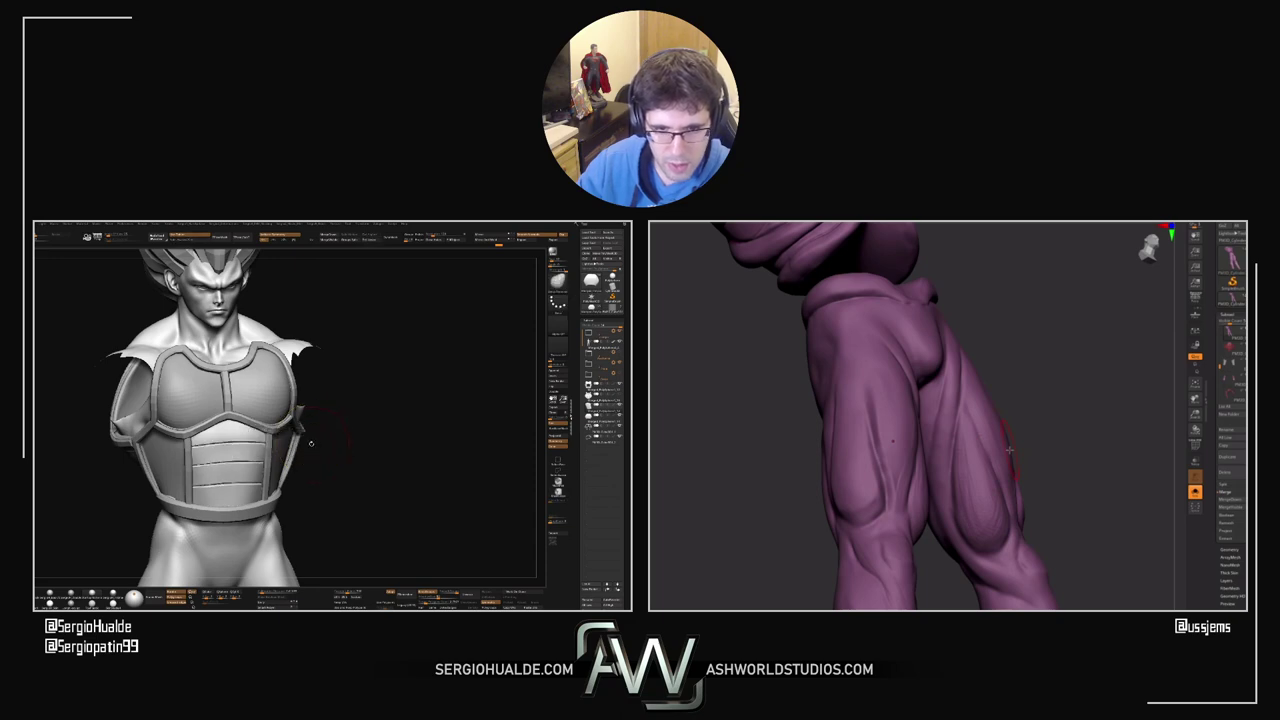
key("space")
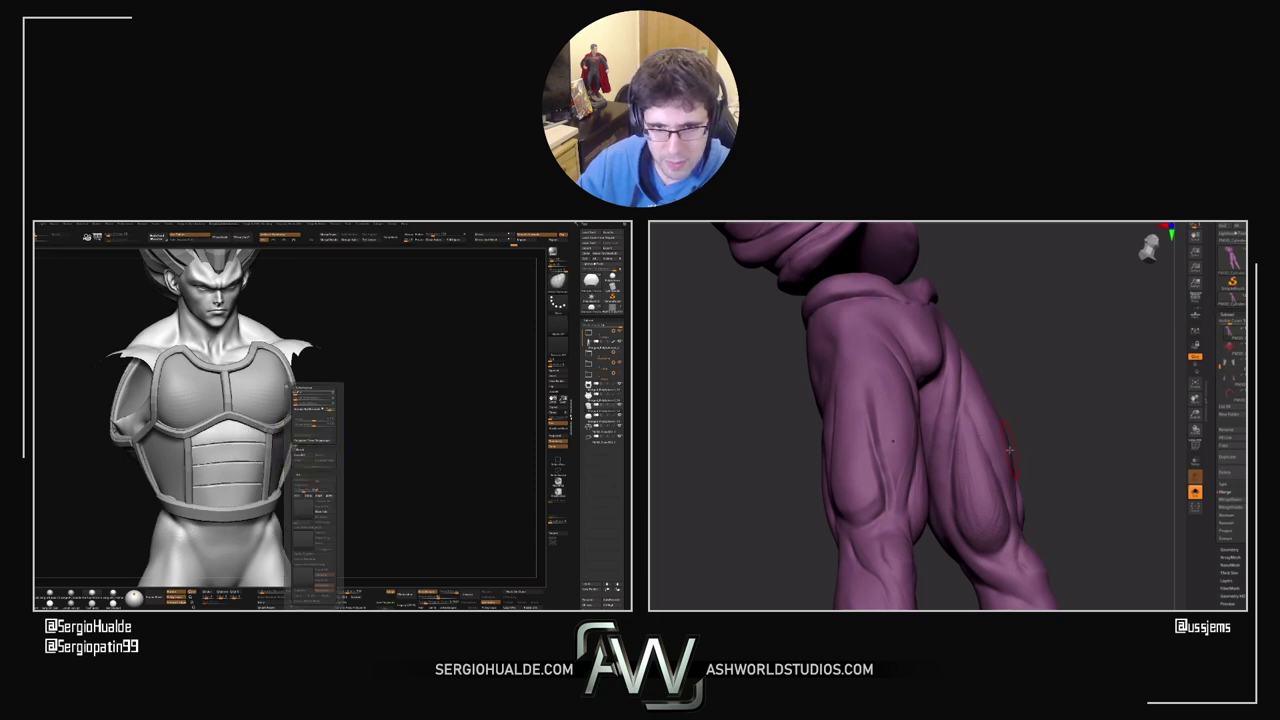
left_click(298, 394, "alt")
left_click_drag(1089, 451, 1040, 452, "shift")
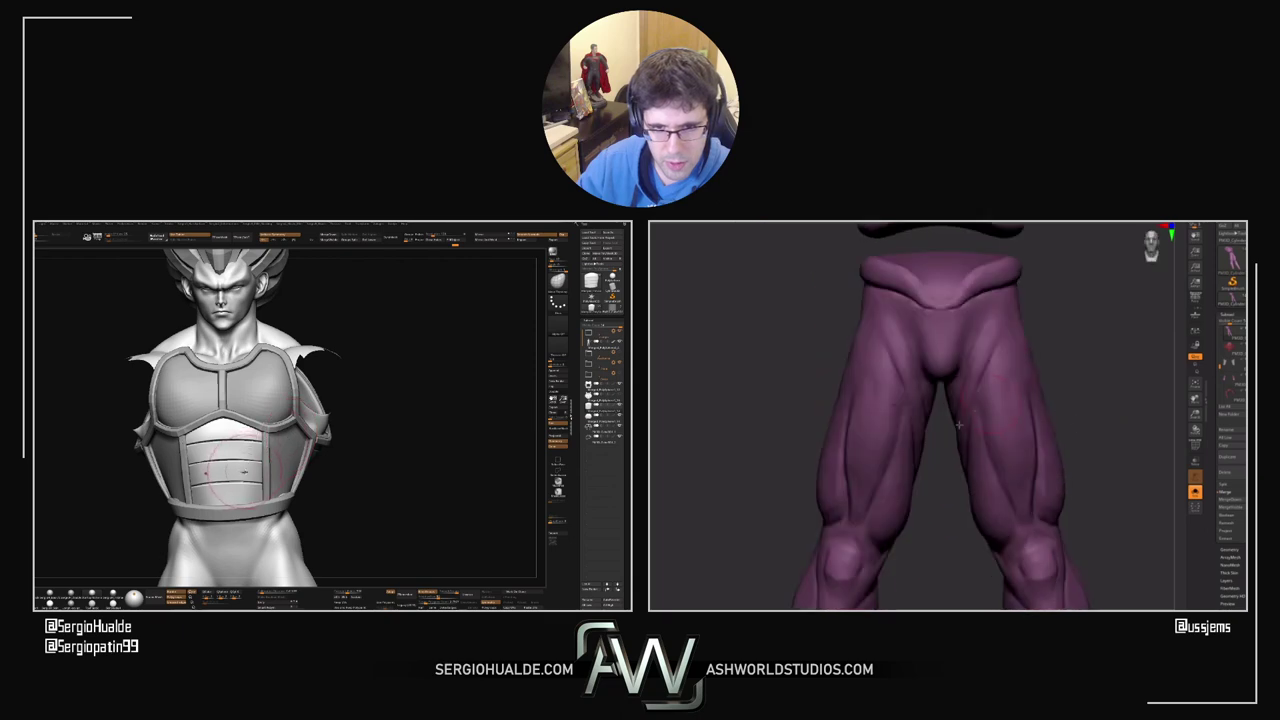
key("s")
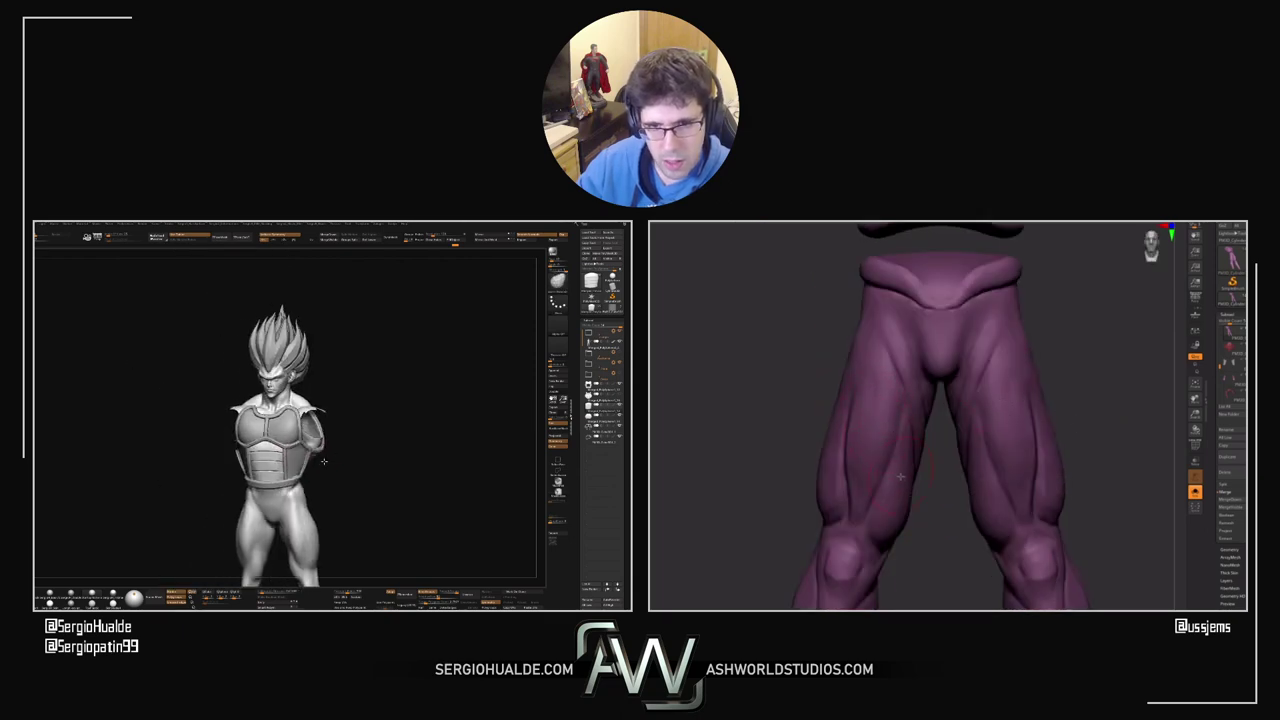
mouse_move(945, 503)
left_mouse_down()
mouse_move(903, 491)
mouse_move(938, 488)
left_mouse_up()
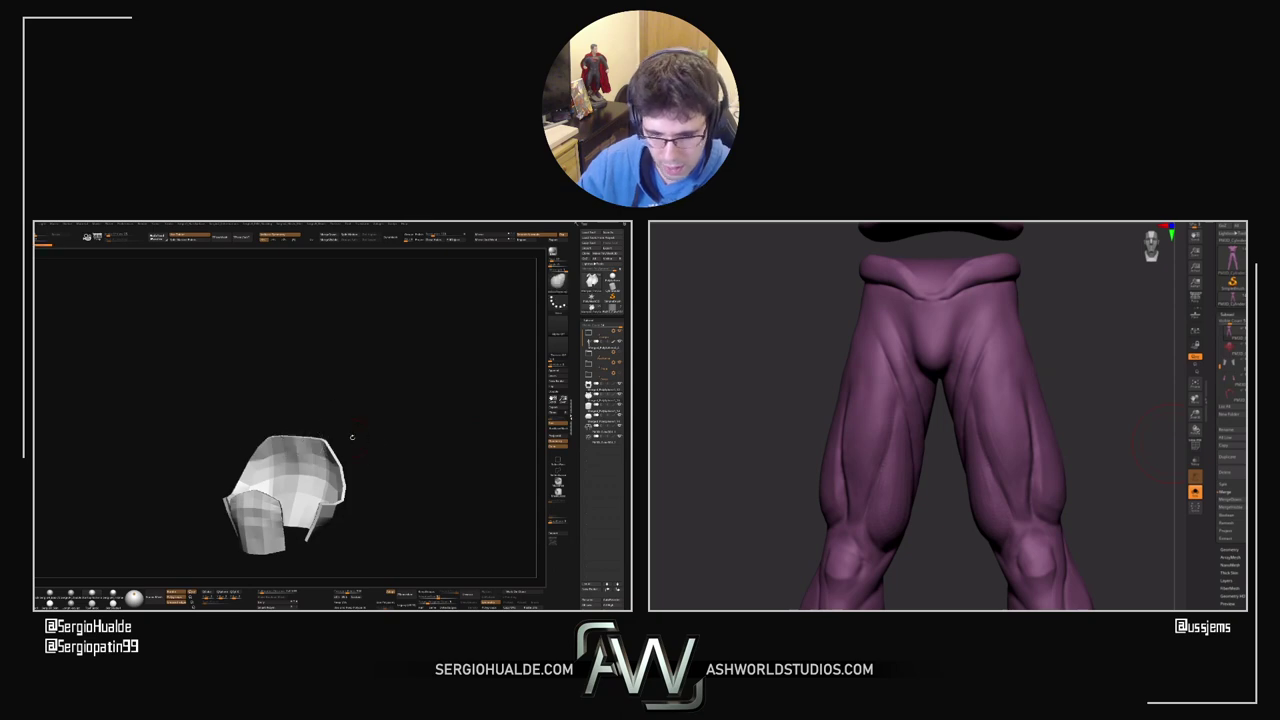
Step: Isolate part of the low-poly armour piece with a rectangular visibility selection
left_click(557, 462, "ctrl+shift")
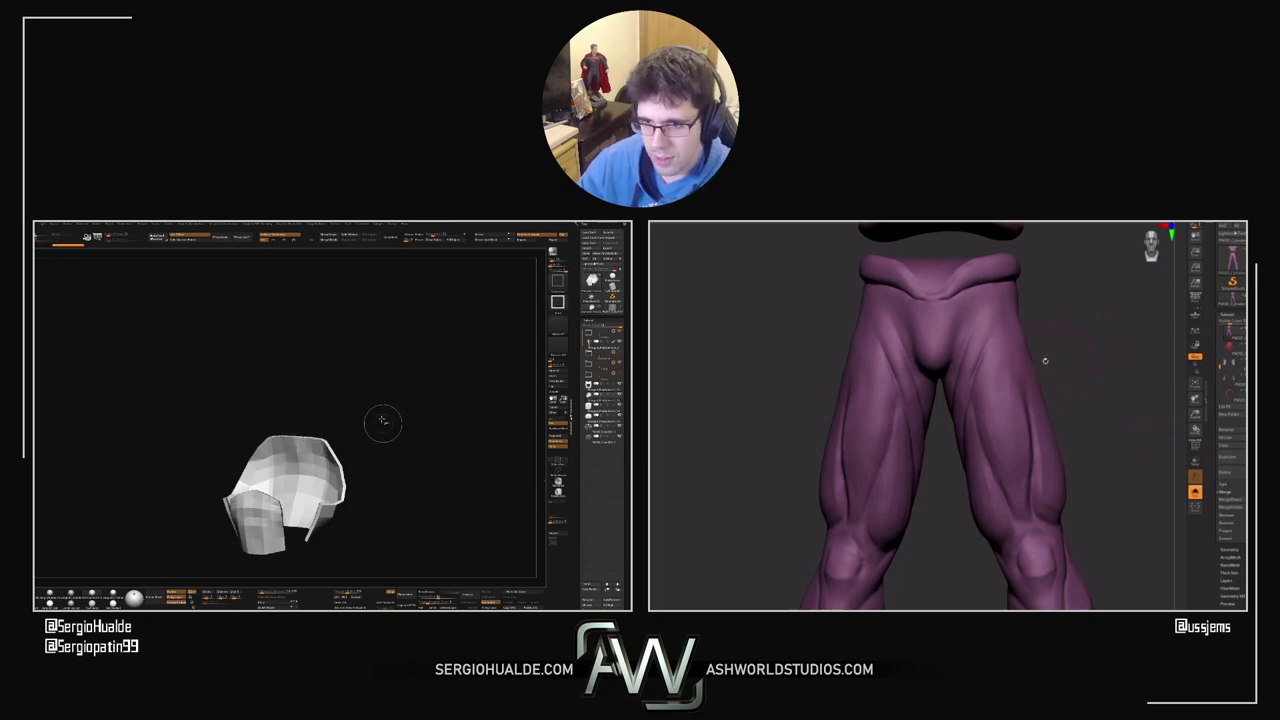
left_click_drag(383, 424, 378, 449, "ctrl+shift")
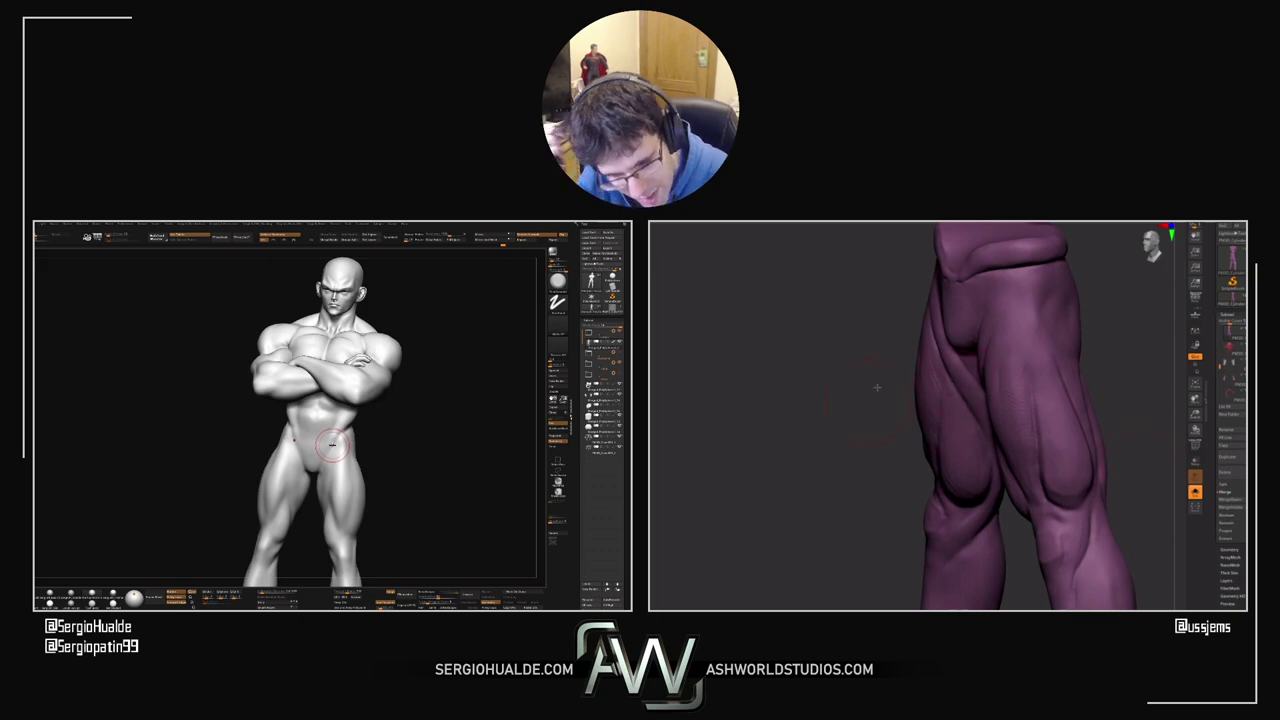
Step: Refine the front and outer thigh muscles of the purple figure from front and three-quarter views
left_click_drag(877, 386, 950, 393)
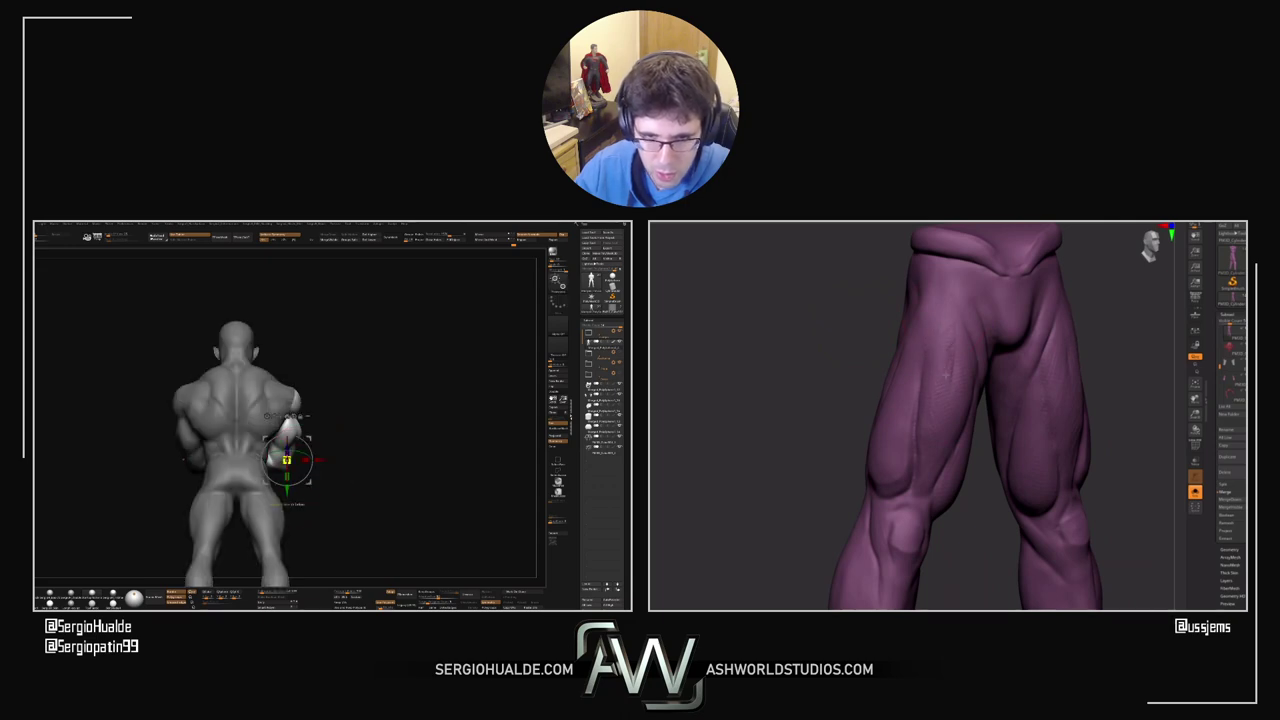
left_click_drag(803, 374, 848, 394)
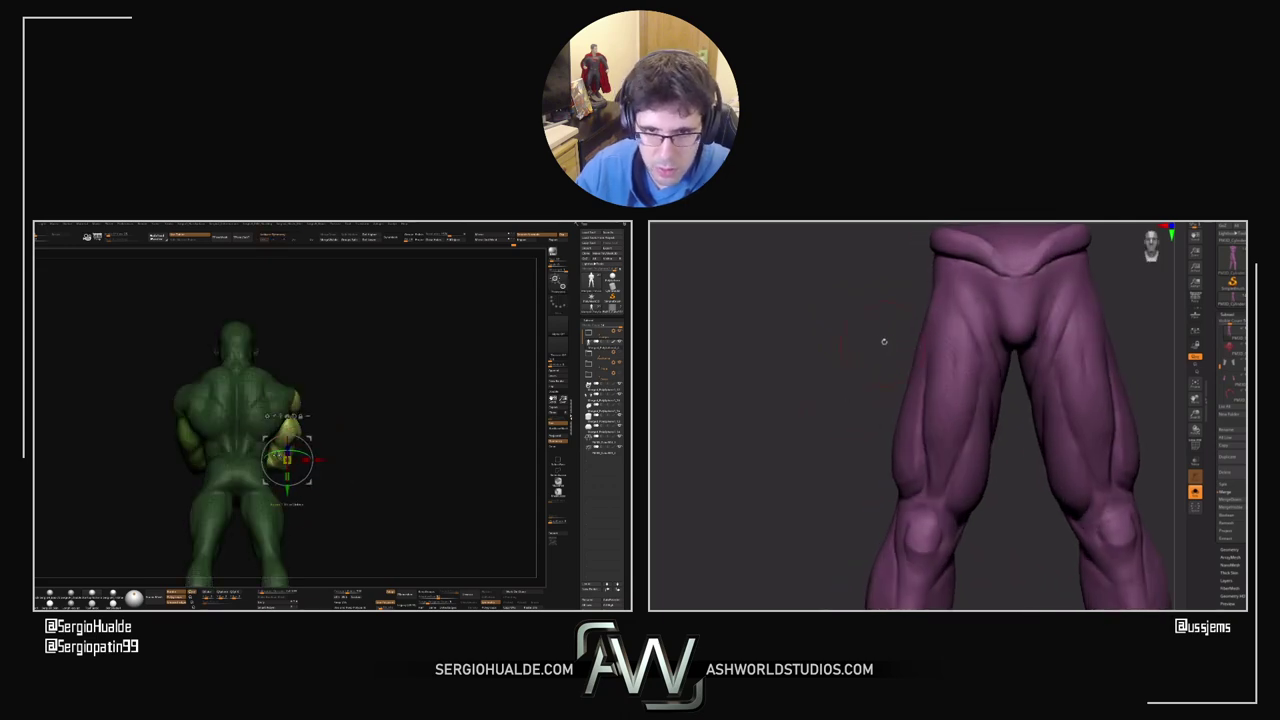
left_click_drag(884, 341, 921, 407)
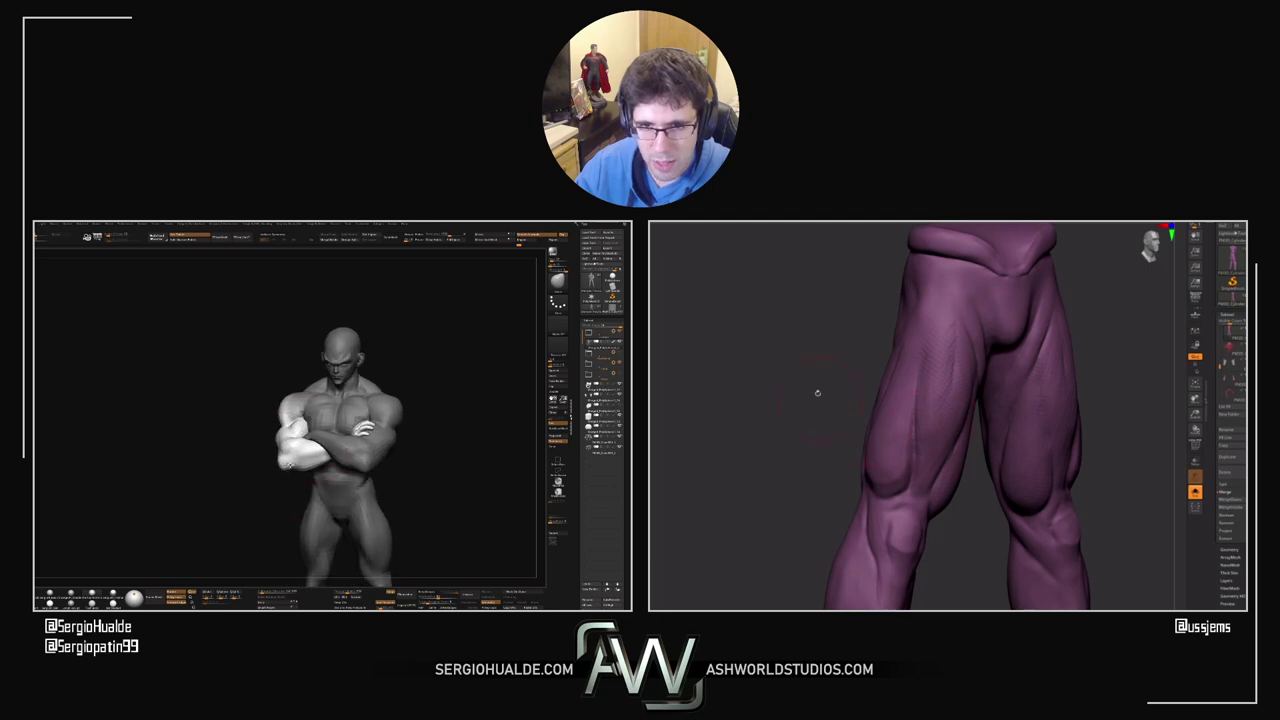
left_click_drag(817, 393, 852, 322)
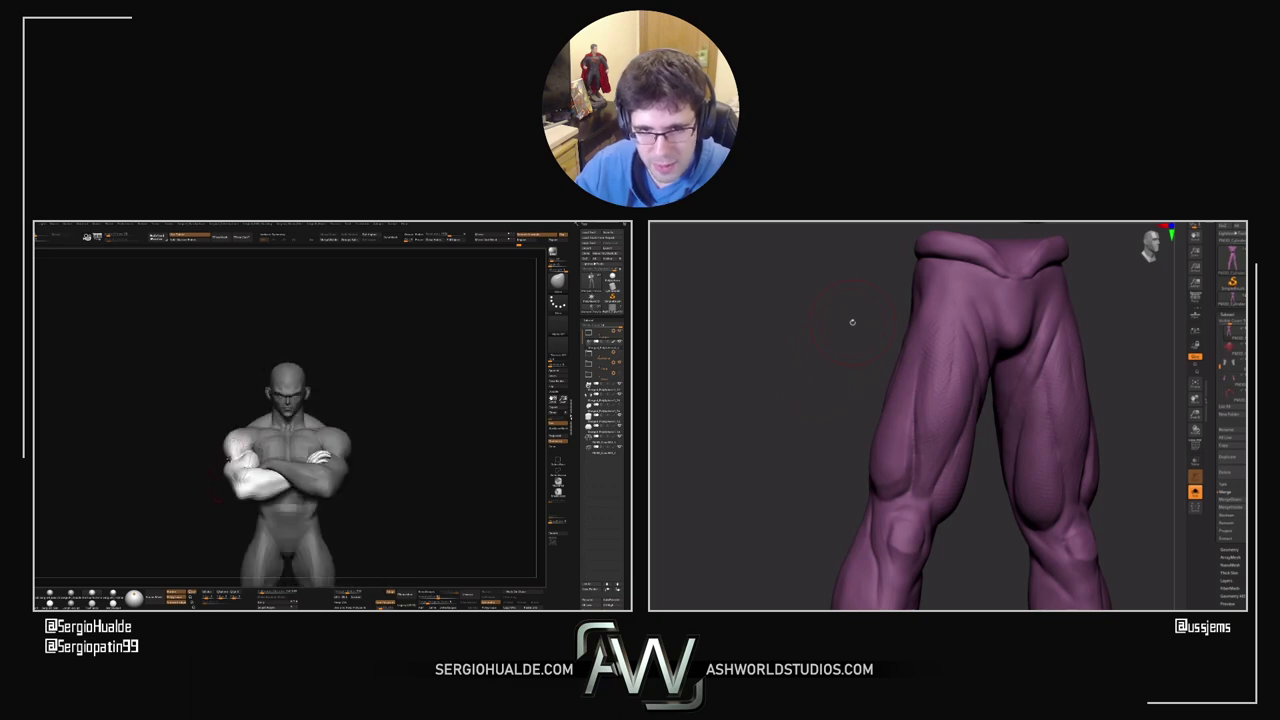
left_click_drag(852, 391, 968, 384)
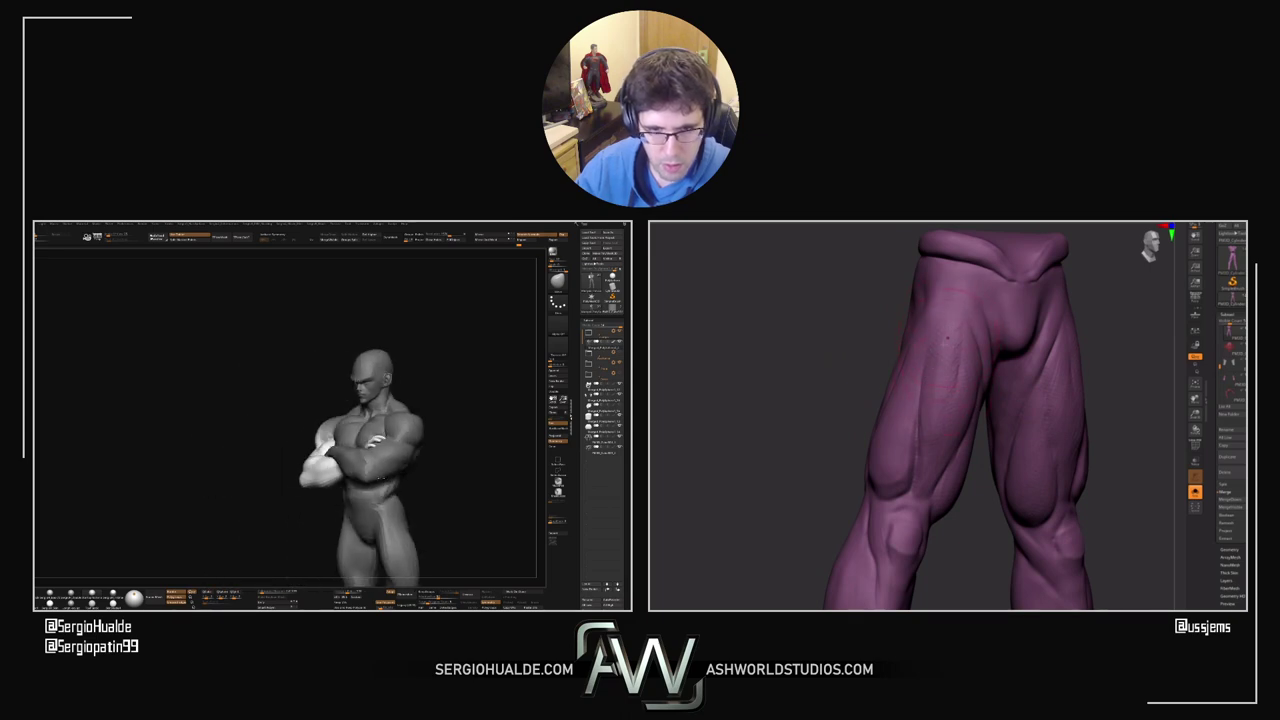
left_click_drag(874, 383, 826, 370)
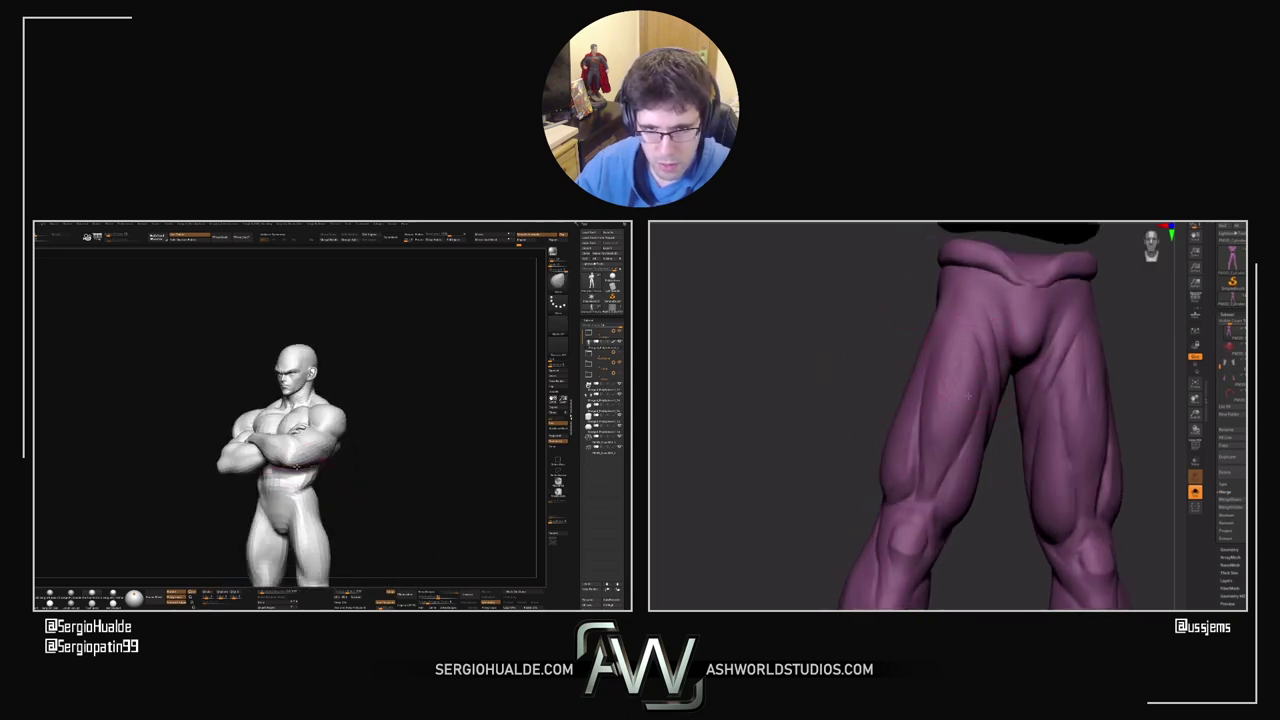
Step: Shape the purple figure's inner thigh muscles down towards the knee with a resized brush
left_click_drag(1010, 466, 1002, 469)
key("s")
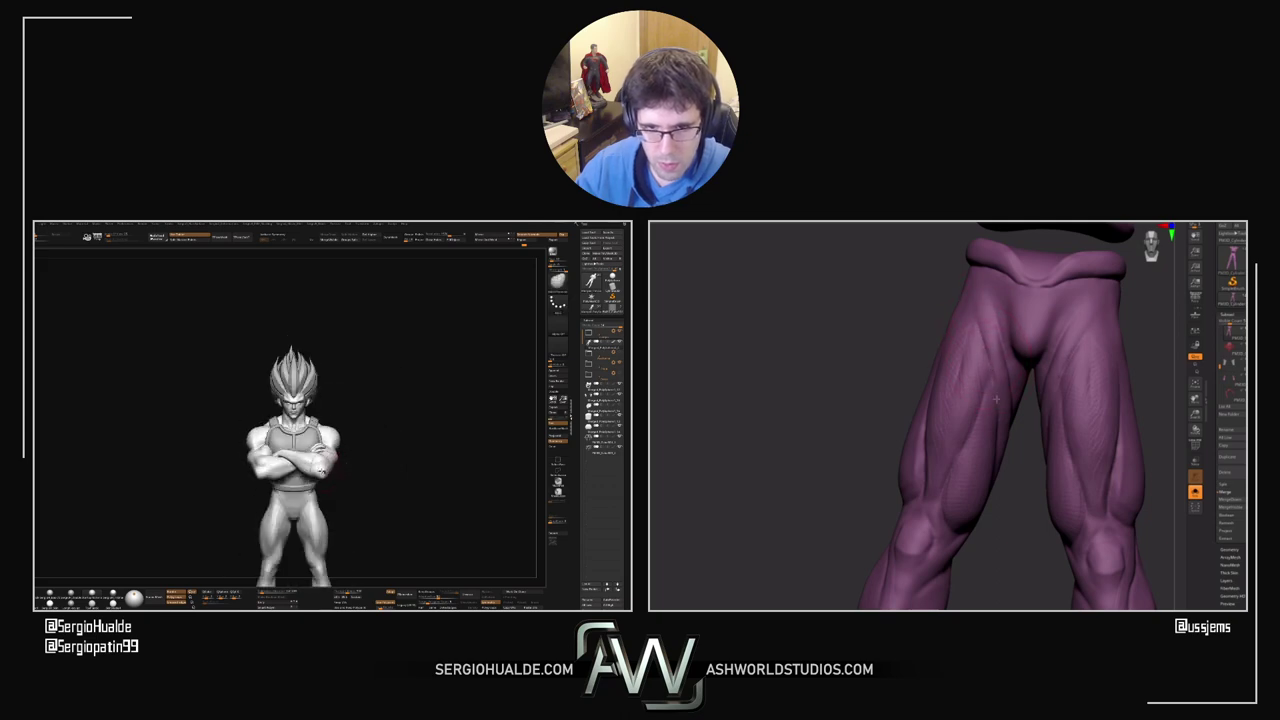
left_click_drag(1008, 449, 1026, 452)
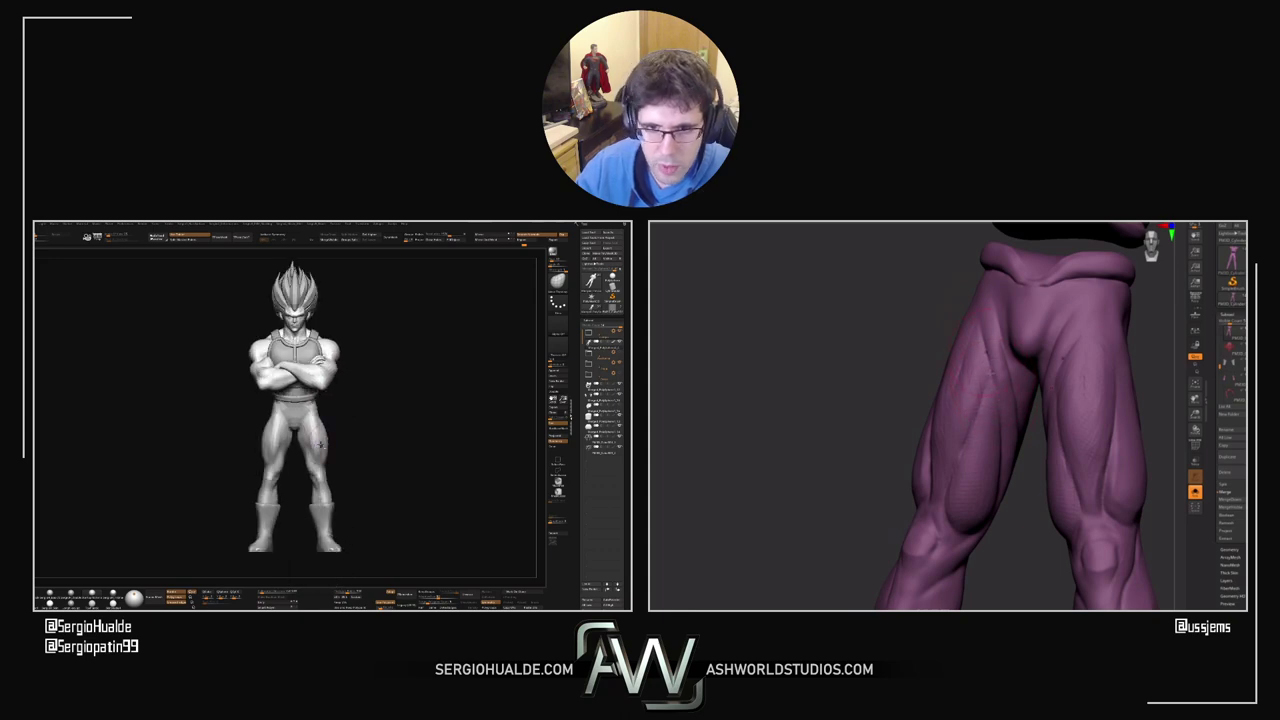
left_click_drag(1018, 464, 1080, 464)
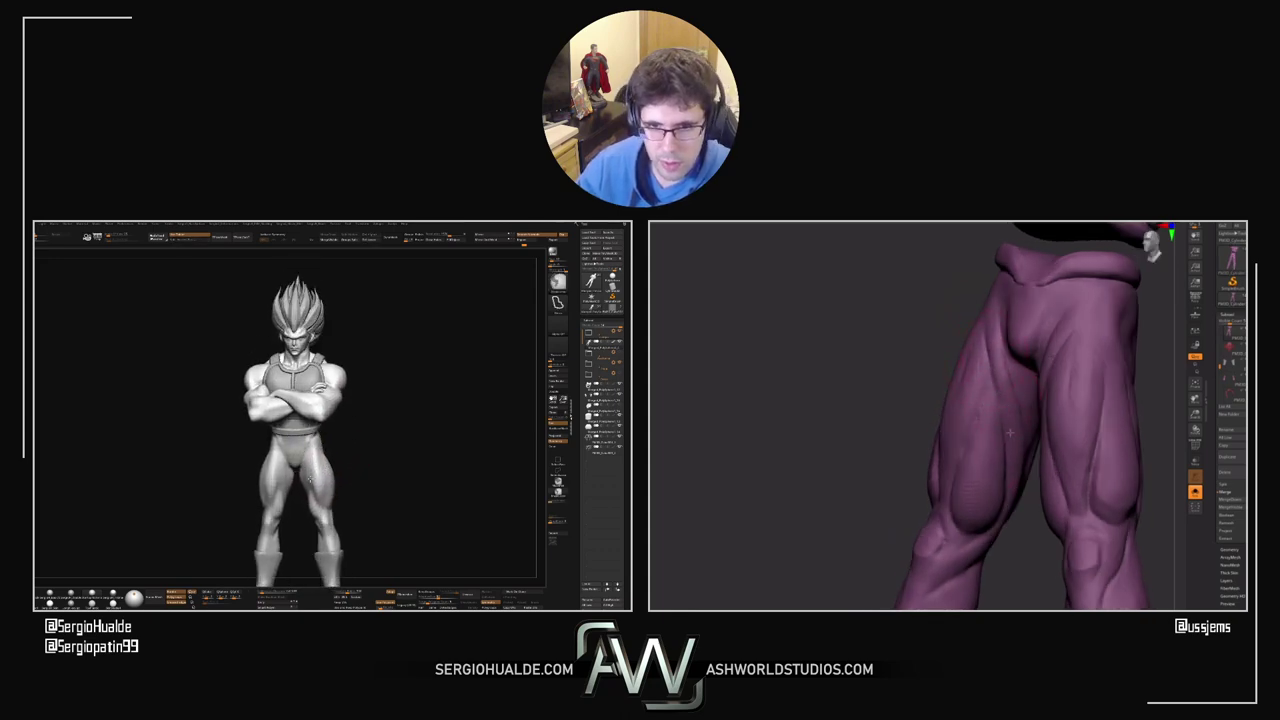
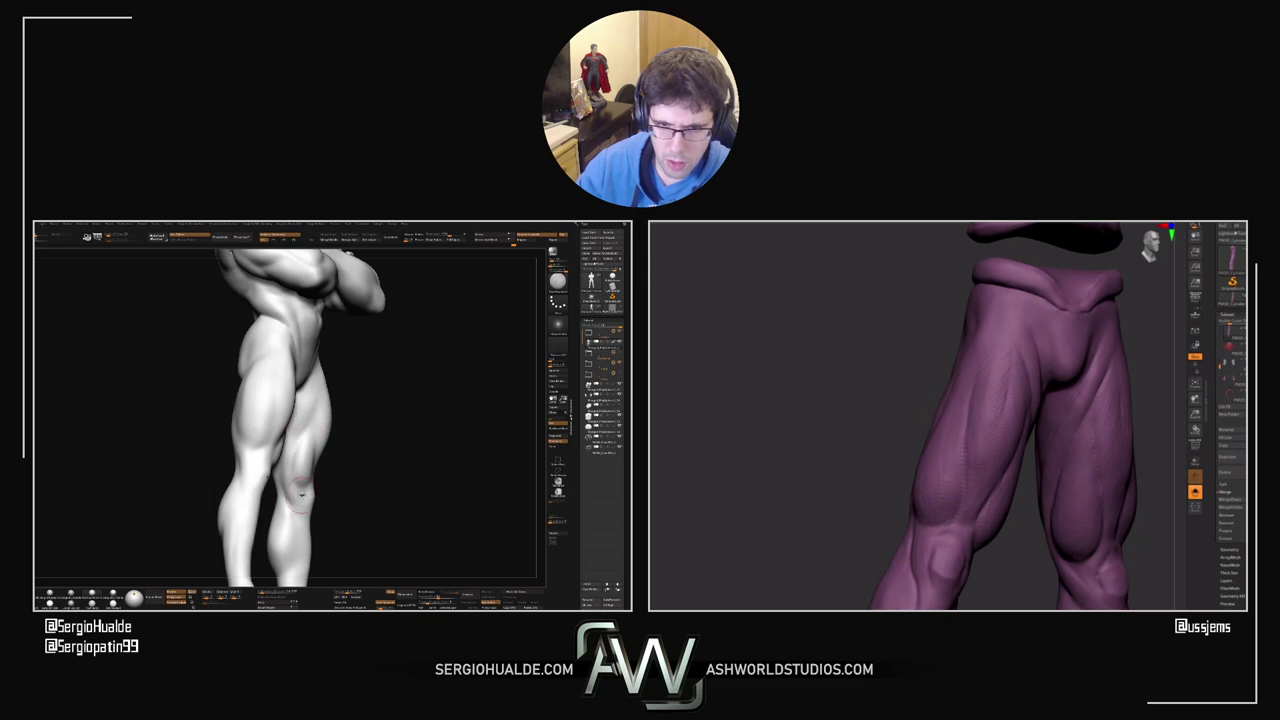
Step: Define the outer thigh muscle grooves on the purple figure from below the hip to mid-thigh
left_click_drag(885, 408, 911, 396)
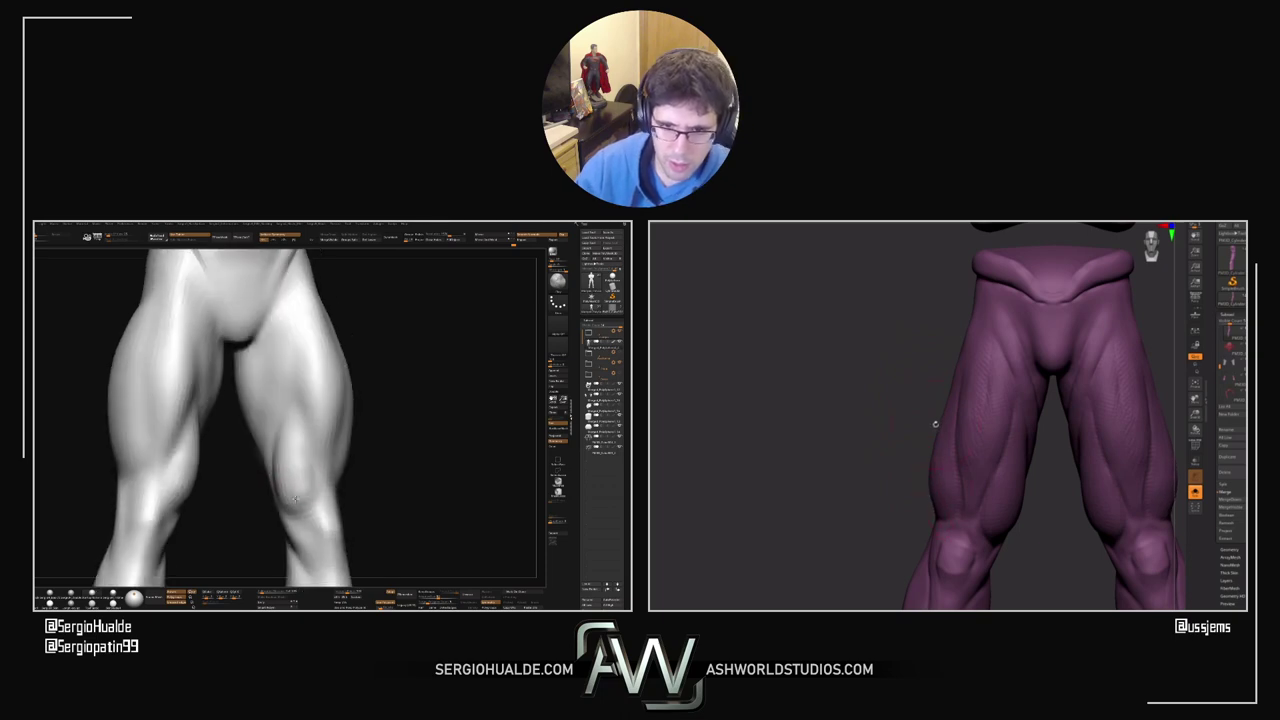
left_click_drag(932, 383, 953, 375)
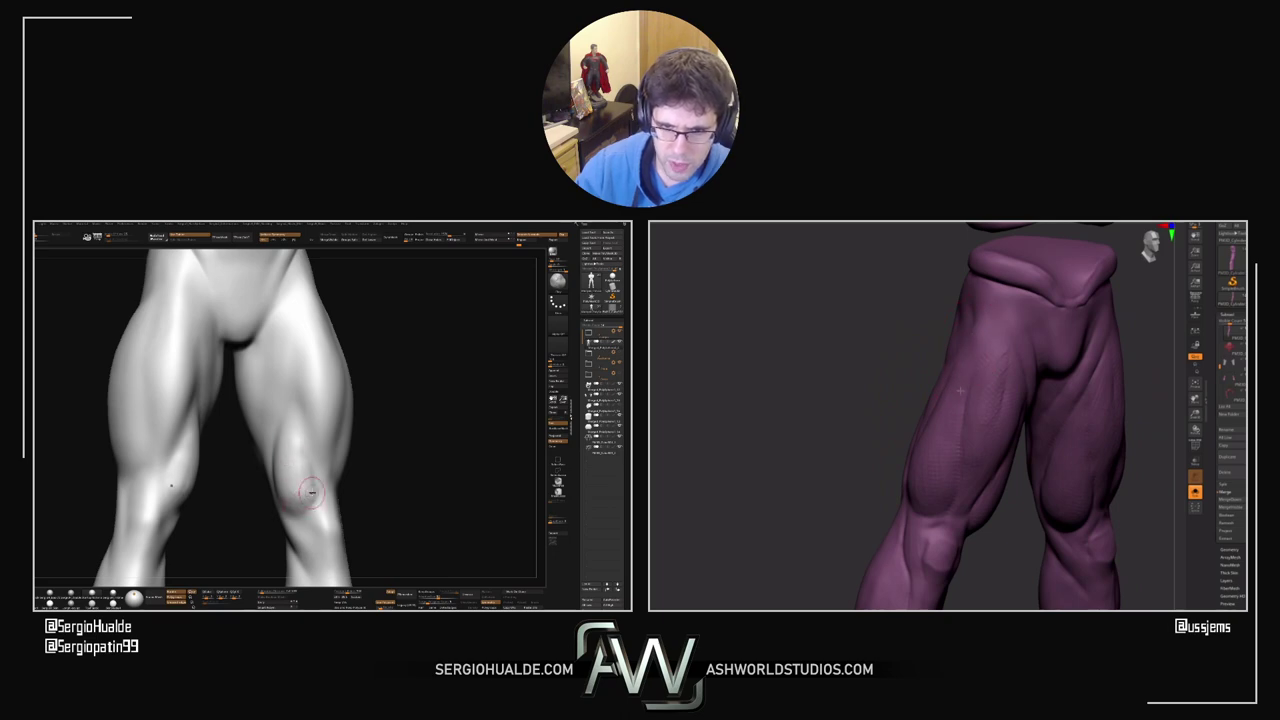
mouse_move(951, 370)
left_mouse_down()
mouse_move(910, 330)
mouse_move(981, 329)
left_mouse_up()
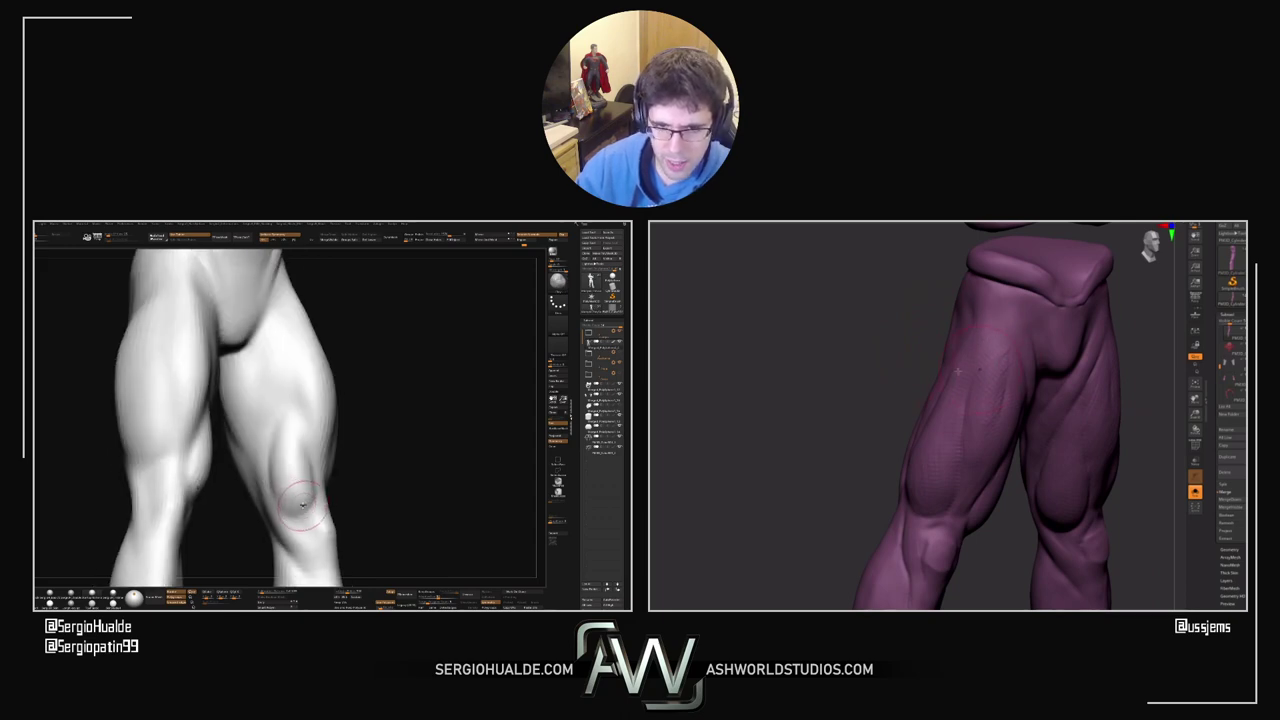
mouse_move(961, 369)
left_mouse_down()
mouse_move(903, 351)
mouse_move(957, 385)
left_mouse_up()
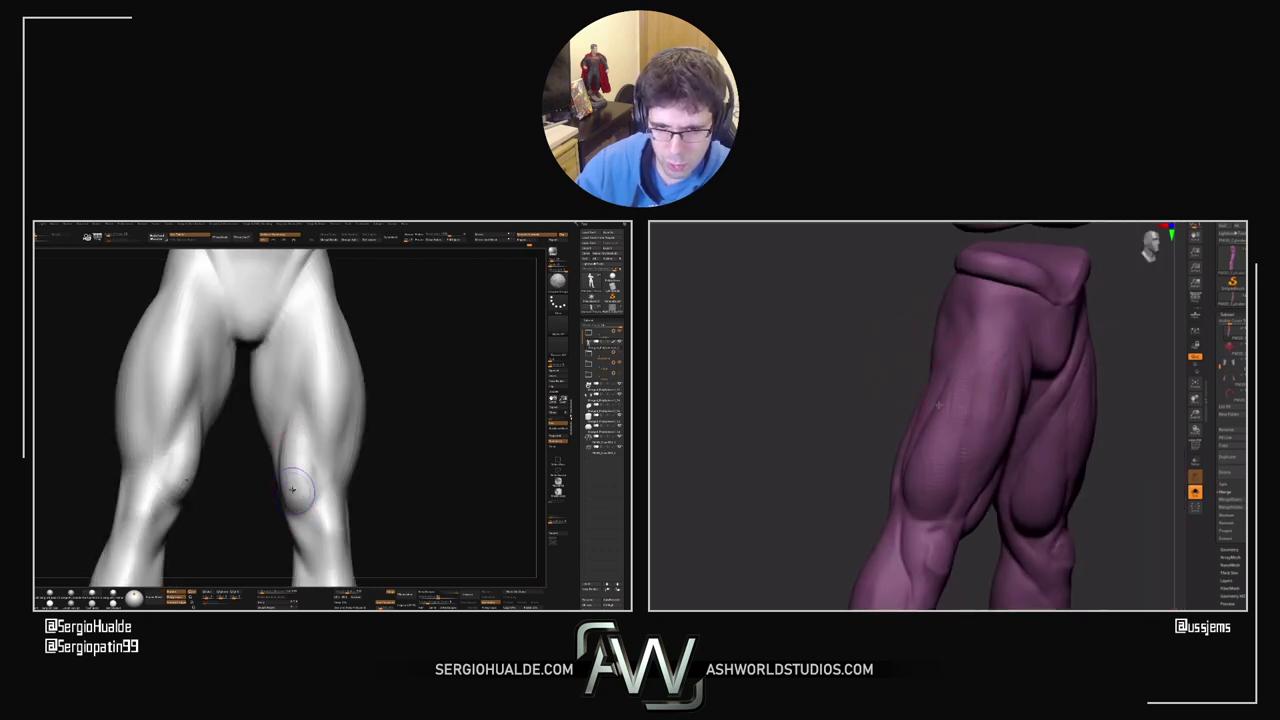
mouse_move(868, 420)
left_mouse_down()
mouse_move(891, 362)
mouse_move(871, 309)
left_mouse_up()
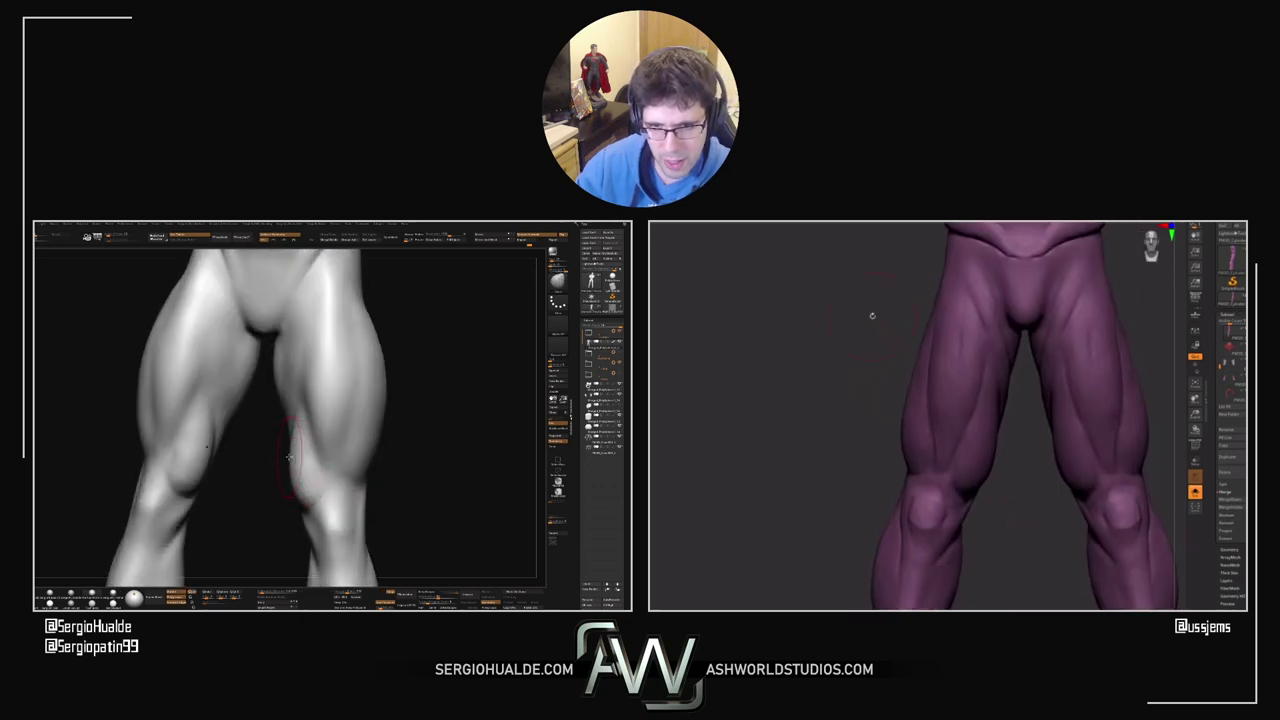
Step: Refine the purple figure's knees from the front and turn the grey figure's legs to sculpt around the knee
mouse_move(1040, 557)
left_mouse_down("alt")
mouse_move(1040, 463)
mouse_move(1110, 420)
left_mouse_up("alt")
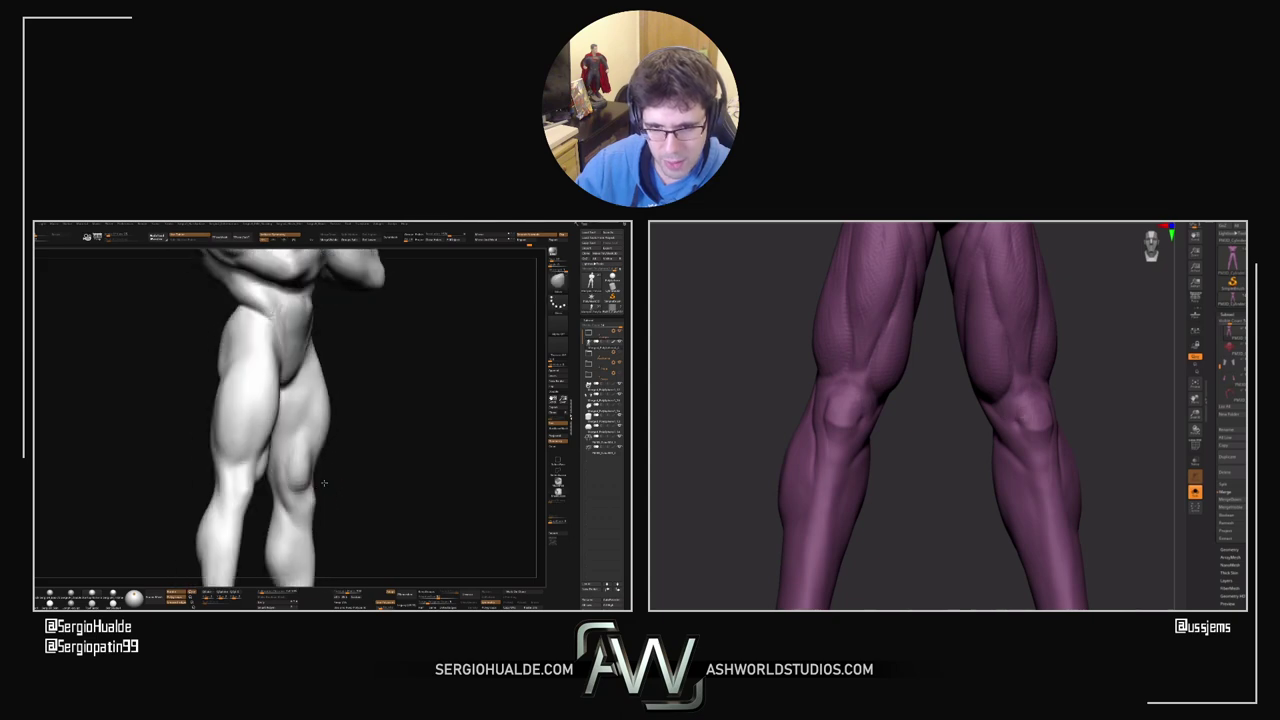
left_click_drag(1078, 406, 1020, 409)
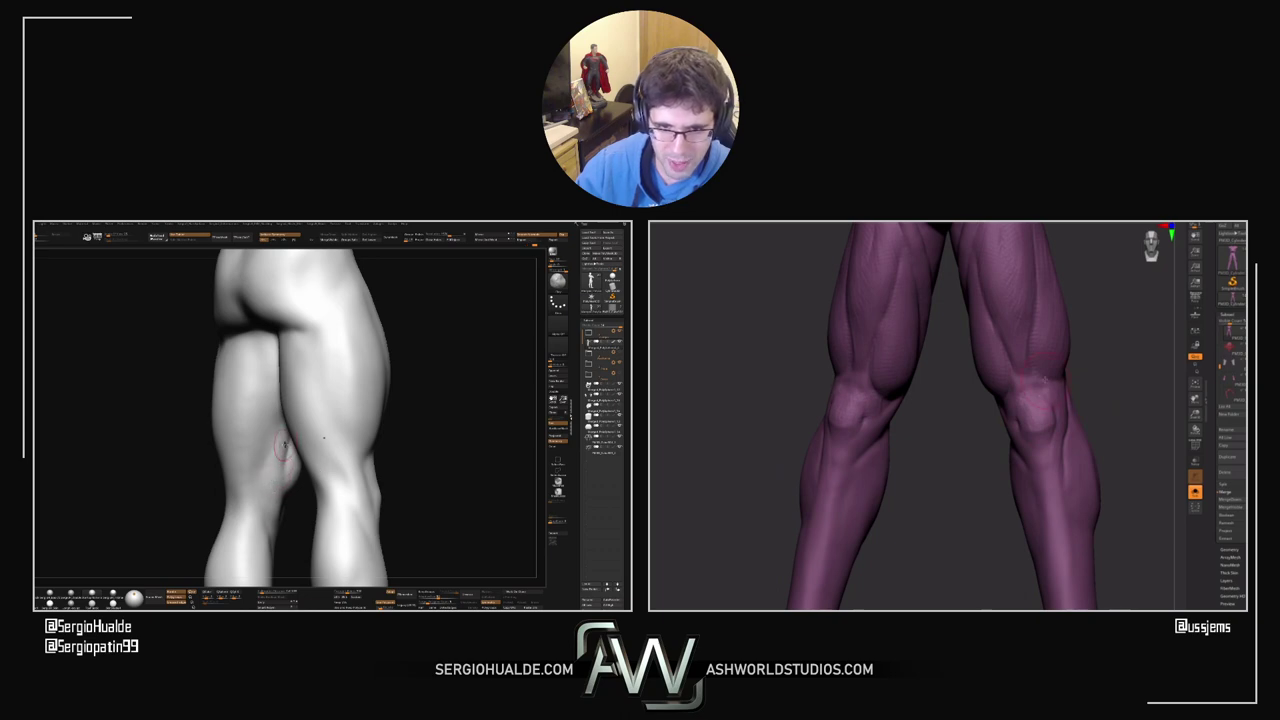
right_click_drag(284, 462, 205, 468)
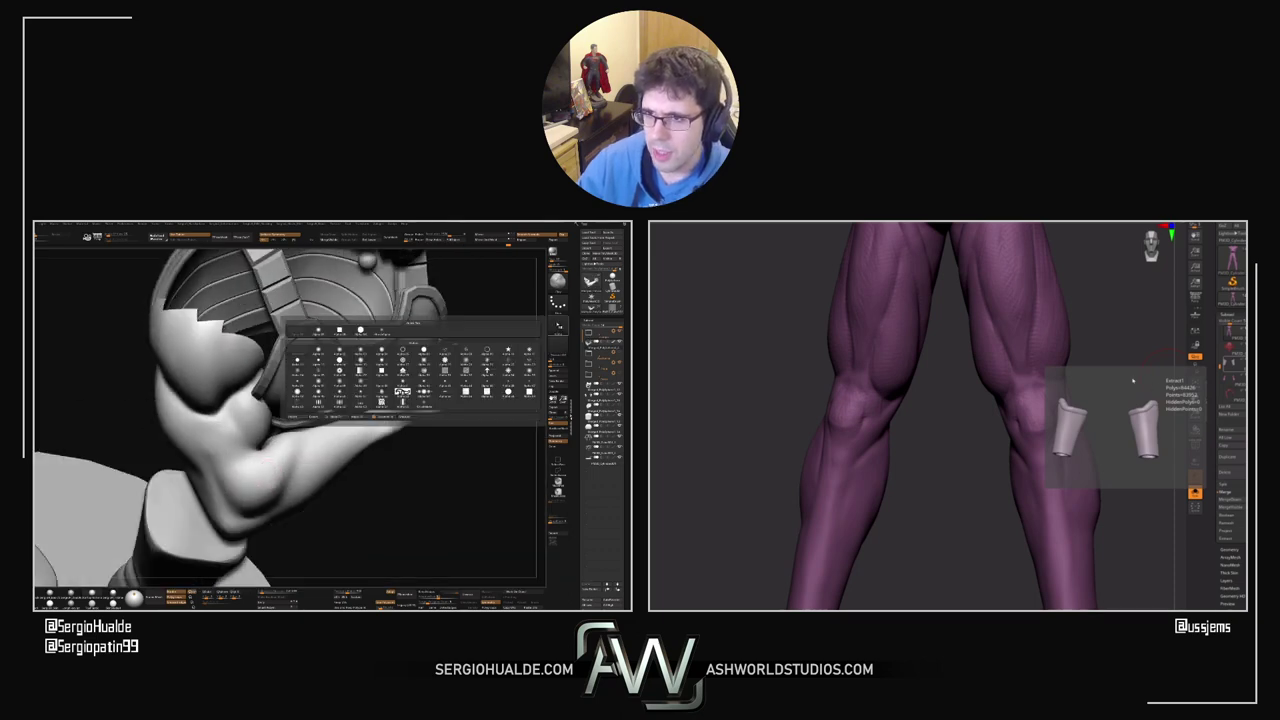
Step: Sculpt the spiky-haired figure's forearm beside the elbow and refine the purple figure's upper inner thigh folds
mouse_move(1118, 348)
left_mouse_down("alt")
mouse_move(1112, 417)
mouse_move(1075, 391)
mouse_move(1104, 379)
left_mouse_up("alt")
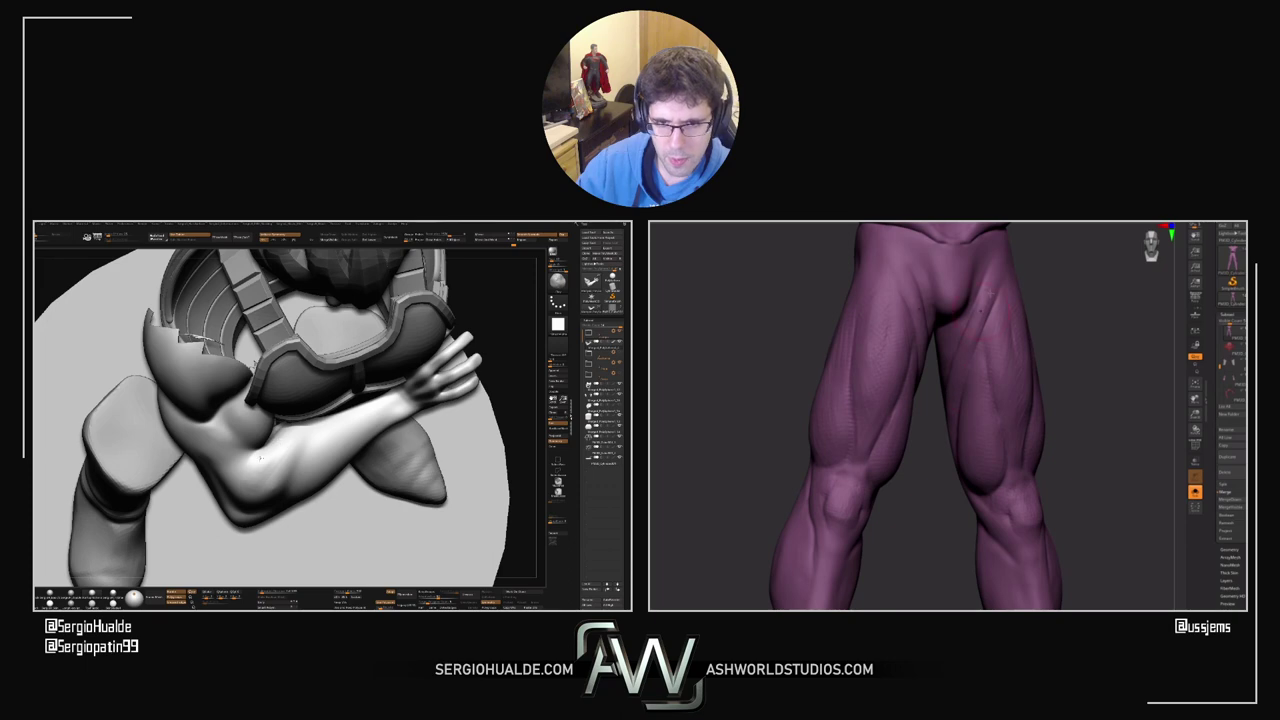
right_click_drag(272, 476, 301, 437)
left_click_drag(1042, 286, 1019, 357)
right_click_drag(1019, 357, 982, 321)
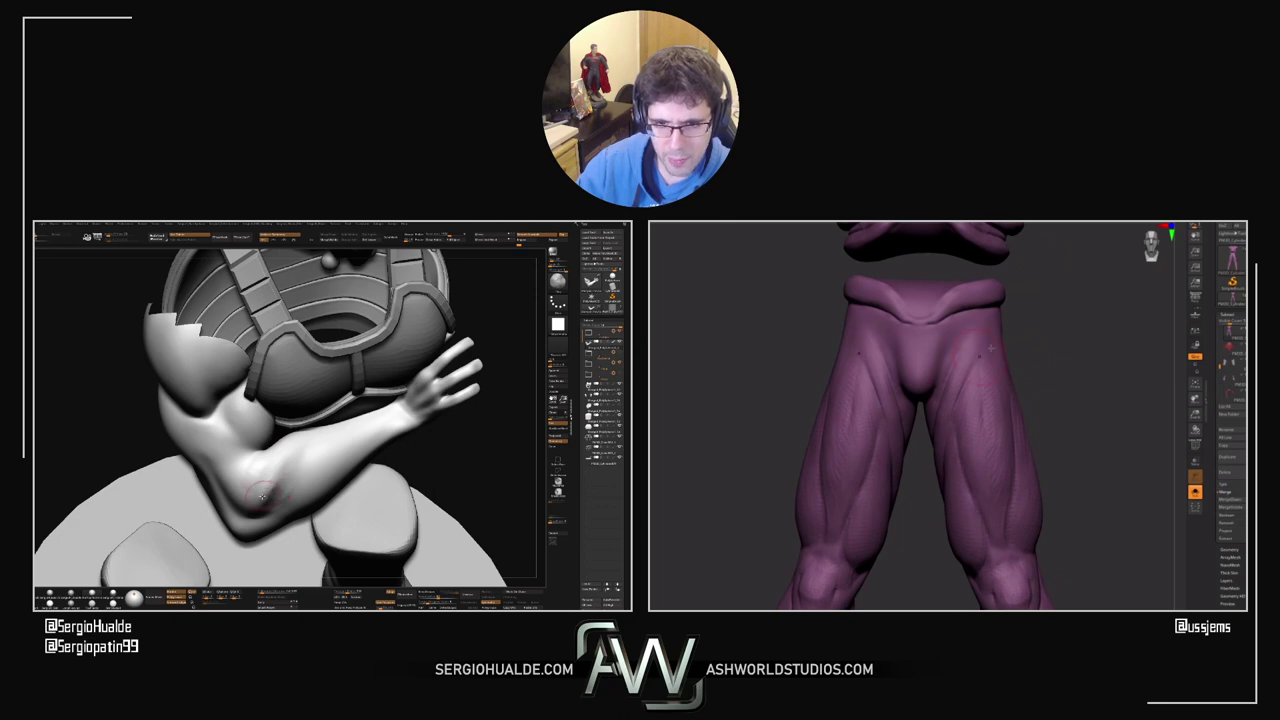
right_click_drag(983, 344, 978, 385)
right_click_drag(253, 490, 245, 494)
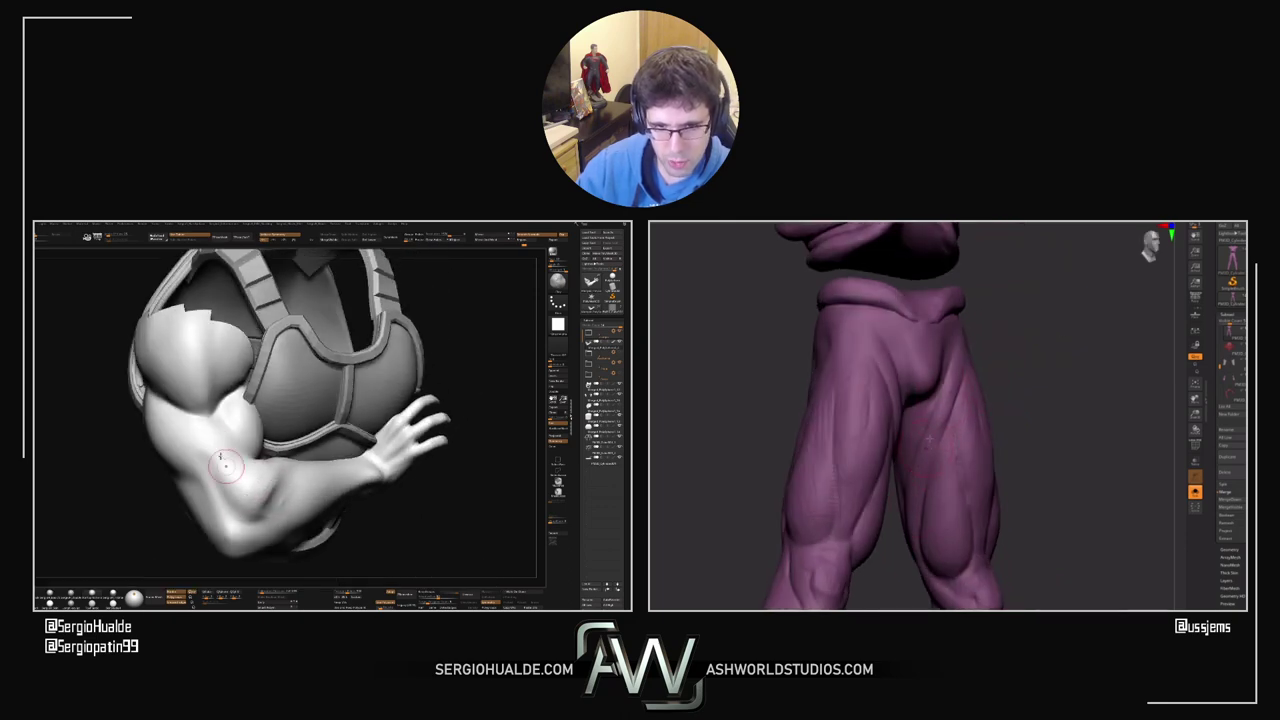
right_click_drag(251, 480, 256, 478)
Step: Build up the forearm muscle just past the elbow crease and shape the purple figure's inner thigh from the side
right_click_drag(1010, 455, 922, 403, "alt")
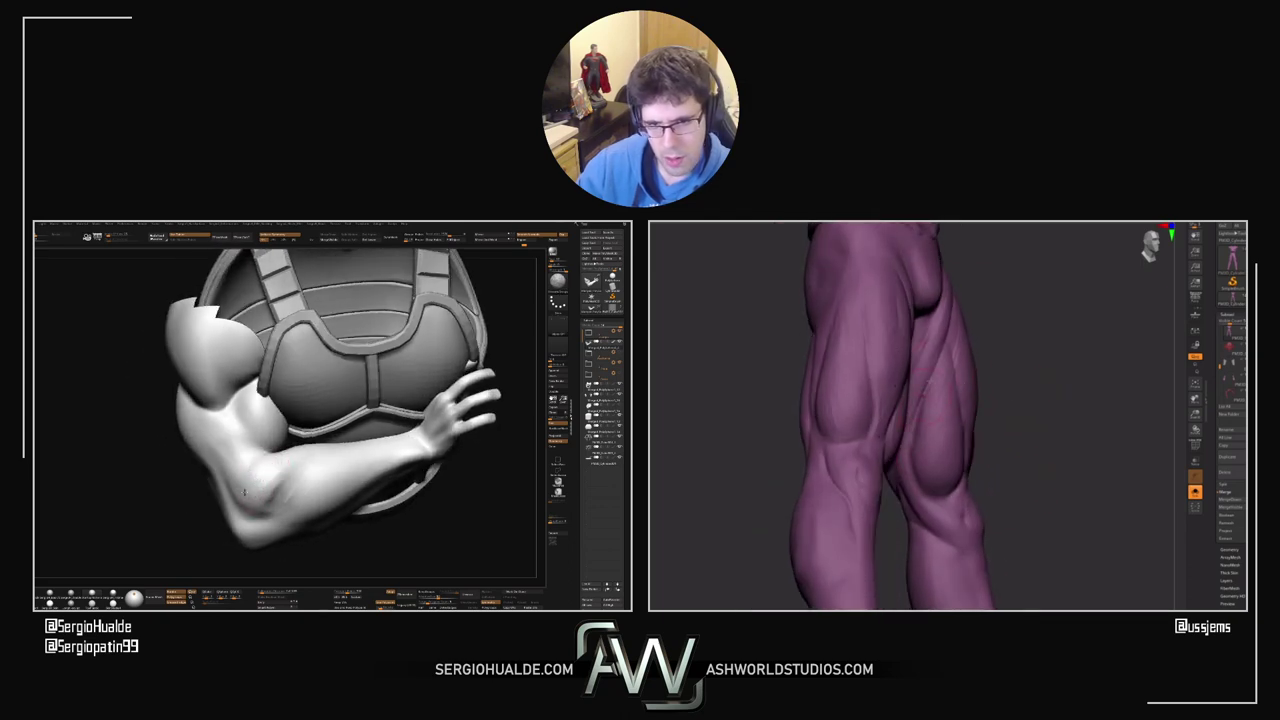
right_click_drag(275, 478, 279, 511)
right_click_drag(925, 385, 1040, 420)
right_click_drag(304, 468, 288, 496)
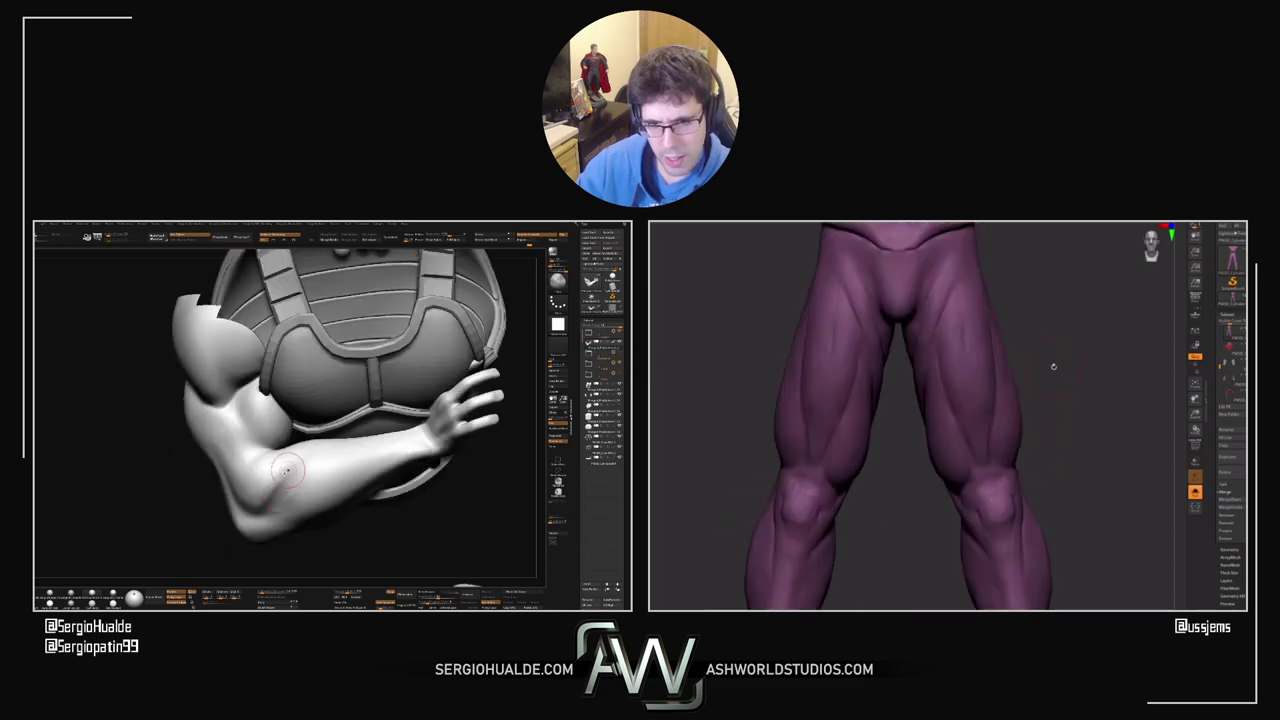
Step: Shape the underside of the spiky-haired figure's forearm near the elbow and refine the purple figure's upper thigh muscles
right_click_drag(1053, 376, 1050, 372)
right_click_drag(298, 489, 299, 498)
mouse_move(1050, 372)
right_mouse_down()
mouse_move(1063, 369)
mouse_move(1029, 403)
mouse_move(1041, 391)
right_mouse_up()
right_click_drag(303, 438, 284, 466)
right_click_drag(1041, 391, 1037, 385)
right_click_drag(284, 466, 297, 453)
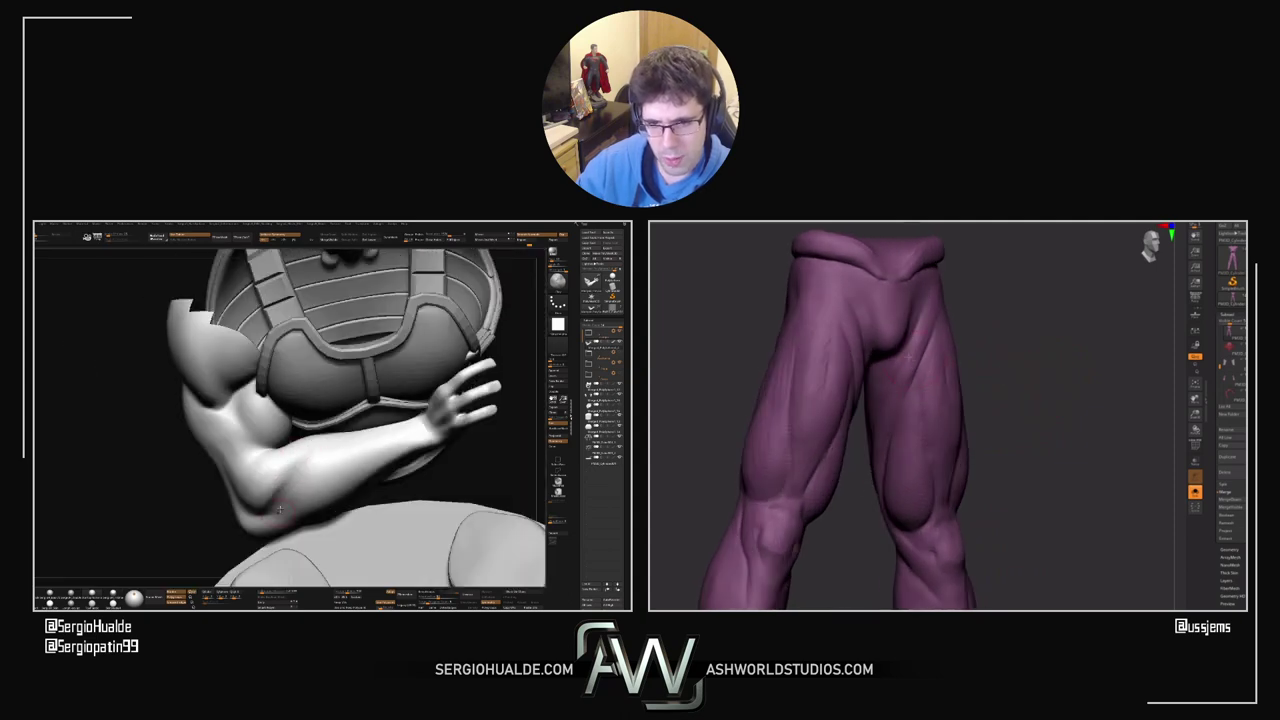
Step: Define the forearm's muscle ridge towards the wrist and sculpt the folds at the purple figure's inner knee
mouse_move(280, 510)
right_mouse_down()
mouse_move(321, 414)
mouse_move(323, 465)
mouse_move(292, 490)
right_mouse_up()
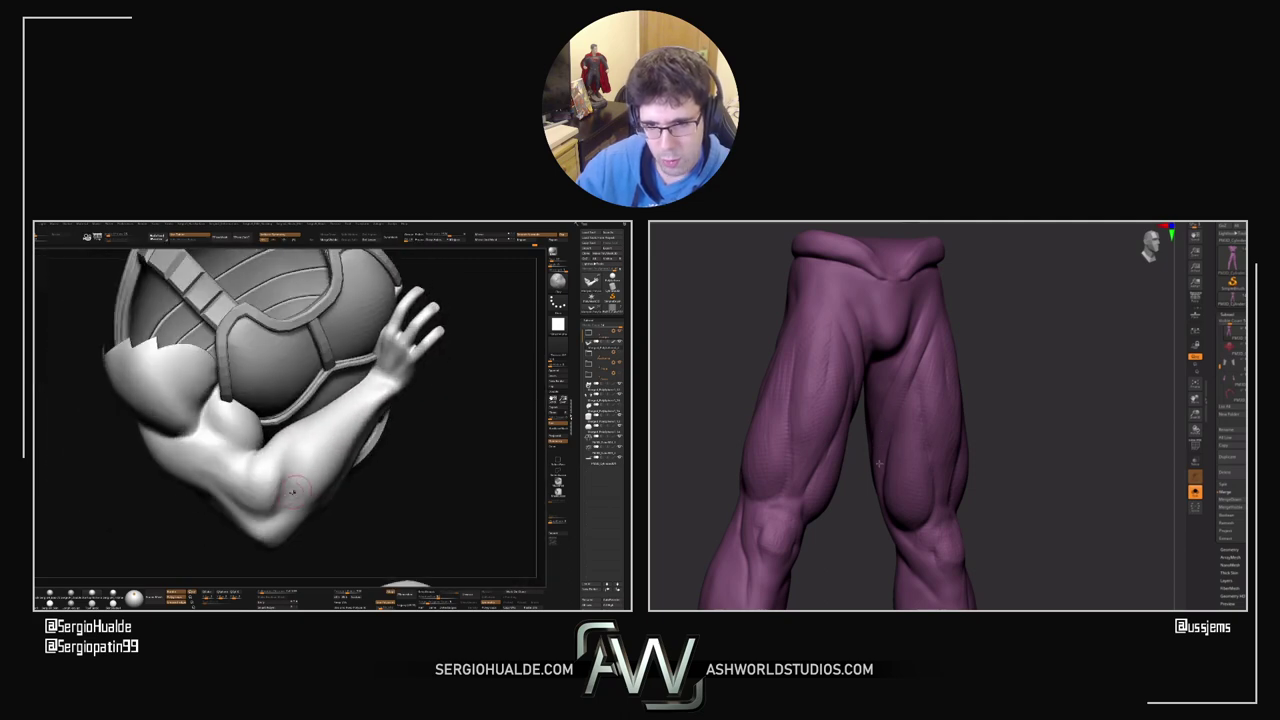
right_click_drag(870, 489, 862, 465)
right_click_drag(372, 406, 354, 417)
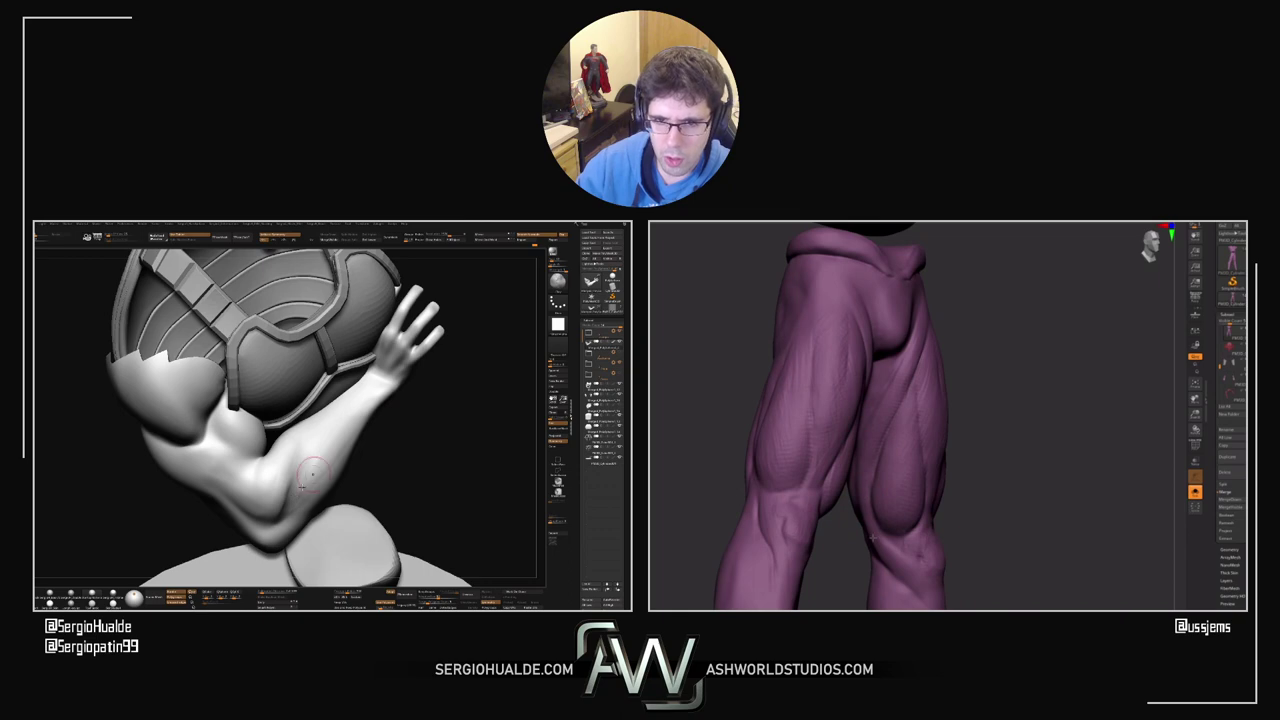
right_click_drag(307, 478, 309, 446)
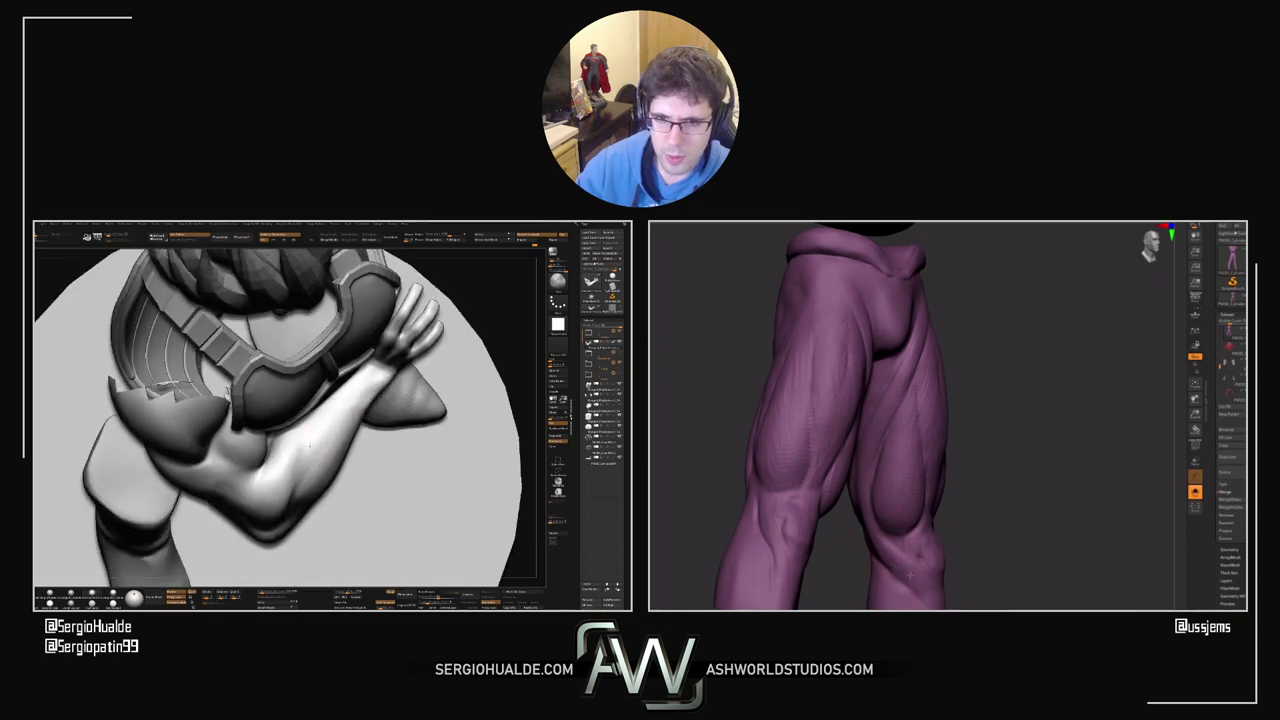
left_click_drag(303, 457, 301, 474)
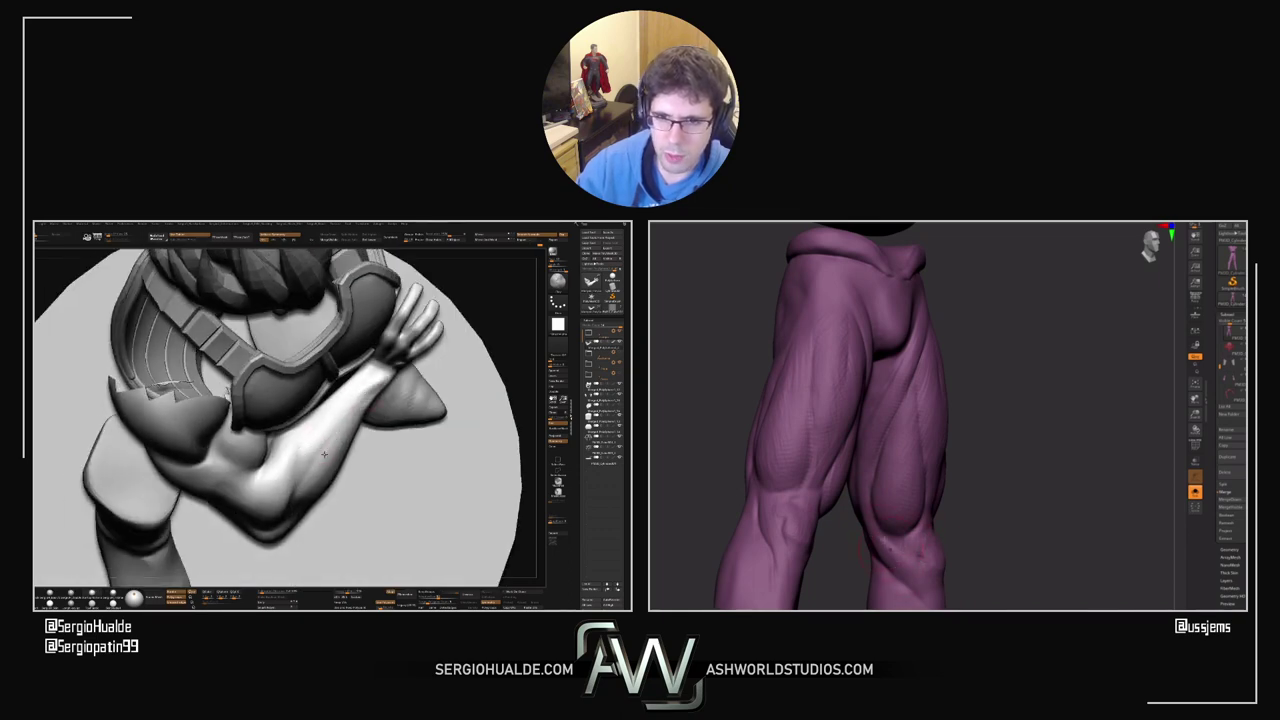
Step: Refine the folds around the purple figure's inner knee and touch up the spiky-haired figure's forearm beside the elbow crease
right_click_drag(324, 455, 300, 488)
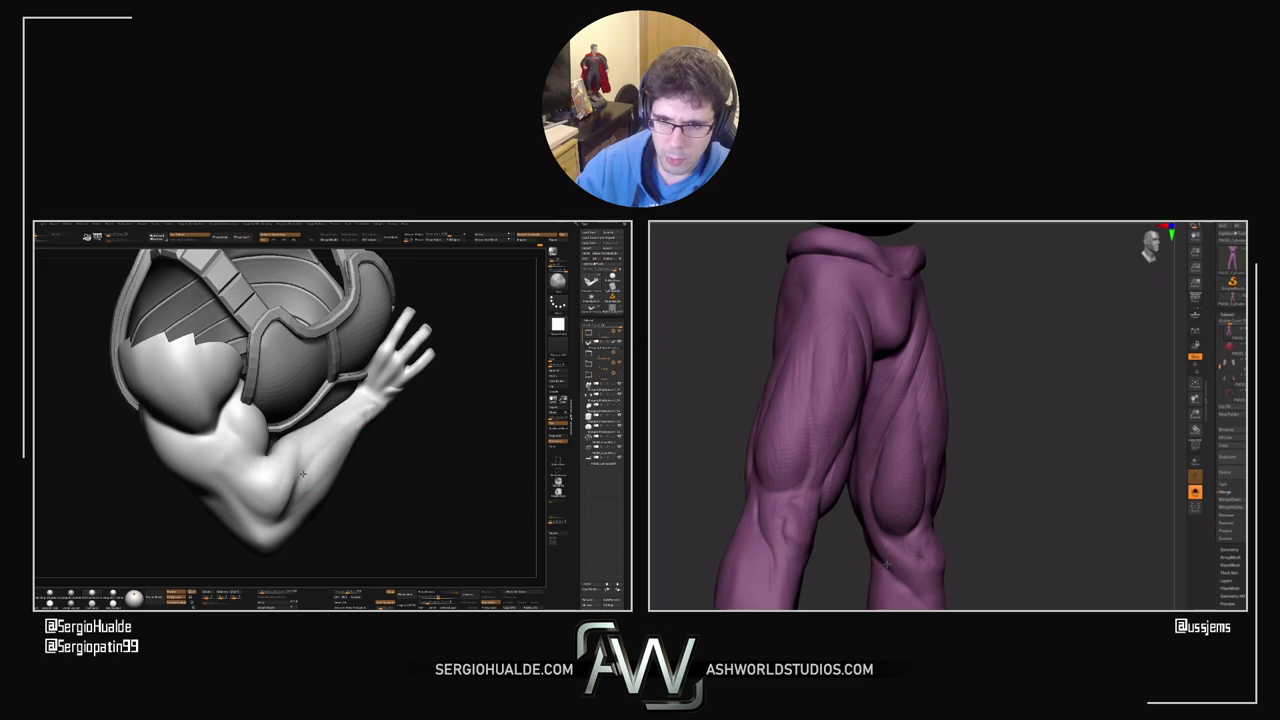
right_click_drag(348, 410, 329, 419)
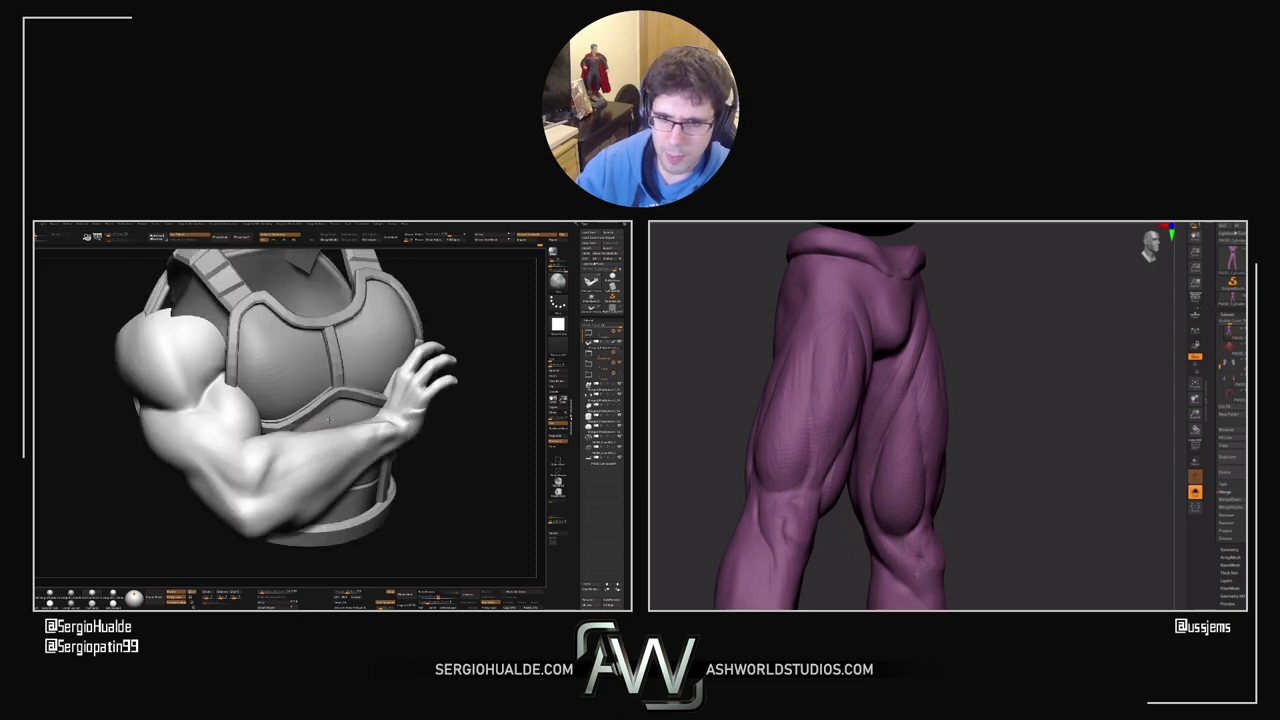
mouse_move(859, 553)
left_mouse_down()
mouse_move(897, 543)
mouse_move(876, 538)
left_mouse_up()
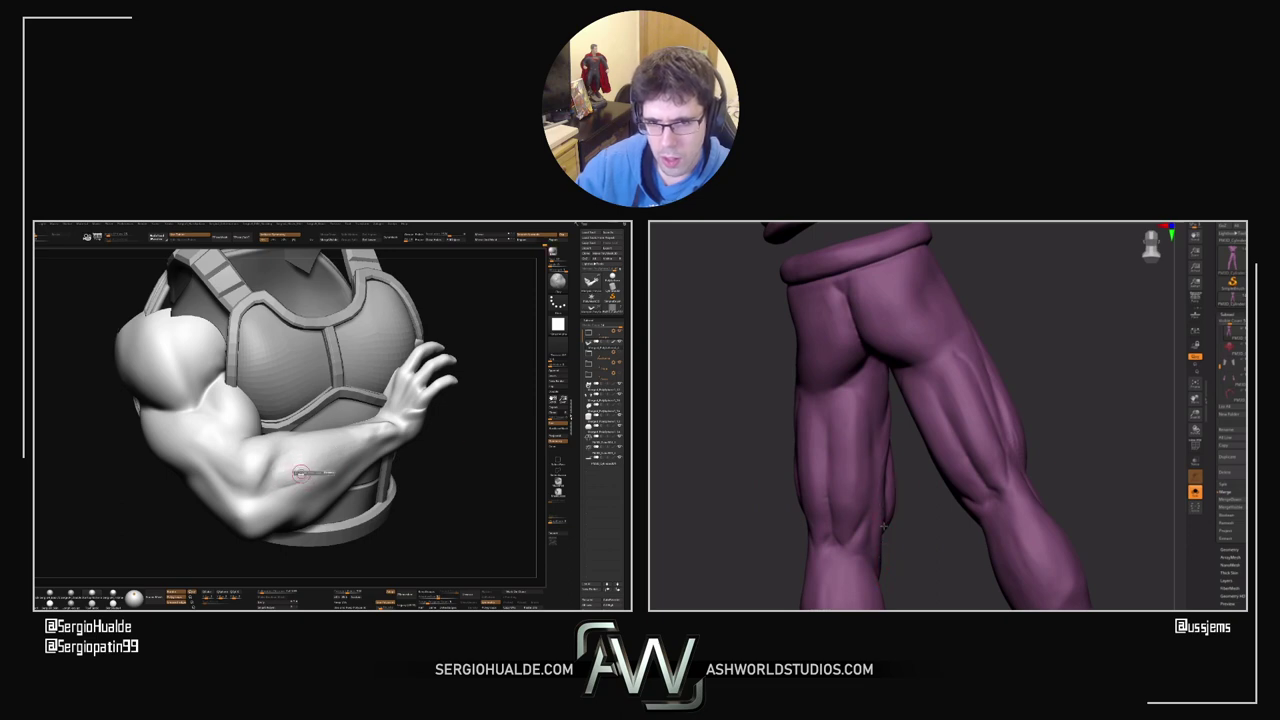
key("space")
right_click_drag(883, 529, 853, 538)
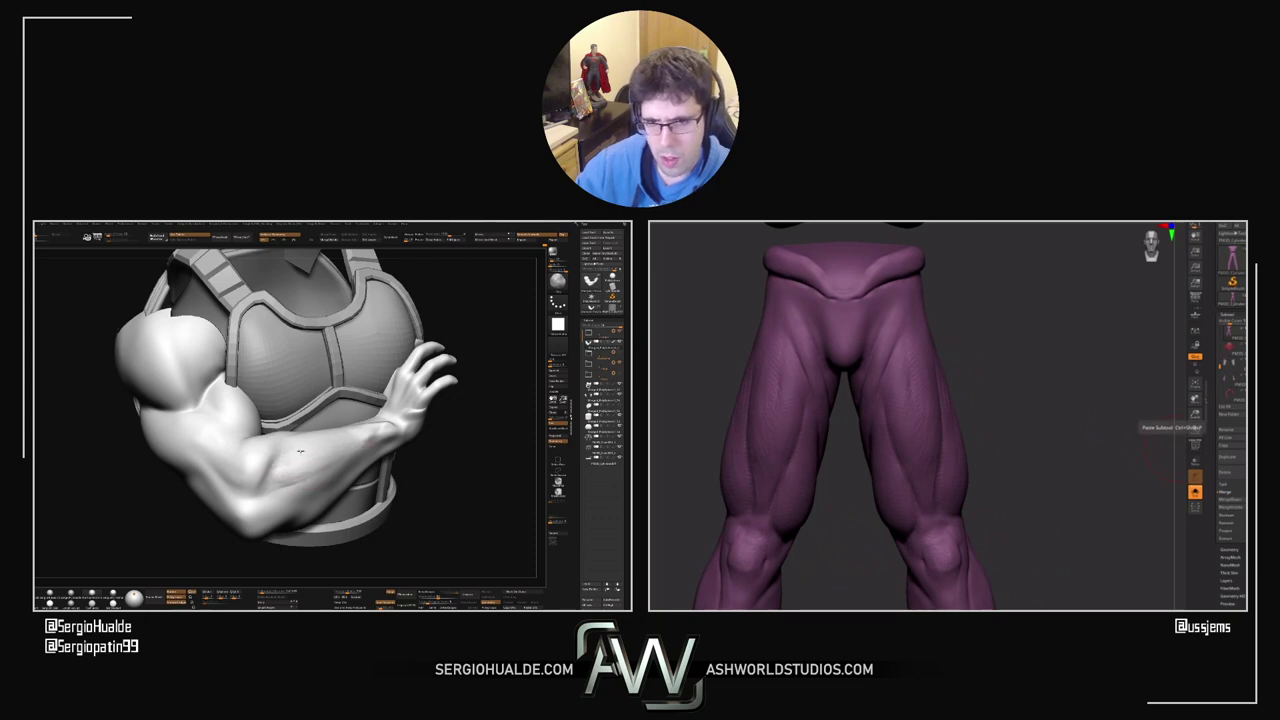
mouse_move(320, 455)
right_mouse_down()
mouse_move(339, 427)
mouse_move(352, 430)
mouse_move(354, 406)
mouse_move(355, 440)
right_mouse_up()
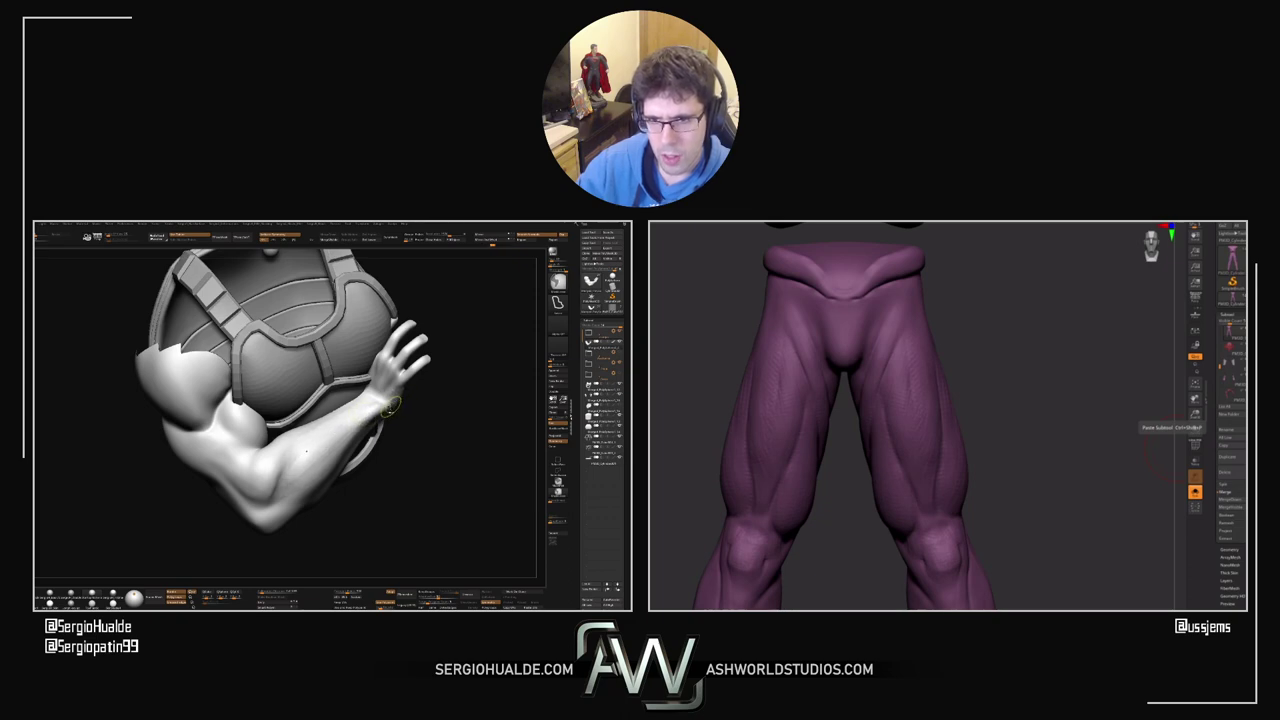
Step: Sculpt the long muscle separation along the spiky-haired figure's forearm from the elbow towards the wrist
key("ctrl+shift")
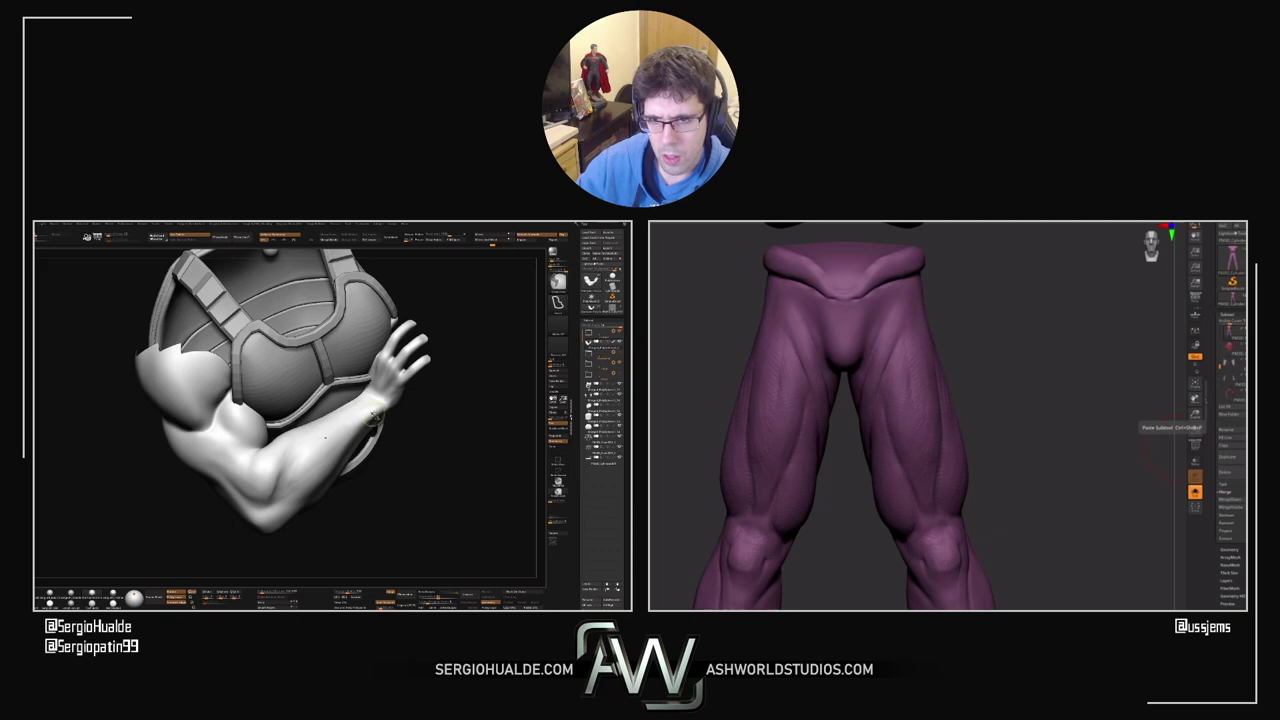
key("x")
key("p")
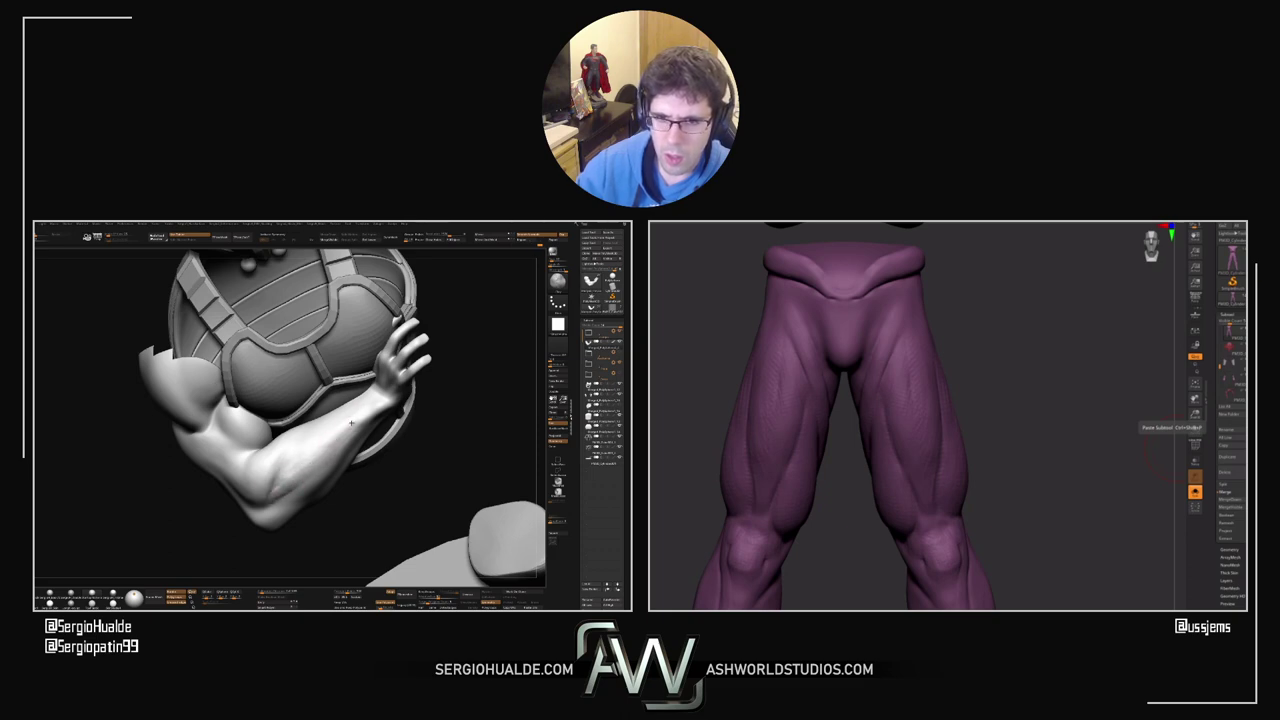
right_click_drag(351, 423, 304, 458)
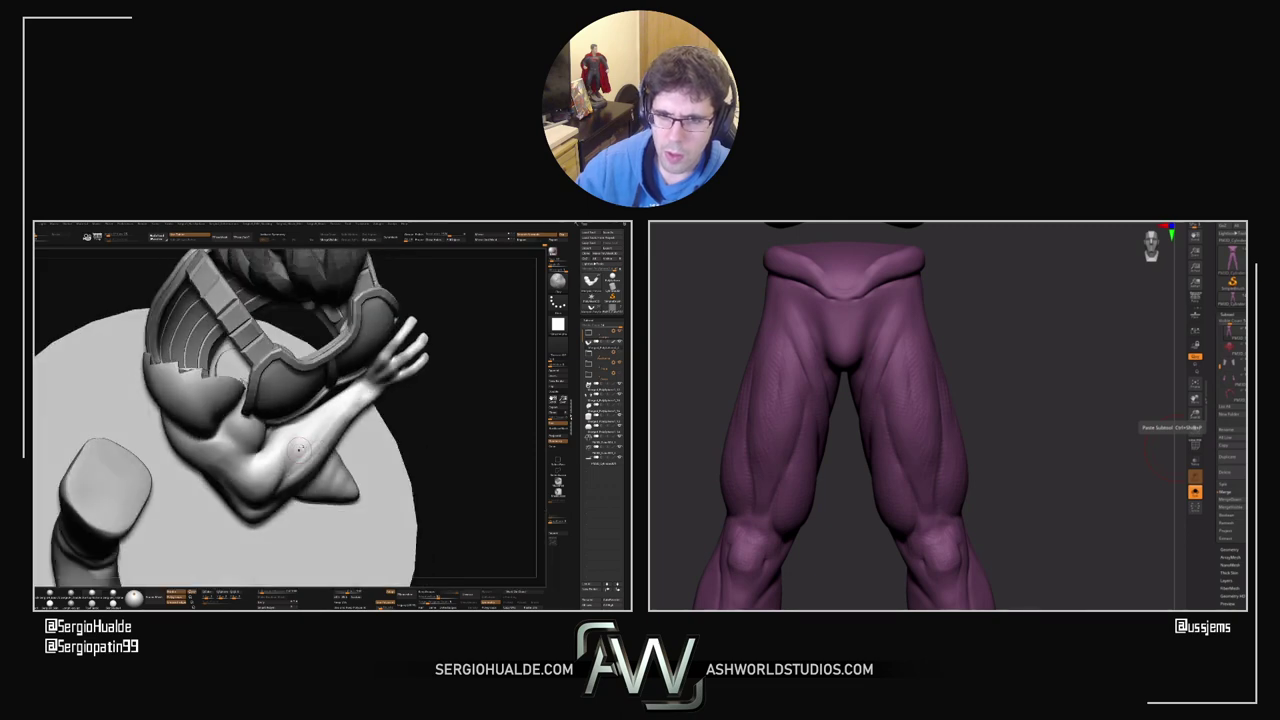
left_click_drag(318, 436, 355, 402)
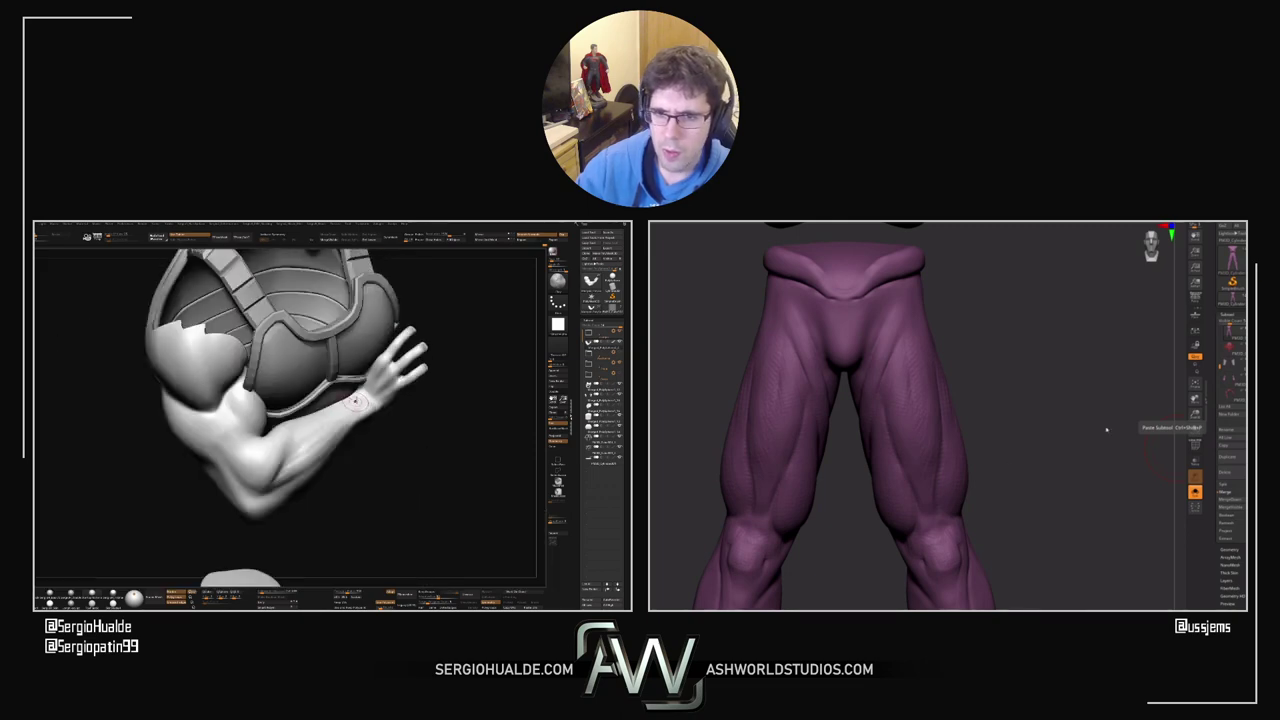
left_click_drag(303, 463, 359, 427)
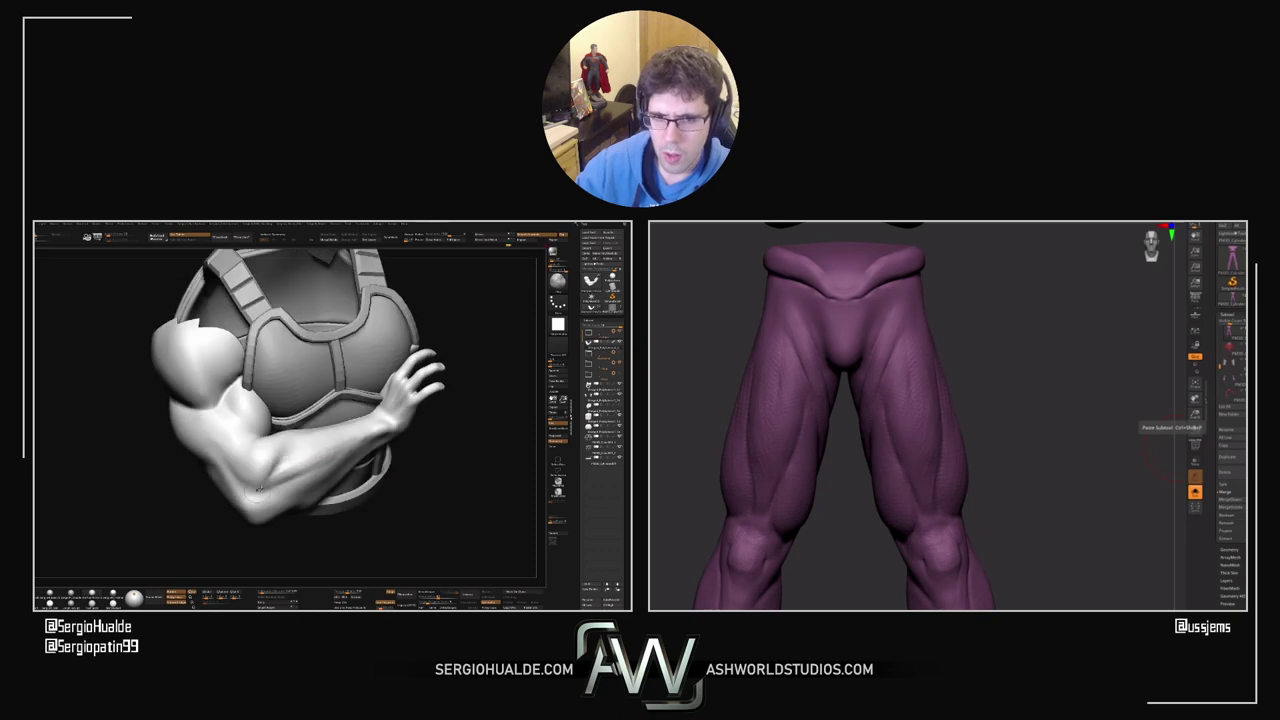
left_click_drag(340, 448, 278, 464)
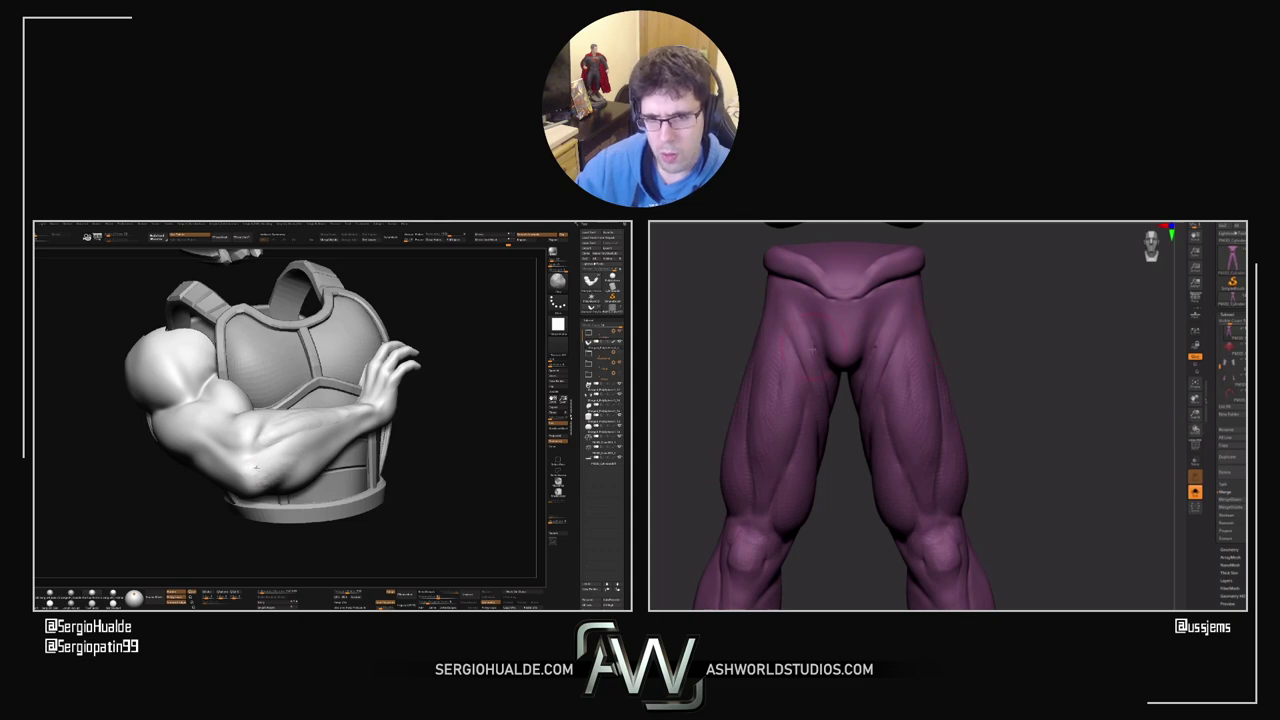
Step: Shape the outer elbow and the adjoining forearm muscle on the spiky-haired figure's crossed arm
right_click_drag(256, 467, 240, 490)
left_click_drag(1009, 366, 1023, 403, "alt")
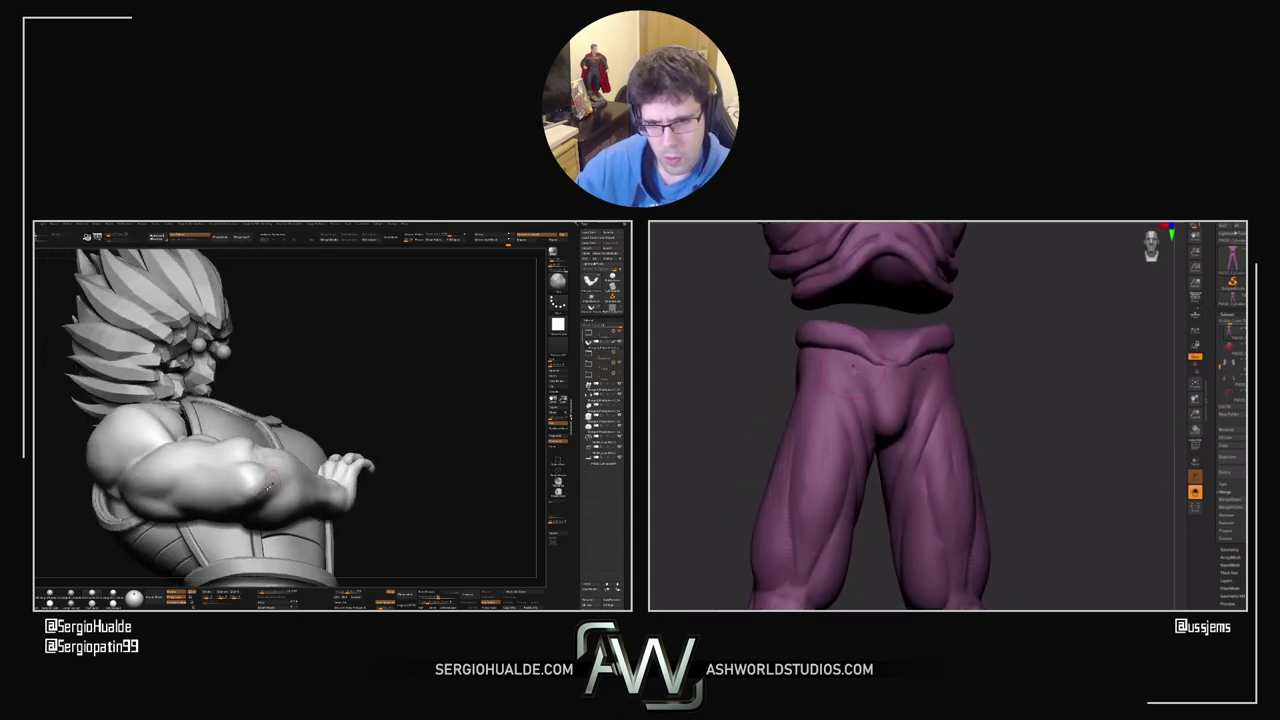
left_click_drag(272, 485, 278, 494)
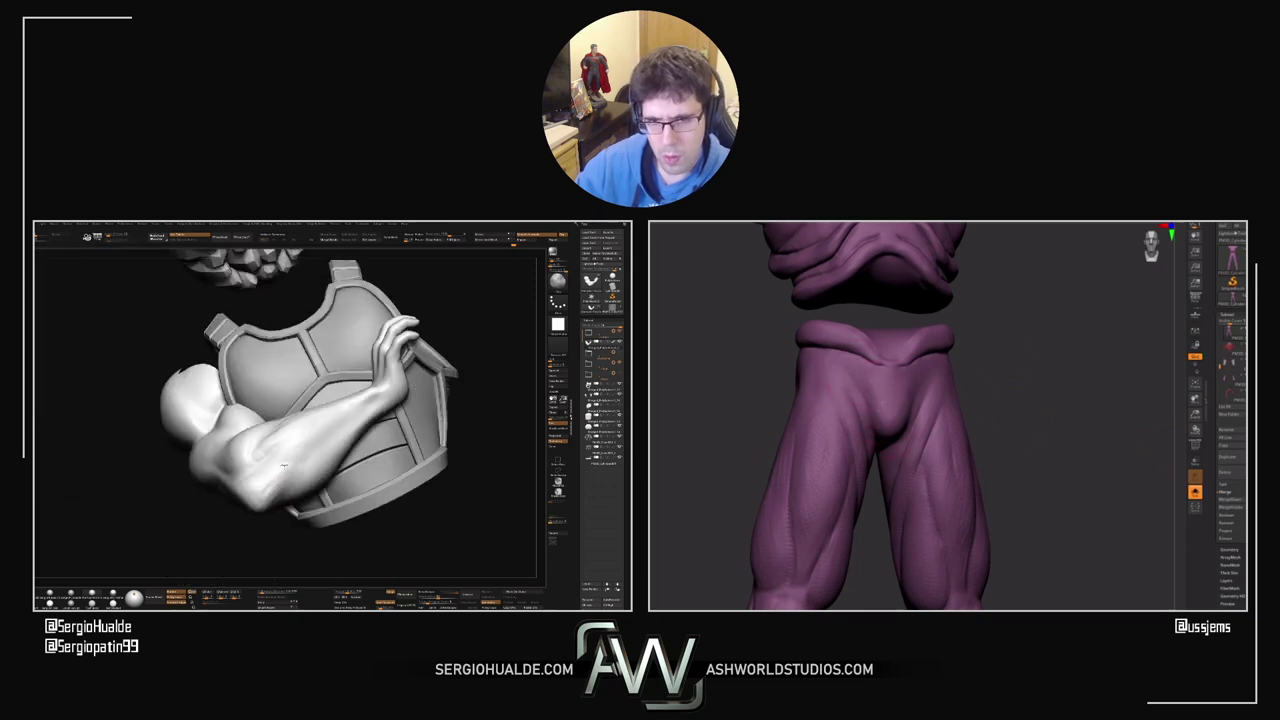
left_click_drag(306, 445, 276, 452)
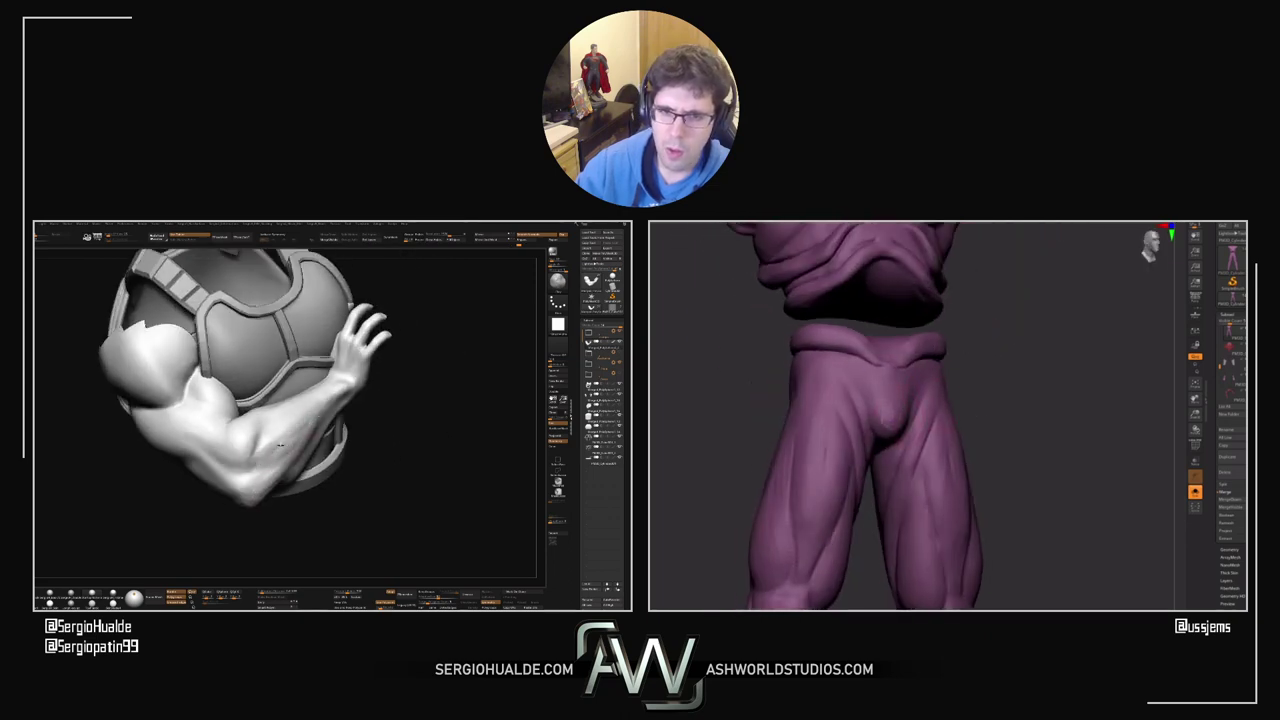
left_click_drag(311, 424, 318, 414)
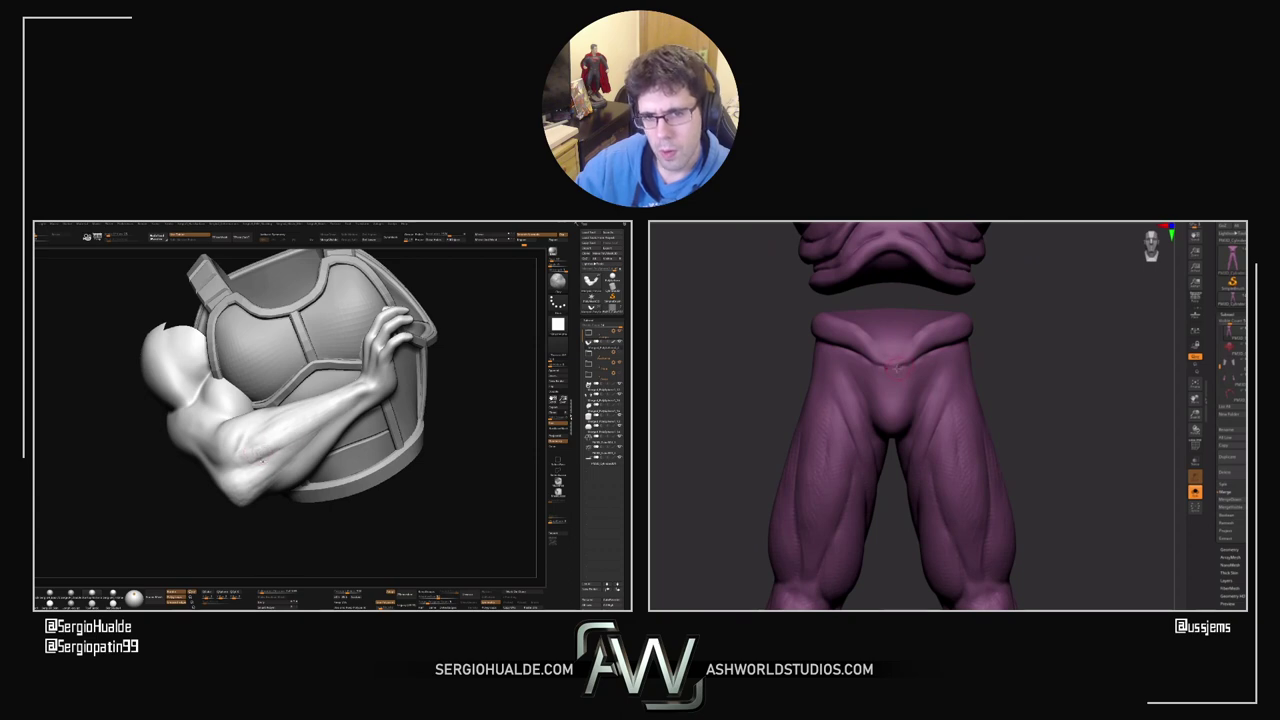
Step: Smooth and round the underside of the spiky-haired figure's forearm between the elbow and wrist
mouse_move(262, 461)
right_mouse_down()
mouse_move(325, 450)
mouse_move(324, 417)
right_mouse_up()
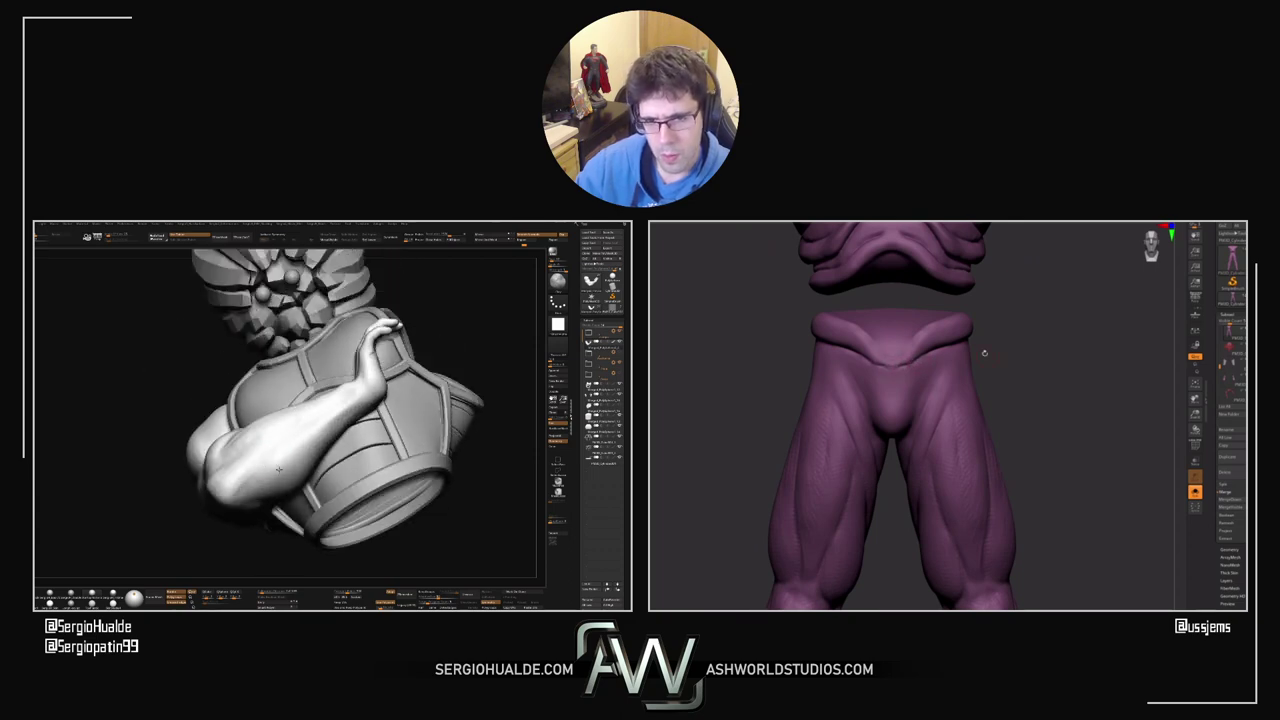
left_click_drag(279, 469, 309, 435)
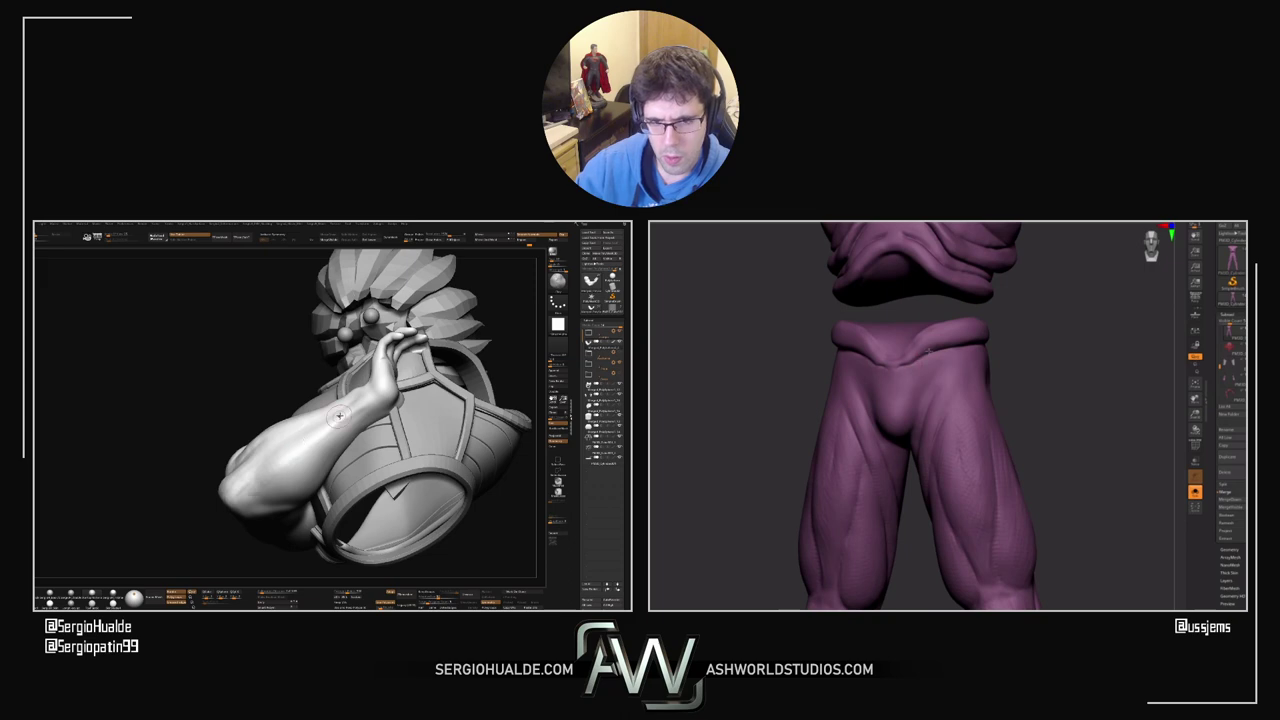
mouse_move(337, 418)
right_mouse_down()
mouse_move(322, 430)
mouse_move(331, 415)
right_mouse_up()
left_click_drag(301, 438, 282, 483)
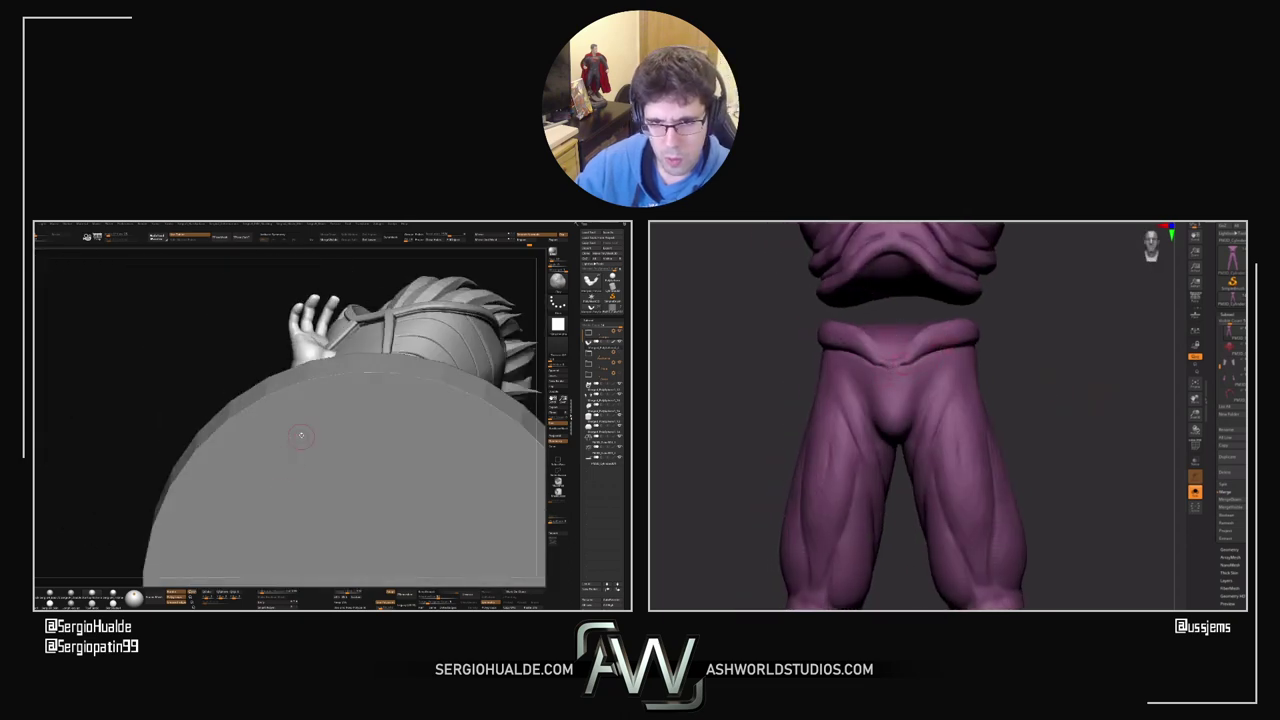
Step: Isolate the spiky-haired figure's arm and sculpt the elbow area, then refine the side of the purple figure's waistband
key("alt+s")
right_click_drag(305, 458, 308, 469)
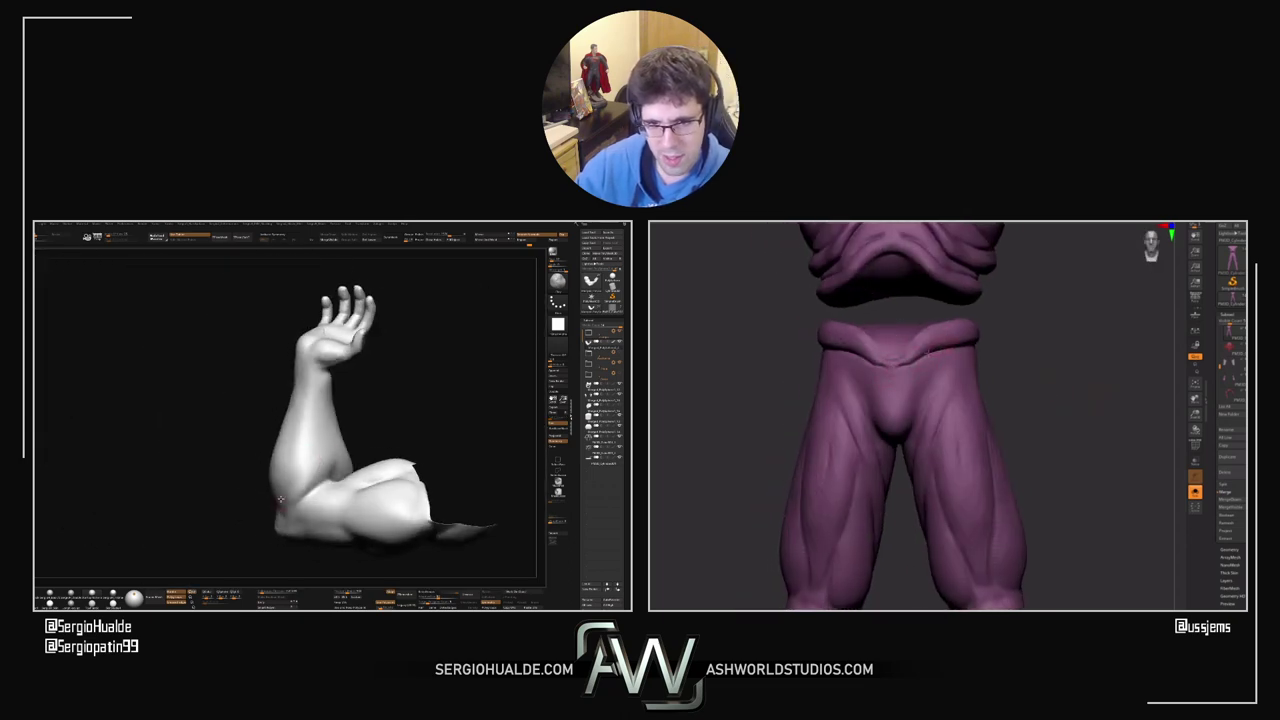
left_click_drag(281, 498, 300, 490)
left_click_drag(1018, 354, 988, 340)
right_click_drag(314, 475, 305, 480)
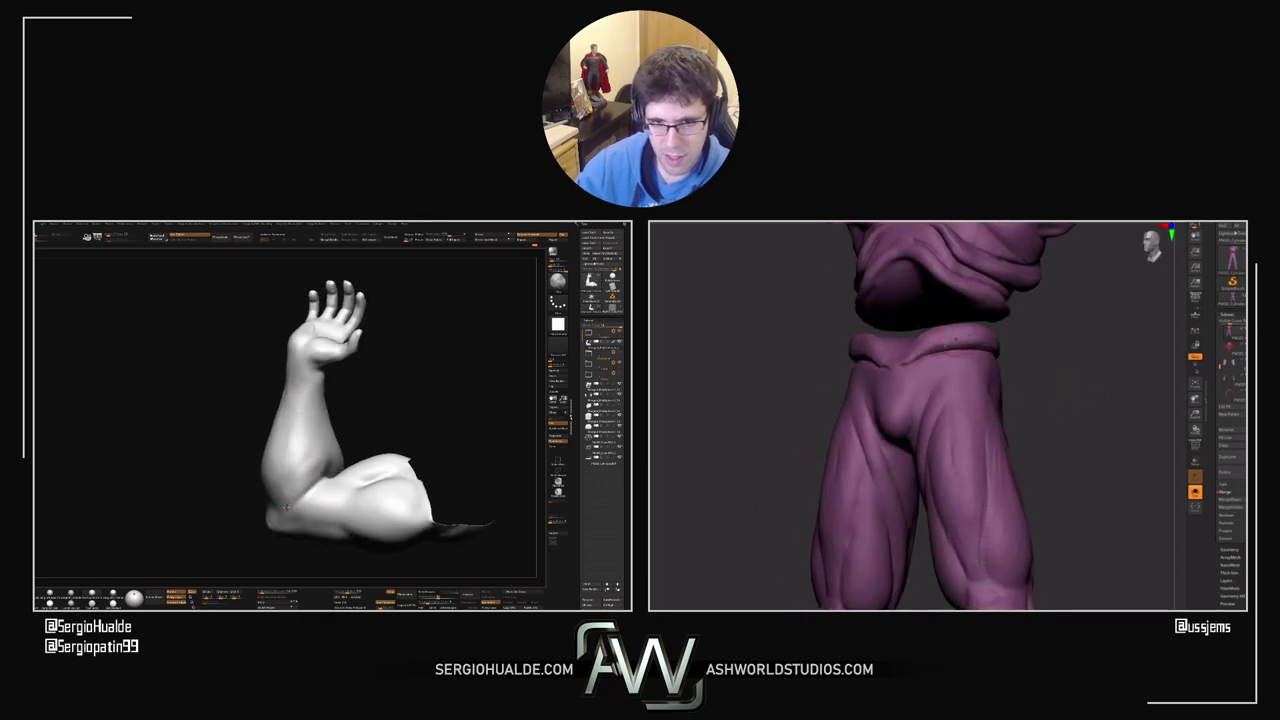
left_click_drag(1009, 346, 1051, 317)
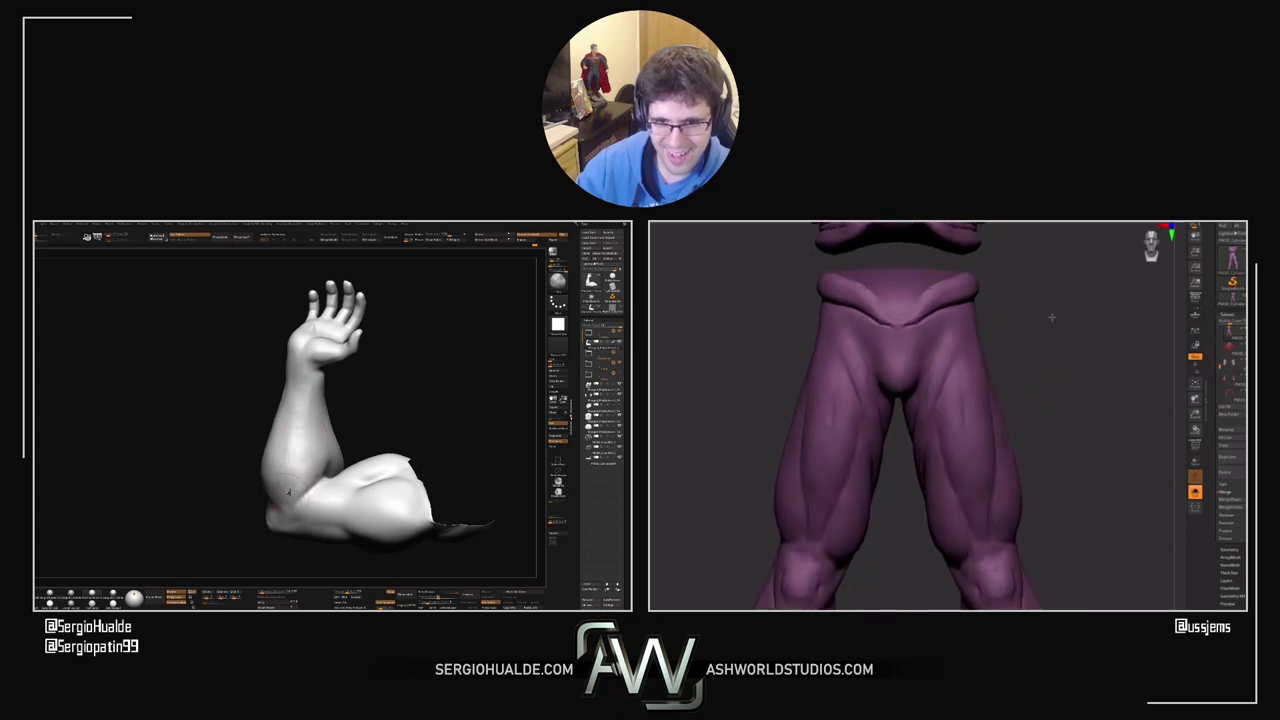
Step: Refine the isolated arm's inner forearm near the elbow while checking the purple figure's legs from front and back
right_click_drag(296, 492, 298, 489)
left_click_drag(1055, 419, 1029, 363)
right_click_drag(298, 489, 272, 500)
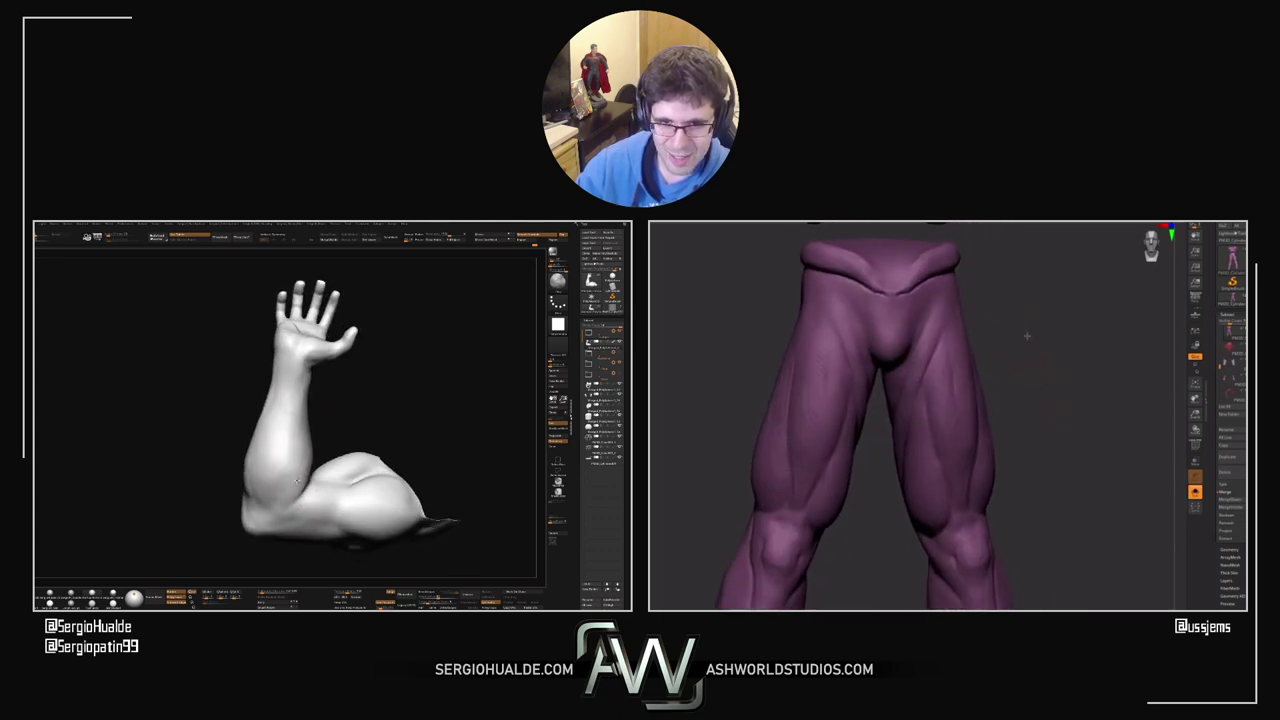
left_click_drag(1027, 378, 1069, 315, "alt")
right_click_drag(270, 502, 280, 491)
left_click_drag(1069, 315, 1071, 342)
right_click_drag(280, 491, 291, 479)
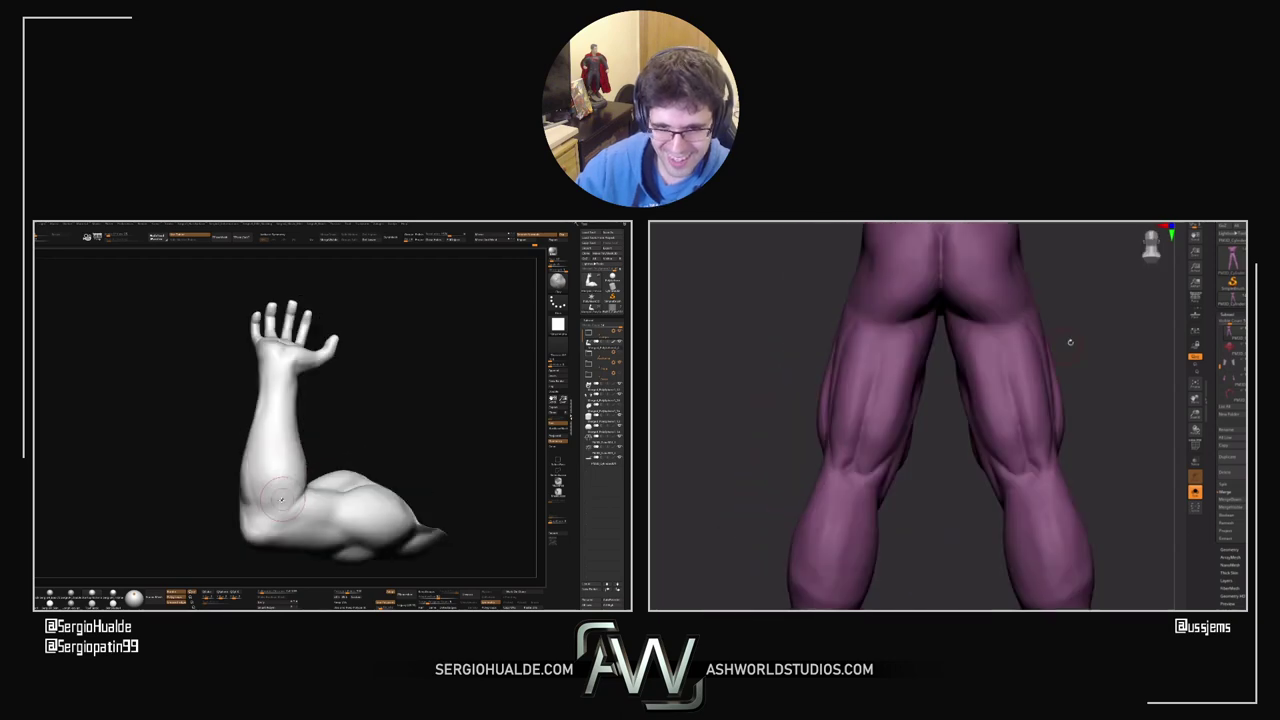
Step: Adjust the brush size, shape the isolated arm's elbow bend and define the crease beneath the purple figure's buttocks
mouse_move(1071, 342)
left_mouse_down("alt")
mouse_move(1054, 442)
mouse_move(1056, 391)
left_mouse_up("alt")
key("s")
key("s")
key("s")
right_click_drag(290, 513, 298, 507)
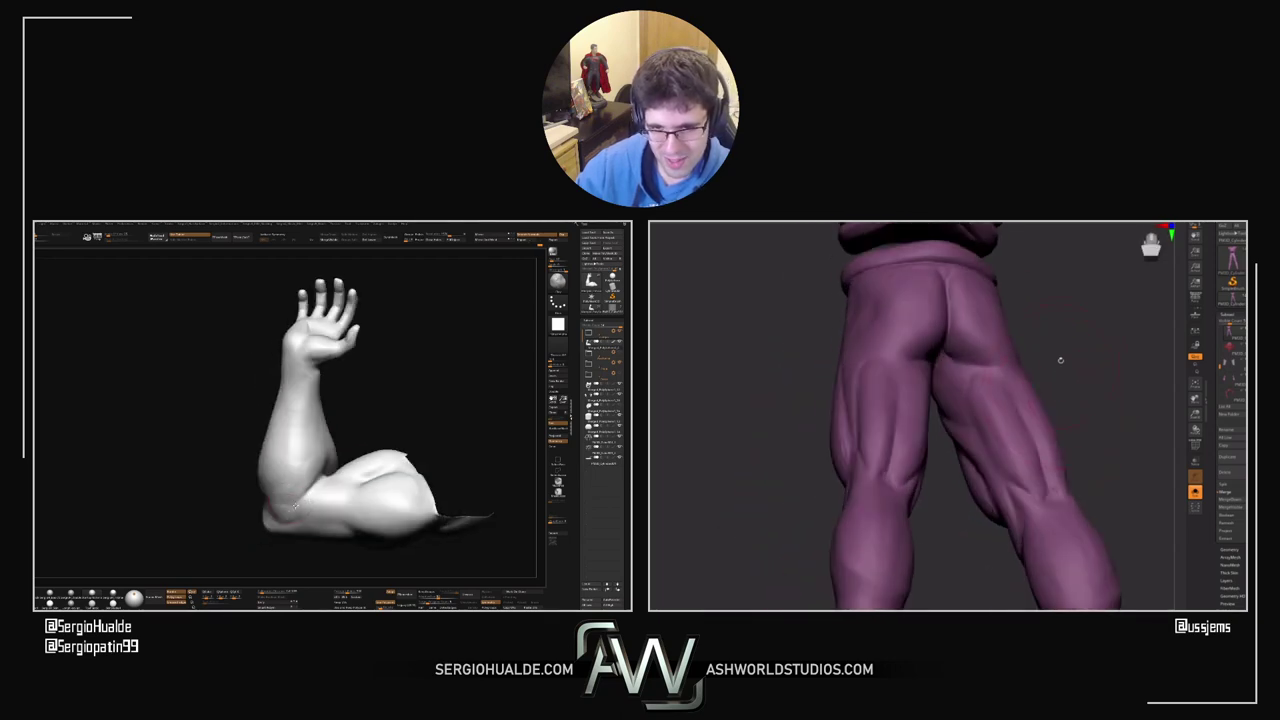
mouse_move(1060, 360)
left_mouse_down("alt")
mouse_move(1010, 407)
mouse_move(914, 394)
left_mouse_up("alt")
left_click_drag(298, 507, 276, 485)
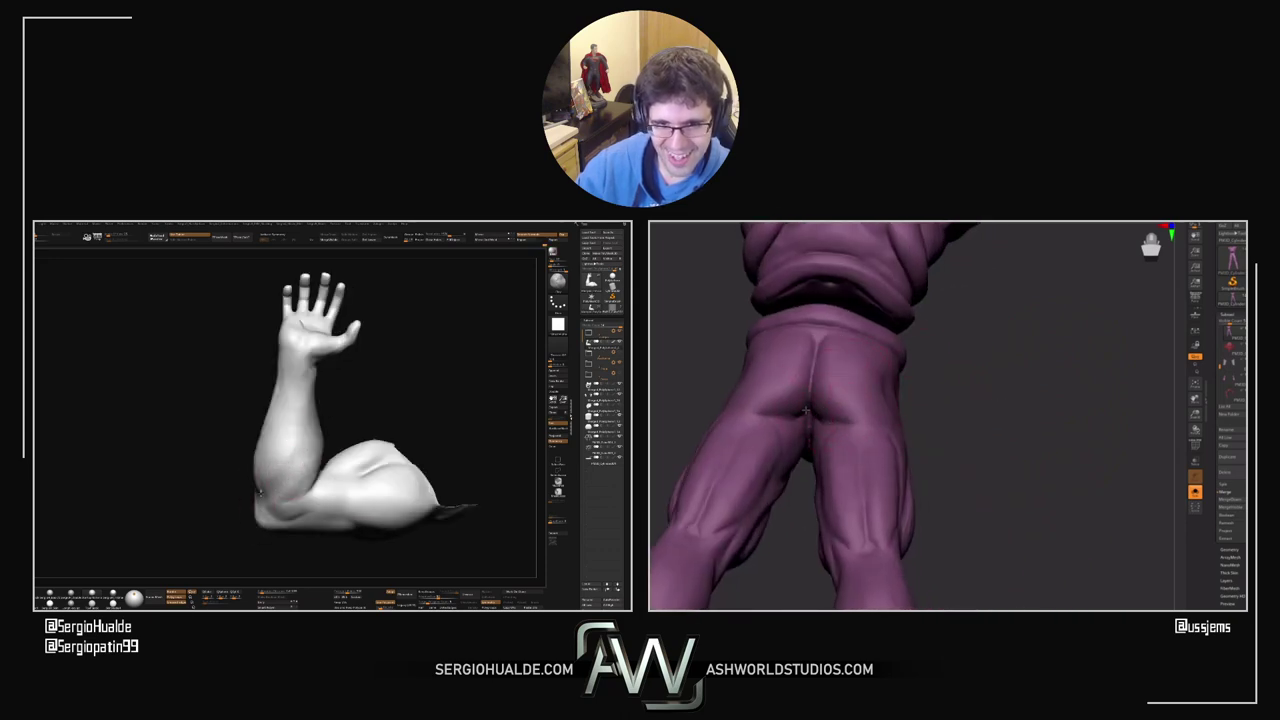
Step: Build up the isolated forearm's muscle mass above the elbow and soften the purple figure's lower buttock and upper hamstring transition
left_click_drag(300, 450, 268, 497)
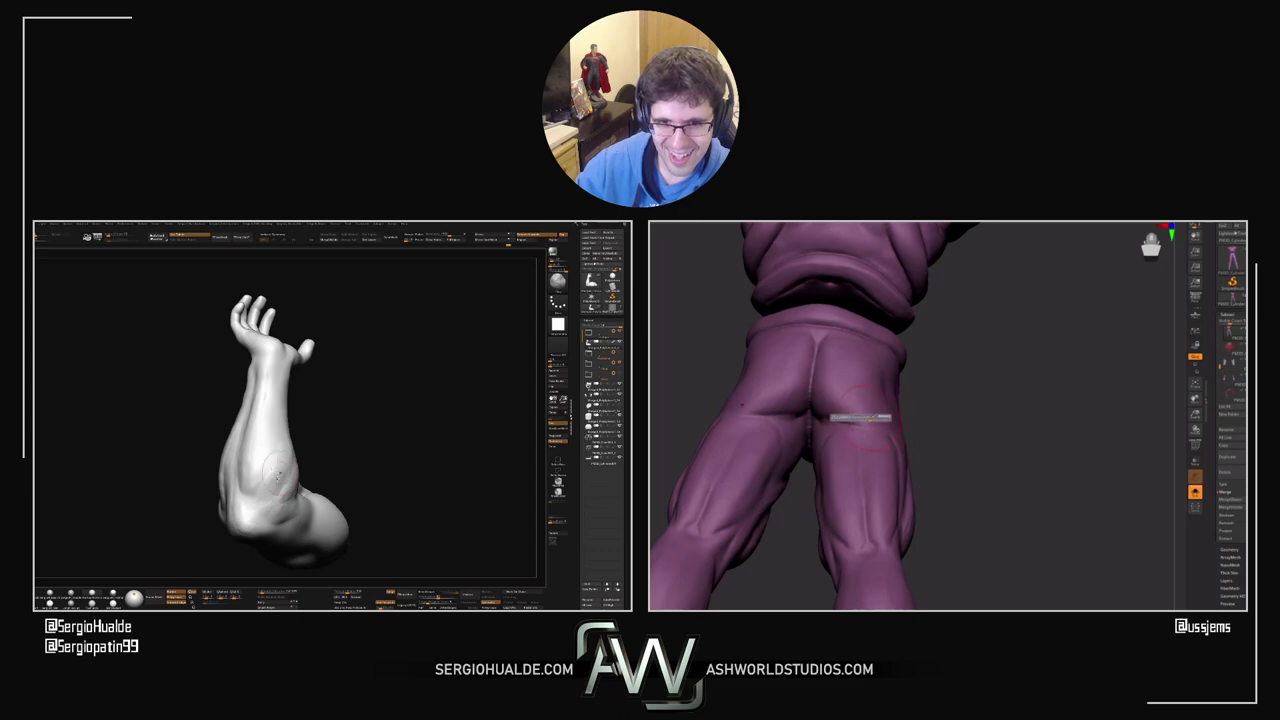
mouse_move(279, 476)
left_mouse_down()
mouse_move(257, 497)
mouse_move(268, 481)
left_mouse_up()
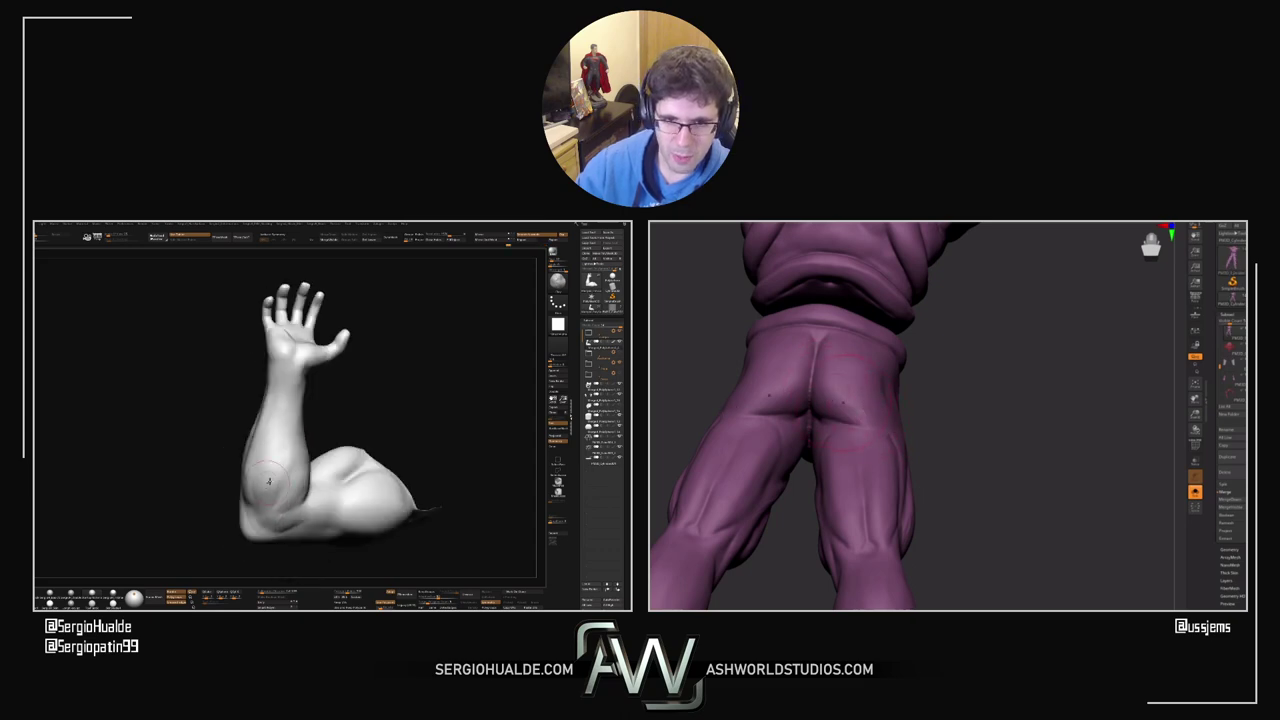
left_click_drag(930, 441, 908, 434)
right_click_drag(271, 457, 278, 410)
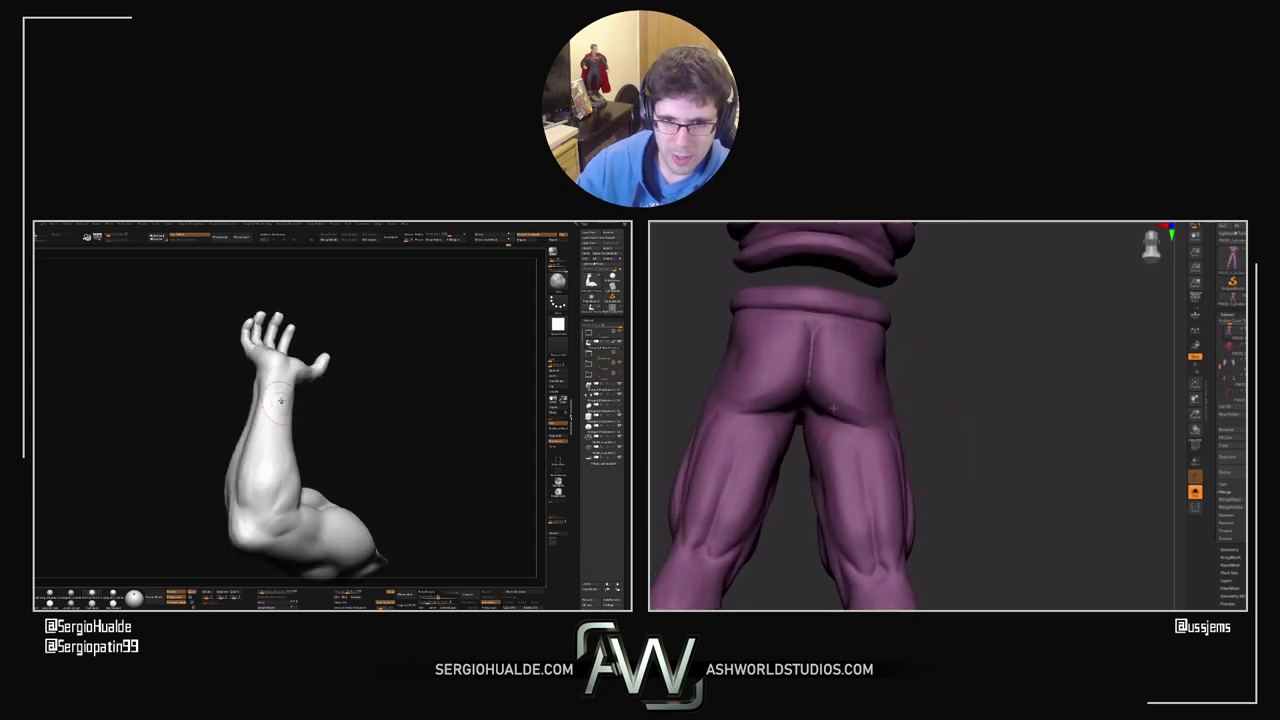
left_click_drag(276, 468, 280, 482)
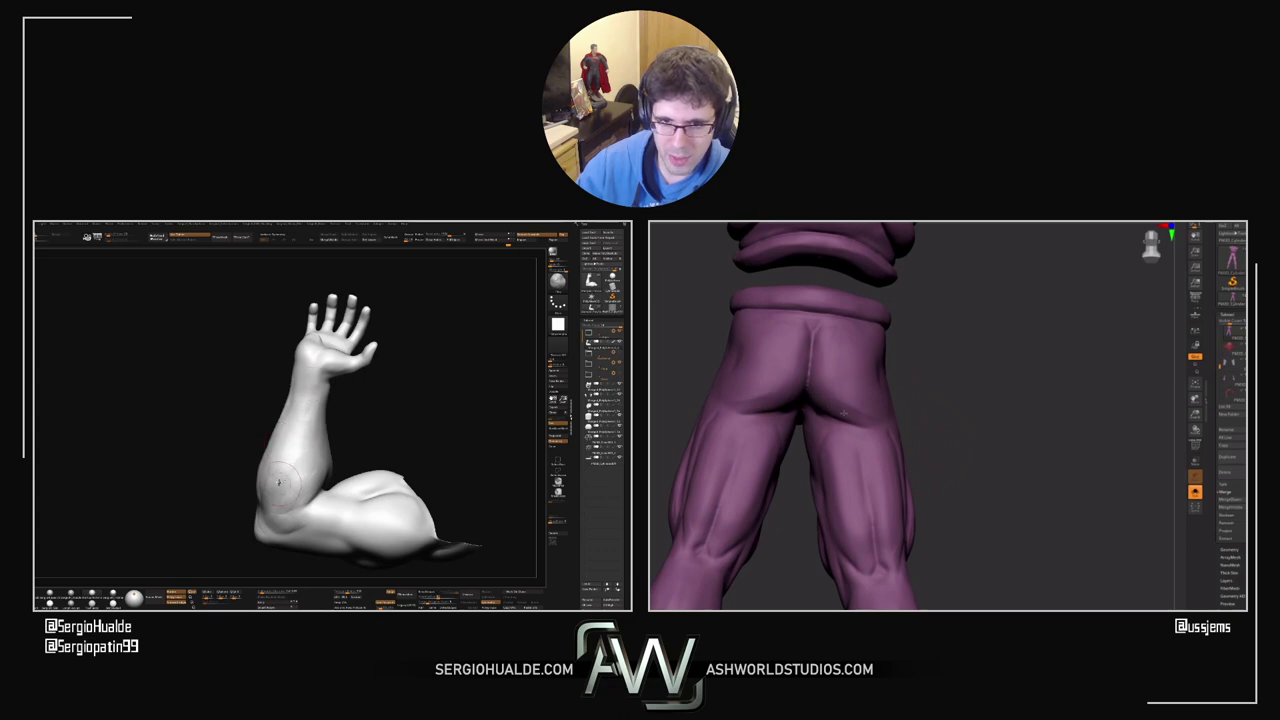
right_click_drag(307, 430, 277, 438)
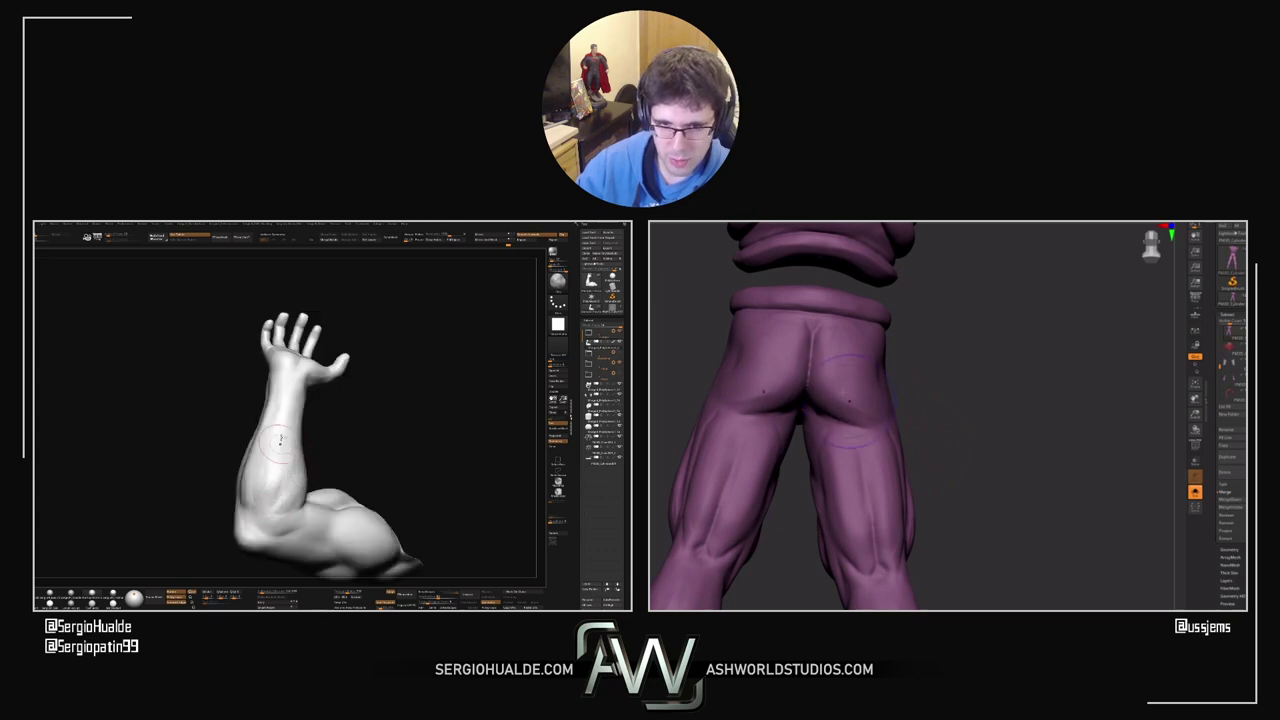
Step: Refine the isolated forearm where it meets the biceps and shape the sides of the purple figure's buttocks
right_click_drag(257, 521, 286, 516)
mouse_move(937, 412)
left_mouse_down("alt")
mouse_move(977, 446)
mouse_move(926, 434)
left_mouse_up("alt")
right_click_drag(286, 480, 315, 475)
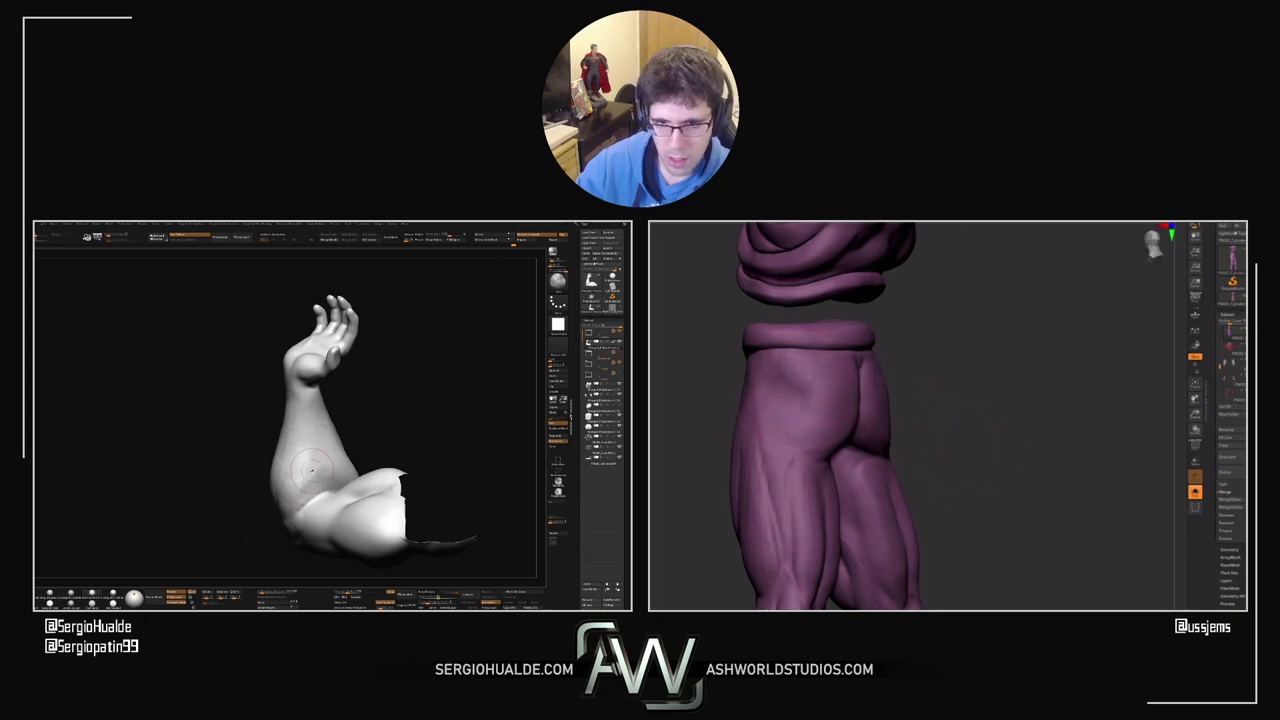
right_click_drag(312, 472, 283, 475)
left_click_drag(914, 384, 869, 387)
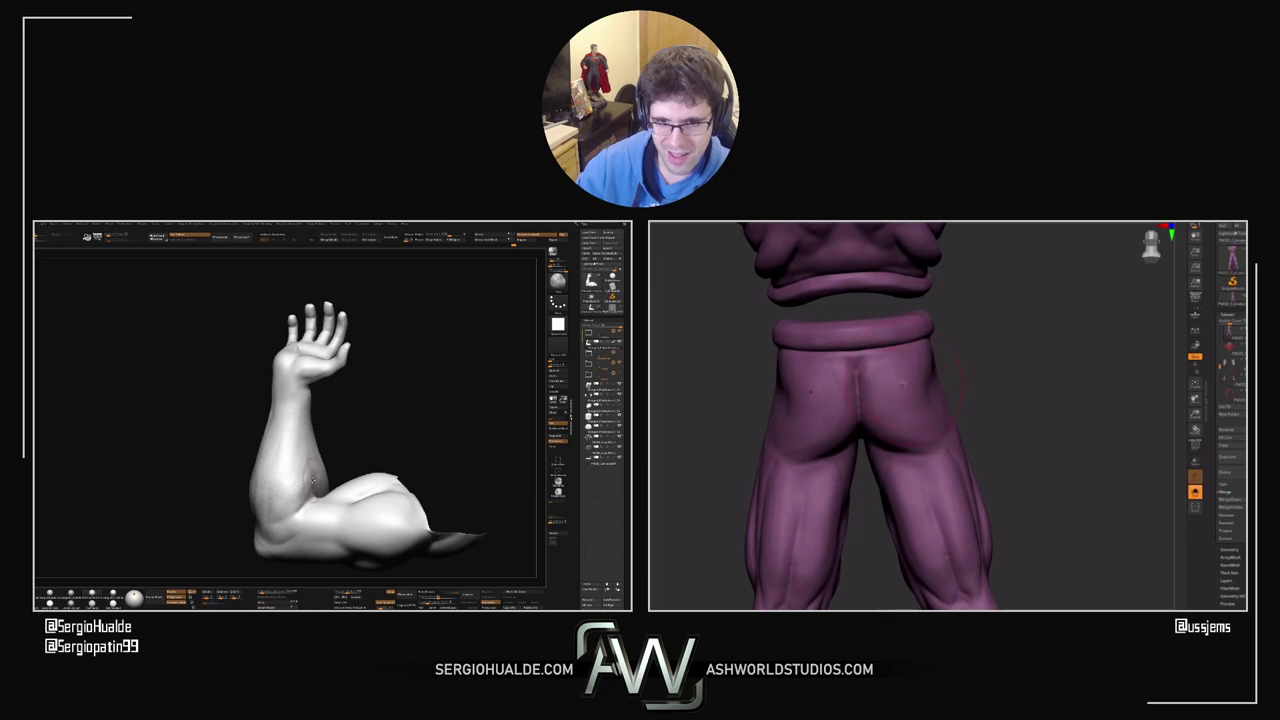
Step: Compare the arm with the armoured torso and isolate the arm for sculpting
right_click_drag(312, 481, 304, 512, "ctrl")
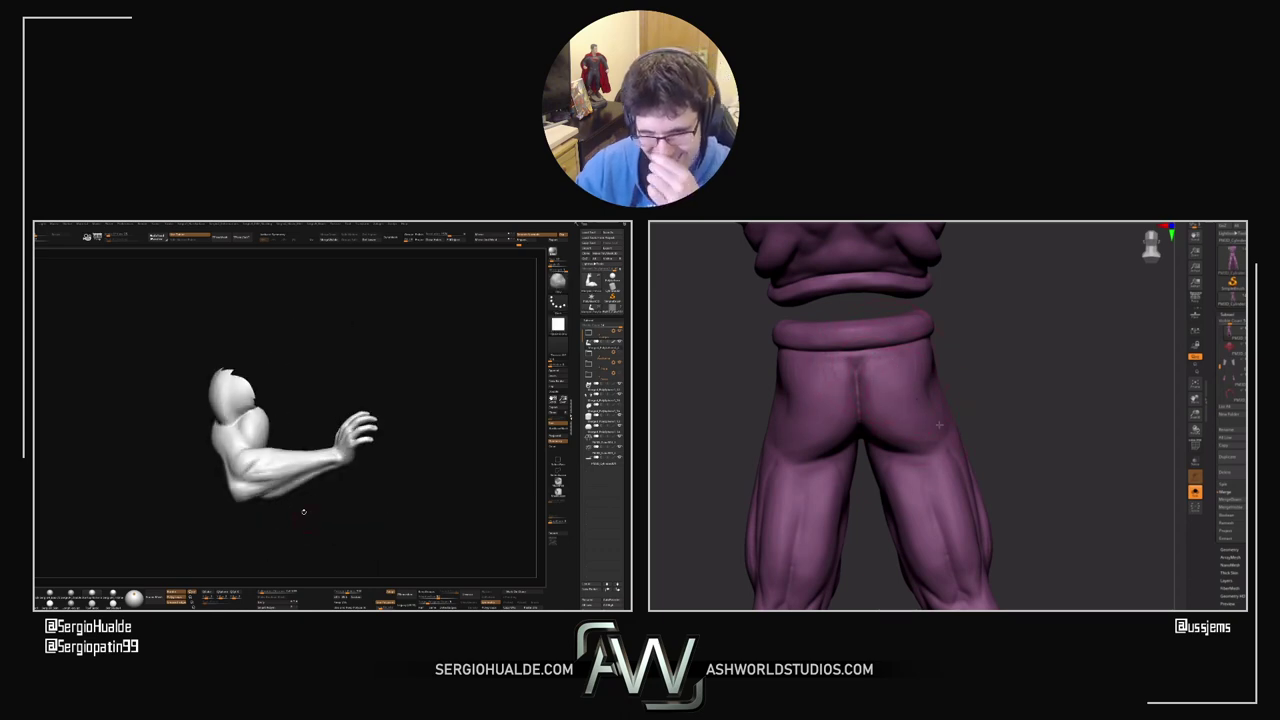
right_click_drag(248, 442, 258, 466)
key("alt+s")
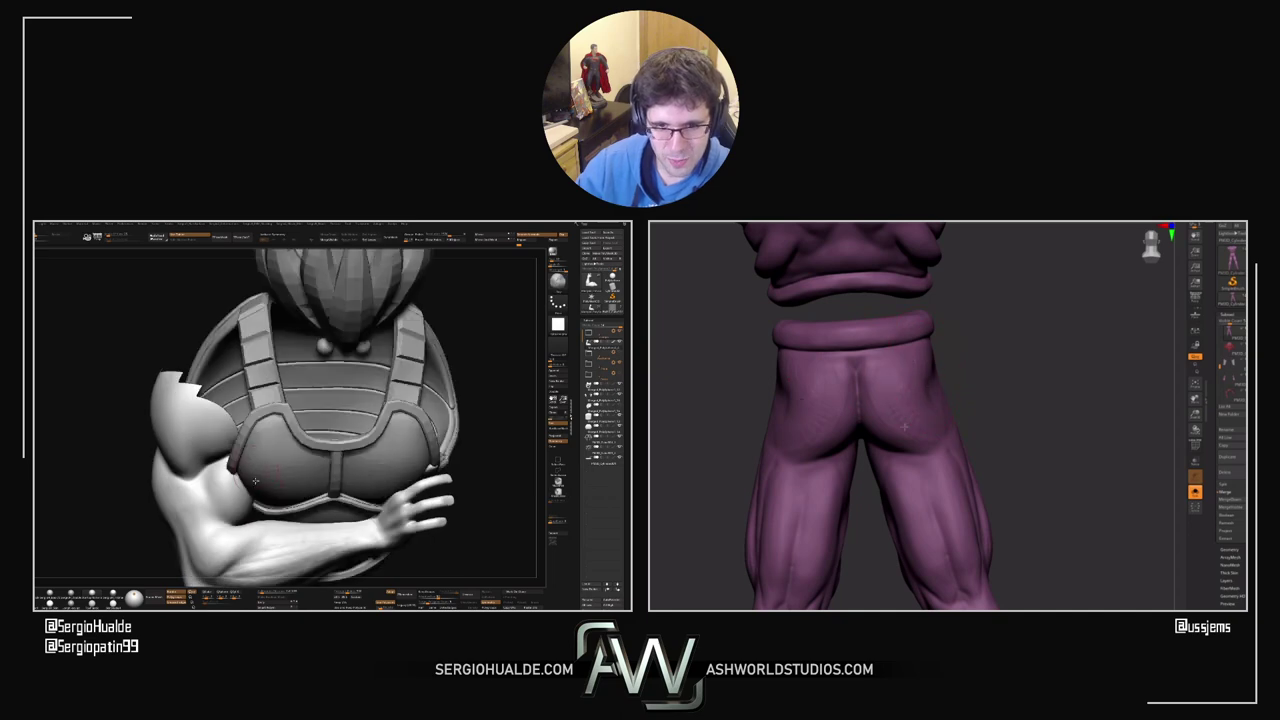
key("alt+s")
left_click(266, 479, "ctrl+shift")
left_click(257, 490, "ctrl+shift")
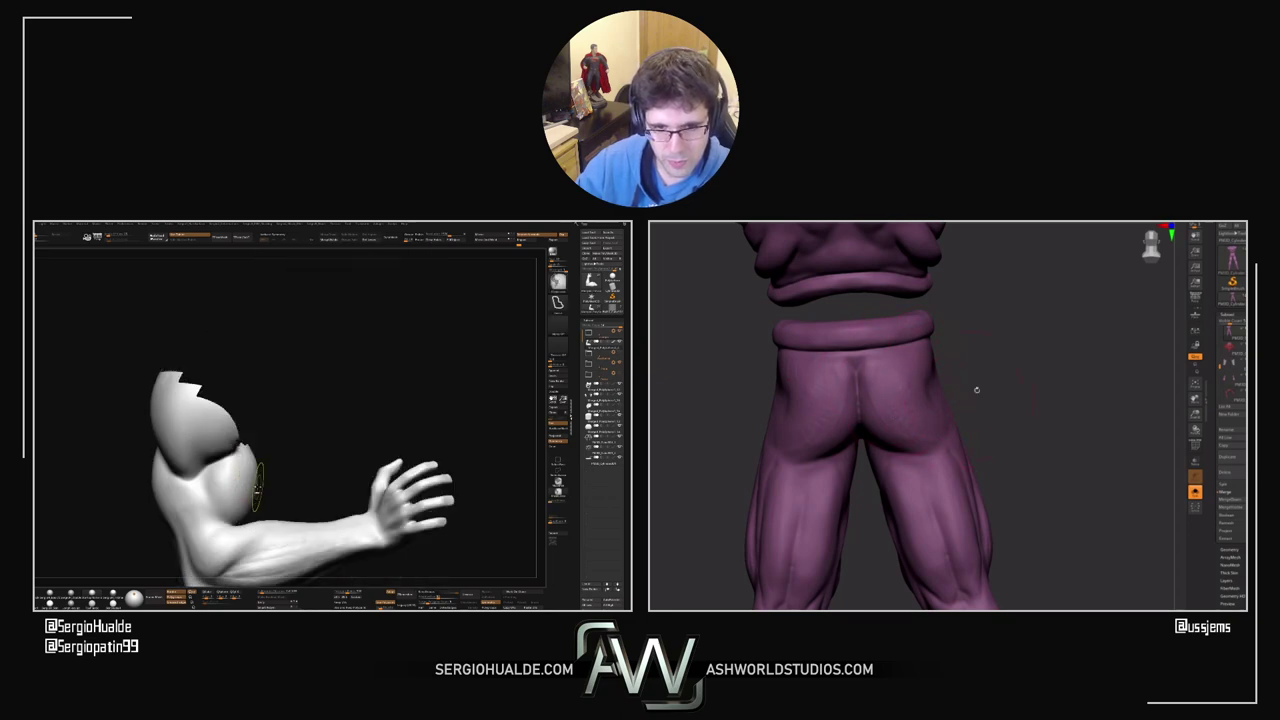
Step: Shape the isolated arm's biceps where it meets the forearm and refine the purple figure's upper buttocks beside the centre crease
right_click_drag(257, 490, 246, 491)
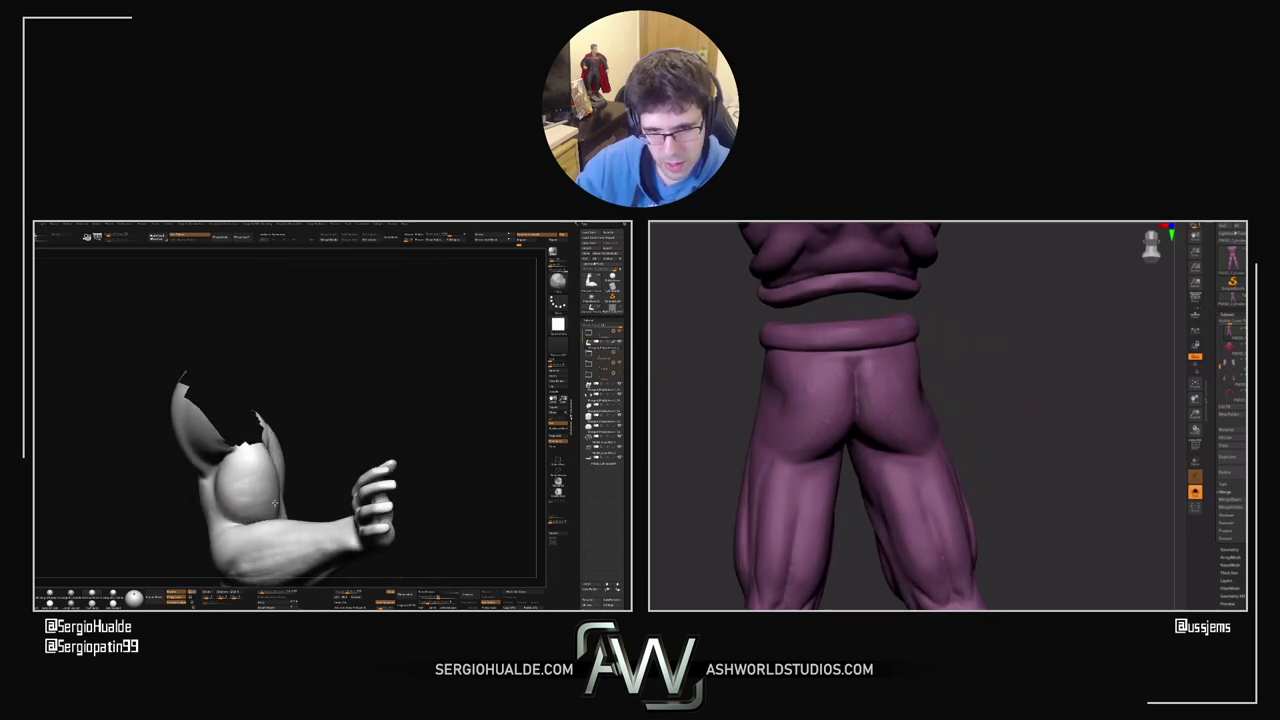
left_click_drag(274, 503, 258, 455)
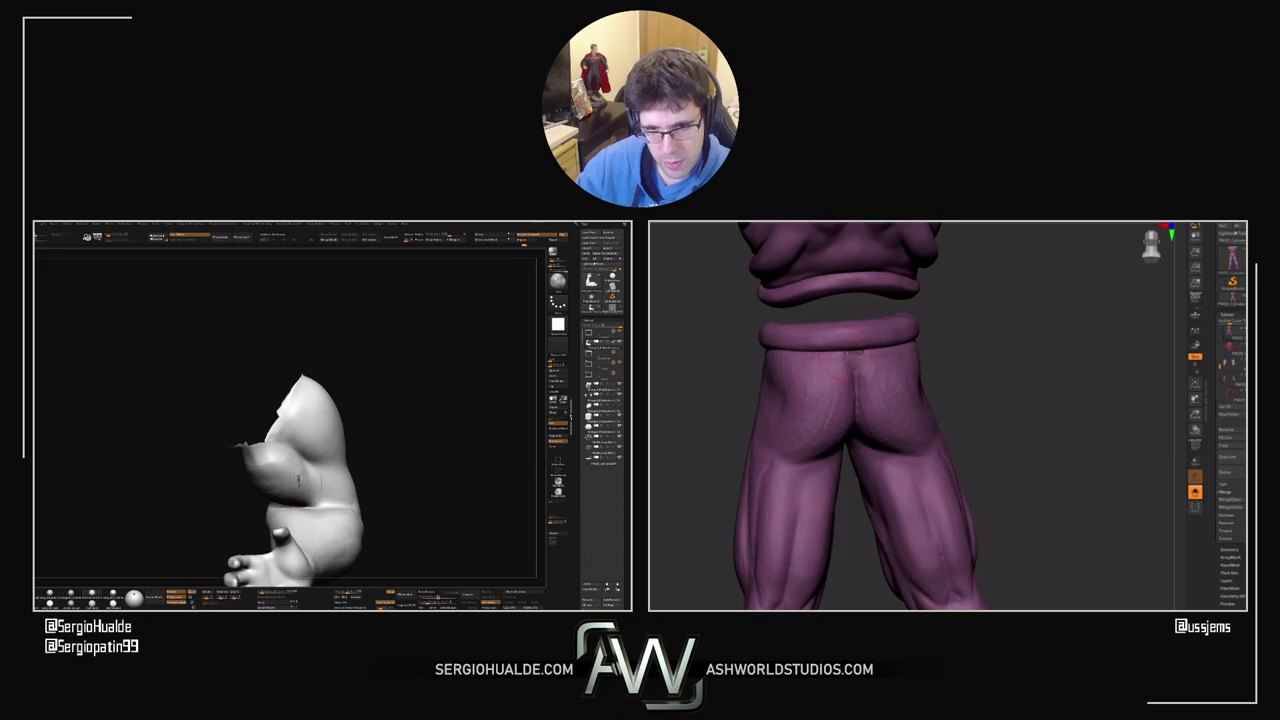
left_click_drag(256, 461, 251, 496)
left_click_drag(928, 356, 1000, 362)
right_click_drag(275, 483, 266, 489)
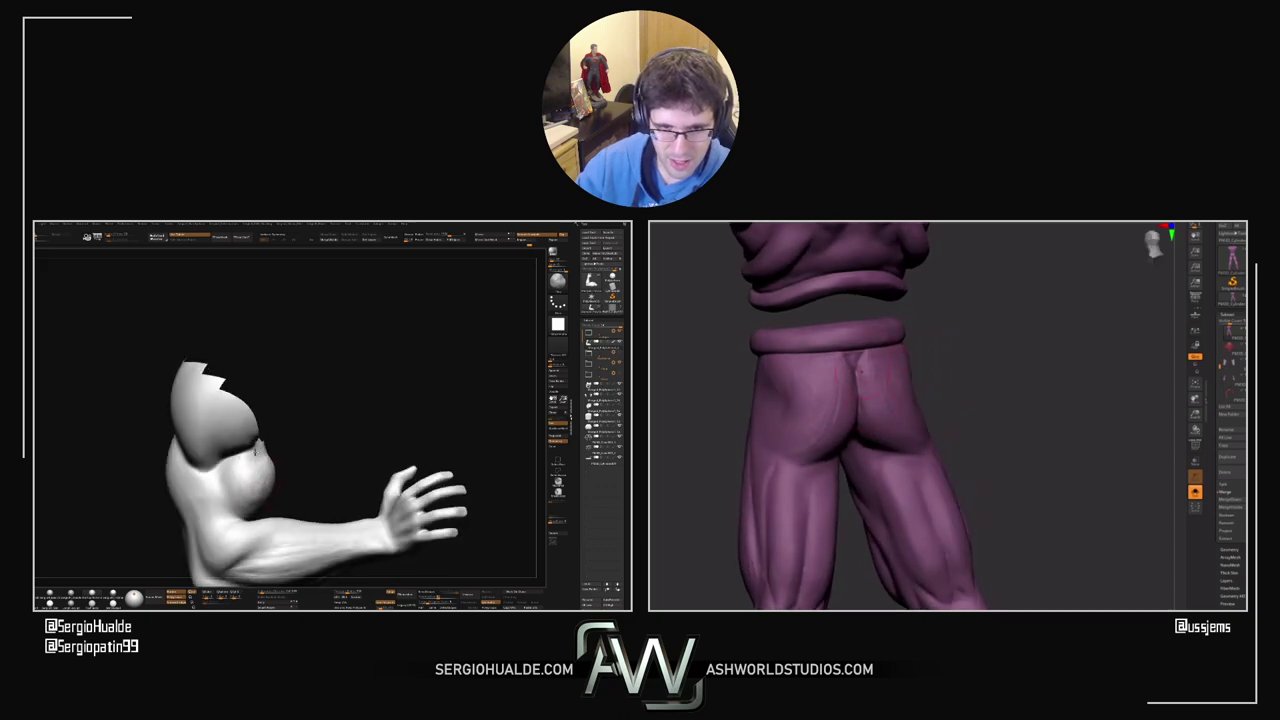
Step: Adjust the brush size, round the isolated biceps' lower edge and refine the side of the purple figure's buttock and thigh
left_click_drag(969, 377, 983, 375)
right_click_drag(272, 484, 272, 492)
key("s")
mouse_move(957, 371)
left_mouse_down()
mouse_move(1009, 363)
mouse_move(983, 310)
left_mouse_up()
right_click_drag(272, 492, 281, 497)
left_click_drag(982, 310, 1013, 348)
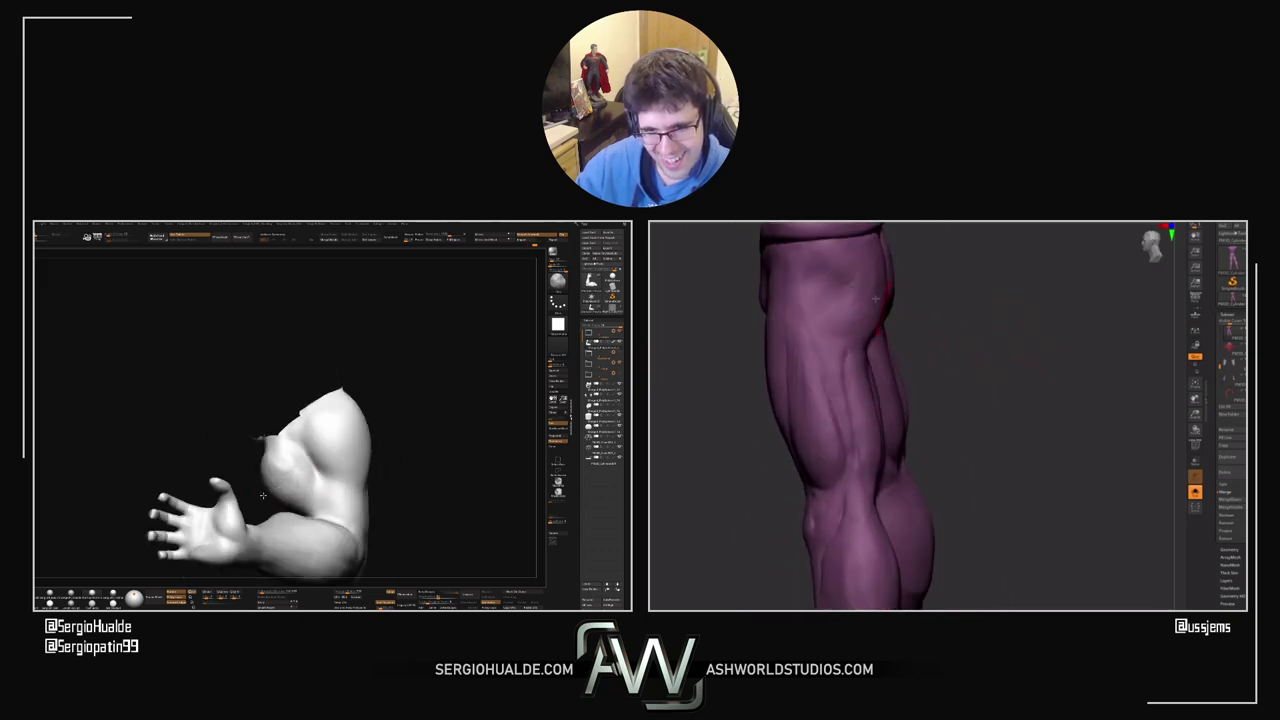
left_click_drag(262, 495, 268, 491)
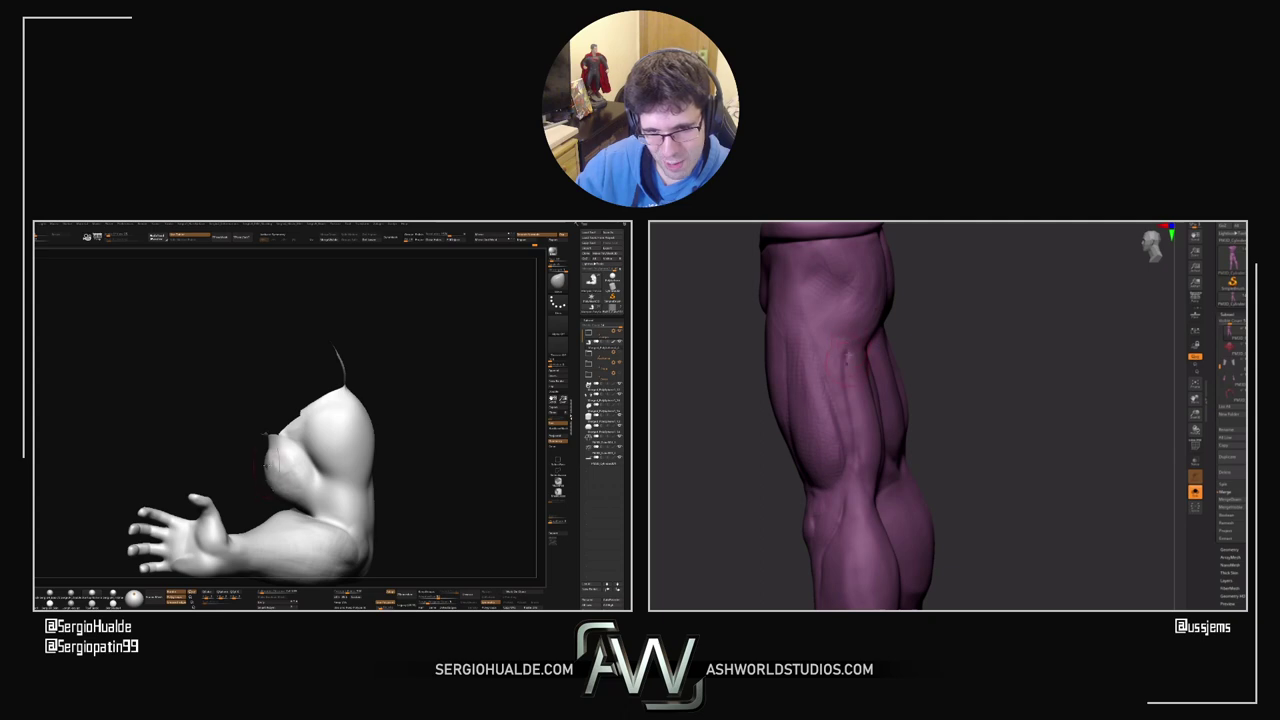
Step: Bring the body and armour back around the arm, then hide the torso and opposite arm to expose the forearm
mouse_move(286, 458)
right_mouse_down()
mouse_move(337, 480)
mouse_move(262, 488)
mouse_move(303, 490)
right_mouse_up()
key("alt+shift+s")
left_click(218, 492, "ctrl+shift")
right_click_drag(303, 490, 320, 512, "ctrl")
left_click_drag(310, 542, 278, 544)
right_click_drag(290, 542, 285, 524)
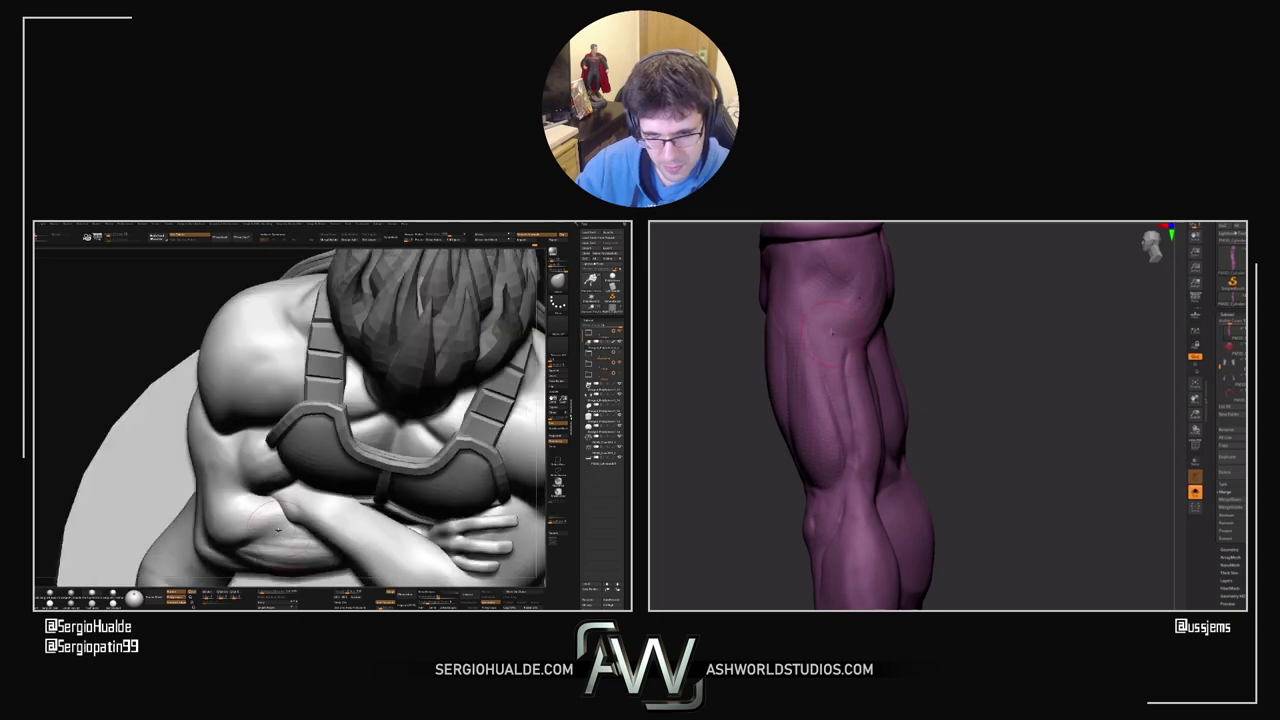
left_click(279, 528, "ctrl+shift")
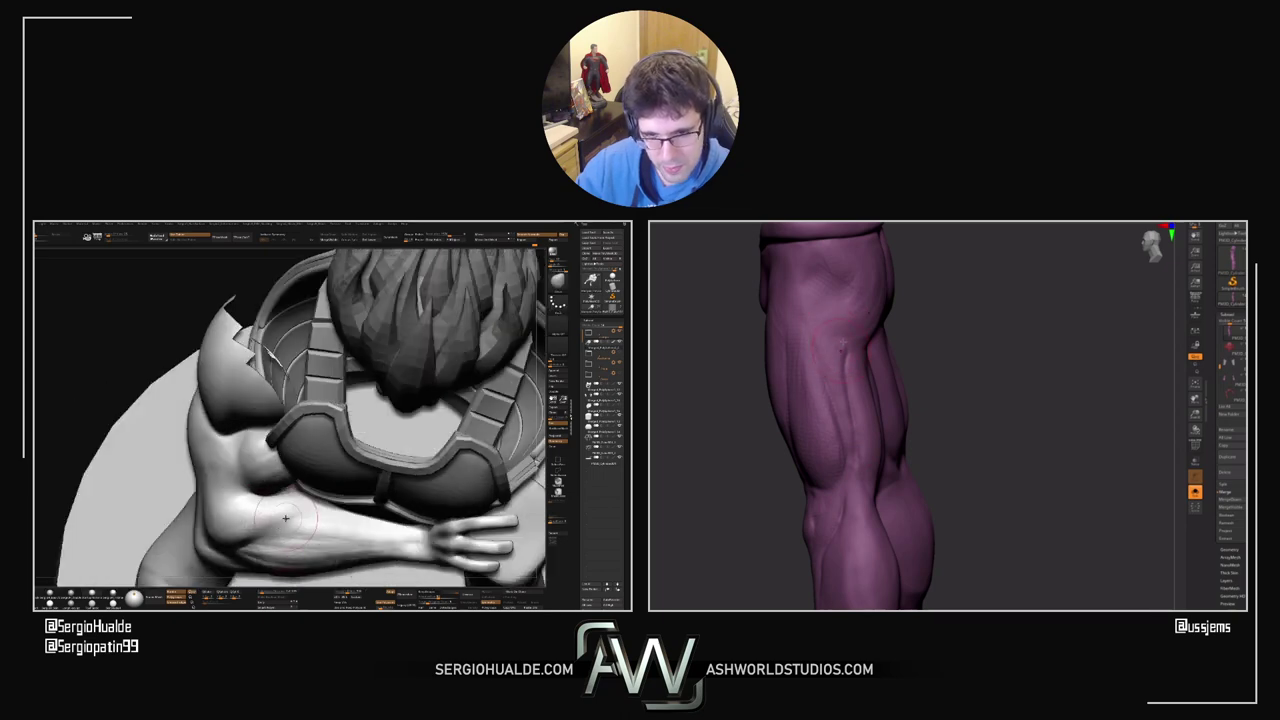
Step: Refine the exposed forearm near the elbow crease and define the back of the purple figure's thighs above the knee
right_click_drag(279, 525, 264, 552)
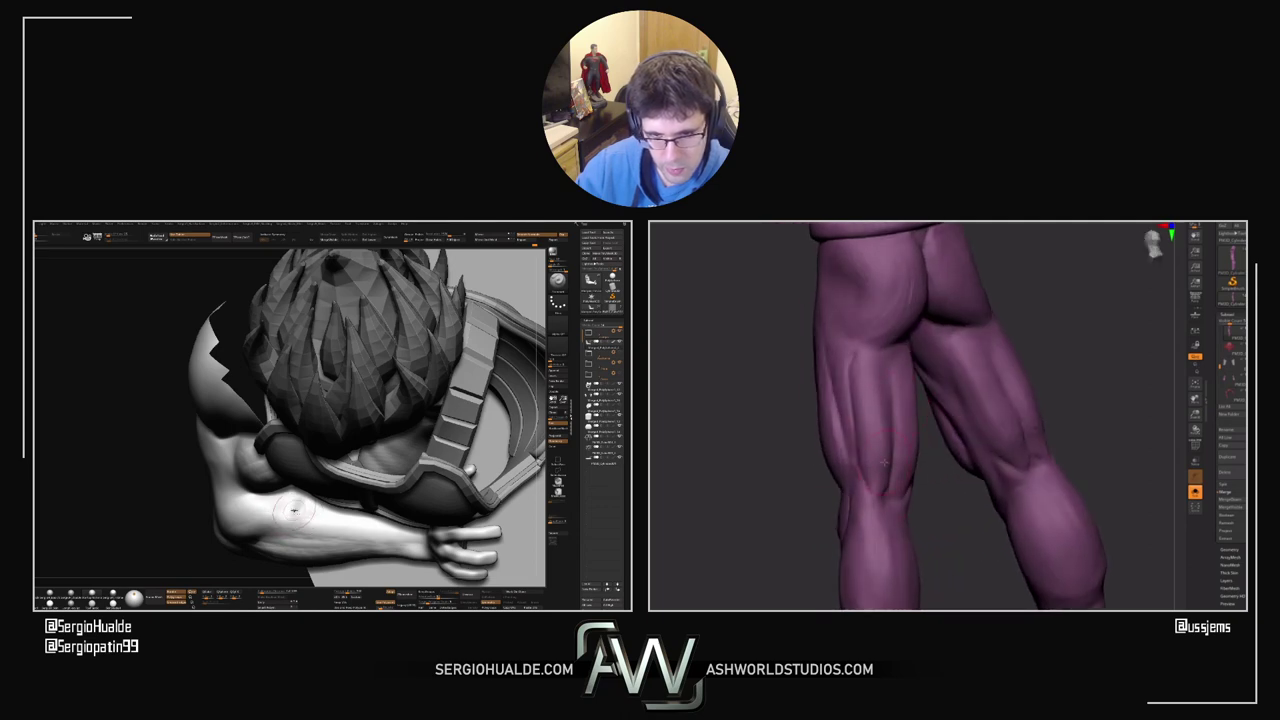
mouse_move(293, 510)
right_mouse_down()
mouse_move(190, 460)
mouse_move(276, 513)
right_mouse_up()
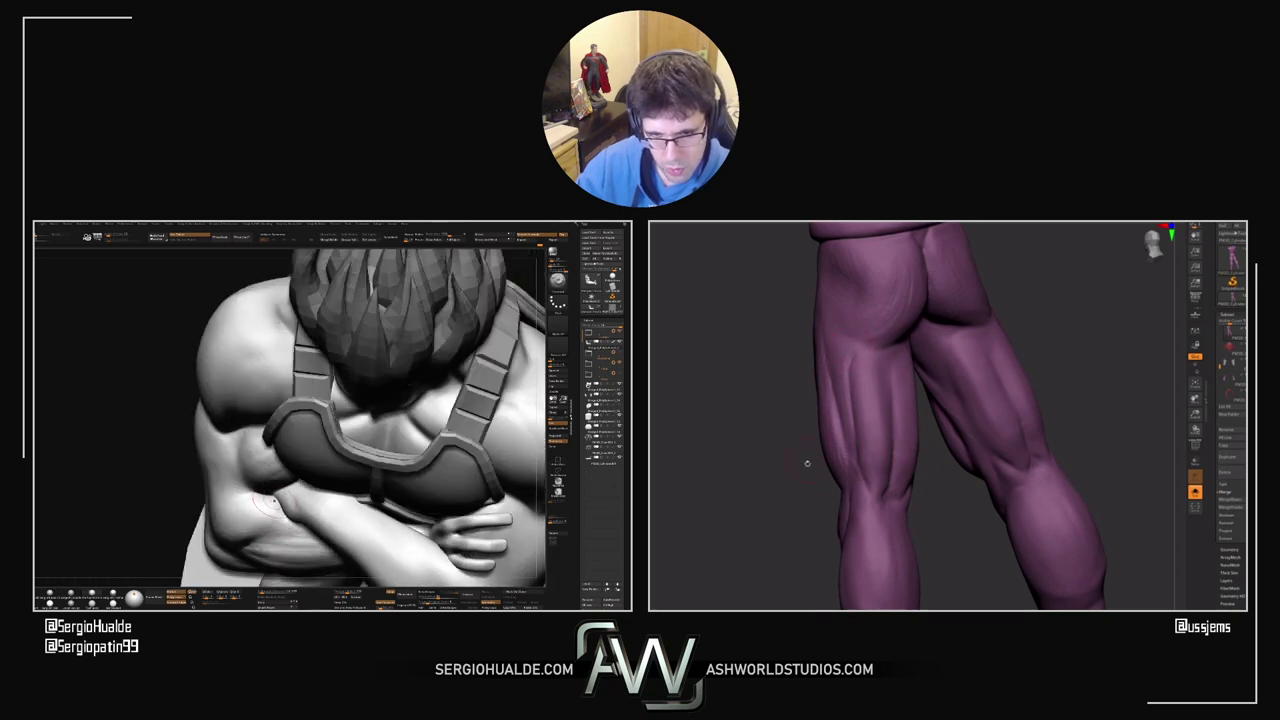
left_click(275, 503, "ctrl+shift")
left_click_drag(783, 431, 775, 417)
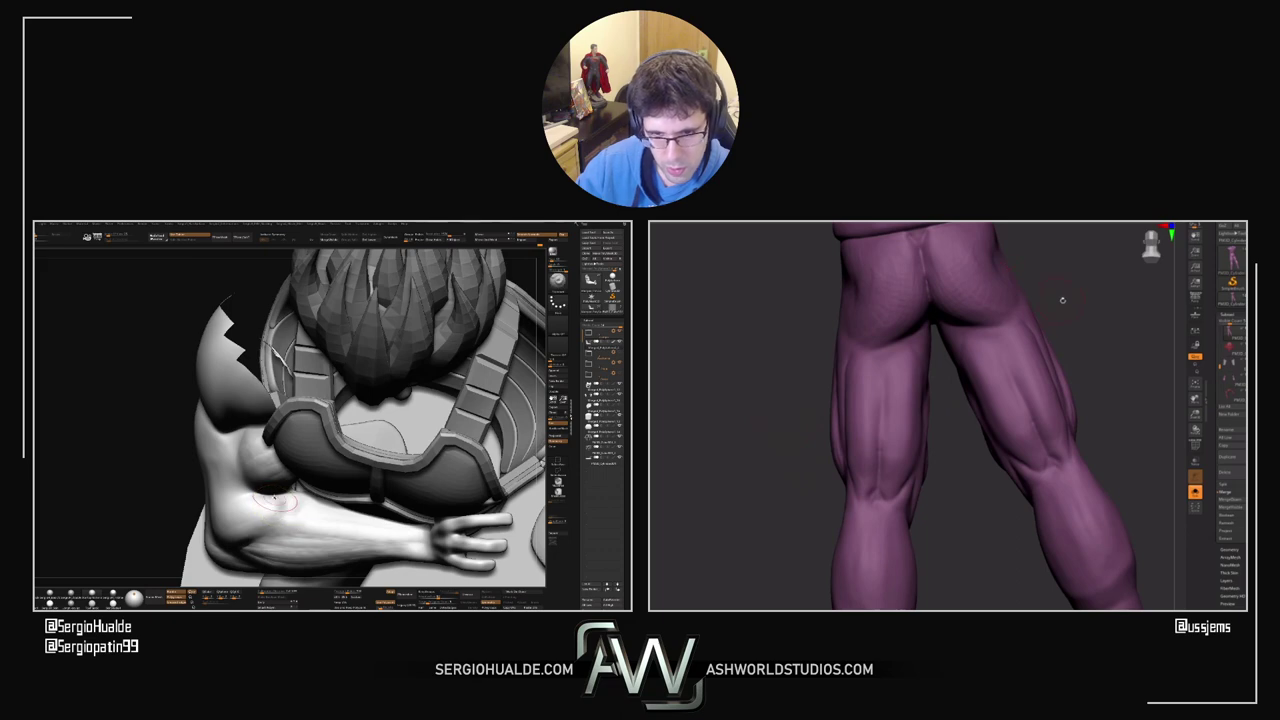
Step: Refine the lower forearm's muscles beneath the crossed arm and smooth the purple figure's buttocks from behind
left_click_drag(1062, 299, 1040, 309)
left_click_drag(146, 528, 154, 506)
left_click_drag(1040, 309, 1050, 312)
left_click_drag(154, 506, 160, 490)
right_click_drag(220, 512, 298, 524)
left_click_drag(1087, 348, 1057, 403)
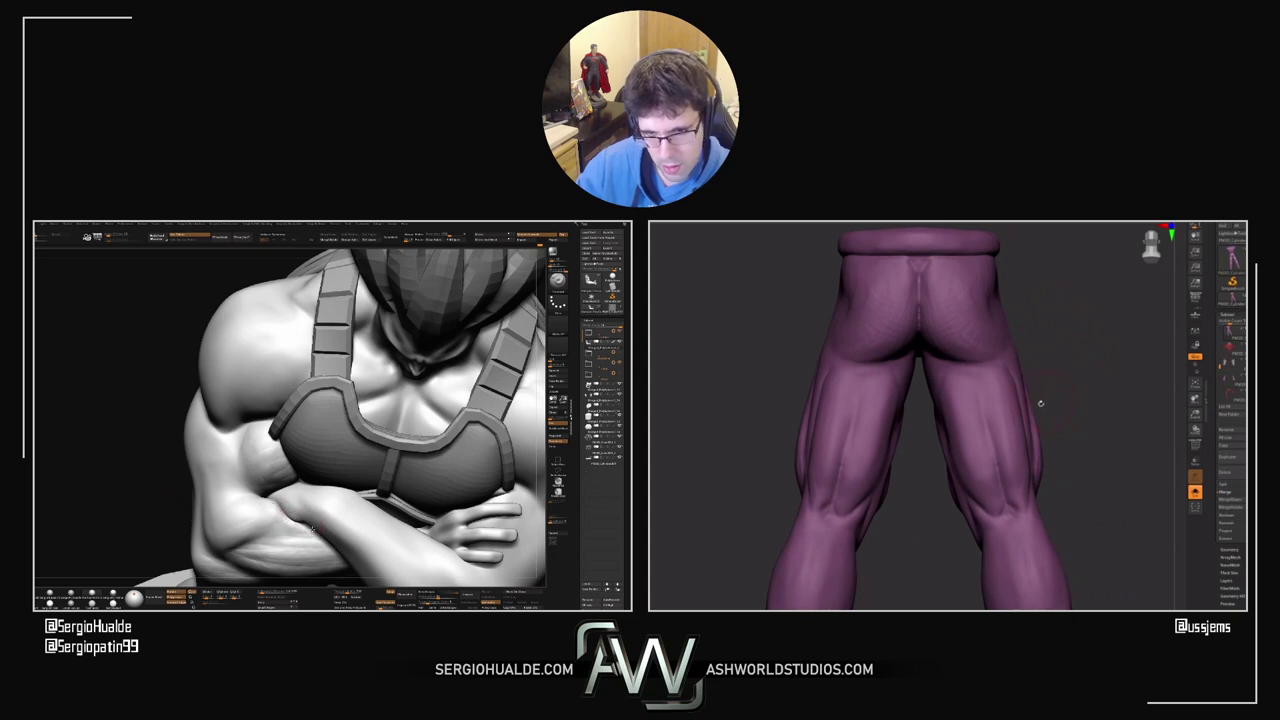
right_click_drag(296, 546, 312, 548)
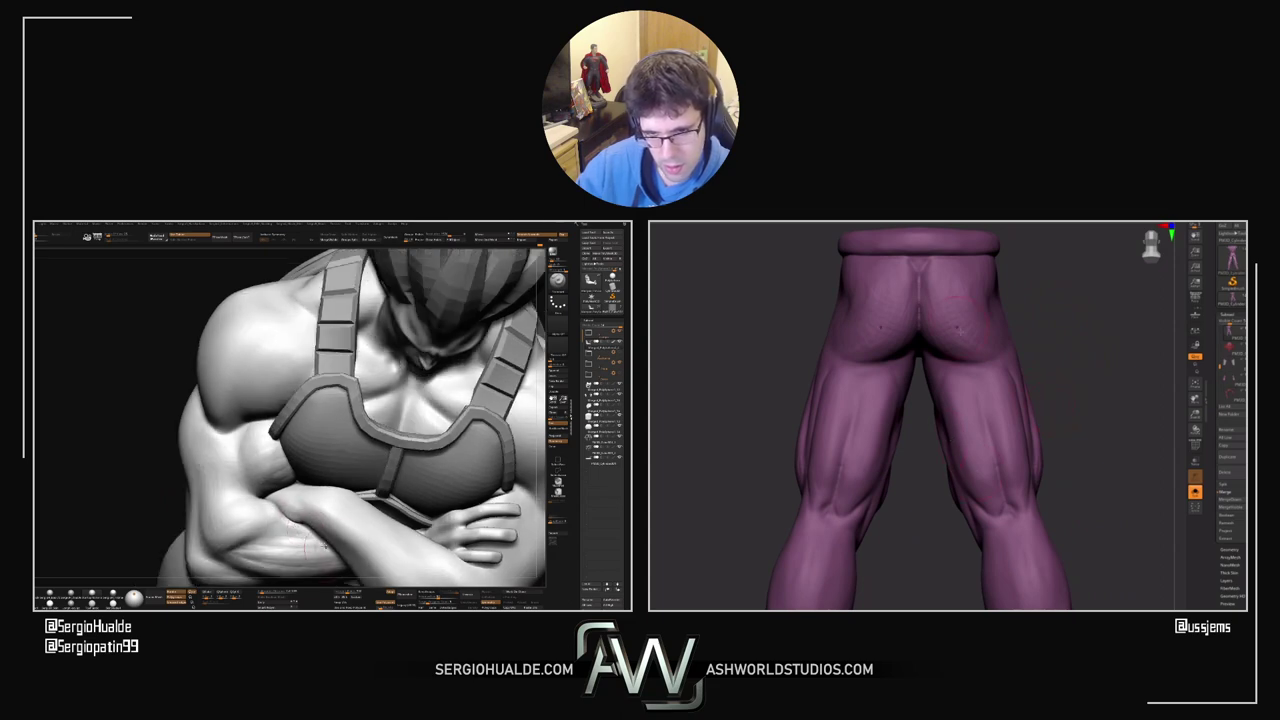
Step: Define the forearm muscle beside the elbow crease up close and sculpt the purple figure's hamstring separations
mouse_move(318, 540)
right_mouse_down("ctrl")
mouse_move(298, 458)
mouse_move(287, 473)
right_mouse_up("ctrl")
right_click_drag(290, 520, 266, 482)
left_click_drag(1057, 417, 1029, 356)
mouse_move(1000, 350)
right_mouse_down()
mouse_move(960, 367)
mouse_move(943, 357)
right_mouse_up()
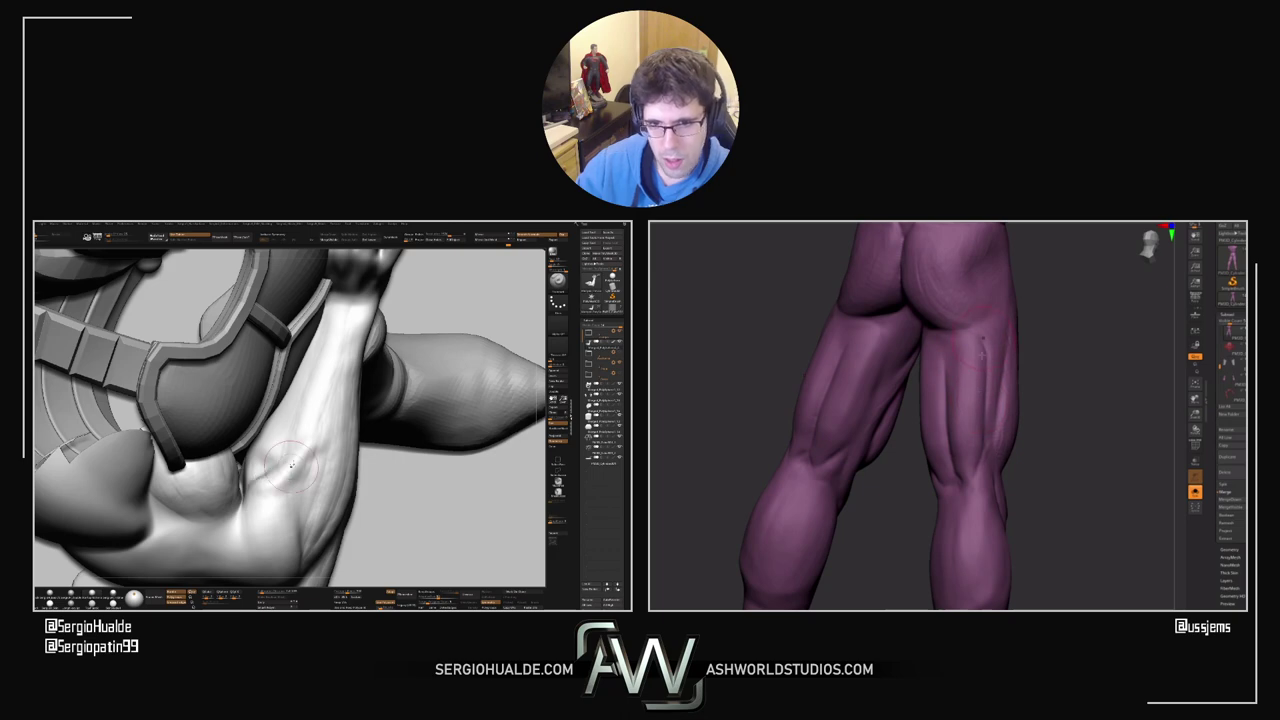
mouse_move(338, 452)
right_mouse_down("ctrl")
mouse_move(340, 385)
mouse_move(285, 515)
mouse_move(270, 500)
right_mouse_up("ctrl")
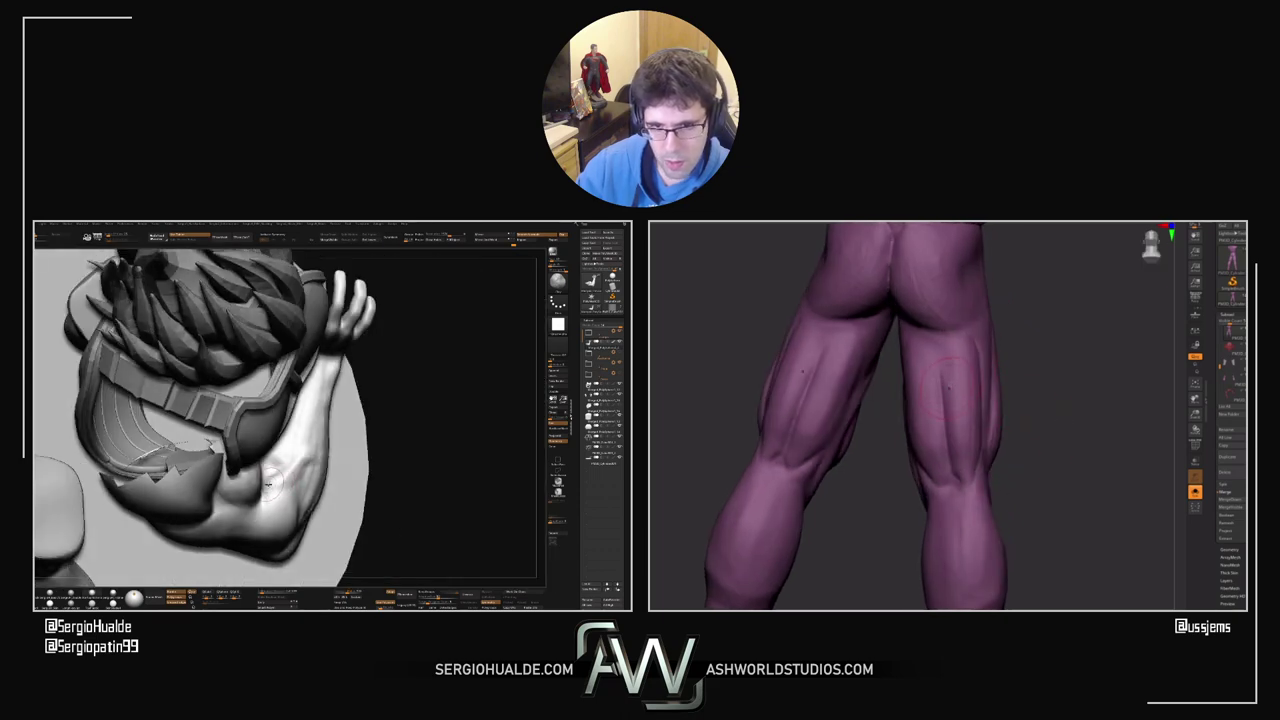
left_click_drag(376, 450, 365, 385)
right_click_drag(303, 492, 292, 466)
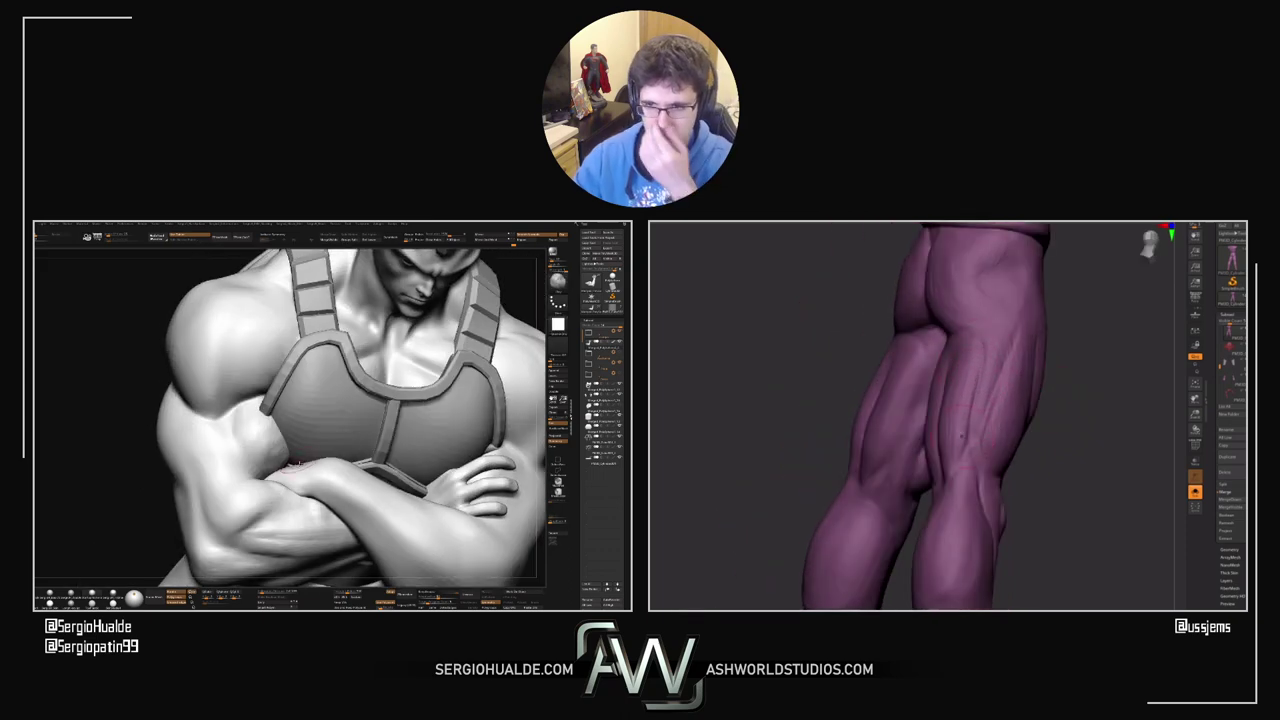
Step: Review the crossed arms from the front and side, then isolate and frame the lower arm
mouse_move(1232, 365)
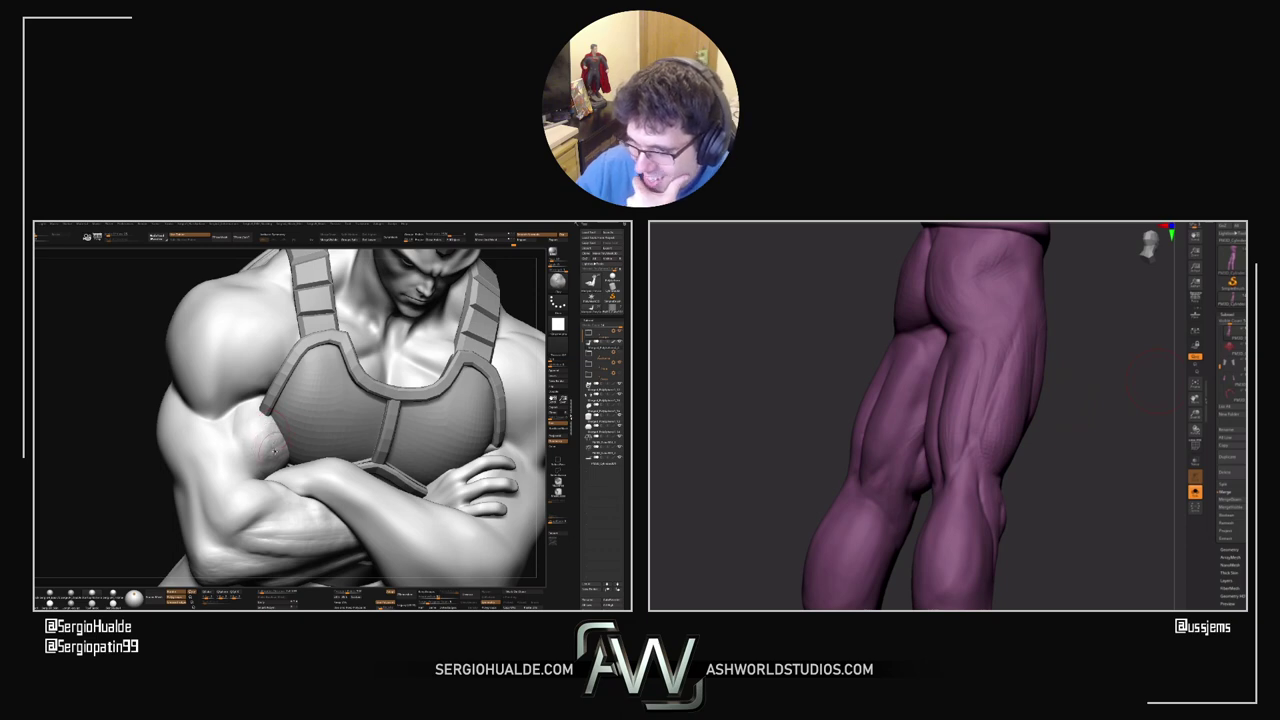
right_click_drag(268, 454, 273, 487)
key("alt+s")
key("alt+s")
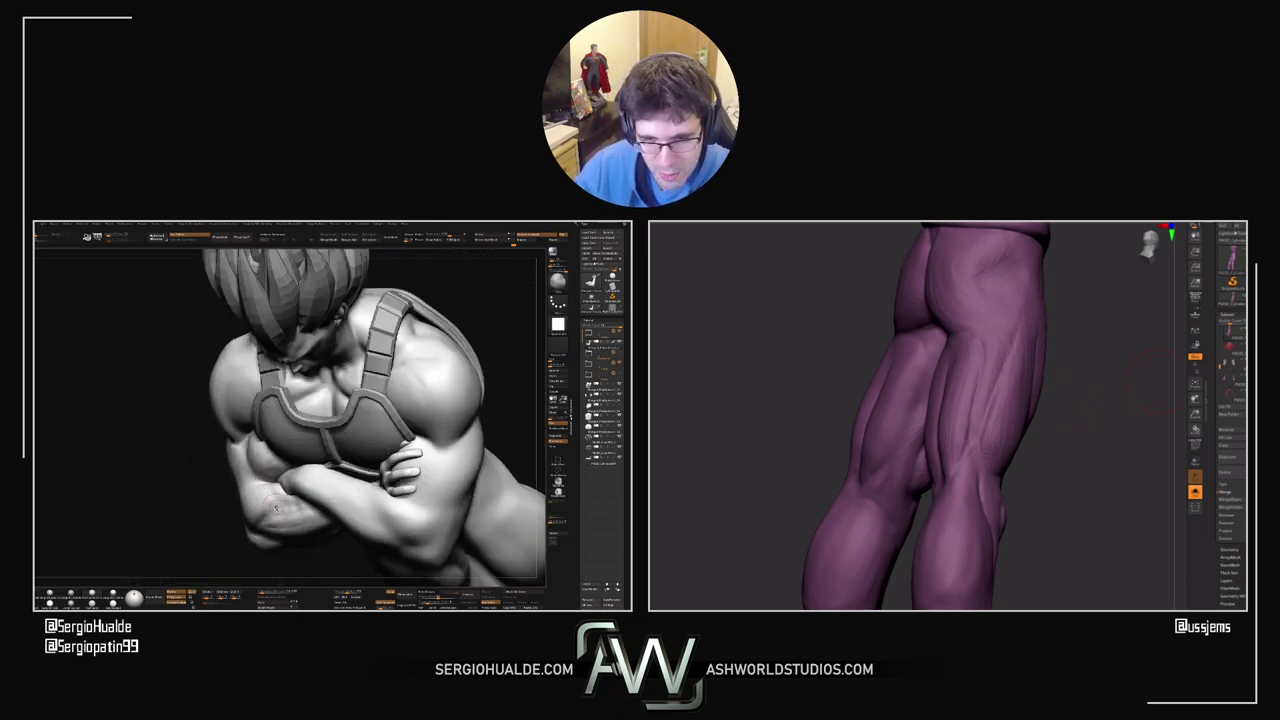
left_click(272, 490, "ctrl+shift")
key("alt+s")
key("f")
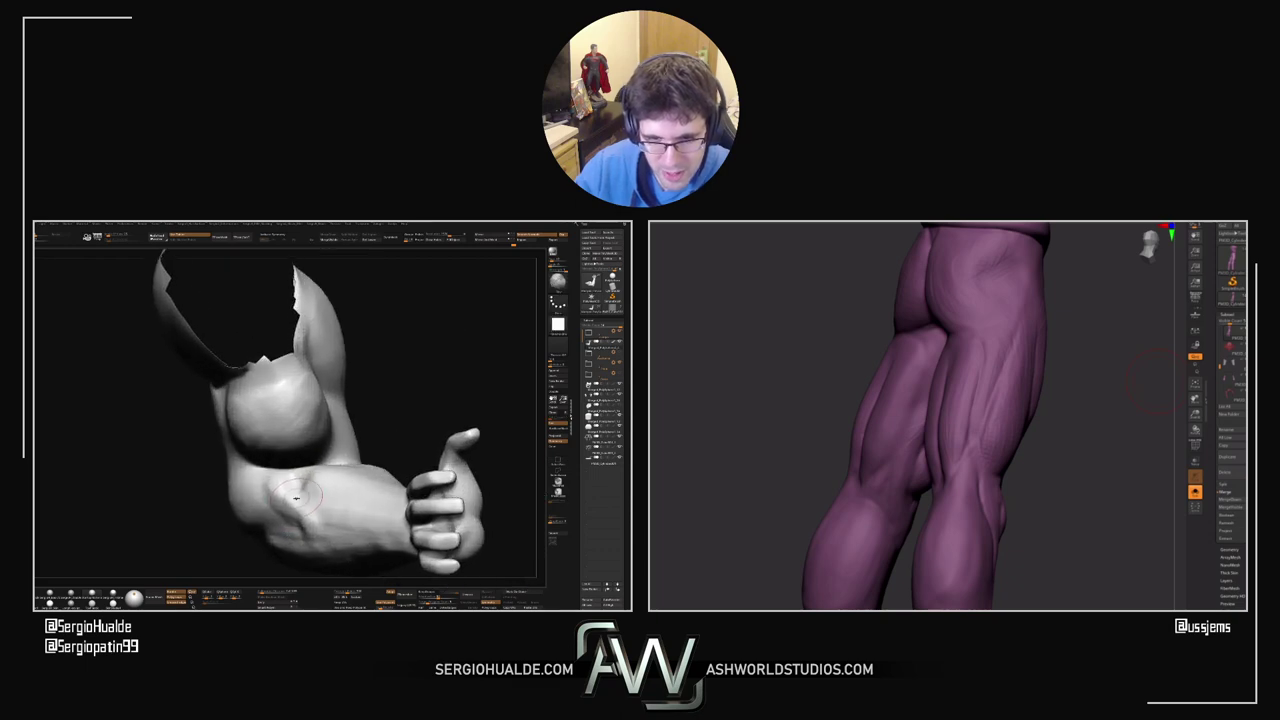
Step: Sculpt and smooth the isolated forearm's muscle bulge near the elbow
right_click_drag(304, 493, 297, 481)
left_click_drag(297, 478, 310, 505)
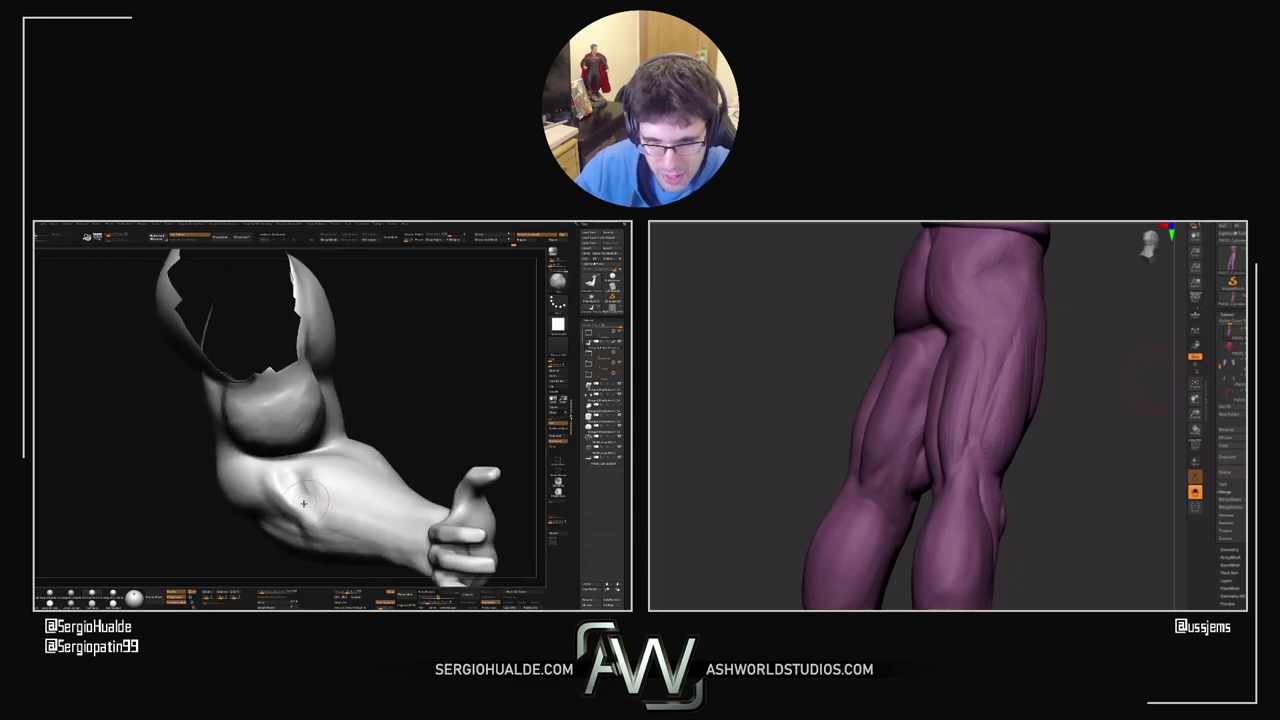
right_click_drag(310, 503, 288, 488)
mouse_move(286, 484)
left_mouse_down("shift")
mouse_move(300, 518)
mouse_move(268, 510)
left_mouse_up("shift")
mouse_move(289, 520)
right_mouse_down()
mouse_move(300, 500)
mouse_move(290, 478)
mouse_move(272, 519)
right_mouse_up()
Step: Restore the full body around the arm and switch to the ClayBuildup brush
left_click(338, 468, "ctrl+shift")
left_click(280, 508, "ctrl+shift")
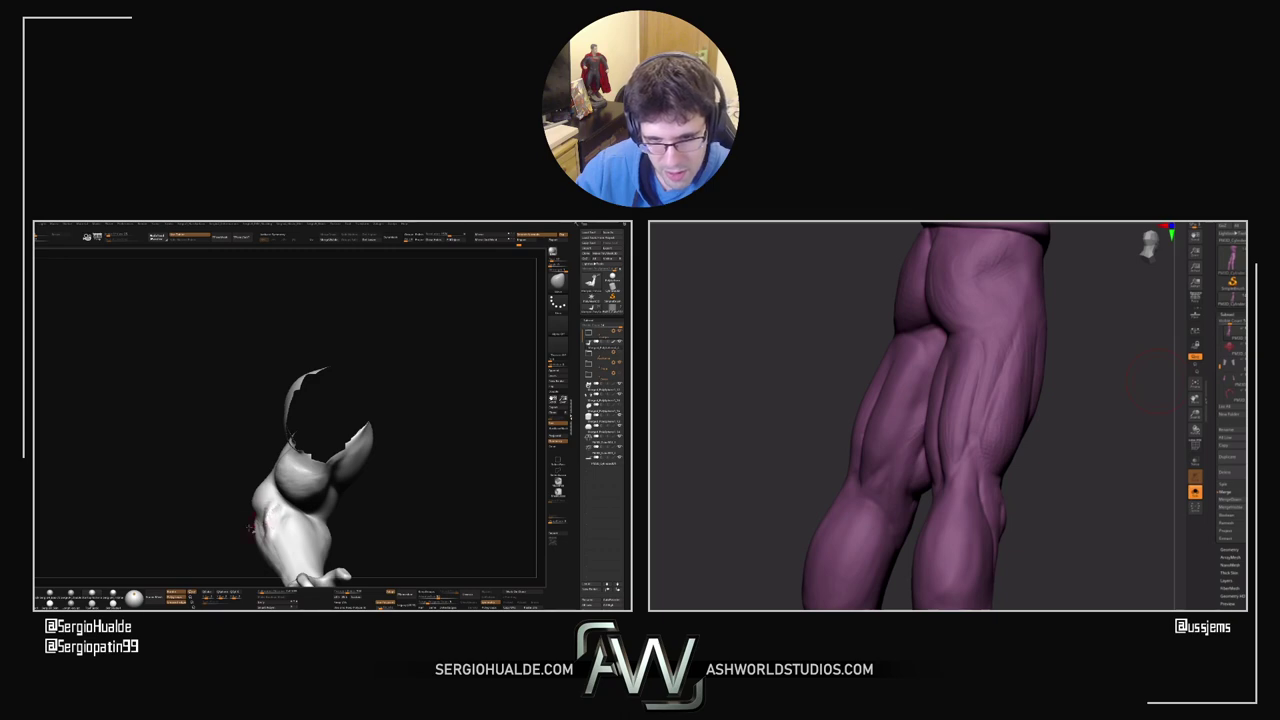
left_click(239, 532, "ctrl+shift")
mouse_move(239, 532)
right_mouse_down()
mouse_move(264, 520)
mouse_move(256, 540)
mouse_move(268, 553)
mouse_move(236, 538)
mouse_move(256, 490)
mouse_move(258, 535)
mouse_move(260, 497)
right_mouse_up()
key("b")
key("c")
key("b")
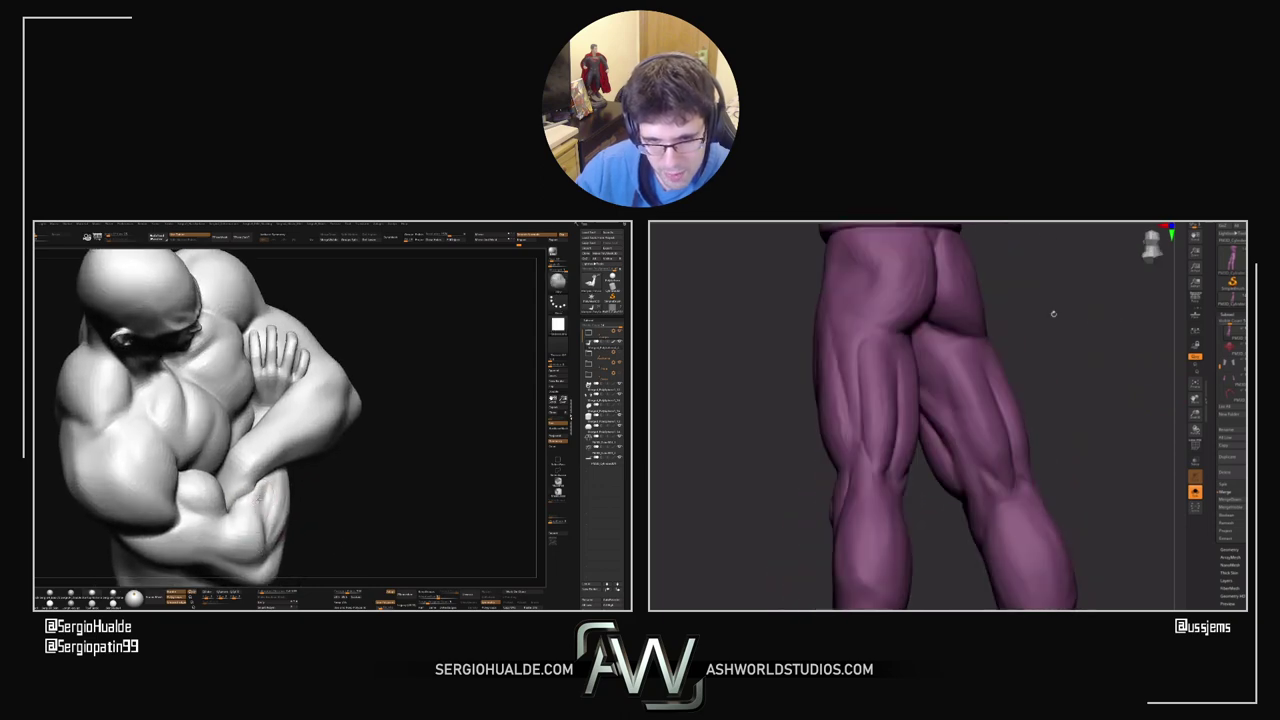
Step: Build up the outer forearm muscles near the elbow and refine the purple figure's inner hamstrings
left_click_drag(259, 497, 267, 485)
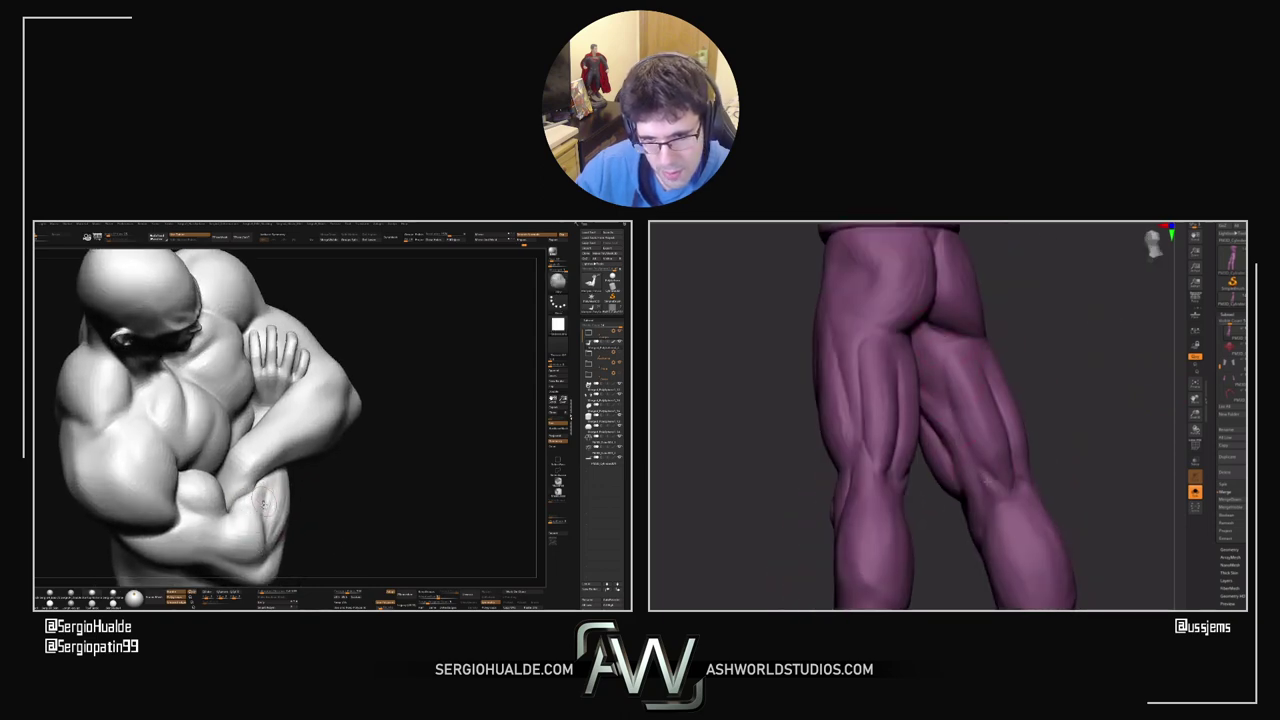
mouse_move(241, 506)
right_mouse_down()
mouse_move(230, 514)
mouse_move(250, 516)
mouse_move(249, 503)
right_mouse_up()
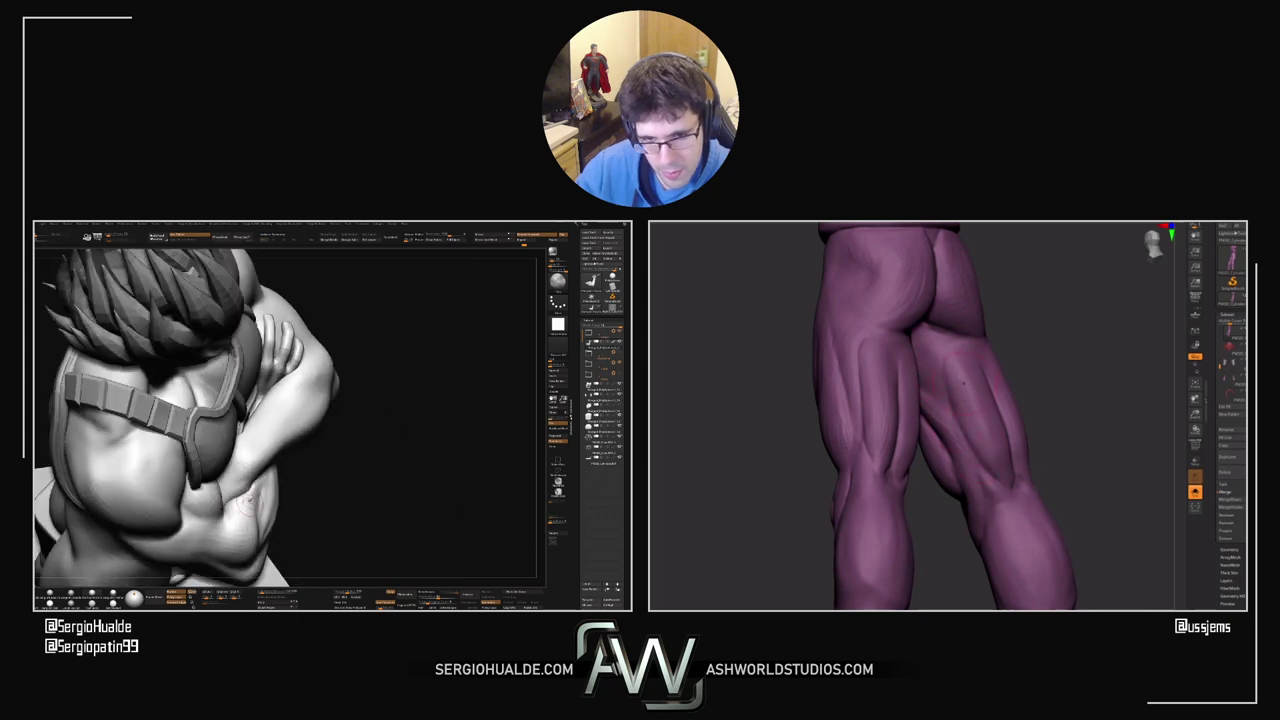
mouse_move(1043, 366)
left_mouse_down()
mouse_move(1103, 357)
mouse_move(1035, 352)
left_mouse_up()
left_click_drag(255, 491, 250, 505)
key("s")
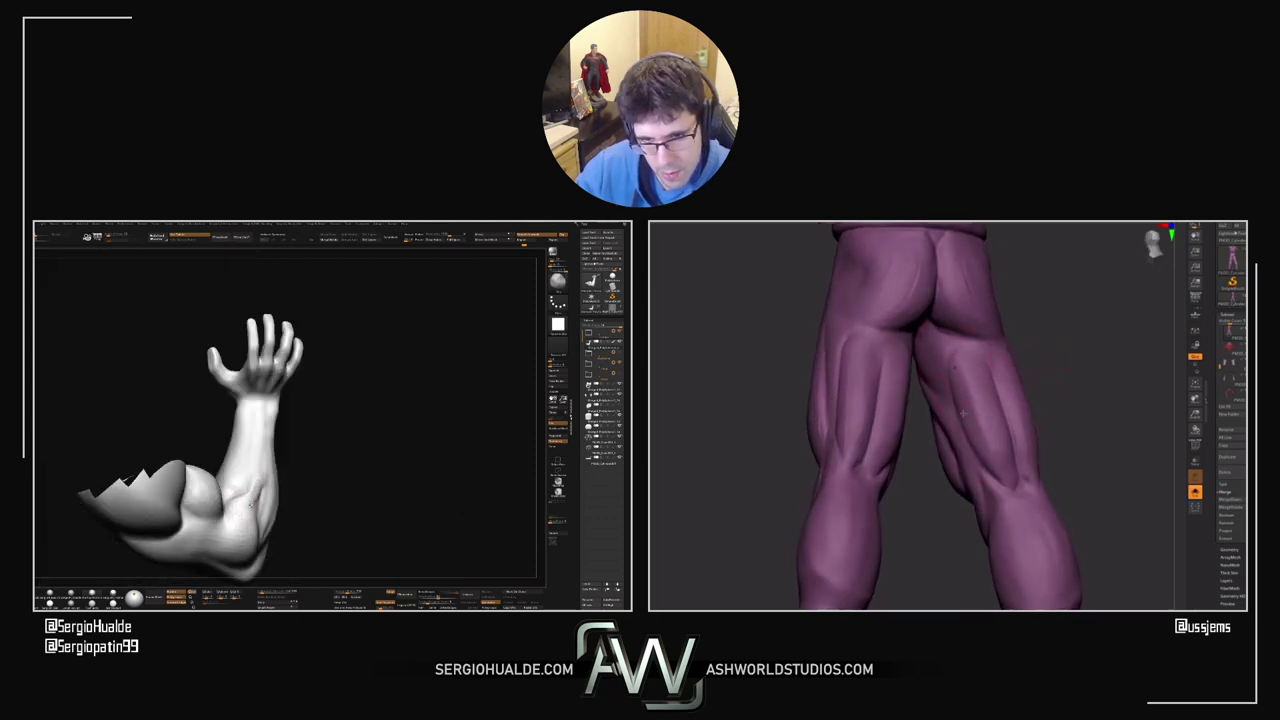
right_click_drag(255, 511, 268, 506)
mouse_move(264, 500)
left_mouse_down()
mouse_move(260, 522)
mouse_move(266, 495)
left_mouse_up()
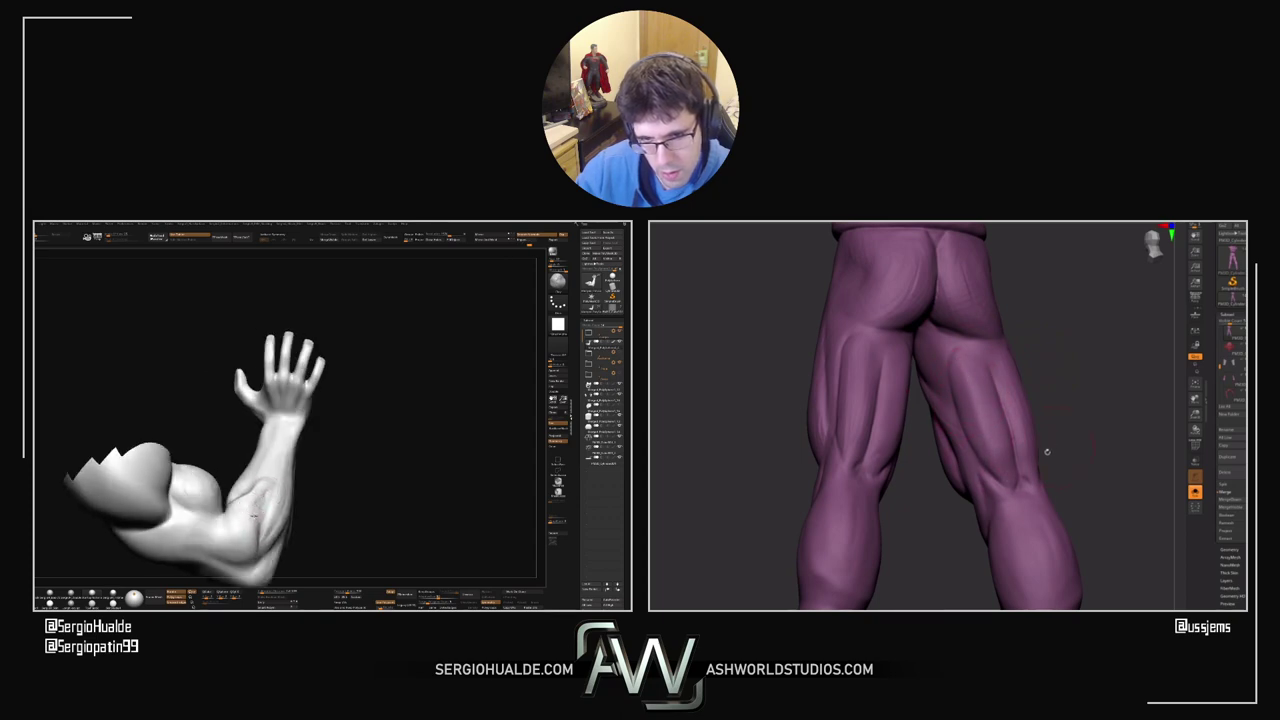
Step: Refine the forearm close to the elbow, restore the full body and adjust the brush size
left_click_drag(1047, 452, 1008, 444)
left_click_drag(299, 510, 234, 526)
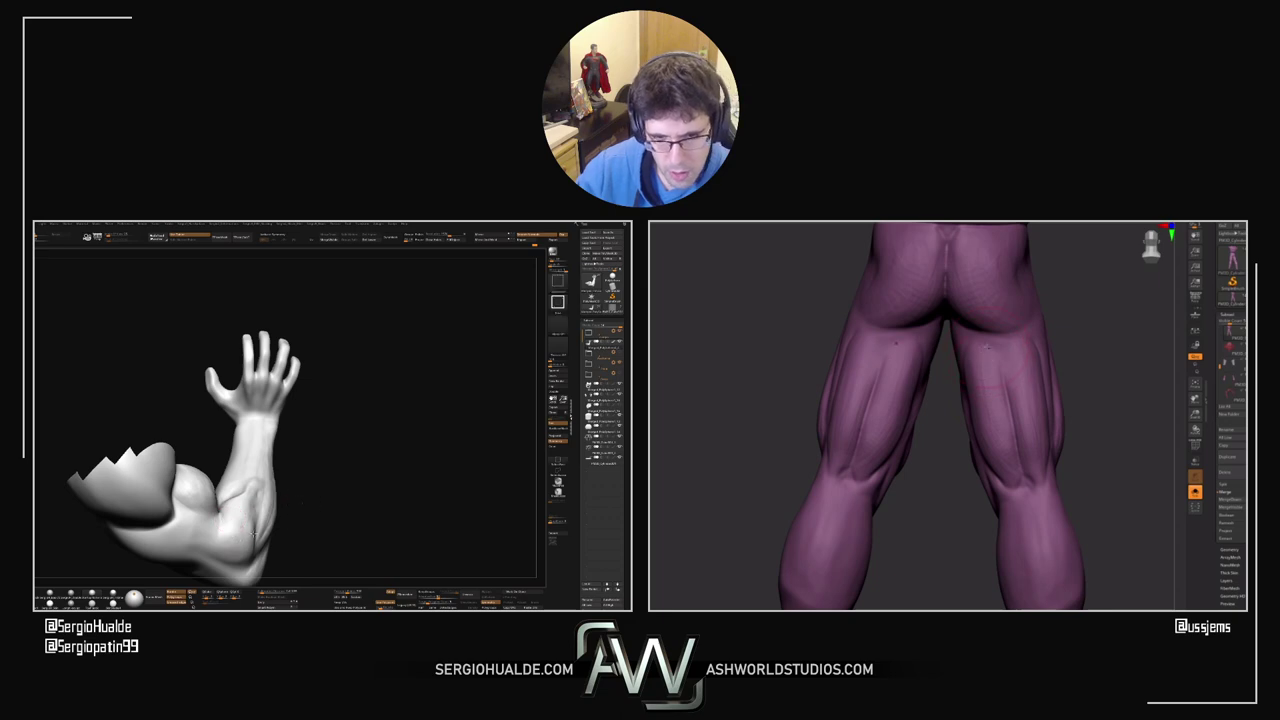
left_click(286, 510, "ctrl+shift")
mouse_move(286, 510)
left_mouse_down()
mouse_move(209, 526)
mouse_move(197, 513)
left_mouse_up()
key("s")
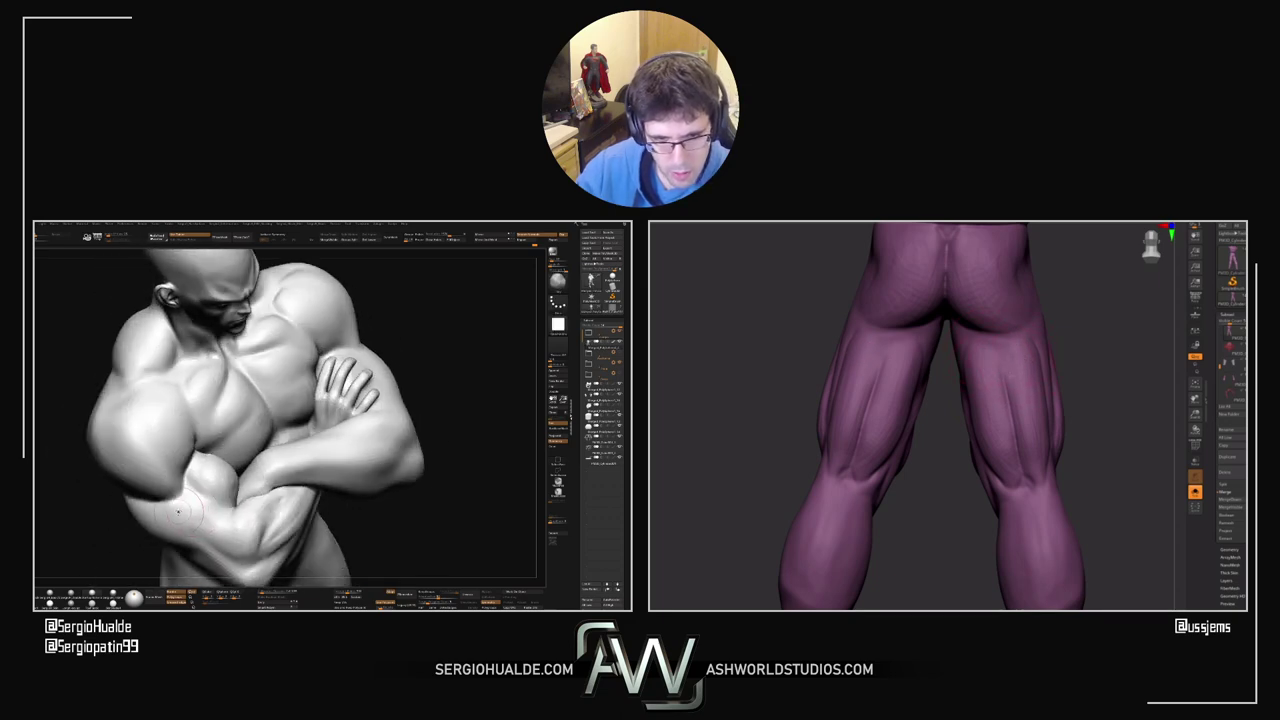
Step: Refine the biceps where it meets the deltoid and forearm, and define the purple figure's outer hamstrings
mouse_move(1077, 363)
left_mouse_down()
mouse_move(1100, 371)
mouse_move(1059, 363)
mouse_move(1070, 342)
mouse_move(999, 375)
left_mouse_up()
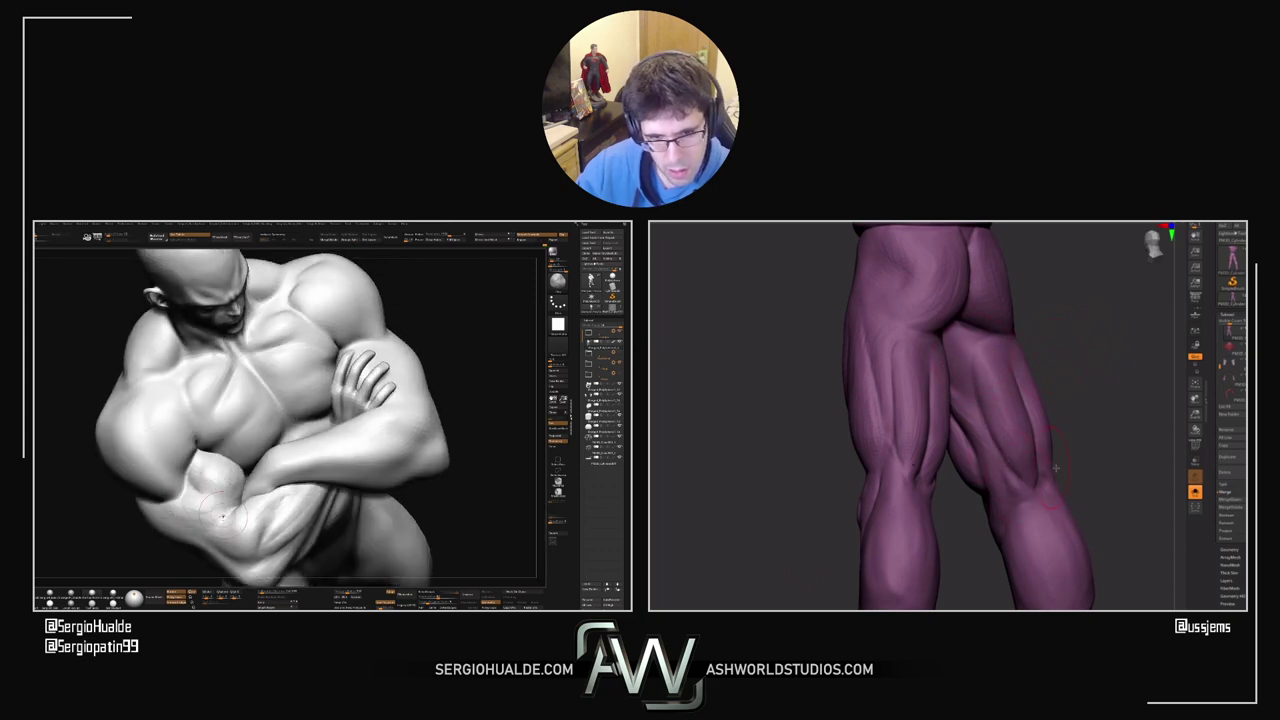
mouse_move(184, 518)
right_mouse_down("ctrl")
mouse_move(200, 480)
mouse_move(202, 521)
right_mouse_up("ctrl")
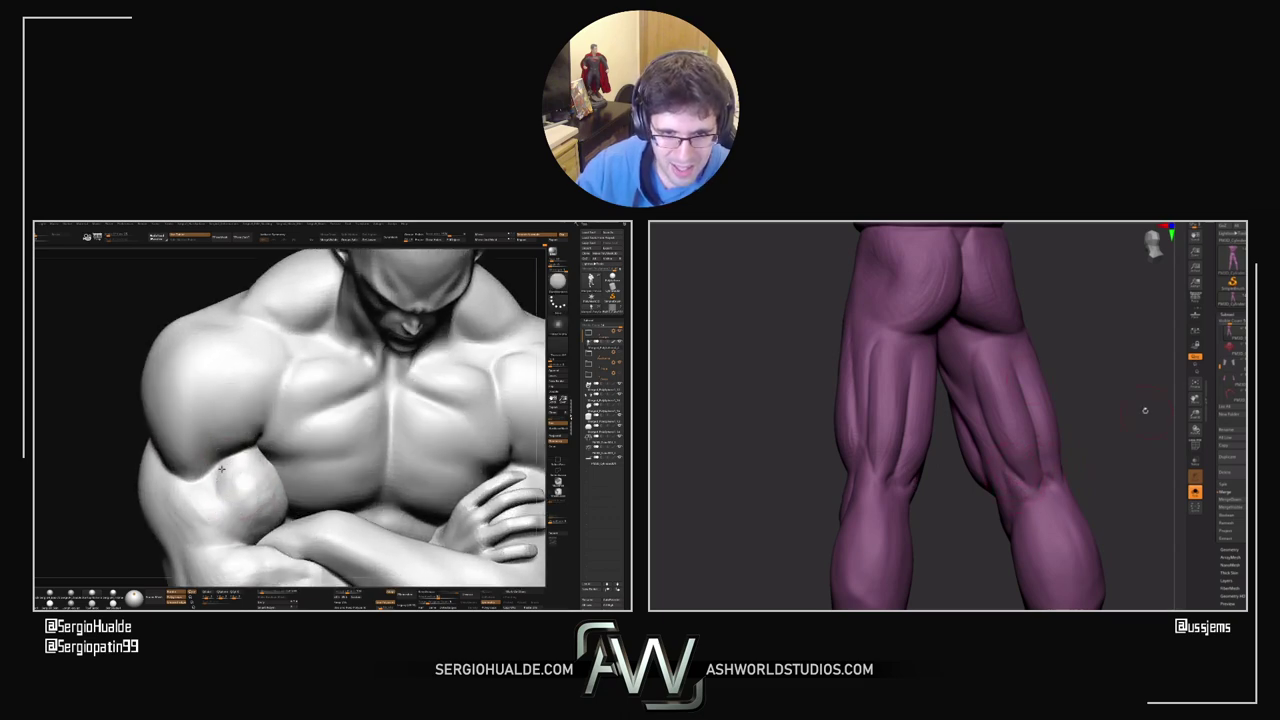
left_click_drag(1083, 411, 1115, 372, "alt")
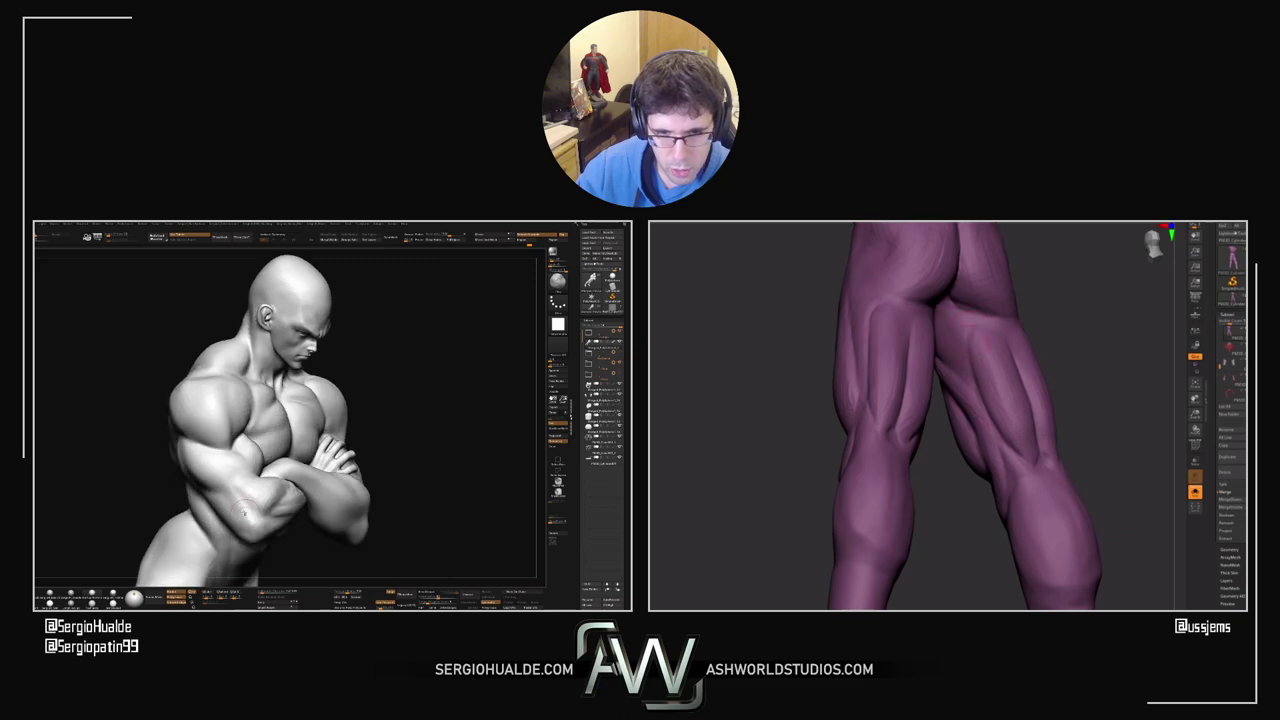
Step: Refine the purple figure's knees and upper calves, defining the tendons beside the kneecap and the inner calf contour
left_click_drag(1075, 475, 1030, 361)
right_click_drag(1030, 361, 1013, 311)
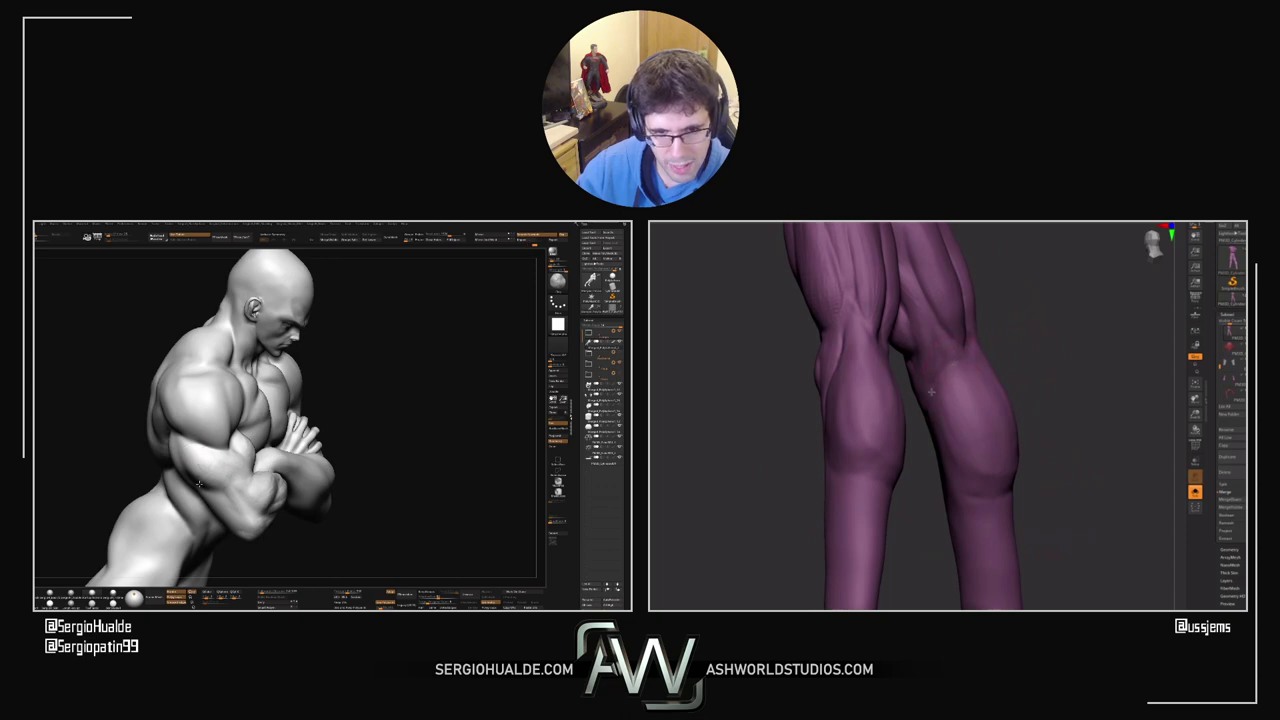
right_click_drag(930, 392, 922, 432)
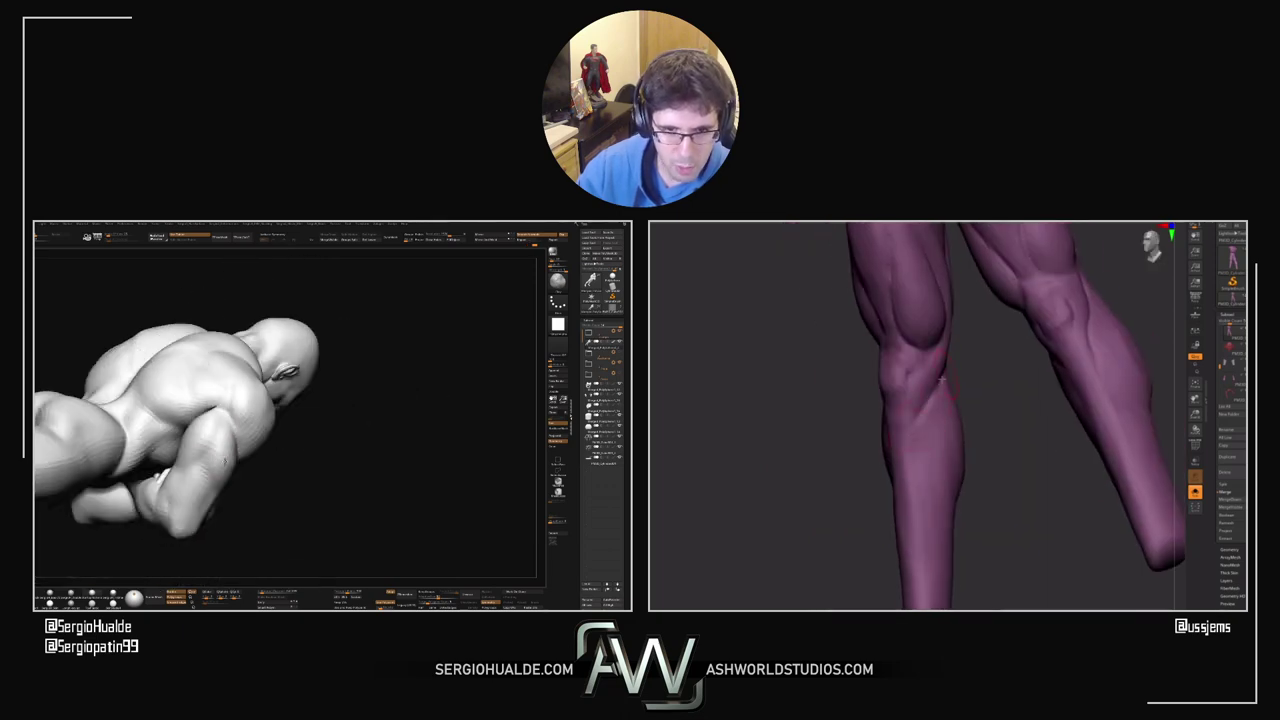
mouse_move(974, 415)
right_mouse_down()
mouse_move(974, 397)
mouse_move(988, 406)
right_mouse_up()
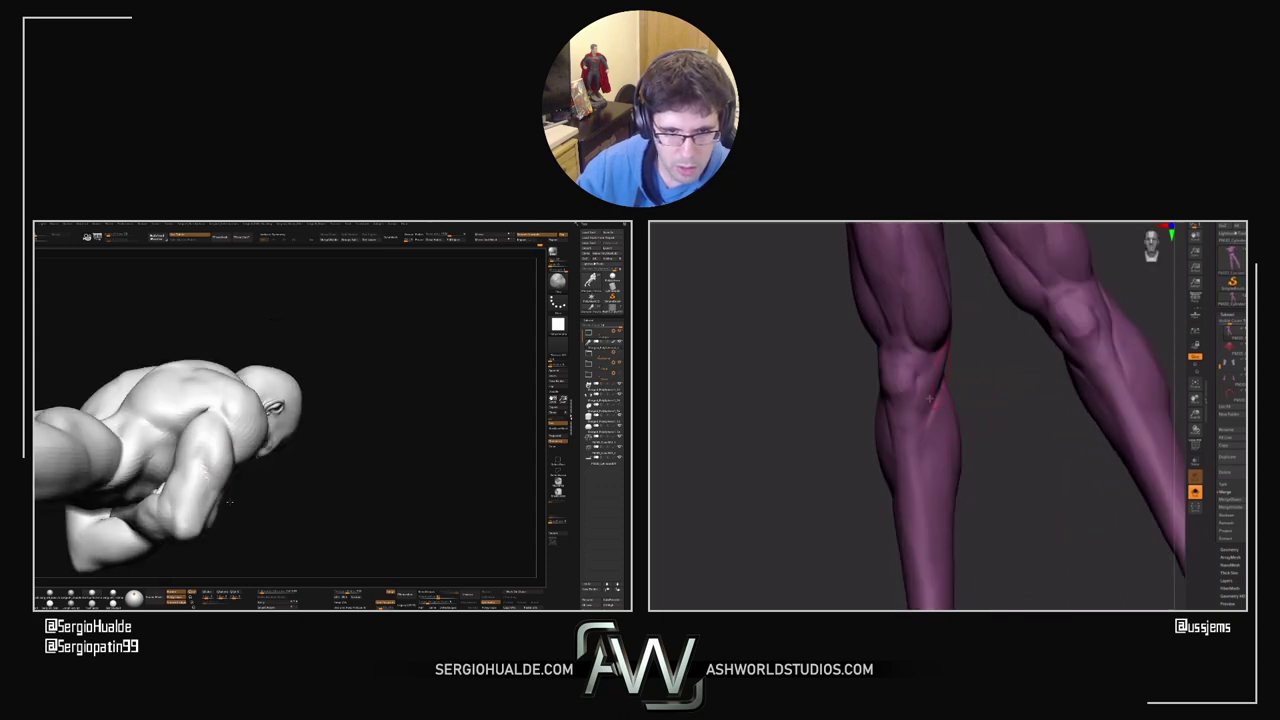
right_click_drag(913, 447, 899, 413)
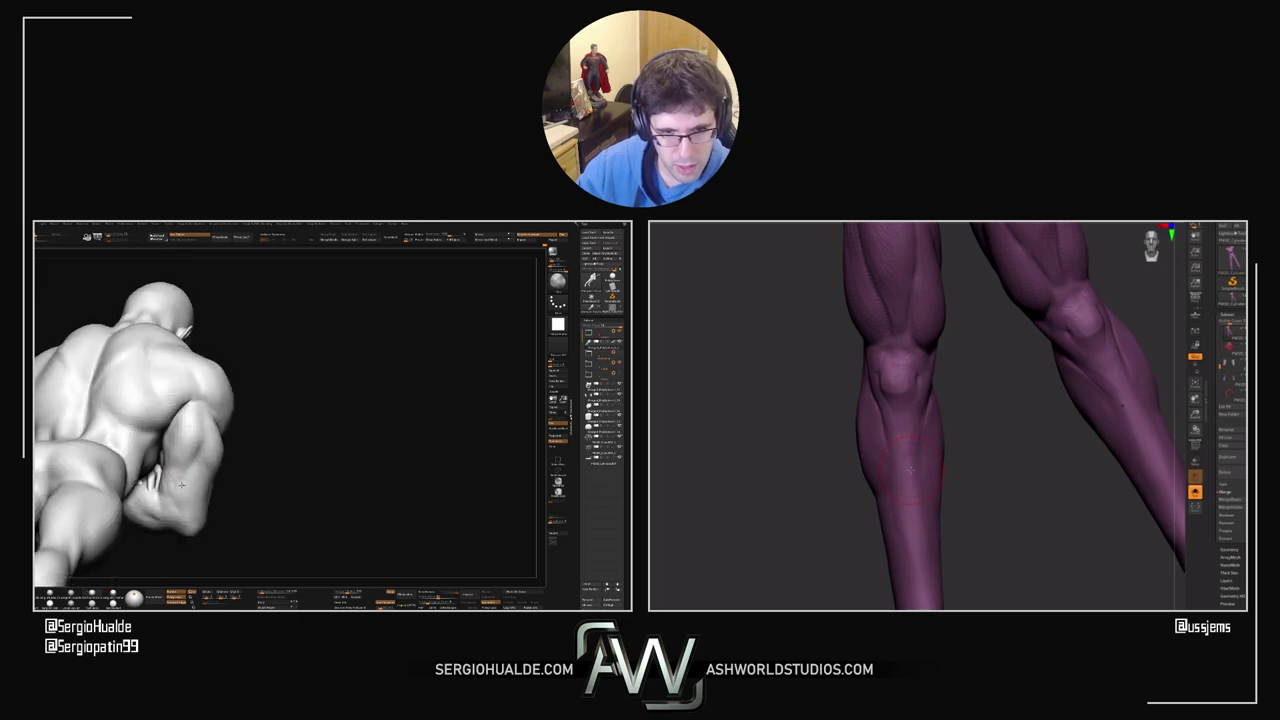
left_click_drag(820, 350, 814, 375)
left_click_drag(810, 374, 968, 414)
mouse_move(171, 458)
right_mouse_down()
mouse_move(190, 466)
mouse_move(183, 480)
right_mouse_up()
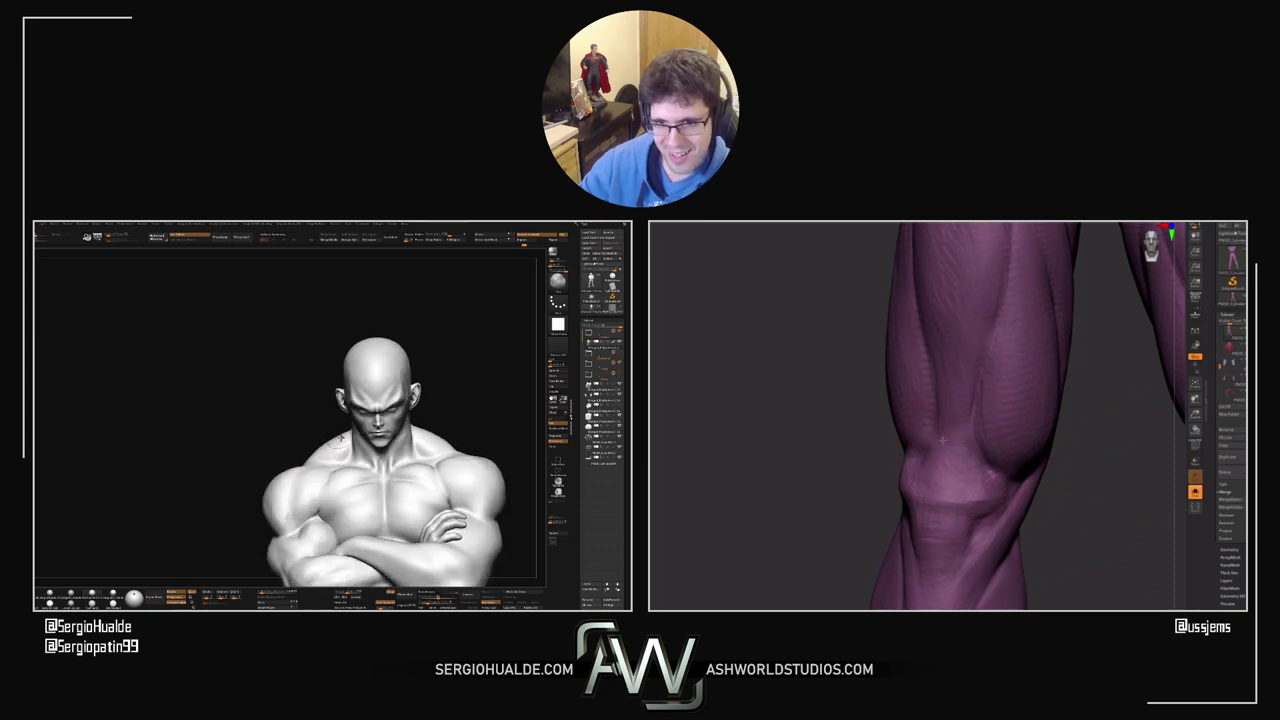
Step: Toggle symmetry, sculpt and smooth the nape of the crossed-arm figure's neck, and refine the purple figure's thigh above the knee
right_click_drag(337, 462, 362, 472)
mouse_move(1038, 541)
left_mouse_down()
mouse_move(1074, 541)
mouse_move(1061, 541)
left_mouse_up()
mouse_move(336, 442)
right_mouse_down("alt")
mouse_move(334, 513)
mouse_move(310, 500)
right_mouse_up("alt")
left_click_drag(1029, 487, 983, 466)
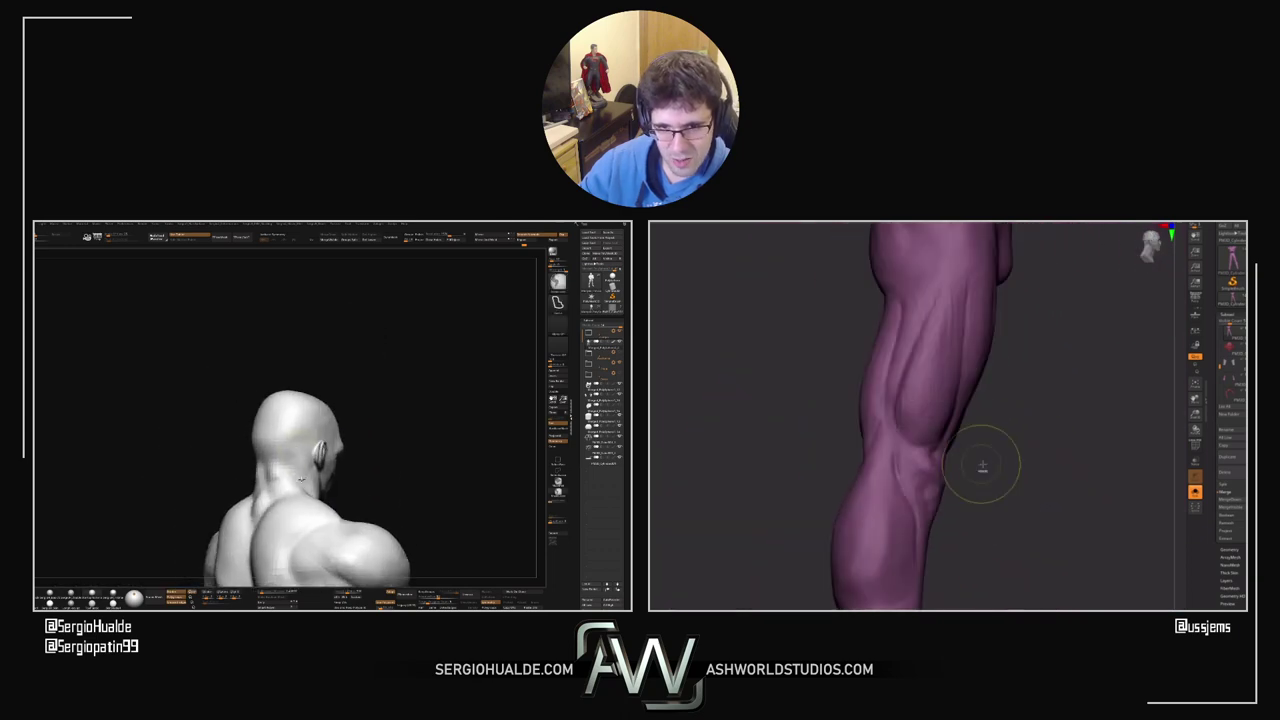
right_click_drag(310, 500, 271, 480)
left_click_drag(983, 466, 986, 523, "alt")
right_click_drag(271, 480, 258, 476)
left_click_drag(986, 523, 943, 550)
key("x")
key("s")
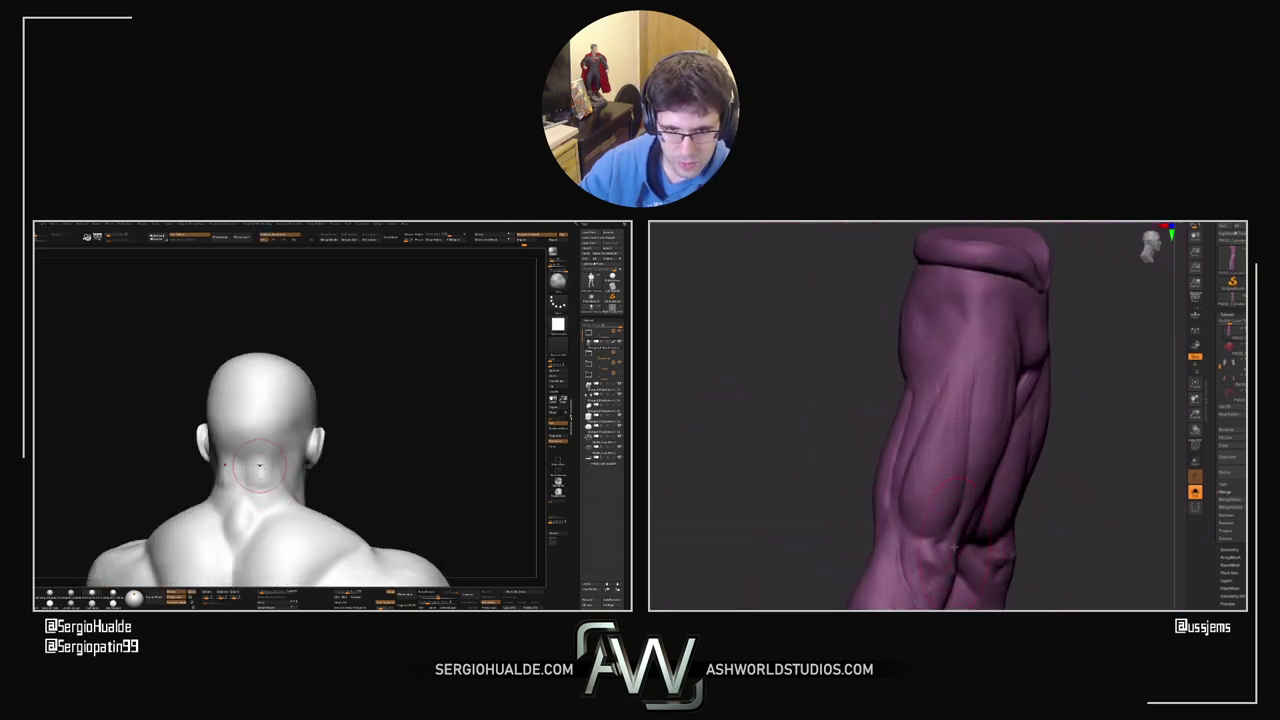
left_click_drag(258, 497, 262, 469)
right_click_drag(960, 538, 965, 541)
left_click_drag(263, 490, 265, 470, "shift")
left_click_drag(985, 502, 974, 505)
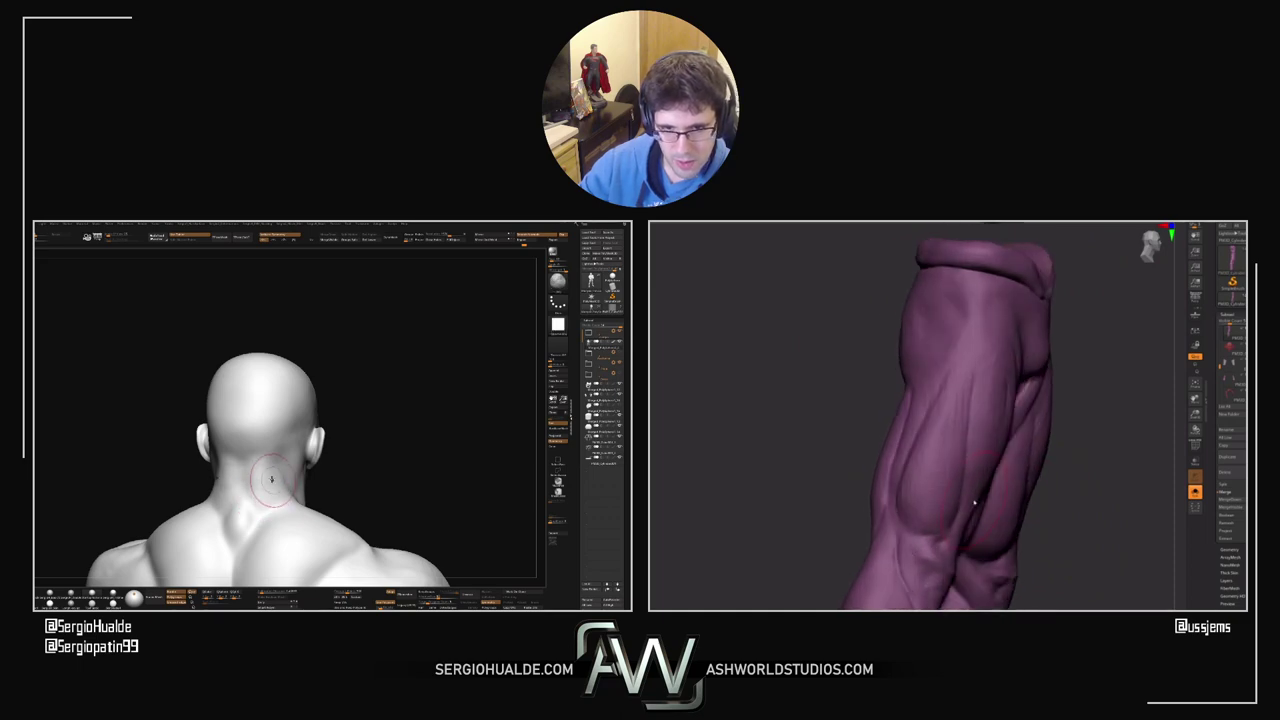
Step: Resize the brush and soften the back of the neck below the skull, while refining the purple figure's outer quadriceps
key("space")
right_click_drag(973, 500, 983, 497)
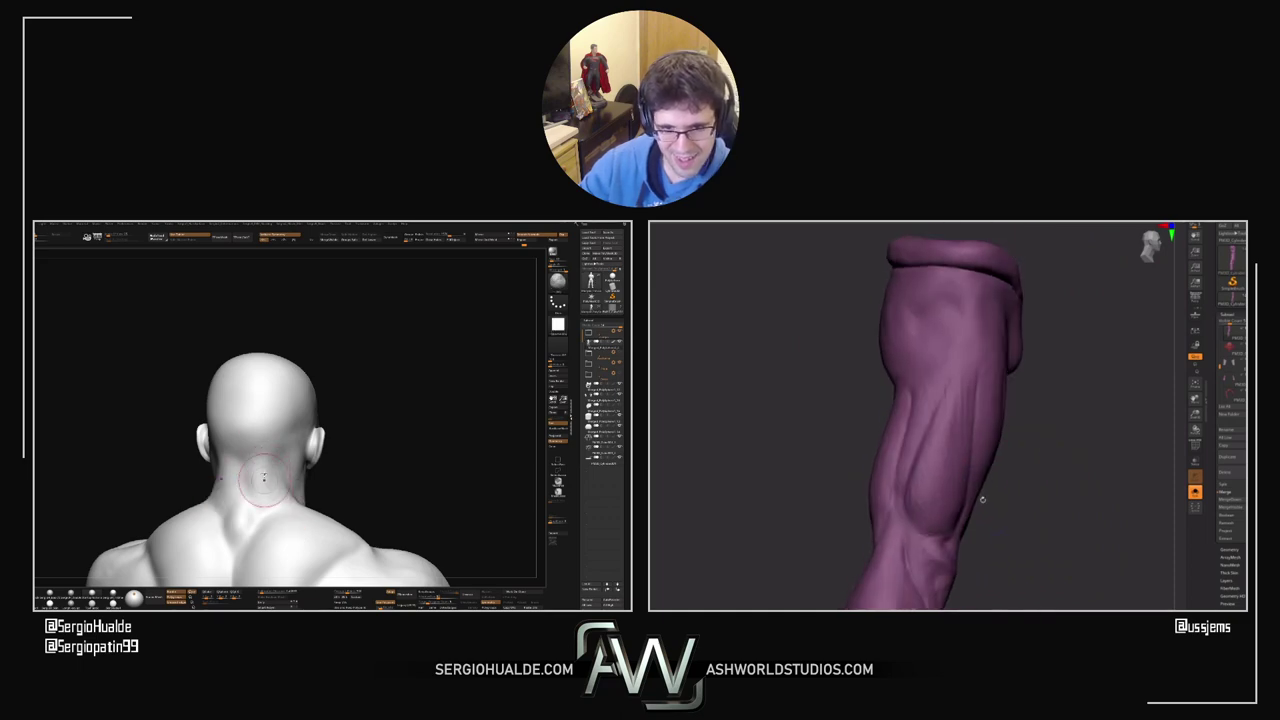
key("s")
right_click_drag(260, 485, 281, 493)
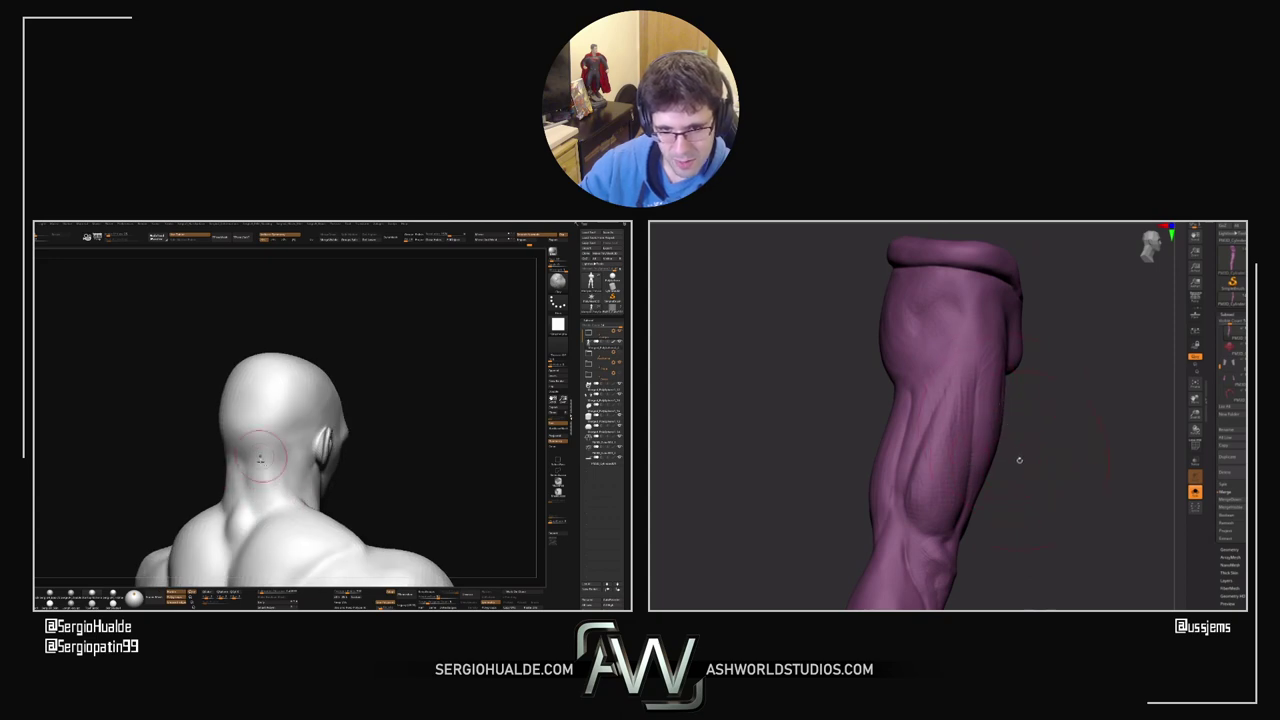
key("s")
key("s")
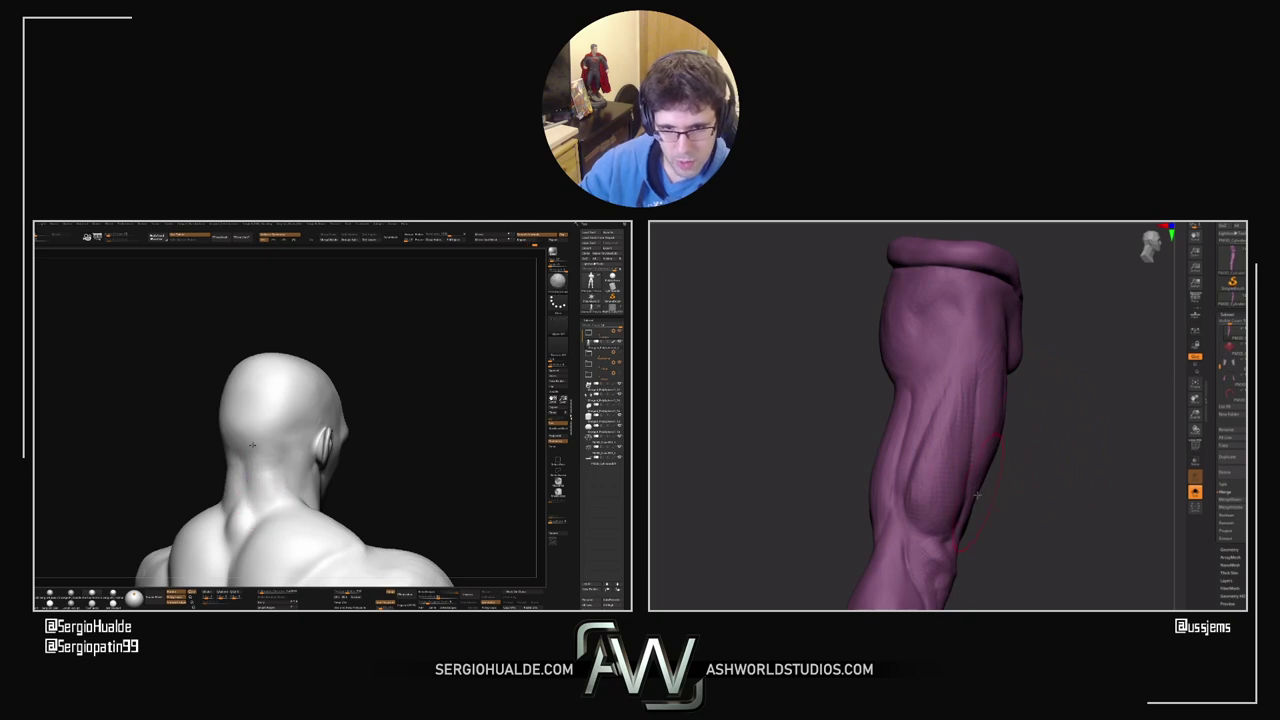
key("s")
Step: Examine the crossed-arm figure's full-body proportions and the purple figure's knees and thighs from several angles
right_click_drag(252, 445, 280, 450, "shift")
mouse_move(977, 571)
left_mouse_down("alt")
mouse_move(979, 475)
mouse_move(922, 470)
mouse_move(943, 452)
mouse_move(952, 458)
mouse_move(900, 446)
mouse_move(884, 458)
left_mouse_up("alt")
right_click_drag(262, 486, 269, 478, "ctrl")
left_click_drag(268, 477, 286, 516)
right_click_drag(286, 517, 297, 469, "ctrl")
right_click_drag(946, 526, 934, 505)
right_click_drag(297, 469, 330, 504, "ctrl")
right_click_drag(934, 505, 926, 479)
right_click_drag(330, 504, 310, 484, "ctrl")
right_click_drag(310, 484, 258, 480, "alt")
right_click_drag(926, 479, 925, 477)
right_click_drag(258, 480, 311, 445)
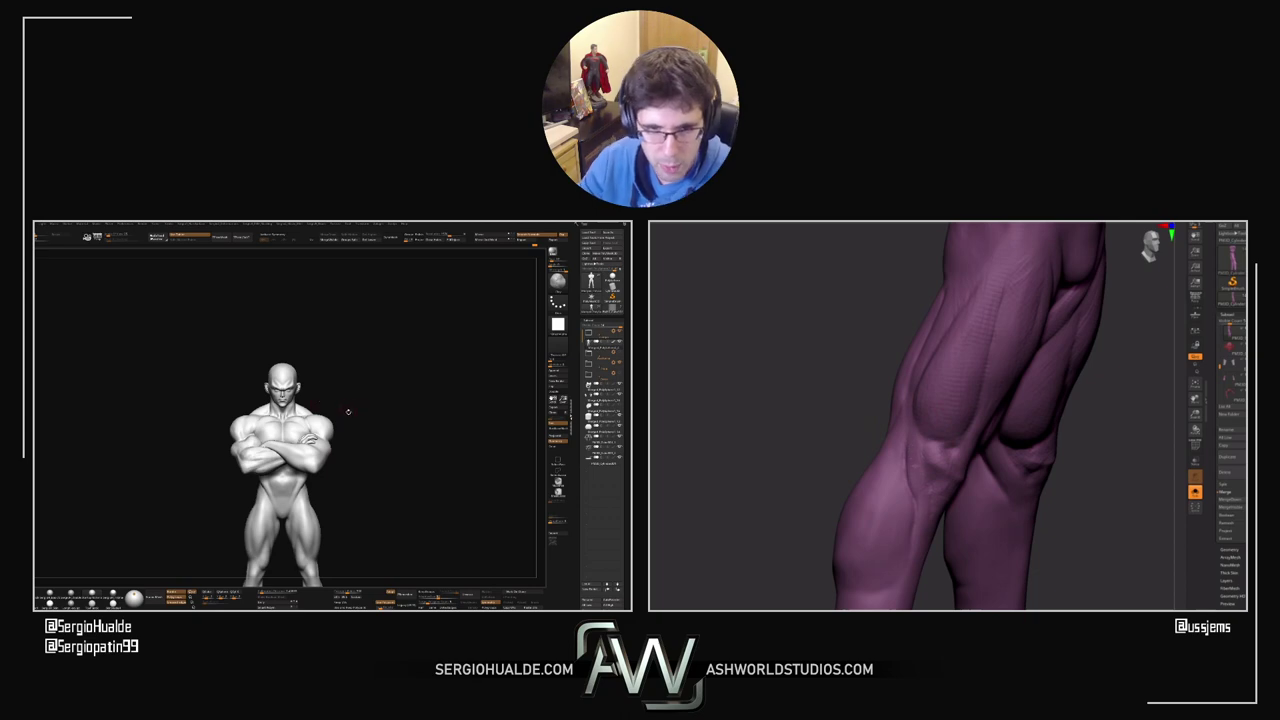
right_click_drag(348, 411, 317, 428)
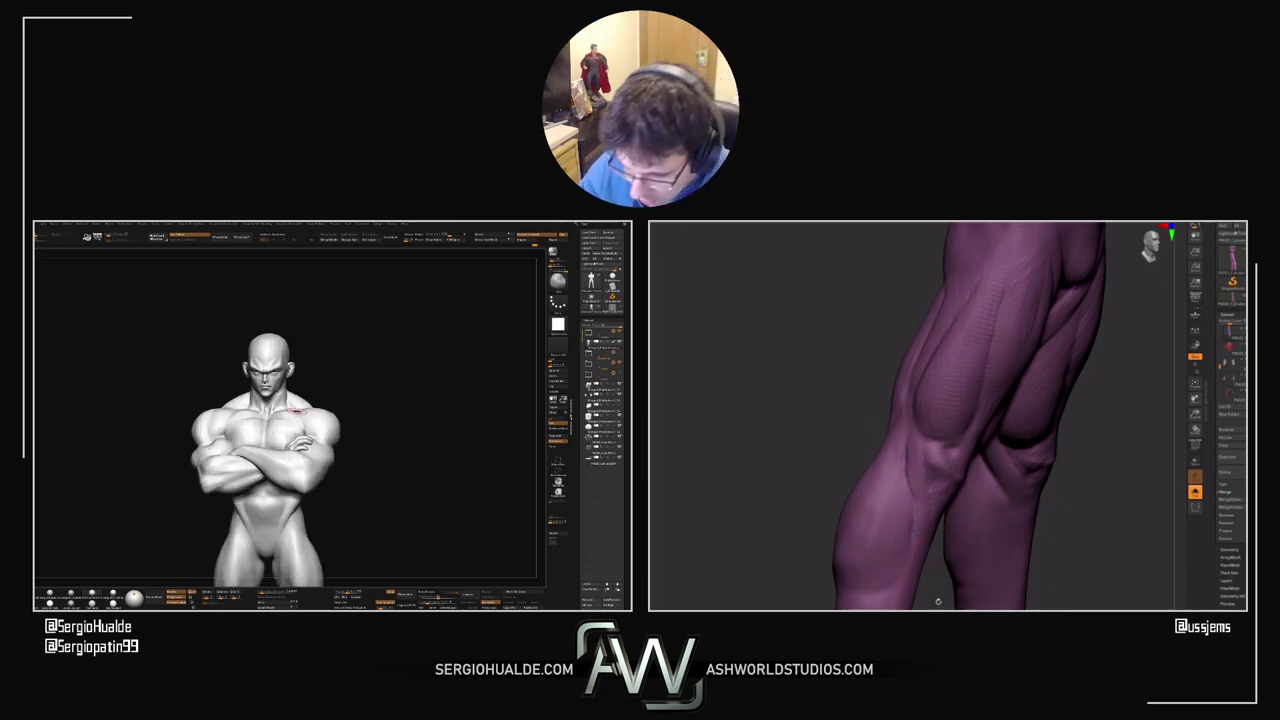
left_click_drag(938, 602, 840, 598)
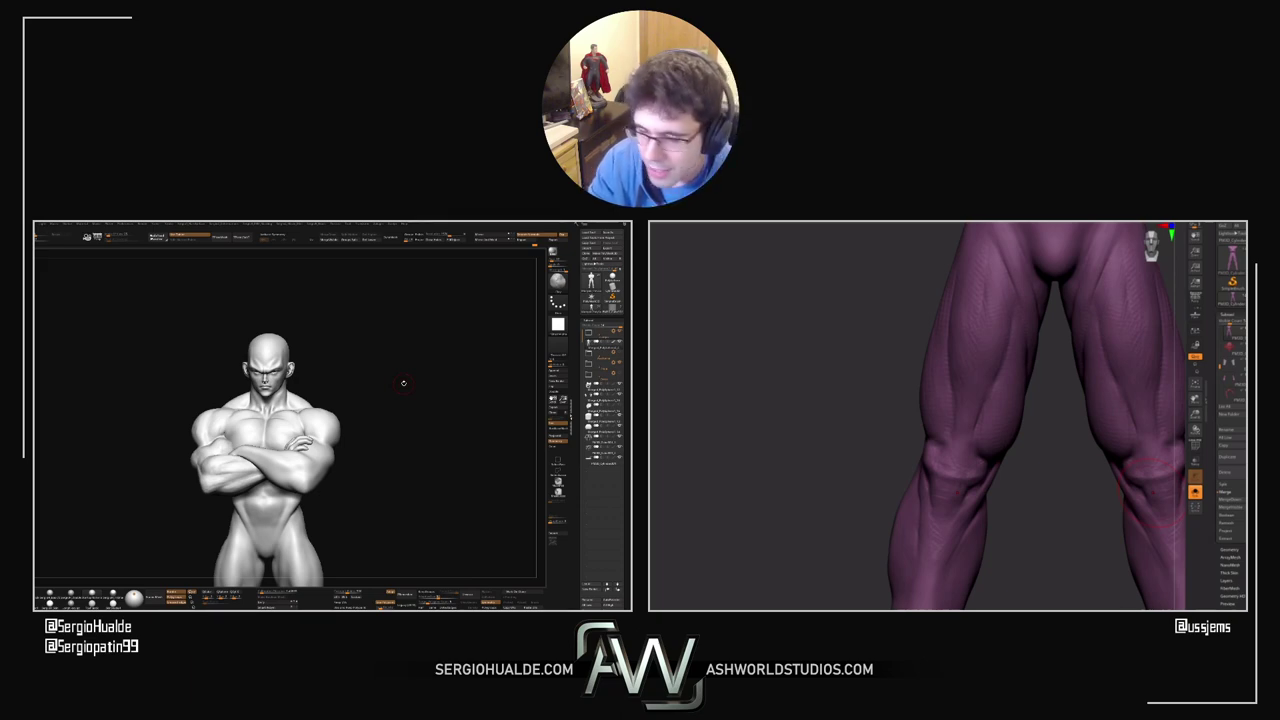
Step: Refine the triceps on the crossed-arm figure's upper arm and shape the purple figure's kneecap and surrounding tendons
right_click_drag(338, 412, 263, 461)
mouse_move(263, 461)
left_mouse_down()
mouse_move(272, 469)
mouse_move(266, 459)
left_mouse_up()
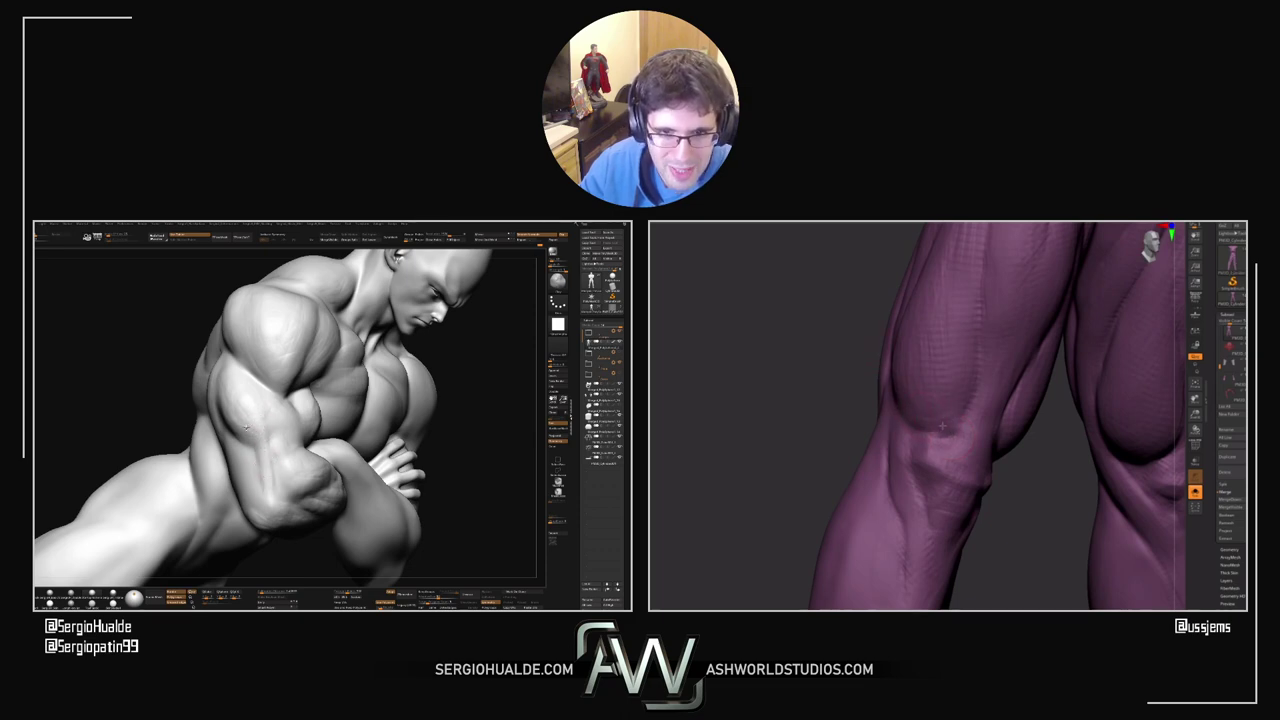
right_click_drag(245, 427, 269, 461, "alt")
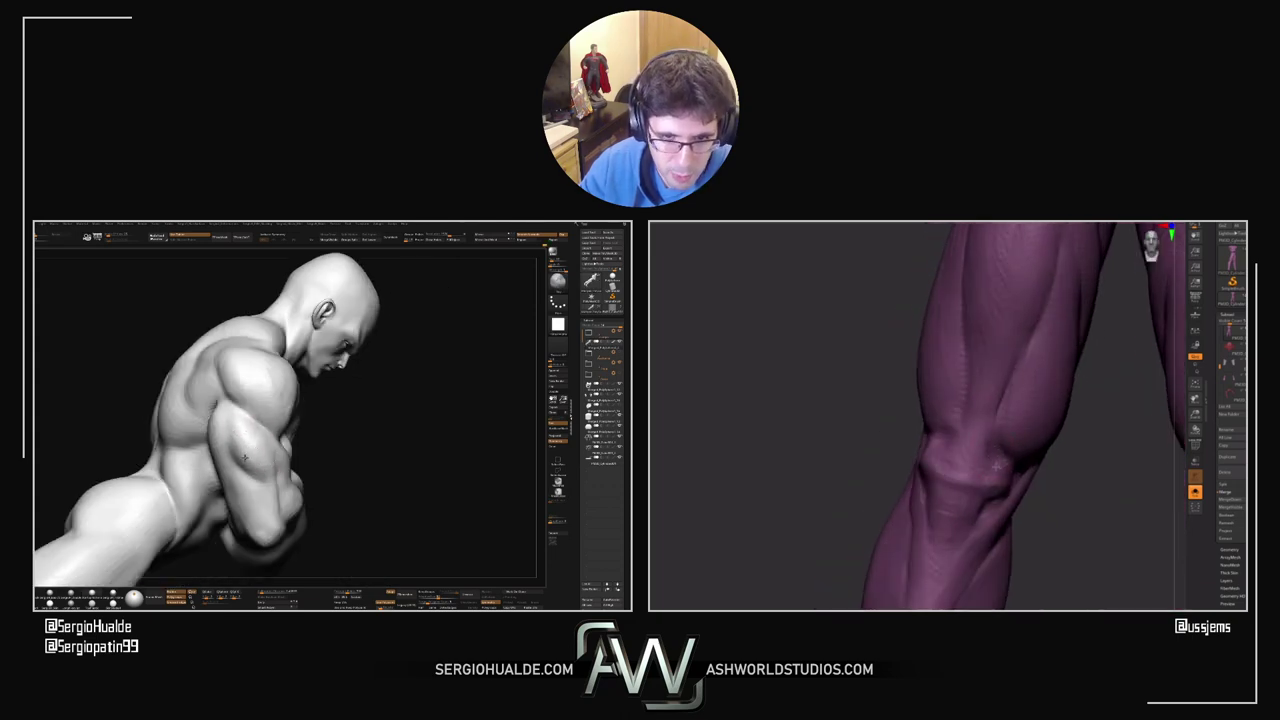
right_click_drag(248, 445, 267, 440)
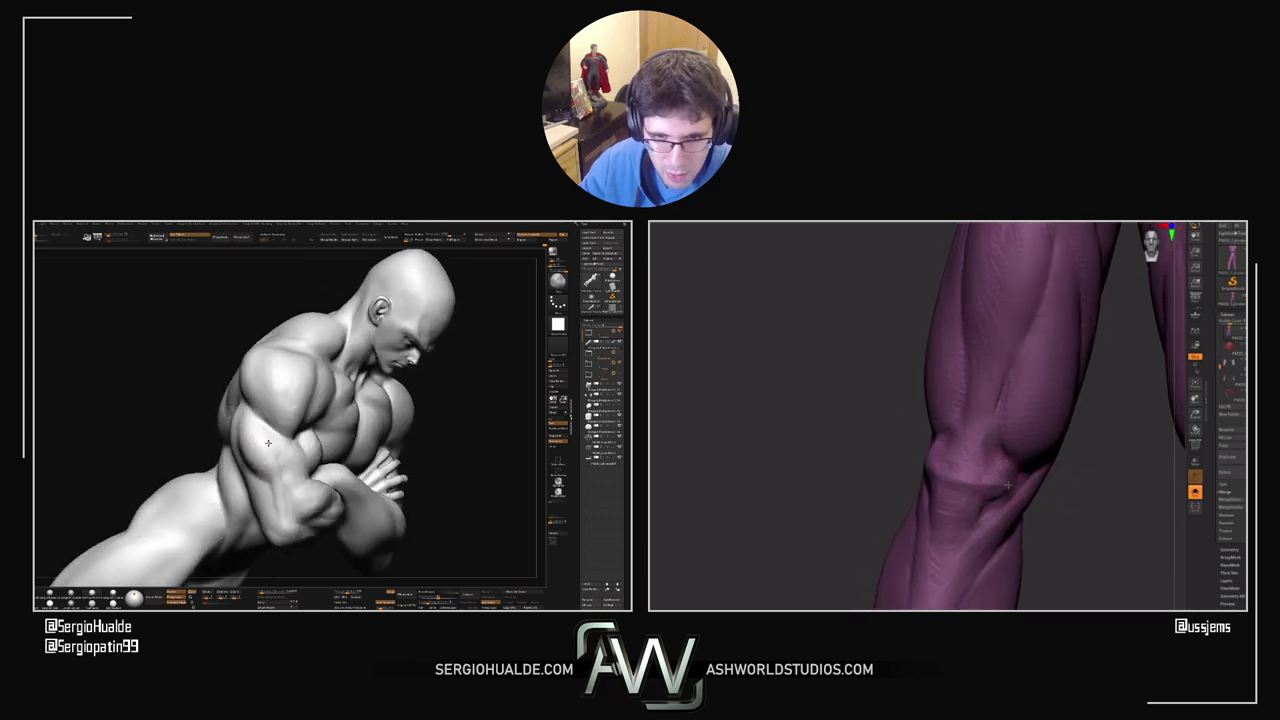
left_click_drag(283, 465, 277, 461)
mouse_move(1052, 484)
left_mouse_down()
mouse_move(1023, 482)
mouse_move(1120, 488)
left_mouse_up()
left_click_drag(889, 449, 925, 455)
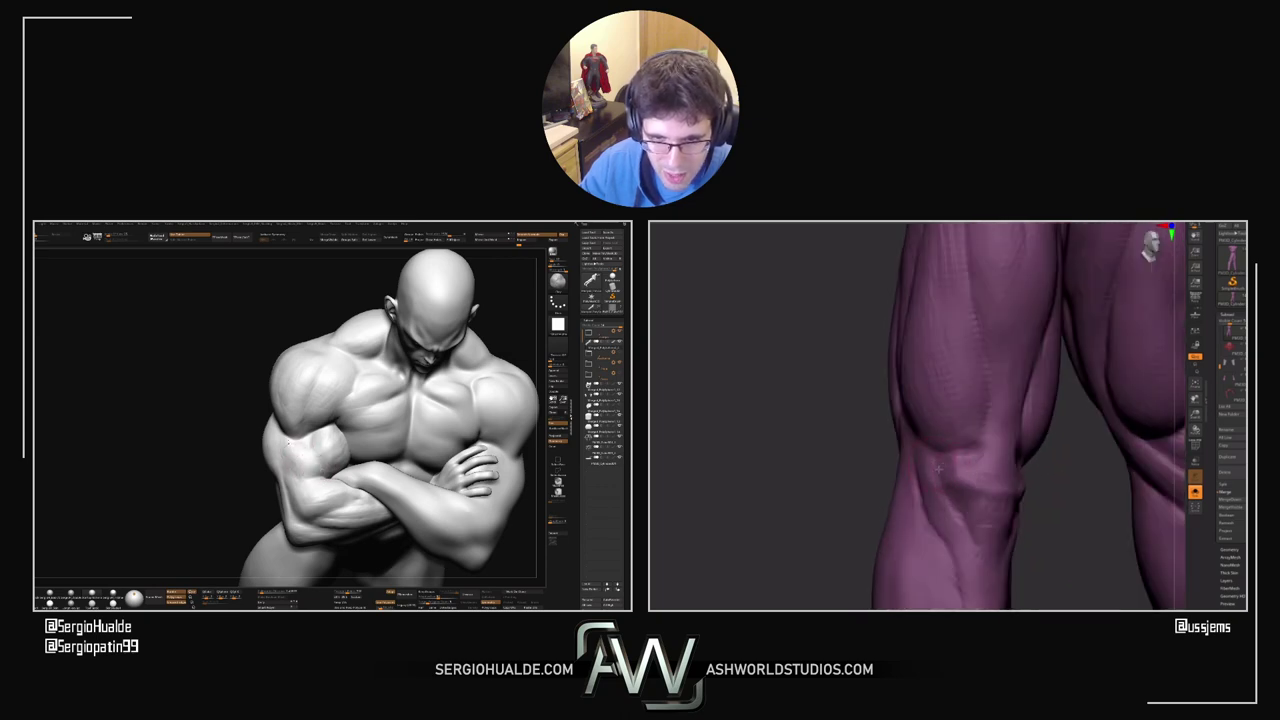
Step: Define the boundary between the upper arm and forearm near the elbow, and refine the purple figure's outer knee
right_click_drag(242, 462, 290, 463)
left_click_drag(289, 460, 298, 464)
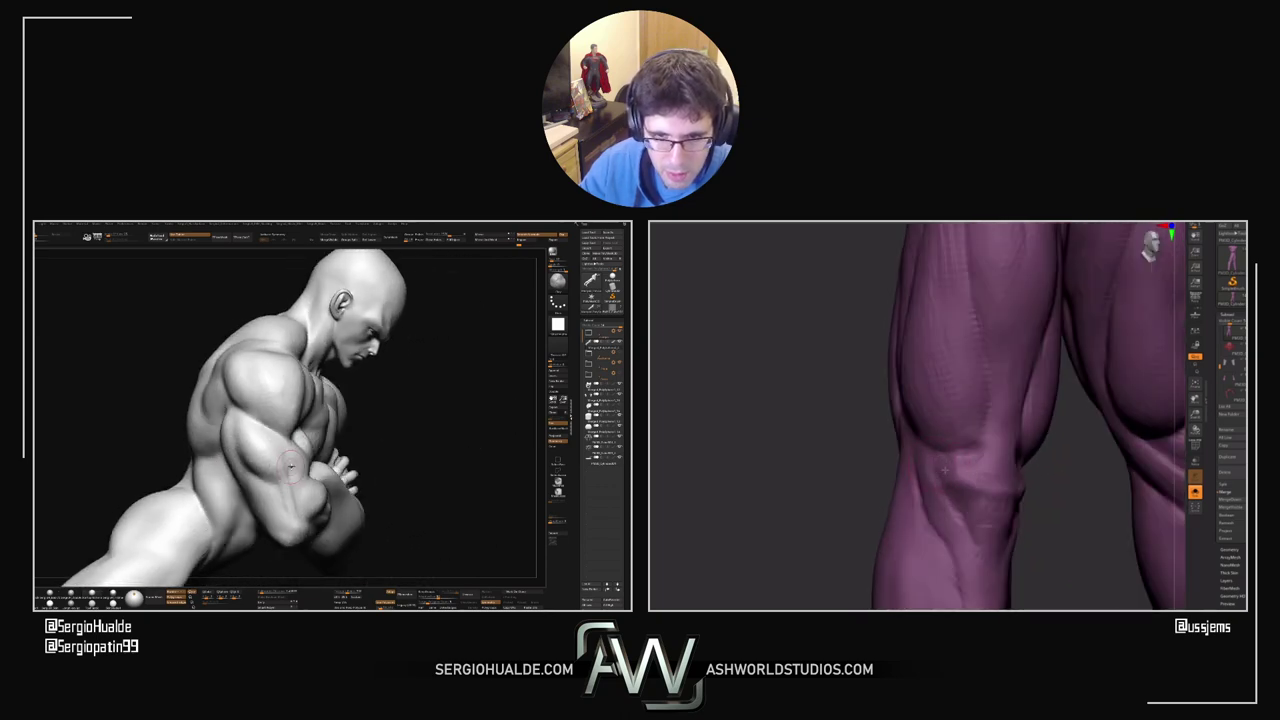
left_click_drag(936, 467, 1019, 478)
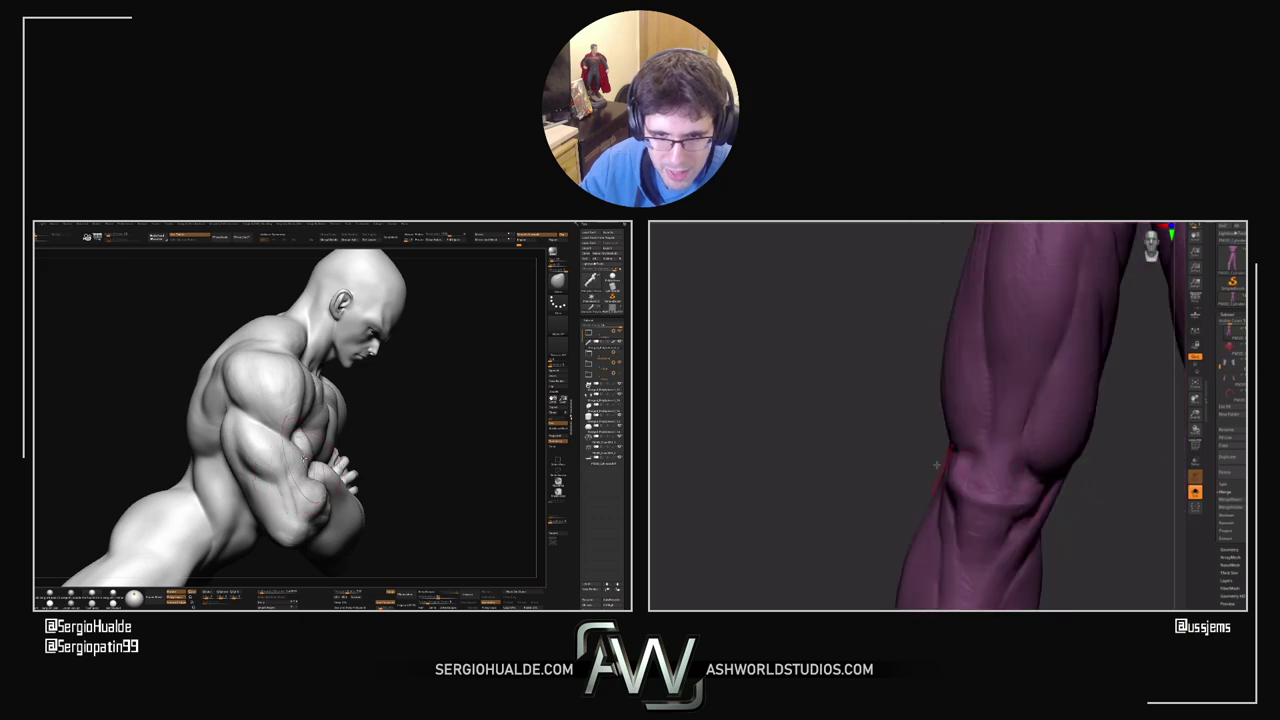
left_click_drag(937, 464, 960, 482)
Step: Build up the back of the triceps with the ClayBuildup brush and define the purple figure's kneecap and its outer side
mouse_move(304, 466)
right_mouse_down()
mouse_move(328, 482)
mouse_move(306, 501)
mouse_move(345, 490)
right_mouse_up()
key("b")
key("c")
key("b")
left_click_drag(940, 410, 918, 405)
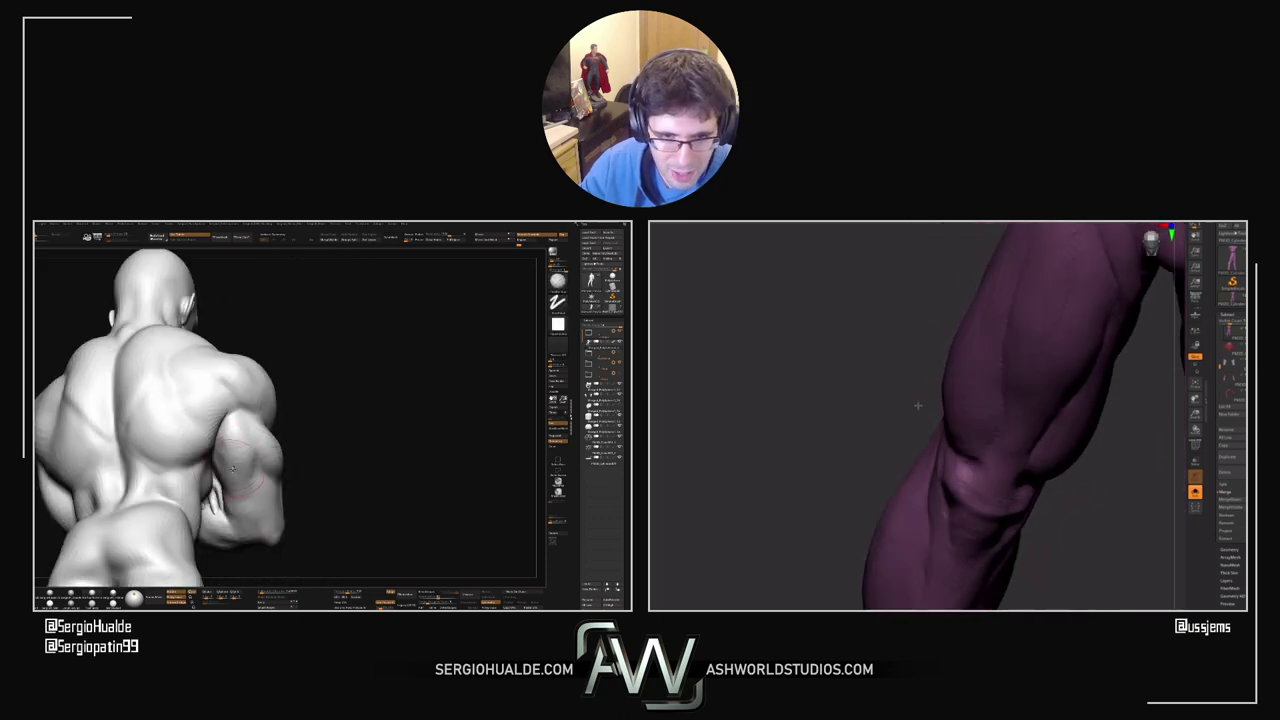
left_click_drag(233, 468, 233, 458)
left_click_drag(918, 405, 911, 392)
left_click_drag(872, 440, 769, 486, "alt")
mouse_move(1111, 555)
left_mouse_down()
mouse_move(1076, 553)
mouse_move(1058, 596)
left_mouse_up()
left_click_drag(780, 500, 815, 495)
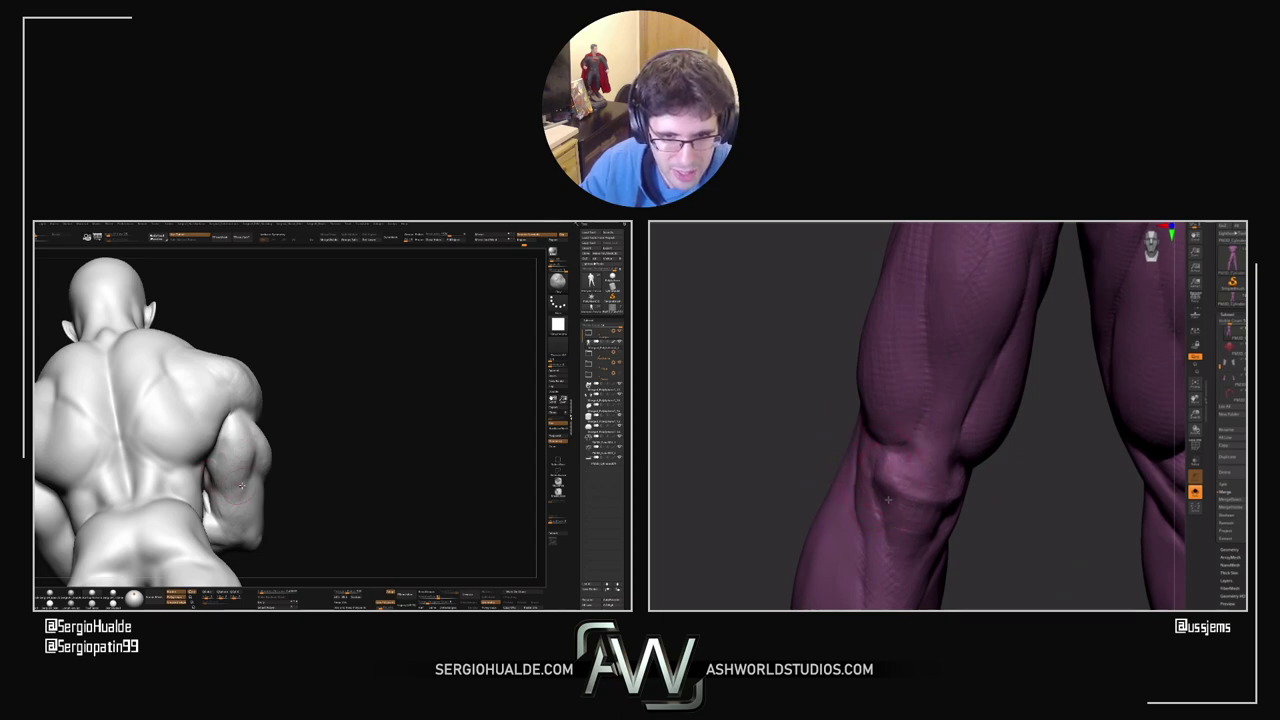
Step: Refine the lower triceps toward the elbow and shape the patellar tendon area below the purple figure's kneecap
left_click_drag(325, 470, 245, 468)
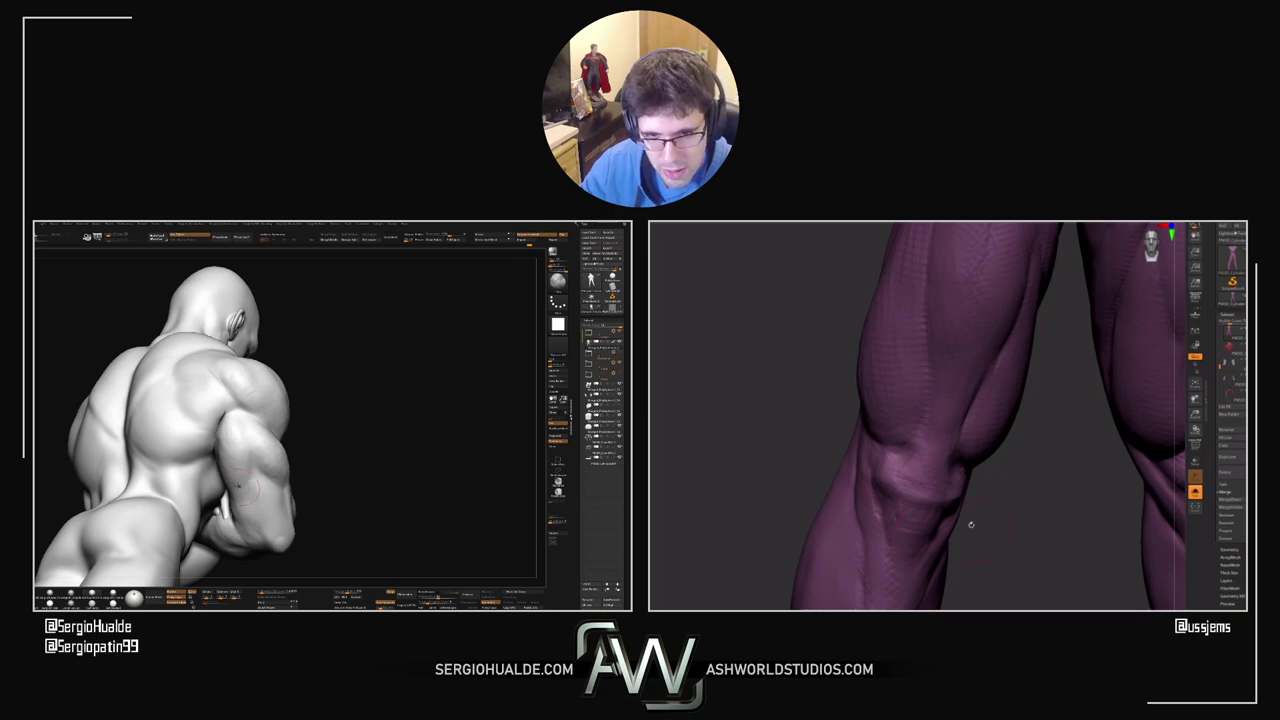
left_click_drag(971, 523, 1005, 522)
right_click_drag(247, 477, 247, 474)
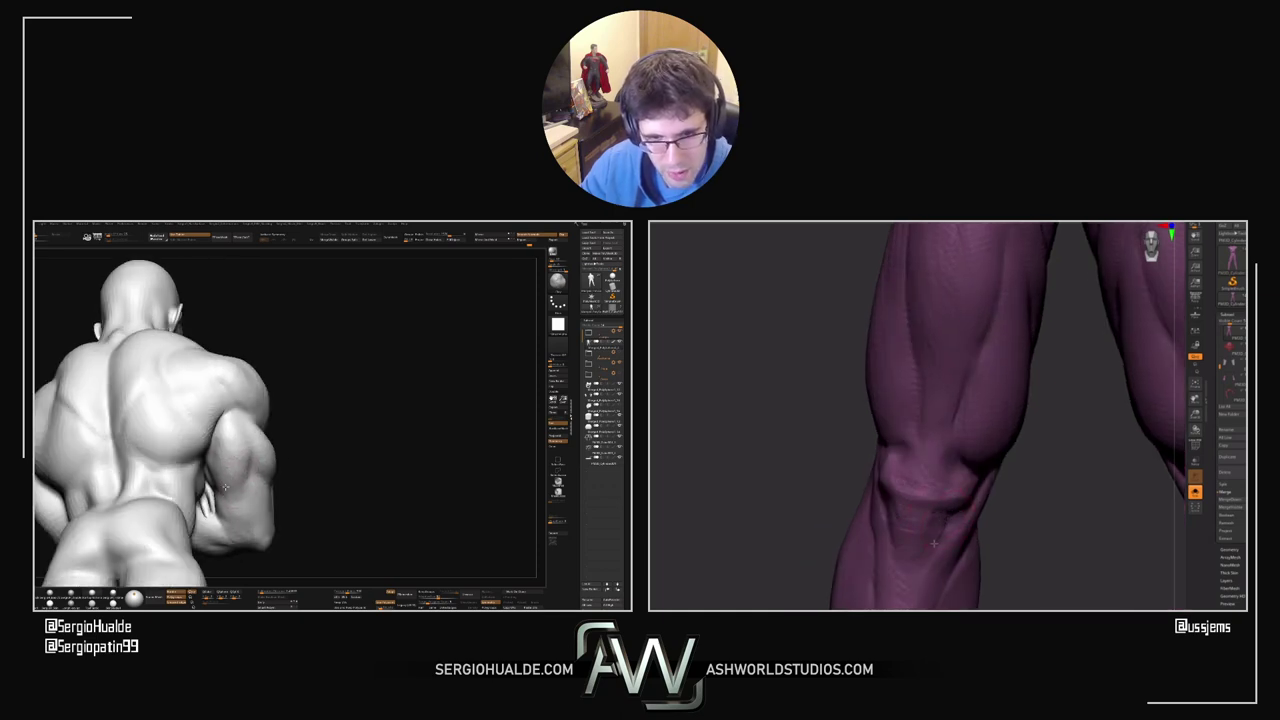
right_click_drag(897, 531, 890, 545)
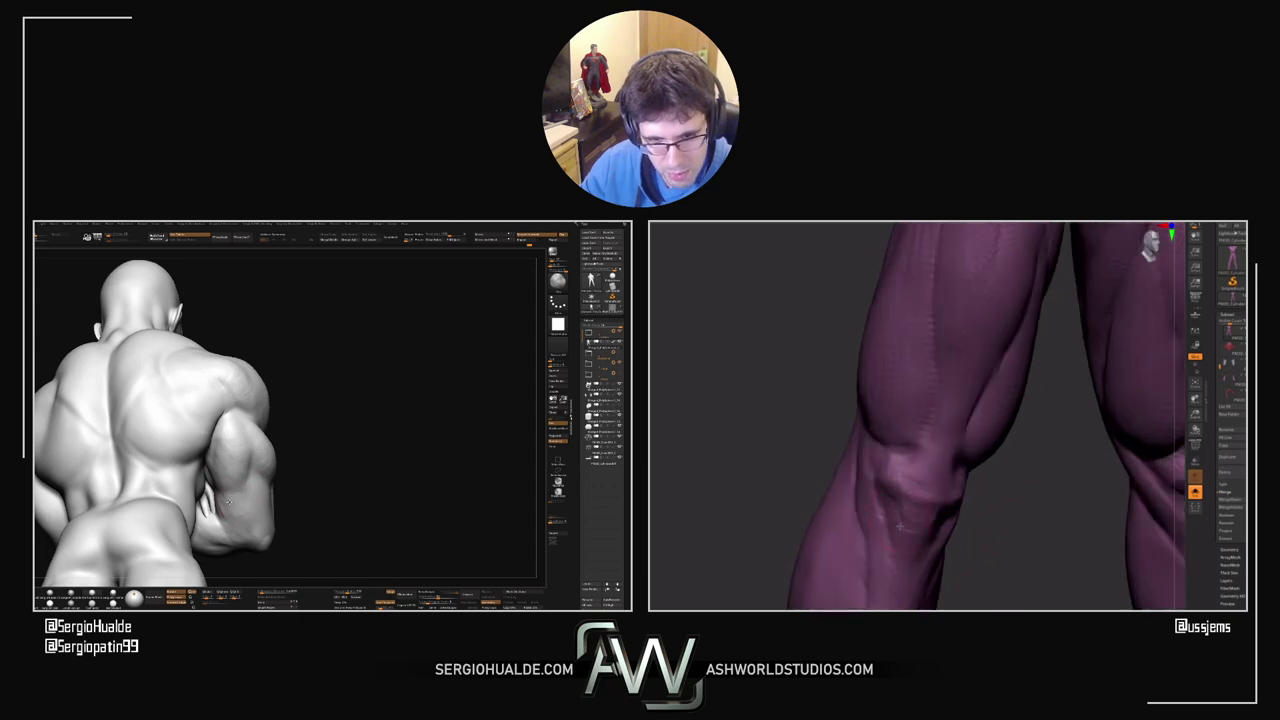
right_click_drag(234, 508, 230, 500)
right_click_drag(890, 545, 963, 543)
right_click_drag(234, 526, 222, 524)
right_click_drag(963, 543, 990, 535)
right_click_drag(222, 524, 235, 490)
right_click_drag(990, 500, 958, 470)
left_click(240, 521, "alt")
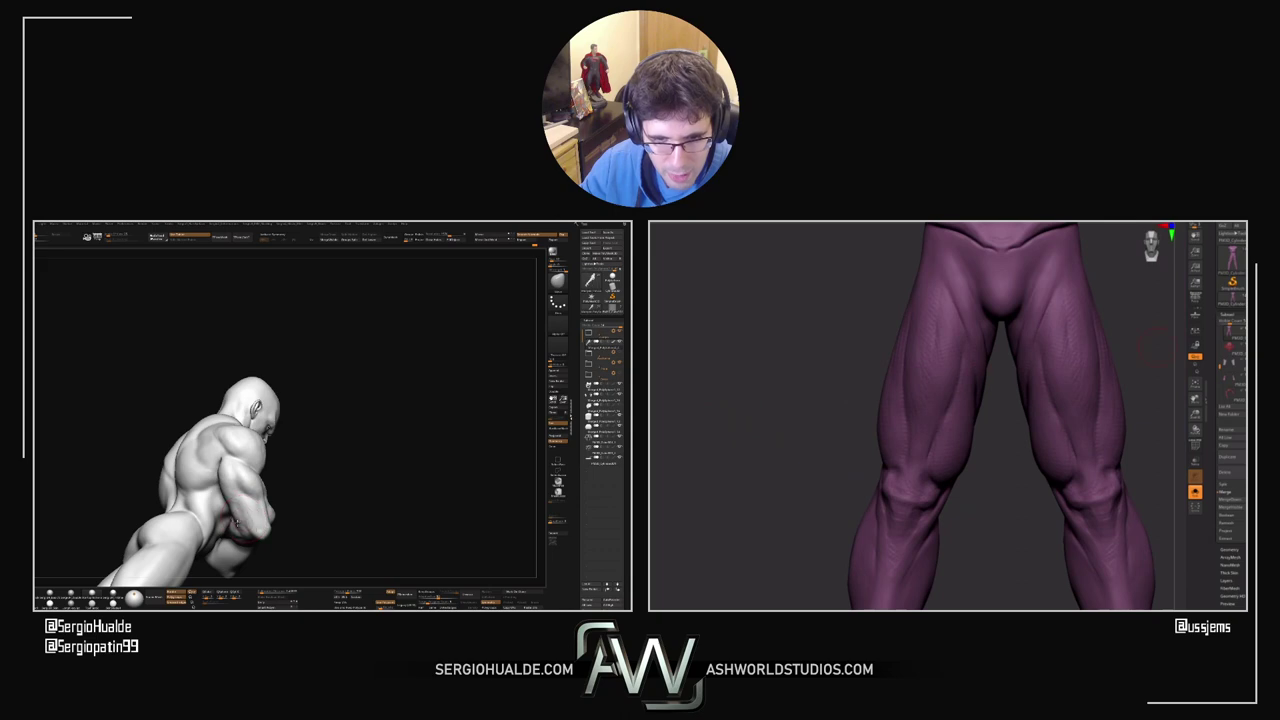
Step: Build up the elbow and adjoining forearm muscles of the crossed arm with the ClayBuildup brush
right_click_drag(238, 520, 262, 465, "alt")
key("b")
key("c")
key("b")
left_click_drag(261, 465, 246, 447)
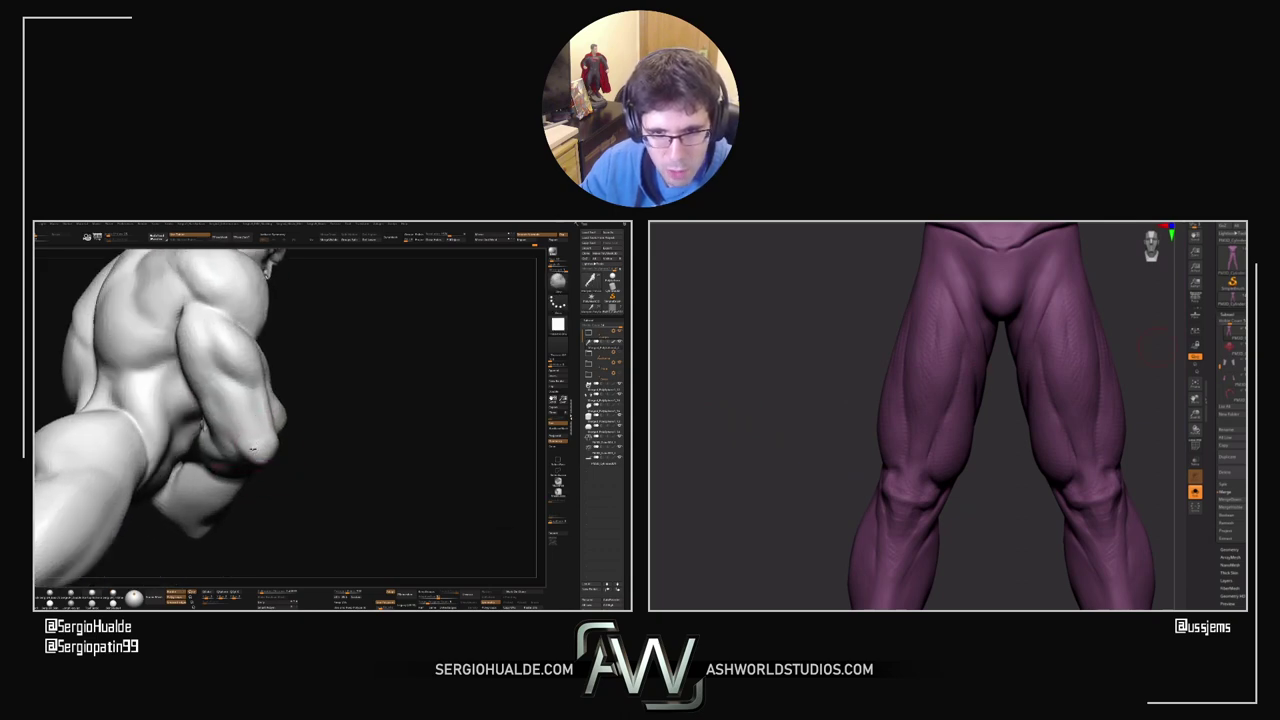
mouse_move(252, 452)
right_mouse_down()
mouse_move(267, 484)
mouse_move(257, 456)
mouse_move(268, 466)
right_mouse_up()
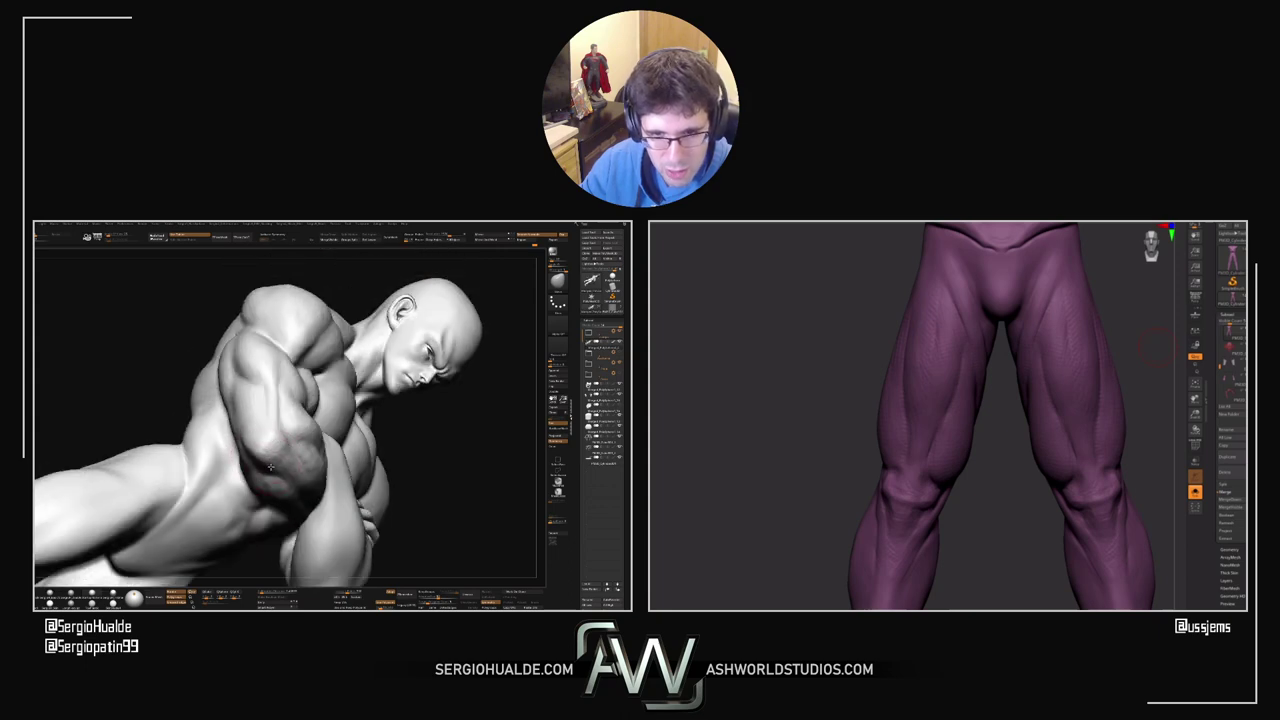
mouse_move(268, 466)
right_mouse_down()
mouse_move(280, 472)
mouse_move(291, 455)
mouse_move(304, 471)
right_mouse_up()
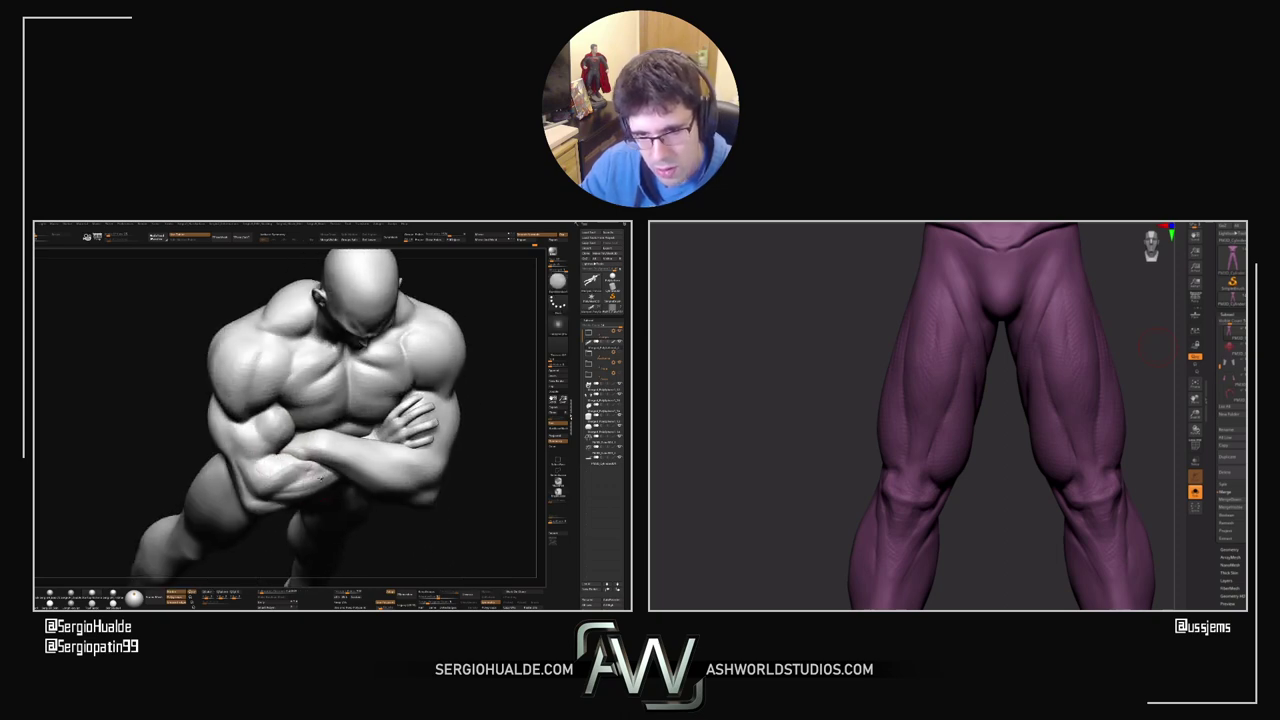
Step: Isolate the near crossed arm and clean up the lower biceps where it meets the forearm
right_click_drag(326, 482, 258, 516)
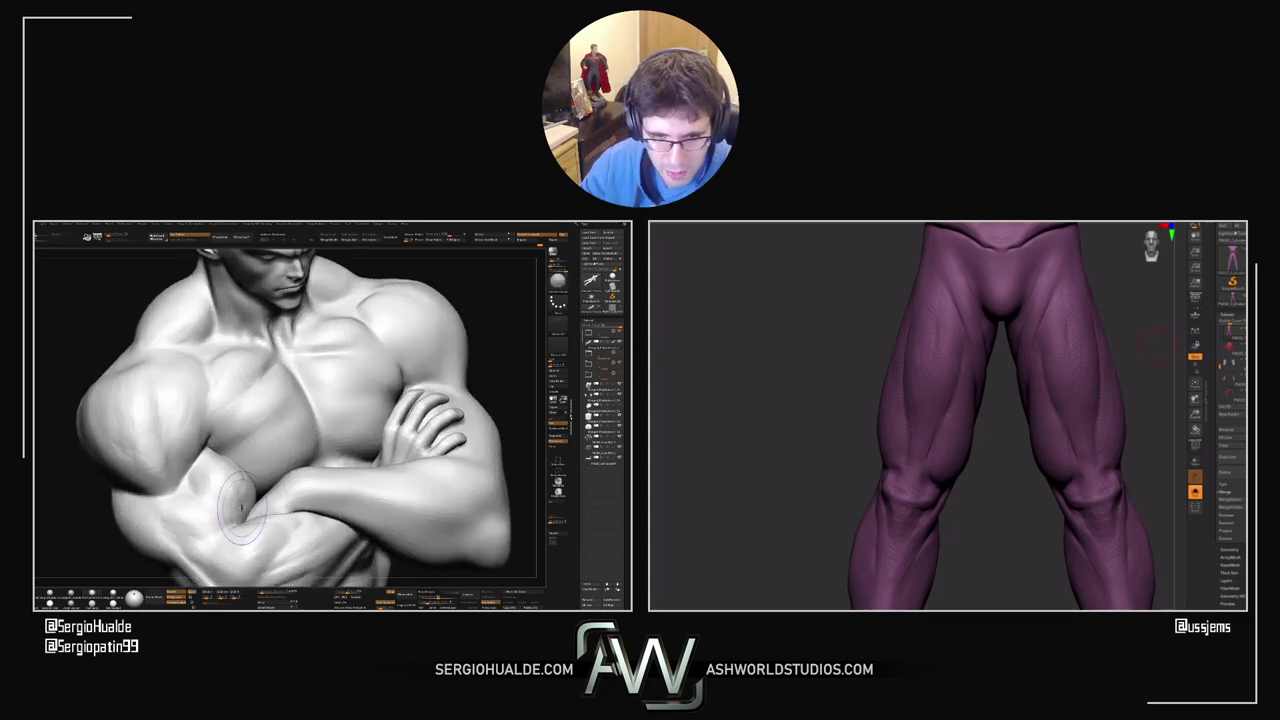
key("shift")
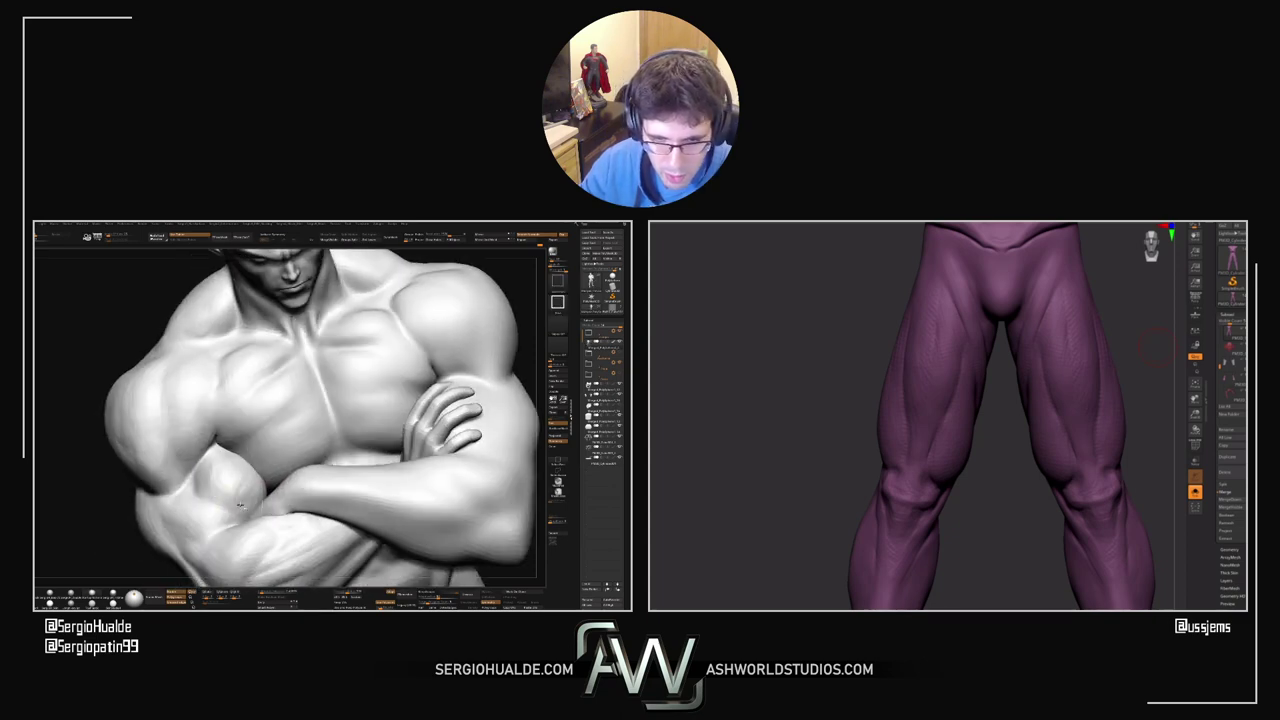
left_click(240, 506, "ctrl+shift")
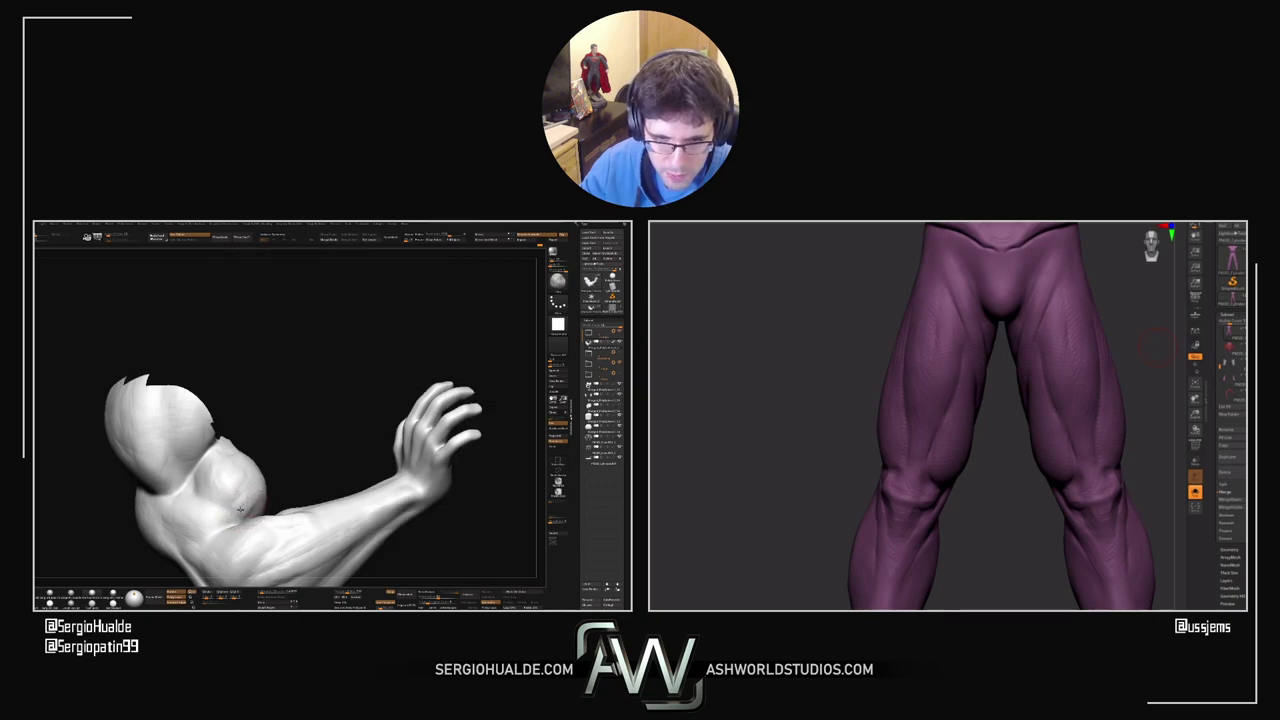
right_click_drag(252, 497, 296, 488)
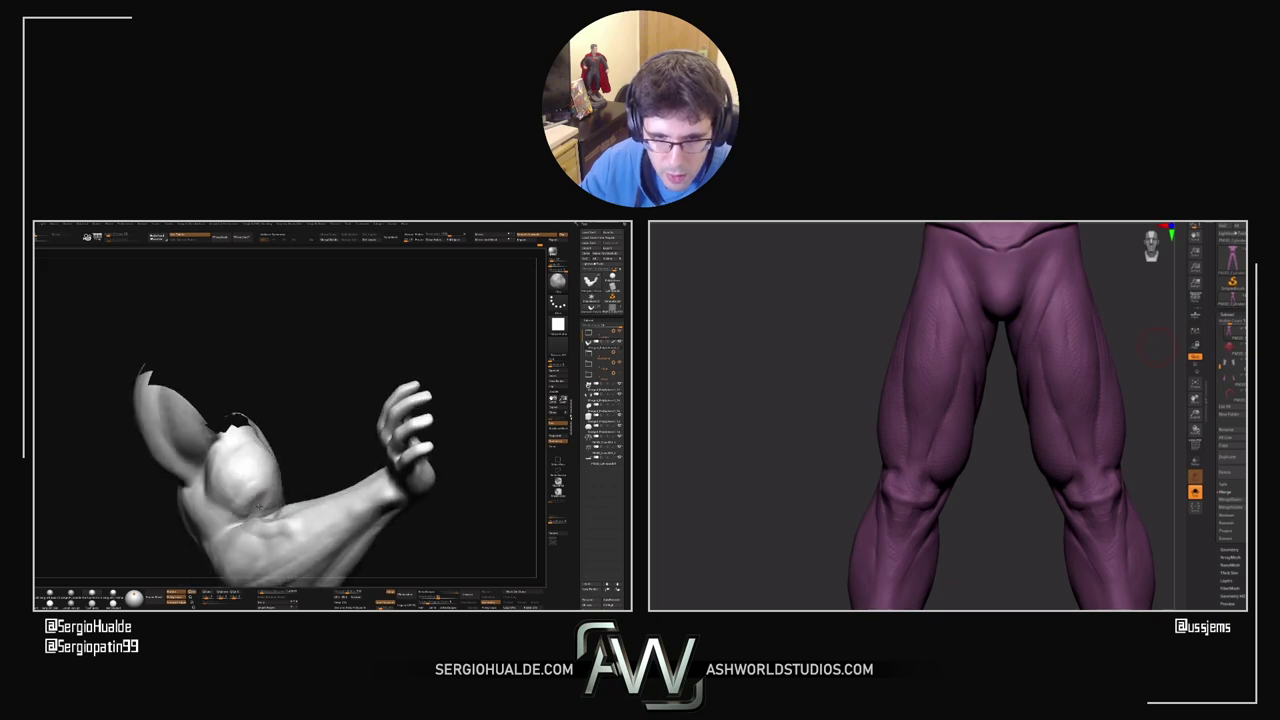
mouse_move(251, 498)
right_mouse_down()
mouse_move(268, 492)
mouse_move(242, 484)
right_mouse_up()
left_click(270, 491, "ctrl+shift")
left_click(270, 491, "ctrl+shift")
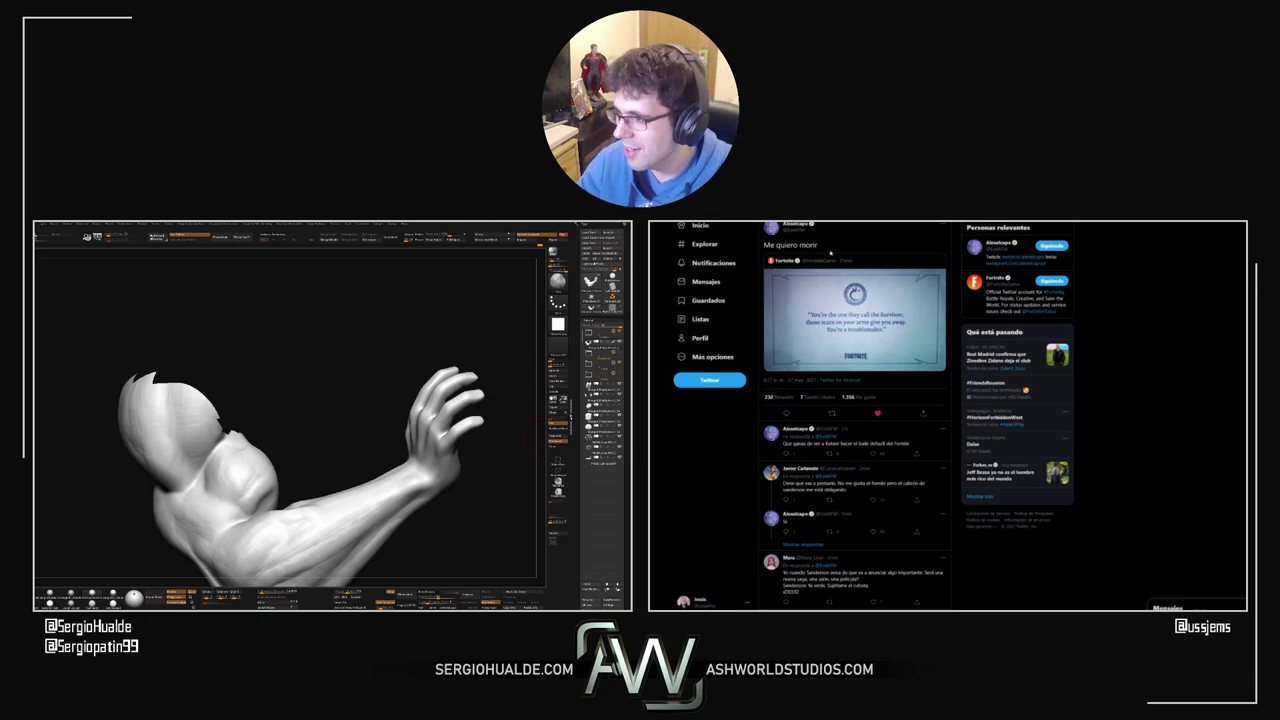
mouse_move(270, 490)
right_mouse_down()
mouse_move(266, 440)
mouse_move(267, 478)
right_mouse_up()
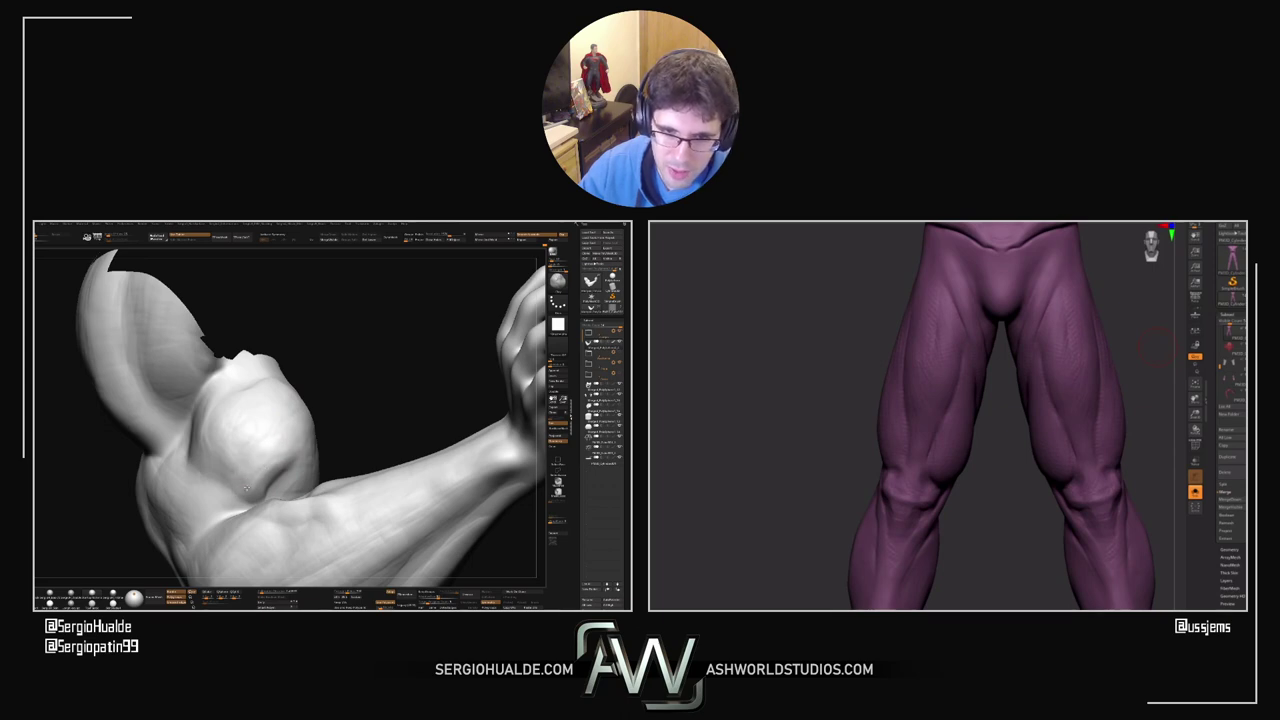
Step: Sculpt the fold at the lower end of the biceps with the Standard brush
key("b")
key("s")
key("t")
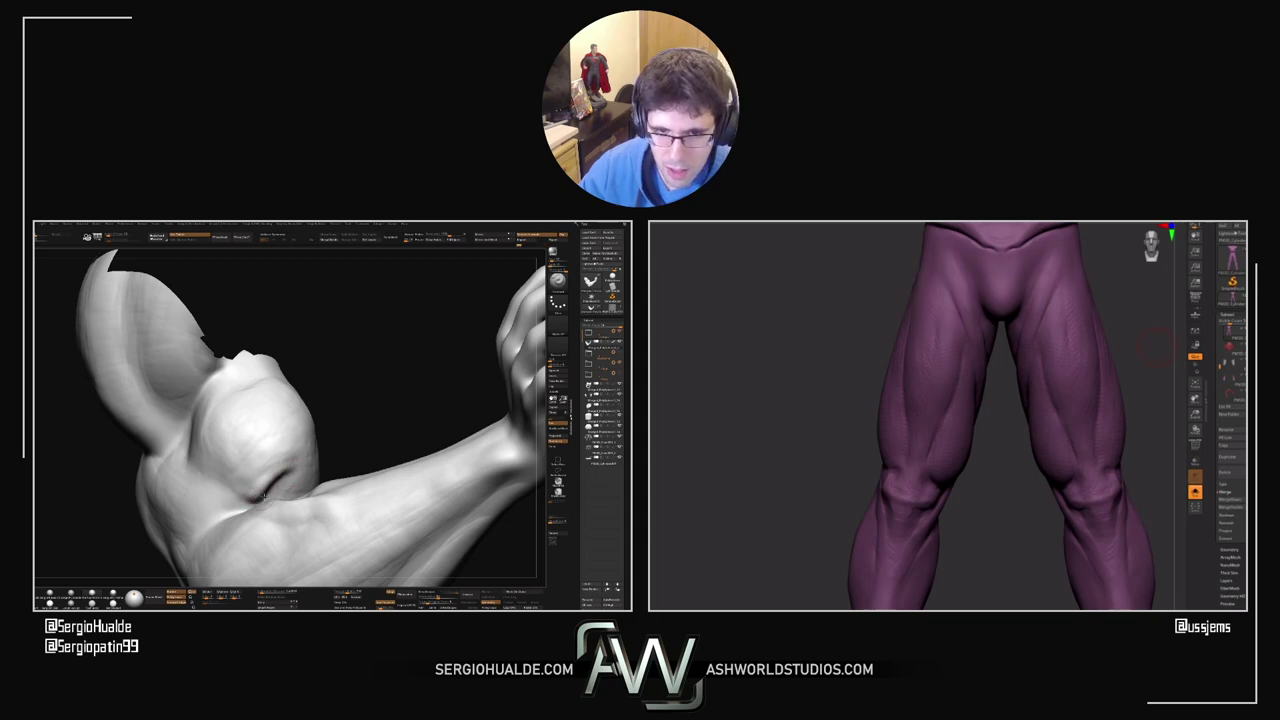
mouse_move(265, 497)
right_mouse_down("ctrl")
mouse_move(320, 460)
mouse_move(267, 500)
mouse_move(265, 487)
right_mouse_up("ctrl")
left_click(320, 460, "ctrl+shift")
Step: Isolate the upper arm and reshape the lower biceps with the Move brush
key("b")
key("m")
key("v")
left_click(270, 491, "alt")
left_click(265, 487, "ctrl+shift")
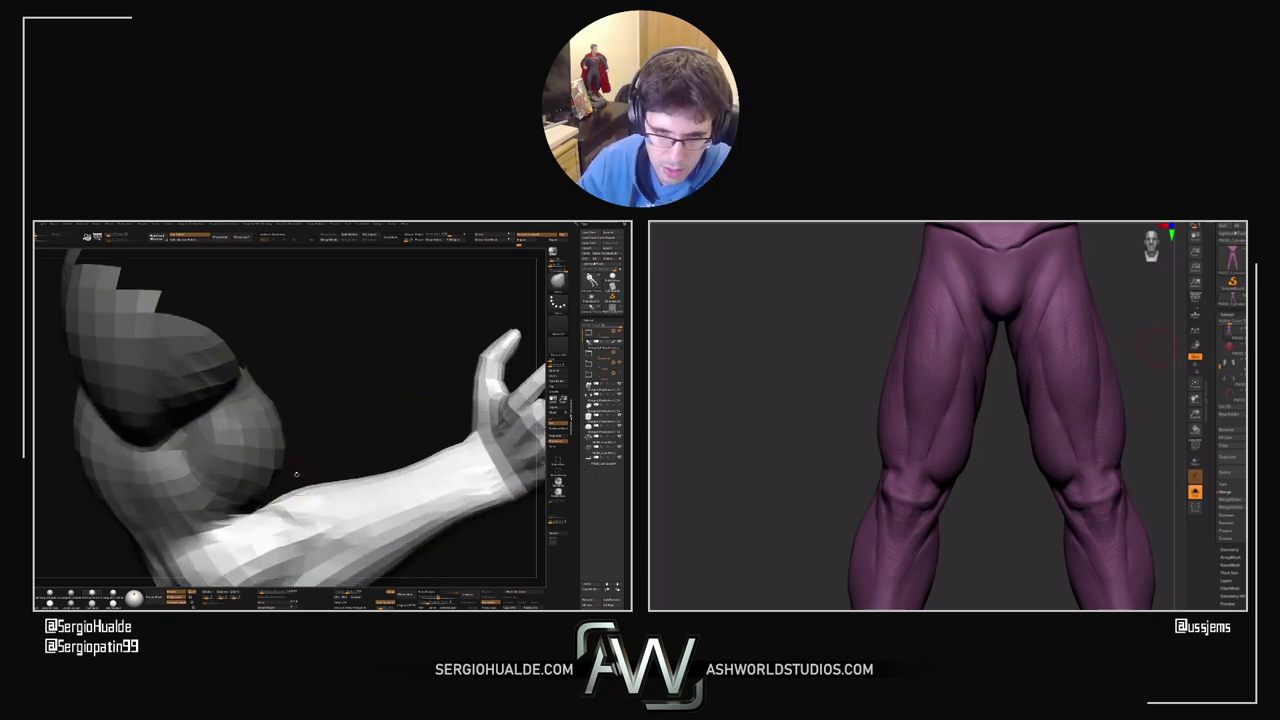
left_click(313, 493, "ctrl+shift")
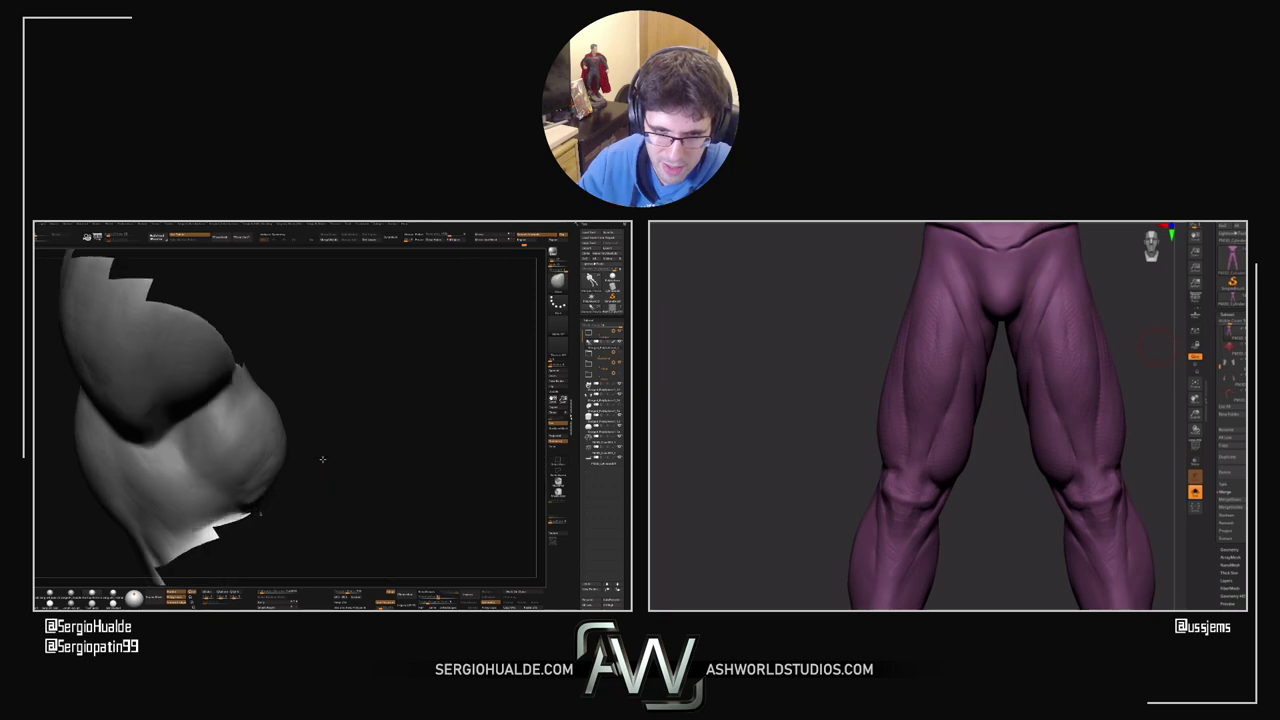
left_click_drag(323, 457, 268, 473)
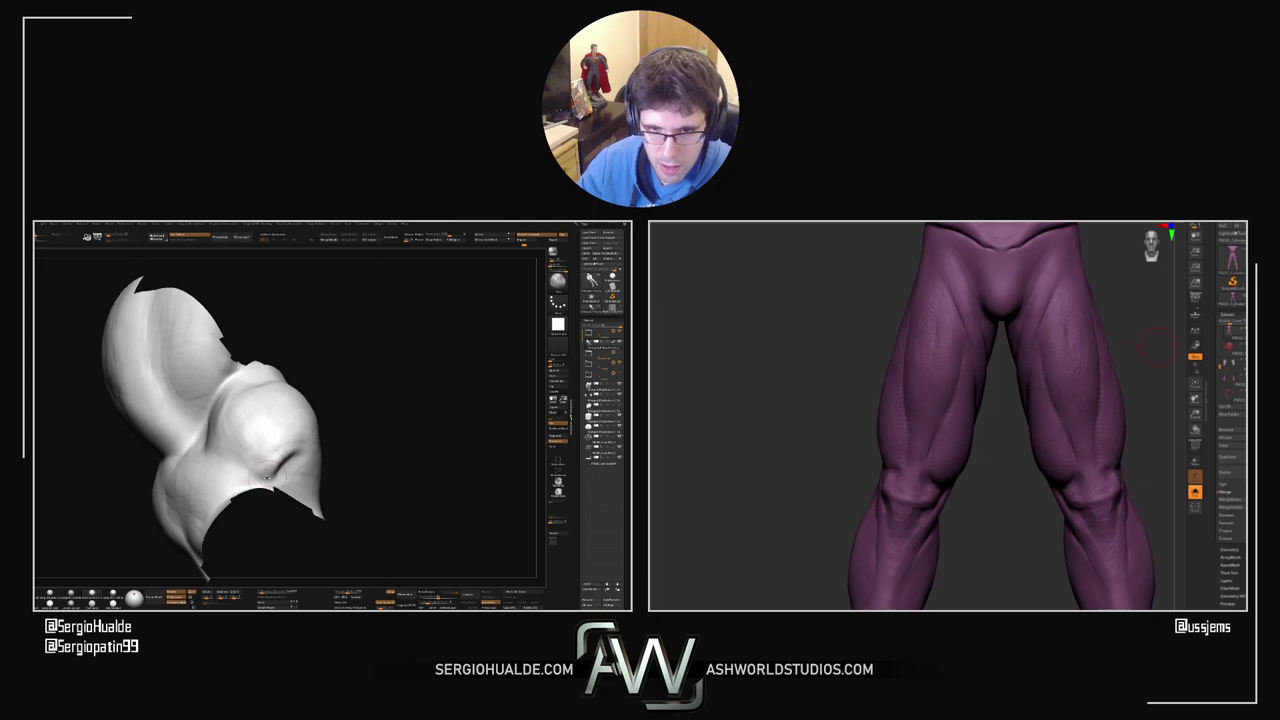
Step: Compare the biceps with the full figure and adjust its tapering end on the isolated upper arm
right_click_drag(301, 487, 300, 447)
left_click(319, 480, "ctrl+shift")
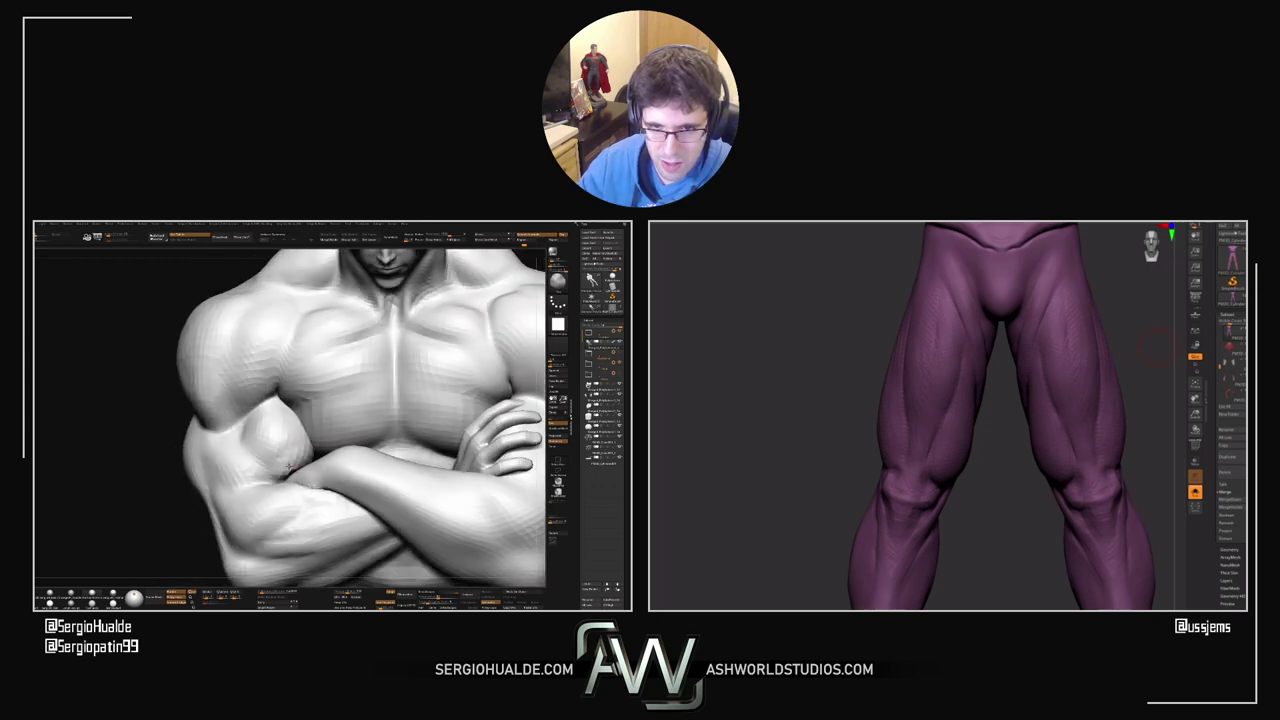
left_click(293, 459, "ctrl+shift")
left_click_drag(296, 462, 283, 474)
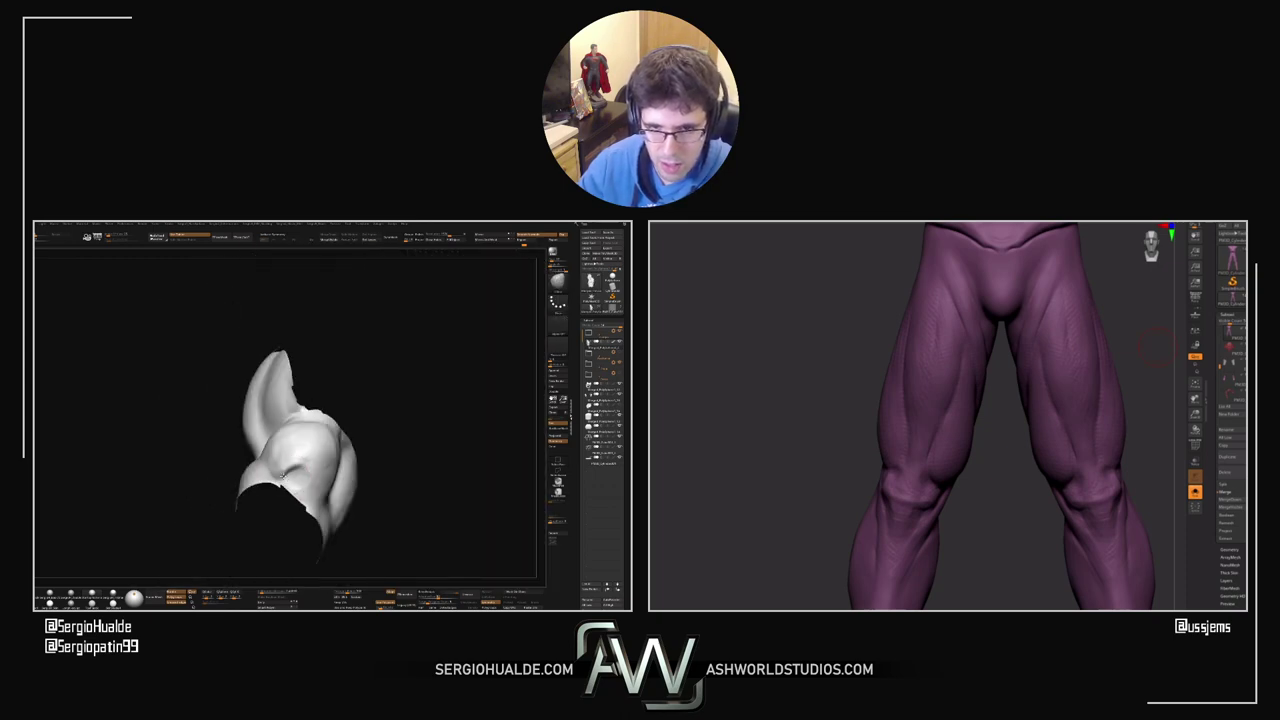
left_click(366, 460, "ctrl+shift")
right_click_drag(364, 461, 267, 480)
left_click(275, 481, "ctrl+shift")
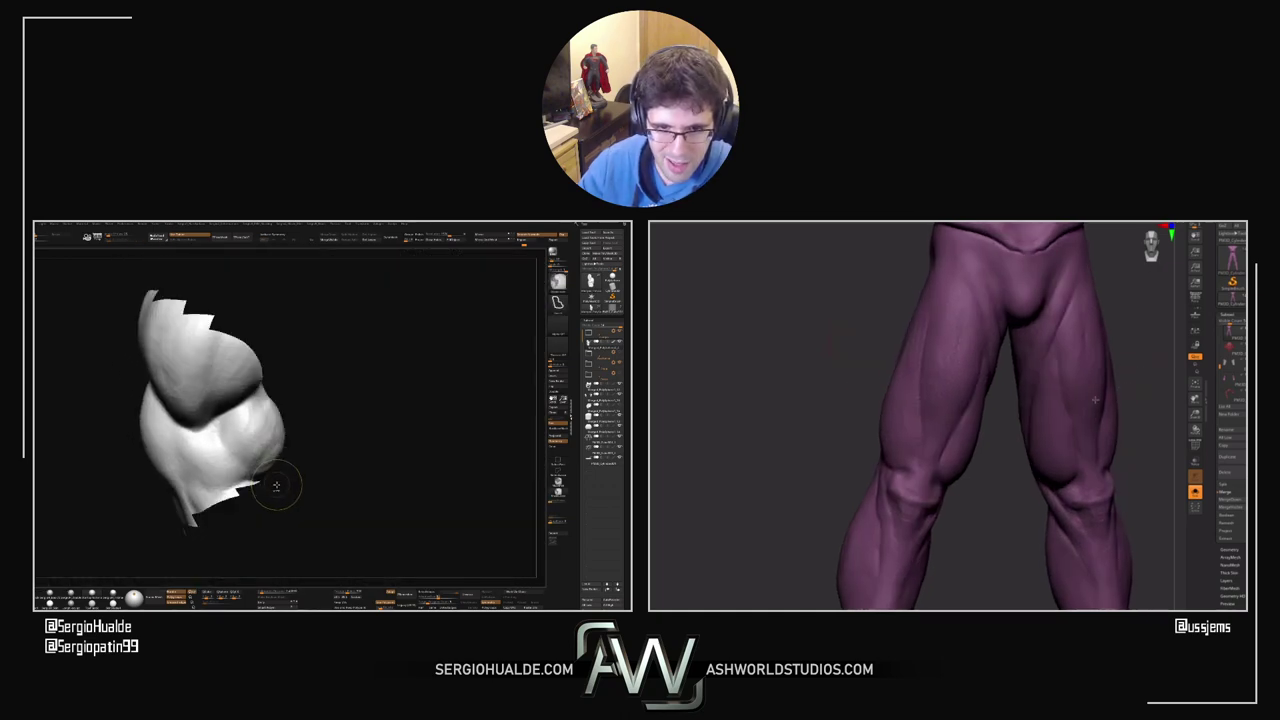
Step: Refine the biceps' lower edge beside the forearm, undo the last change and show the whole body again
mouse_move(275, 484)
left_mouse_down()
mouse_move(240, 507)
mouse_move(266, 486)
left_mouse_up()
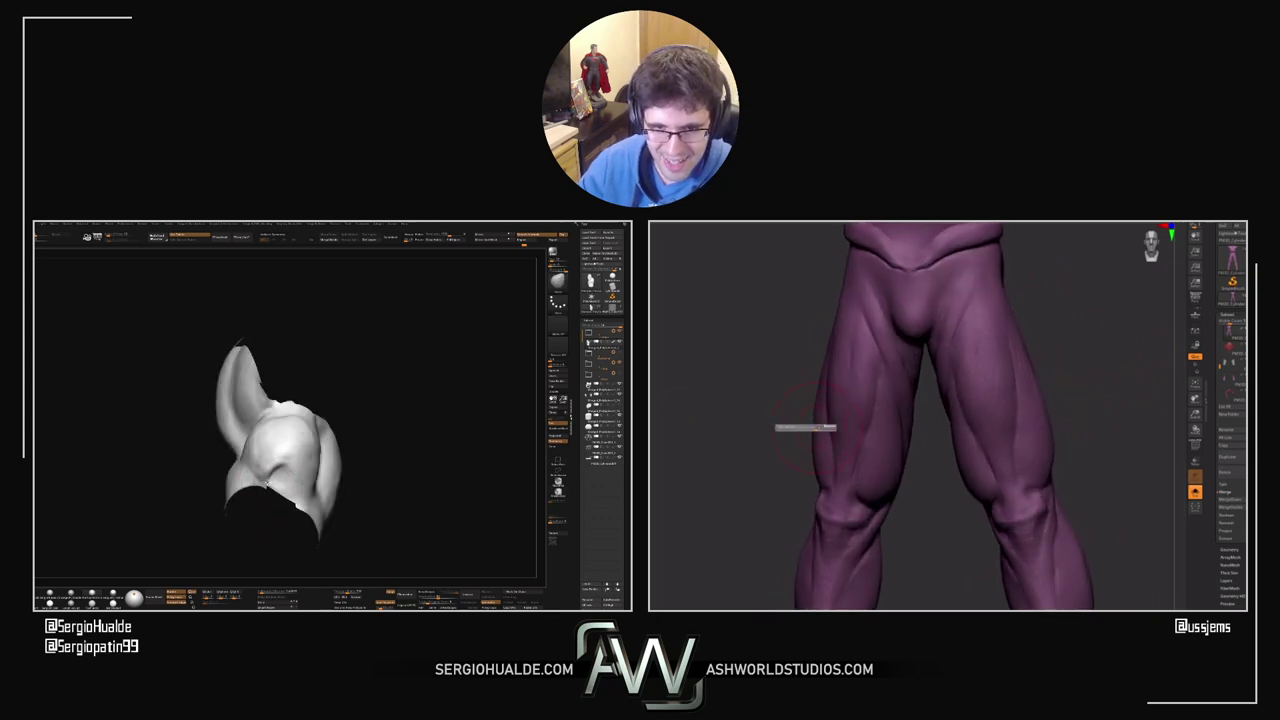
left_click(360, 468, "ctrl+shift")
left_click_drag(225, 488, 281, 482)
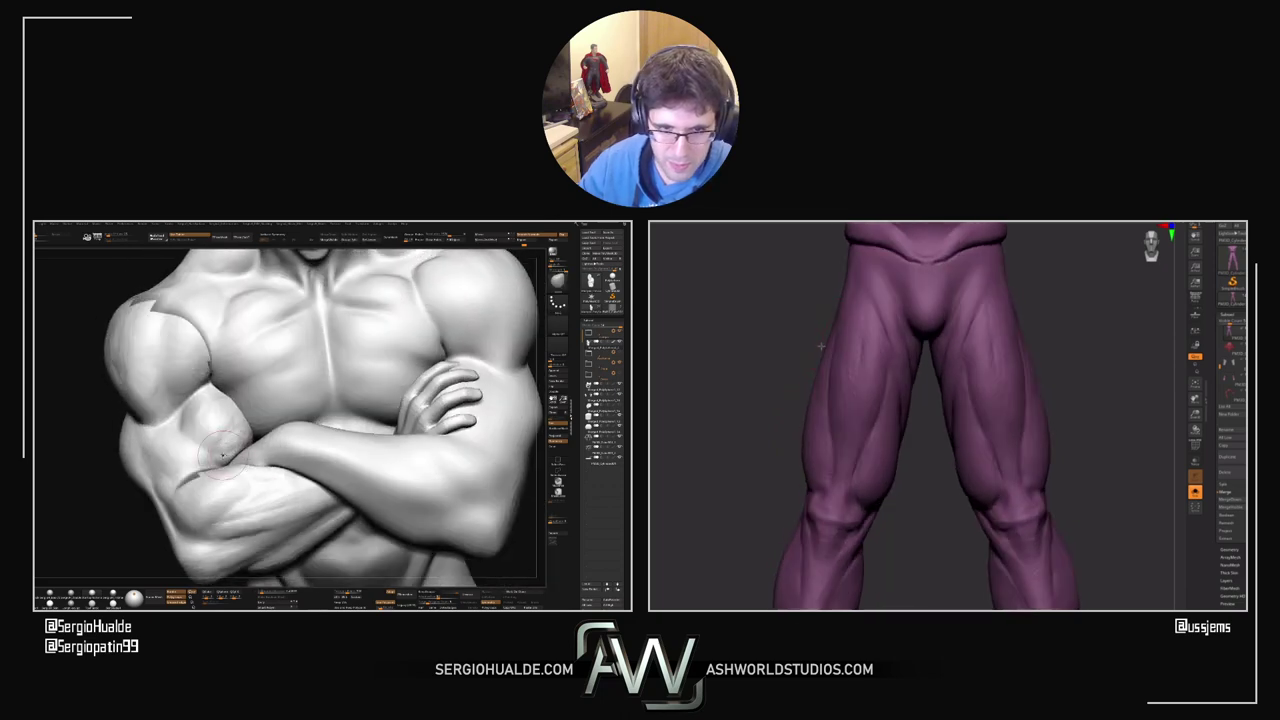
left_click(231, 440, "ctrl+shift")
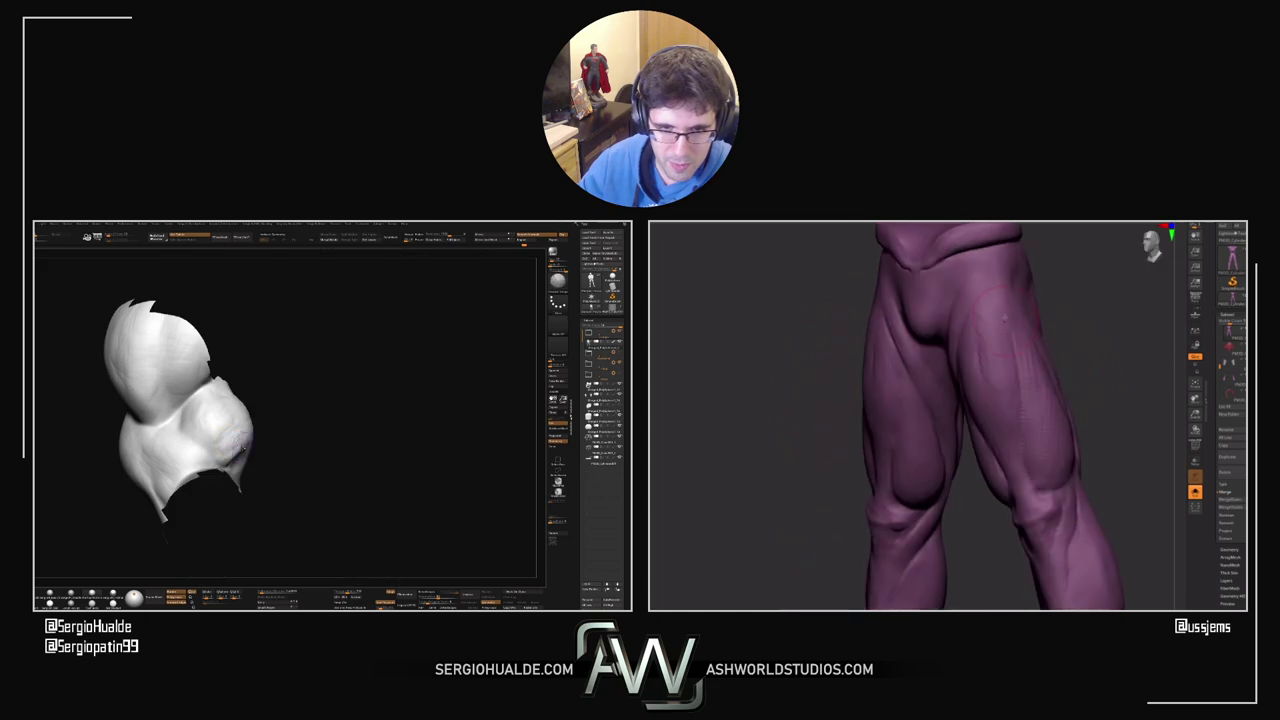
key("ctrl+z")
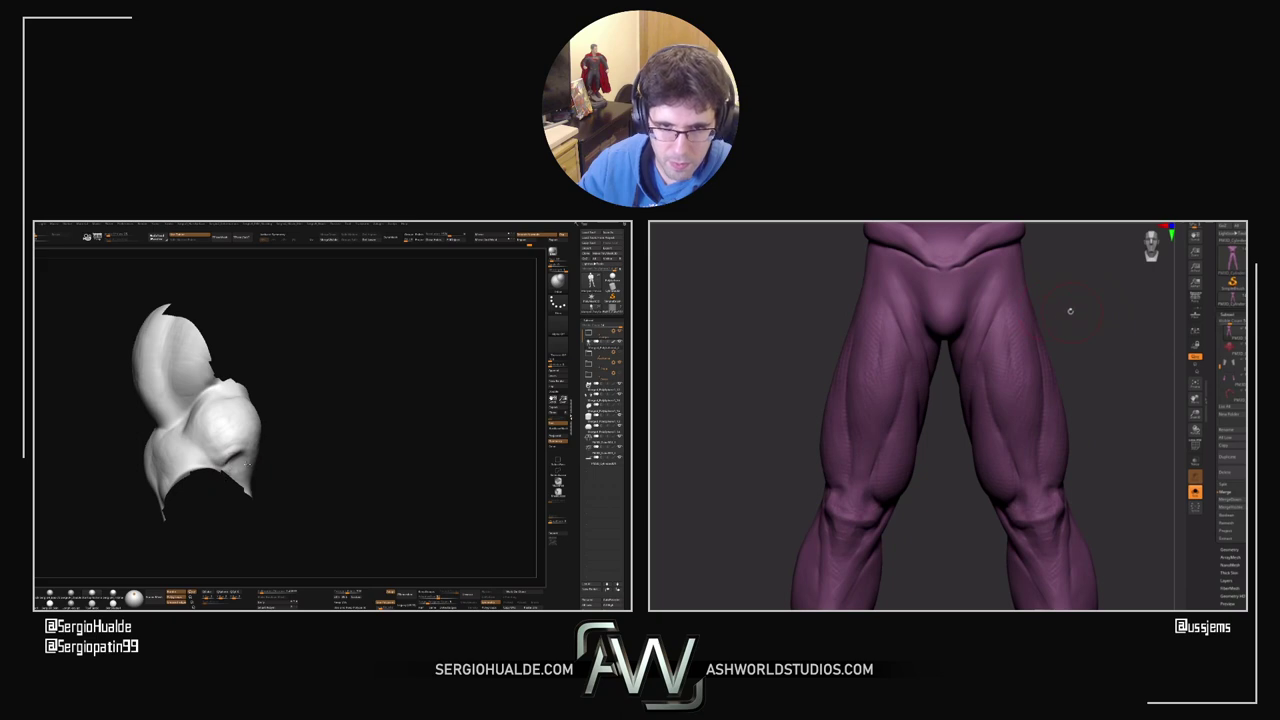
left_click(271, 466, "ctrl+shift")
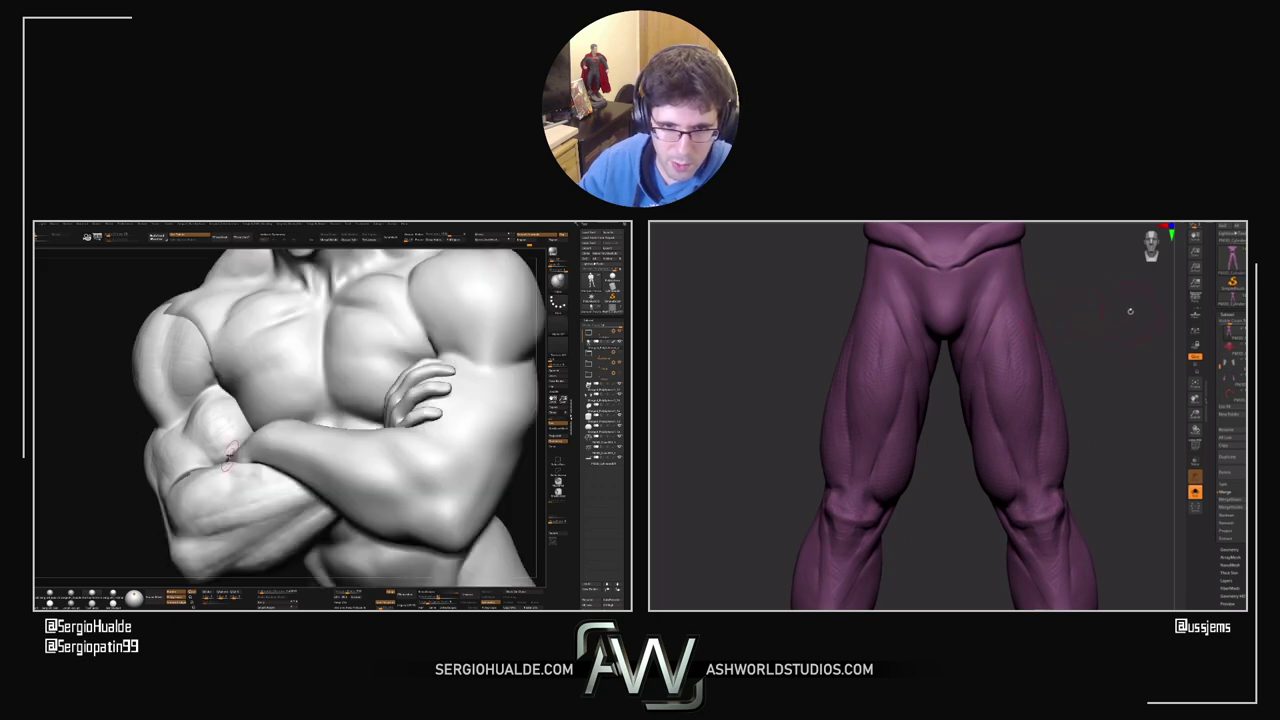
Step: Clean up the crease between the bent arm's biceps and forearm at the inner elbow
mouse_move(246, 474)
right_mouse_down("ctrl")
mouse_move(238, 440)
mouse_move(192, 488)
right_mouse_up("ctrl")
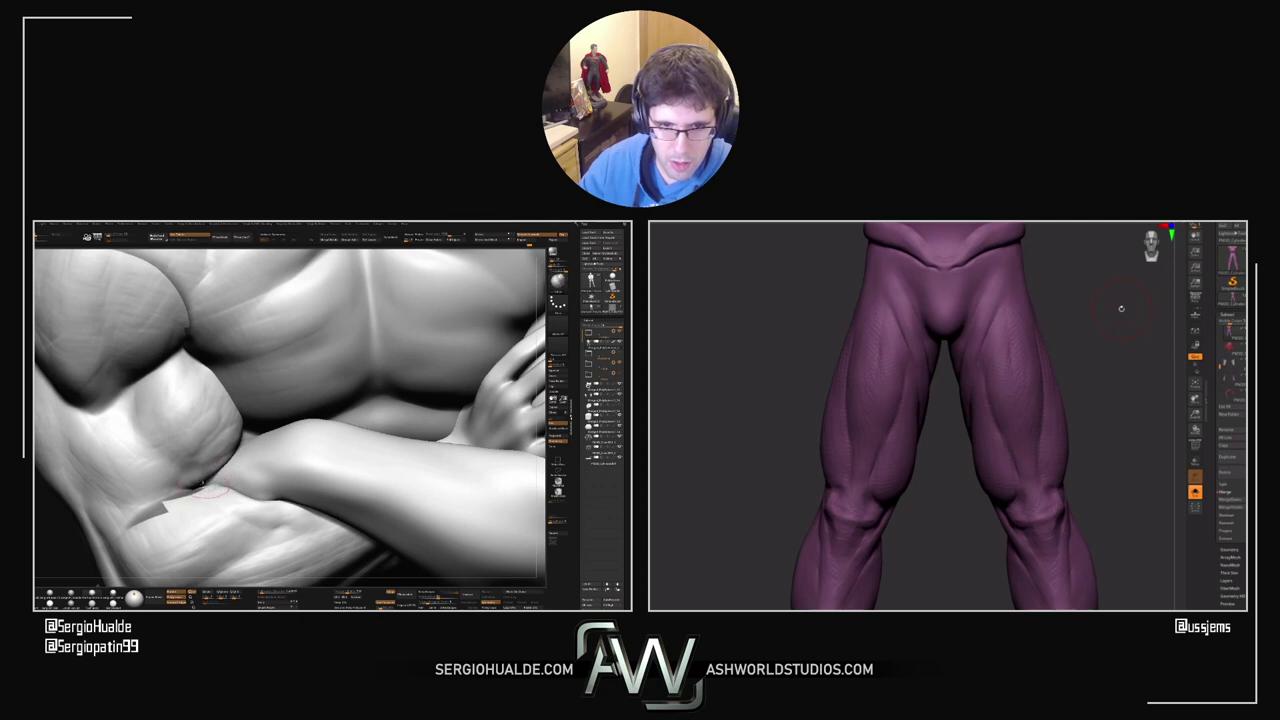
key("f")
mouse_move(209, 468)
right_mouse_down()
mouse_move(191, 485)
mouse_move(232, 484)
mouse_move(208, 424)
right_mouse_up()
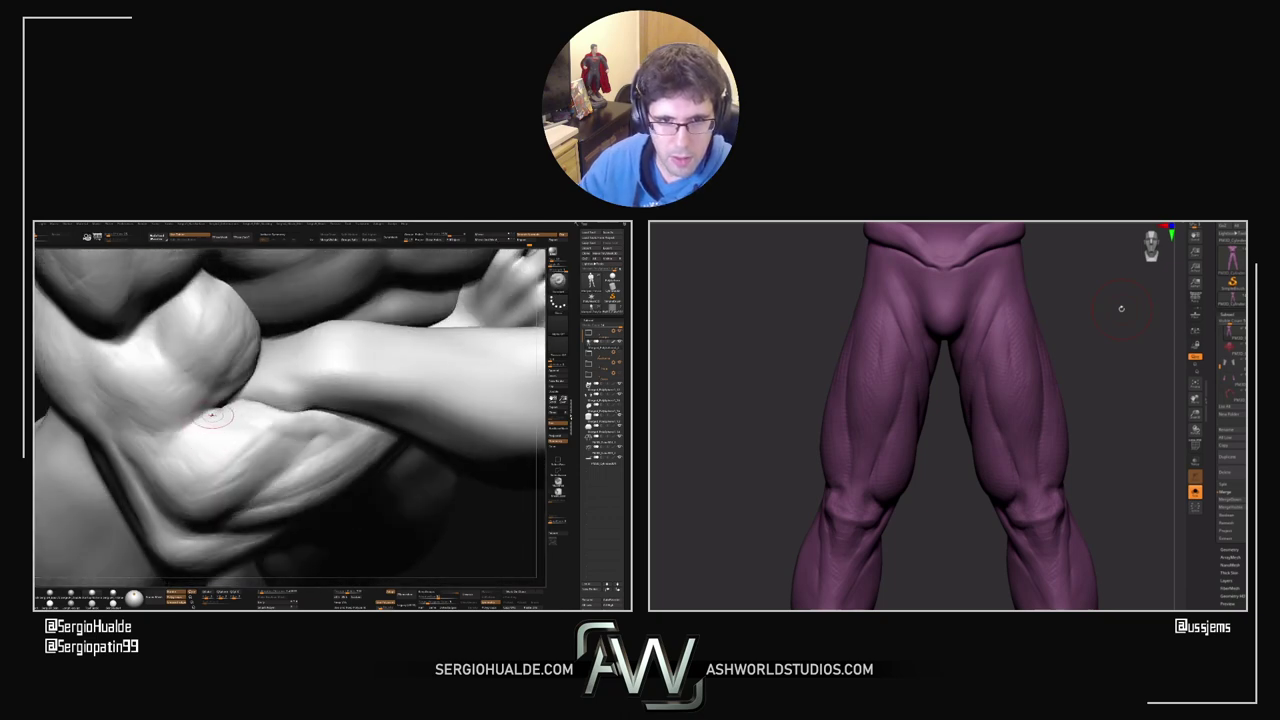
mouse_move(212, 415)
left_mouse_down()
mouse_move(201, 413)
mouse_move(213, 408)
left_mouse_up()
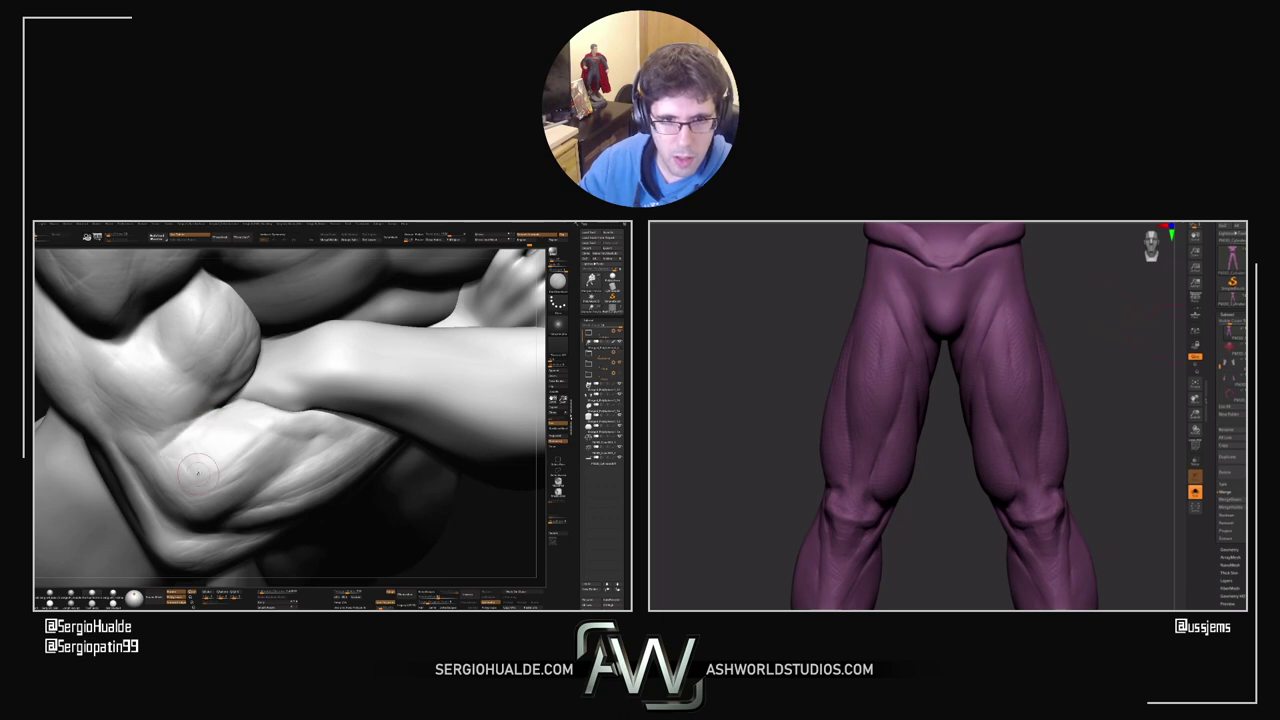
Step: Refine the upper forearm muscles below the inner elbow, checking the form at a lower subdivision level
mouse_move(197, 475)
right_mouse_down()
mouse_move(212, 432)
mouse_move(150, 460)
mouse_move(209, 479)
mouse_move(182, 475)
right_mouse_up()
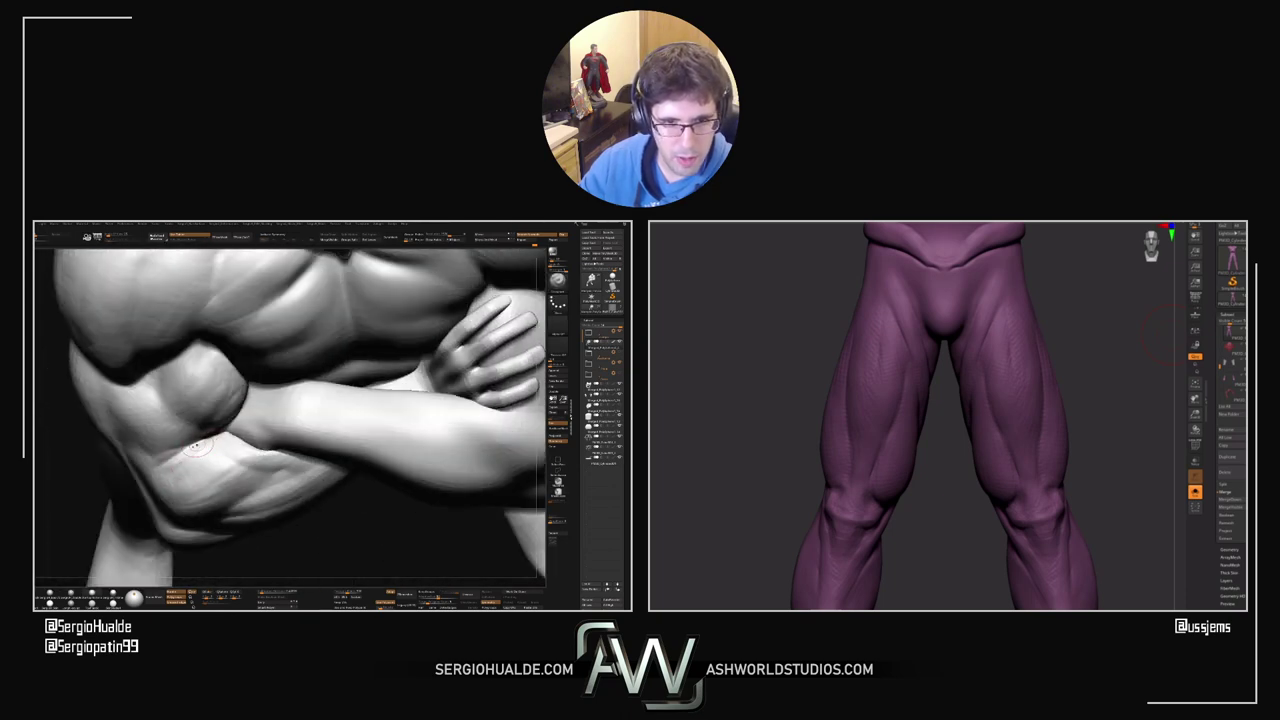
key("shift+d")
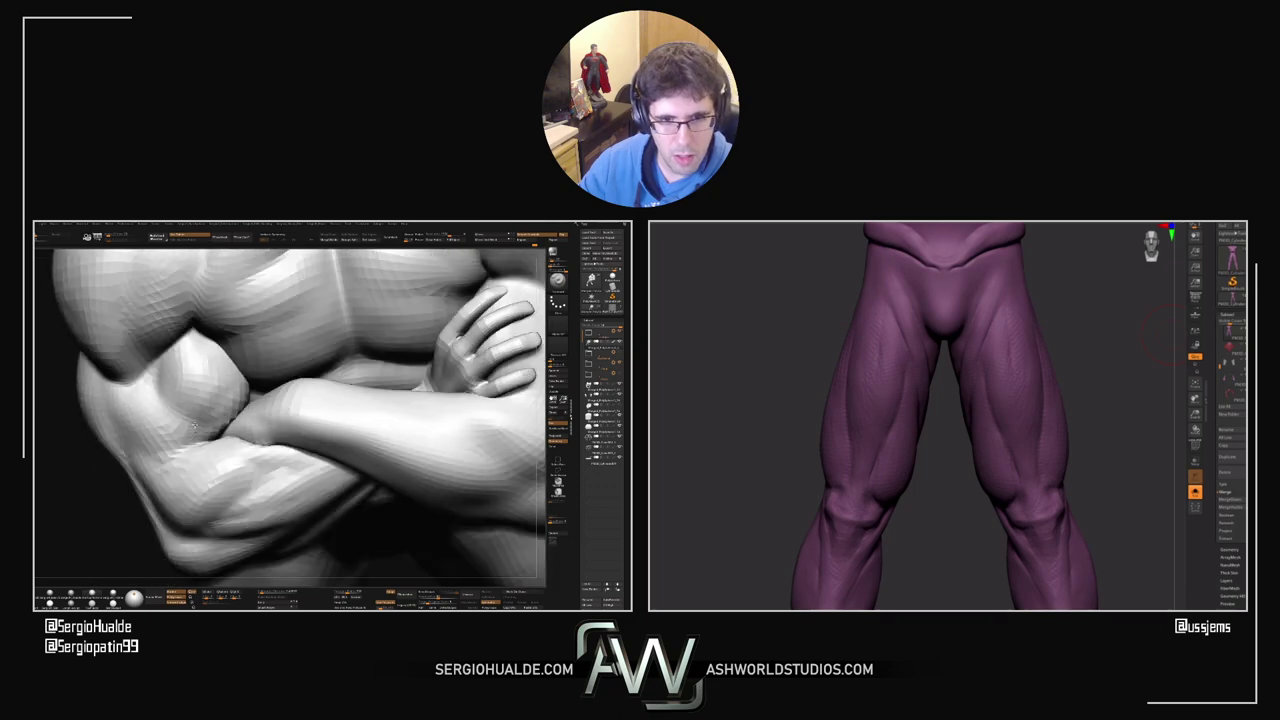
mouse_move(194, 427)
right_mouse_down()
mouse_move(208, 436)
mouse_move(194, 469)
right_mouse_up()
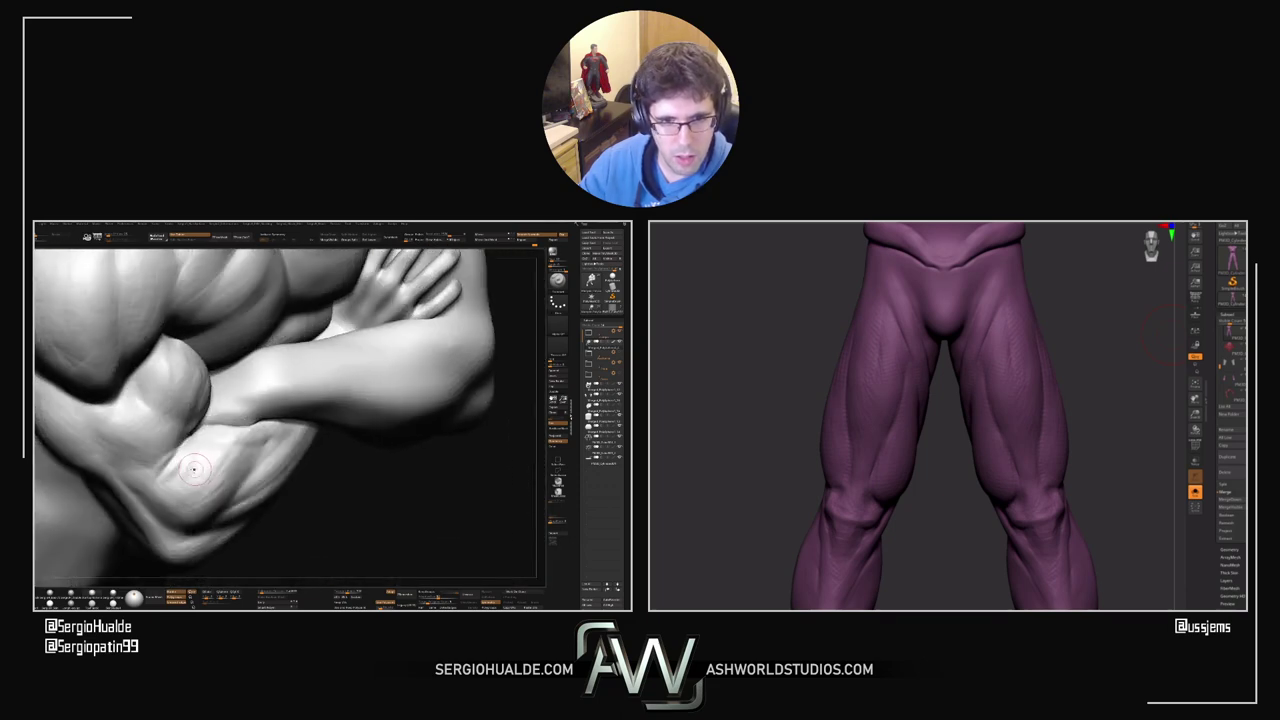
key("1")
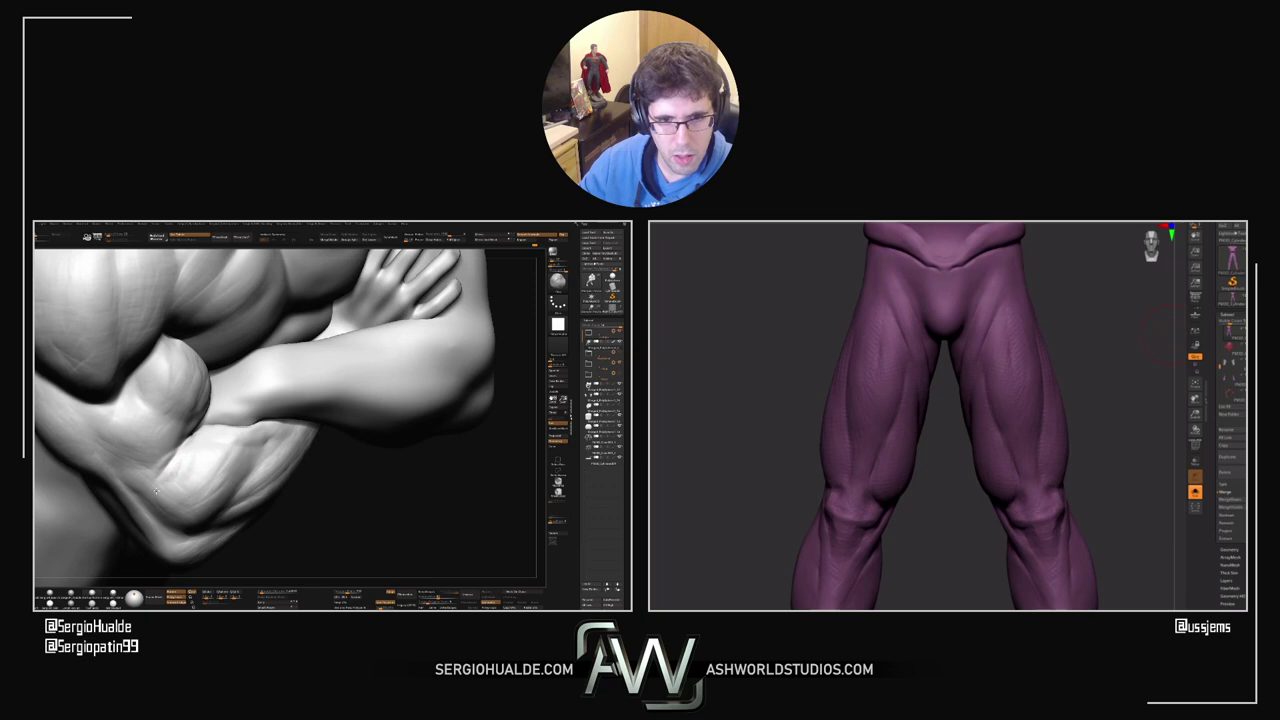
mouse_move(186, 510)
right_mouse_down("ctrl")
mouse_move(190, 468)
mouse_move(256, 486)
mouse_move(218, 490)
mouse_move(212, 446)
right_mouse_up("ctrl")
mouse_move(212, 446)
right_mouse_down()
mouse_move(140, 442)
mouse_move(216, 426)
right_mouse_up()
mouse_move(216, 426)
right_mouse_down("ctrl")
mouse_move(213, 471)
mouse_move(256, 468)
mouse_move(200, 464)
mouse_move(217, 471)
right_mouse_up("ctrl")
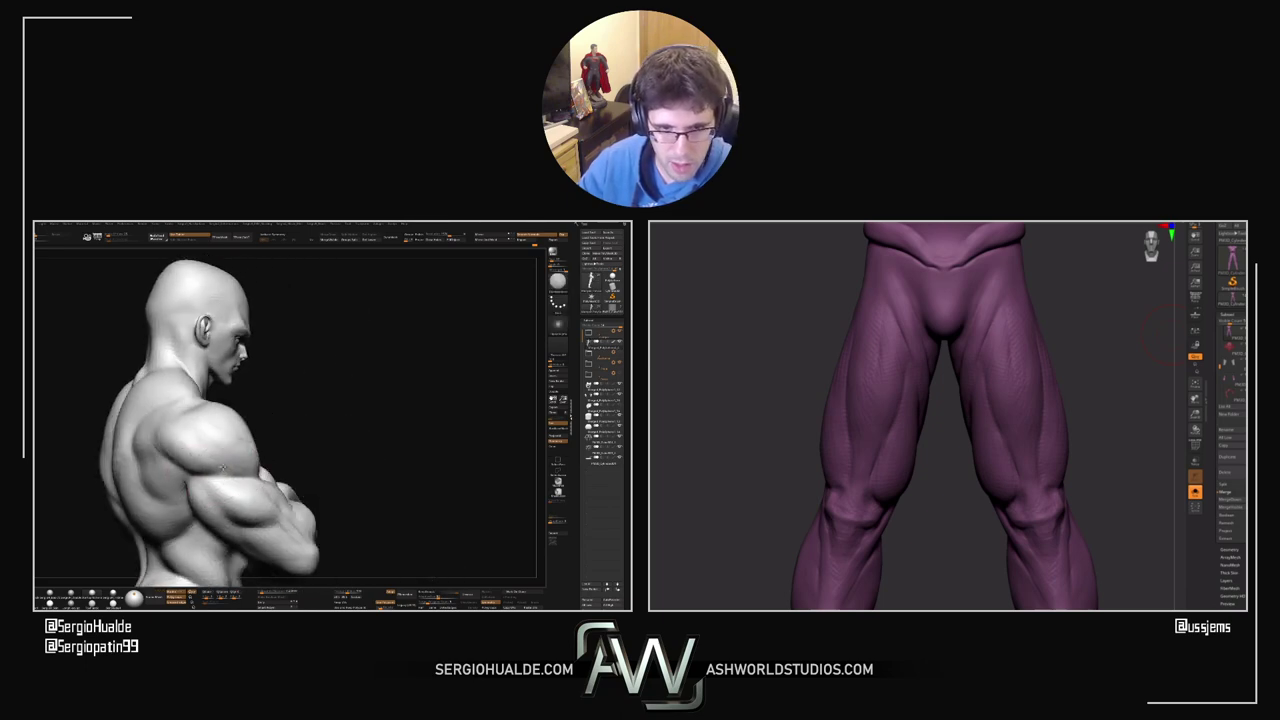
Step: Refine the rear and outer deltoid of the near shoulder
right_click_drag(239, 474, 207, 462)
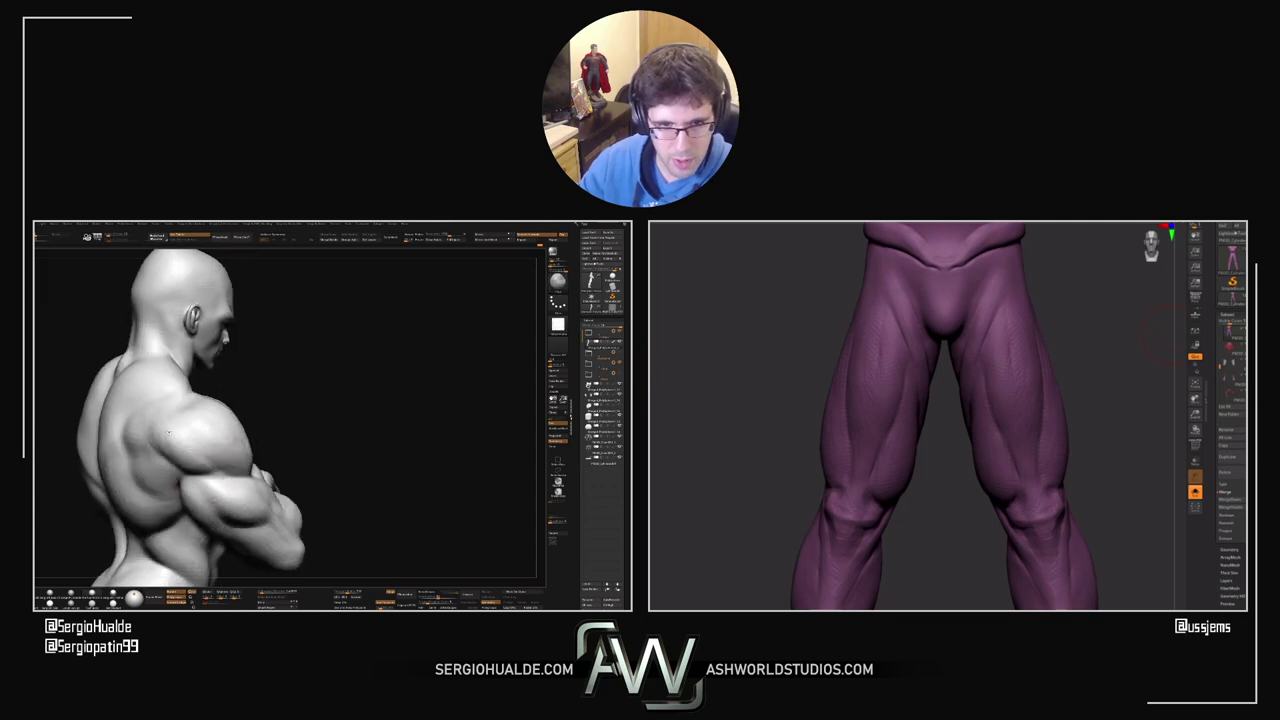
right_click_drag(213, 462, 206, 457)
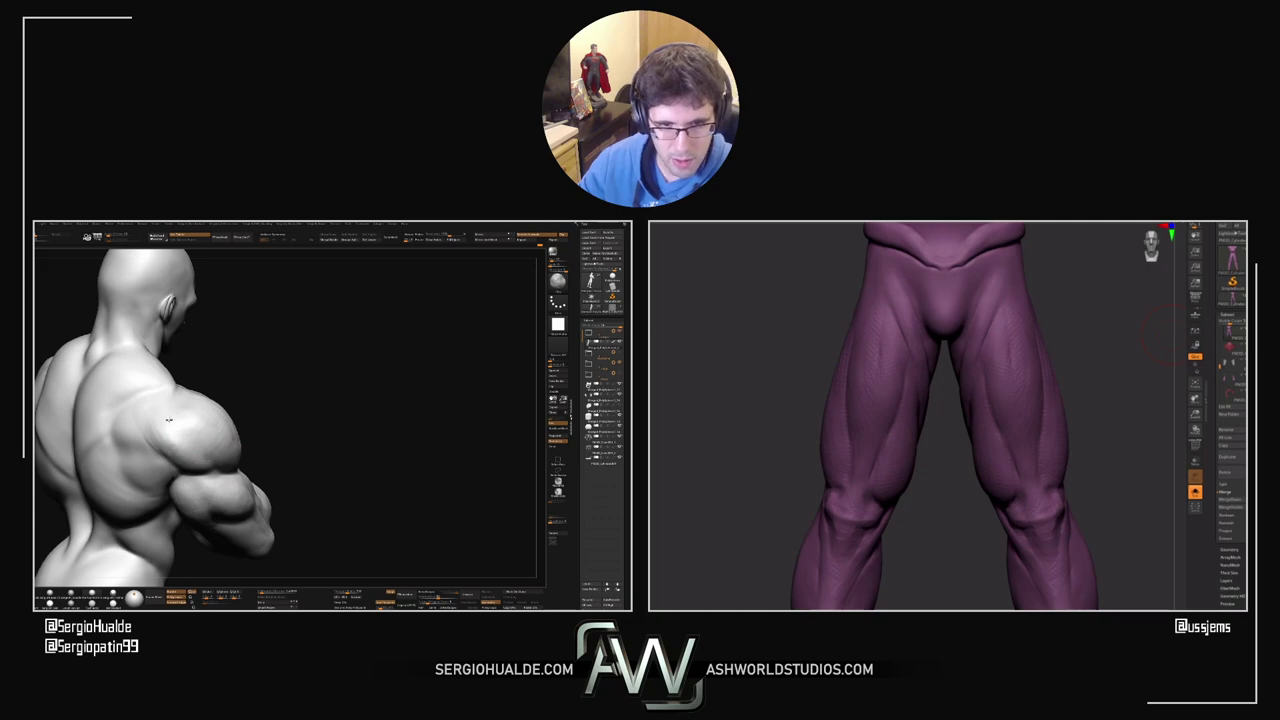
right_click_drag(187, 446, 163, 425)
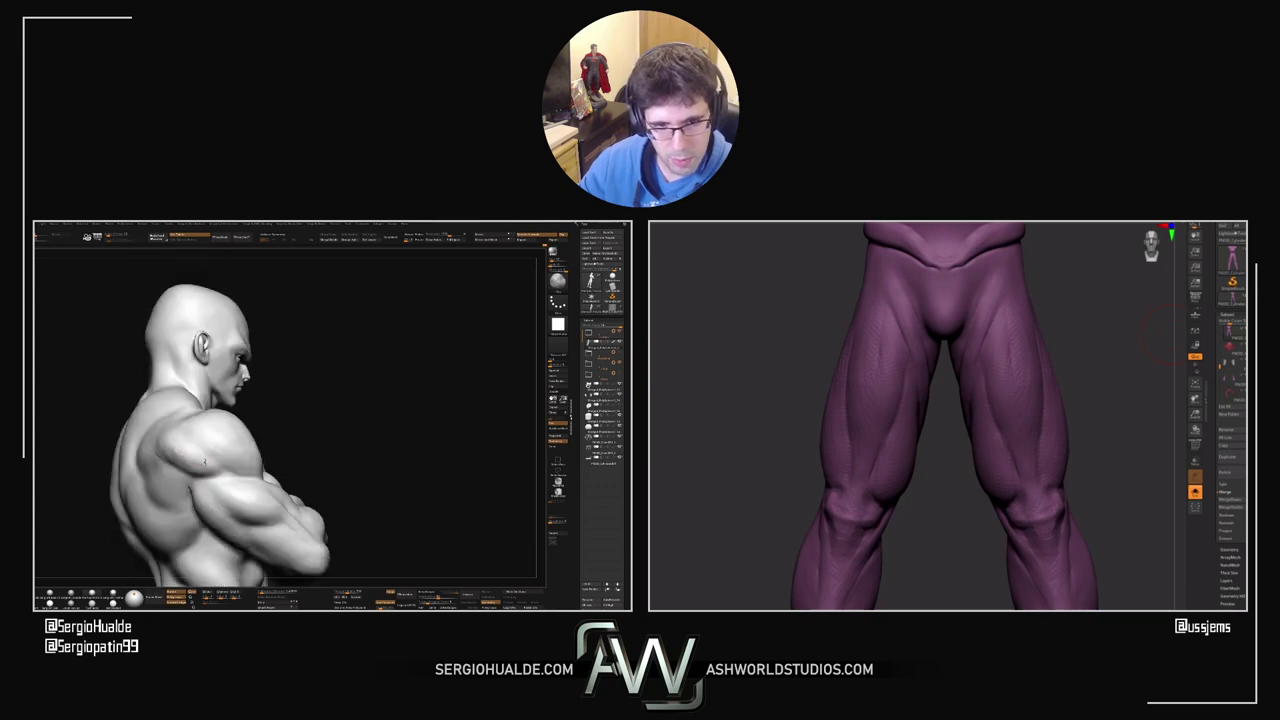
right_click_drag(201, 457, 150, 458)
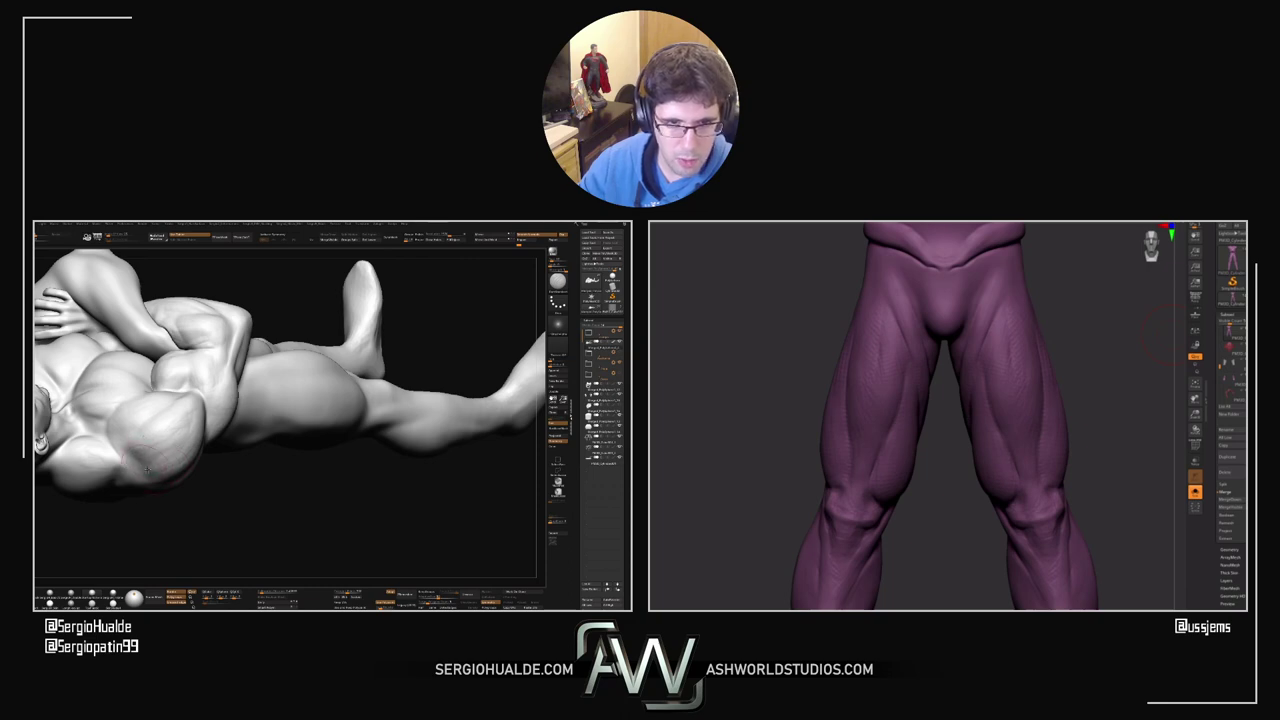
mouse_move(147, 468)
right_mouse_down()
mouse_move(158, 478)
mouse_move(207, 446)
mouse_move(177, 427)
mouse_move(228, 447)
mouse_move(208, 446)
right_mouse_up()
Step: Reshape the near shoulder's deltoid and its lower end above the biceps with the Move brush
key("b")
key("m")
key("v")
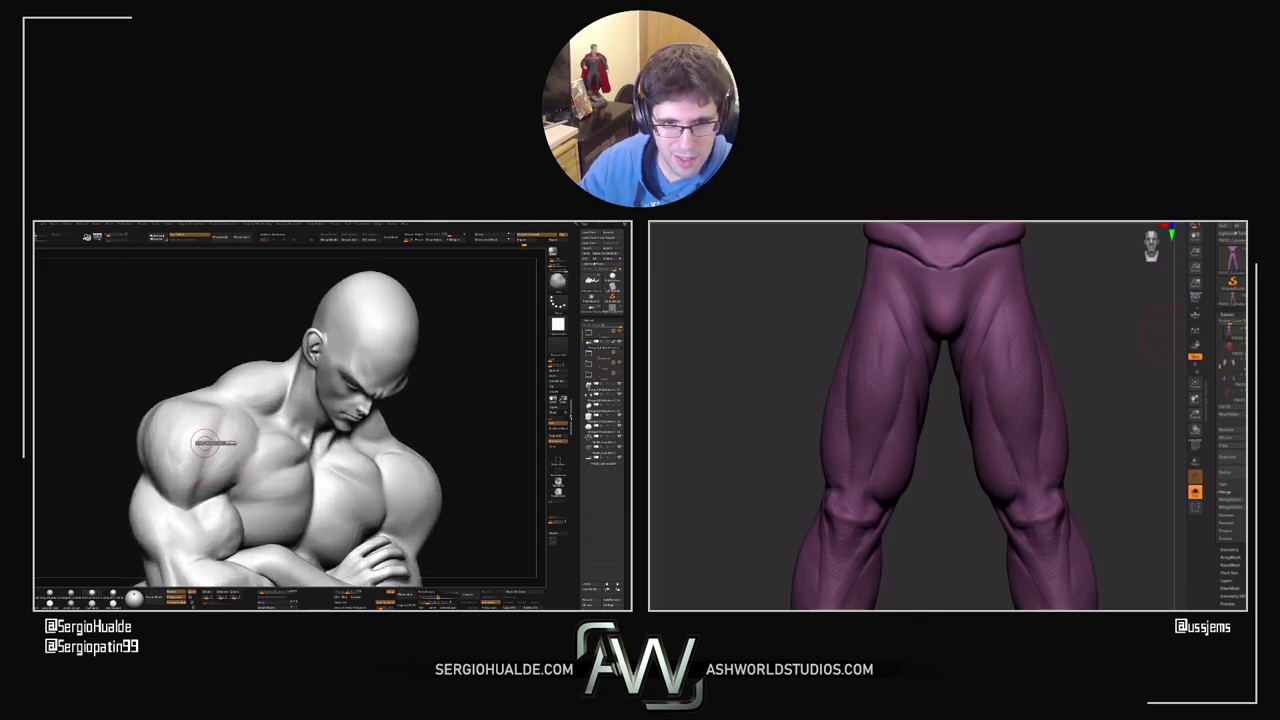
right_click(209, 446)
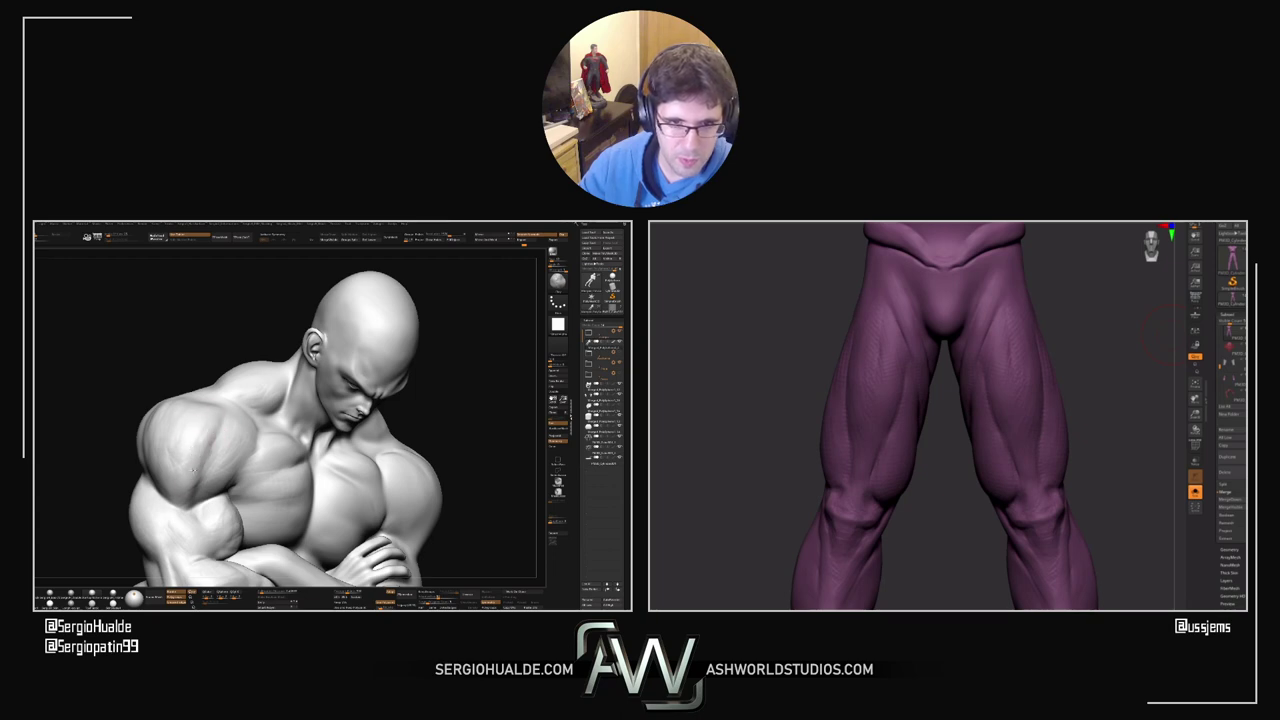
right_click_drag(185, 478, 181, 465)
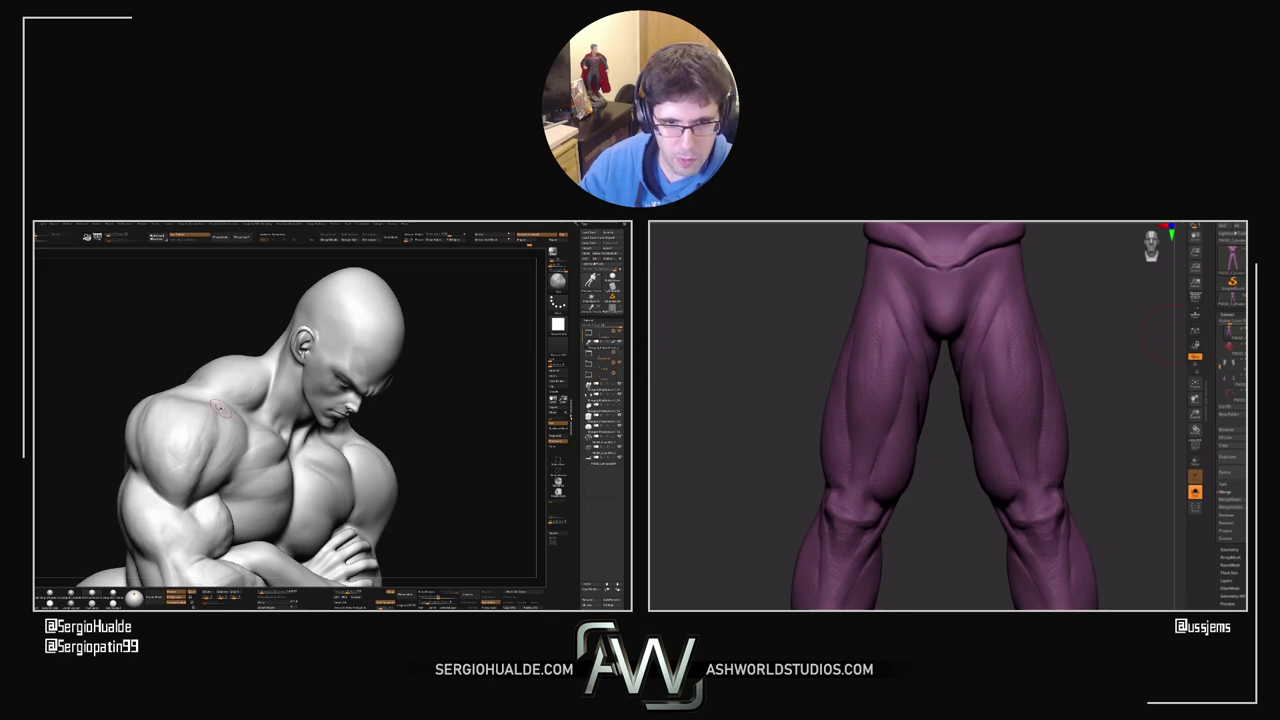
right_click_drag(198, 474, 214, 460)
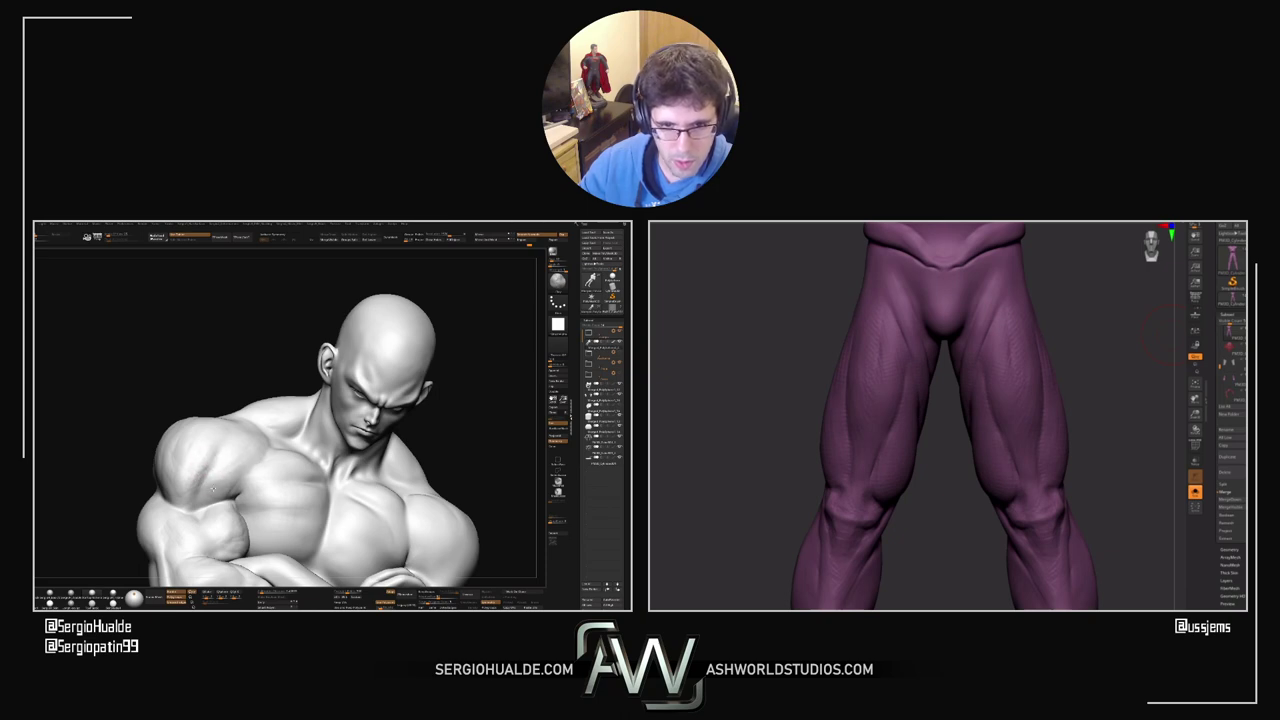
Step: Sharpen the crease where the near deltoid meets the chest and upper arm with the DamStandard brush
key("b")
key("d")
key("s")
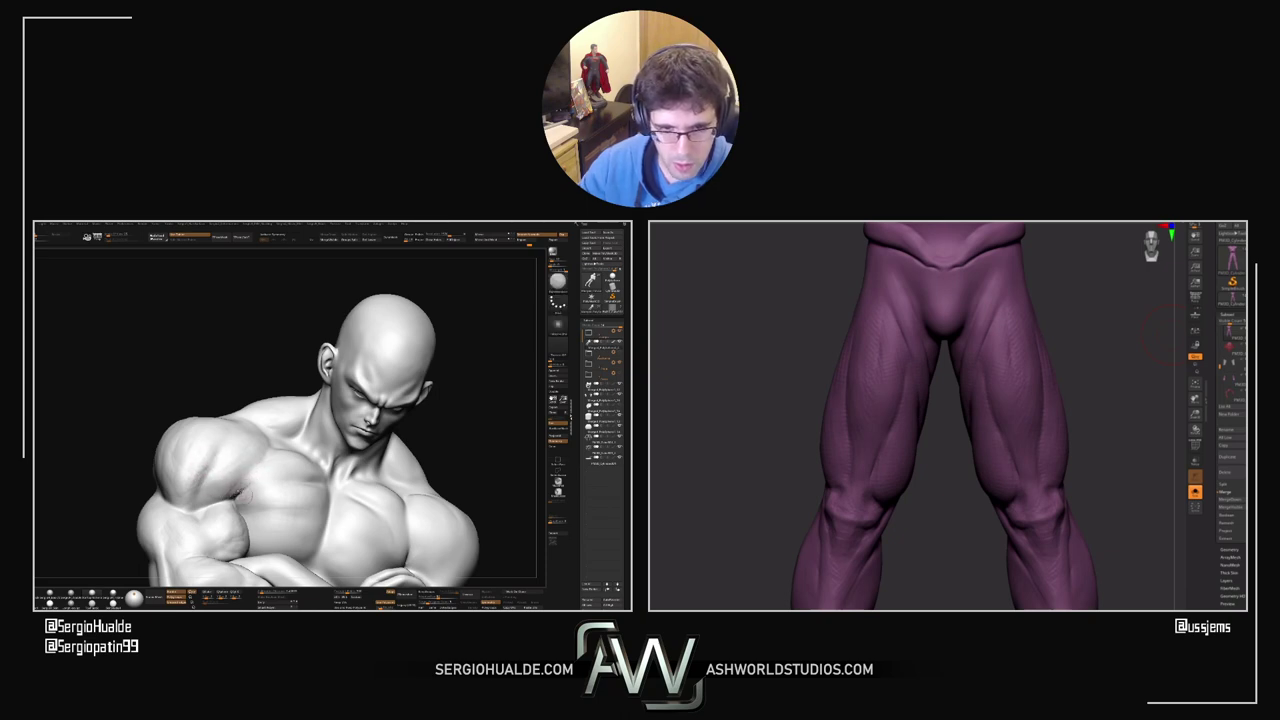
mouse_move(236, 502)
right_mouse_down()
mouse_move(267, 503)
mouse_move(246, 504)
mouse_move(248, 480)
mouse_move(291, 498)
mouse_move(236, 527)
mouse_move(264, 528)
mouse_move(236, 504)
mouse_move(240, 547)
mouse_move(252, 500)
mouse_move(216, 446)
mouse_move(232, 460)
right_mouse_up()
left_click_drag(1063, 366, 1060, 354, "alt")
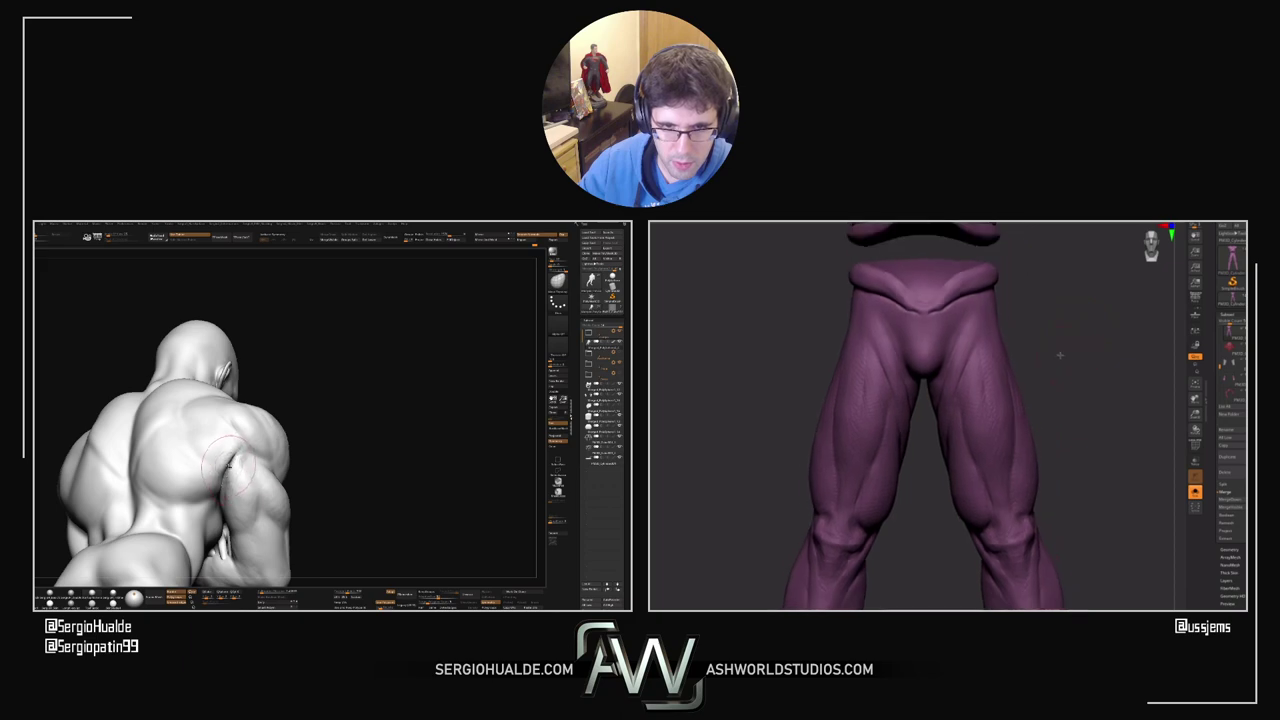
Step: Refine the crossed-arm figure's lats from behind and check the purple figure's thighs and knees
right_click_drag(232, 460, 240, 440, "ctrl")
left_click_drag(1069, 351, 1052, 344)
mouse_move(279, 487)
right_mouse_down()
mouse_move(238, 485)
mouse_move(266, 476)
mouse_move(262, 497)
mouse_move(218, 476)
mouse_move(227, 493)
mouse_move(170, 496)
right_mouse_up()
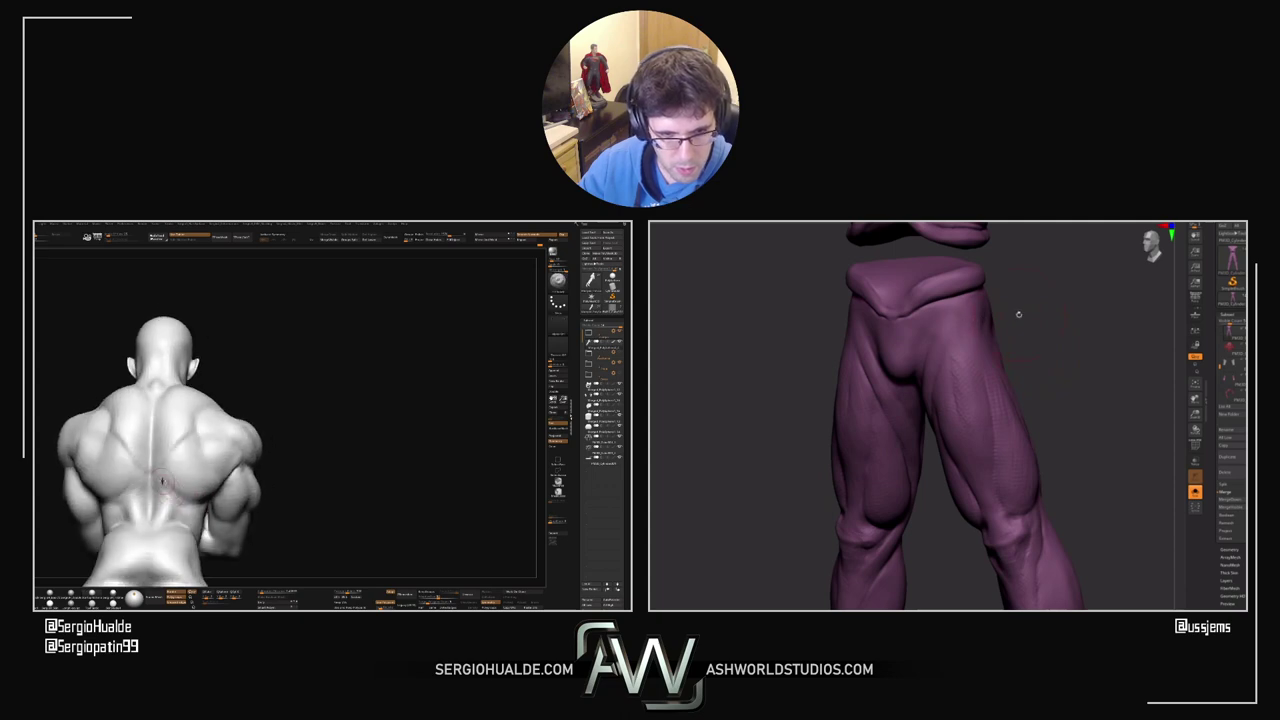
left_click_drag(1019, 314, 1034, 282)
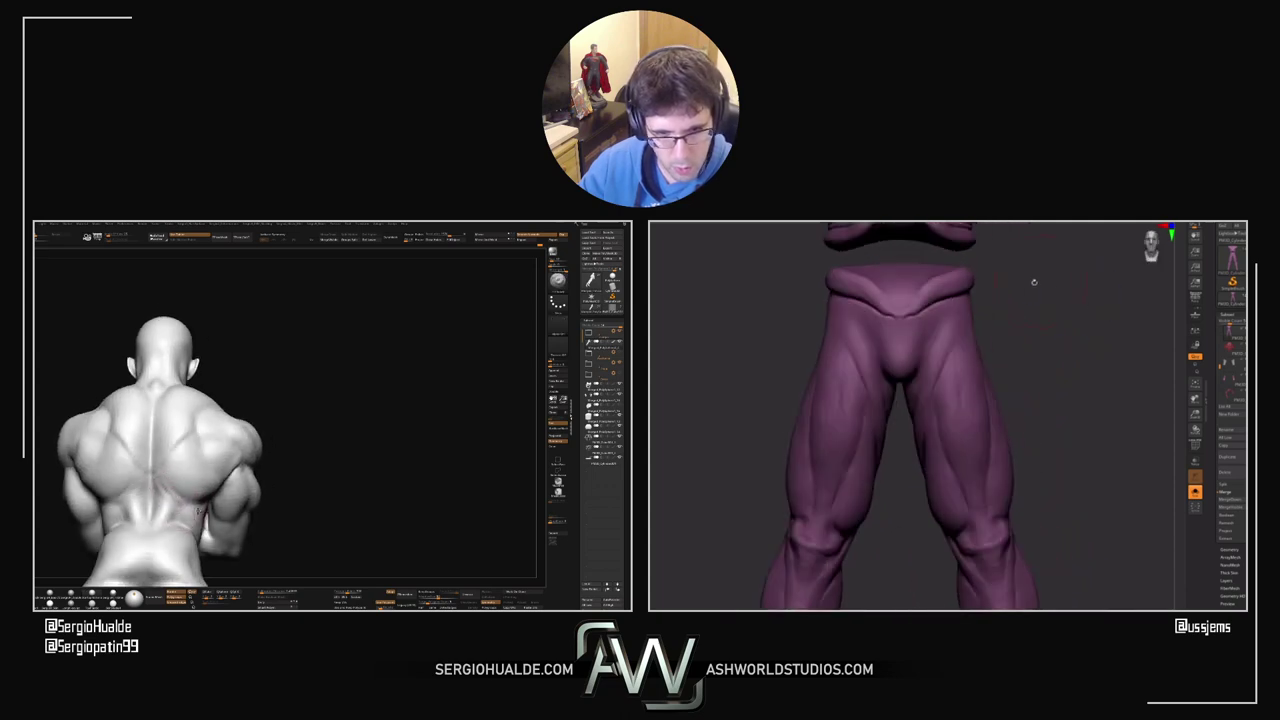
left_click_drag(1026, 355, 1020, 338)
left_click_drag(1076, 512, 1053, 428, "alt")
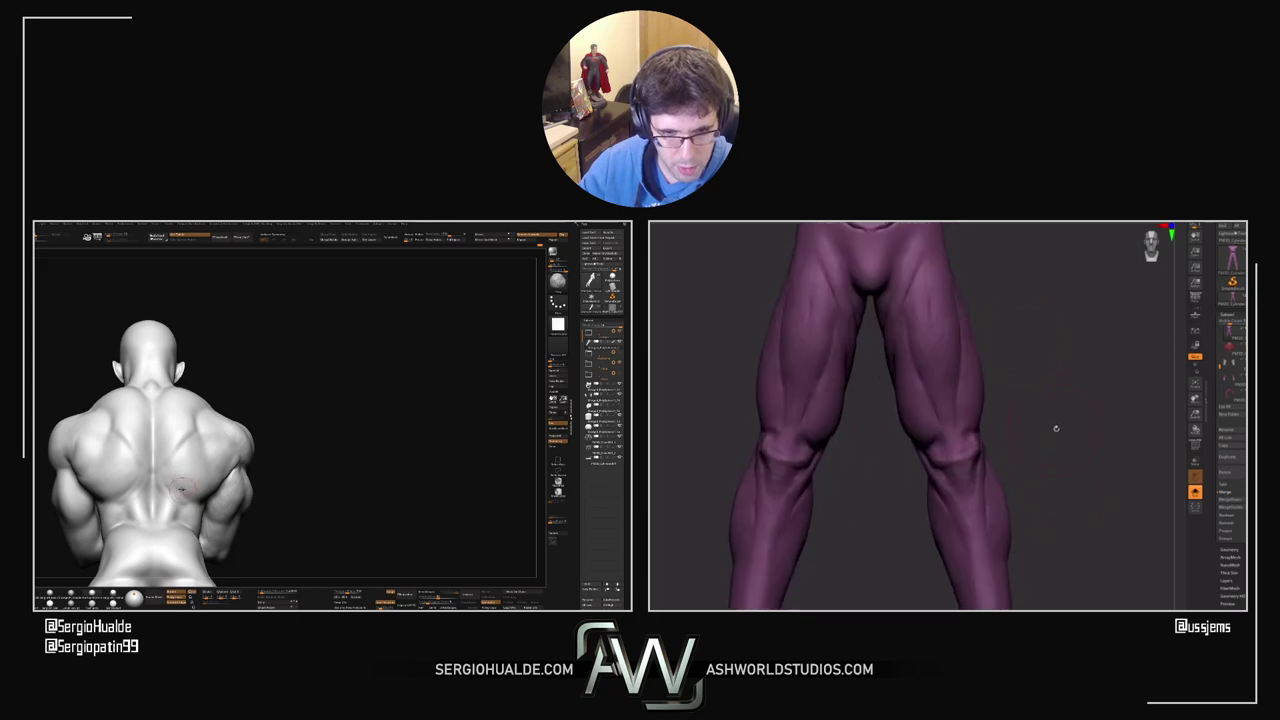
Step: Build up the muscles over the shoulder blade and upper lat behind the near arm
key("s")
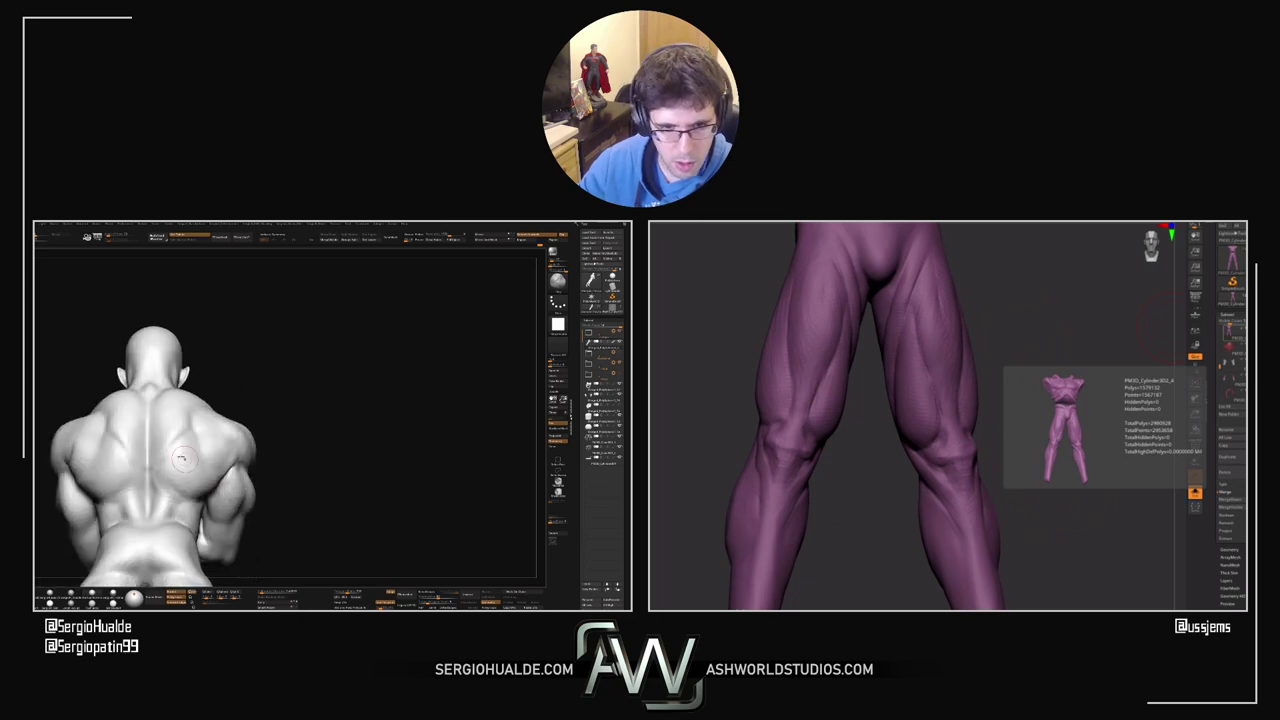
right_click_drag(180, 490, 227, 486)
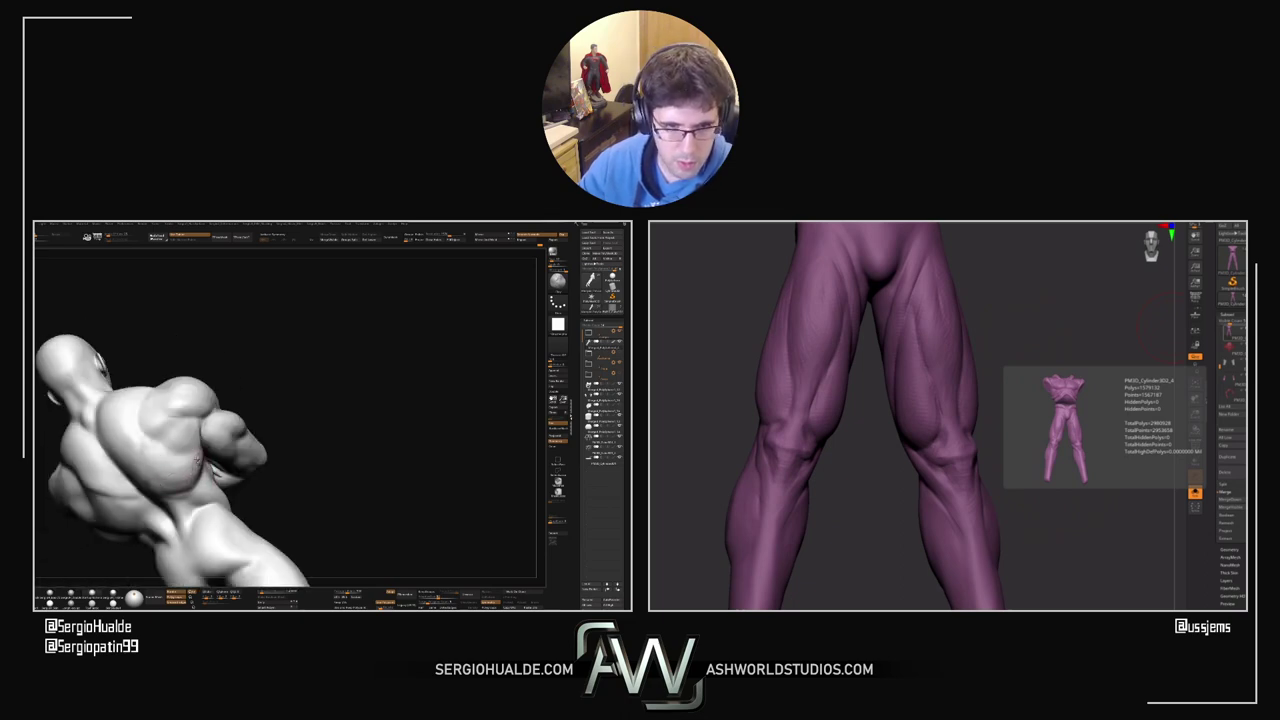
mouse_move(197, 459)
right_mouse_down()
mouse_move(130, 405)
mouse_move(198, 402)
mouse_move(203, 419)
mouse_move(168, 457)
right_mouse_up()
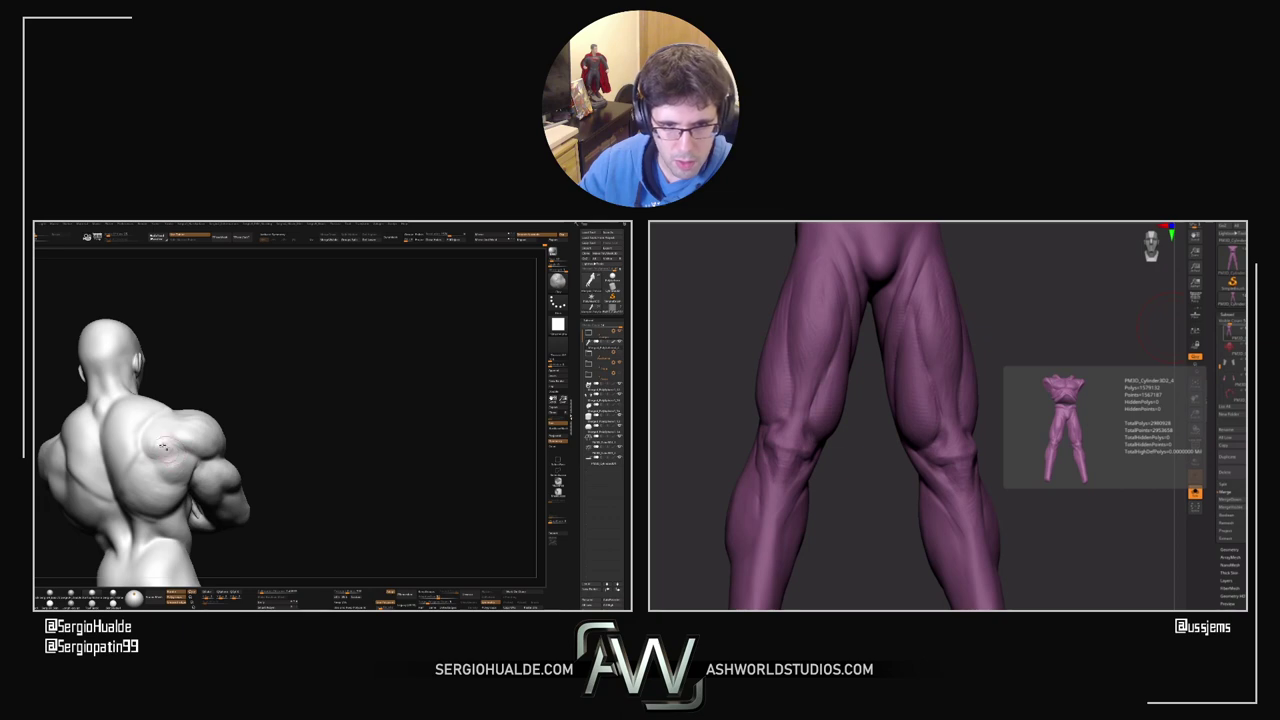
right_click_drag(180, 458, 176, 452)
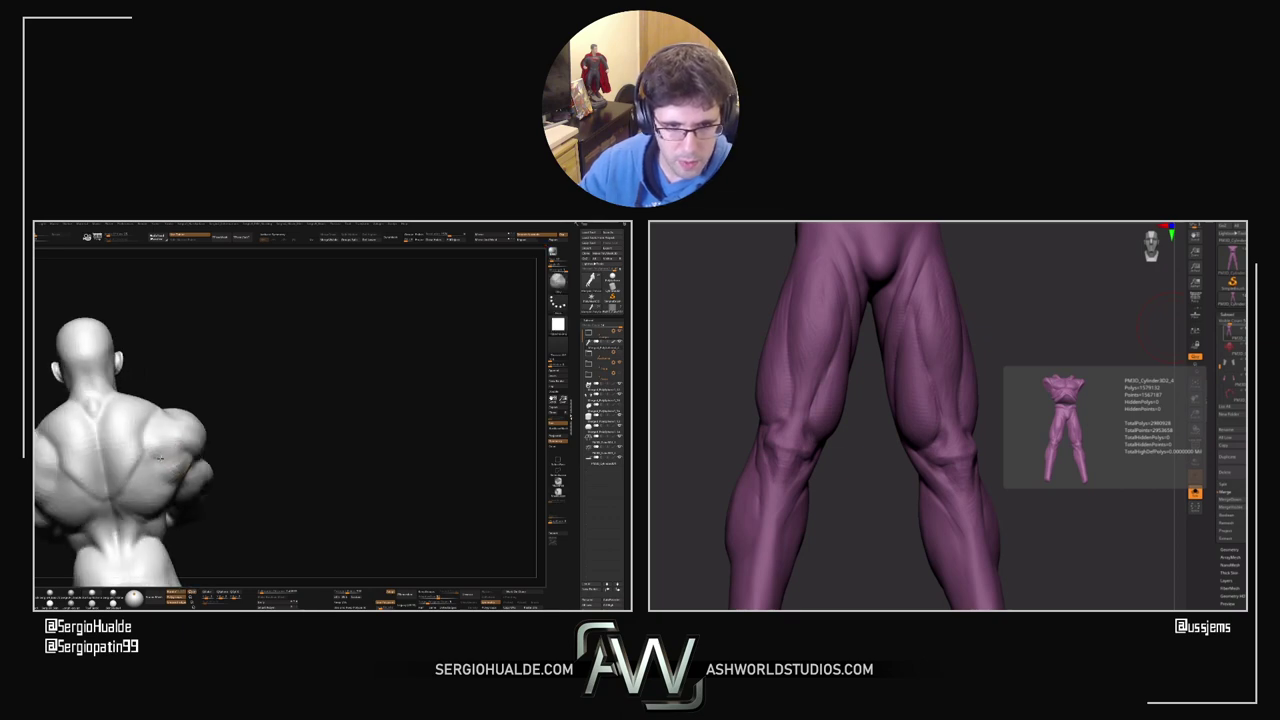
mouse_move(180, 461)
right_mouse_down()
mouse_move(206, 425)
mouse_move(220, 453)
right_mouse_up()
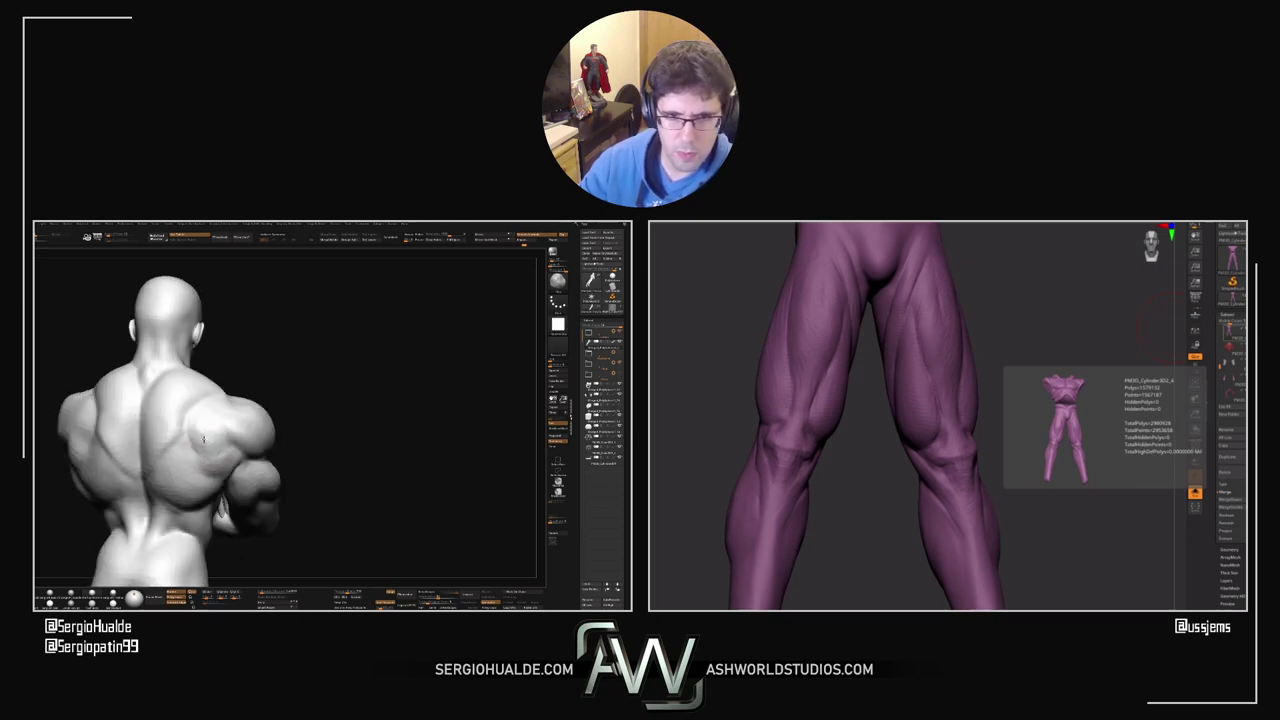
Step: Define the shoulder blade muscles behind the near deltoid using the DamStandard and ClayBuildup brushes
mouse_move(204, 439)
right_mouse_down()
mouse_move(226, 440)
mouse_move(236, 405)
mouse_move(222, 453)
mouse_move(235, 468)
mouse_move(258, 442)
mouse_move(238, 423)
right_mouse_up()
key("b")
key("d")
key("s")
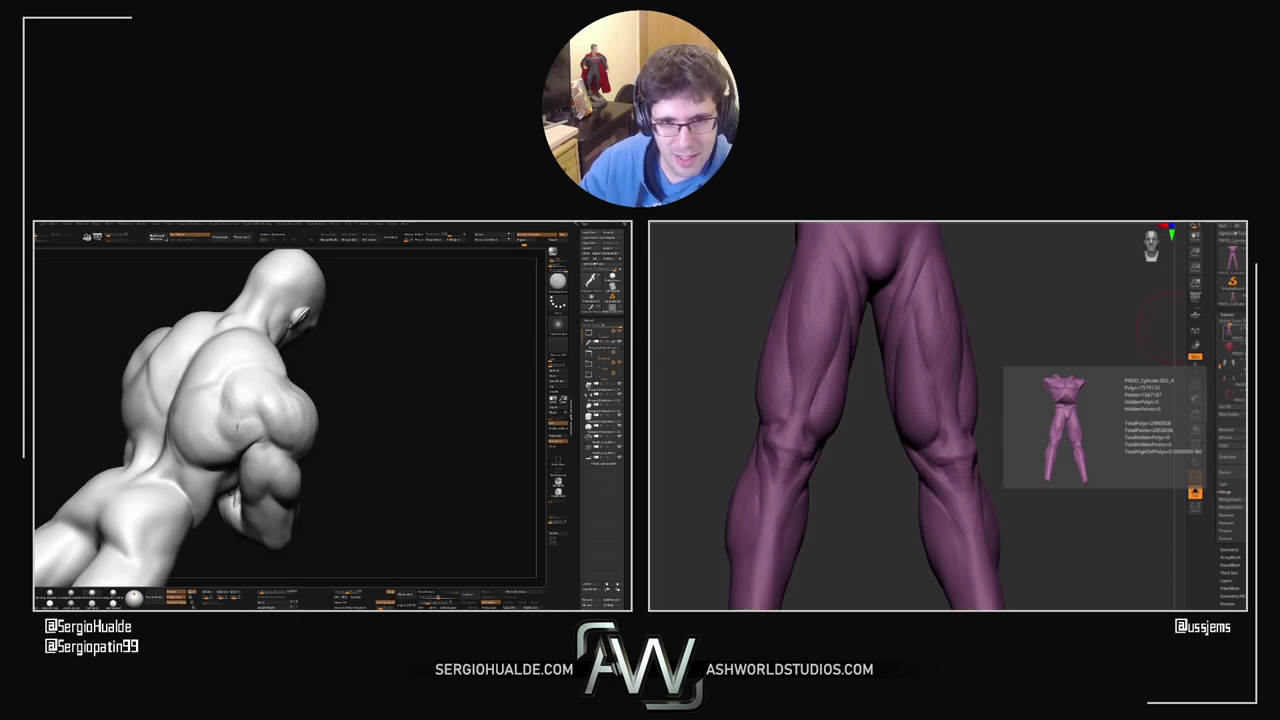
right_click_drag(227, 404, 220, 410)
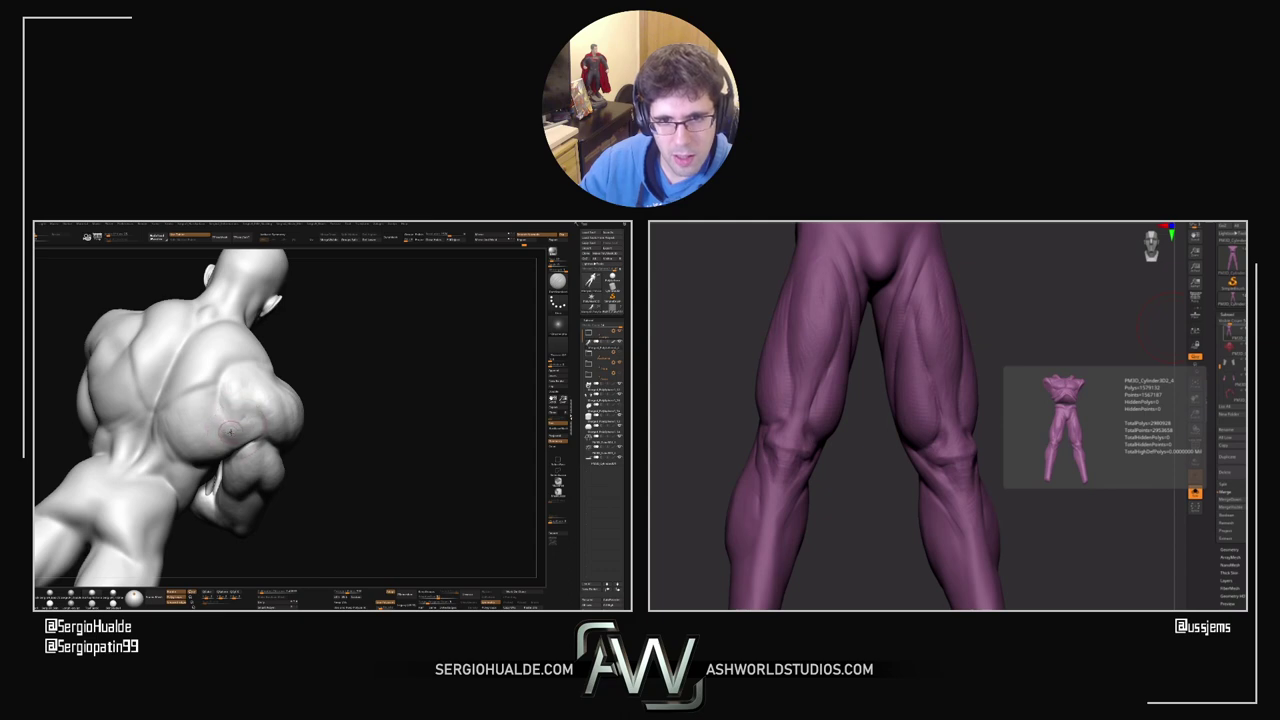
key("b")
key("c")
key("b")
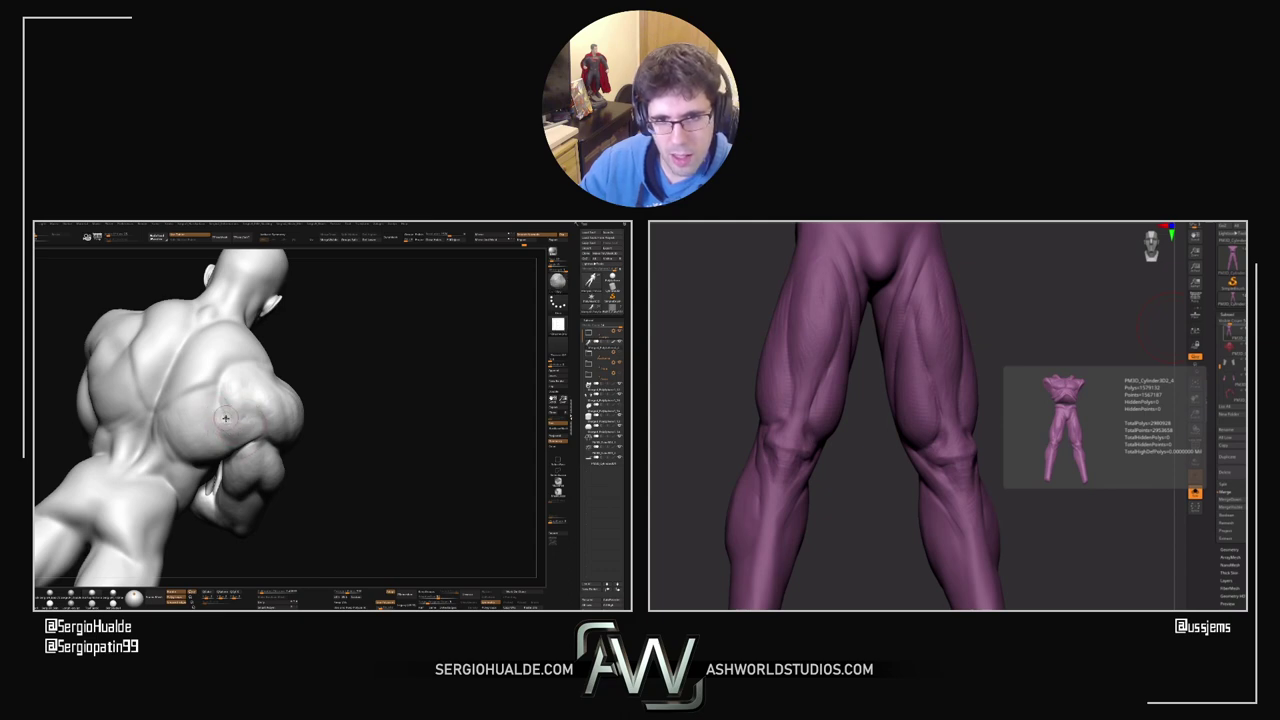
left_click_drag(235, 427, 228, 402)
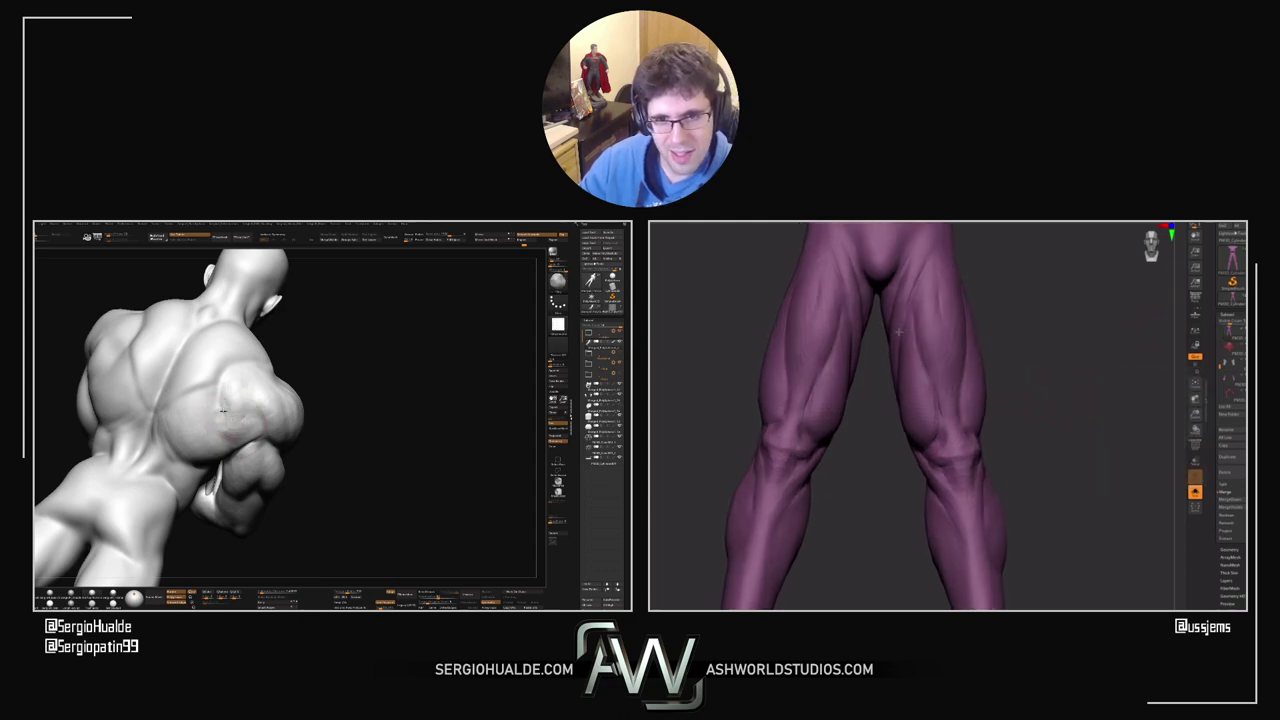
Step: Refine the form around the near armpit and rear shoulder, judging the back's overall silhouette
mouse_move(900, 348)
right_mouse_down()
mouse_move(991, 338)
mouse_move(1033, 378)
right_mouse_up()
mouse_move(1033, 378)
right_mouse_down()
mouse_move(1121, 413)
mouse_move(1097, 386)
mouse_move(1077, 474)
mouse_move(1071, 460)
right_mouse_up()
right_click_drag(234, 452, 248, 455)
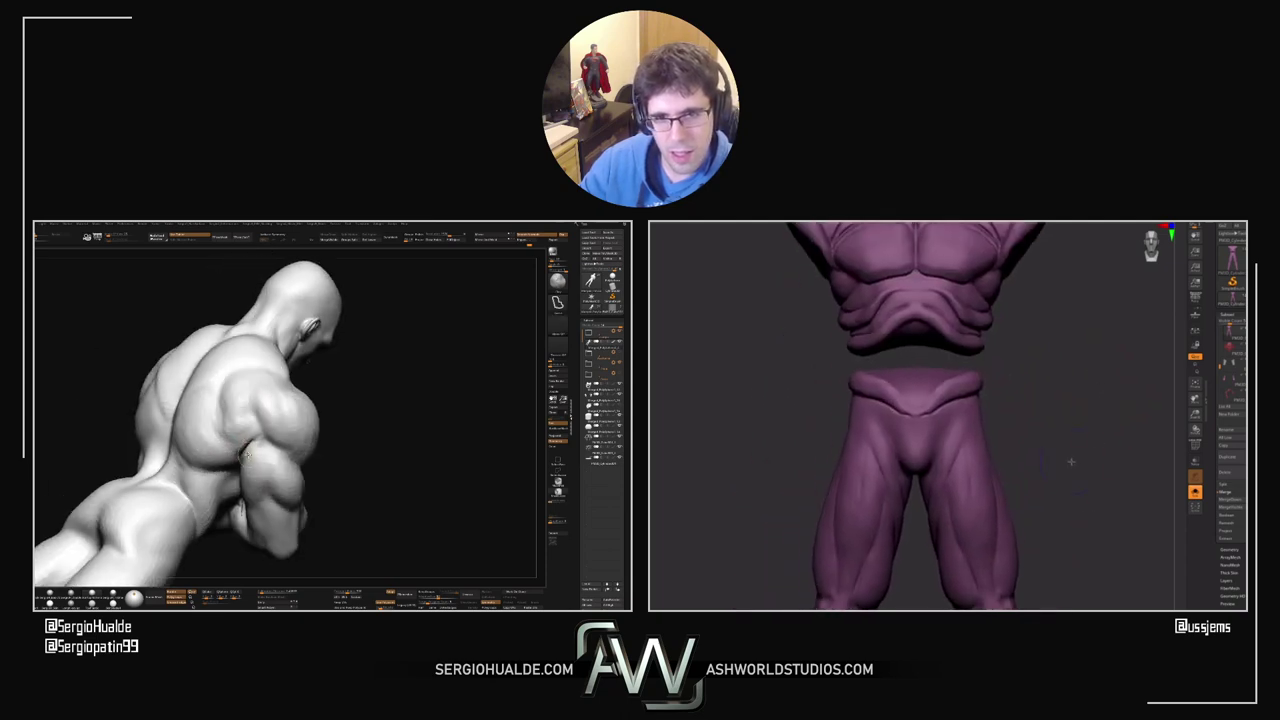
left_click_drag(1071, 462, 1091, 369, "alt")
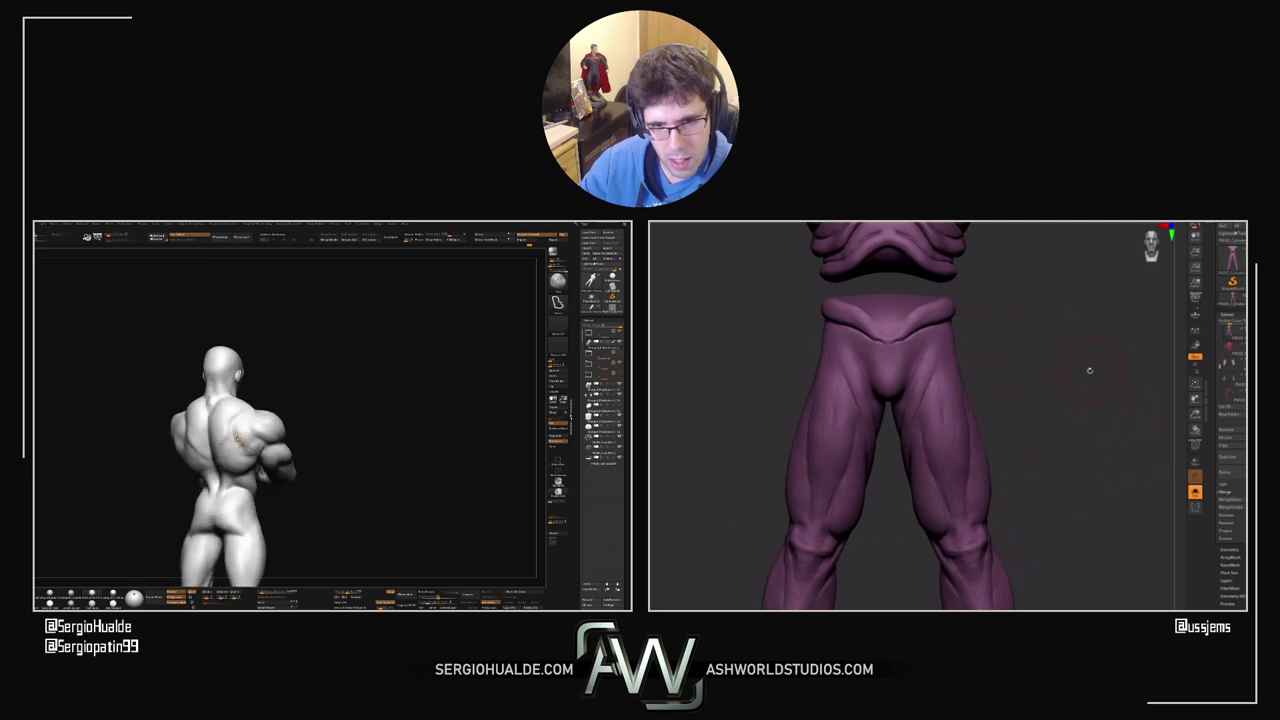
right_click_drag(237, 437, 238, 449, "ctrl")
Step: Refine the front and outer thigh muscles above the purple figure's knees
left_click_drag(1062, 391, 1090, 288, "alt")
left_click_drag(903, 363, 911, 354)
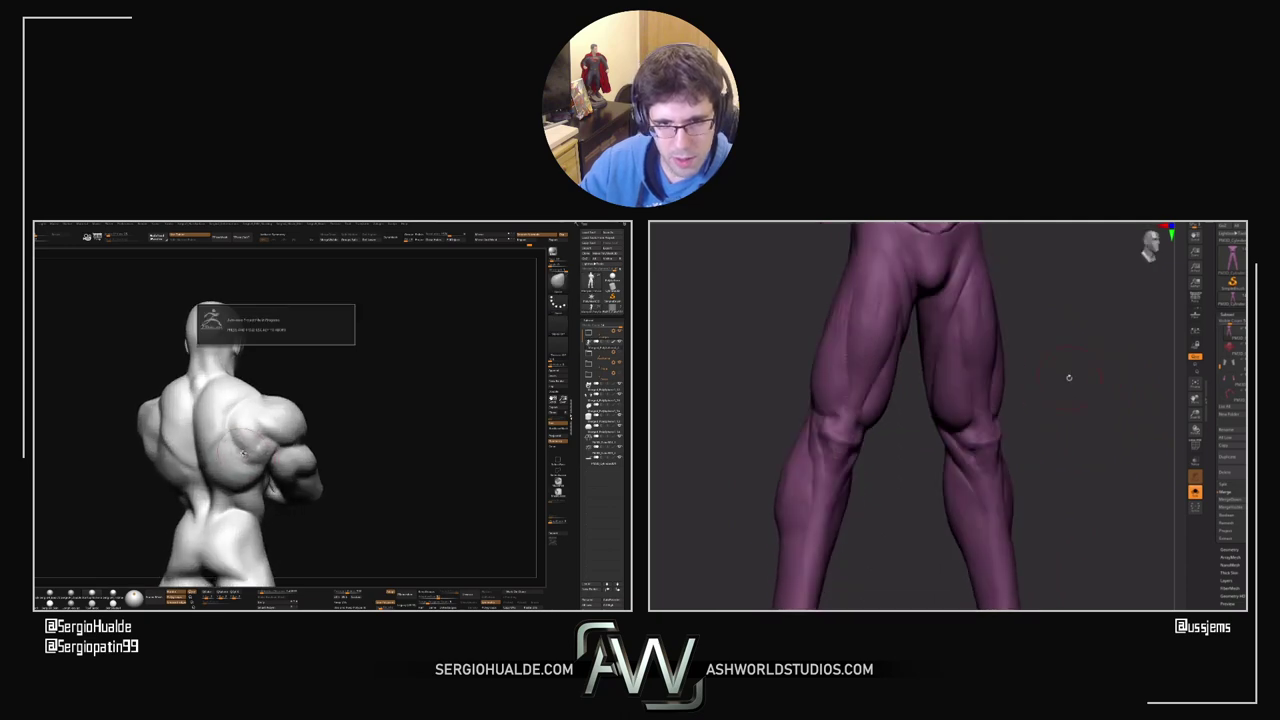
left_click_drag(1069, 378, 1090, 384)
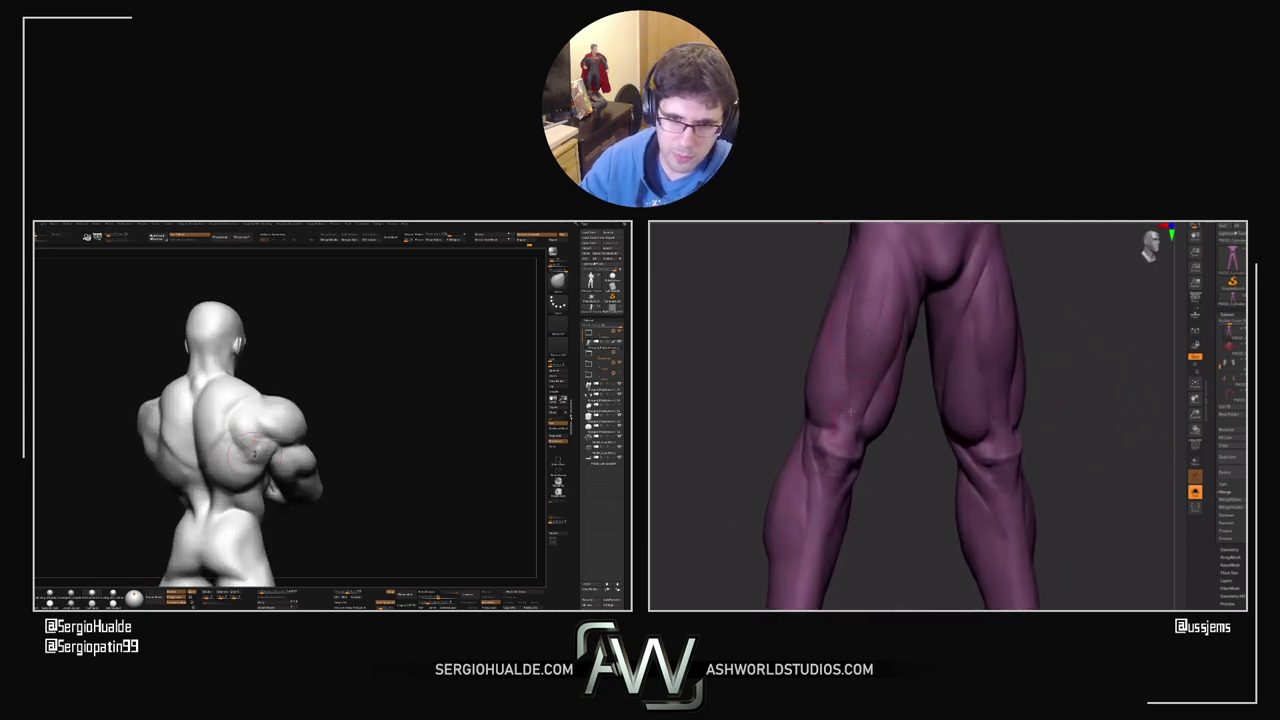
left_click_drag(776, 402, 855, 387, "alt")
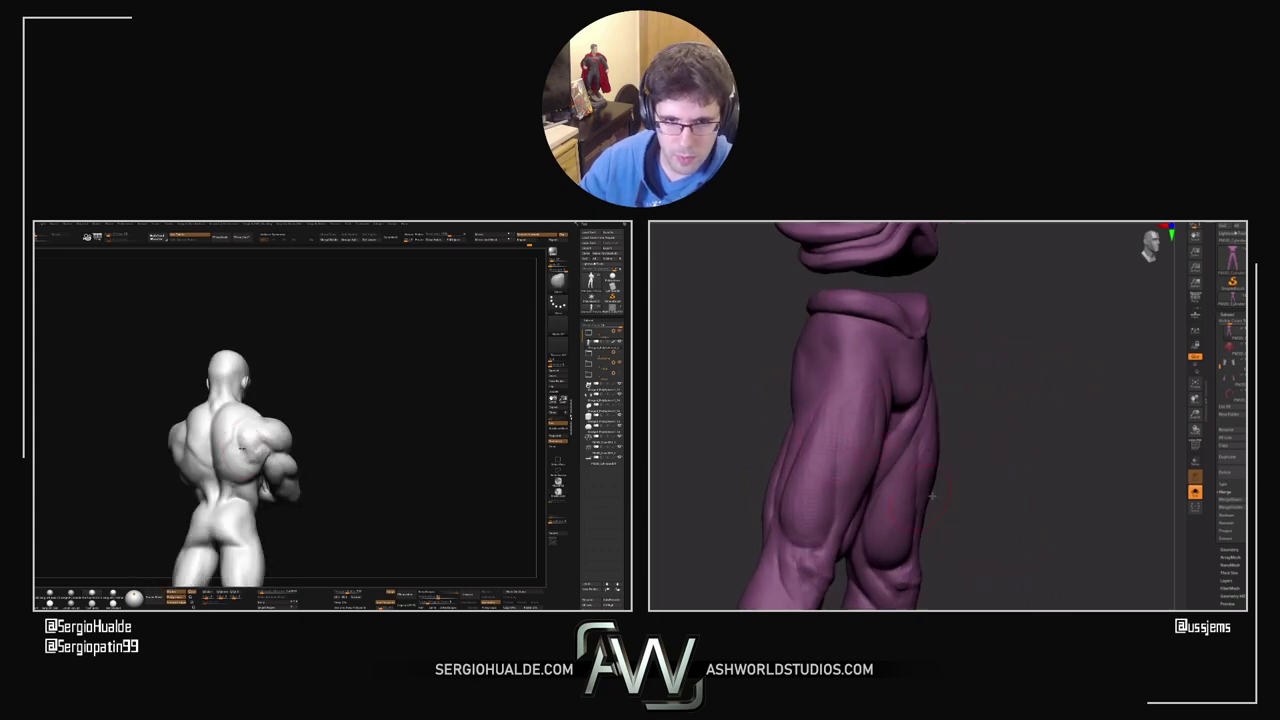
left_click_drag(932, 496, 838, 446)
Step: Carve the lower-back lines and lat edge of the crossed-arm figure, and refine the purple figure's outer thigh
mouse_move(242, 449)
right_mouse_down()
mouse_move(230, 443)
mouse_move(245, 433)
mouse_move(264, 475)
mouse_move(251, 455)
mouse_move(201, 442)
mouse_move(226, 472)
right_mouse_up()
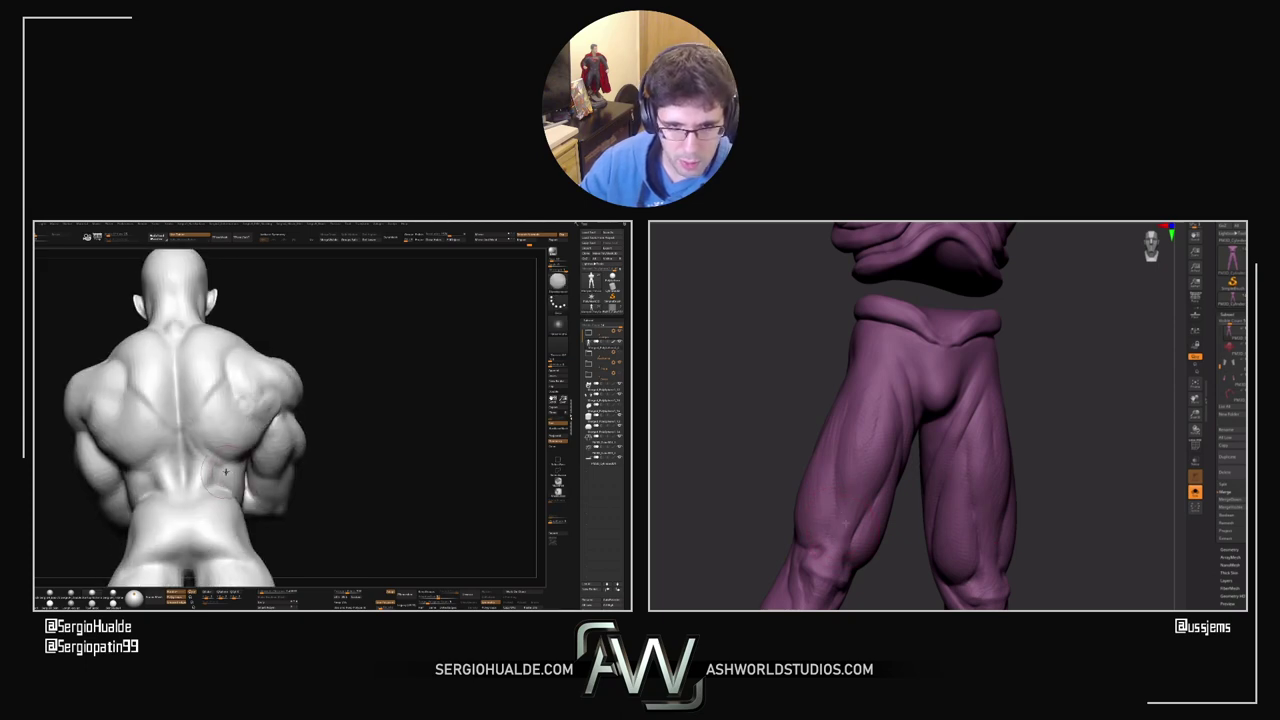
right_click_drag(883, 574, 853, 540)
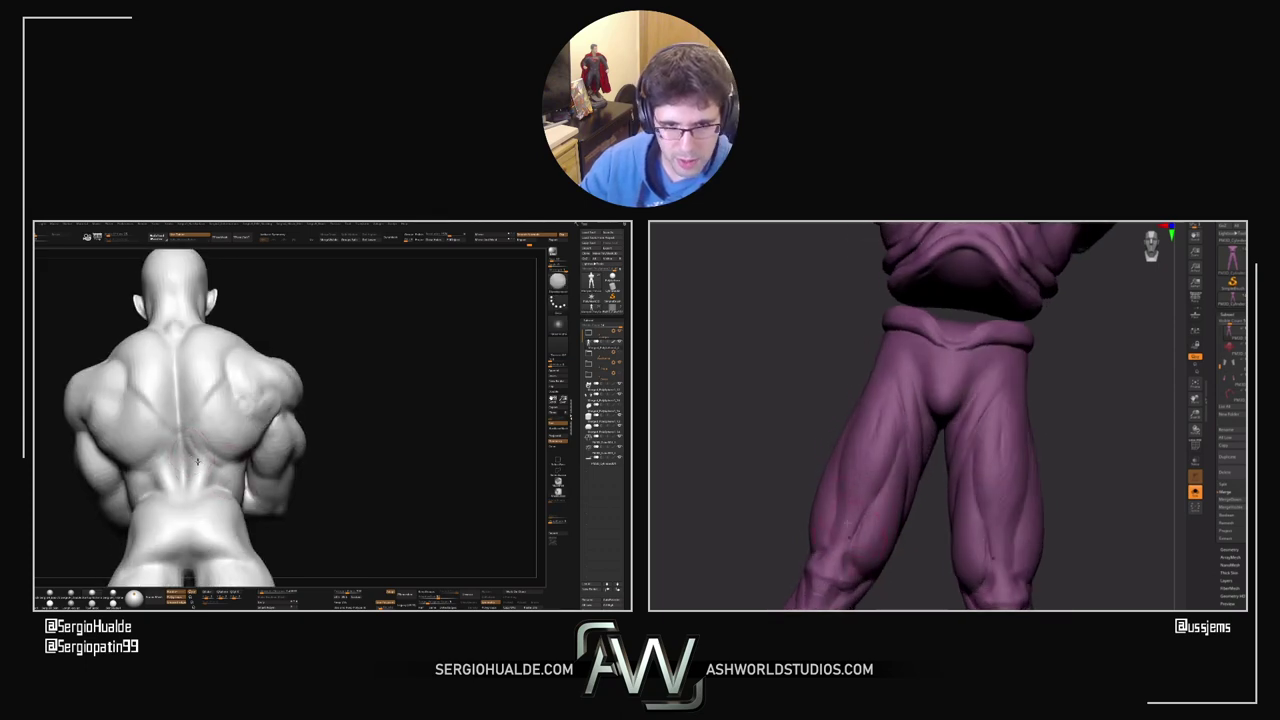
mouse_move(218, 490)
right_mouse_down("ctrl")
mouse_move(208, 450)
mouse_move(275, 440)
mouse_move(336, 456)
mouse_move(238, 458)
mouse_move(222, 494)
mouse_move(249, 474)
right_mouse_up("ctrl")
left_click_drag(844, 503, 856, 528)
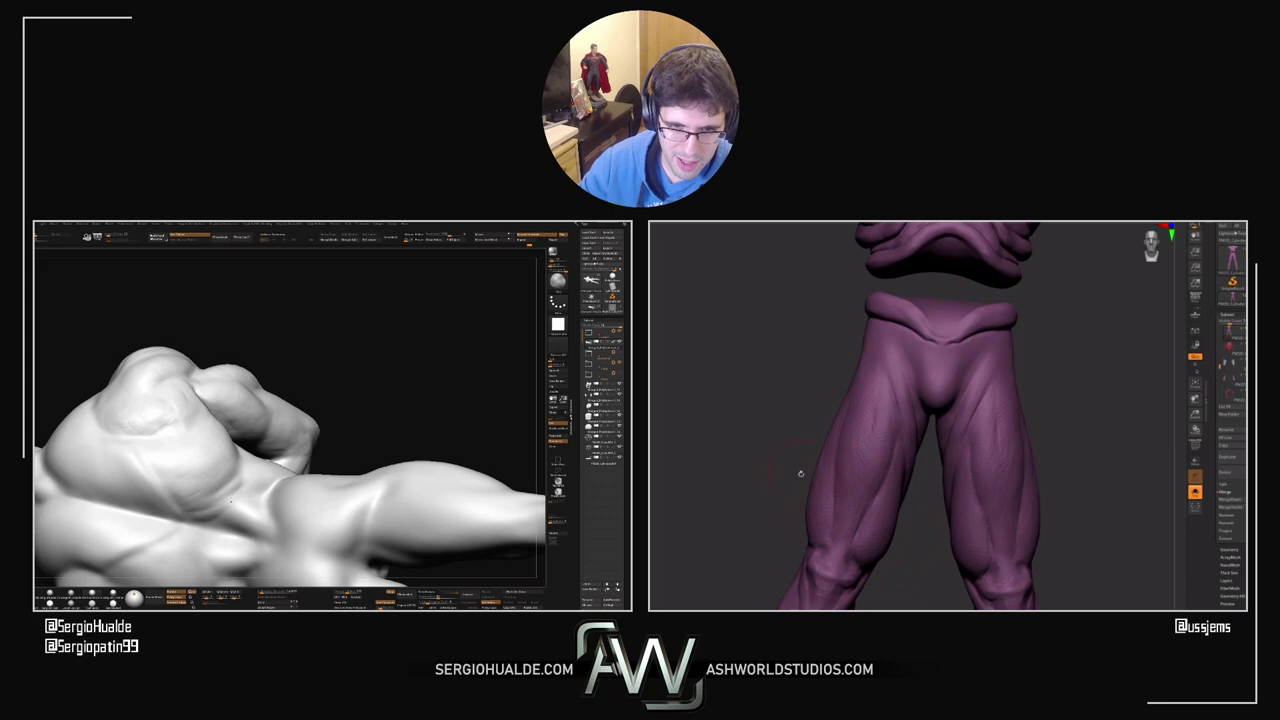
left_click_drag(801, 474, 833, 482)
right_click_drag(247, 513, 238, 487)
left_click_drag(803, 463, 831, 463)
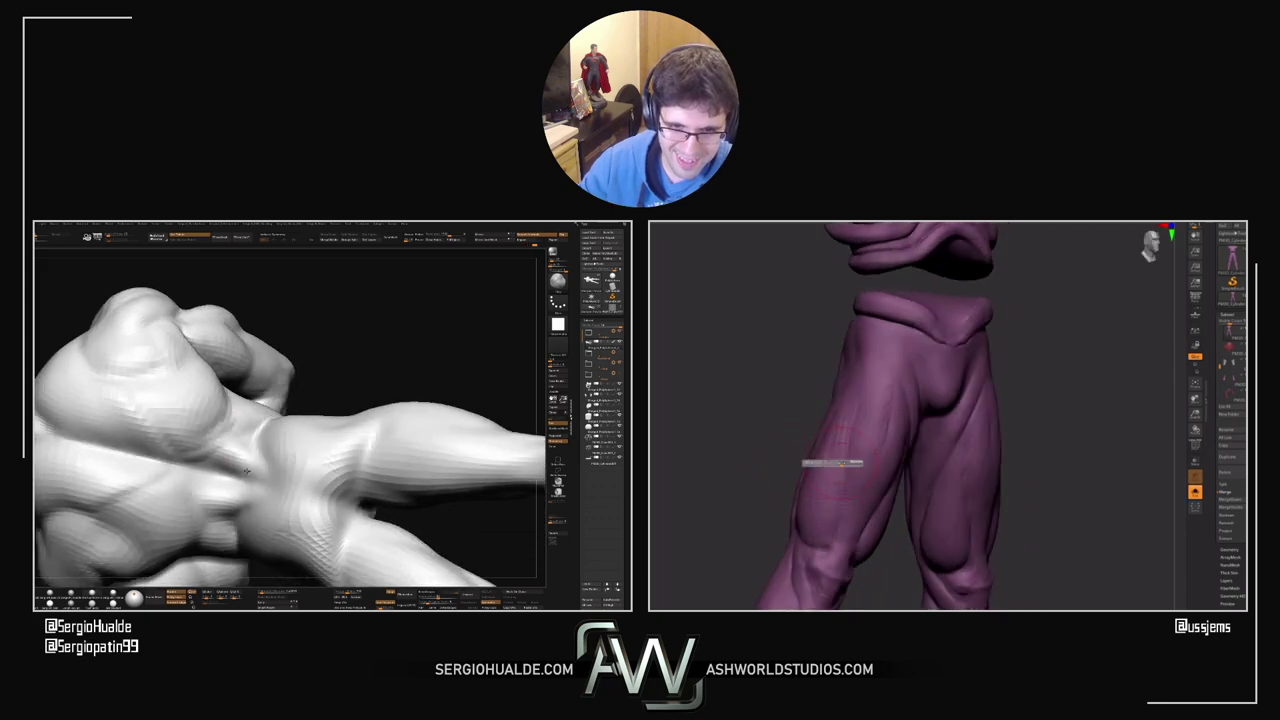
Step: Sculpt the flank between the lat and hip of the crossed-arm figure, and refine the purple figure's lower thigh
right_click_drag(238, 487, 228, 470)
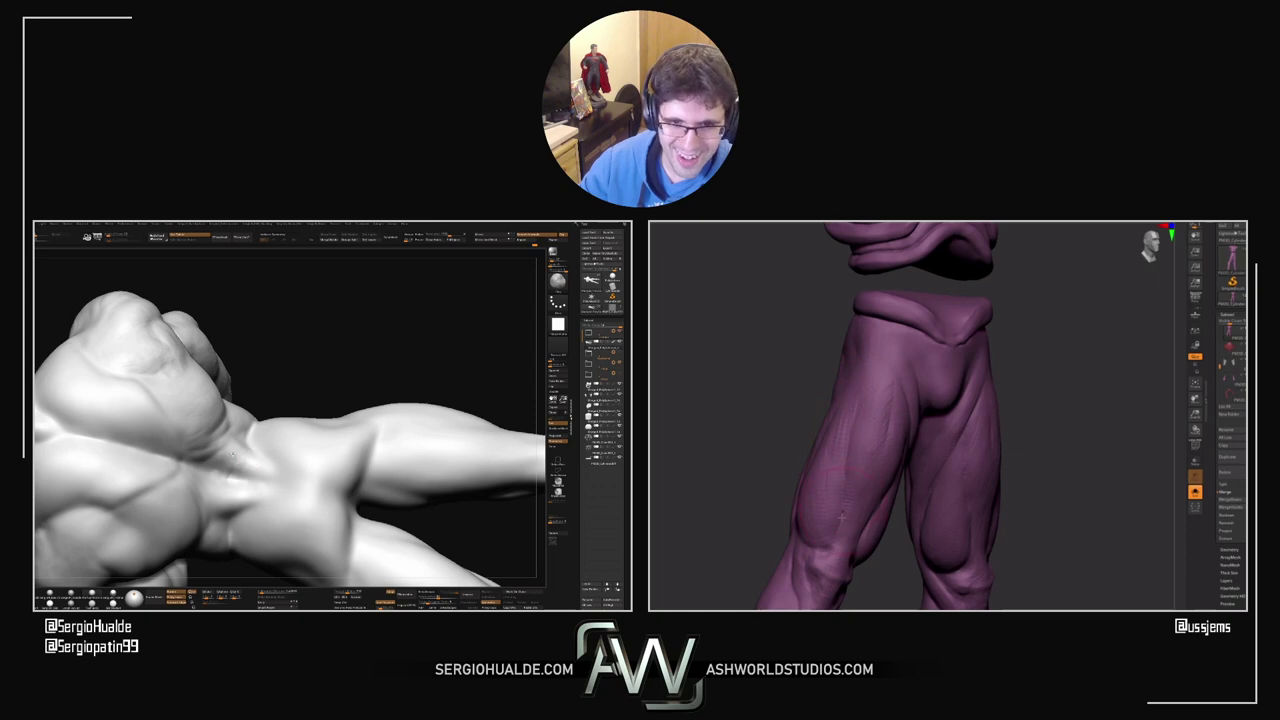
right_click_drag(248, 457, 244, 480)
left_click_drag(887, 548, 912, 545)
right_click_drag(244, 480, 243, 486)
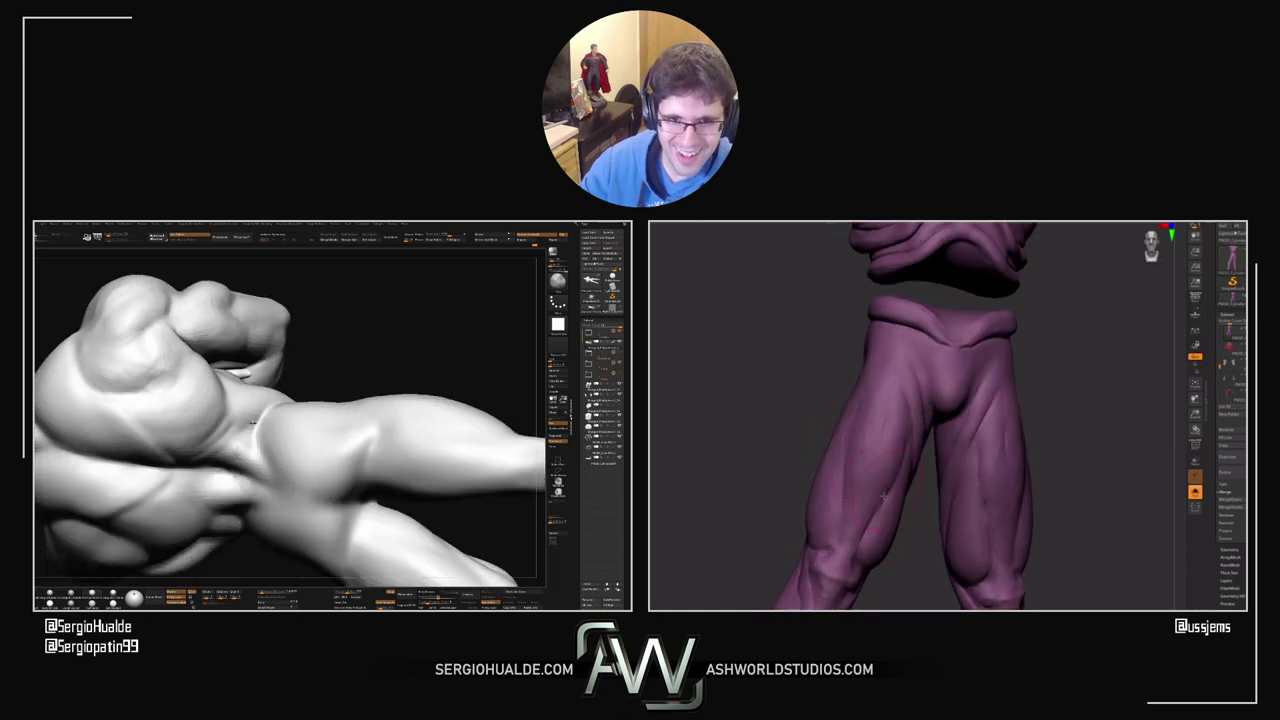
left_click_drag(880, 486, 893, 528)
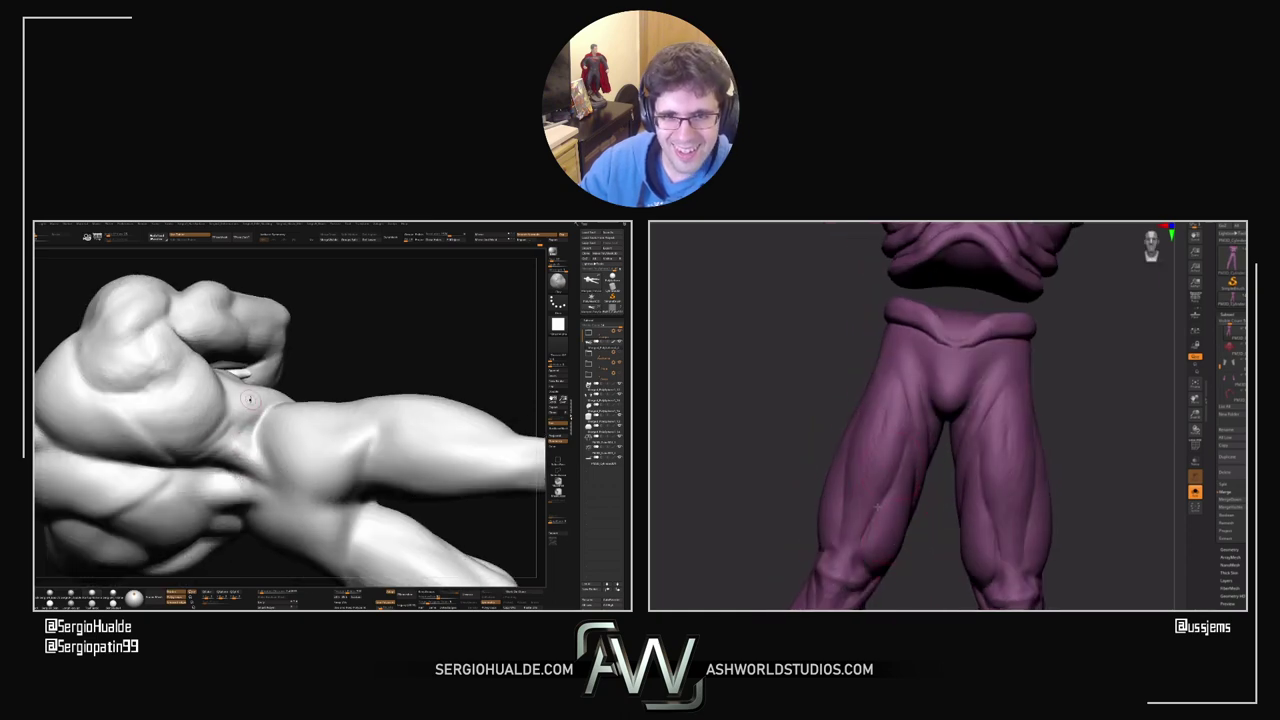
right_click_drag(249, 400, 267, 424)
right_click(267, 428)
left_click_drag(279, 410, 273, 410)
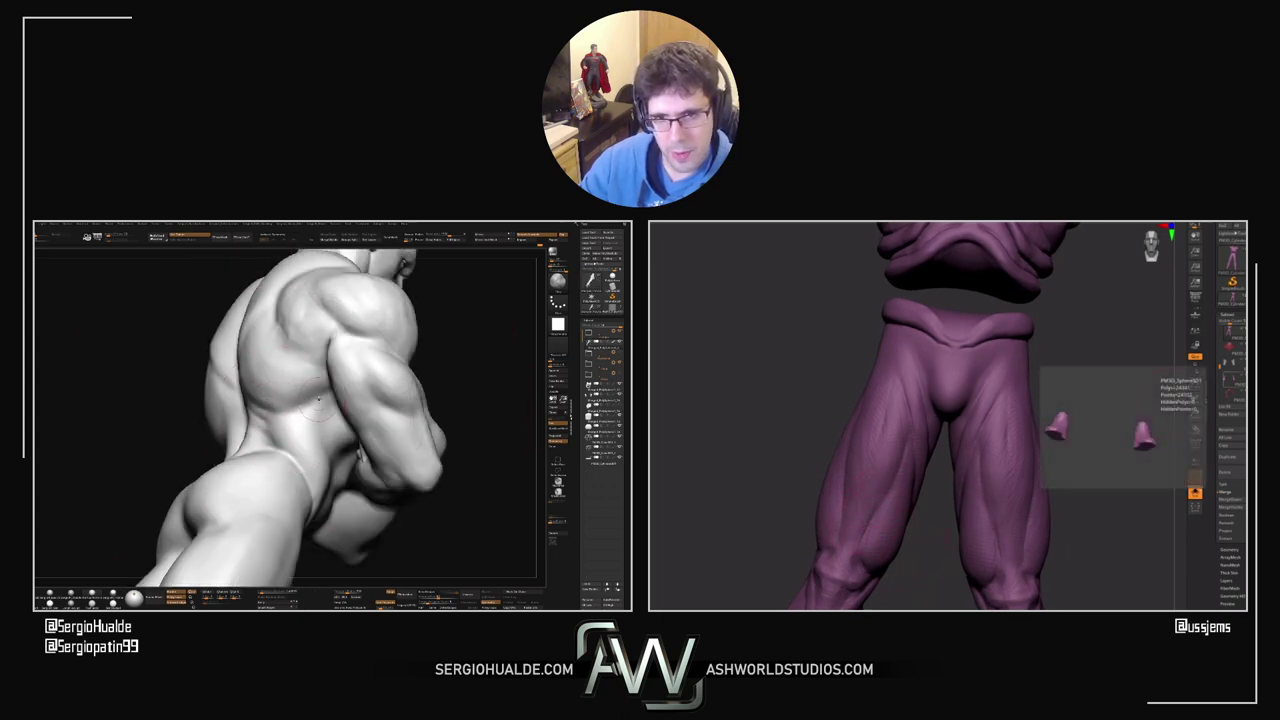
Step: Refine the crossed-arm figure's trapezius, spine groove and upper back, and touch up the purple figure's kneecap
right_click_drag(300, 440, 246, 442, "ctrl")
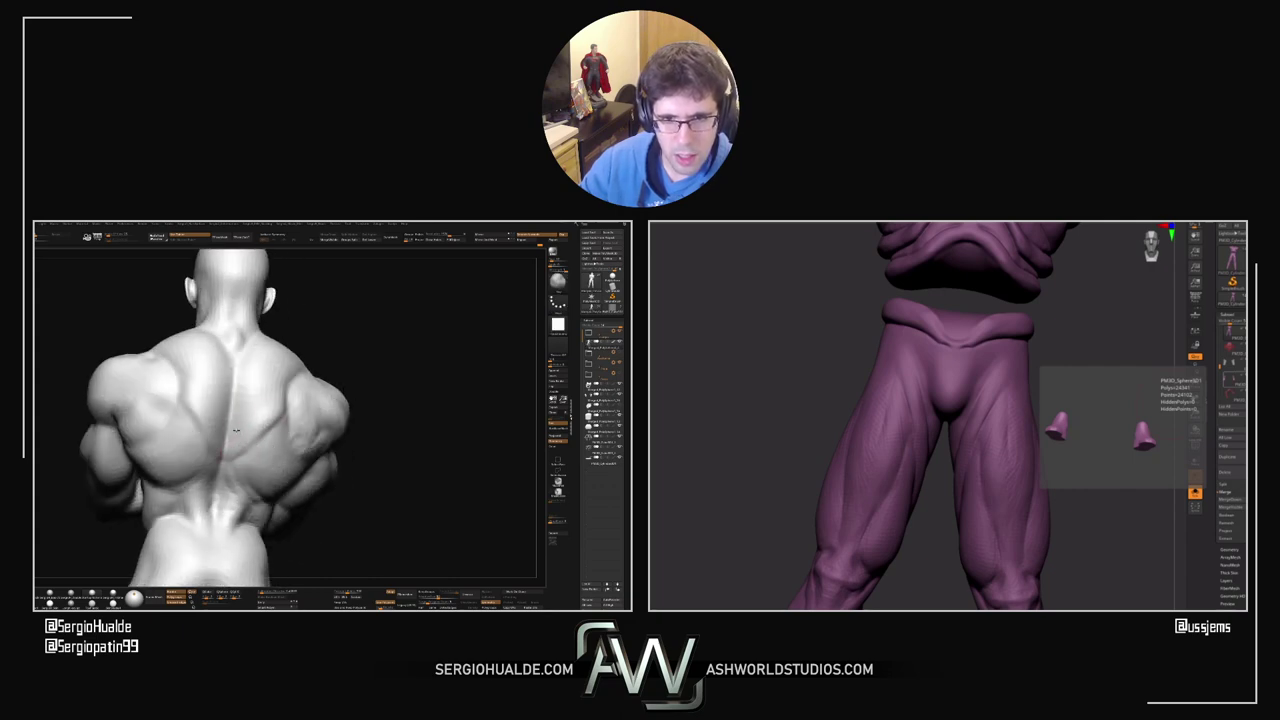
right_click_drag(270, 402, 255, 444)
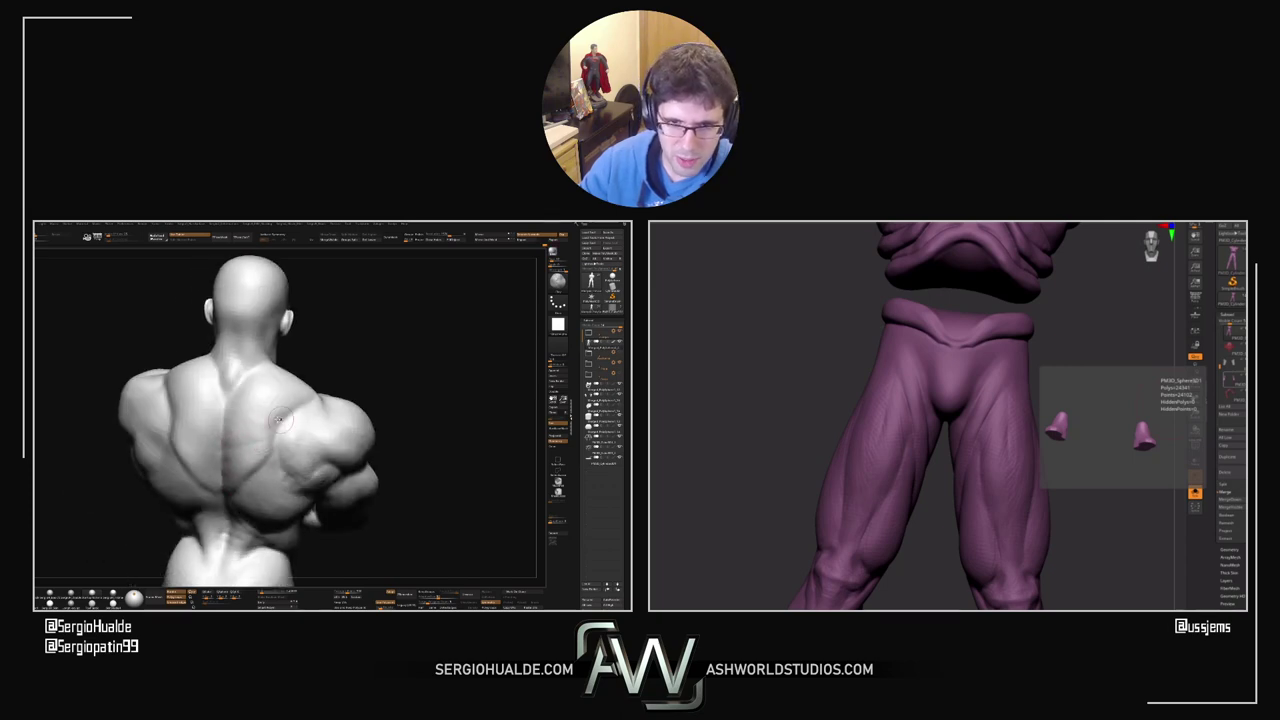
mouse_move(282, 410)
right_mouse_down()
mouse_move(272, 380)
mouse_move(325, 389)
mouse_move(320, 375)
mouse_move(276, 387)
right_mouse_up()
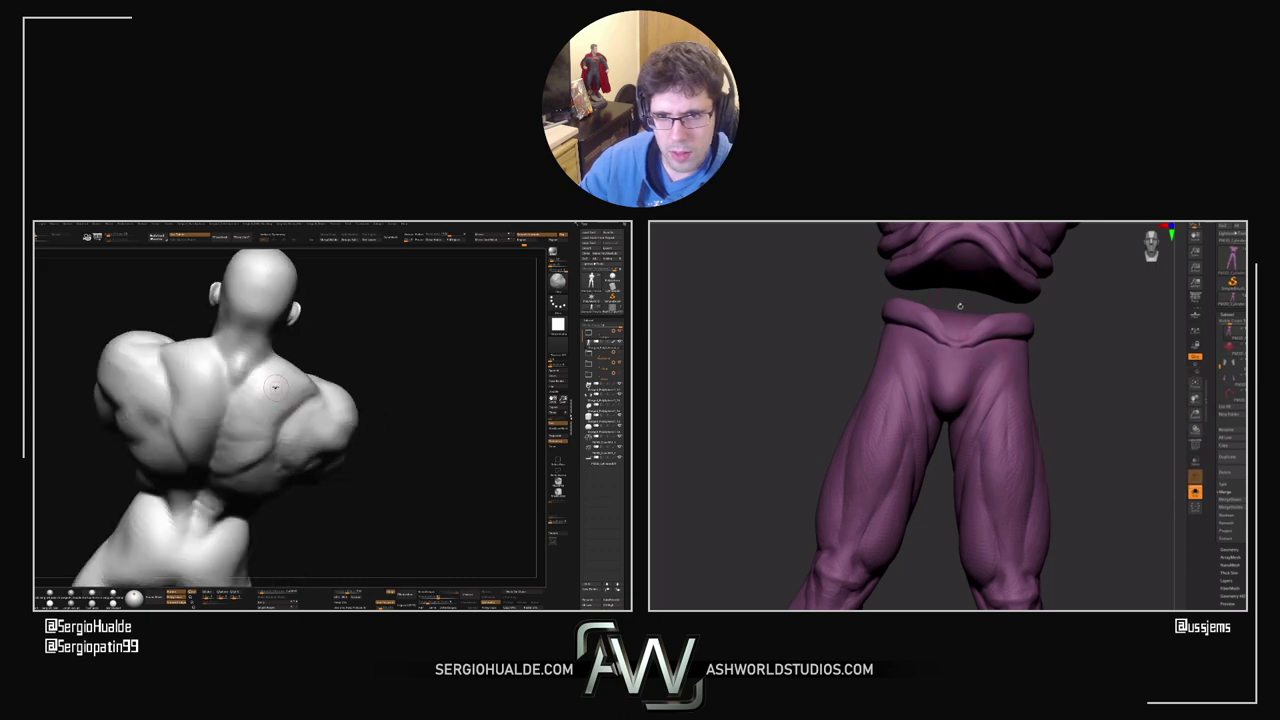
right_click_drag(1125, 344, 1120, 240, "alt")
right_click_drag(903, 400, 872, 425)
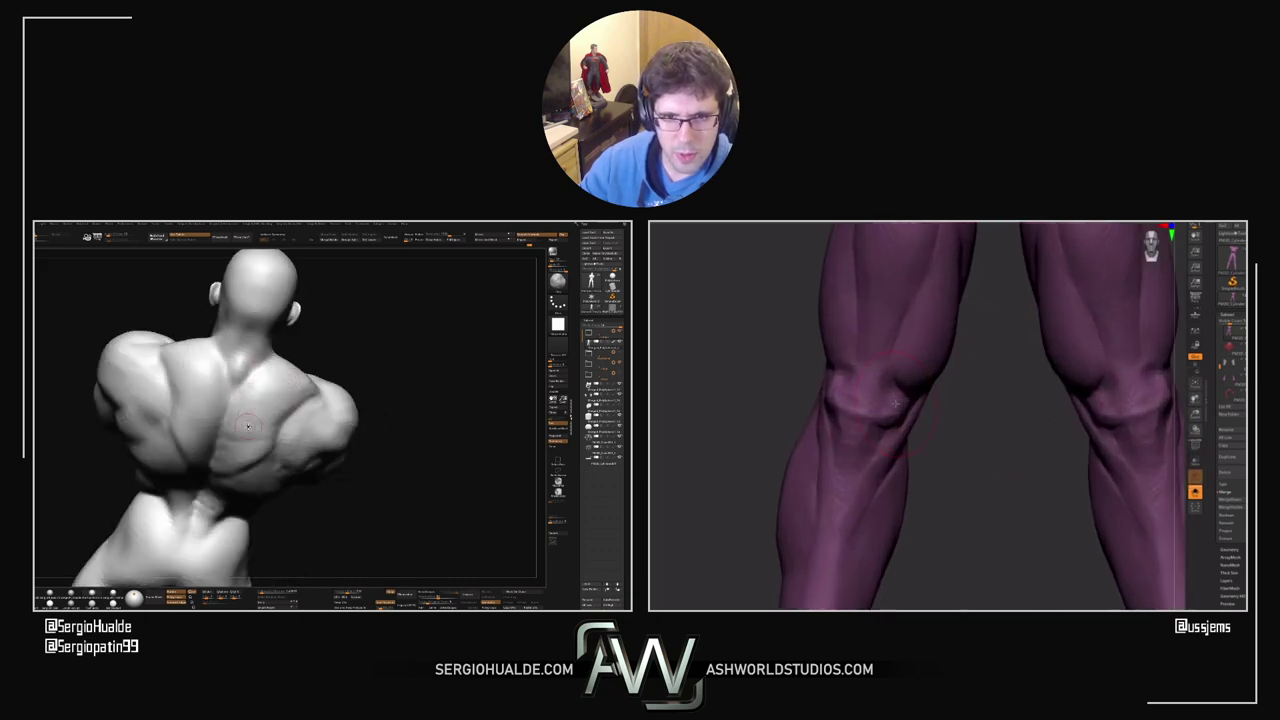
mouse_move(246, 397)
right_mouse_down()
mouse_move(265, 413)
mouse_move(266, 384)
right_mouse_up()
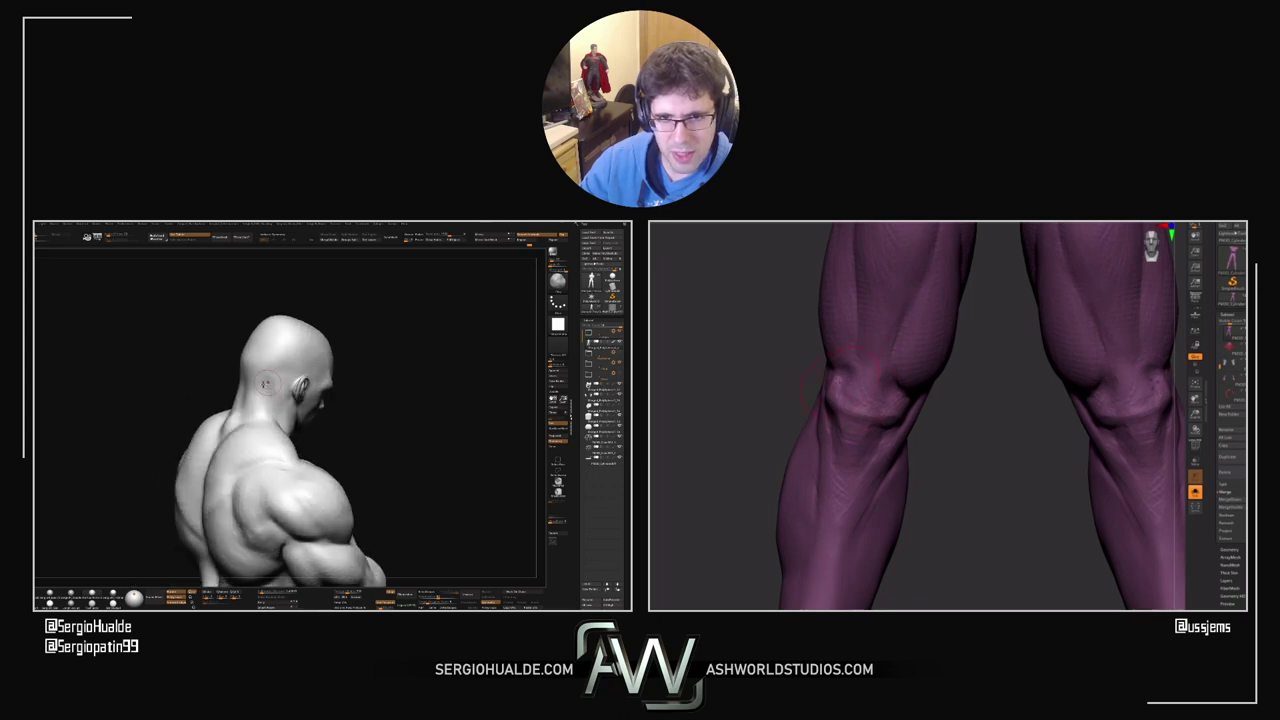
Step: Bring back the armour and hair, and refine the forearm muscles of the bent near arm
right_click_drag(258, 441, 295, 411, "ctrl")
key("alt+s")
right_click_drag(377, 417, 385, 445)
right_click_drag(385, 445, 237, 467, "alt")
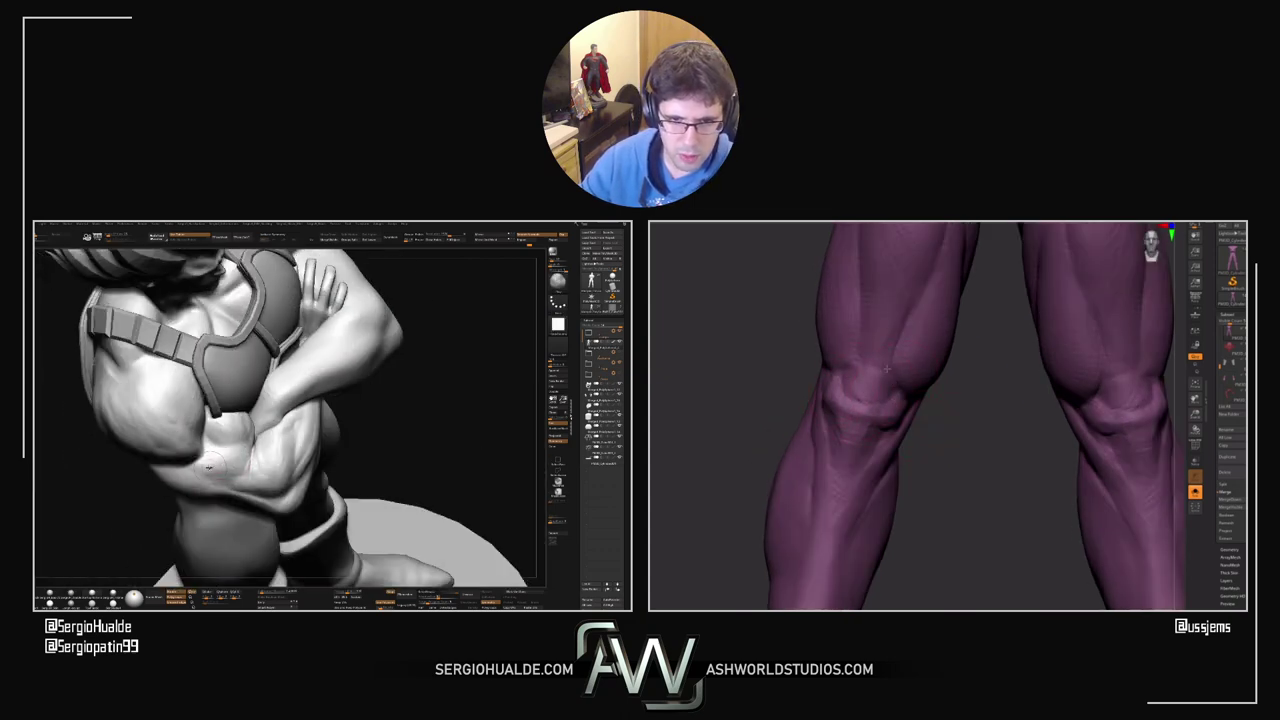
right_click_drag(245, 461, 248, 500)
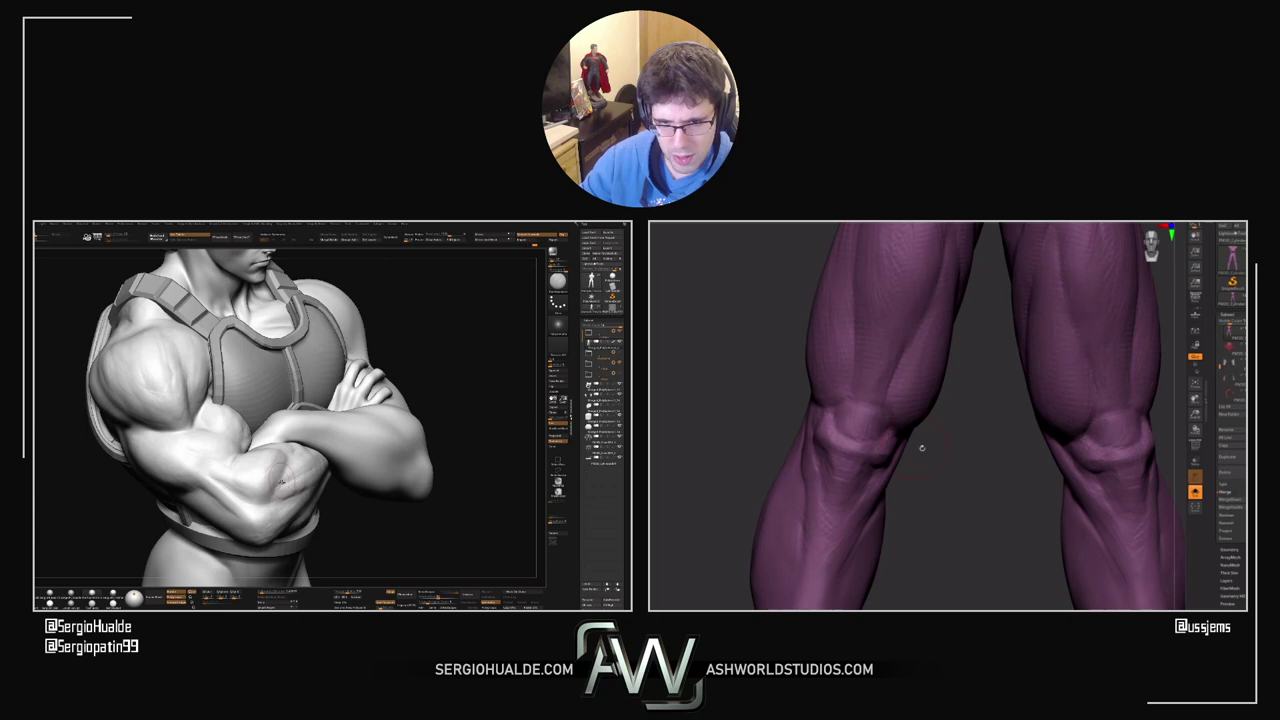
Step: Select the Move brush, and examine the crossed-arm figure's overall proportions from the front and the purple figure's knees and calves
mouse_move(281, 482)
right_mouse_down("ctrl")
mouse_move(272, 467)
mouse_move(295, 480)
mouse_move(281, 470)
mouse_move(293, 438)
mouse_move(311, 450)
mouse_move(285, 457)
mouse_move(277, 486)
mouse_move(277, 446)
mouse_move(231, 435)
mouse_move(273, 465)
mouse_move(276, 488)
right_mouse_up("ctrl")
key("b")
key("m")
key("v")
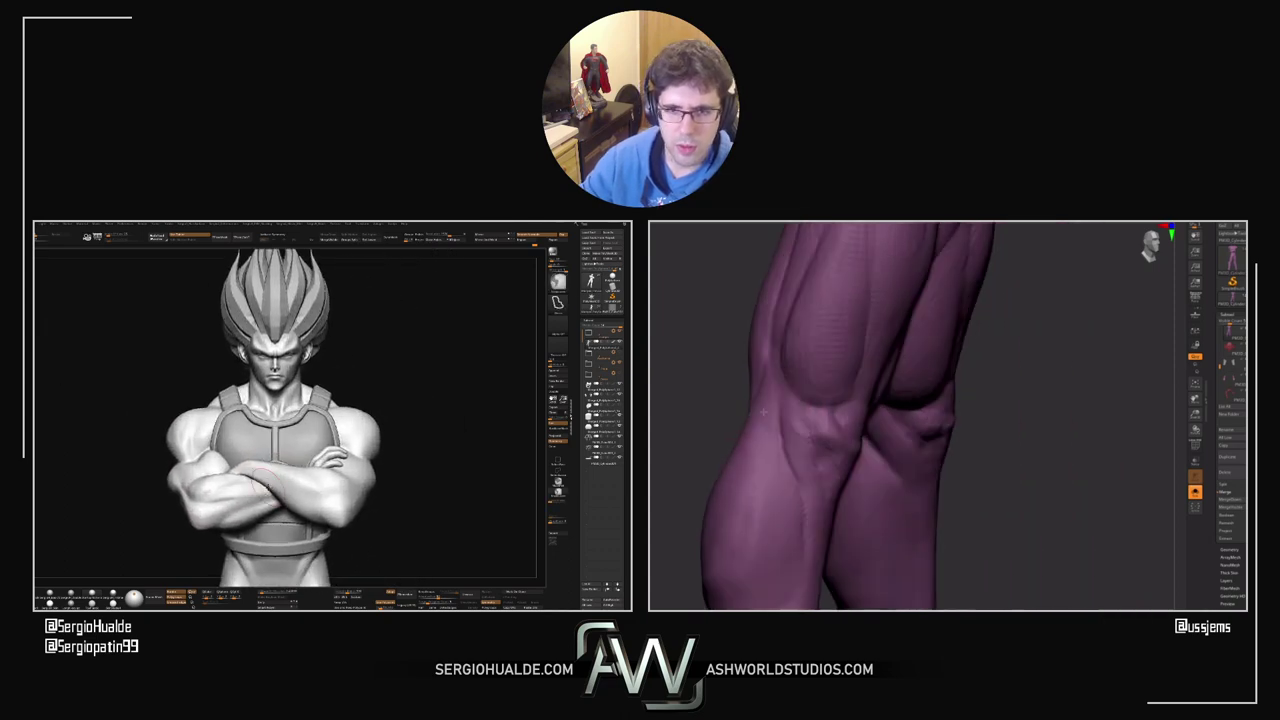
mouse_move(403, 437)
right_mouse_down()
mouse_move(413, 460)
mouse_move(386, 446)
mouse_move(373, 389)
mouse_move(390, 415)
right_mouse_up()
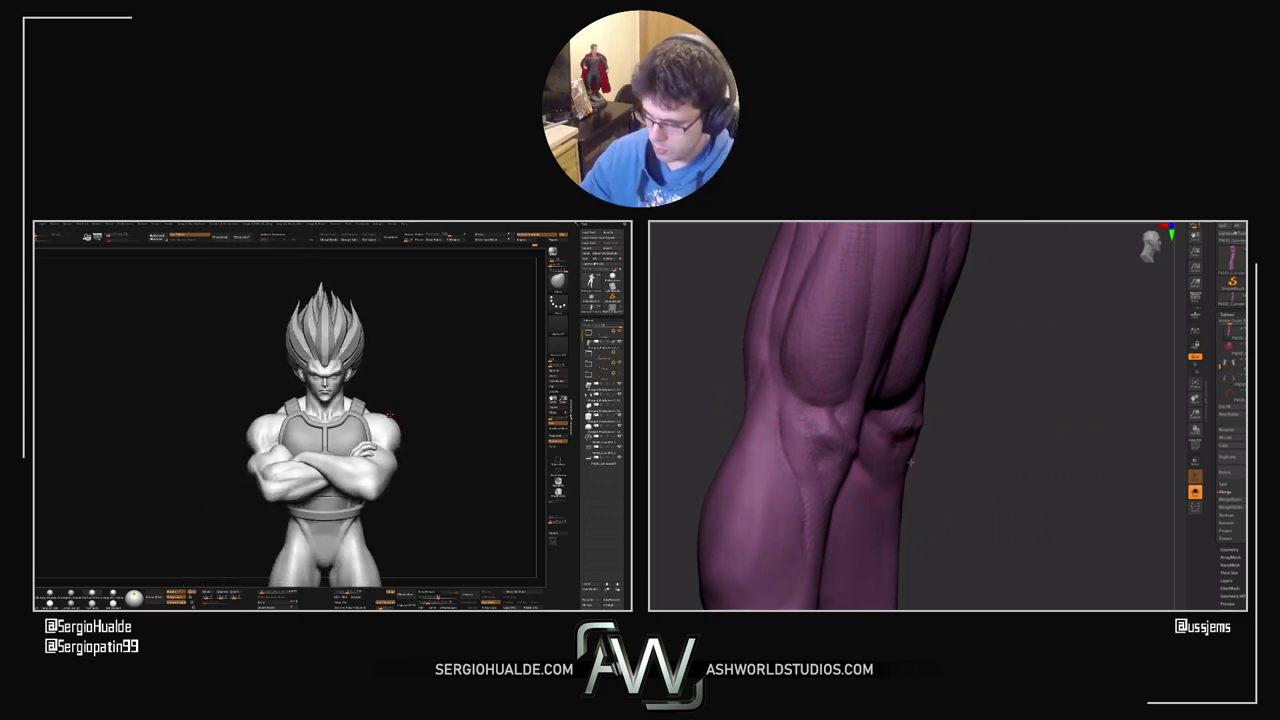
right_click_drag(910, 461, 843, 457)
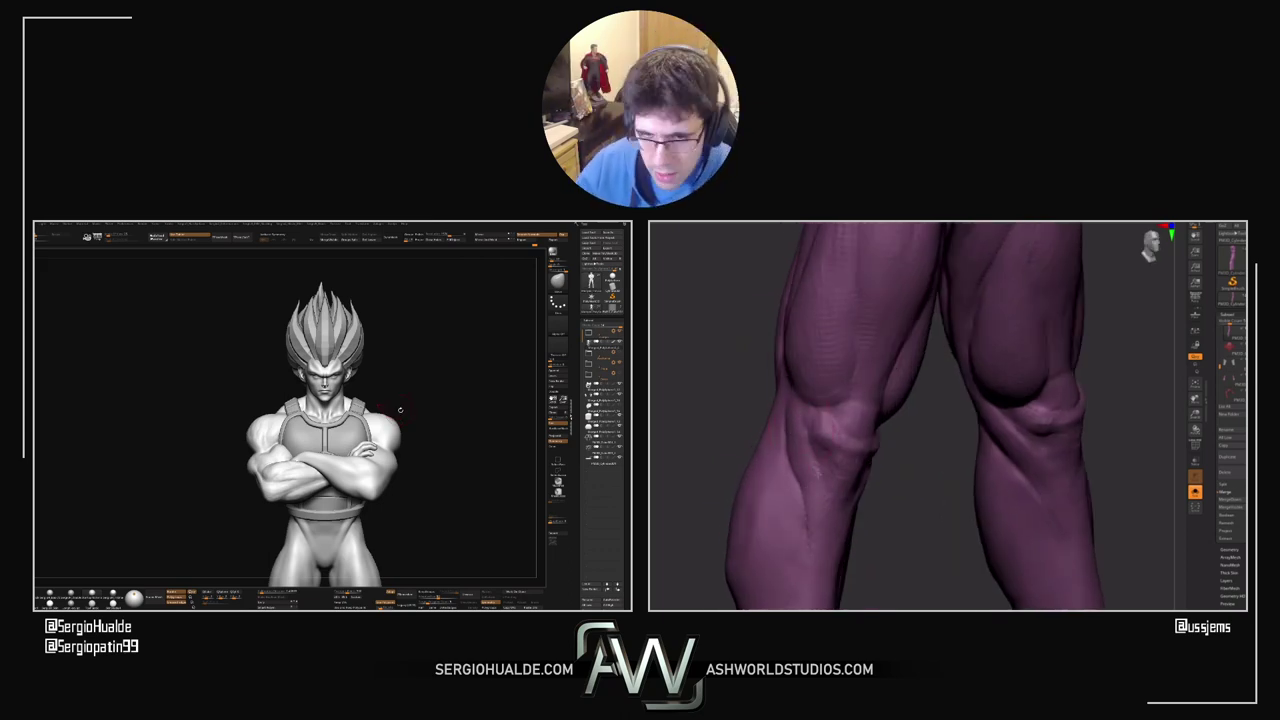
mouse_move(400, 410)
right_mouse_down()
mouse_move(478, 410)
mouse_move(400, 411)
right_mouse_up()
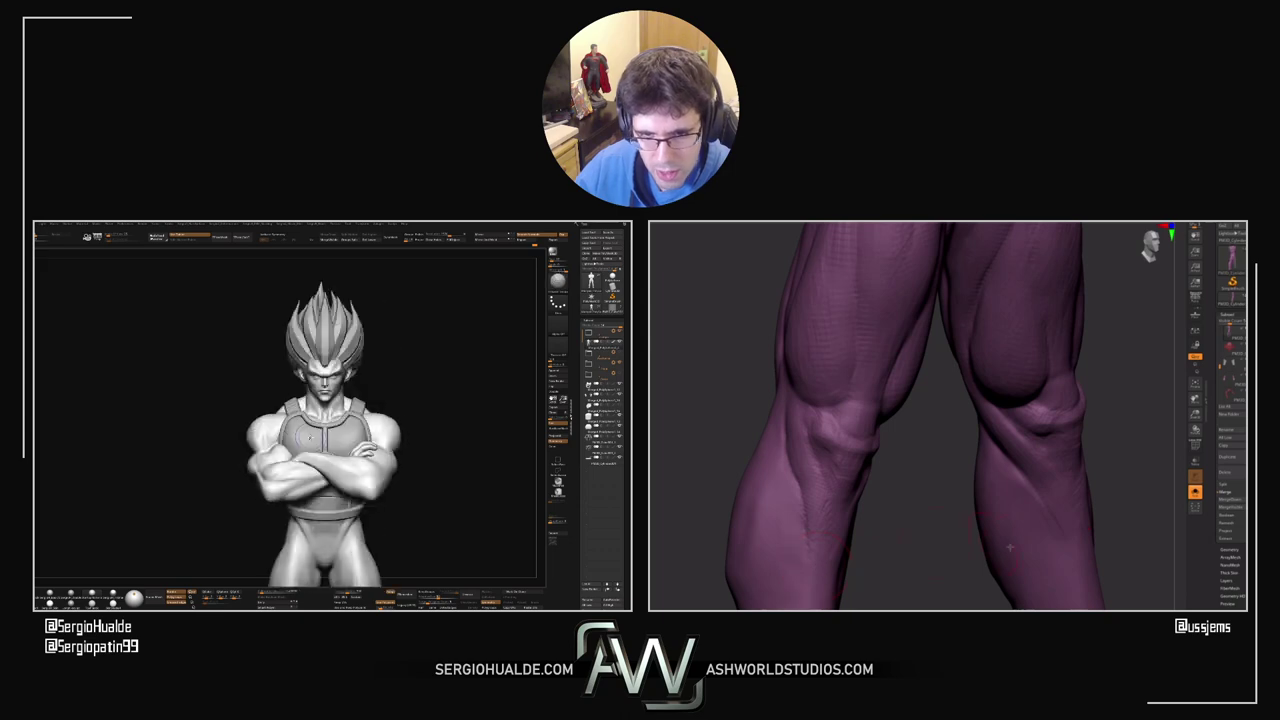
mouse_move(310, 437)
right_mouse_down("alt")
mouse_move(252, 430)
mouse_move(284, 420)
mouse_move(332, 455)
mouse_move(383, 436)
mouse_move(312, 444)
right_mouse_up("alt")
right_click_drag(312, 444, 416, 438)
right_click_drag(961, 465, 932, 465, "ctrl")
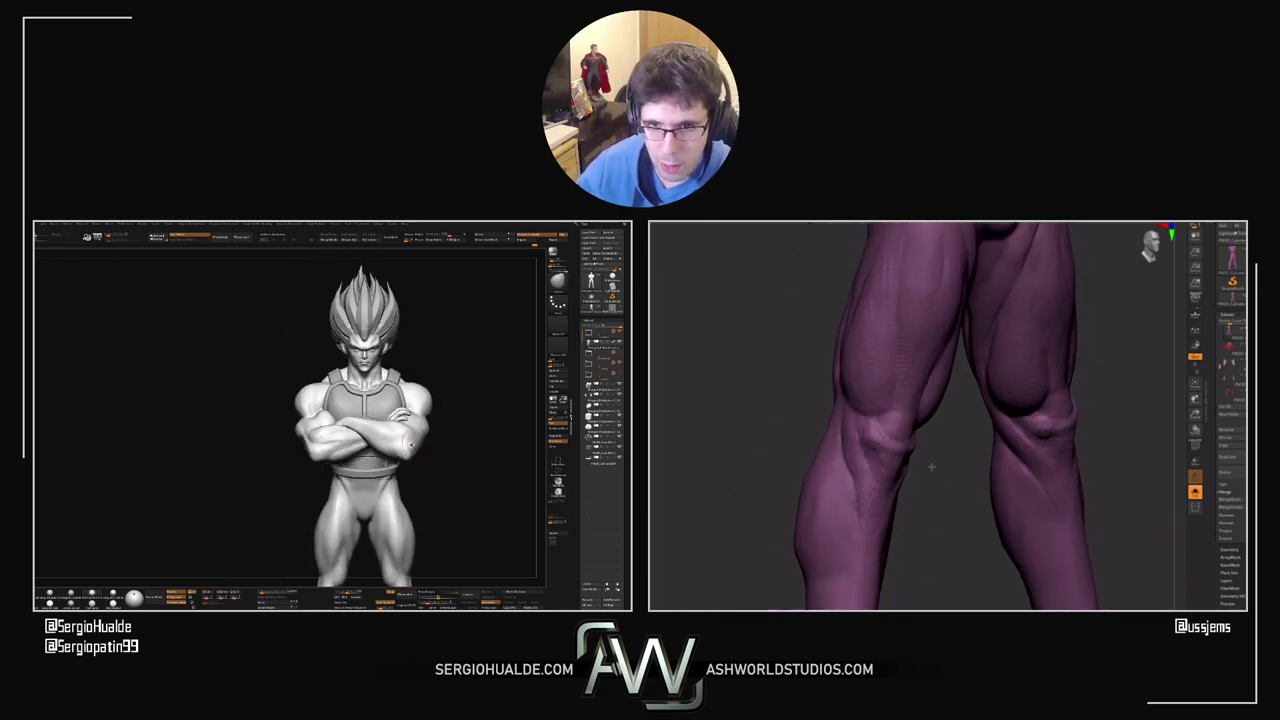
right_click_drag(416, 438, 335, 430, "alt")
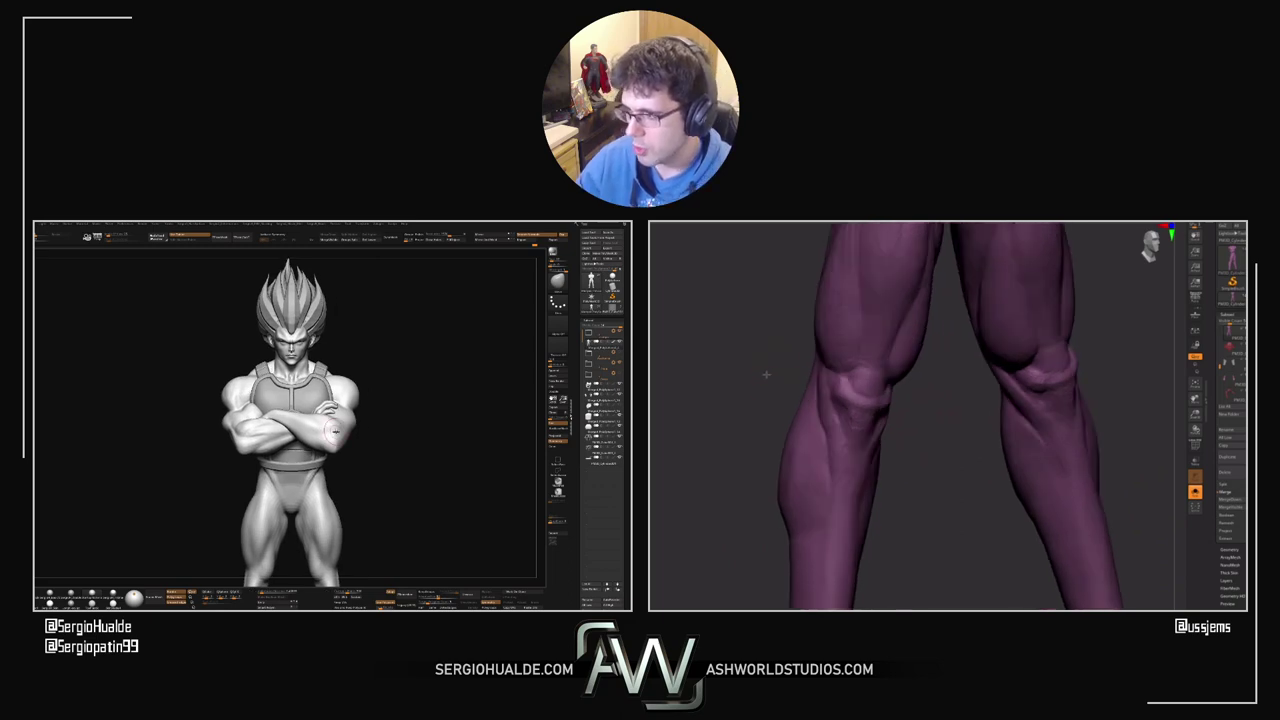
right_click_drag(330, 429, 354, 437, "alt")
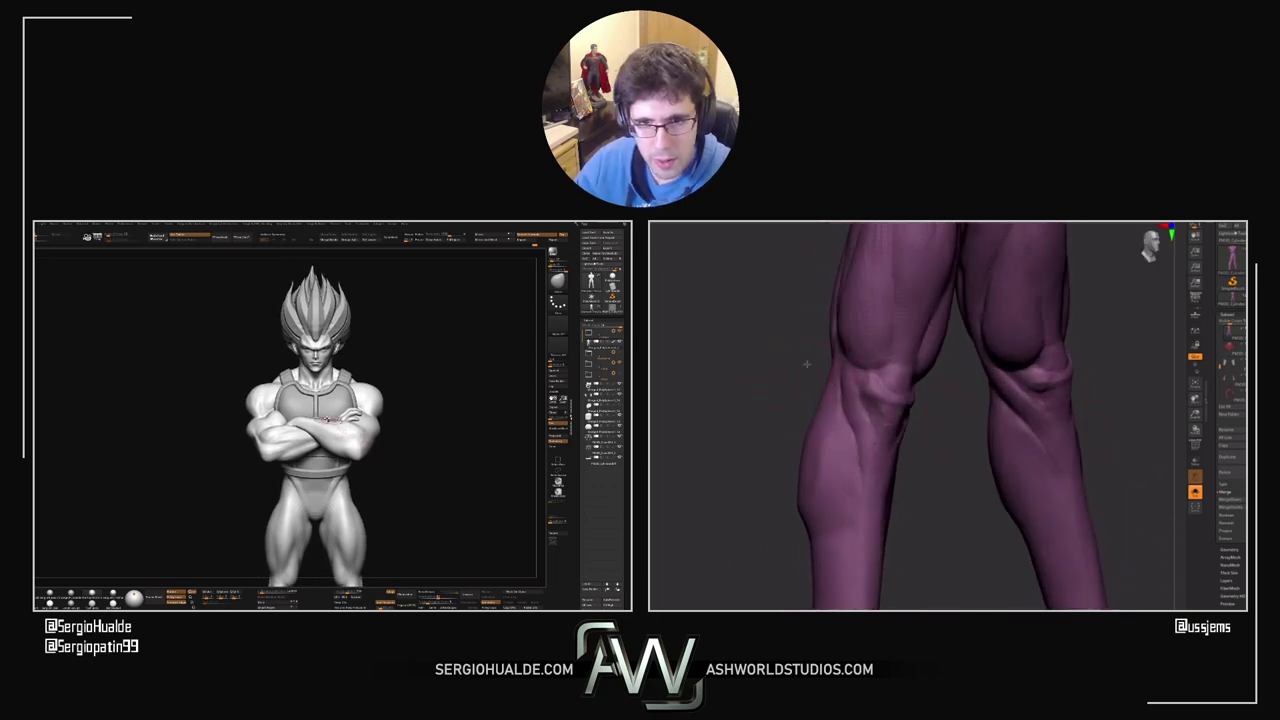
left_click_drag(935, 382, 930, 392)
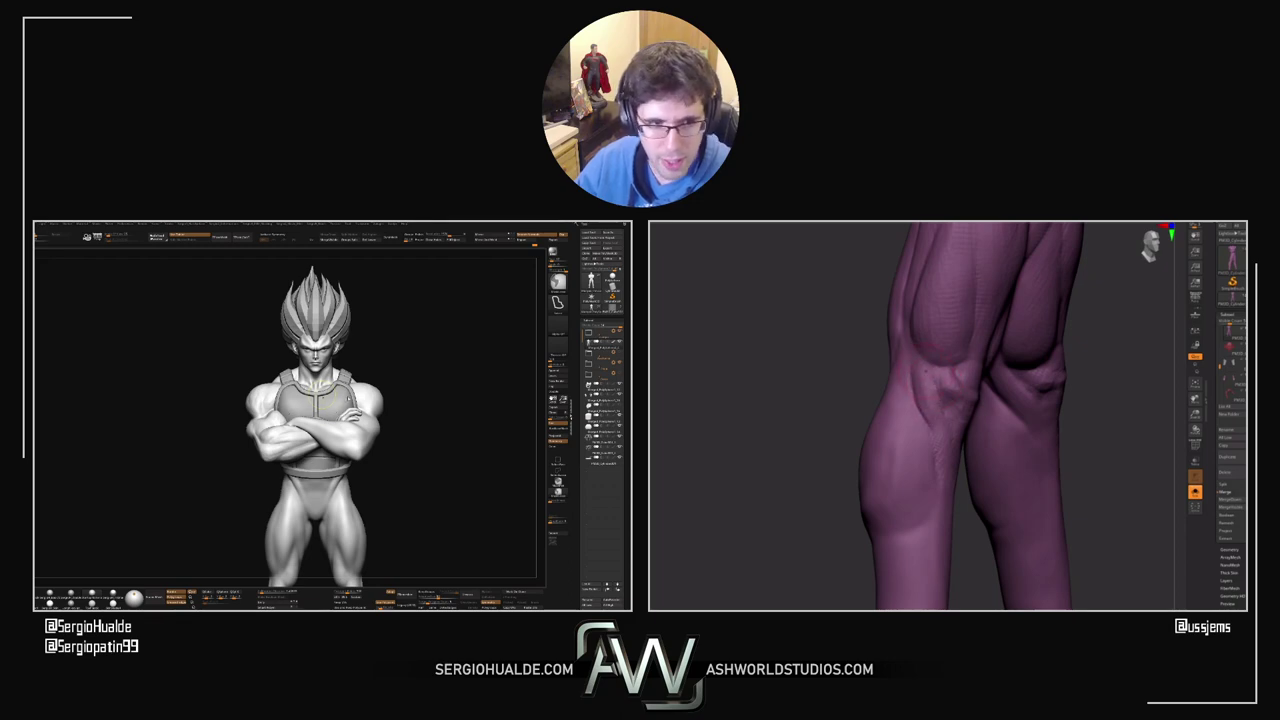
left_click_drag(871, 357, 854, 349)
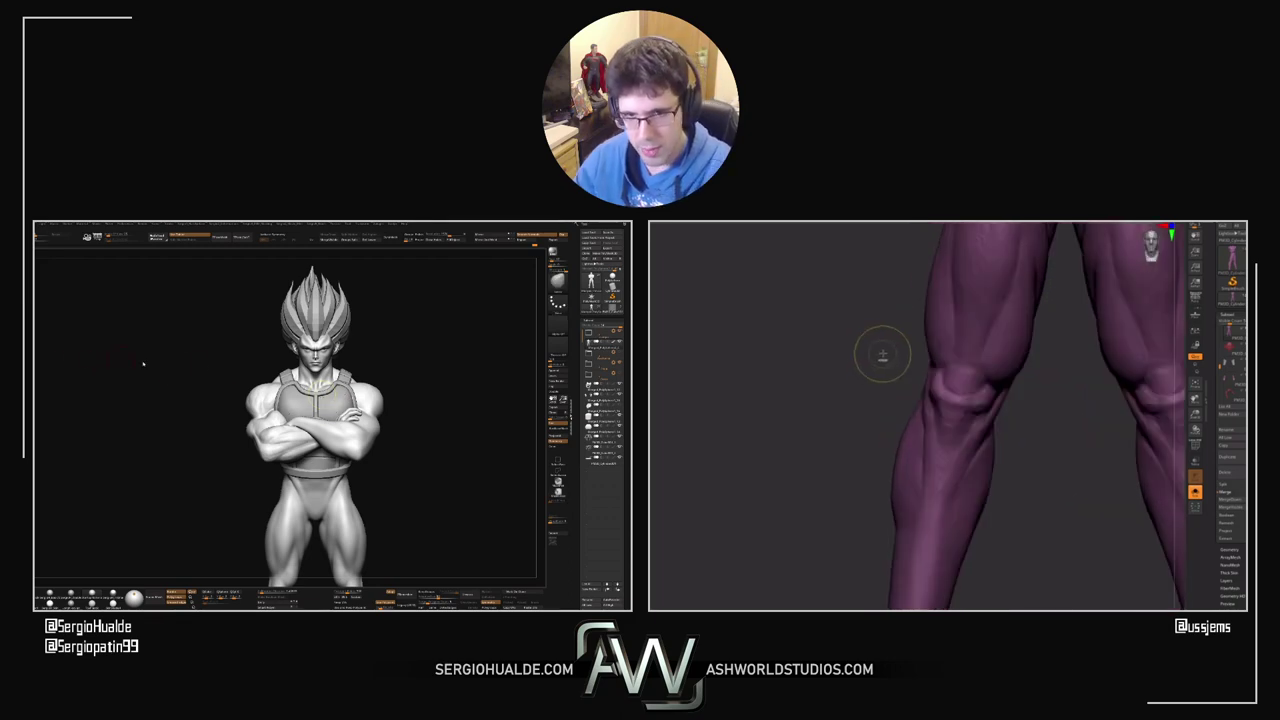
Step: Leave solo mode on the purple figure to bring back its head, torso, arms and boots
key("space")
left_click_drag(878, 362, 757, 511)
key("alt+s")
left_click_drag(1038, 486, 998, 499, "alt")
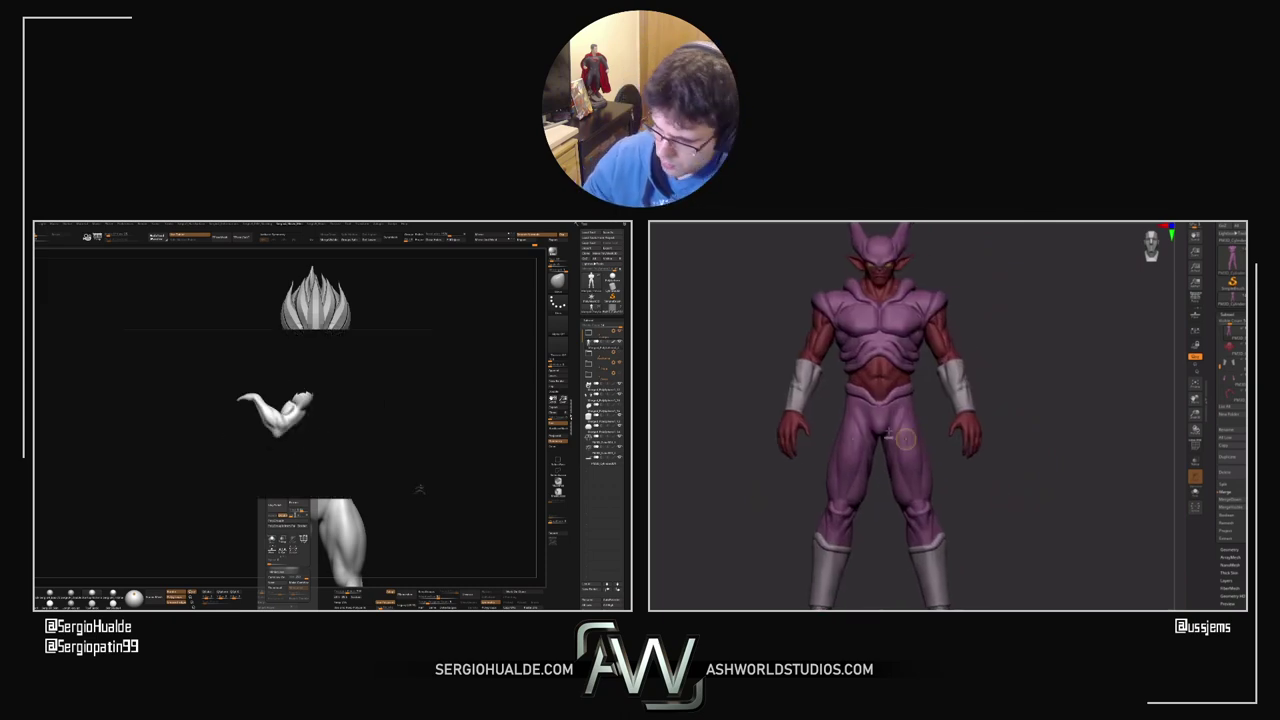
Step: Examine the purple figure's pelvis and upper thighs from the front and from a three-quarter angle
scroll(906, 439, "up", 3)
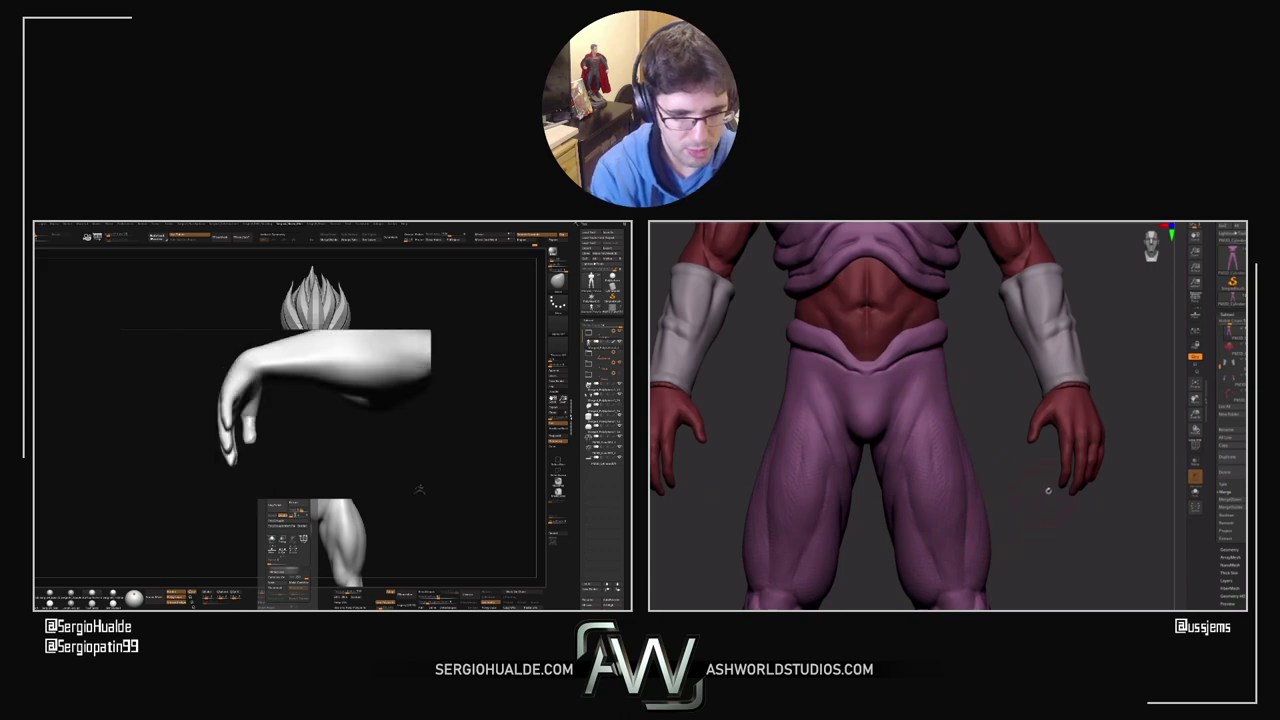
scroll(930, 505, "down", 4)
scroll(930, 385, "up", 4)
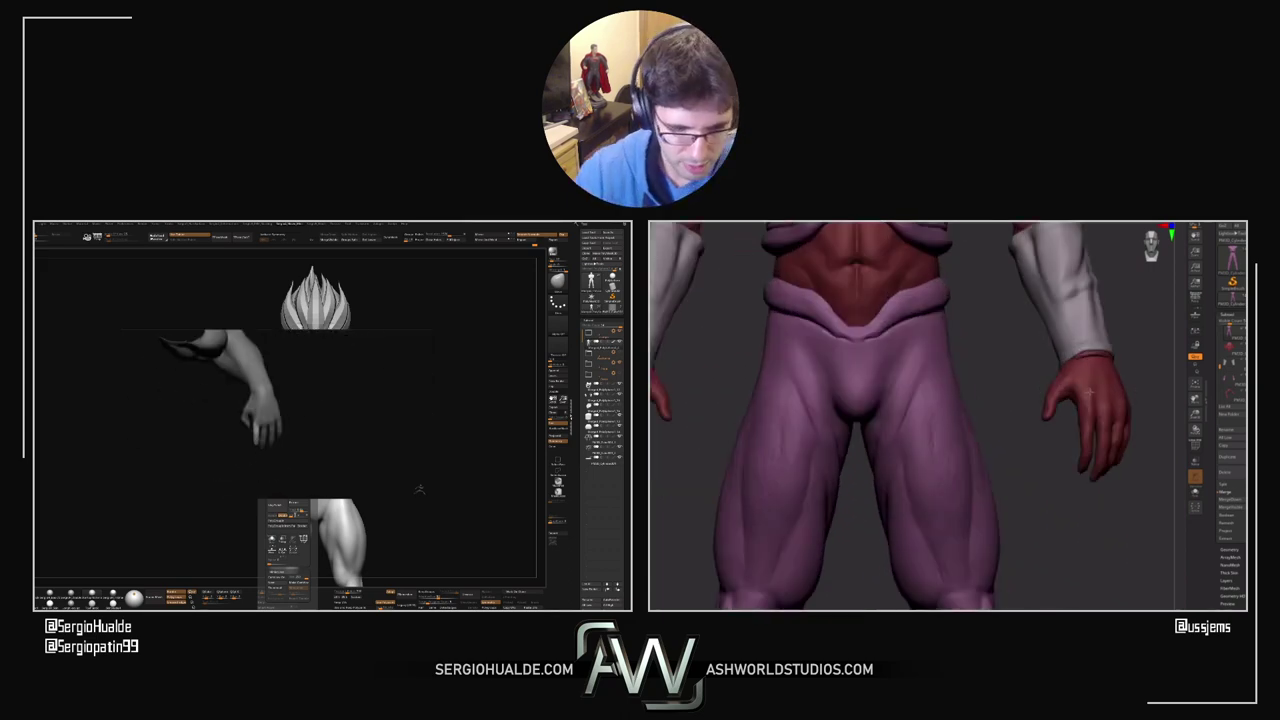
scroll(878, 415, "up", 2)
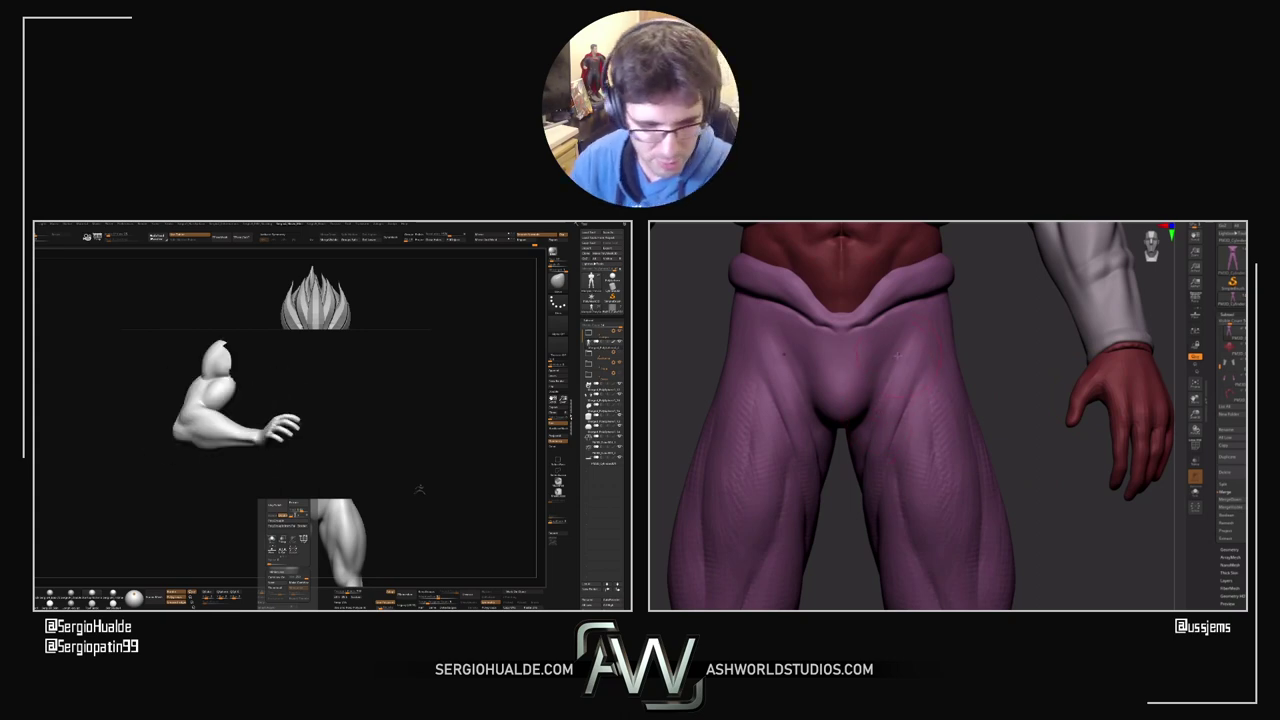
left_click_drag(850, 517, 868, 515)
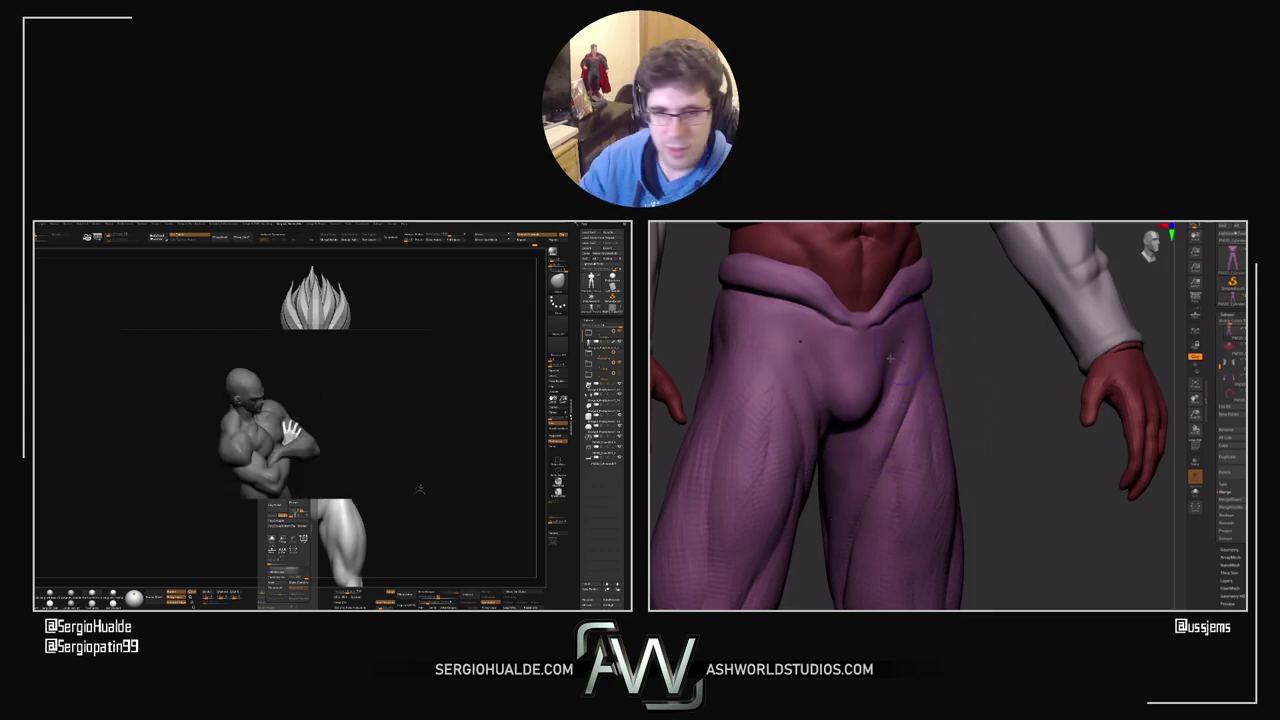
right_click_drag(890, 357, 939, 319)
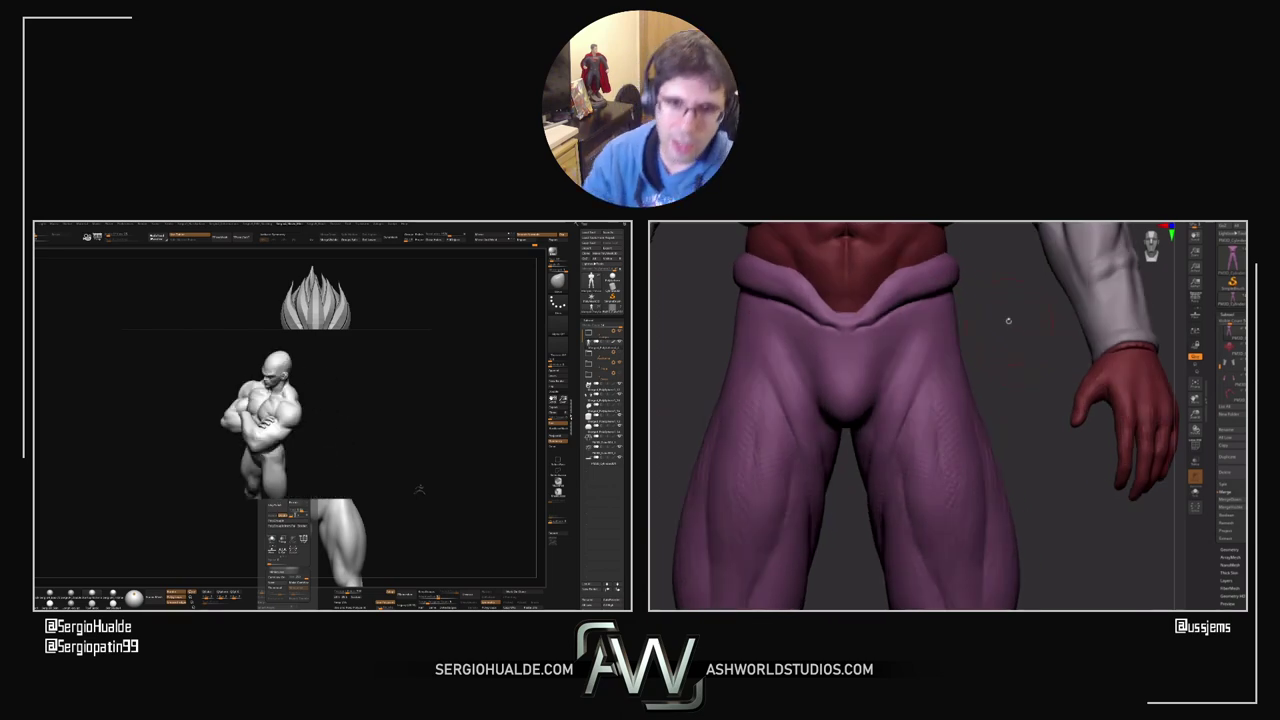
Step: Frame the whole purple figure and save its file under the suggested name
key("f")
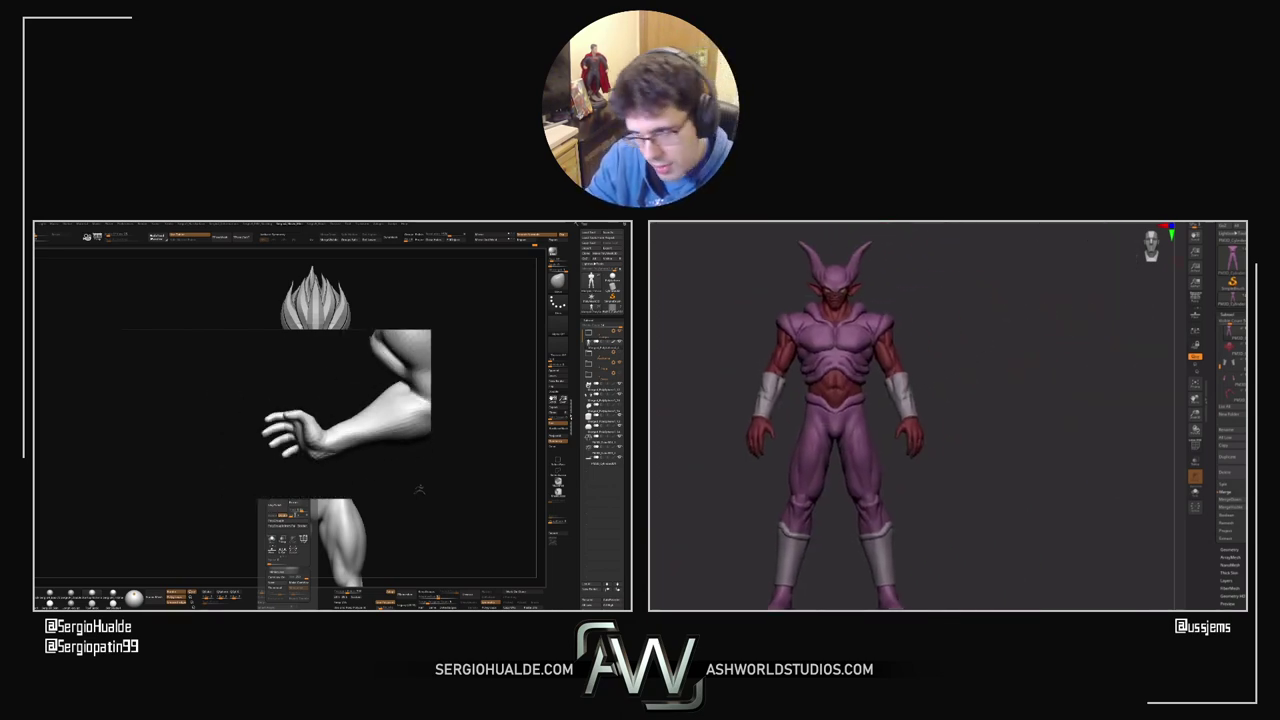
key("ctrl+s")
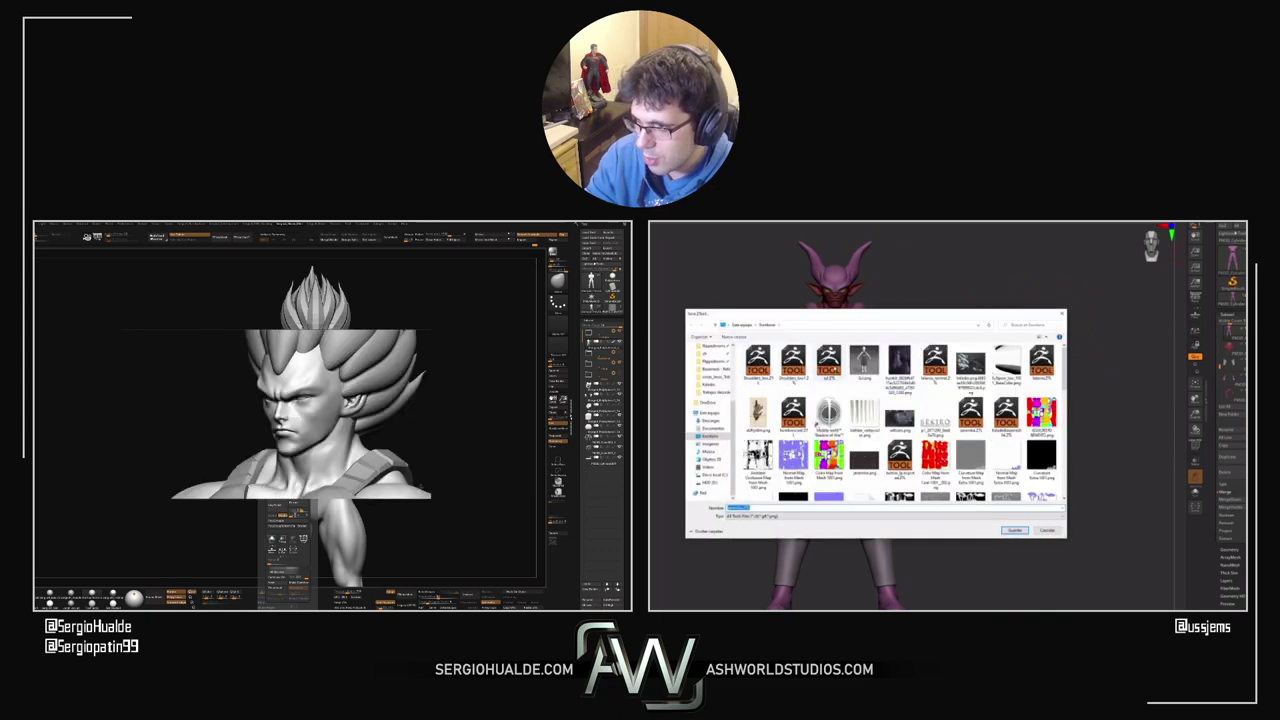
left_click(1014, 530)
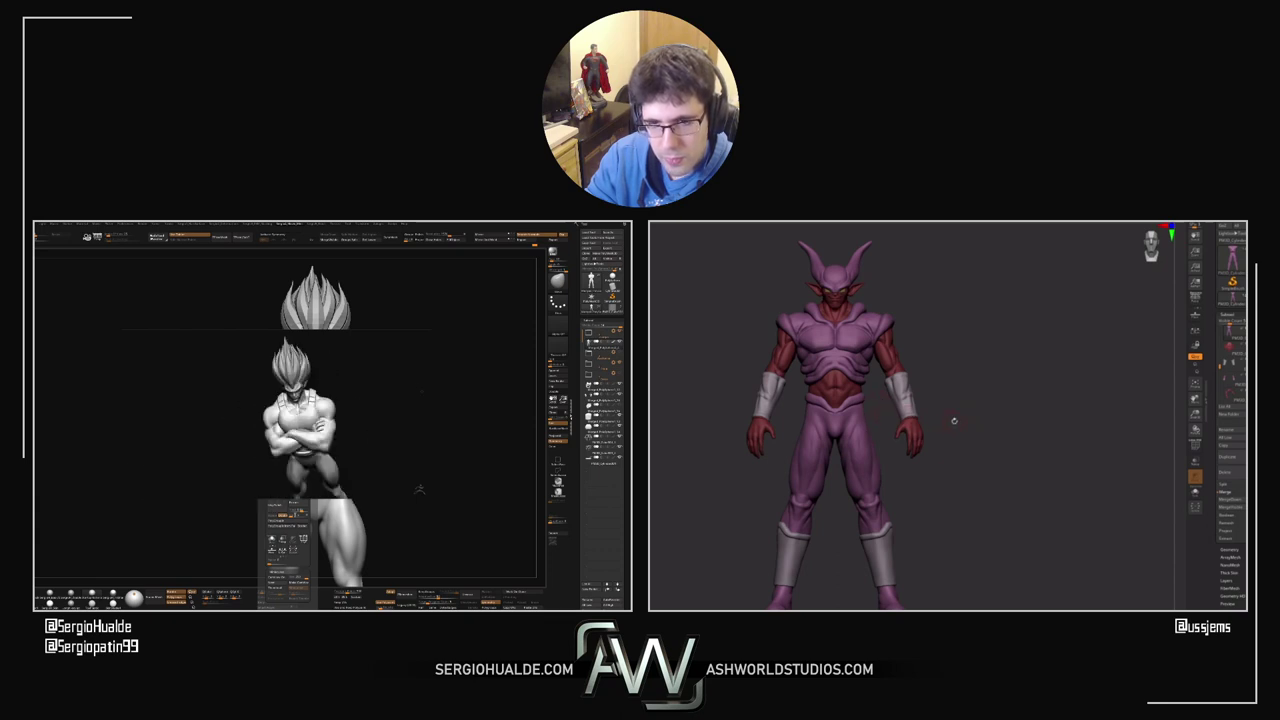
mouse_move(952, 420)
left_mouse_down()
mouse_move(862, 433)
mouse_move(894, 421)
left_mouse_up()
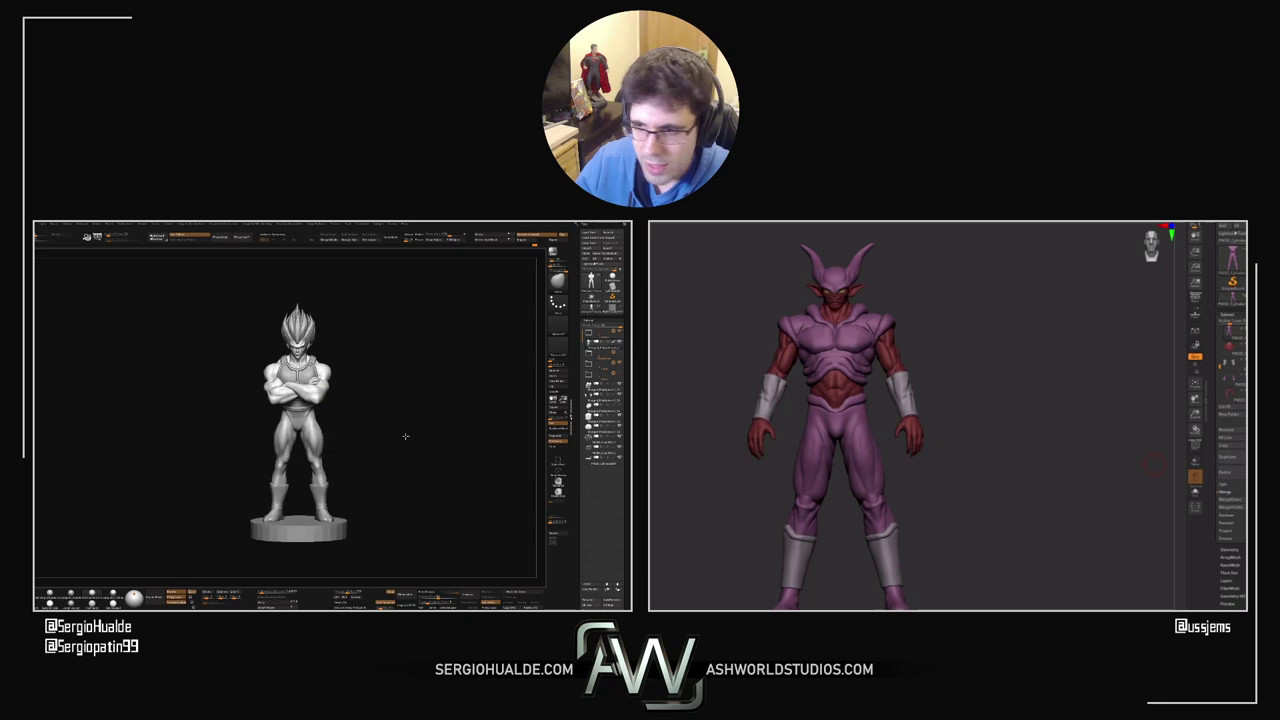
Step: Leave the full-screen view of the shared sculpt in the Discord call and restore it
key("Escape")
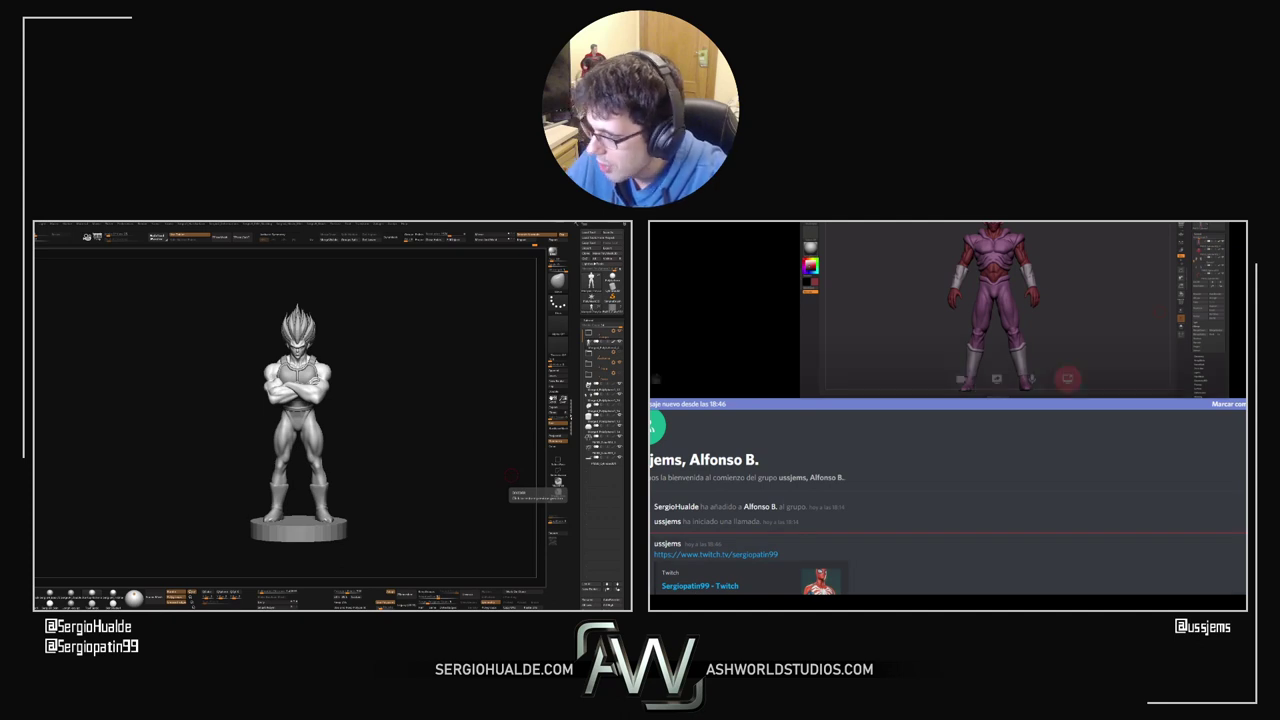
left_click(1240, 377)
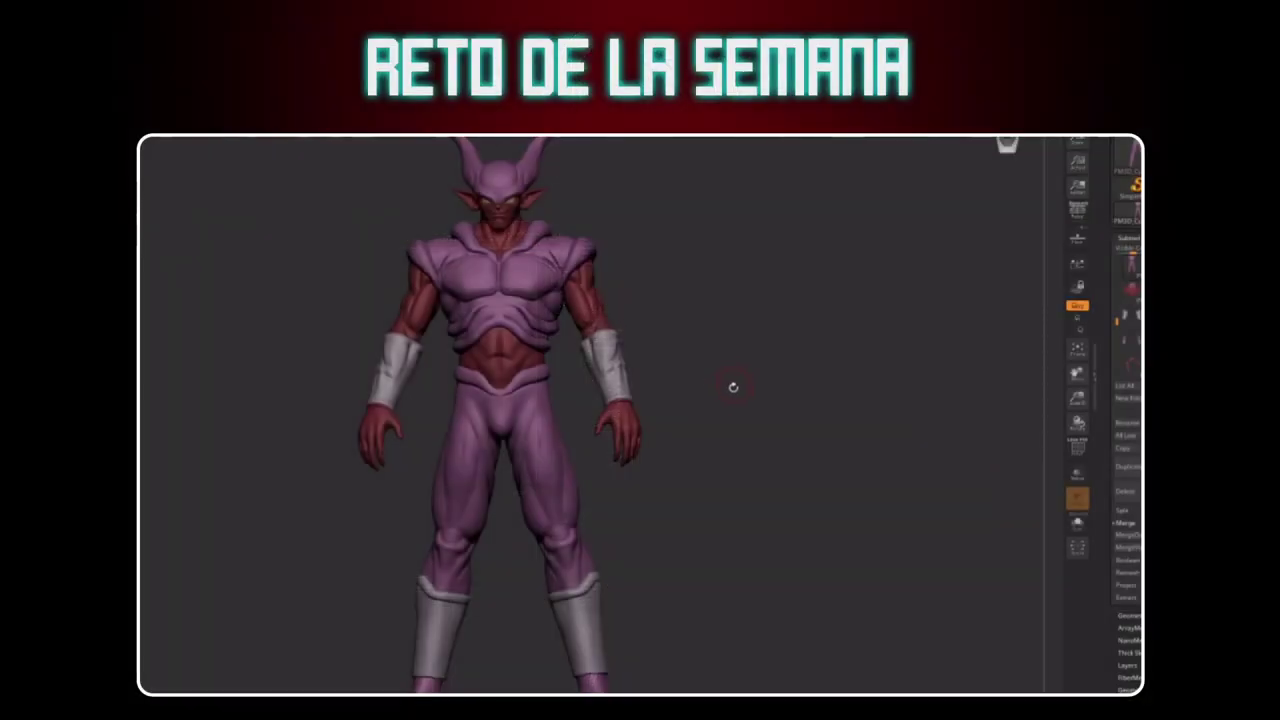
left_click_drag(728, 387, 826, 397, "alt")
key("shift+s")
key("shift+s")
left_click_drag(921, 398, 879, 394)
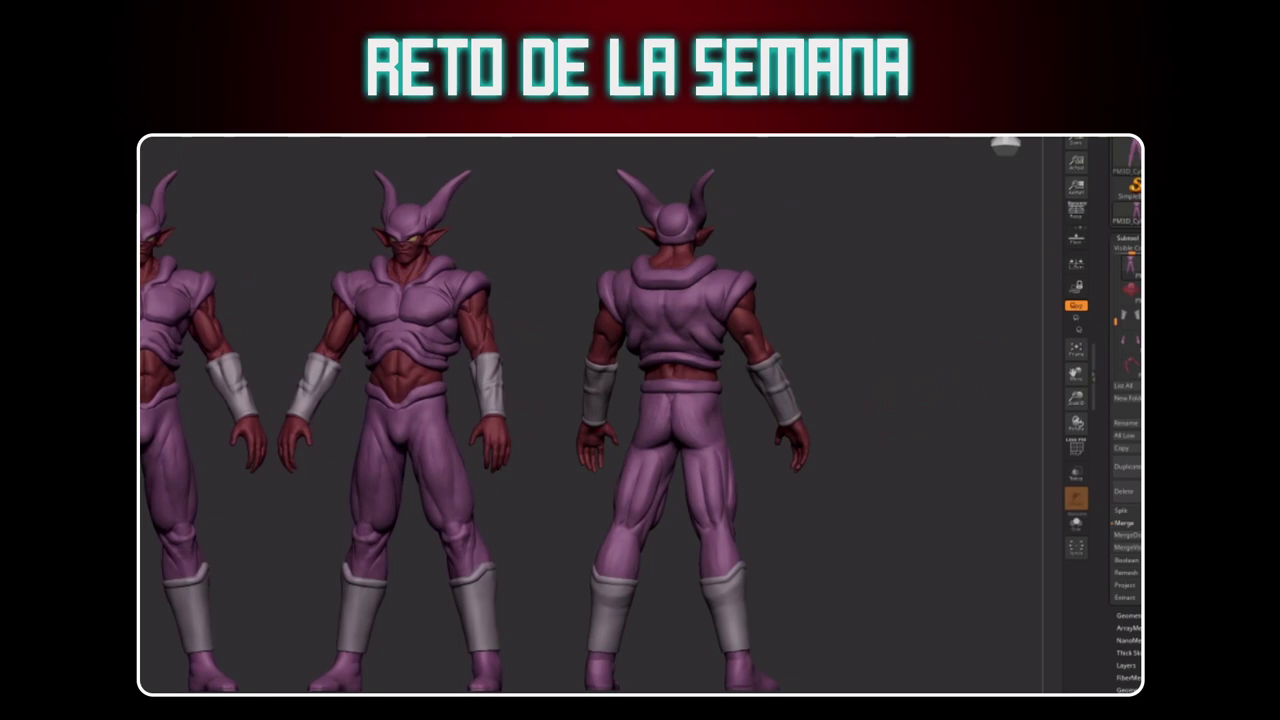
key("ctrl+n")
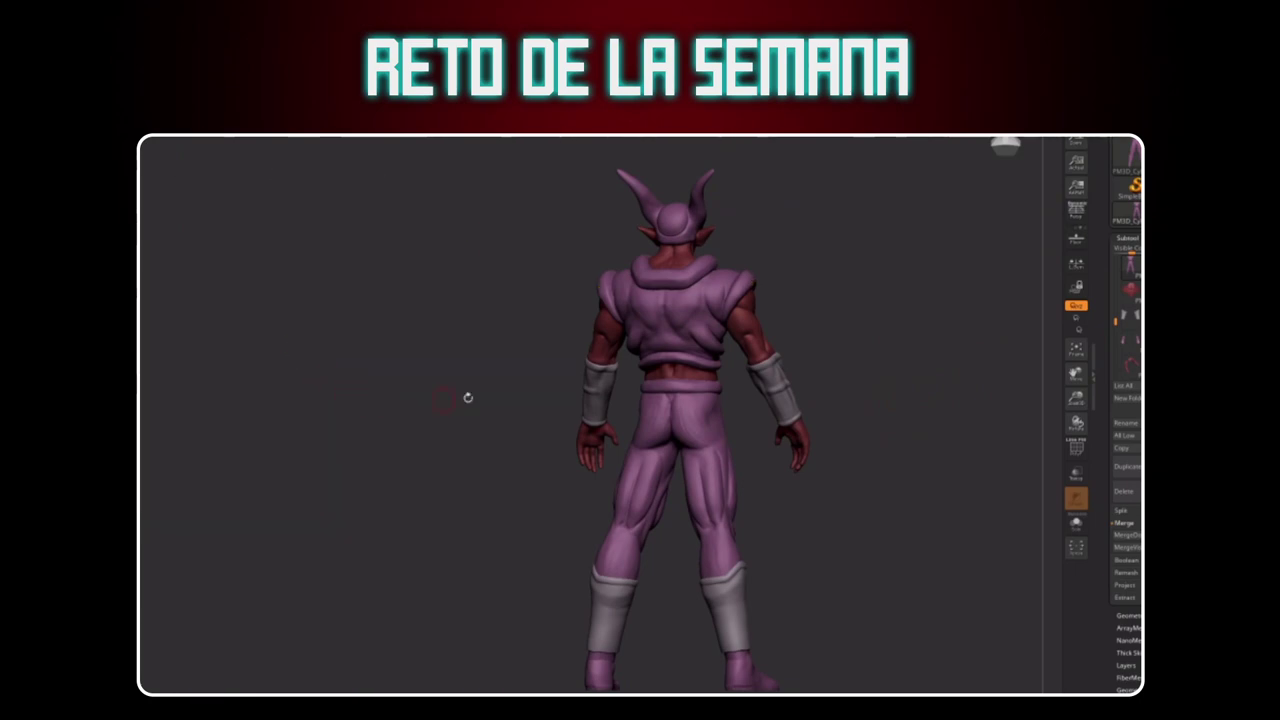
Step: Lay out canvas snapshots of the purple figure's back view and front view side by side, leaving room for another angle
left_click_drag(875, 428, 1086, 425, "alt")
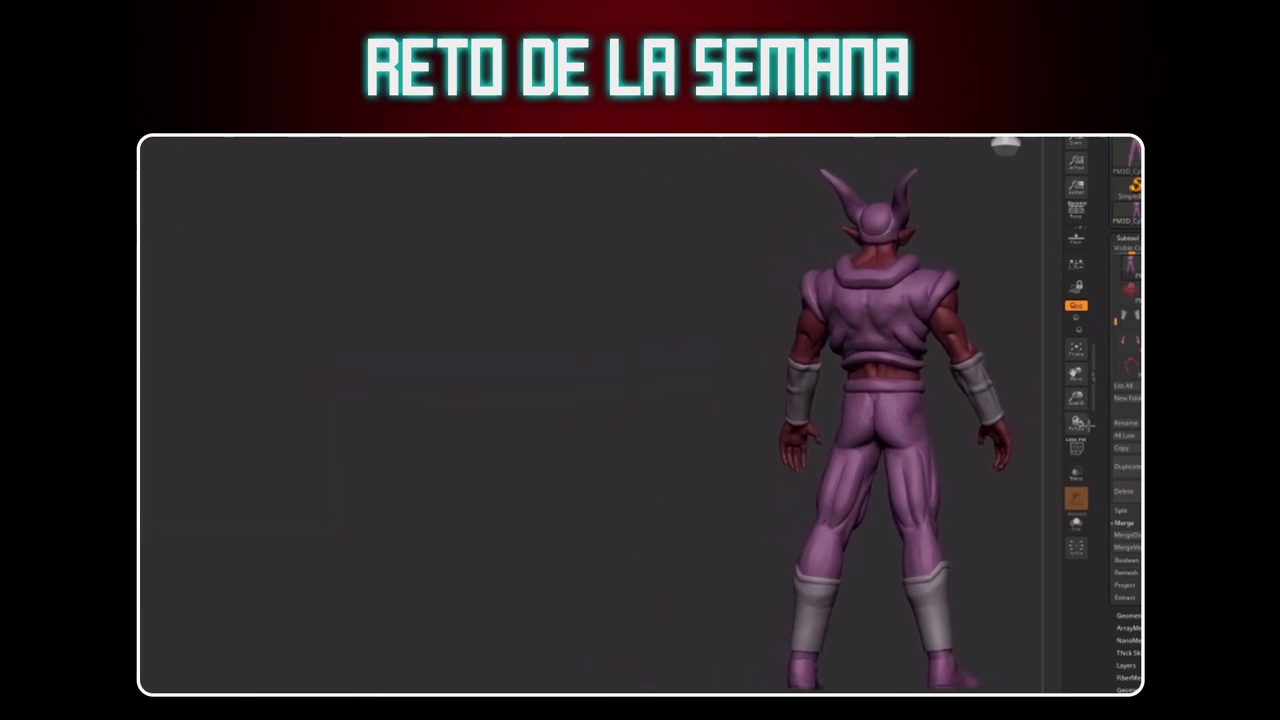
key("shift+s")
left_click_drag(646, 326, 458, 338, "alt")
left_click_drag(458, 338, 672, 358, "shift")
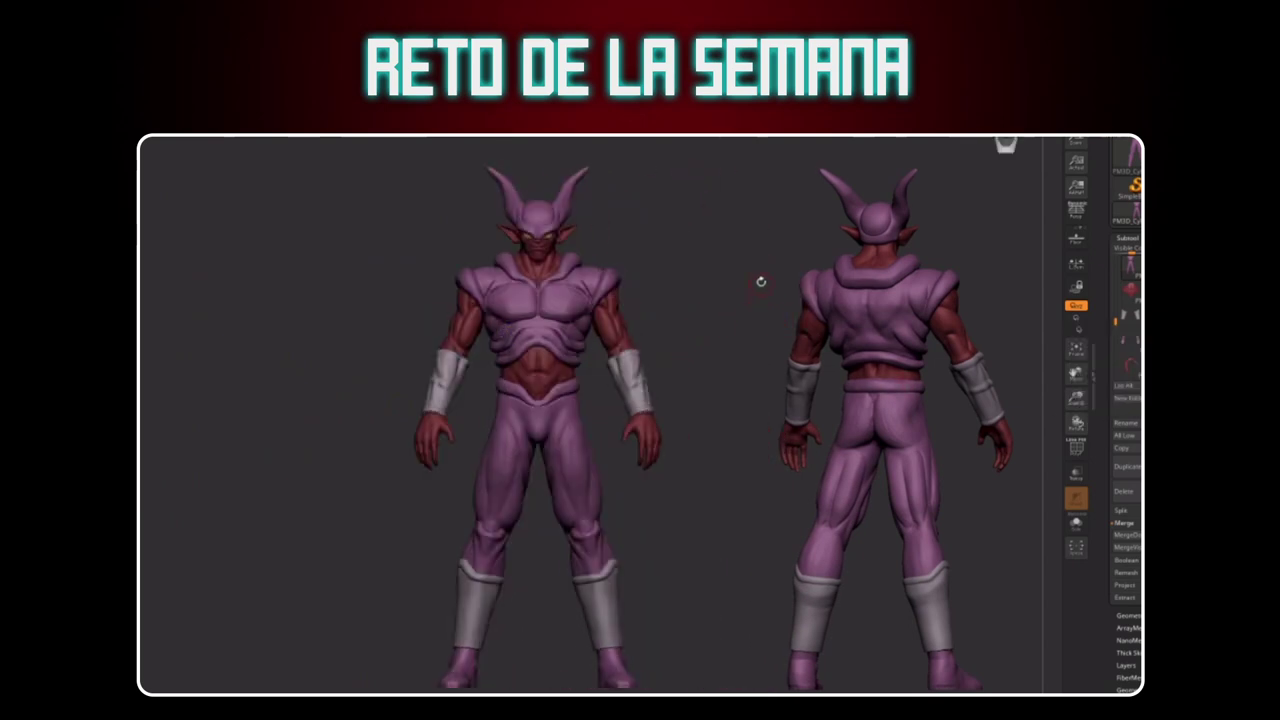
left_click_drag(761, 282, 860, 286, "alt")
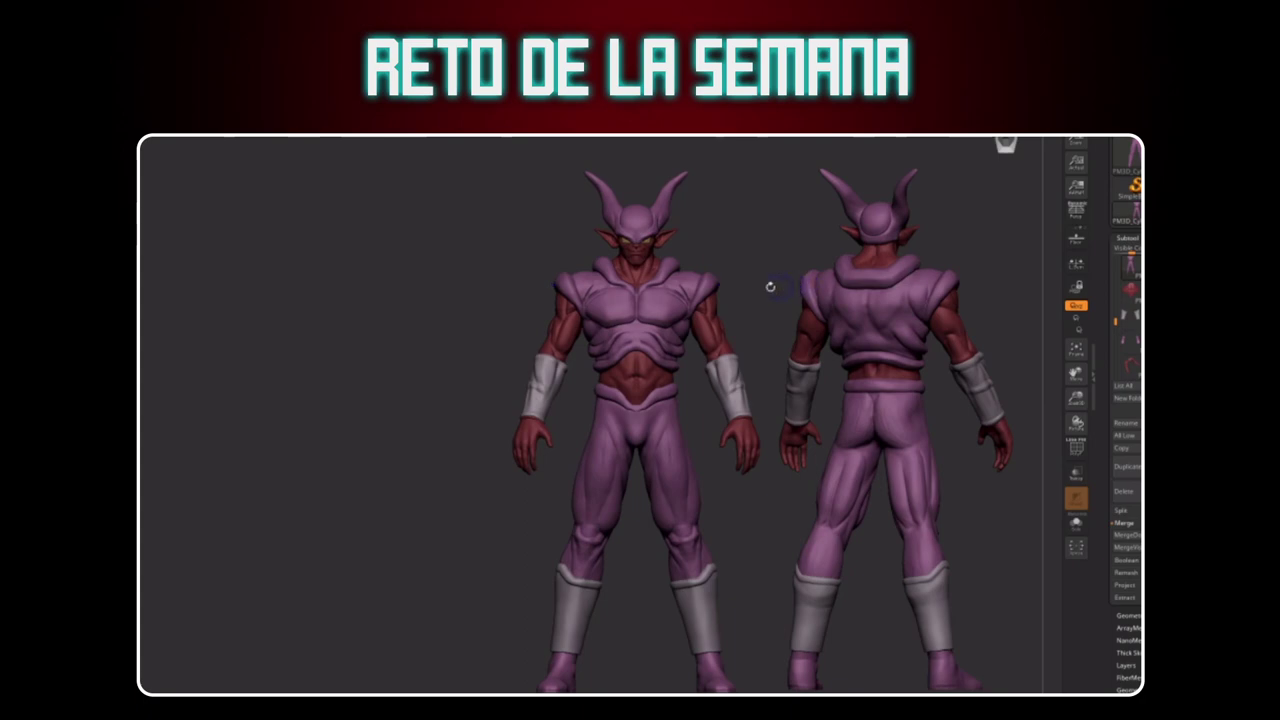
key("shift+s")
left_click_drag(409, 277, 146, 273)
left_click_drag(146, 273, 231, 277)
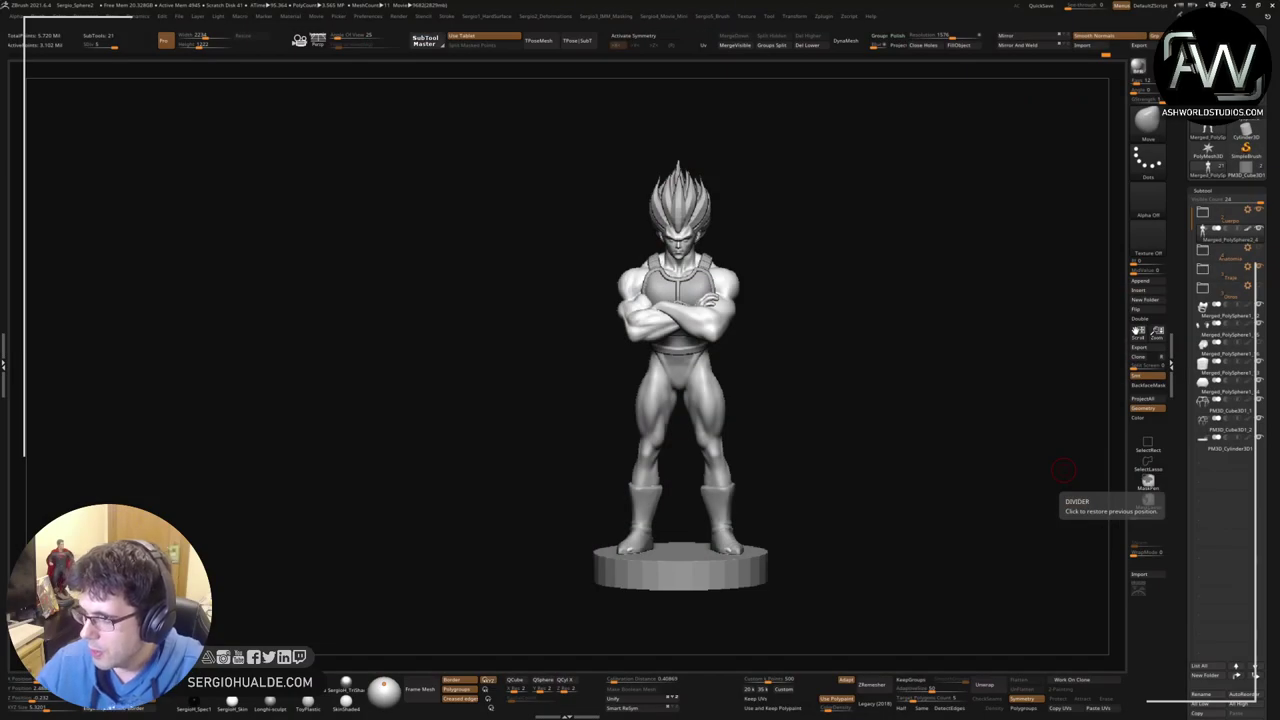
Step: Turn on perspective for the crossed-arm figure and frame its upper body from the front
mouse_move(766, 405)
right_mouse_down()
mouse_move(762, 371)
mouse_move(739, 391)
right_mouse_up()
mouse_move(739, 391)
right_mouse_down("ctrl")
mouse_move(697, 366)
mouse_move(699, 383)
mouse_move(661, 316)
mouse_move(708, 372)
mouse_move(651, 348)
right_mouse_up("ctrl")
key("p")
mouse_move(651, 348)
right_mouse_down("ctrl")
mouse_move(653, 331)
mouse_move(723, 374)
mouse_move(791, 363)
mouse_move(812, 433)
mouse_move(823, 429)
right_mouse_up("ctrl")
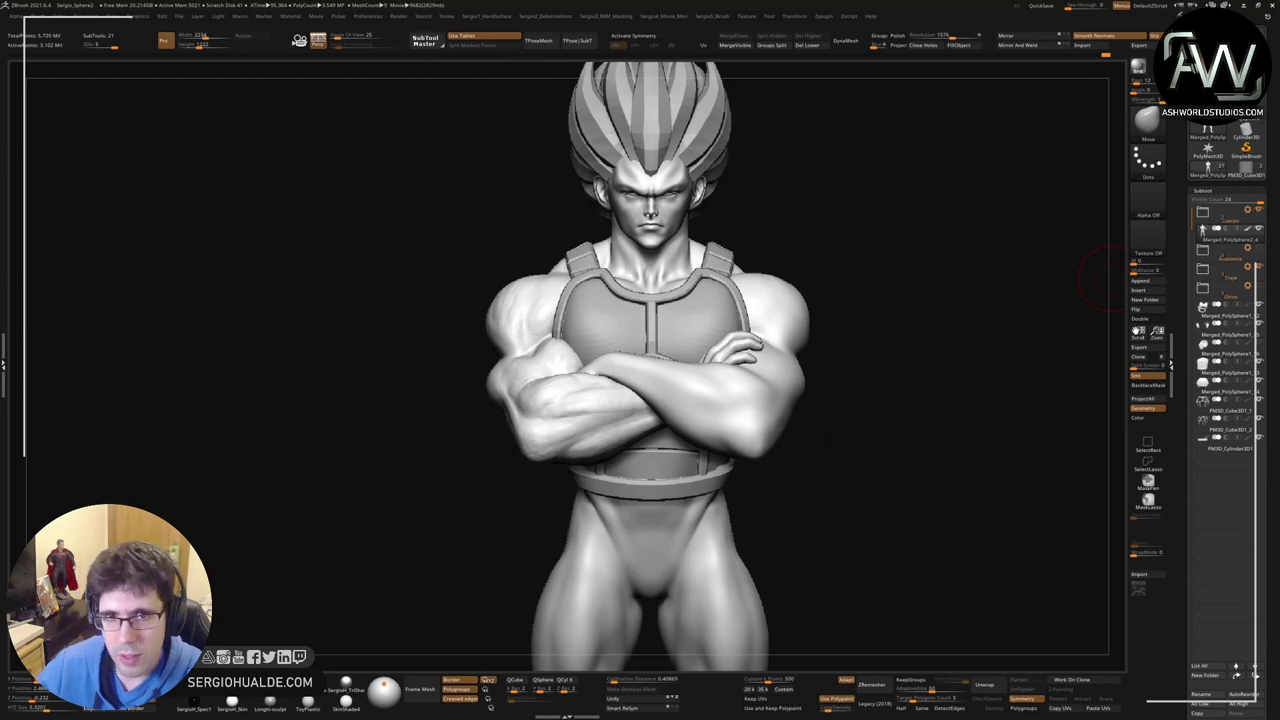
Step: Compare the current crossed-arm figure with its earlier blocking model by alternating between the two tools, in close-up and full-body framing
key("ctrl+shift+t")
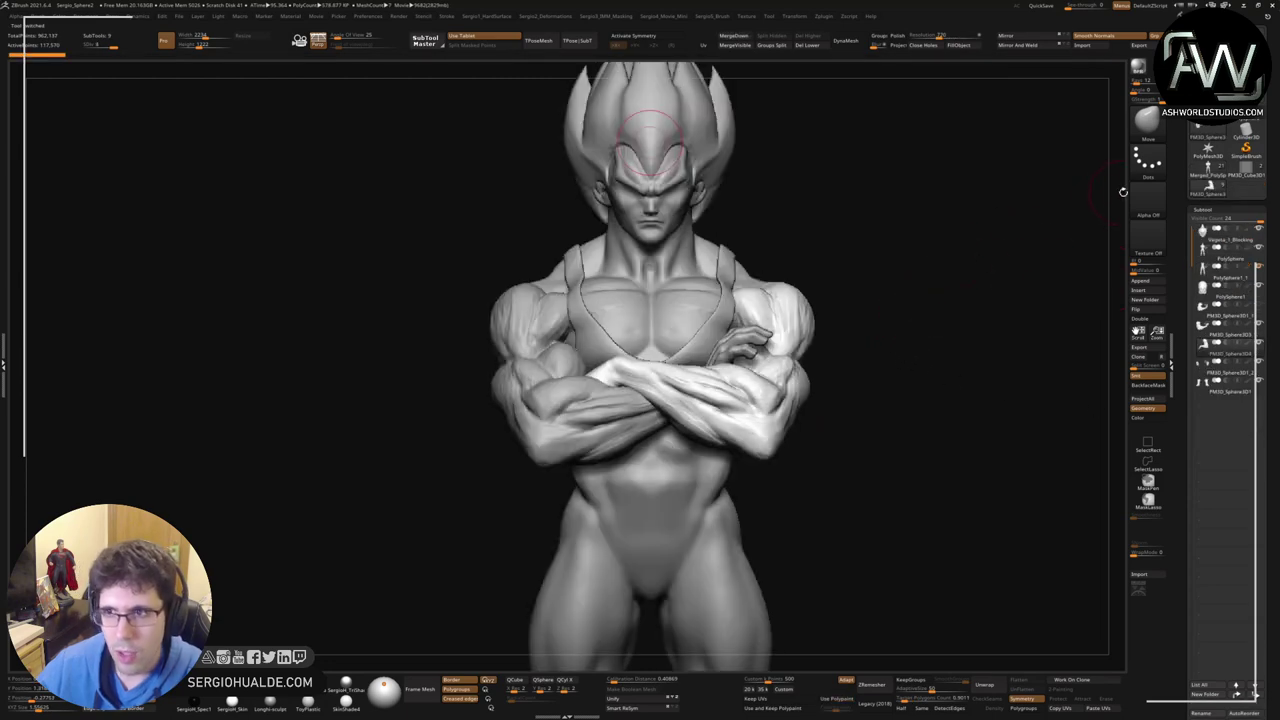
left_click(1208, 182)
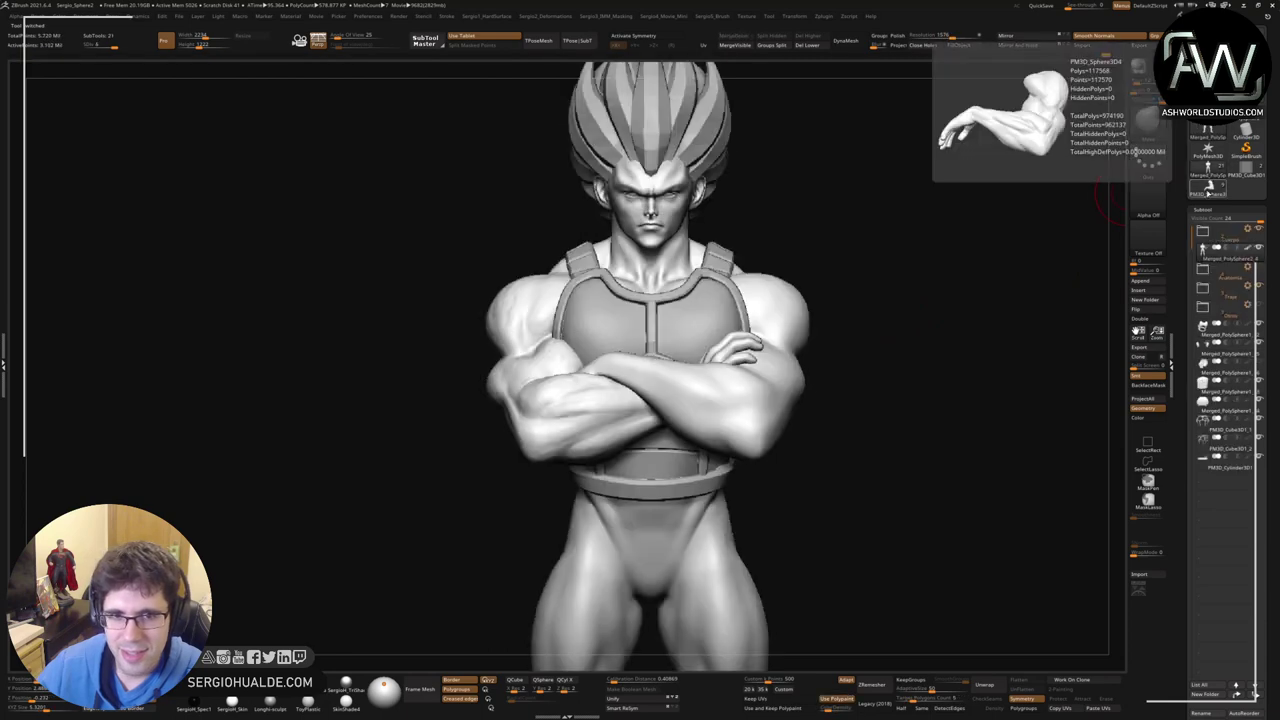
left_click(1208, 192)
left_click(1207, 175)
left_click(1207, 190)
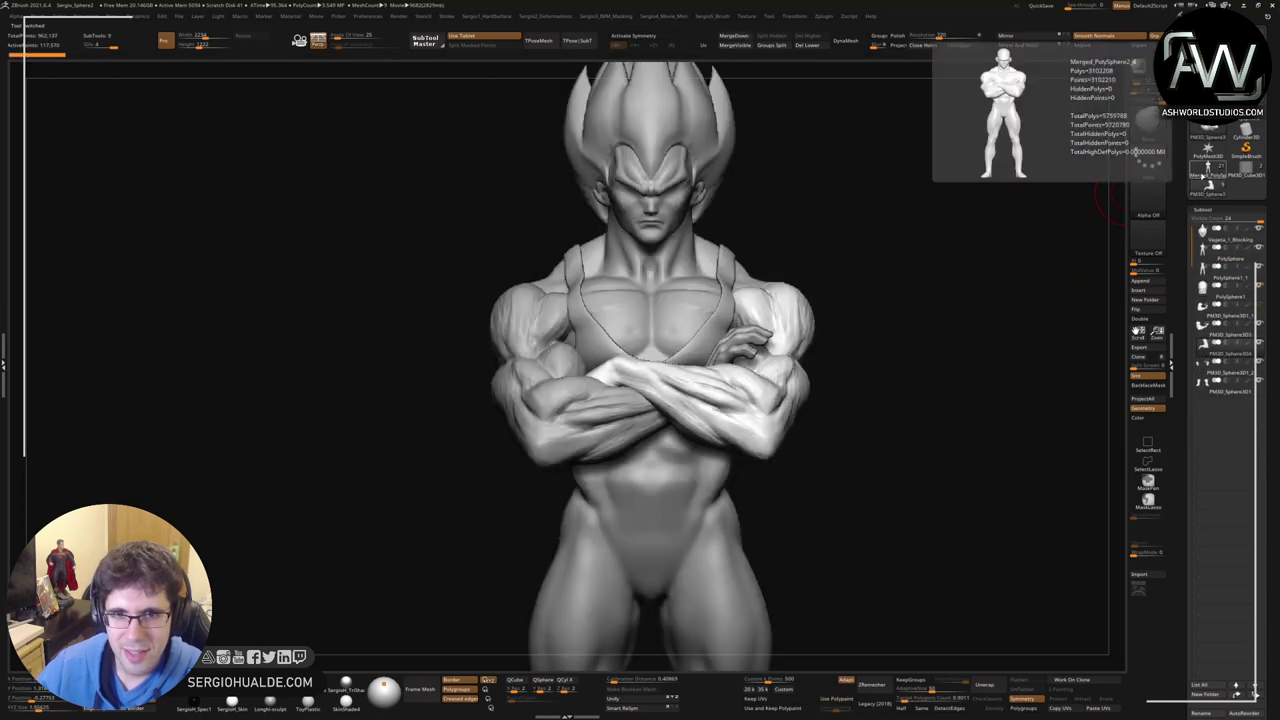
left_click(1205, 177)
left_click(1205, 177)
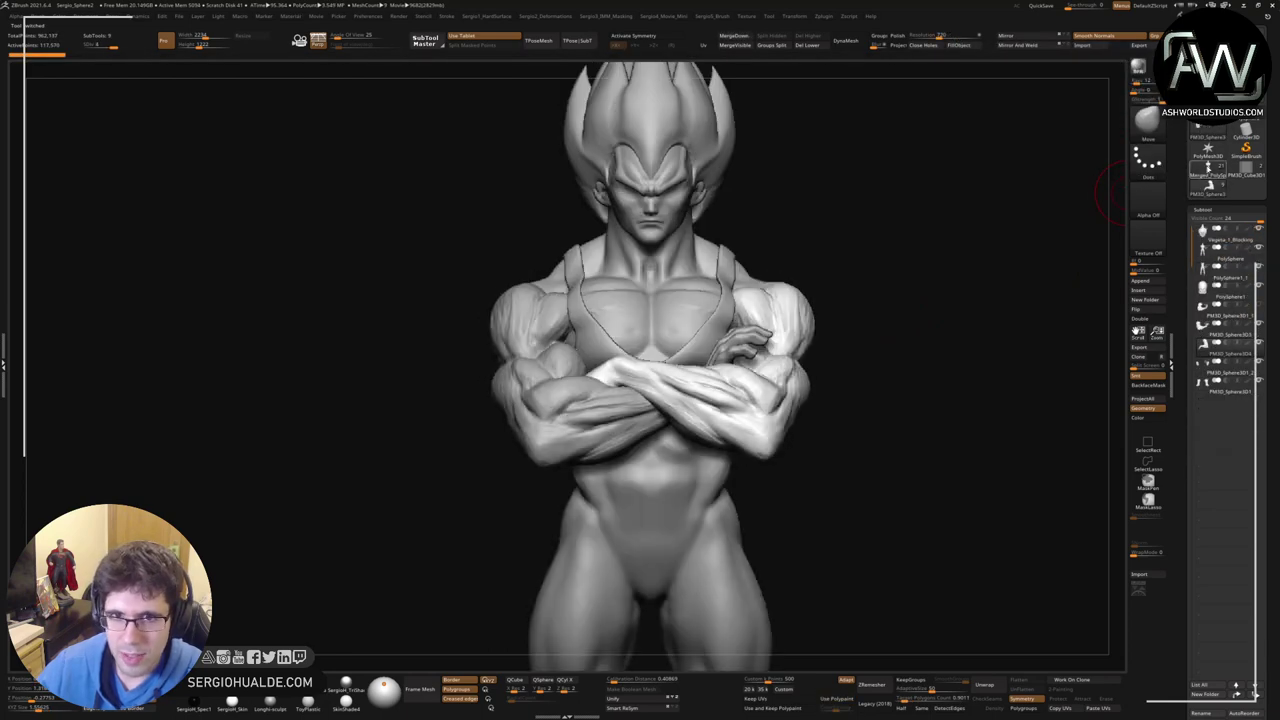
left_click(1206, 180)
left_click(1206, 180)
left_click(1206, 180)
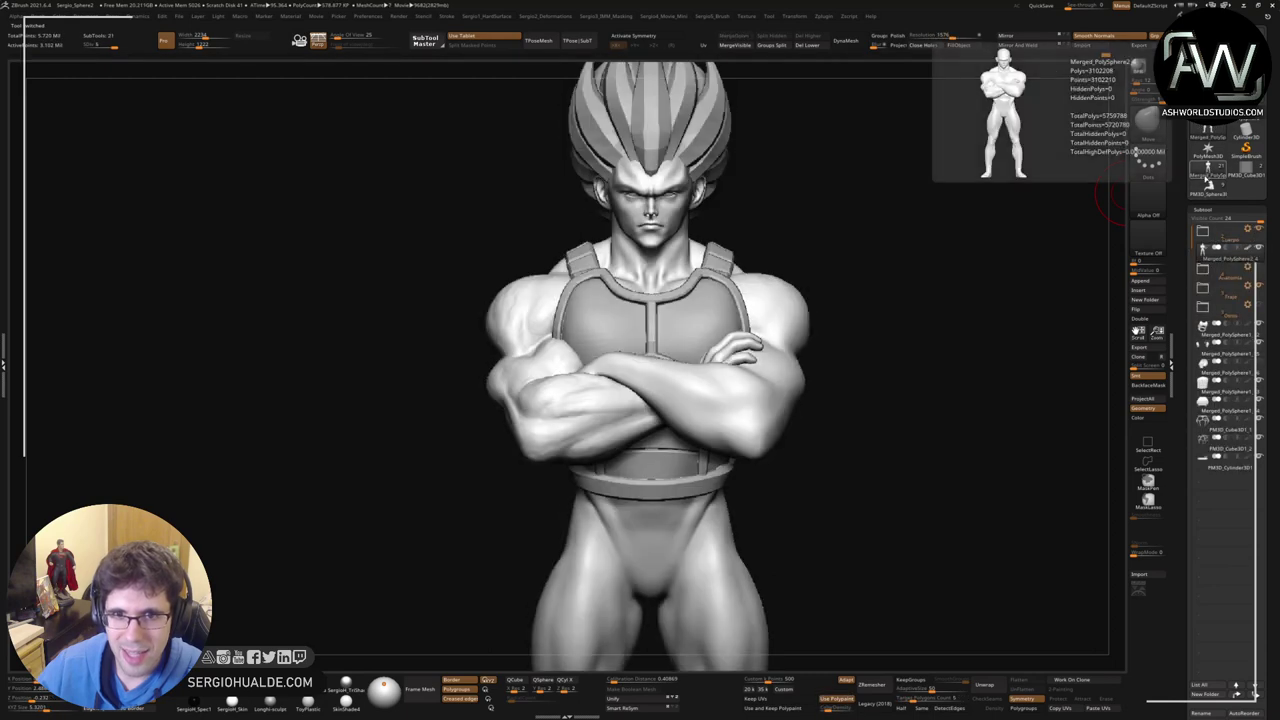
left_click(1206, 180)
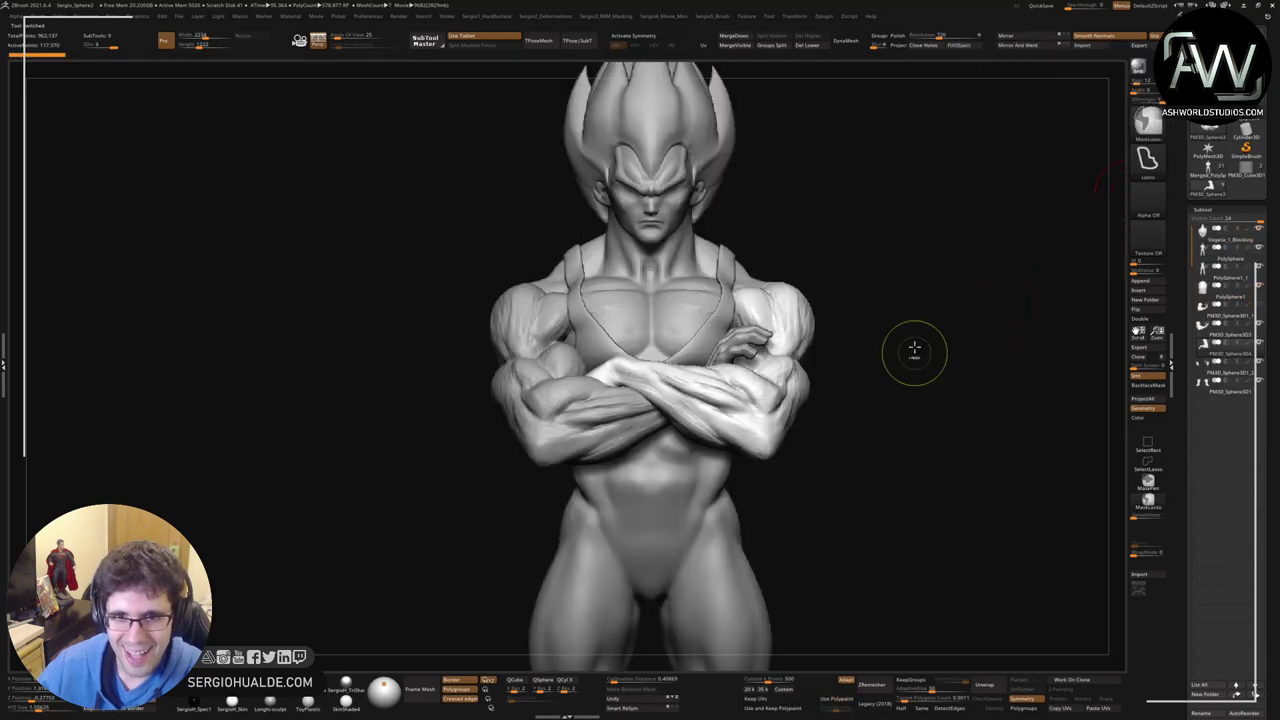
right_click_drag(914, 347, 889, 326, "ctrl")
left_click(1207, 180)
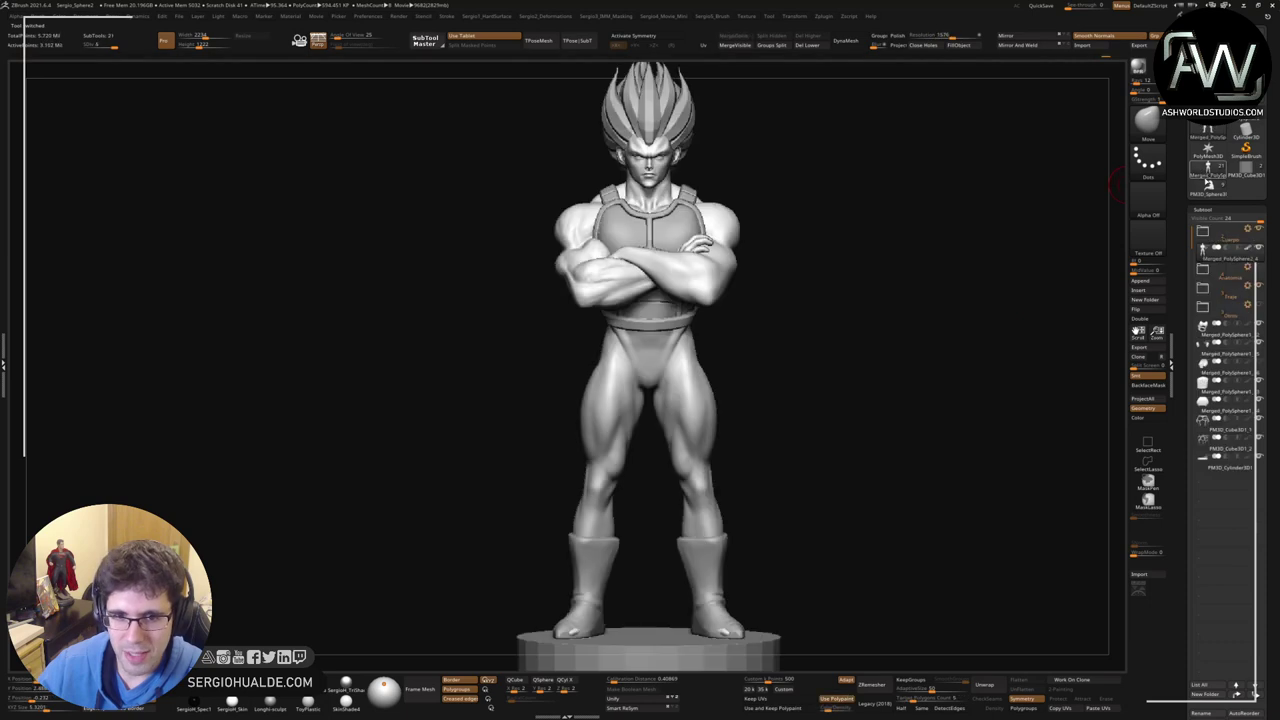
Step: Compare the current crossed-arm figure with its earlier blocking model in side profile and from the front by alternating between the two tools
mouse_move(1206, 190)
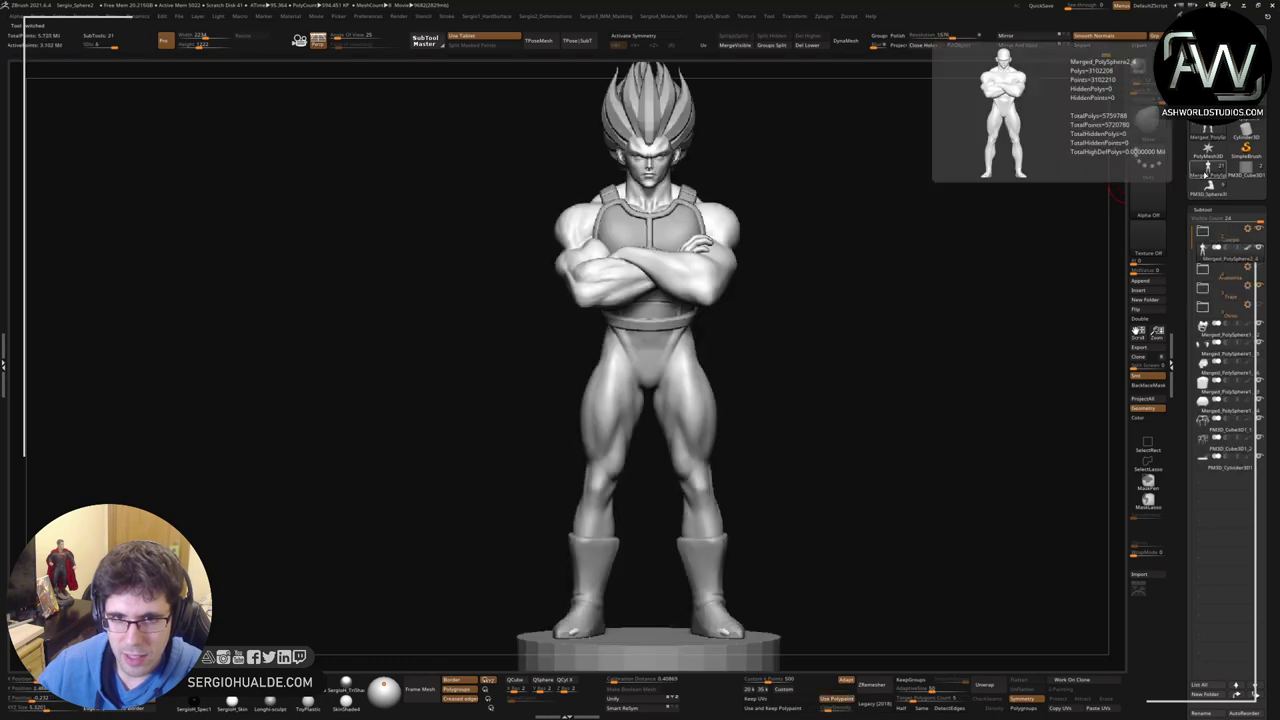
mouse_move(769, 296)
right_mouse_down()
mouse_move(737, 299)
mouse_move(726, 317)
mouse_move(757, 311)
mouse_move(757, 447)
right_mouse_up()
left_click(1208, 182)
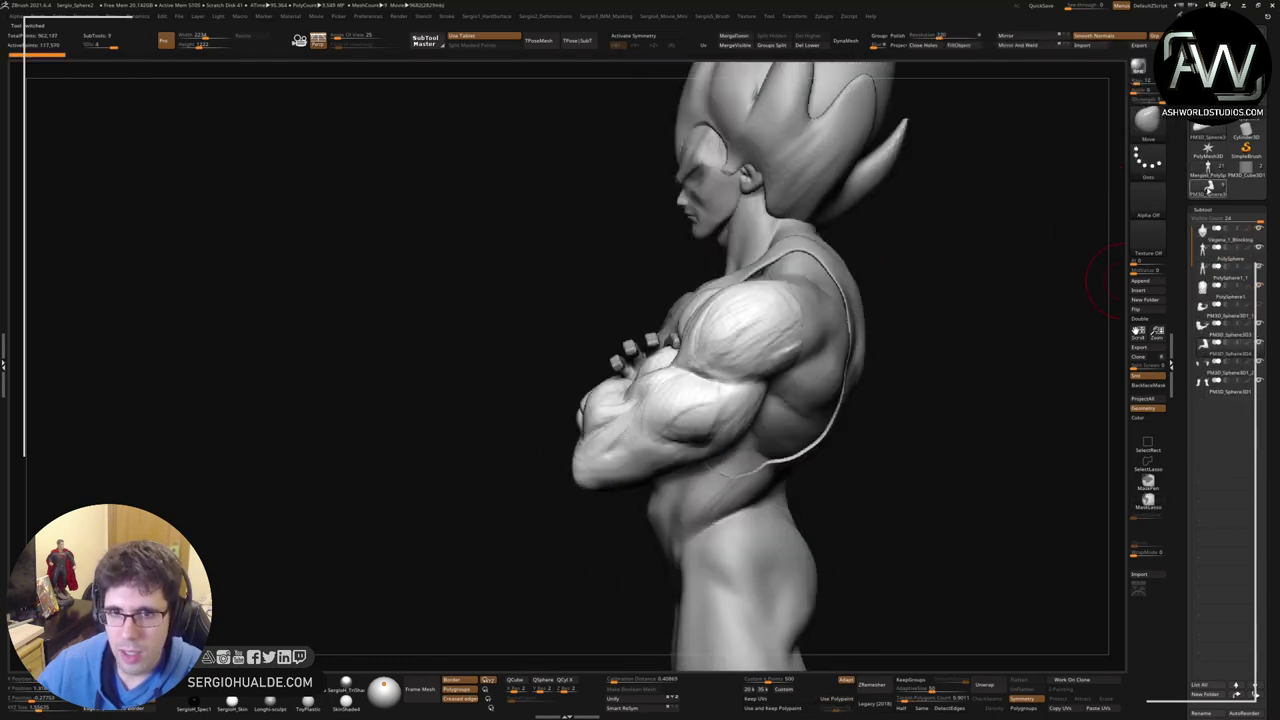
left_click(1208, 176)
left_click(1208, 190)
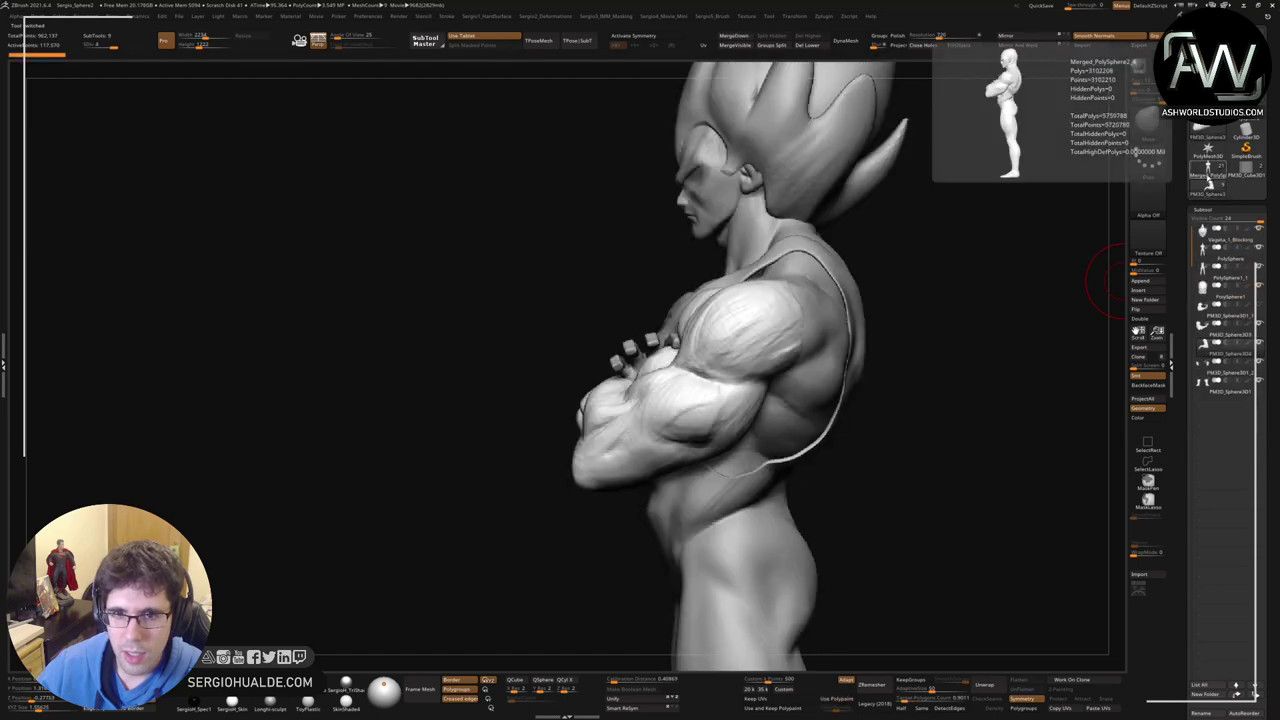
left_click(1208, 176)
left_click(1207, 194)
mouse_move(757, 352)
right_mouse_down()
mouse_move(800, 383)
mouse_move(726, 357)
mouse_move(781, 367)
right_mouse_up()
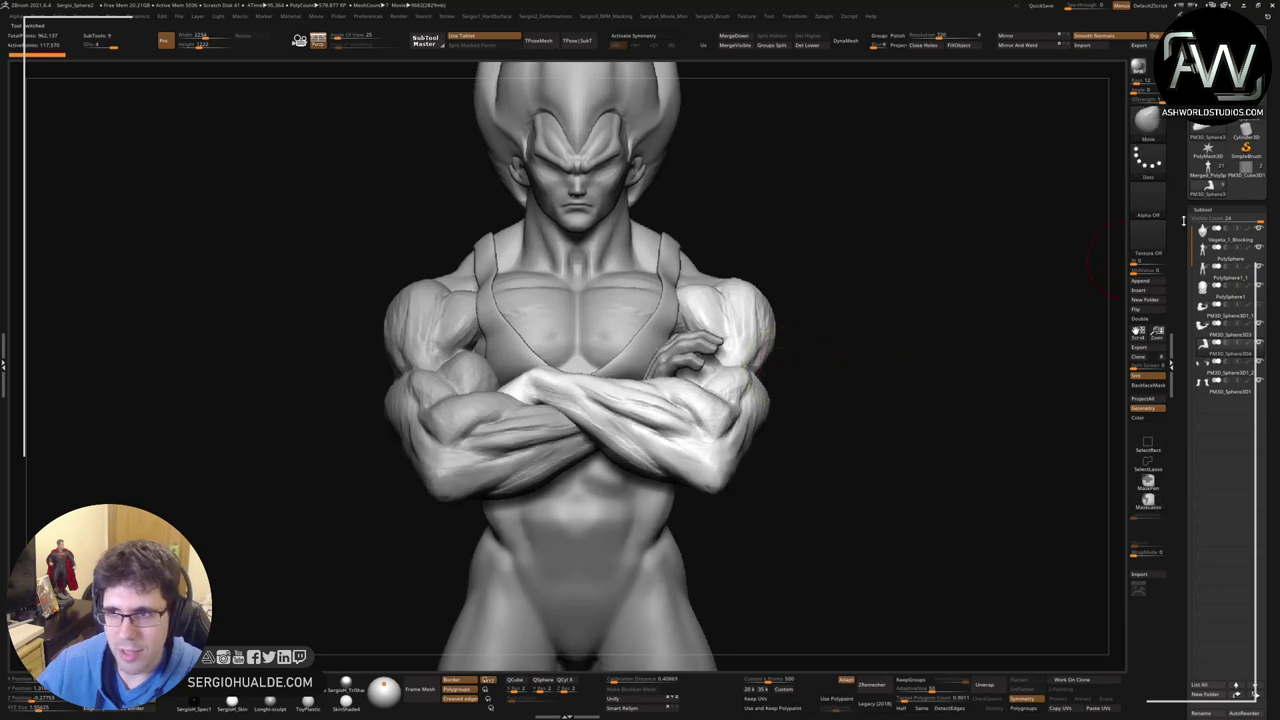
left_click(1208, 195)
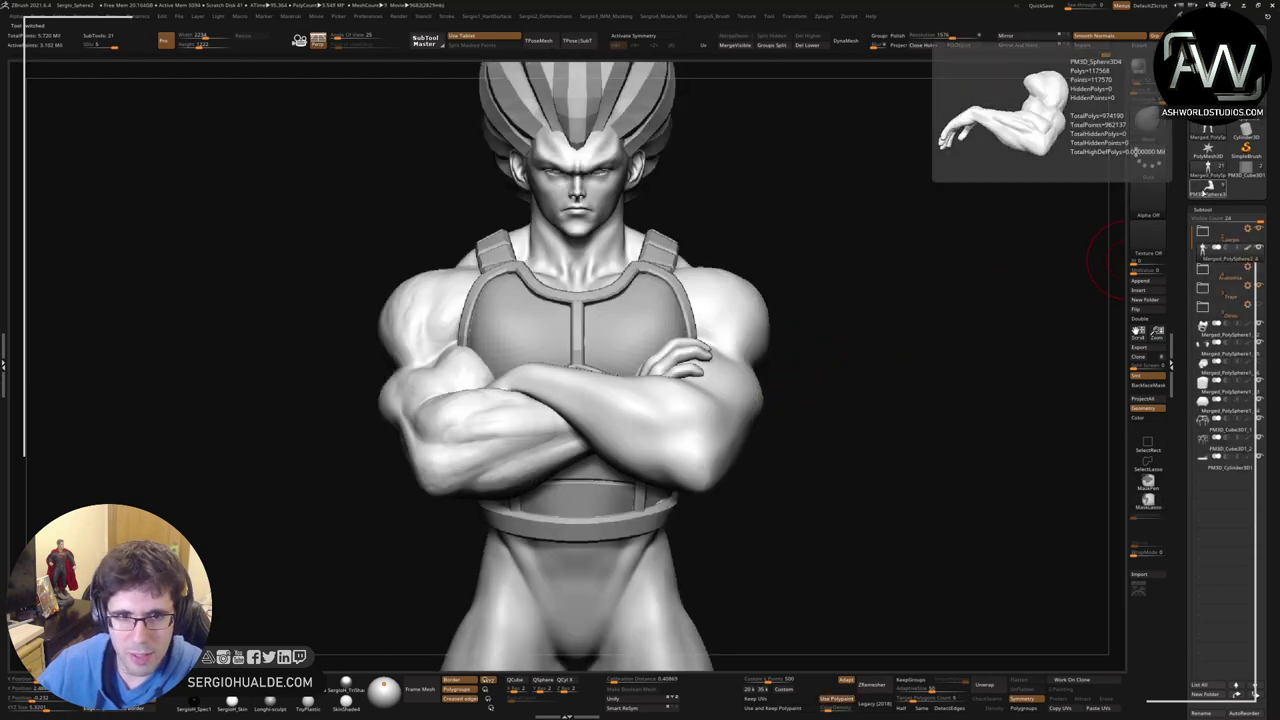
Step: Compare the arms and torso of both model versions from a three-quarter side angle, ending on the current armored figure
mouse_move(540, 475)
right_mouse_down()
mouse_move(579, 483)
mouse_move(554, 470)
right_mouse_up()
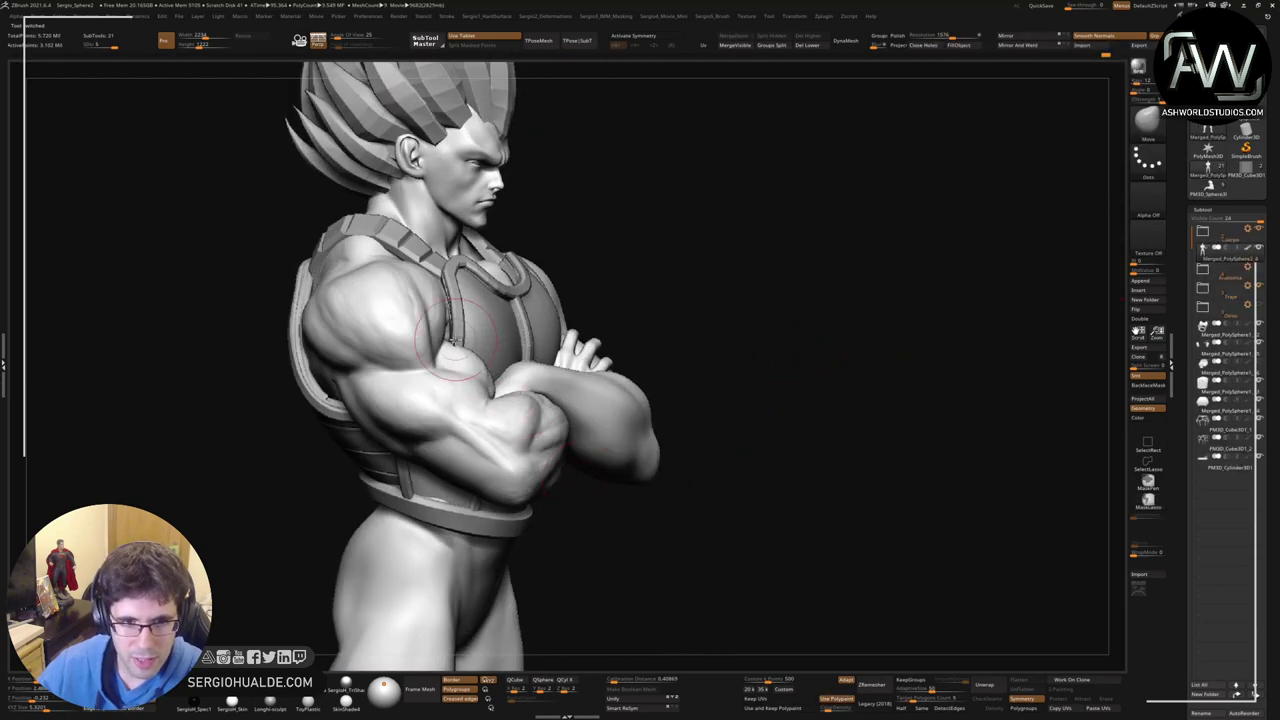
mouse_move(530, 382)
right_mouse_down()
mouse_move(430, 392)
mouse_move(514, 449)
mouse_move(650, 450)
right_mouse_up()
right_click_drag(650, 450, 664, 430, "ctrl")
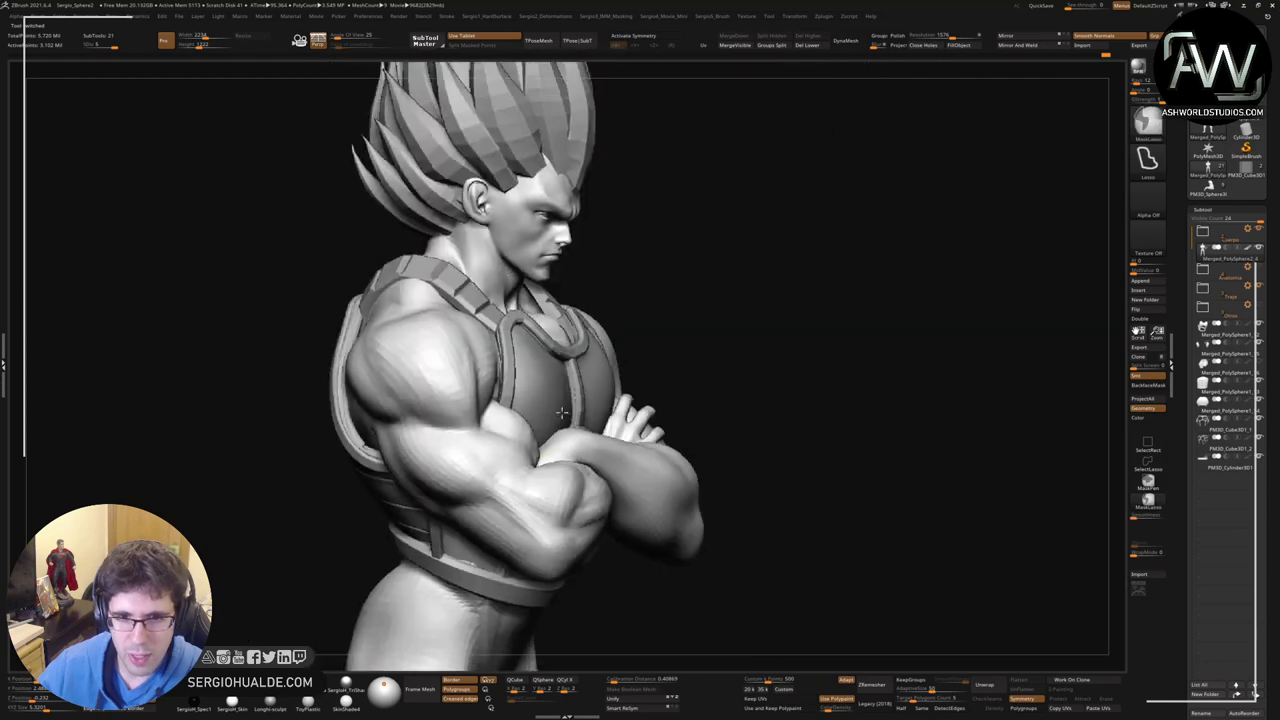
left_click(1210, 186)
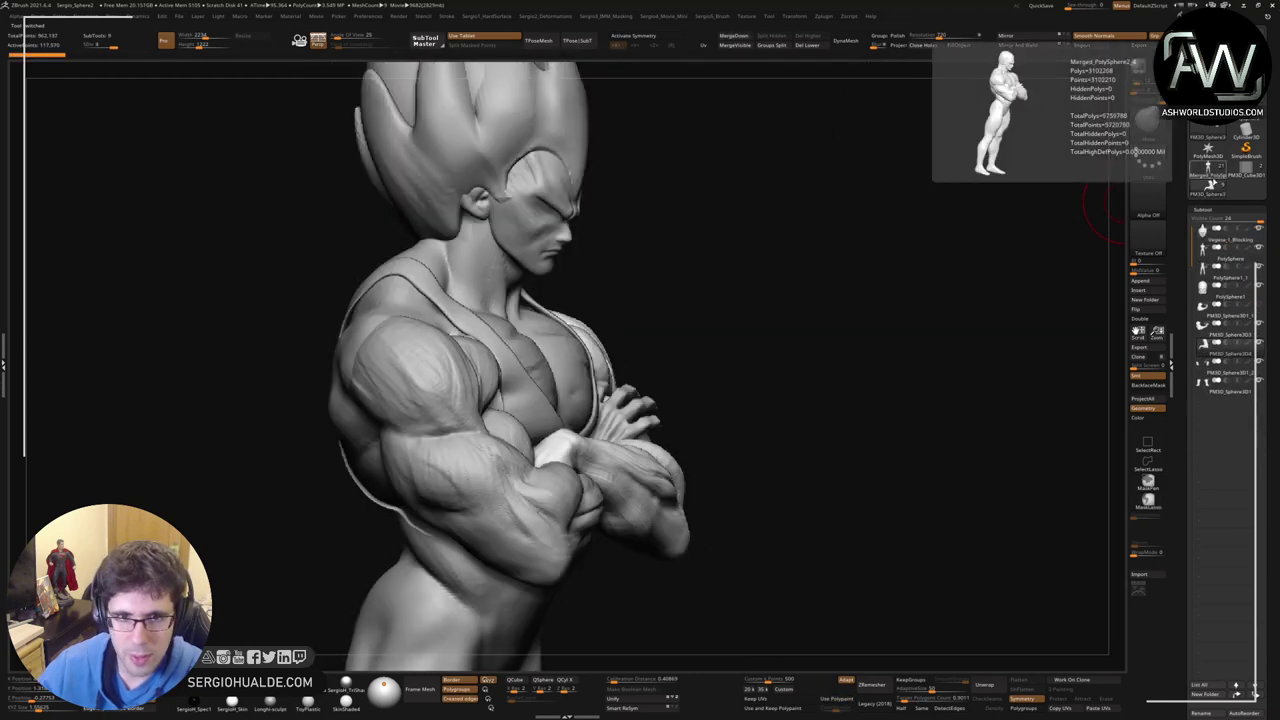
left_click(1211, 178)
left_click(1210, 188)
left_click(1209, 189)
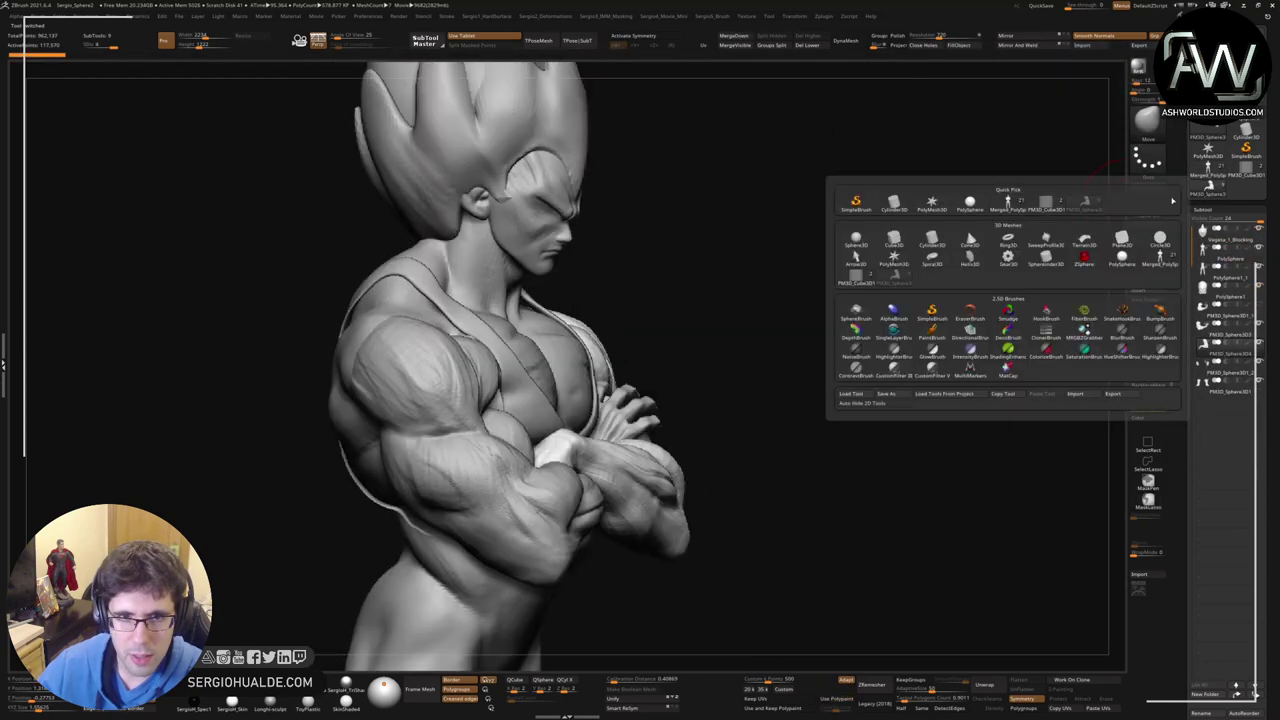
left_click(1209, 171)
Step: Examine the current figure's face in close-up, its body from behind and the side, and its upper body from the front
right_click_drag(580, 236, 552, 312, "ctrl")
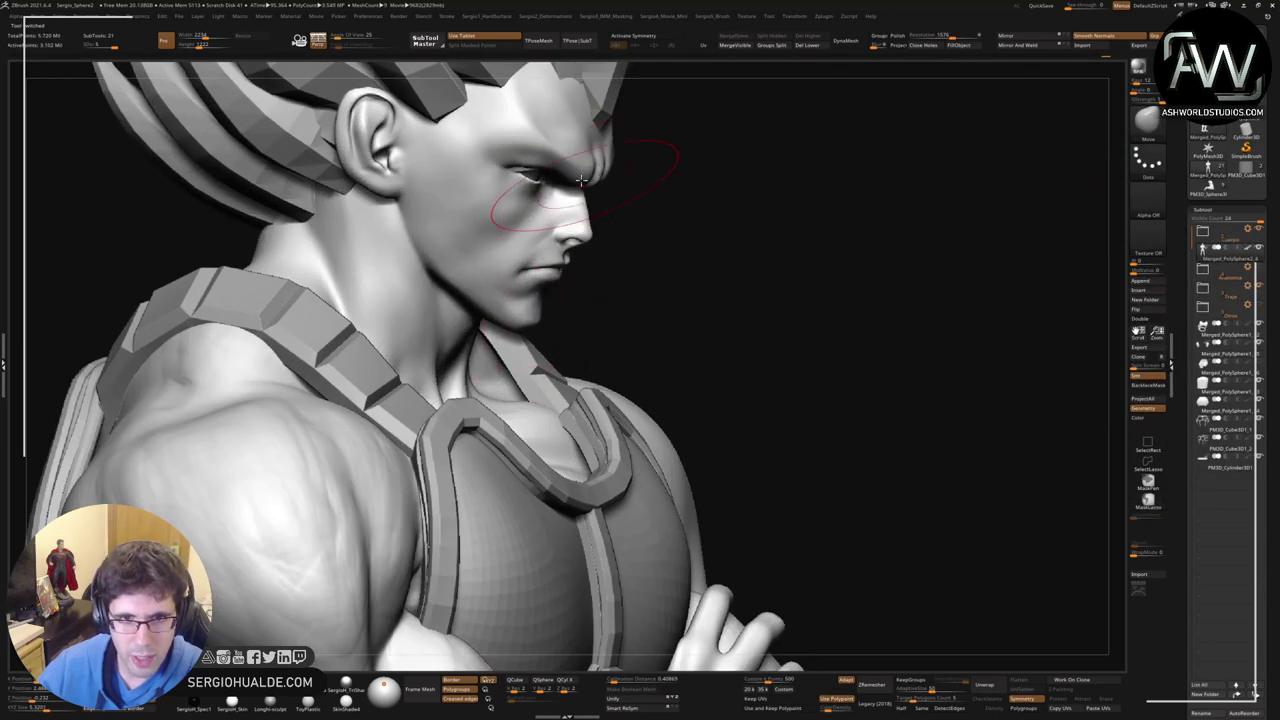
right_click_drag(554, 264, 558, 180, "ctrl")
mouse_move(530, 290)
right_mouse_down()
mouse_move(623, 300)
mouse_move(649, 249)
right_mouse_up()
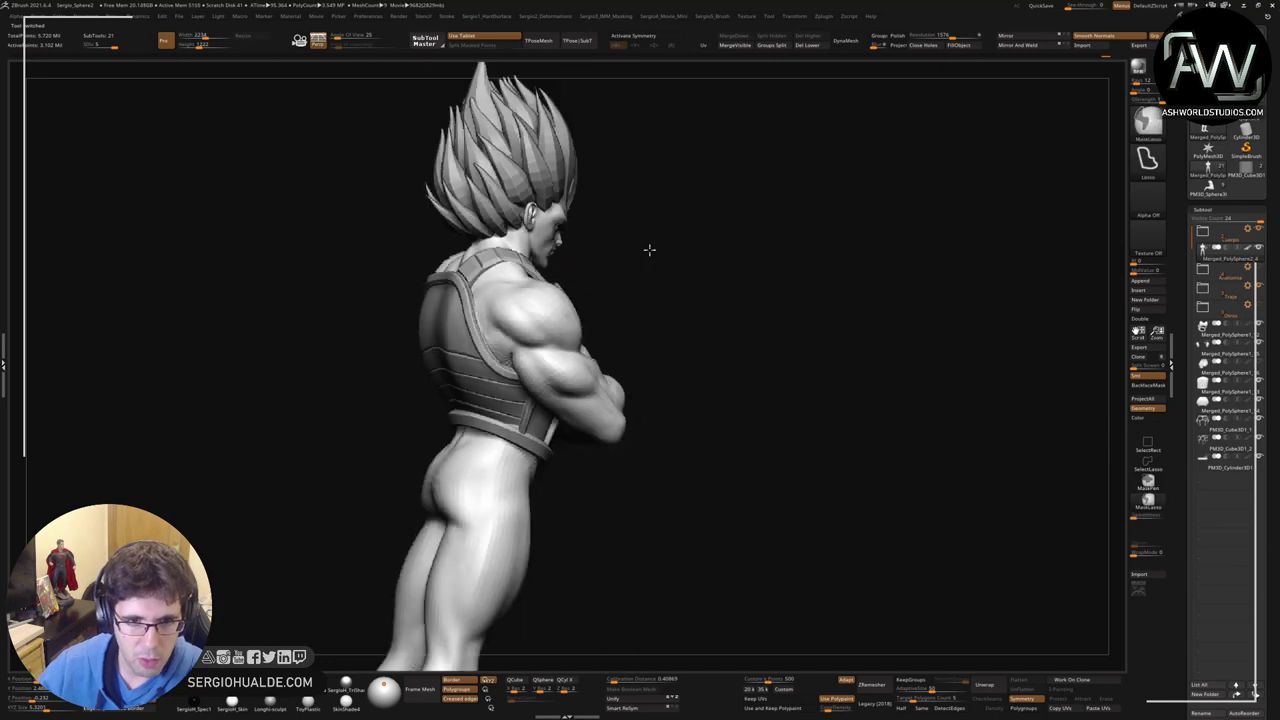
mouse_move(760, 344)
right_mouse_down()
mouse_move(651, 355)
mouse_move(685, 351)
right_mouse_up()
right_click_drag(685, 351, 645, 465, "ctrl")
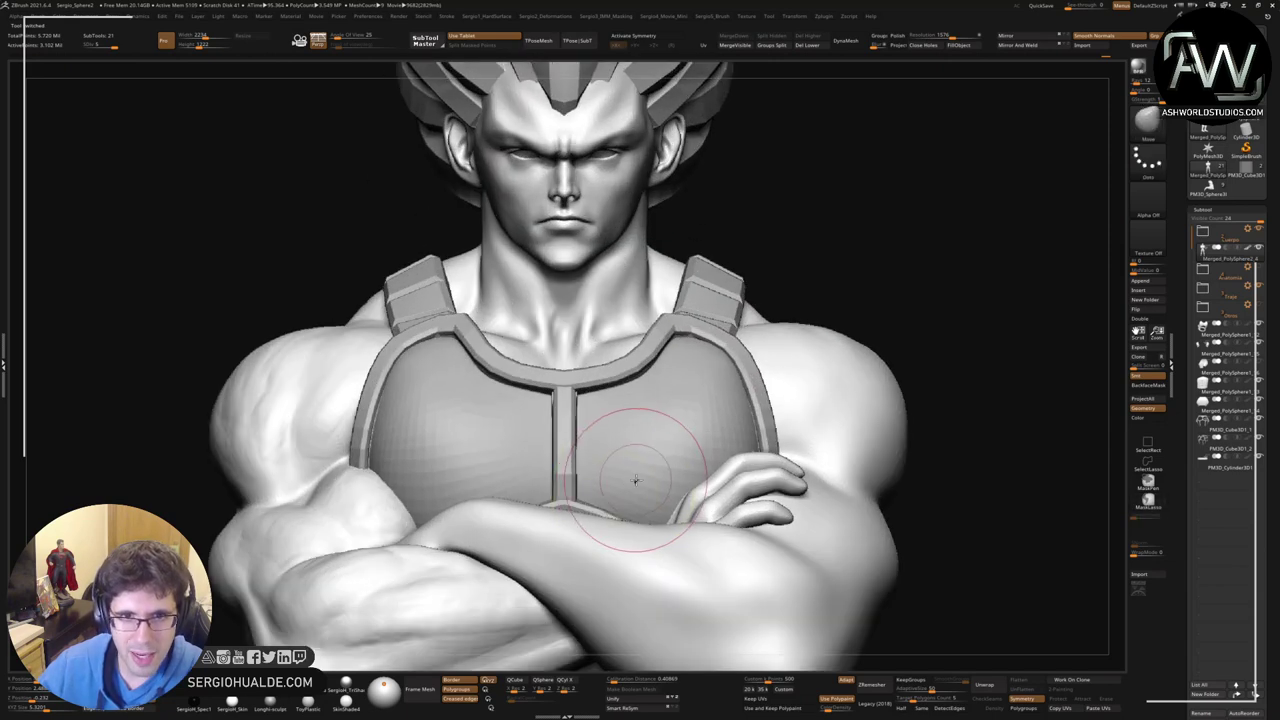
mouse_move(645, 386)
right_mouse_down("ctrl")
mouse_move(671, 352)
mouse_move(669, 280)
mouse_move(671, 376)
right_mouse_up("ctrl")
mouse_move(671, 376)
right_mouse_down("ctrl")
mouse_move(660, 351)
mouse_move(677, 397)
right_mouse_up("ctrl")
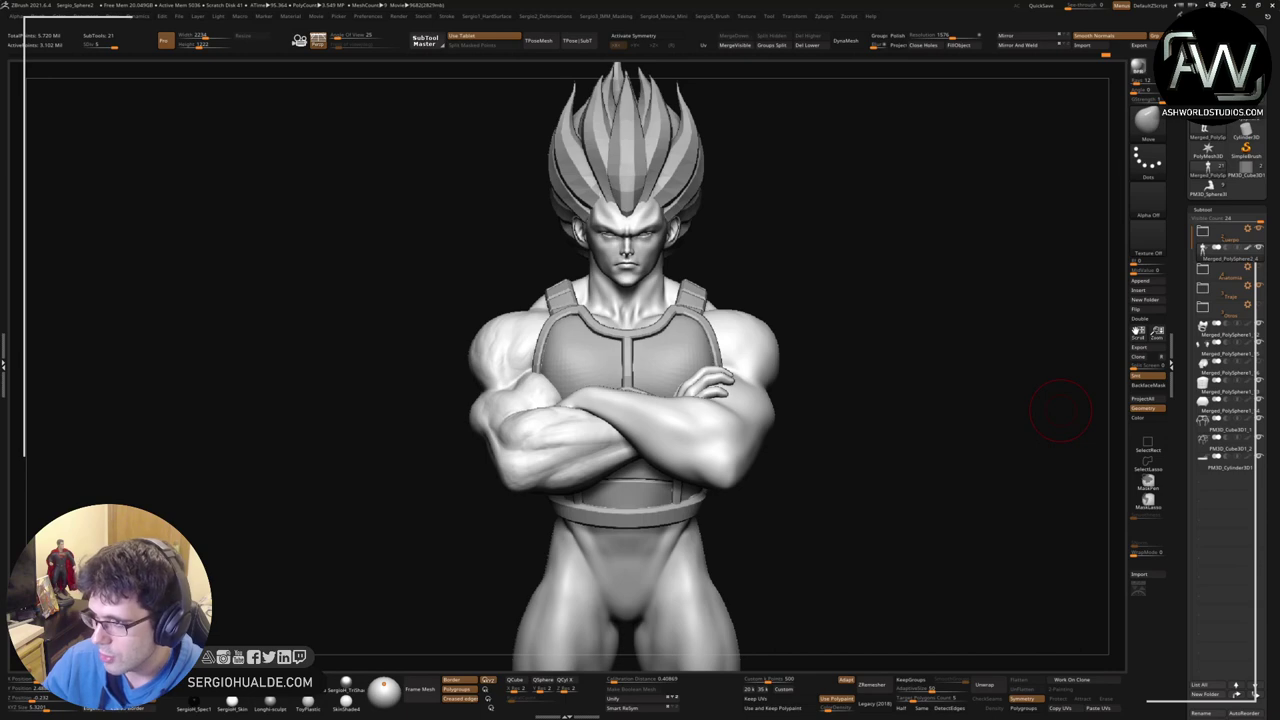
Step: Frame the current figure's head, chest armor and crossed arms in a closer three-quarter front view
mouse_move(630, 385)
right_mouse_down()
mouse_move(751, 377)
mouse_move(749, 393)
mouse_move(751, 366)
mouse_move(788, 486)
right_mouse_up()
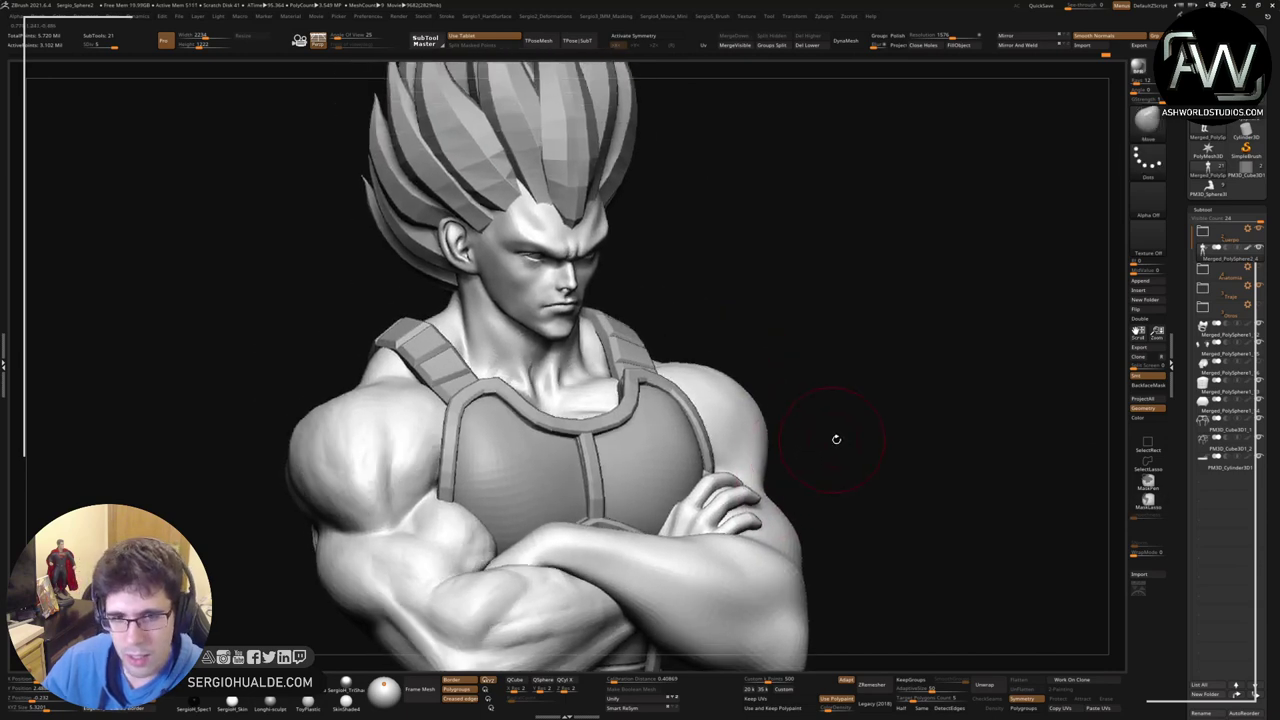
right_click_drag(838, 440, 743, 408)
right_click(765, 427)
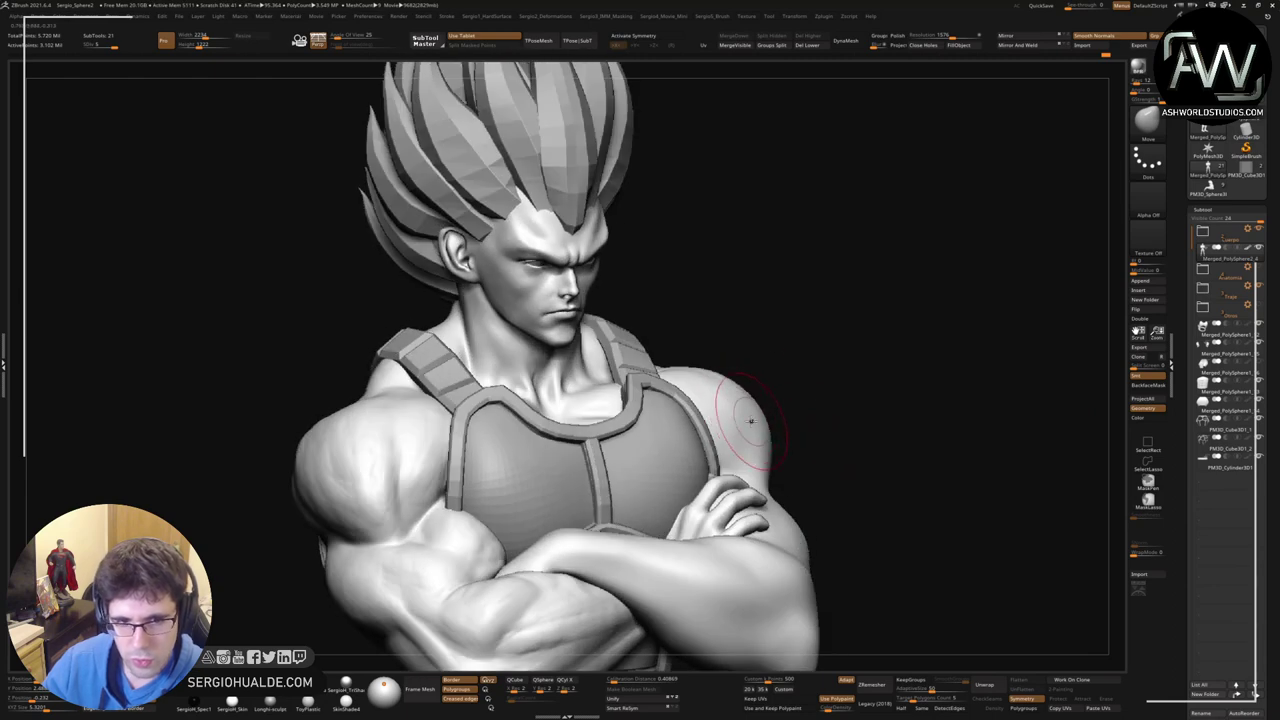
right_click(750, 422)
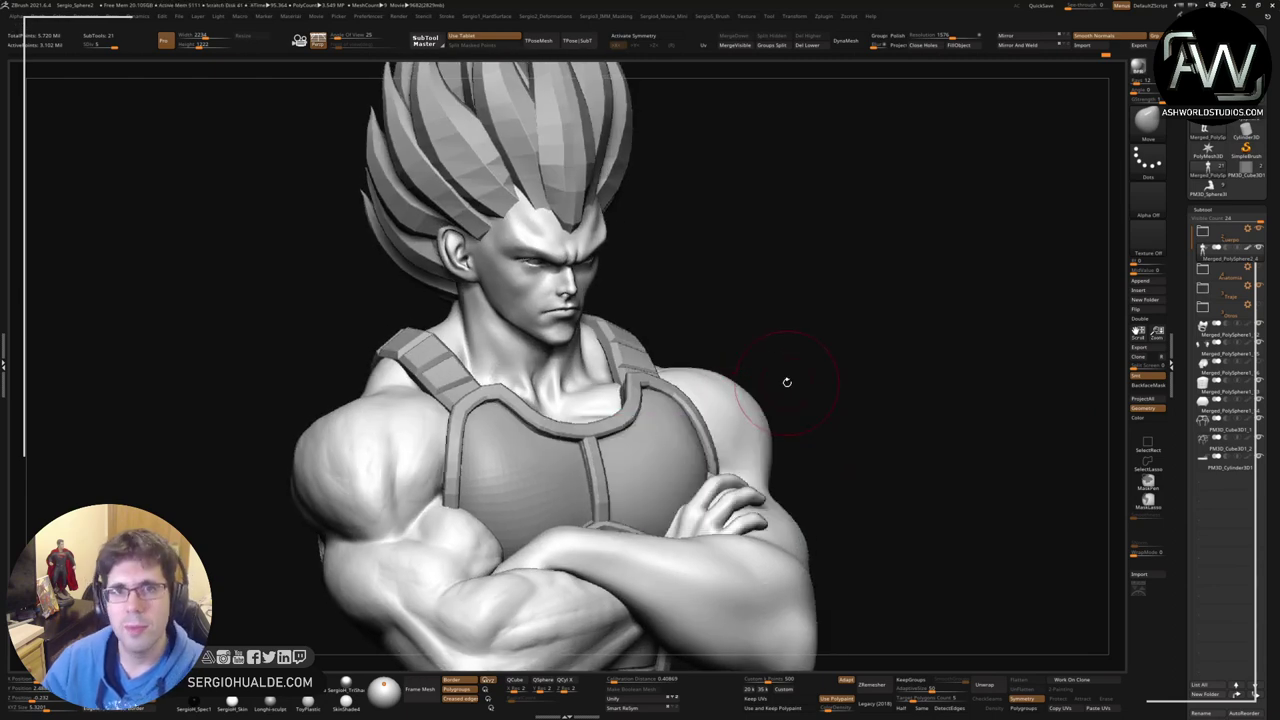